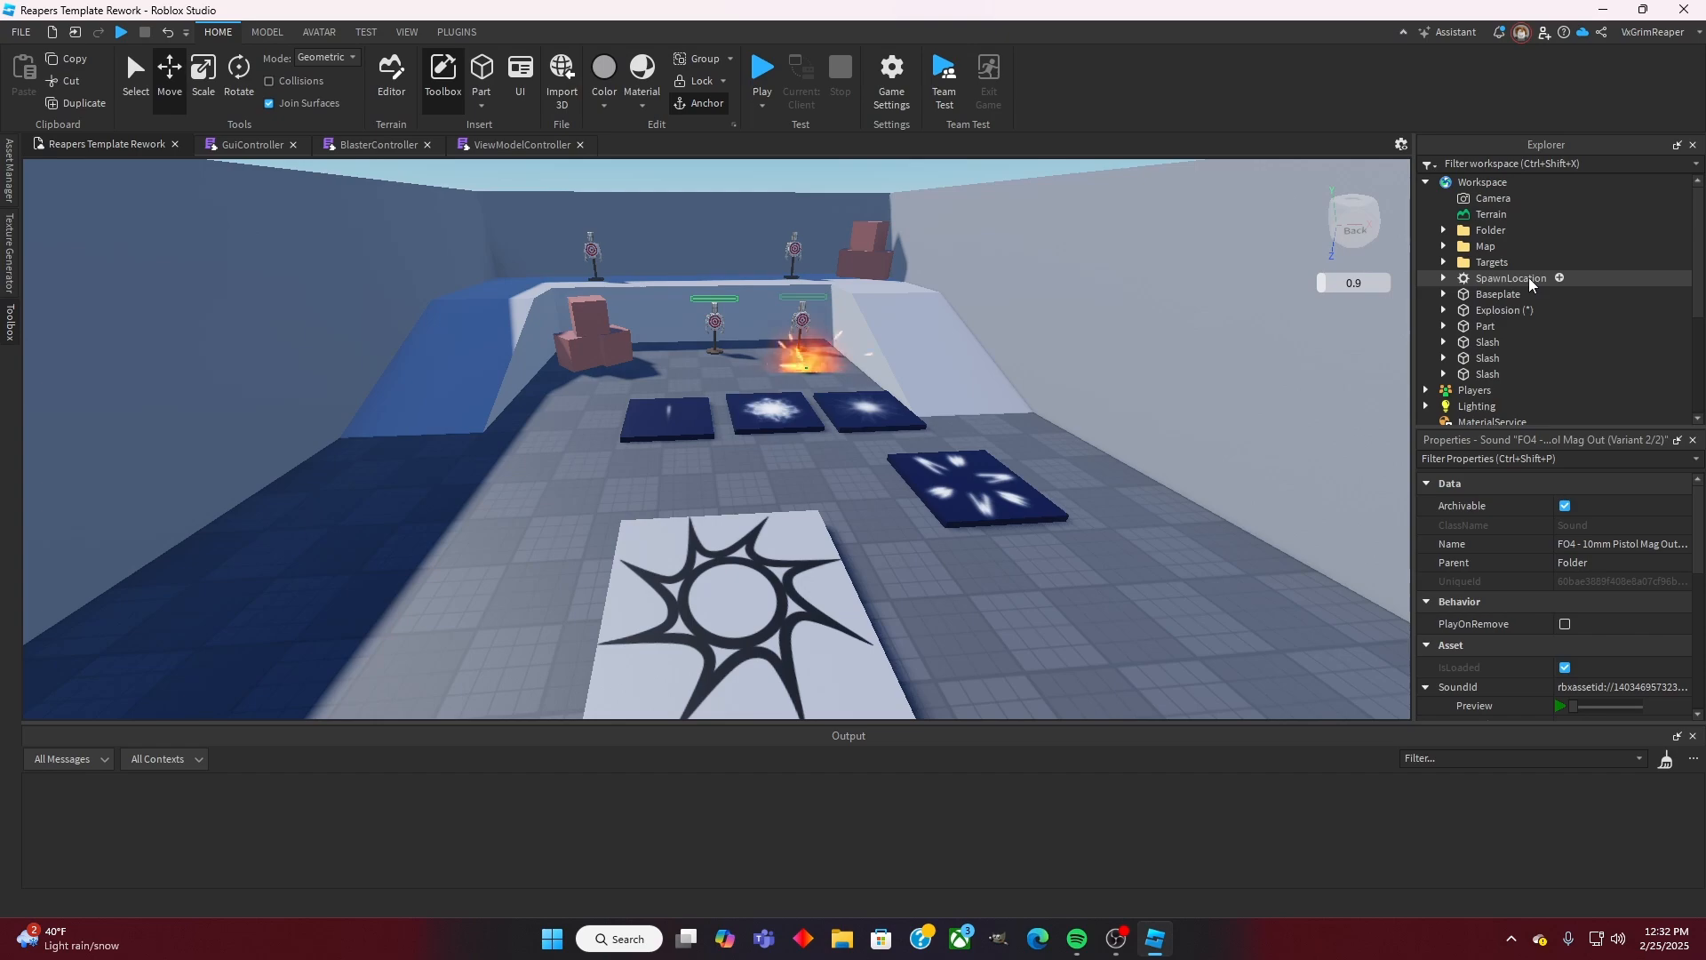
Step: Playtest the place, fire several rifle shots to check the muzzle effect, and stop the test
left_click(761, 75)
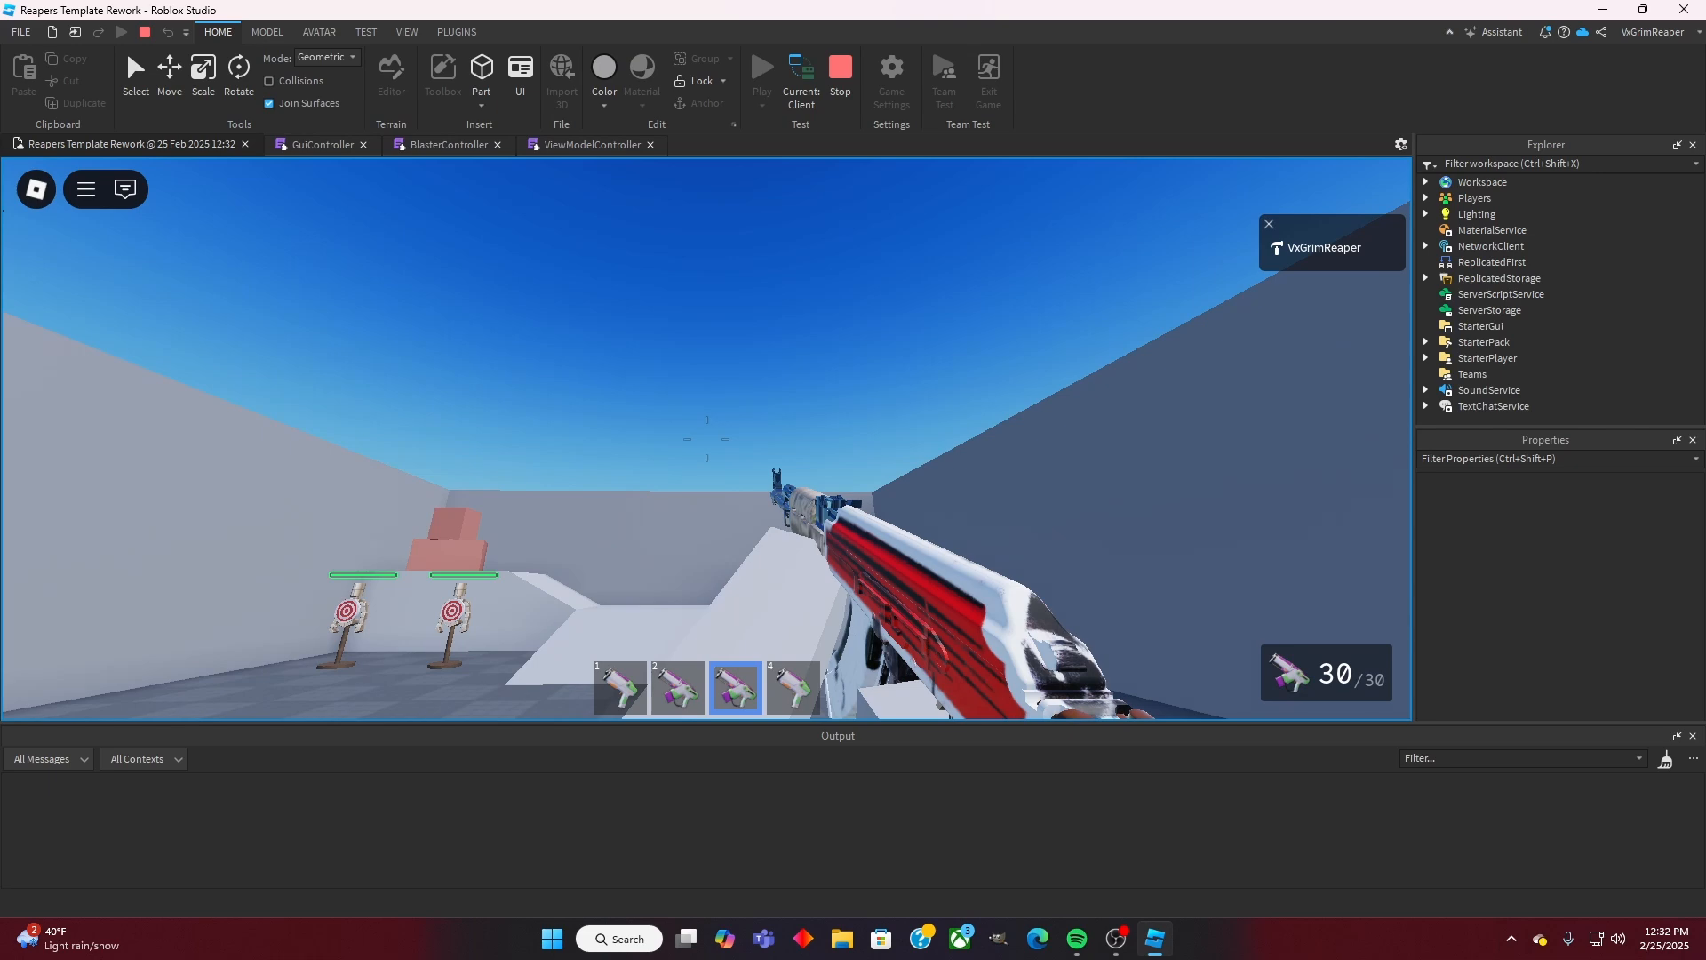
left_click(706, 439)
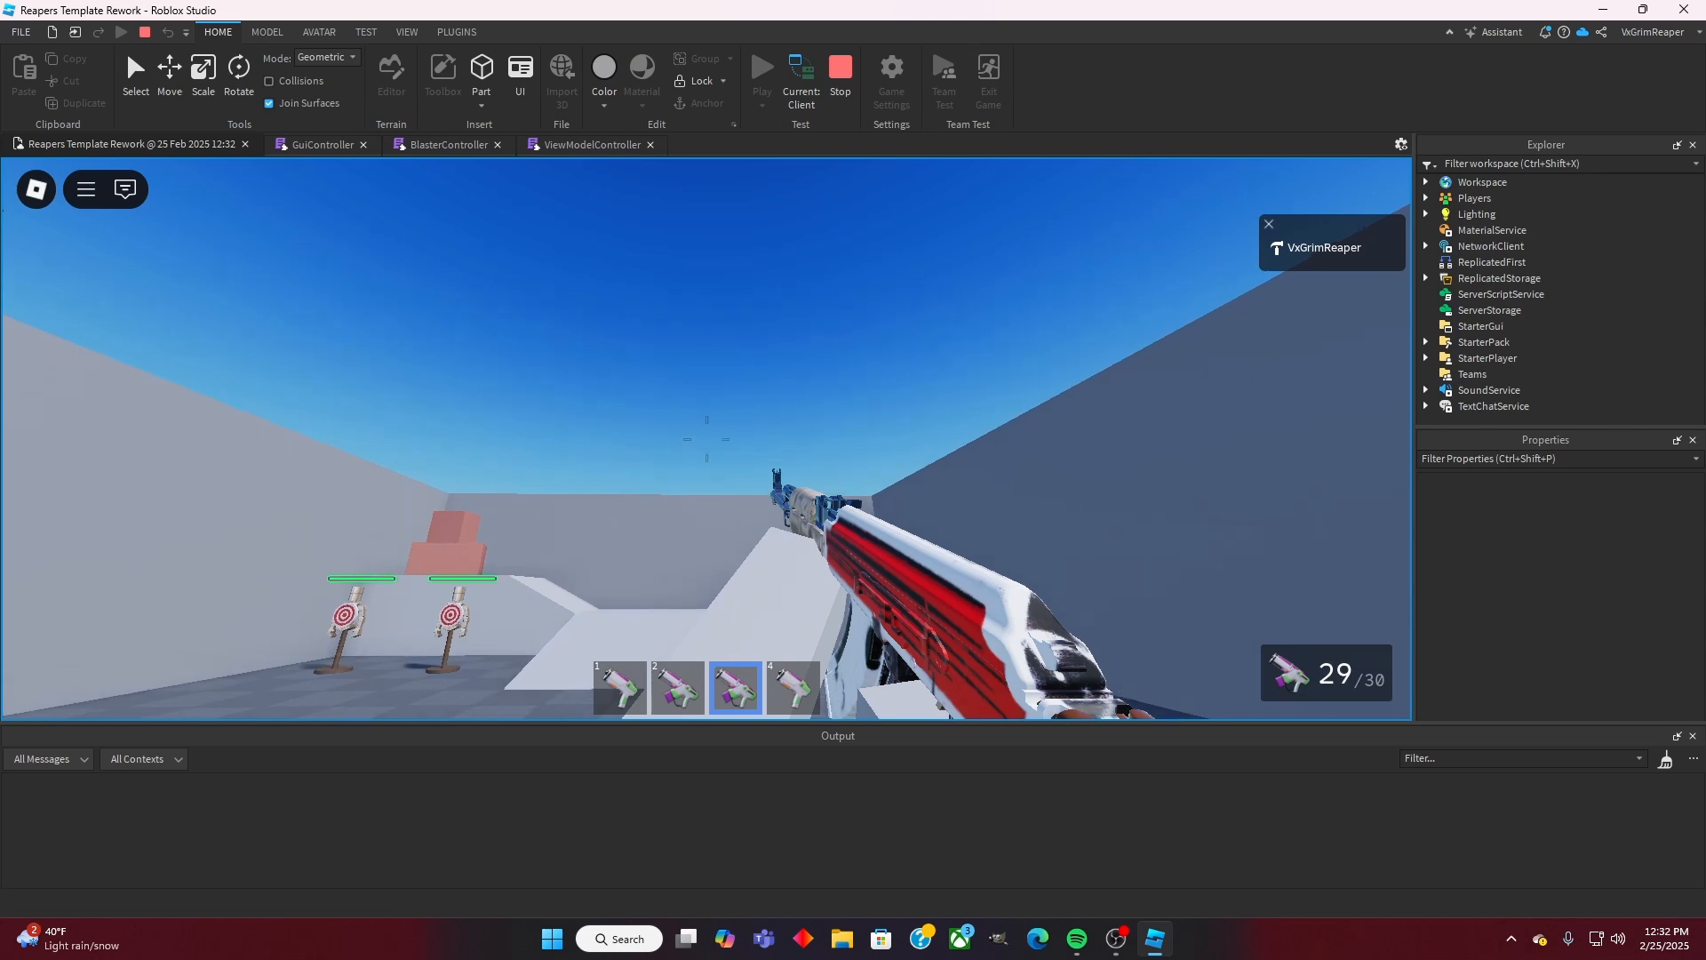
left_click(707, 439)
left_click(706, 439)
left_click(707, 438)
left_click(707, 439)
left_click(707, 439)
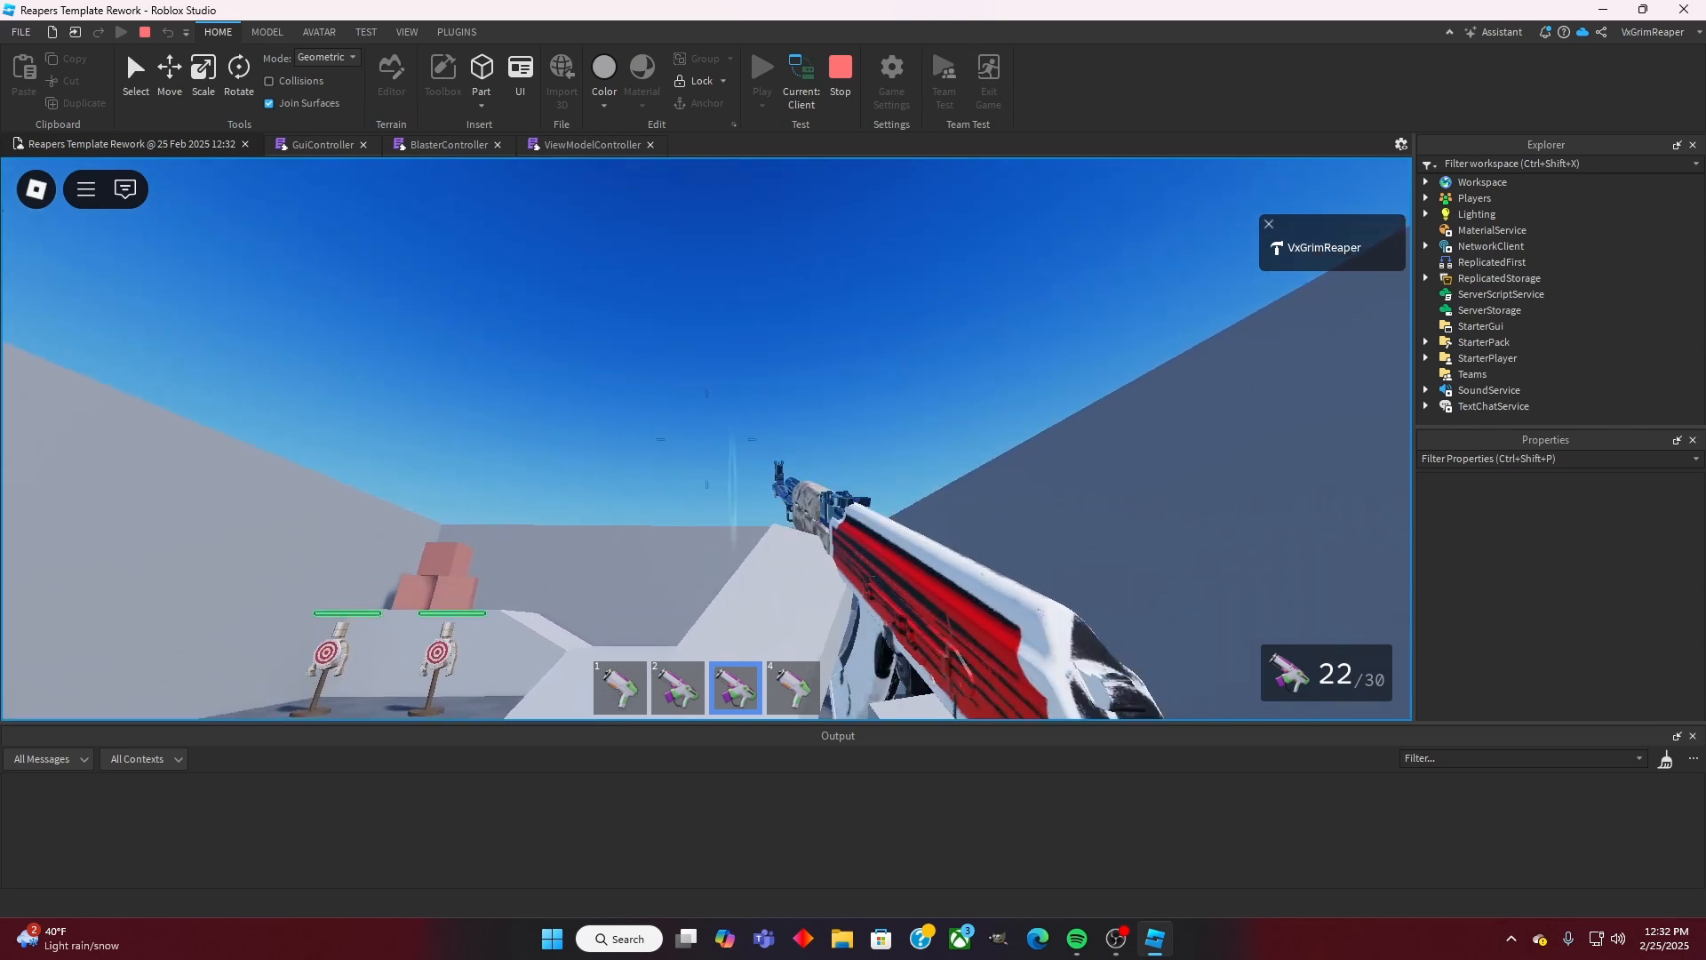
left_click(707, 439)
left_click(706, 439)
left_click(707, 439)
key("Escape")
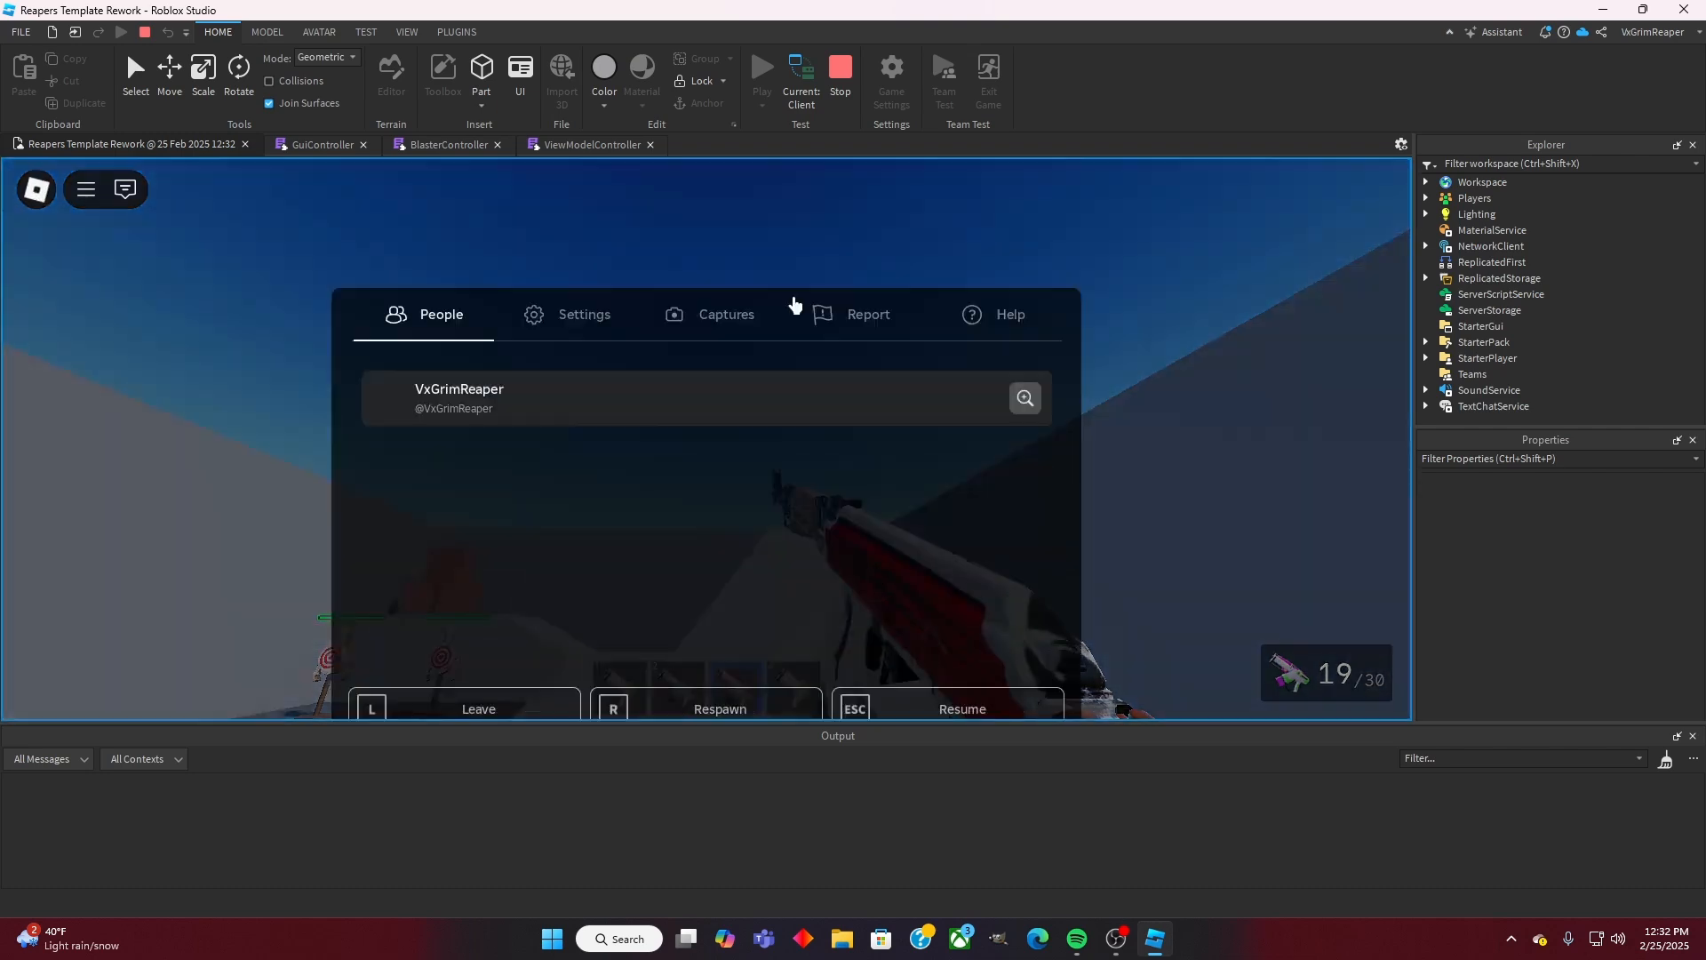
left_click(839, 76)
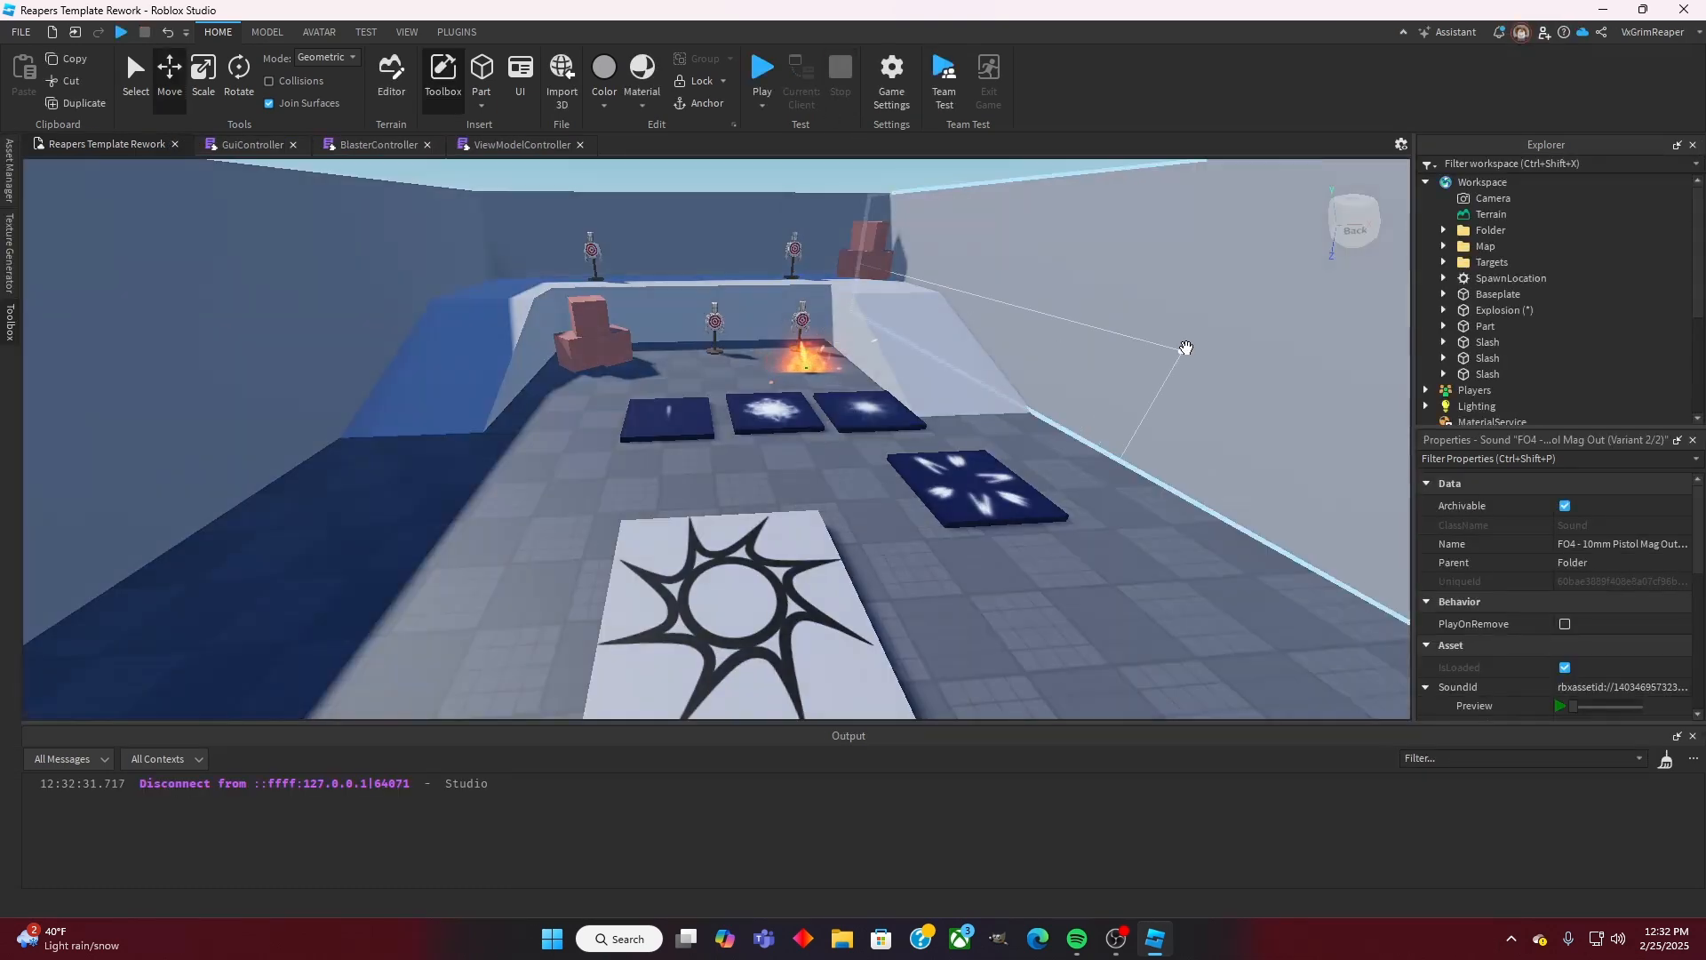
Step: Move the Ak47 model from ReplicatedStorage's Blaster ViewModels folder into Workspace and focus the camera on it
scroll(1551, 306, "down", 2)
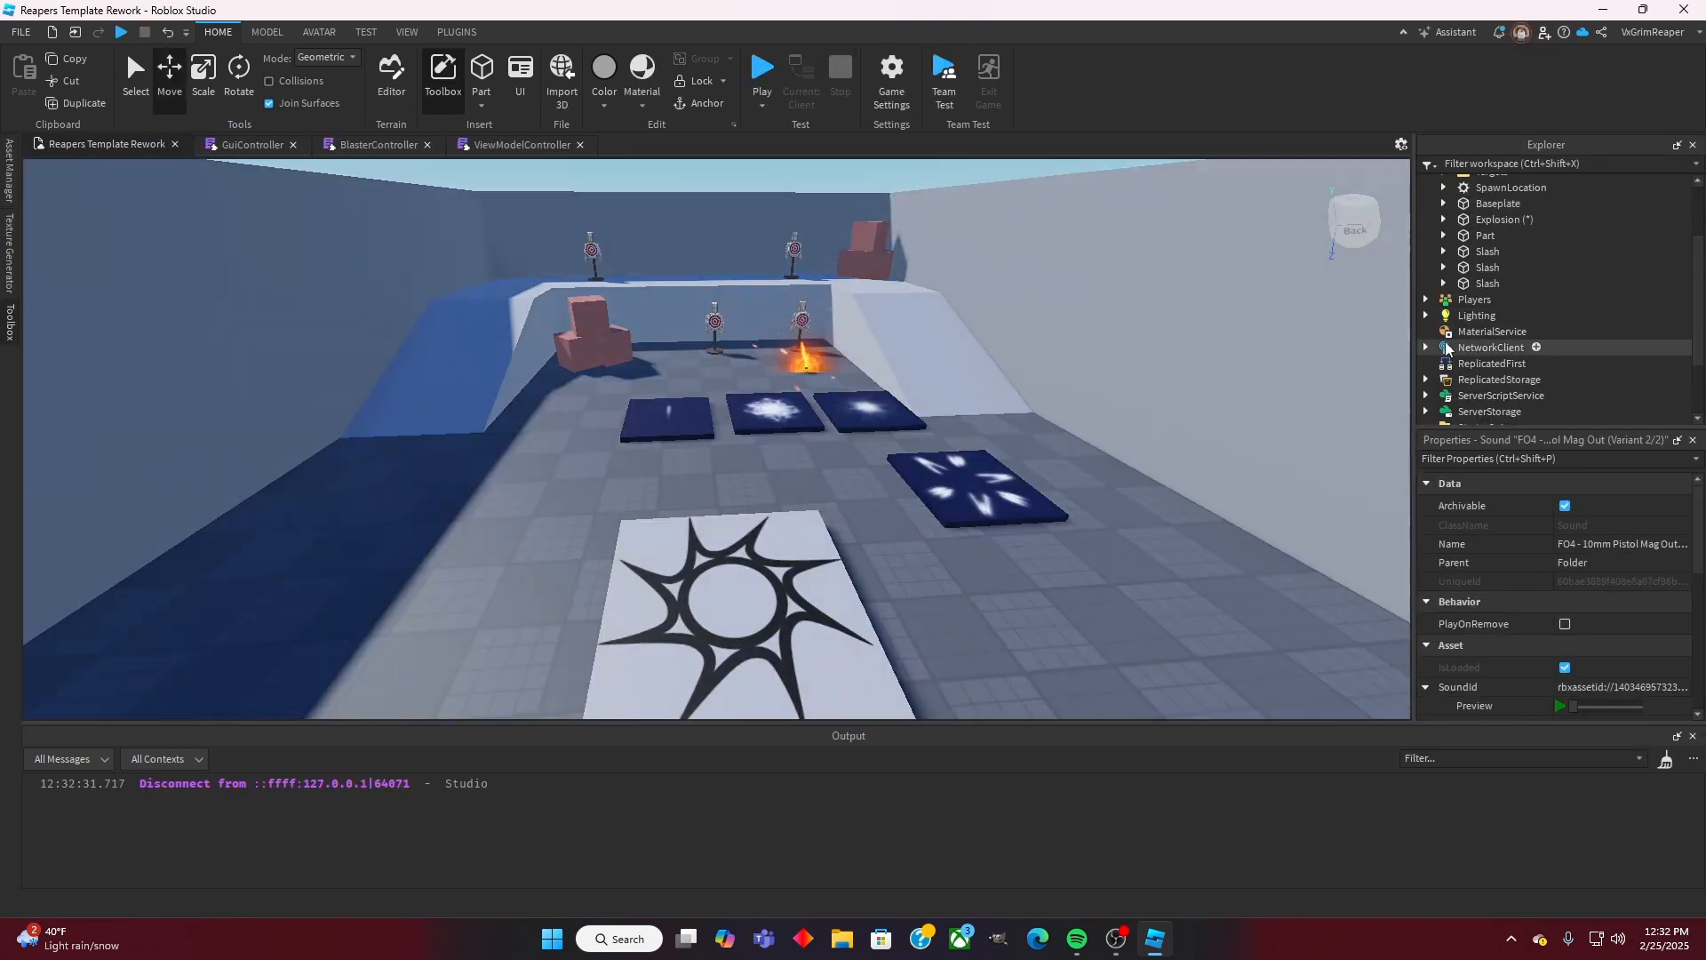
left_click(1427, 380)
scroll(1448, 348, "down", 1)
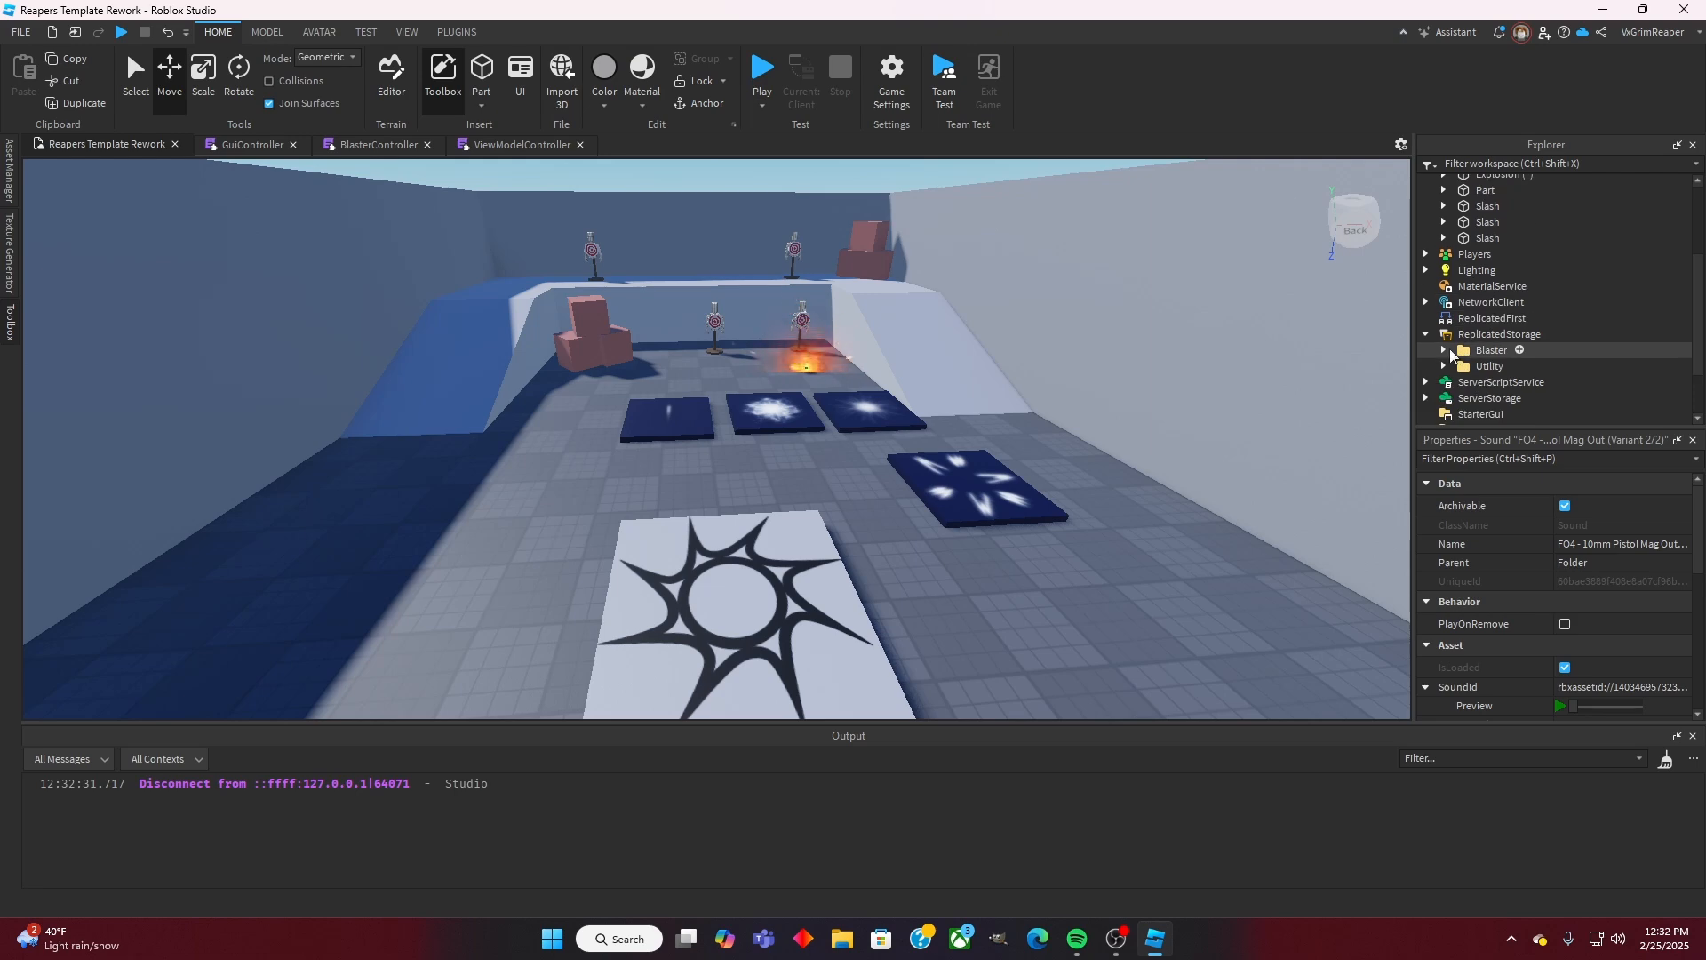
left_click(1443, 349)
scroll(1466, 350, "down", 1)
scroll(1466, 350, "down", 1)
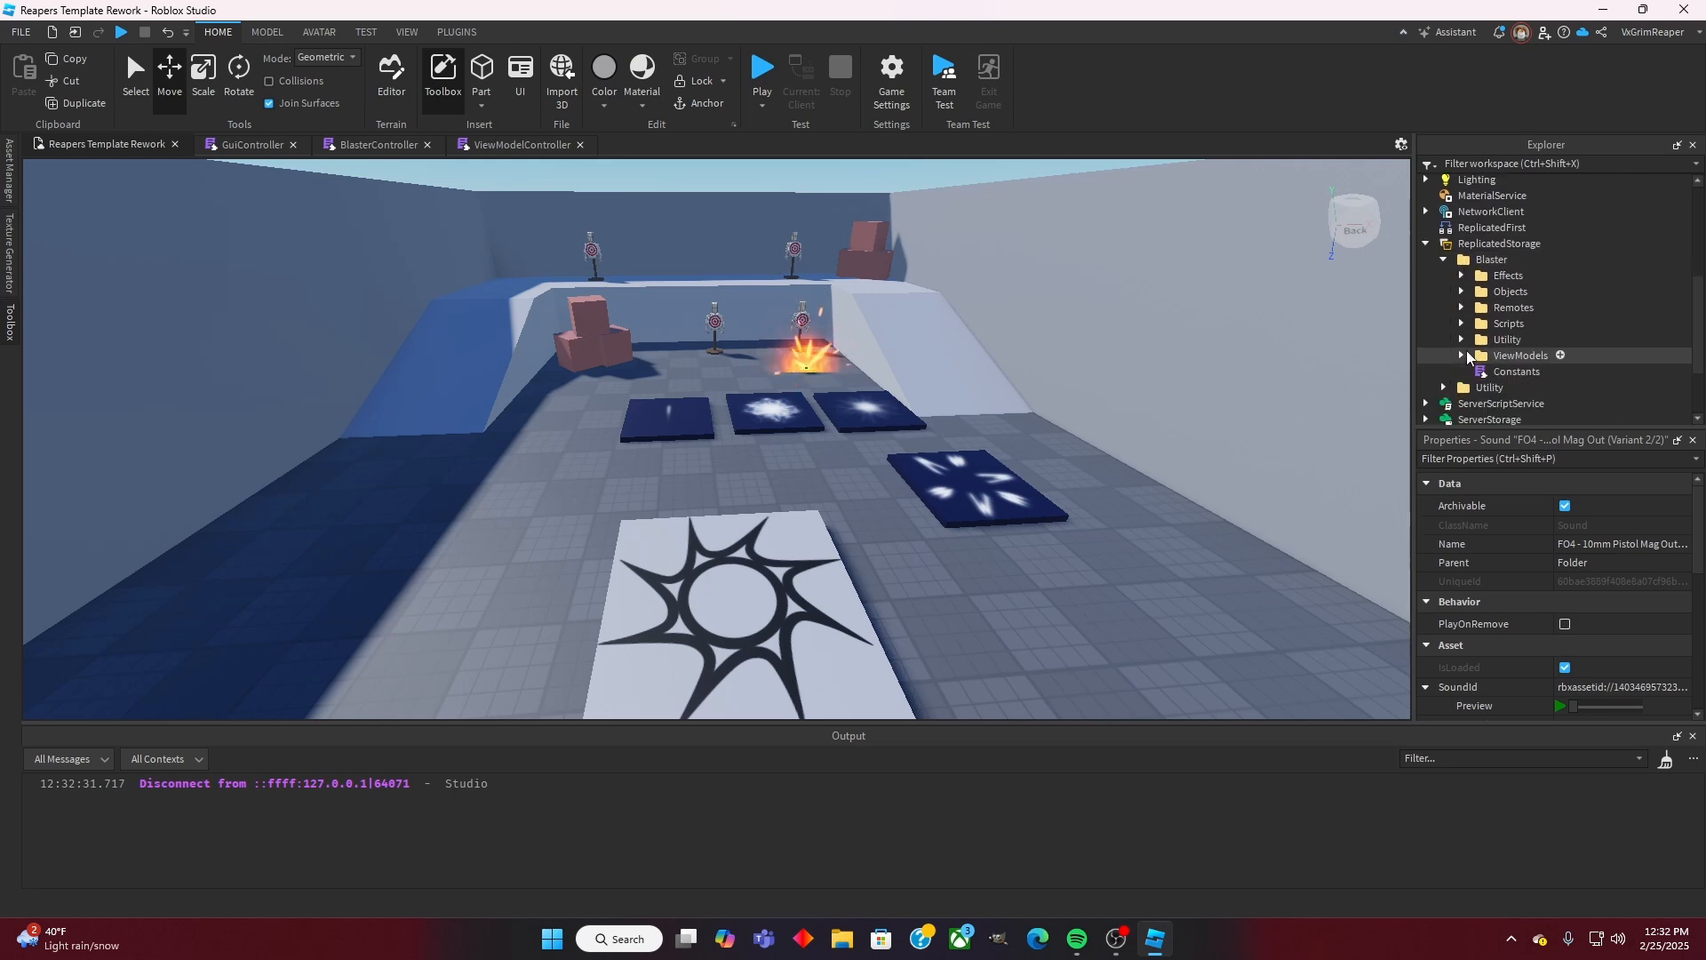
left_click(1462, 354)
left_click_drag(1516, 373, 1462, 183)
key("f")
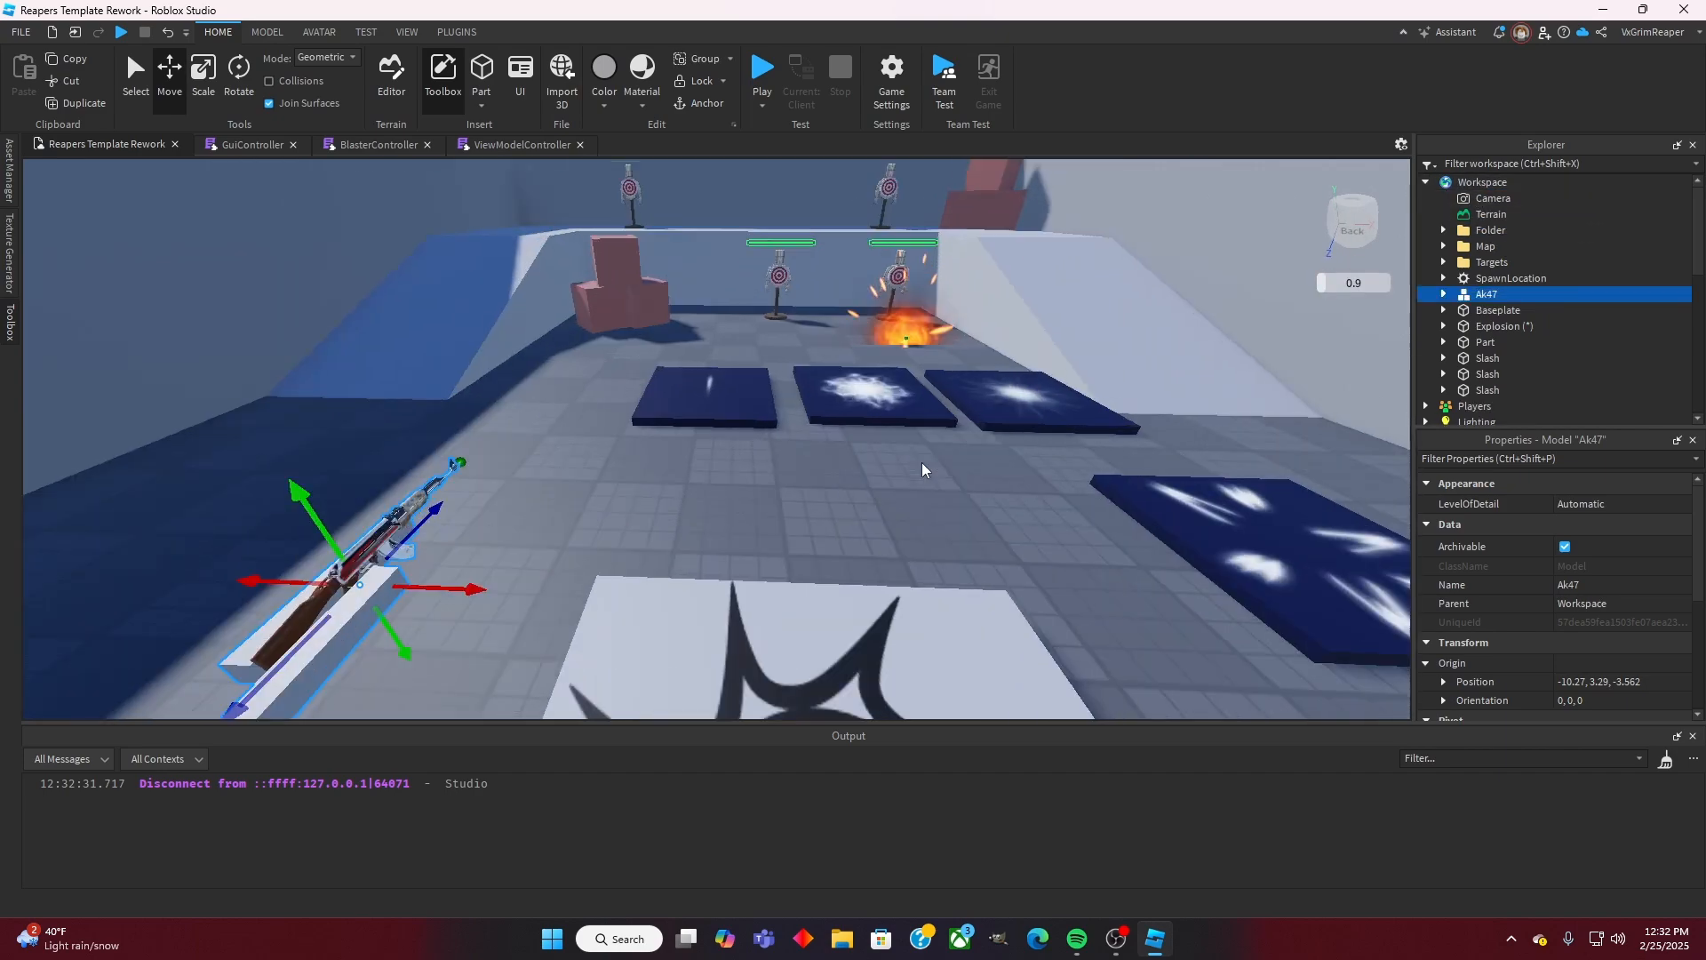
Step: Enable both CircleEmitter and FlashEmitter under the MuzzleAttachment of the Ak47's Blaster Body
left_click(1443, 294)
left_click(1461, 326)
left_click(1508, 344)
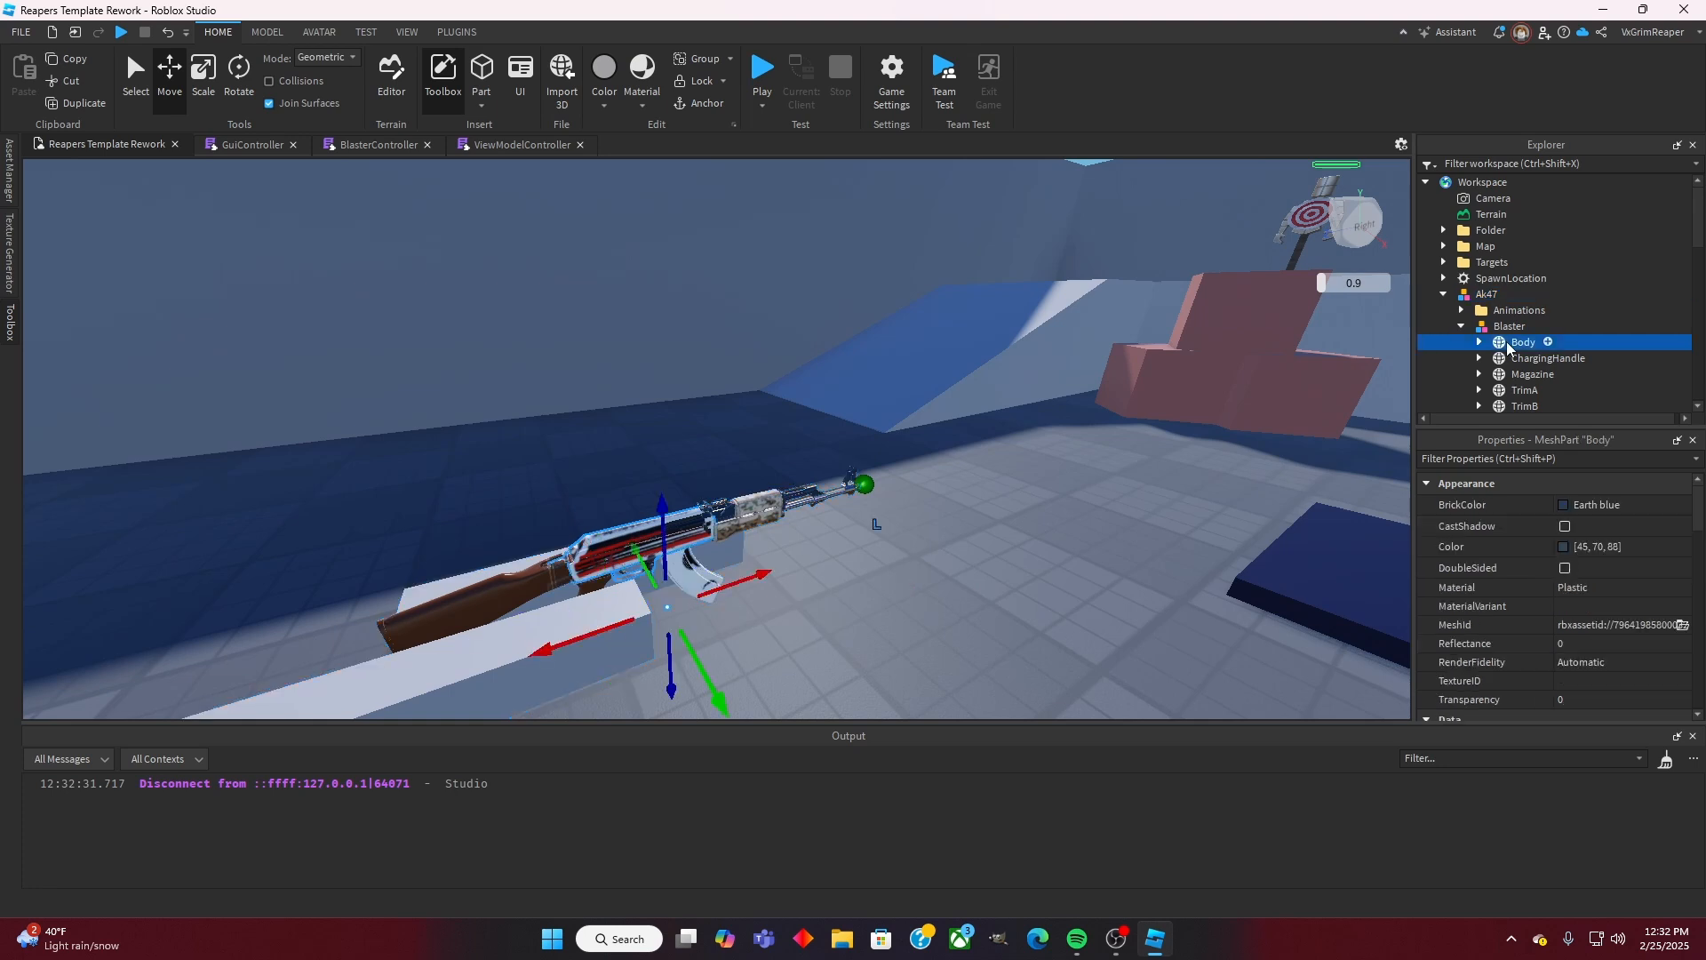
left_click(1479, 342)
left_click(1524, 358)
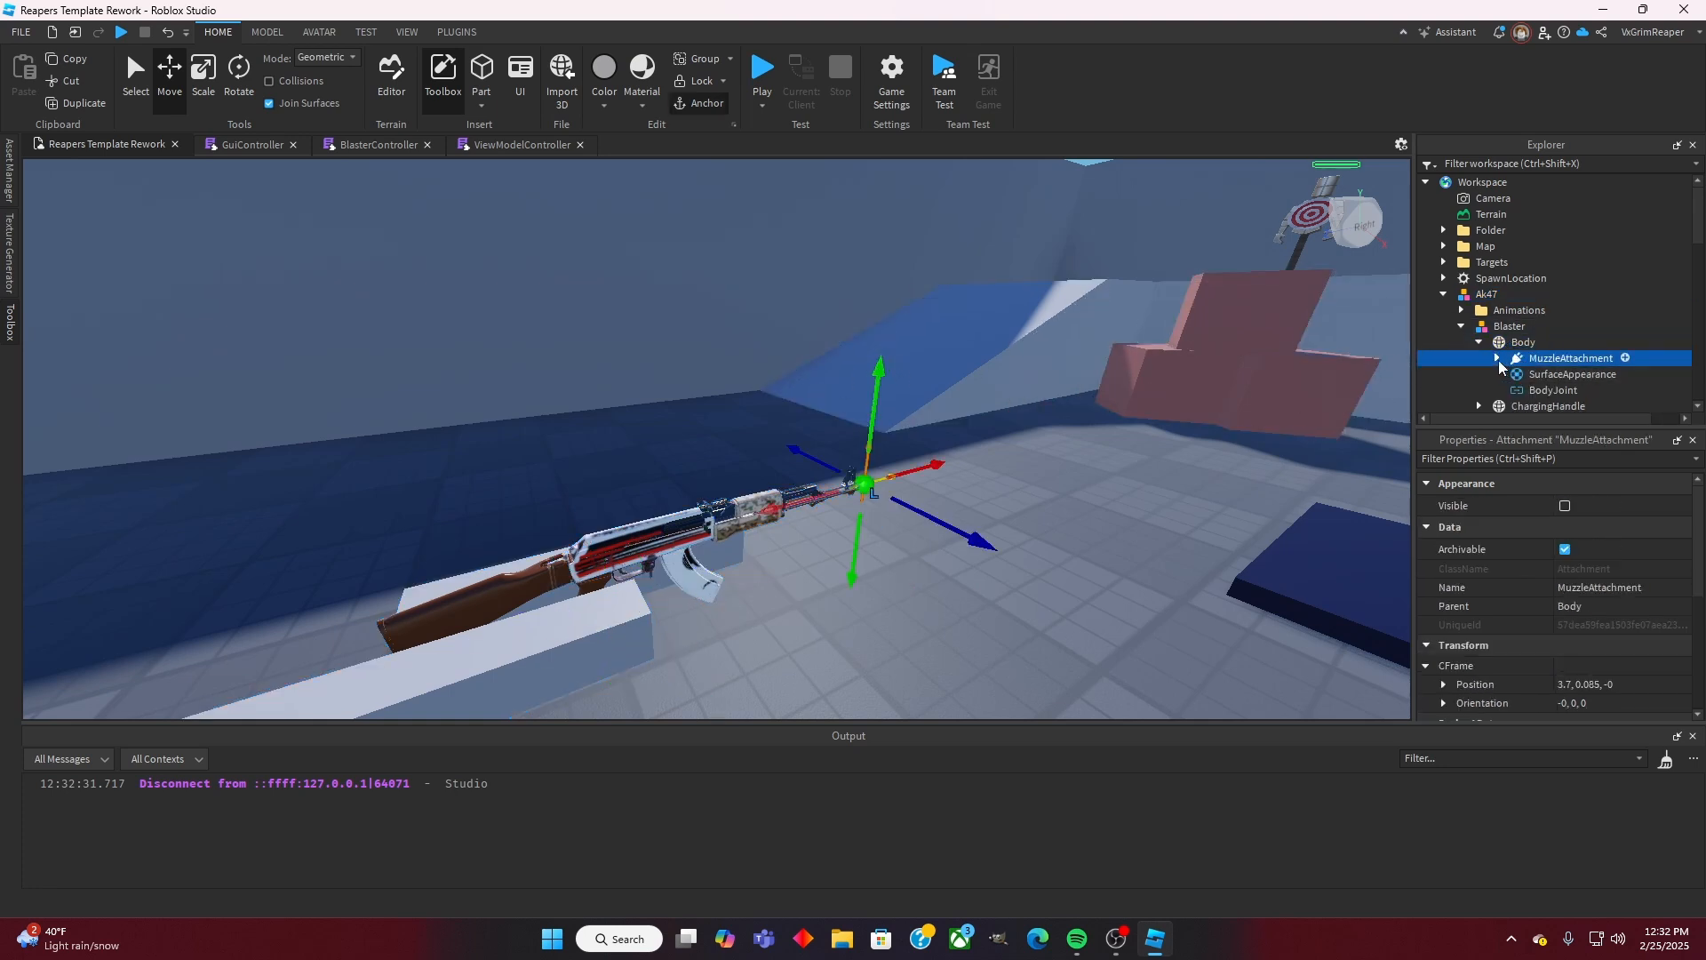
left_click(1497, 359)
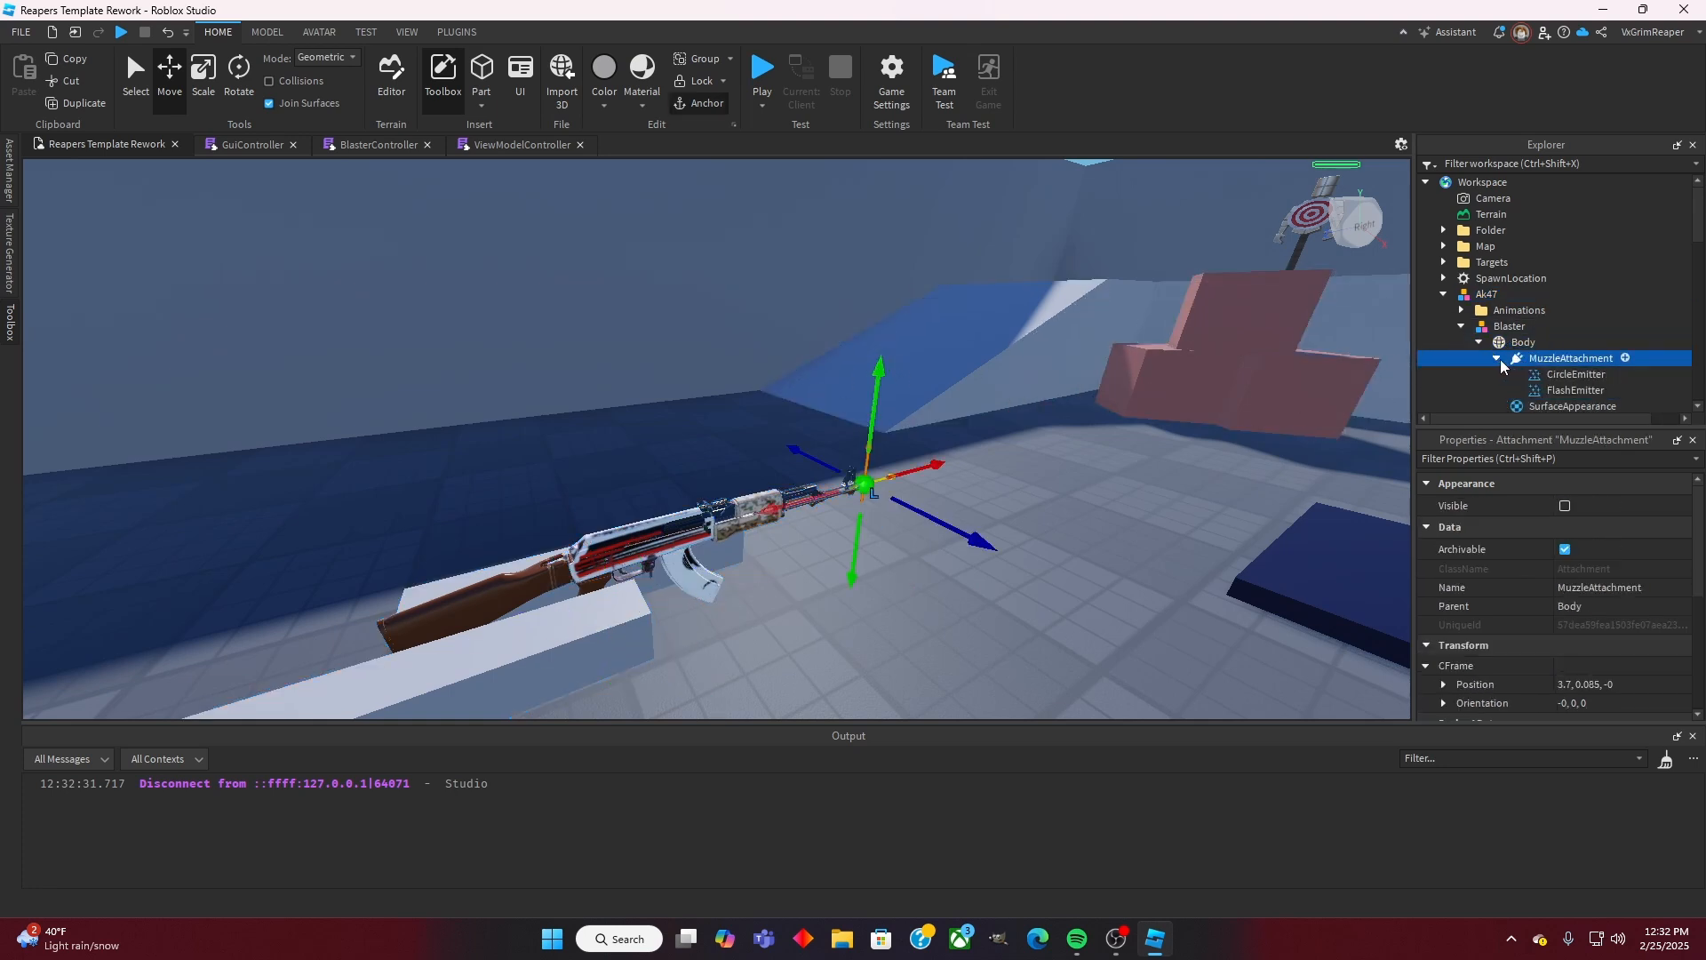
left_click(1575, 374)
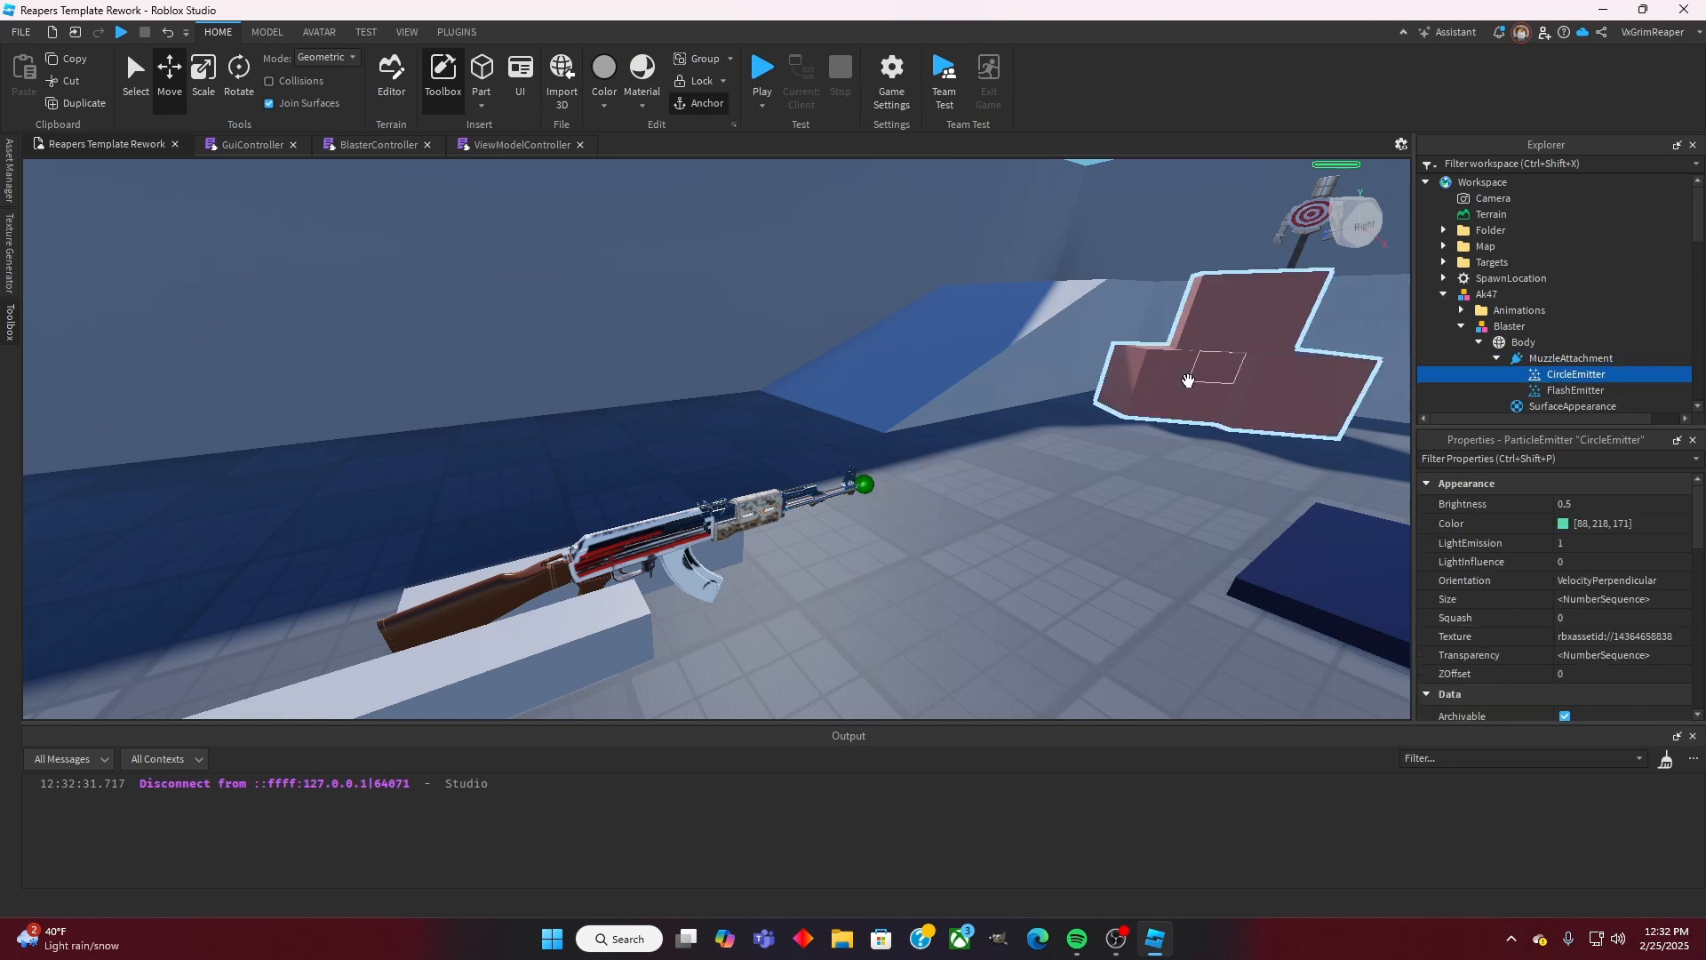
left_click(1575, 391, "shift")
scroll(1505, 525, "down", 6)
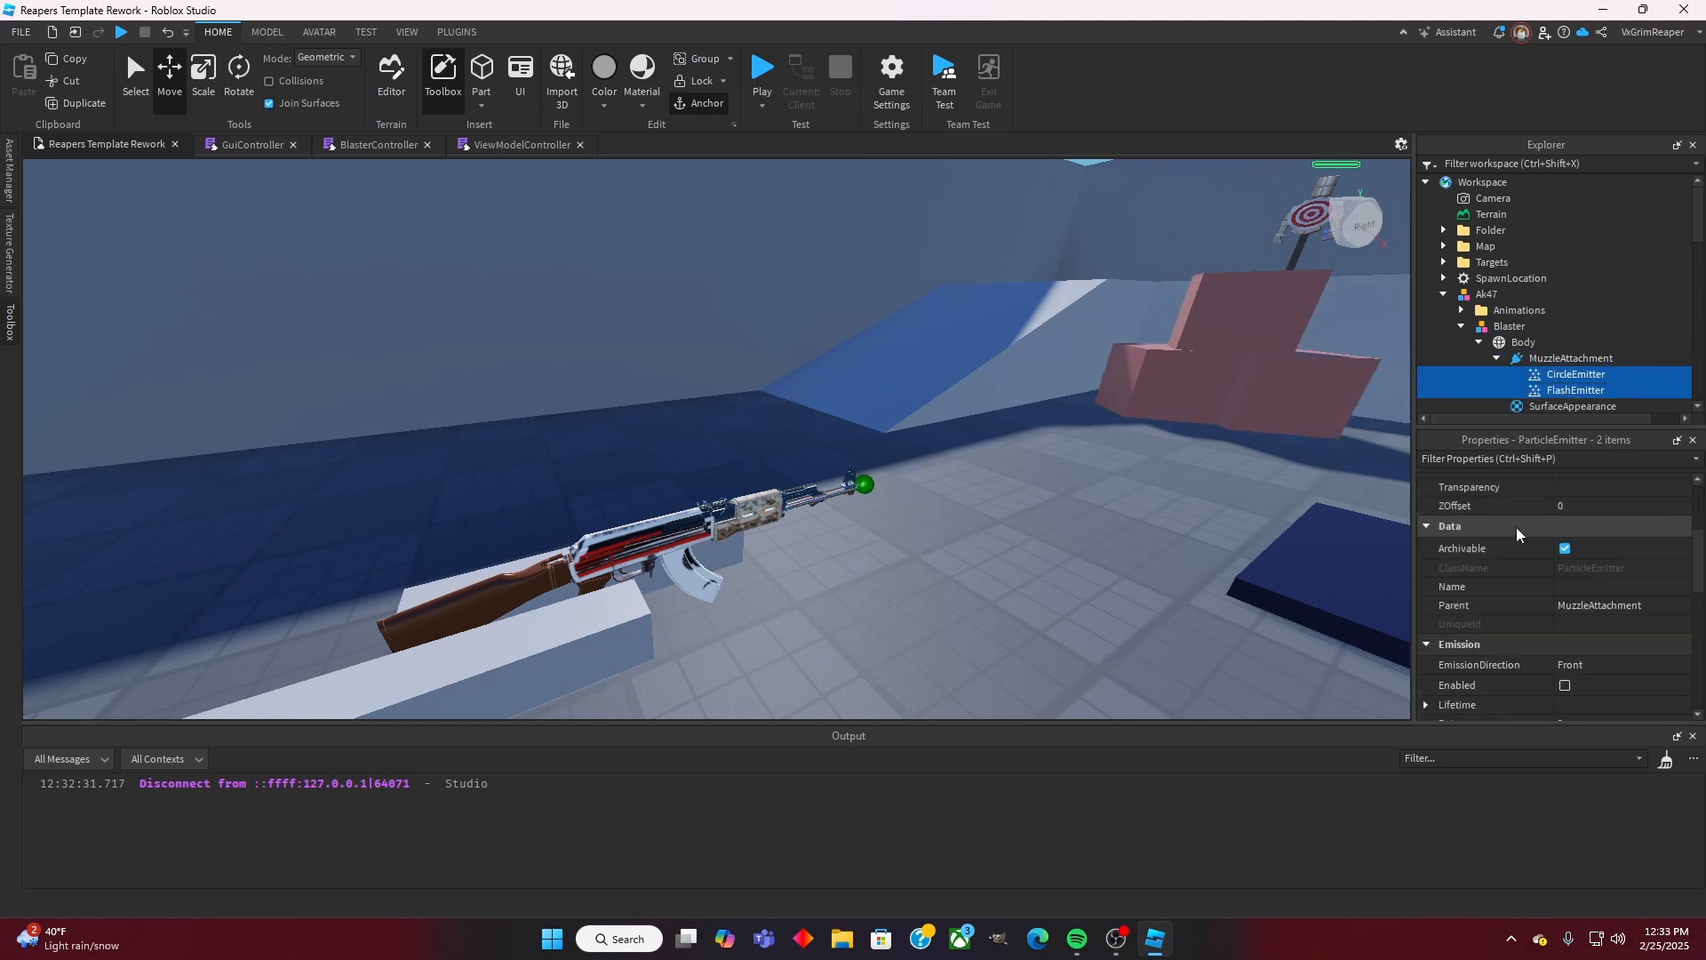
scroll(1516, 526, "down", 2)
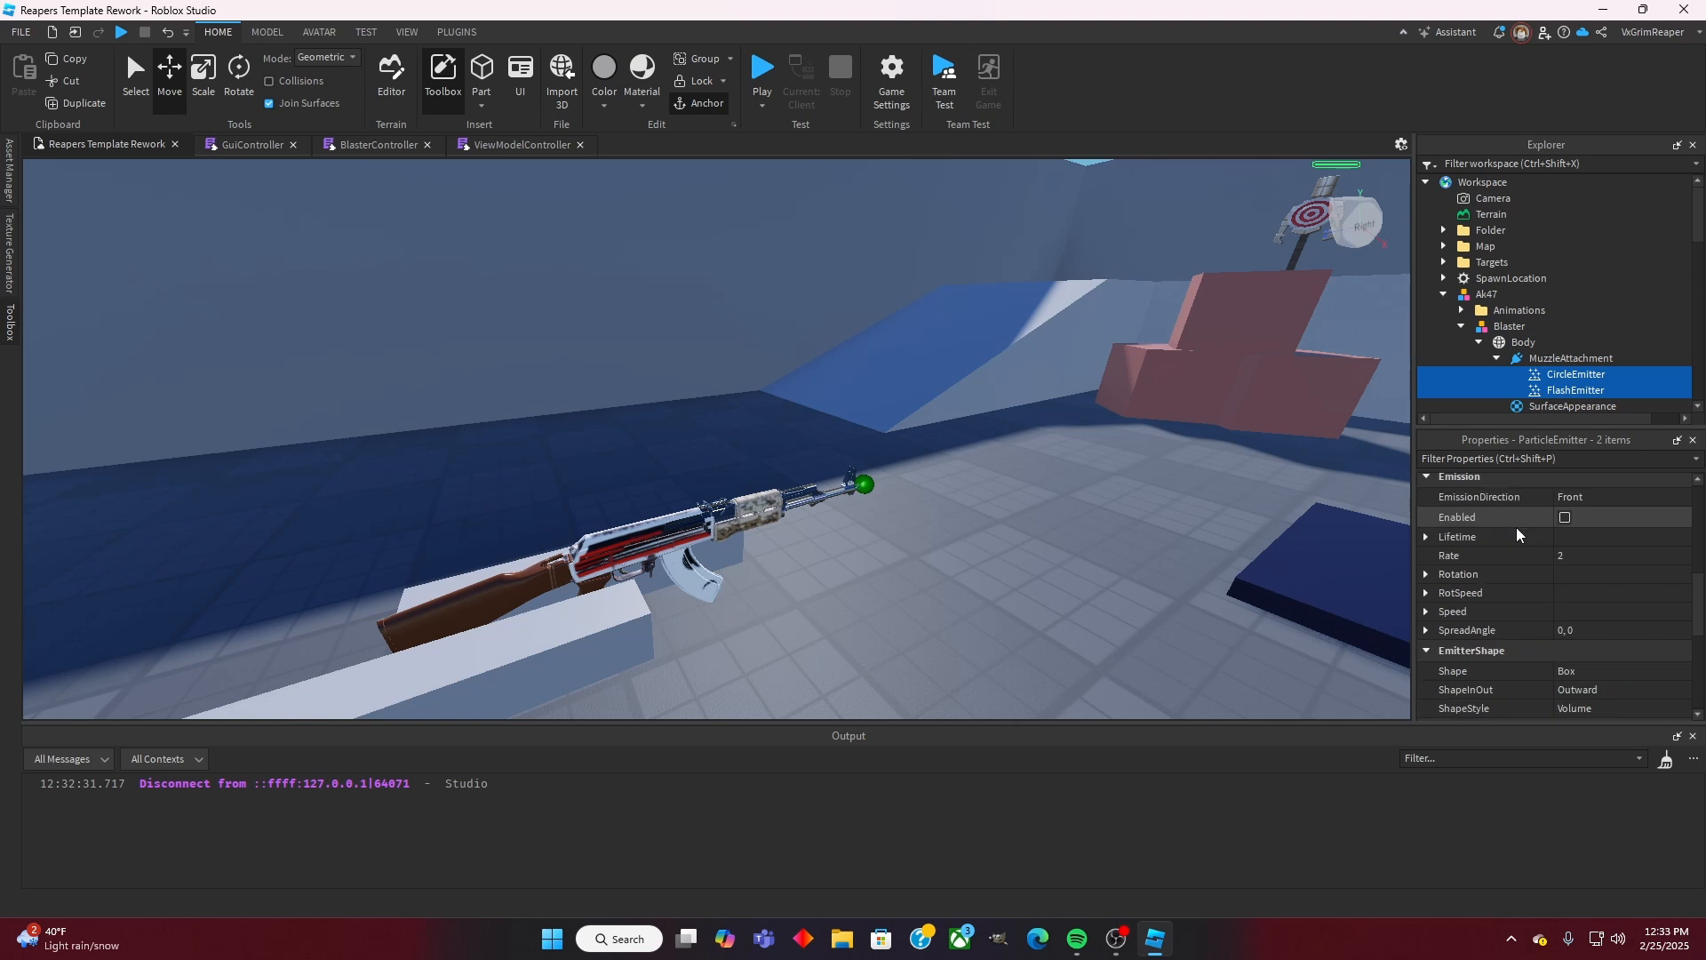
left_click(1566, 518)
left_click(1565, 518)
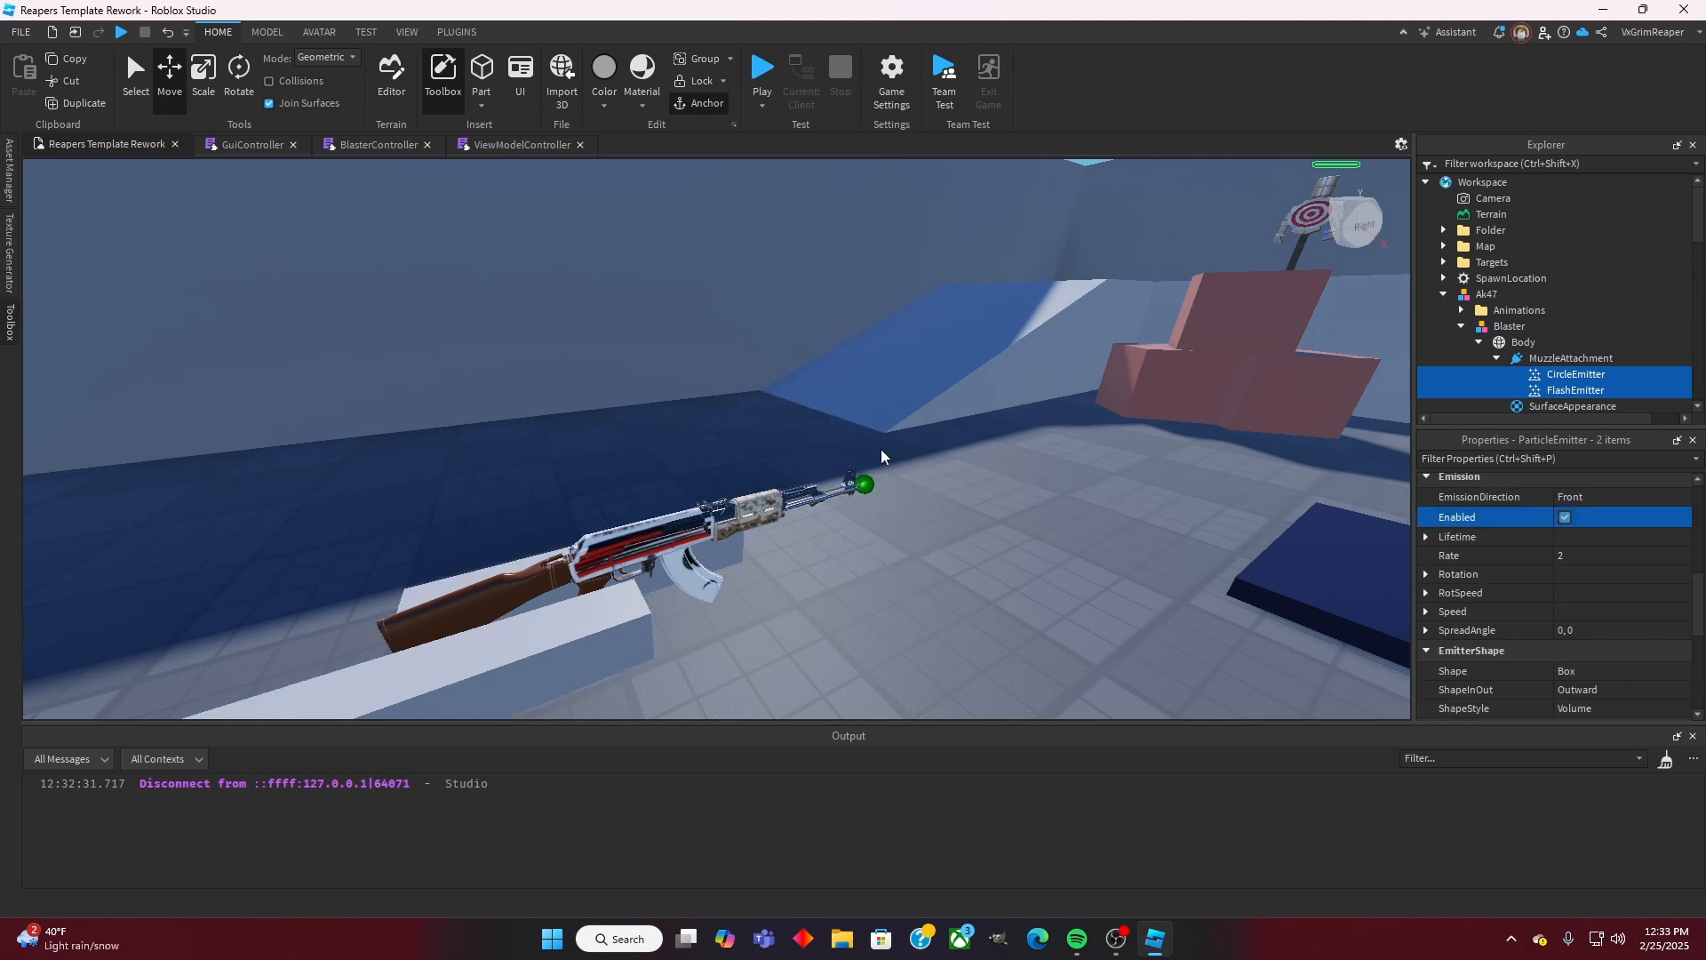
Step: Rotate the MuzzleAttachment 90 degrees about its vertical axis
left_click(1554, 356)
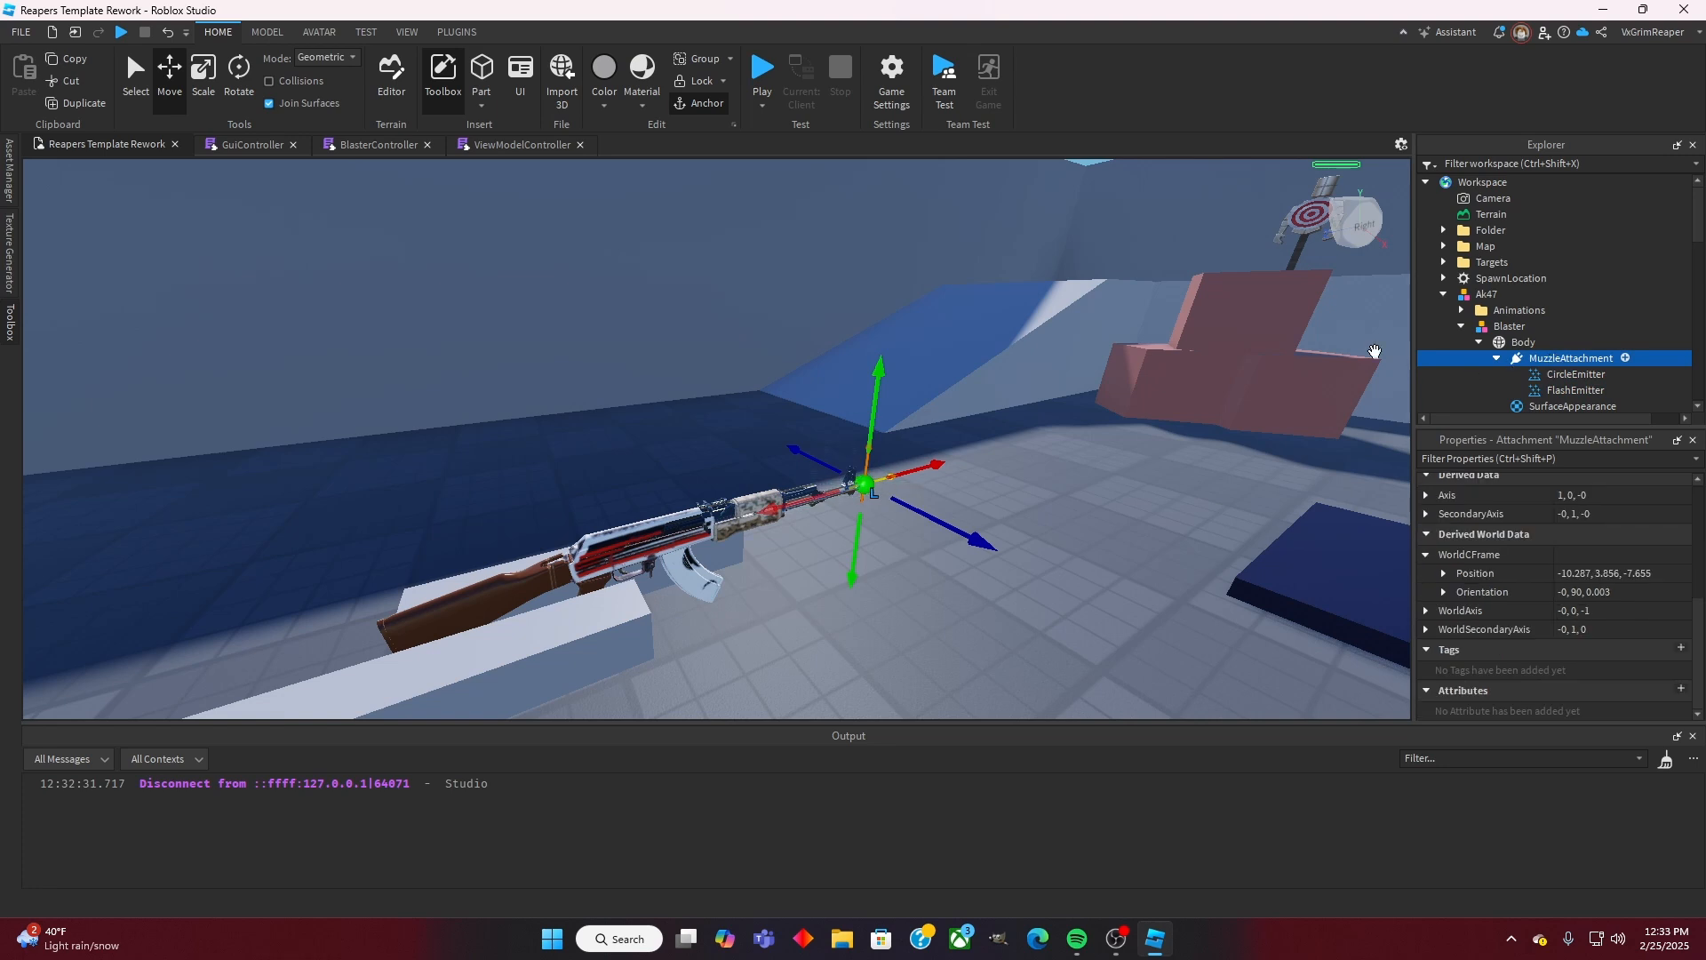
left_click(238, 78)
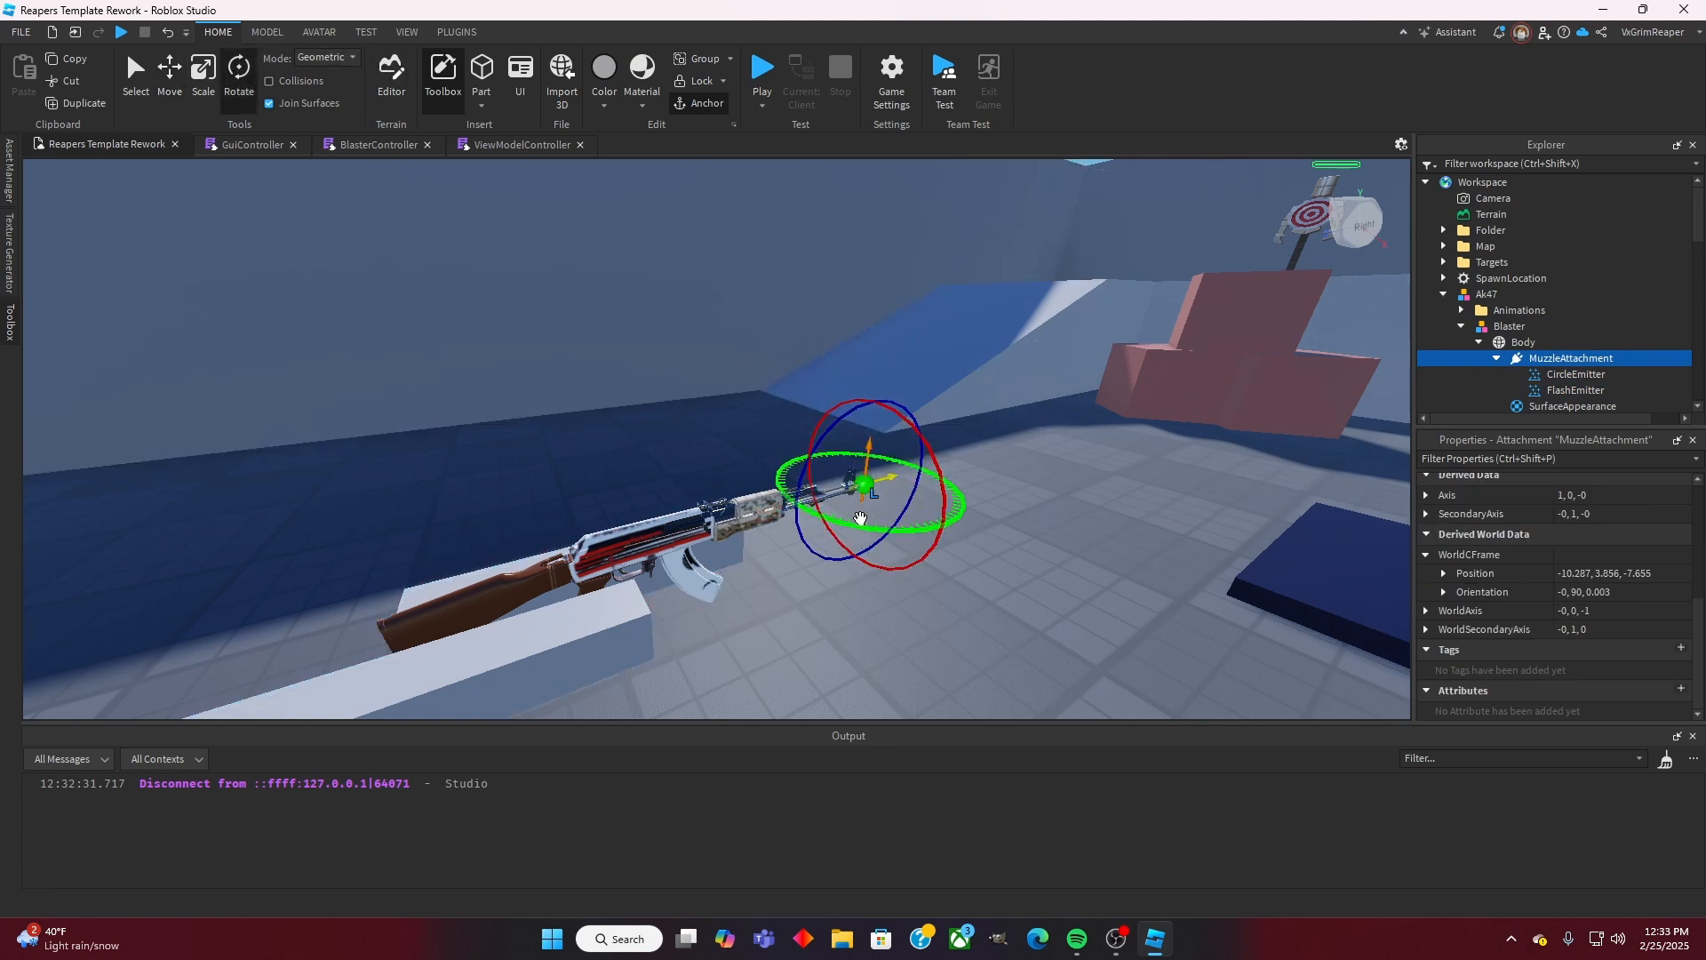
left_click_drag(866, 523, 869, 485)
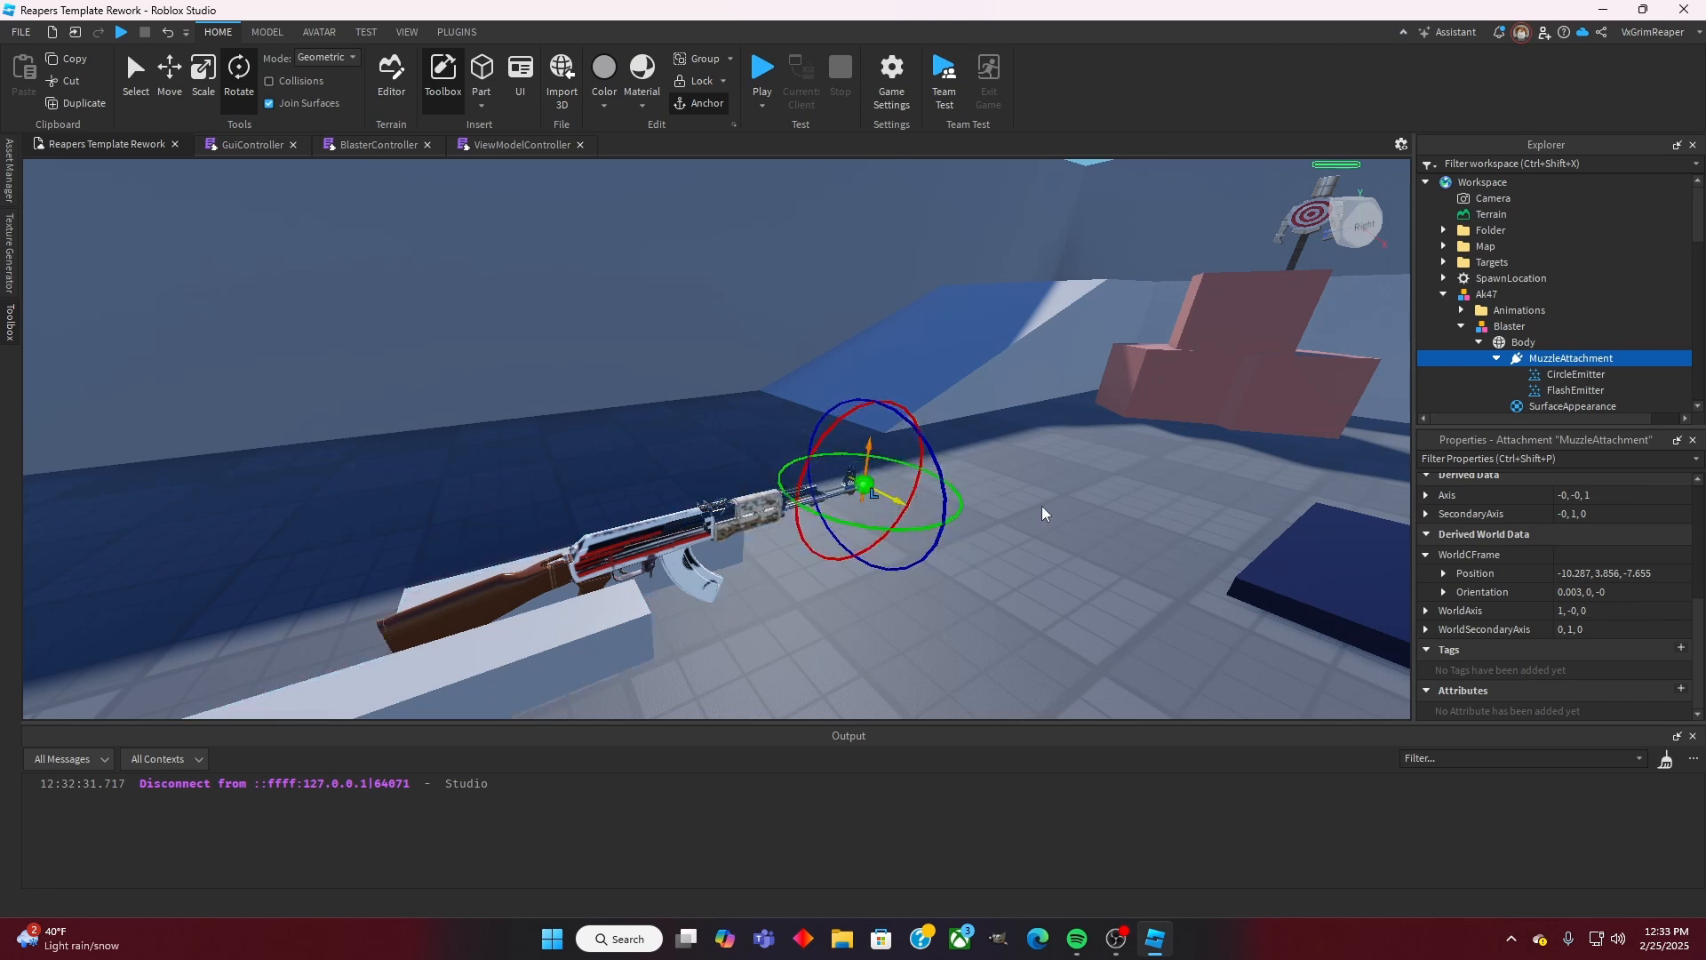
right_click_drag(1041, 505, 1050, 490)
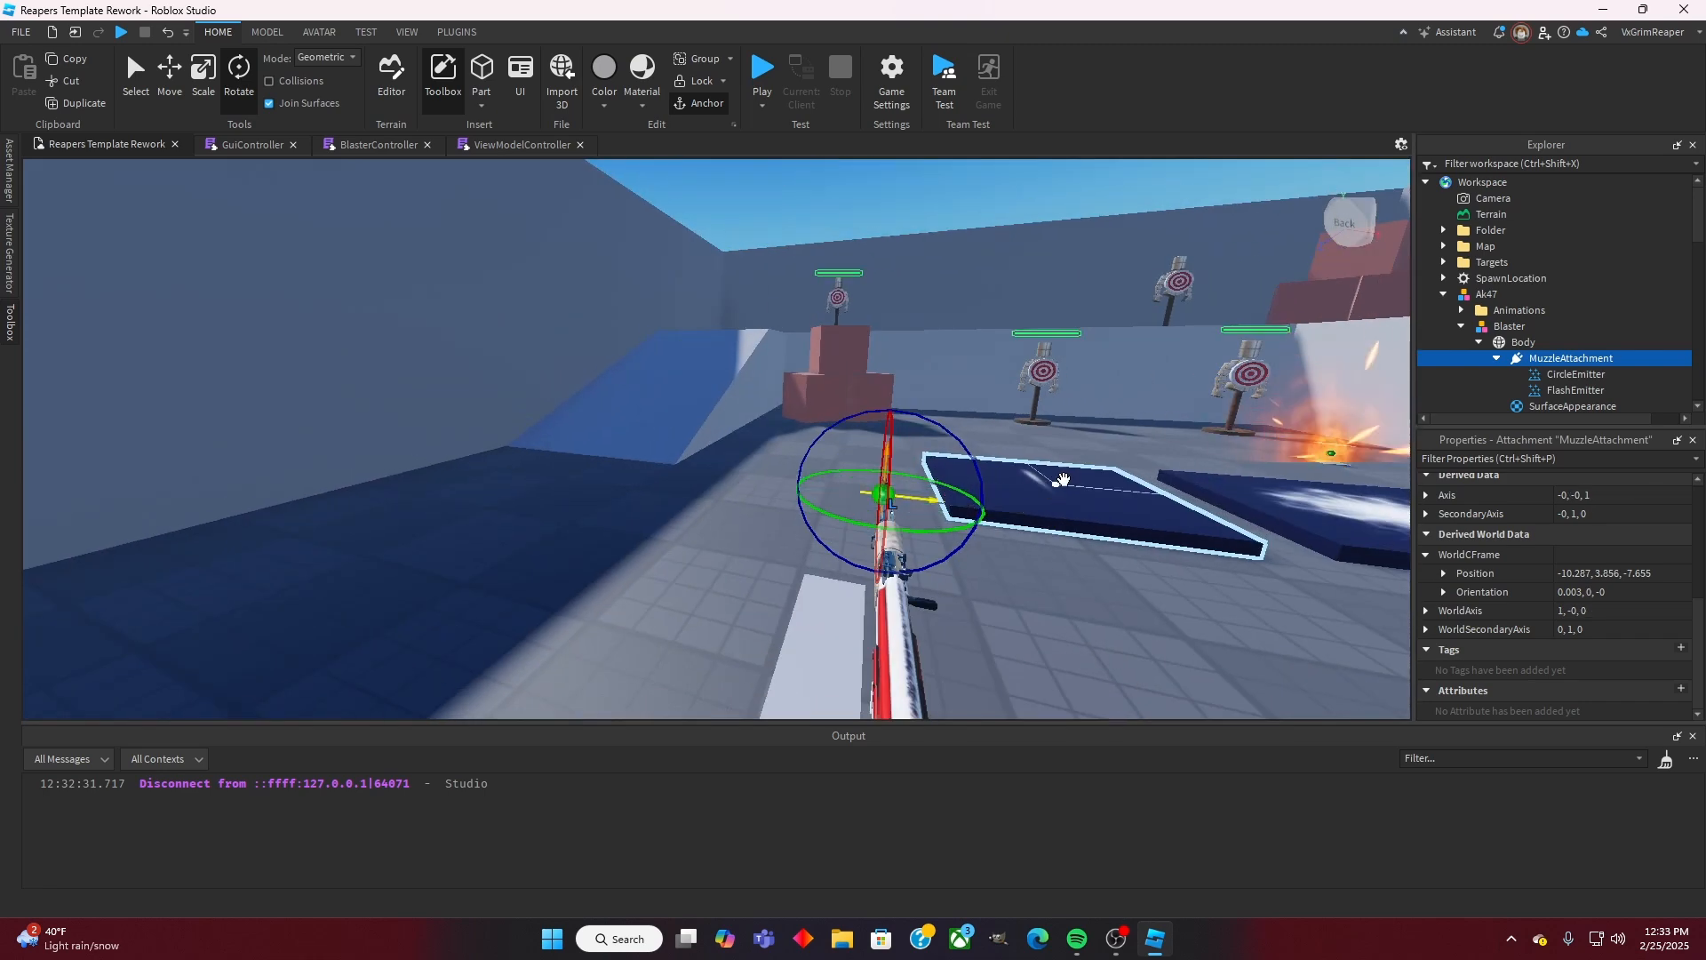
Step: Inspect the CircleEmitter's and FlashEmitter's particle properties and their effect at the rifle's muzzle
left_click(1558, 377)
left_click(1000, 493)
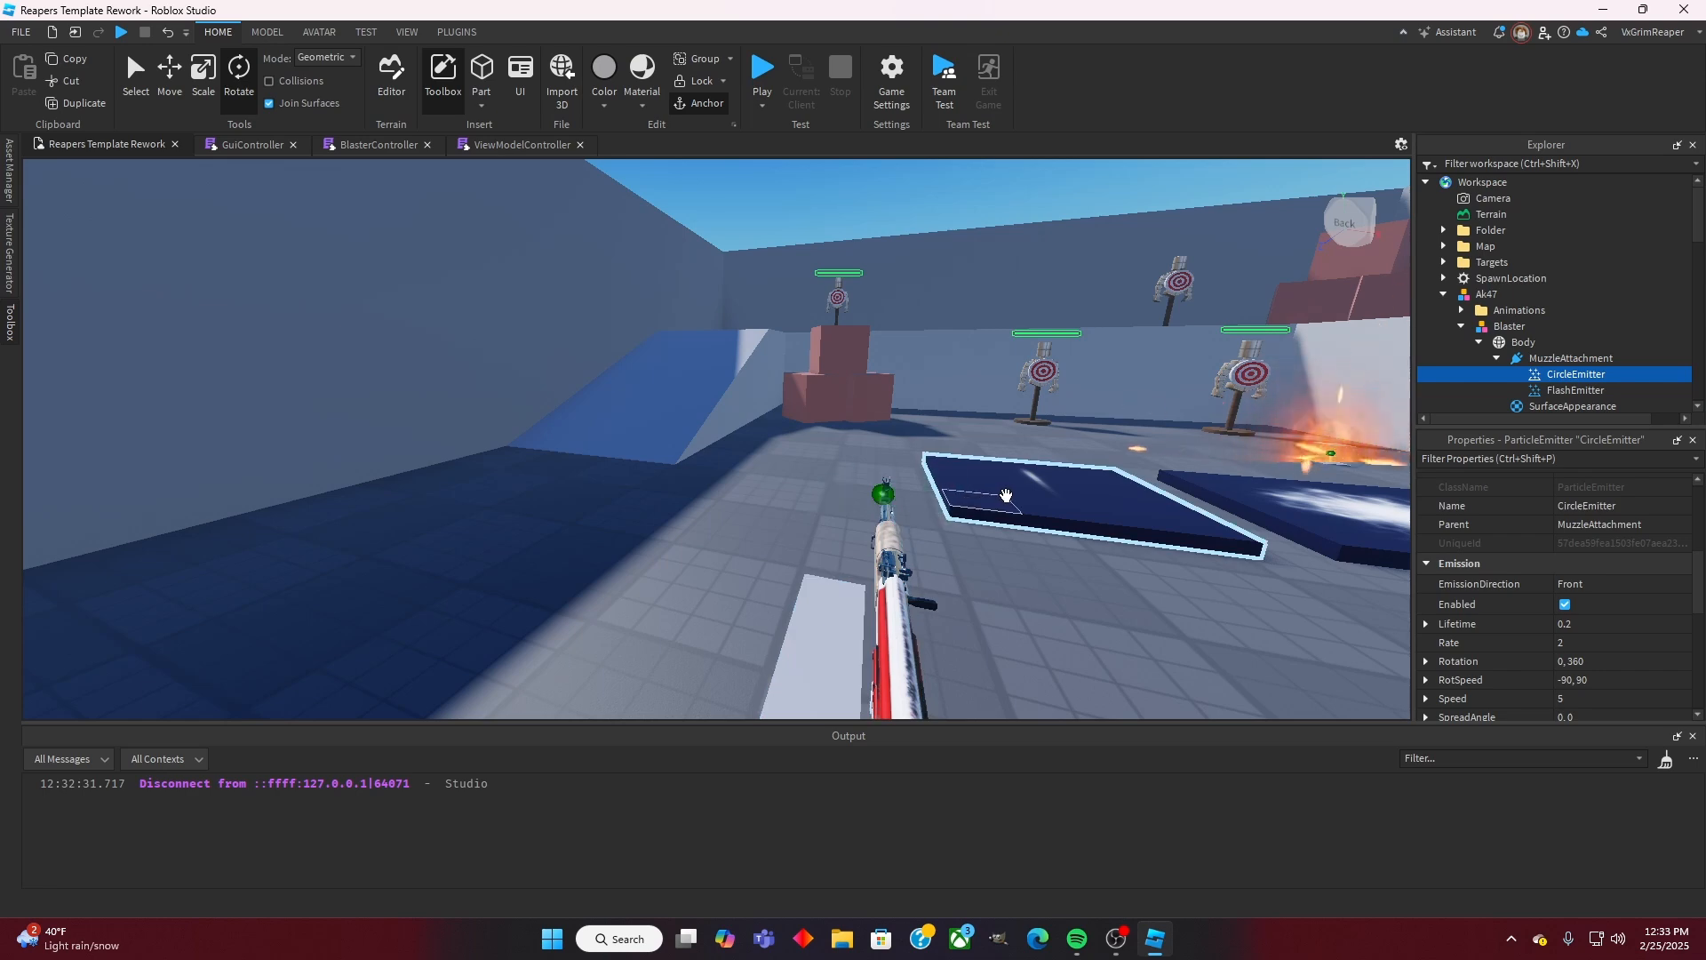
right_click_drag(1000, 493, 1006, 494)
key("w")
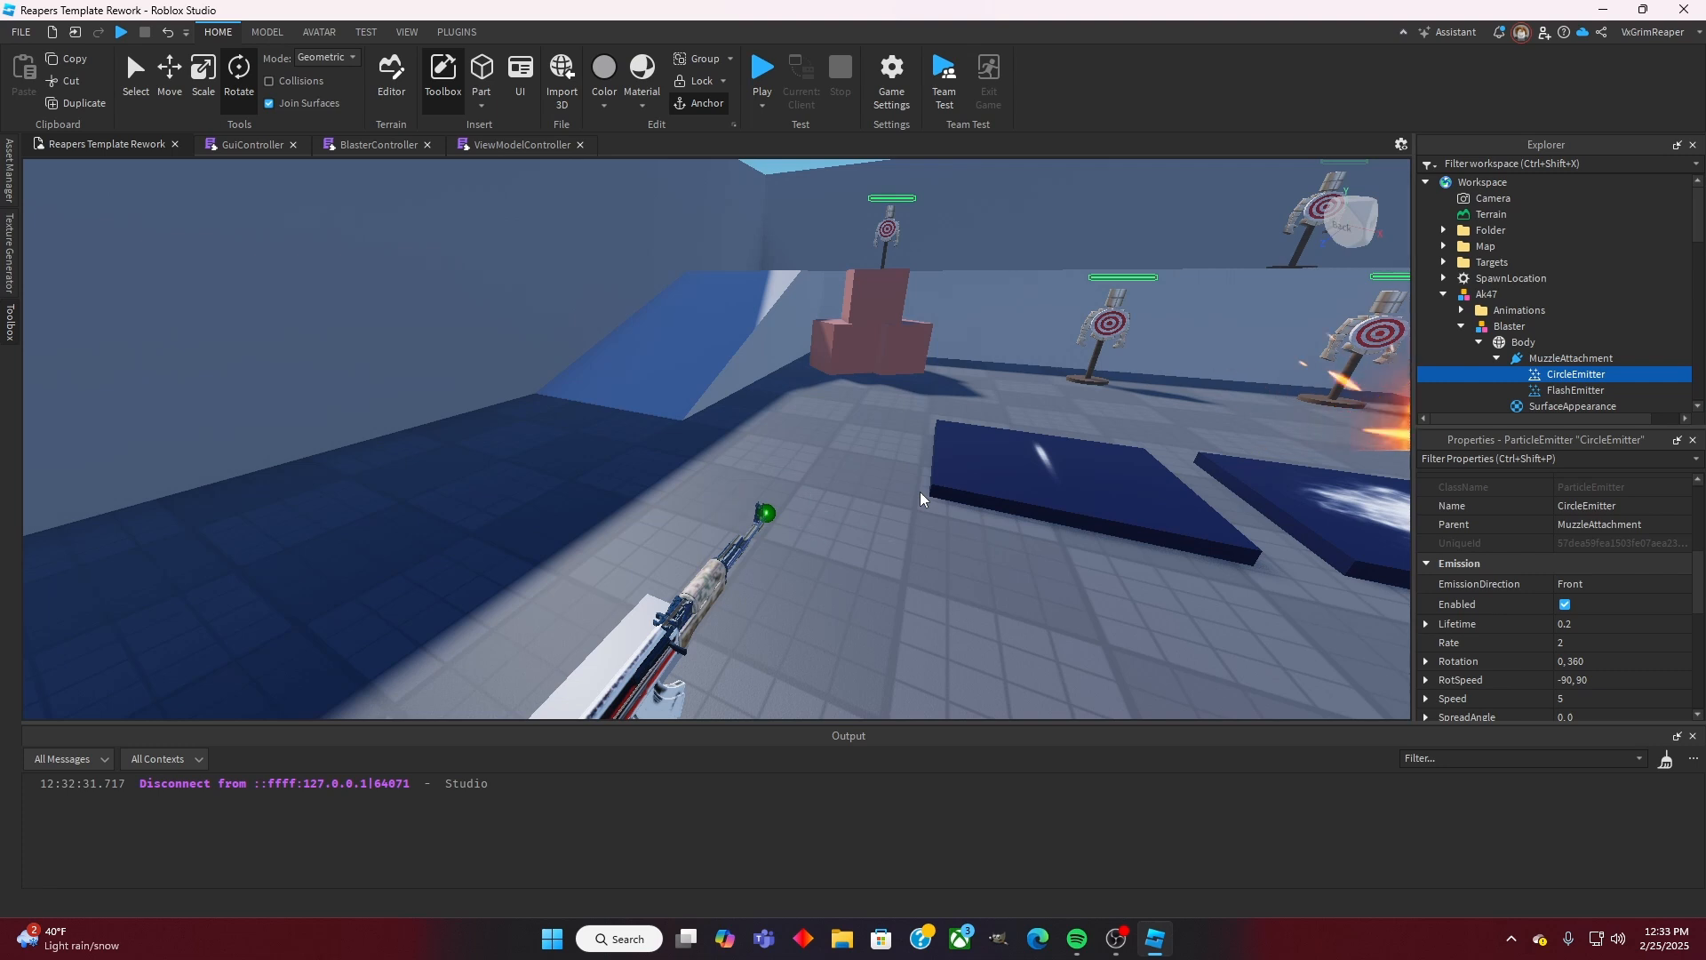
left_click(1551, 389)
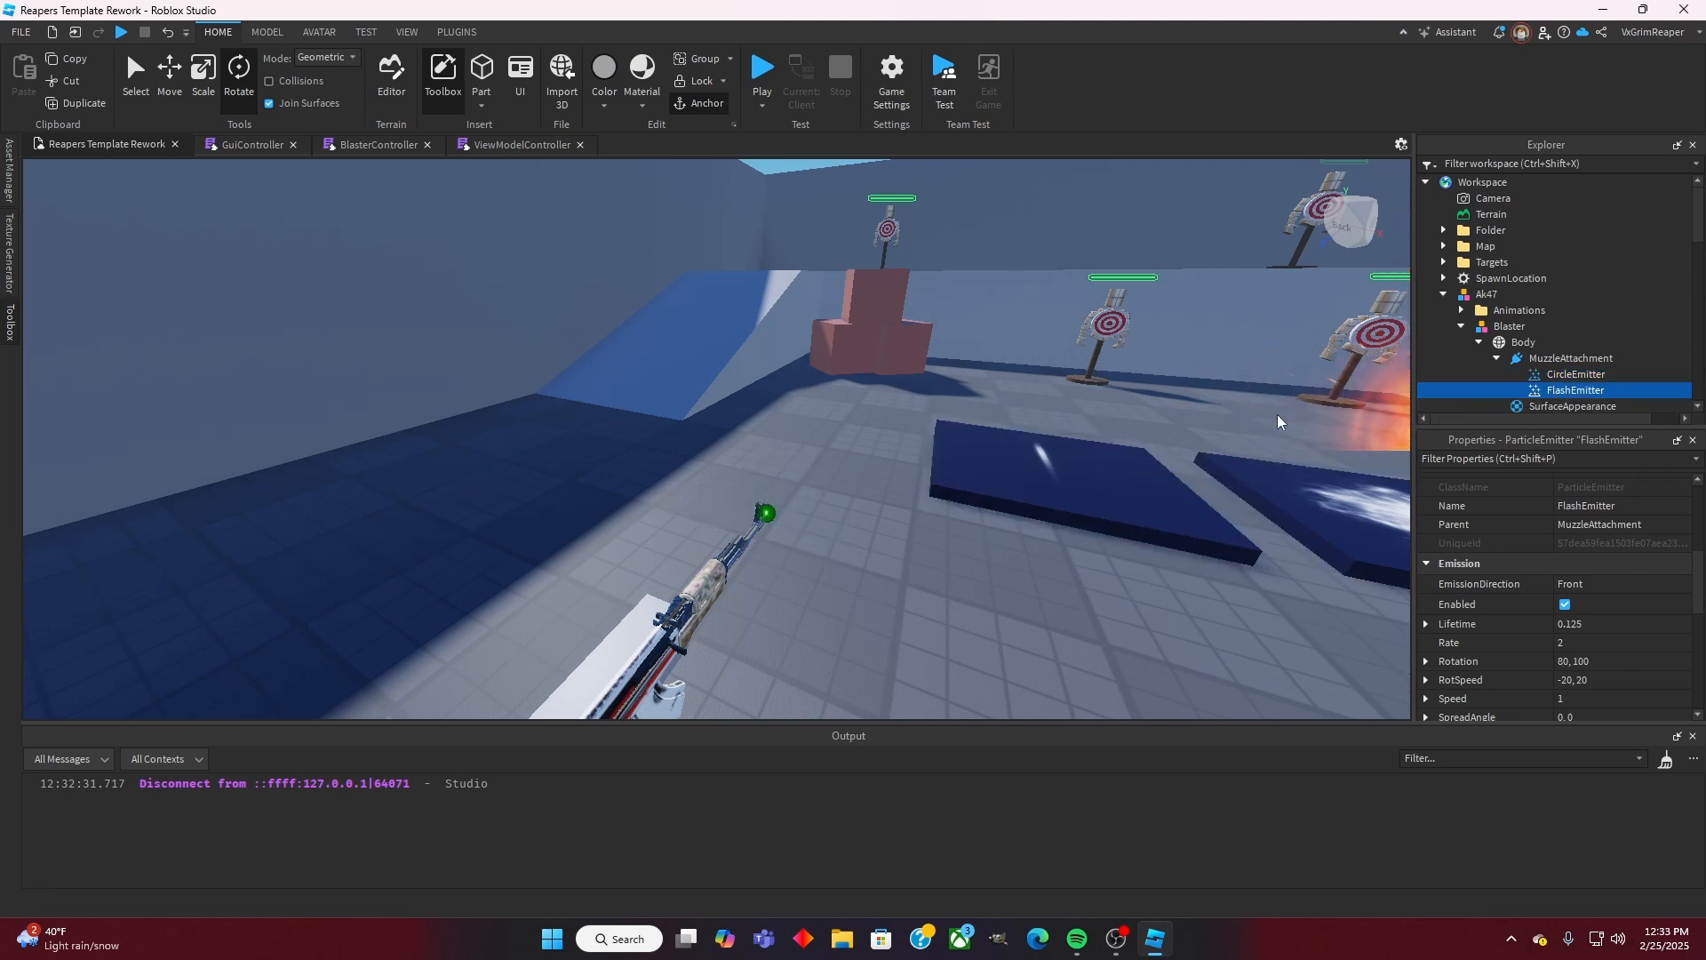
scroll(1581, 556, "up", 6)
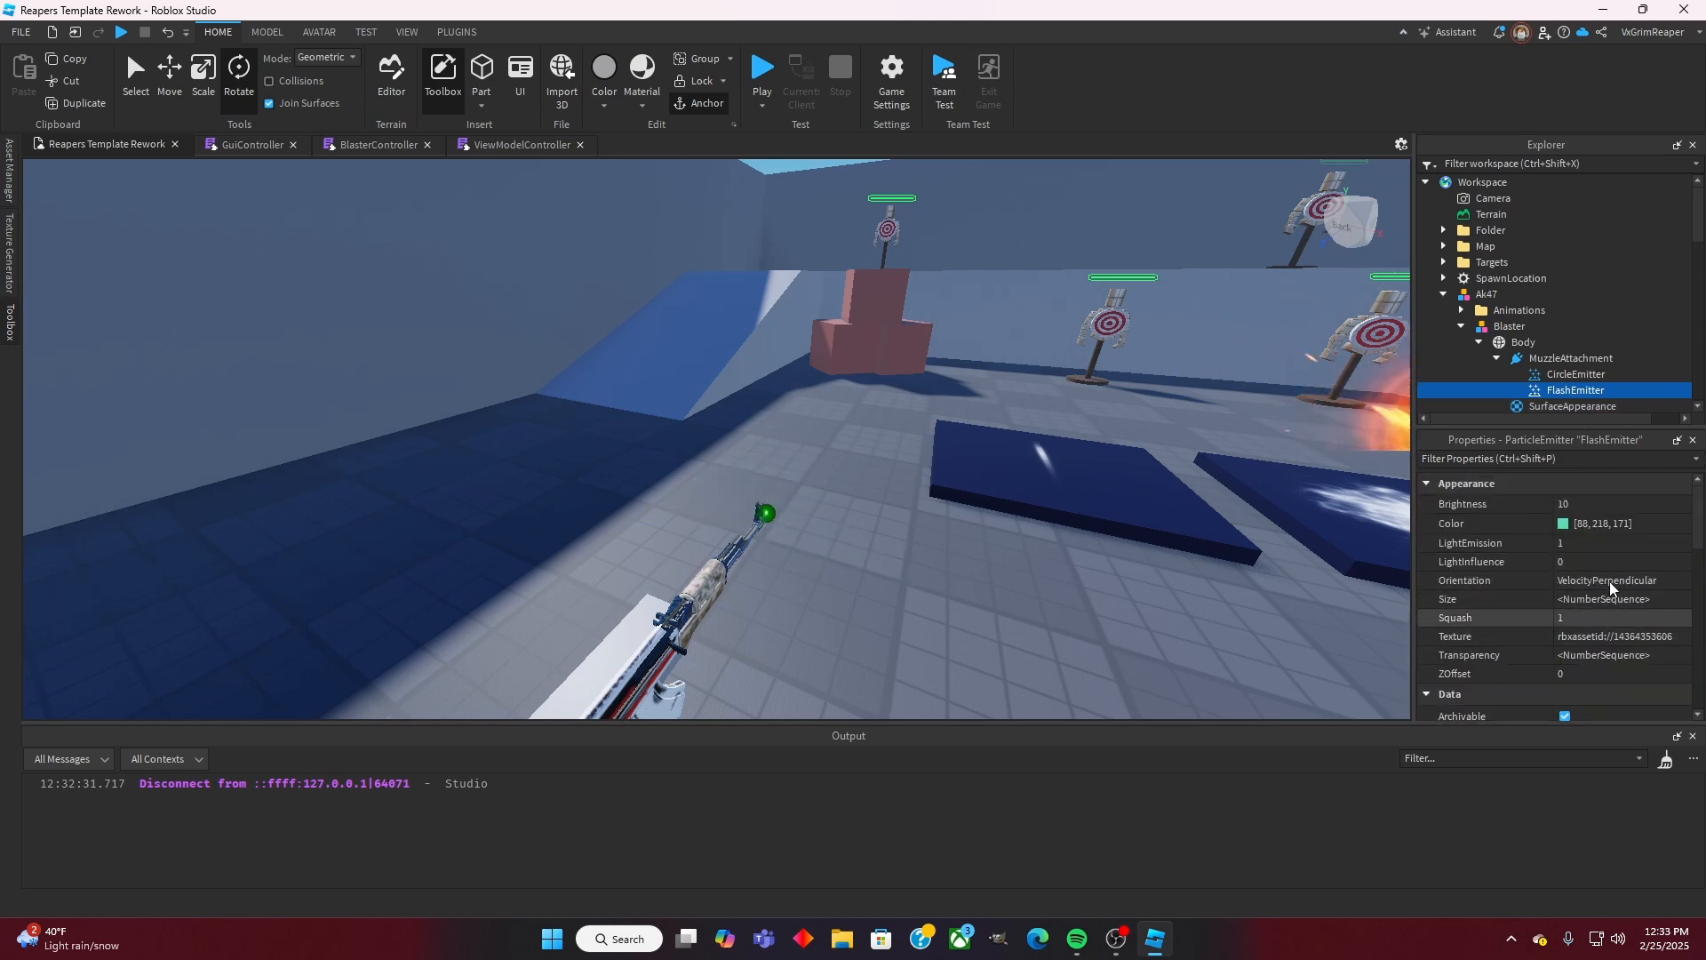
Step: Copy the texture URL from the decal on the Slash part with the white burst image
right_click_drag(1151, 466, 1163, 453)
left_click(1163, 453)
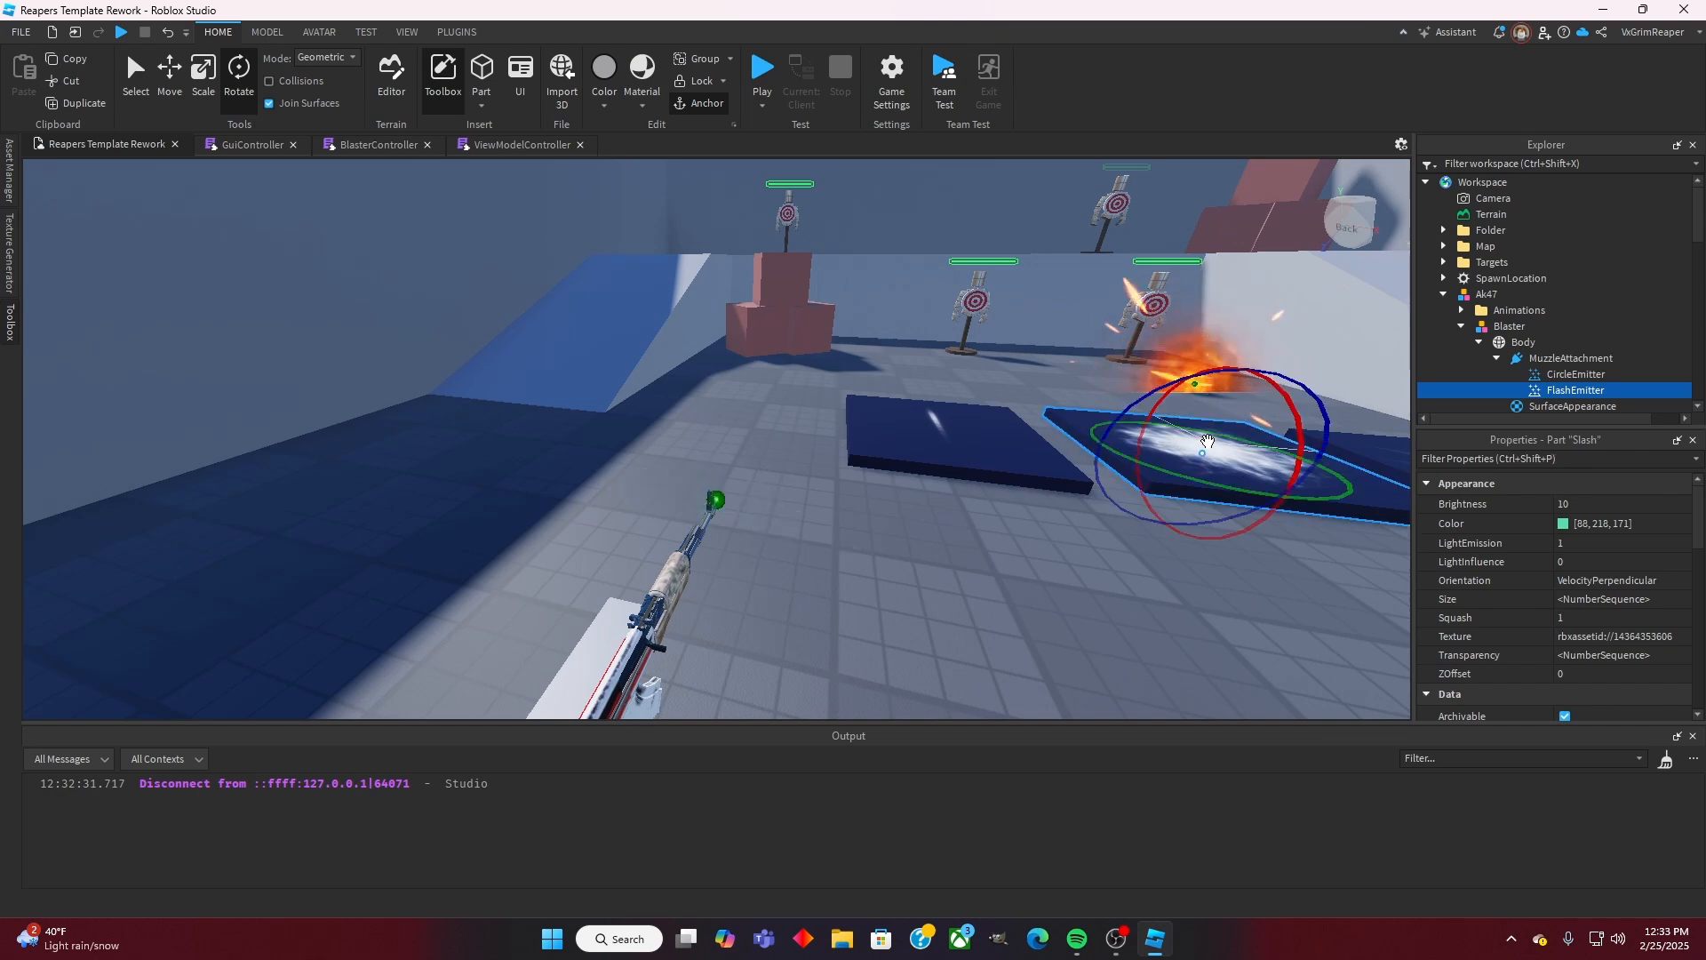
left_click(1443, 360)
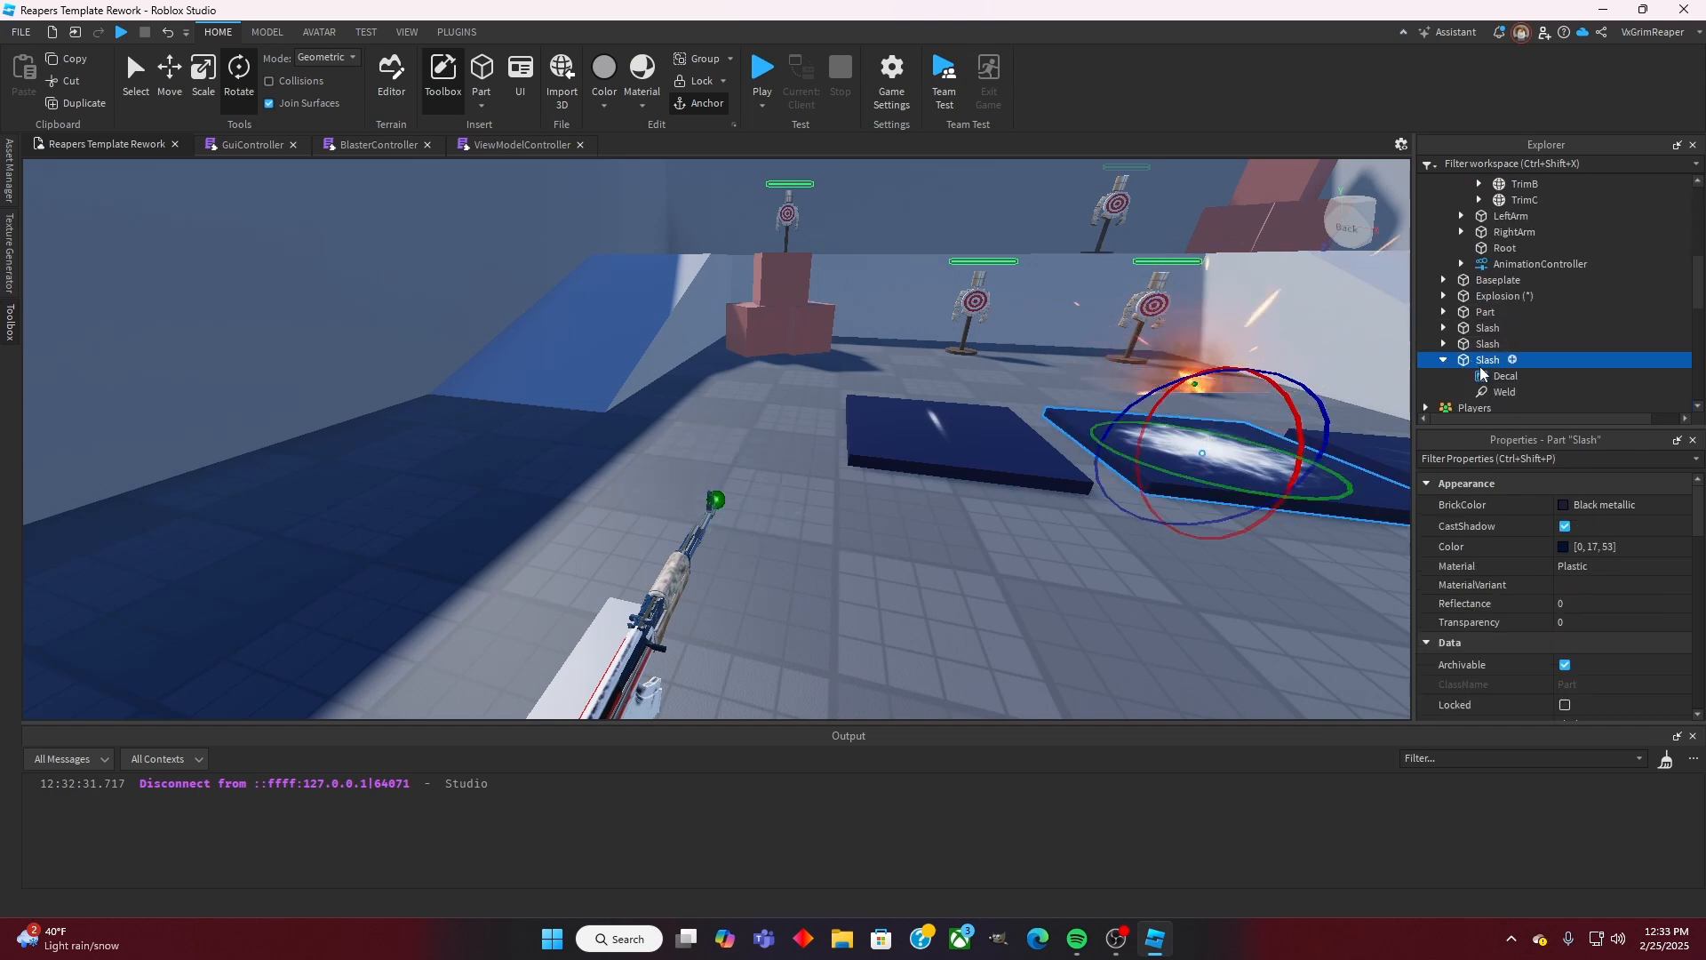
left_click(1501, 376)
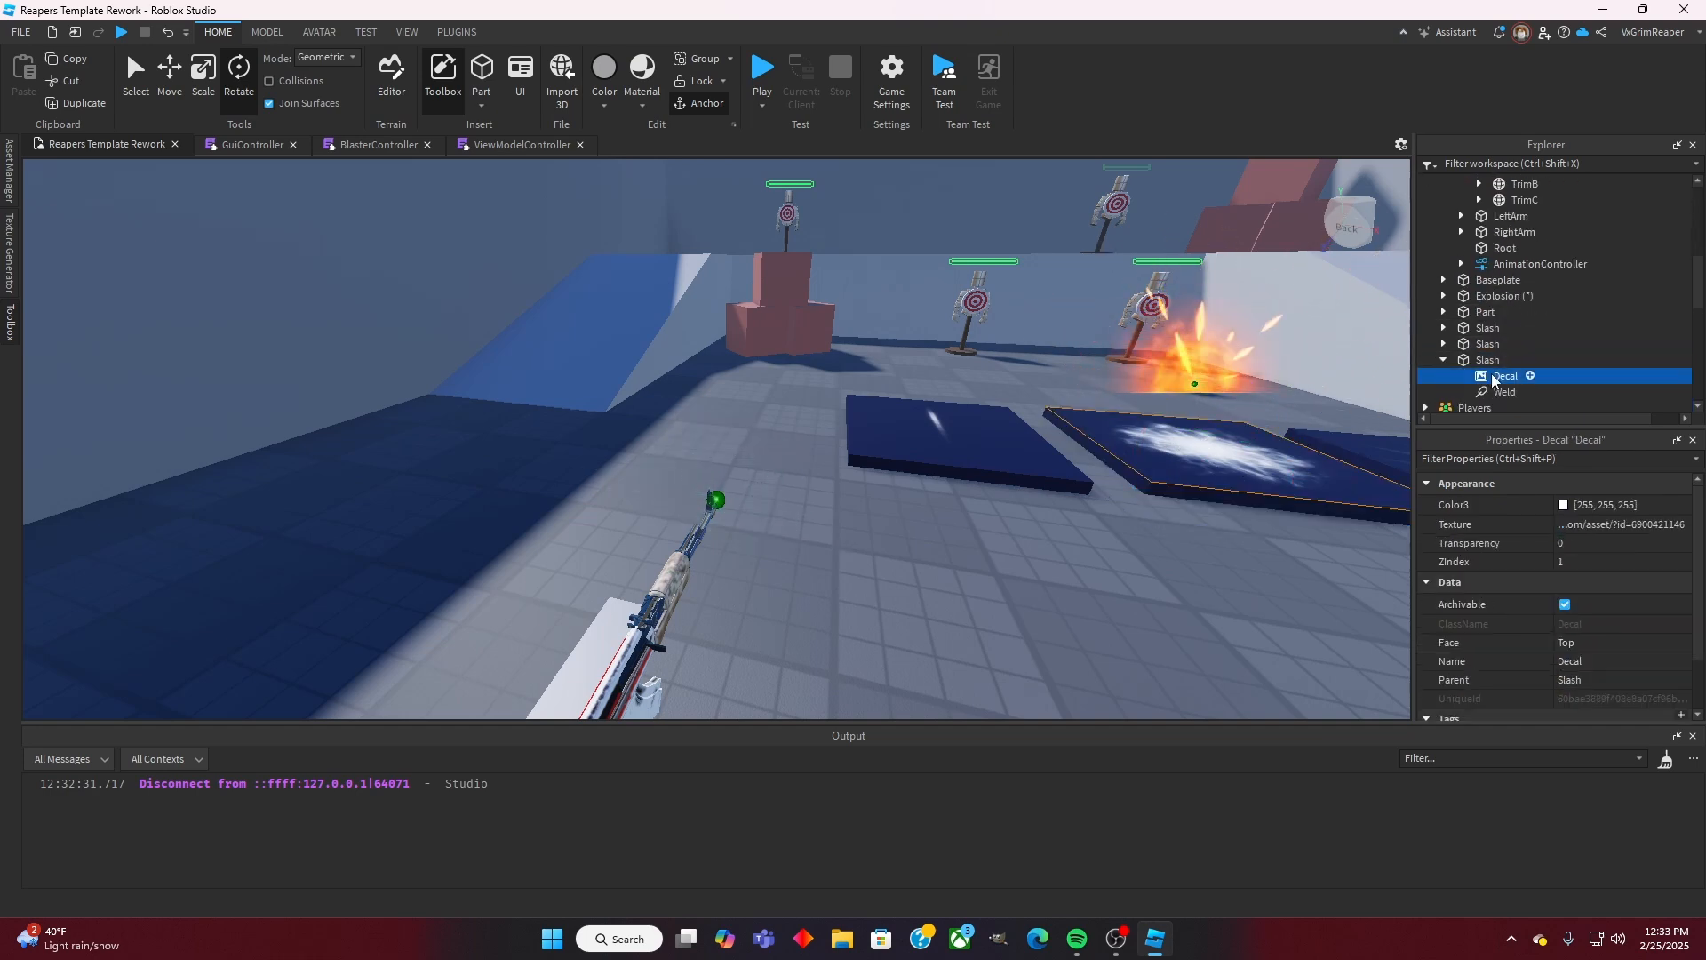
left_click(1599, 524)
right_click(1577, 553)
left_click(1619, 634)
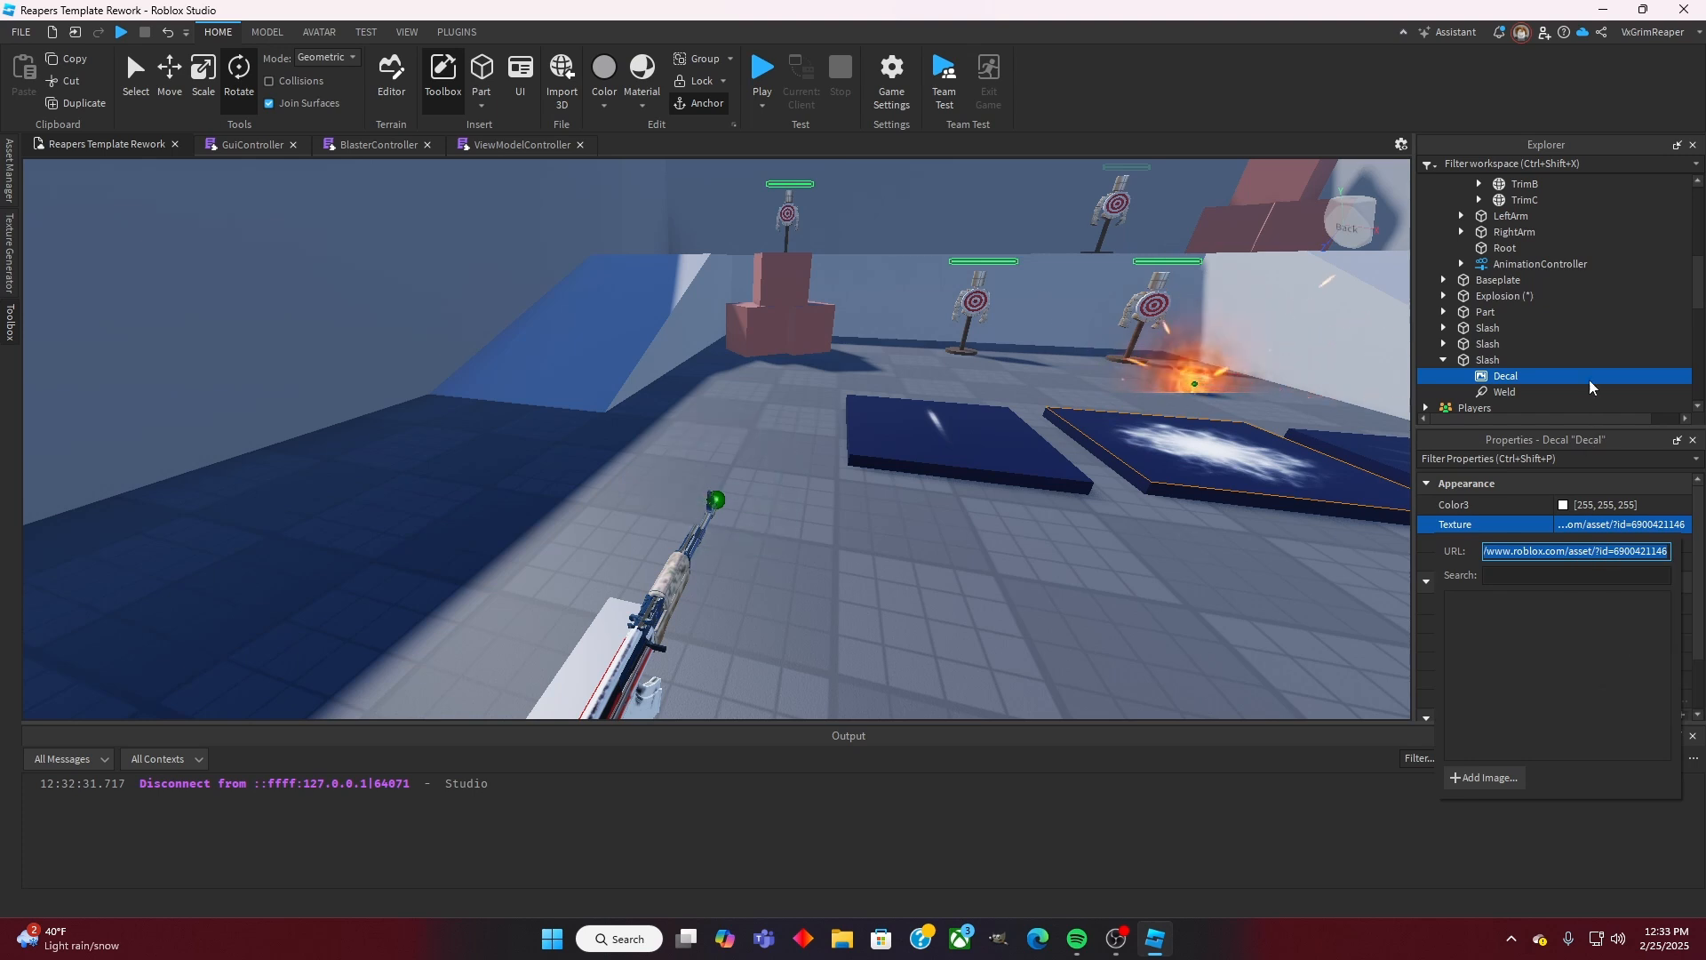
scroll(1701, 284, "up", 2)
scroll(1702, 284, "up", 3)
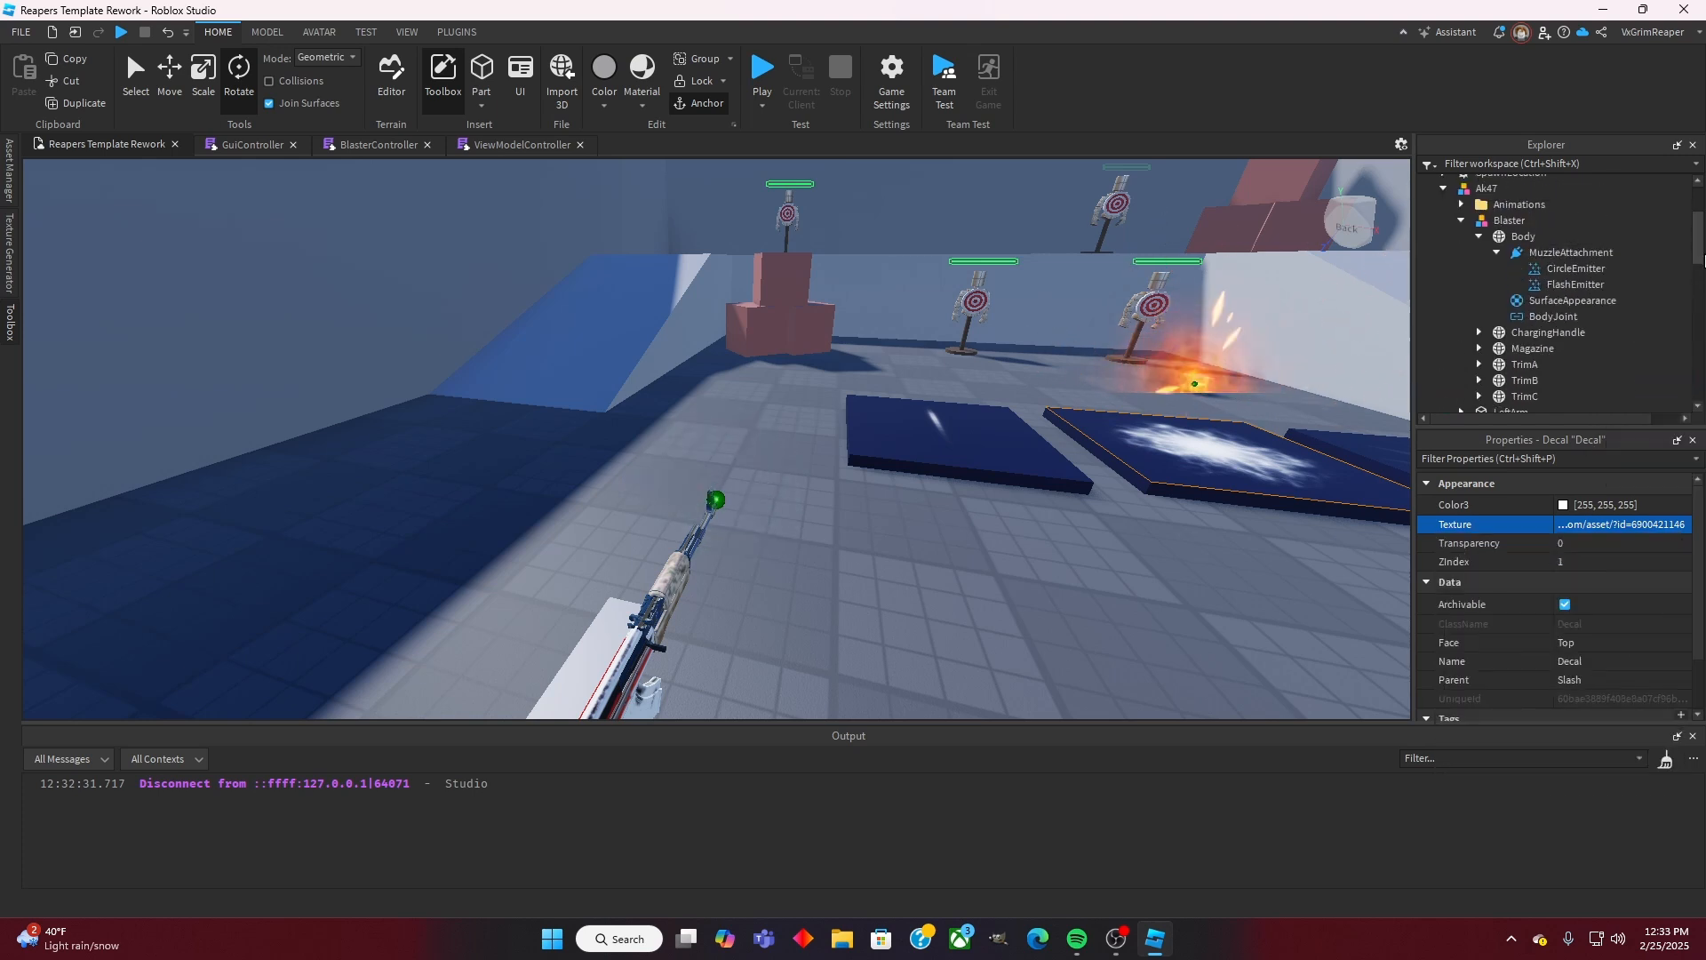
left_click(1574, 284)
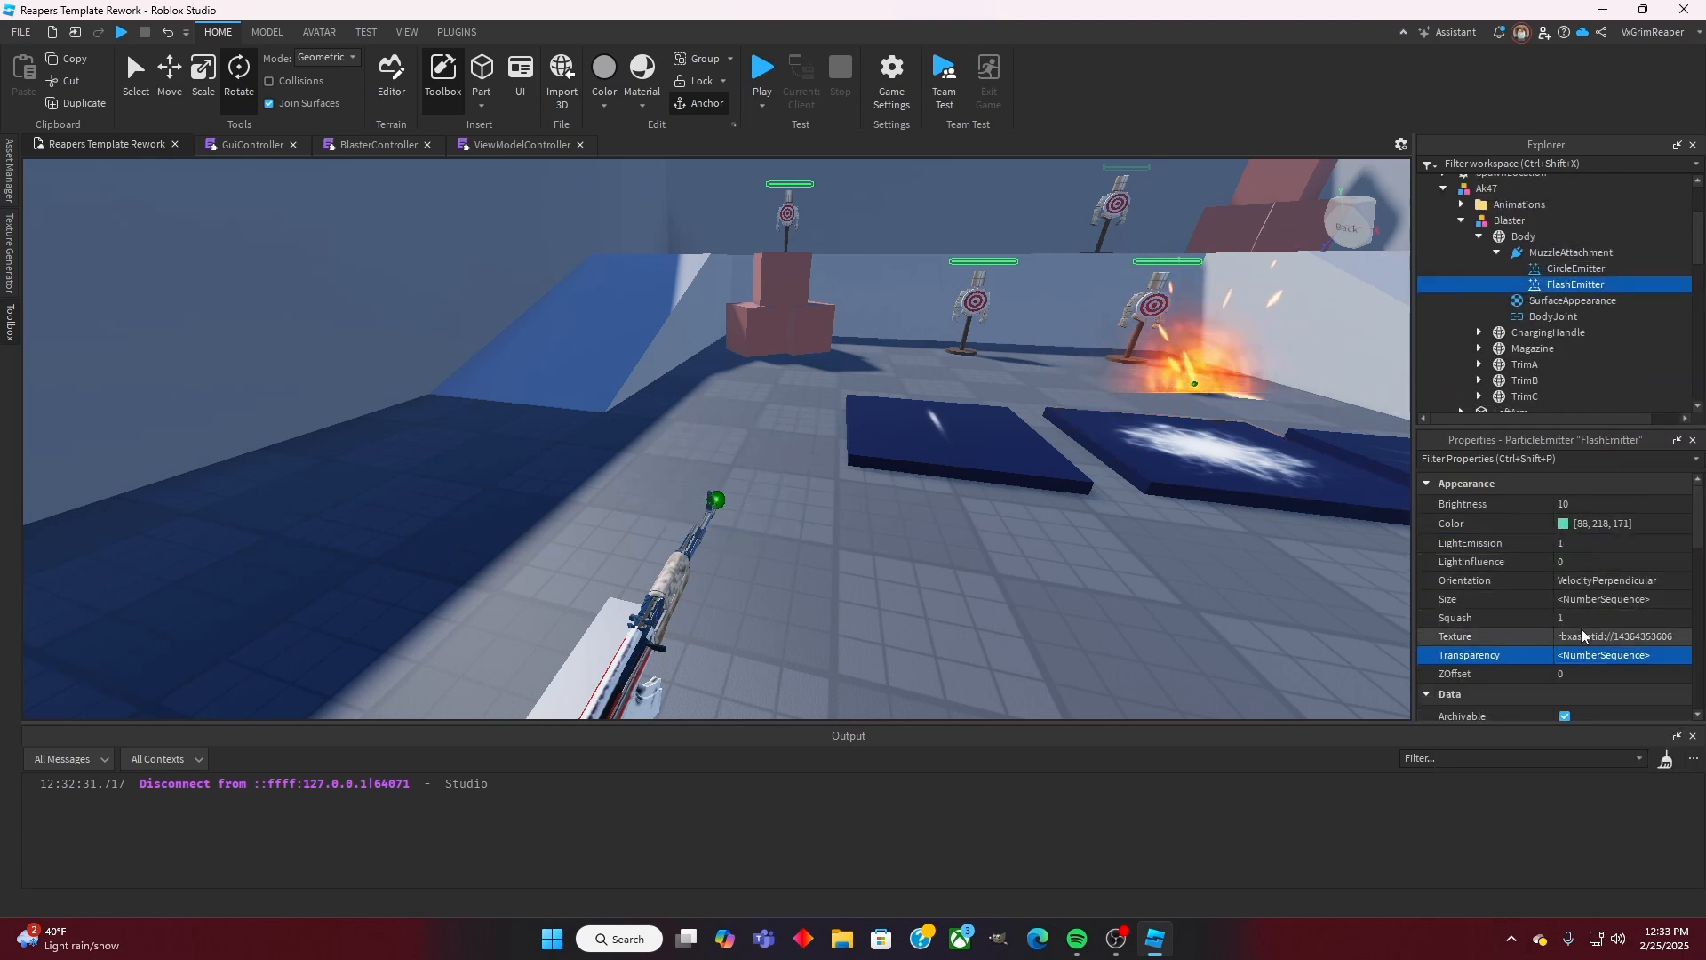
left_click(1602, 637)
right_click(1570, 663)
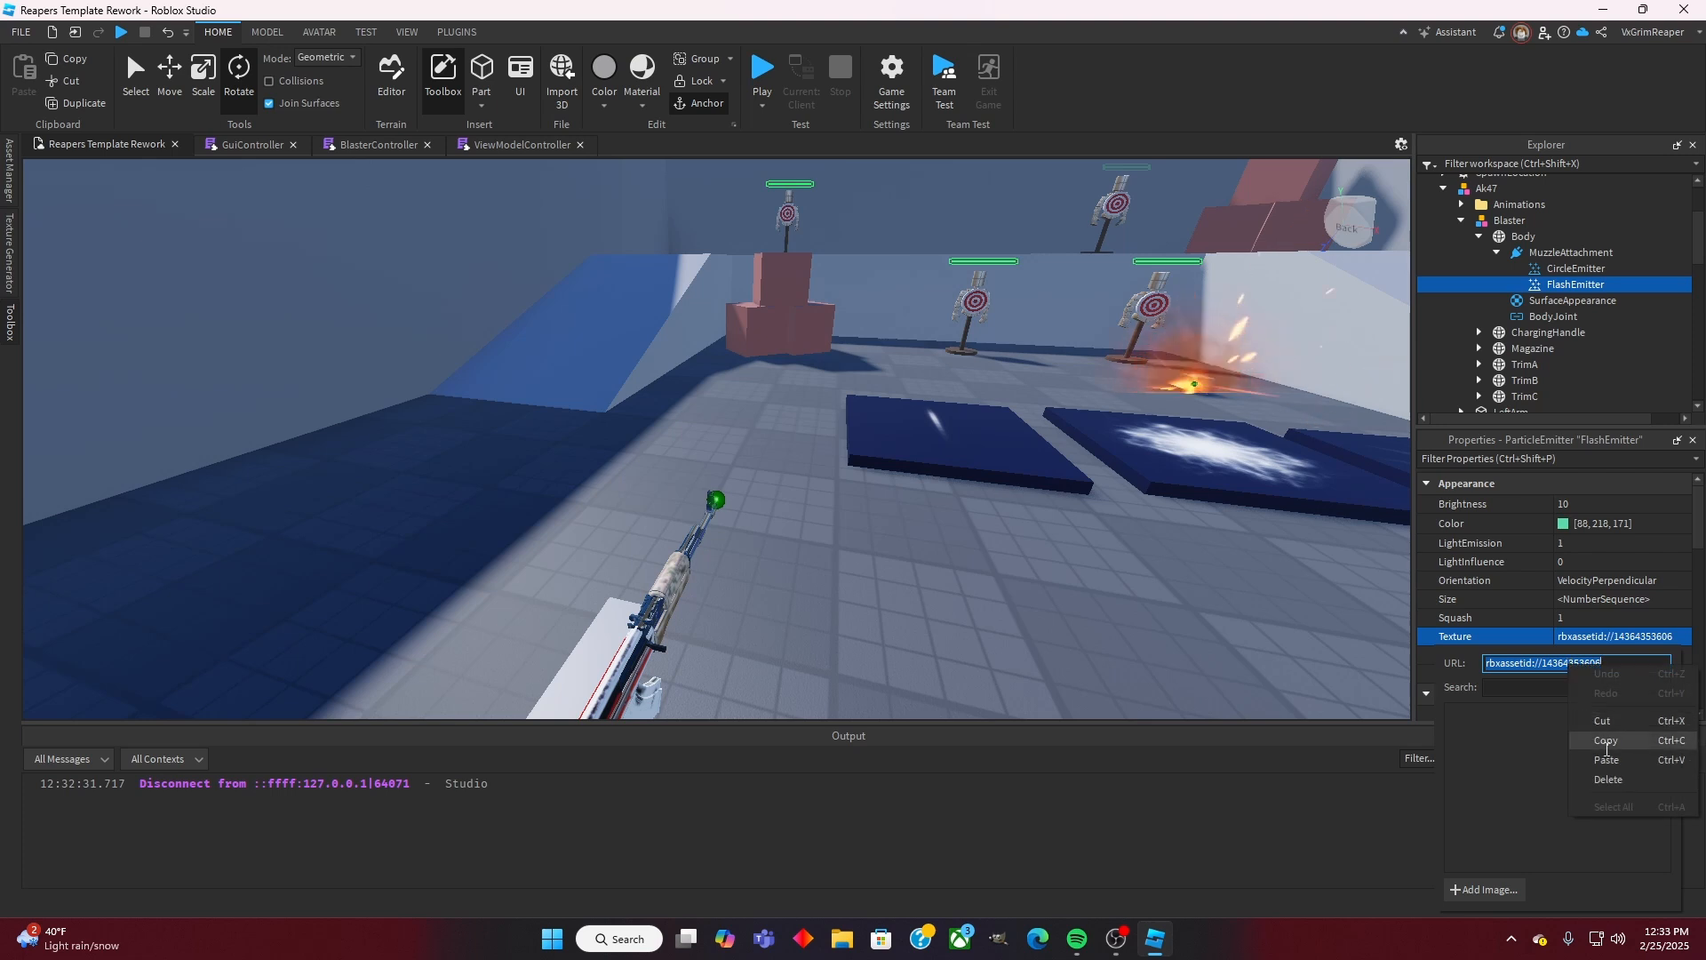
left_click(1606, 759)
key("Return")
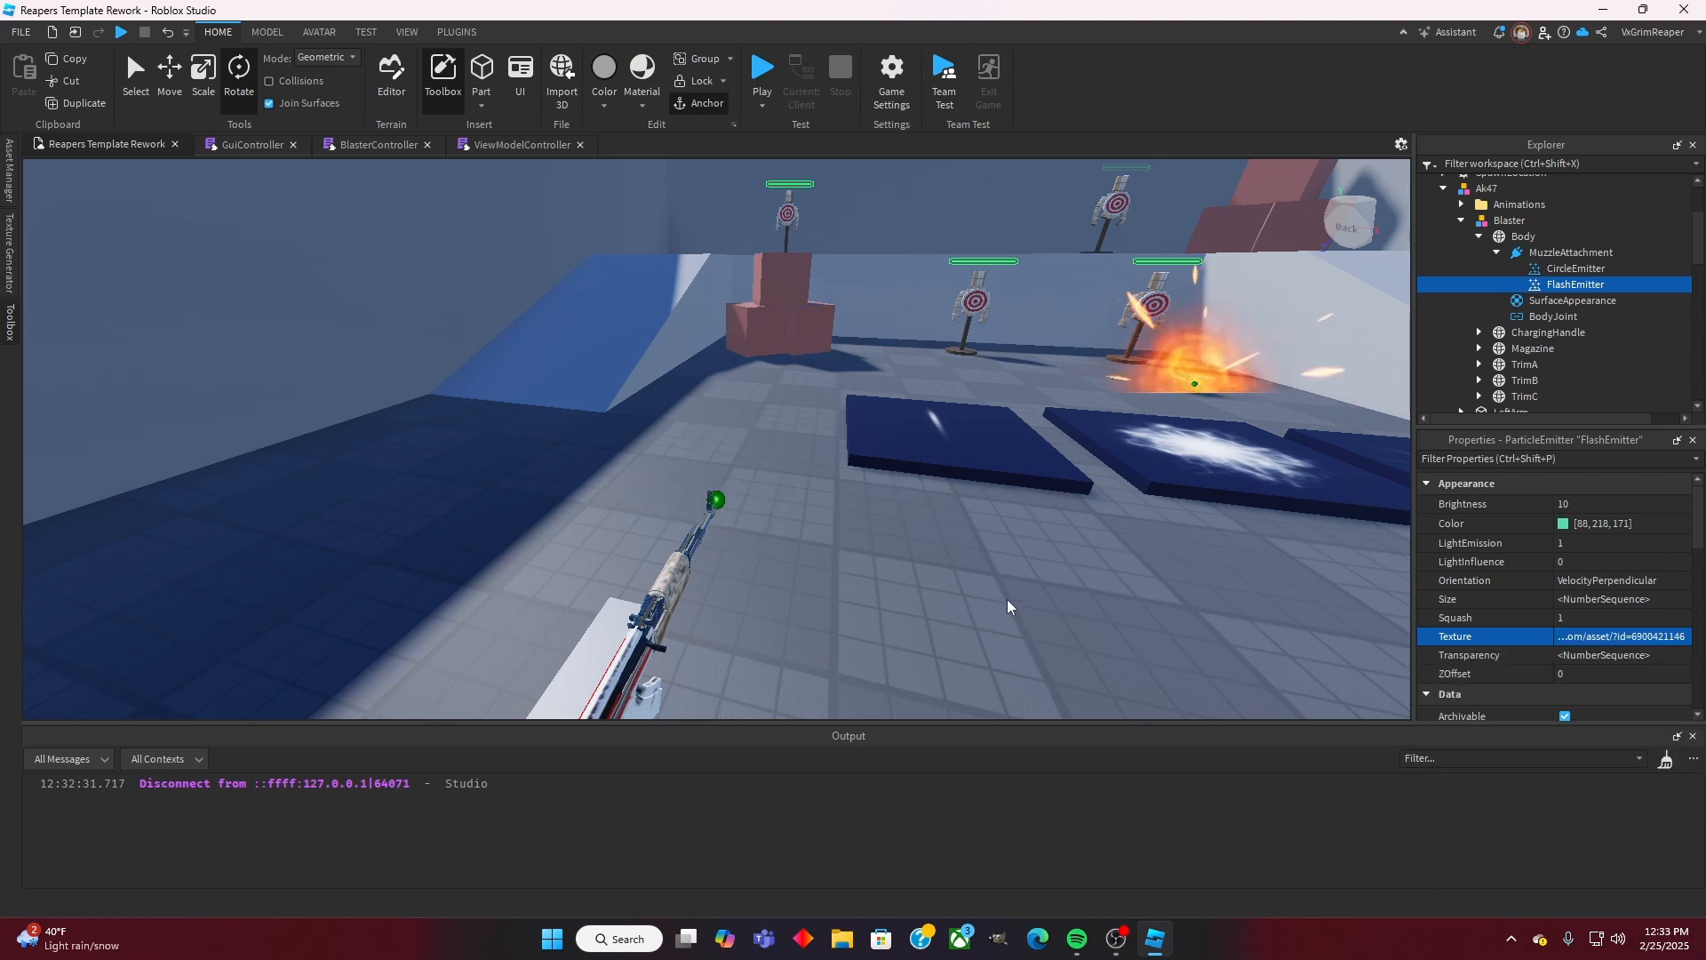
right_click_drag(979, 581, 967, 576)
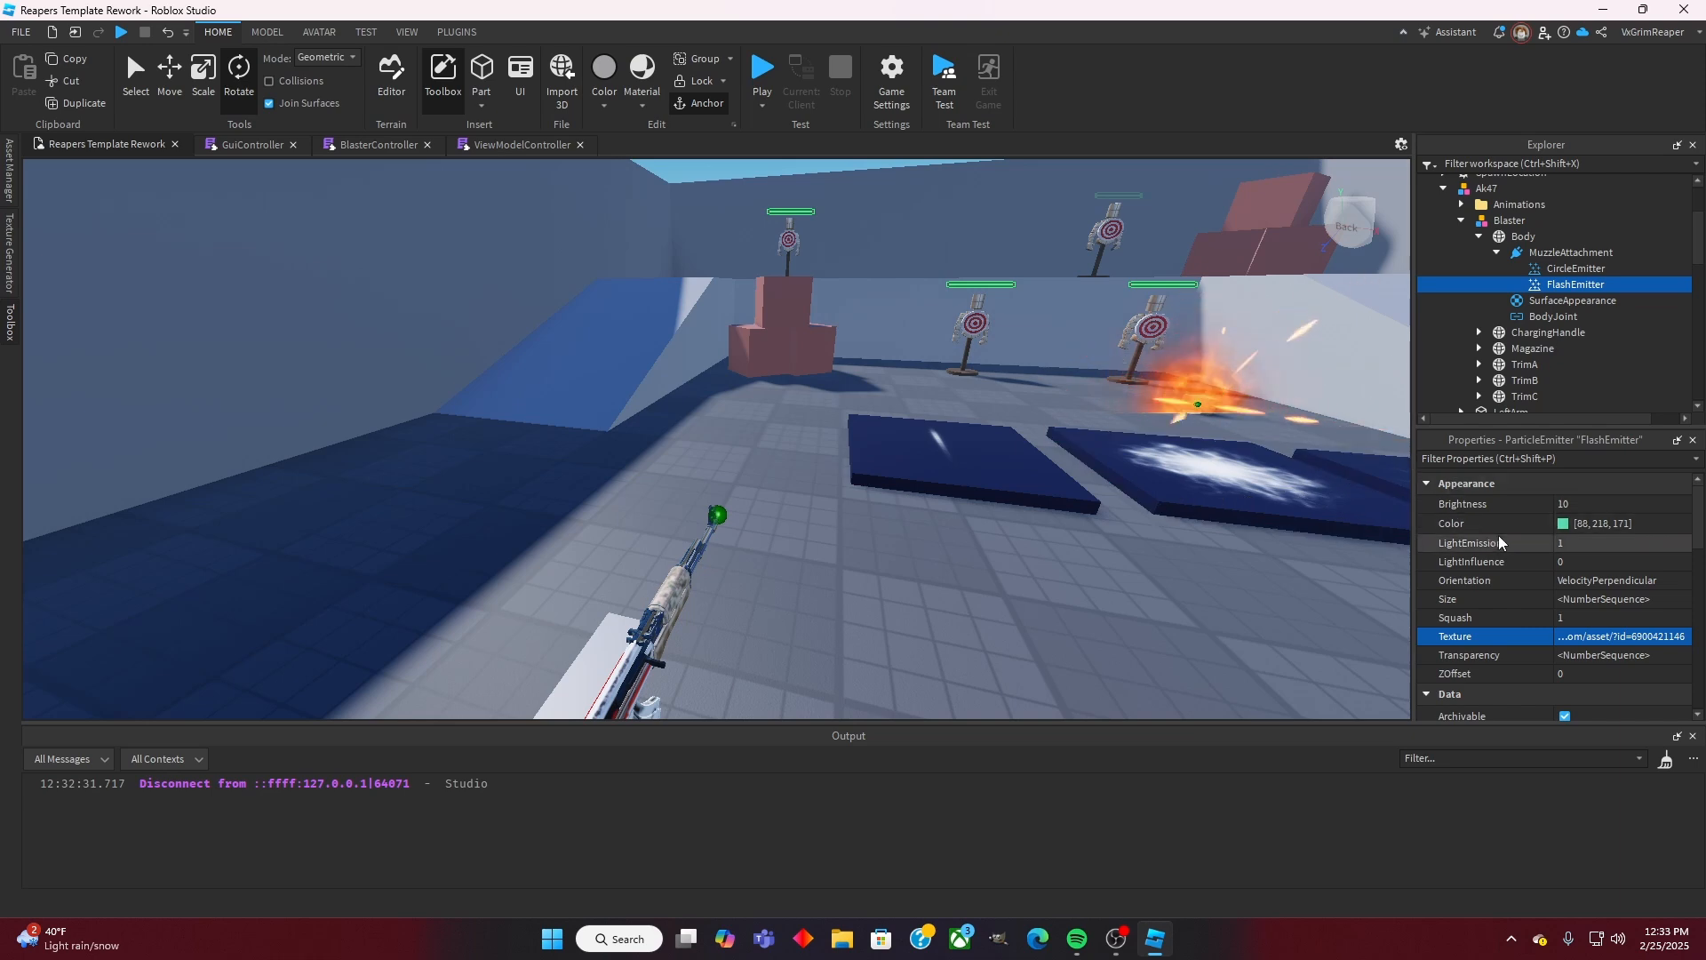
Step: Review the FlashEmitter's emission properties and set its particle size to 0.5
scroll(1510, 541, "down", 3)
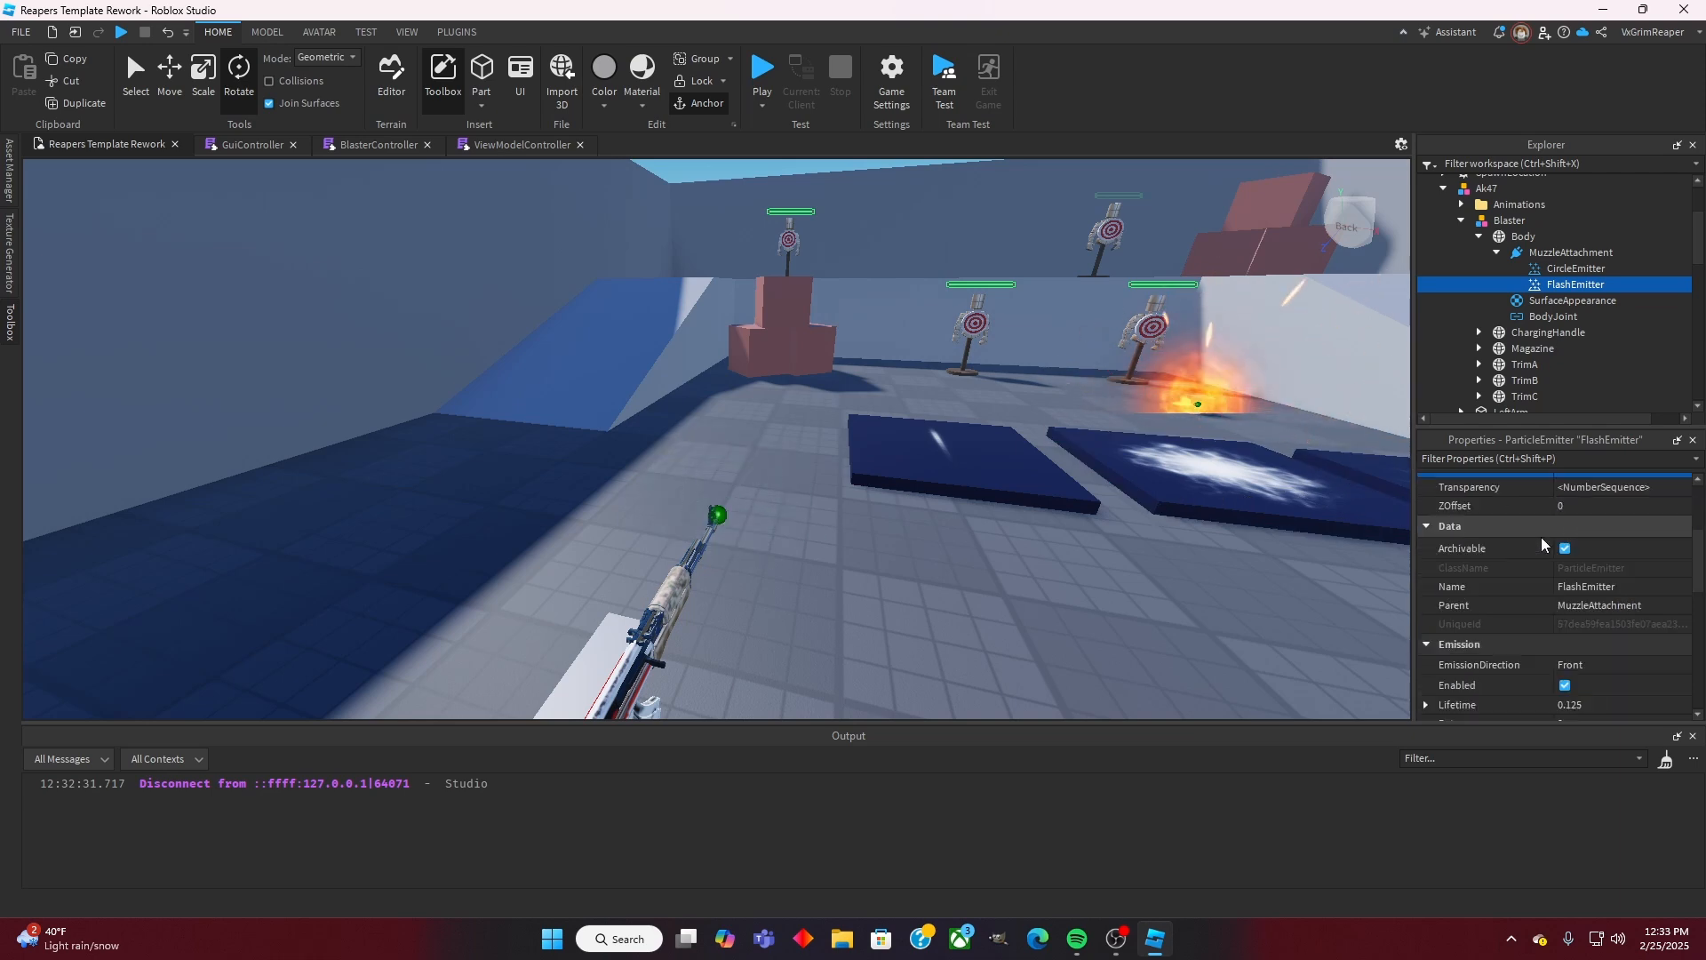
scroll(1542, 538, "down", 3)
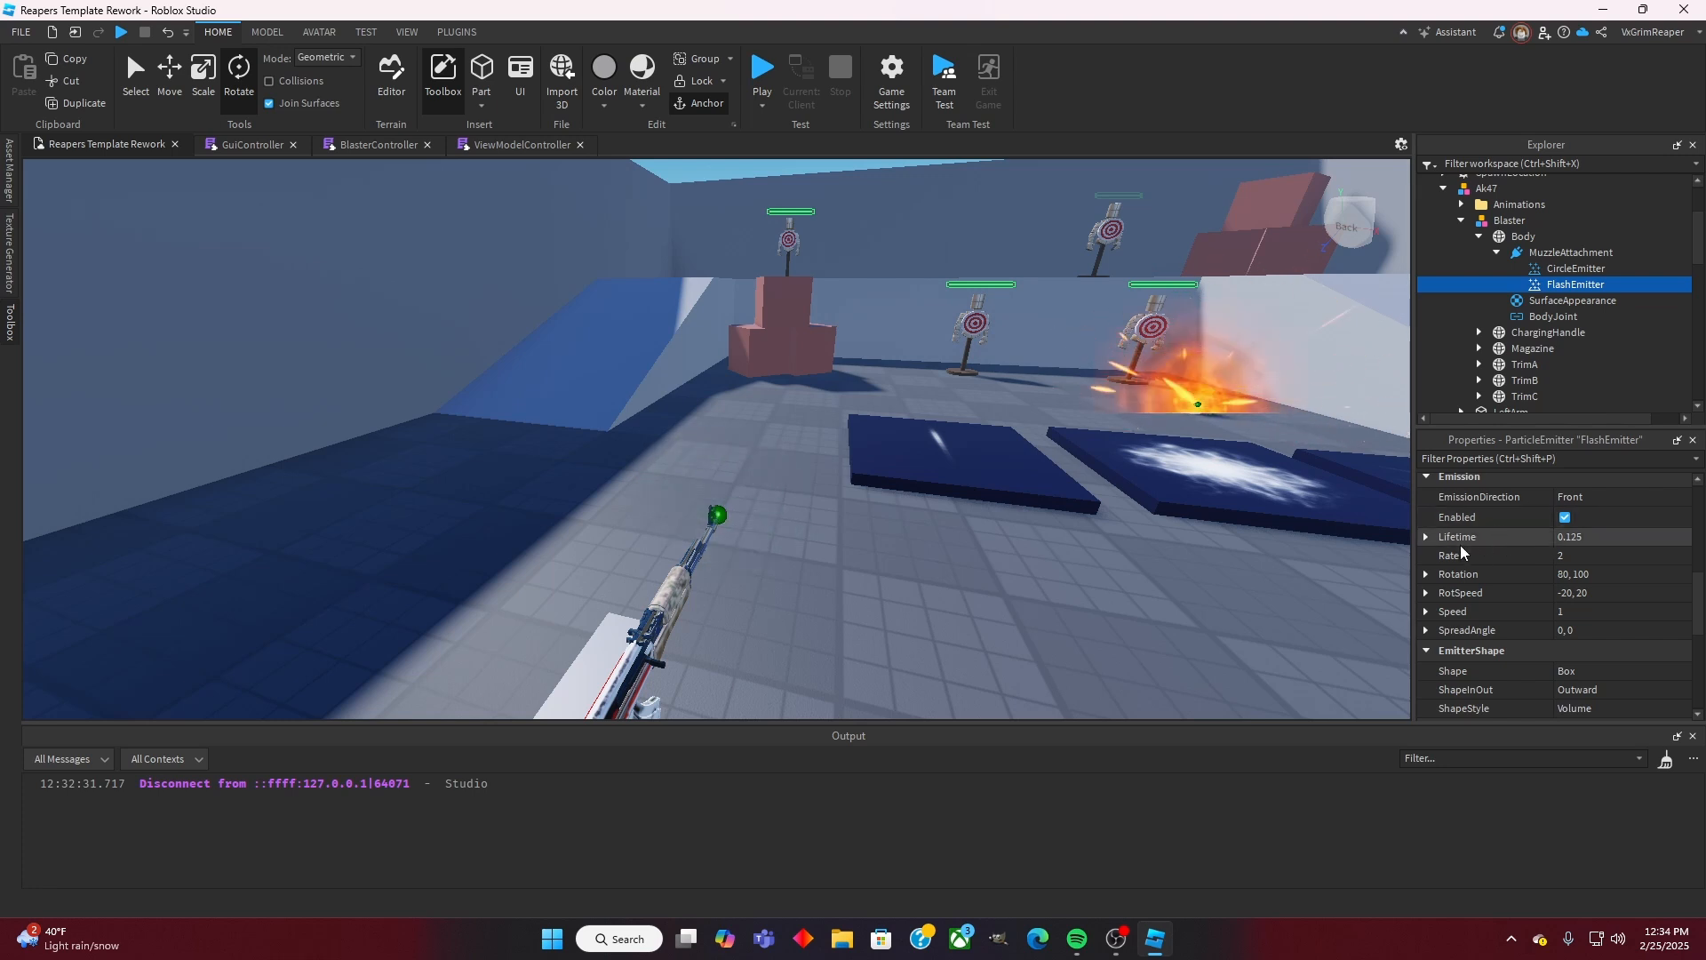
scroll(1465, 553, "up", 5)
left_click(1479, 577)
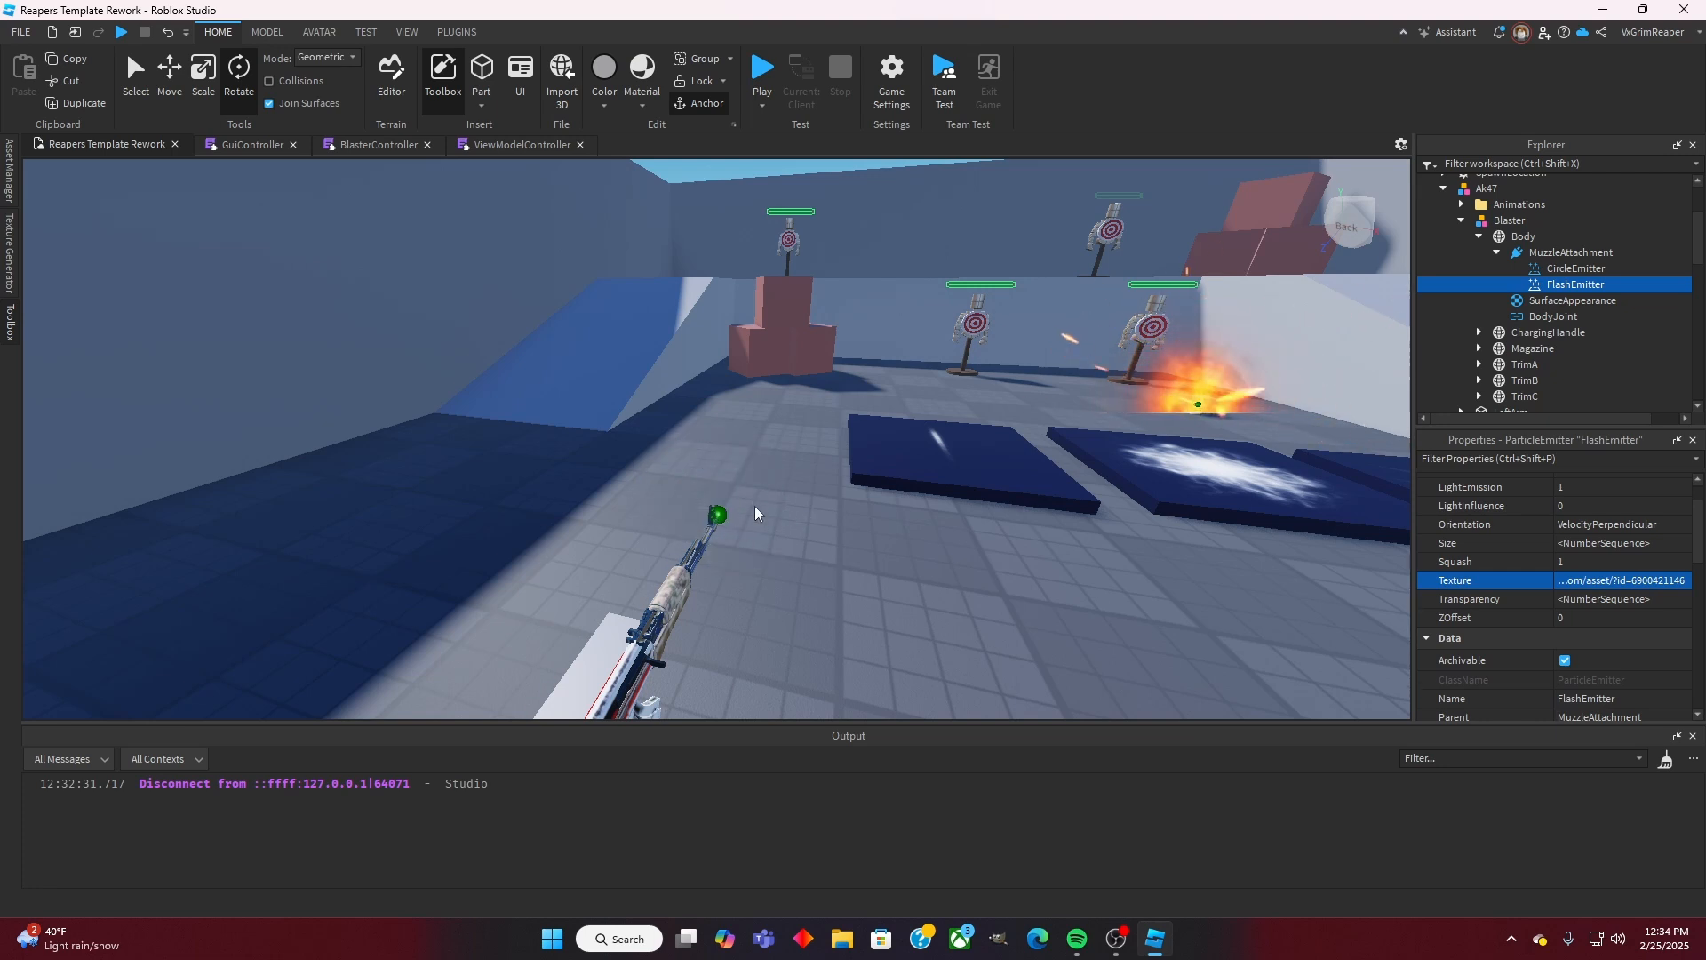
left_click(1585, 543)
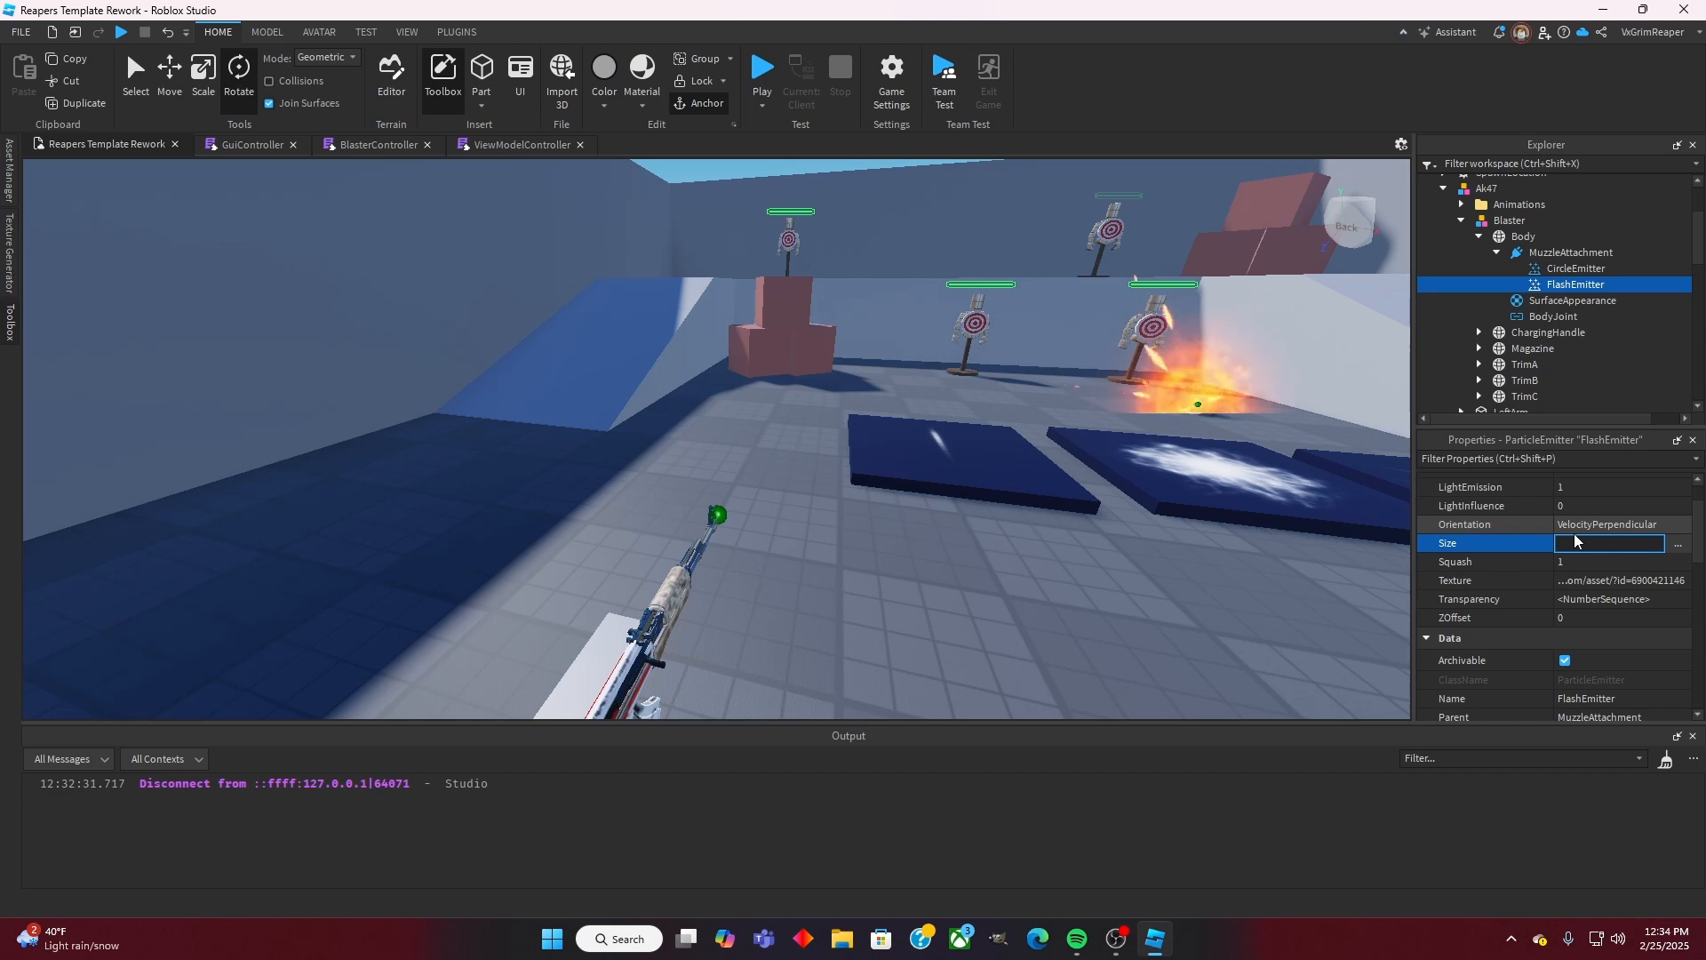
type("0.5")
key("Return")
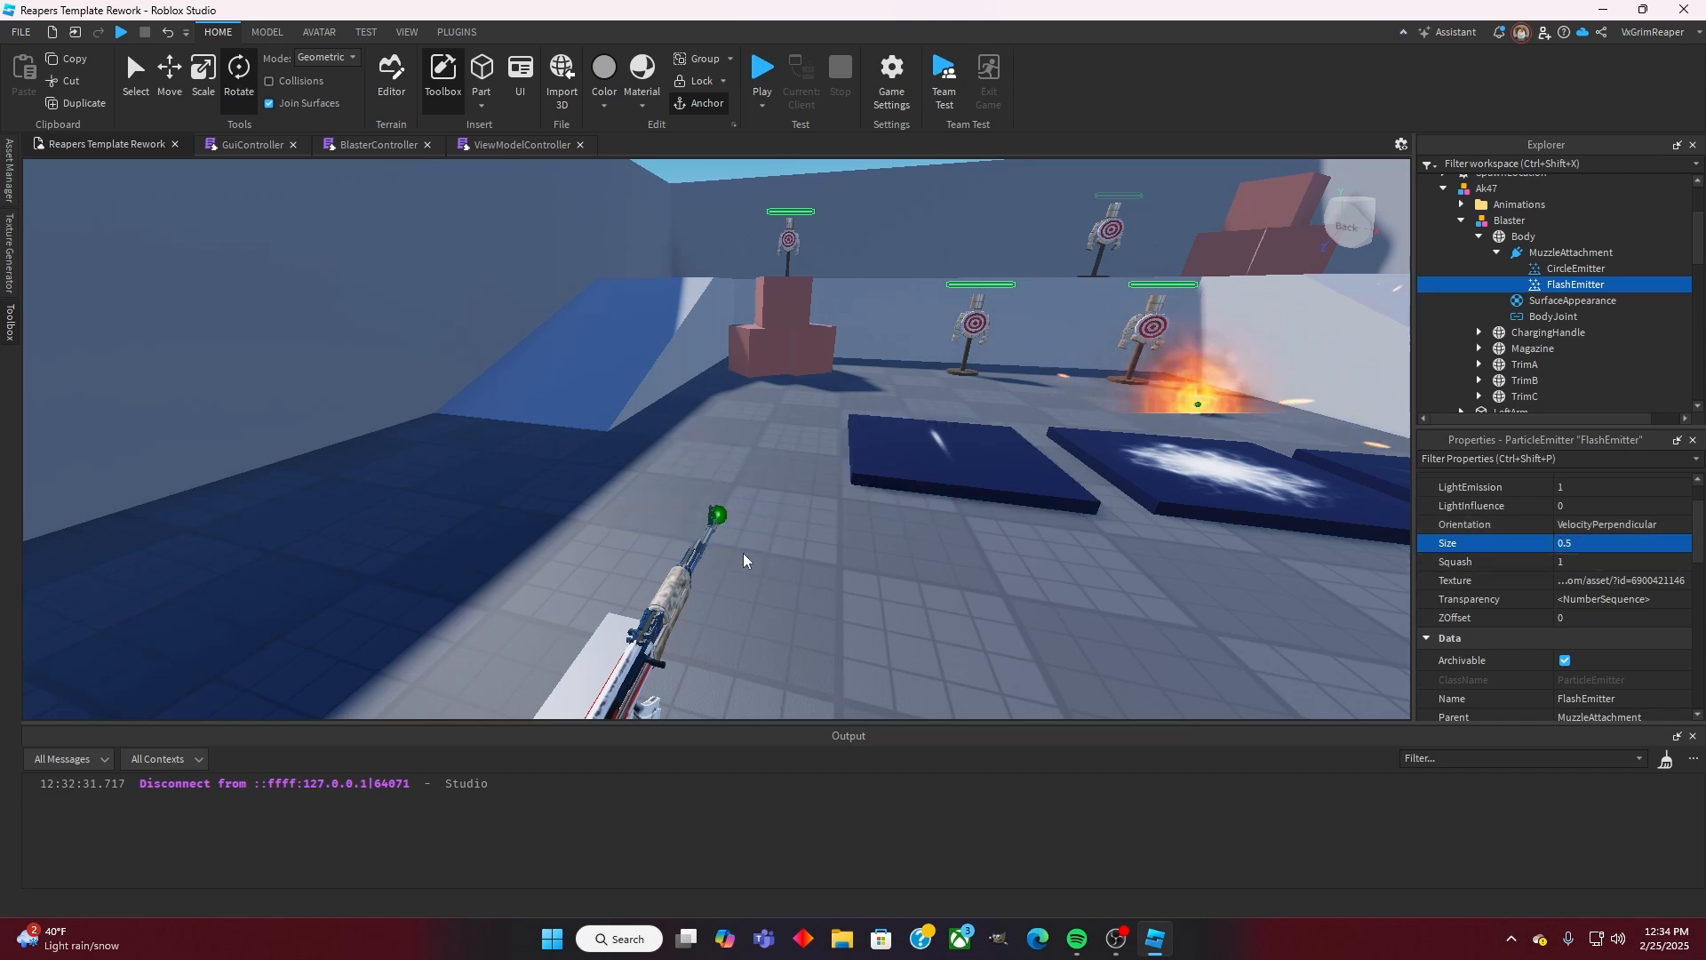
Step: Set the FlashEmitter's particle size to a constant 1
left_click(1635, 546)
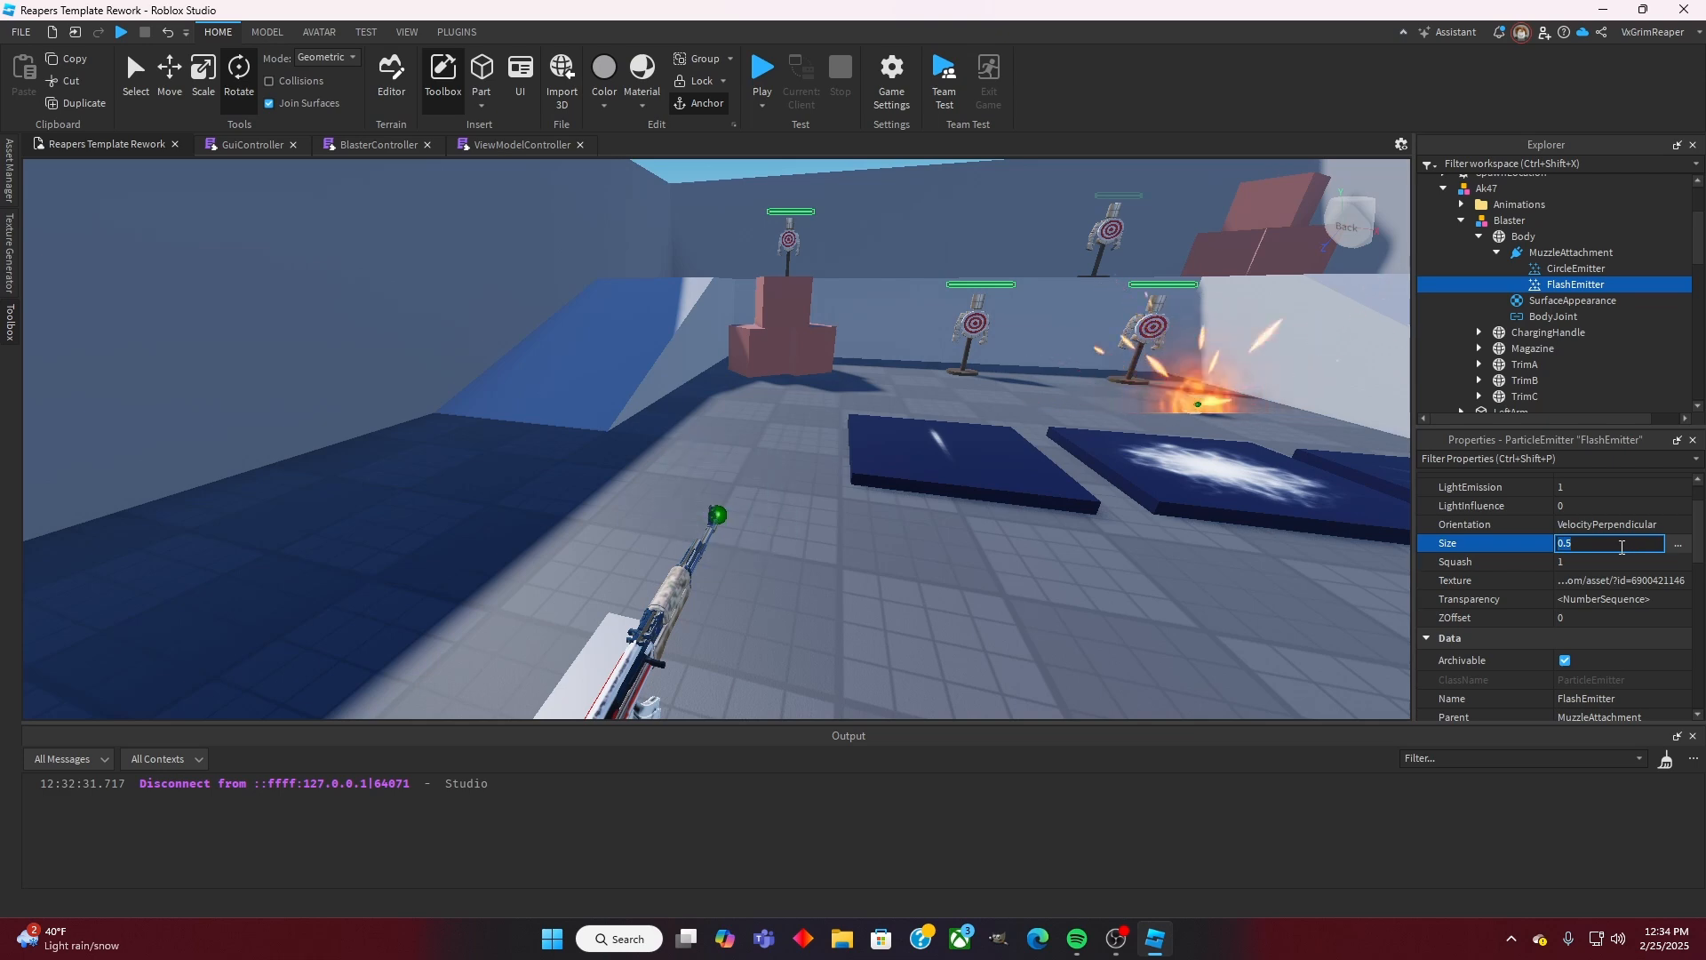
type("1")
key("Return")
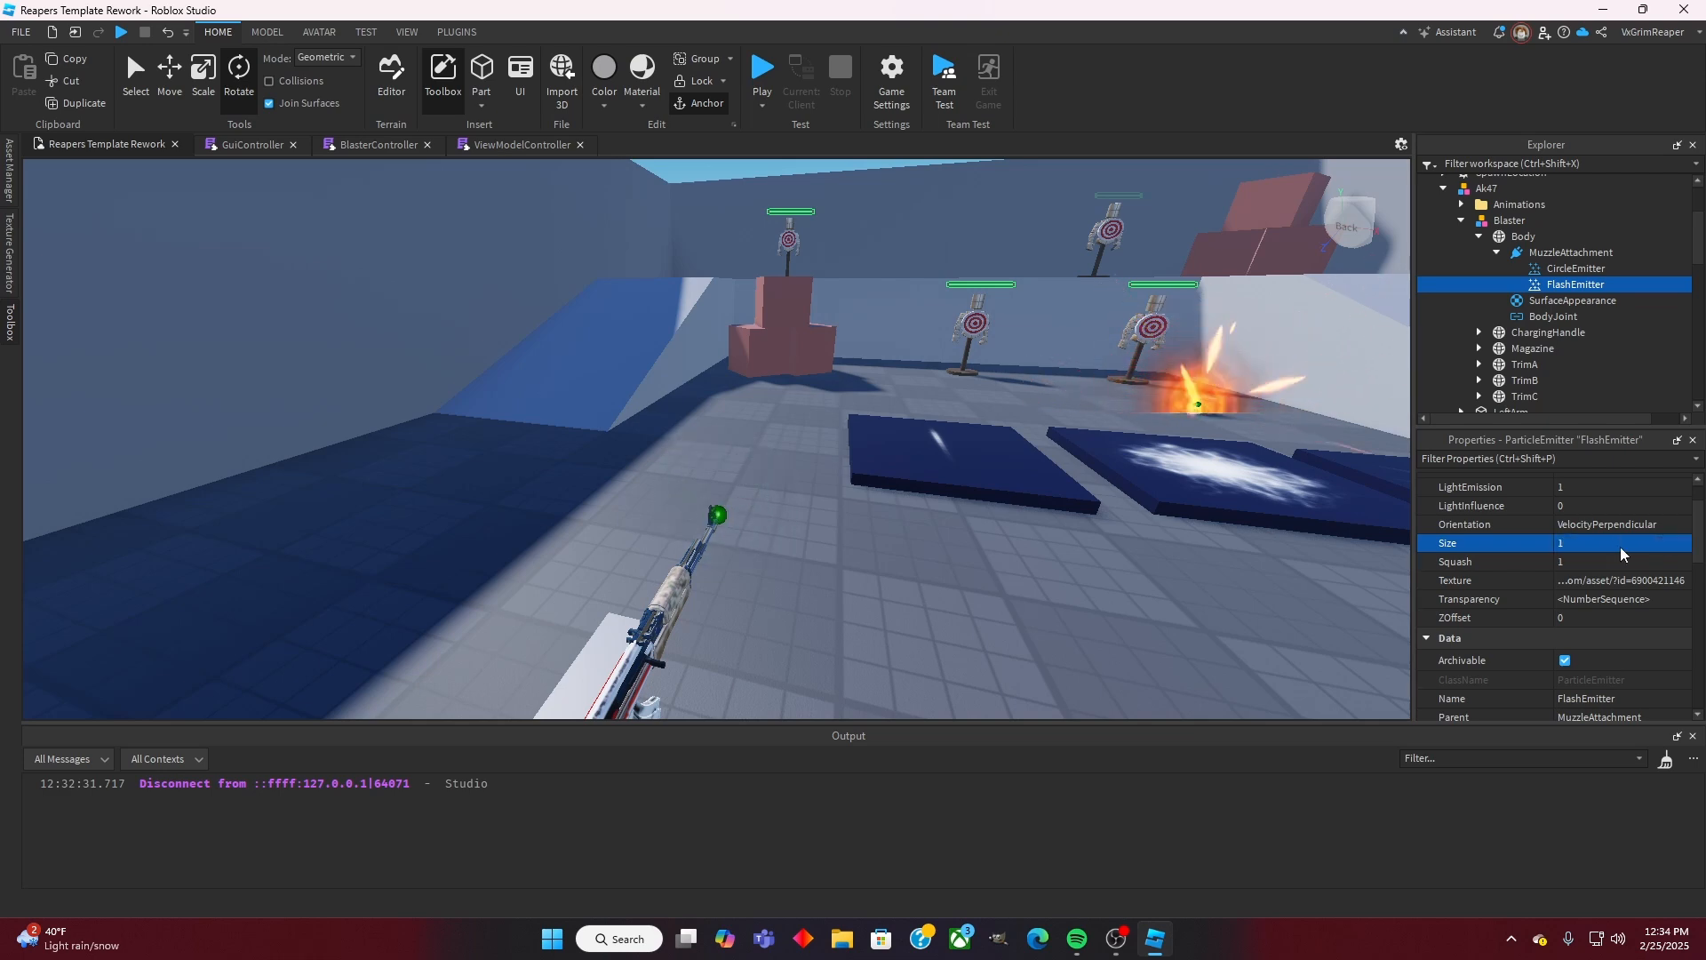
Step: Add a keyframe to the FlashEmitter's size curve at about time 0.292 with a value of about 0.625
left_click(1622, 546)
left_click(1678, 544)
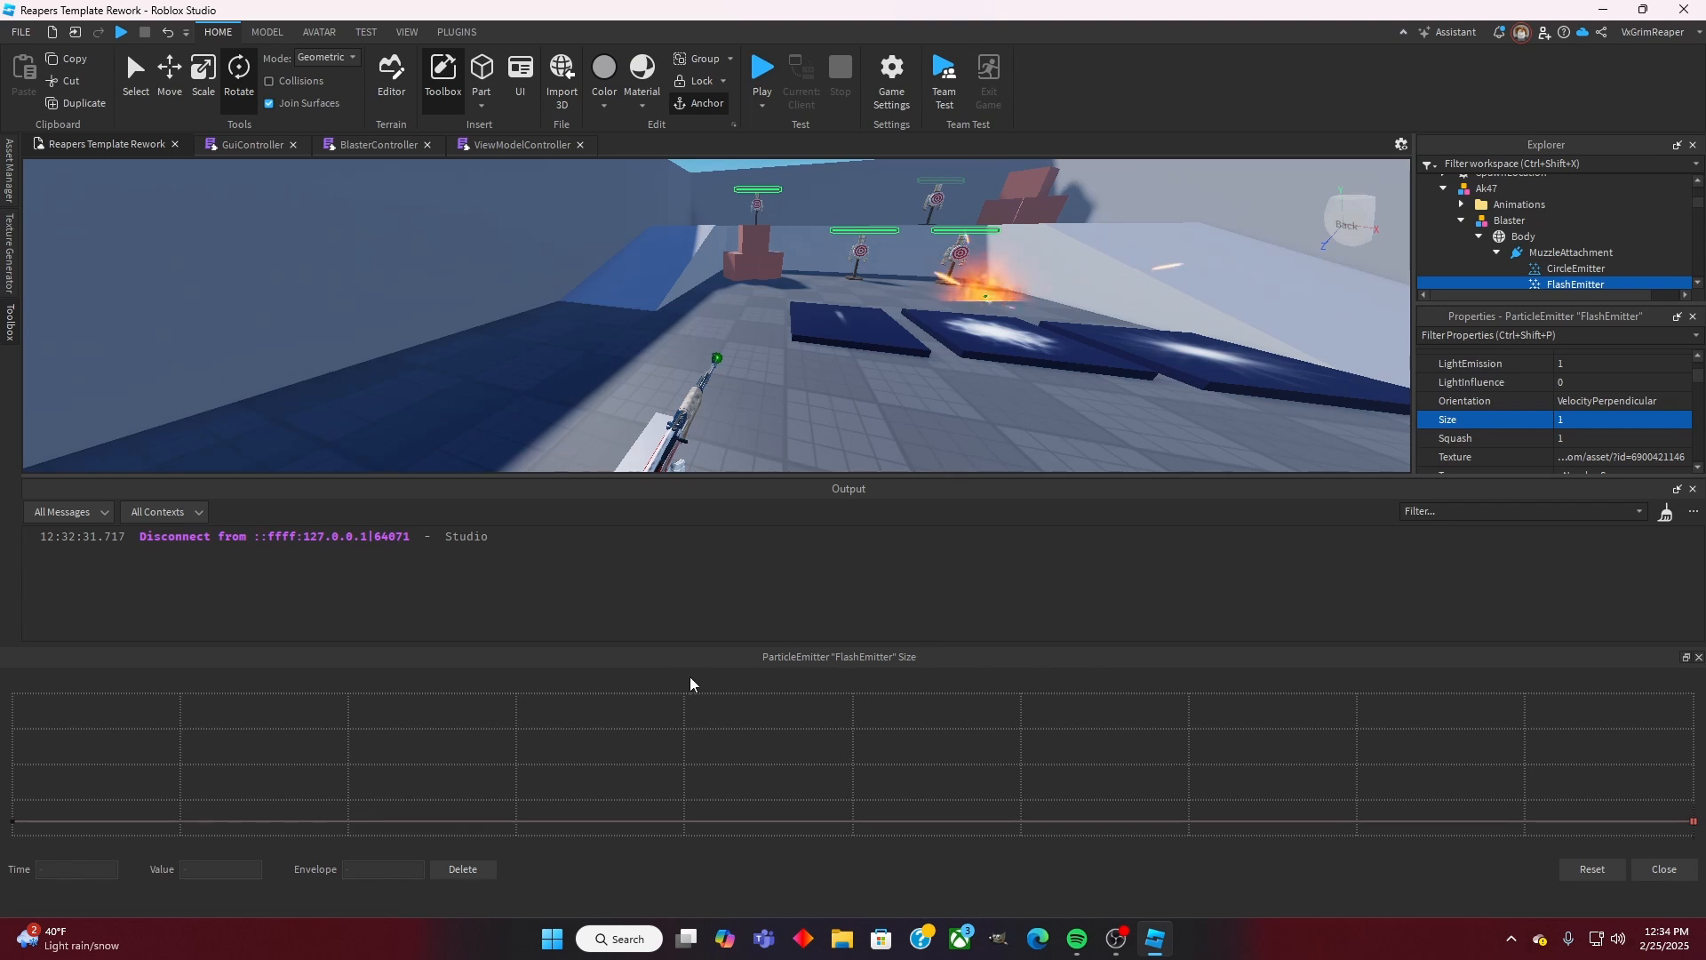
left_click(13, 821)
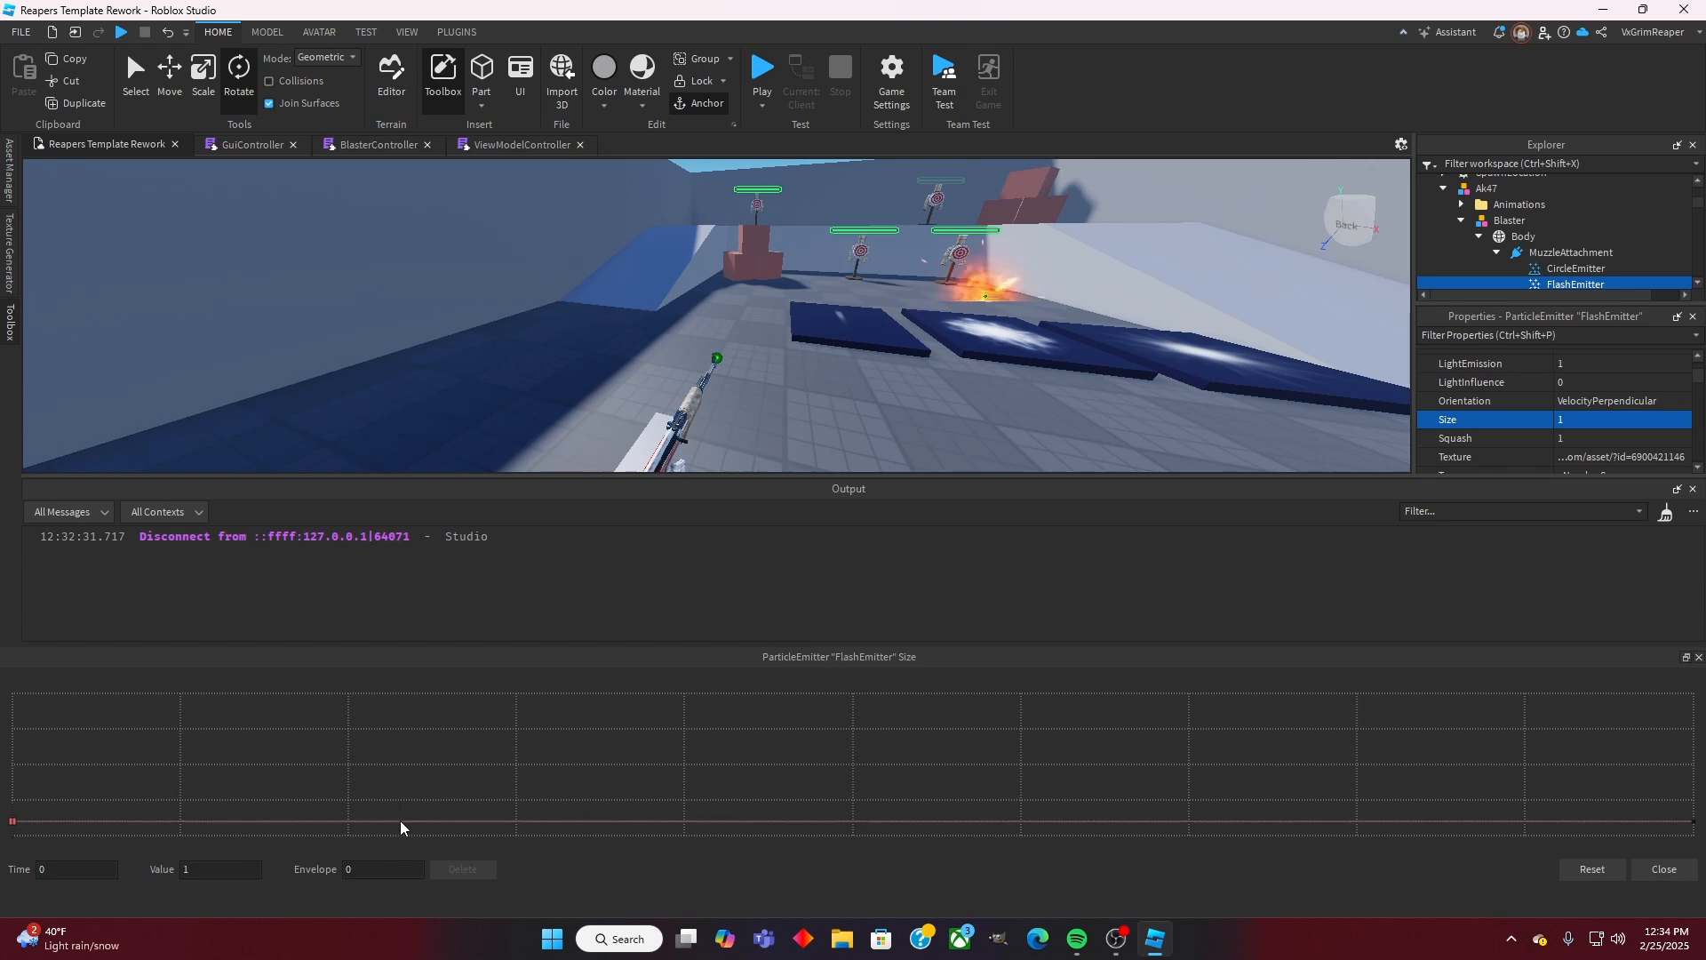
left_click_drag(400, 822, 526, 696)
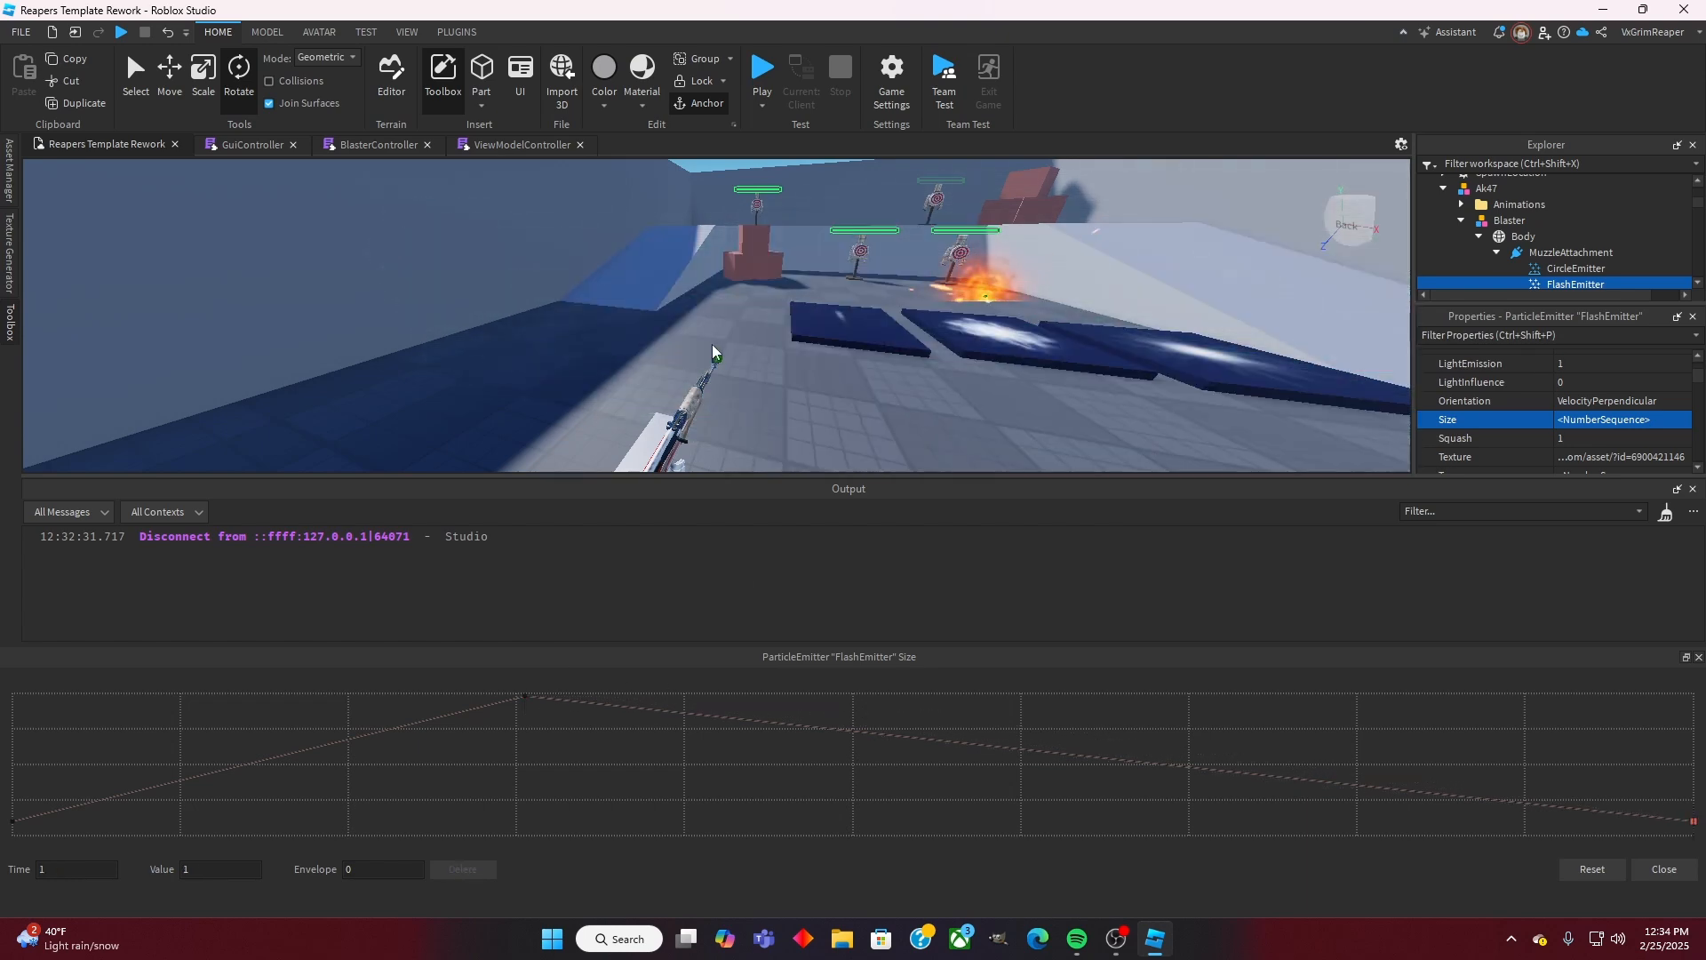
left_click_drag(525, 697, 521, 703)
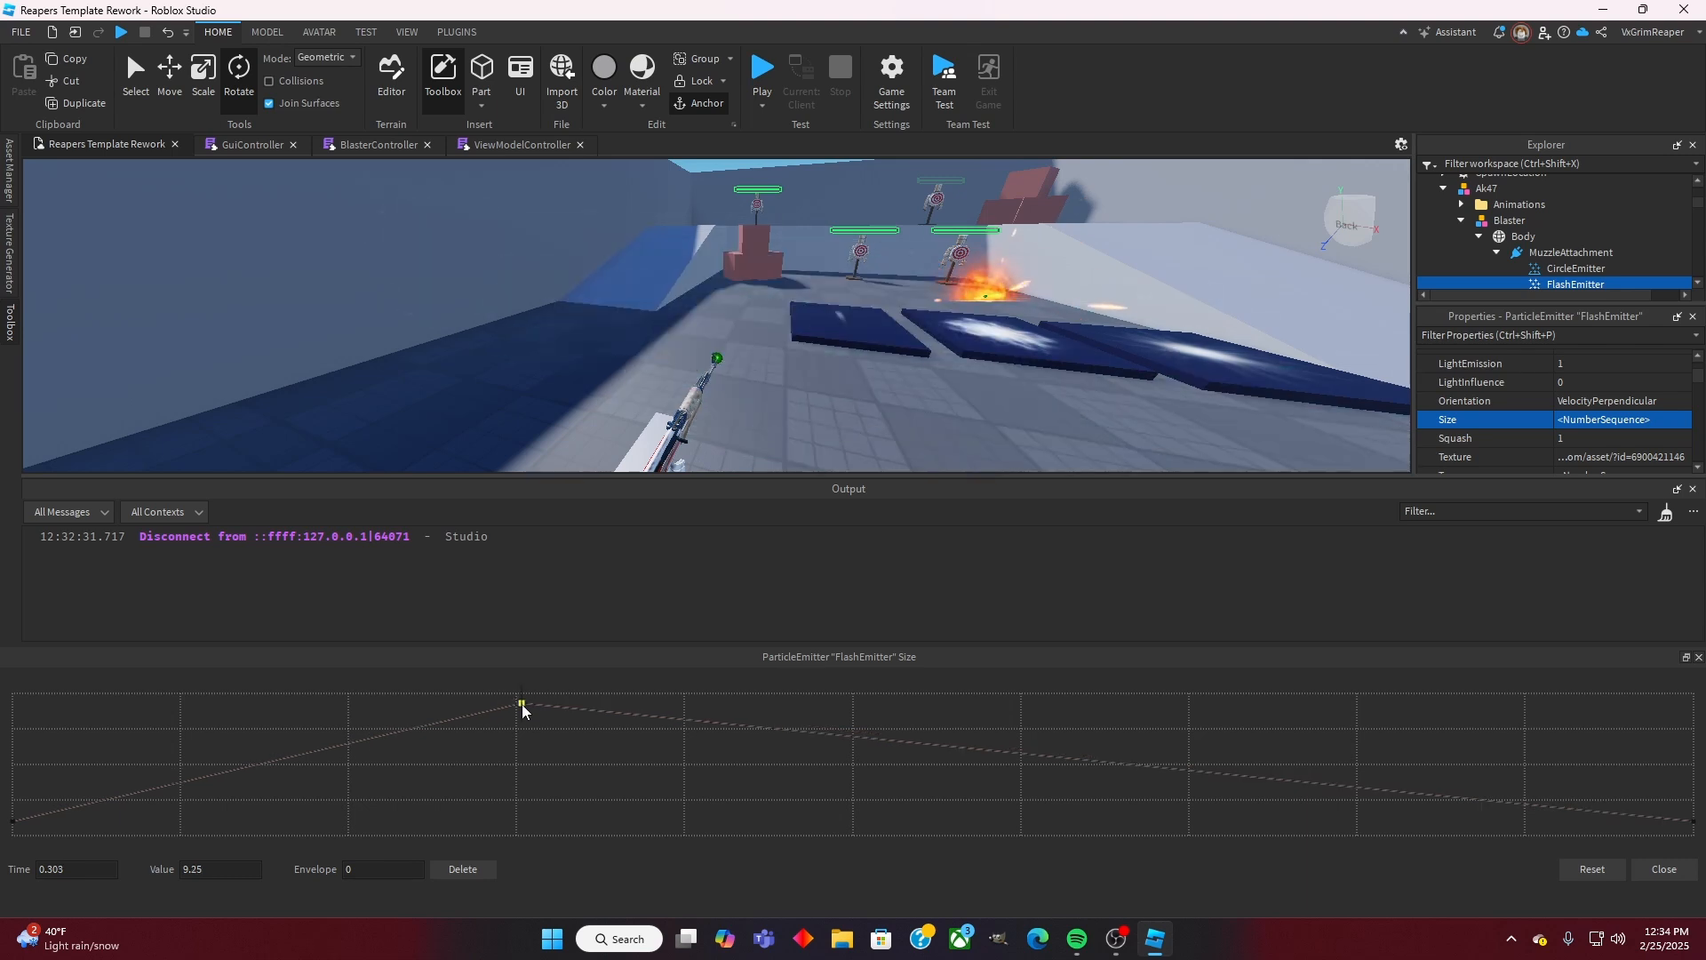
left_click_drag(508, 791, 504, 826)
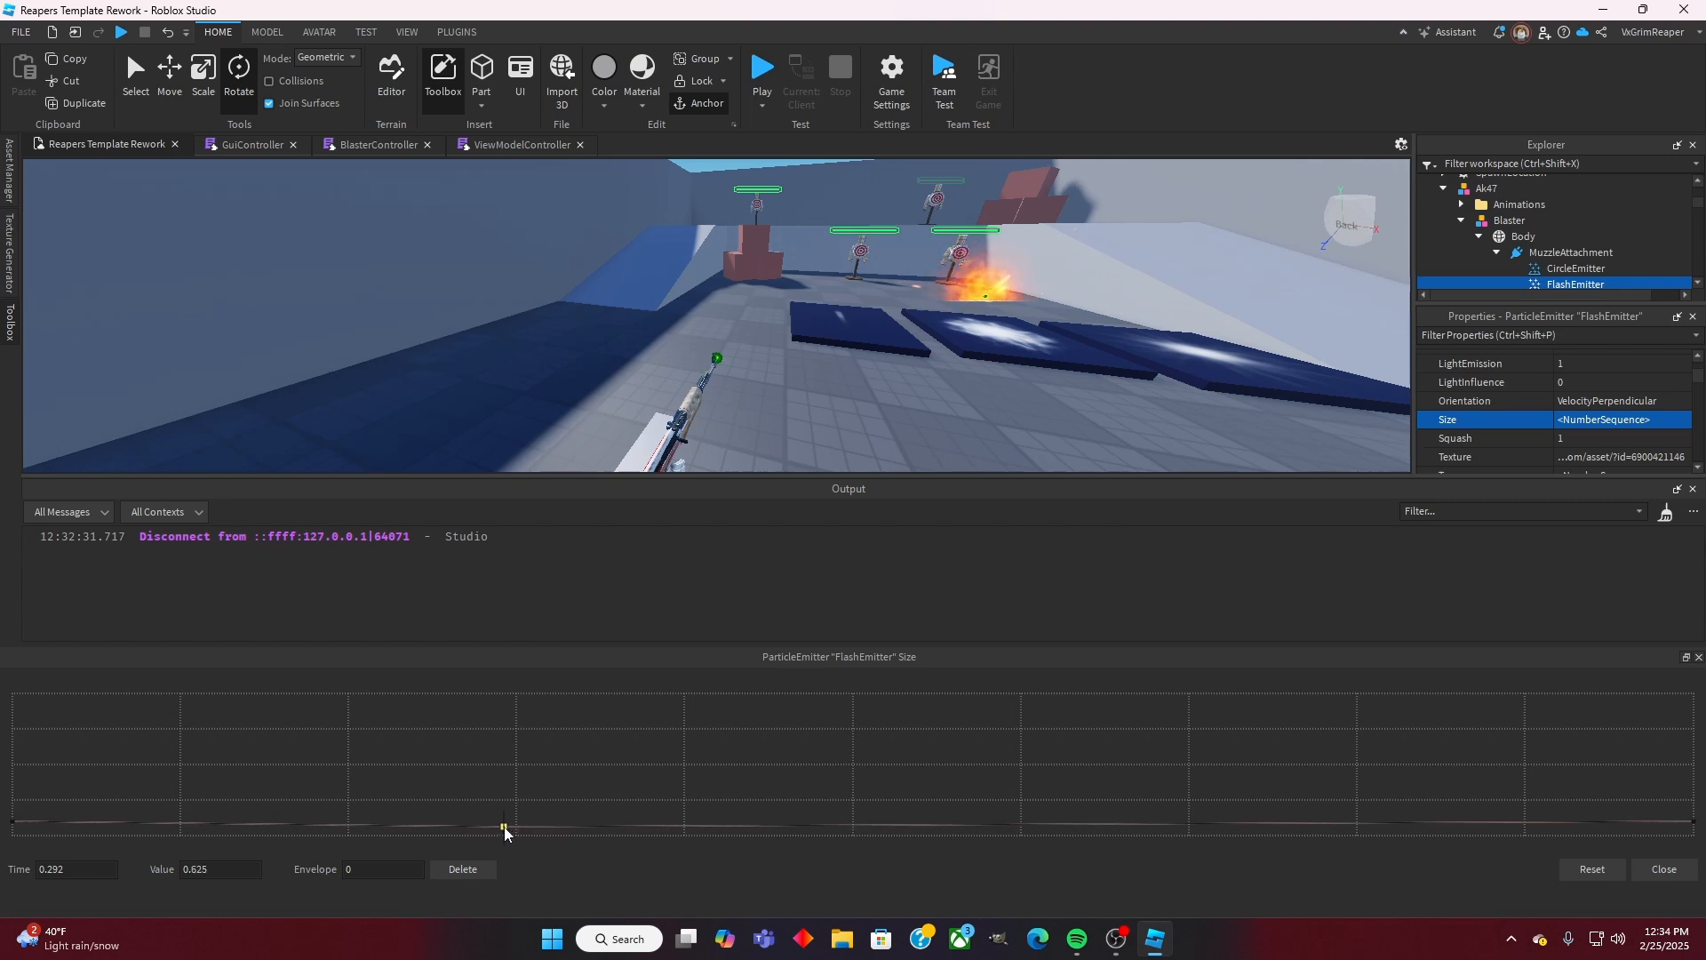
Step: Lower the FlashEmitter size curve's start keyframe to about 0.188 and raise its end keyframe to about 1.62
left_click(13, 822)
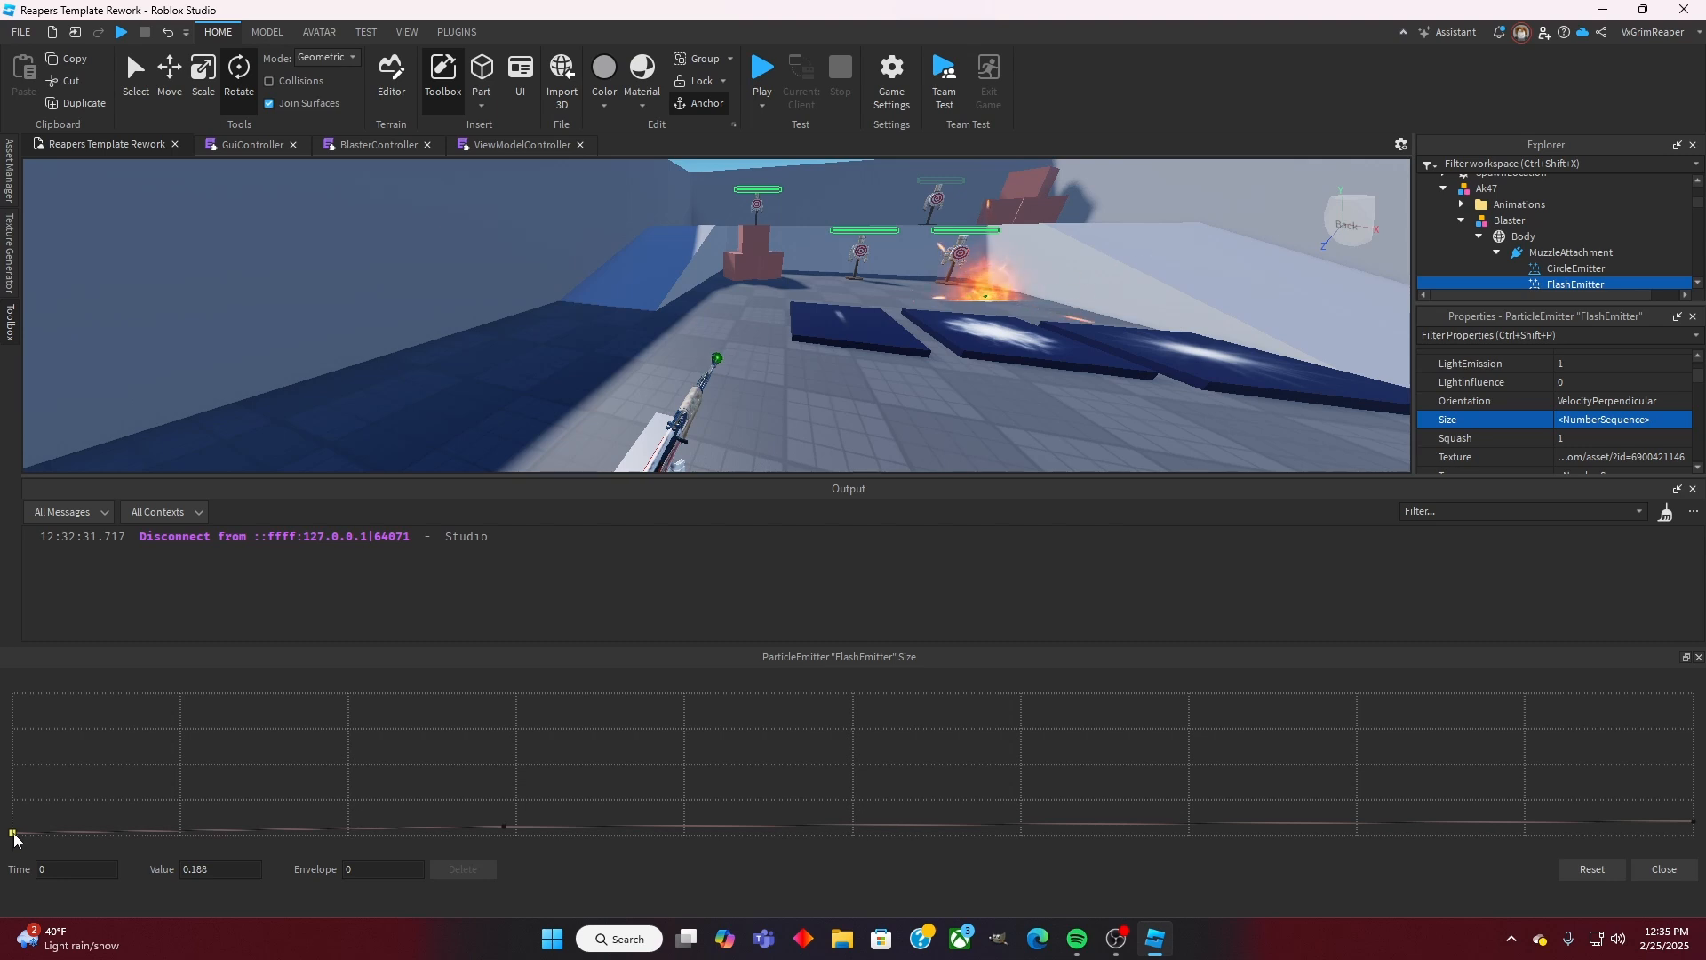
left_click(506, 827)
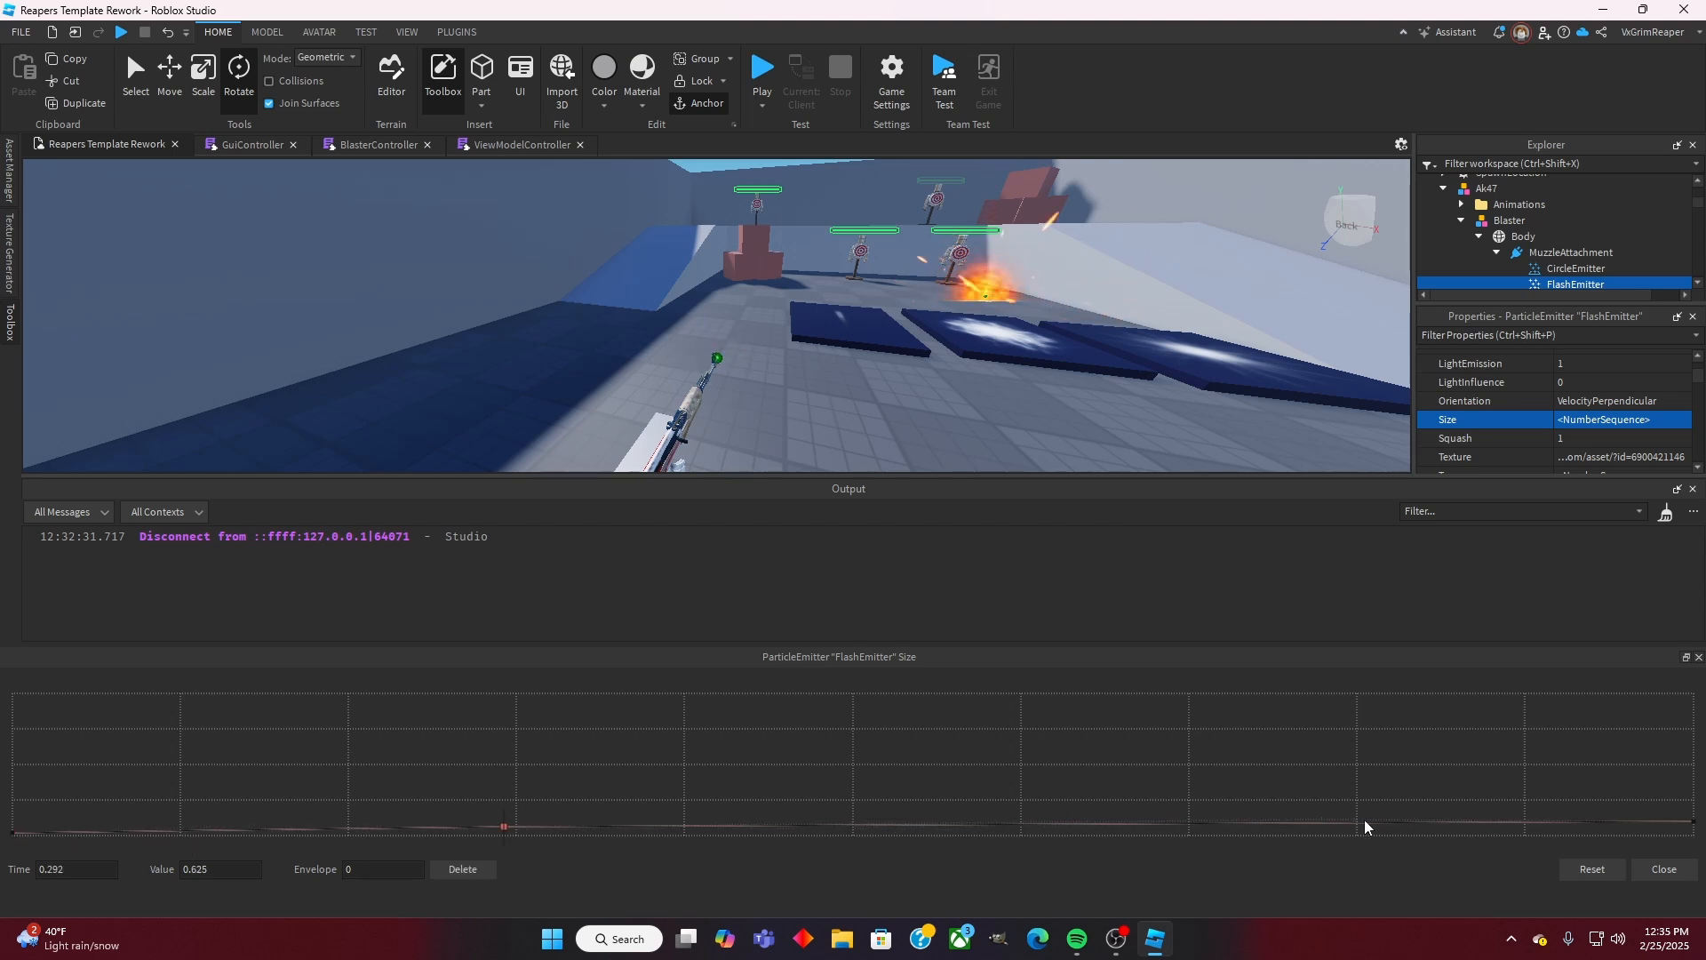
left_click_drag(1693, 826, 1690, 818)
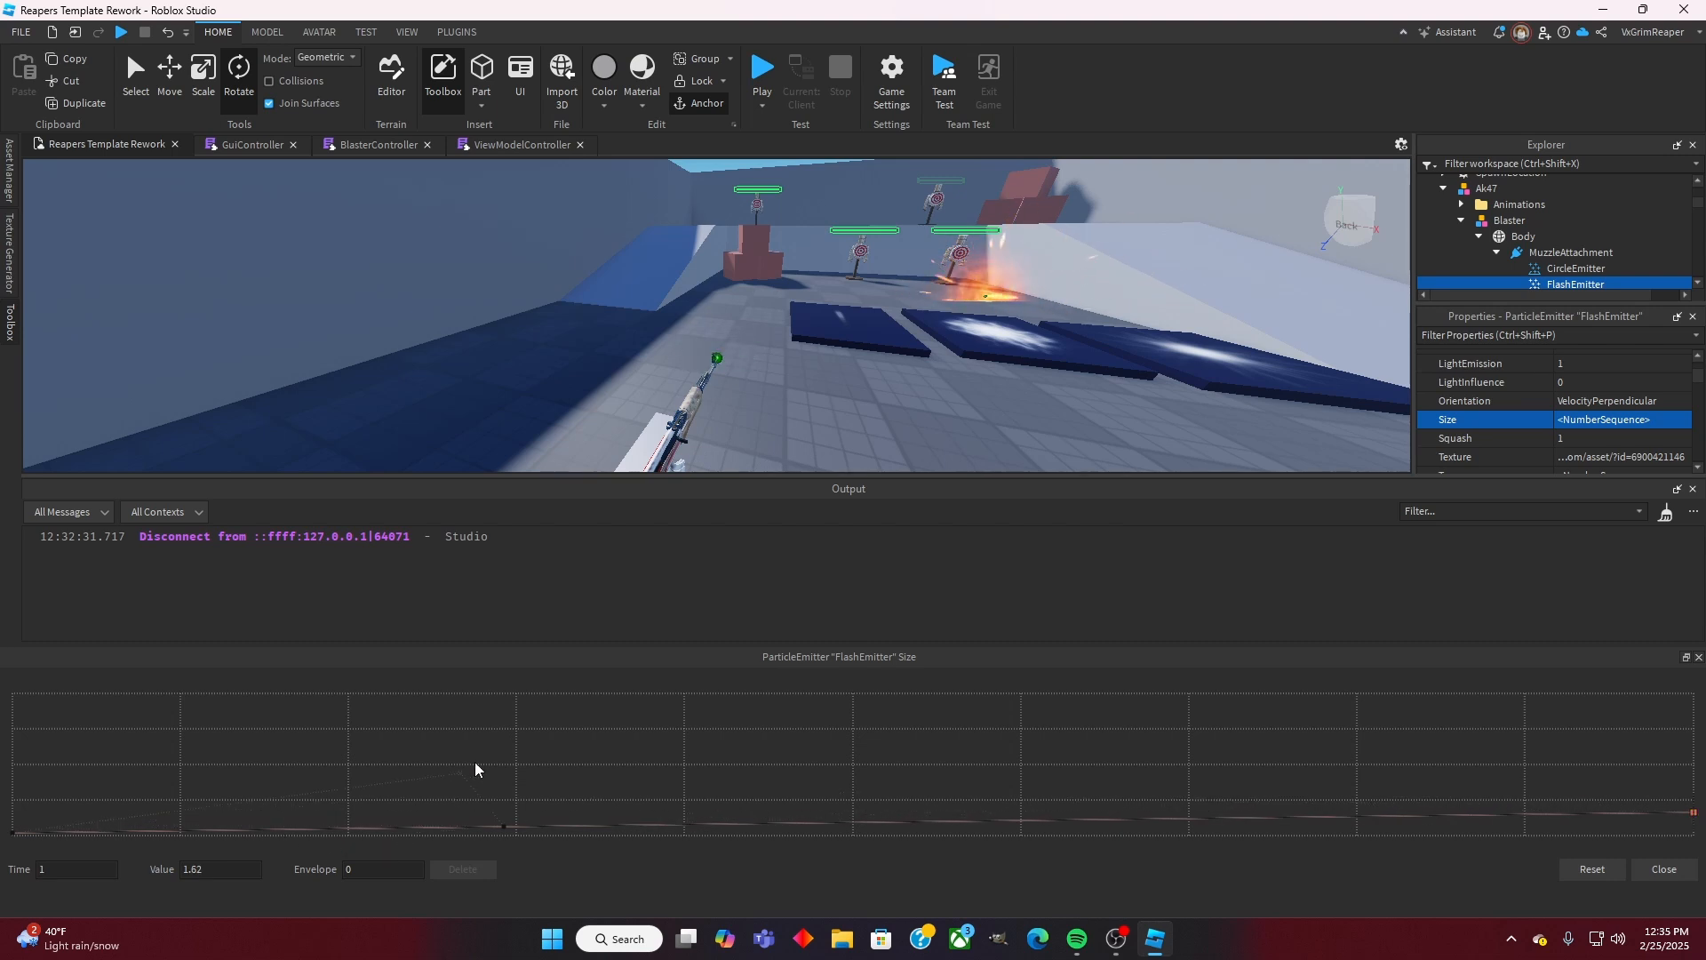
left_click(1664, 869)
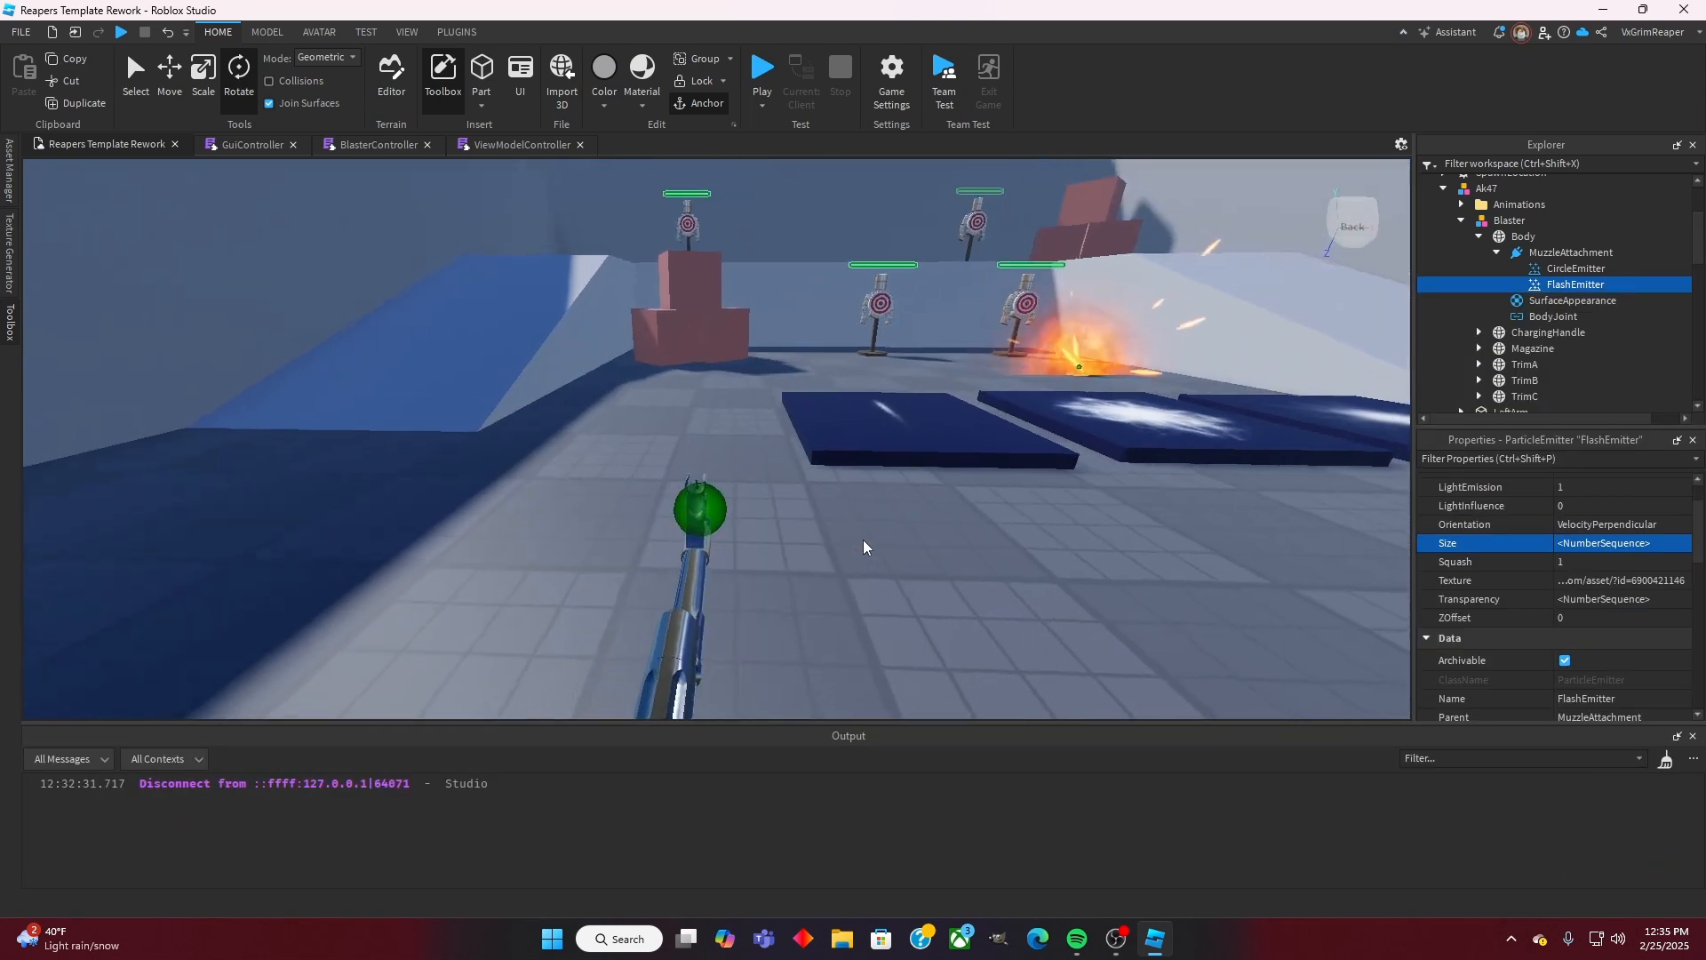
right_click_drag(863, 540, 863, 540)
scroll(863, 540, "down", 3)
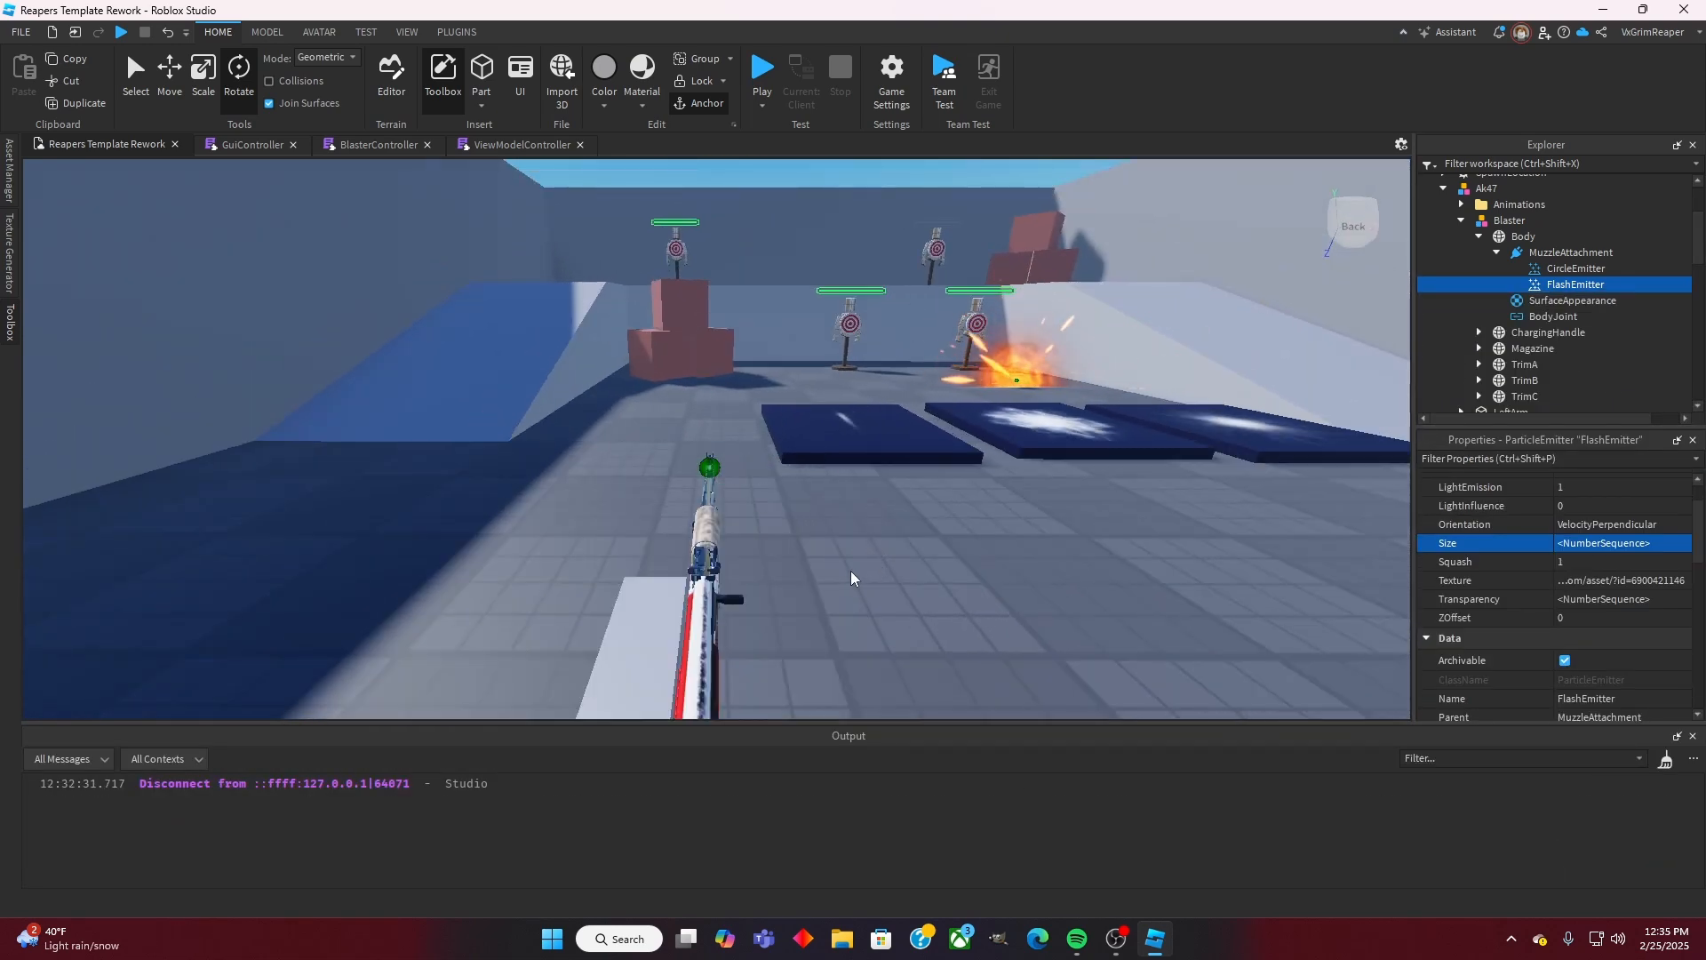
Step: Lower the middle keyframe of the FlashEmitter's size curve to about 0.25 at time 0.294
left_click(1682, 543)
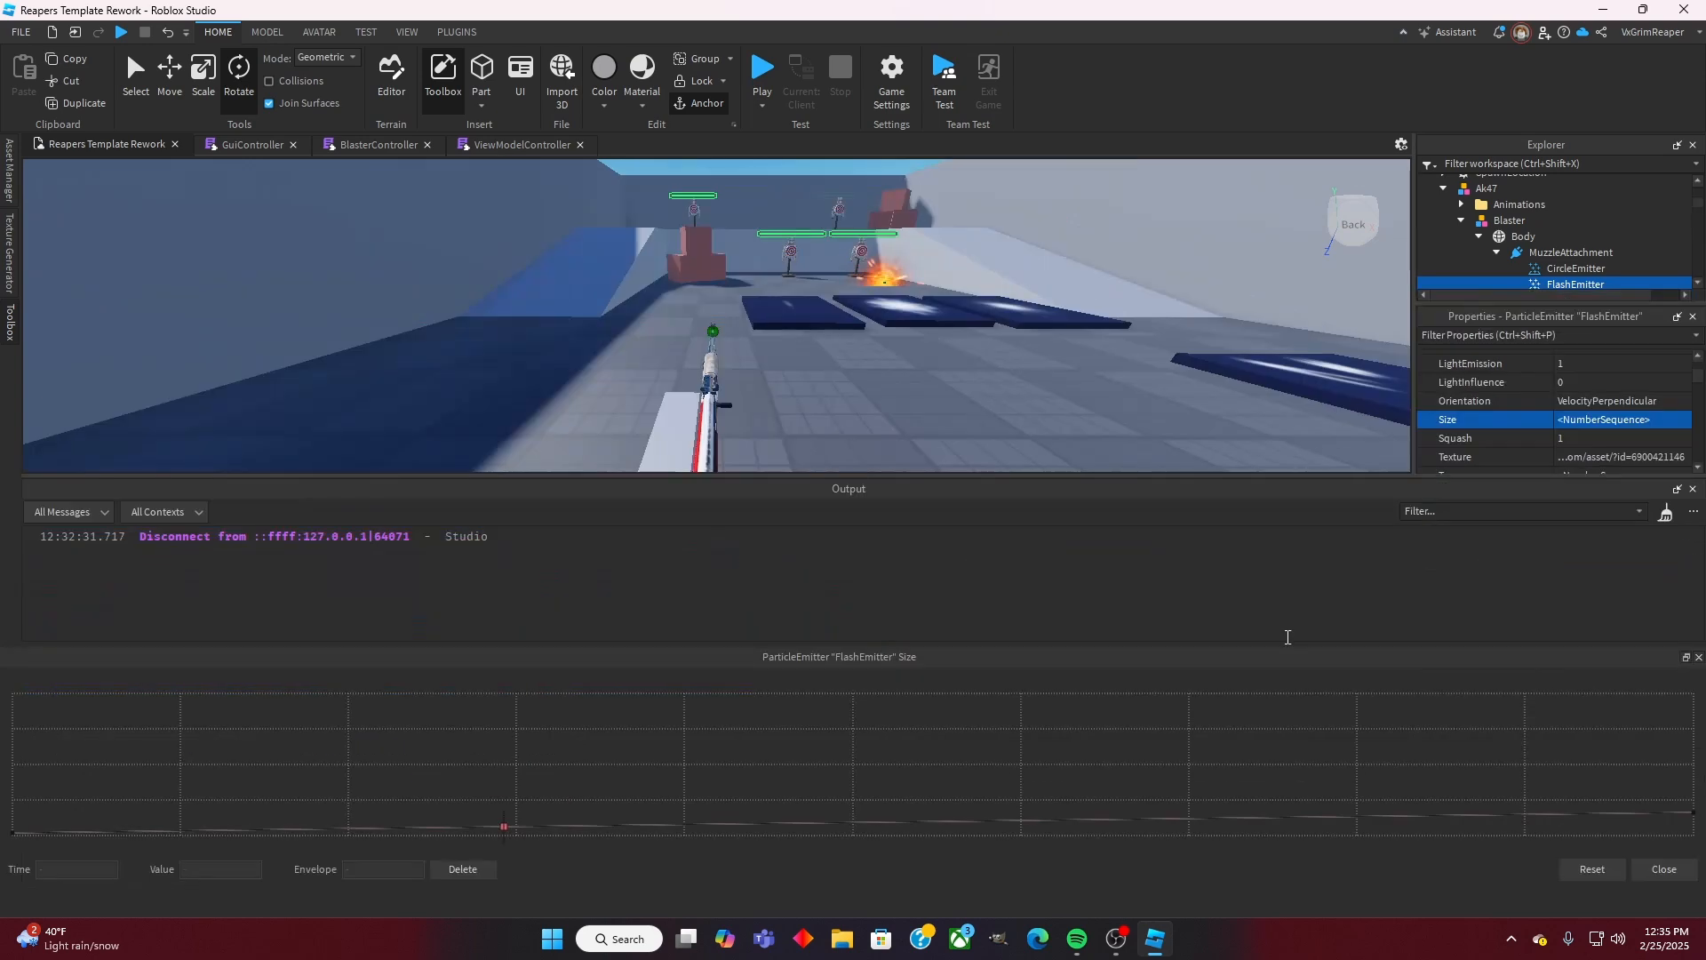
left_click(504, 826)
left_click_drag(505, 828, 508, 834)
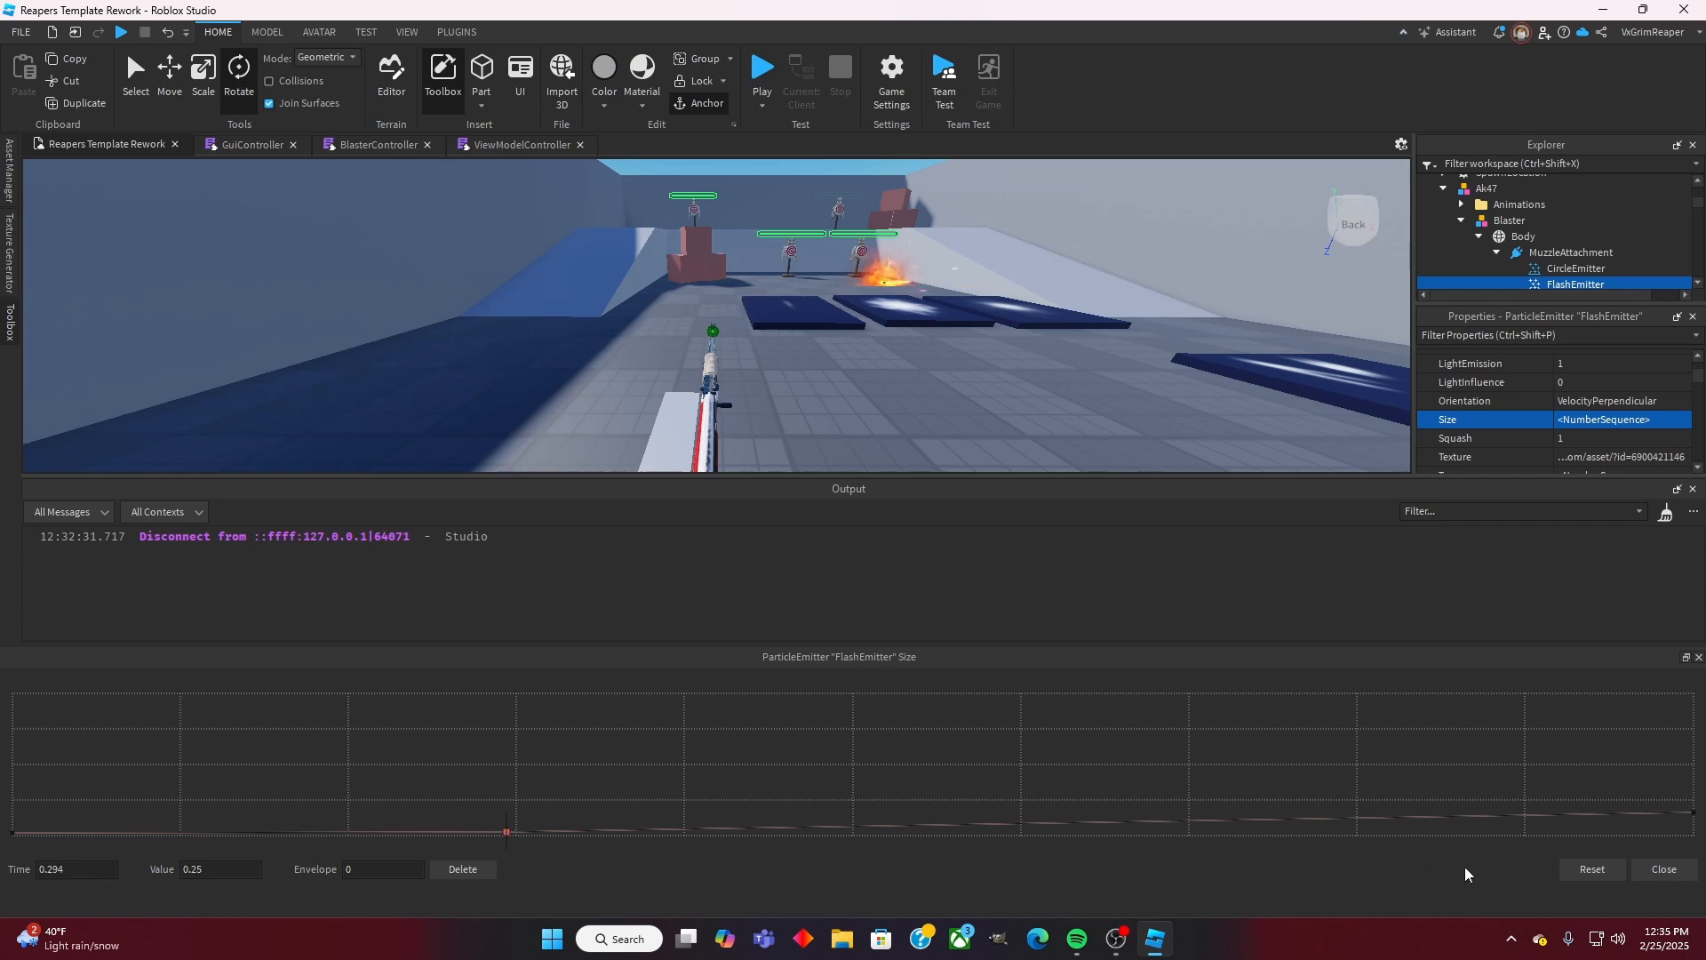
left_click(1662, 869)
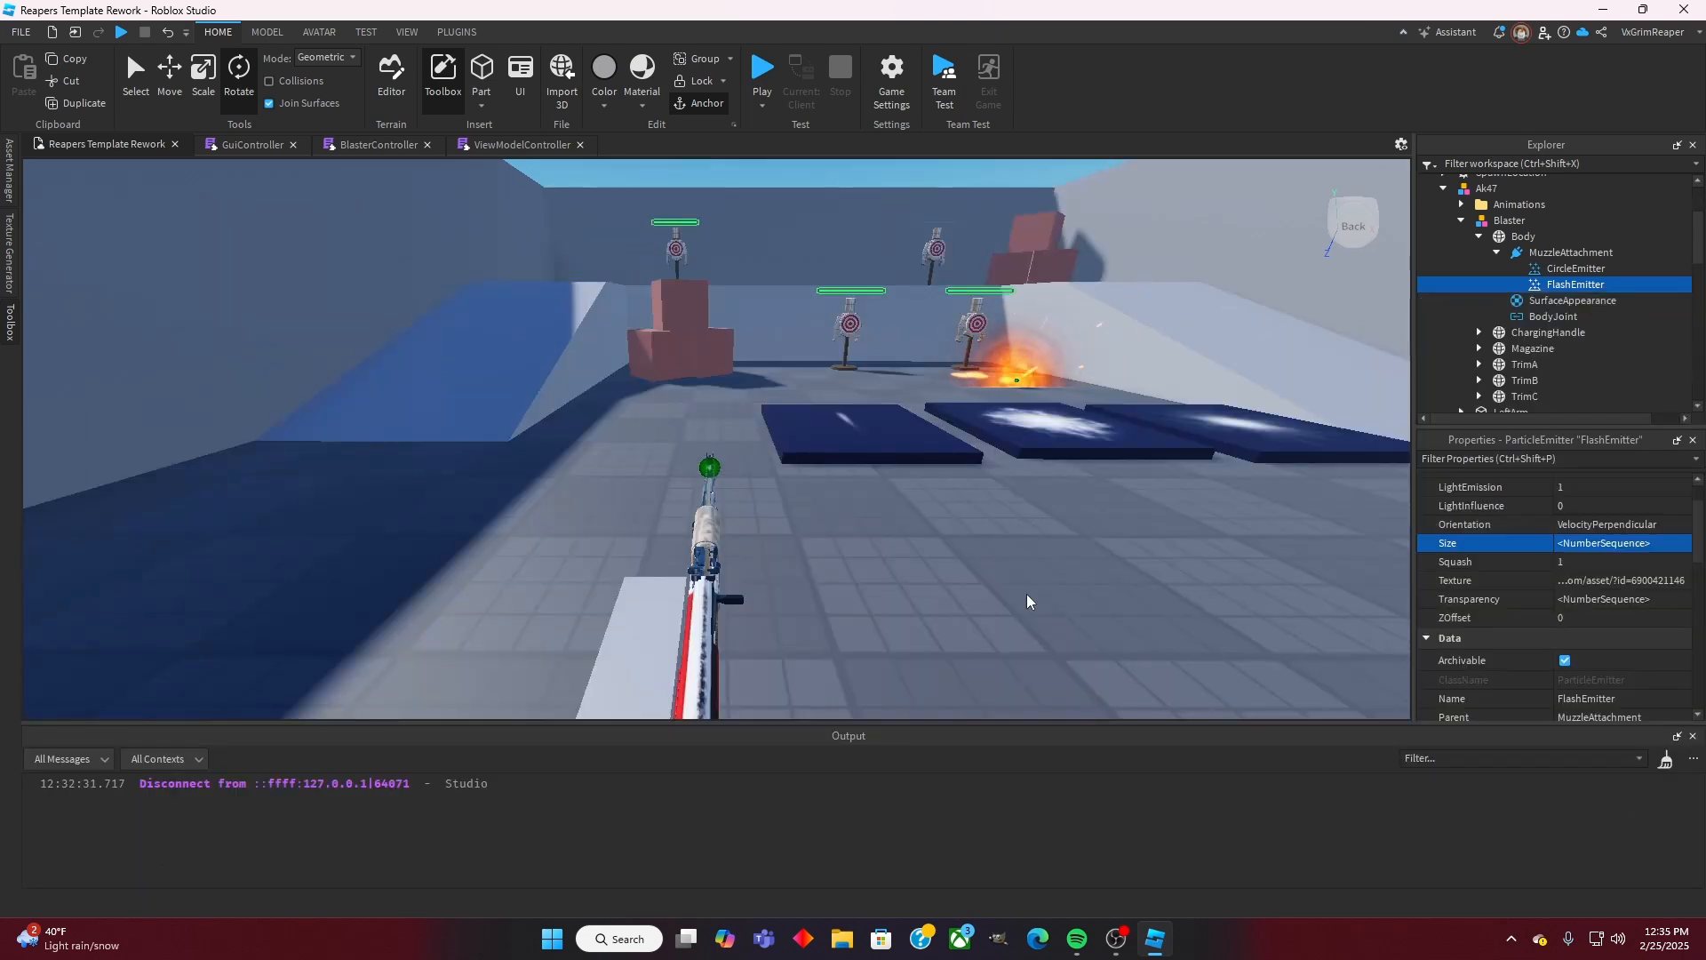
scroll(1028, 596, "up", 3)
right_click_drag(1026, 593, 1026, 595)
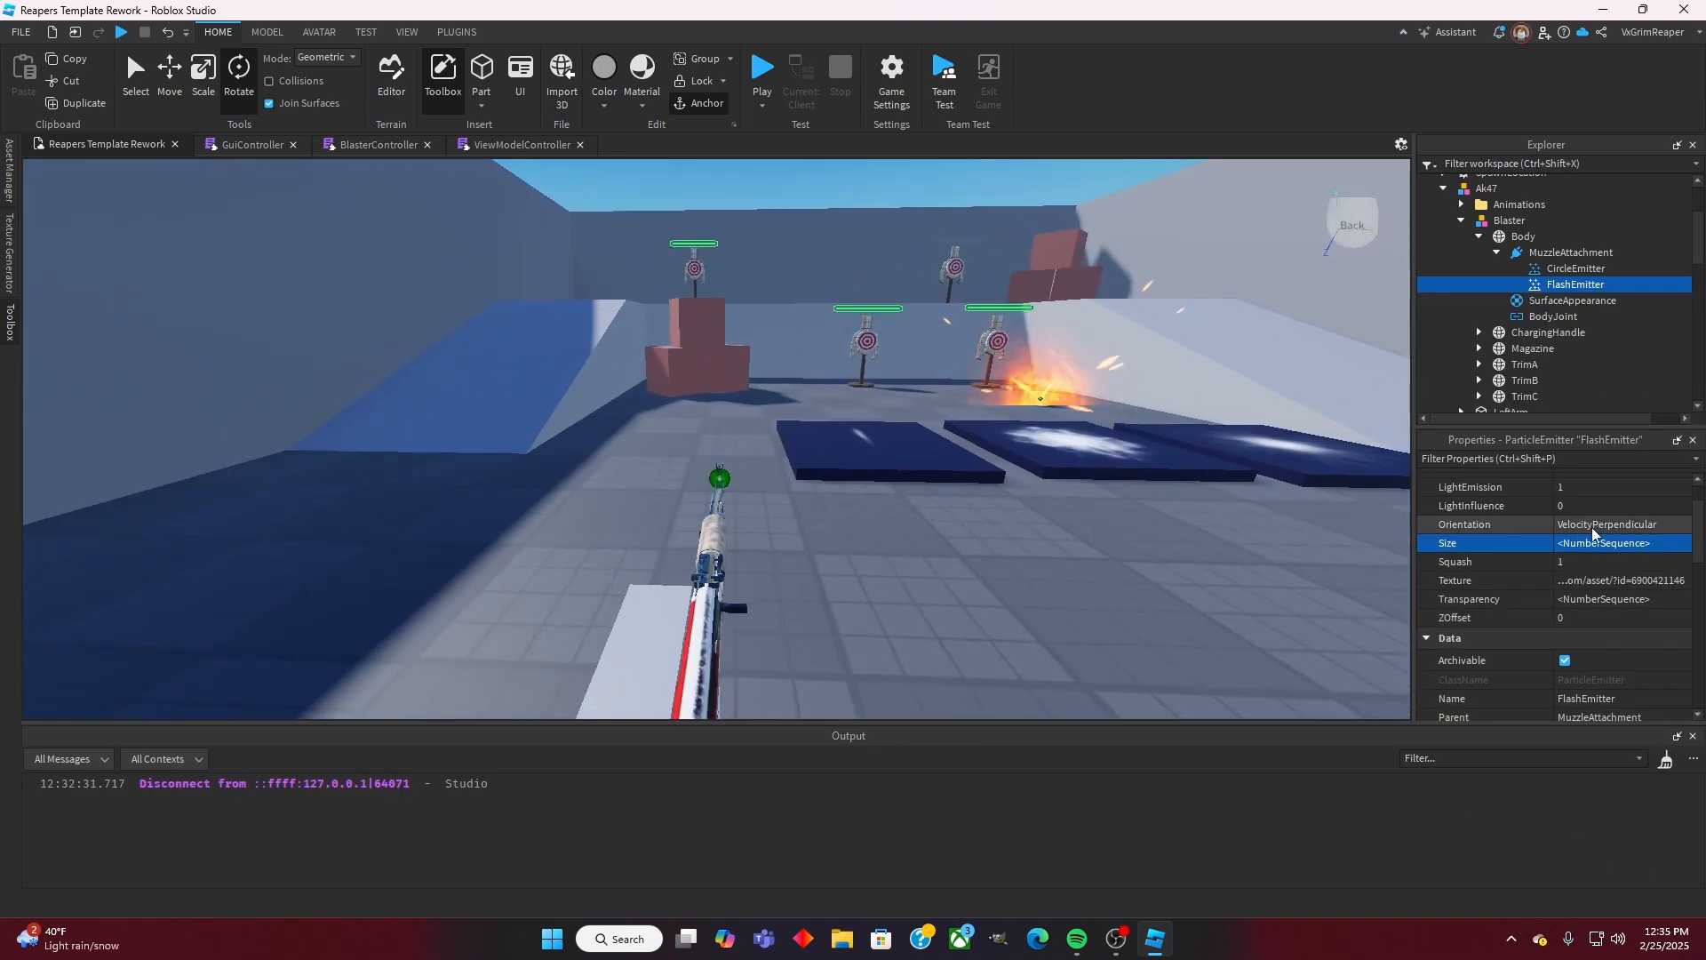
Step: Lower the peak keyframe of the CircleEmitter's size curve to about 1.31 at time 0.135
left_click(1575, 268)
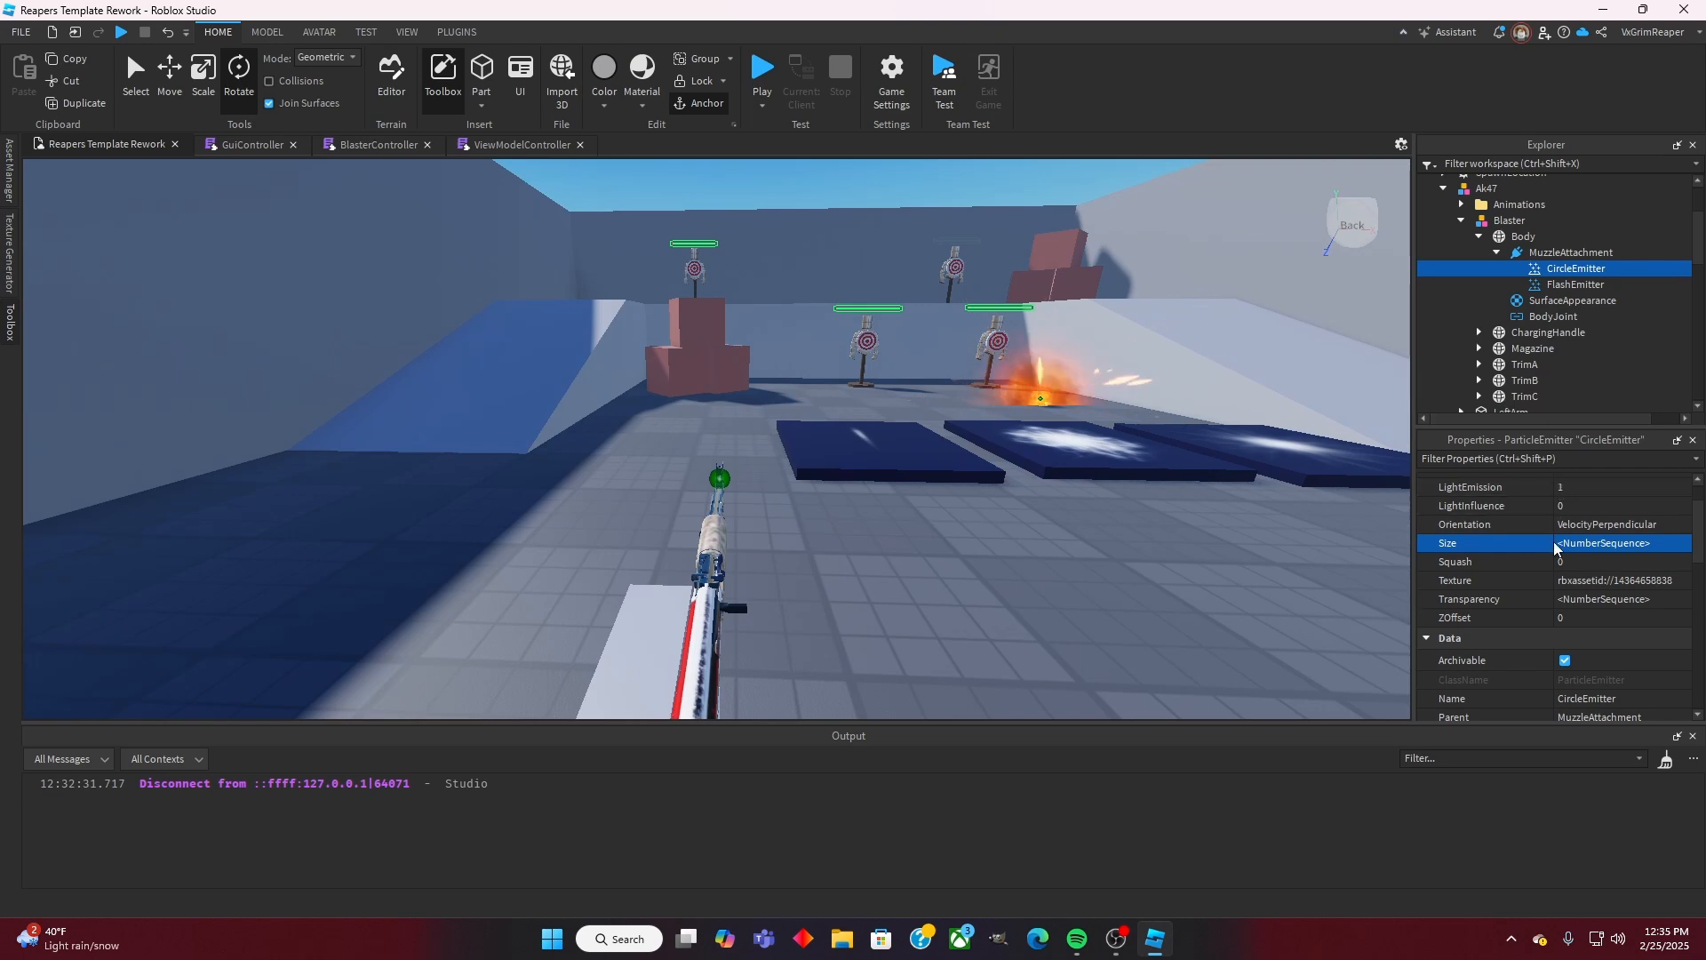
left_click(1679, 543)
left_click(229, 808)
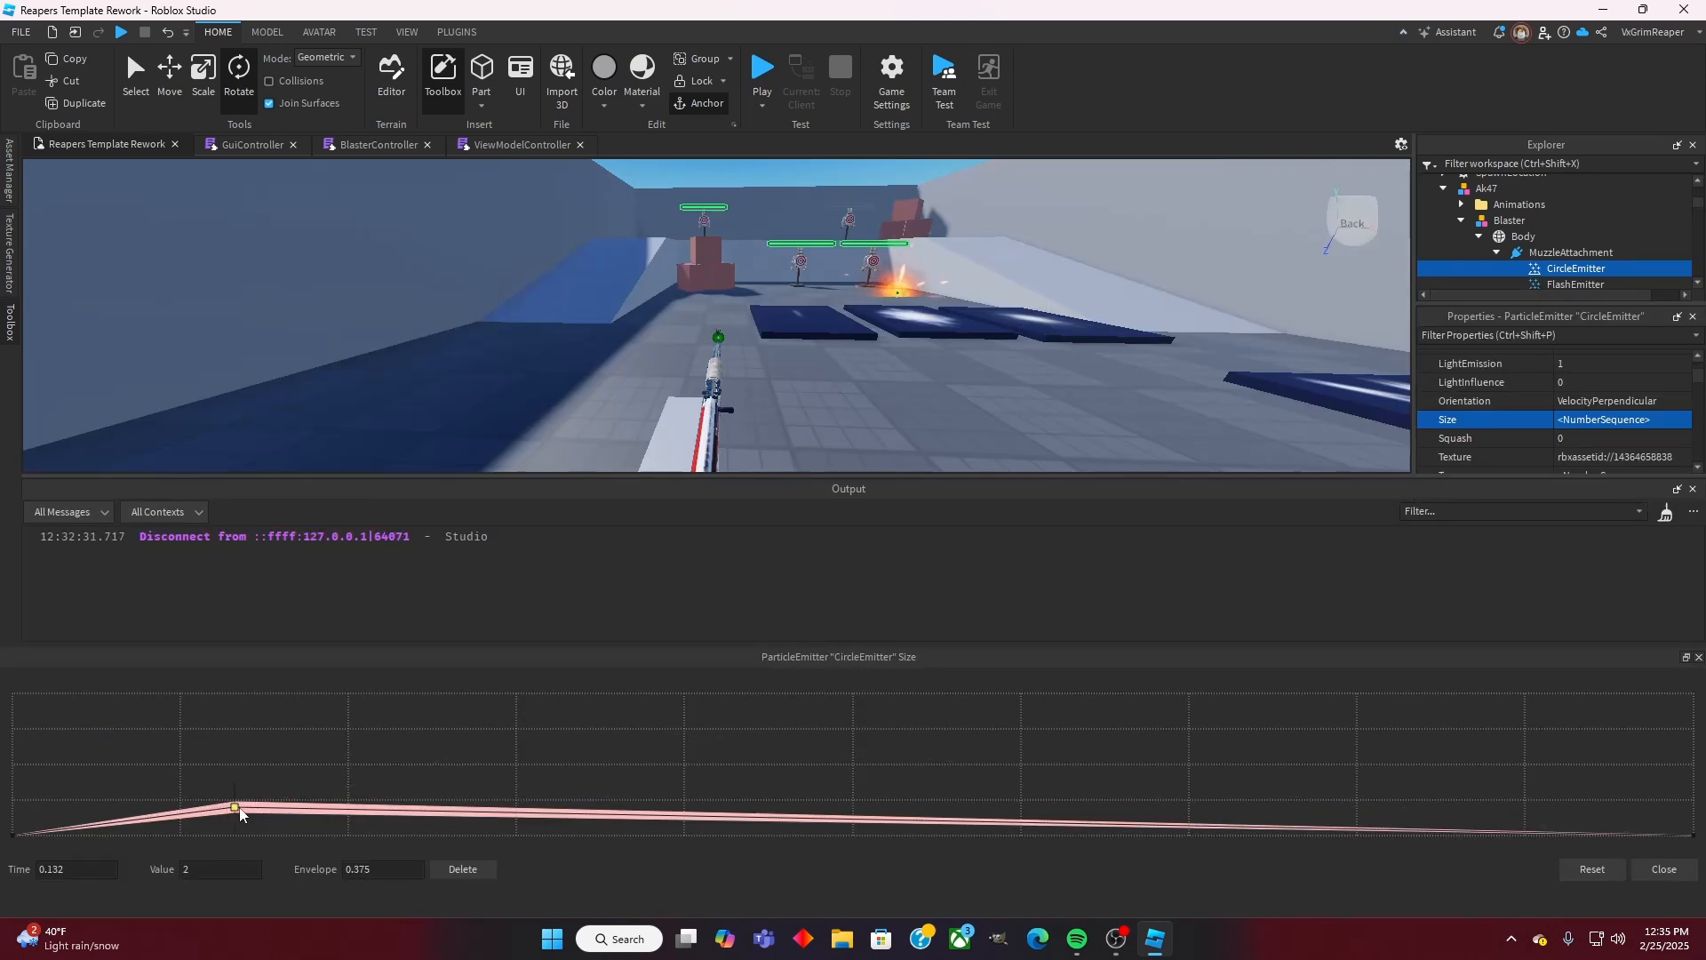
left_click_drag(235, 809, 240, 822)
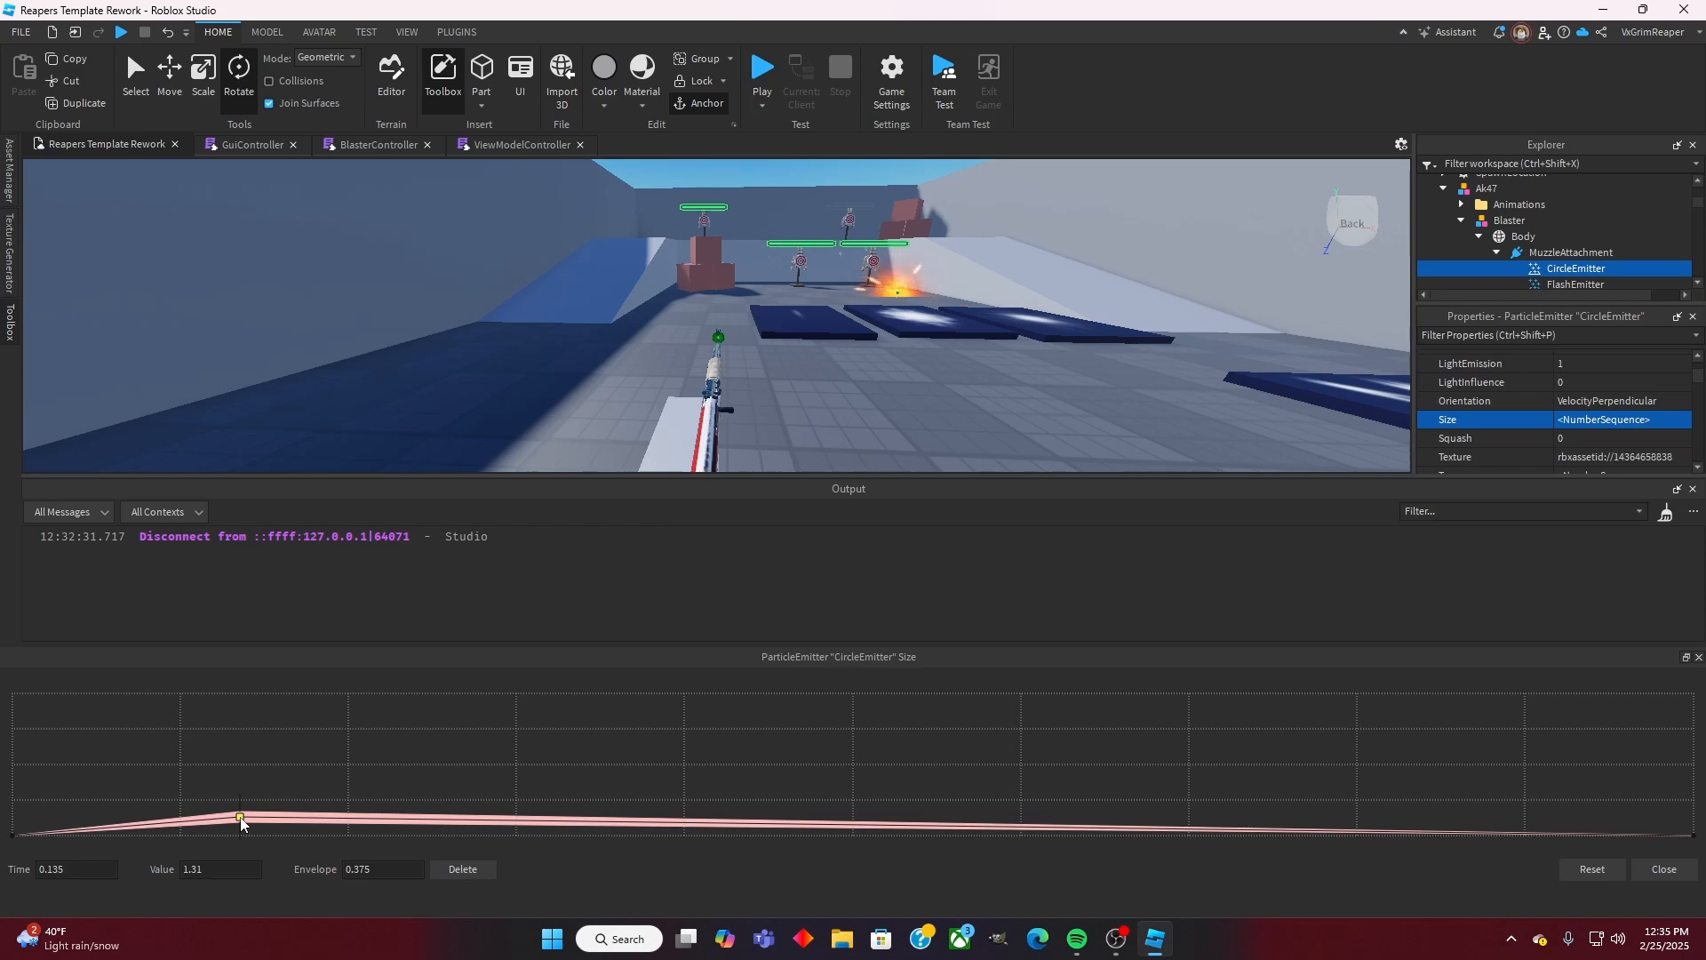
left_click(1662, 869)
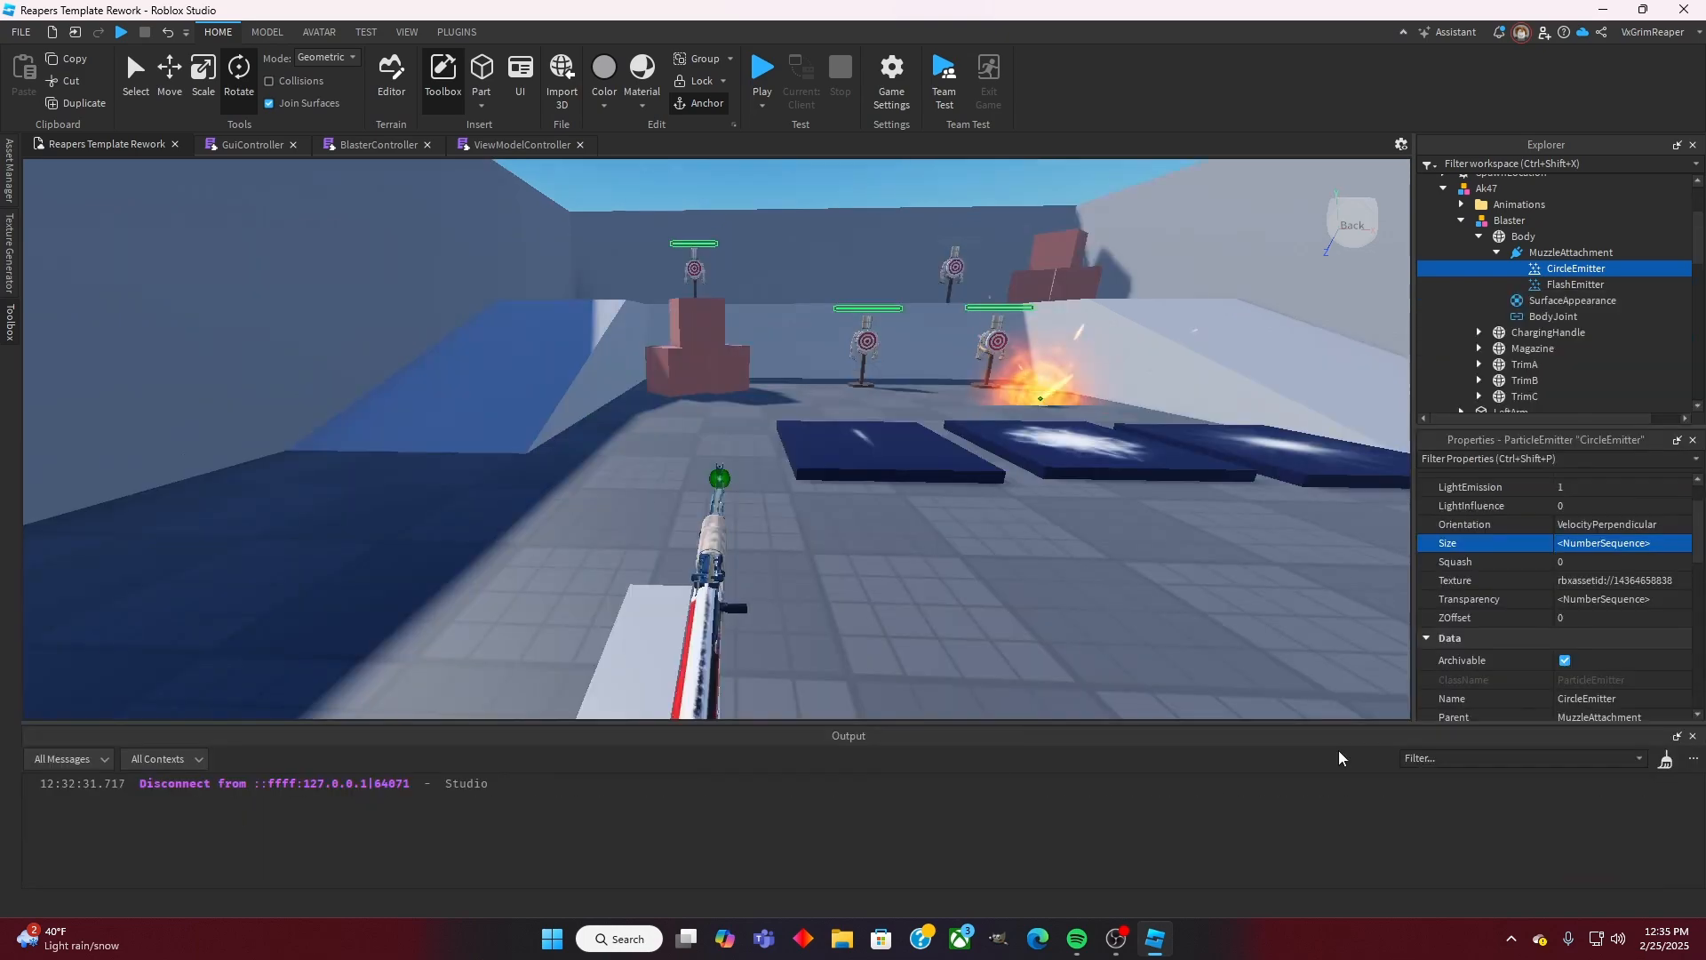
right_click_drag(1005, 581, 1006, 584)
key("w")
key("s")
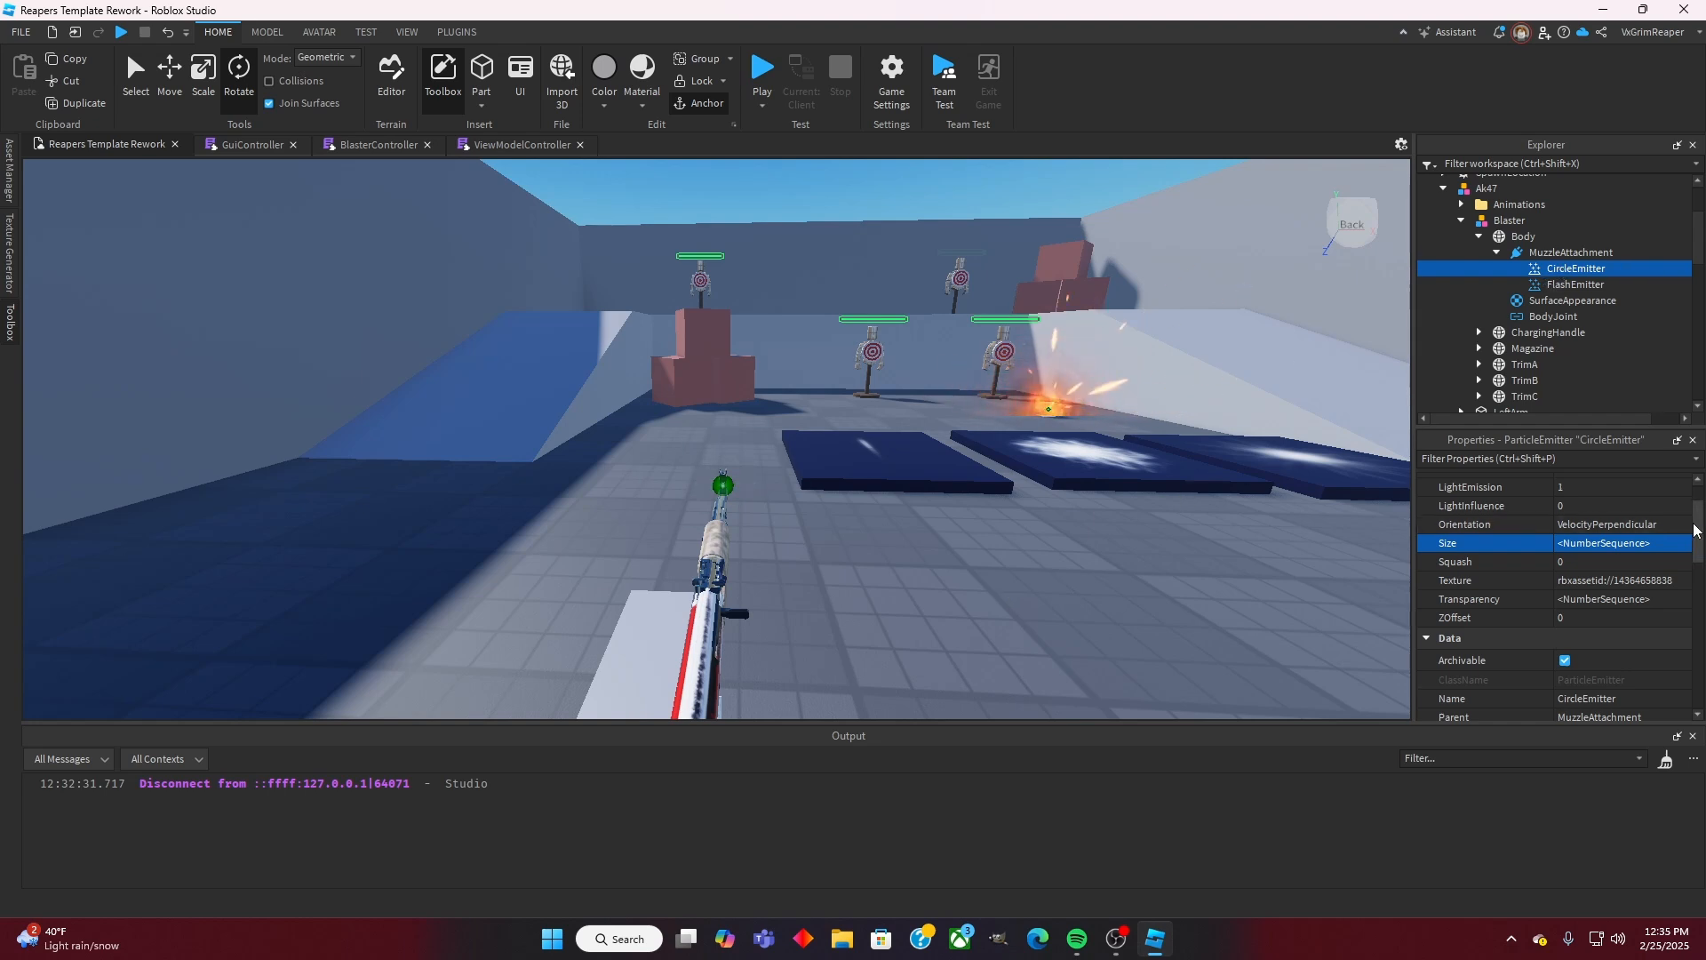
Step: Change the CircleEmitter's color to a muted beige, RGB 170, 170, 129
left_click_drag(1698, 530, 1698, 600)
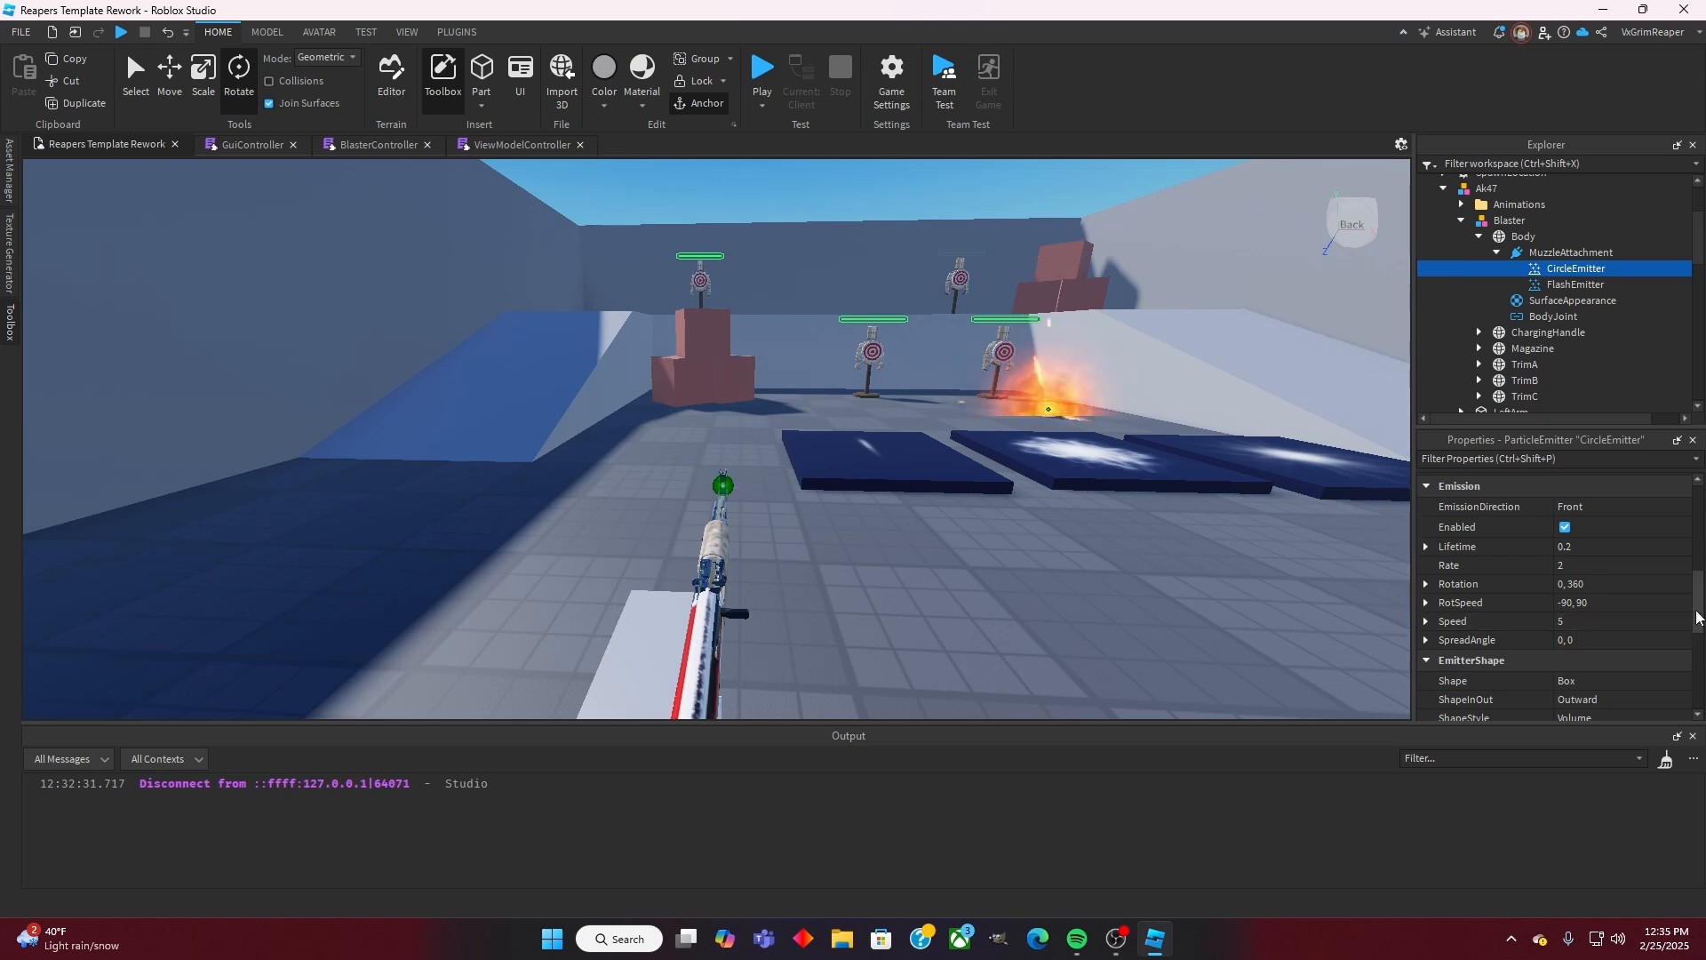
left_click_drag(1701, 615, 1705, 532)
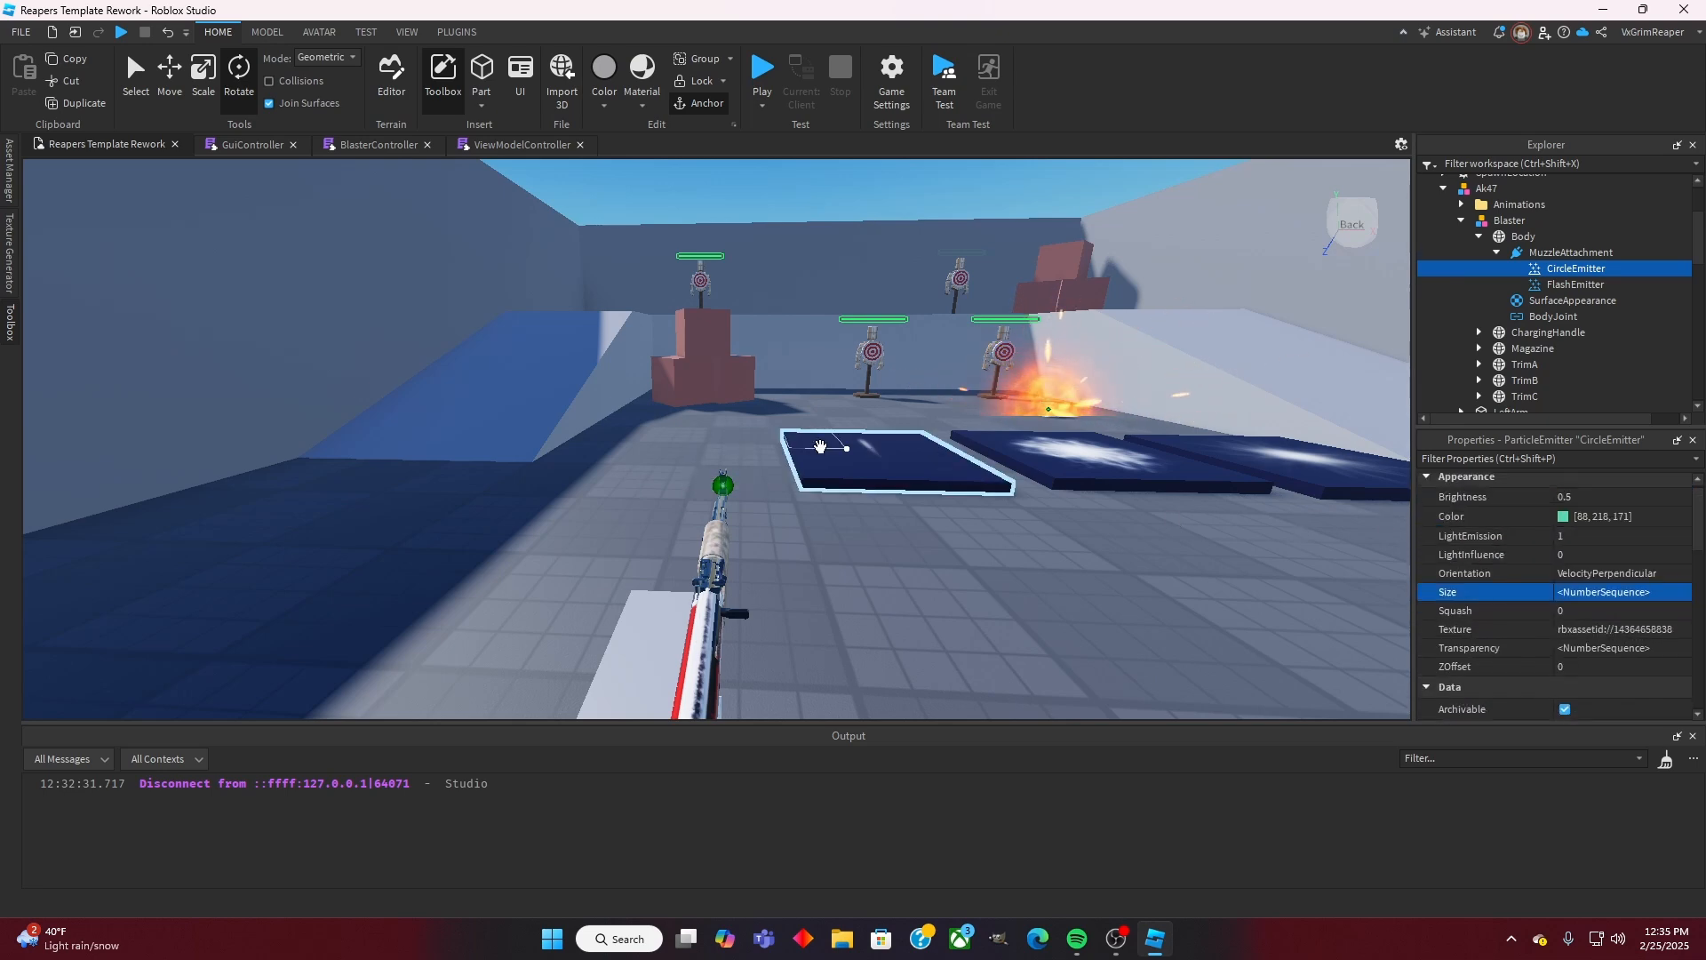
left_click(1566, 518)
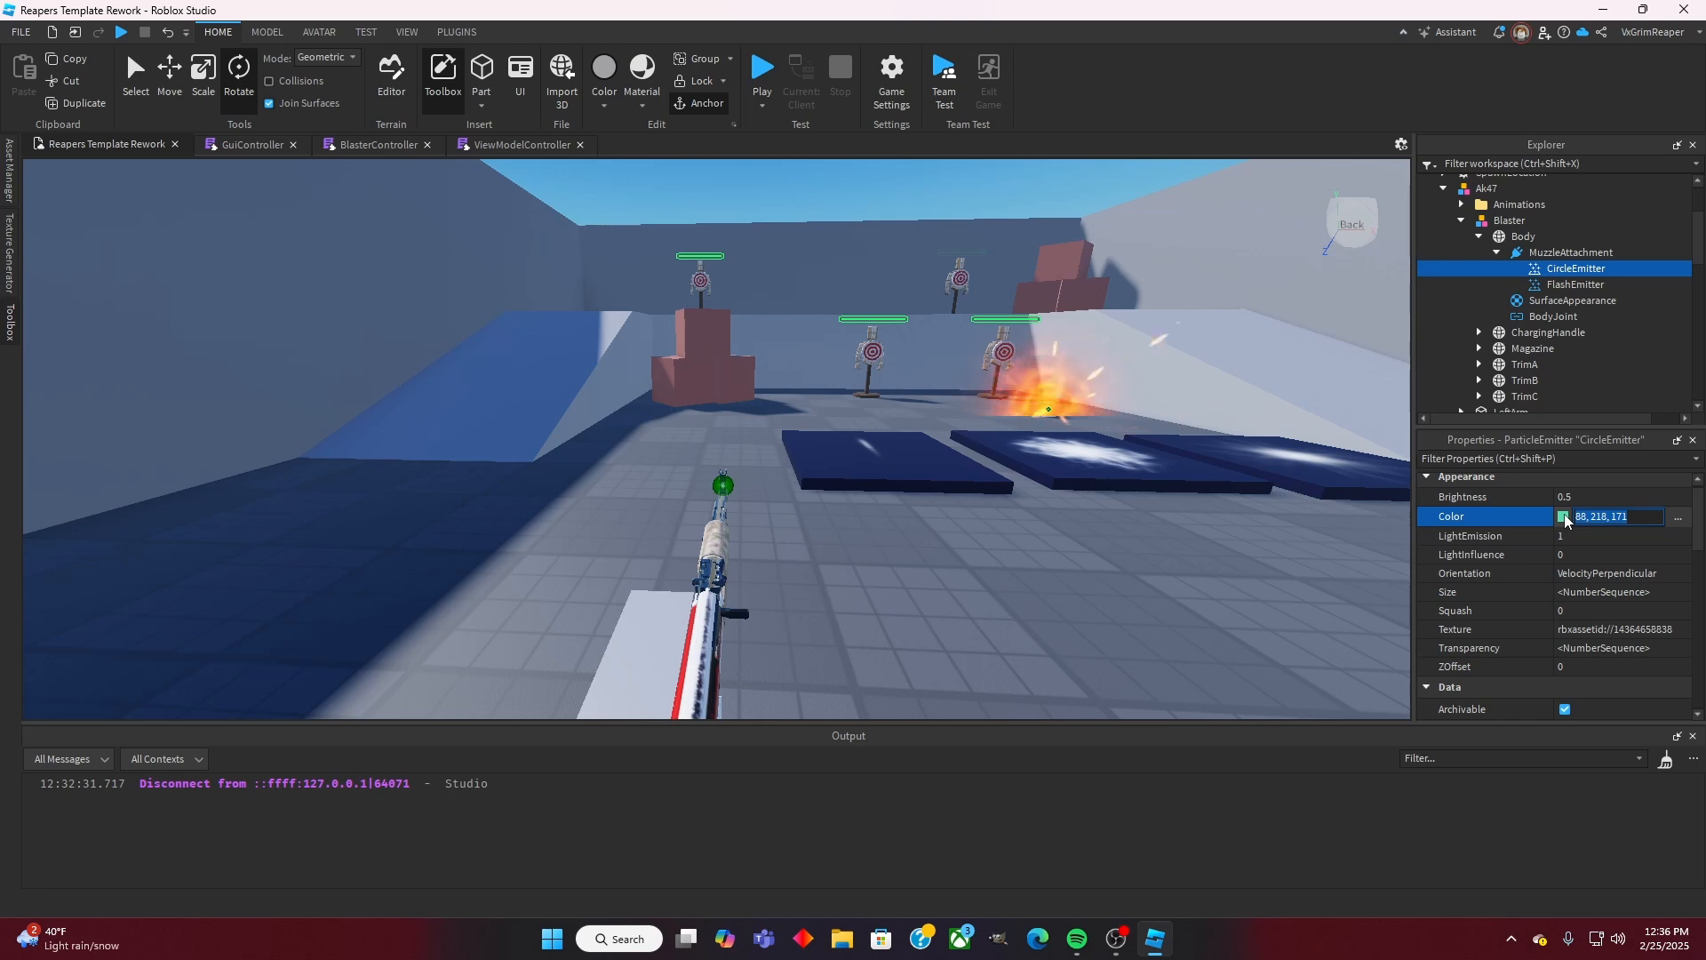
left_click(1564, 518)
left_click_drag(868, 272, 343, 235)
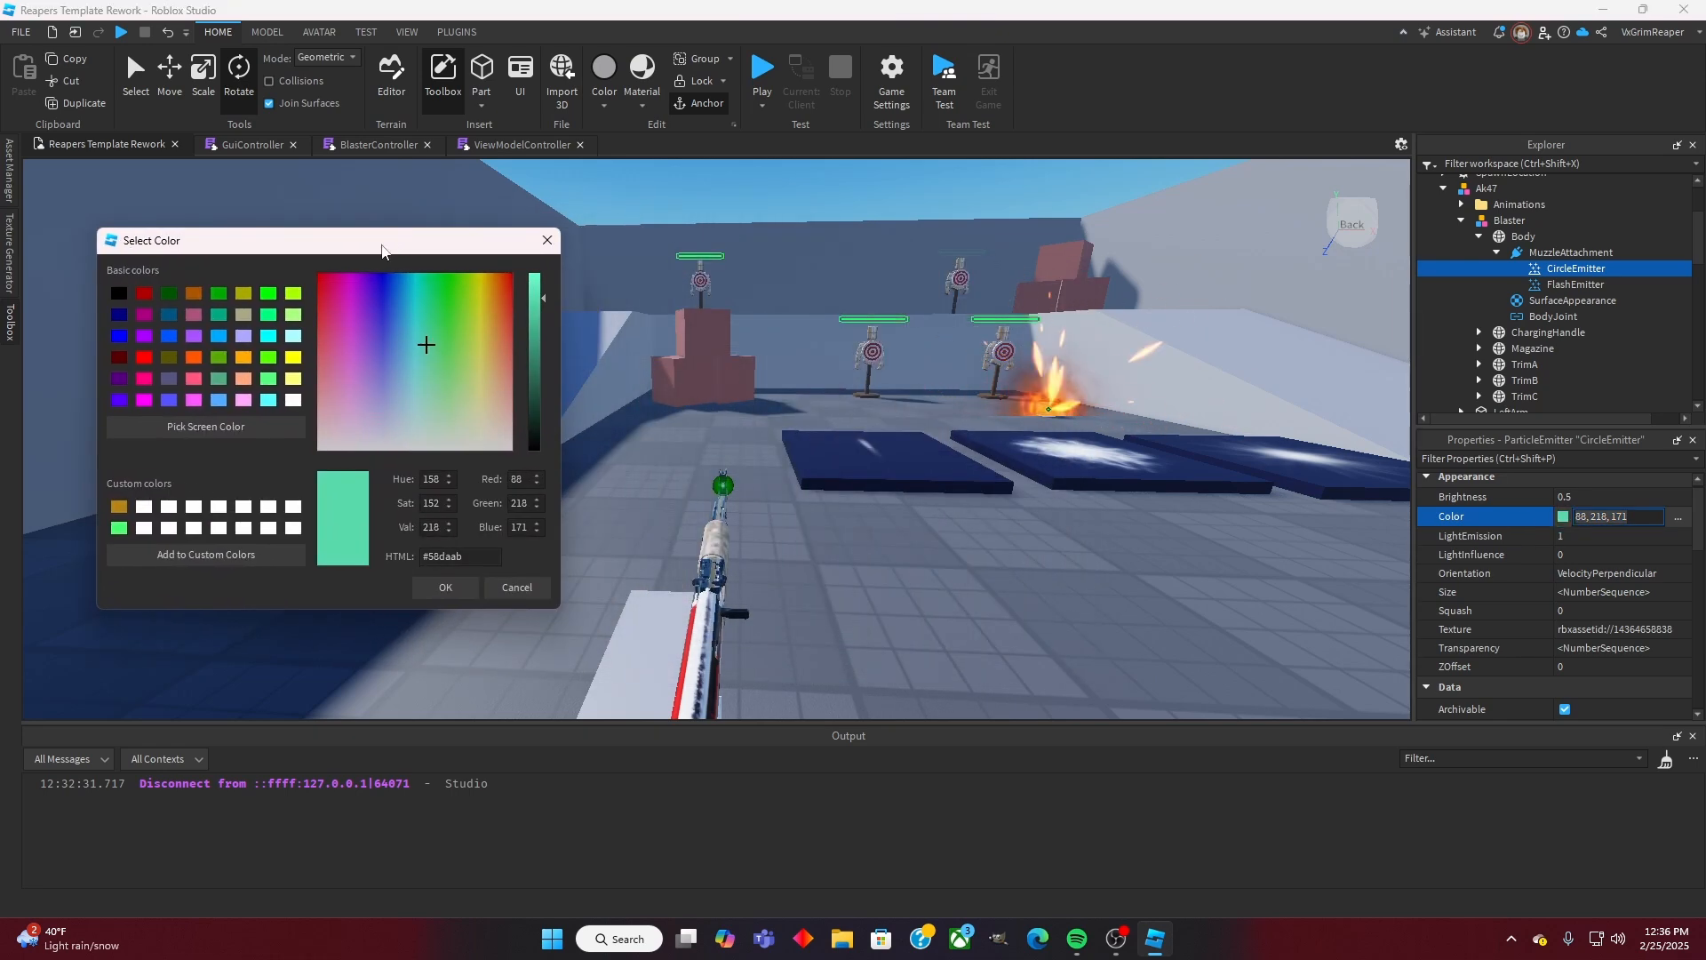
left_click_drag(432, 358, 480, 391)
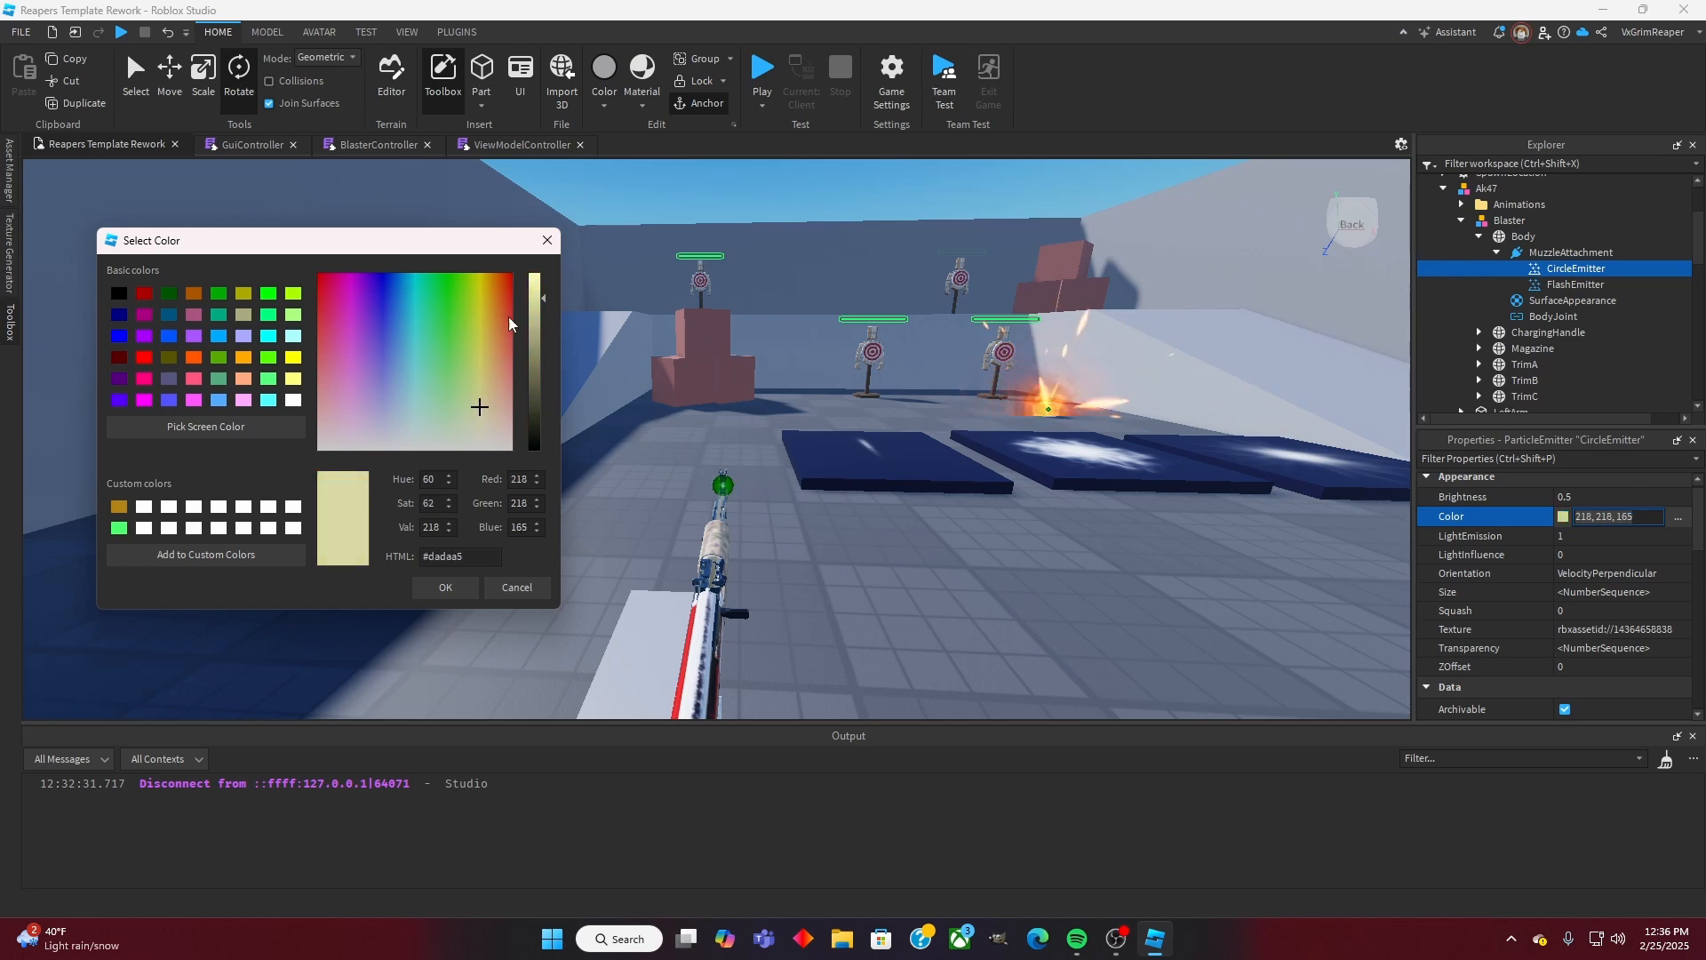
left_click_drag(539, 300, 538, 334)
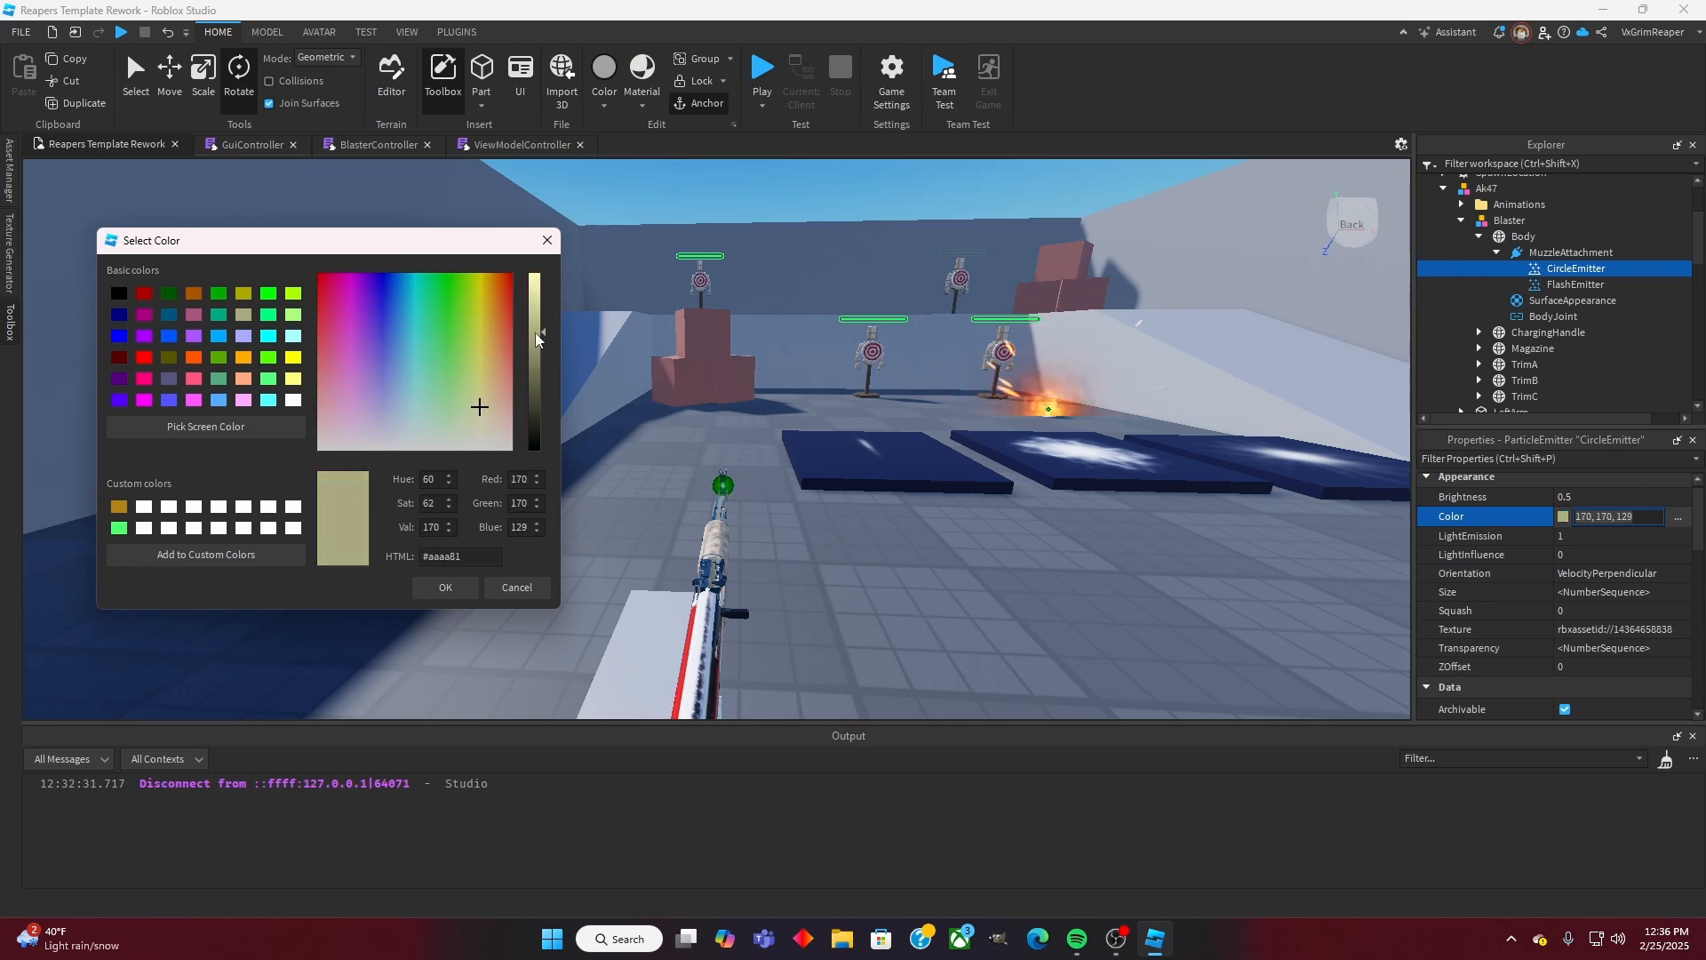
left_click(444, 586)
Step: Change the FlashEmitter's color to orange, RGB 218, 152, 20
left_click(1569, 286)
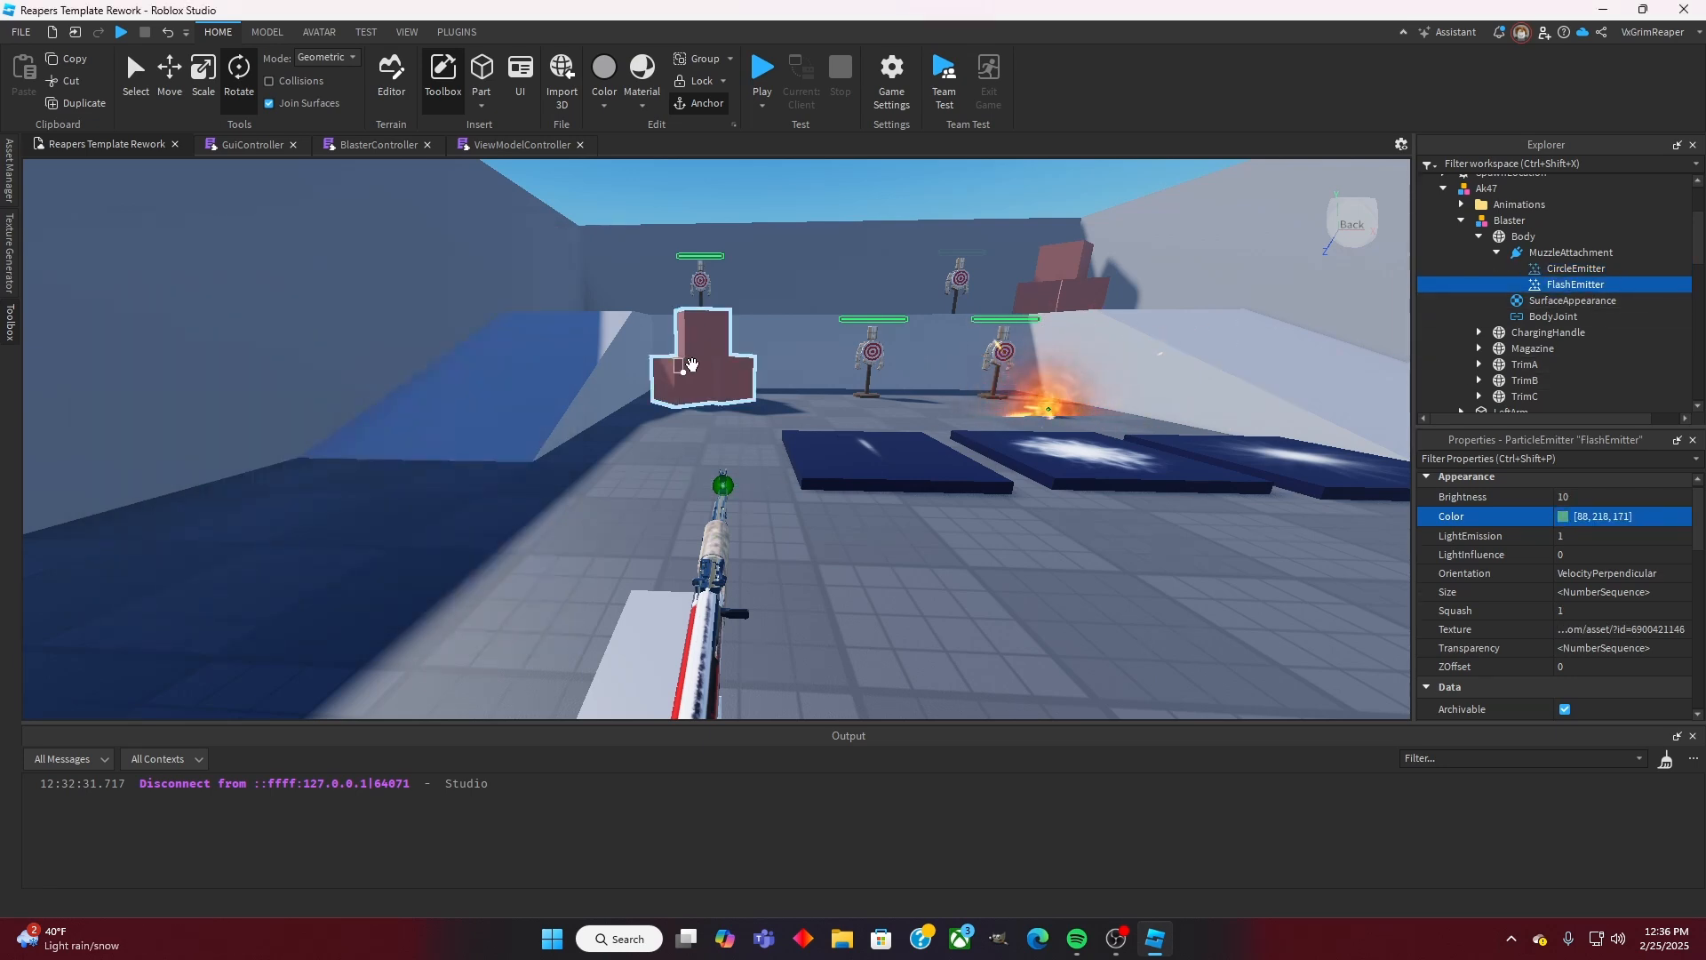
left_click(1564, 520)
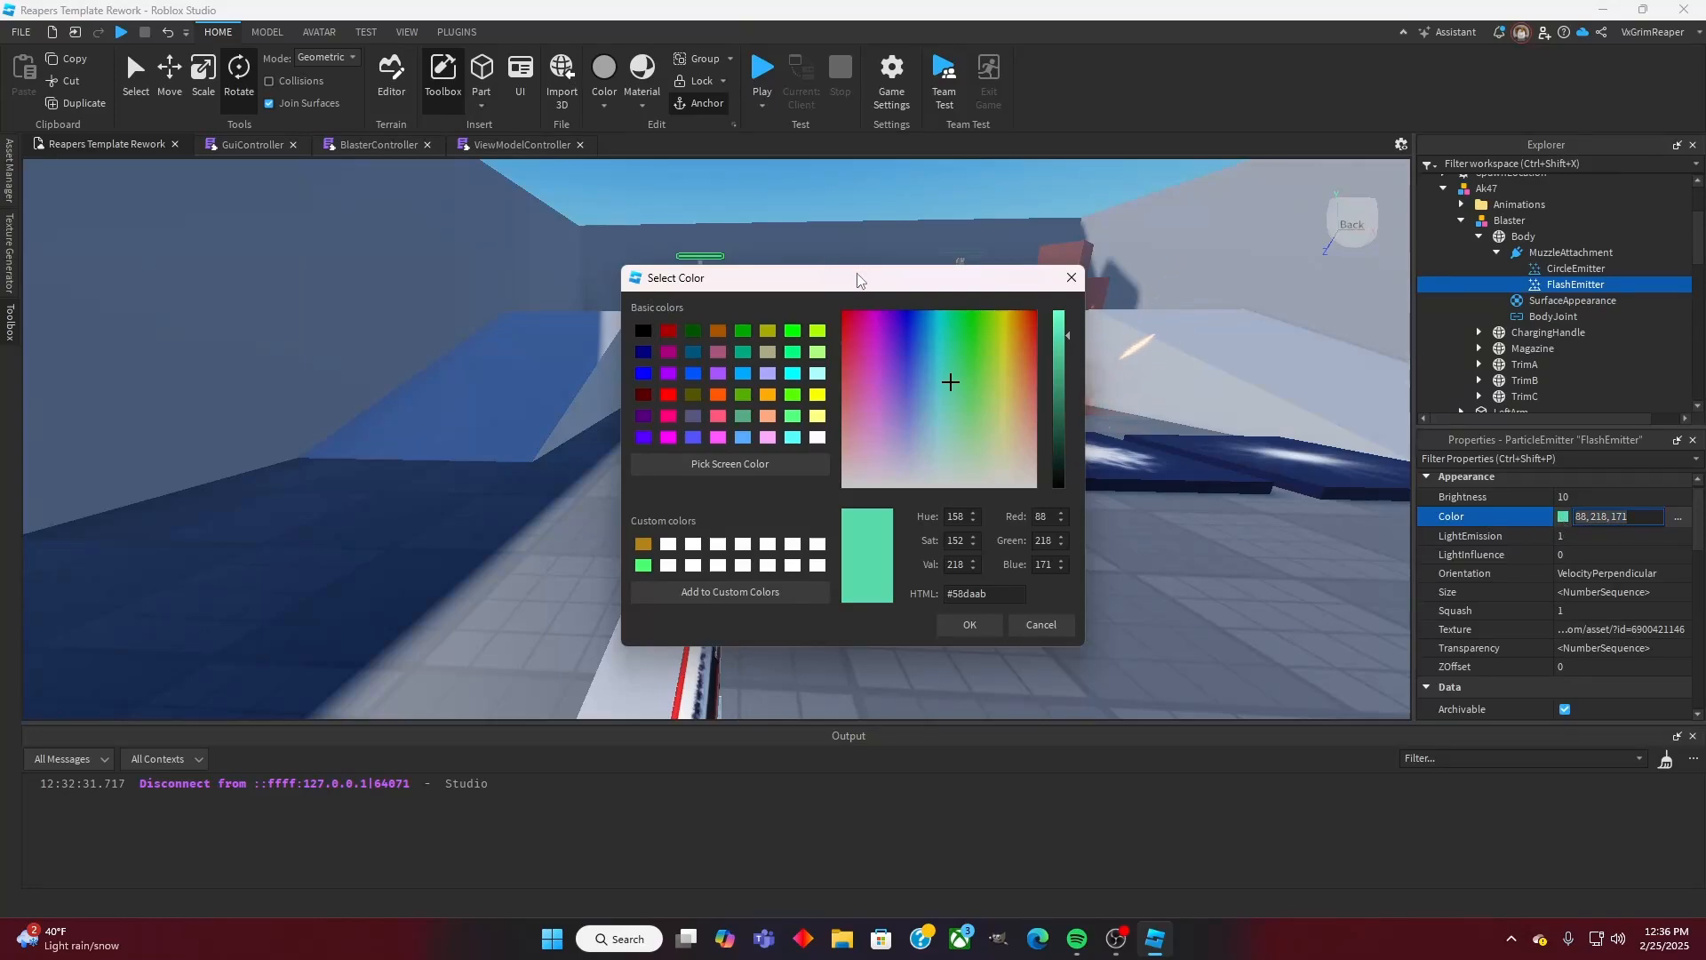
left_click_drag(858, 280, 315, 228)
left_click_drag(400, 332, 465, 281)
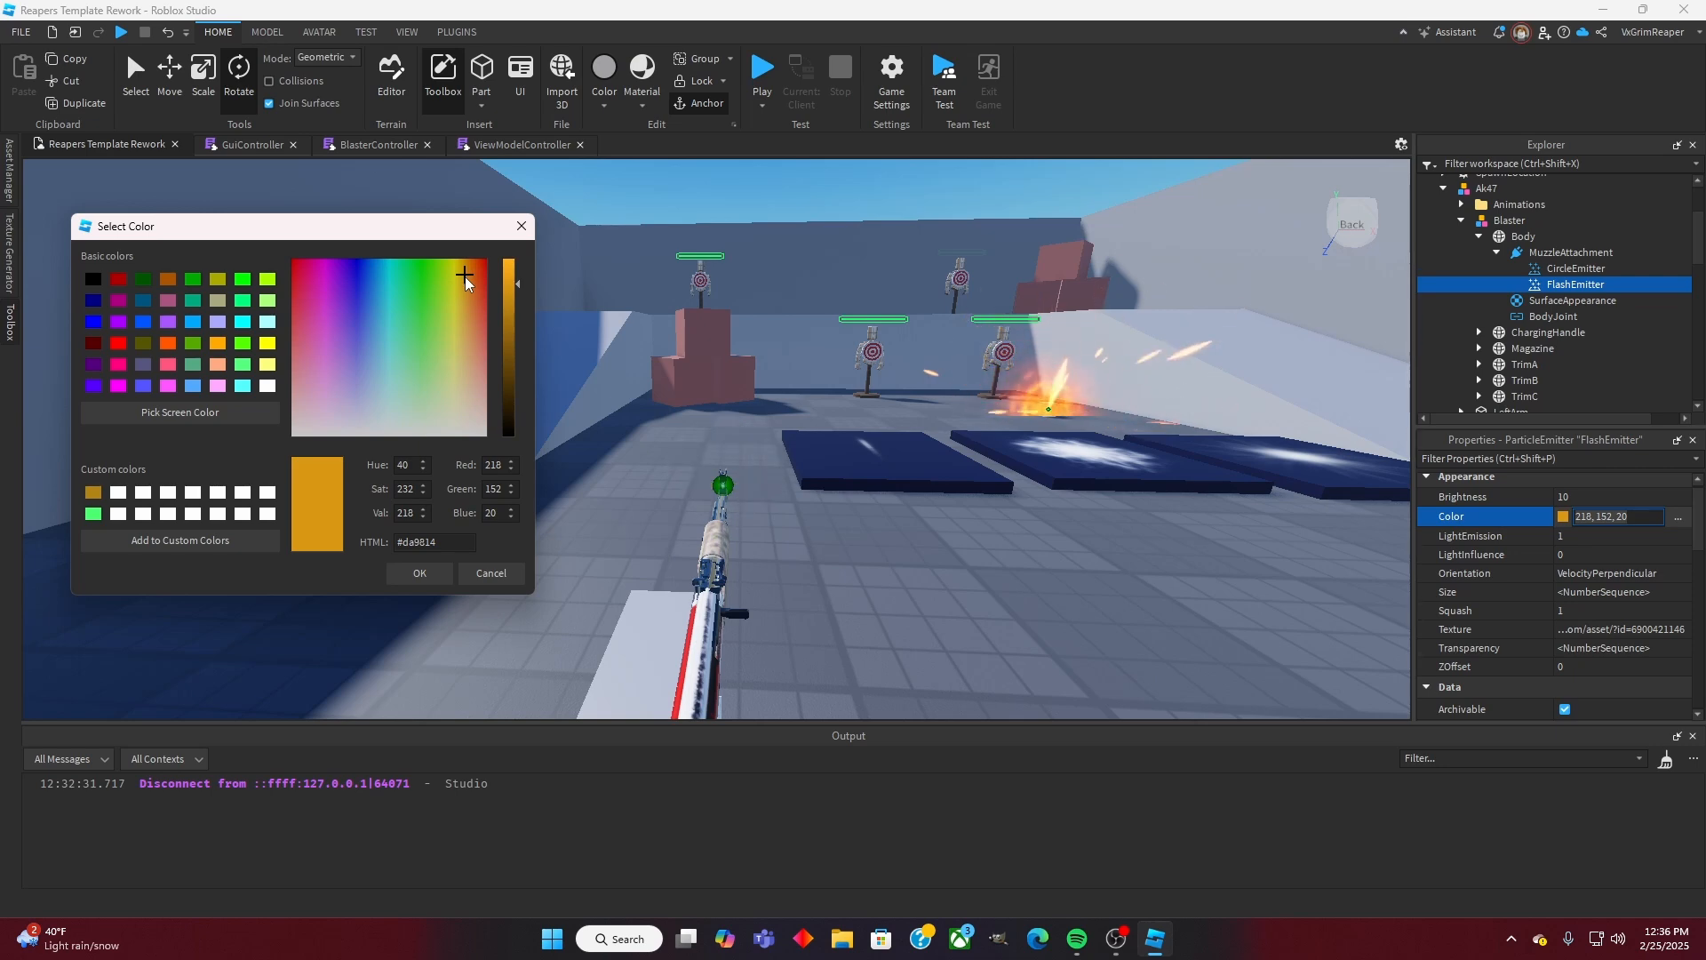
left_click(414, 575)
right_click_drag(801, 497, 802, 499)
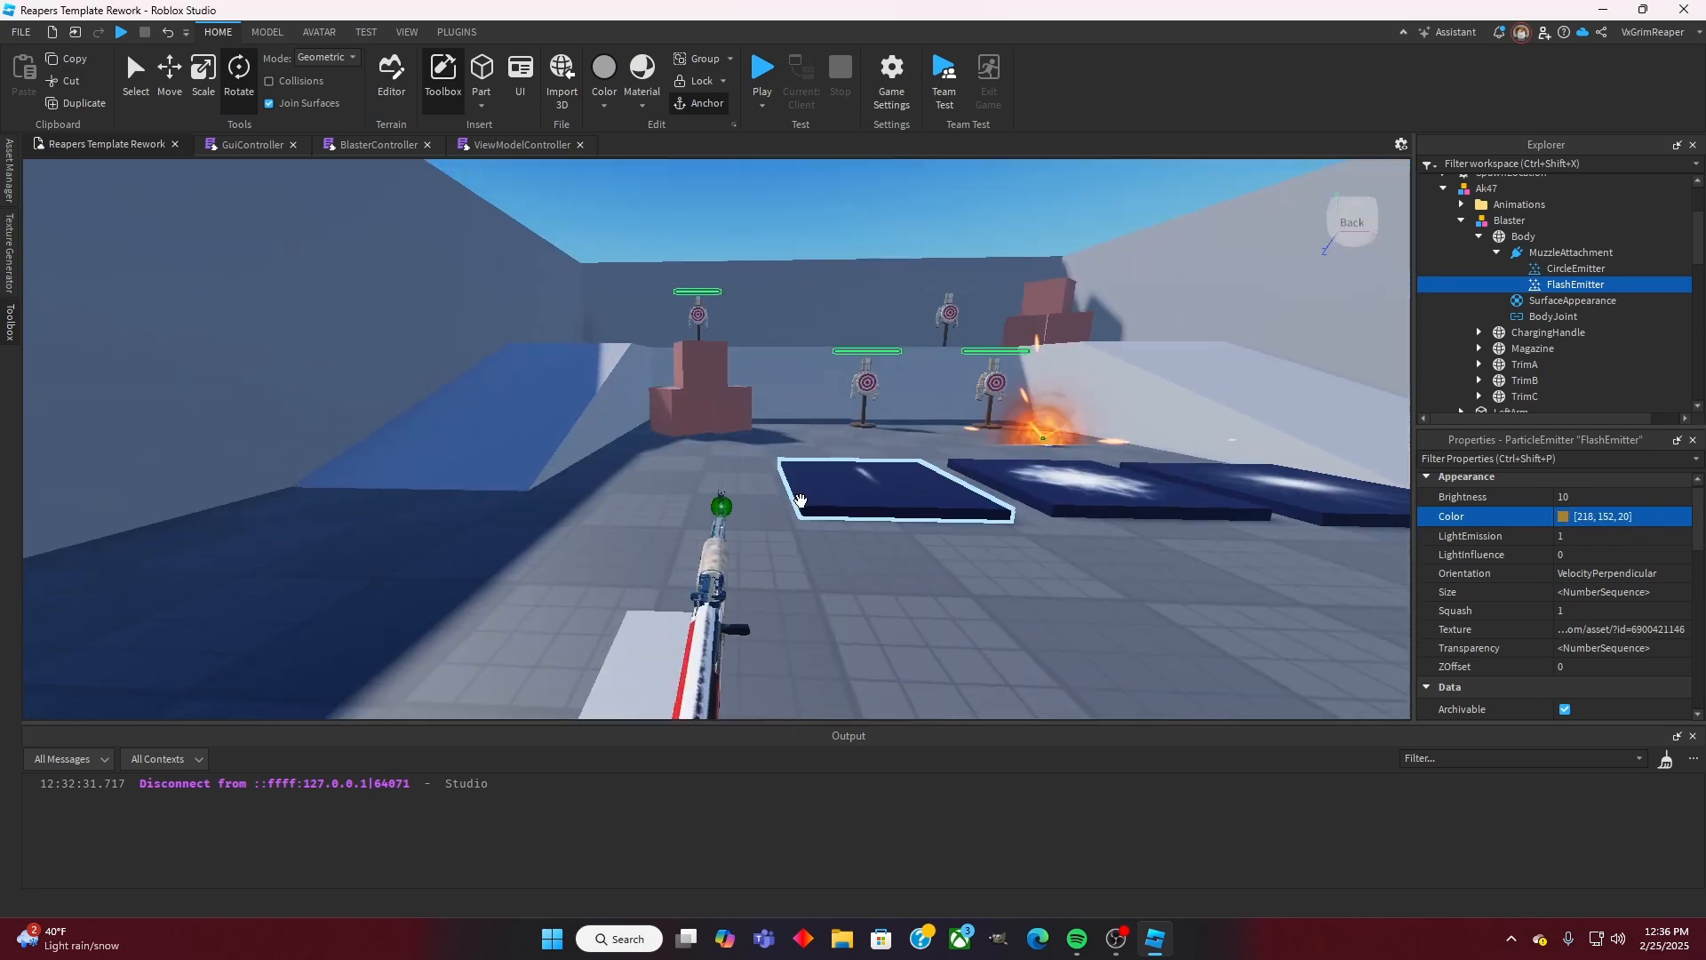
Step: Collapse the Ak47 model's hierarchy and move the model from Workspace back into the ViewModels folder in ReplicatedStorage
right_click_drag(1010, 563, 1009, 563)
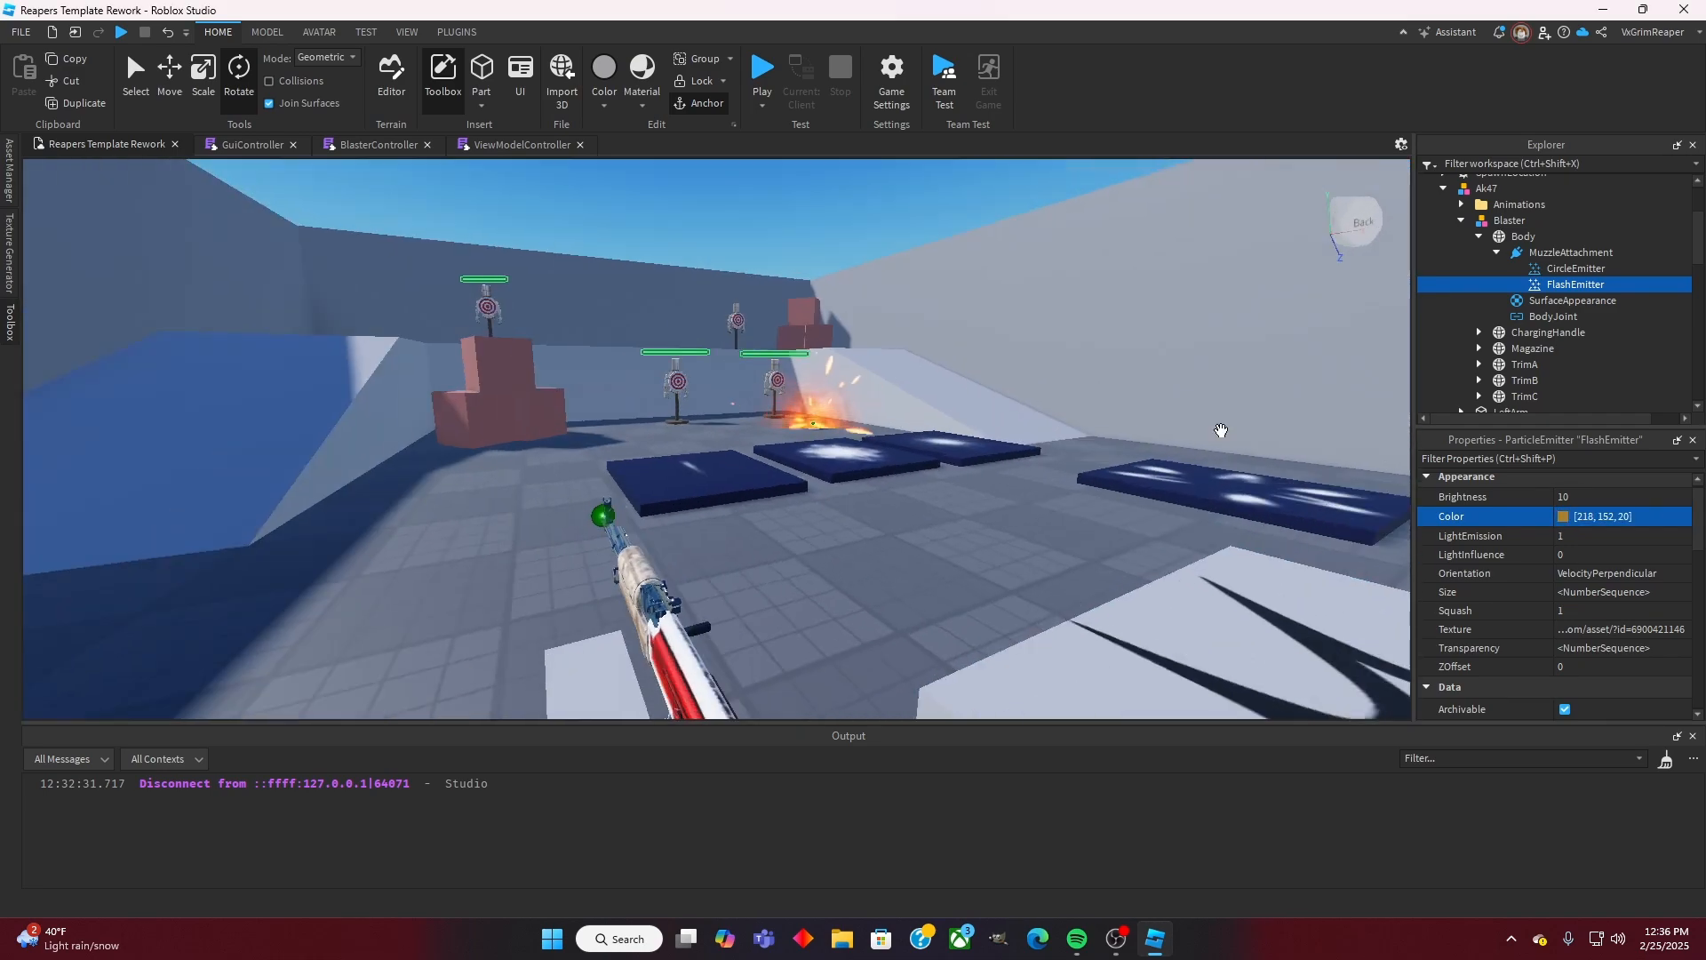
left_click(1496, 253)
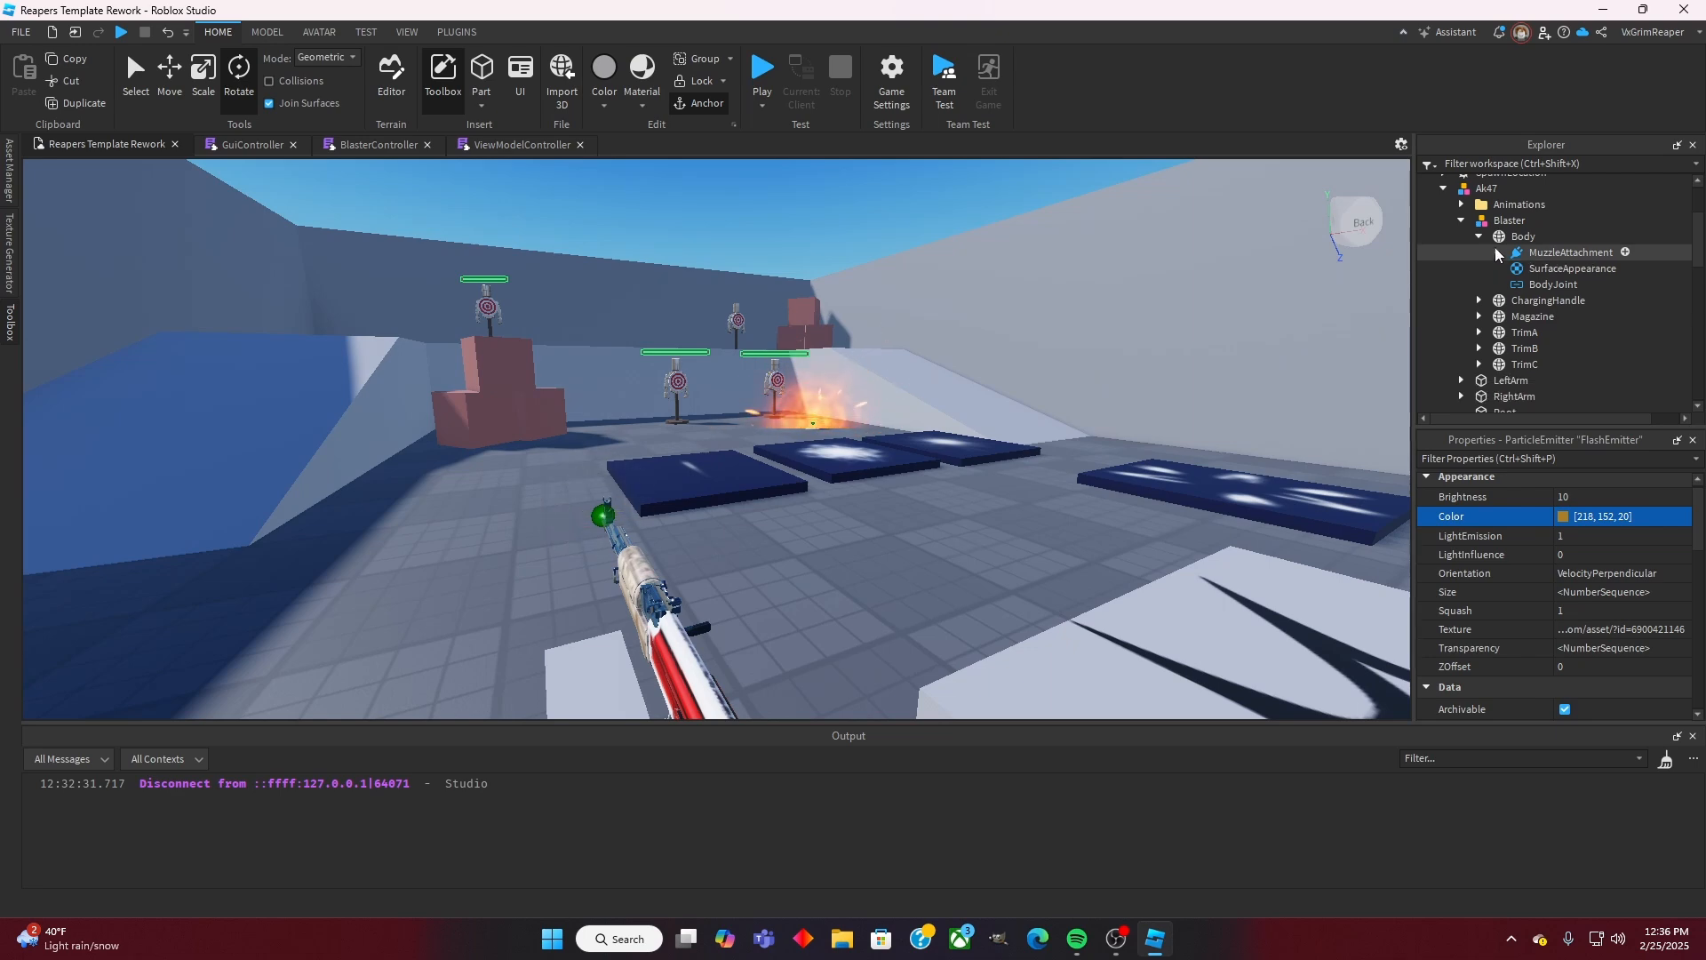
left_click(1478, 236)
left_click(1461, 220)
left_click(1443, 188)
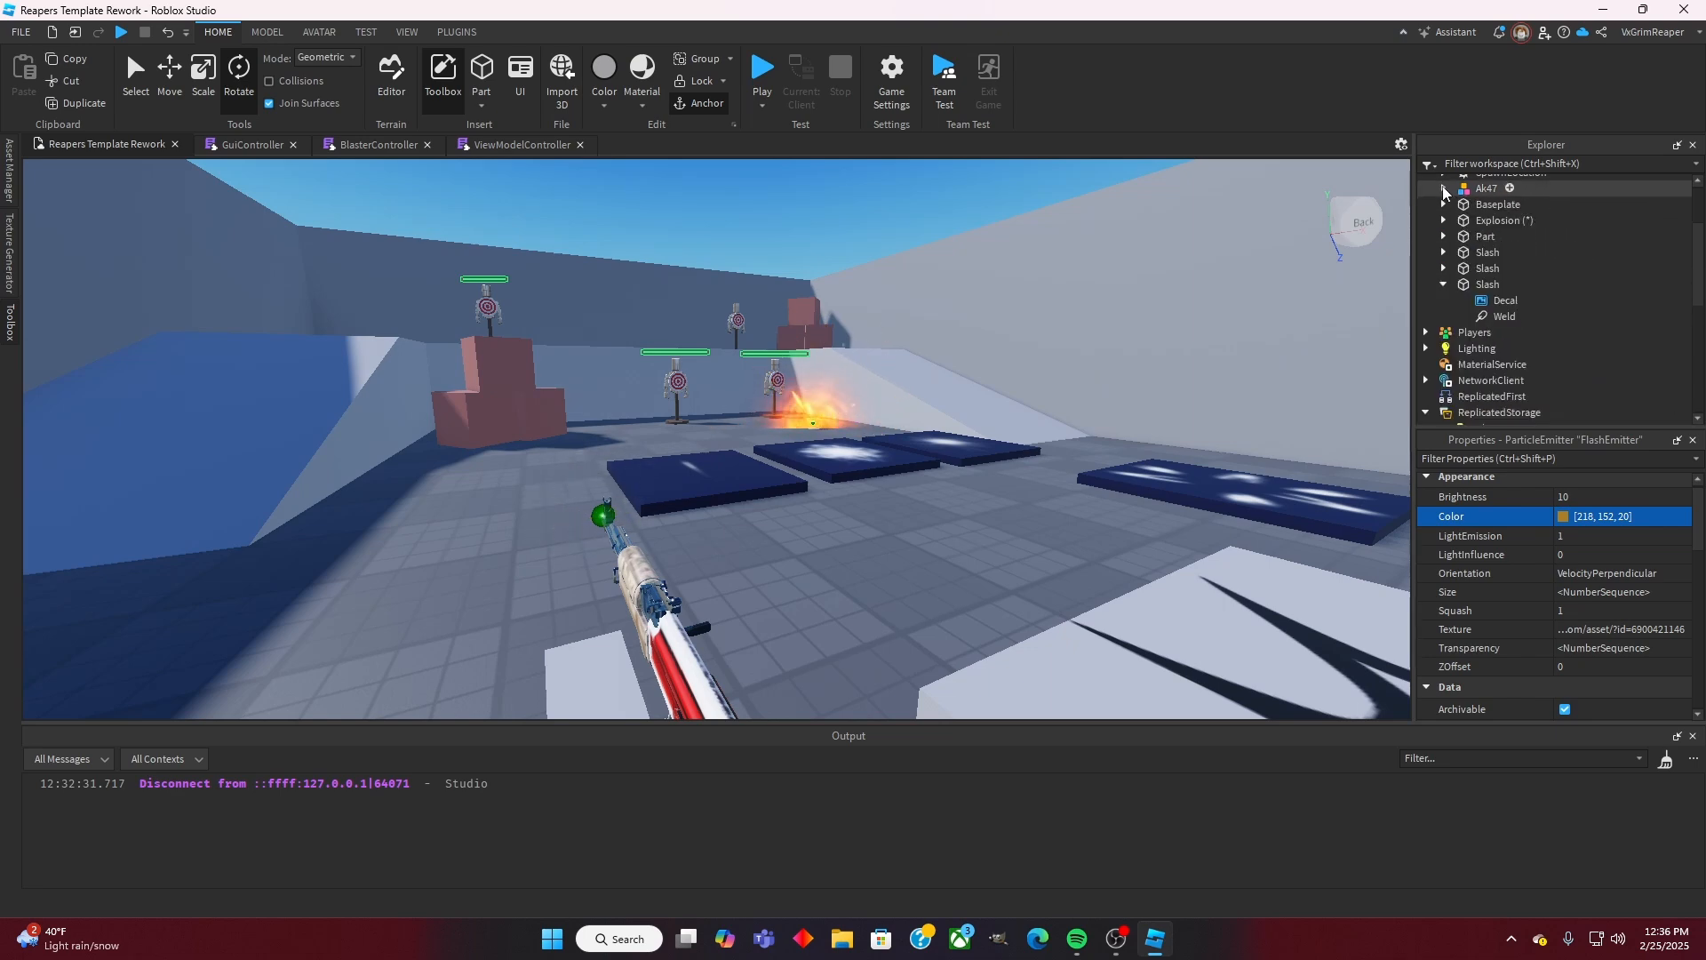
left_click_drag(1477, 189, 1493, 347)
Step: Start a playtest, equip the weapon in slot 3 and fire it both from the hip and while aiming
left_click(761, 71)
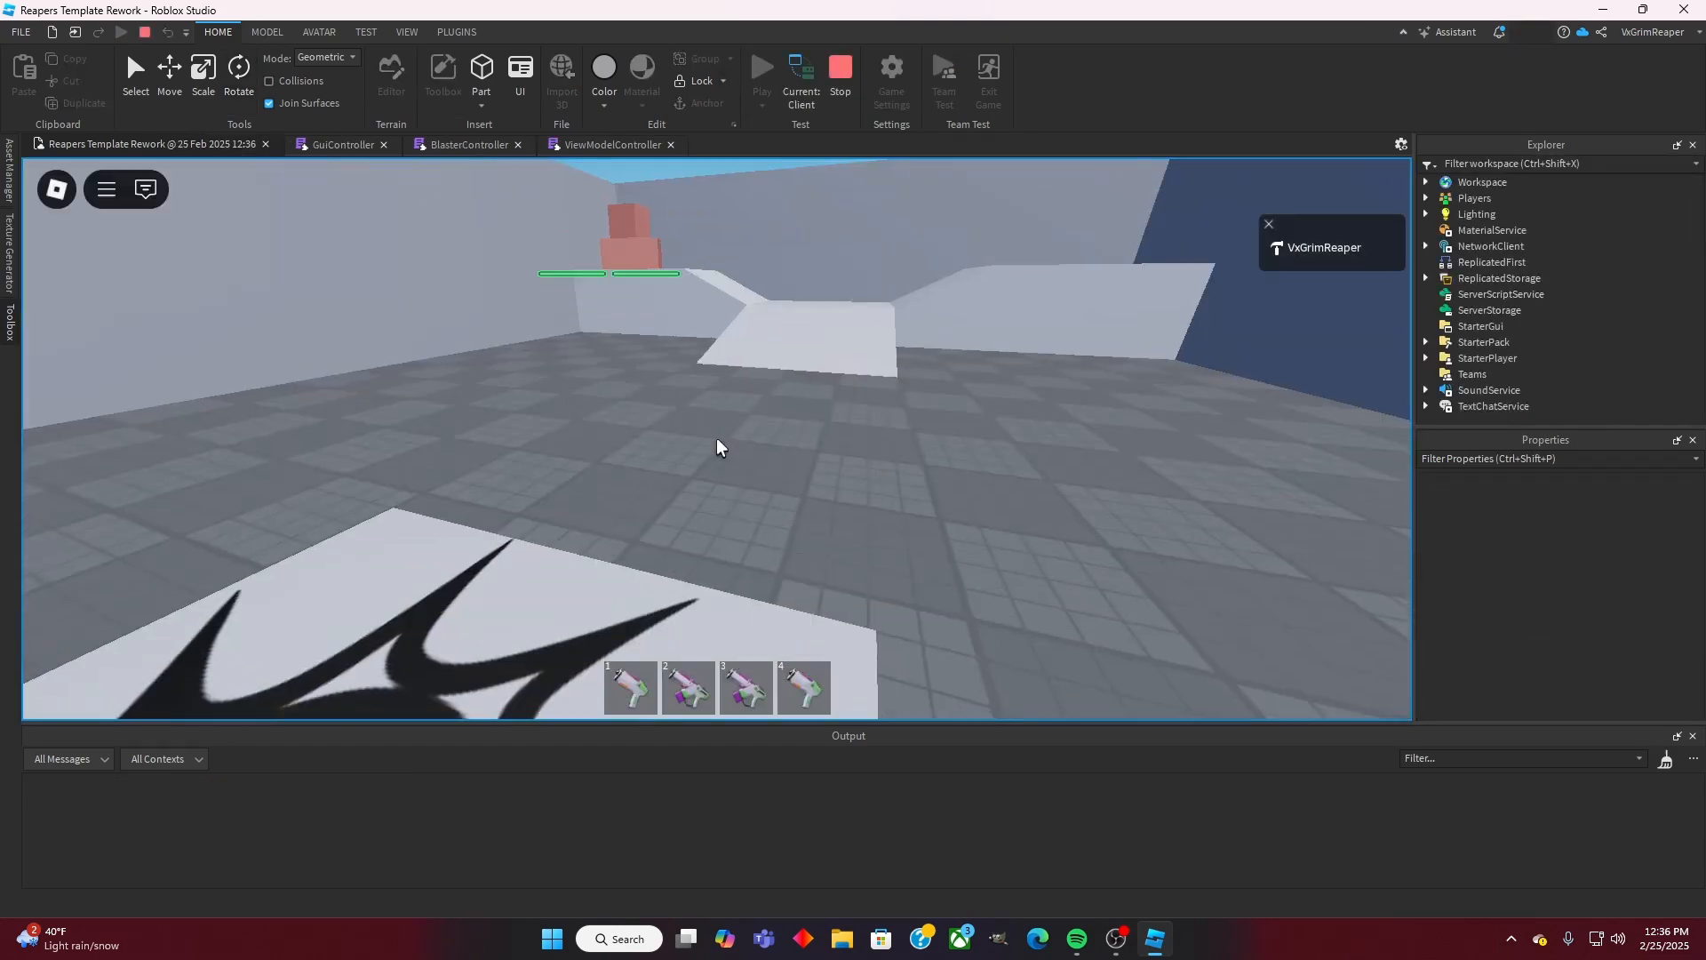
key("3")
key("s")
left_click(716, 439)
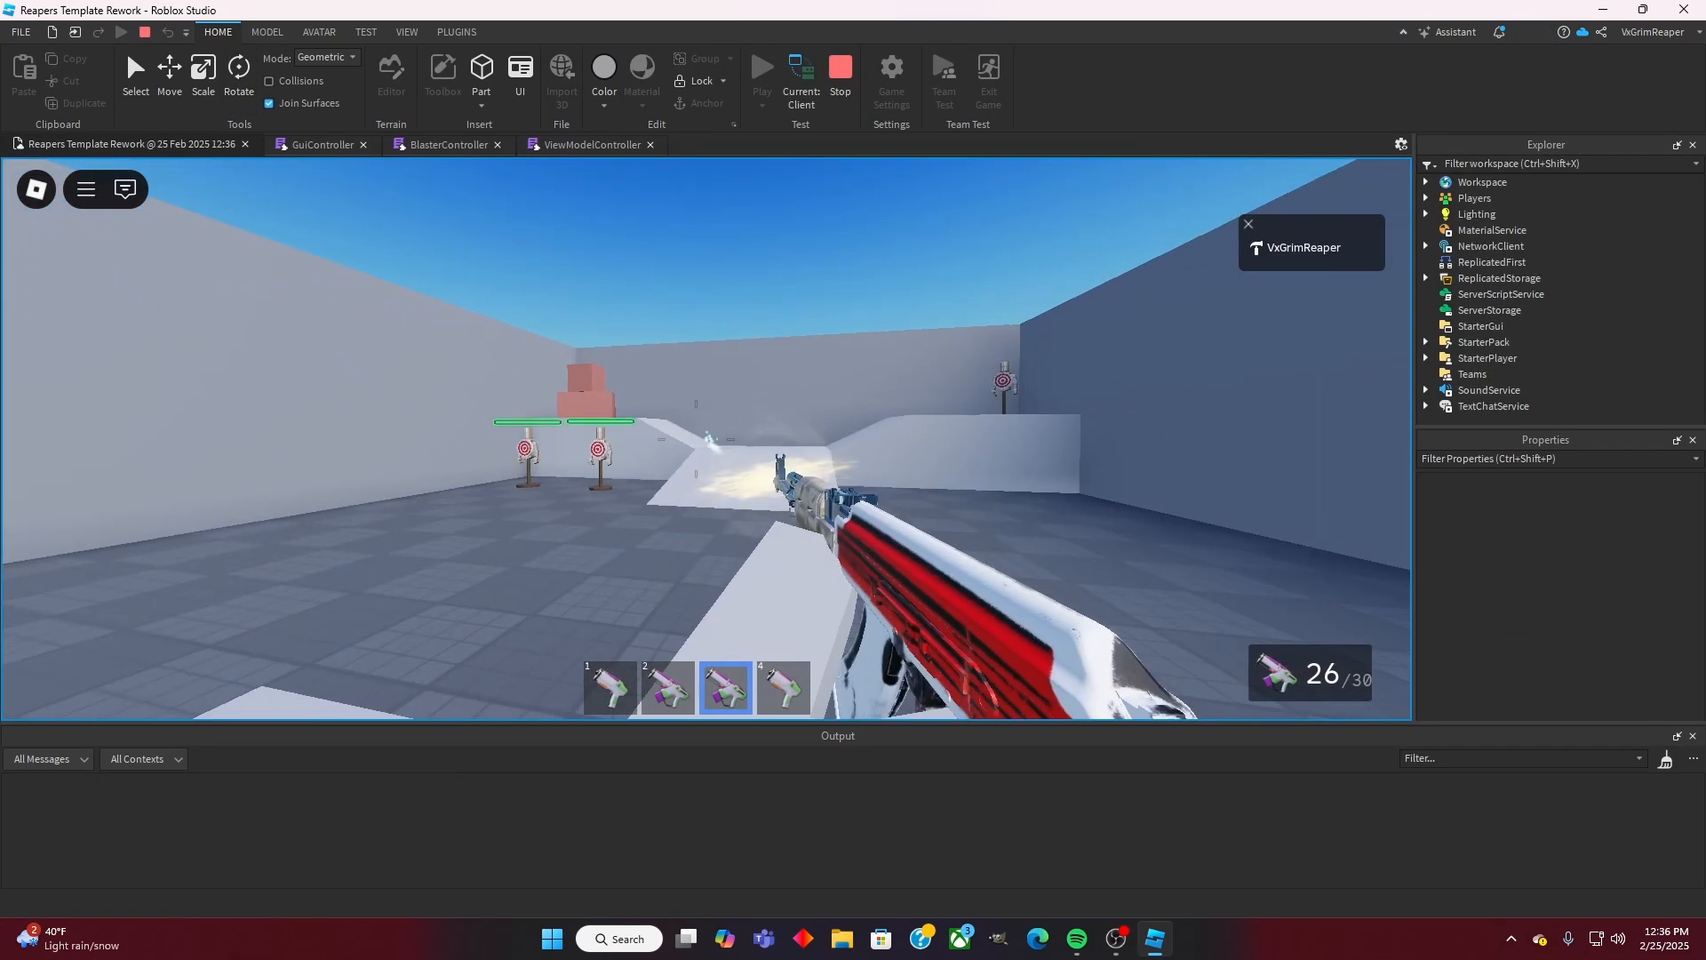
left_click(706, 439)
key("w")
left_click(706, 439)
right_click(706, 439)
left_click(706, 439)
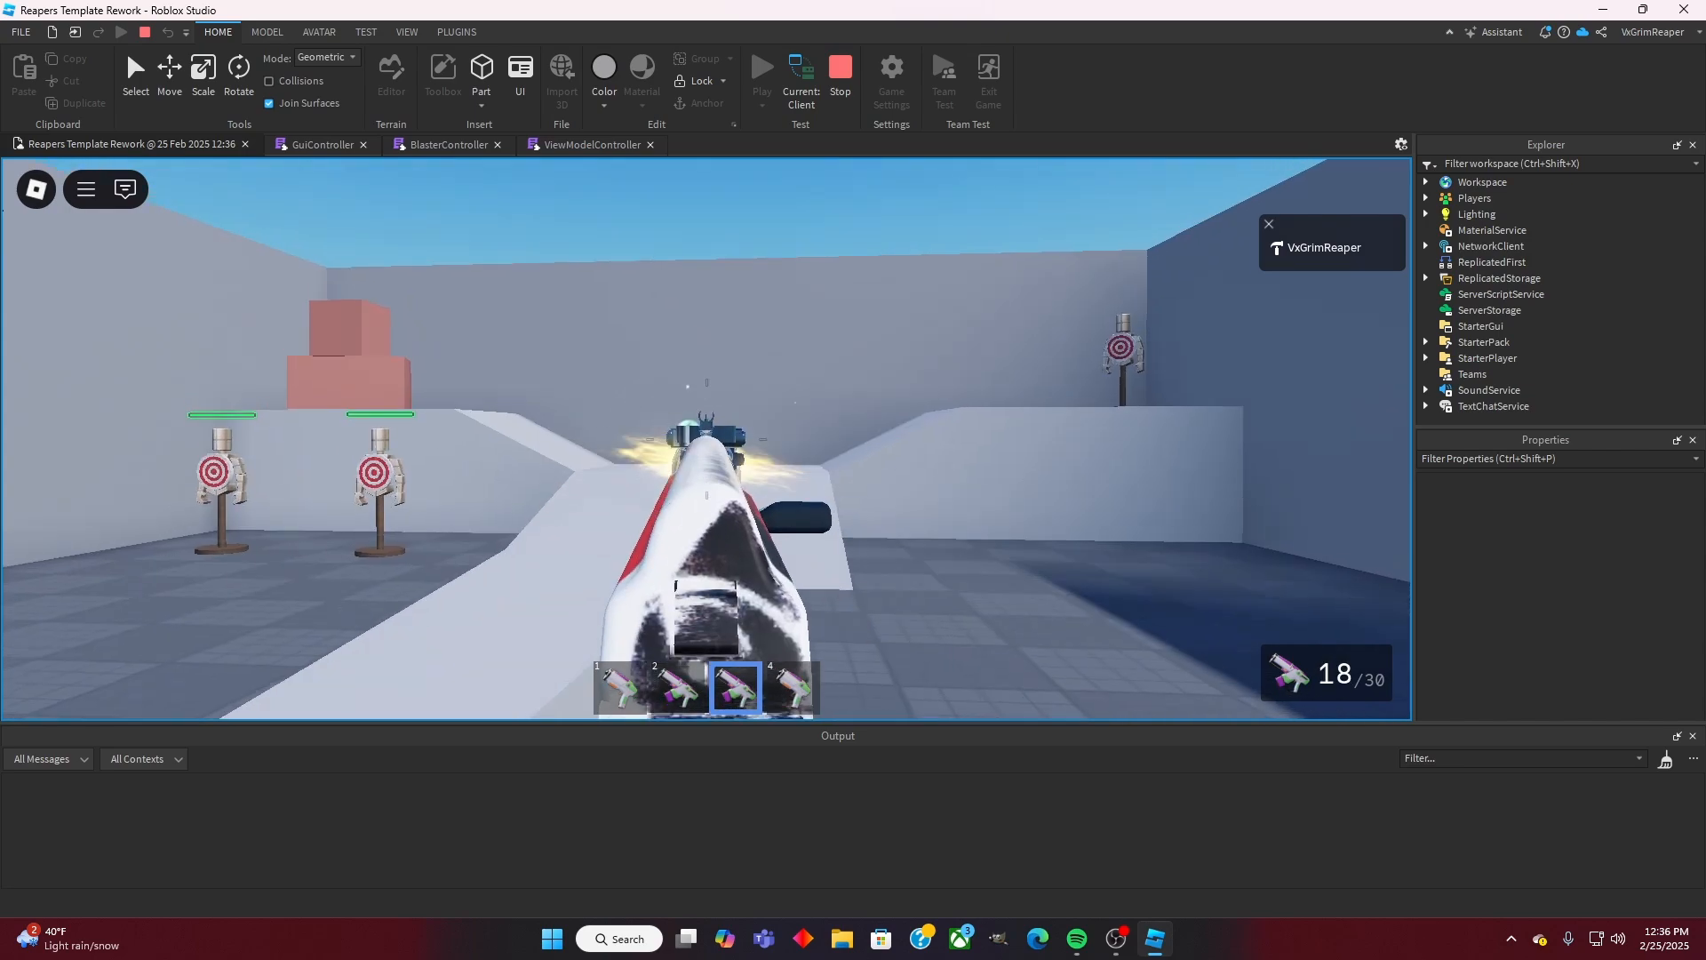
Step: Fire and reload the Ak47, aim it once more, and stop the playtest
left_click(706, 439)
key("w")
key("r")
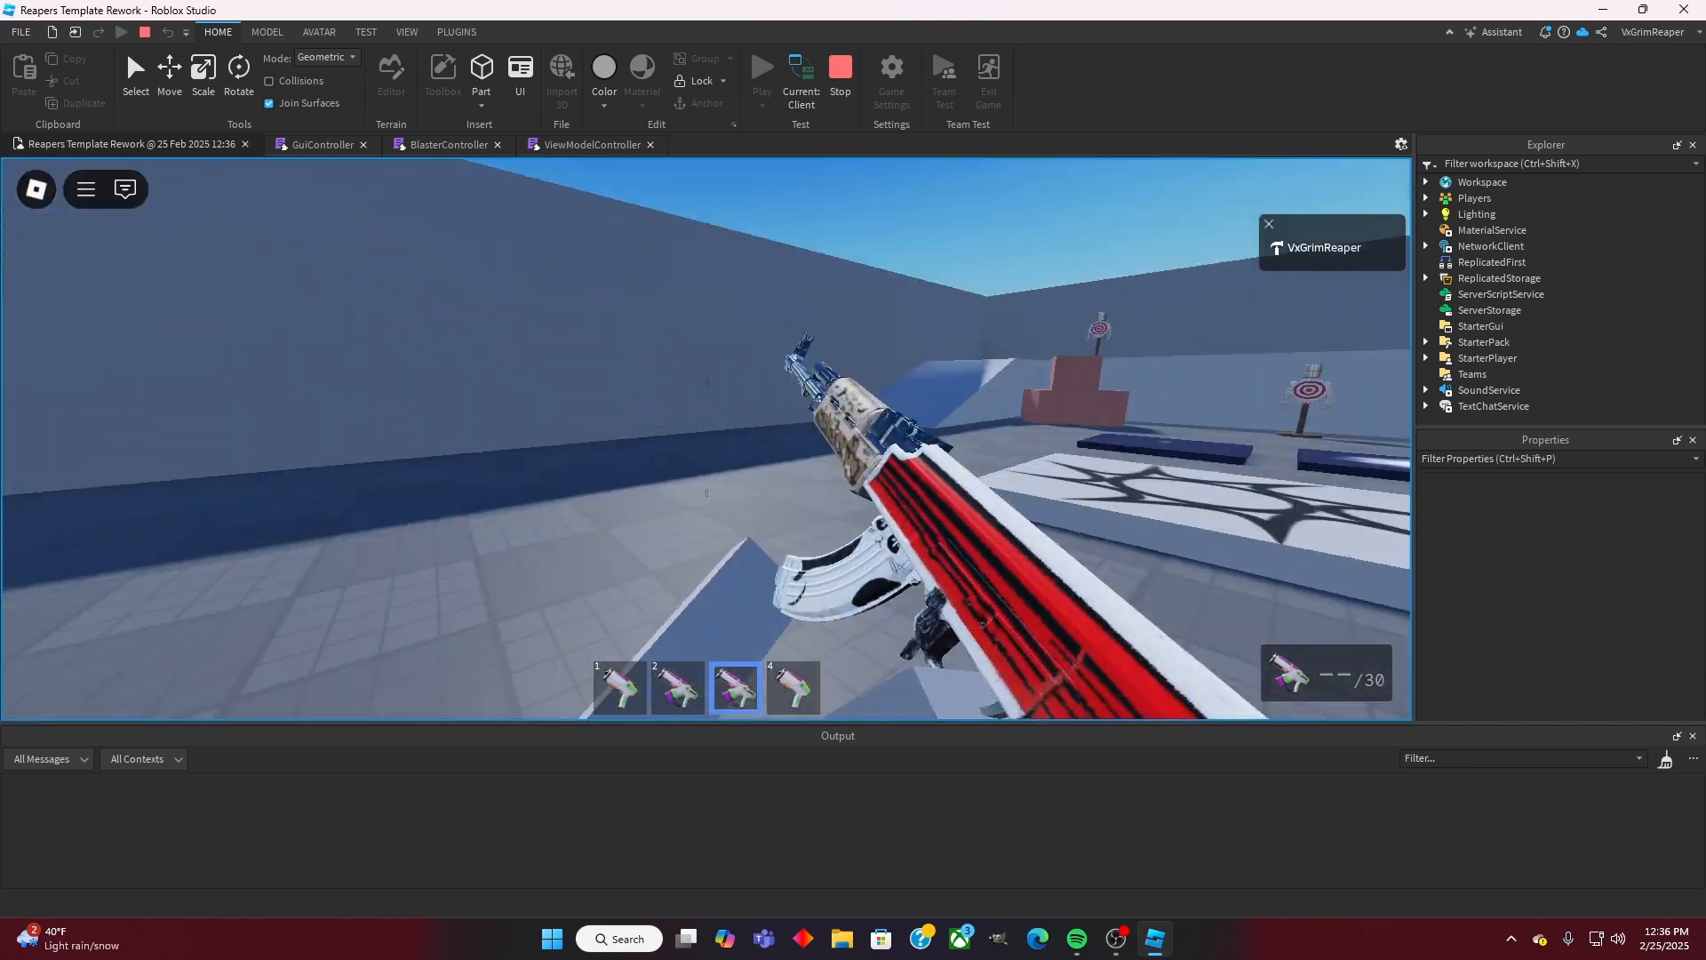
right_click(706, 439)
key("a")
key("Escape")
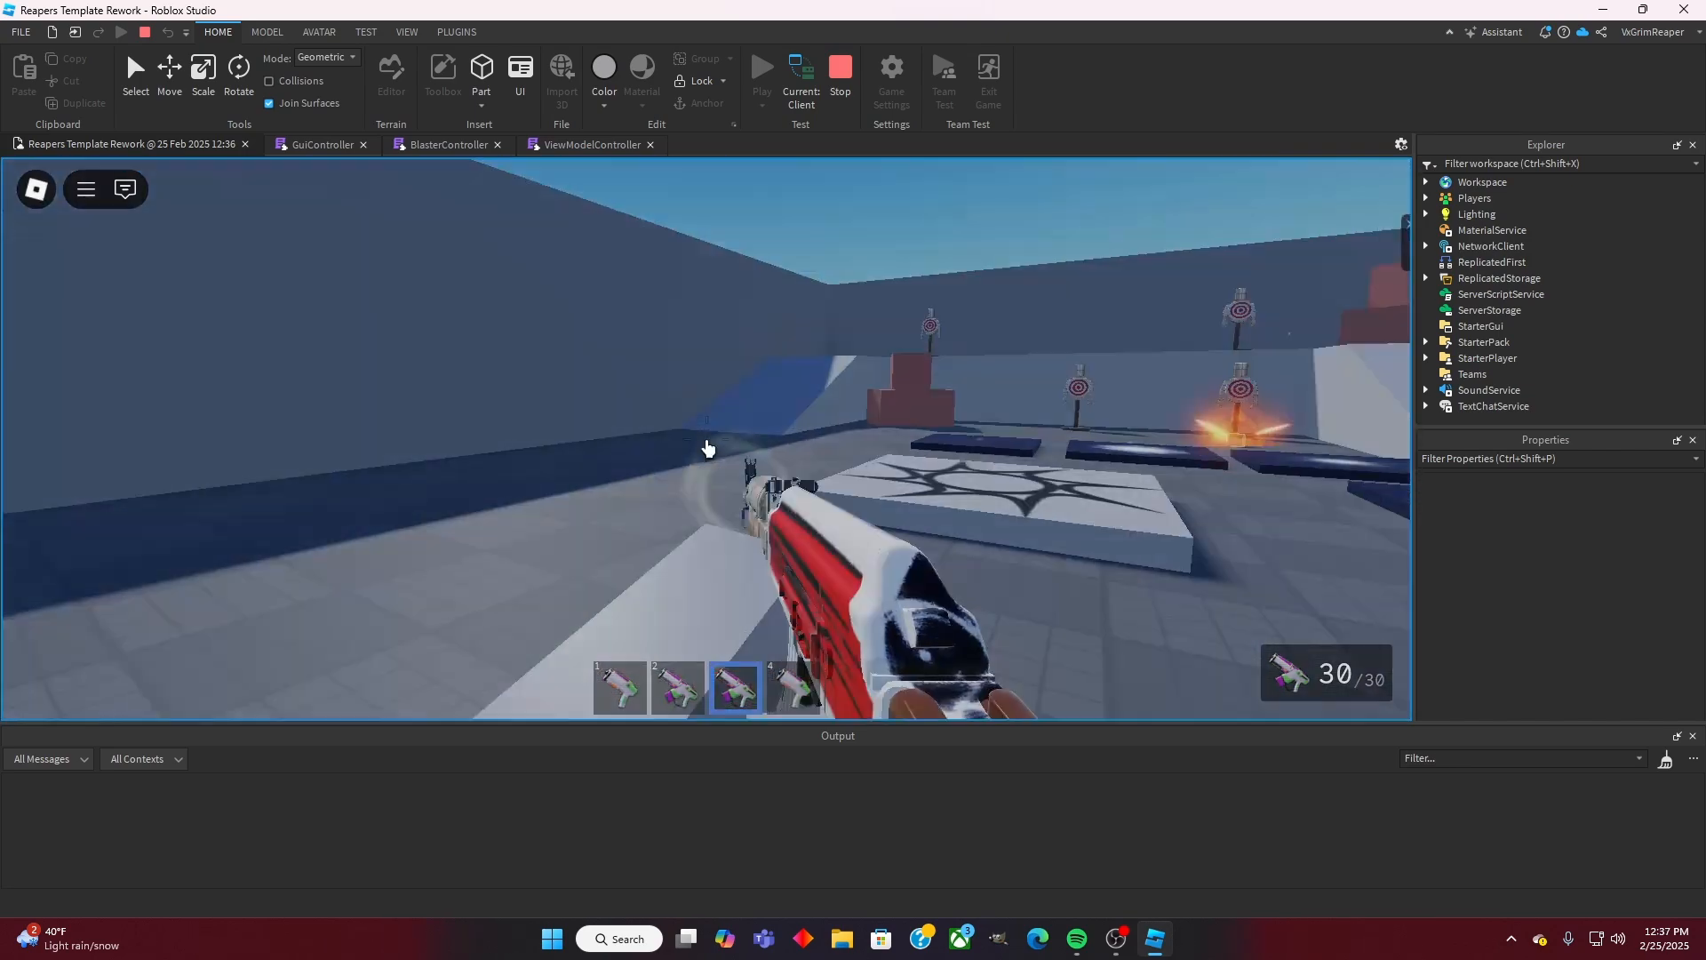
left_click(853, 87)
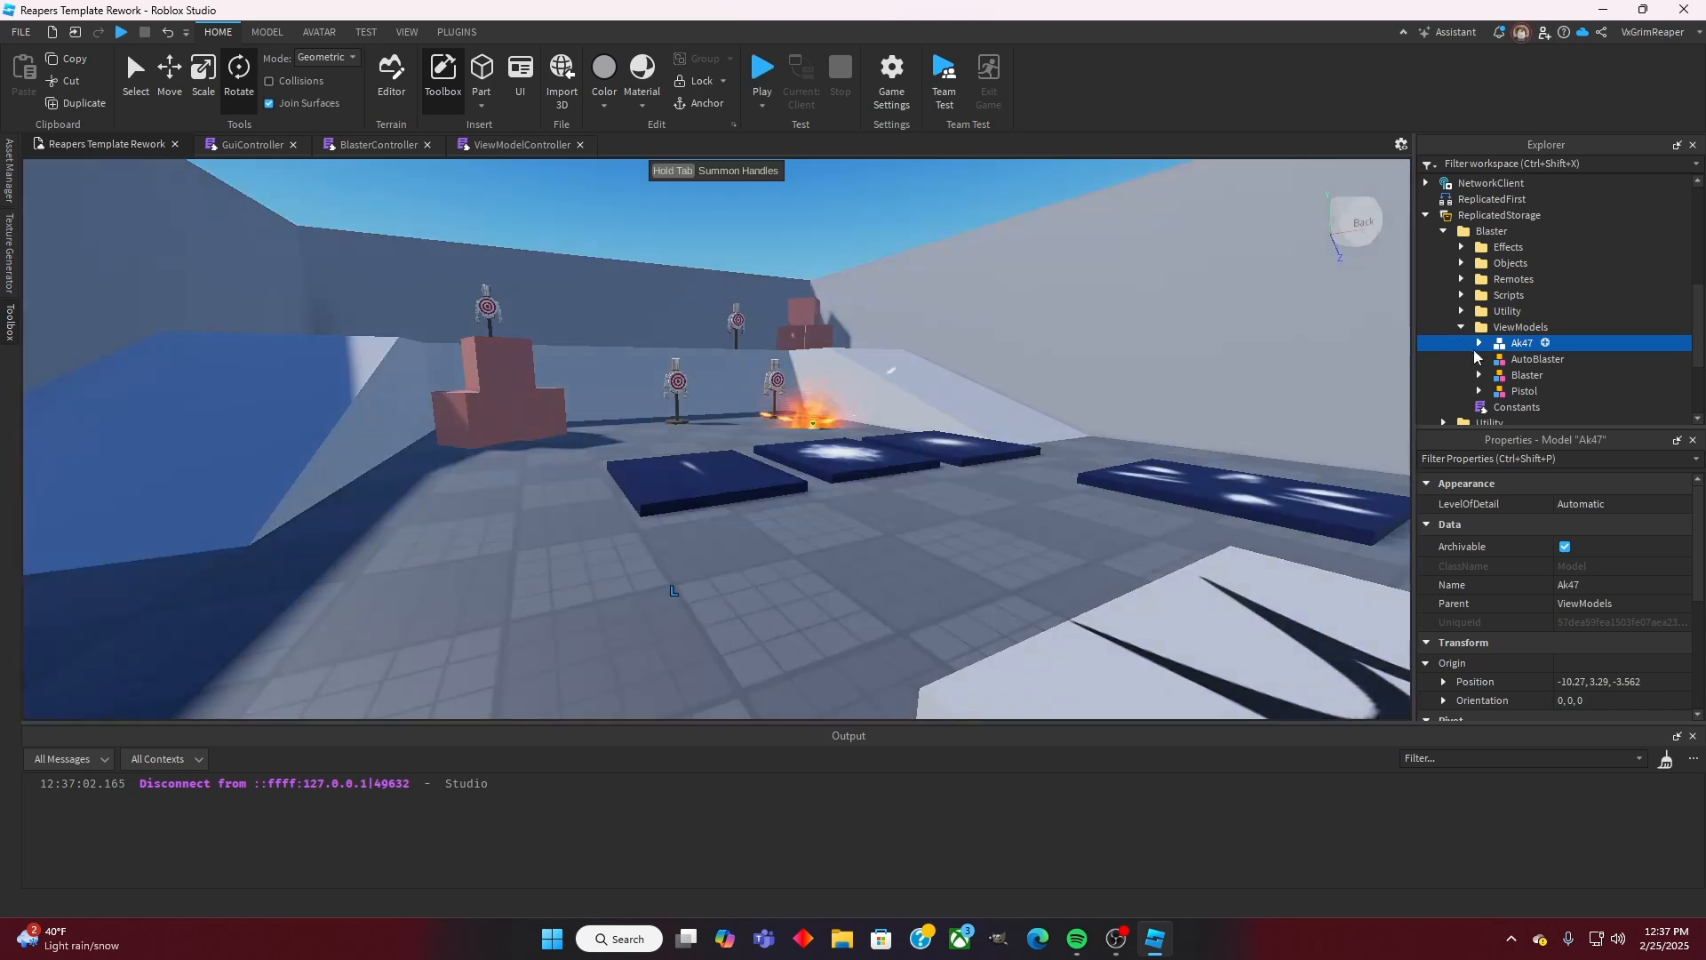
Step: Disable both the CircleEmitter and the FlashEmitter under the MuzzleAttachment of the Ak47 view model's Body
left_click(1479, 343)
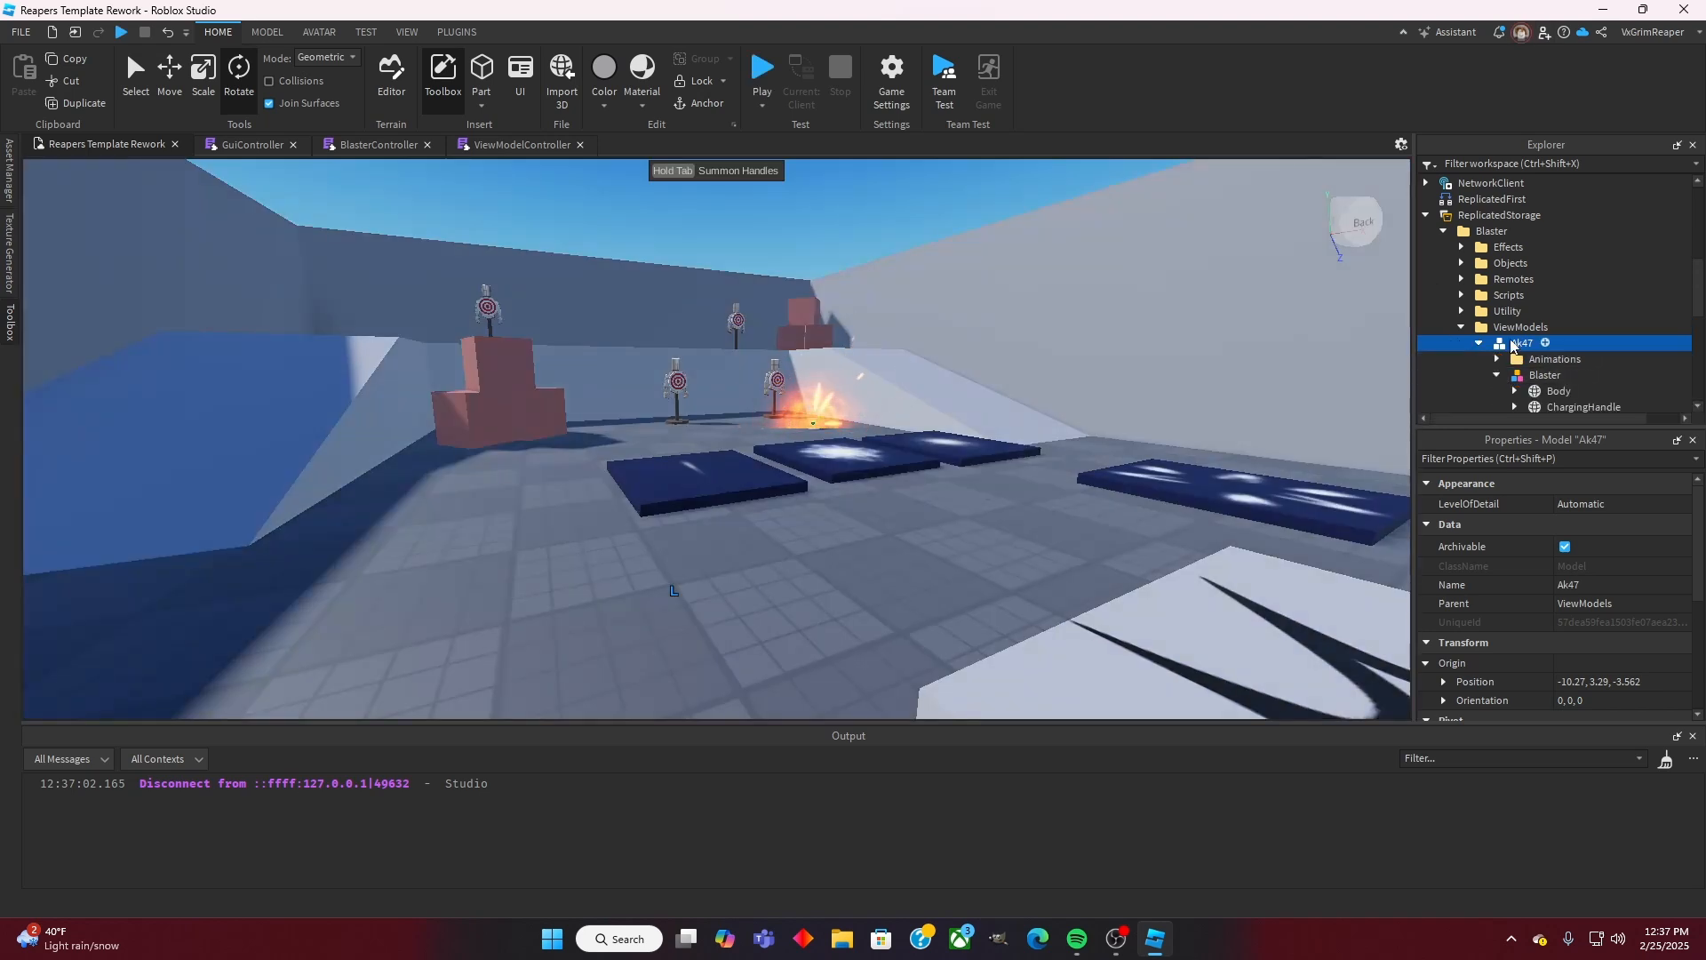
scroll(1513, 346, "down", 1)
left_click(1515, 346)
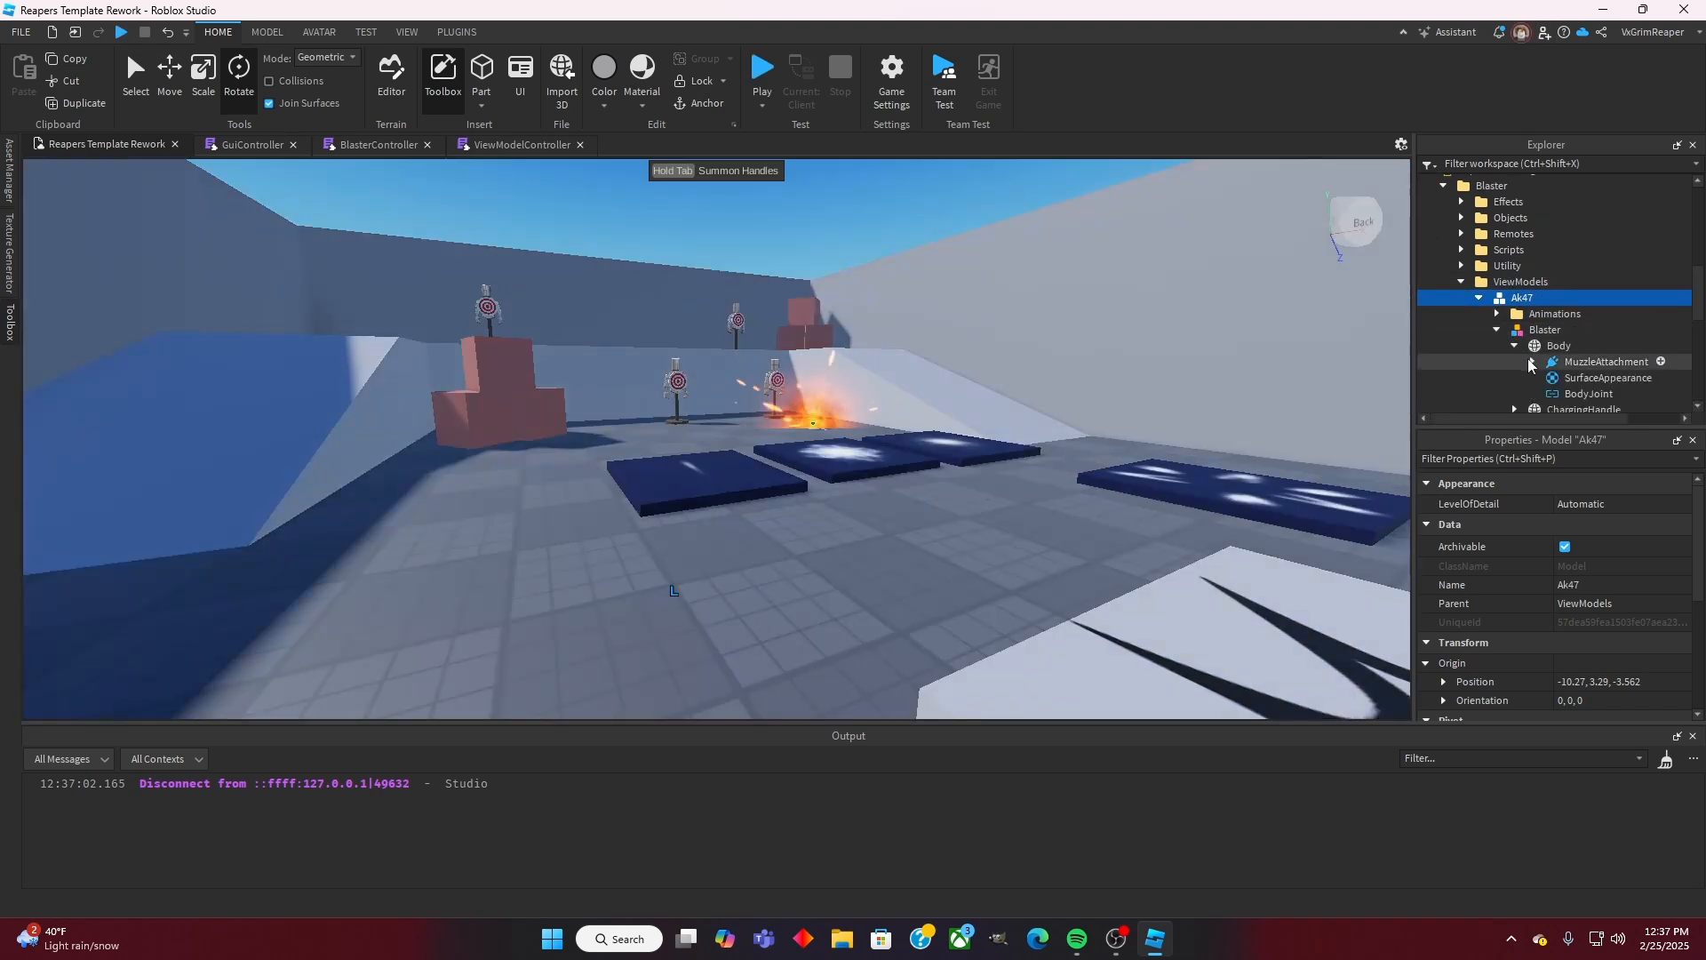
scroll(1530, 365, "down", 1)
left_click(1532, 317)
left_click(1595, 333)
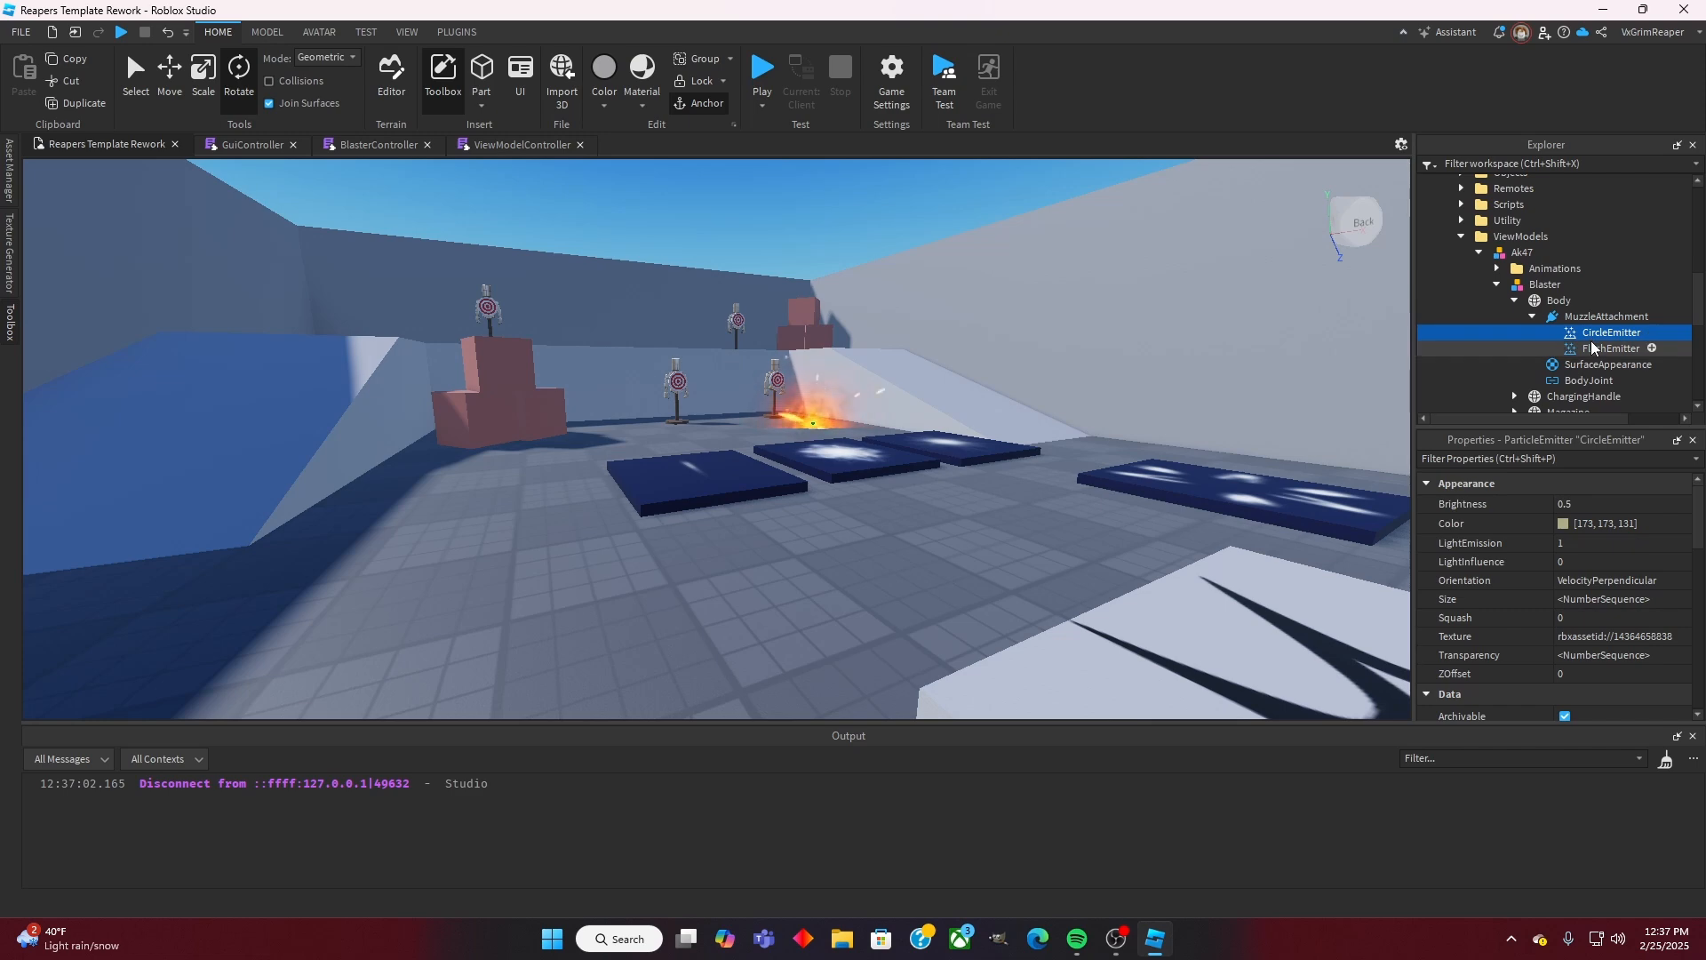
left_click(1592, 348, "shift")
scroll(1559, 524, "down", 5)
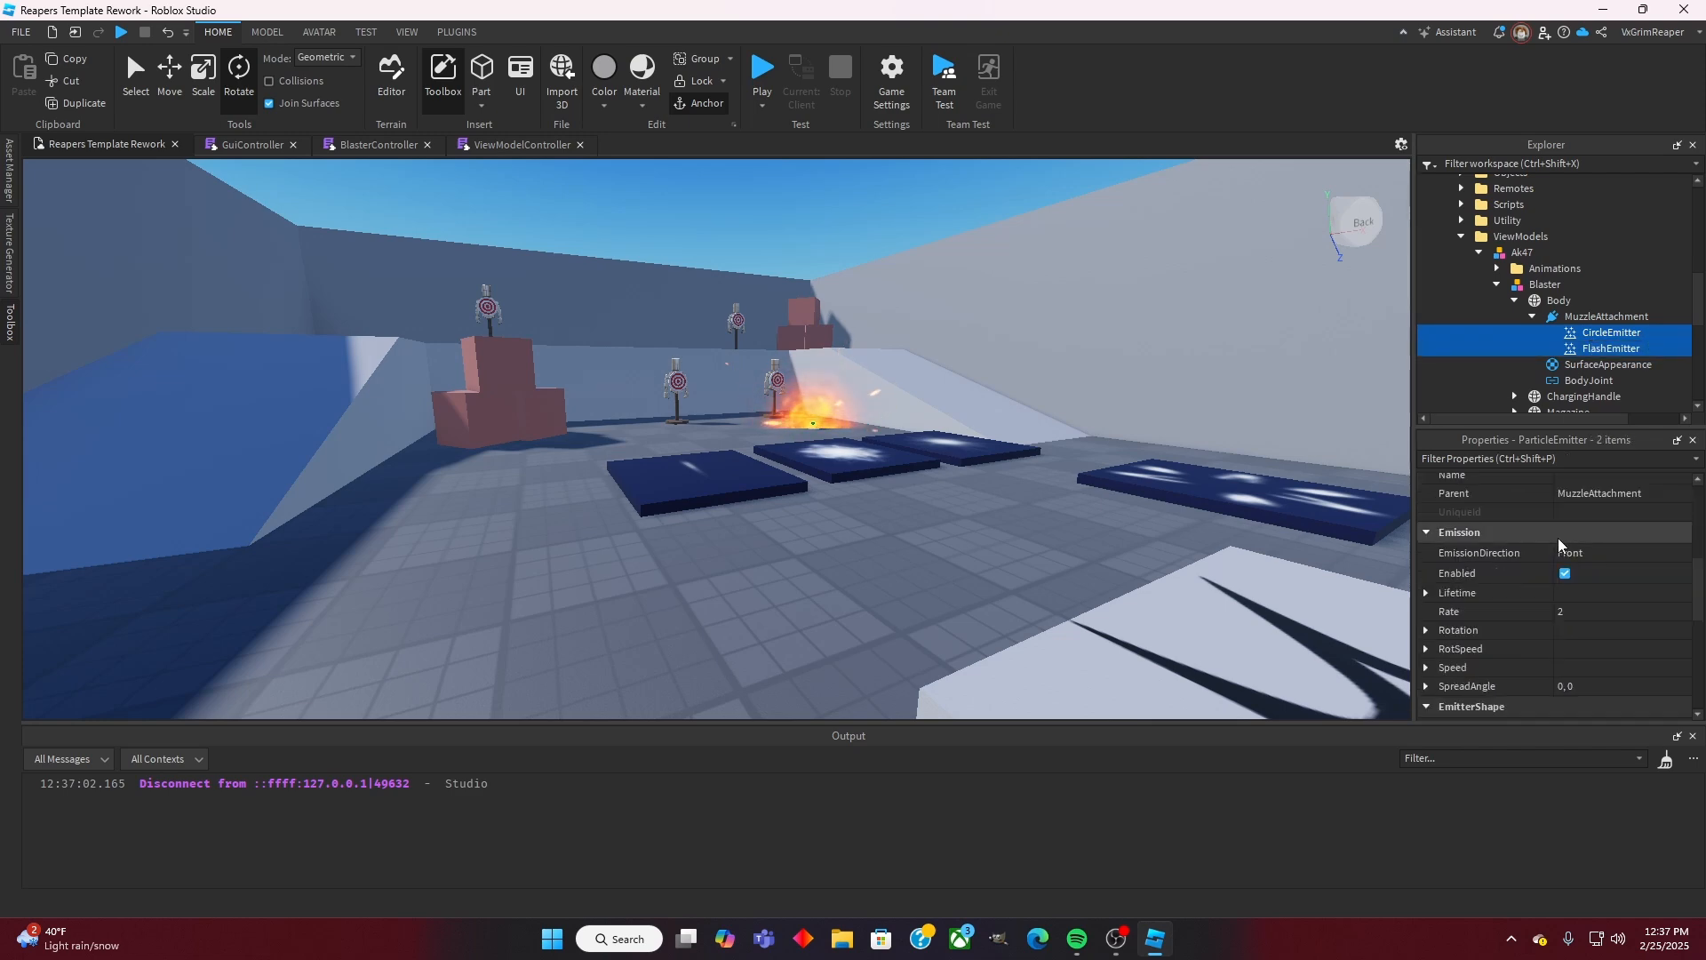
left_click(1565, 573)
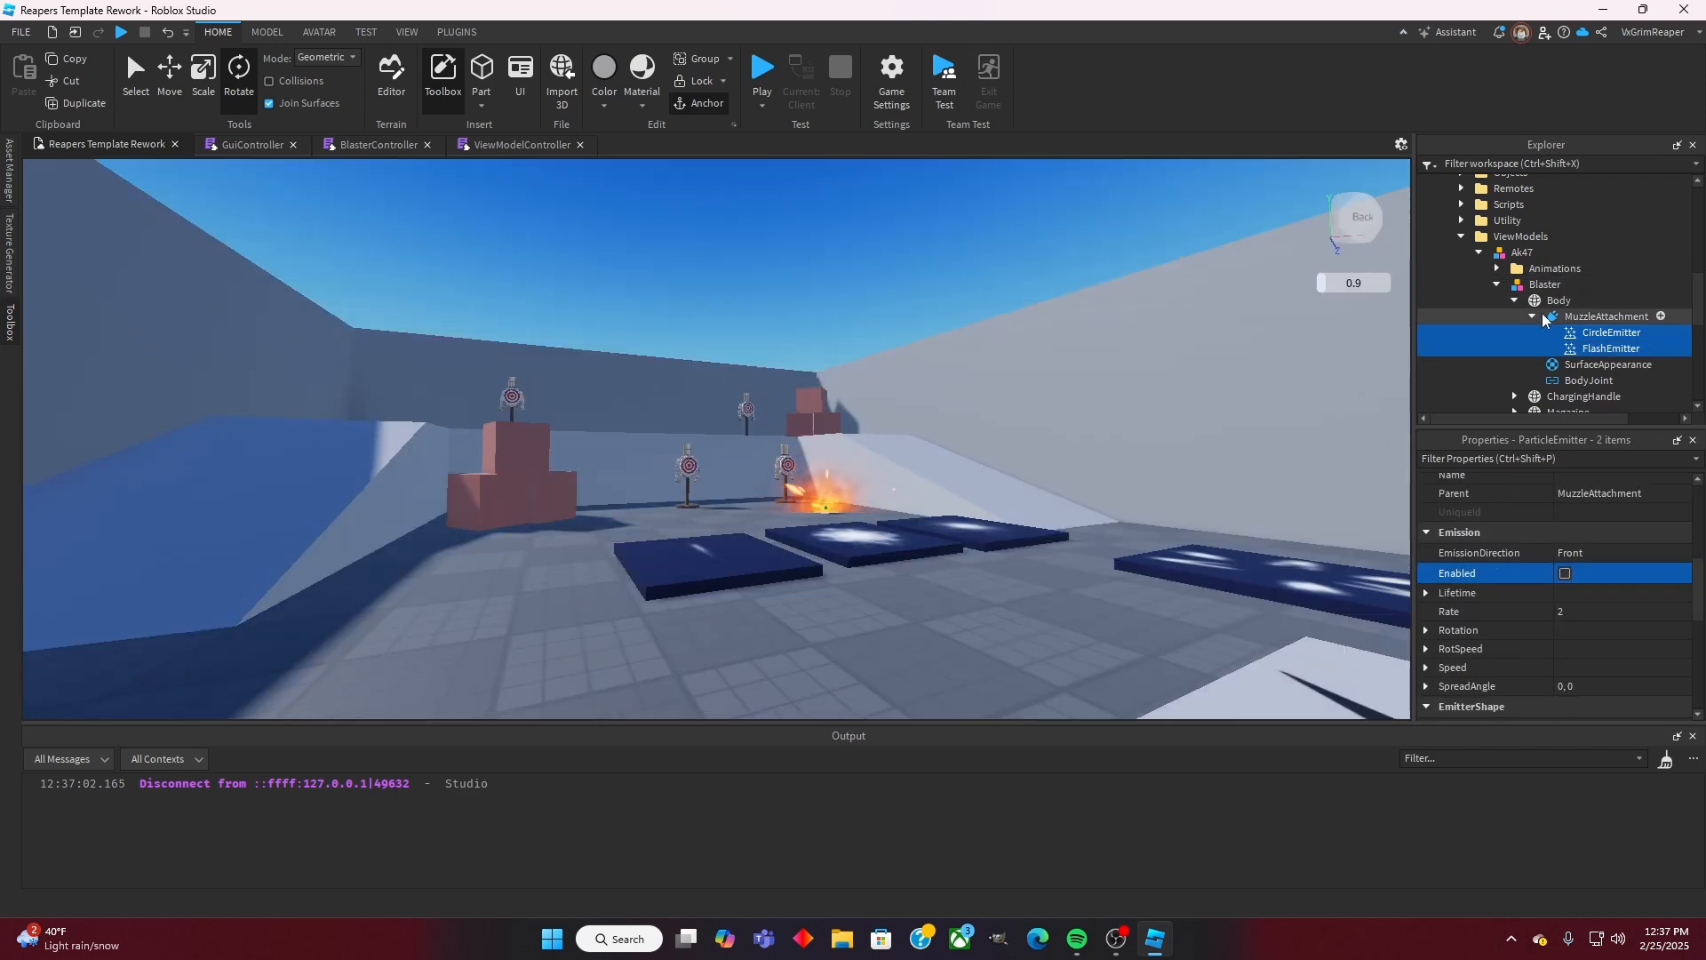
Step: Collapse the Ak47 model's hierarchy and the ViewModels folder
left_click(1532, 316)
left_click(1496, 285)
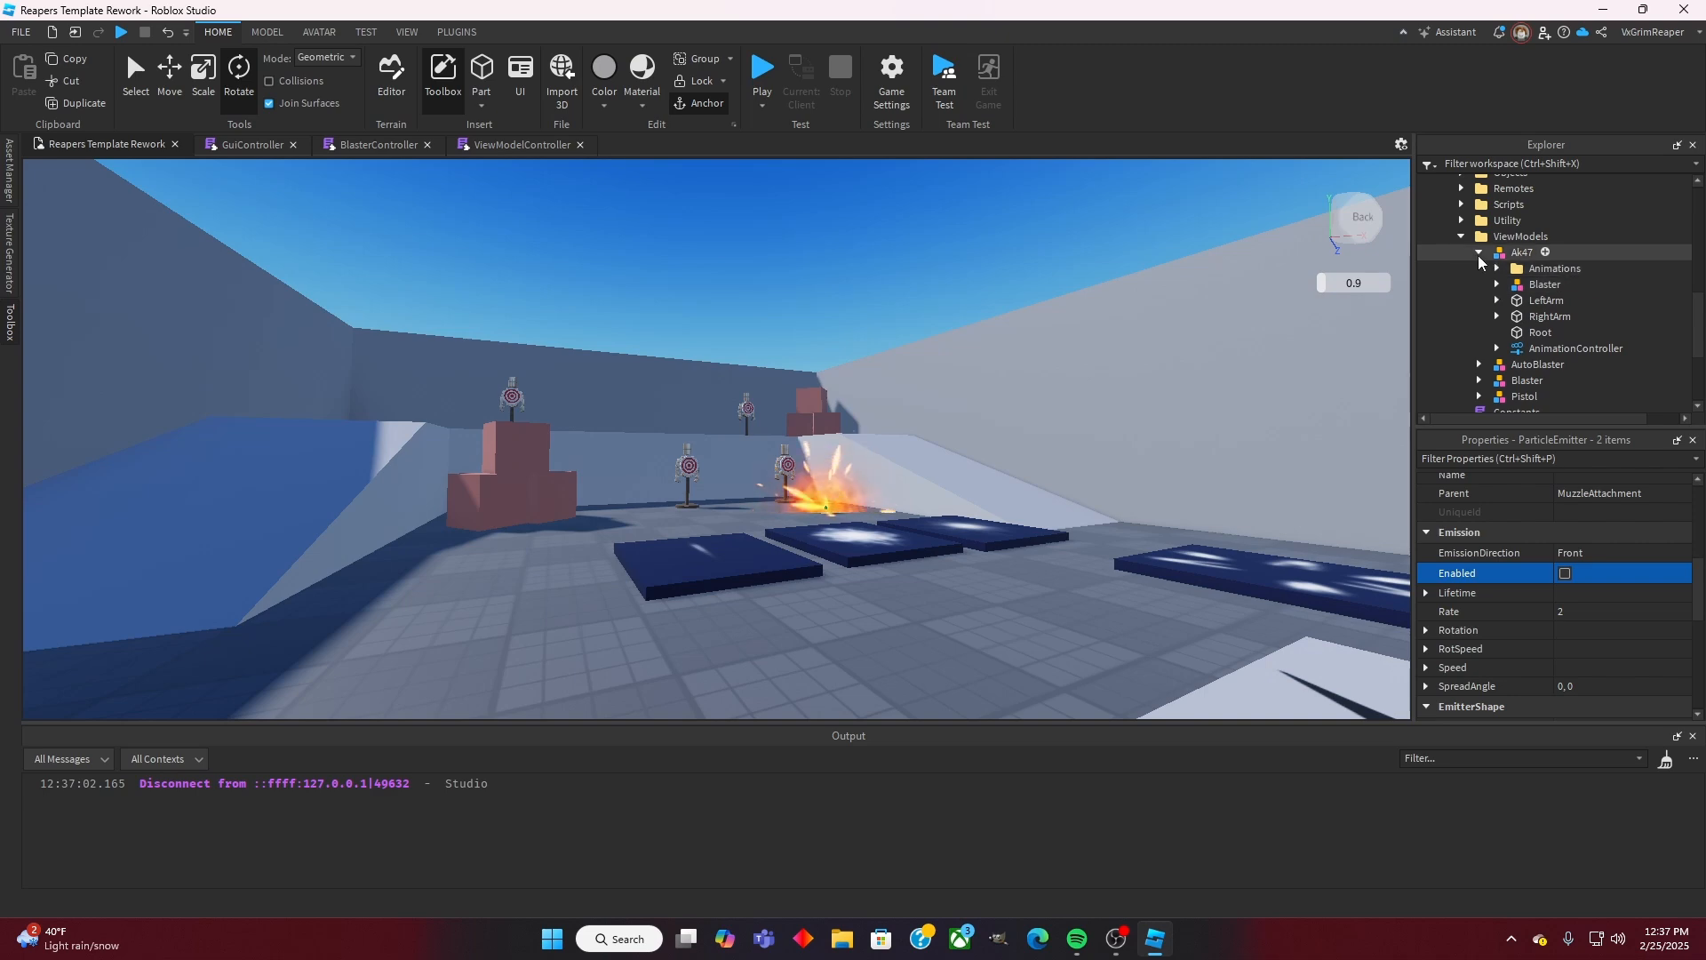
left_click(1478, 252)
left_click(1461, 236)
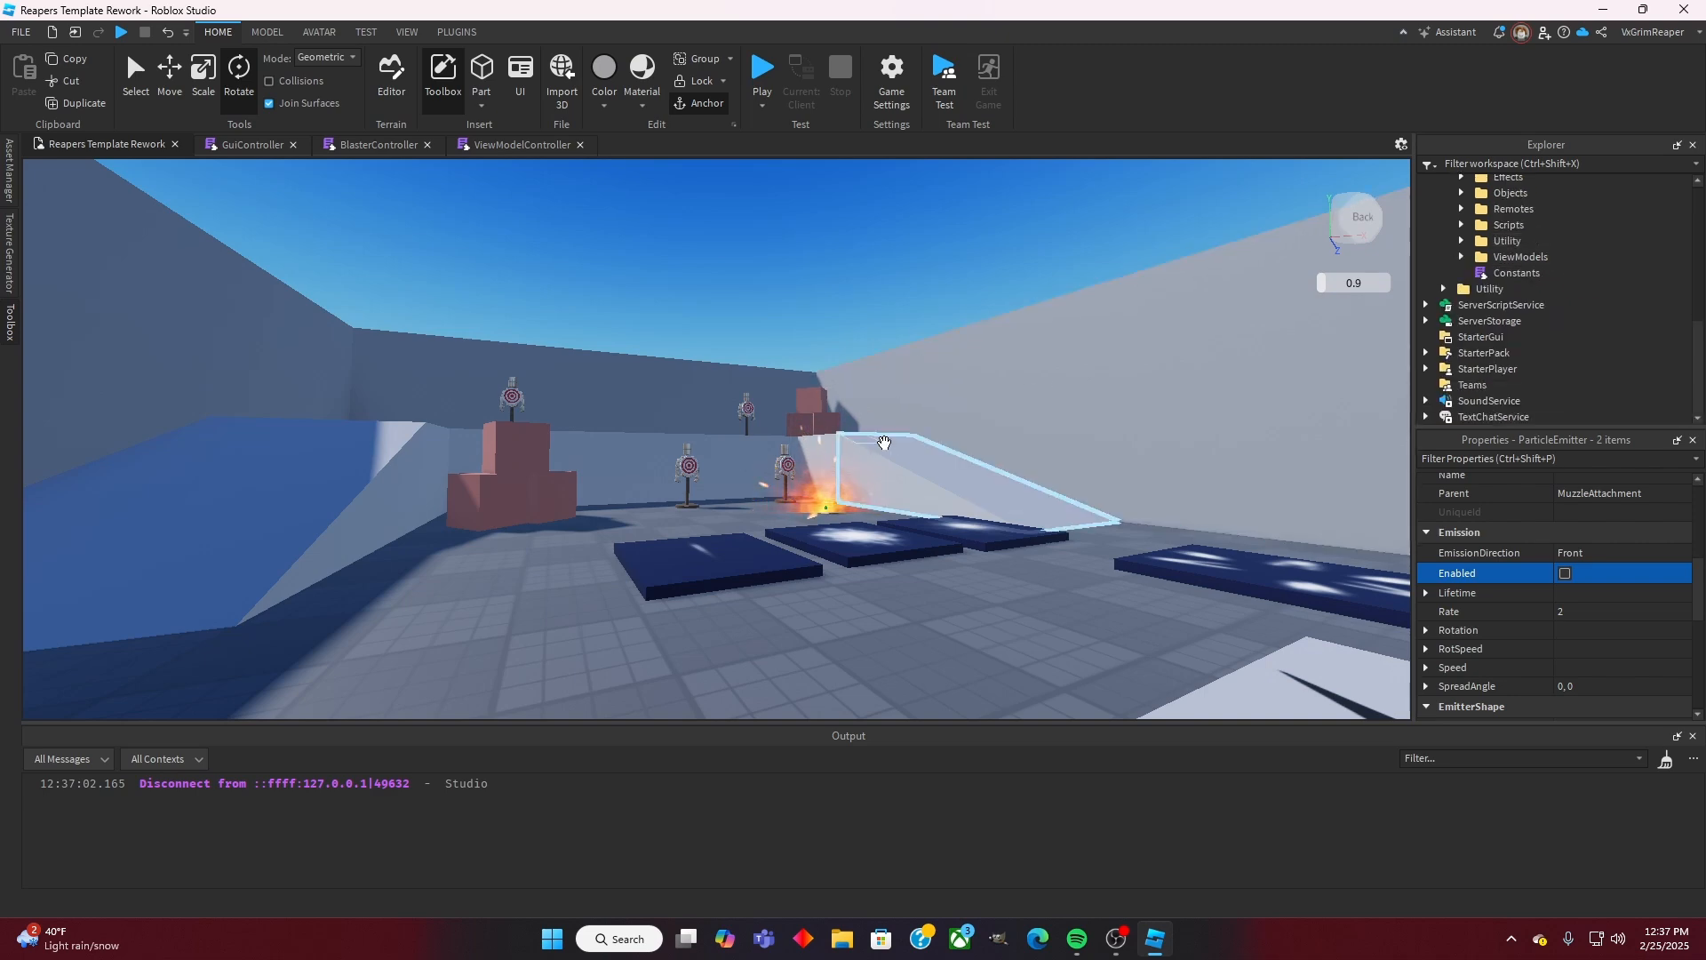
Step: Move the Objects folder from ReplicatedStorage's Blaster folder into Workspace
key("w")
right_click_drag(883, 443, 883, 445)
key("s")
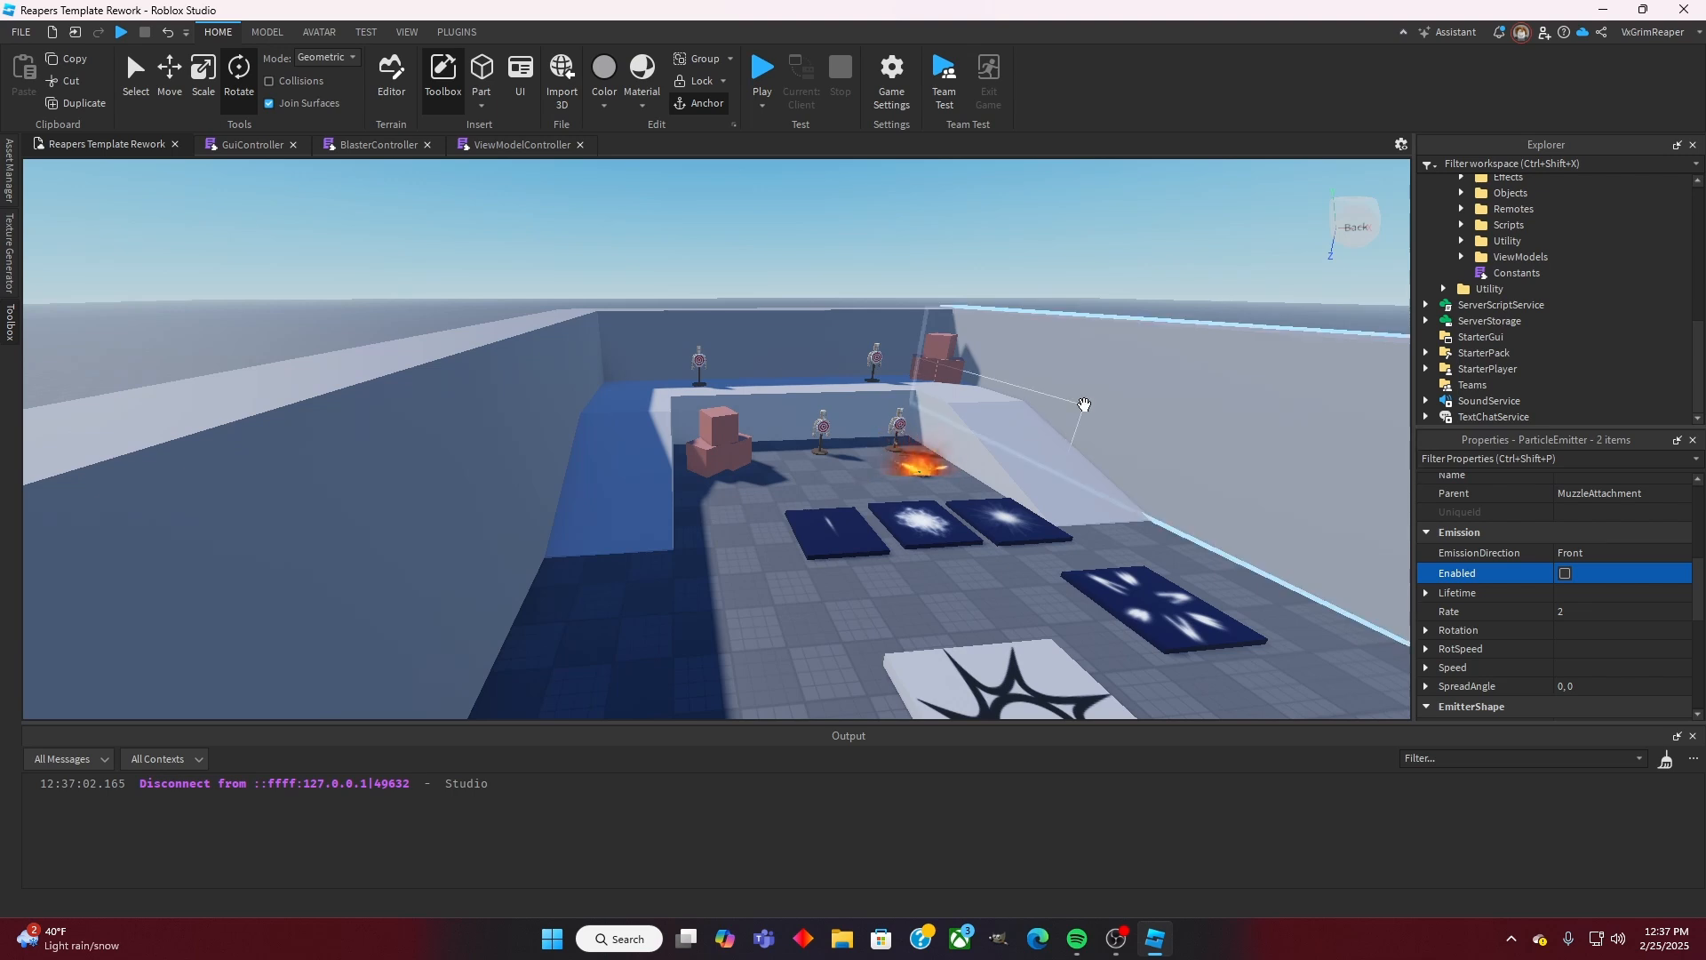
scroll(1479, 307, "up", 2)
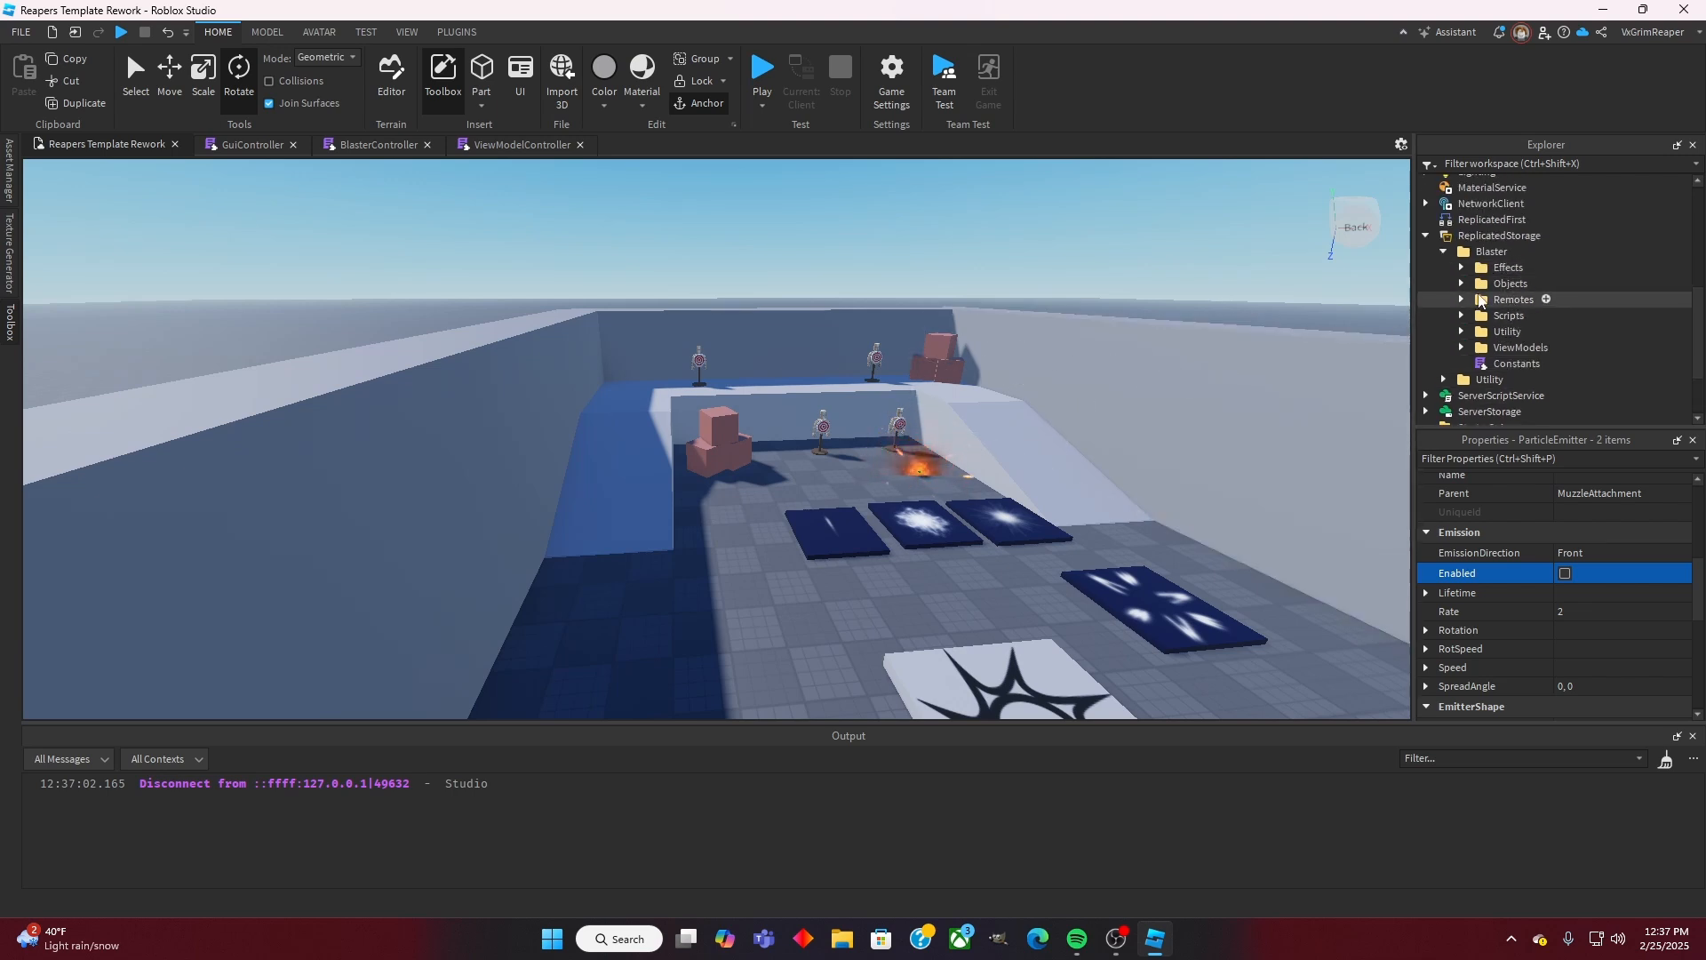
left_click(1505, 285)
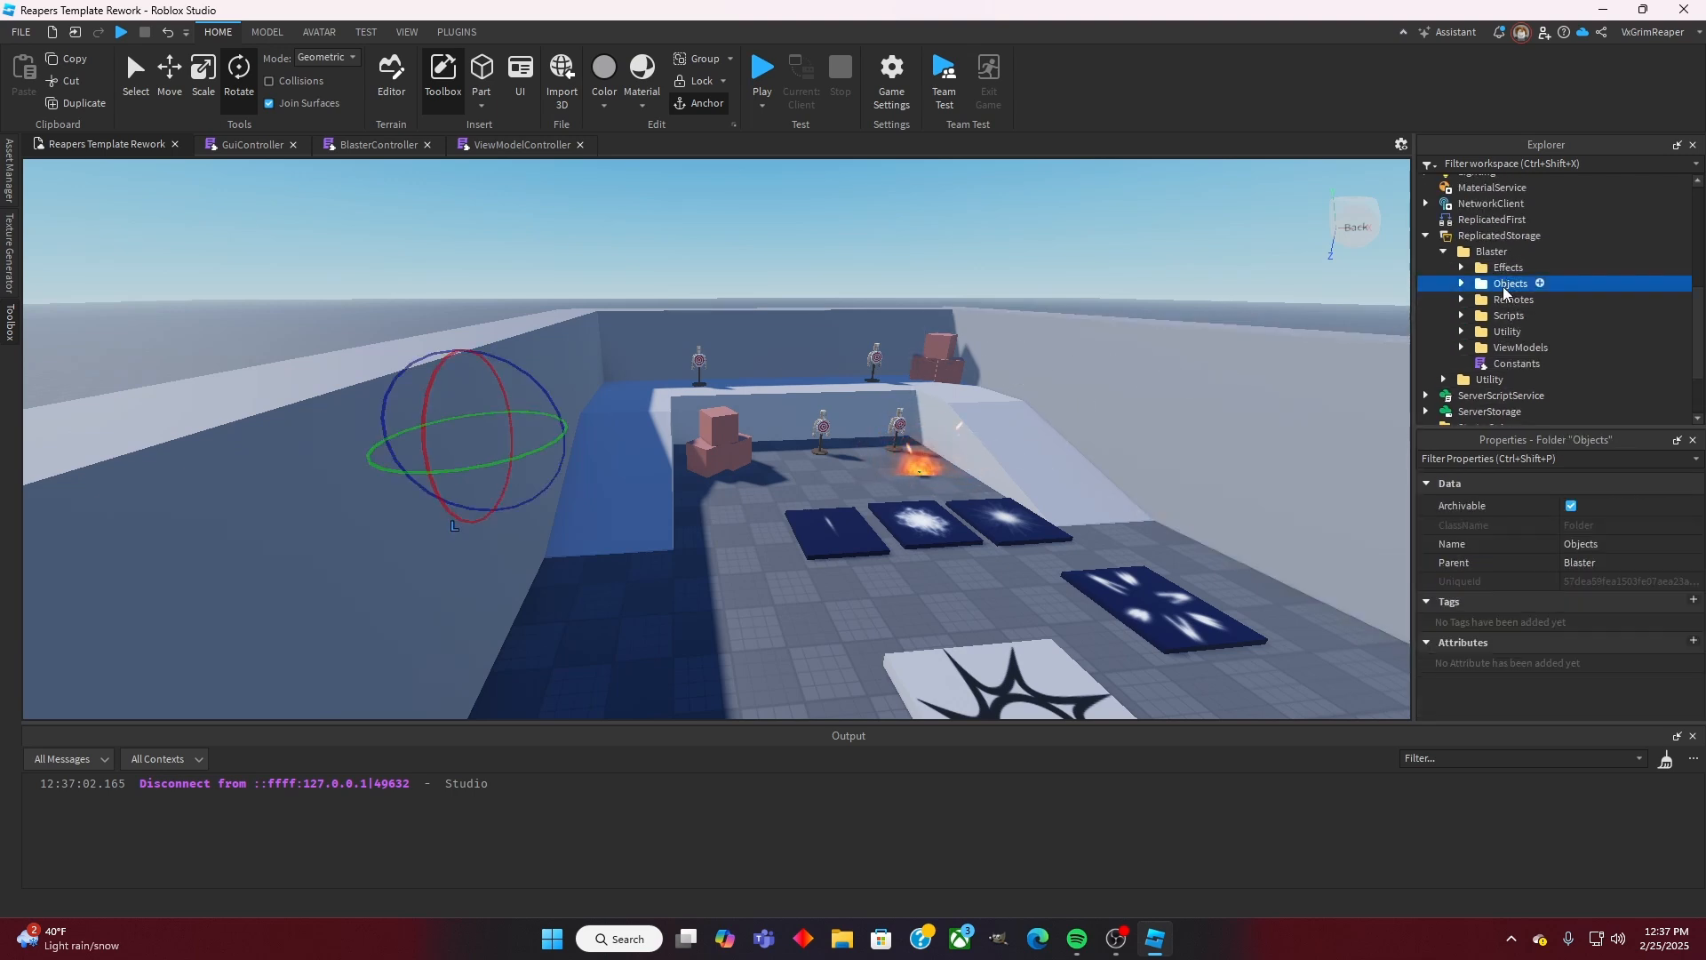
left_click_drag(1504, 291, 1478, 191)
right_click_drag(967, 399, 967, 398)
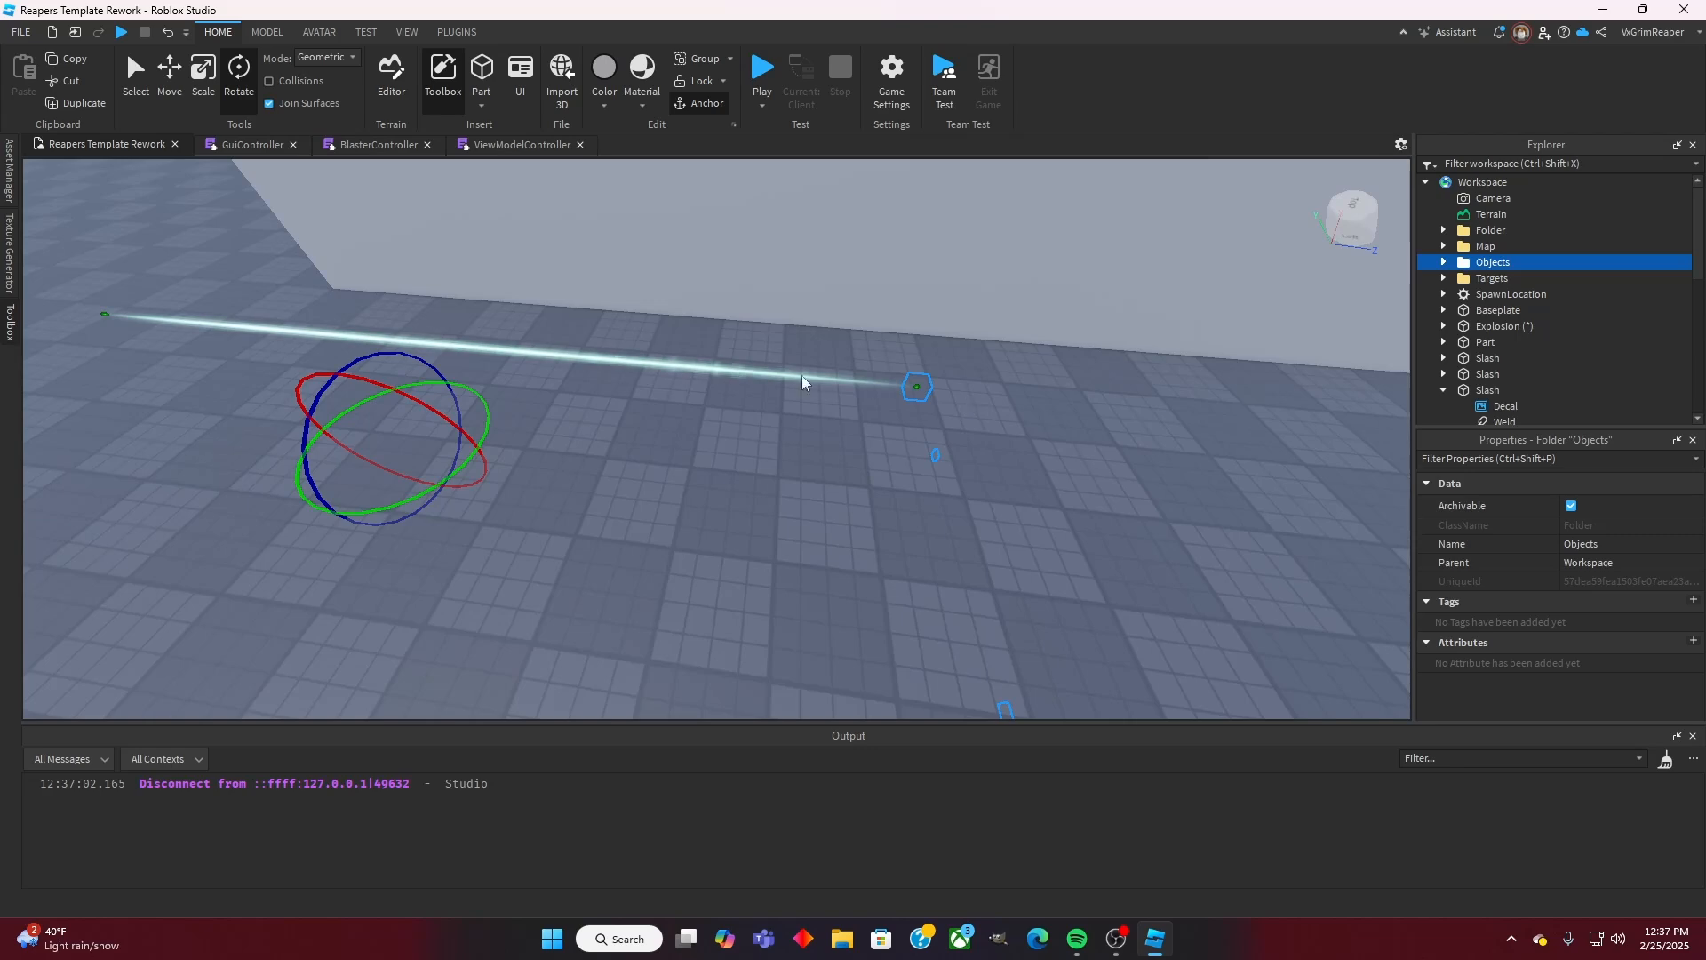
Step: Expand the Objects folder and examine its LaserBeam, EnvironmentImpact and CharacterImpact parts in the scene
left_click(1443, 262)
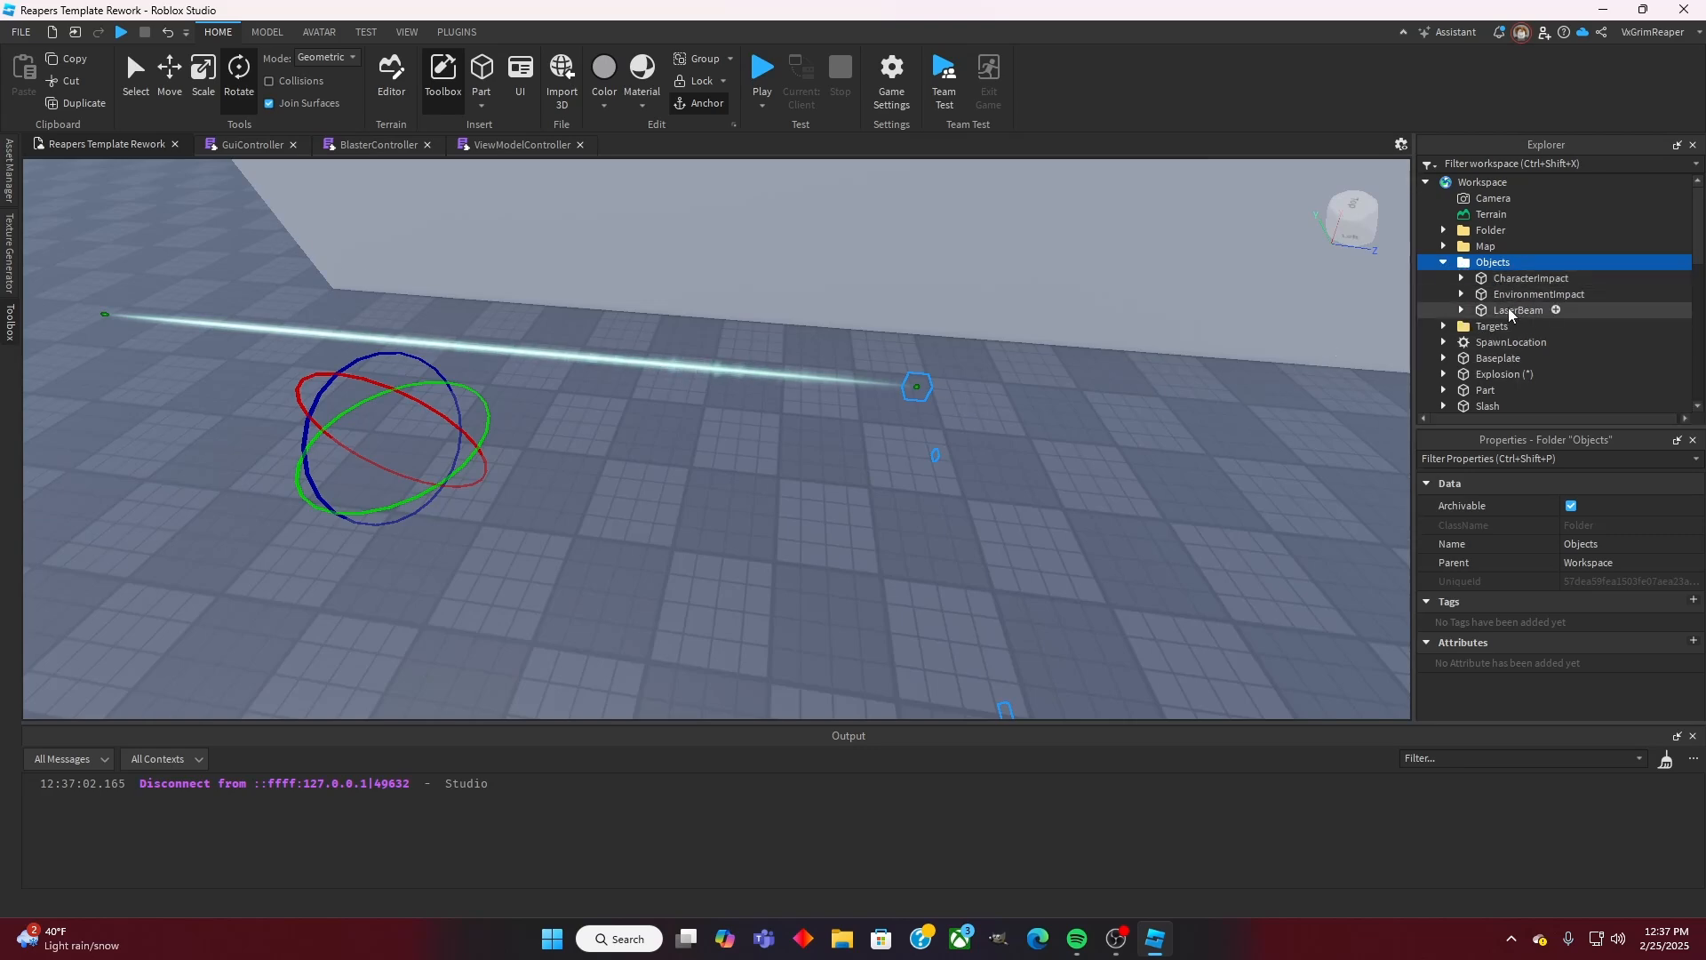
left_click(1507, 310)
left_click(1512, 294)
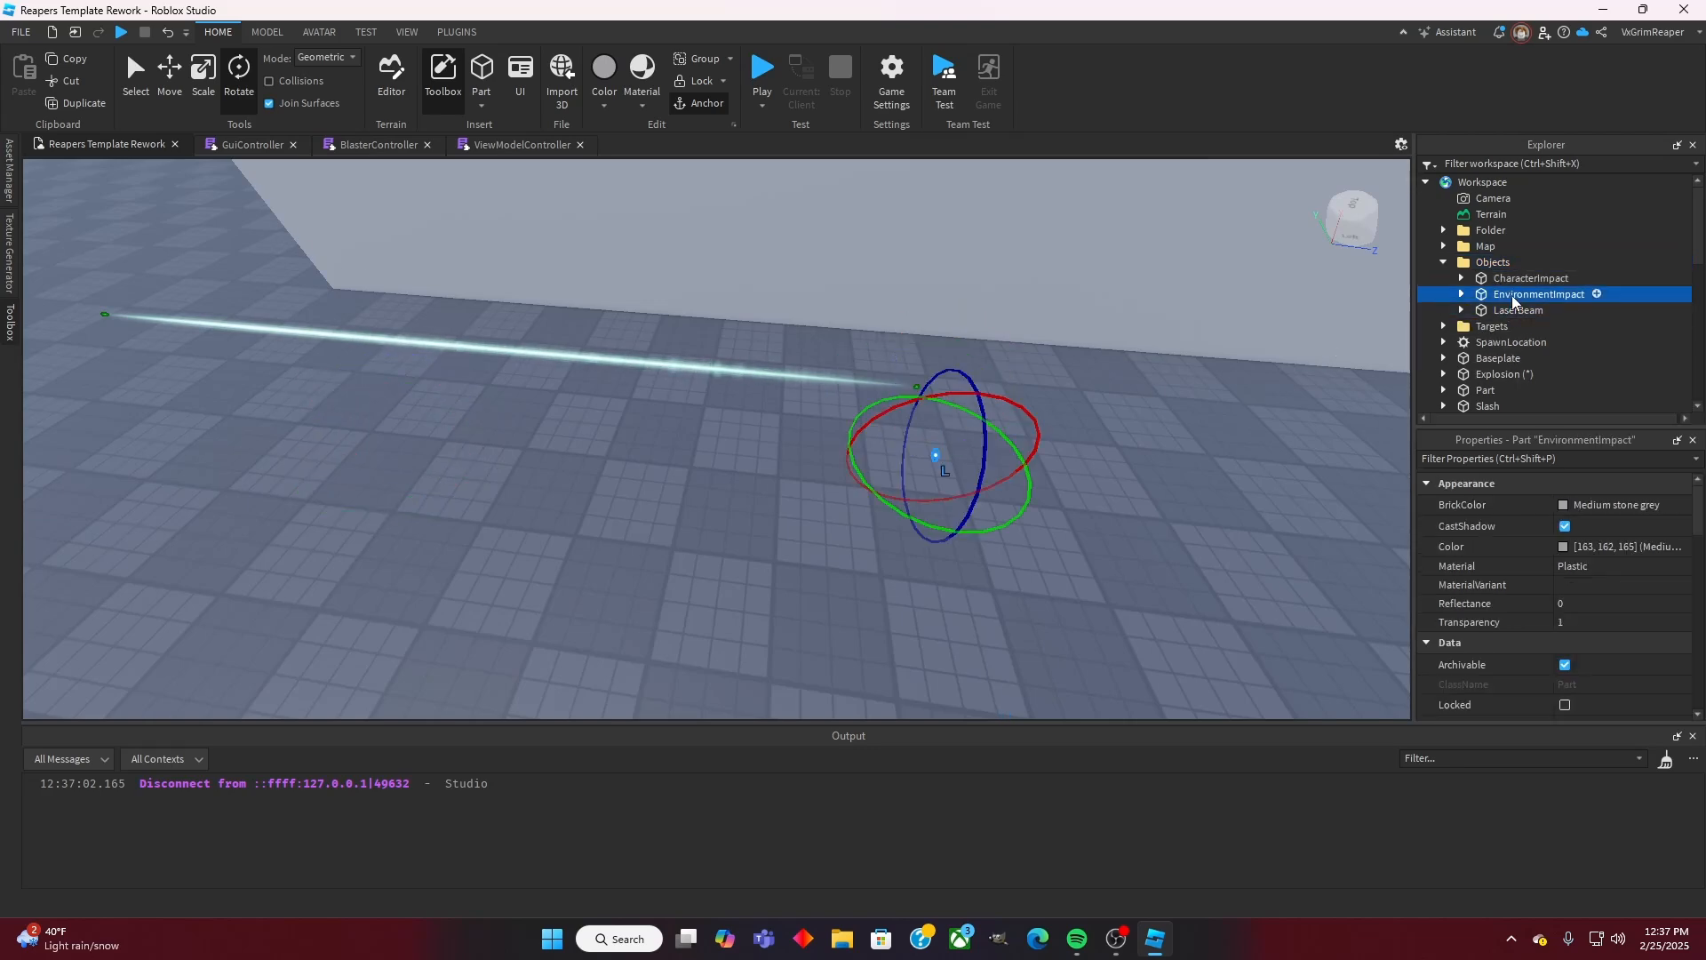
left_click(1509, 281)
right_click_drag(1027, 445, 1028, 445)
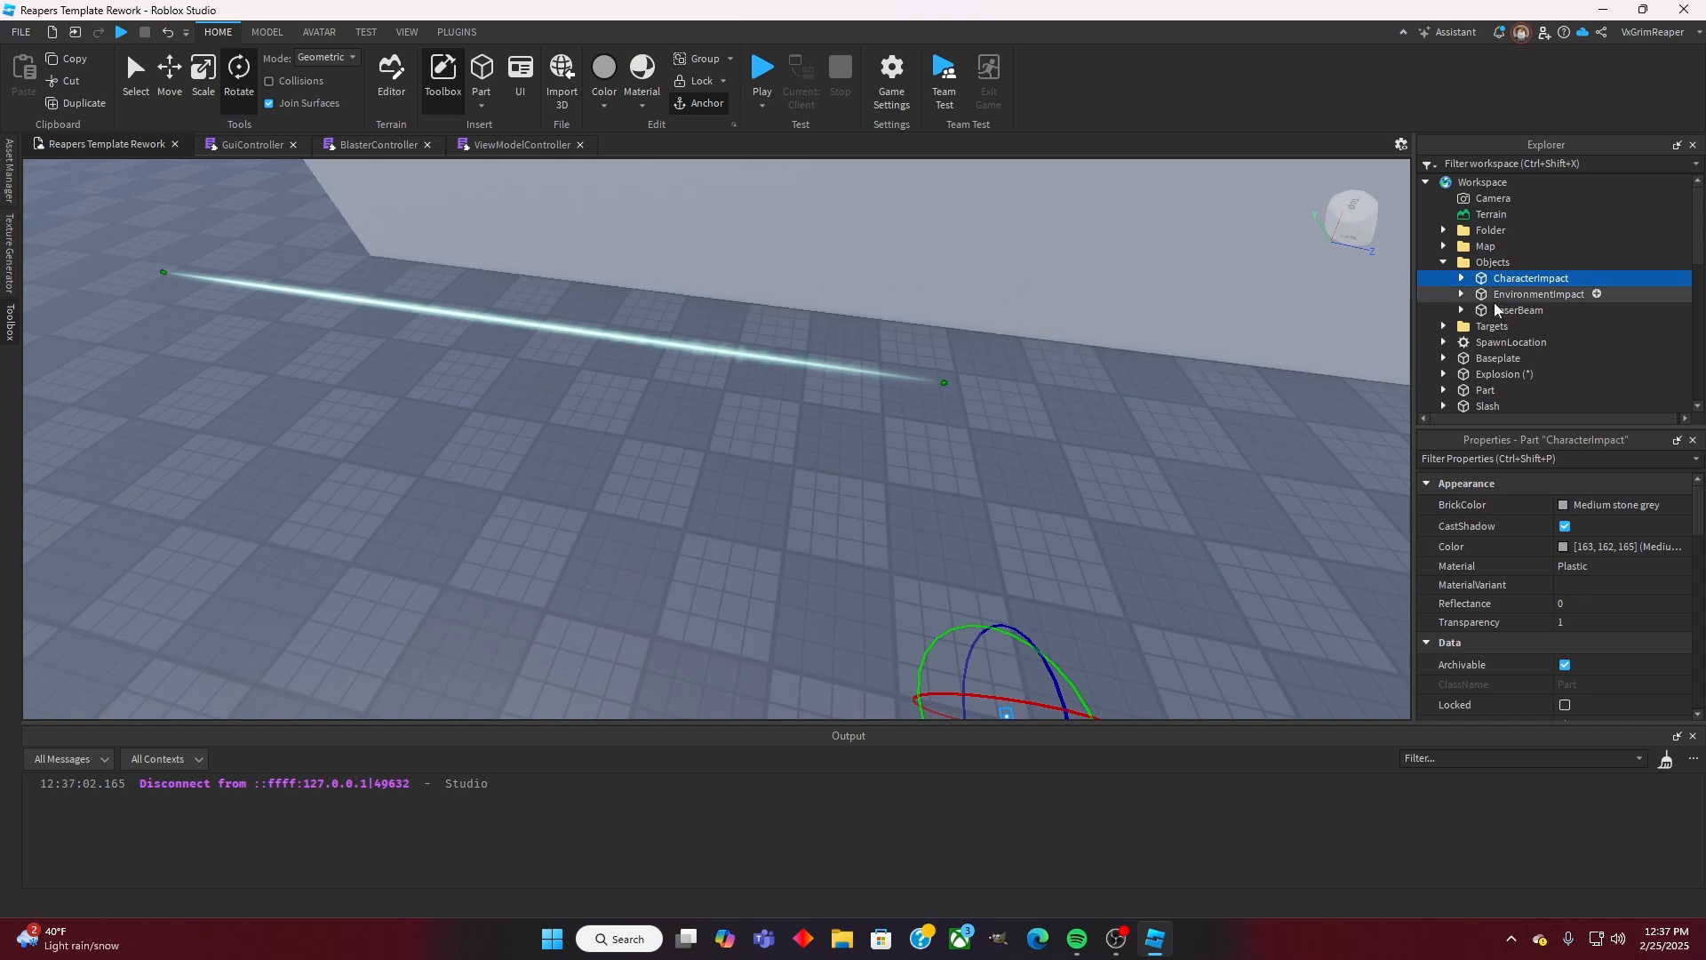
Step: Expand the LaserBeam part and inspect the properties of its OtherBeam and CoreBeam
left_click(1496, 309)
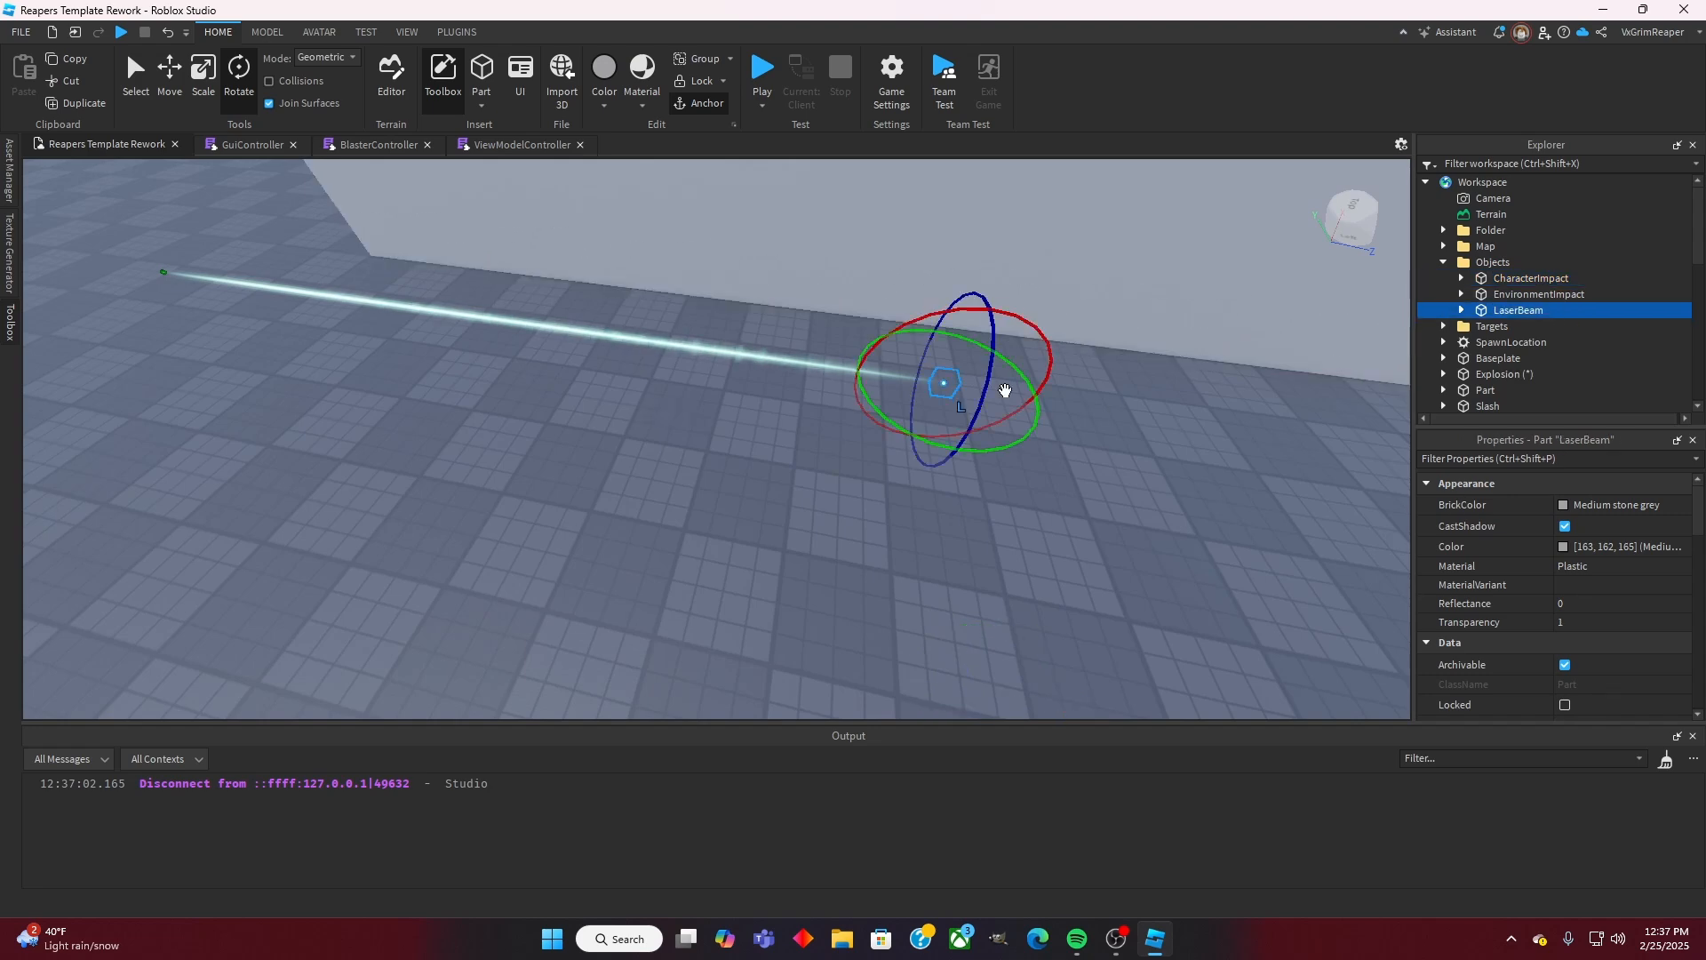
left_click(1461, 309)
left_click(1518, 327)
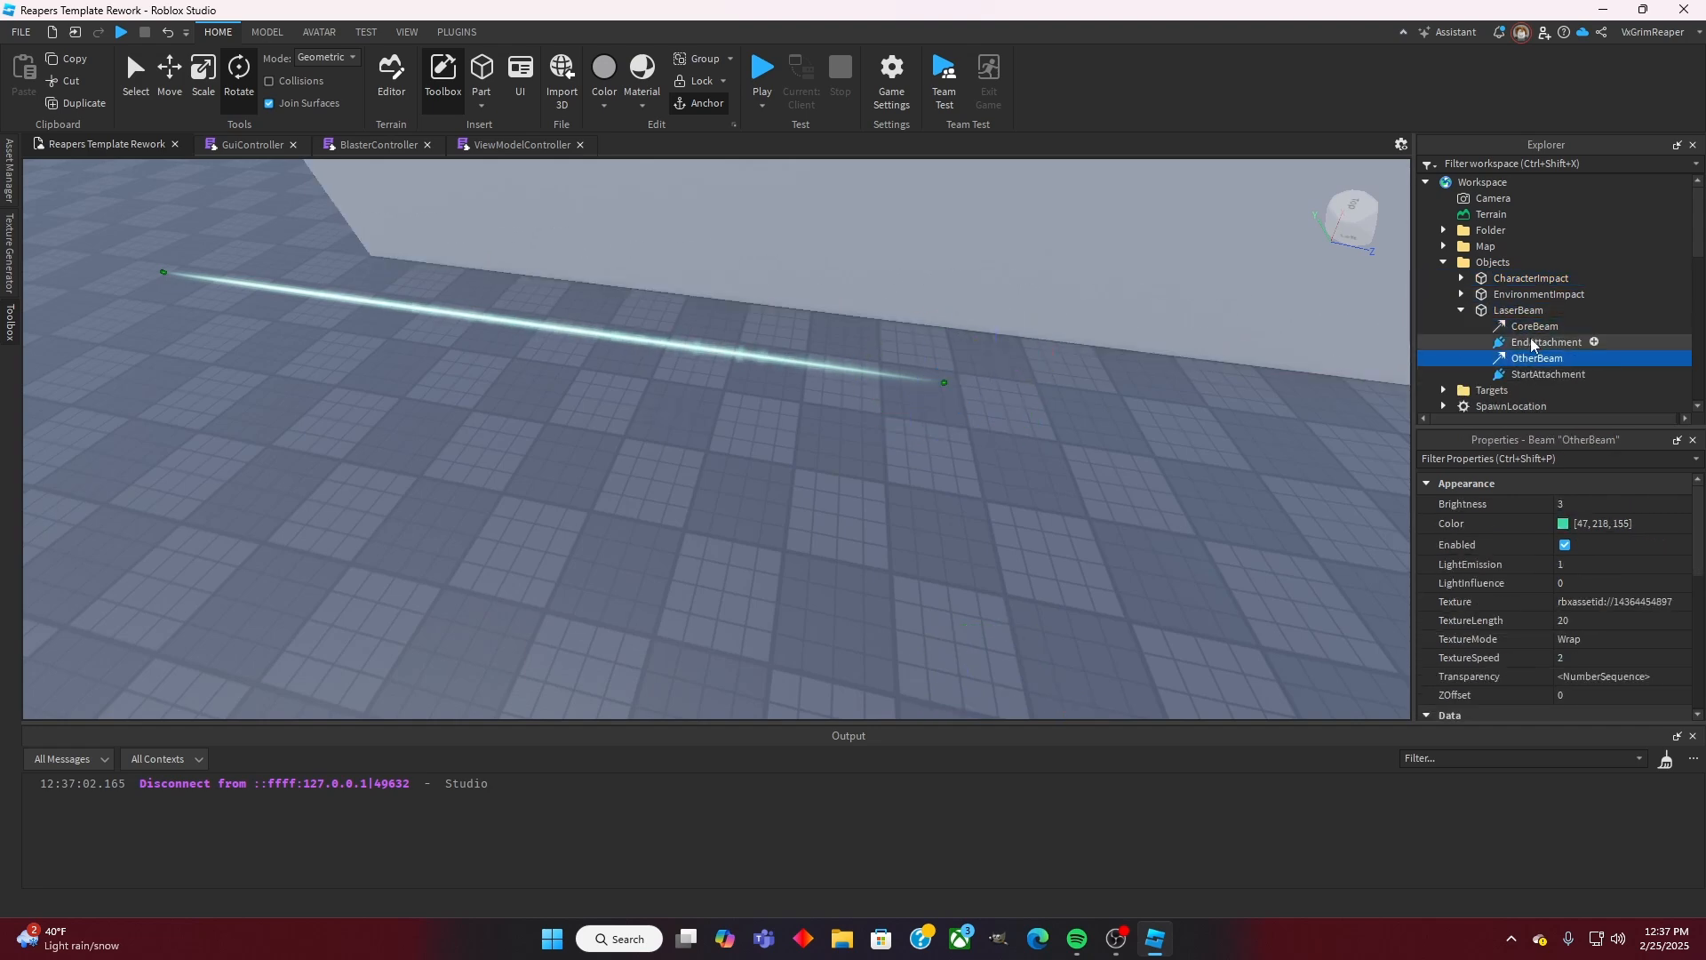
left_click(1534, 359)
right_click_drag(1062, 388, 1049, 397)
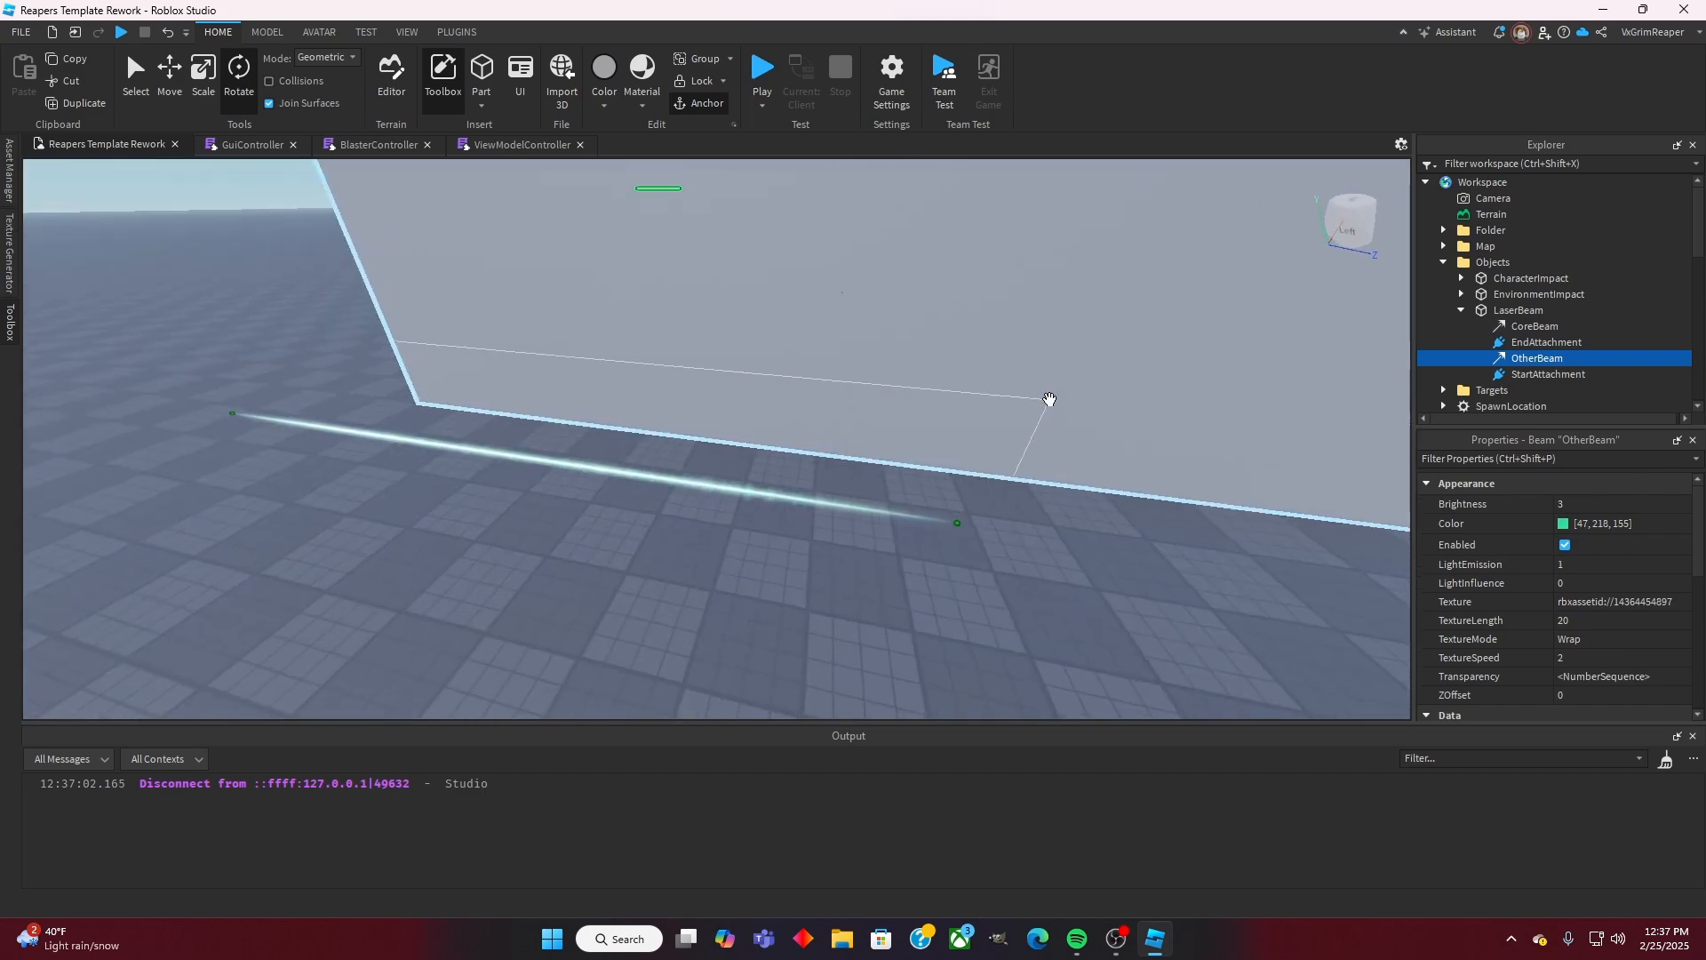
left_click(1518, 327)
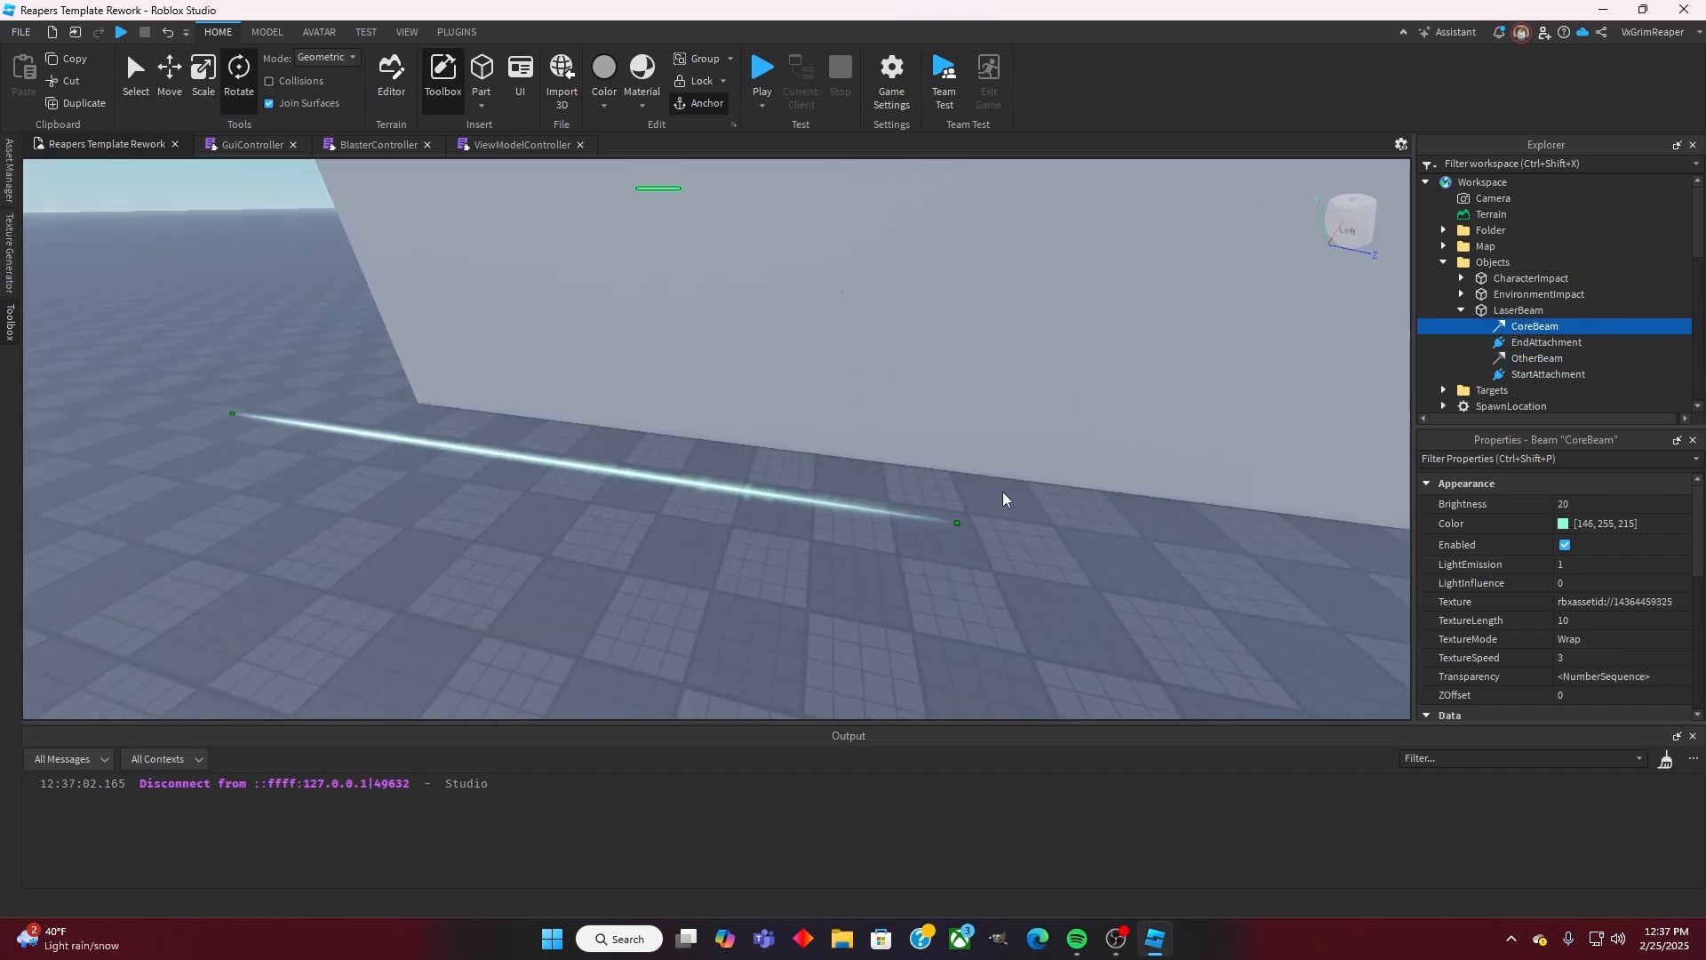
Step: Copy the texture asset ID from the Decal on the dark panel Part showing the thin white streak
key("w")
right_click_drag(1002, 492, 1002, 492)
left_click(933, 593)
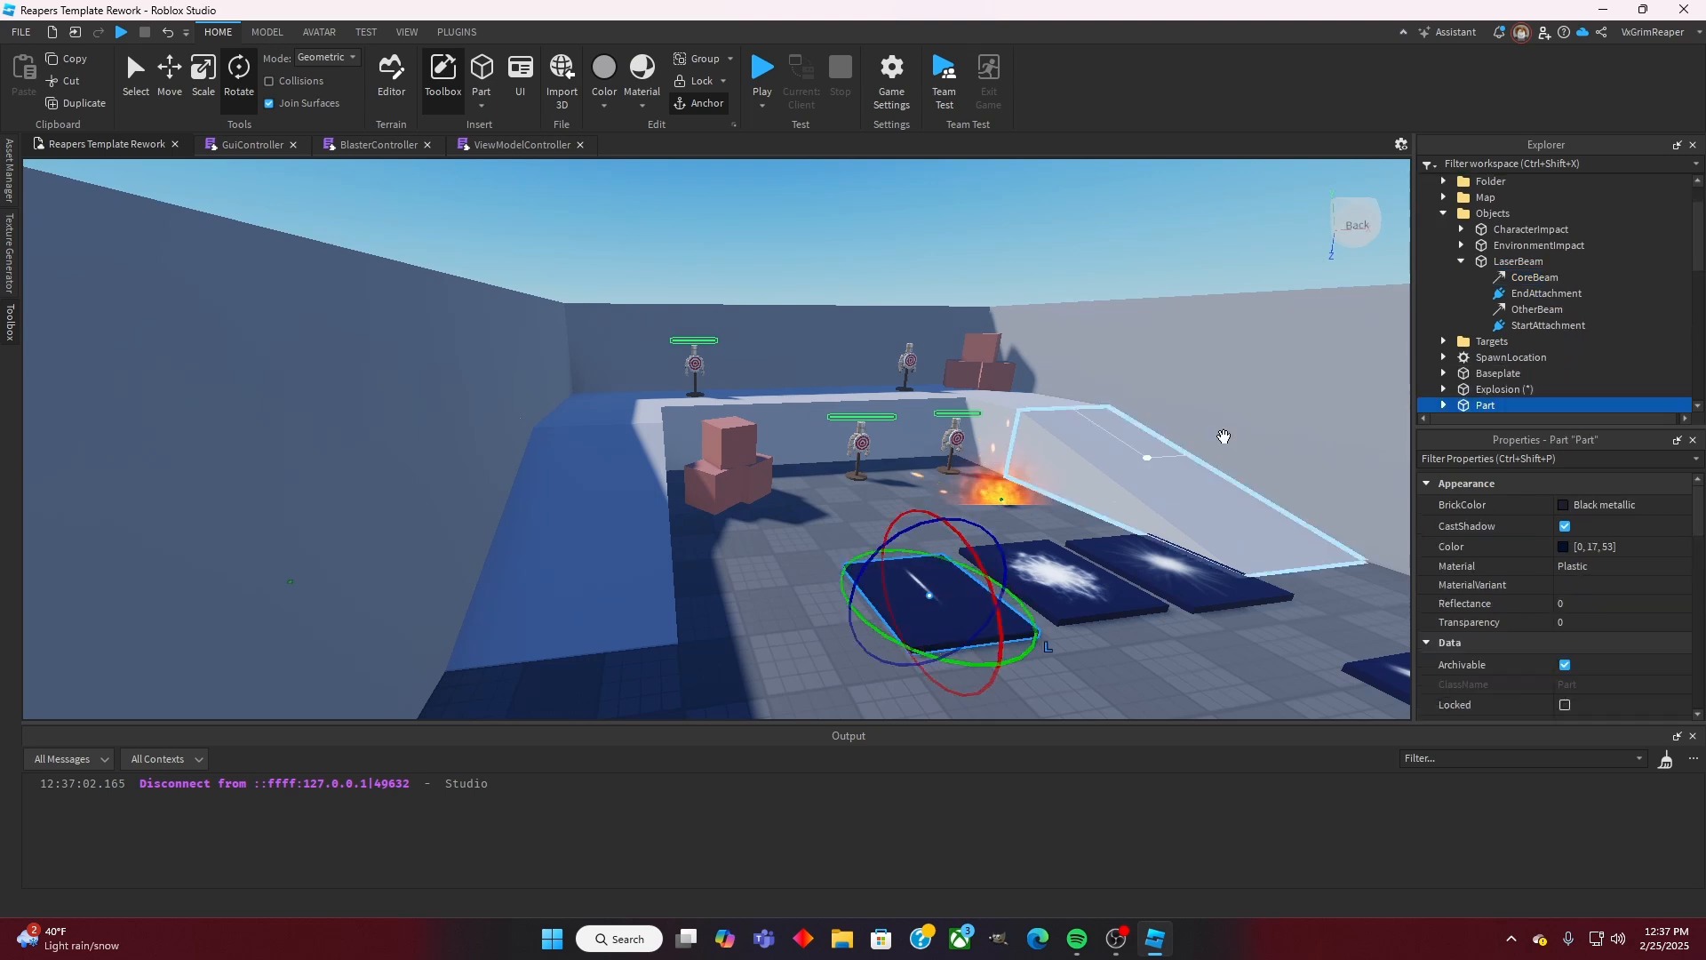
left_click(1444, 360)
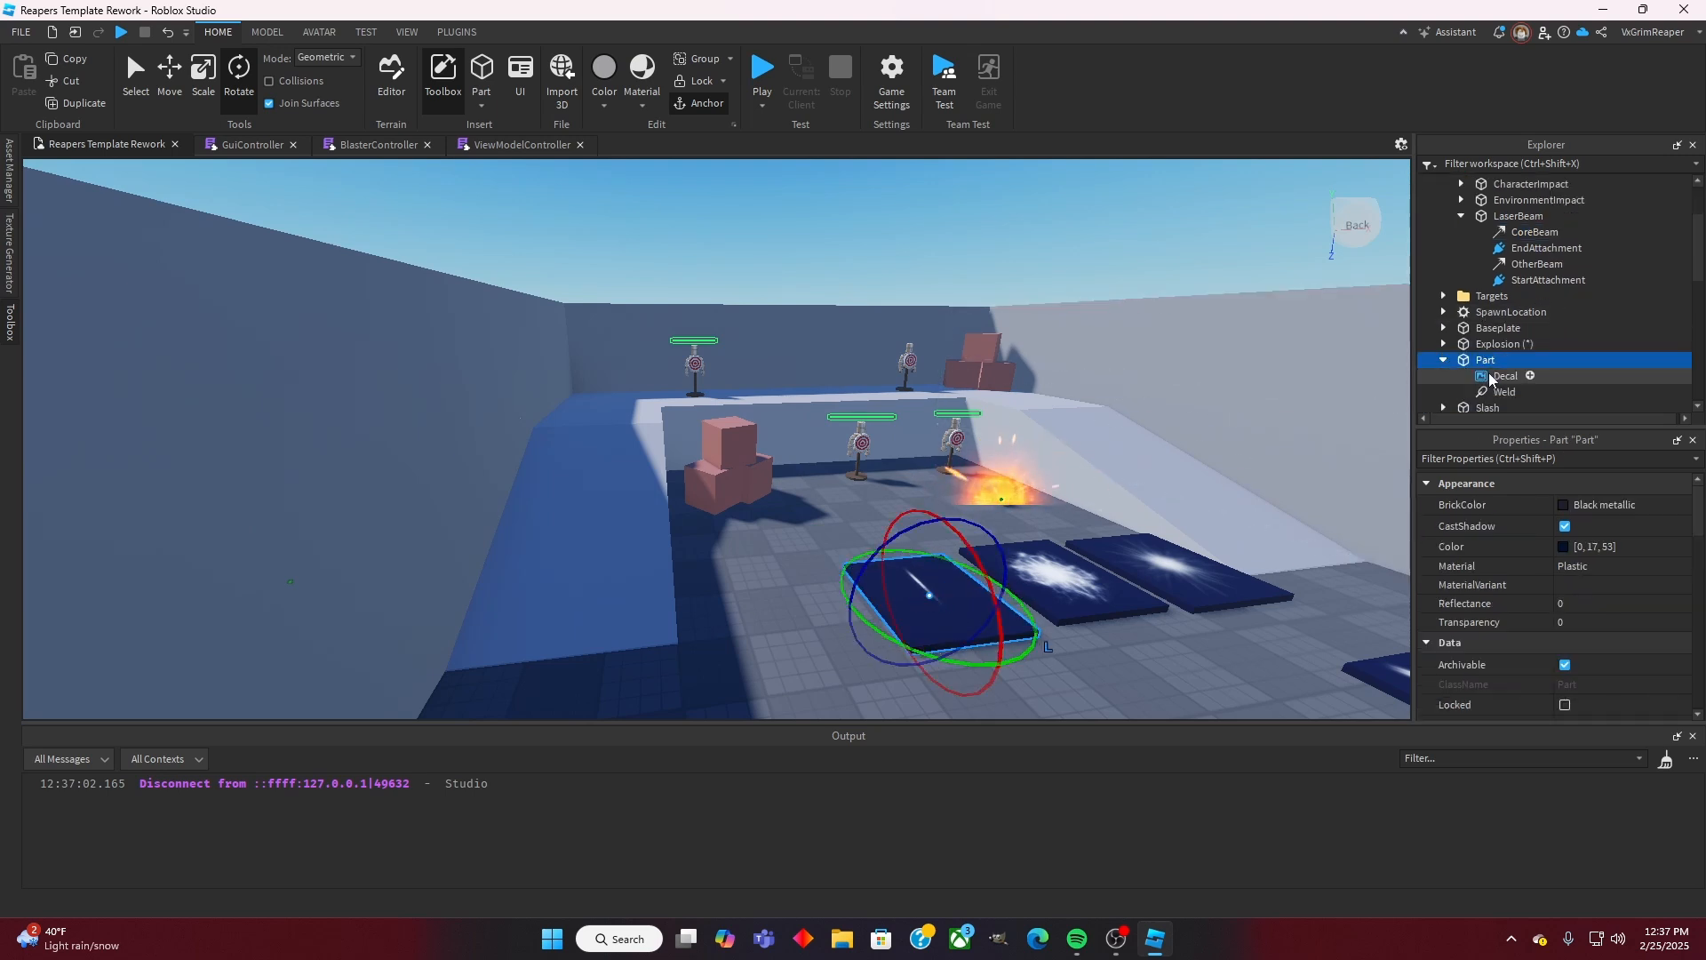
left_click(1505, 376)
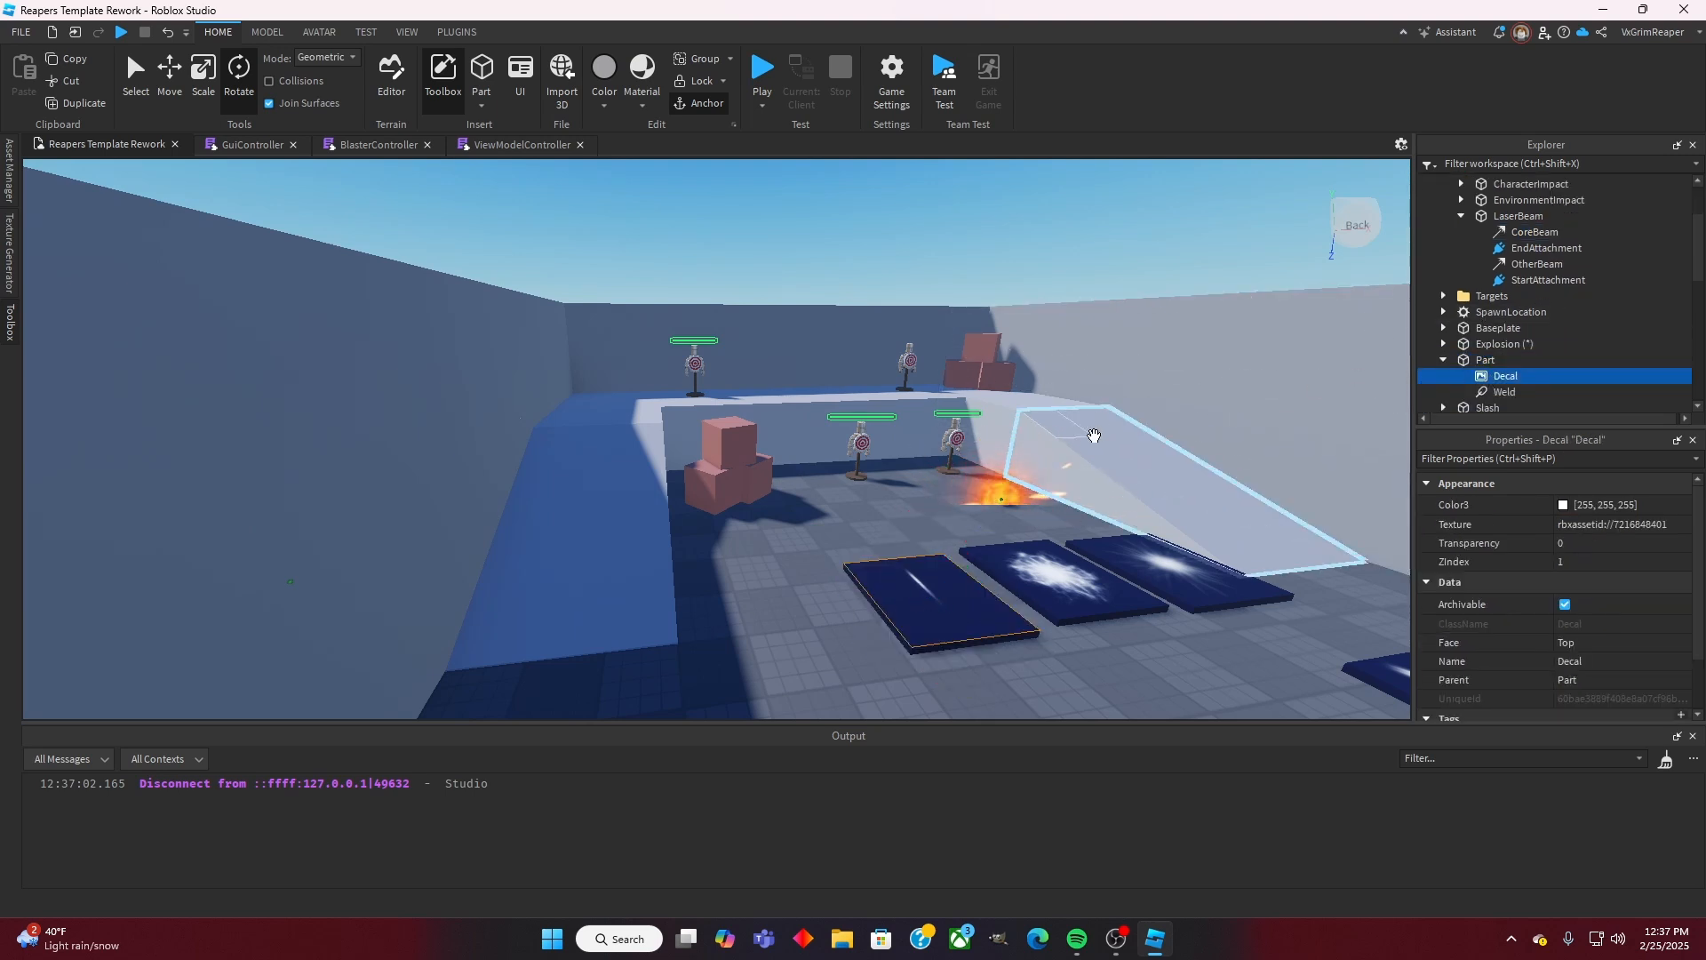
left_click(1572, 526)
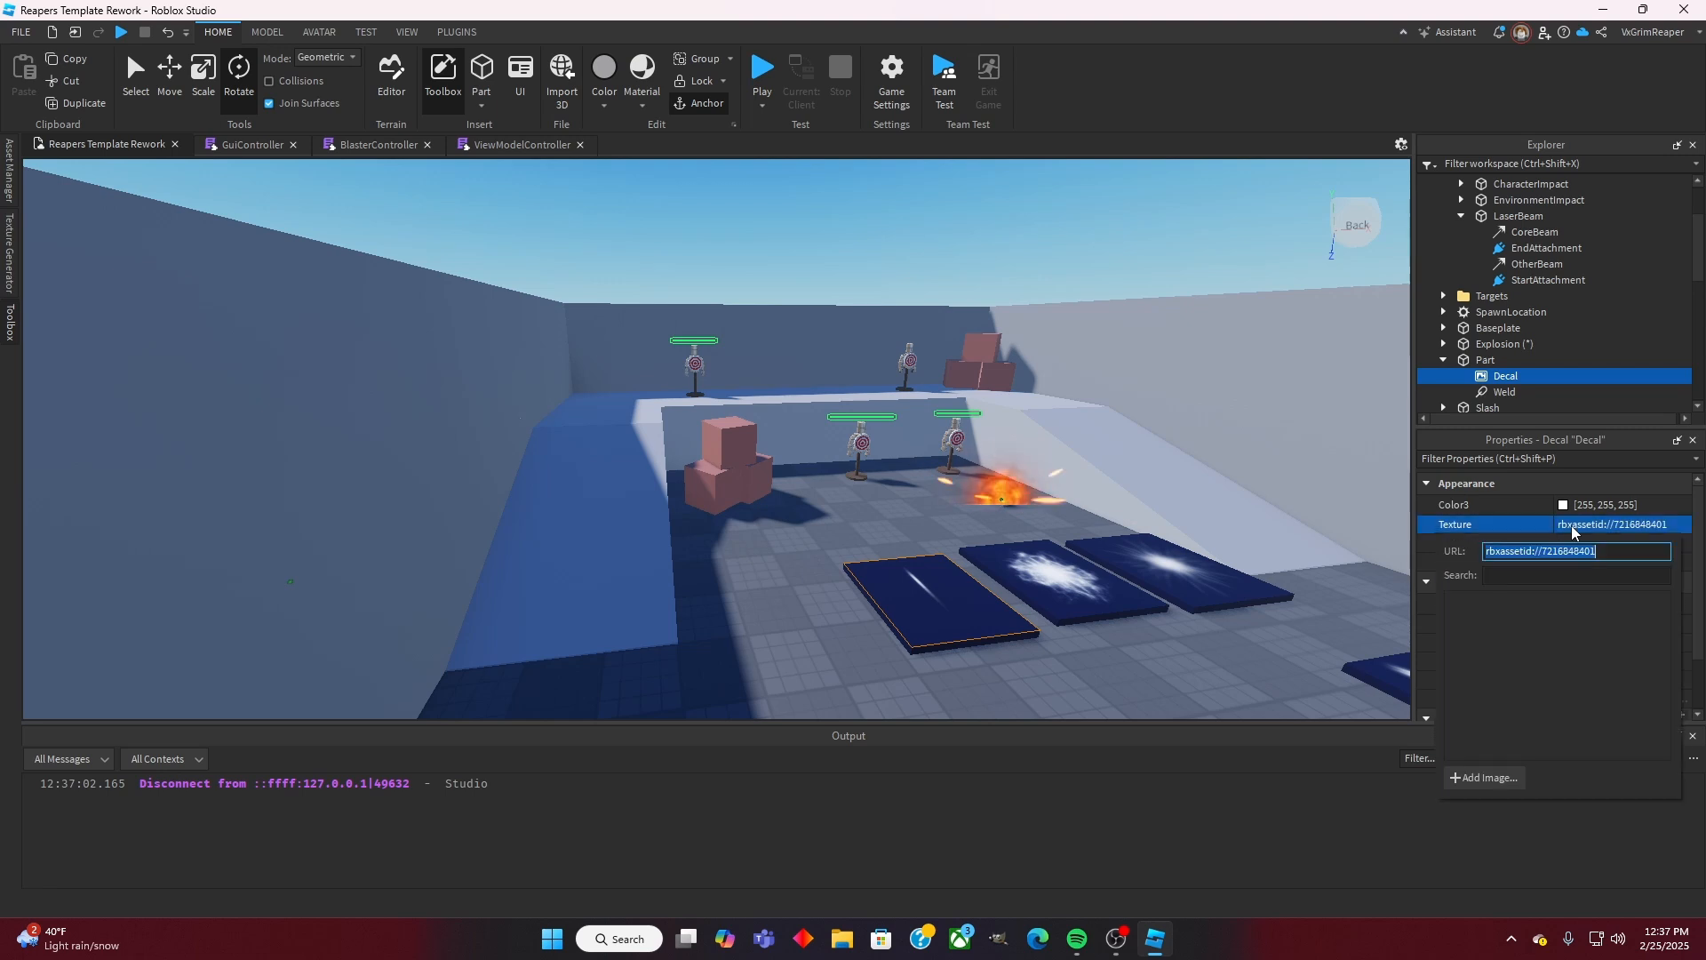
right_click(1570, 552)
left_click(1603, 631)
right_click_drag(933, 407, 927, 408)
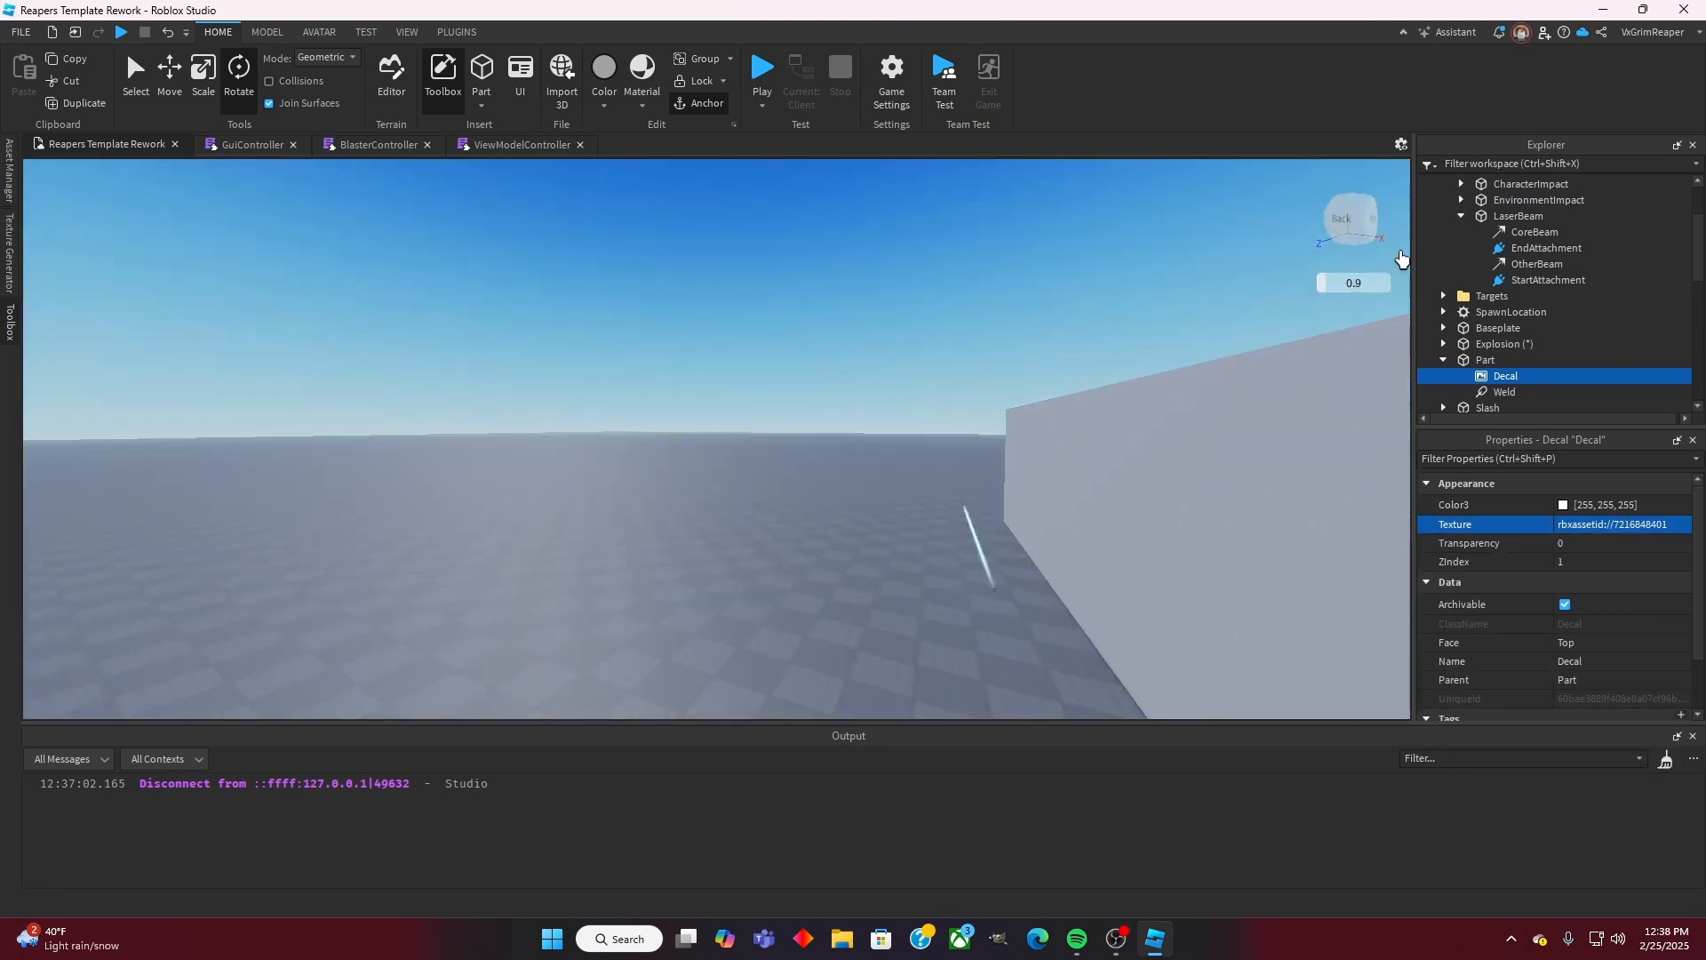
left_click(1534, 232)
left_click(1627, 602)
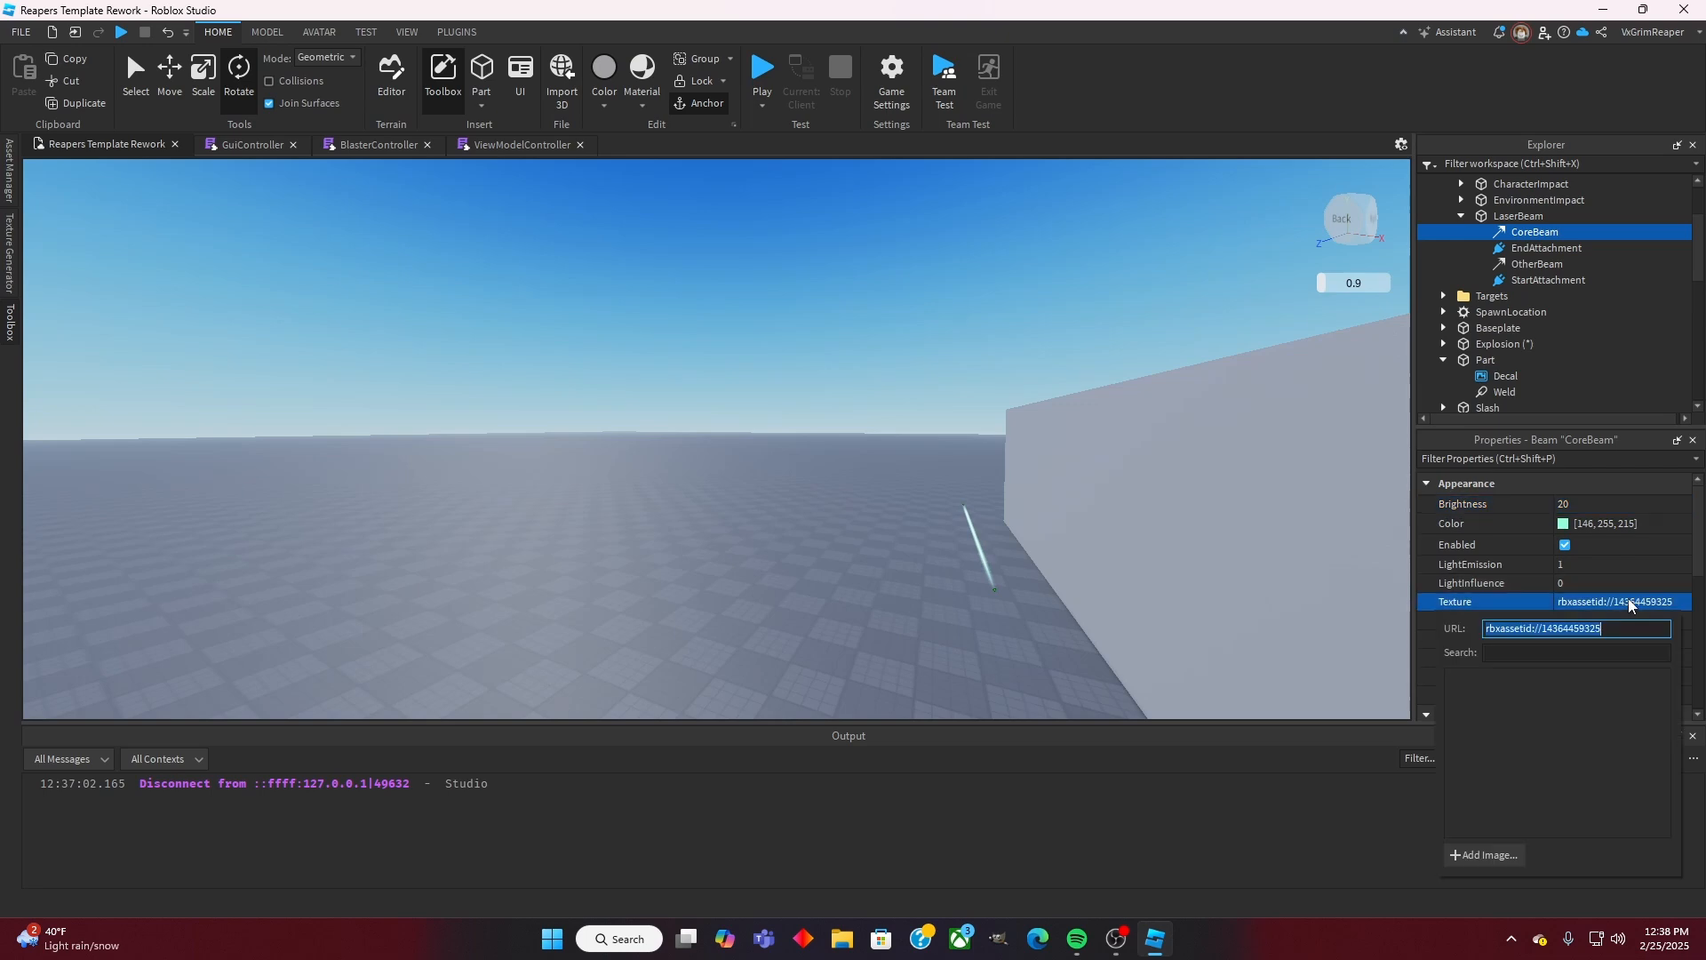
right_click(1591, 628)
left_click(1617, 718)
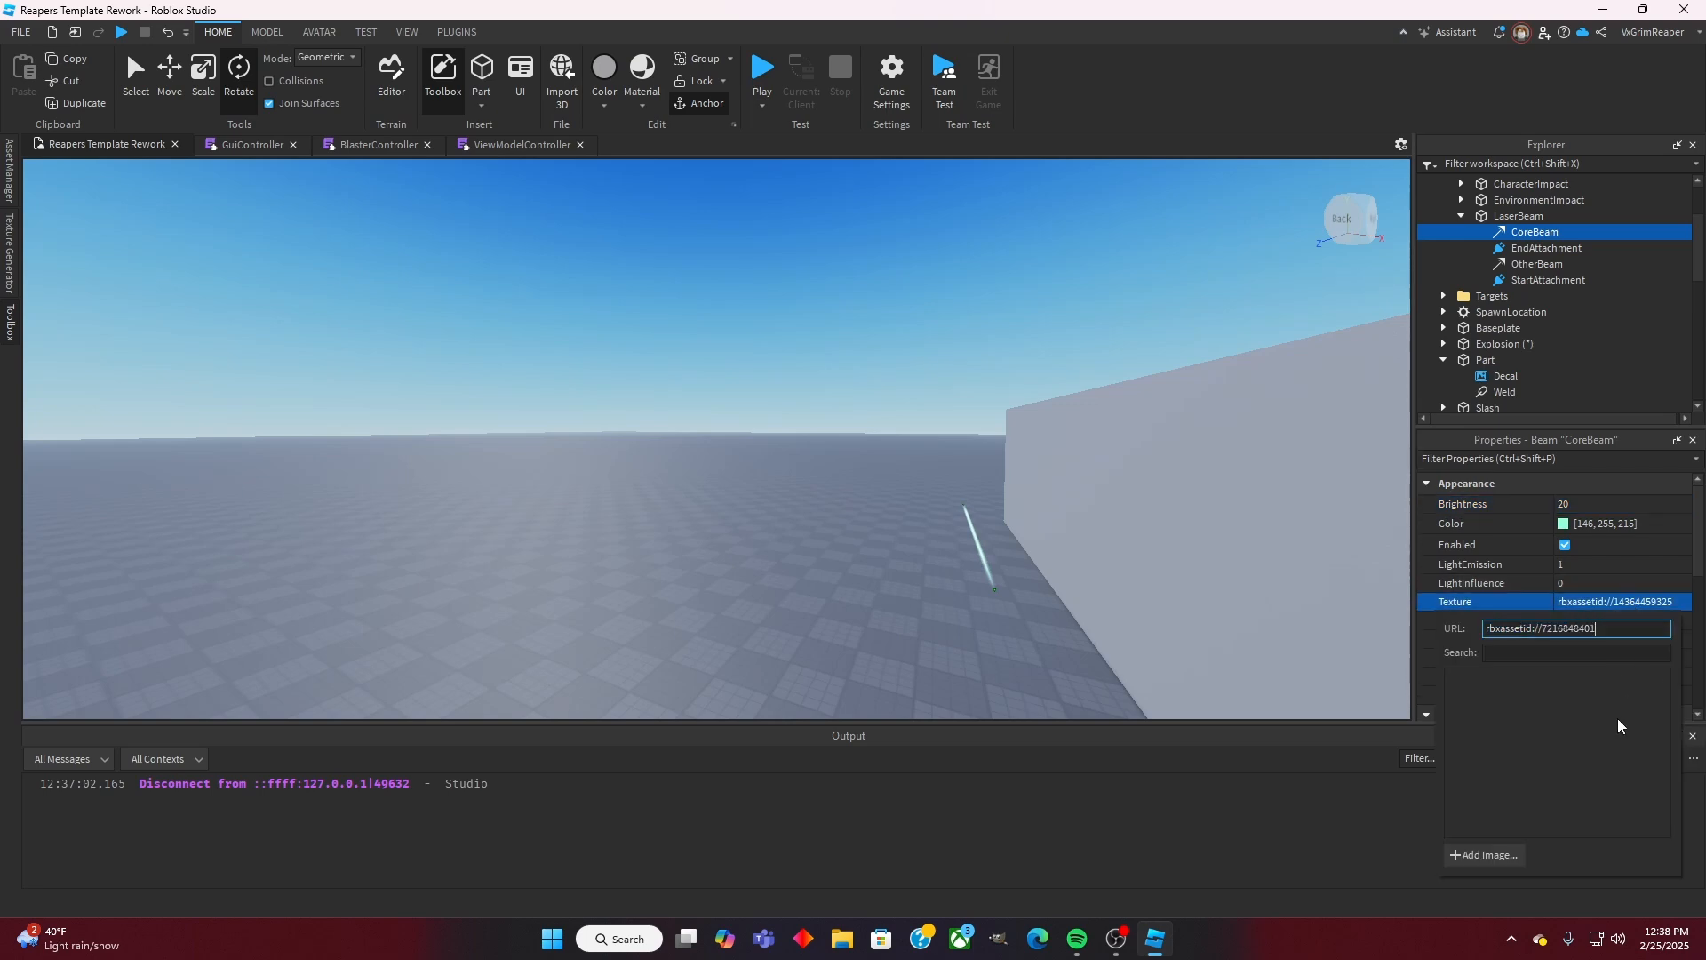
key("Return")
right_click_drag(1076, 524, 1077, 525)
right_click_drag(1075, 526, 1075, 531)
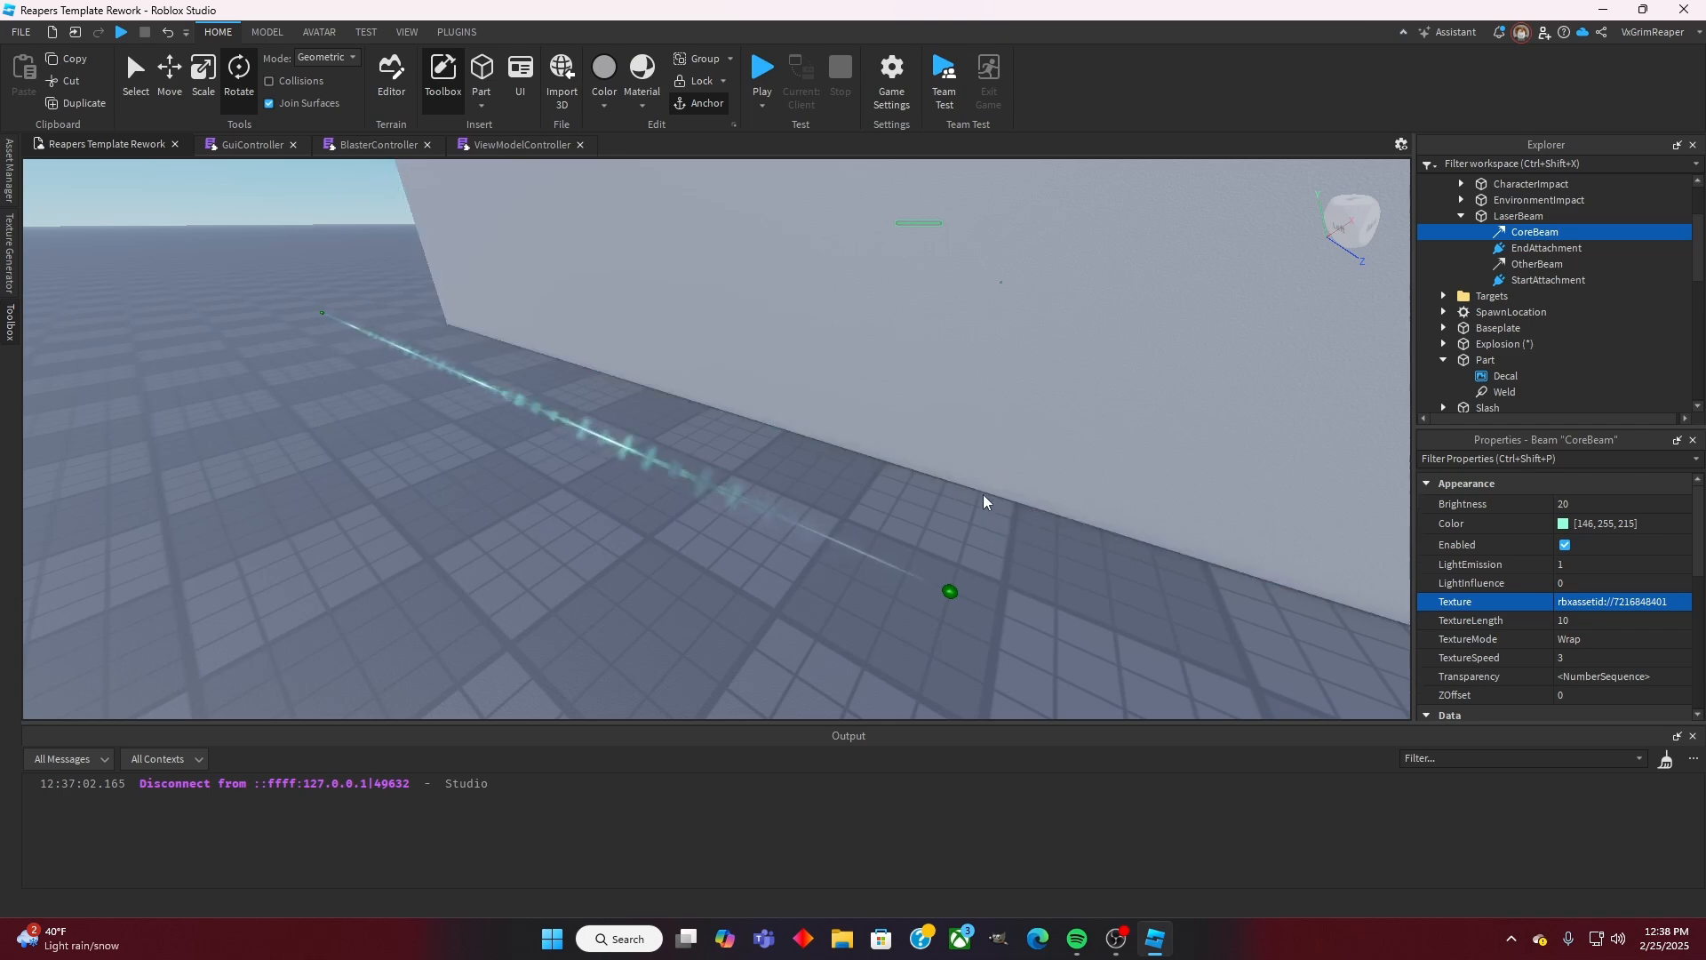
Step: Try a TextureSpeed of 1 on the OtherBeam, then set it back to 2
left_click(1515, 265)
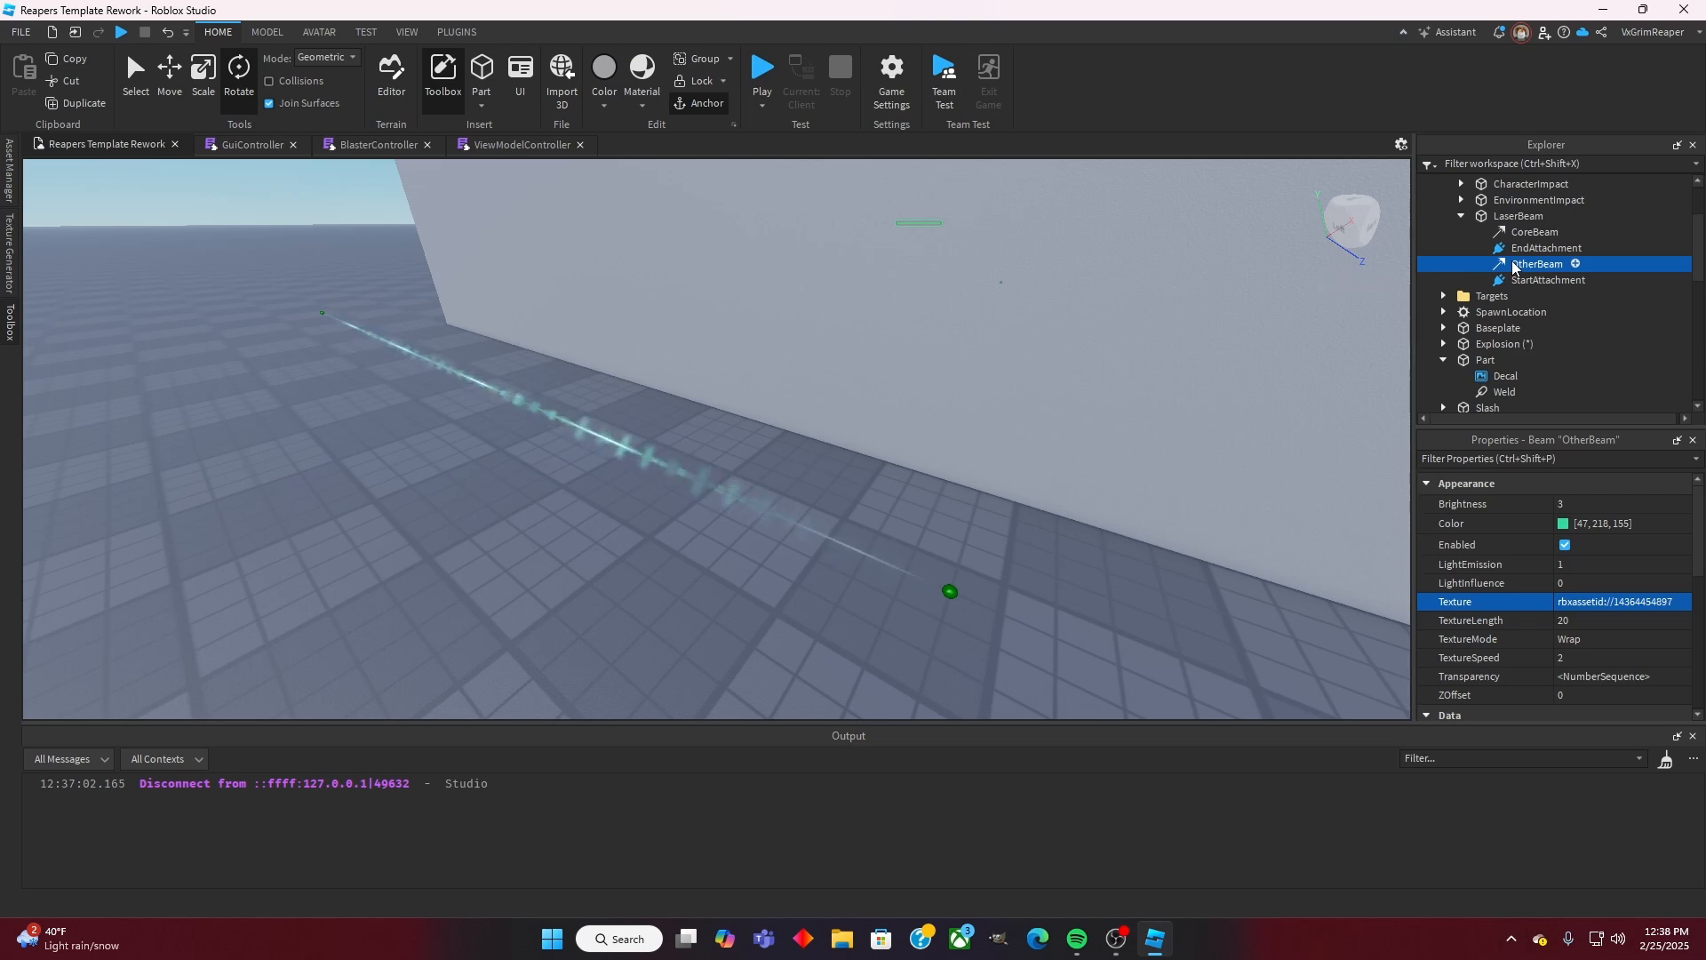
left_click(1591, 656)
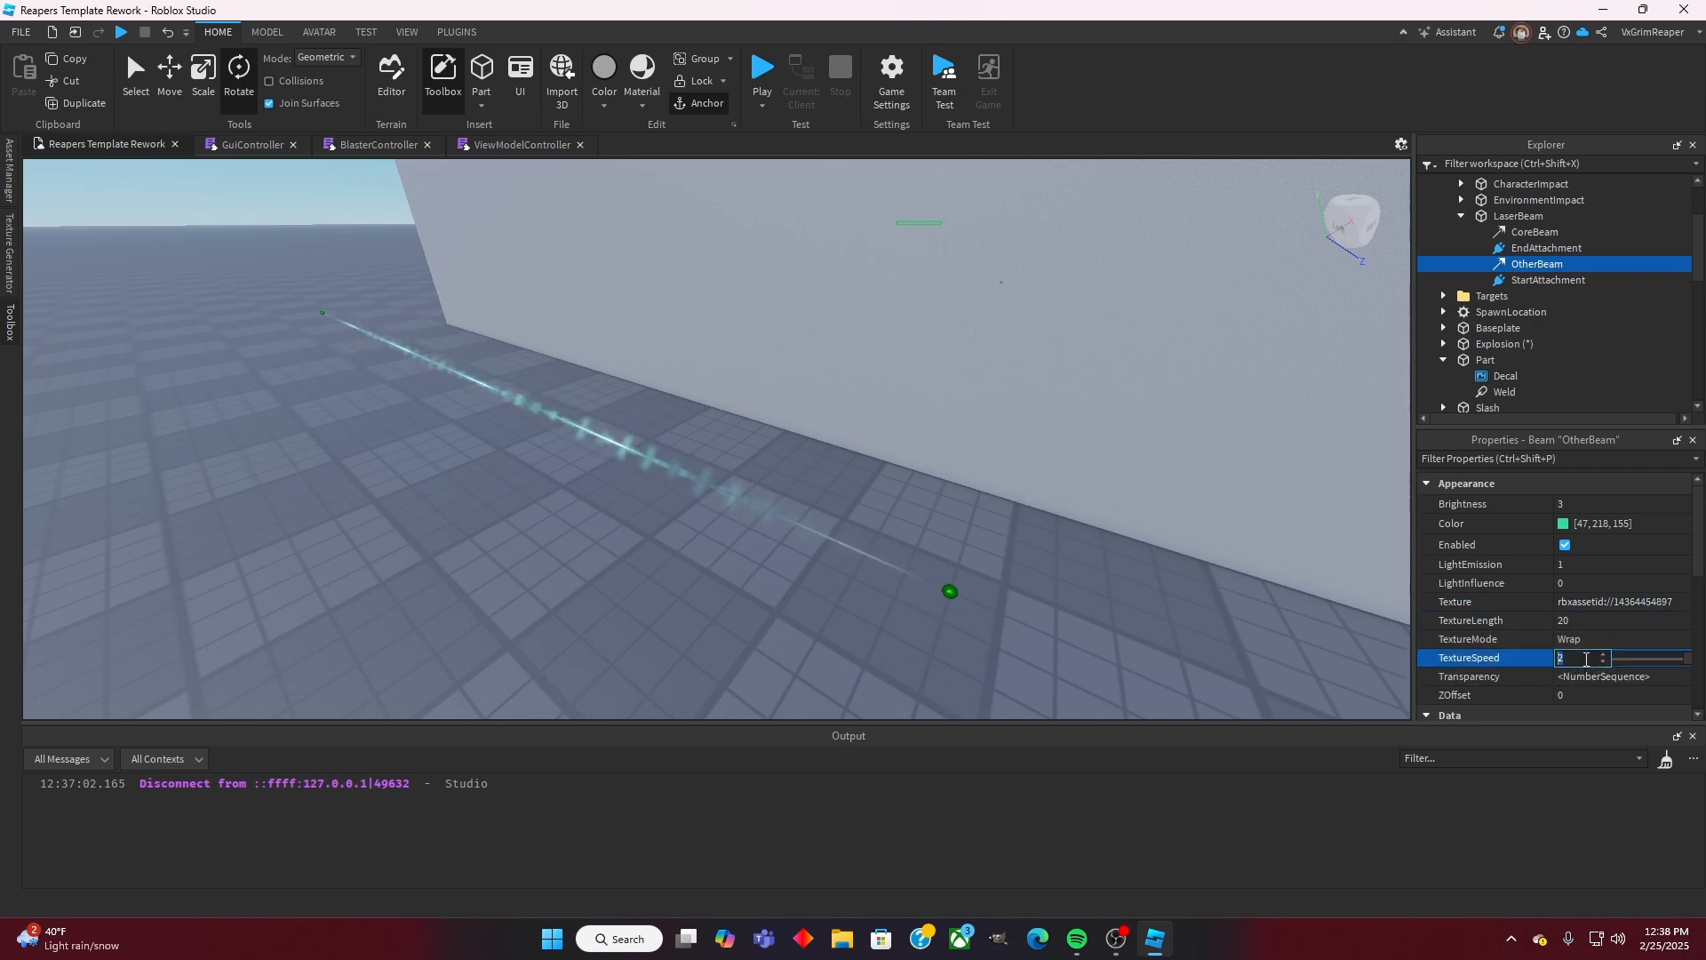
type("1")
key("Return")
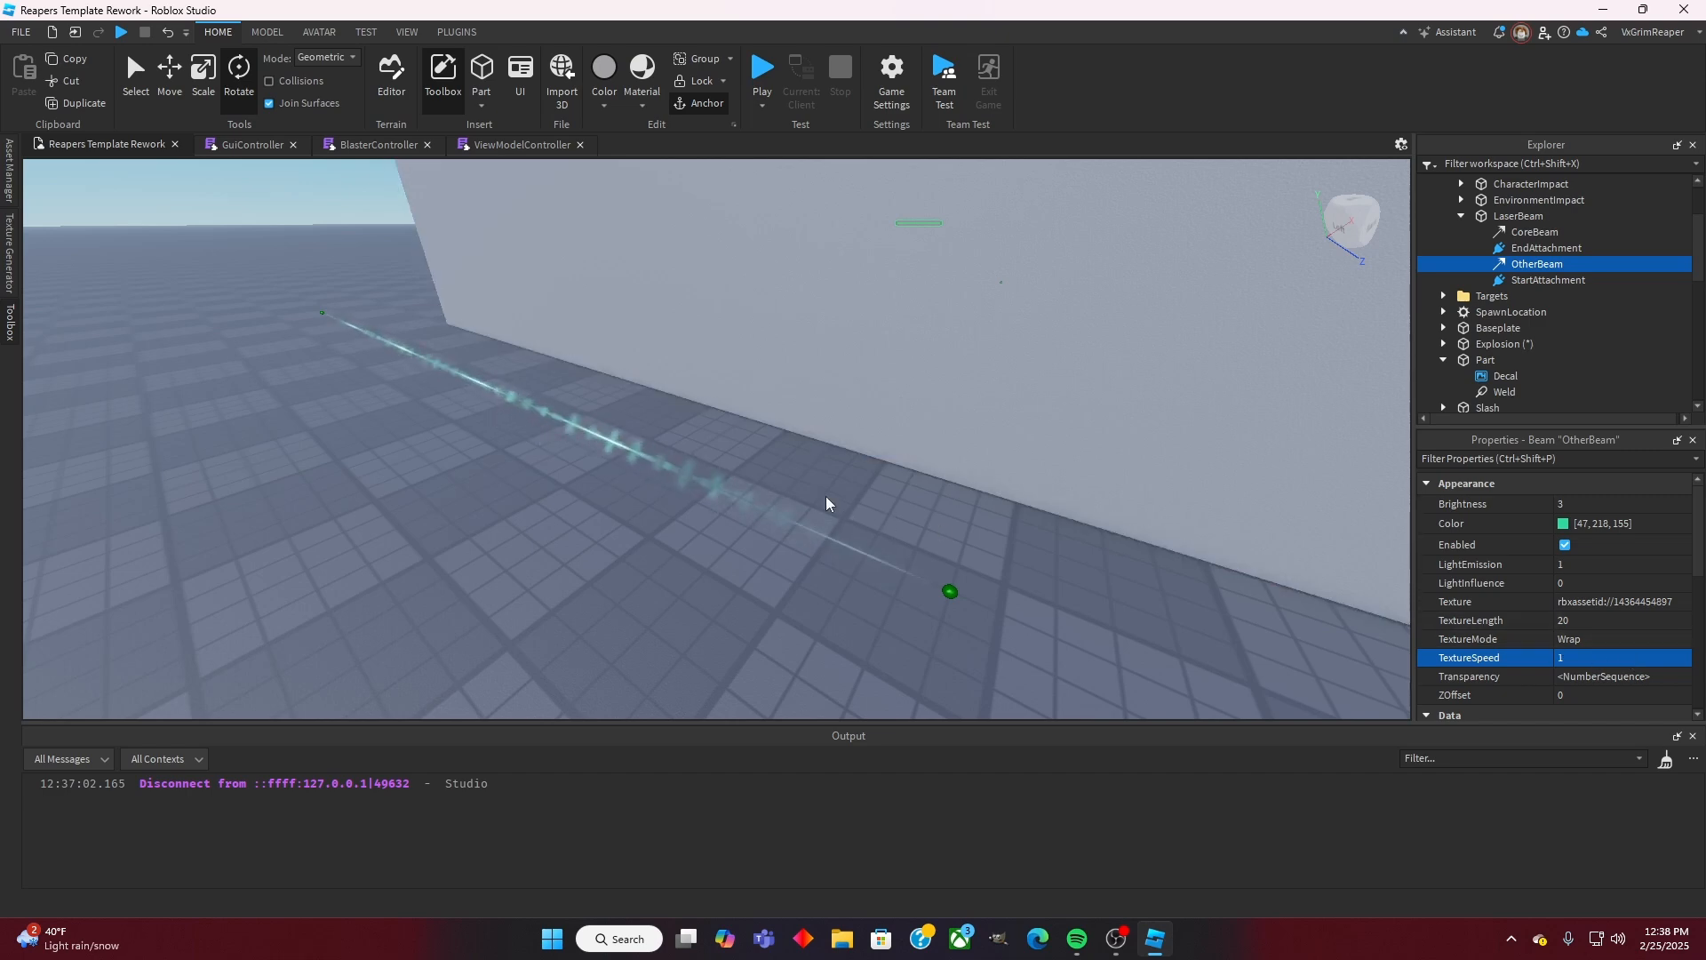
right_click_drag(706, 503, 707, 498)
left_click(1573, 654)
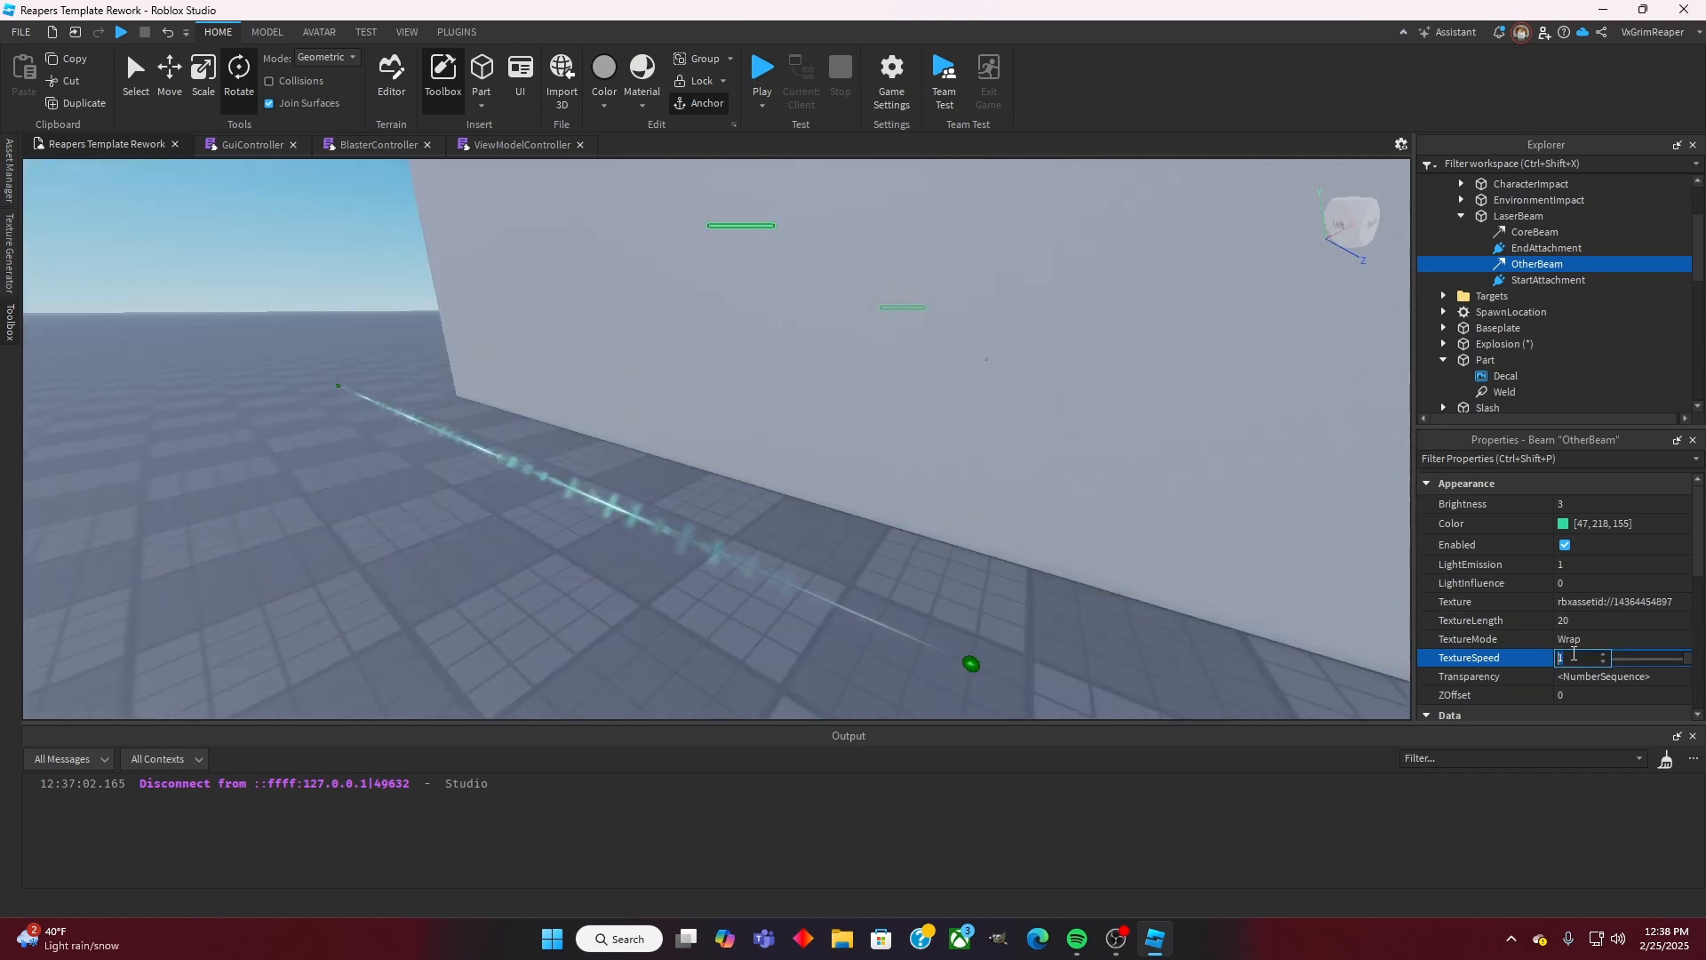
type("2")
key("Return")
right_click_drag(877, 551, 851, 530)
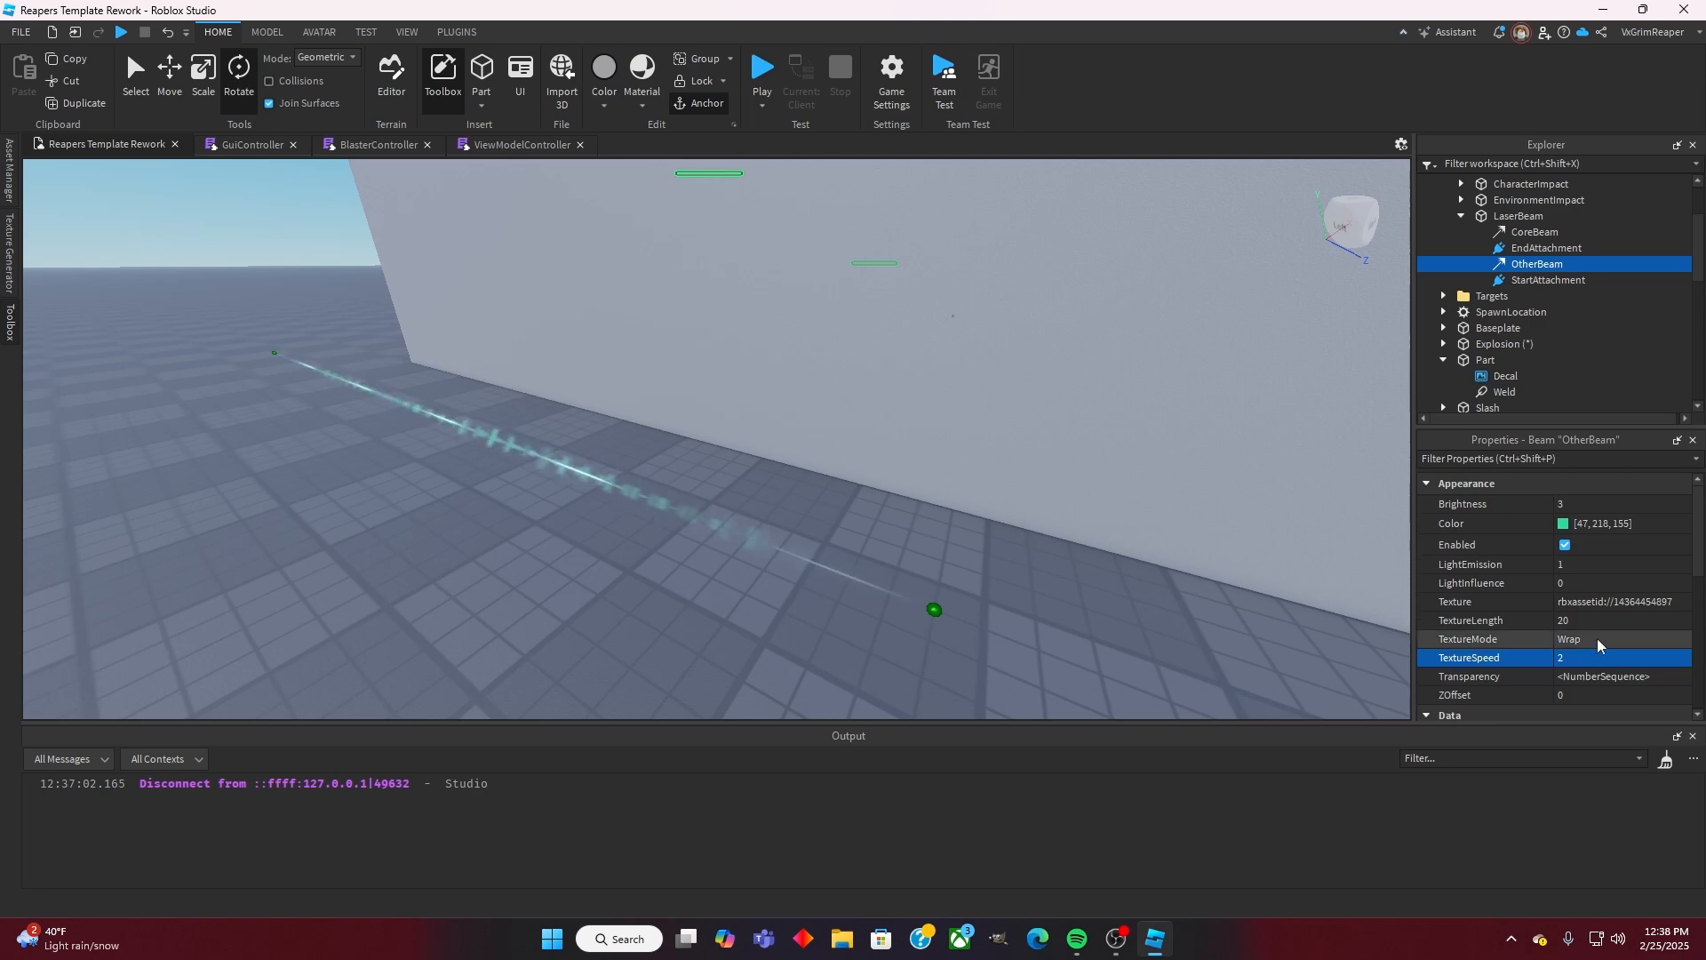
Step: Narrow the OtherBeam by setting its Width0 to 1 and then to 0.5, checking the beam in the scene
scroll(1634, 633, "down", 6)
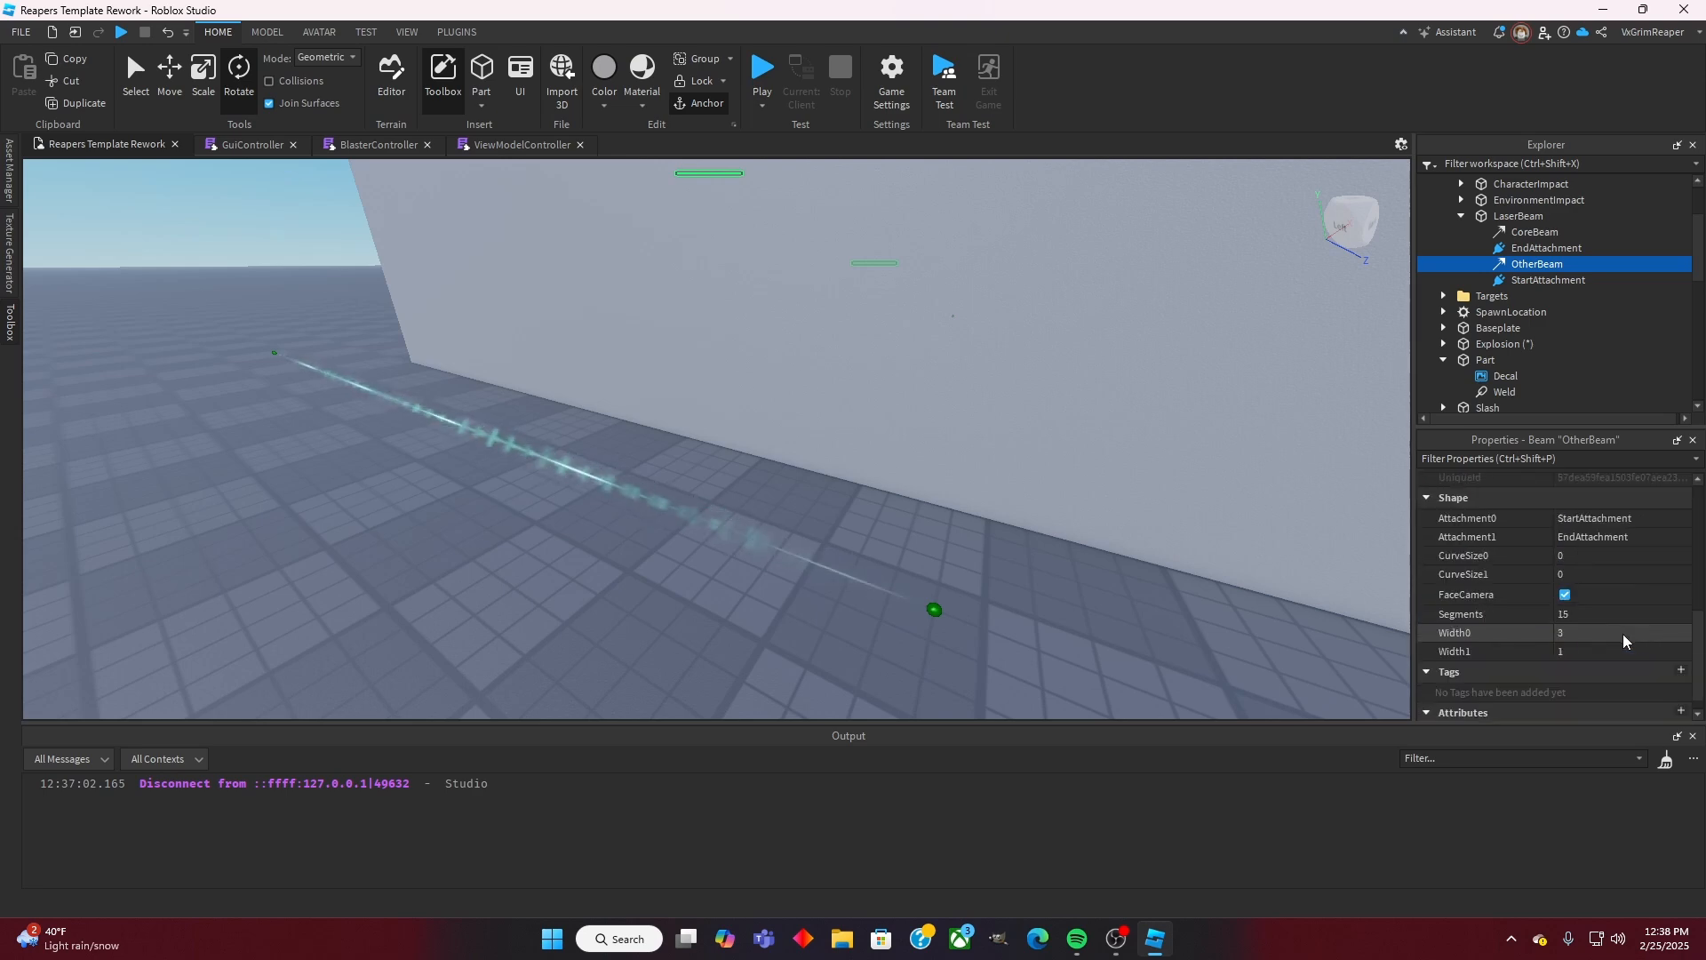
left_click(1594, 633)
type("1")
key("Return")
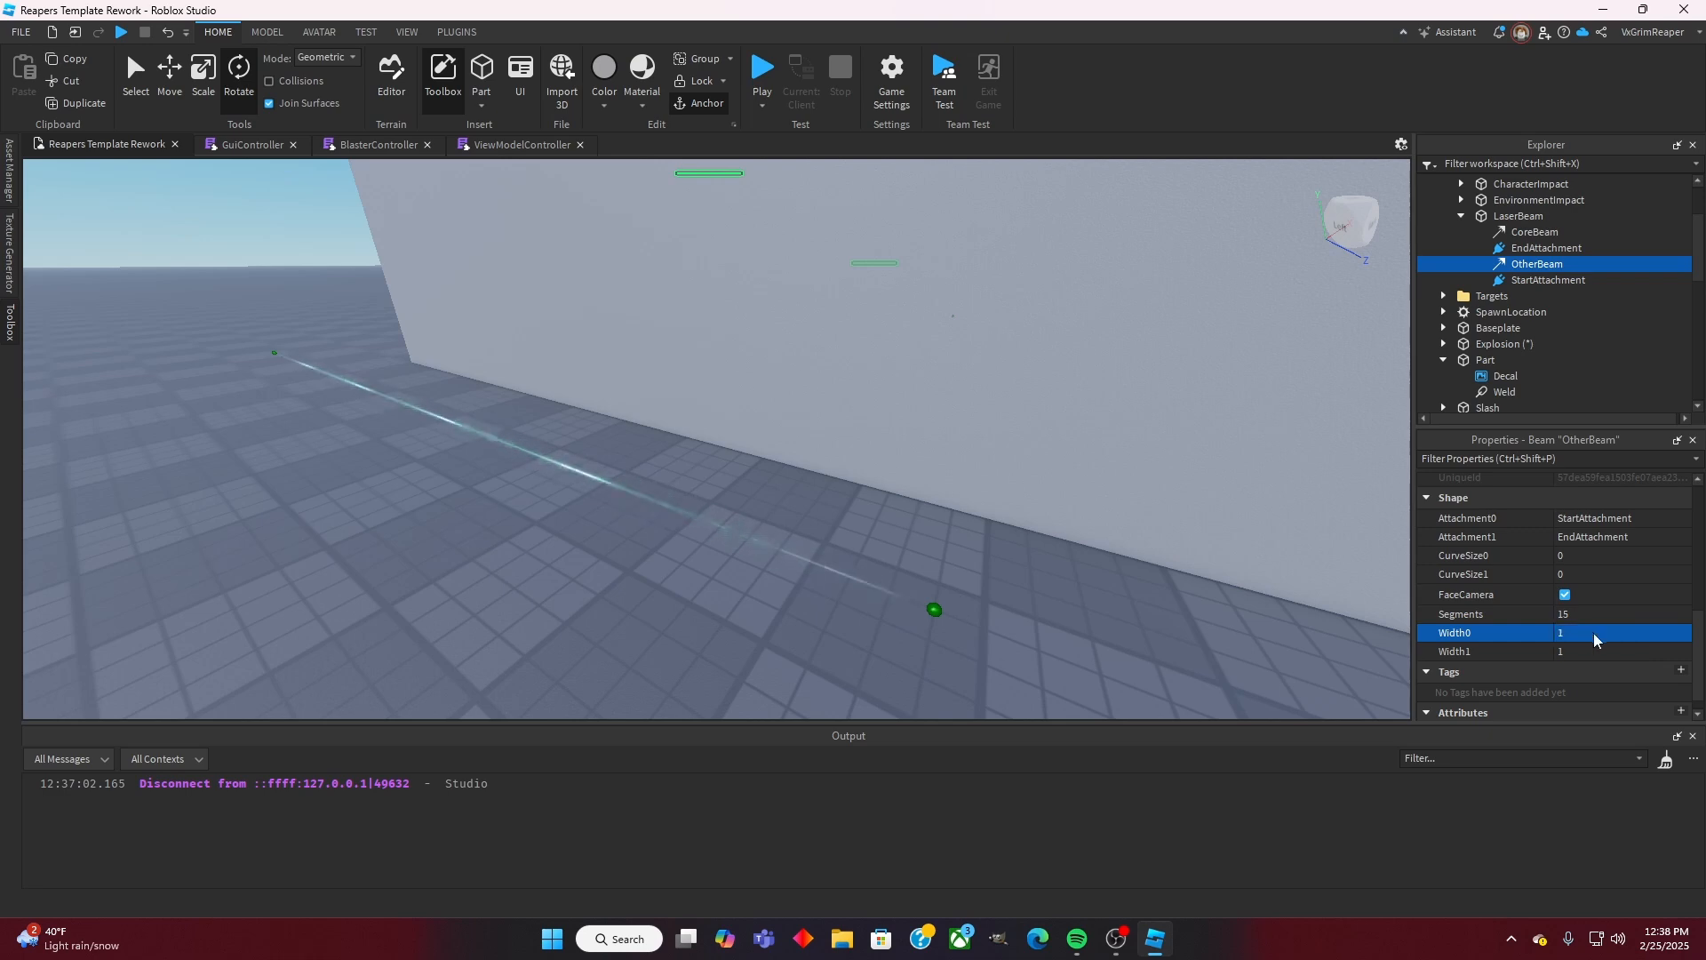
key("w")
right_click_drag(968, 499, 967, 500)
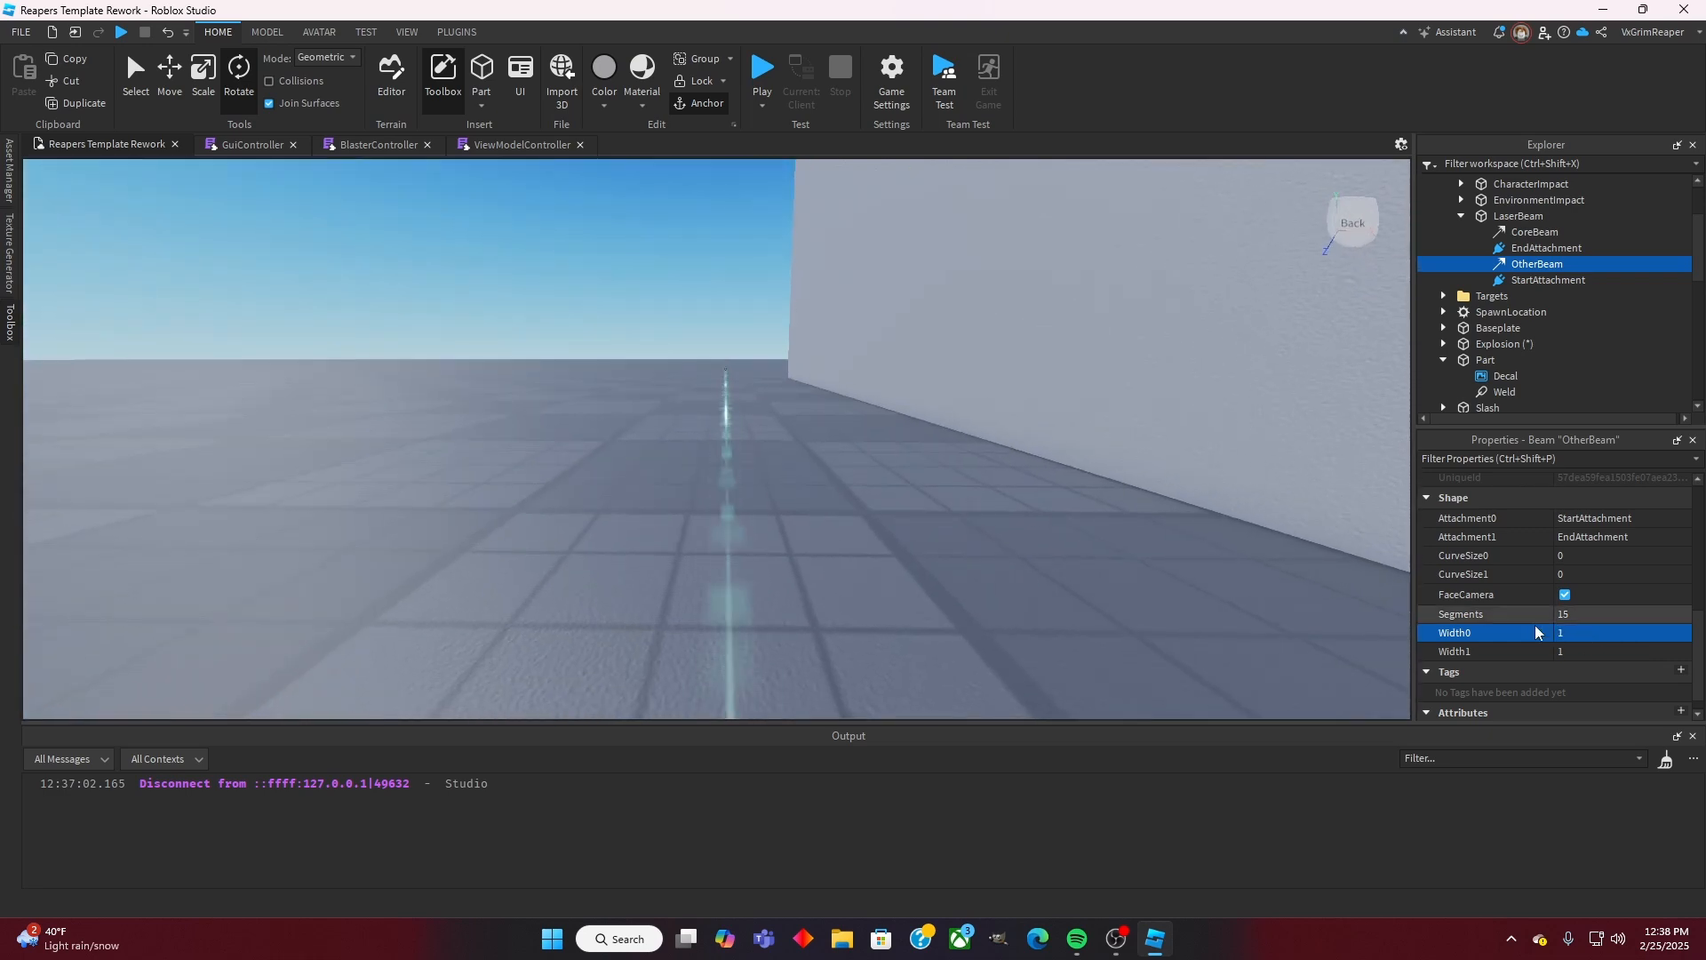
left_click(1569, 633)
type("0.5")
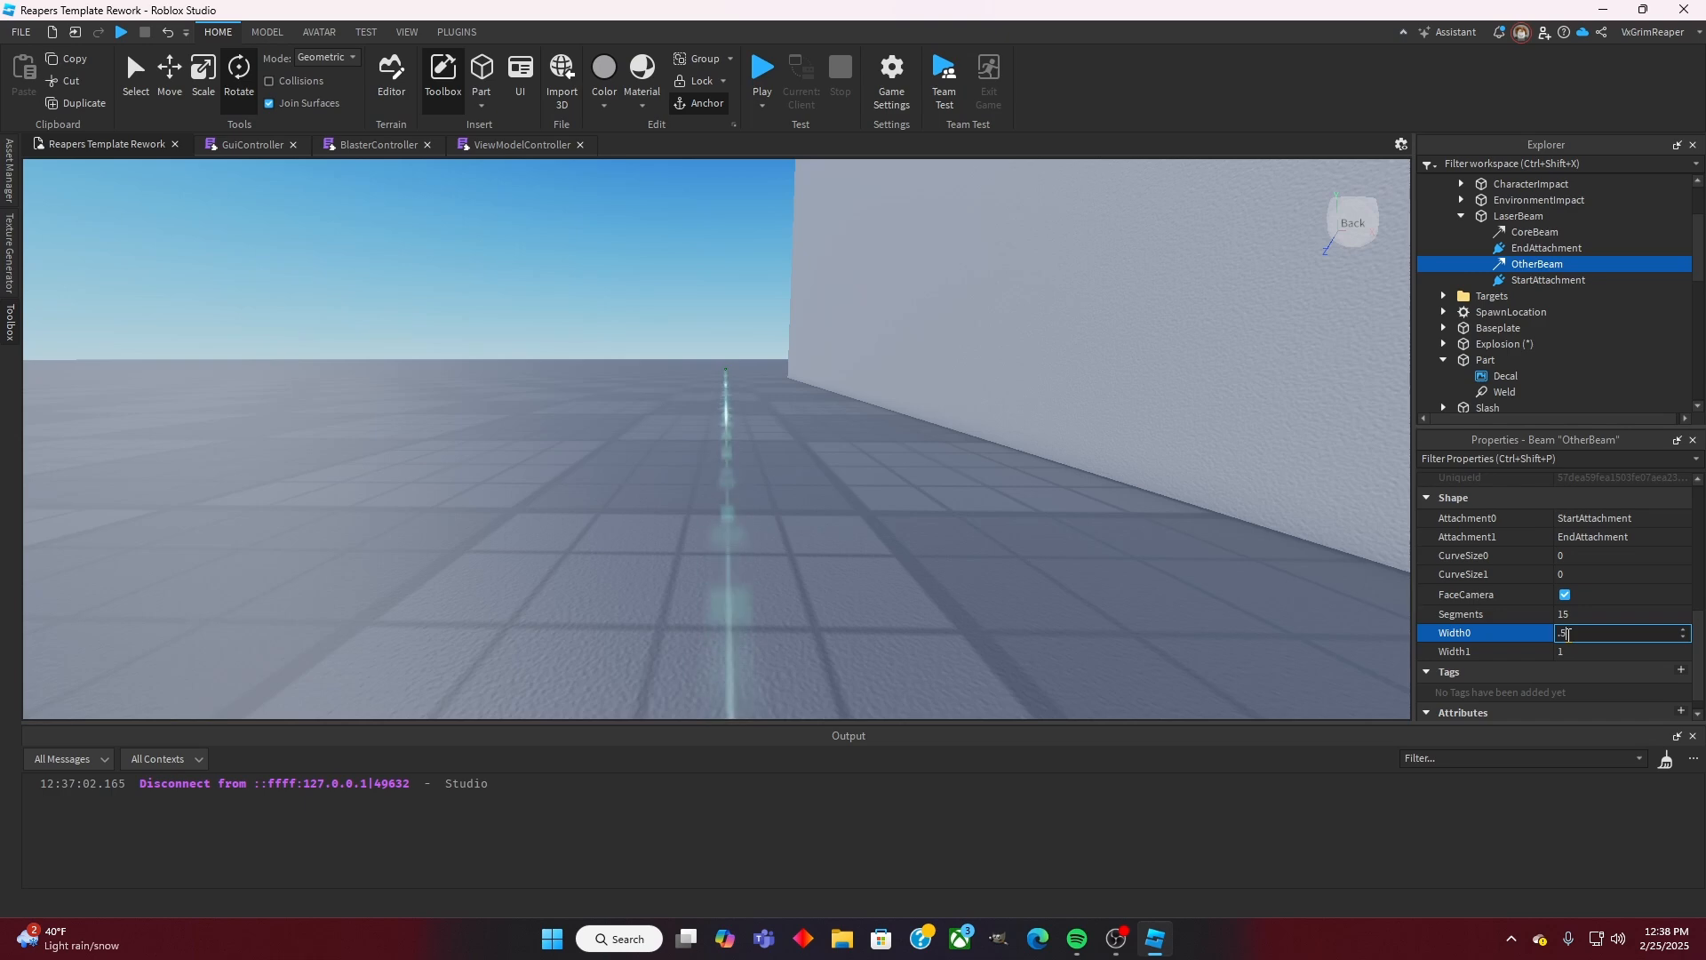
key("Return")
right_click_drag(809, 558, 807, 558)
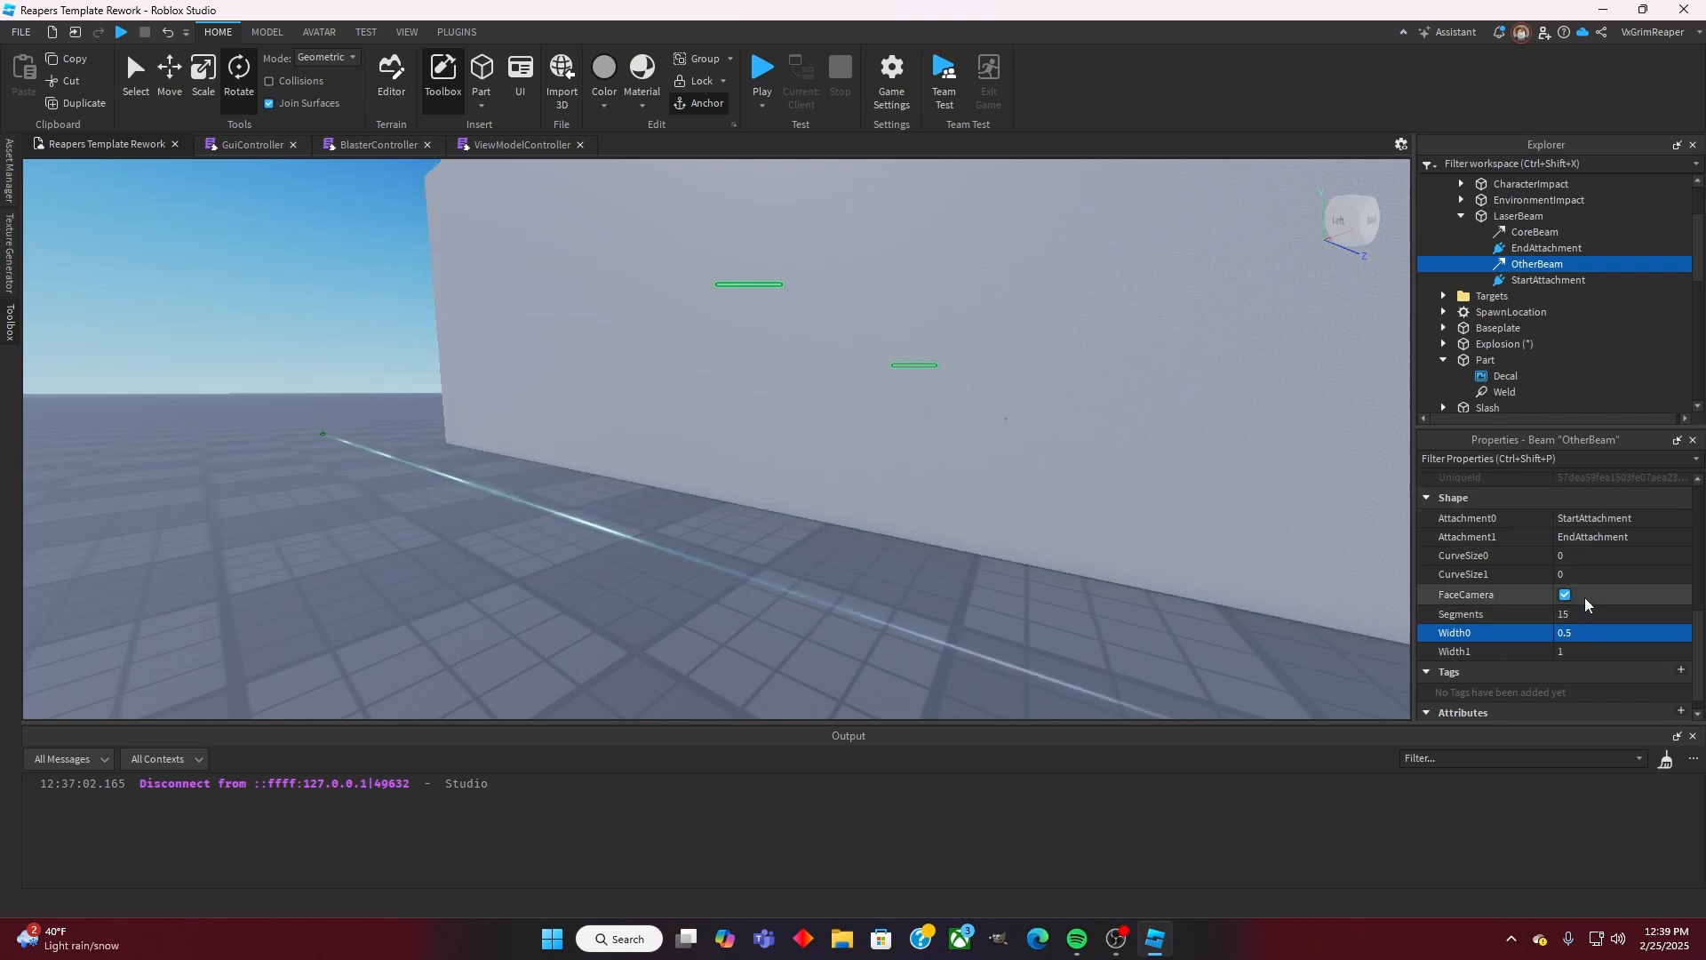
Step: Hide the OtherBeam by setting its Transparency to 1, then check the remaining beam in the scene
scroll(1587, 590, "up", 2)
scroll(1586, 590, "up", 3)
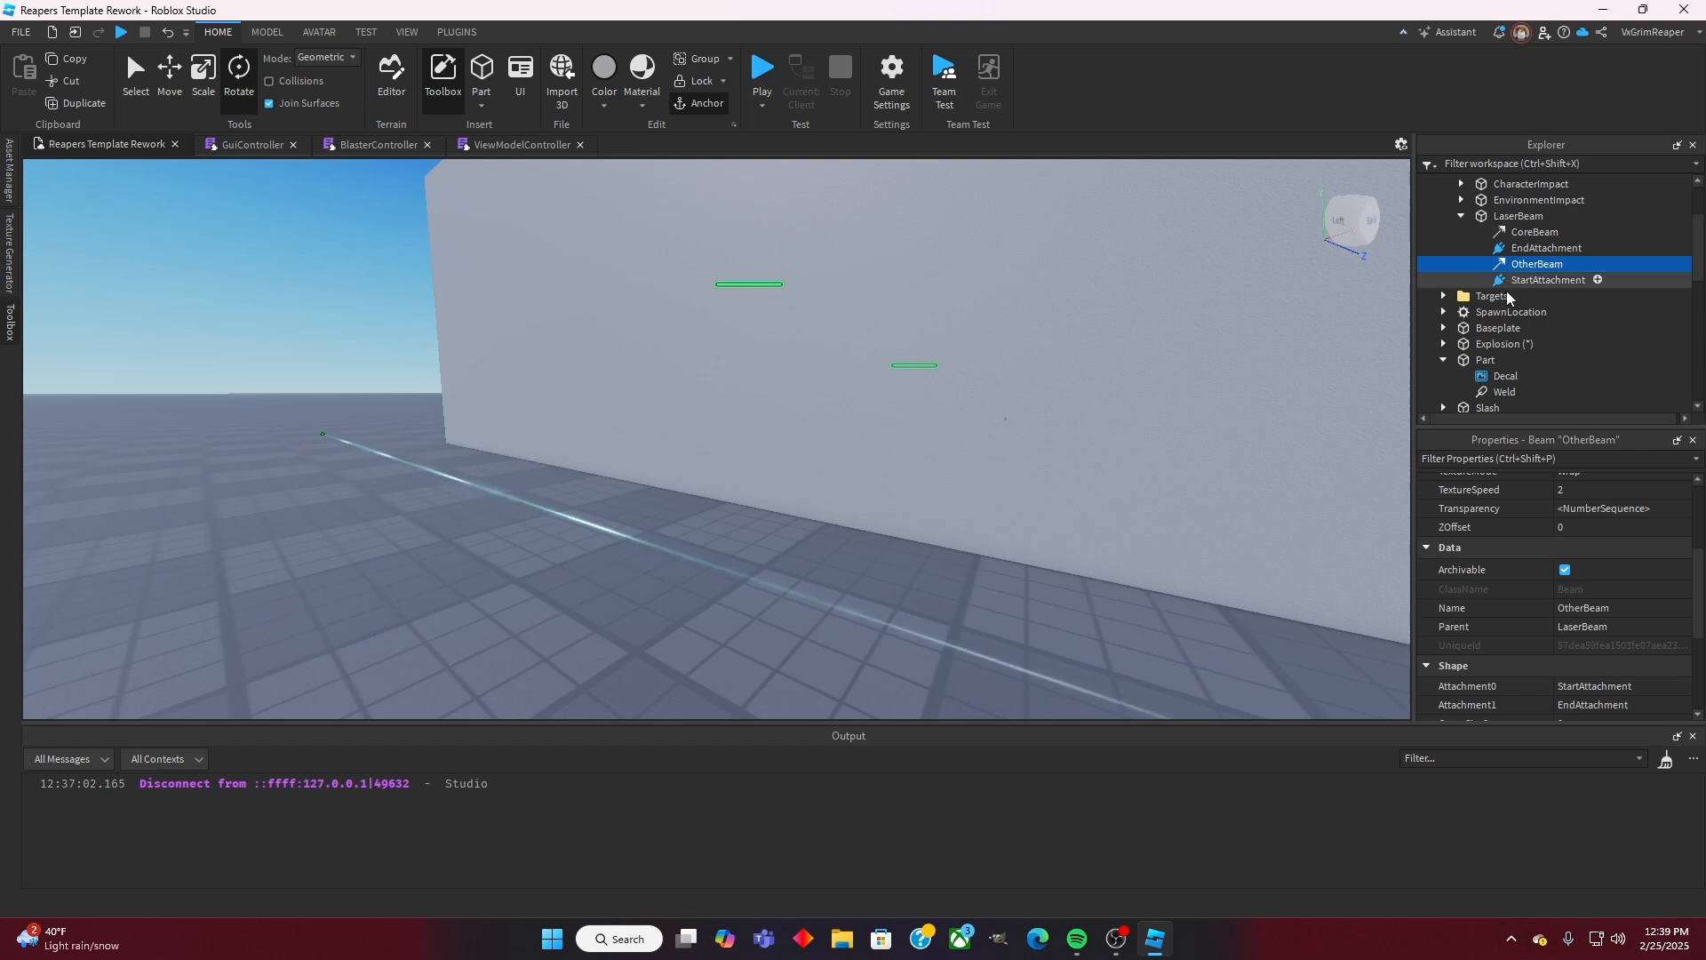
left_click(1593, 514)
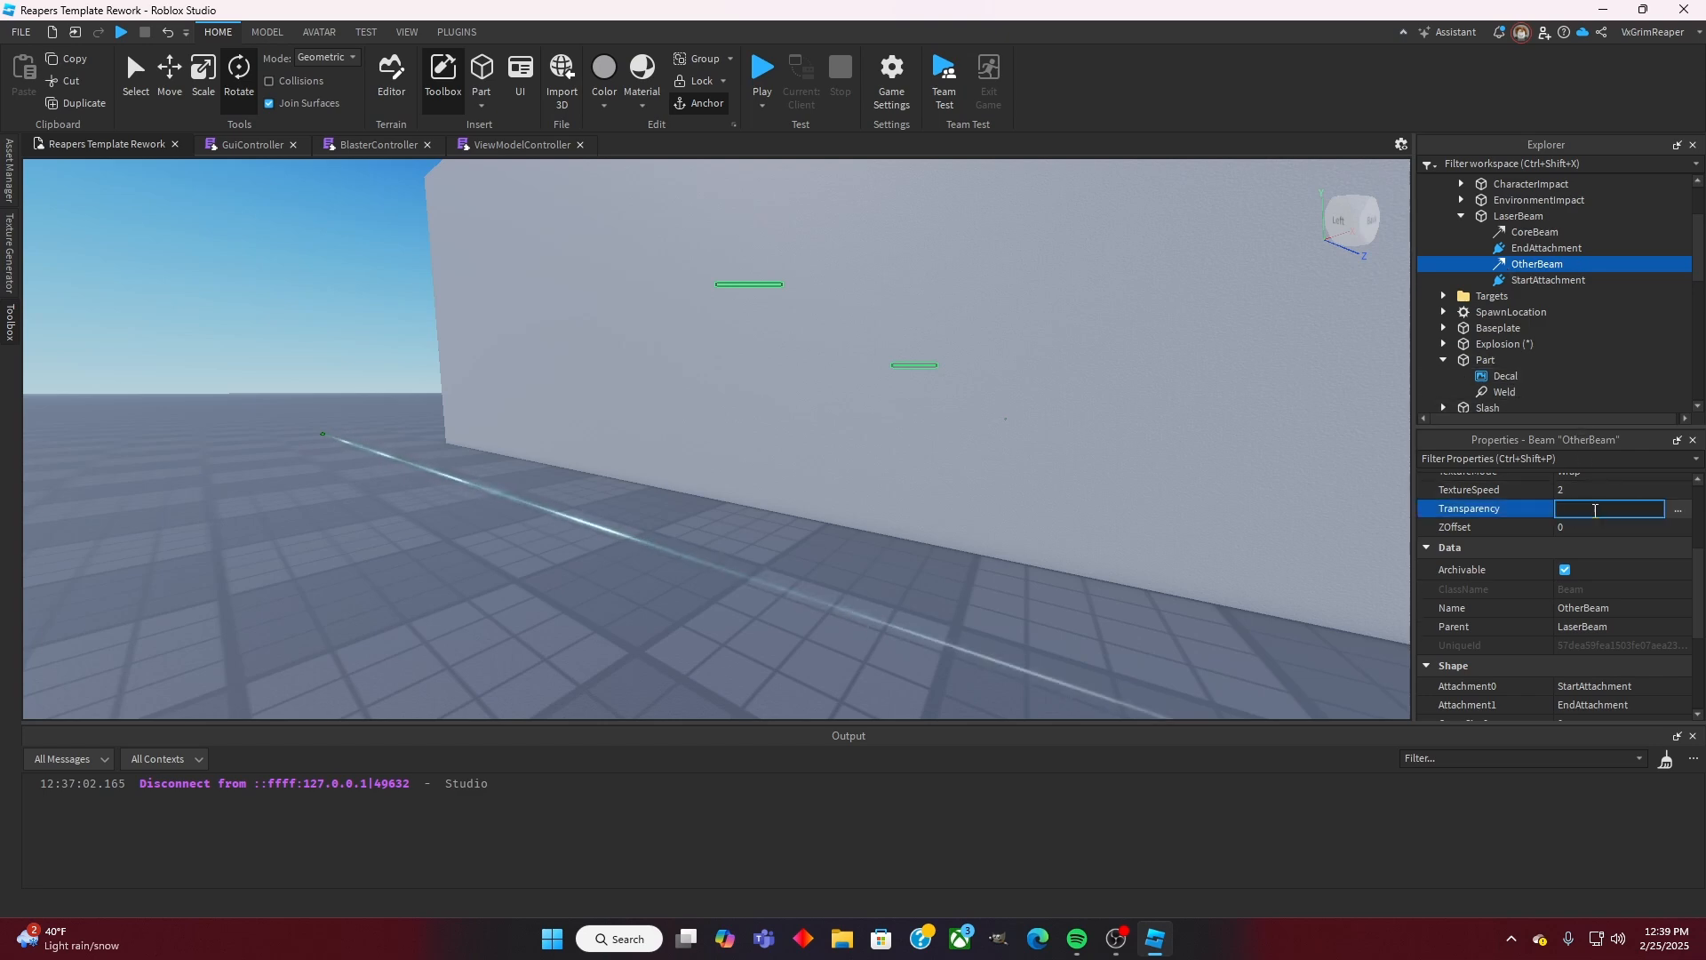
type("1")
key("Return")
right_click_drag(1003, 360, 1002, 360)
right_click_drag(837, 489, 837, 488)
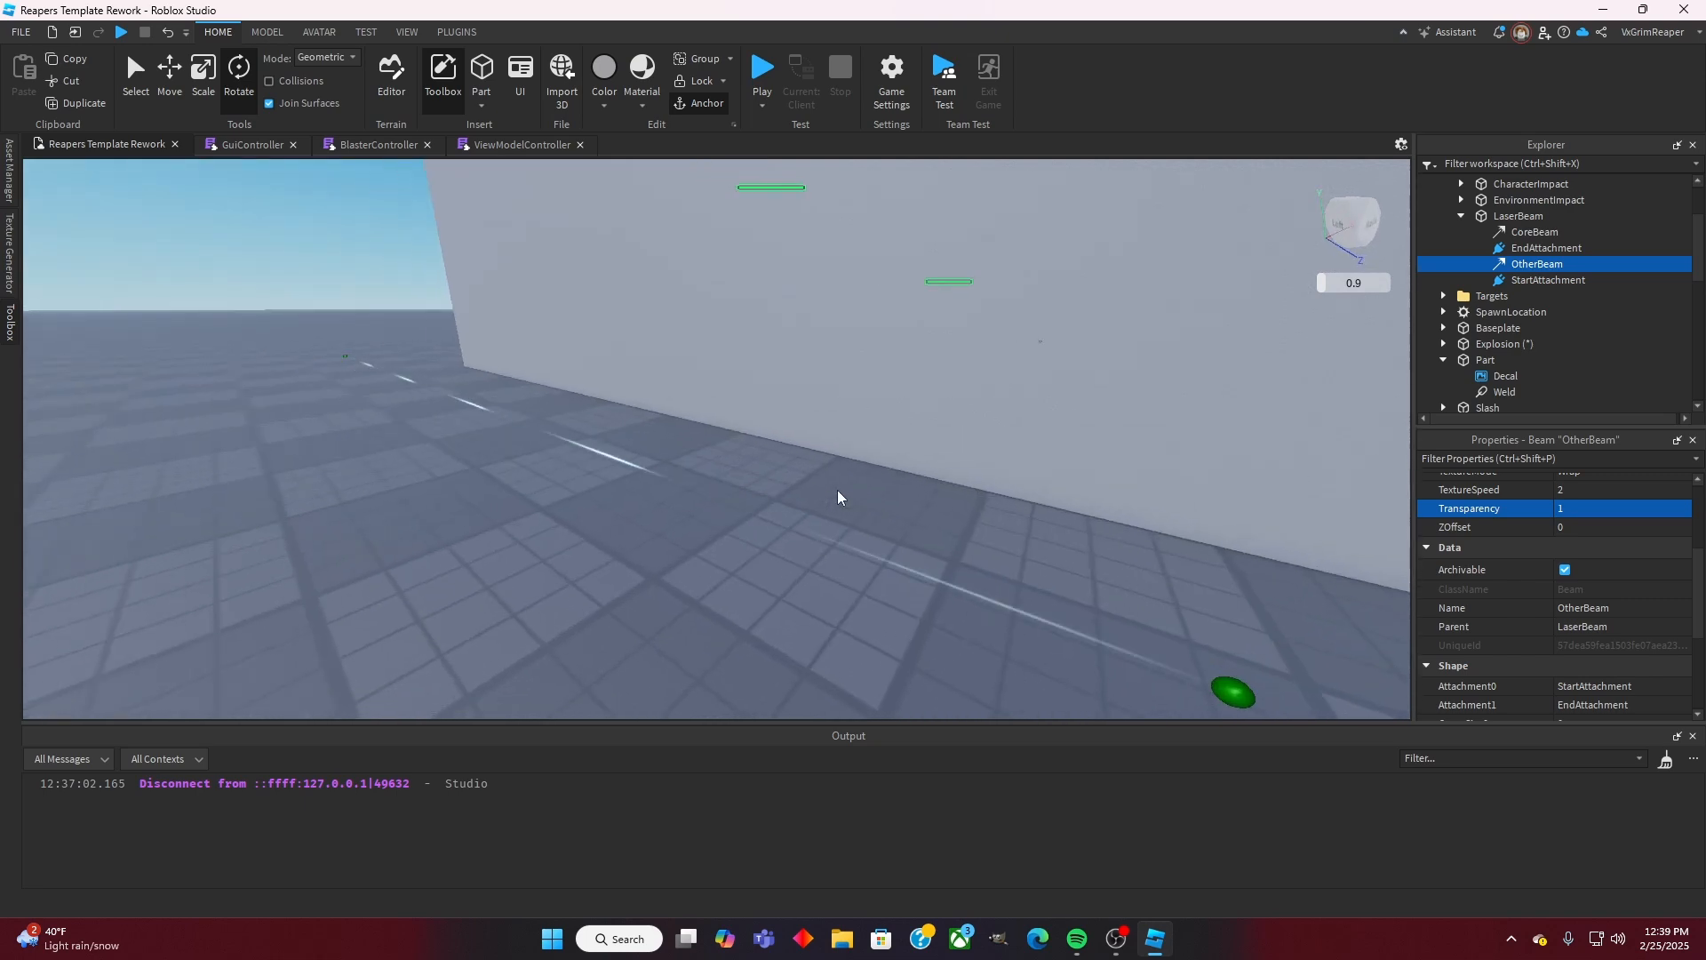
Step: Try a TextureSpeed of 30 on the CoreBeam, then set it to 5
left_click(1546, 231)
scroll(1548, 547, "up", 1)
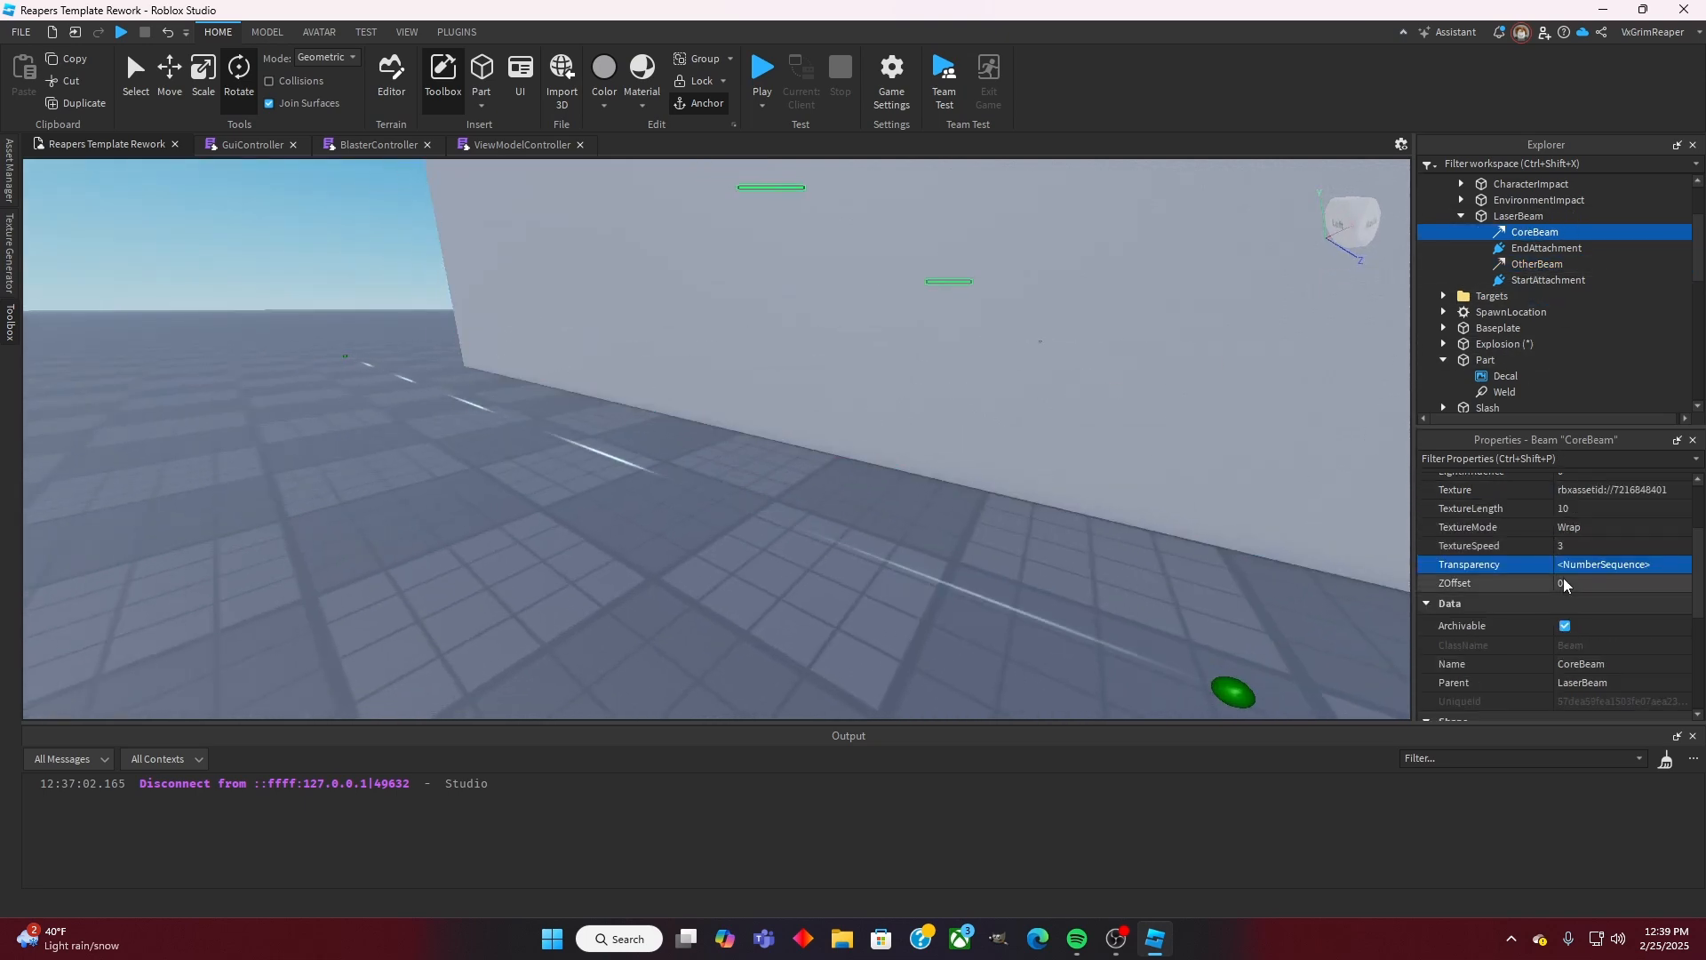
scroll(1564, 580, "up", 1)
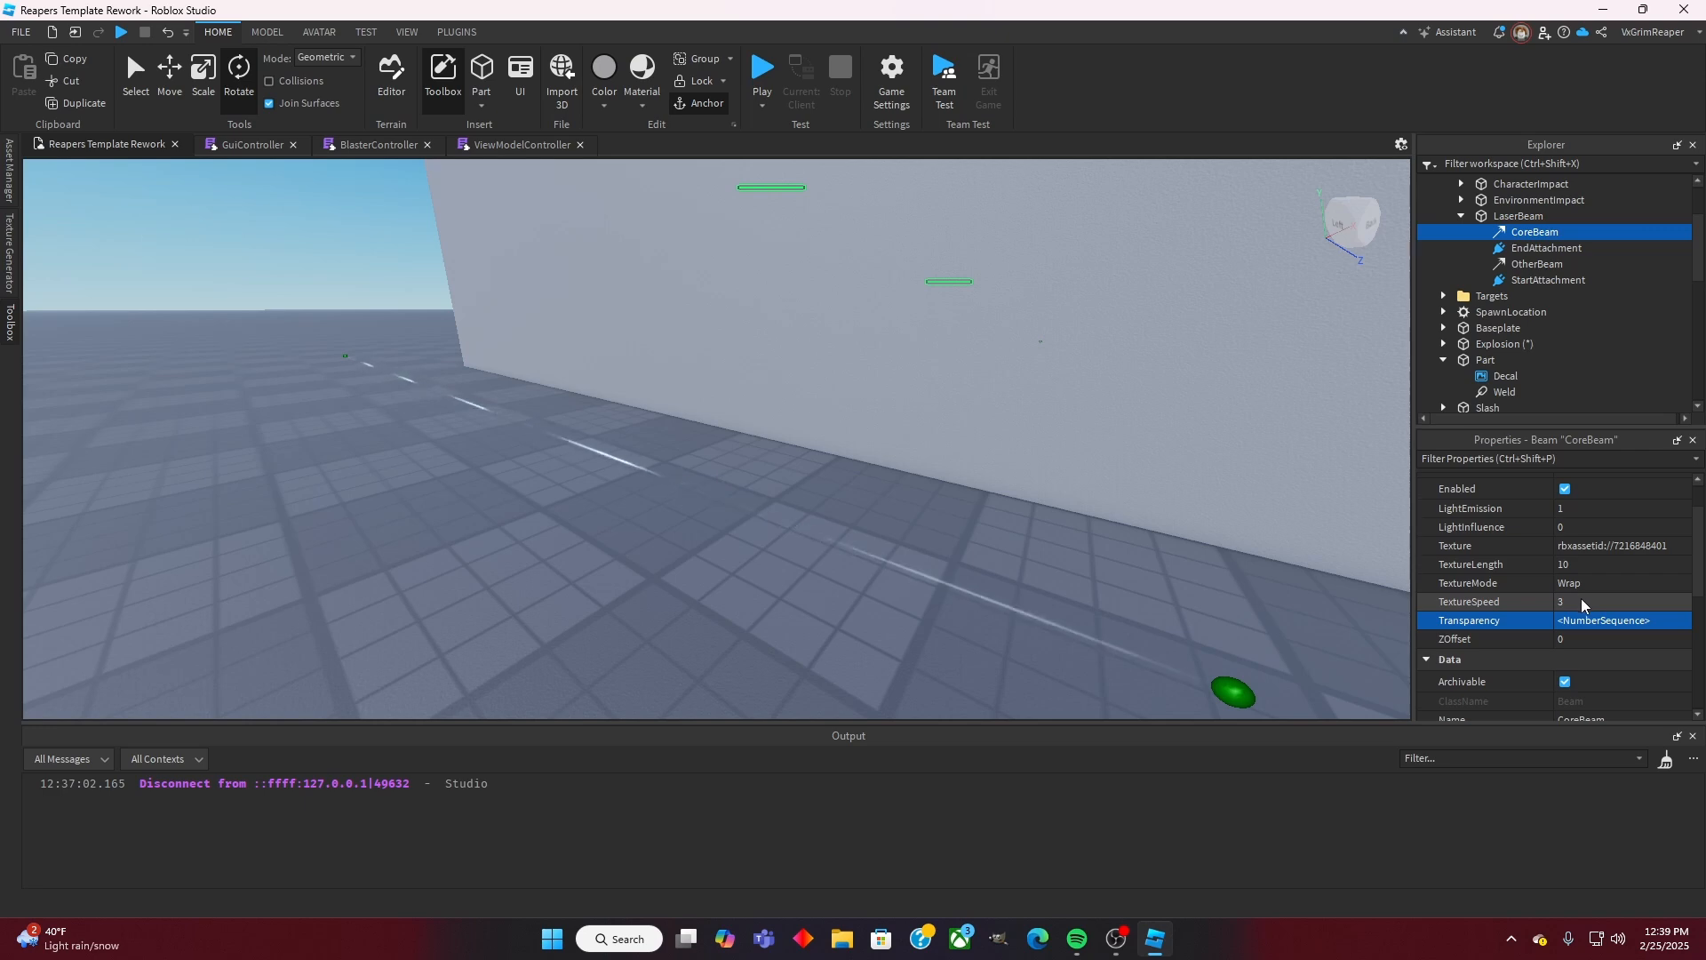
left_click(1581, 599)
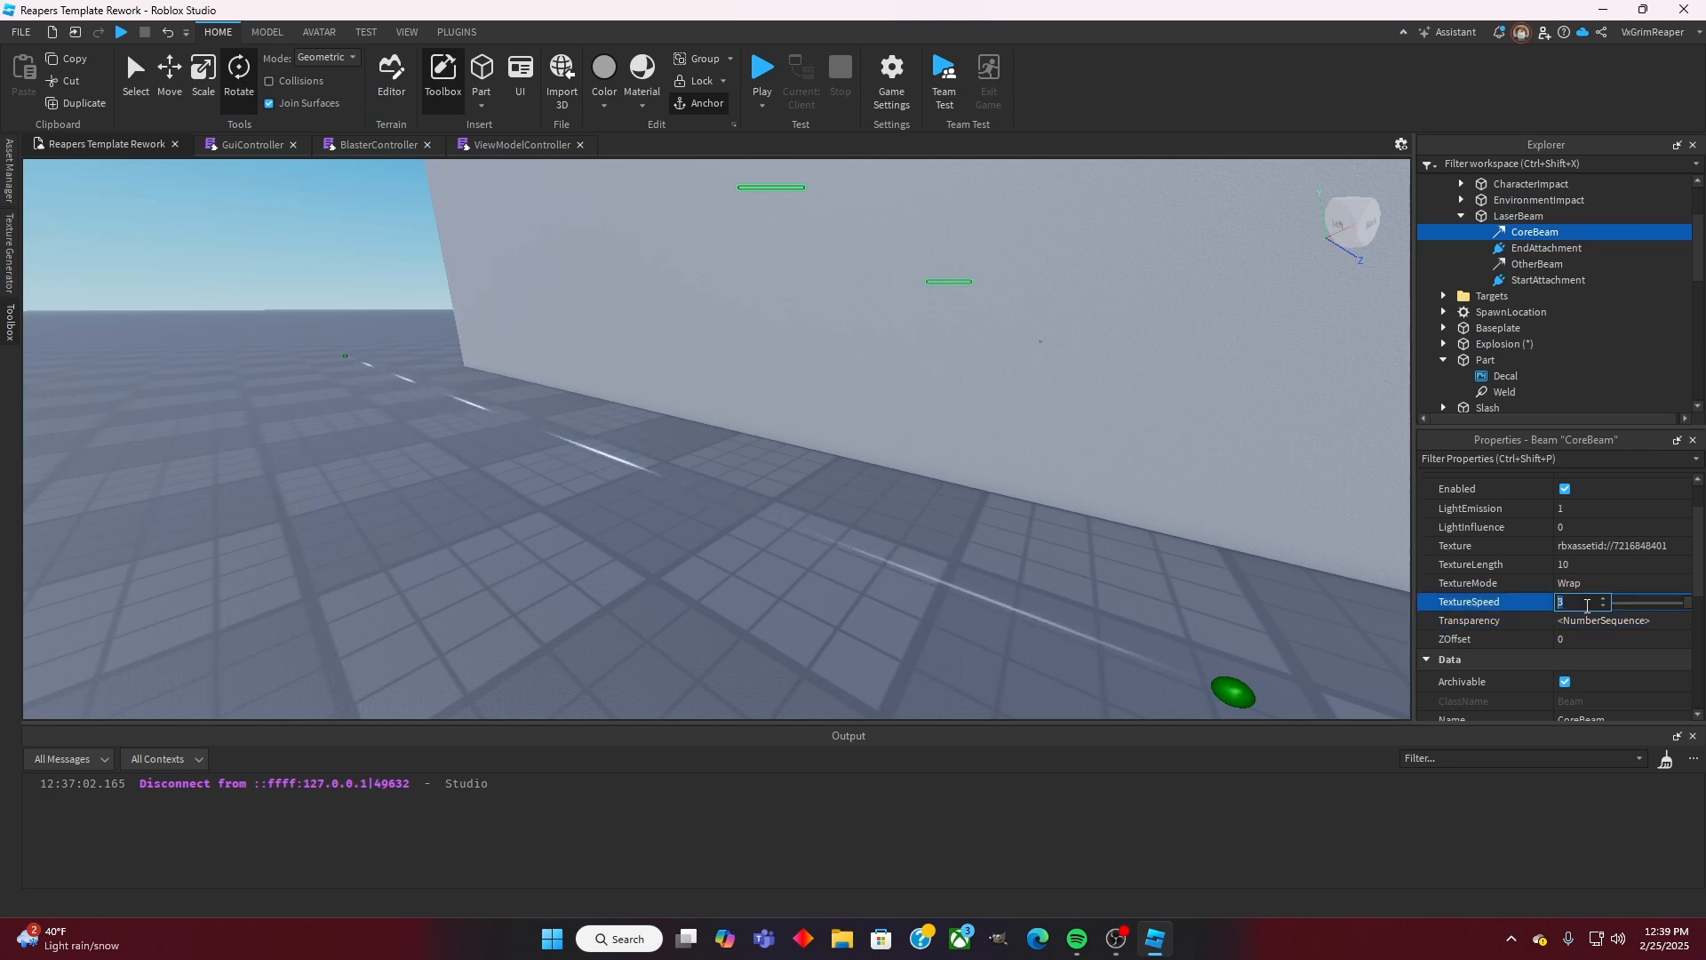
key("Return")
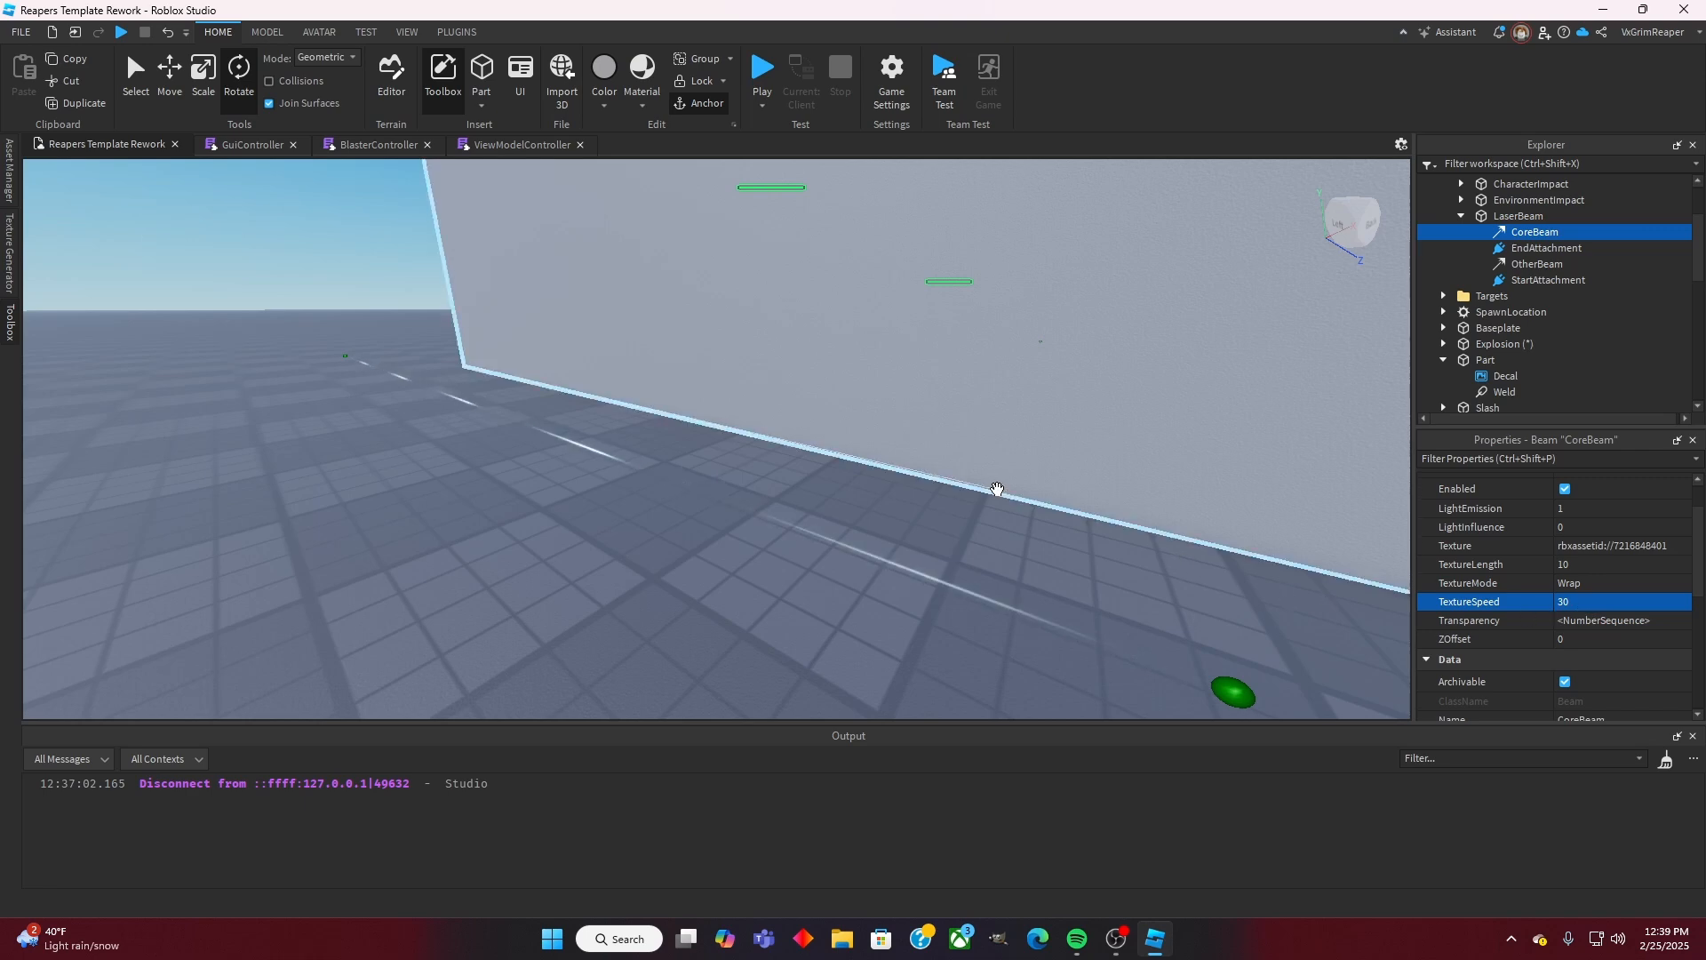
right_click_drag(997, 489, 996, 488)
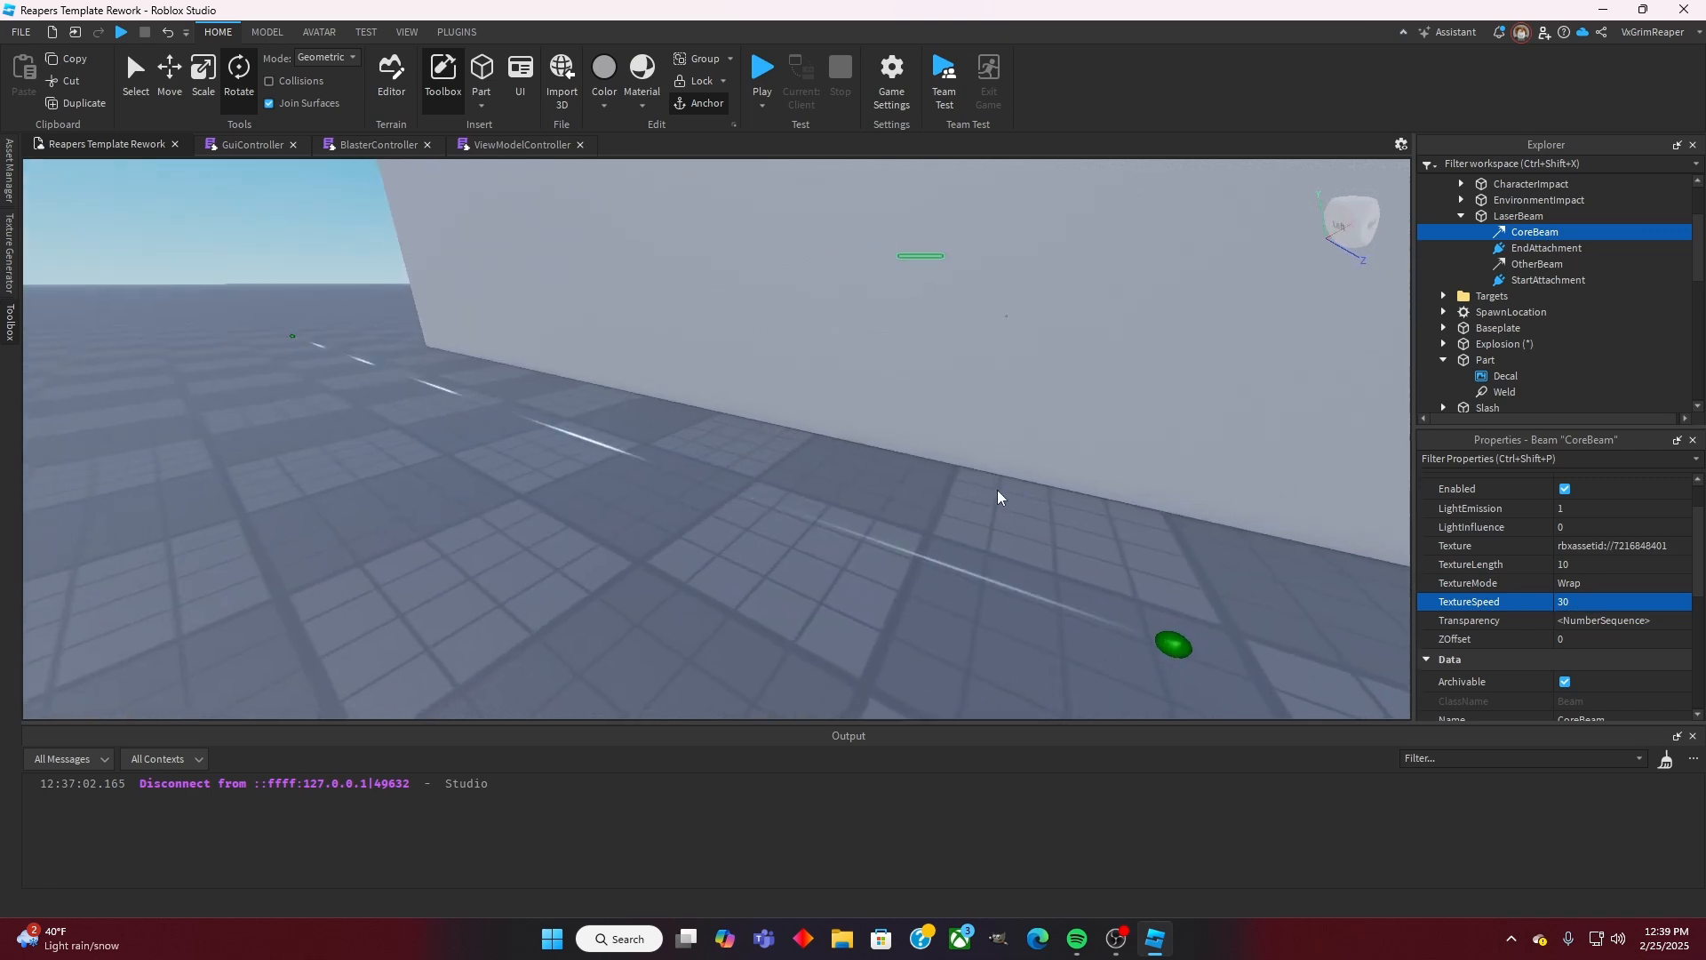
left_click(1611, 605)
type("5")
key("Return")
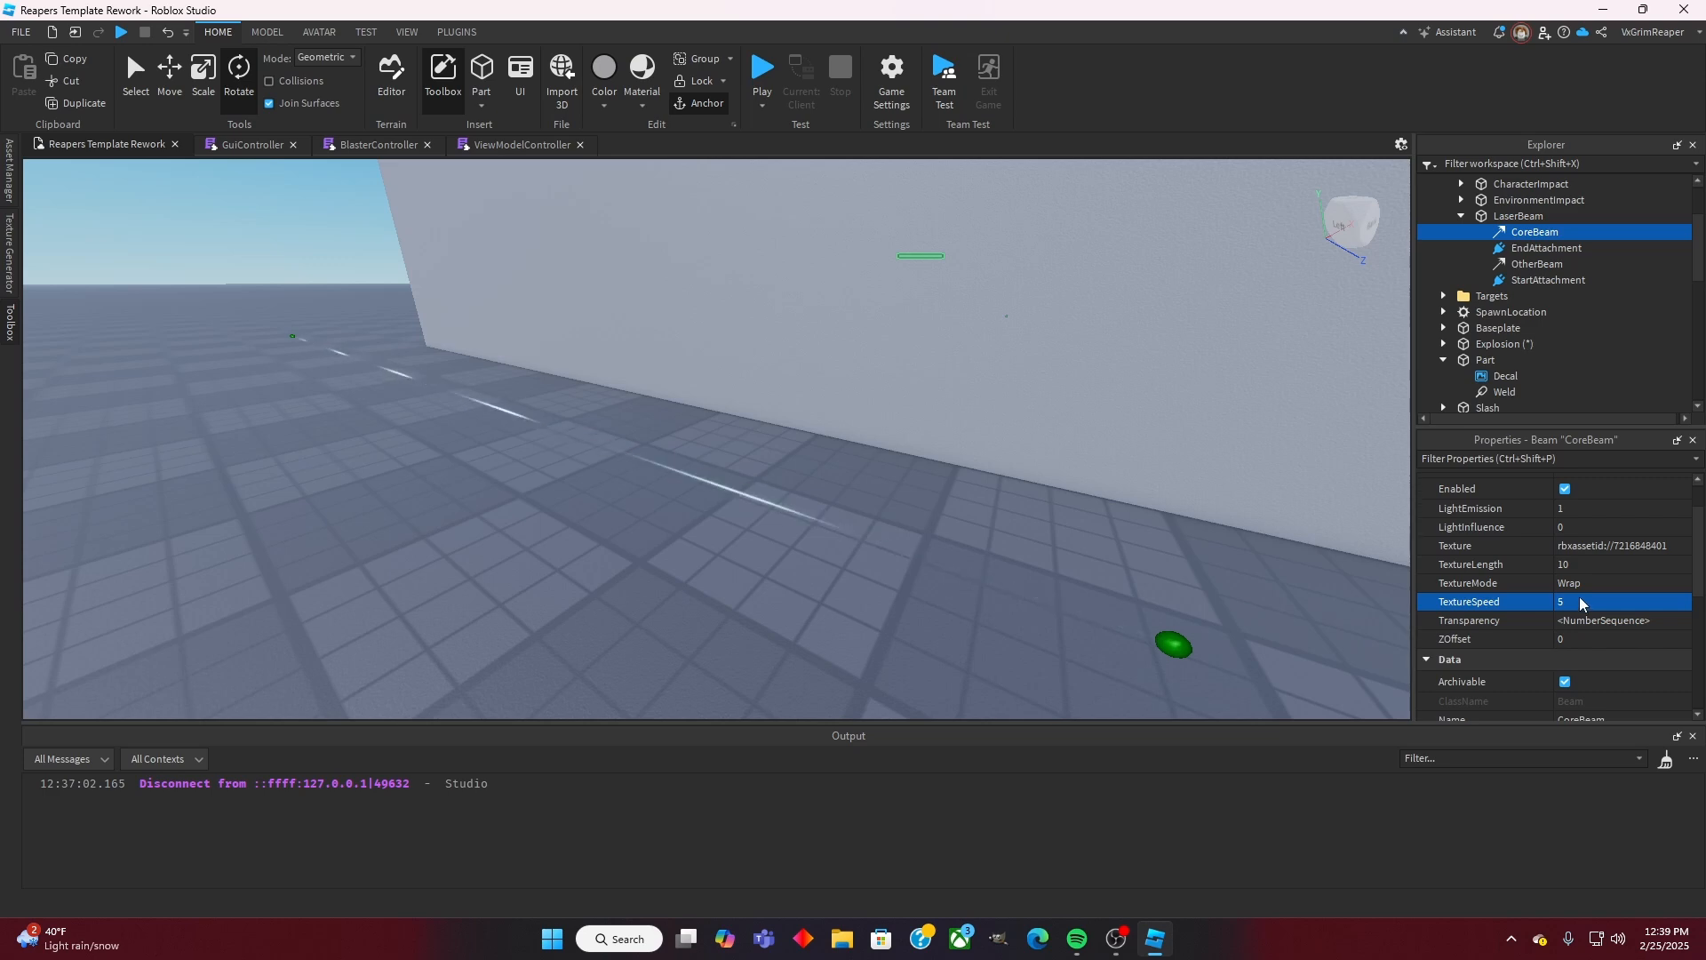
Step: Set the CoreBeam's TextureLength to about 4.125 and its TextureSpeed to 6, viewing the beam from several angles
left_click(1583, 566)
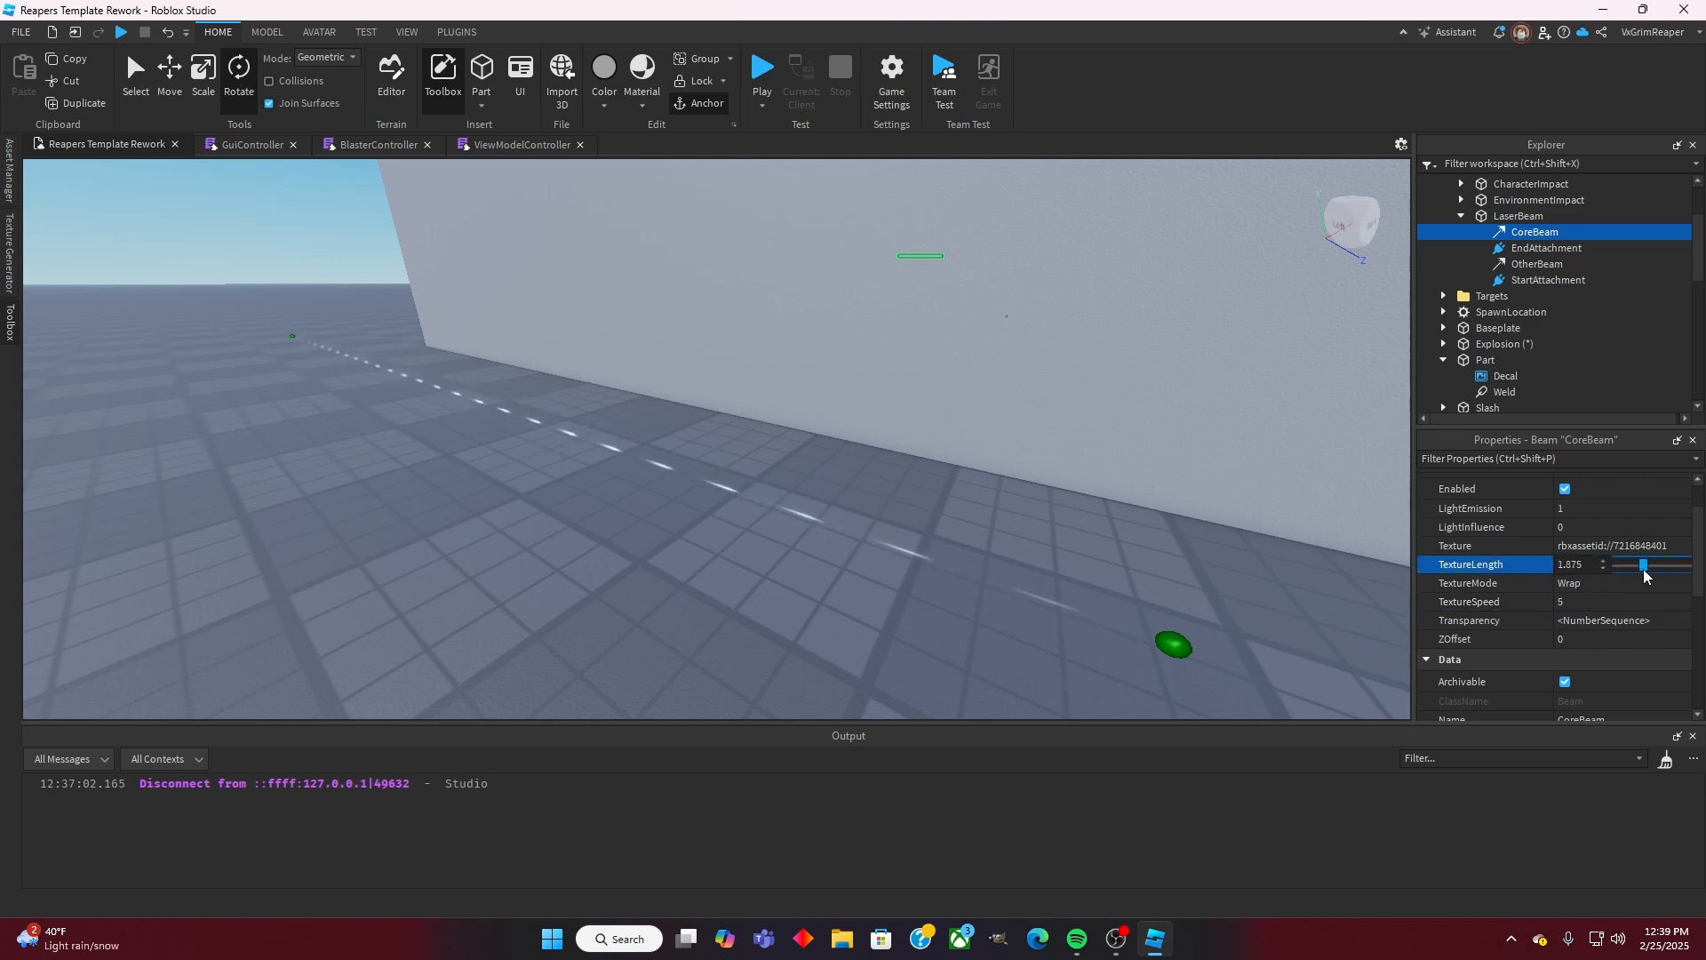
left_click_drag(1644, 571, 1639, 569)
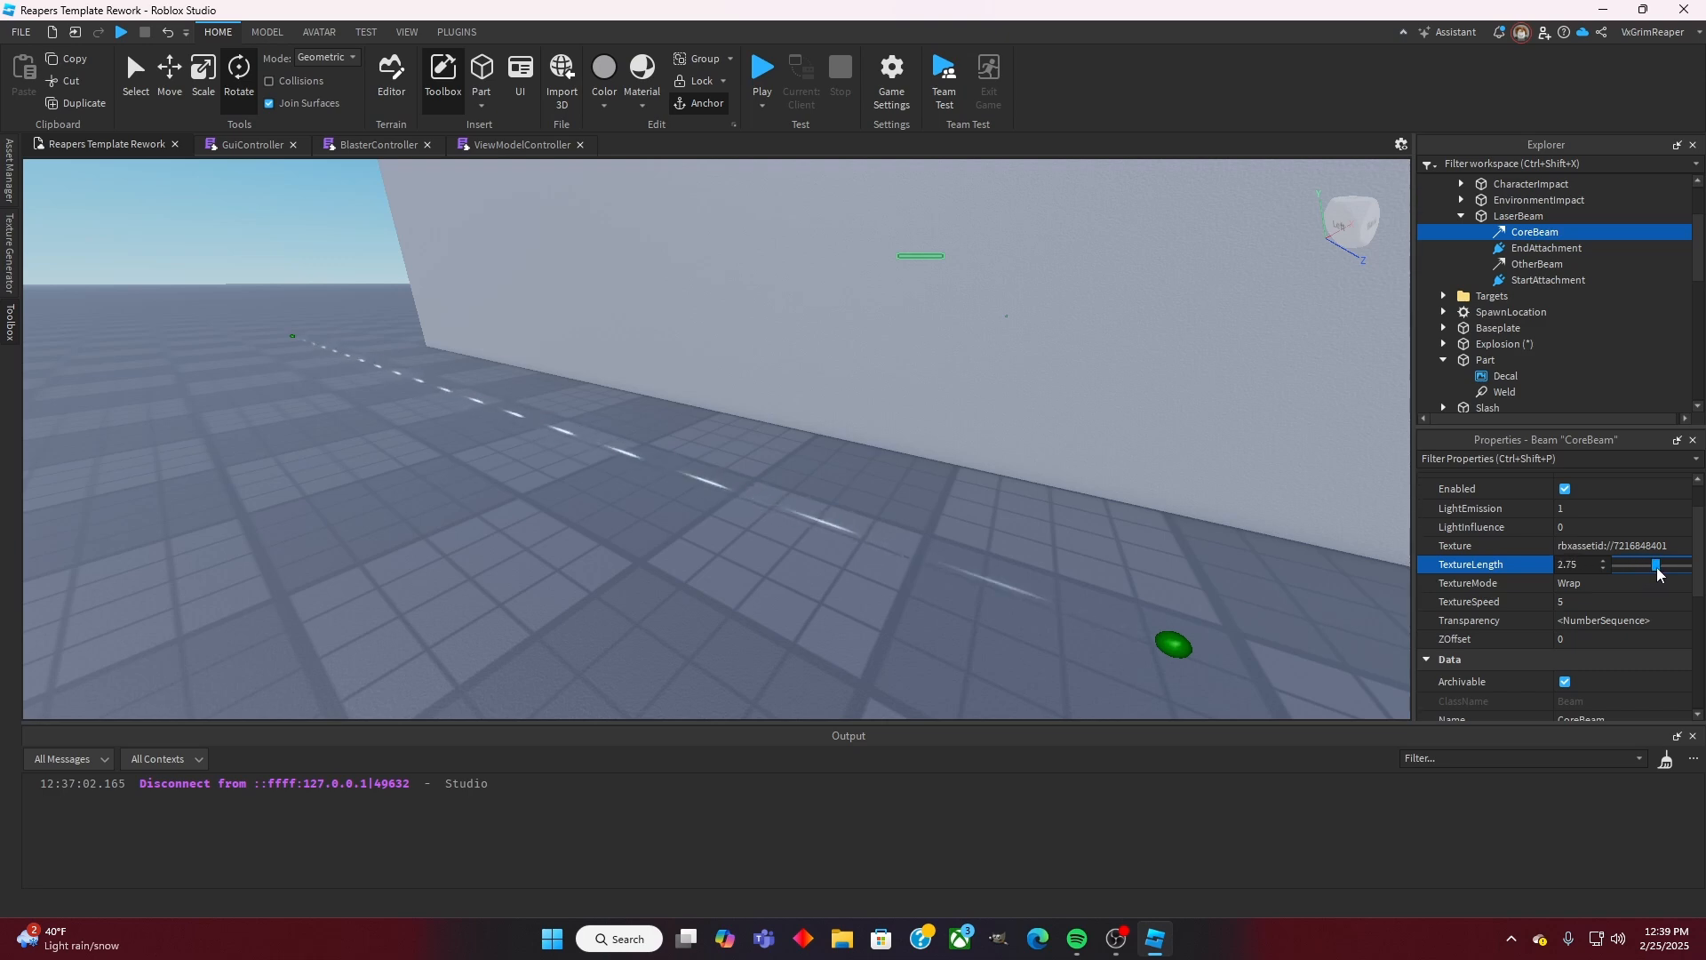
left_click_drag(1656, 567, 1669, 573)
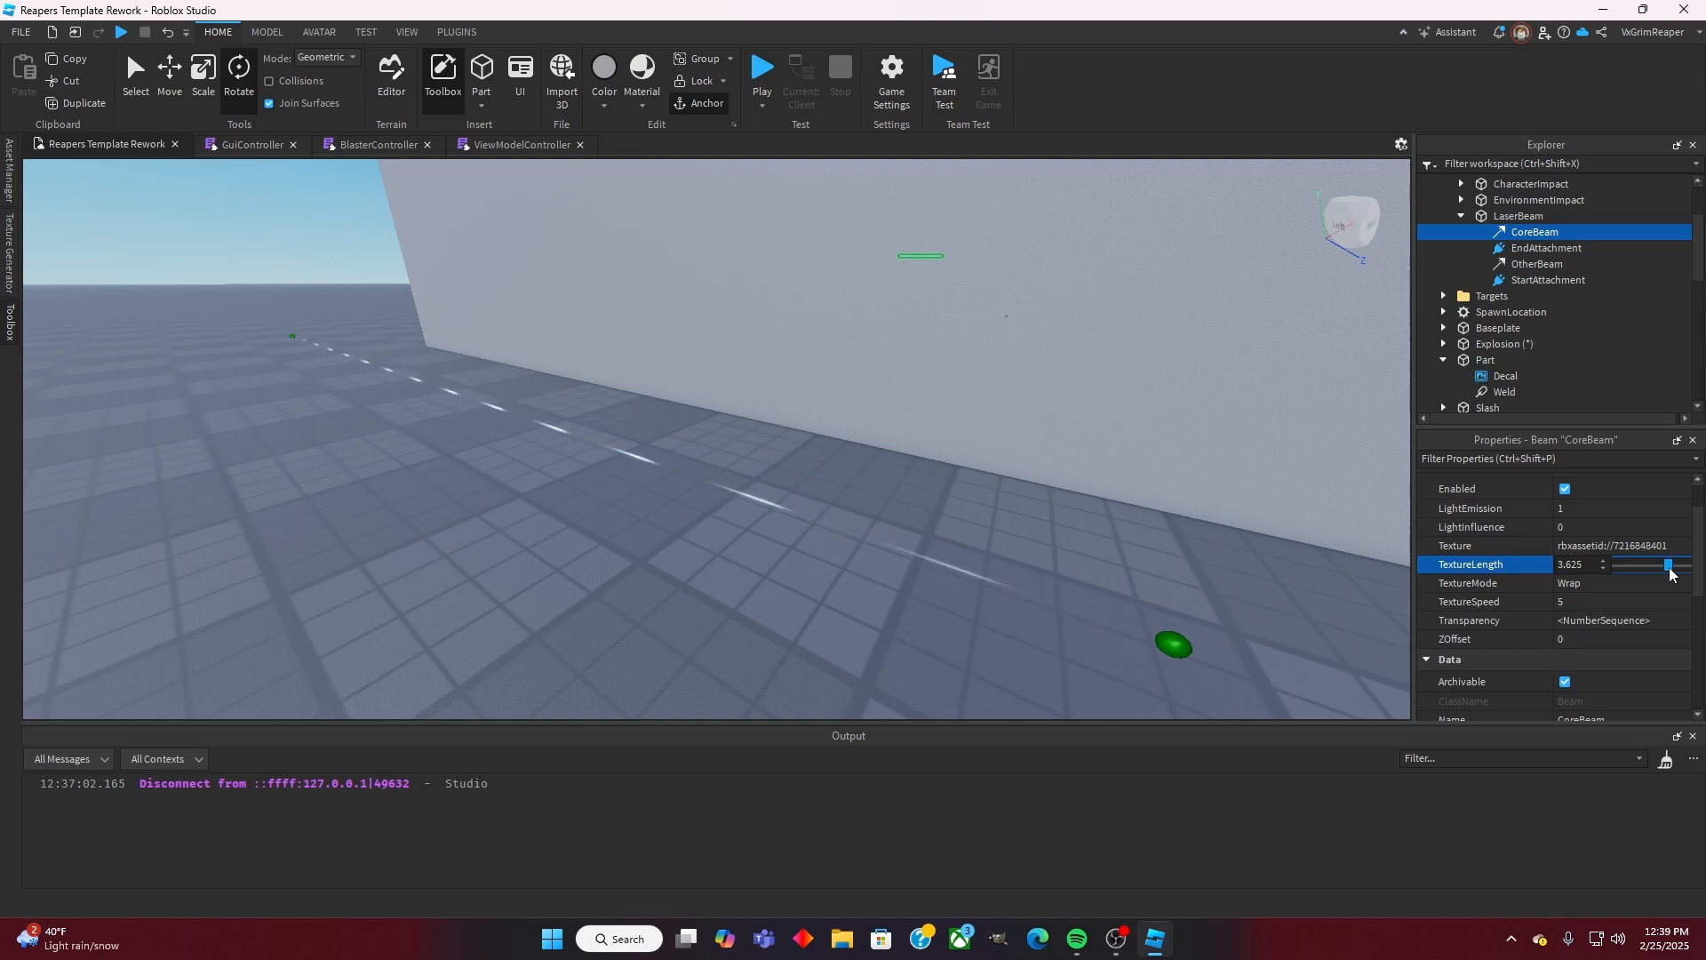
left_click(1603, 605)
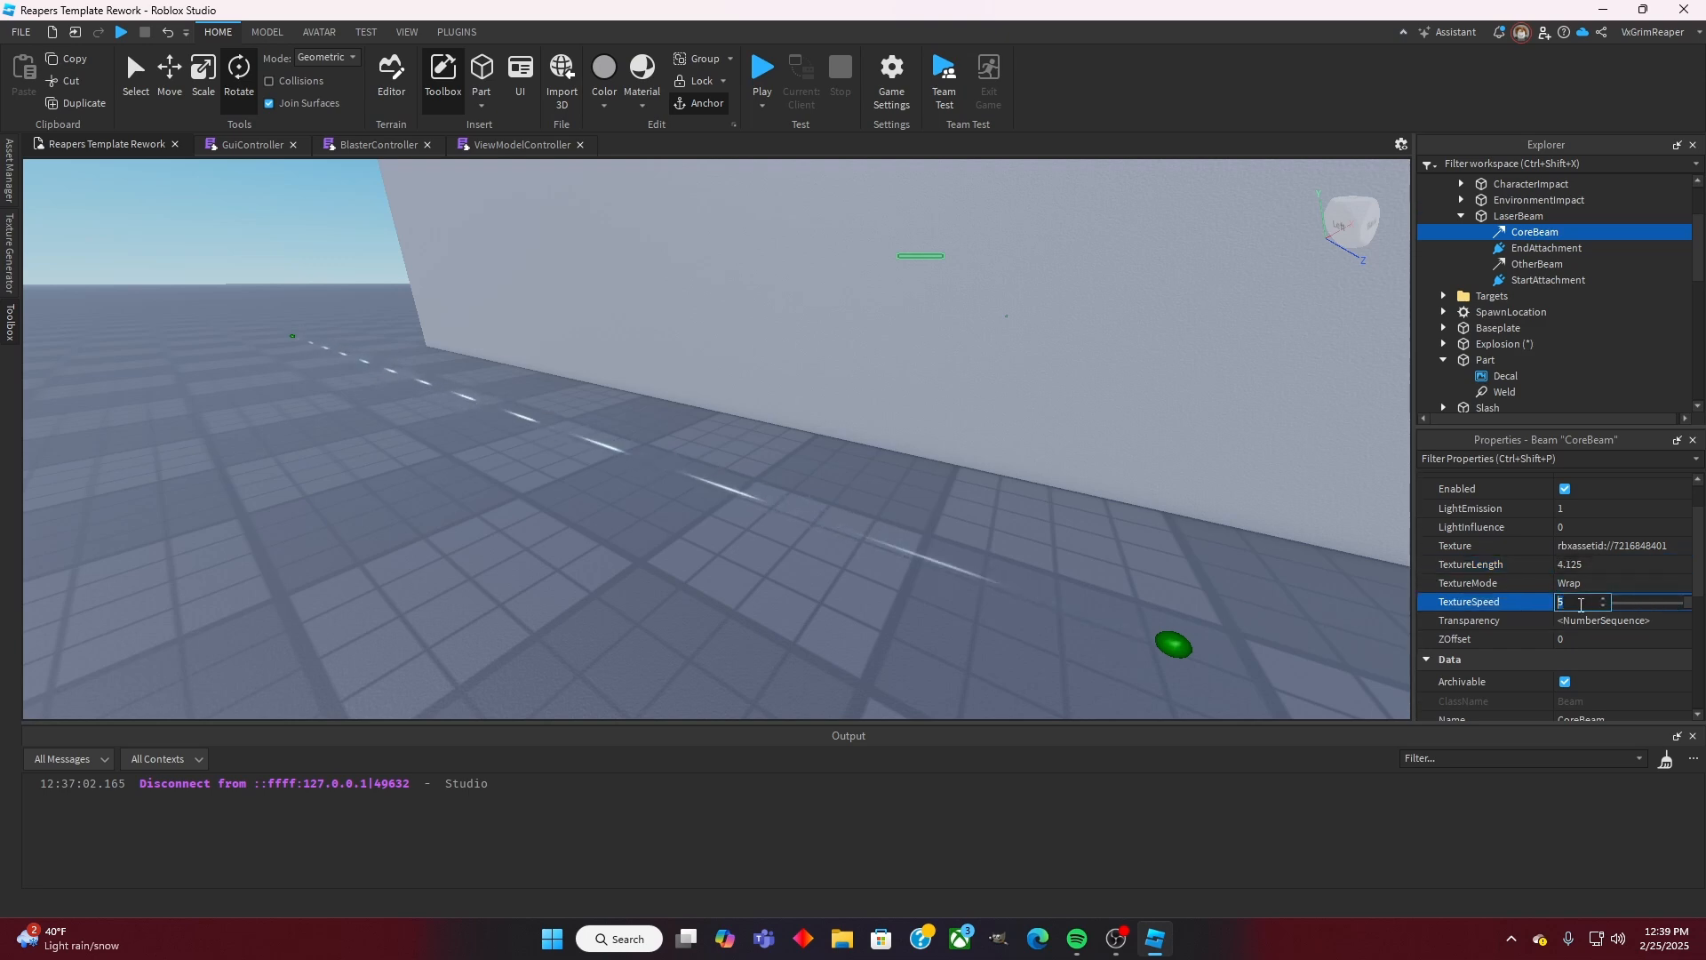
right_click_drag(1167, 526, 1170, 534)
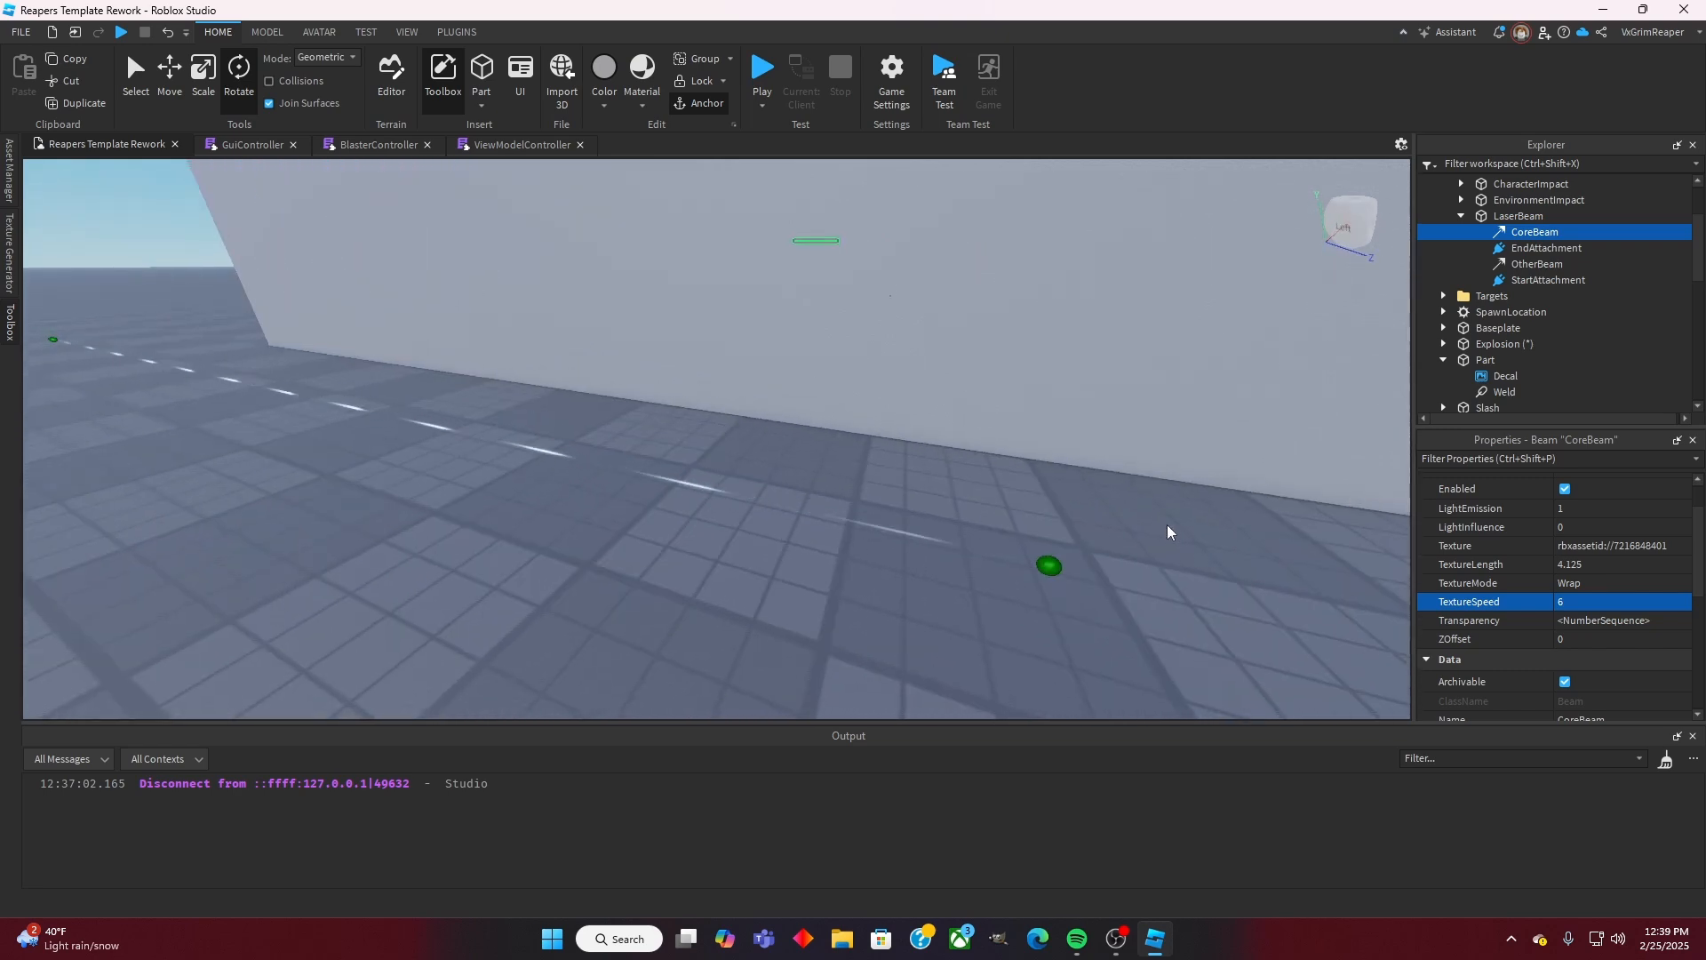
right_click_drag(981, 436, 981, 435)
left_click(1574, 602)
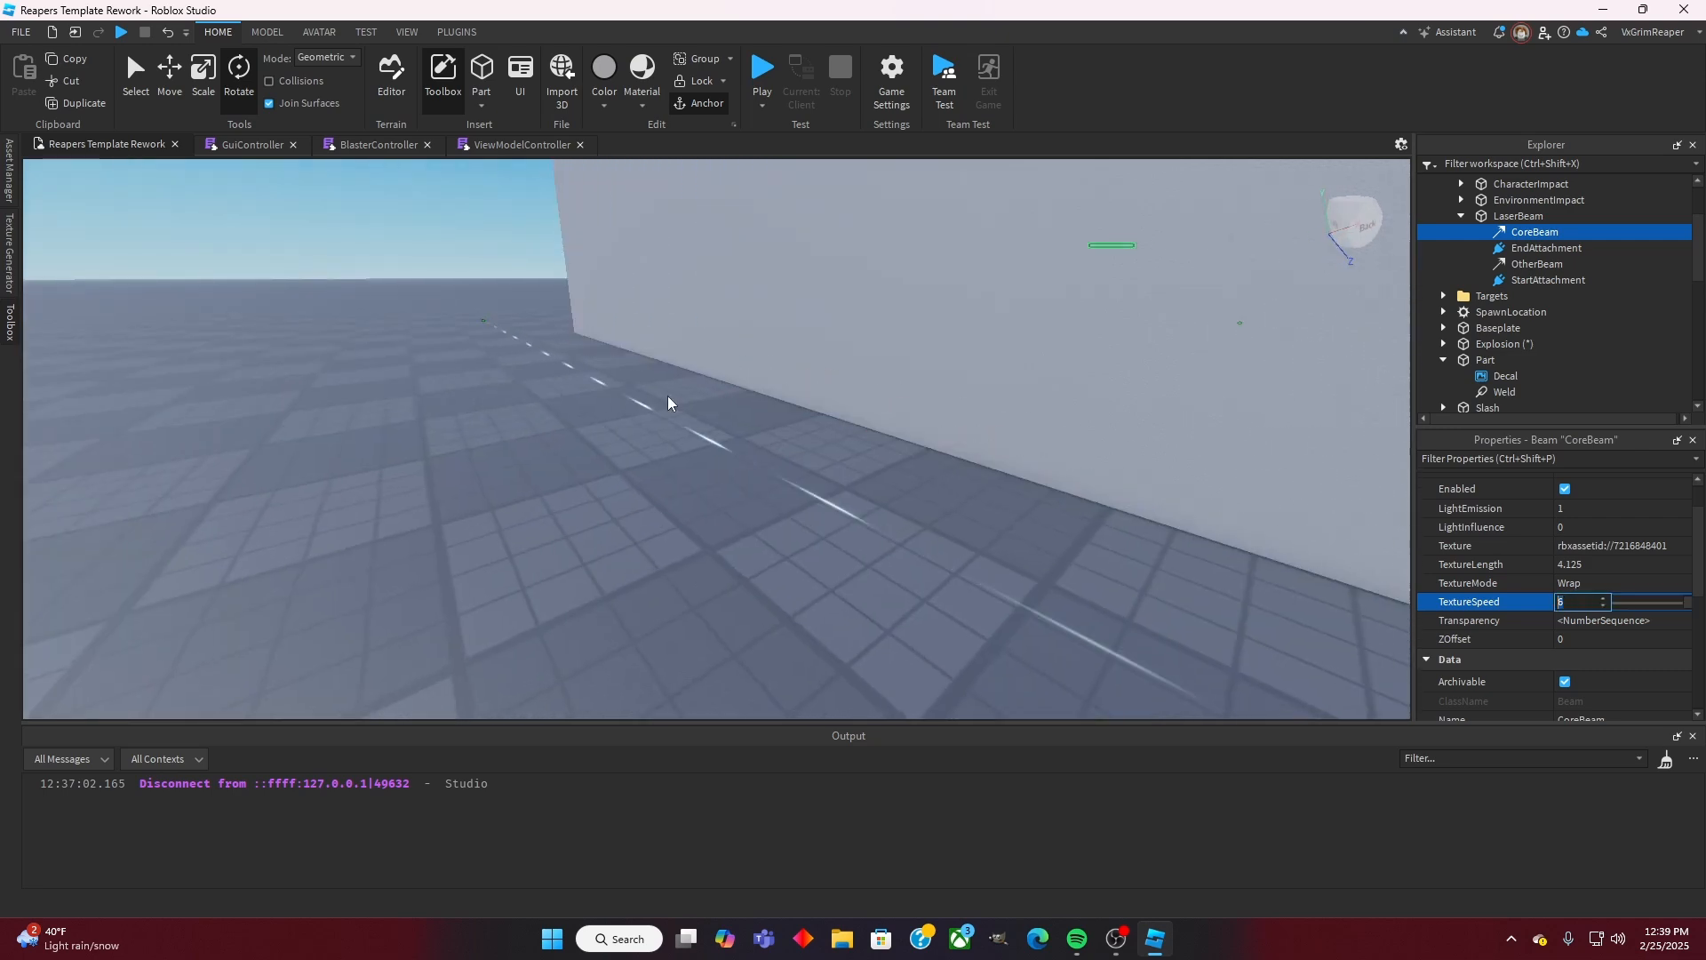
right_click_drag(480, 285, 480, 285)
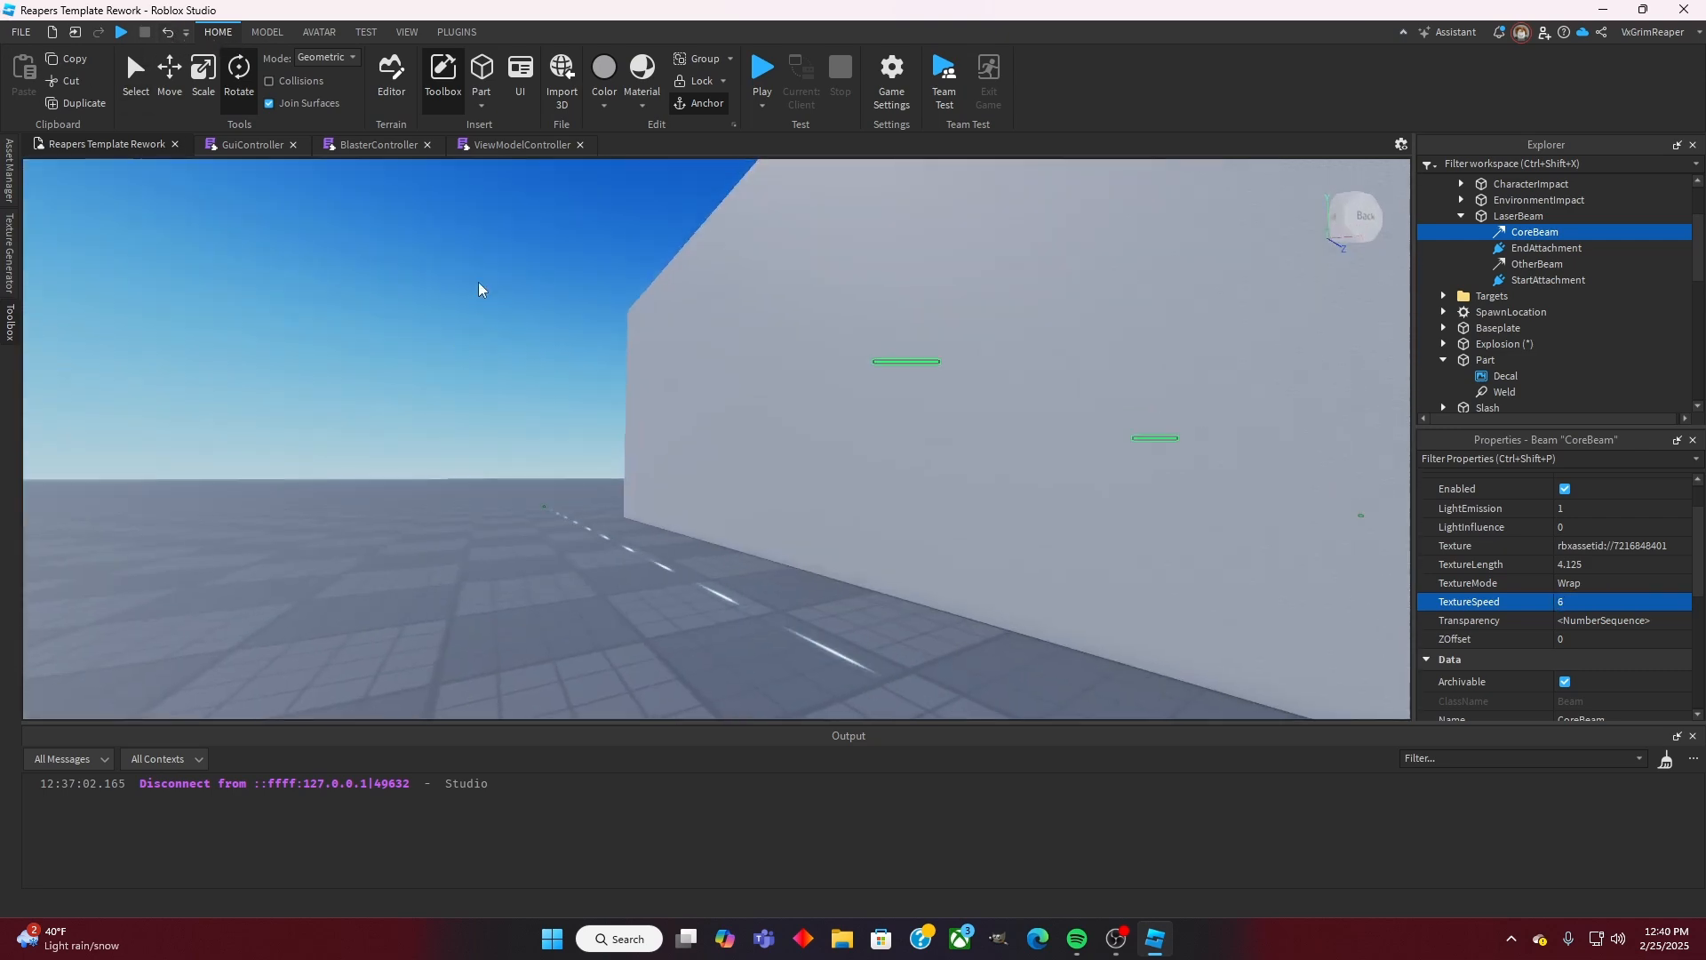
Step: Undo the recent TextureLength and TextureSpeed changes on the CoreBeam and check the beam in the scene
left_click(291, 211)
left_click(1533, 232)
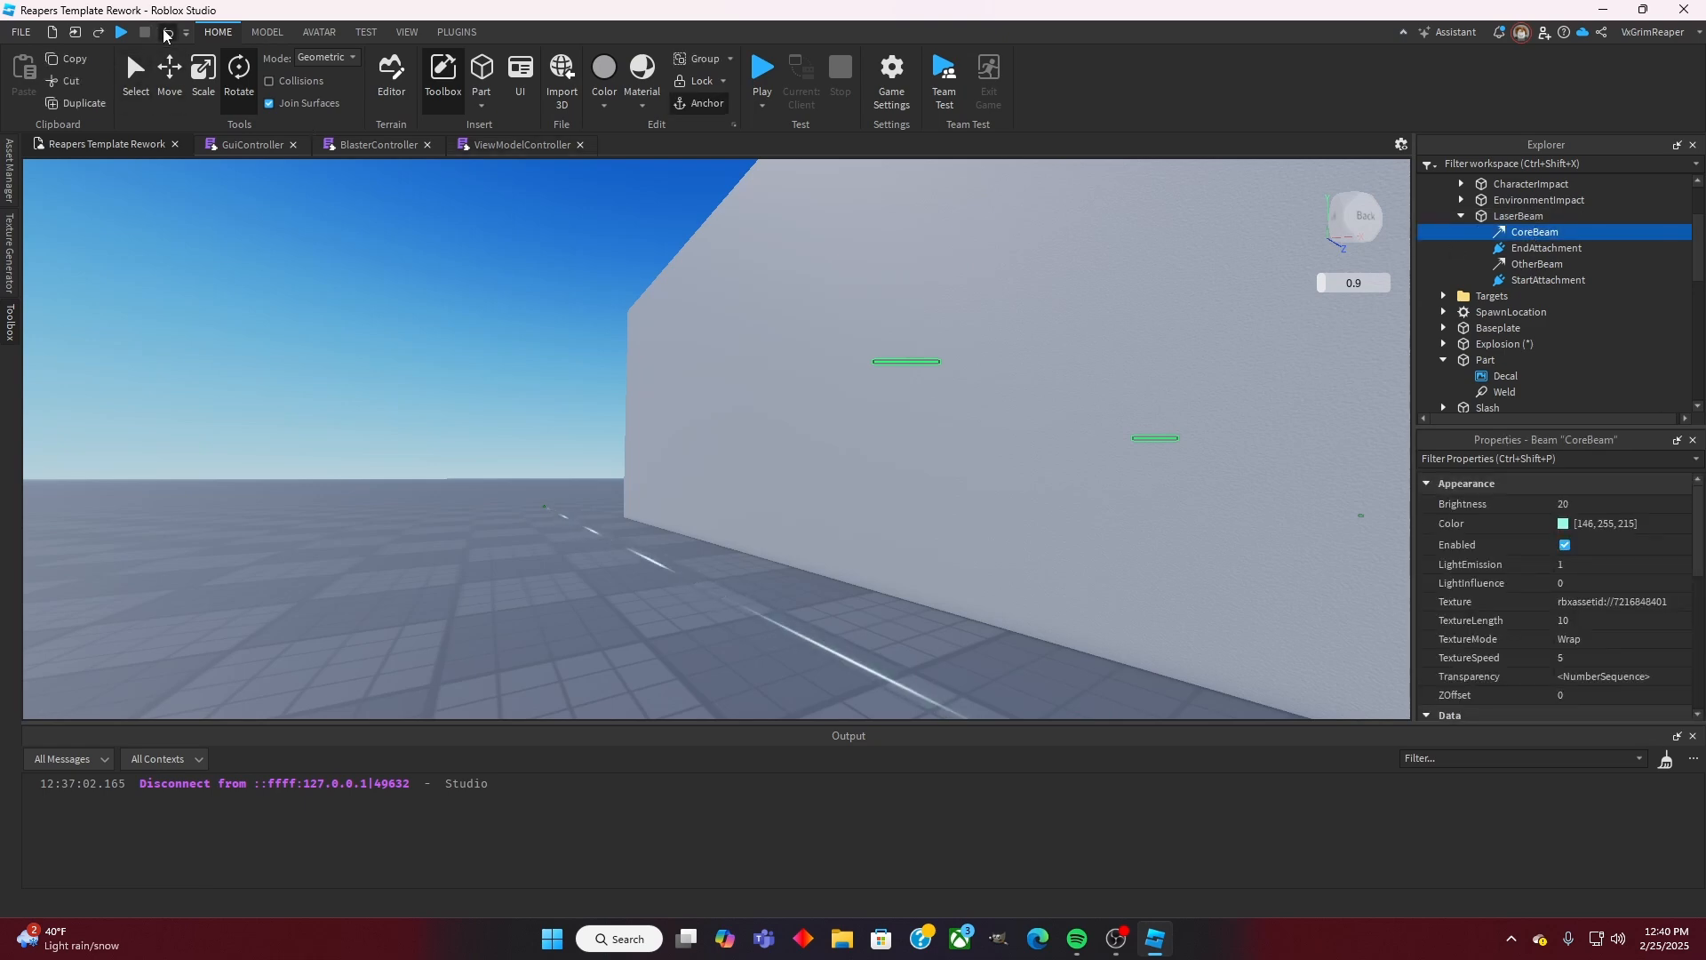
right_click_drag(494, 321, 537, 297)
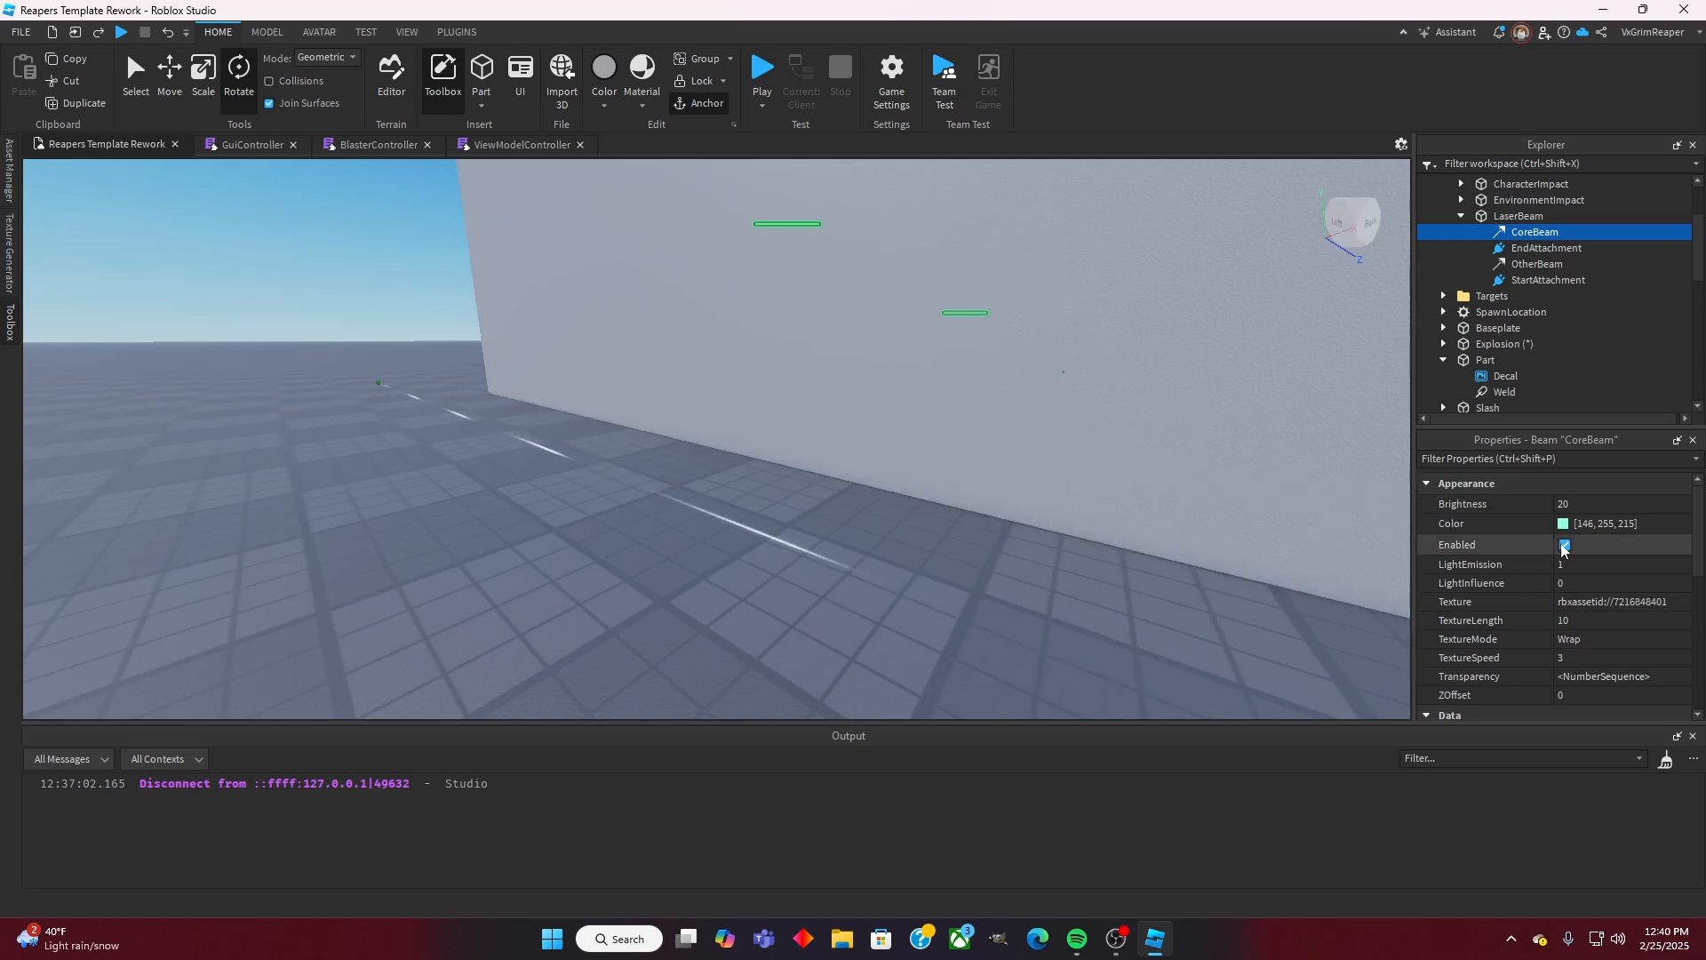
scroll(1619, 585, "down", 3)
right_click_drag(825, 519, 824, 519)
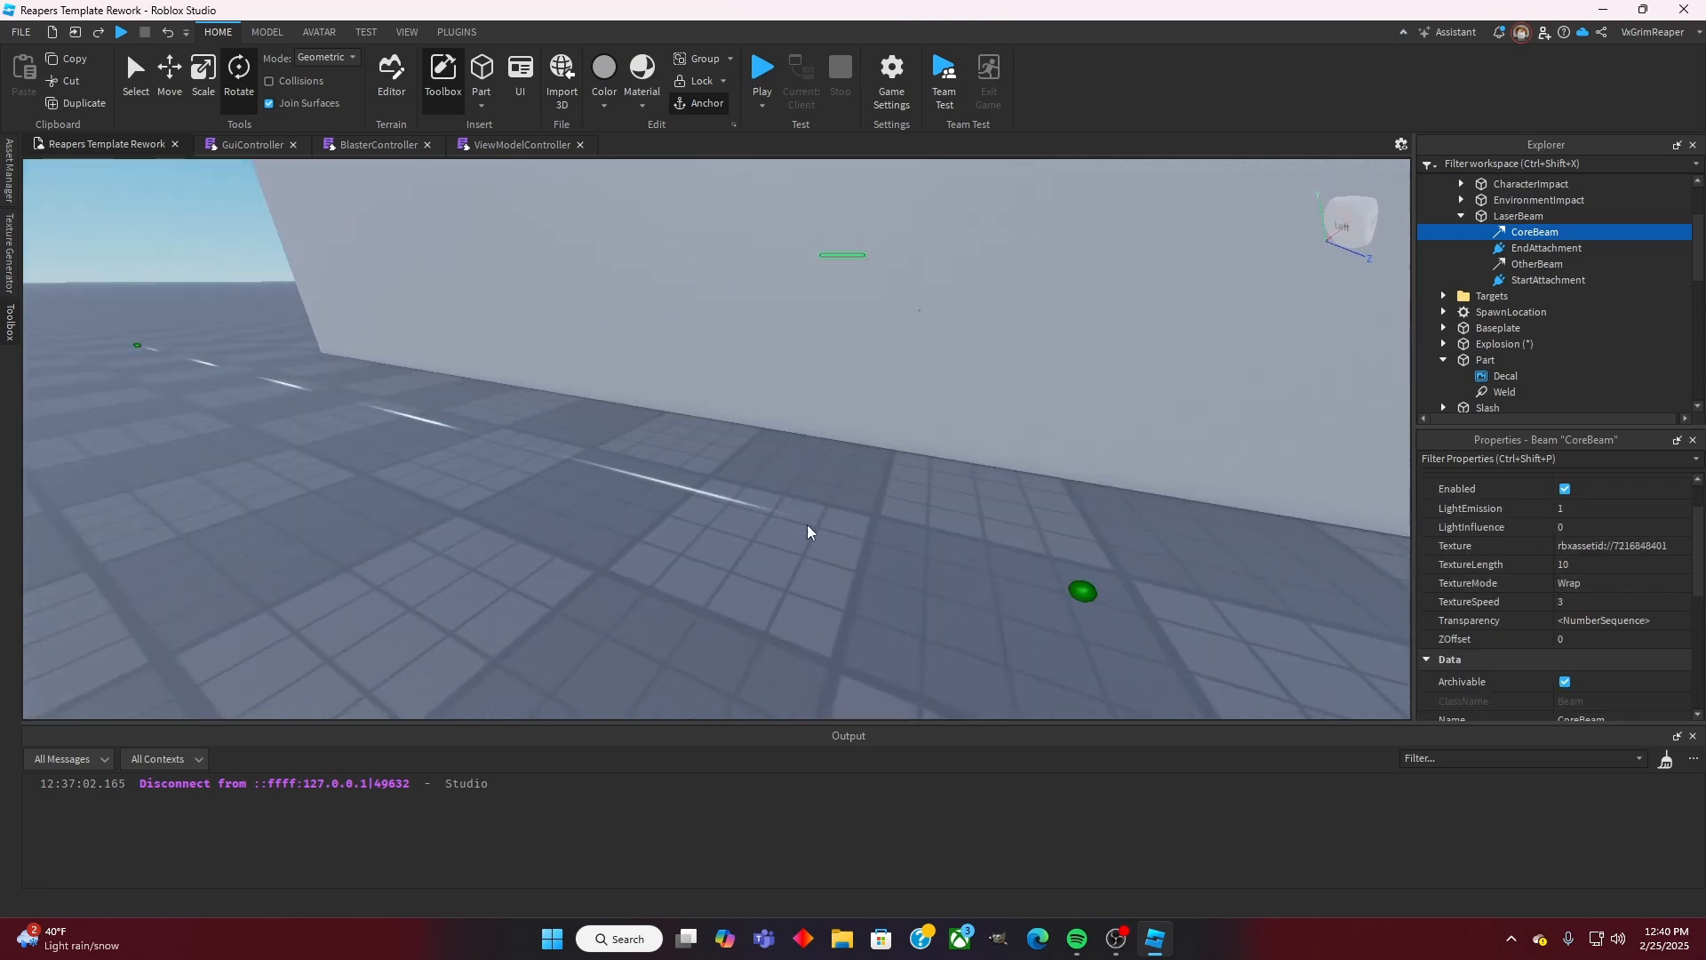
Step: Set the CoreBeam's TextureLength to 5 and its TextureSpeed to 5, checking the beam in the scene
left_click(1654, 565)
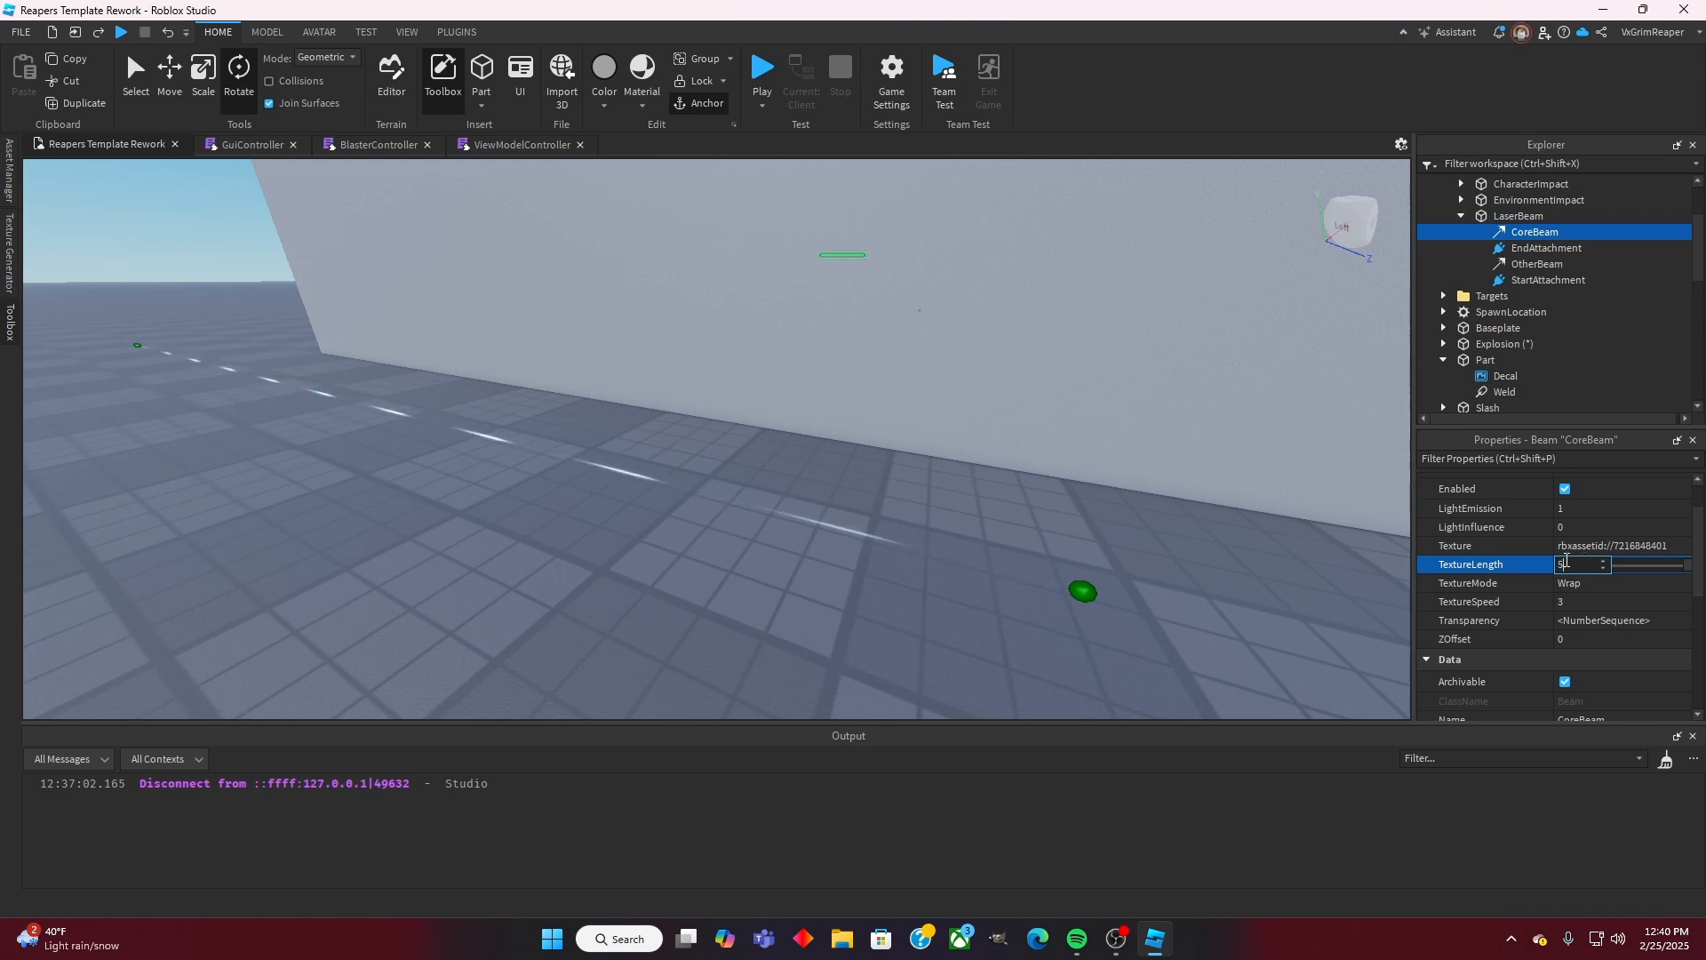
type("5")
right_click_drag(1051, 468, 1051, 468)
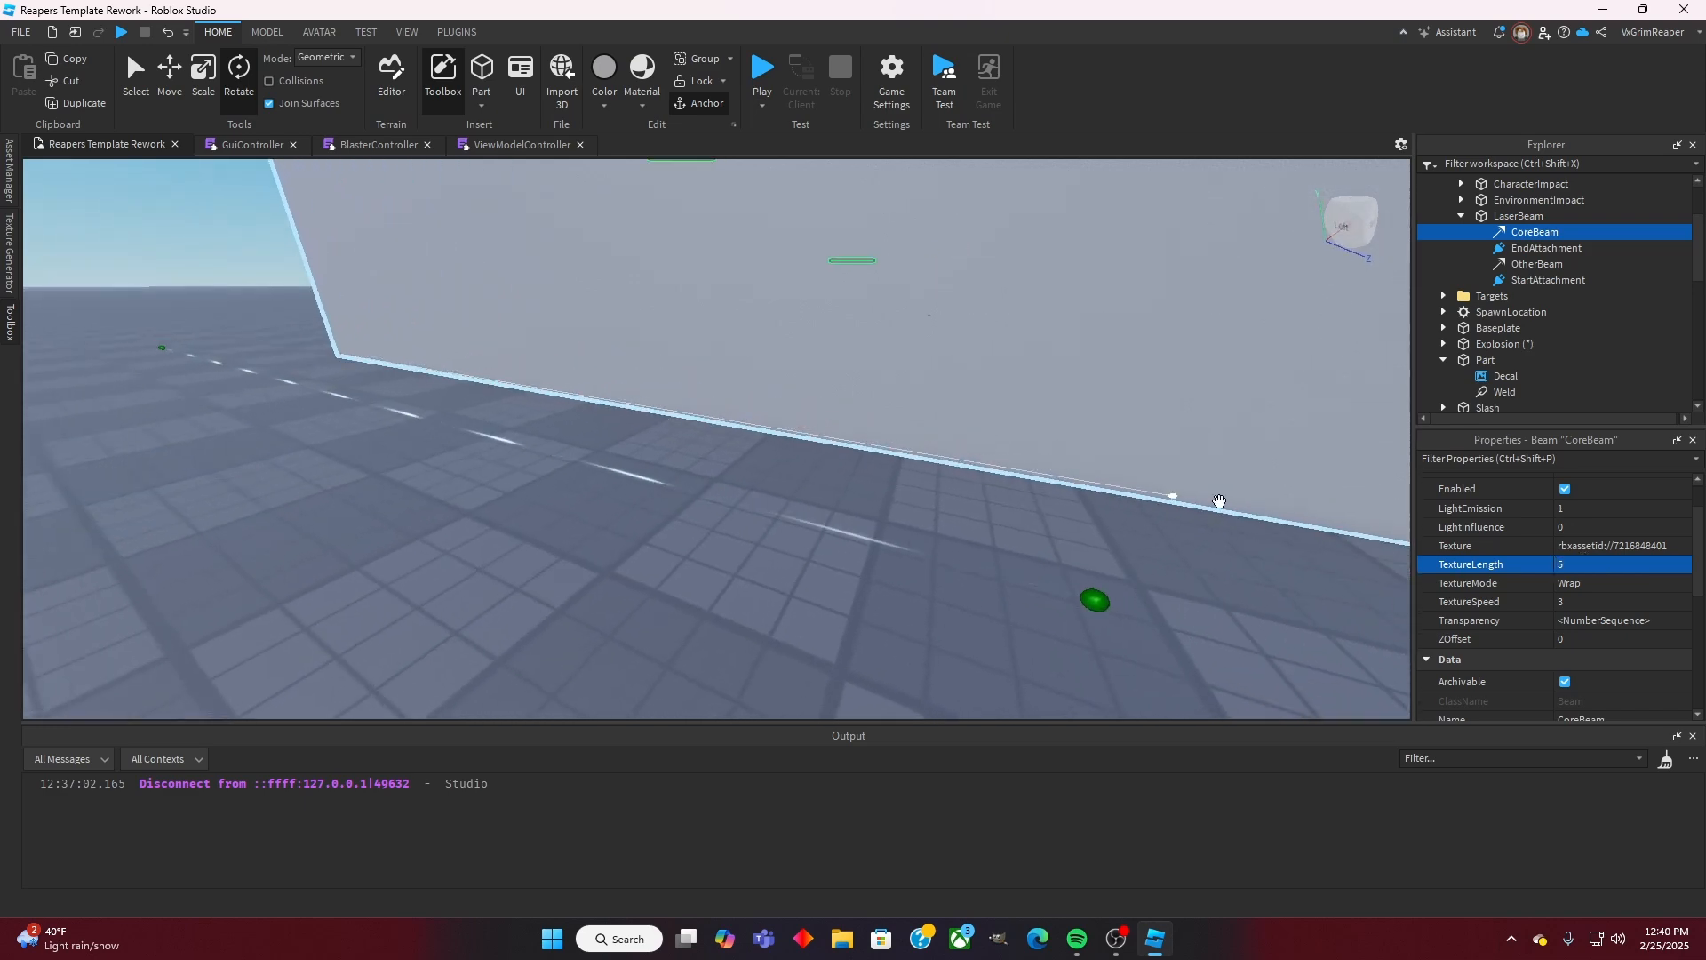
left_click(1592, 601)
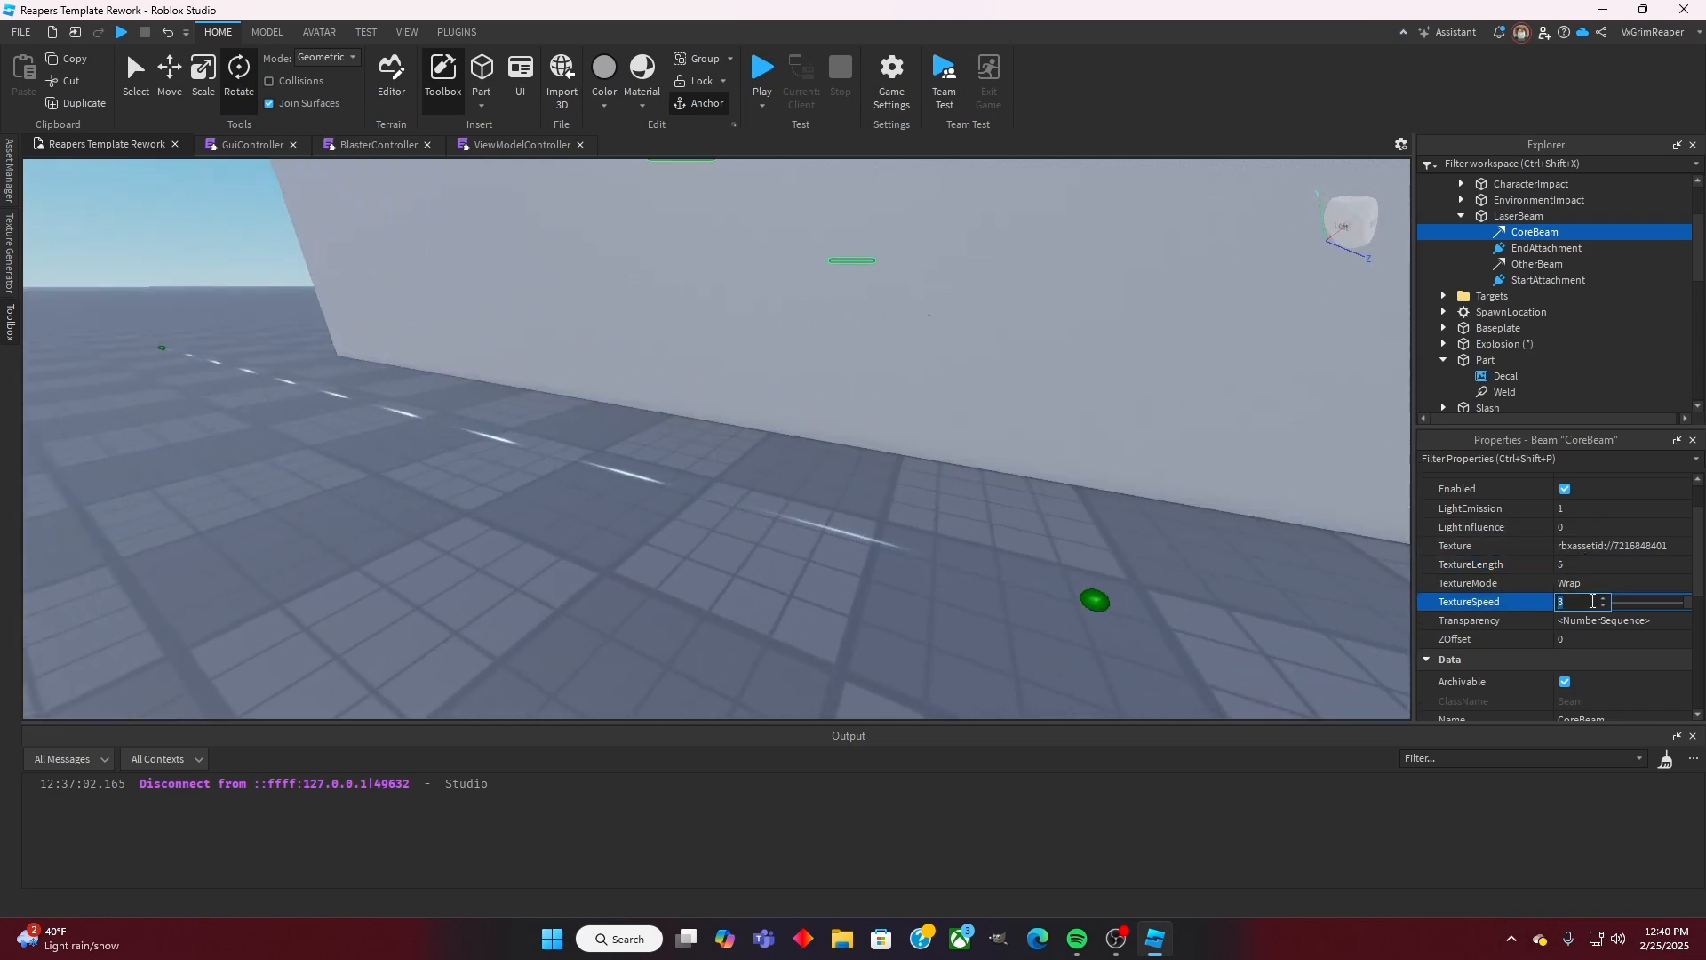
right_click_drag(1020, 506, 1020, 507)
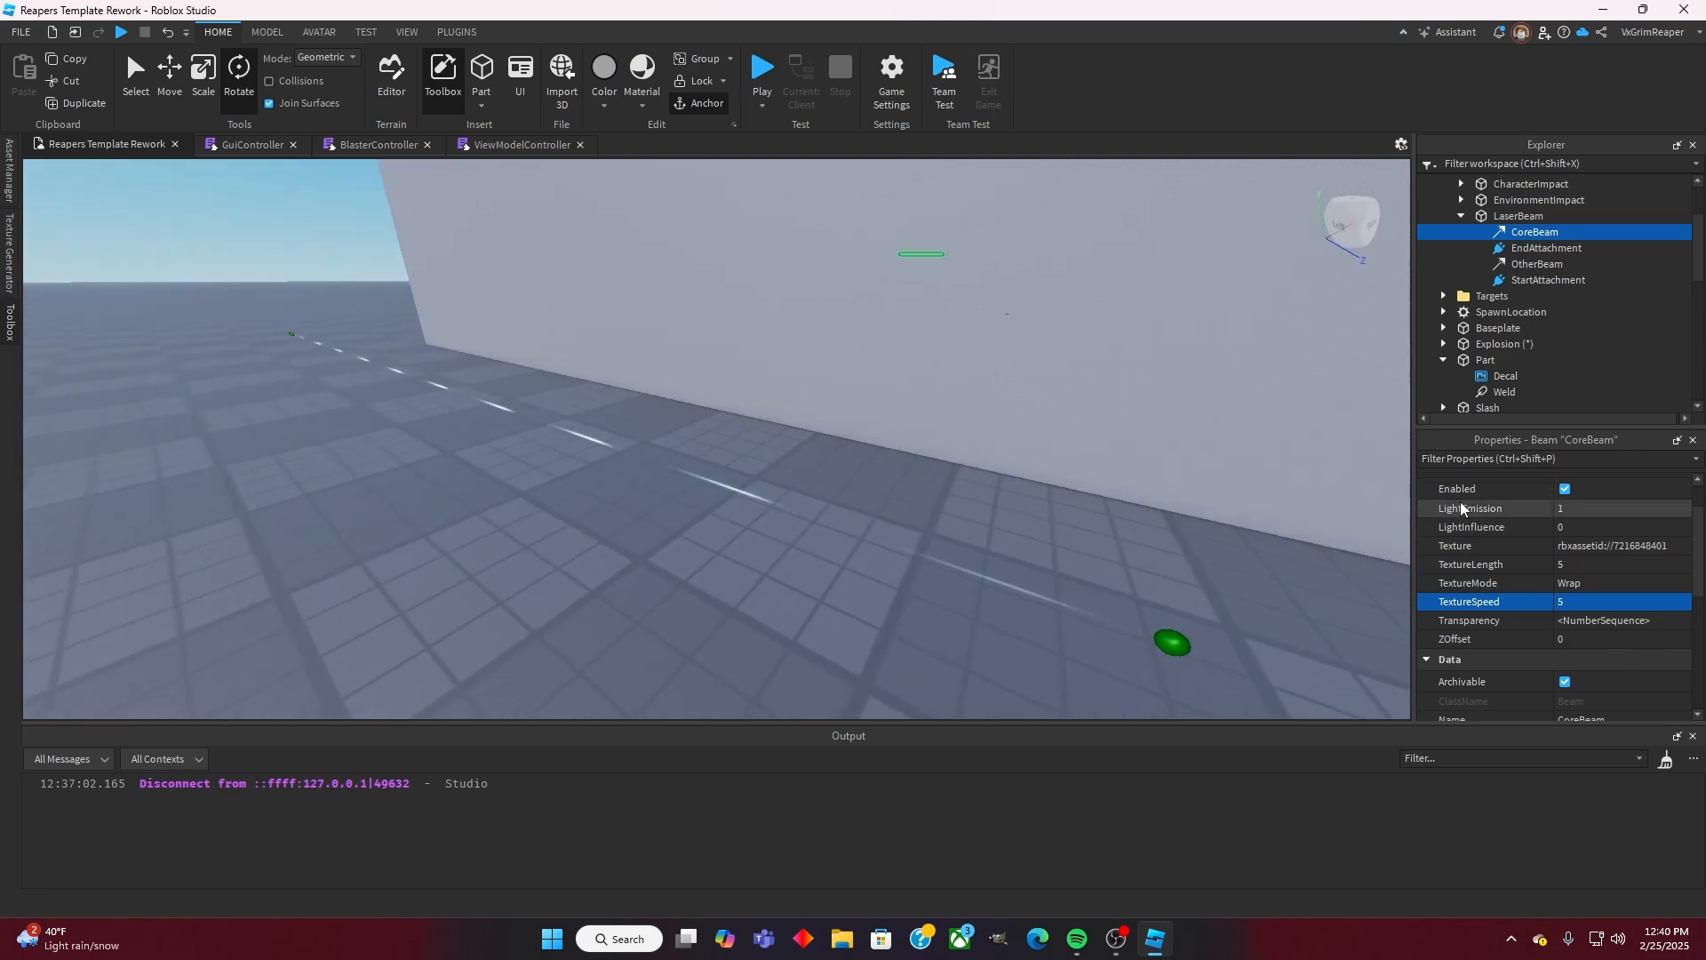
Step: Change the CoreBeam's Color to an orange-yellow of 255, 181, 32 and check the beam in the scene
scroll(1495, 506, "down", 4)
scroll(1495, 504, "down", 1)
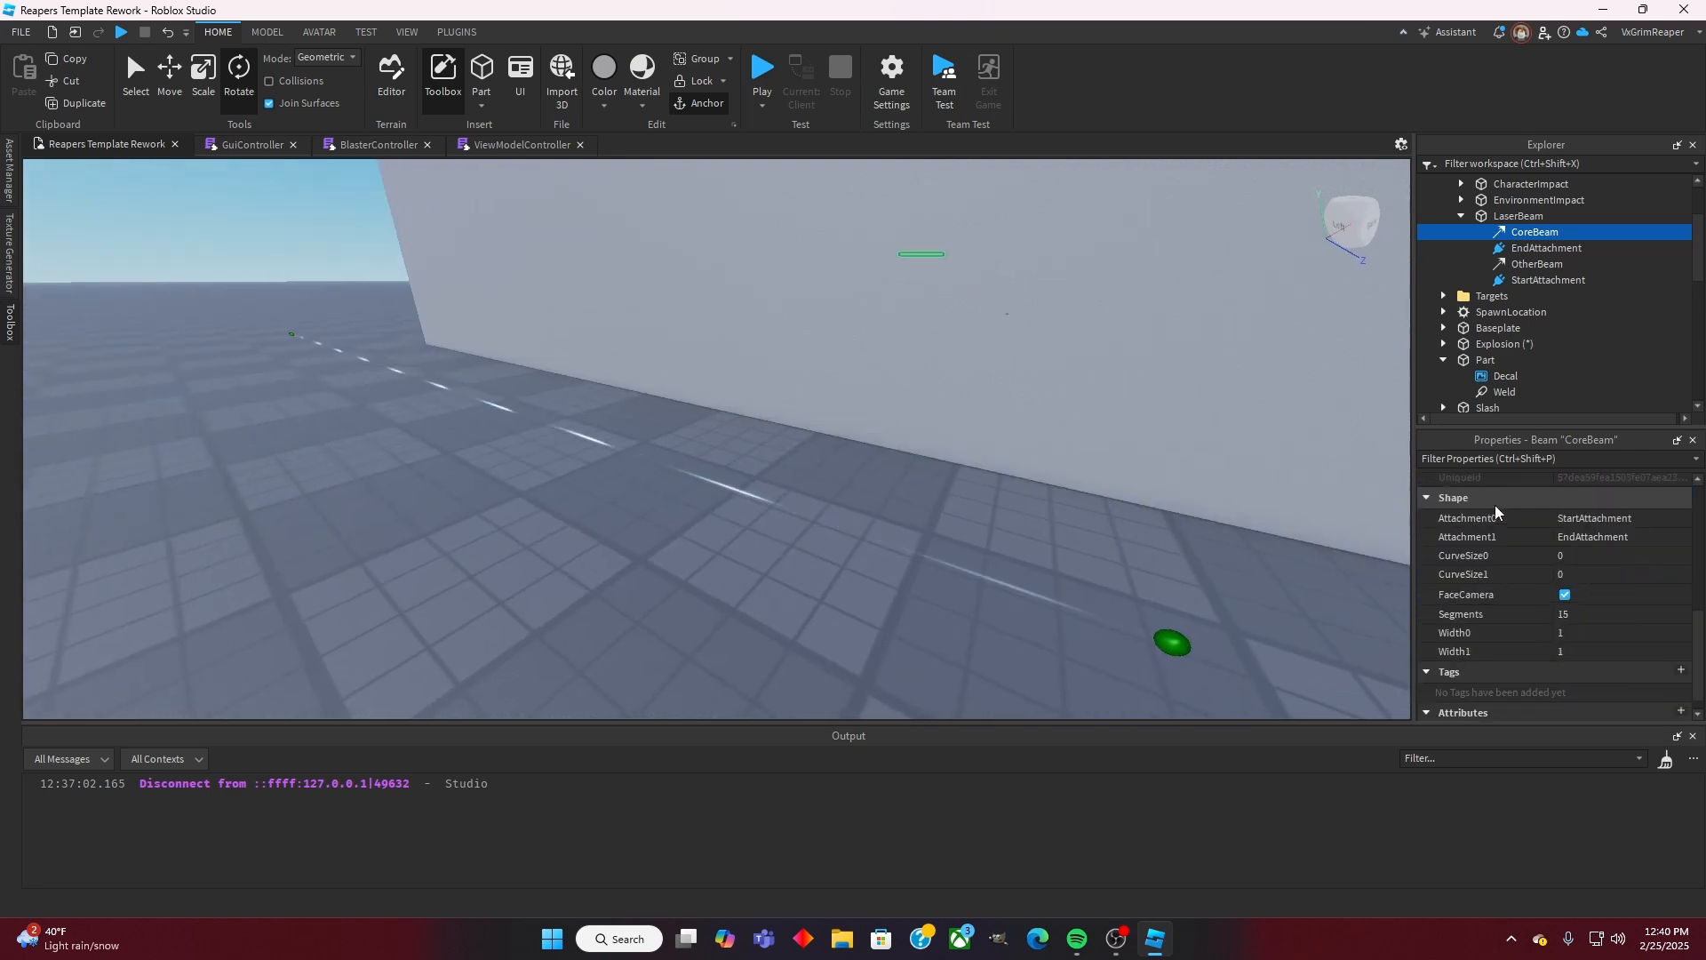
scroll(1494, 505, "up", 5)
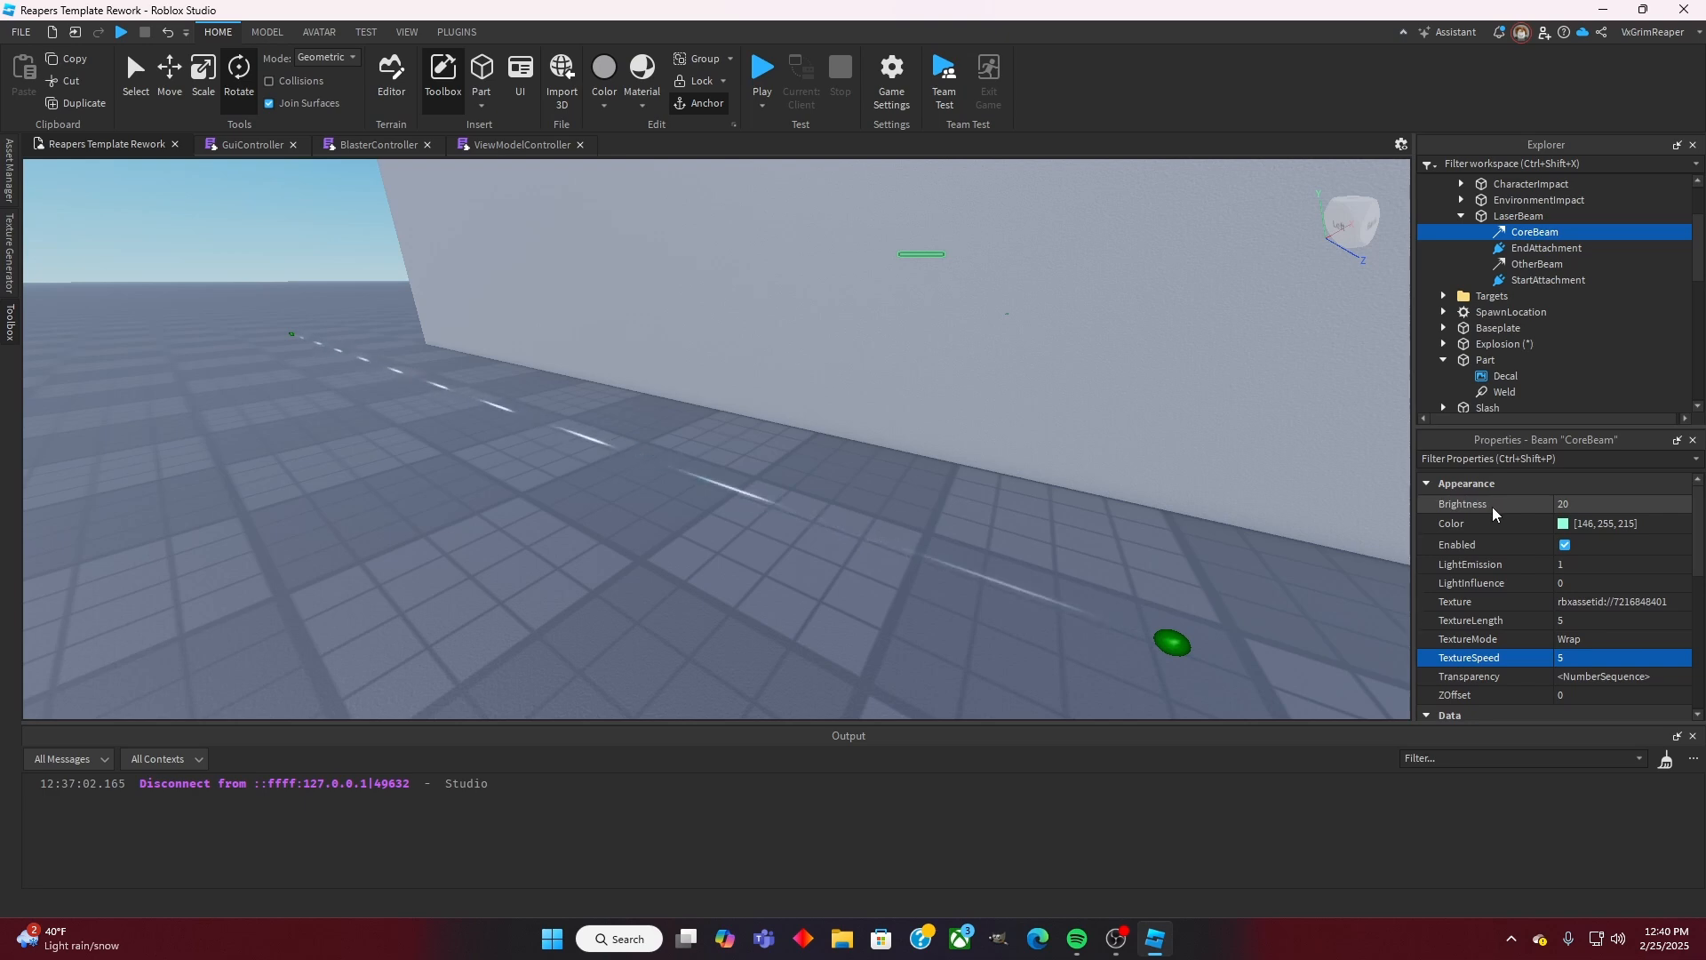
left_click(1563, 525)
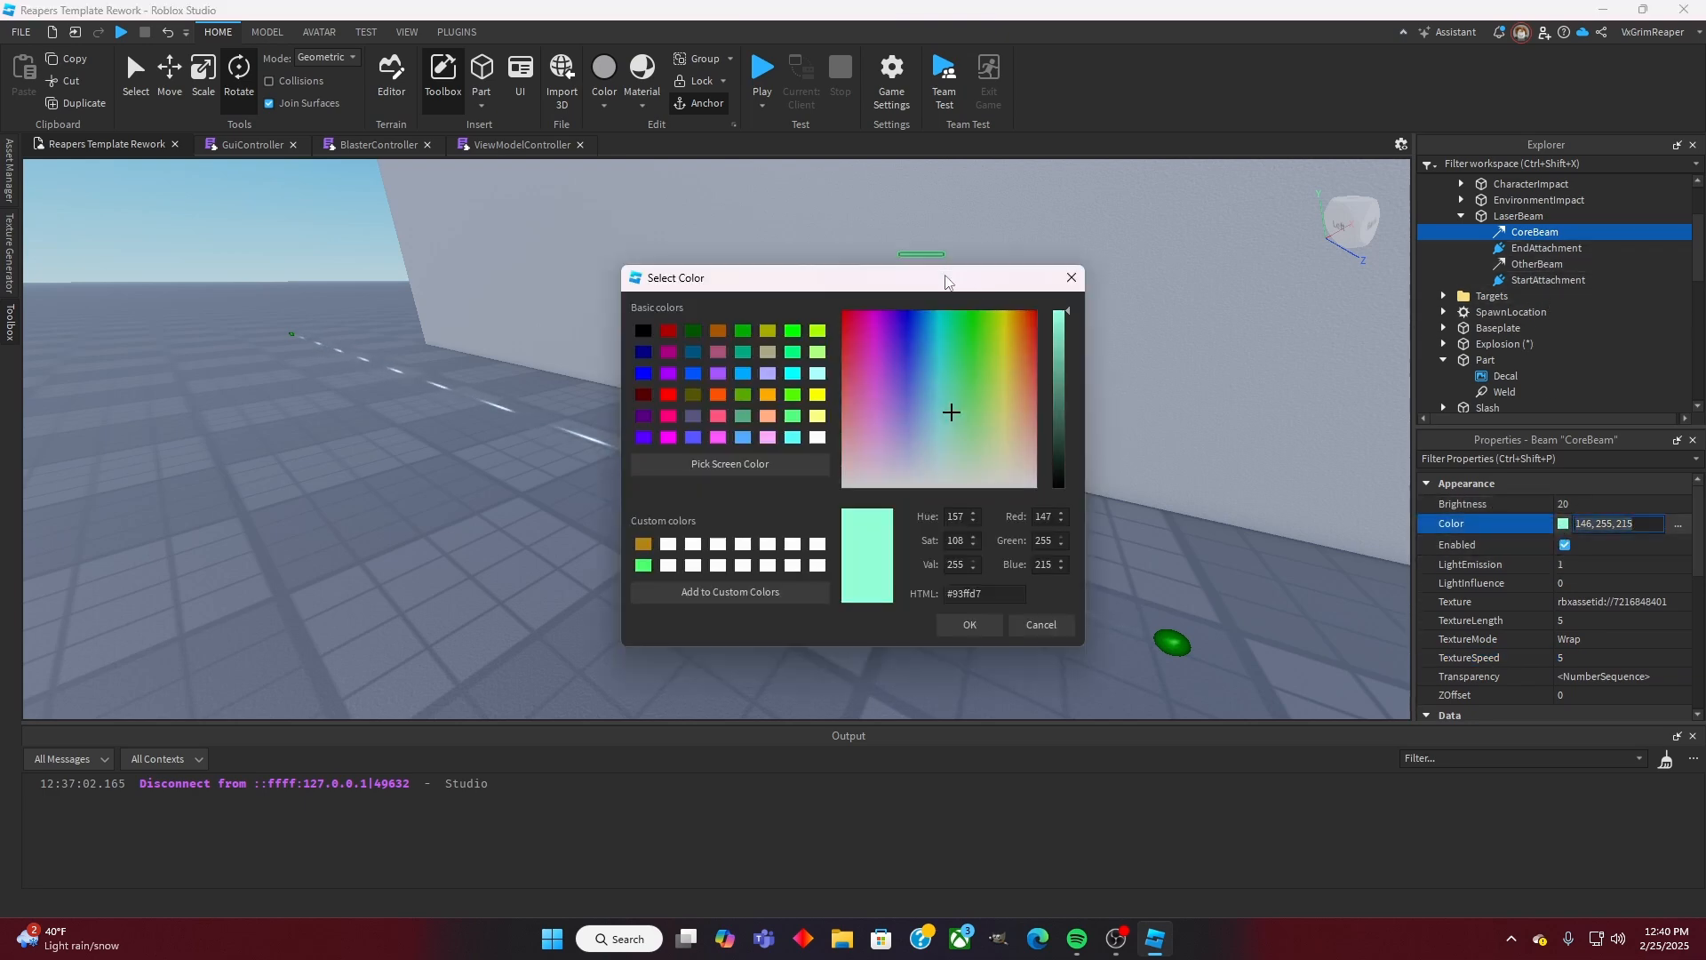
left_click_drag(945, 281, 370, 326)
left_click(488, 353)
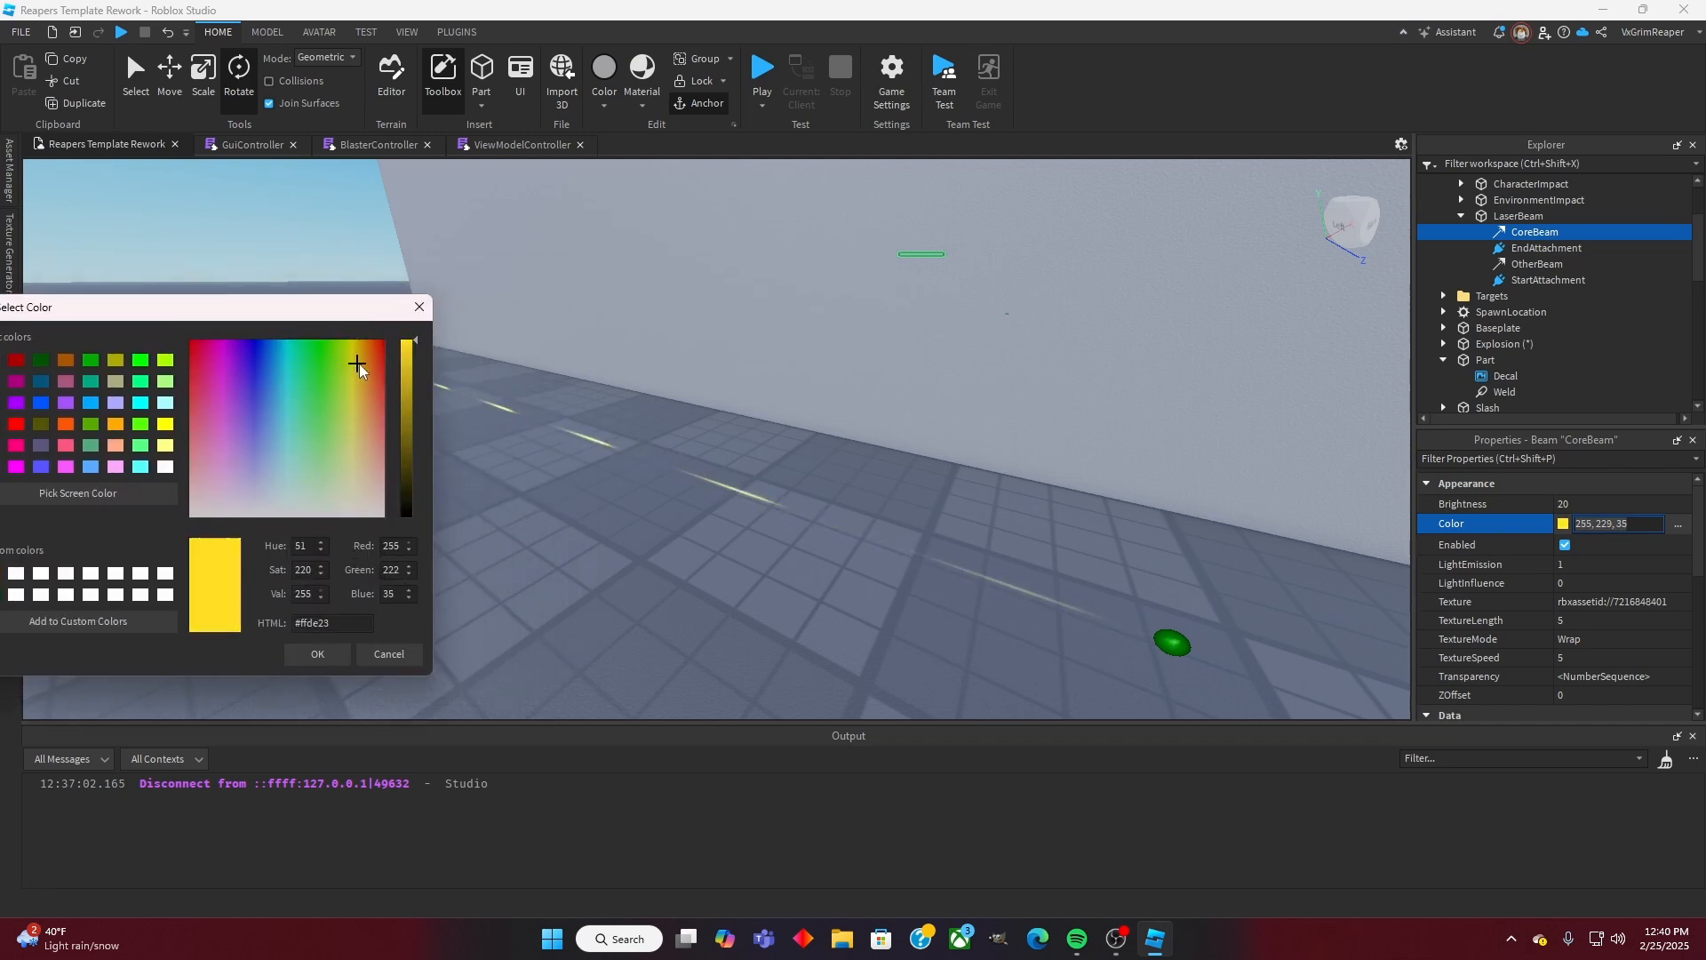
left_click(363, 360)
left_click(317, 653)
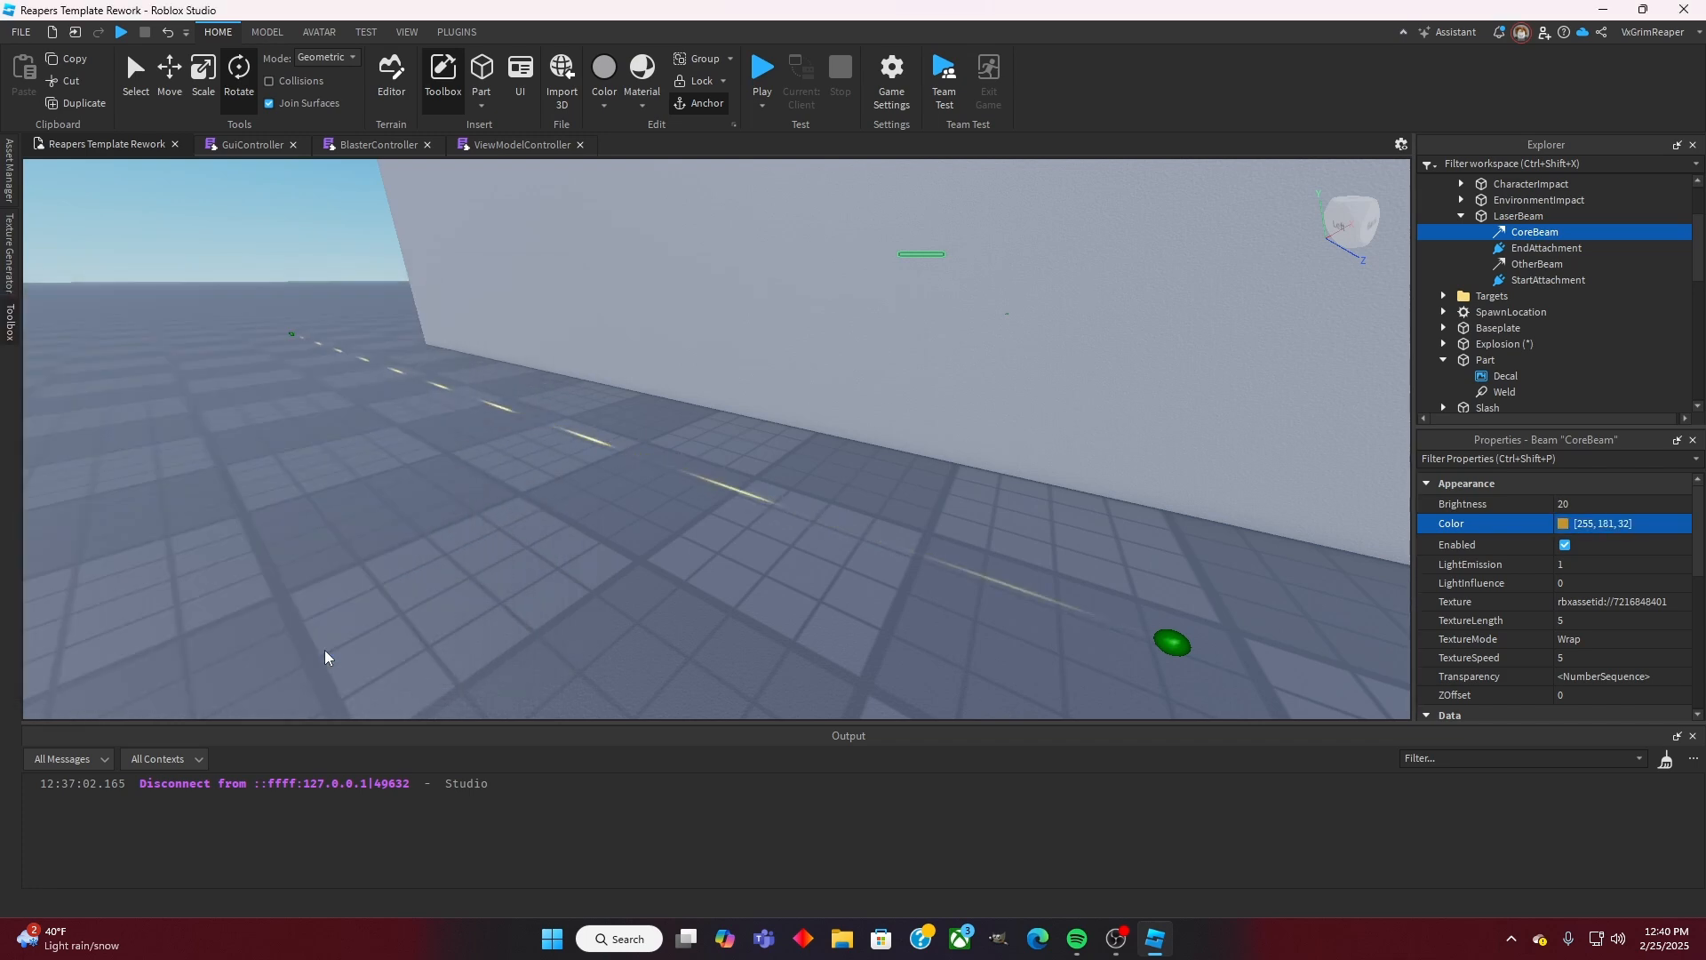
right_click_drag(1041, 440, 1041, 440)
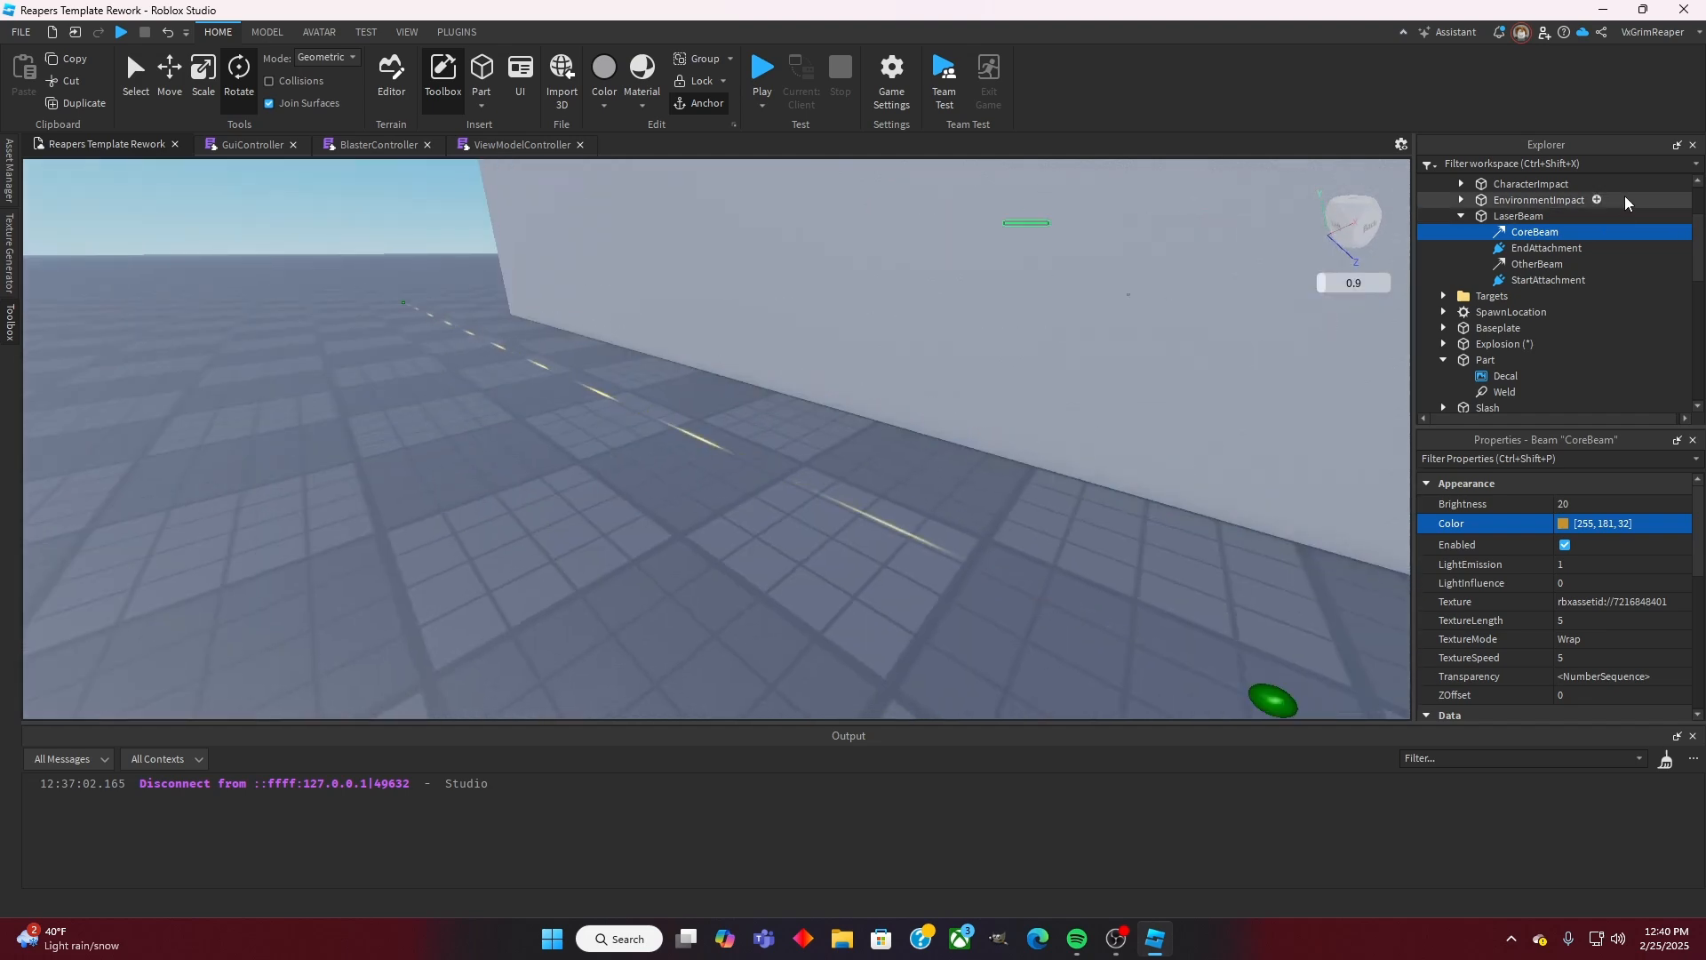
Step: Collapse the LaserBeam, Part and expanded Slash objects in the Workspace hierarchy
left_click(1461, 216)
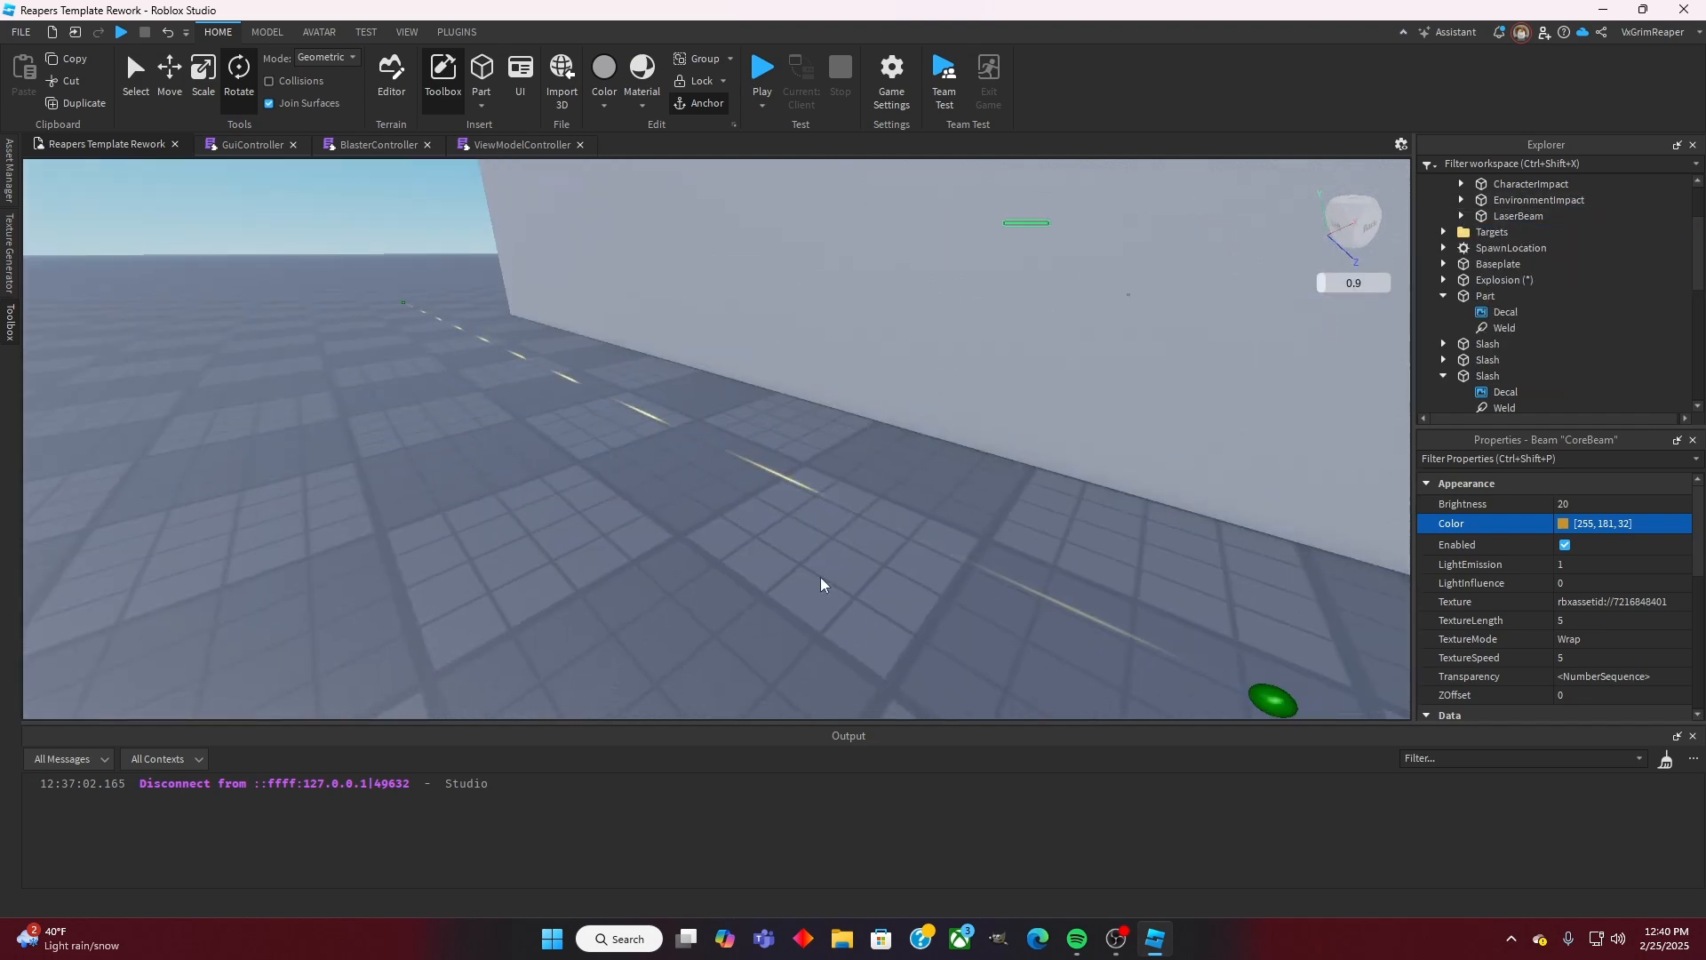
right_click_drag(643, 372, 643, 371)
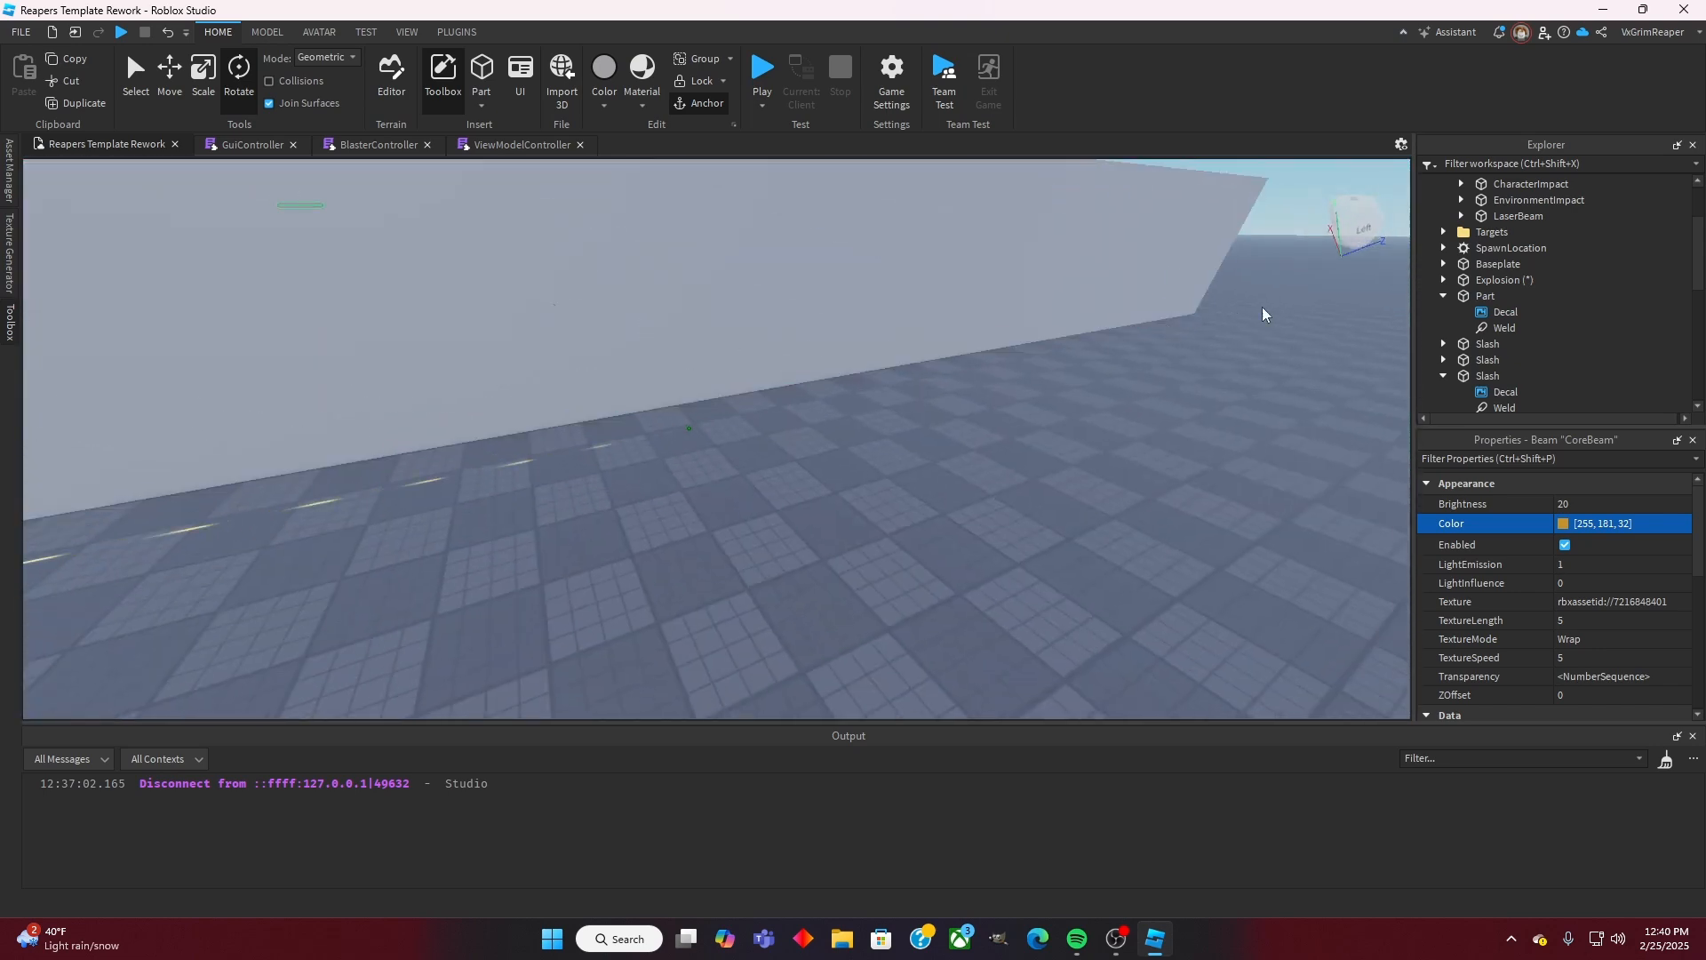
left_click(1443, 296)
left_click(1443, 344)
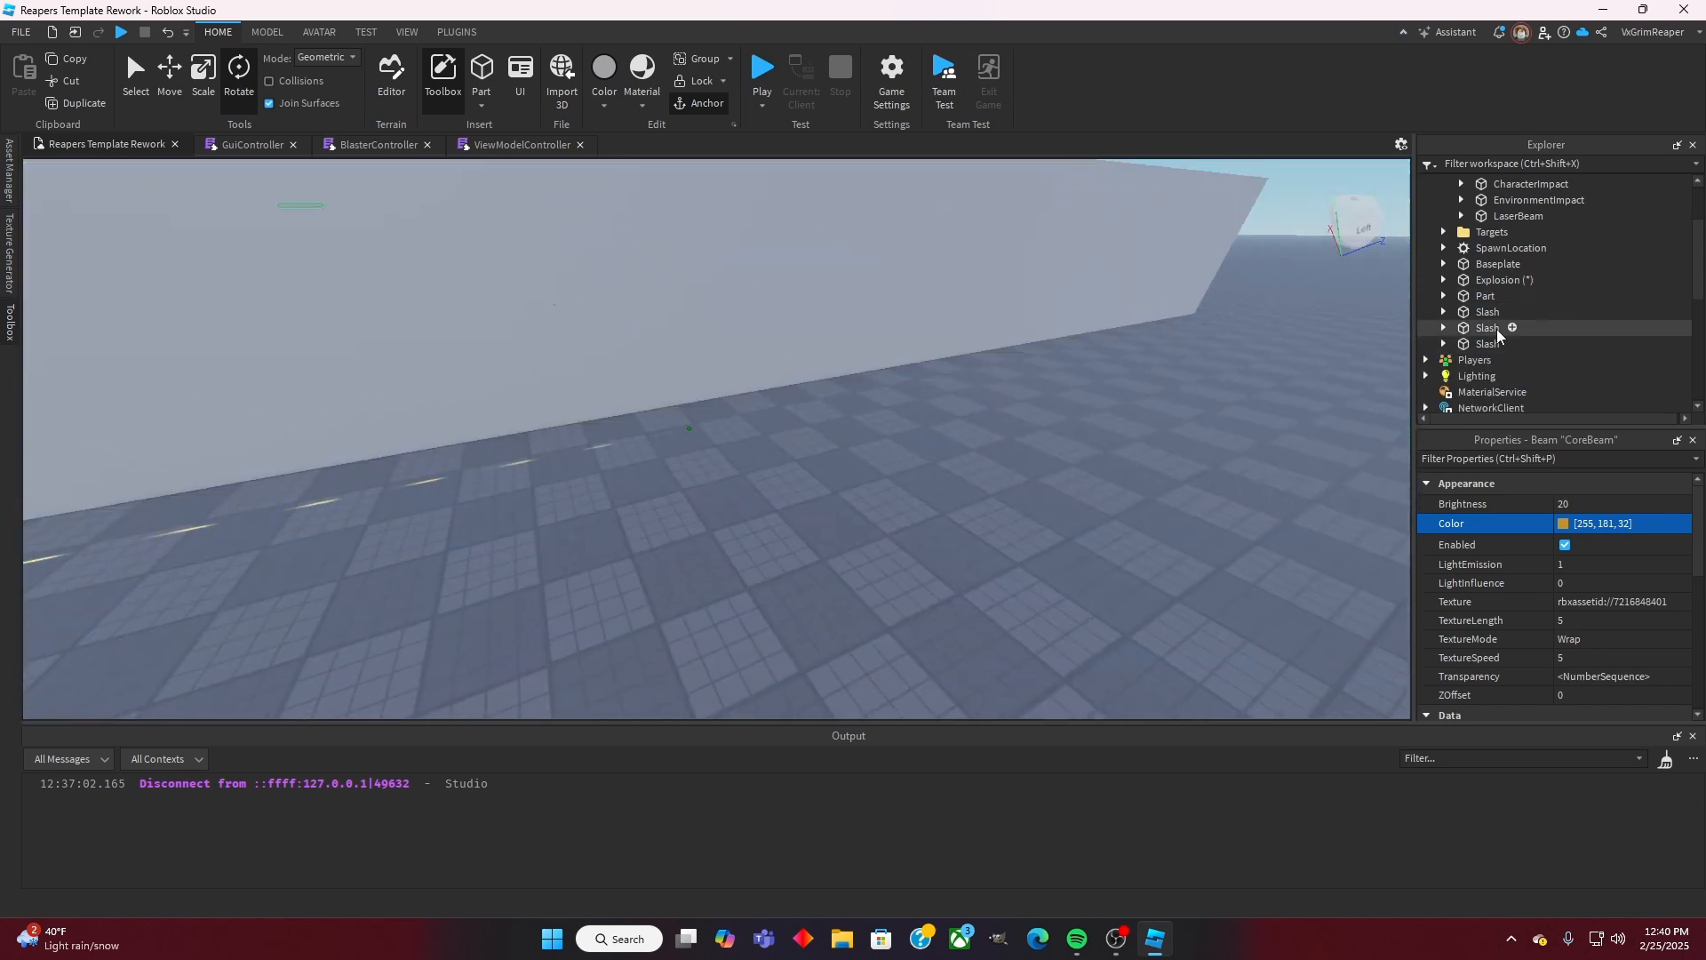
scroll(1501, 332, "up", 2)
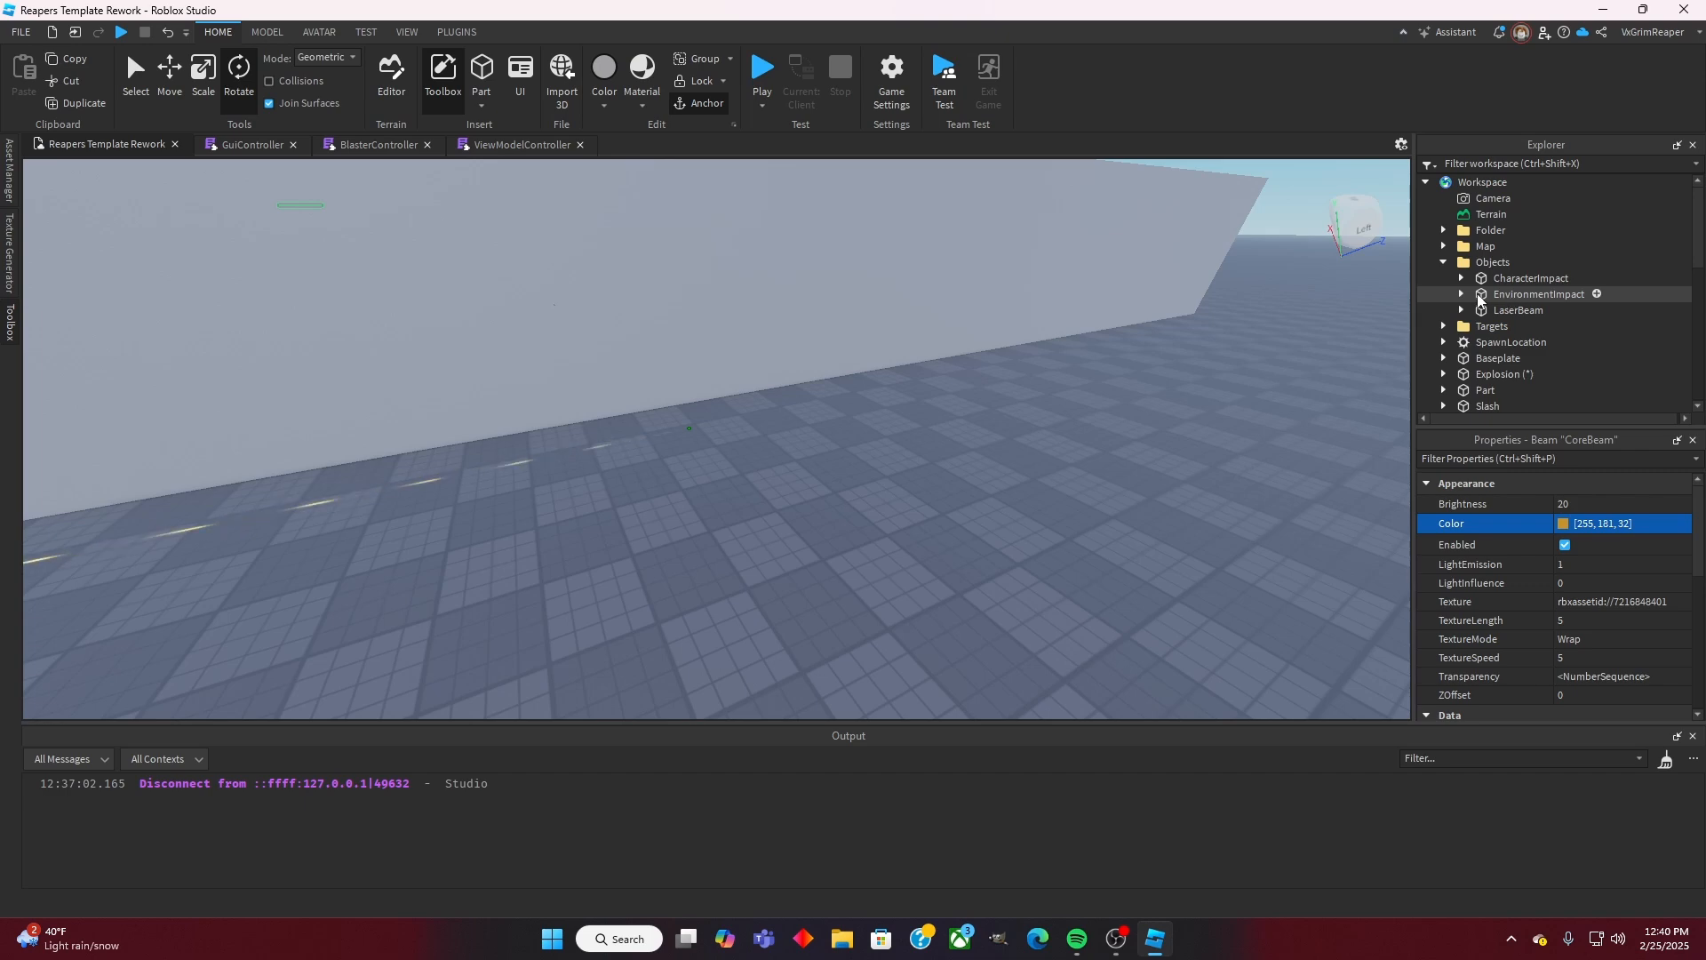
Step: Enable both the CircleEmitter and SparkEmitter of EnvironmentImpact and view their particles up close
left_click(1461, 294)
left_click(1512, 313)
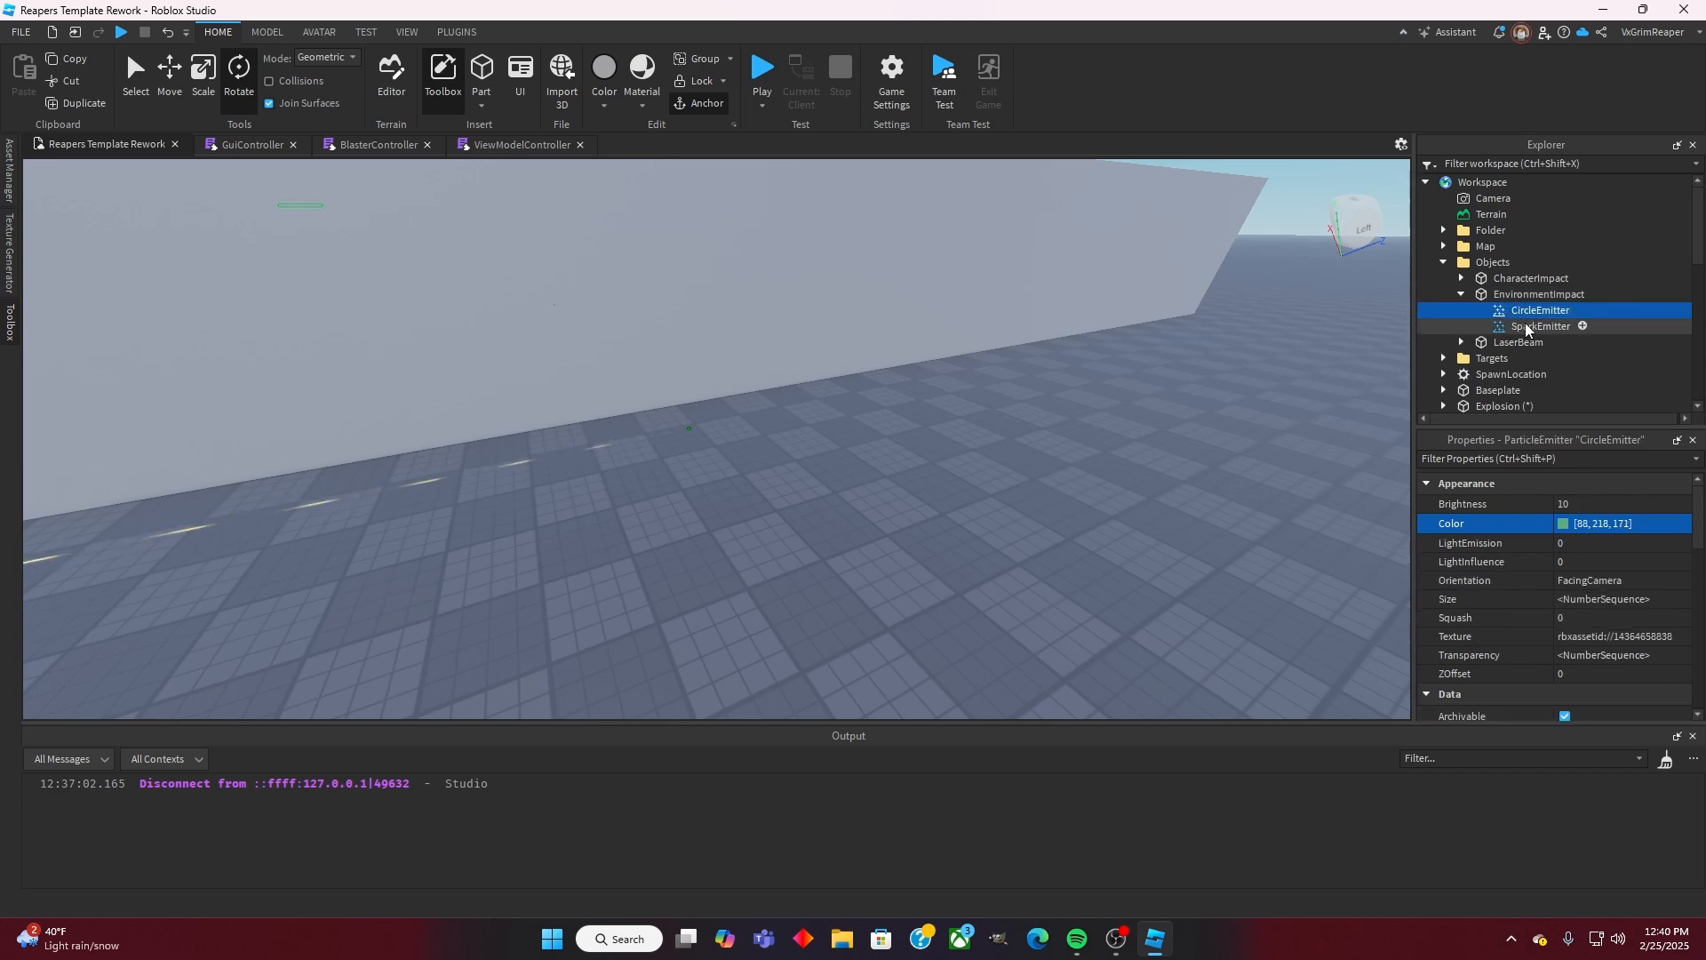
left_click(1527, 324, "ctrl")
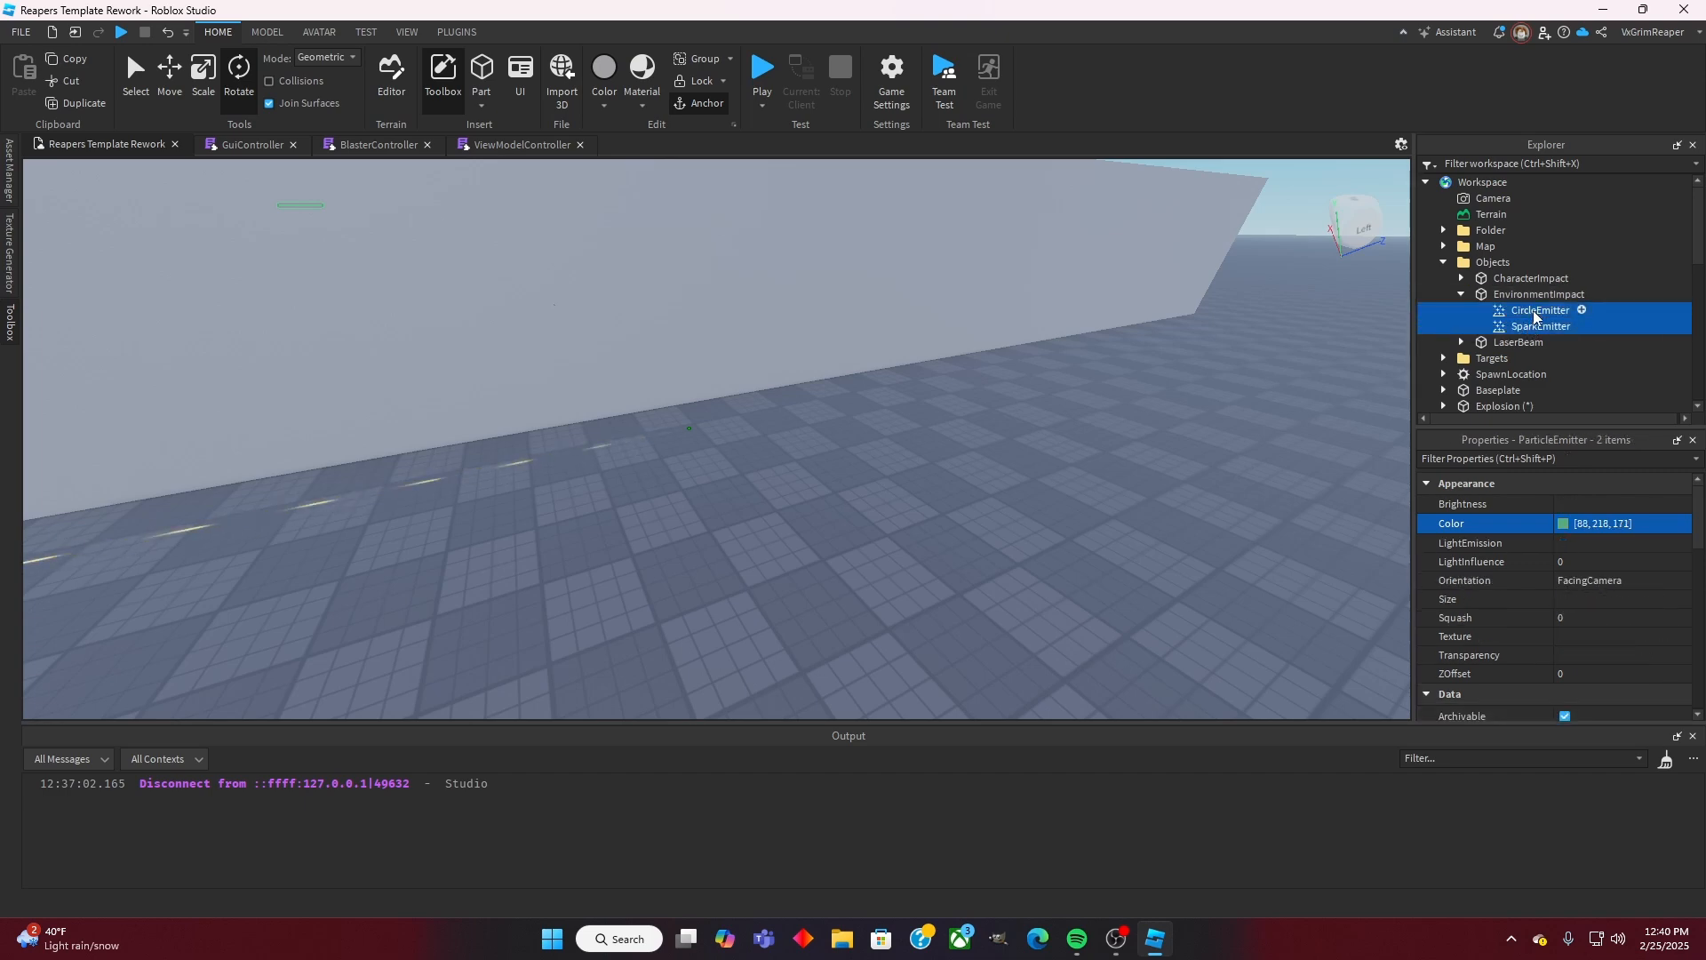
scroll(1578, 516, "down", 4)
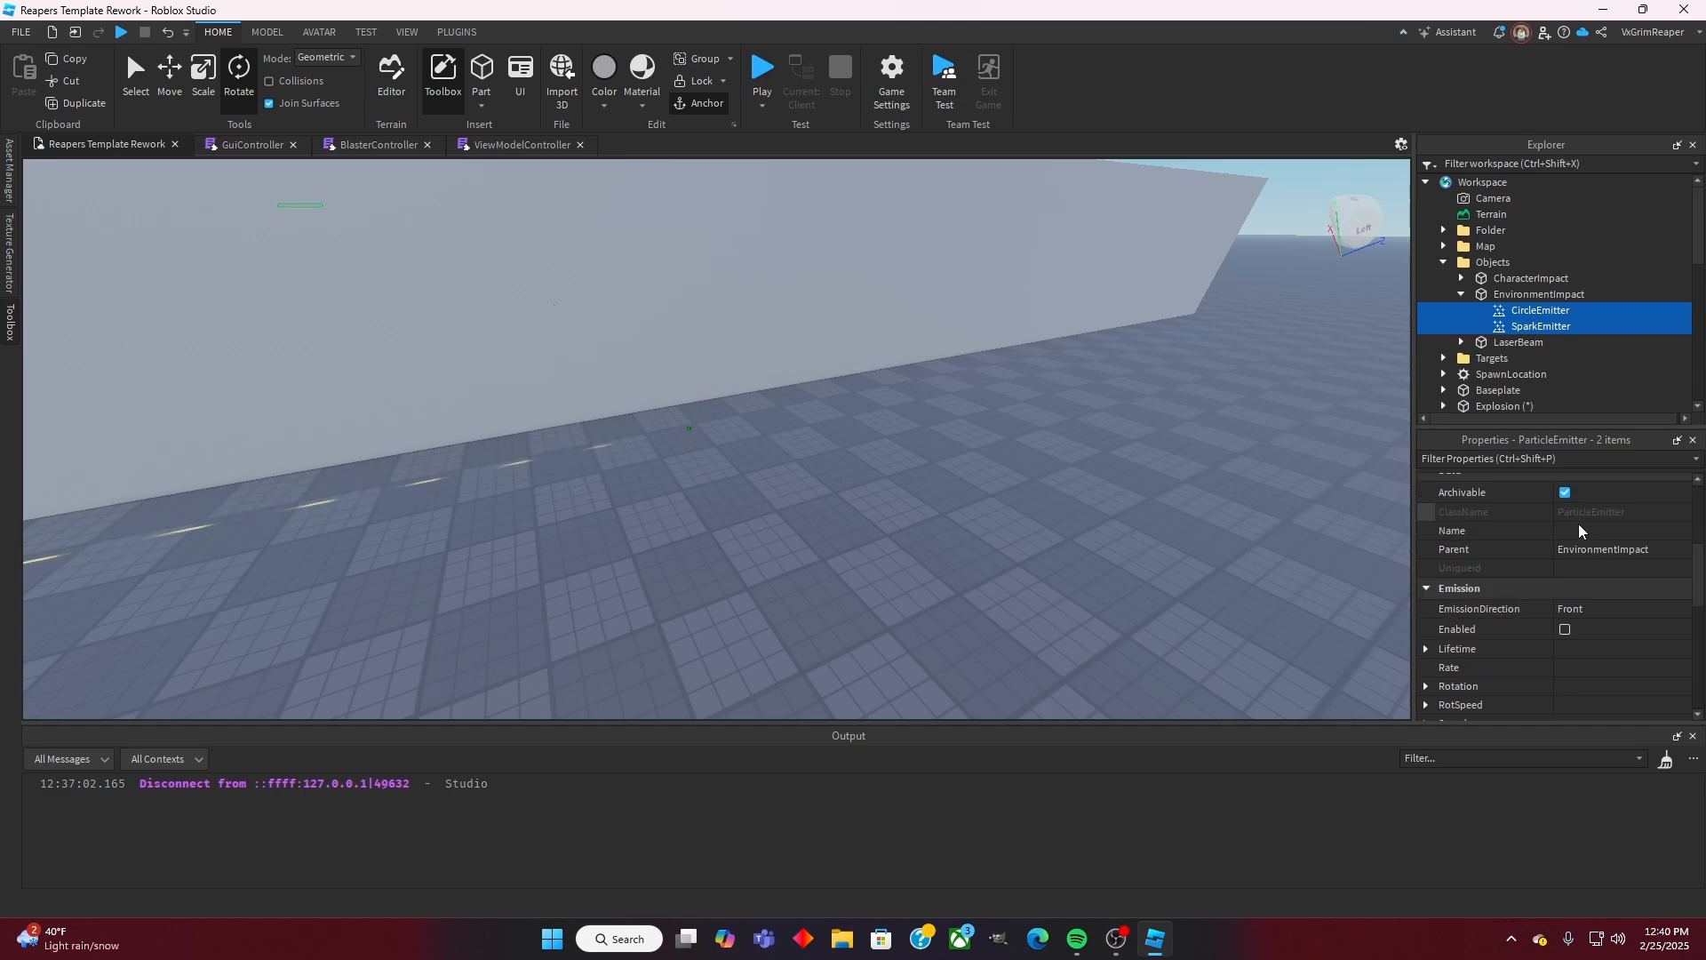
left_click(1564, 629)
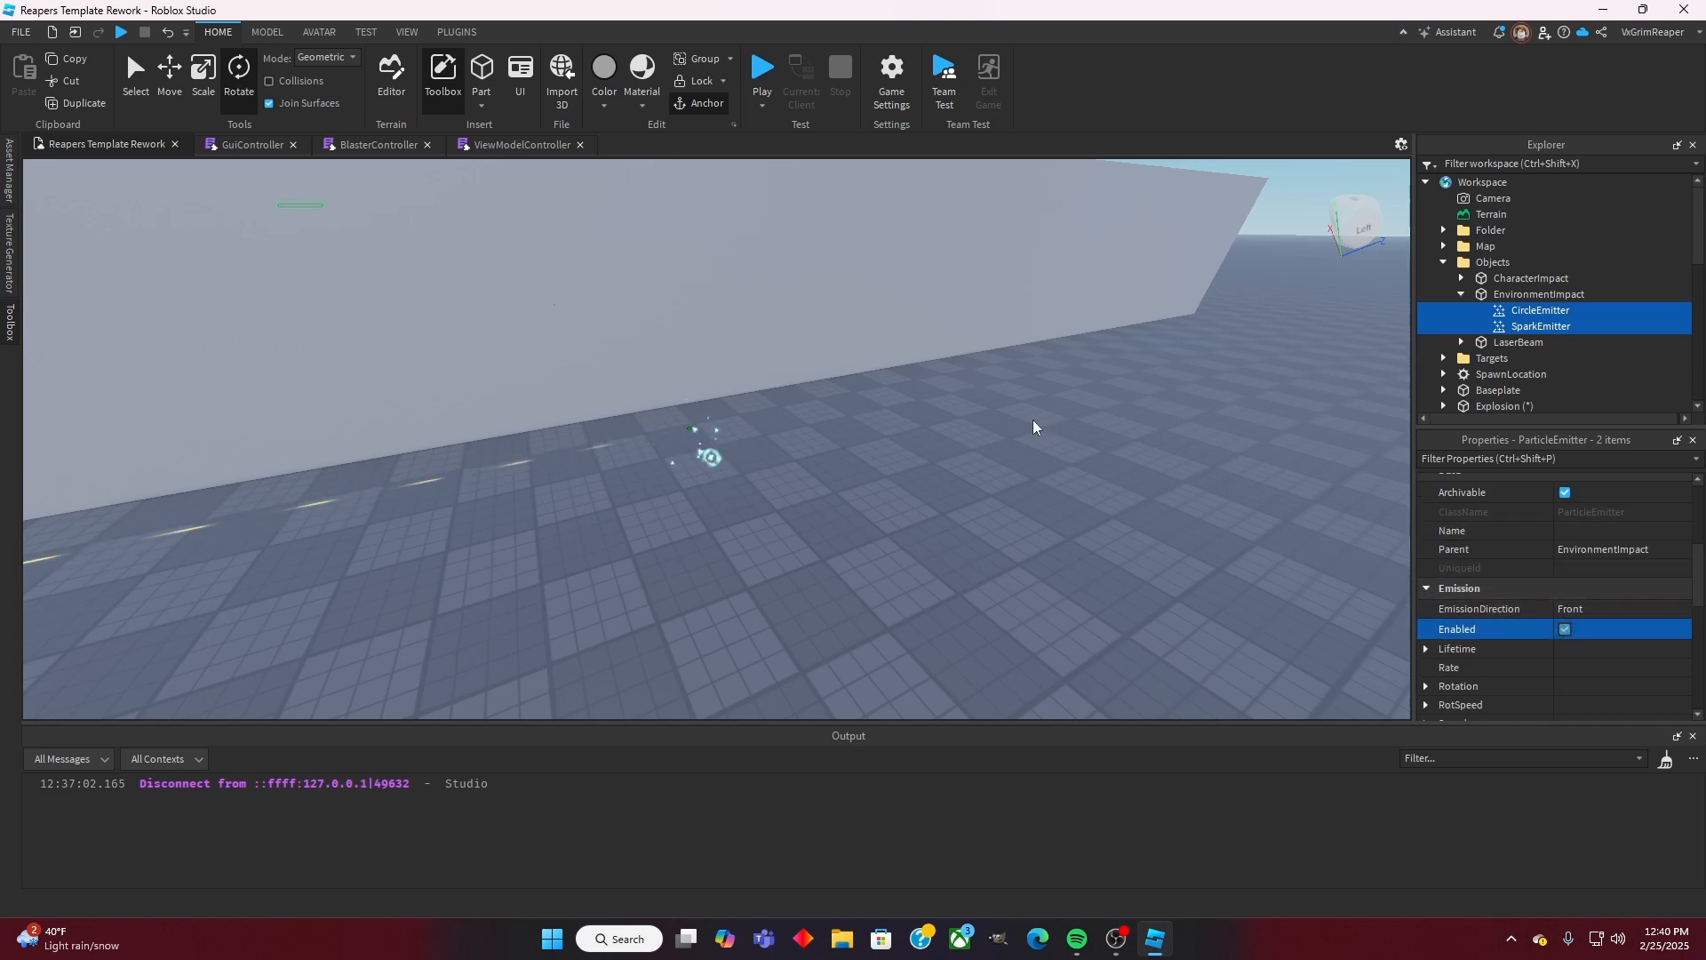
right_click_drag(1033, 419, 1032, 419)
key("w")
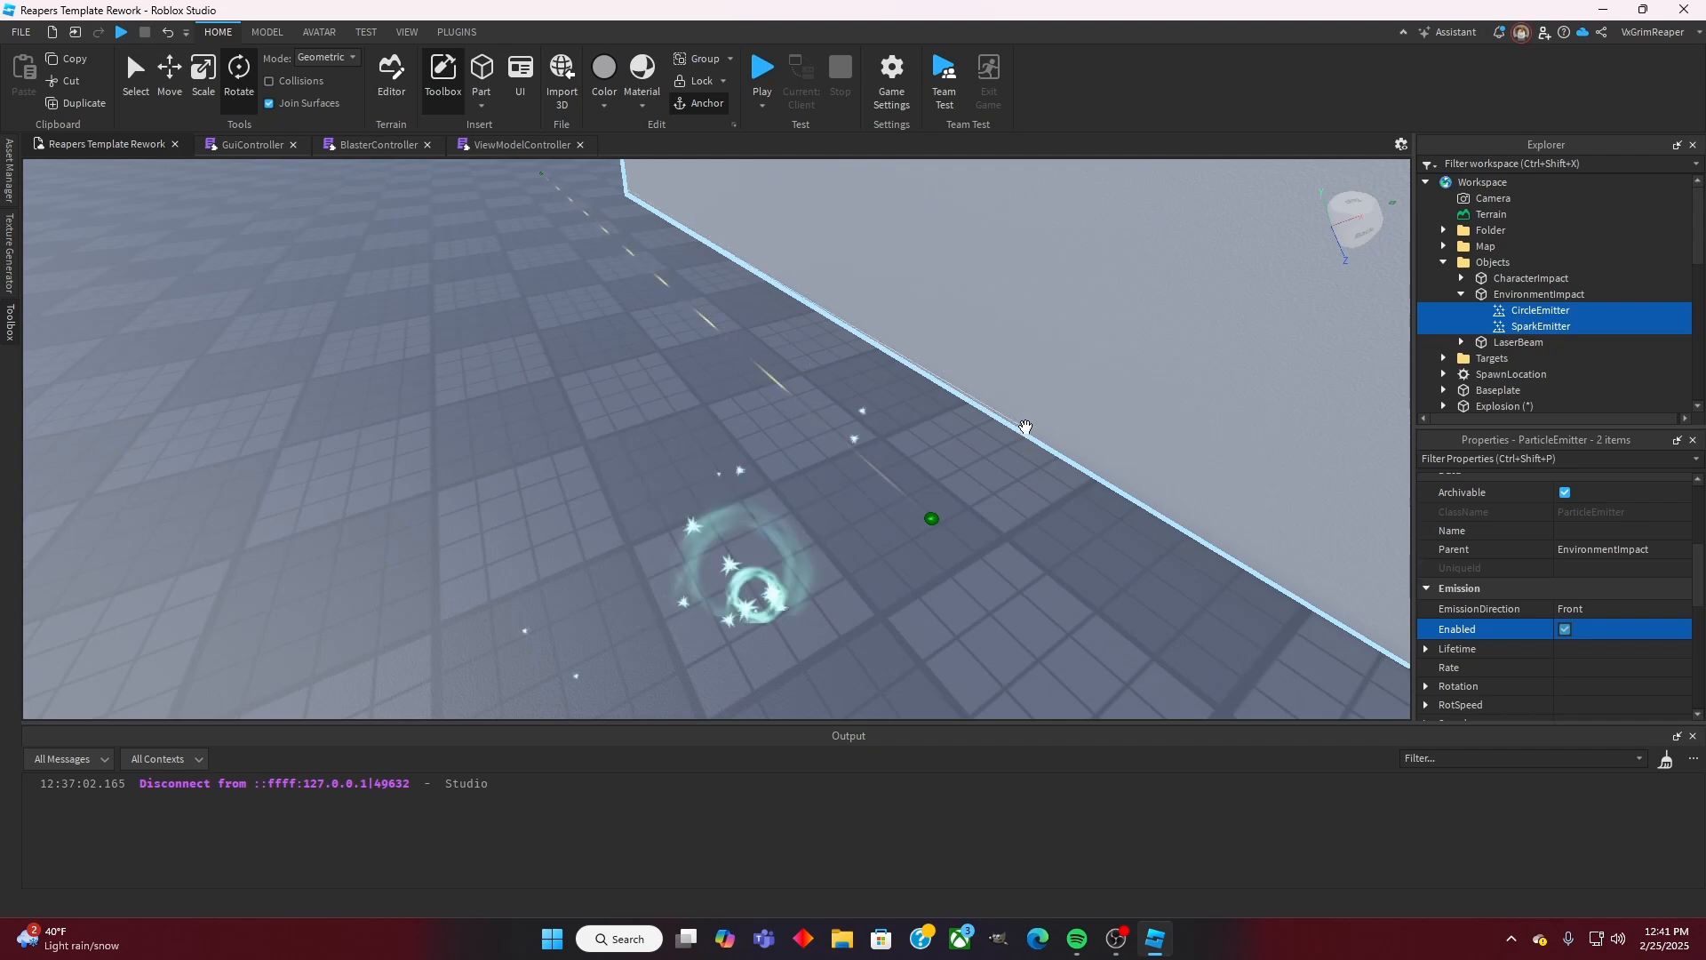
Step: Copy the texture URL from the Decal of the Slash part showing the thin-rayed starburst image
key("s")
right_click_drag(926, 473, 866, 458)
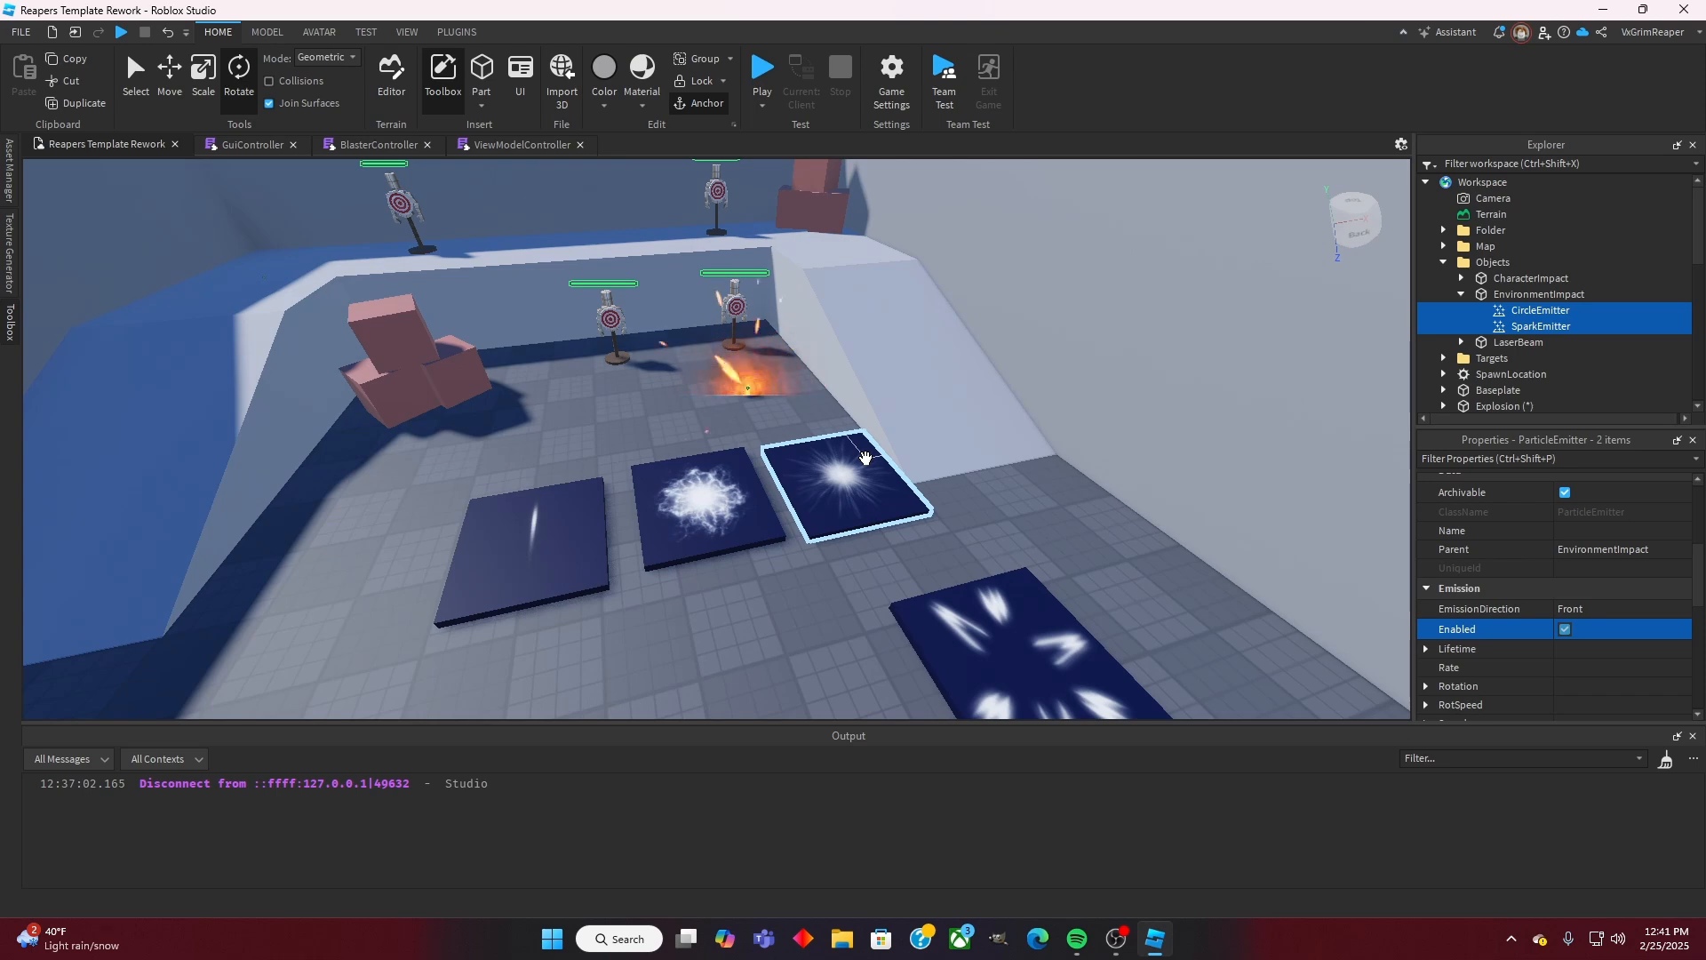
left_click(831, 469)
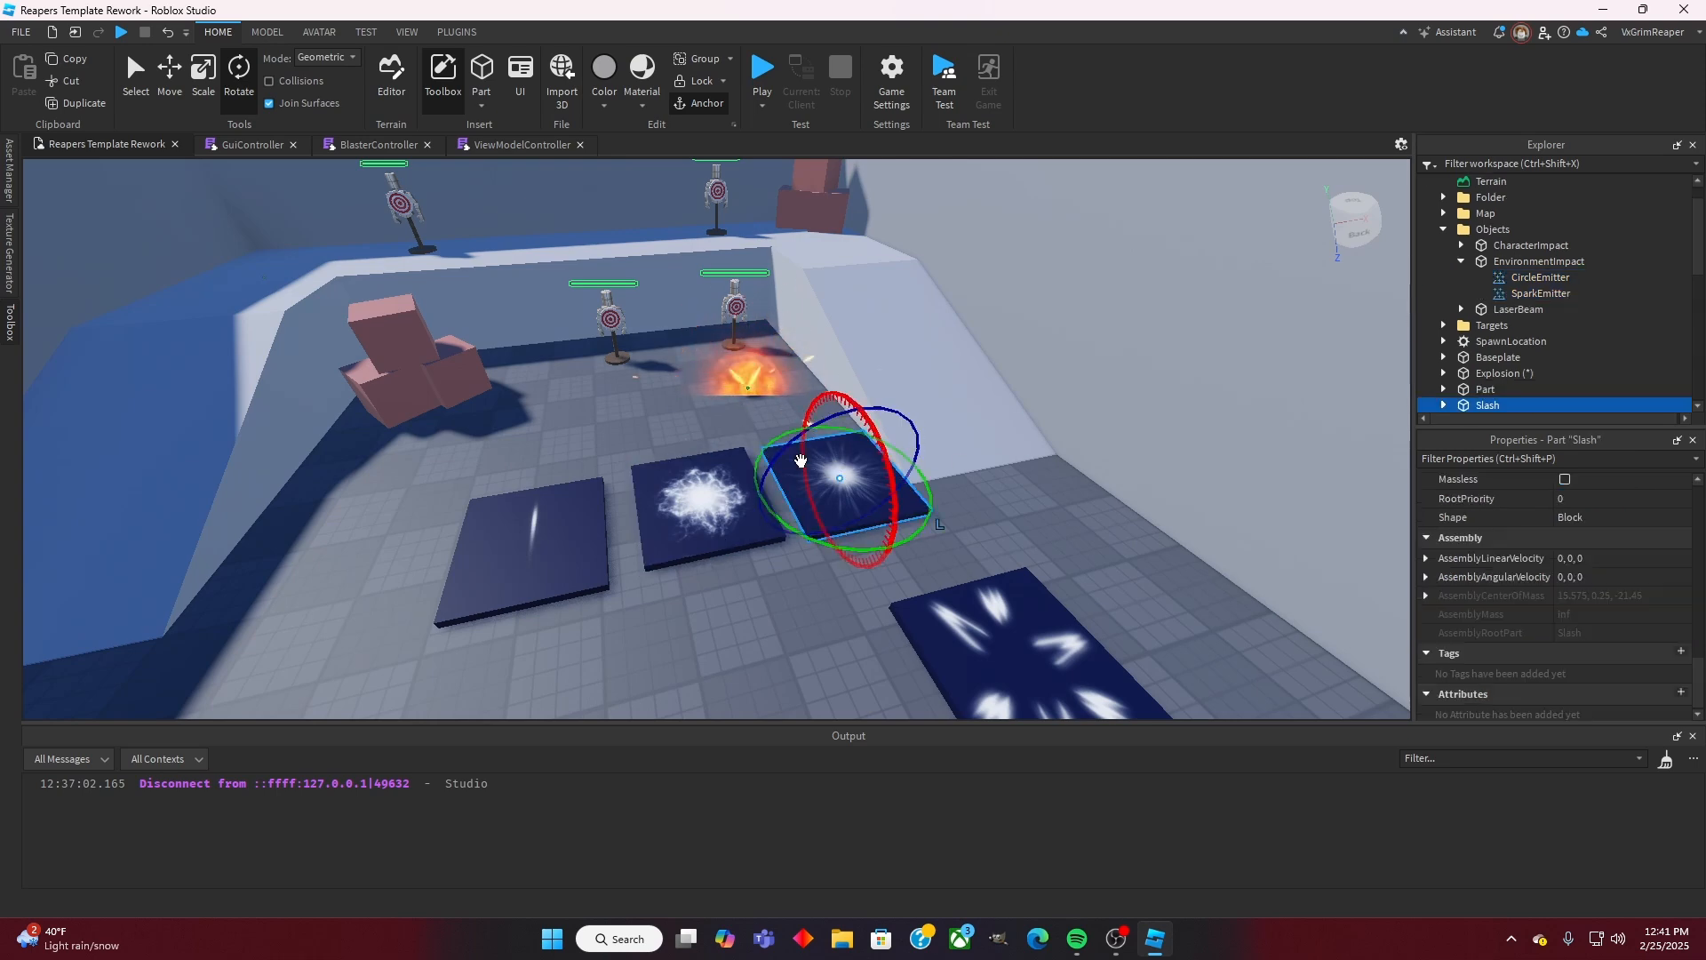
left_click(1444, 405)
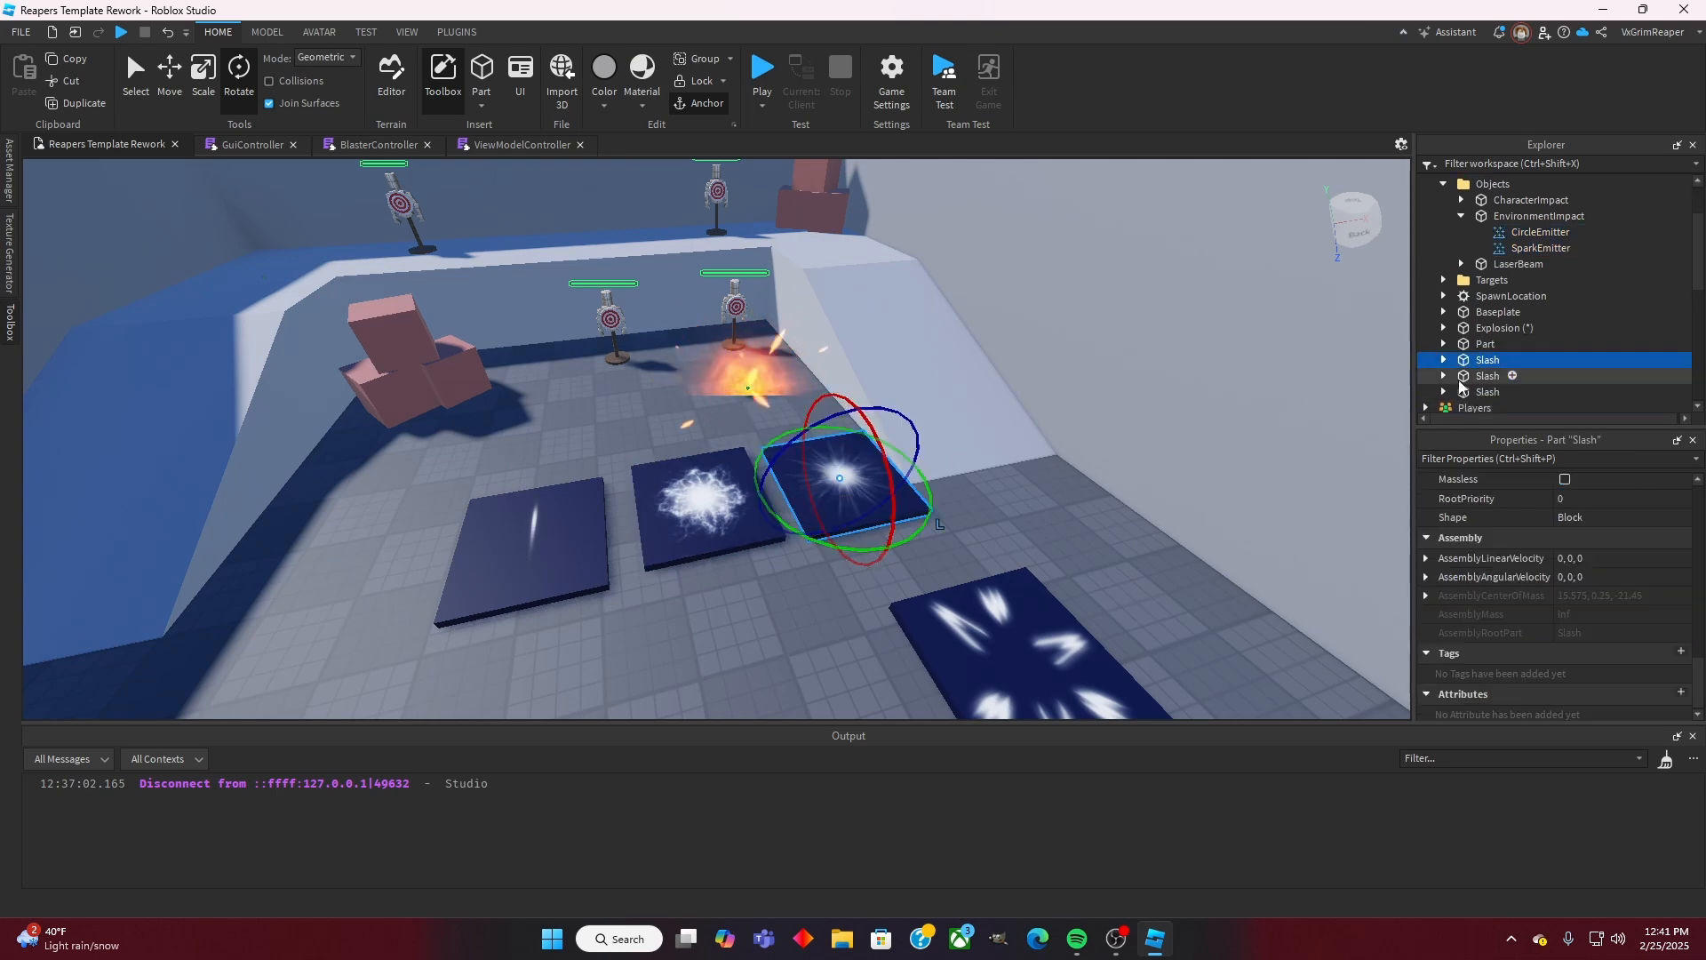
left_click(1505, 376)
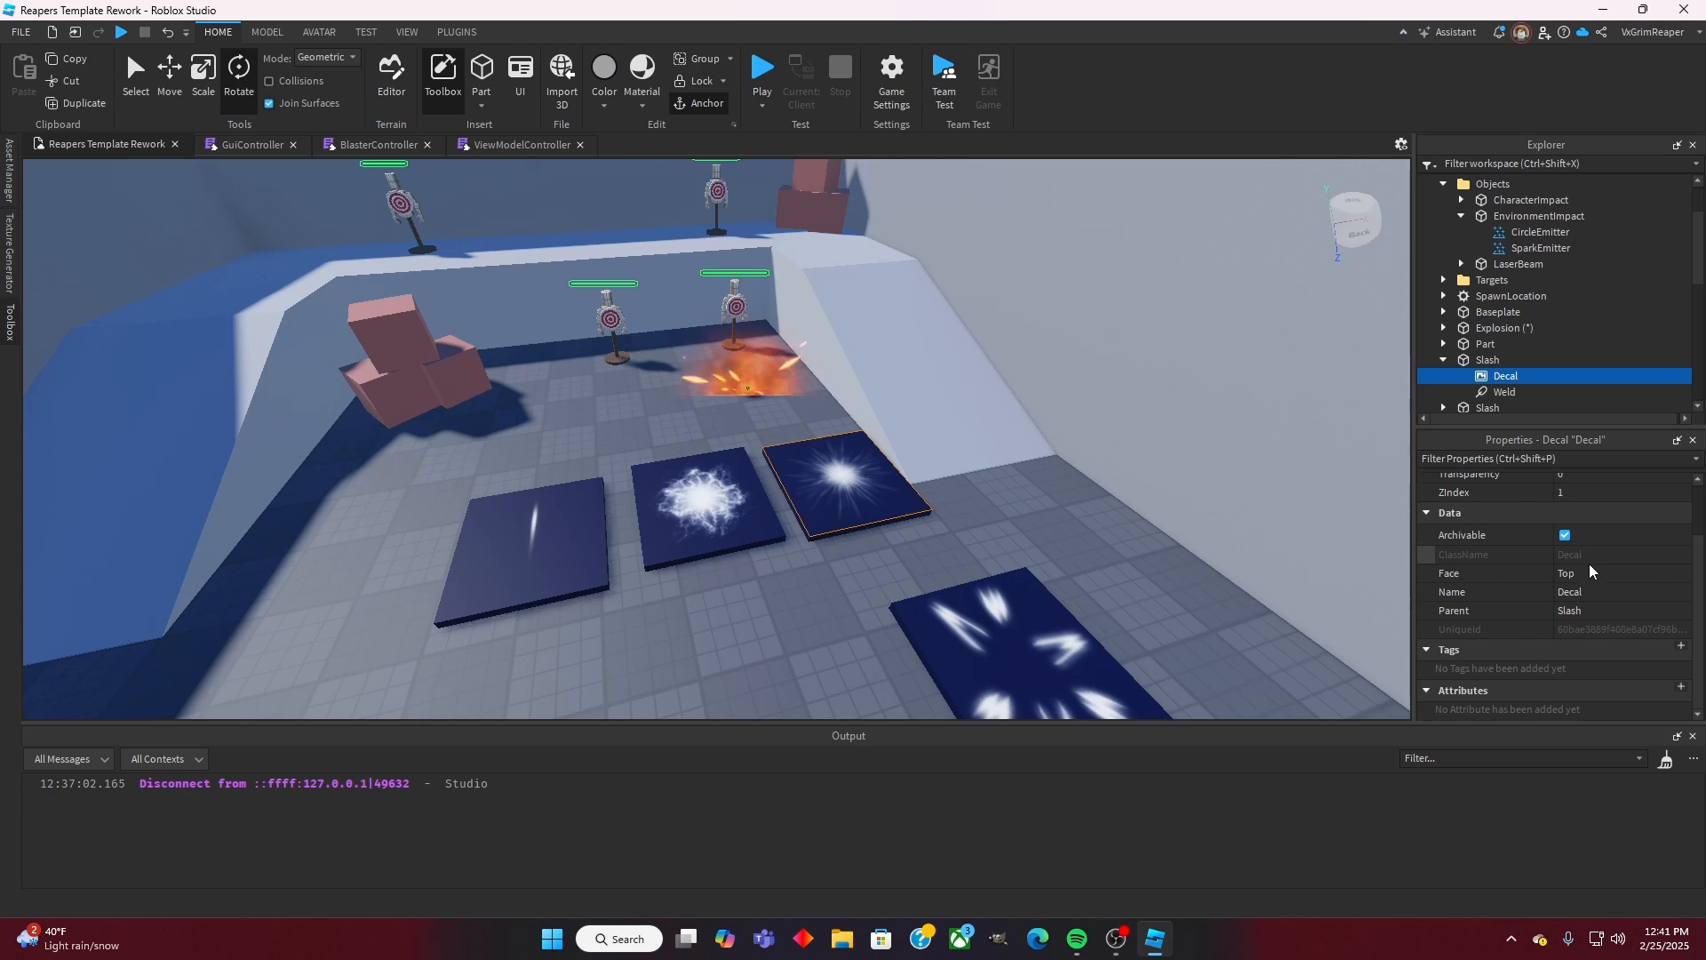
scroll(1588, 564, "up", 3)
left_click(1621, 525)
right_click(1612, 552)
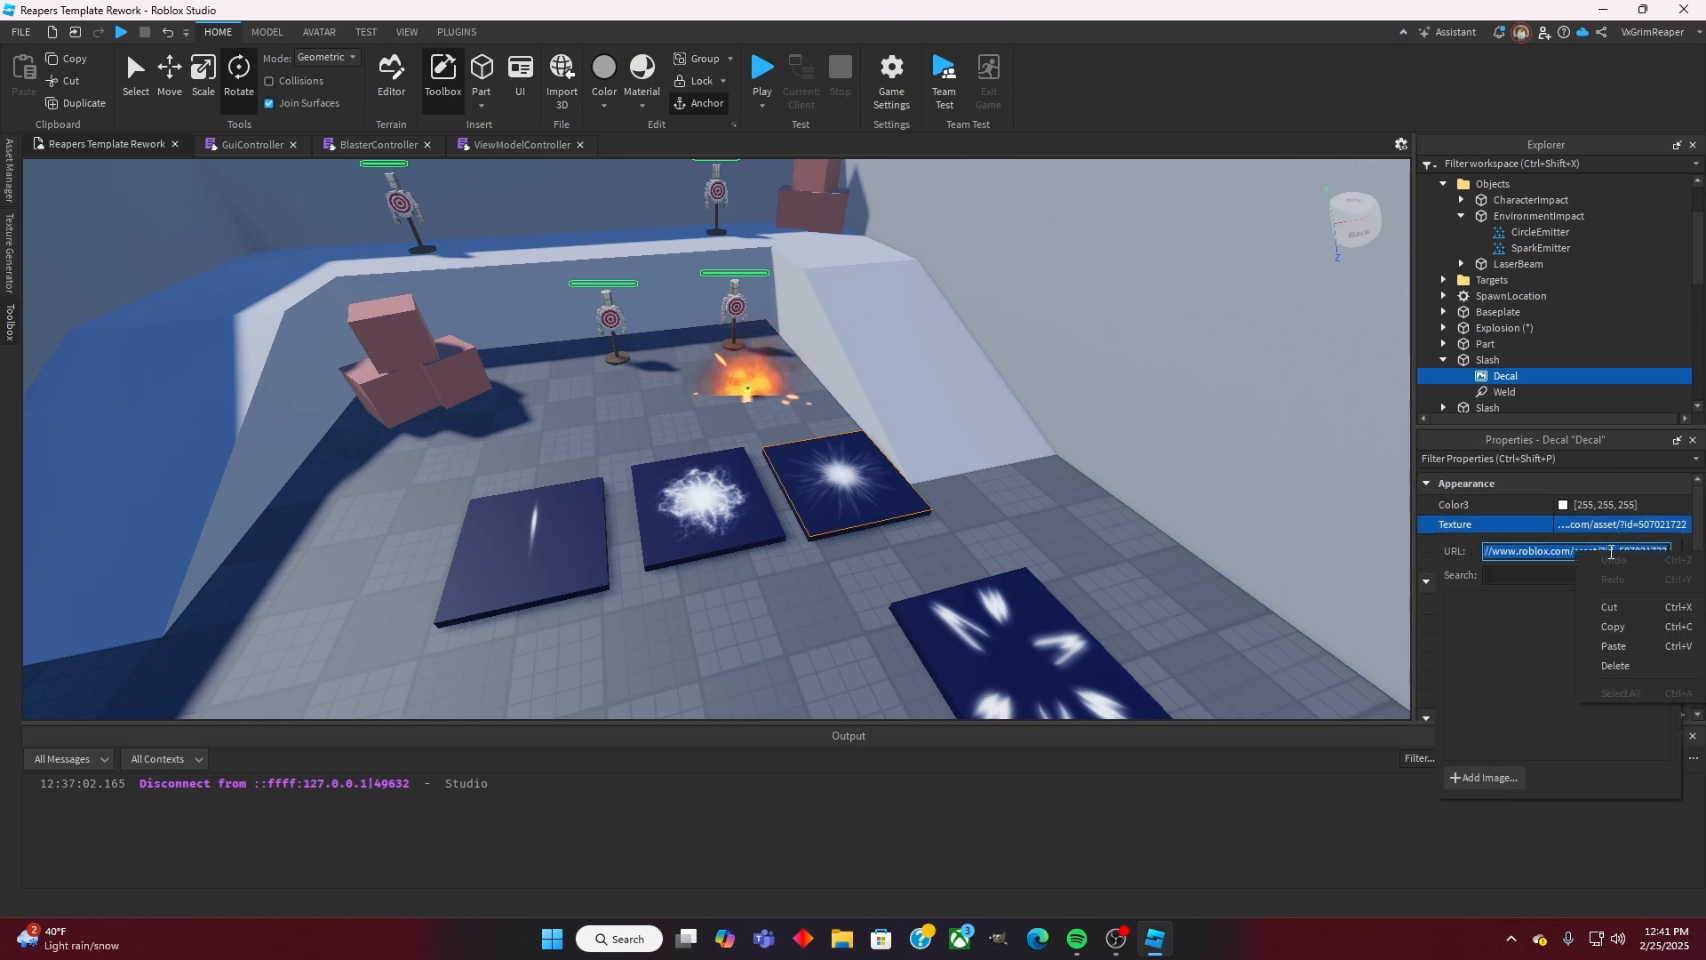
left_click(1617, 625)
Step: Replace the CircleEmitter's Texture with the copied starburst decal URL, asset id 507021722
right_click_drag(1273, 396, 1312, 367)
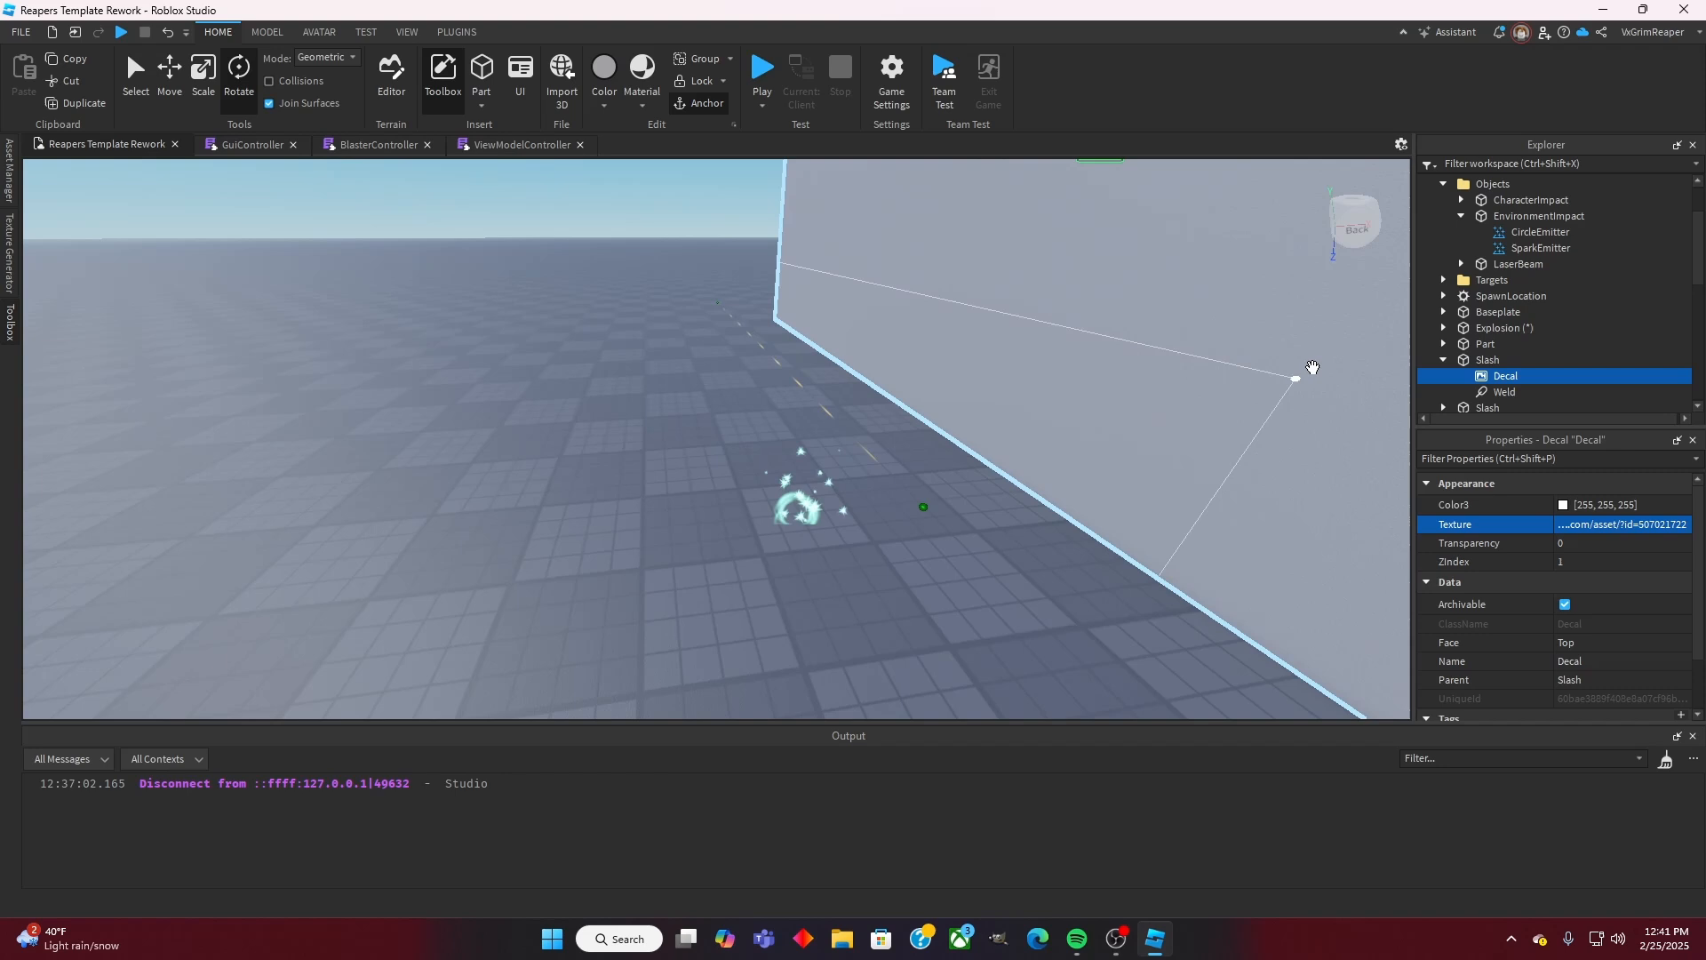
left_click(1537, 231)
left_click(1613, 654)
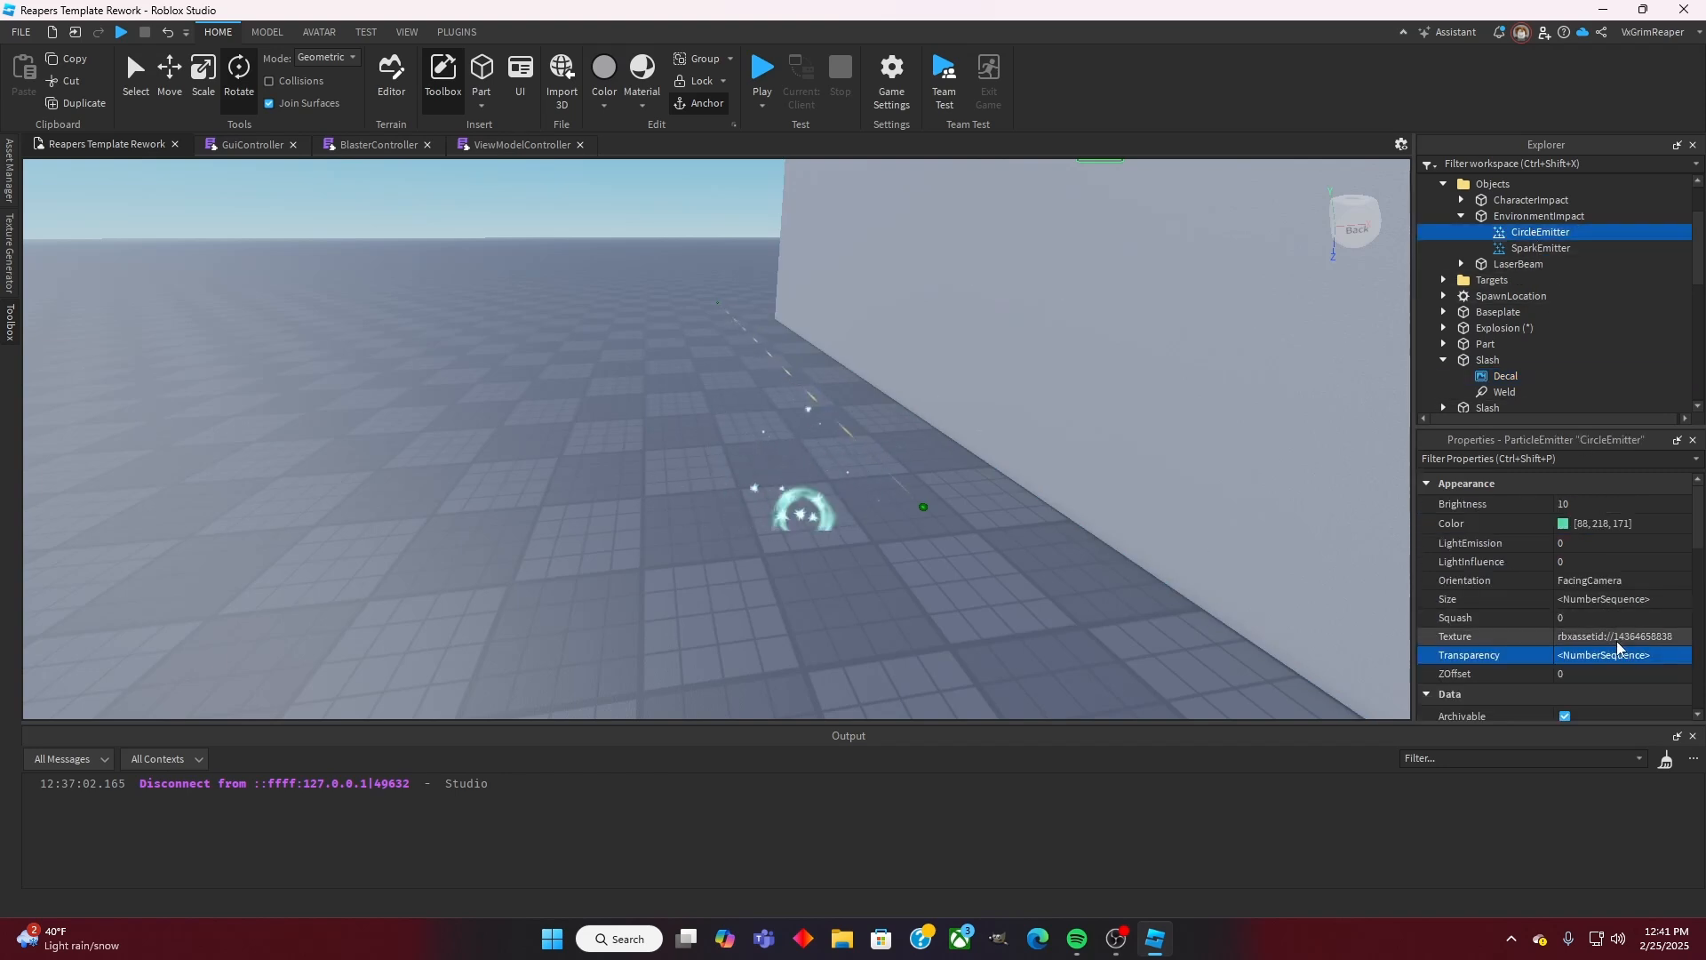
left_click(1615, 636)
right_click(1592, 662)
left_click(1615, 758)
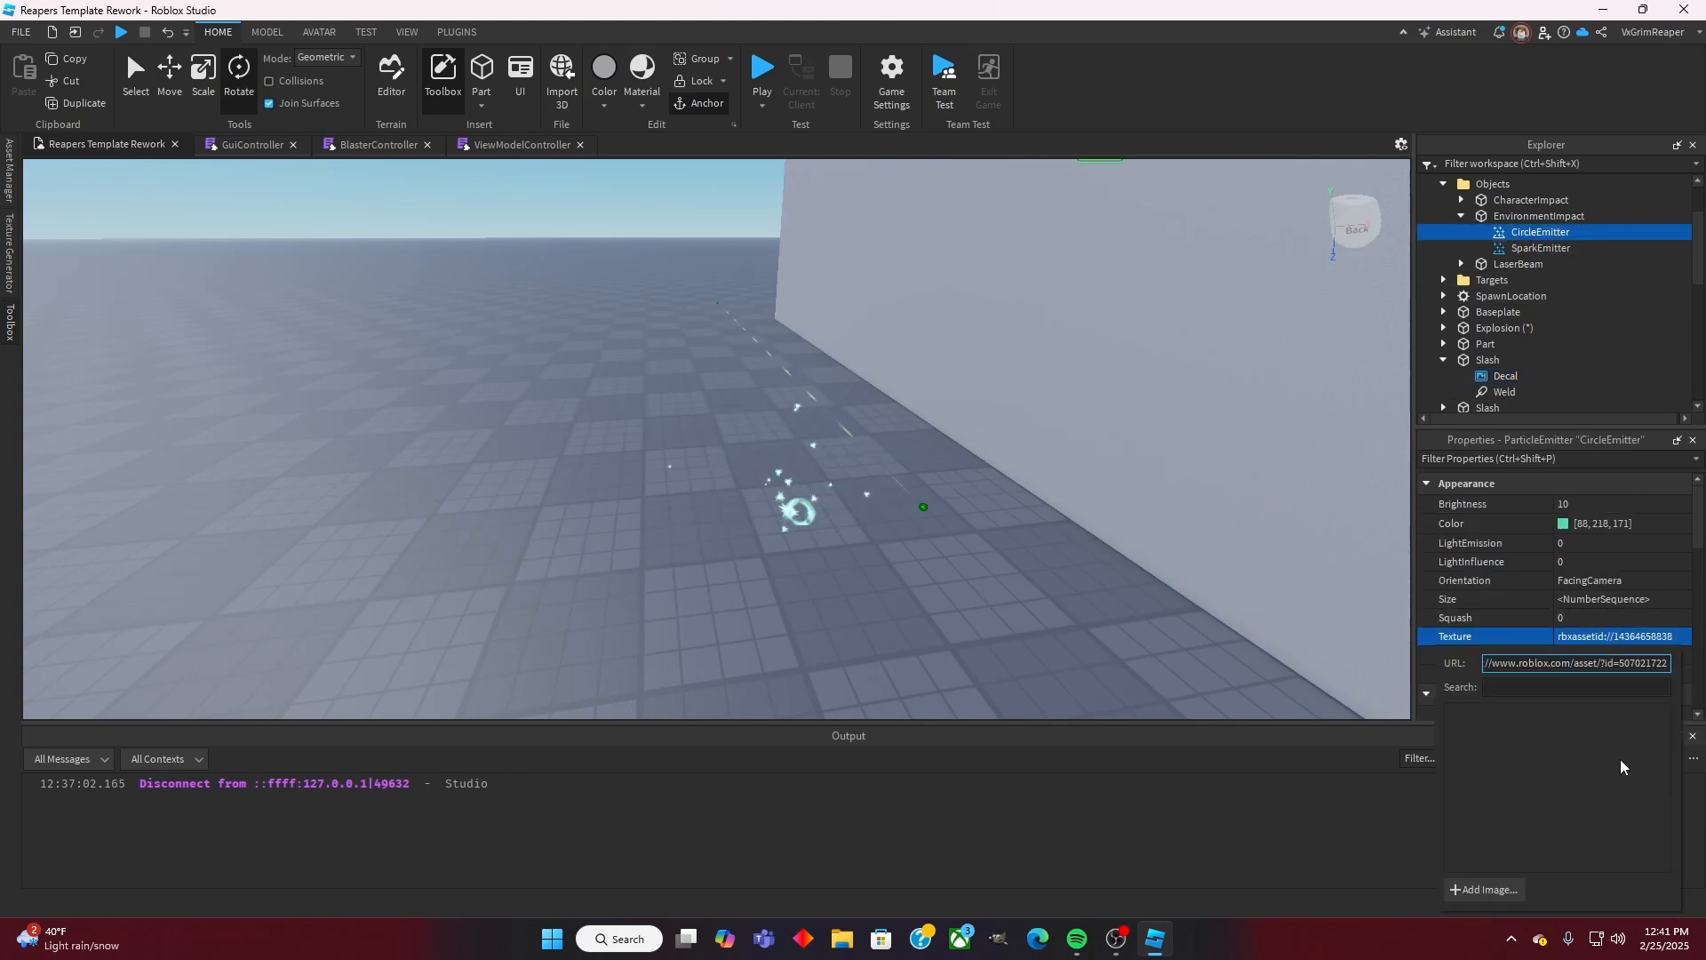
key("Return")
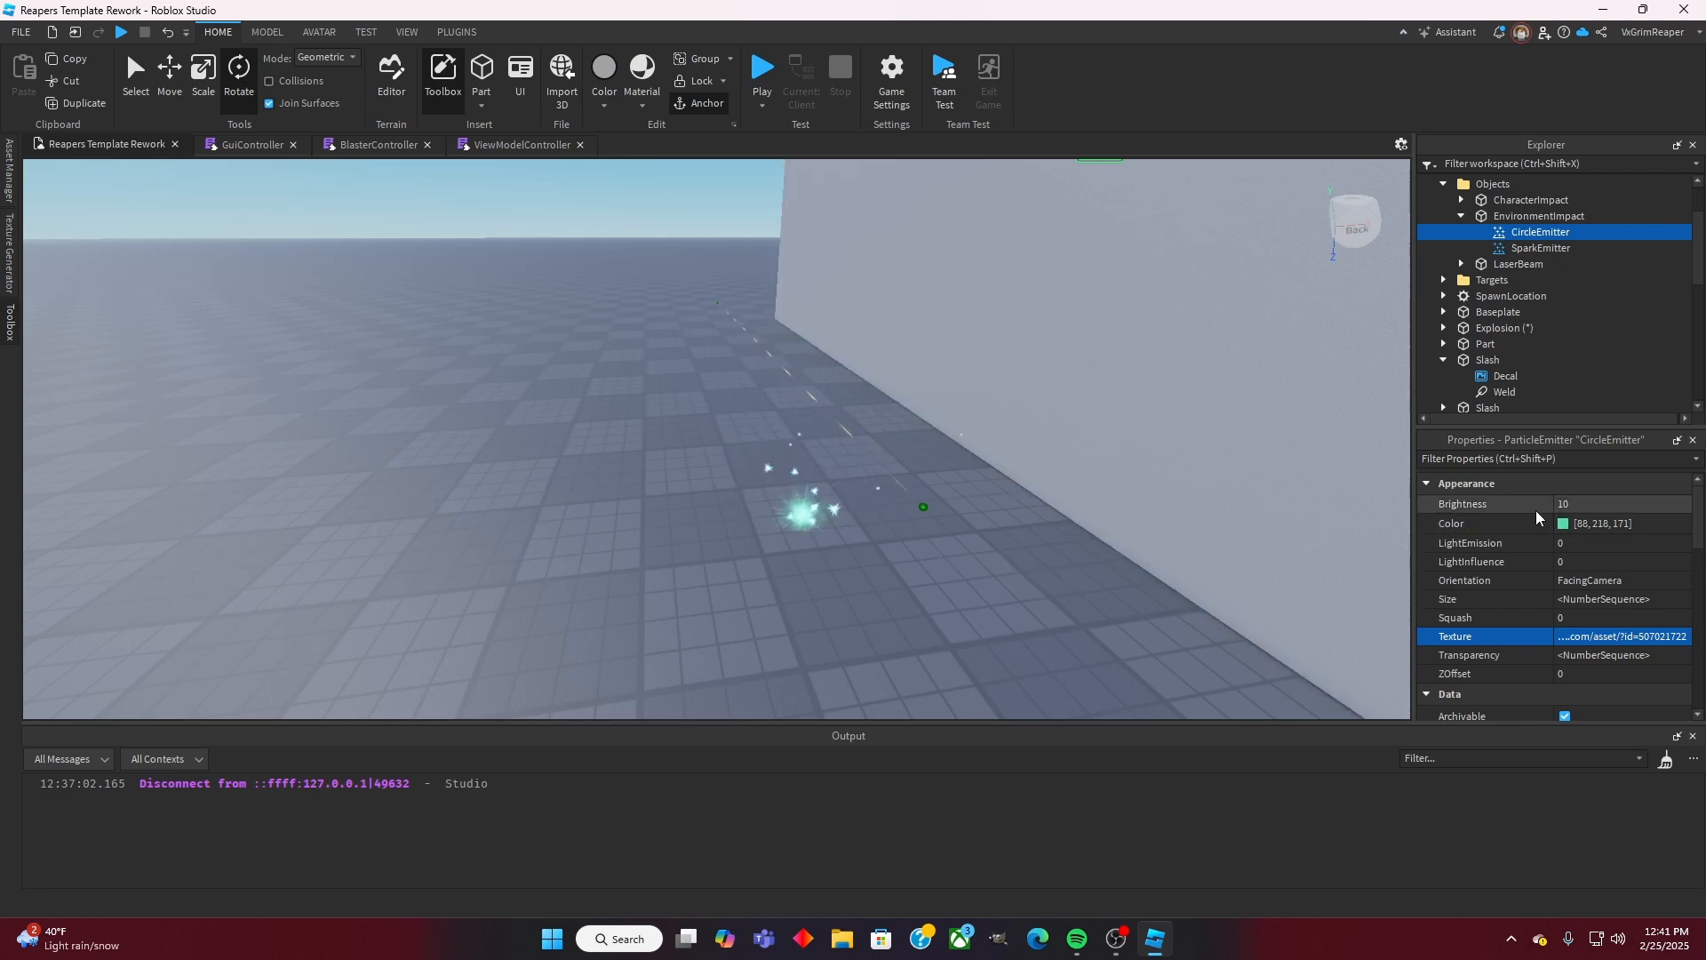
Step: Change the CircleEmitter's Color to a pale yellow of 218, 213, 153
left_click(1563, 524)
left_click(1564, 524)
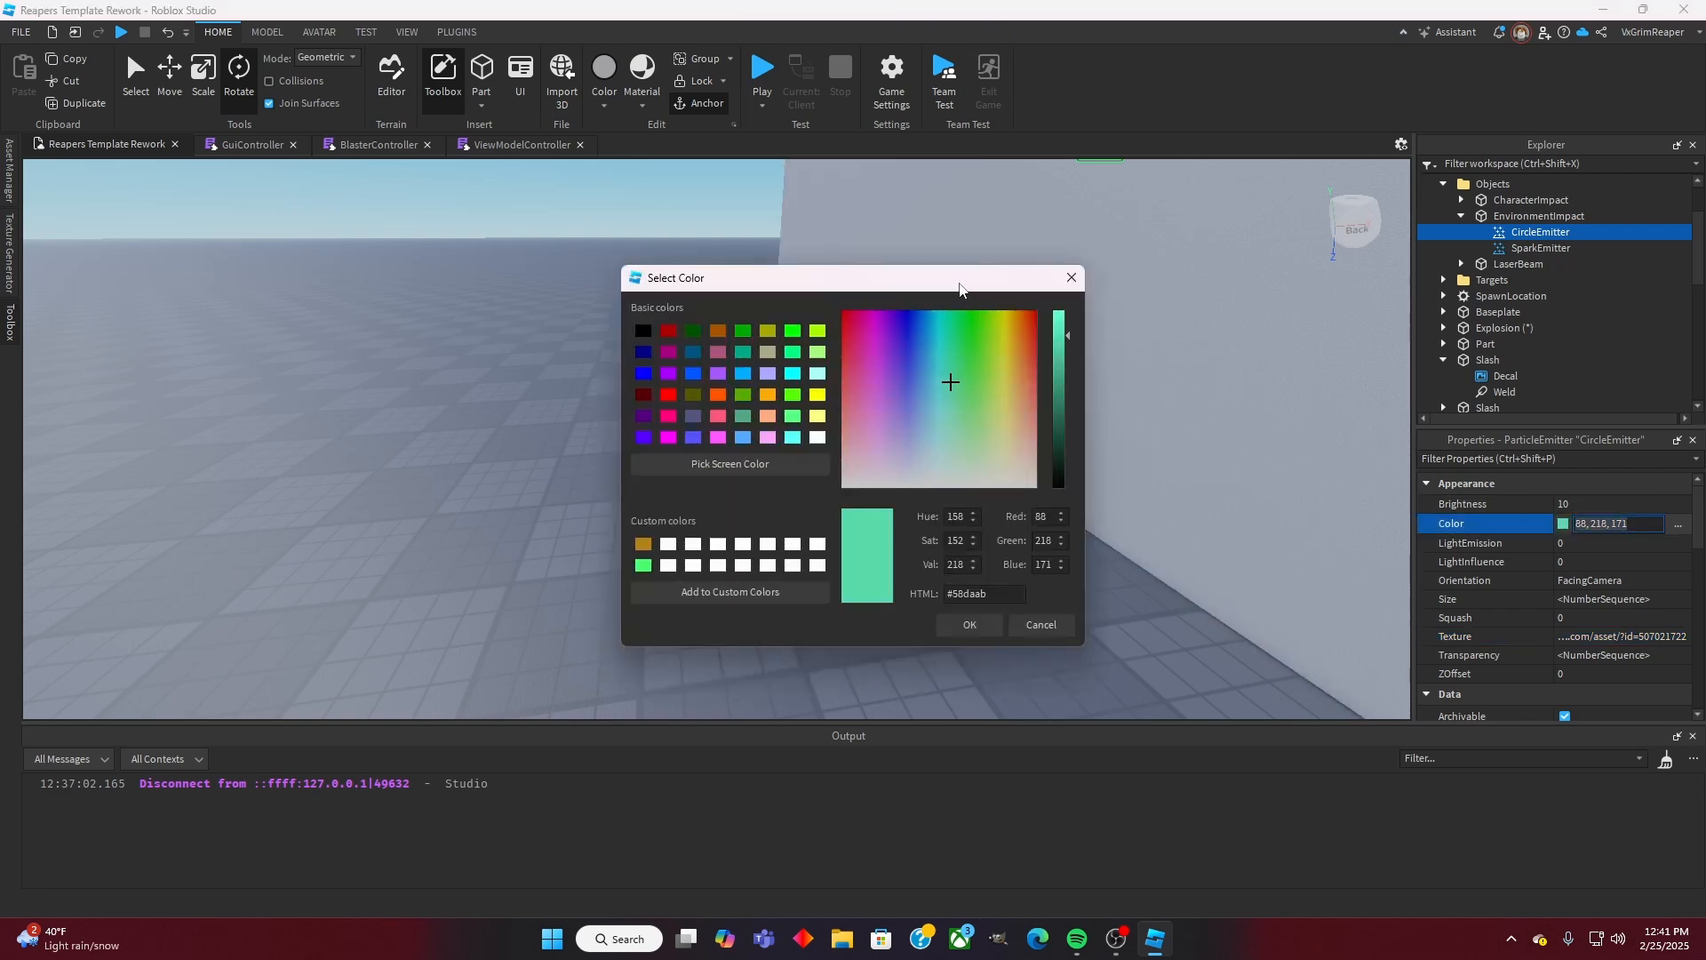
left_click_drag(960, 288, 453, 271)
left_click(504, 373)
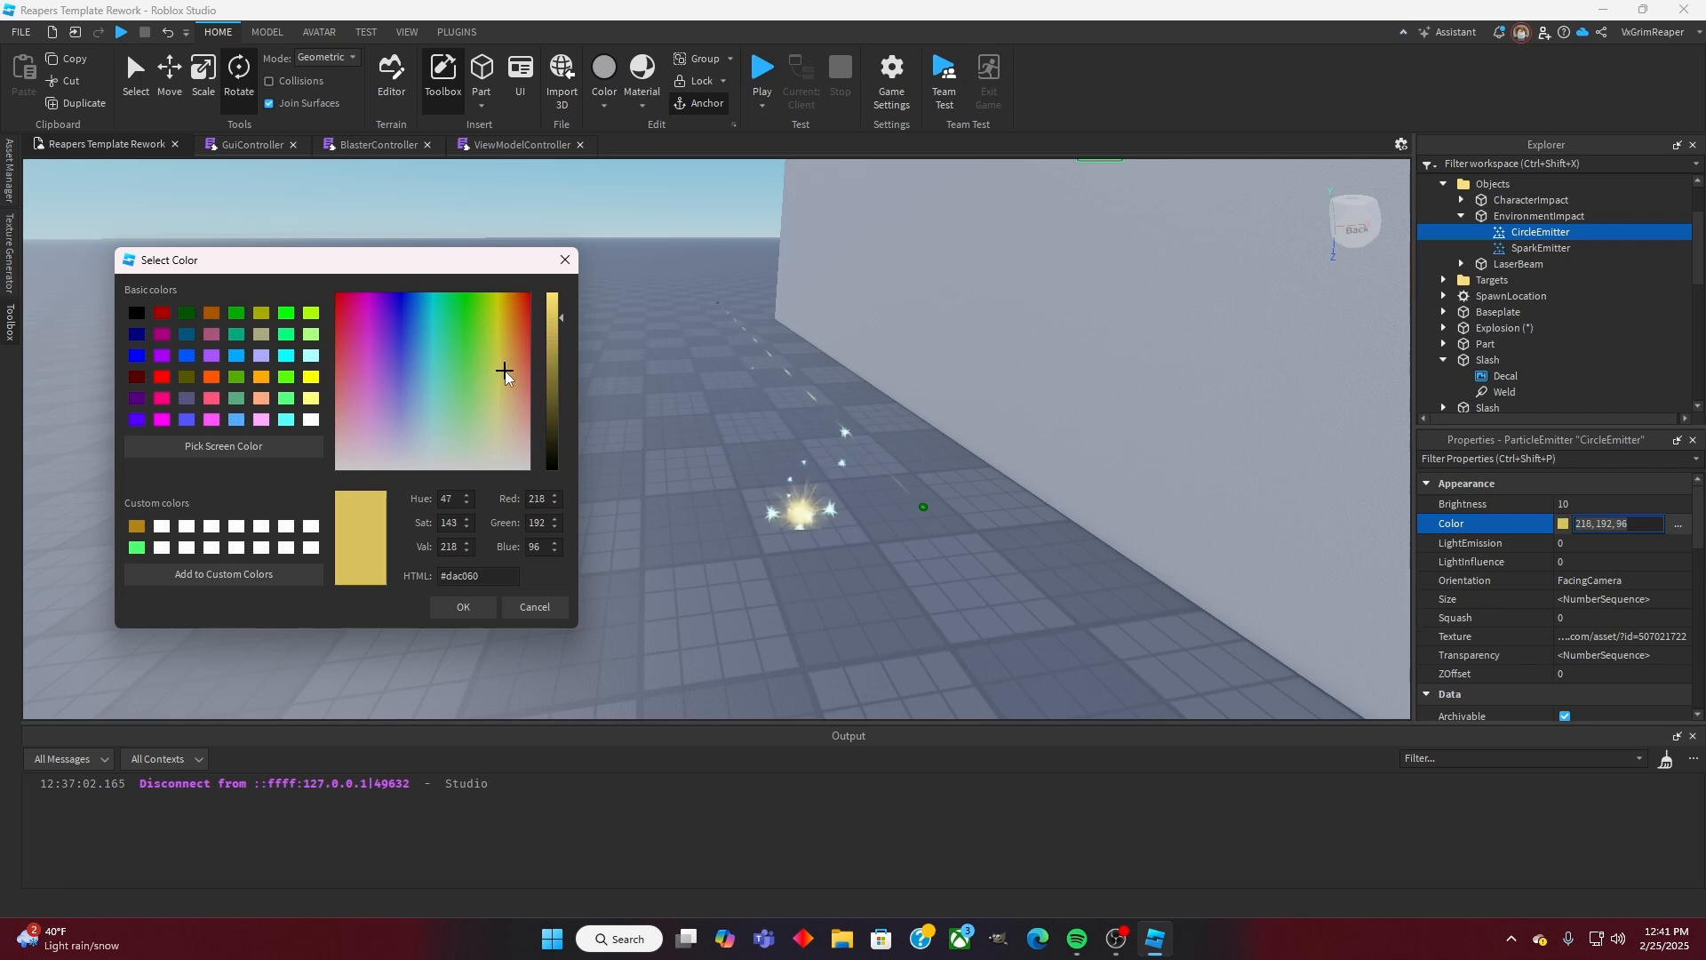
left_click_drag(504, 373, 500, 418)
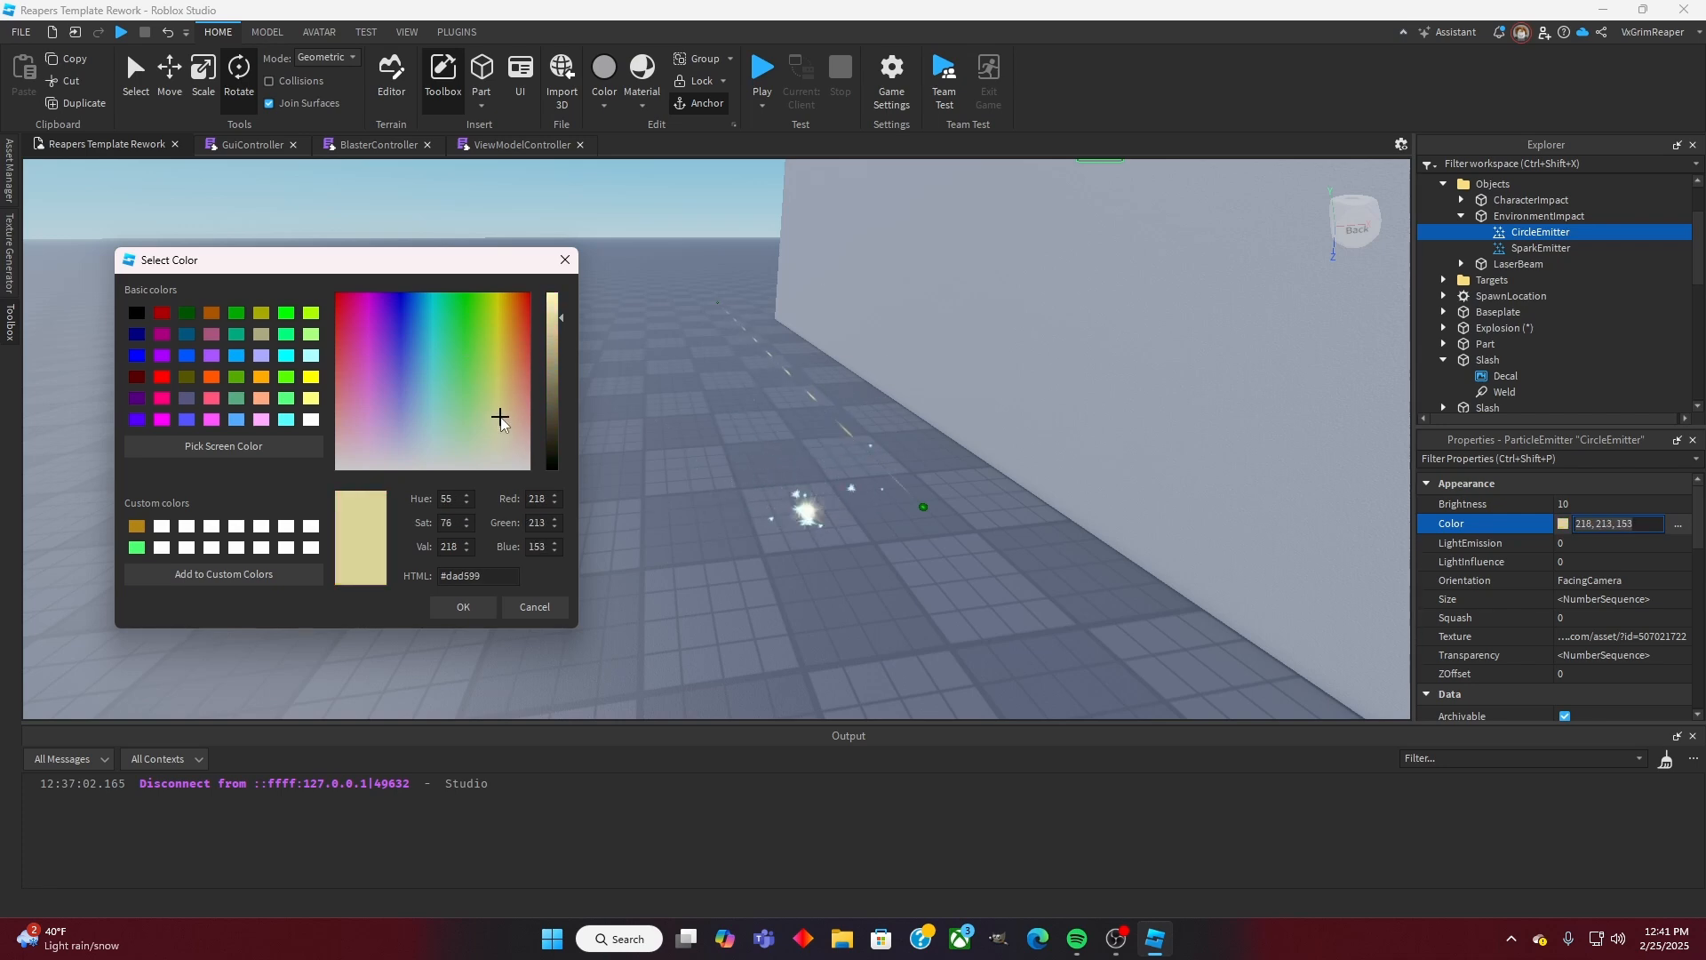
left_click(469, 610)
Step: Change the Color of EnvironmentImpact's SparkEmitter to a bright yellow of 215, 218, 48
left_click(1516, 252)
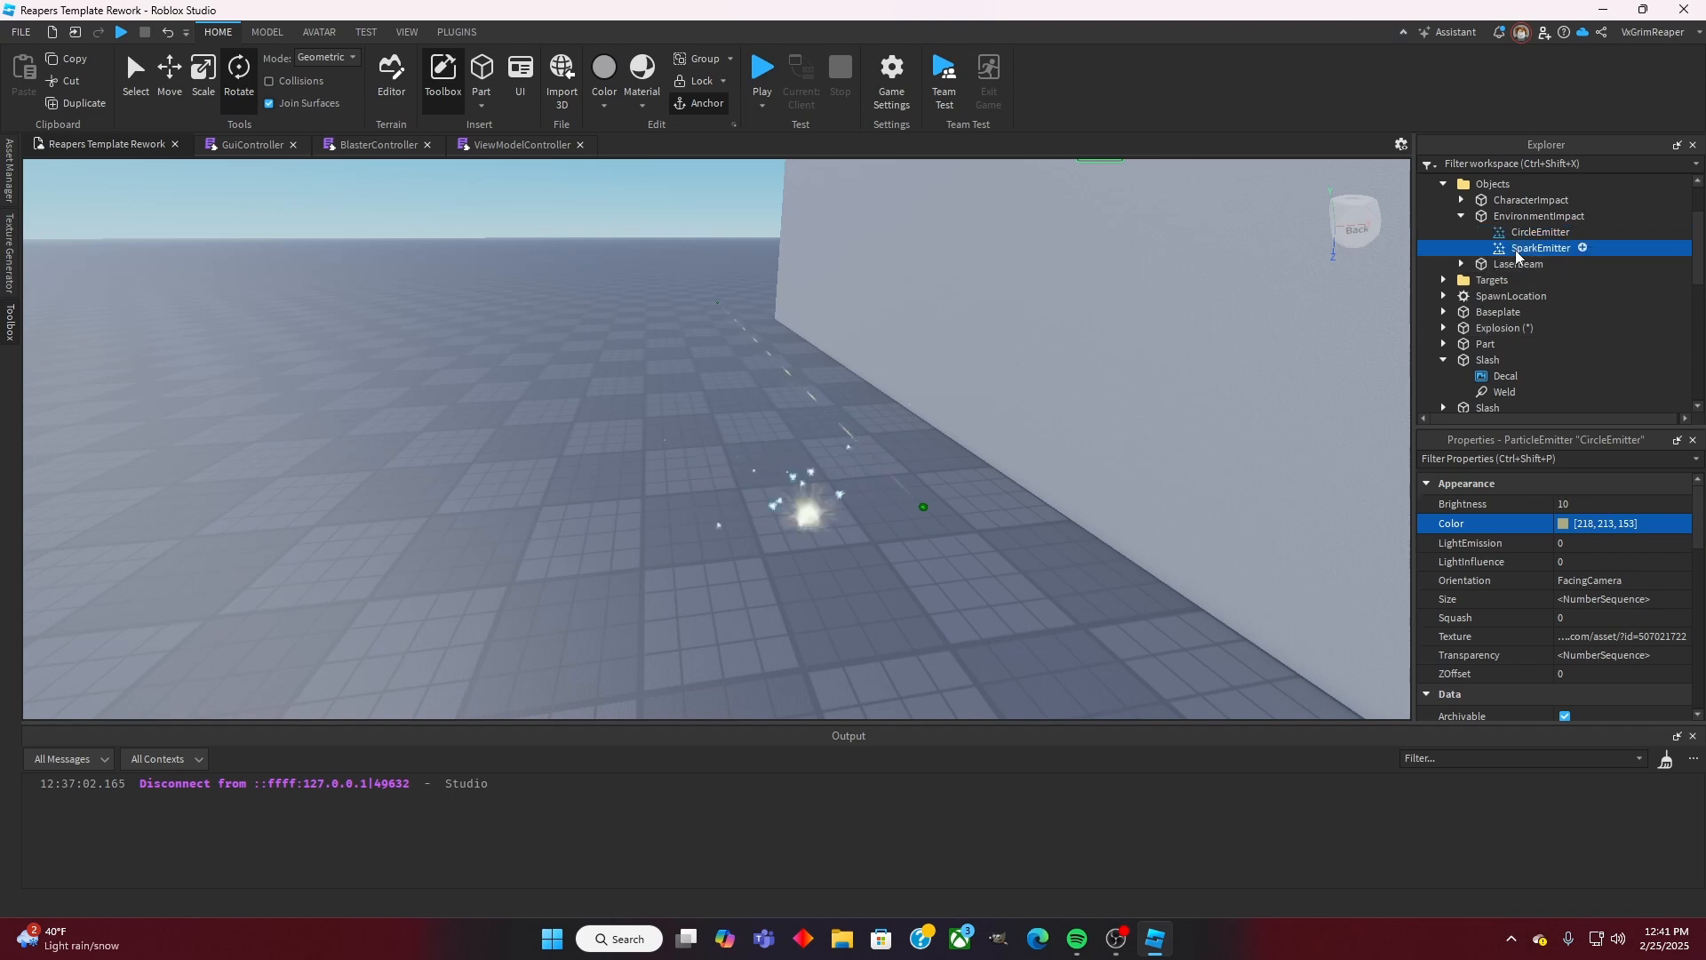
left_click(1540, 525)
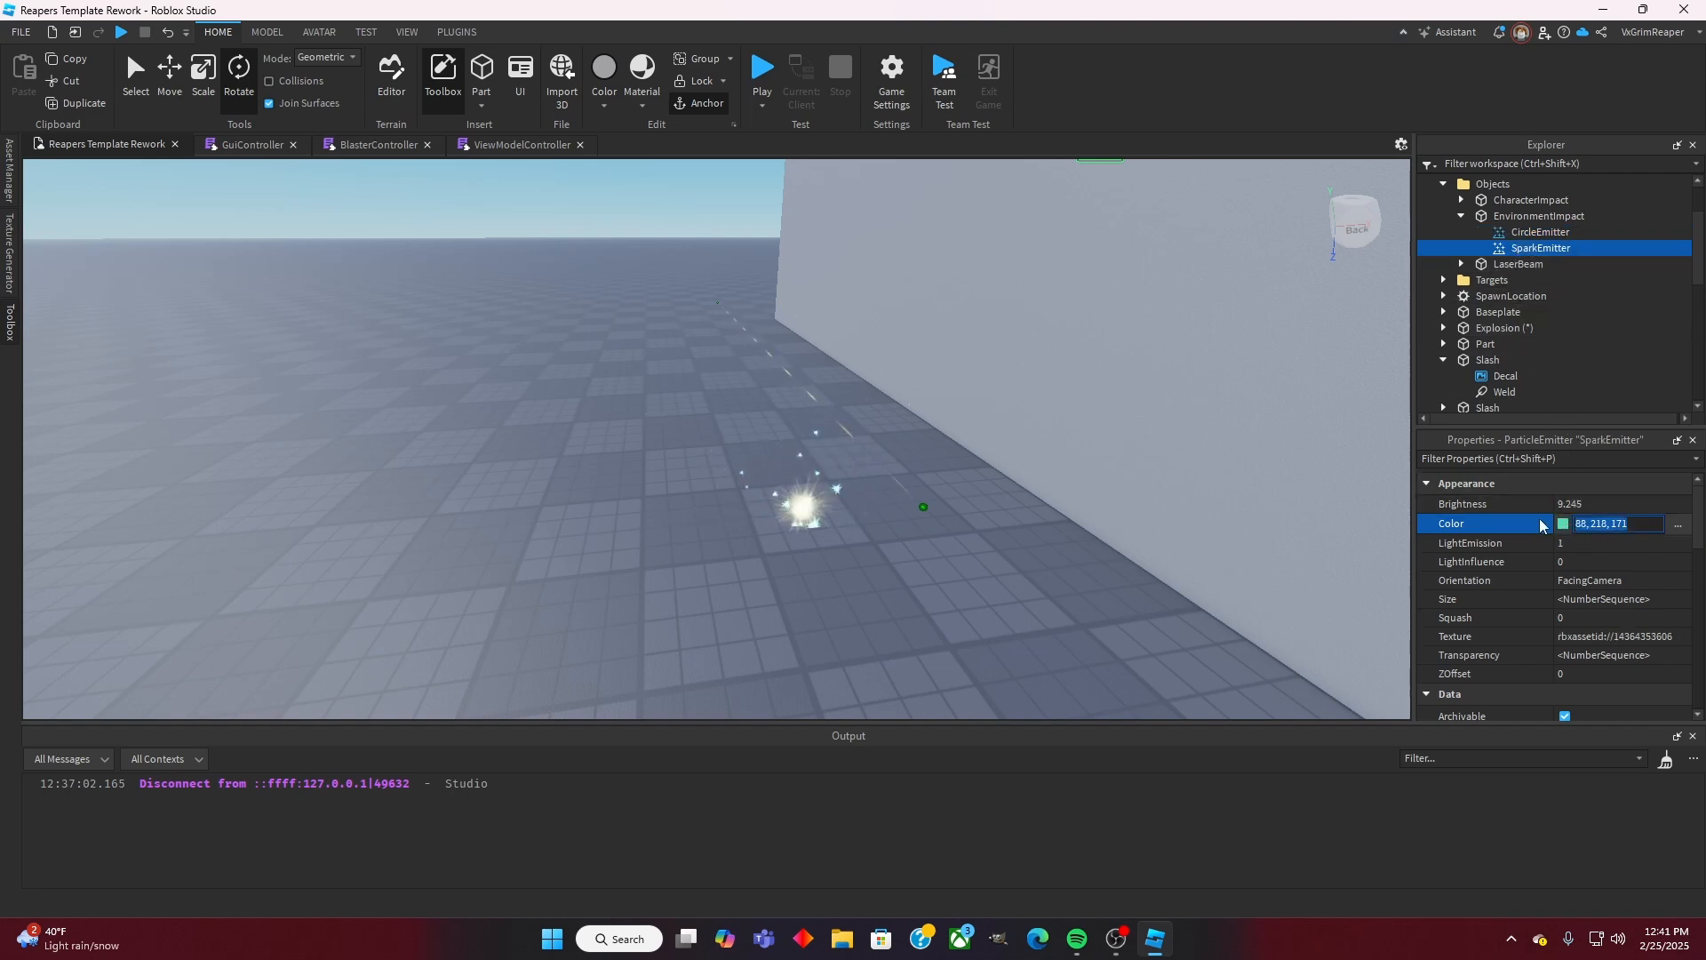
left_click(1557, 525)
left_click_drag(930, 295, 332, 275)
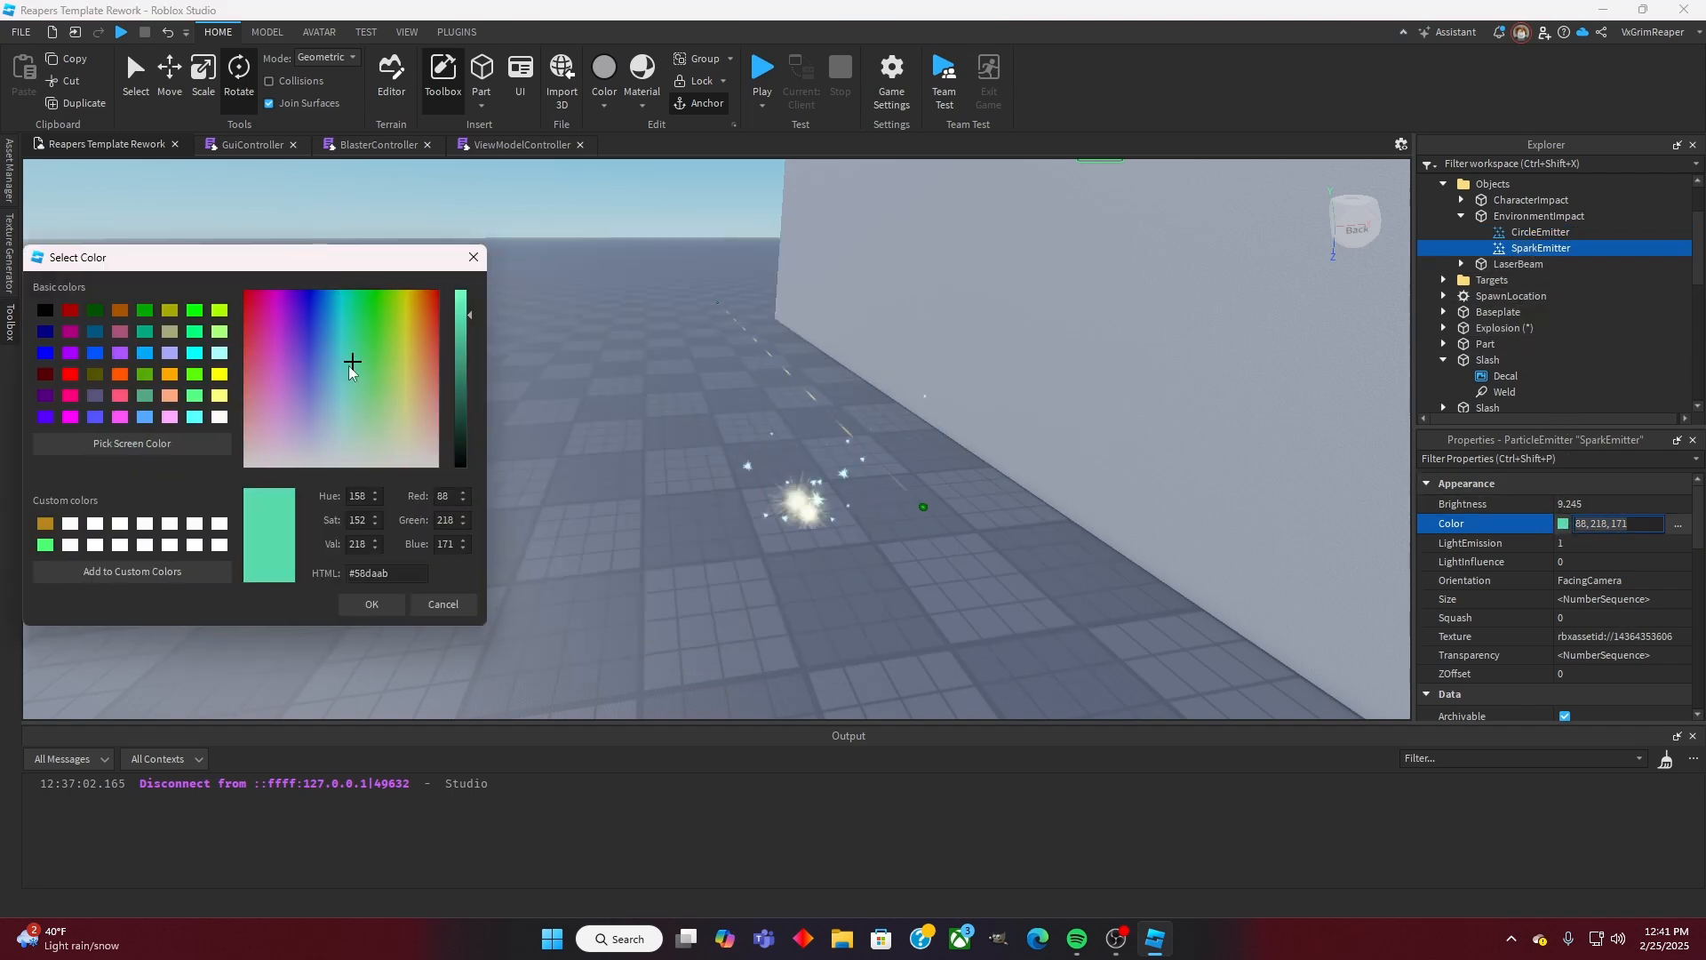
left_click_drag(351, 366, 405, 329)
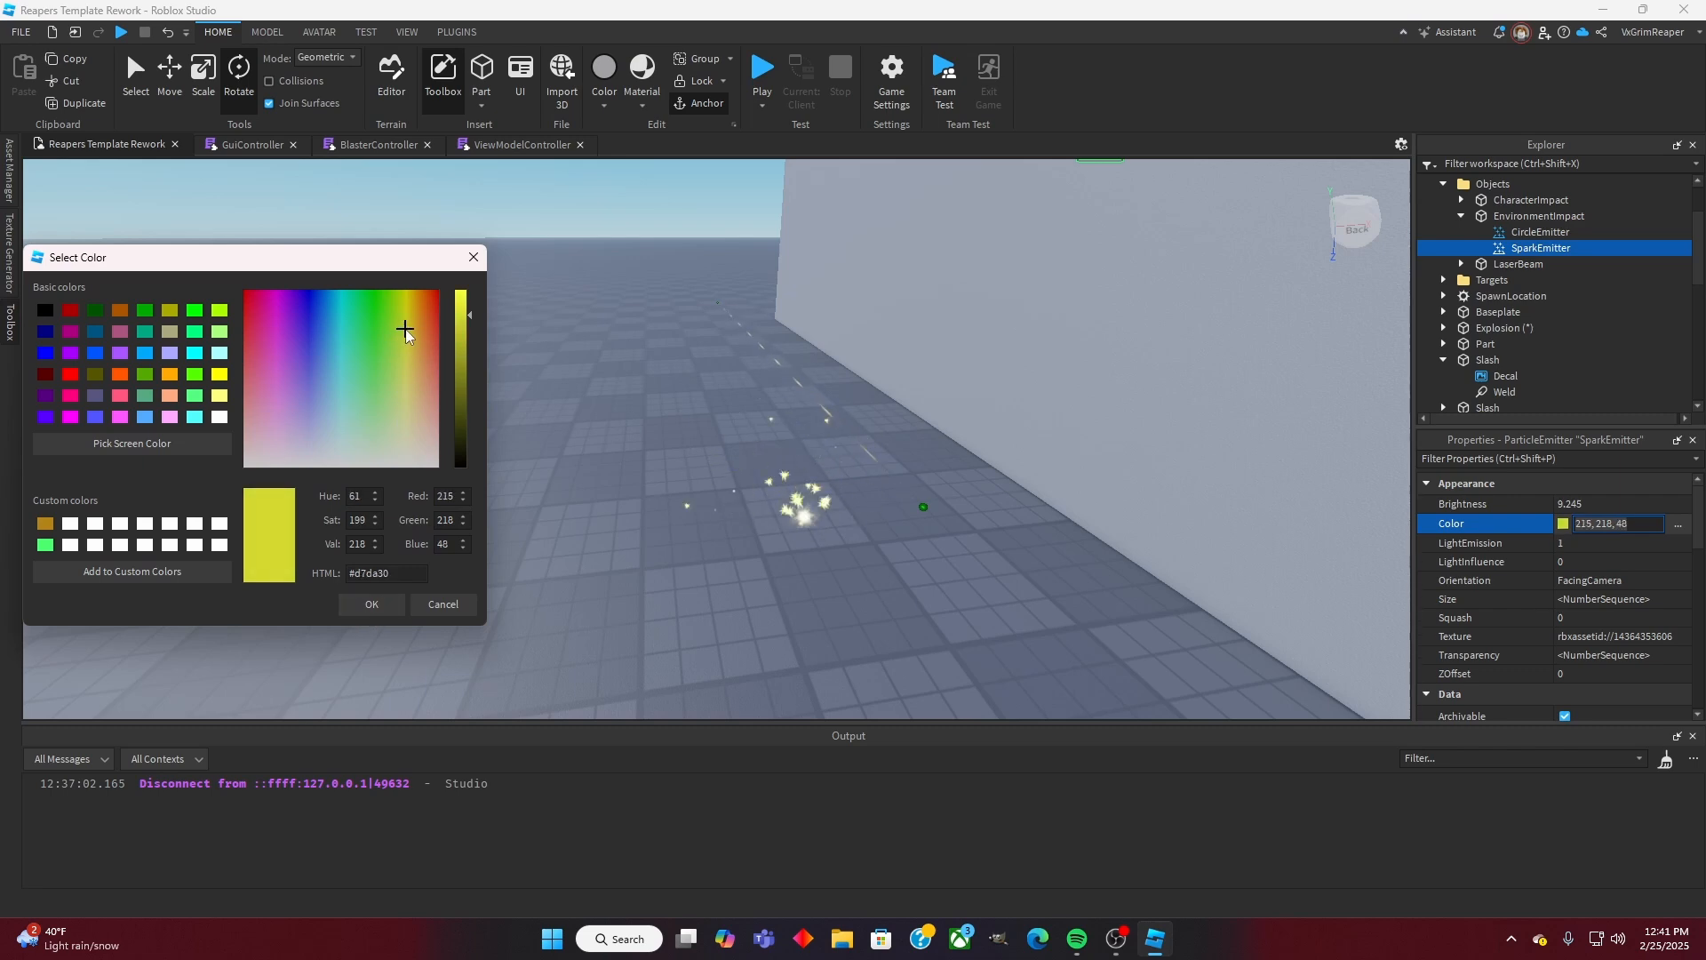
left_click(369, 601)
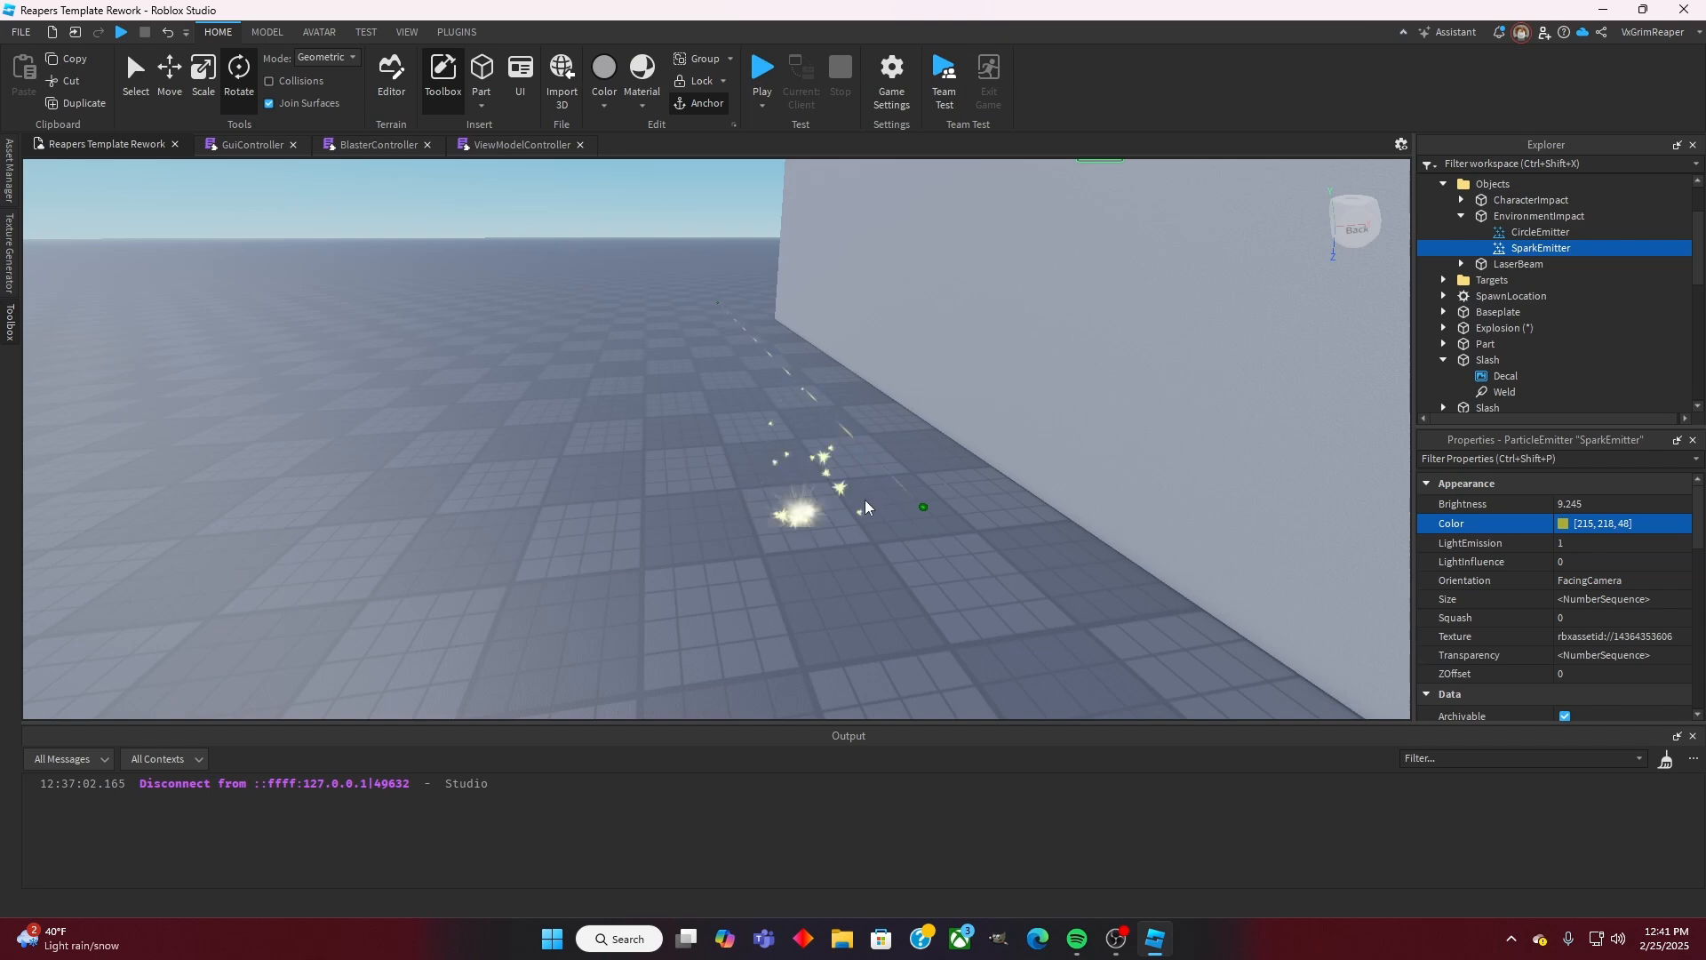
Step: Reshape the CircleEmitter's Size curve, setting the end keypoint to 1.31 and adding a keypoint of 1.48 at time 0.687
left_click(1540, 232)
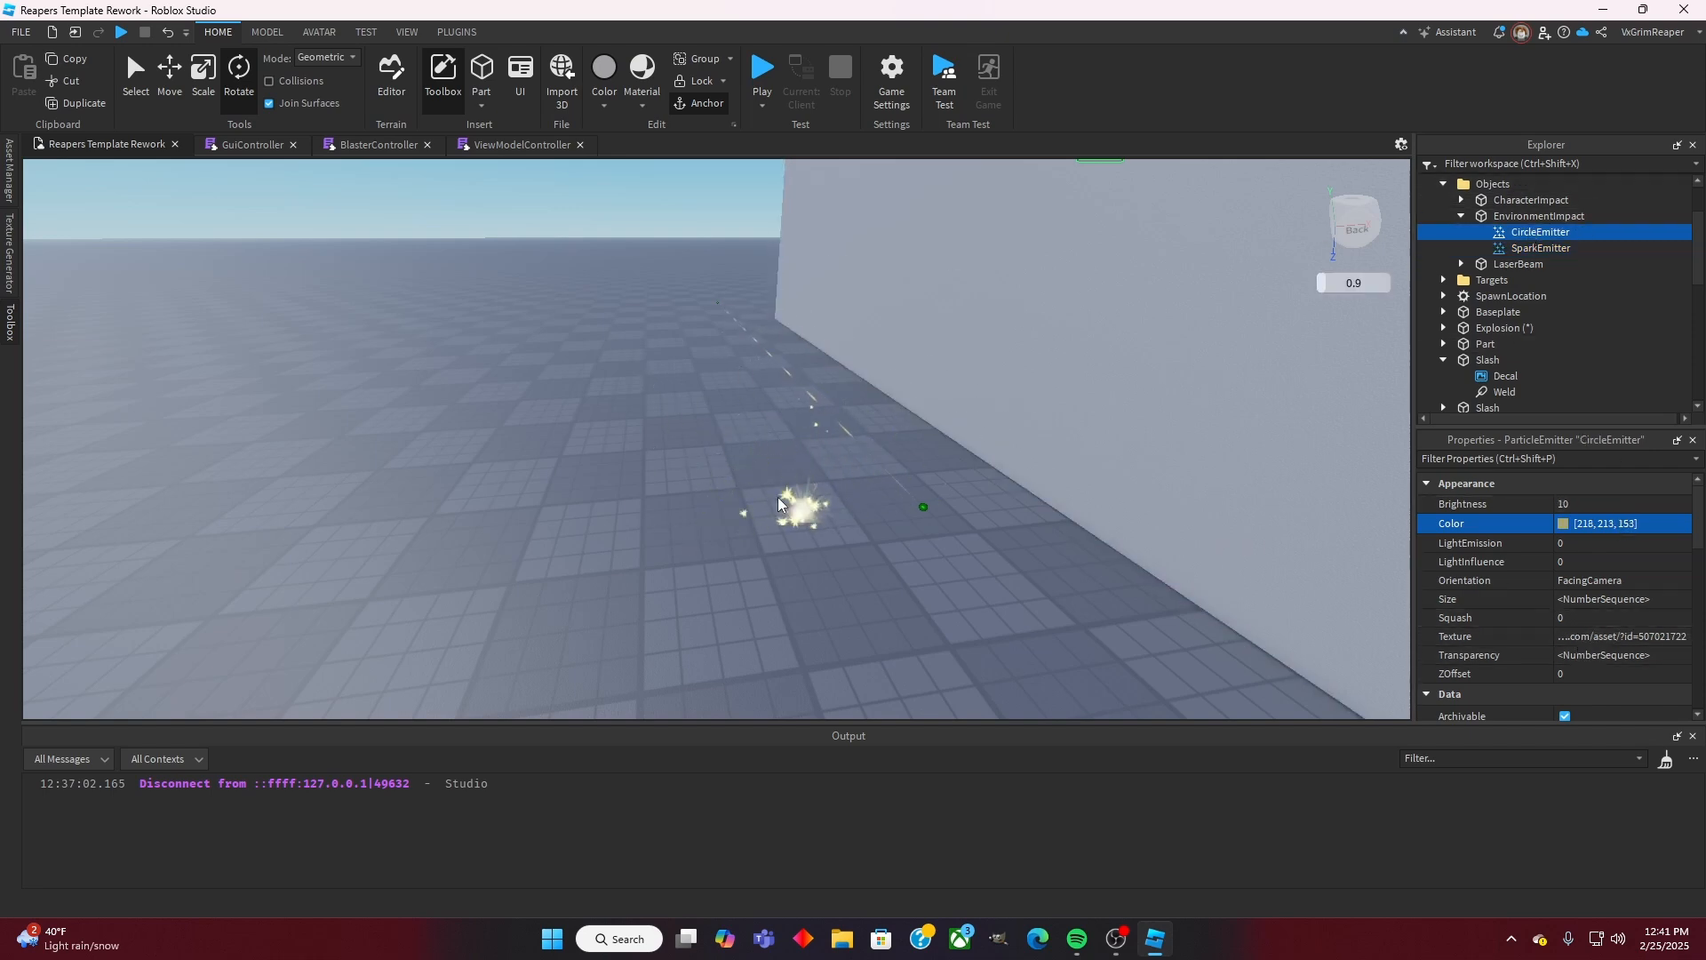
left_click(1662, 599)
left_click(1674, 599)
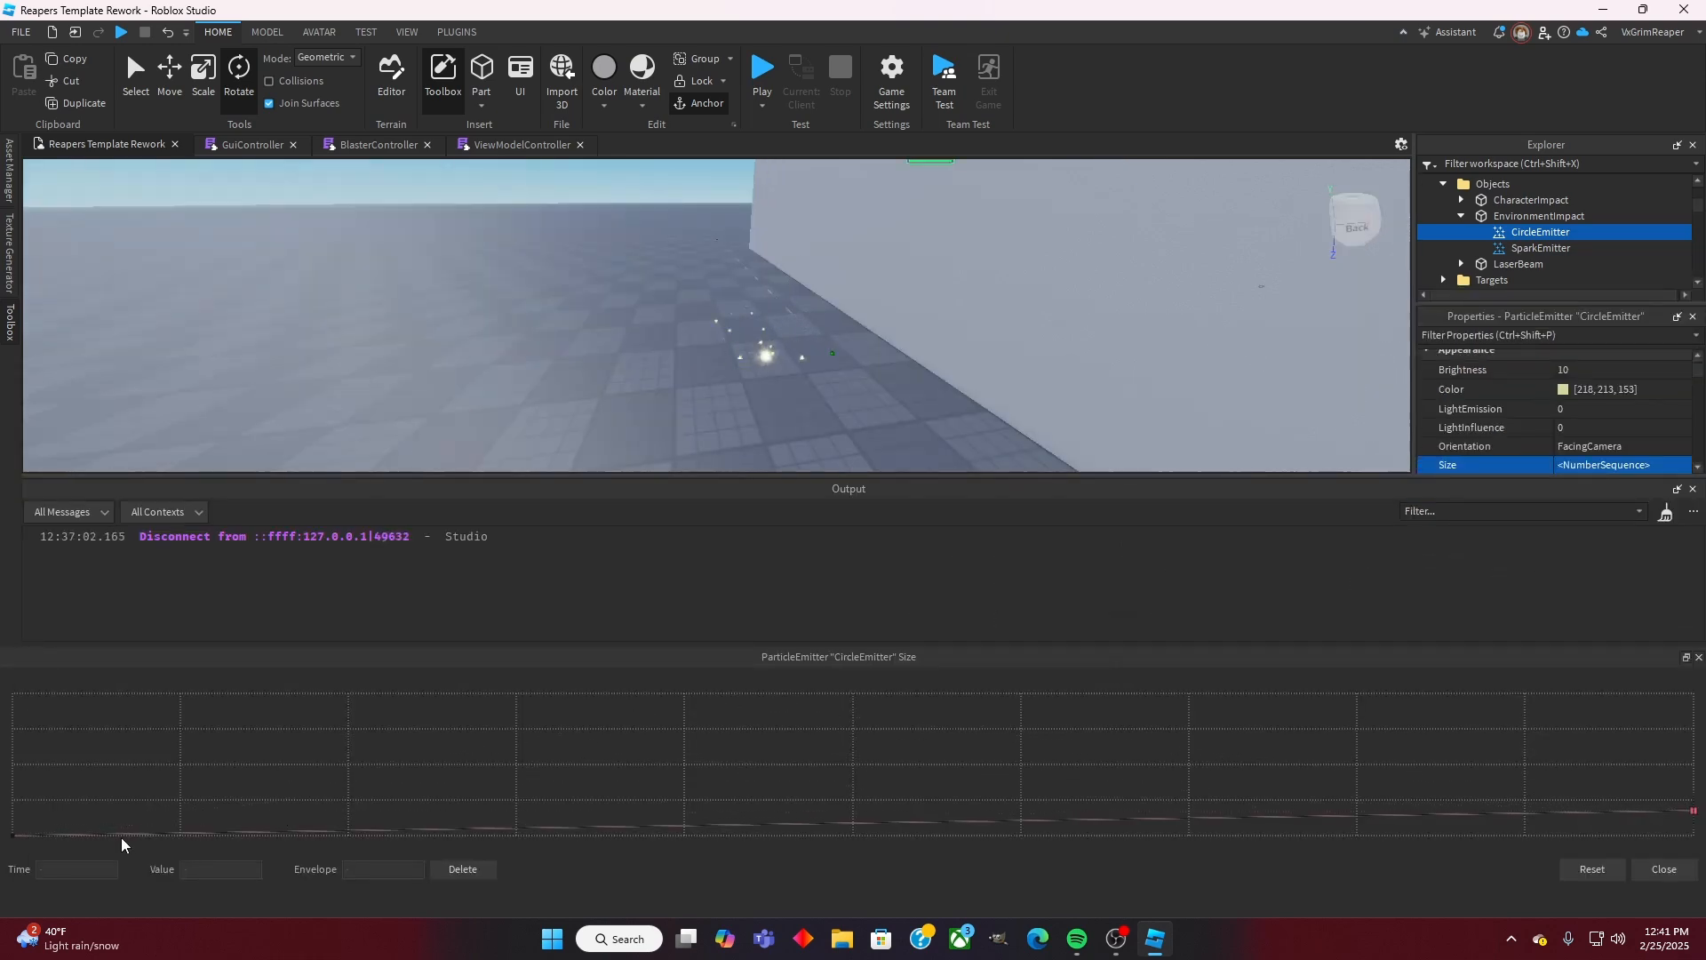
left_click_drag(1694, 811, 1699, 818)
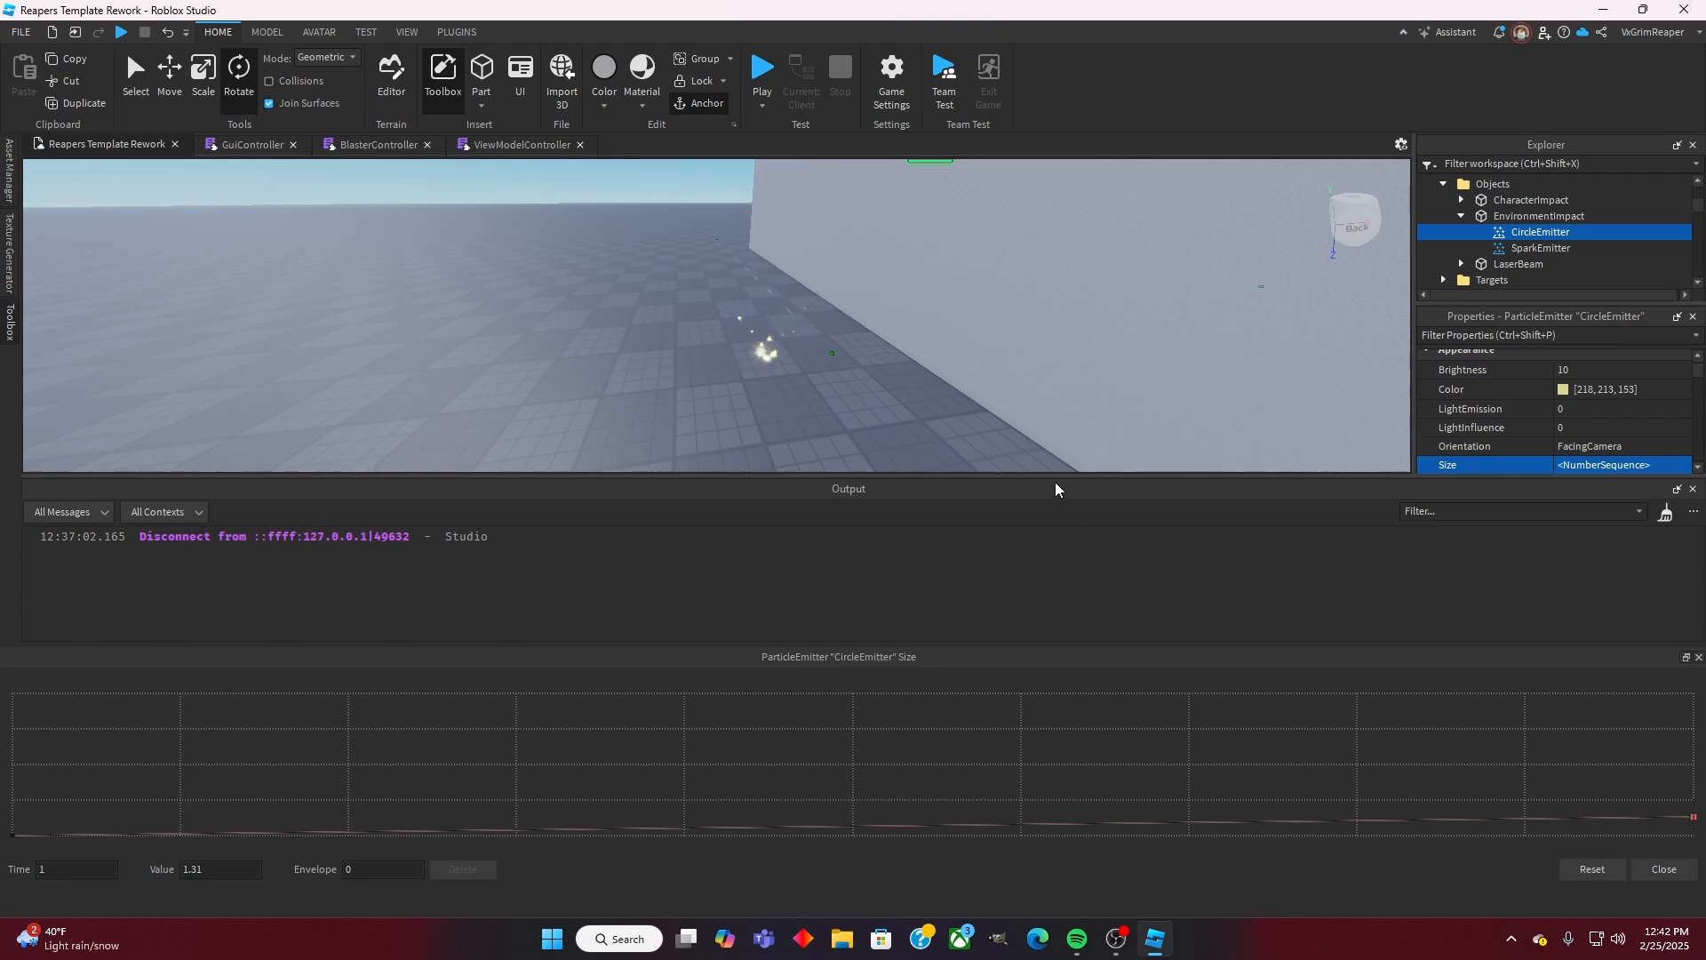
left_click_drag(406, 666, 461, 227)
right_click_drag(944, 524, 946, 524)
key("w")
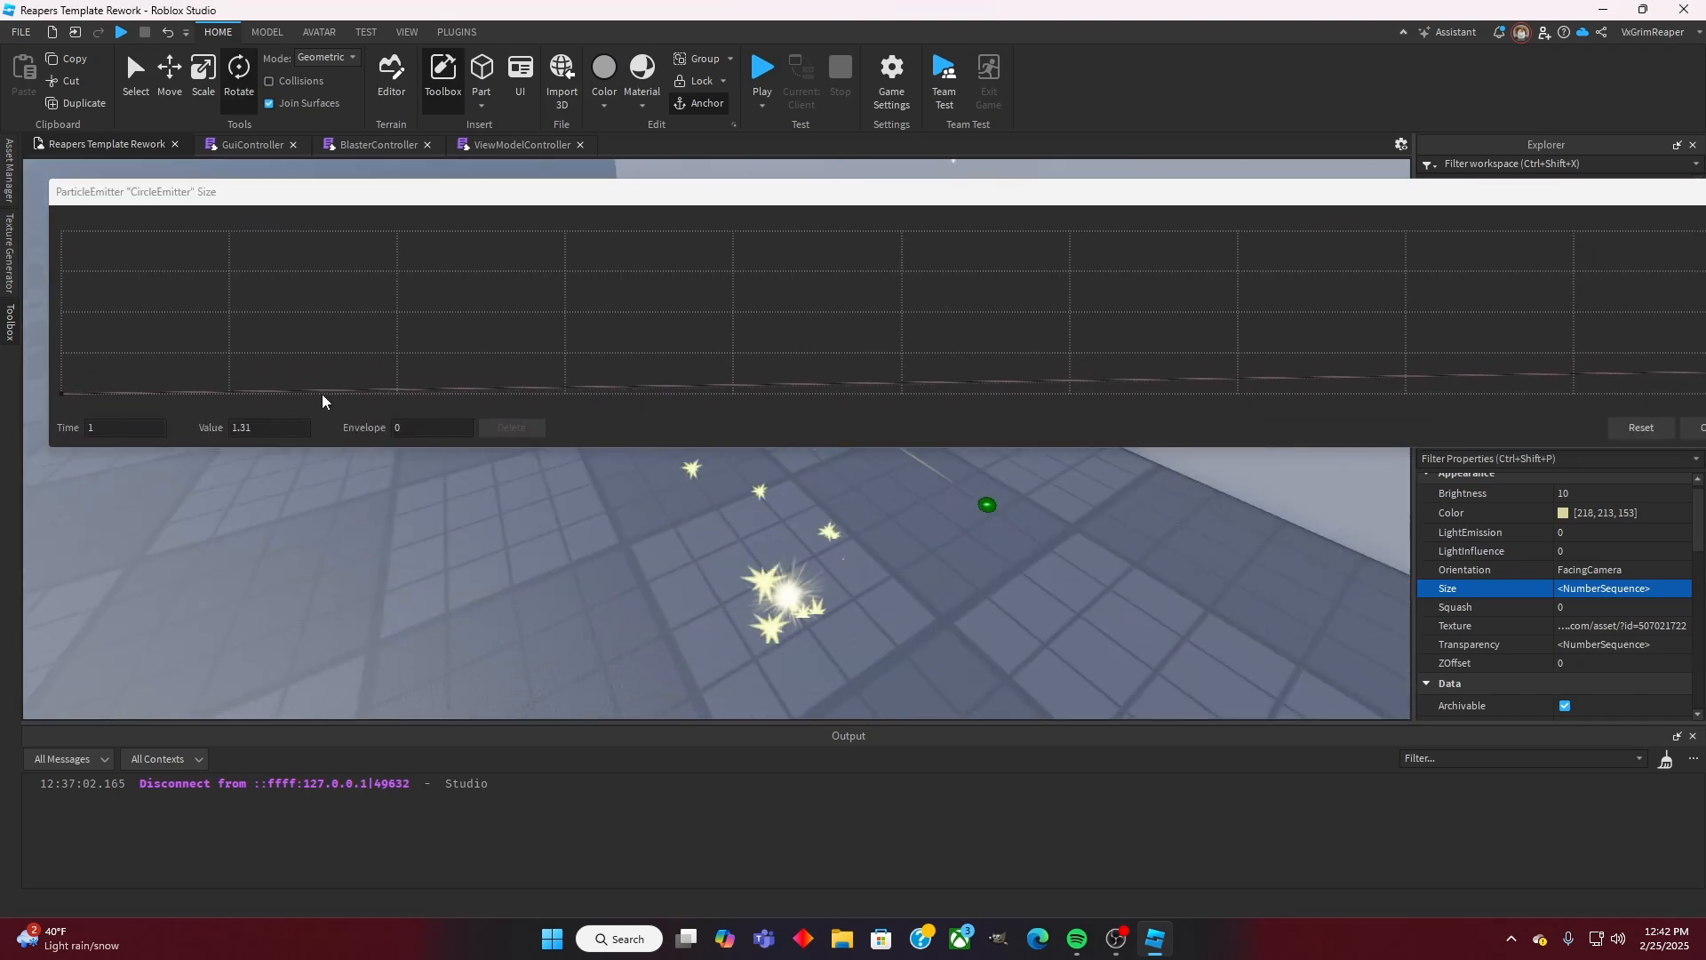
left_click_drag(1205, 379, 1216, 369)
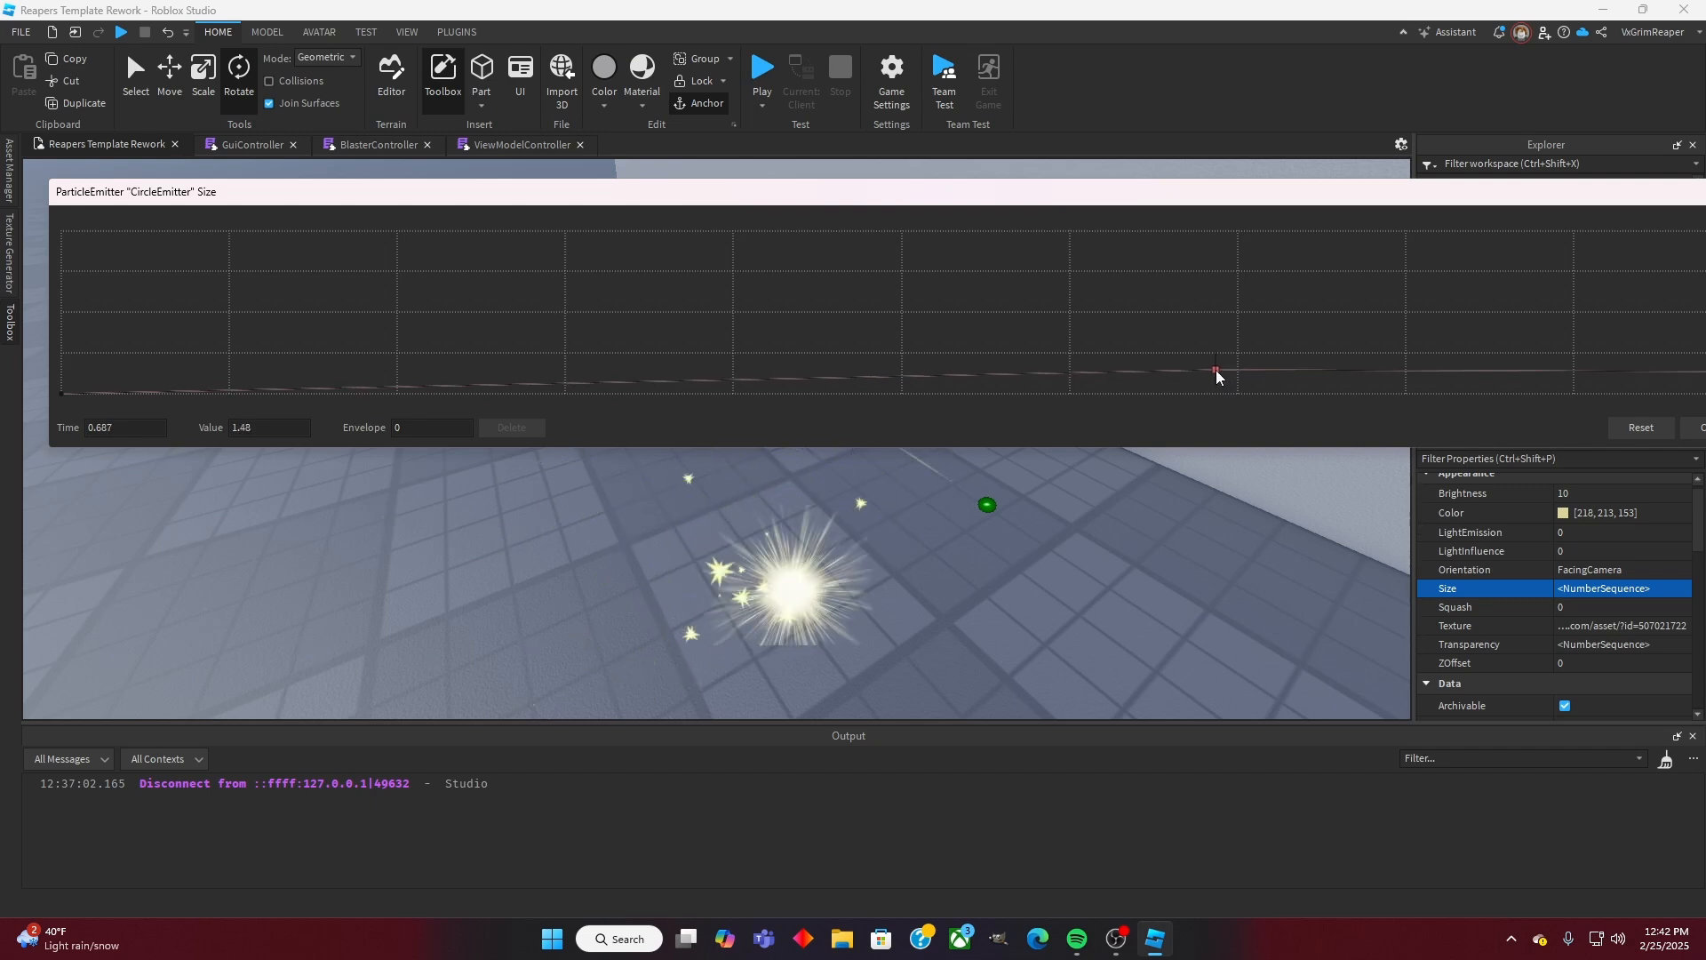
left_click(1694, 427)
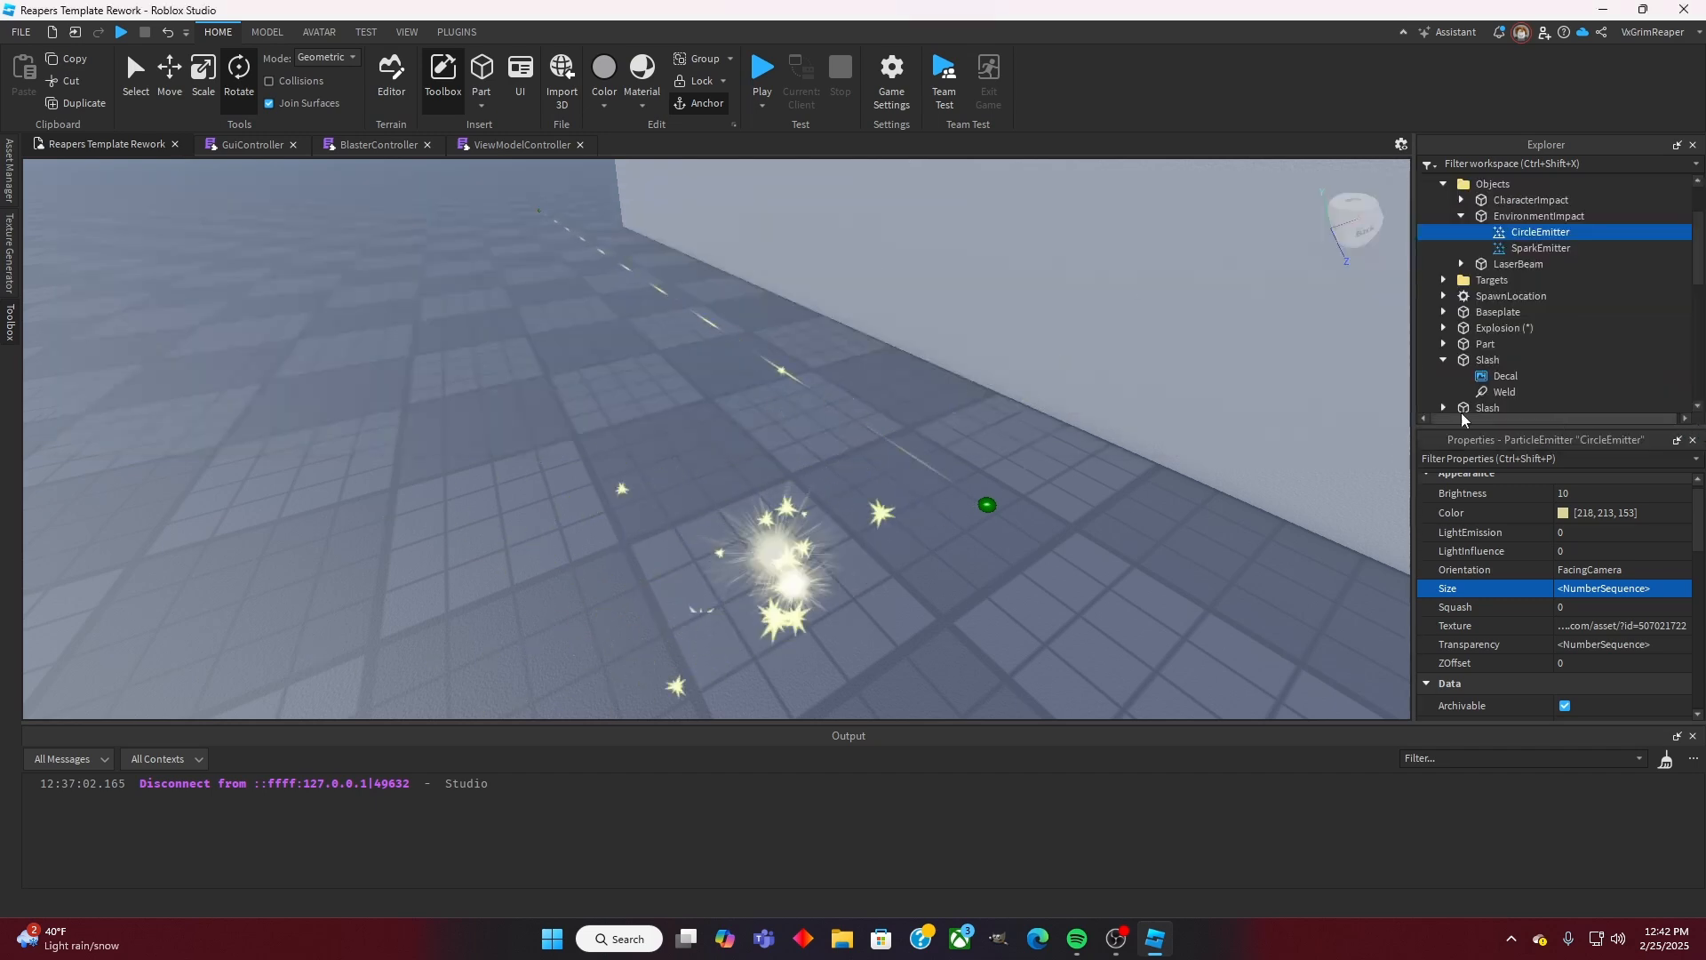
Step: Shrink the SparkEmitter's Size peak to 0.109 at time 0.0671 with an envelope of 0.1
left_click(1515, 248)
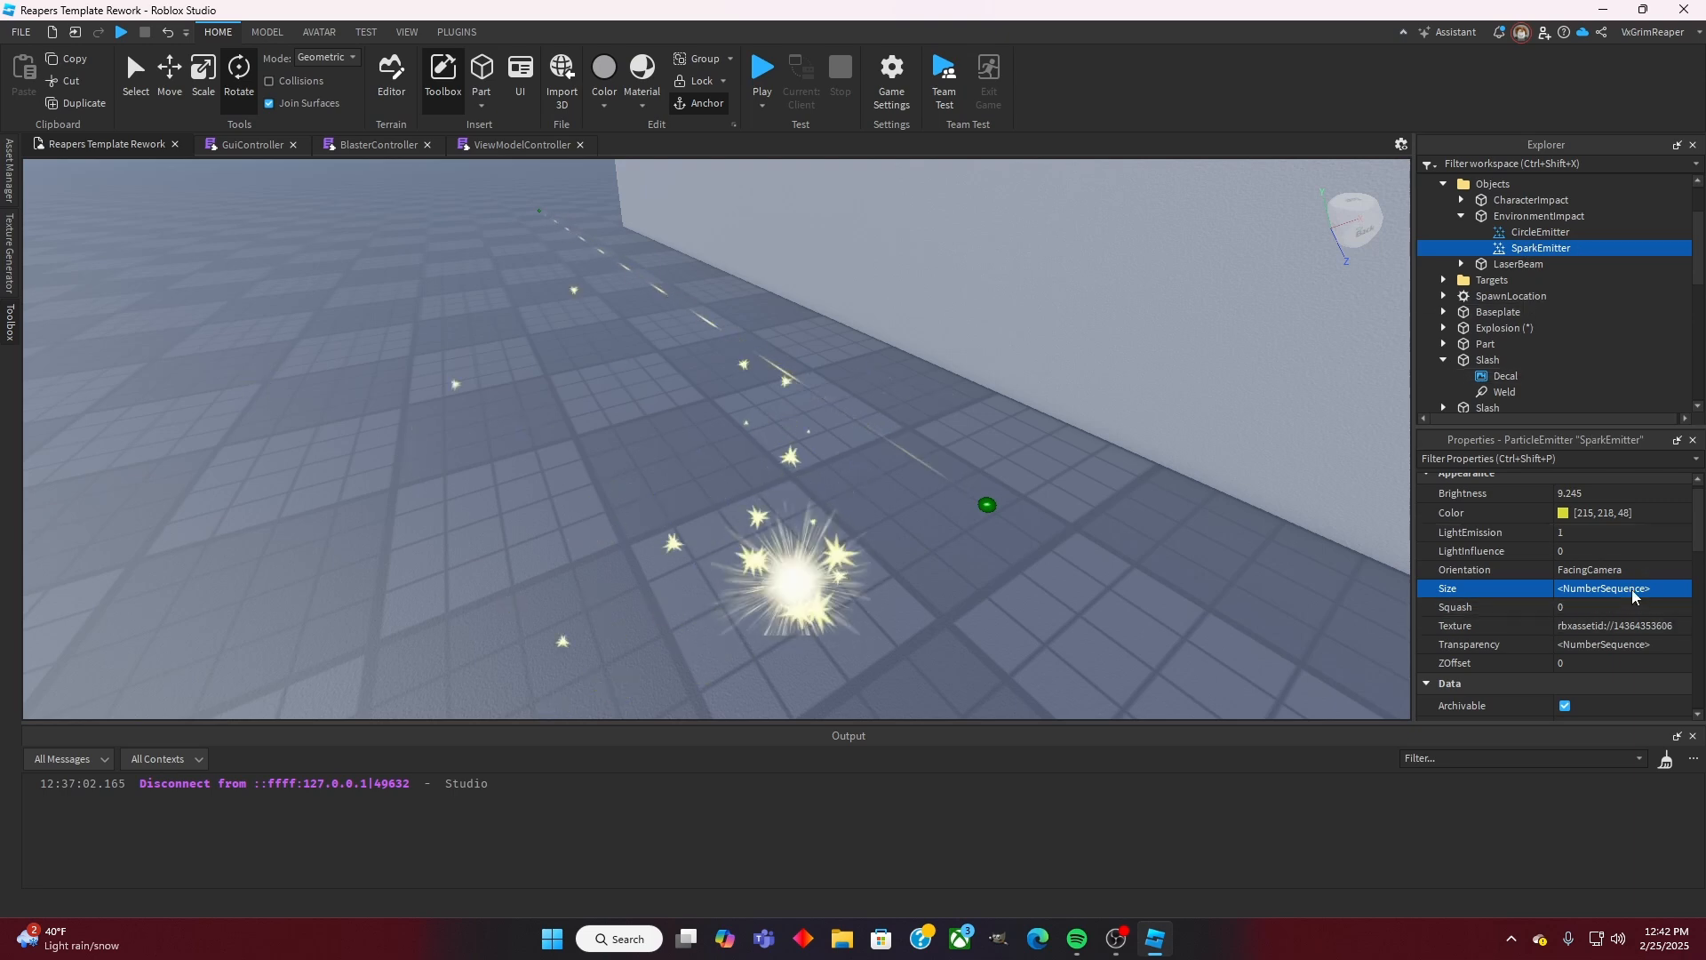
left_click(1682, 589)
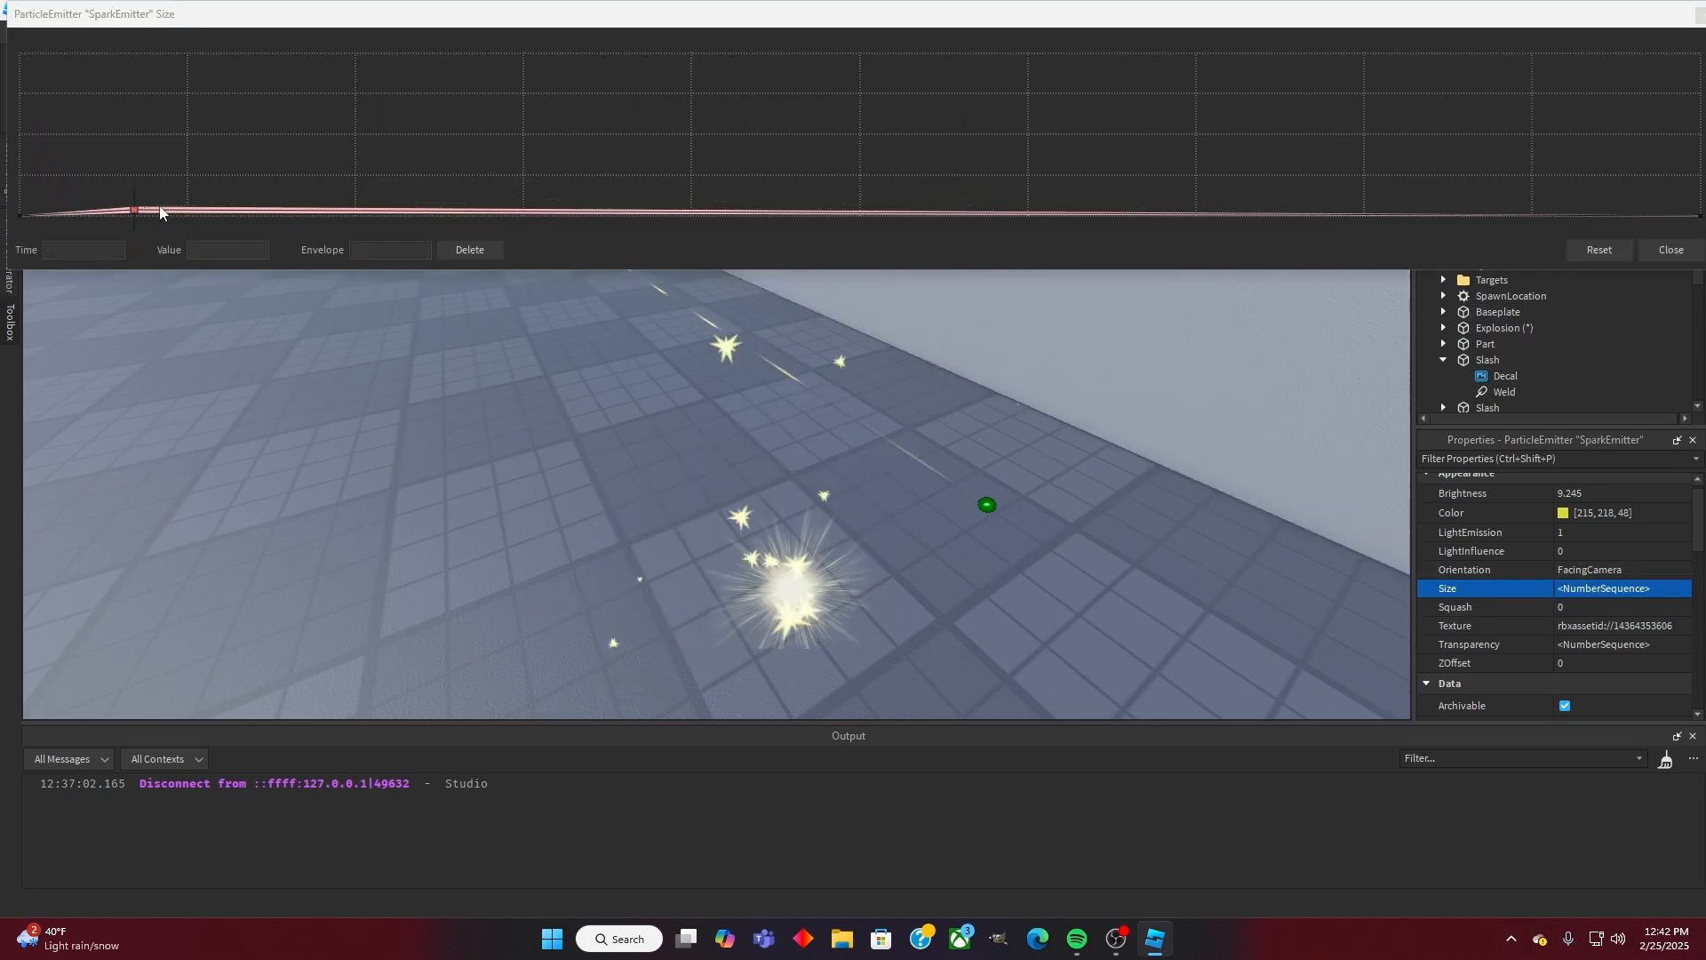
left_click(135, 211)
left_click_drag(136, 213, 133, 215)
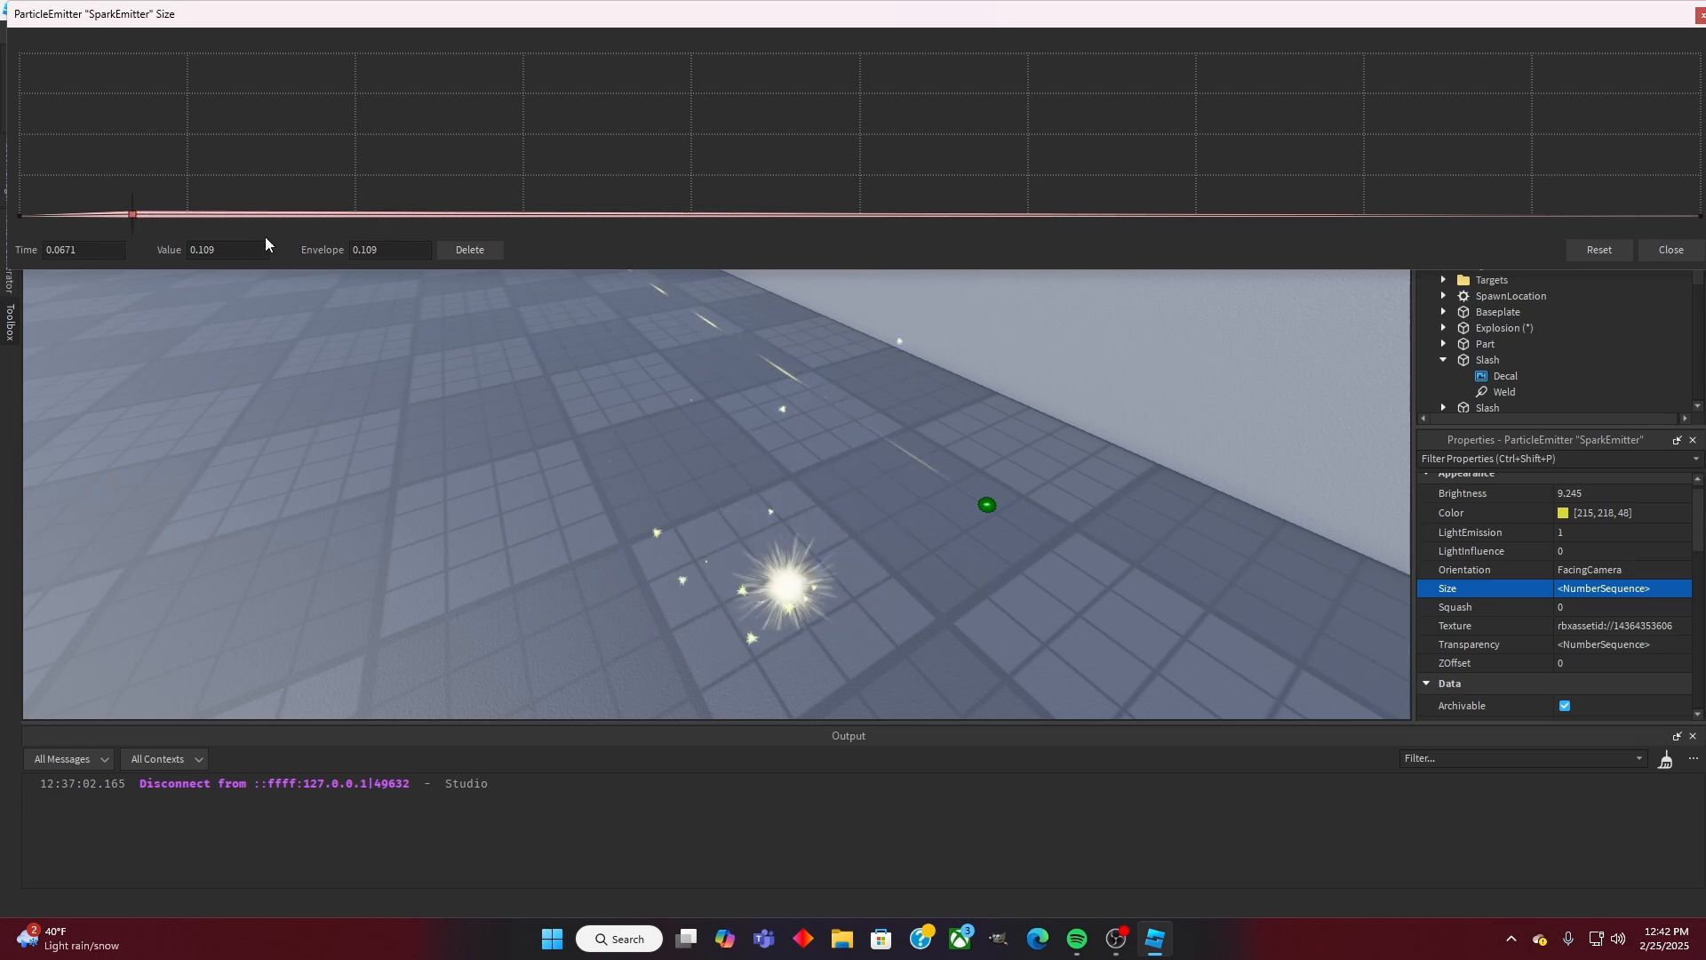
left_click(403, 253)
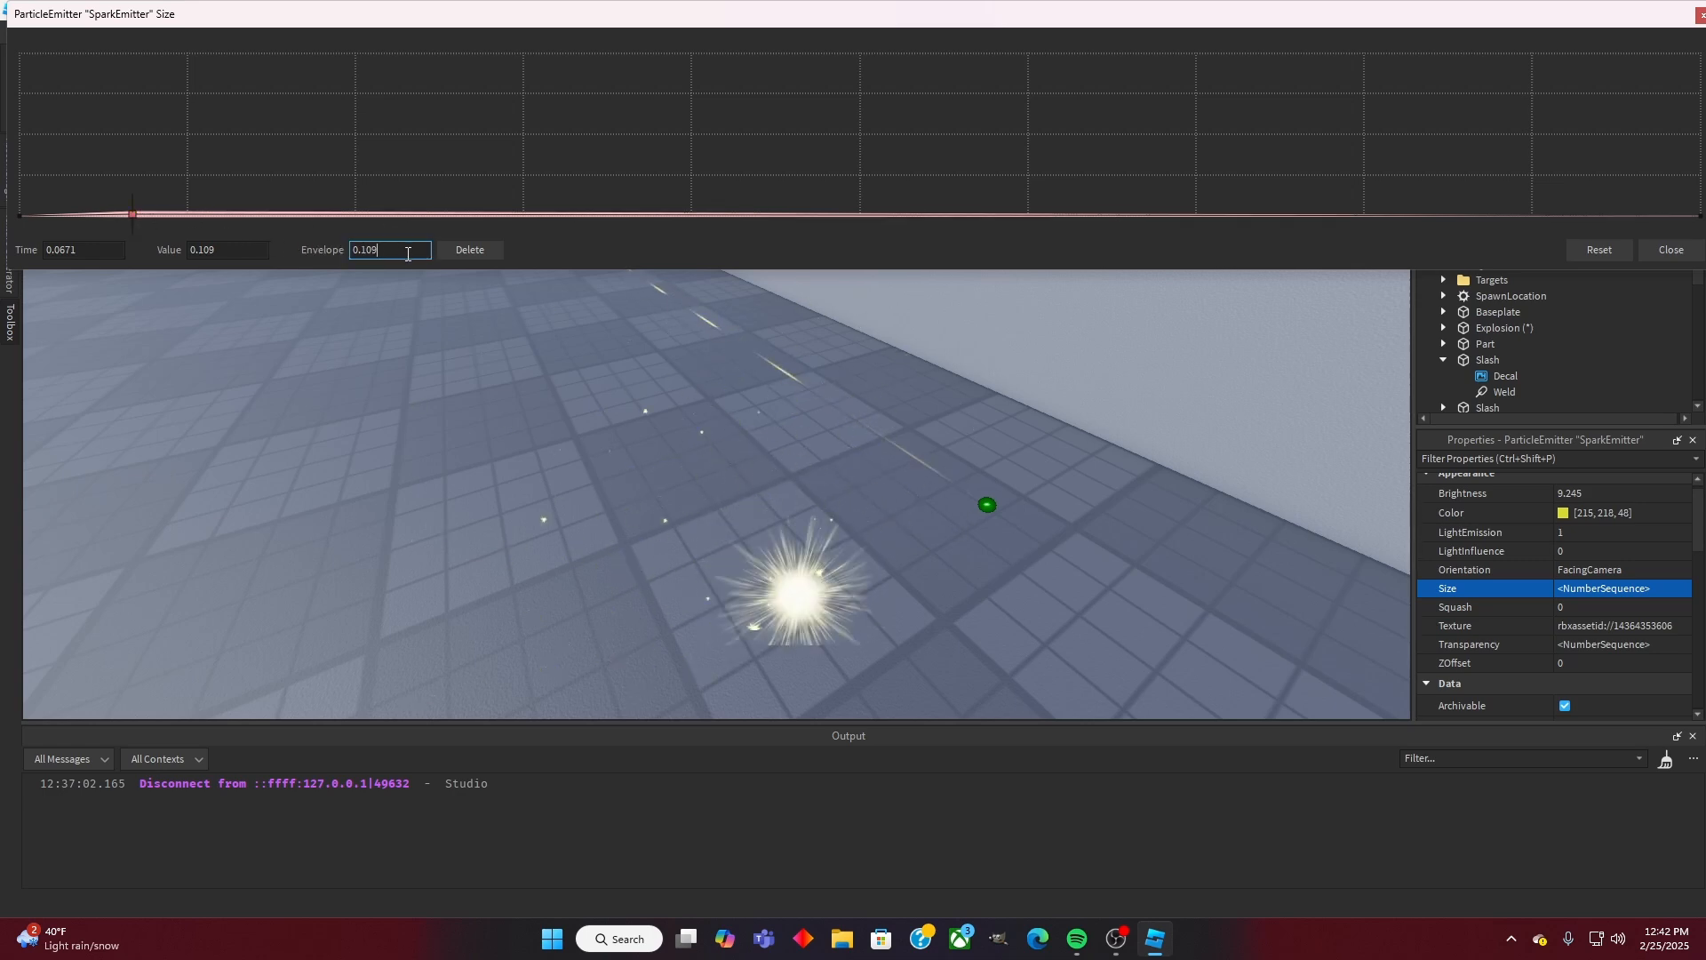
key("BackSpace")
key("BackSpace")
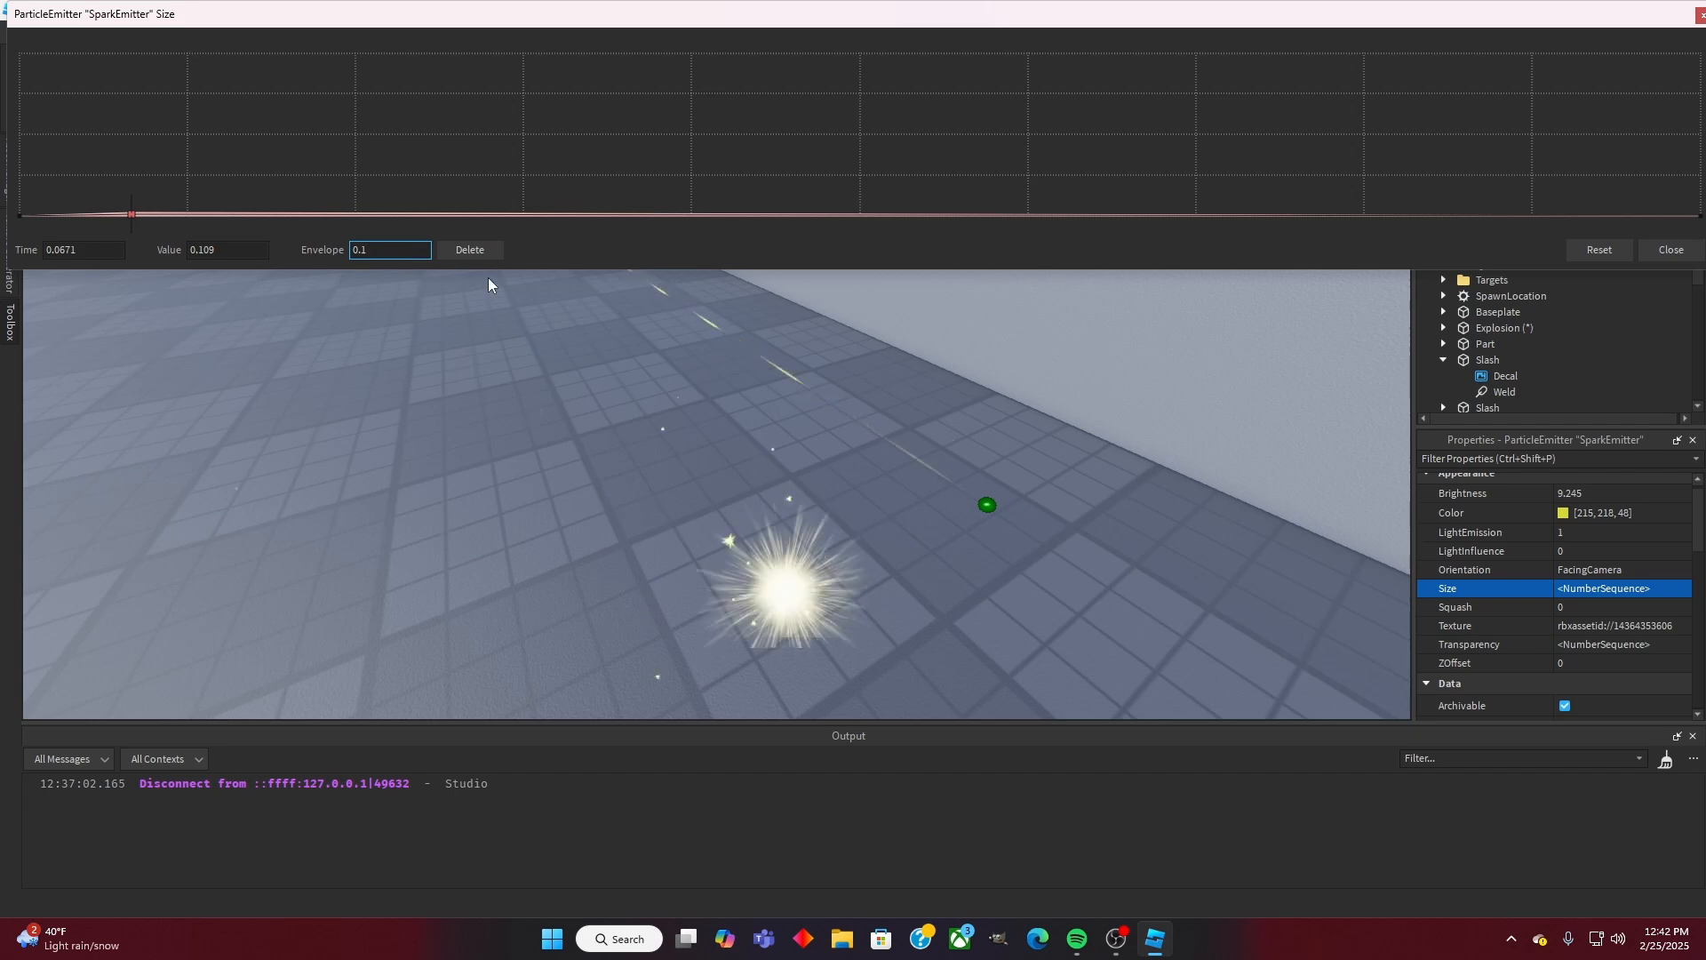
right_click_drag(645, 444, 645, 444)
right_click_drag(855, 540, 868, 547)
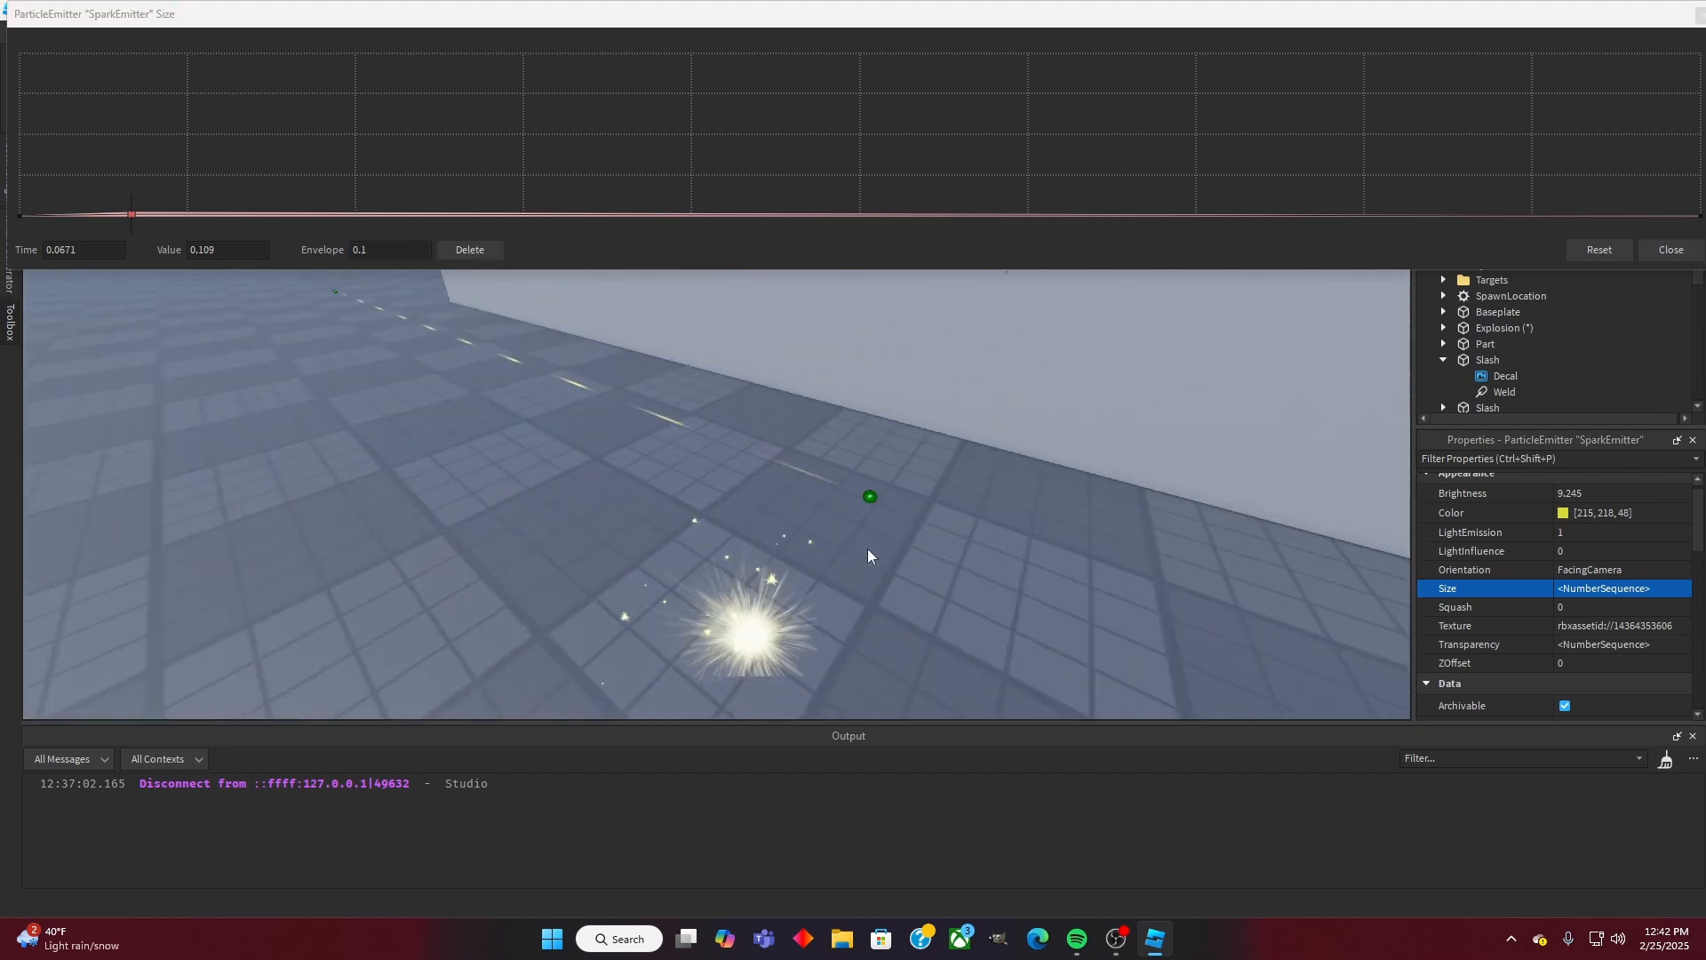
left_click(1658, 252)
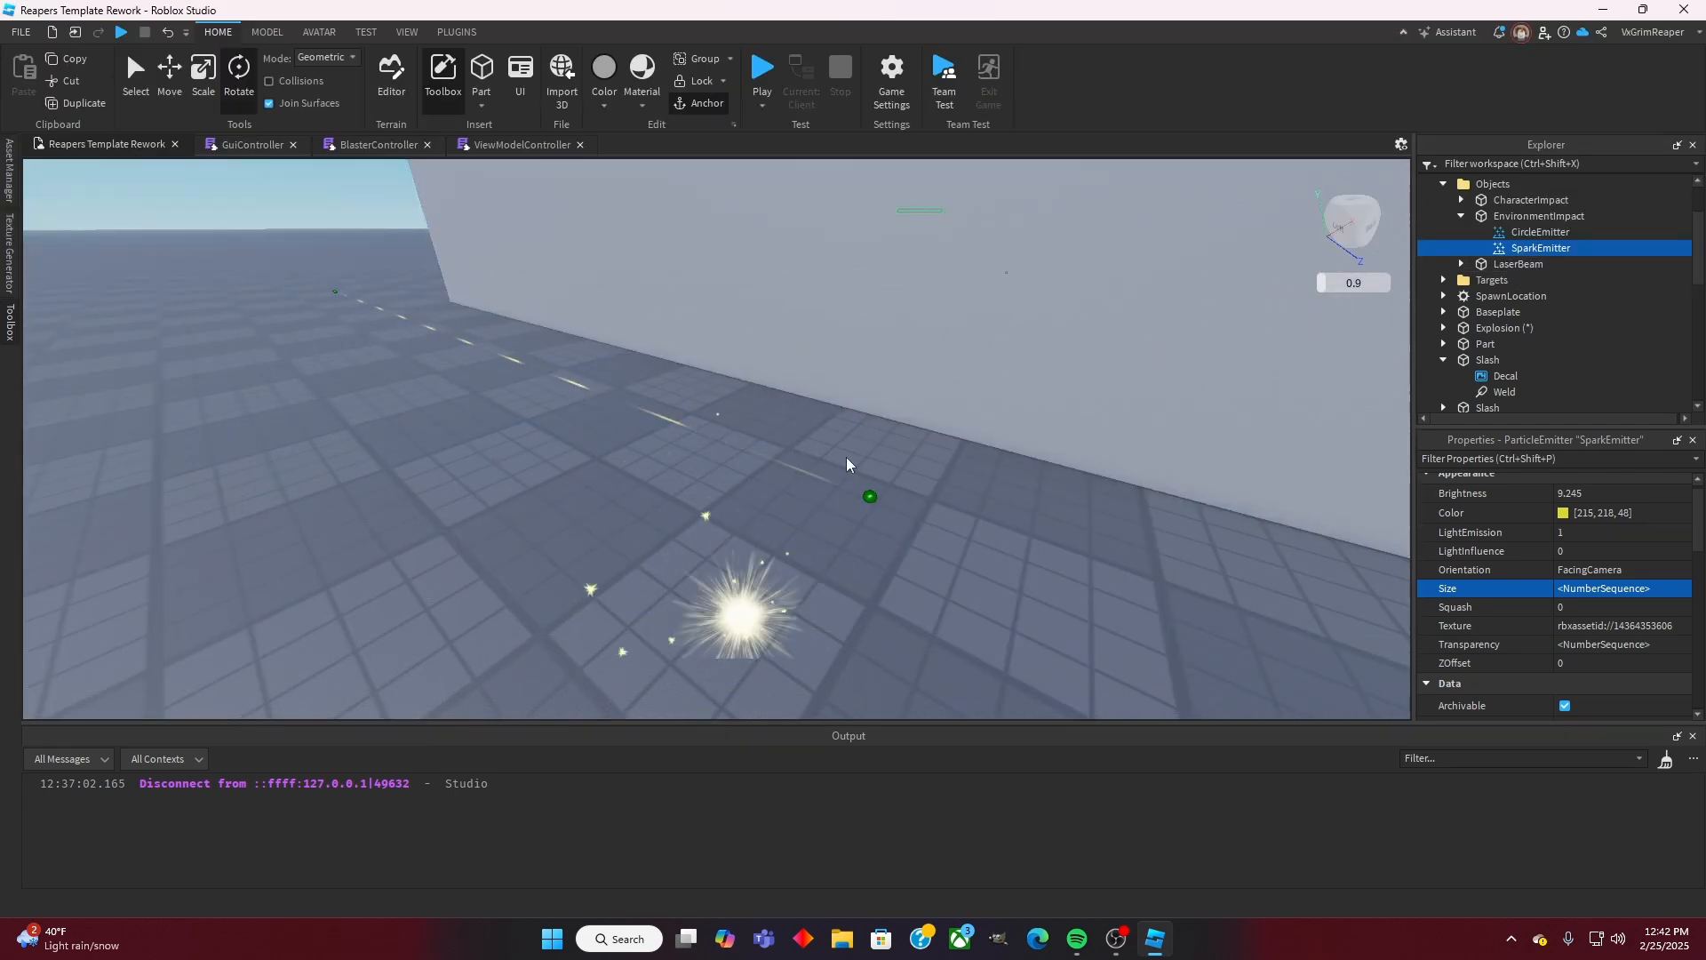
right_click_drag(846, 456, 846, 457)
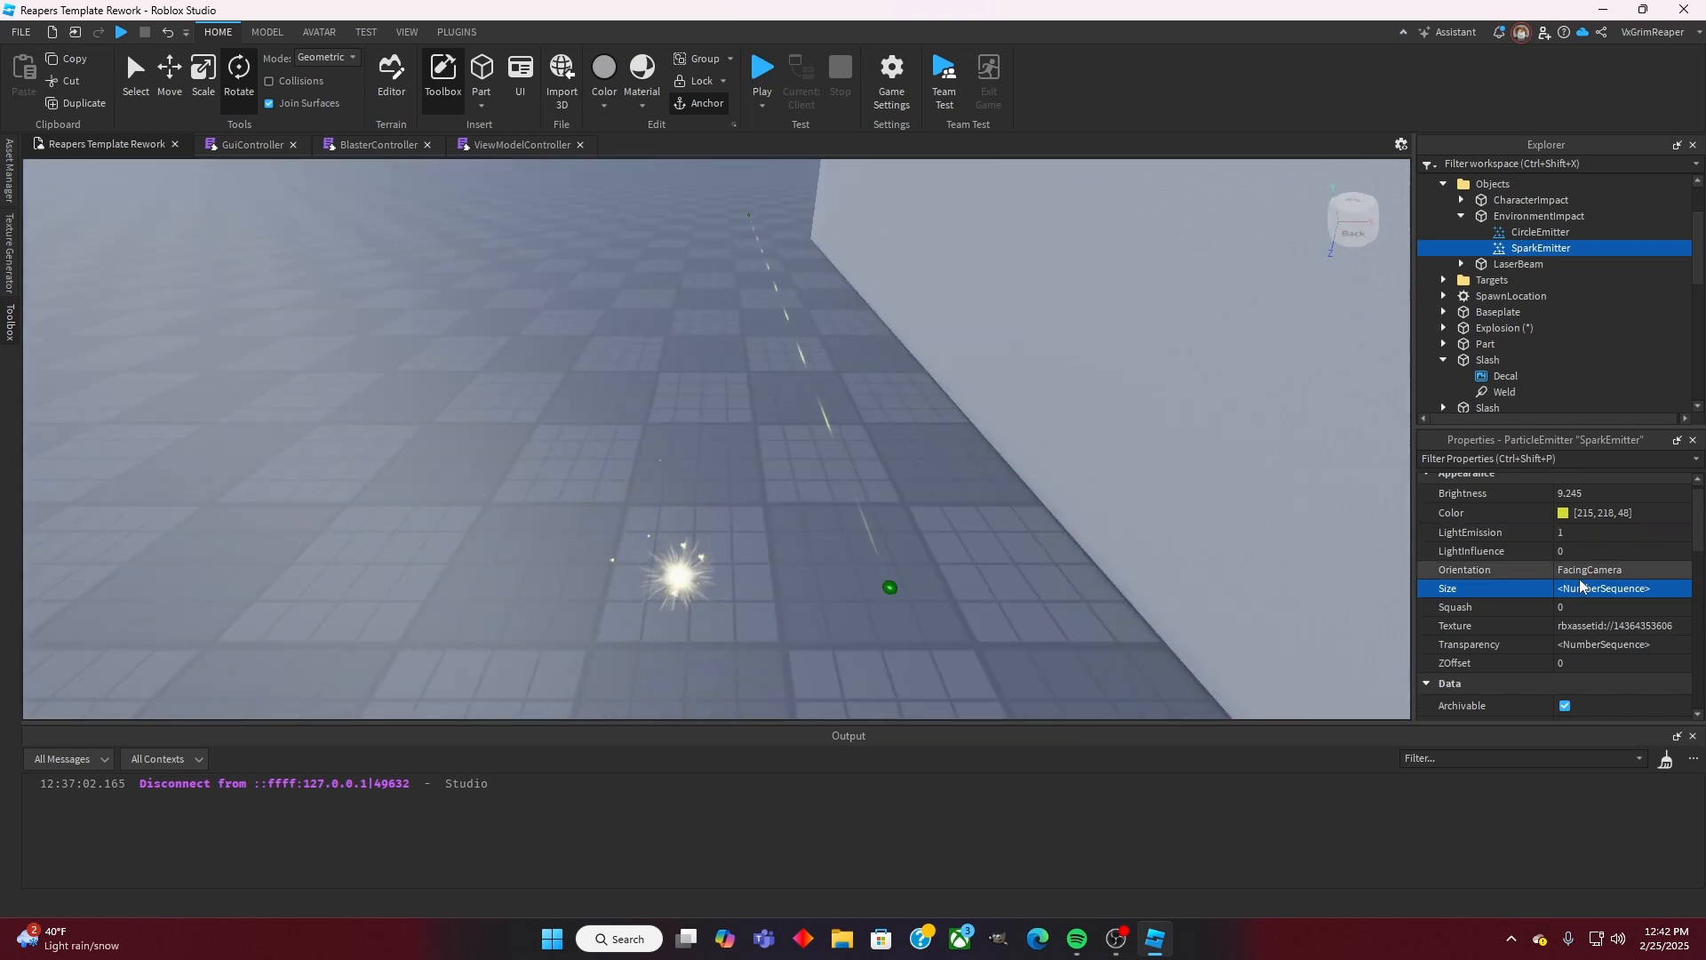
left_click(1565, 513)
left_click(1563, 514)
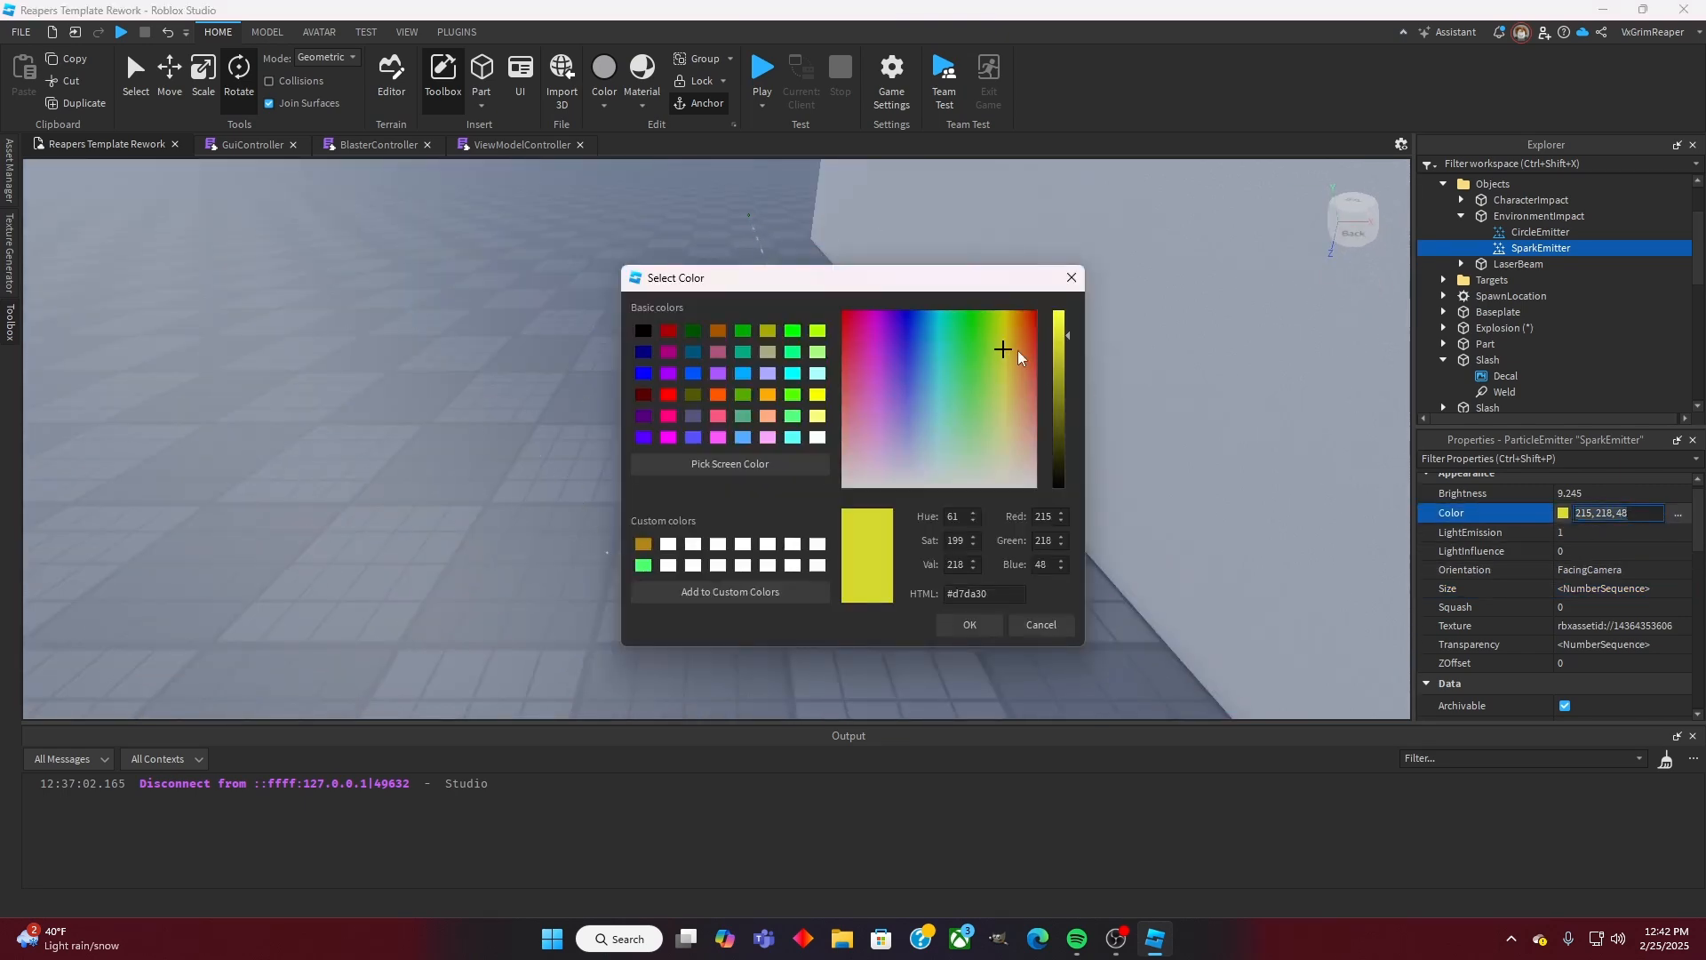
left_click_drag(977, 277, 436, 266)
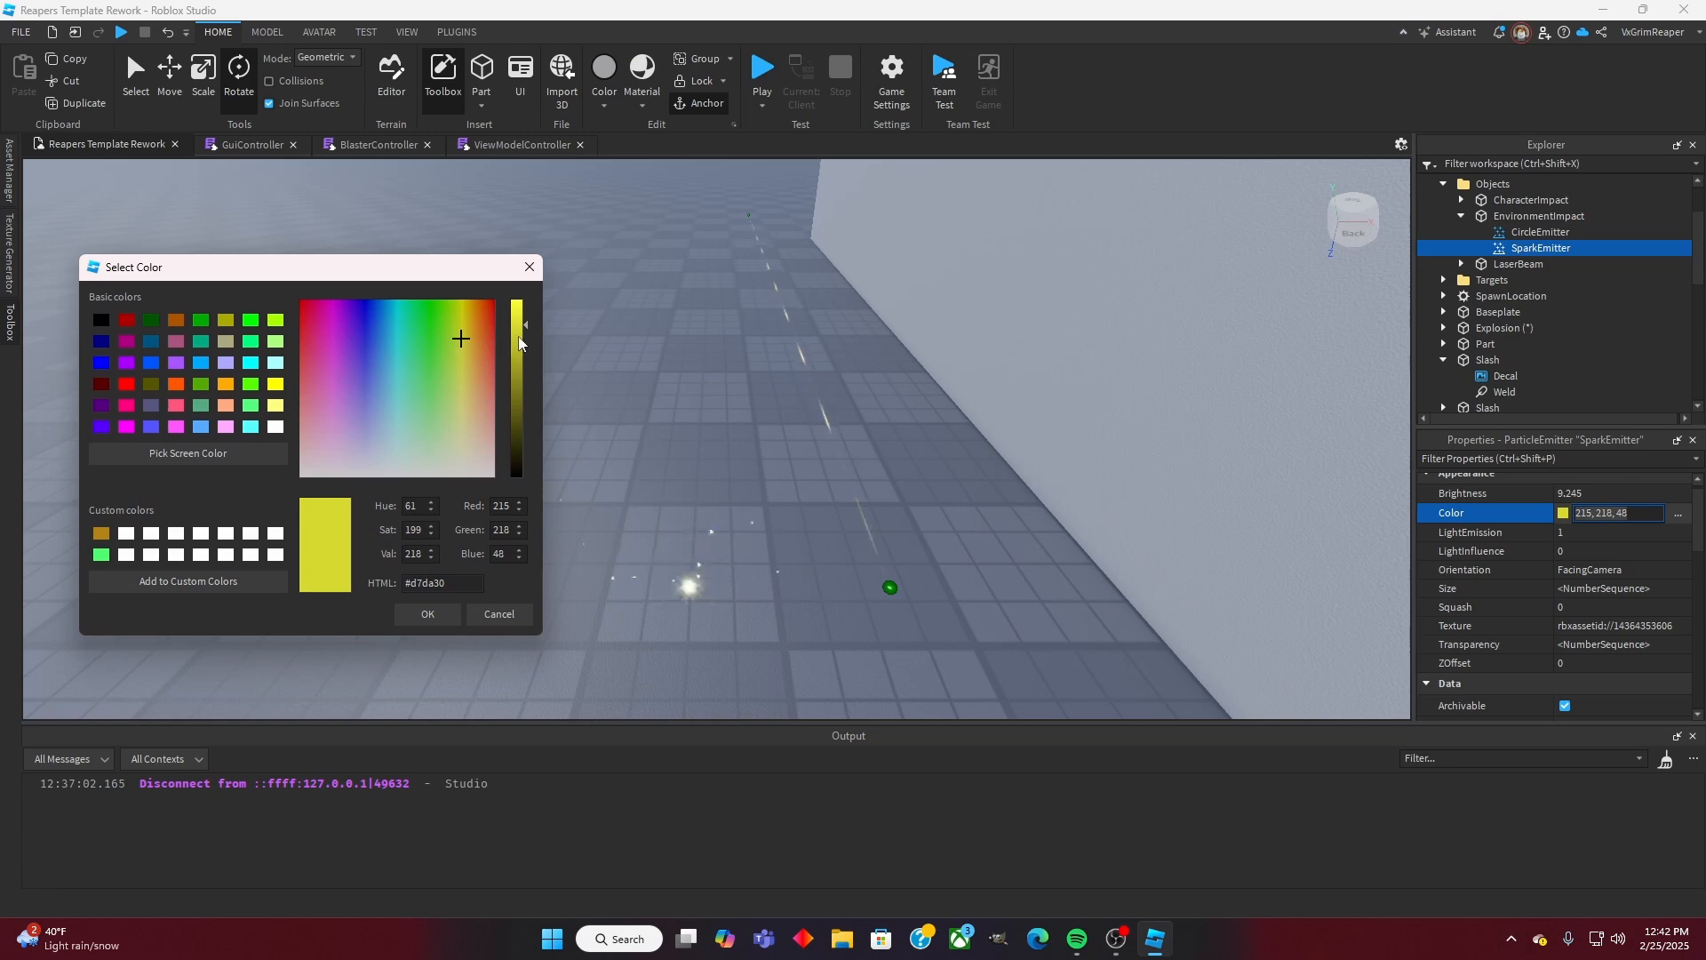
left_click_drag(521, 343, 467, 337)
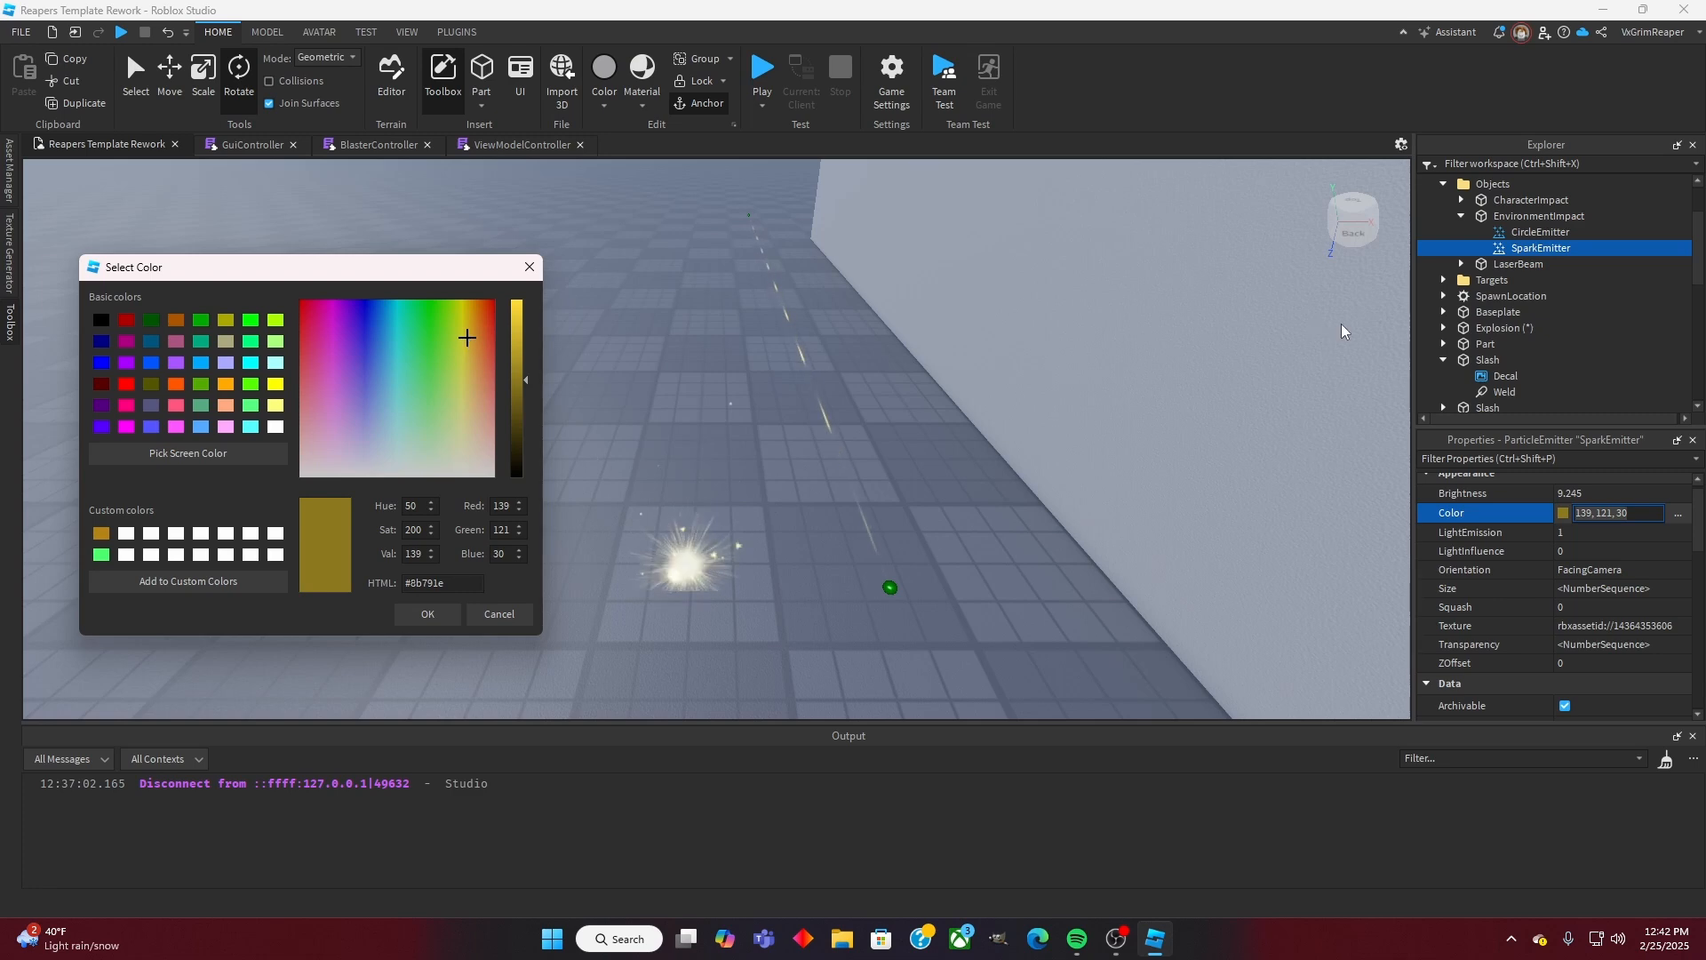
left_click(498, 614)
Step: Darken the Color of EnvironmentImpact's CircleEmitter to 108, 105, 76
left_click(1539, 232)
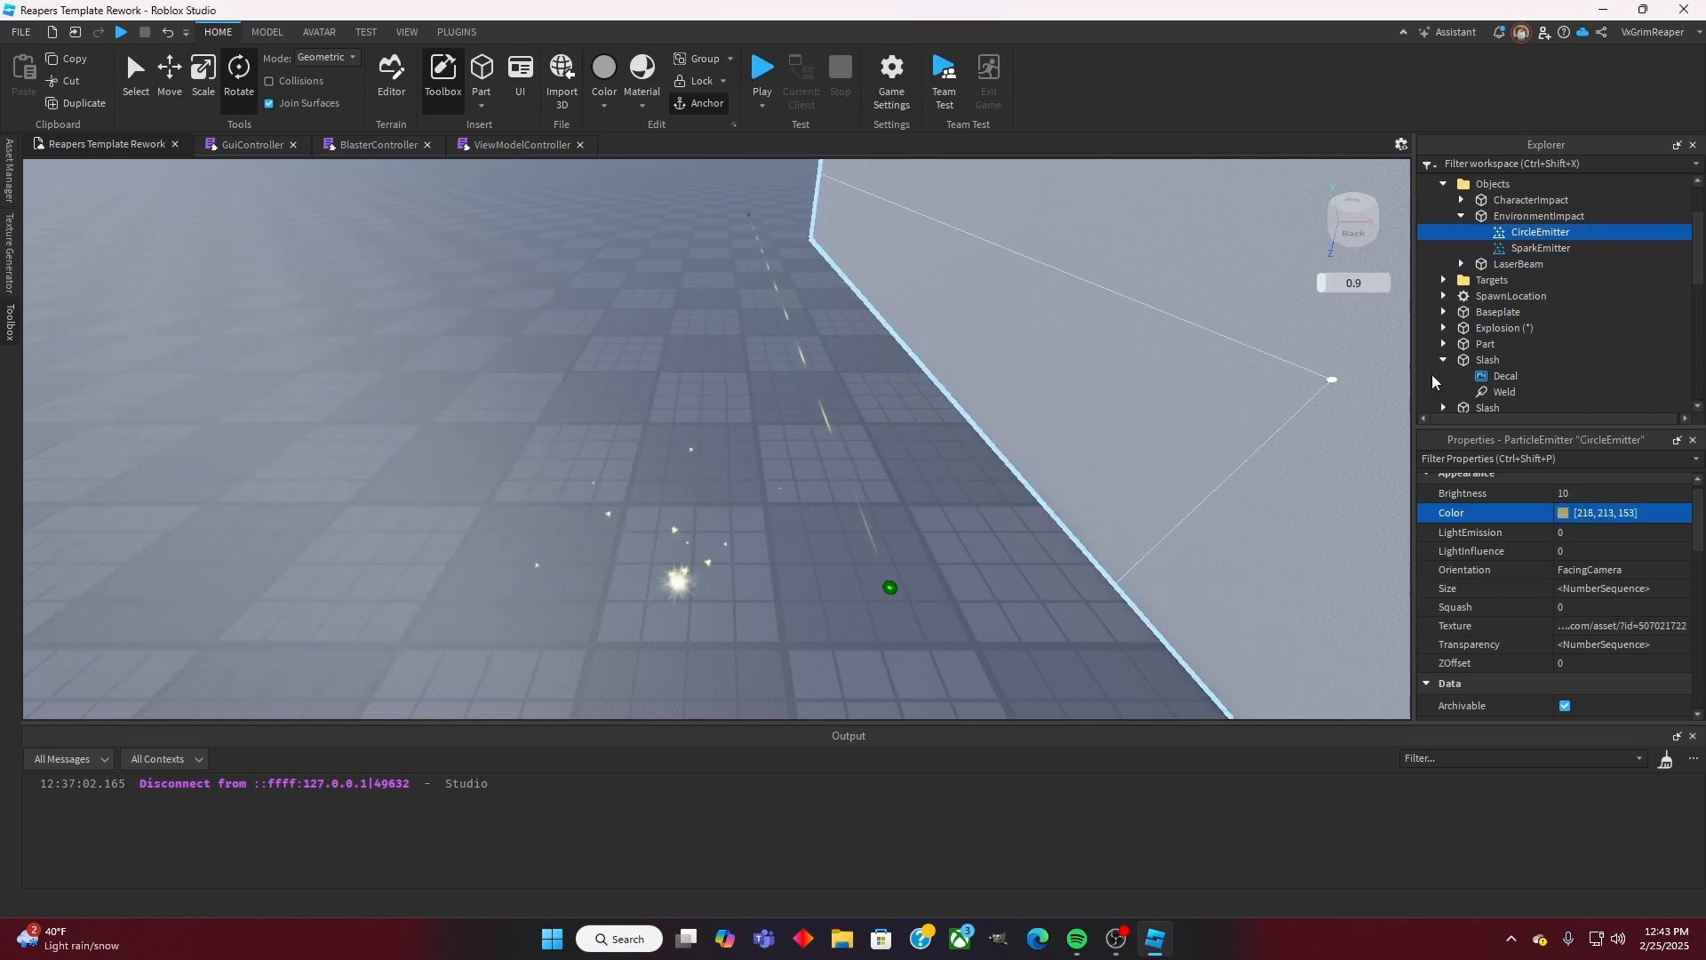
left_click(1563, 513)
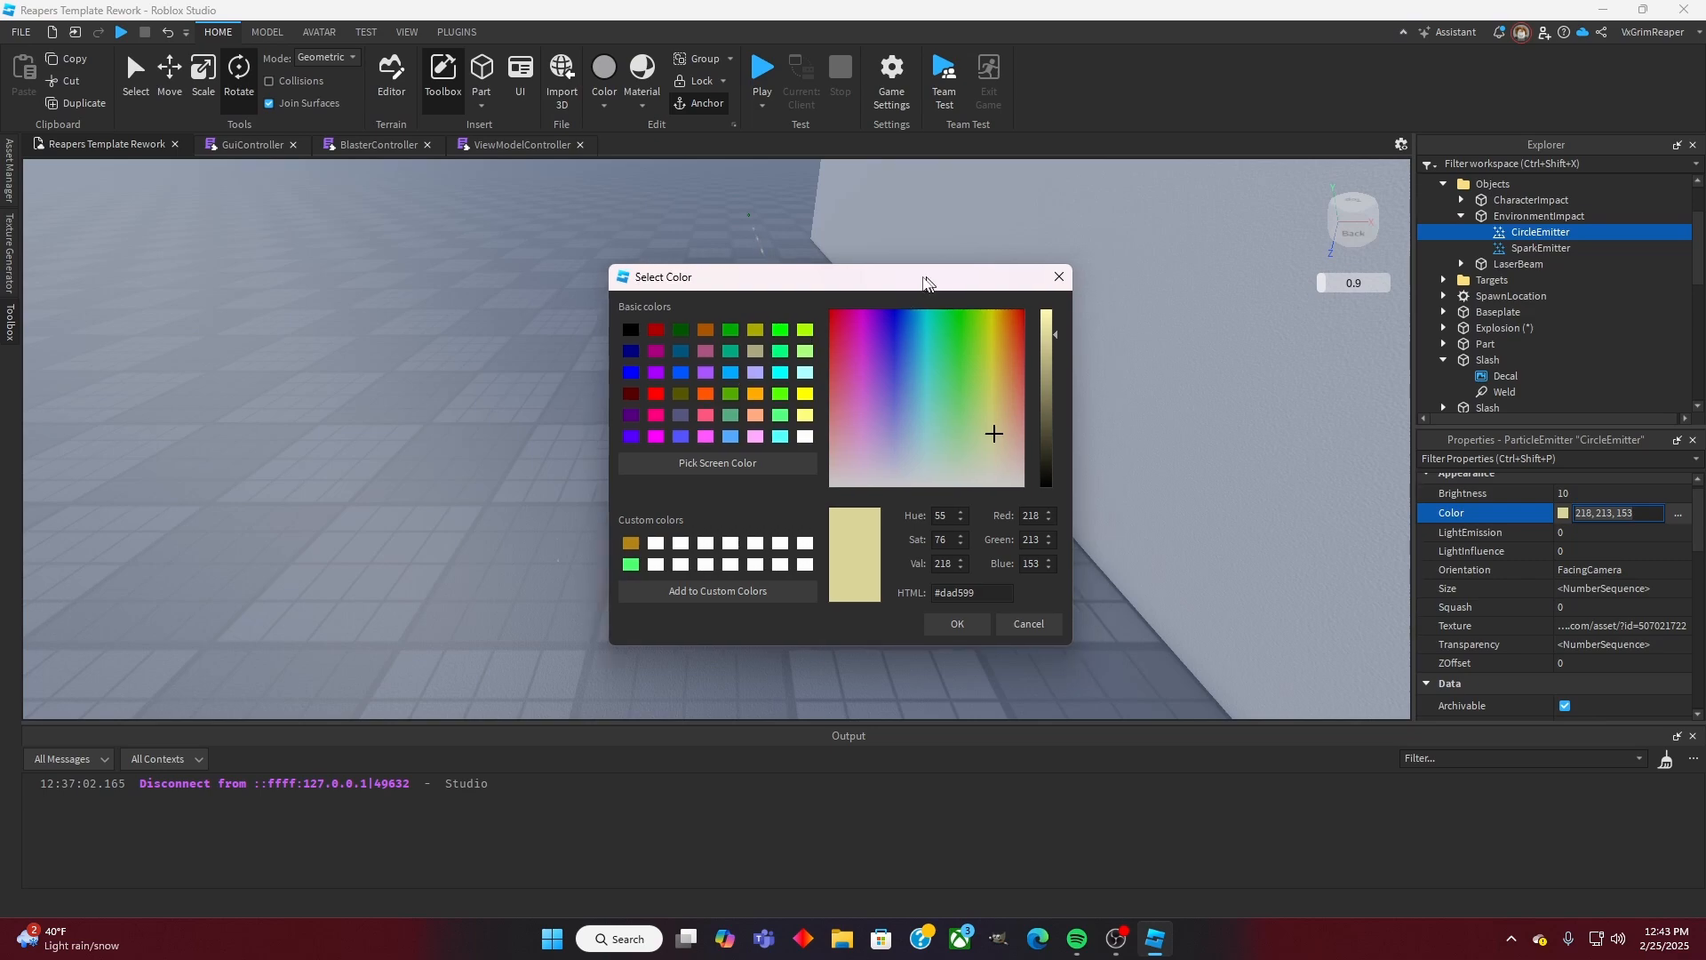
left_click_drag(927, 283, 389, 258)
left_click_drag(507, 311, 490, 388)
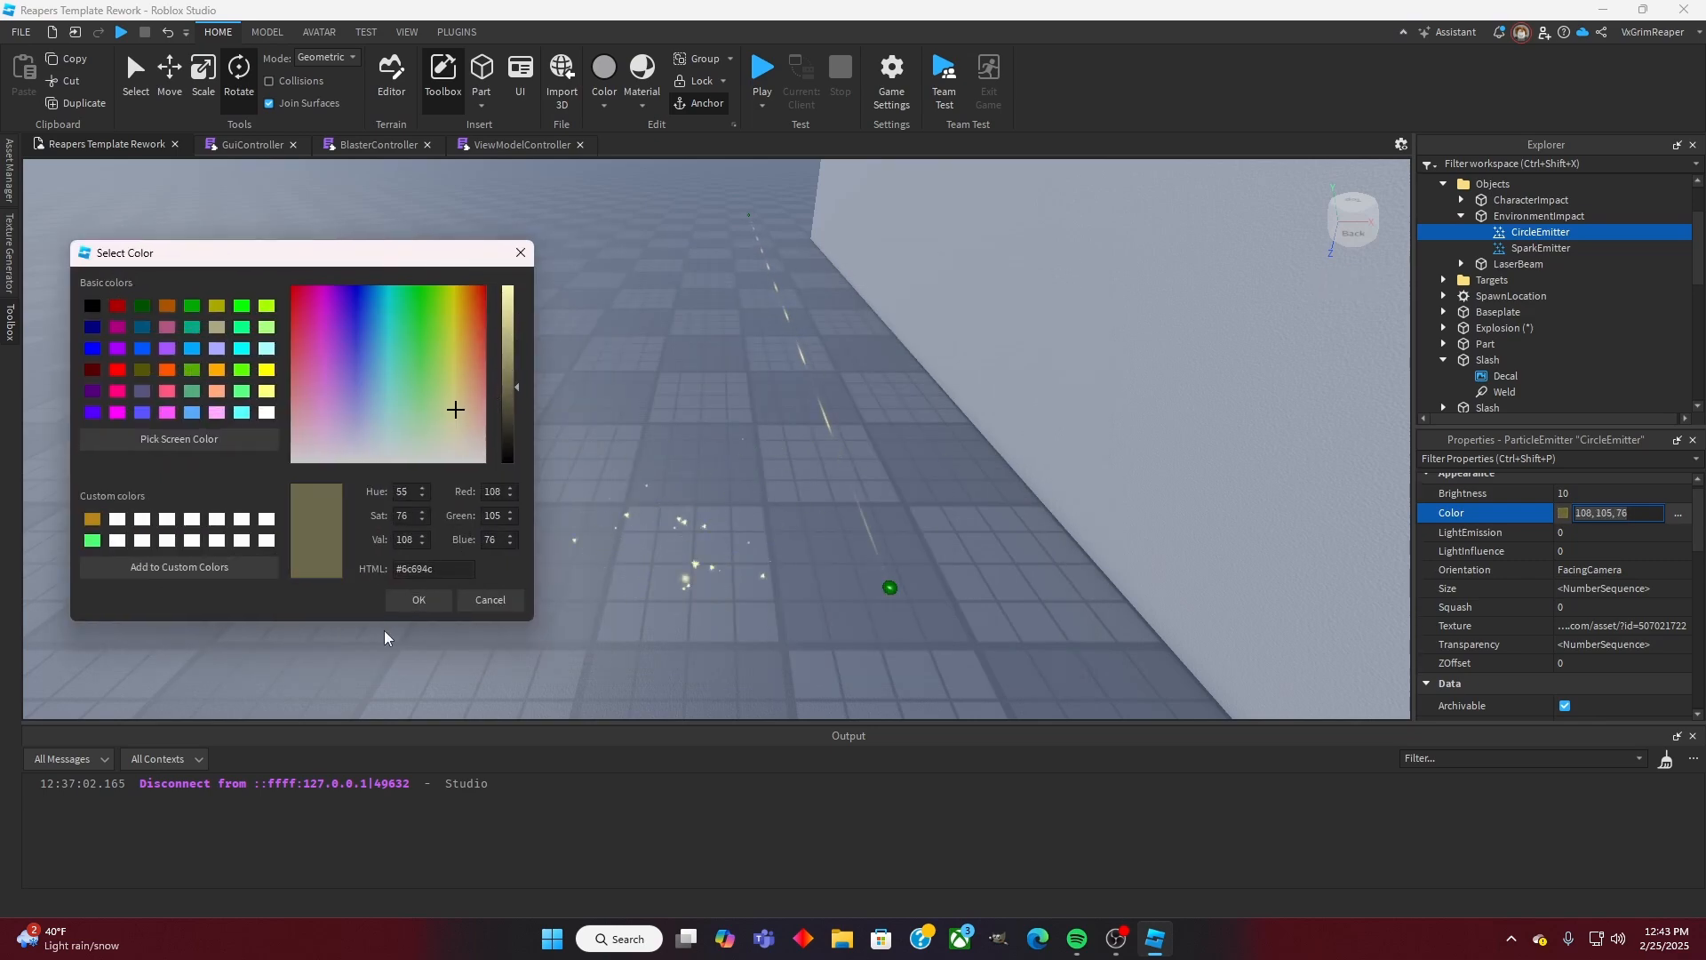
left_click(418, 599)
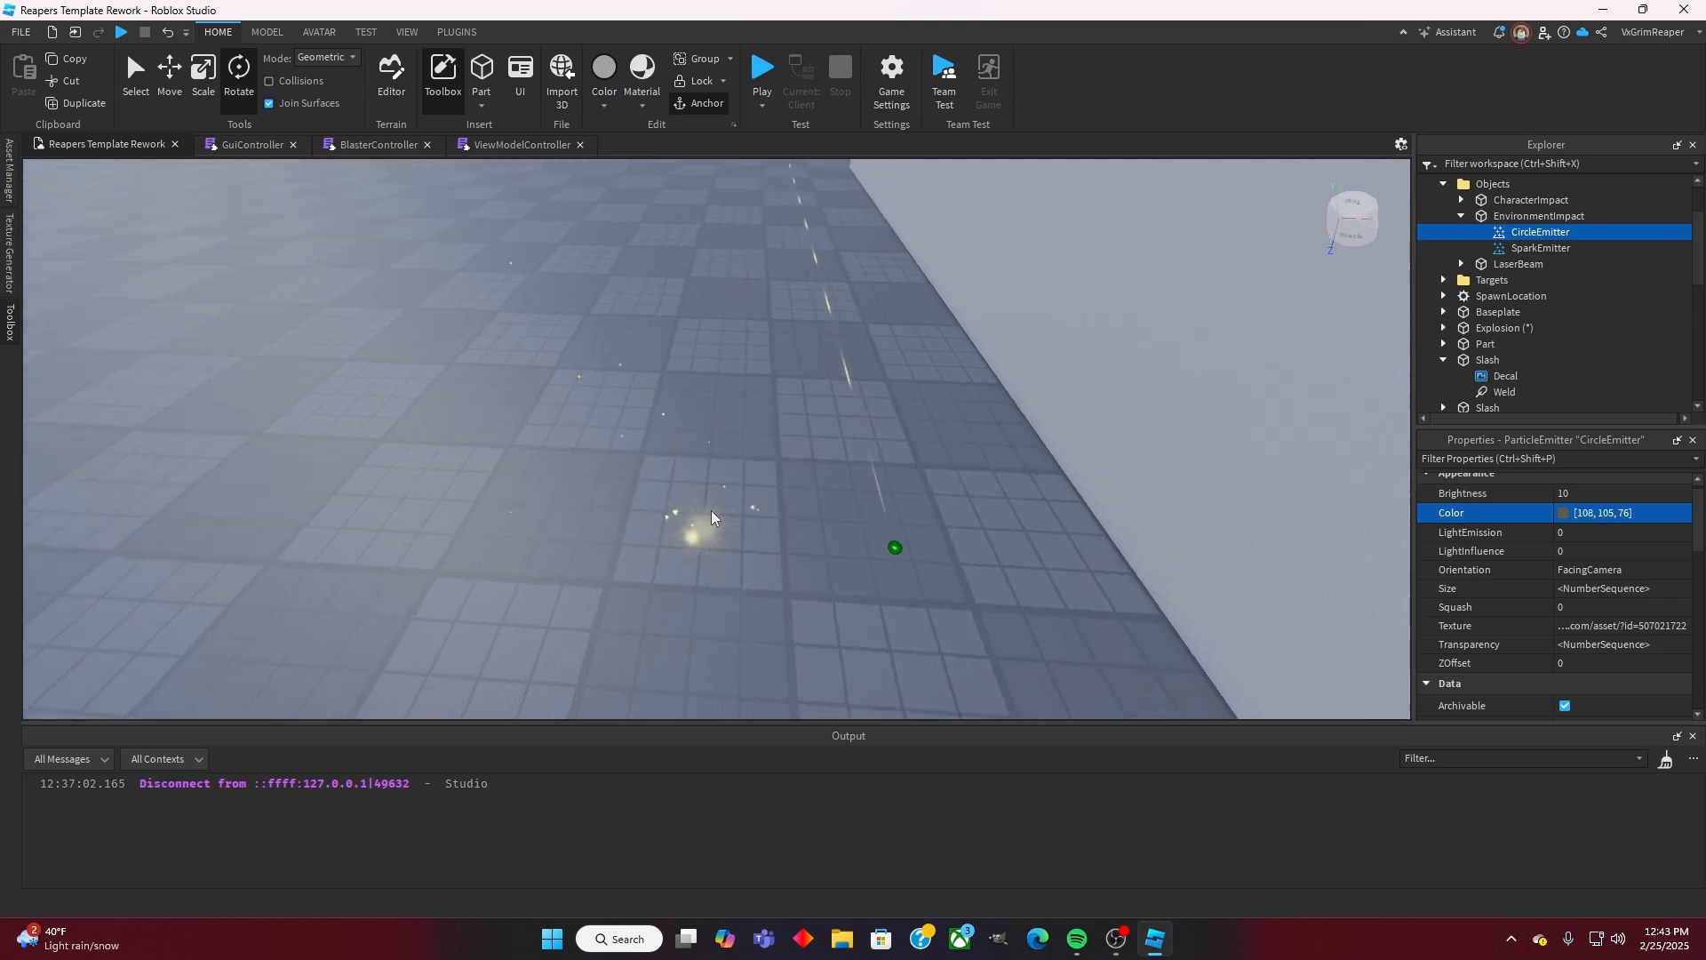
Step: Disable both the CircleEmitter and SparkEmitter of EnvironmentImpact and collapse the EnvironmentImpact part
left_click(1522, 244, "ctrl")
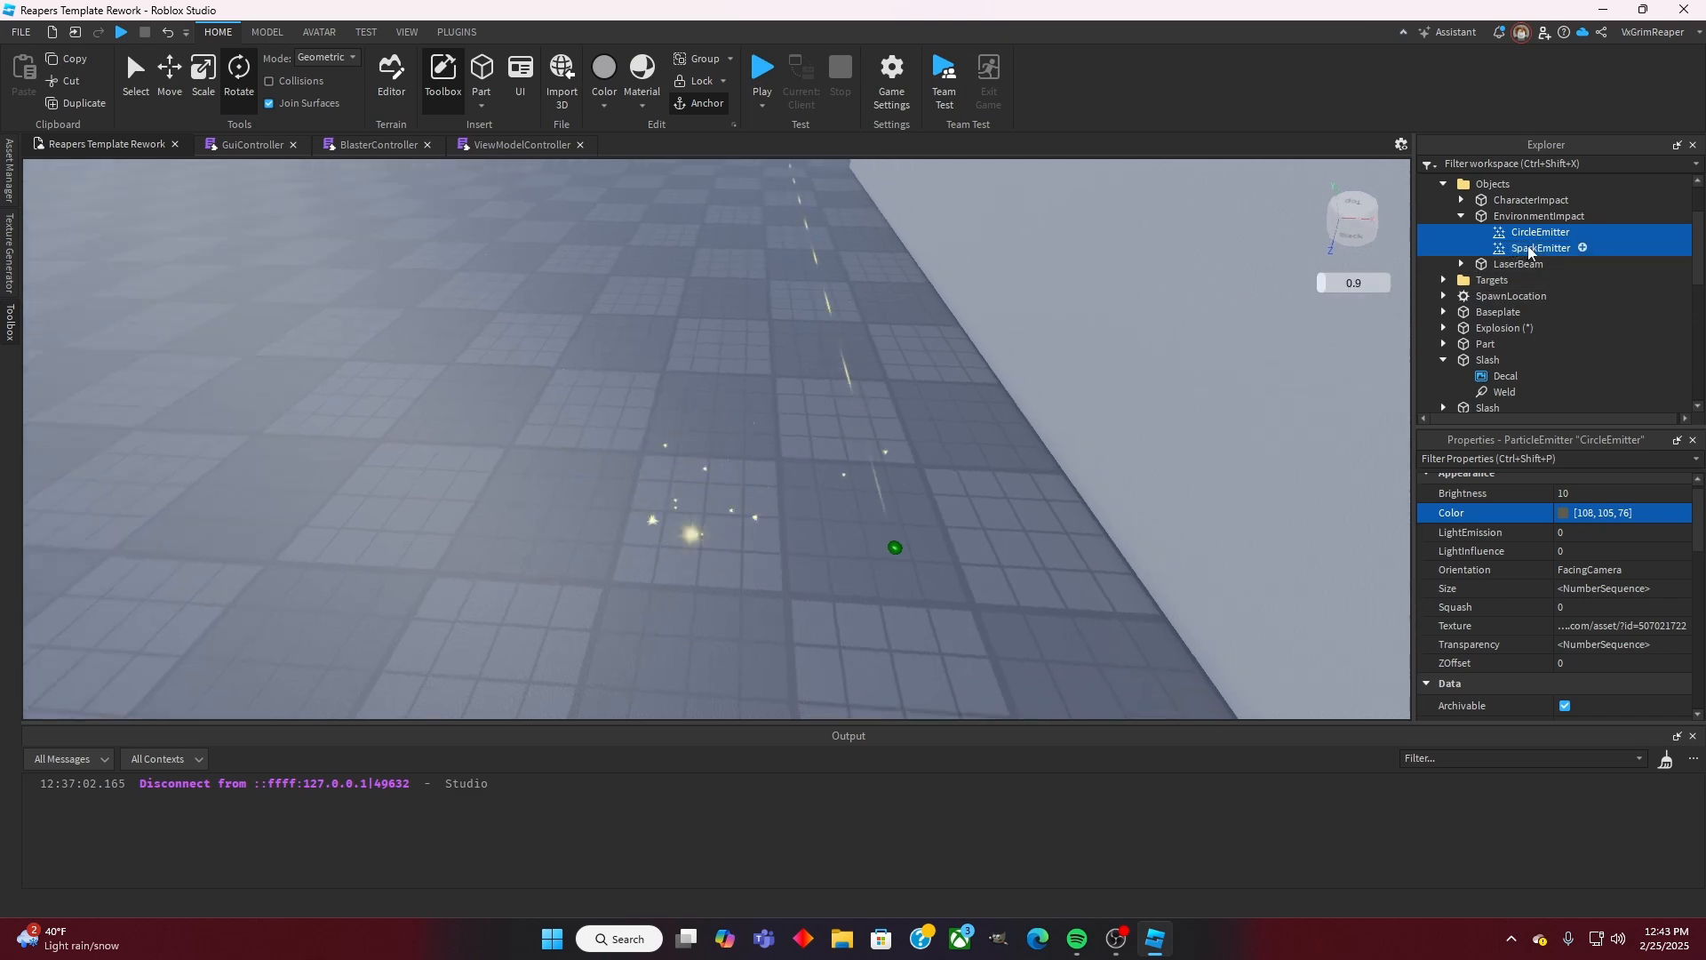
scroll(1553, 551, "down", 3)
left_click(1563, 618)
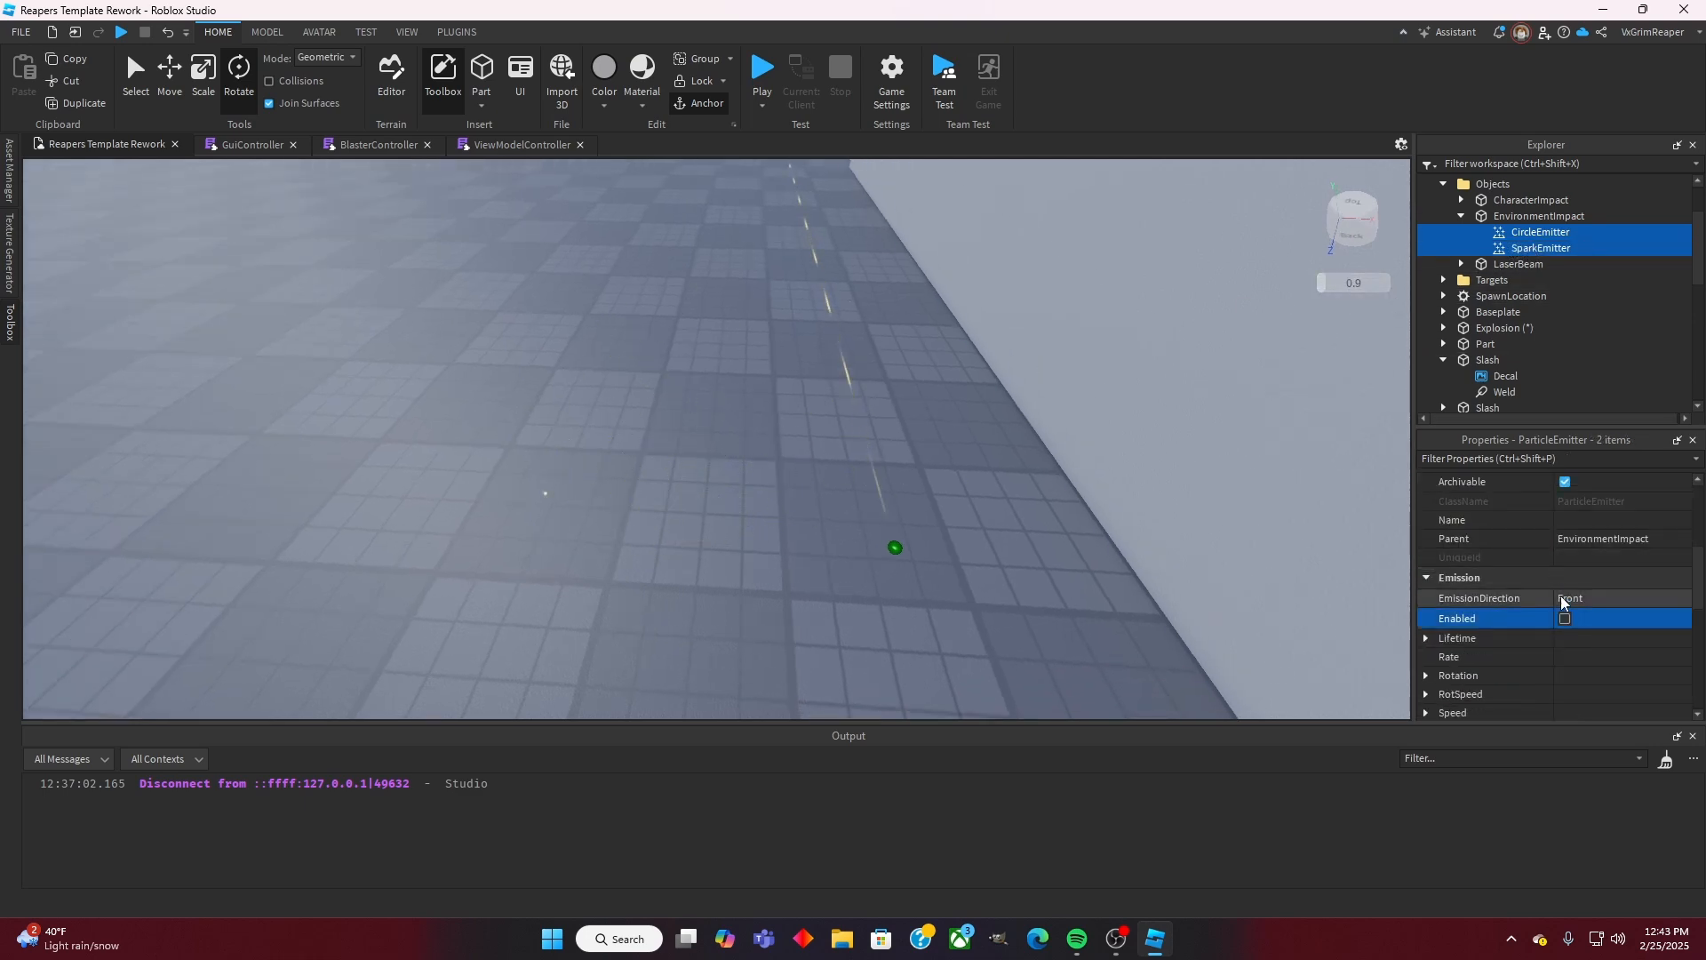
left_click(1462, 216)
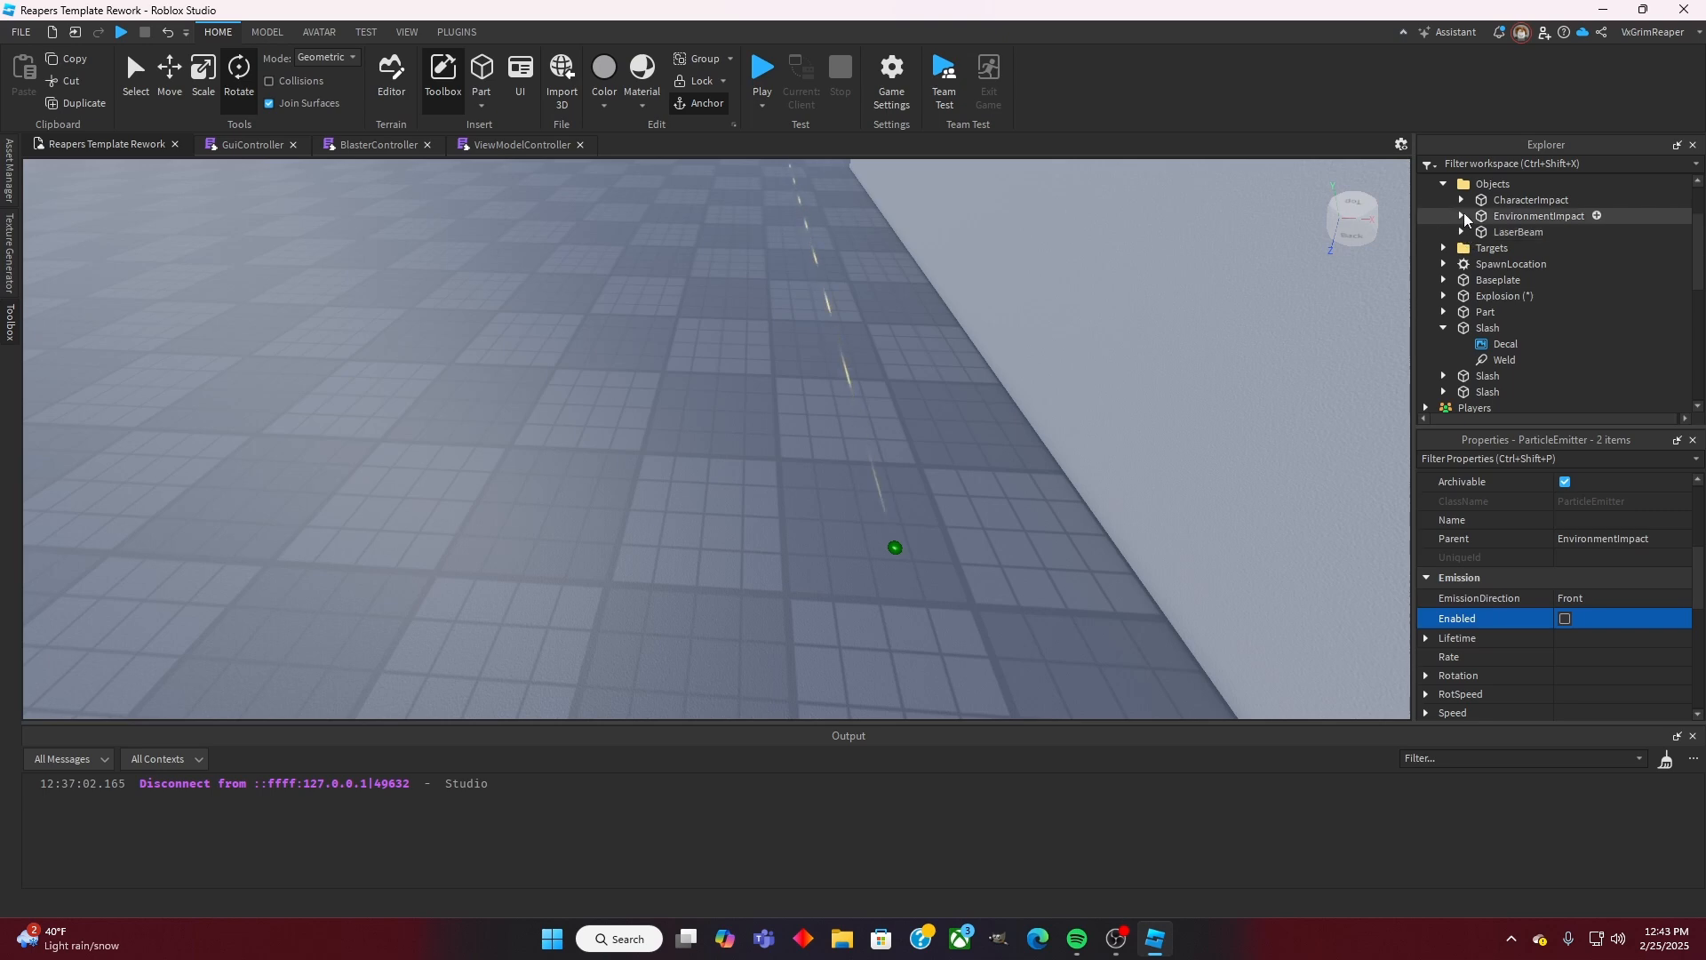
Step: Enable both the CircleEmitter and SparkEmitter of CharacterImpact
left_click(1460, 200)
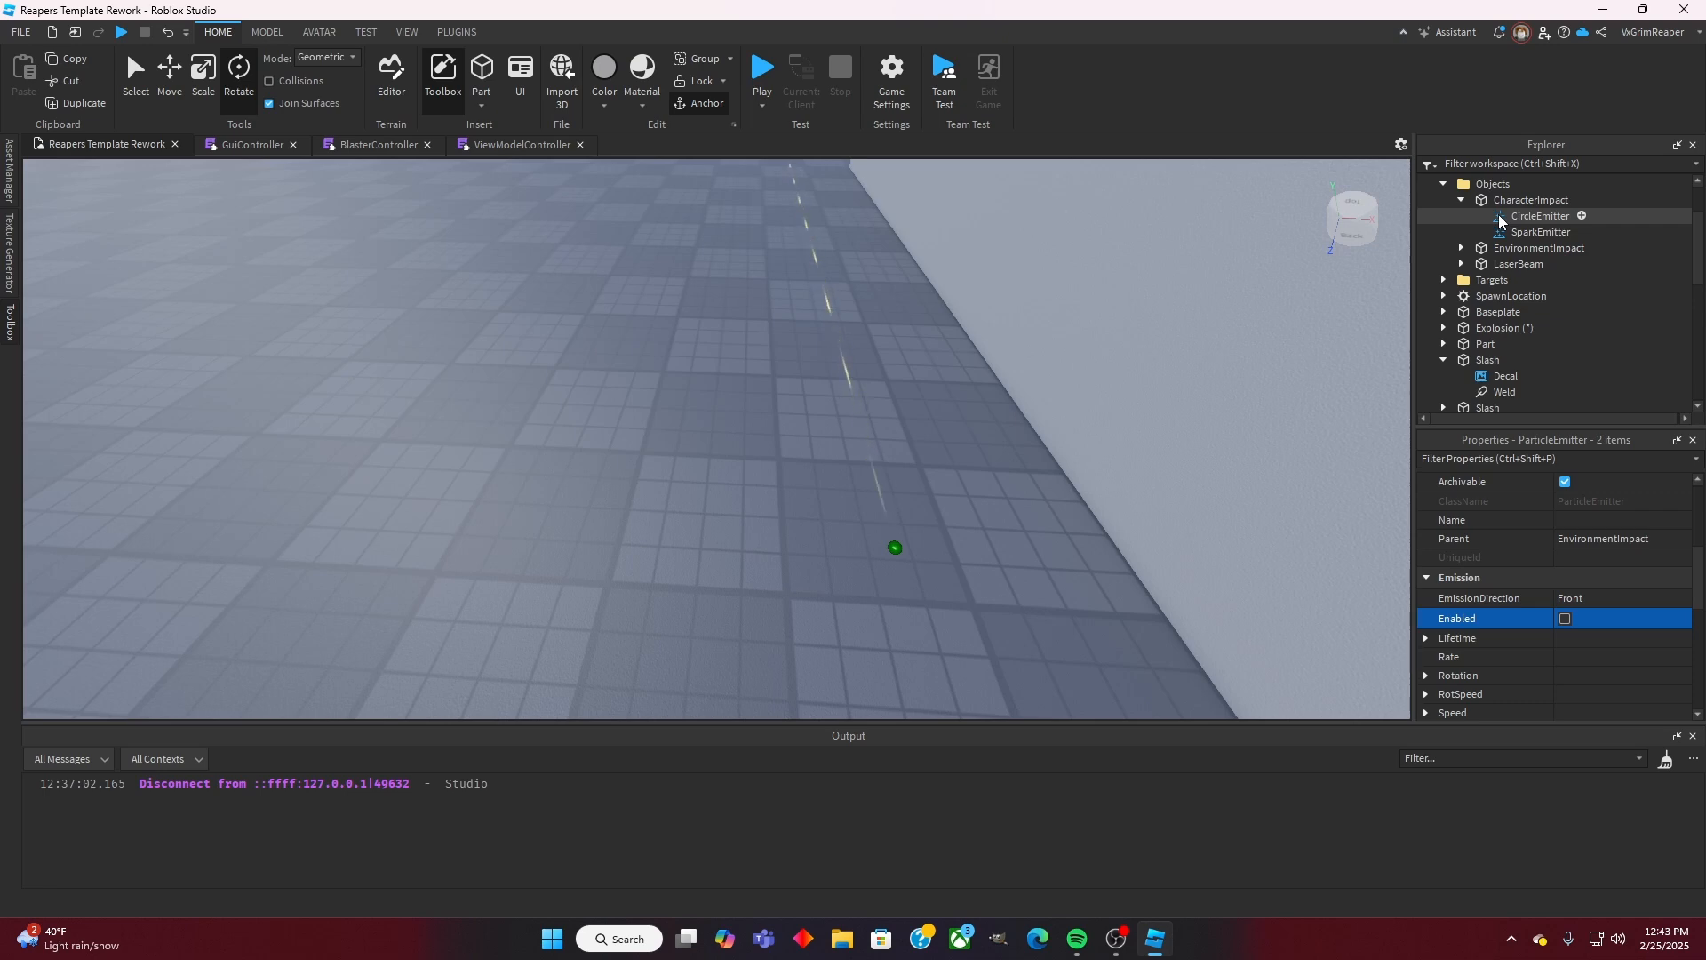
left_click(1531, 219)
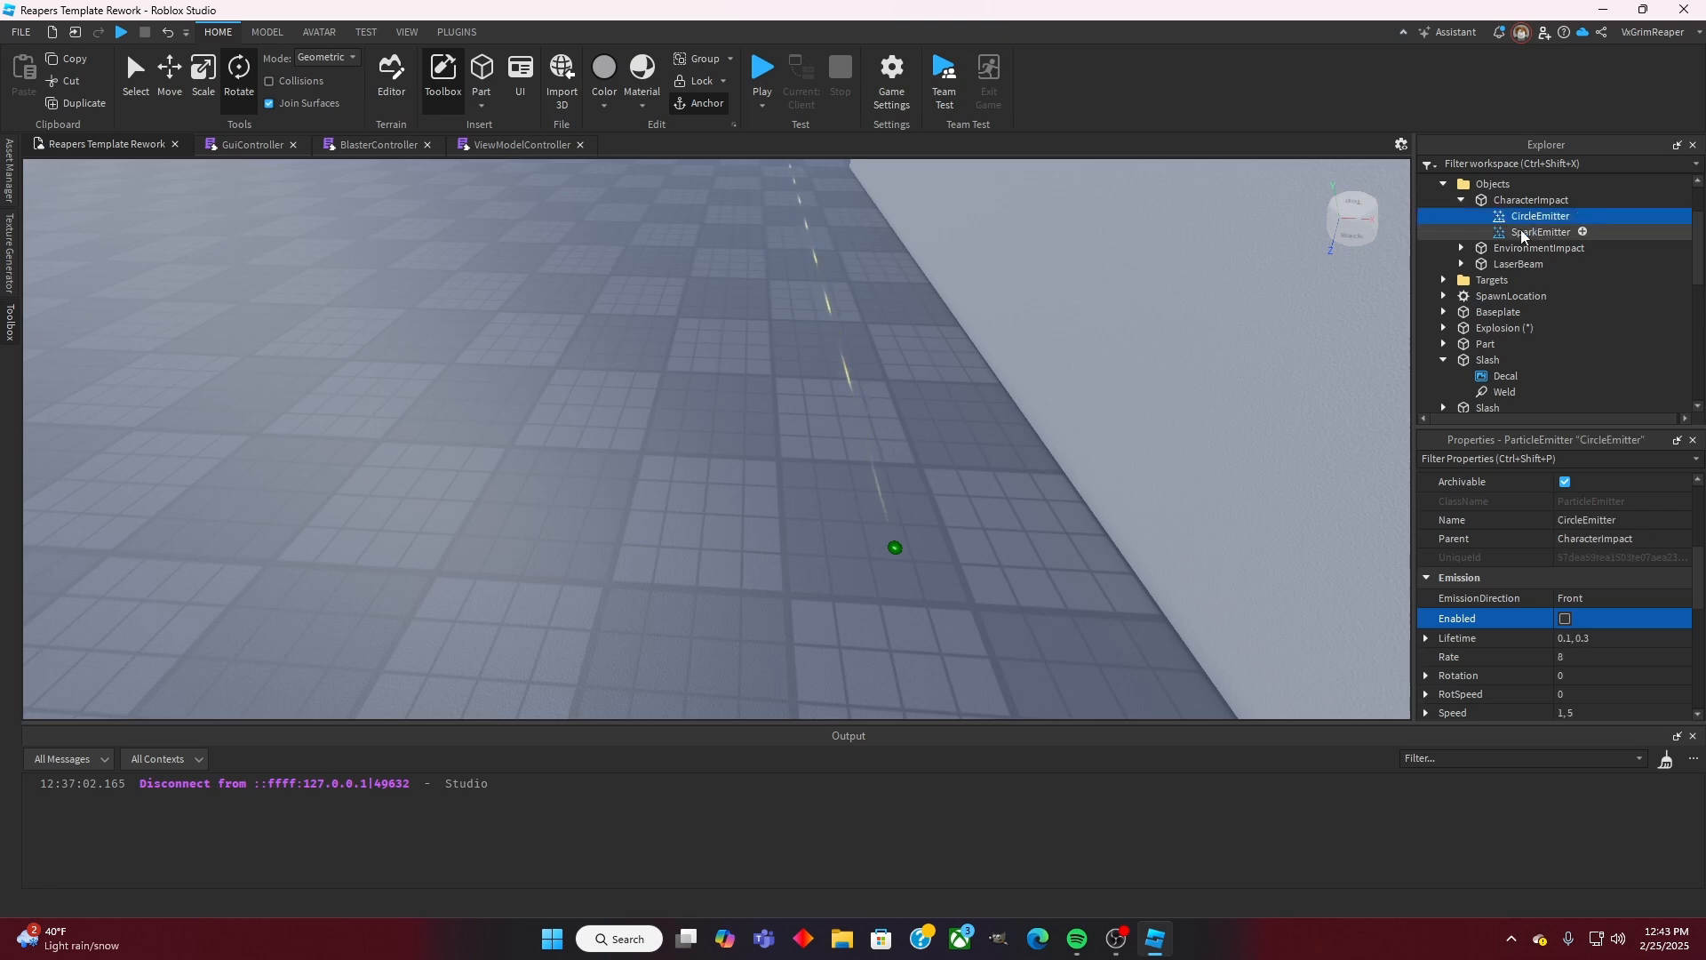
left_click(1523, 233, "shift")
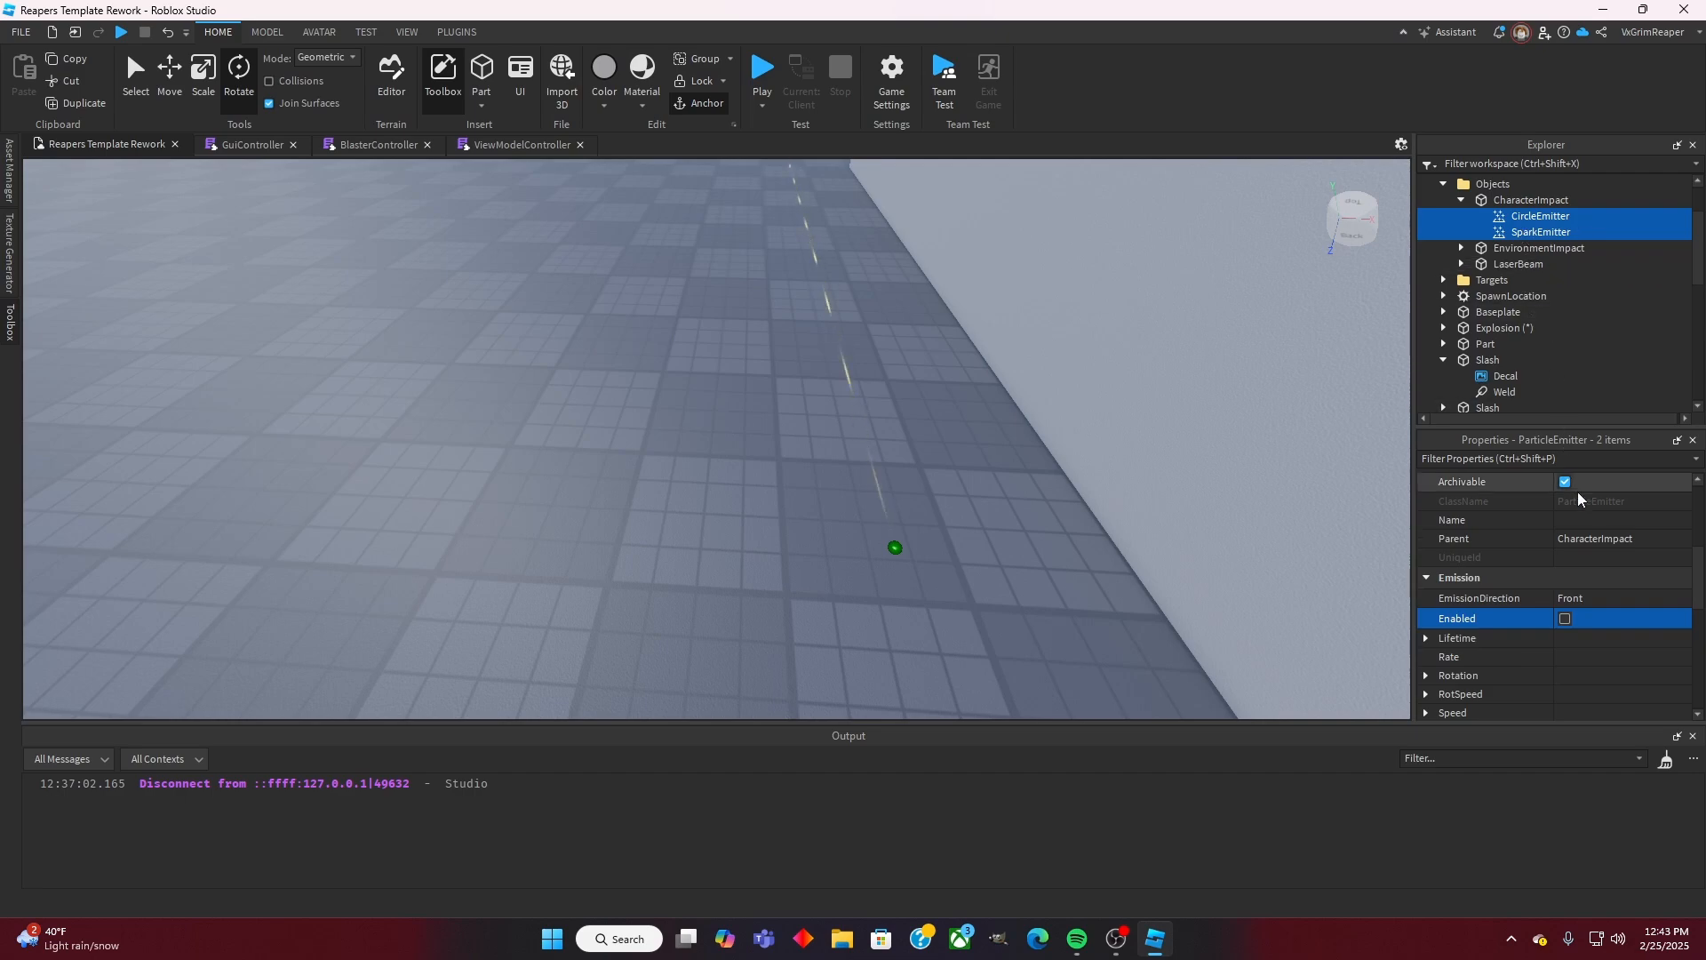
left_click(1565, 618)
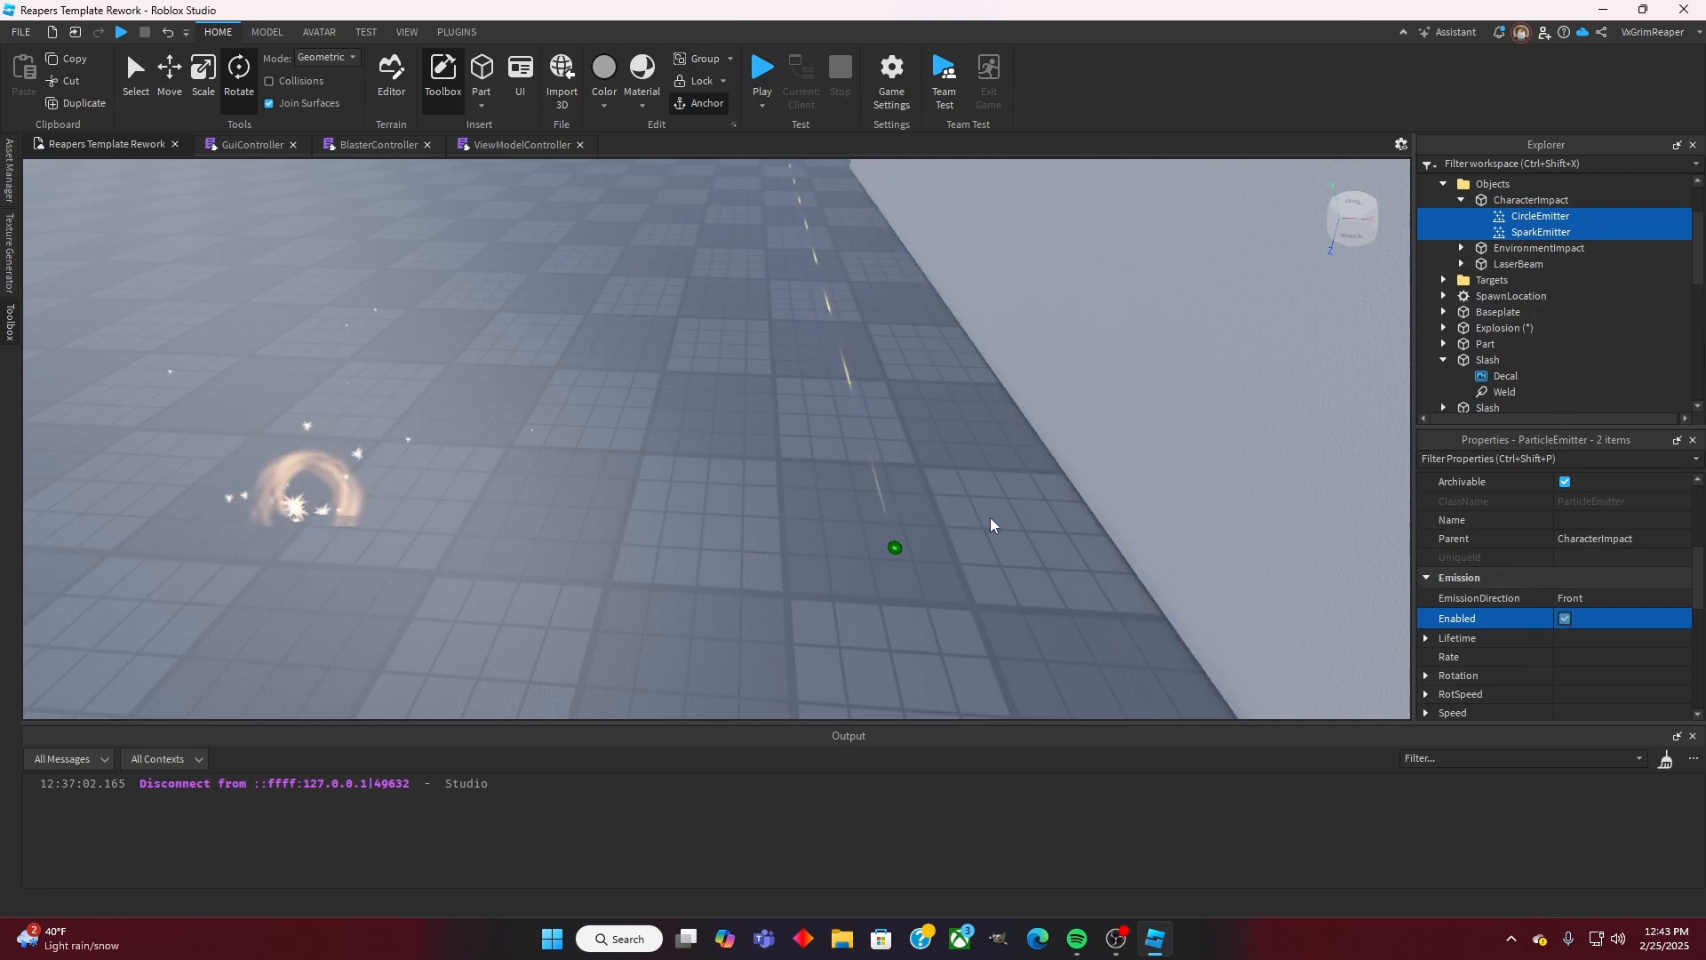
Step: Copy the texture URL with id 426653646 from the Decal of the Slash part showing a ring of separate slash marks
right_click_drag(990, 518, 988, 517)
key("d")
key("s")
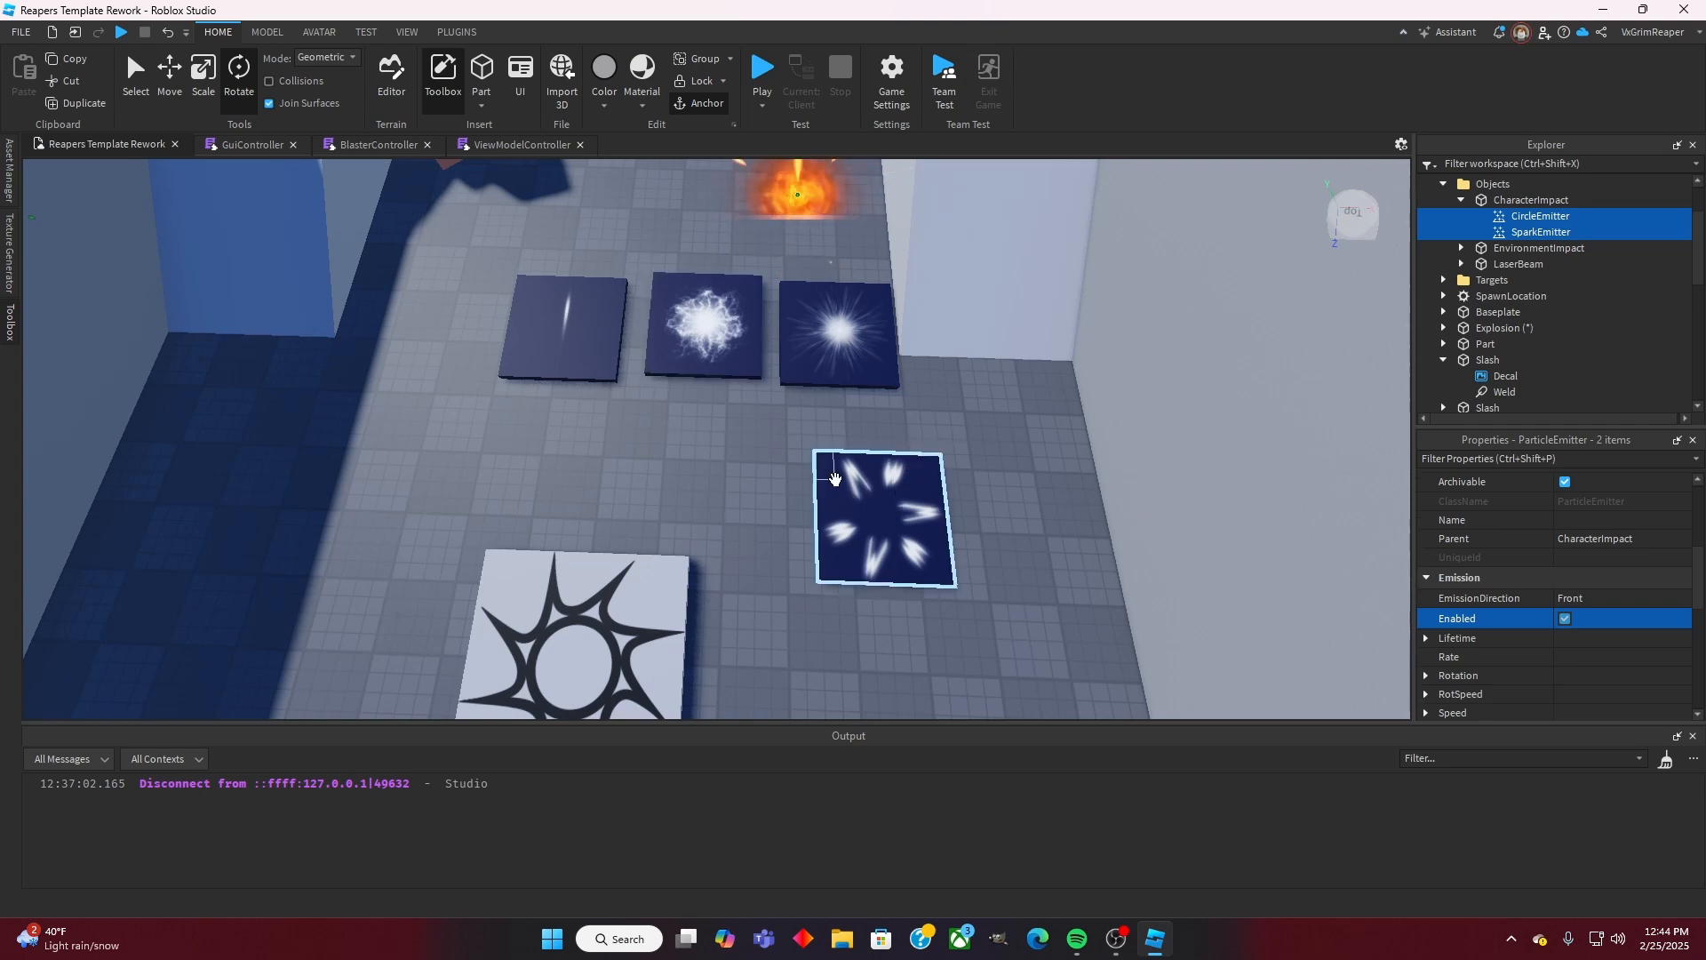
right_click_drag(1031, 484, 1026, 460)
left_click(919, 599)
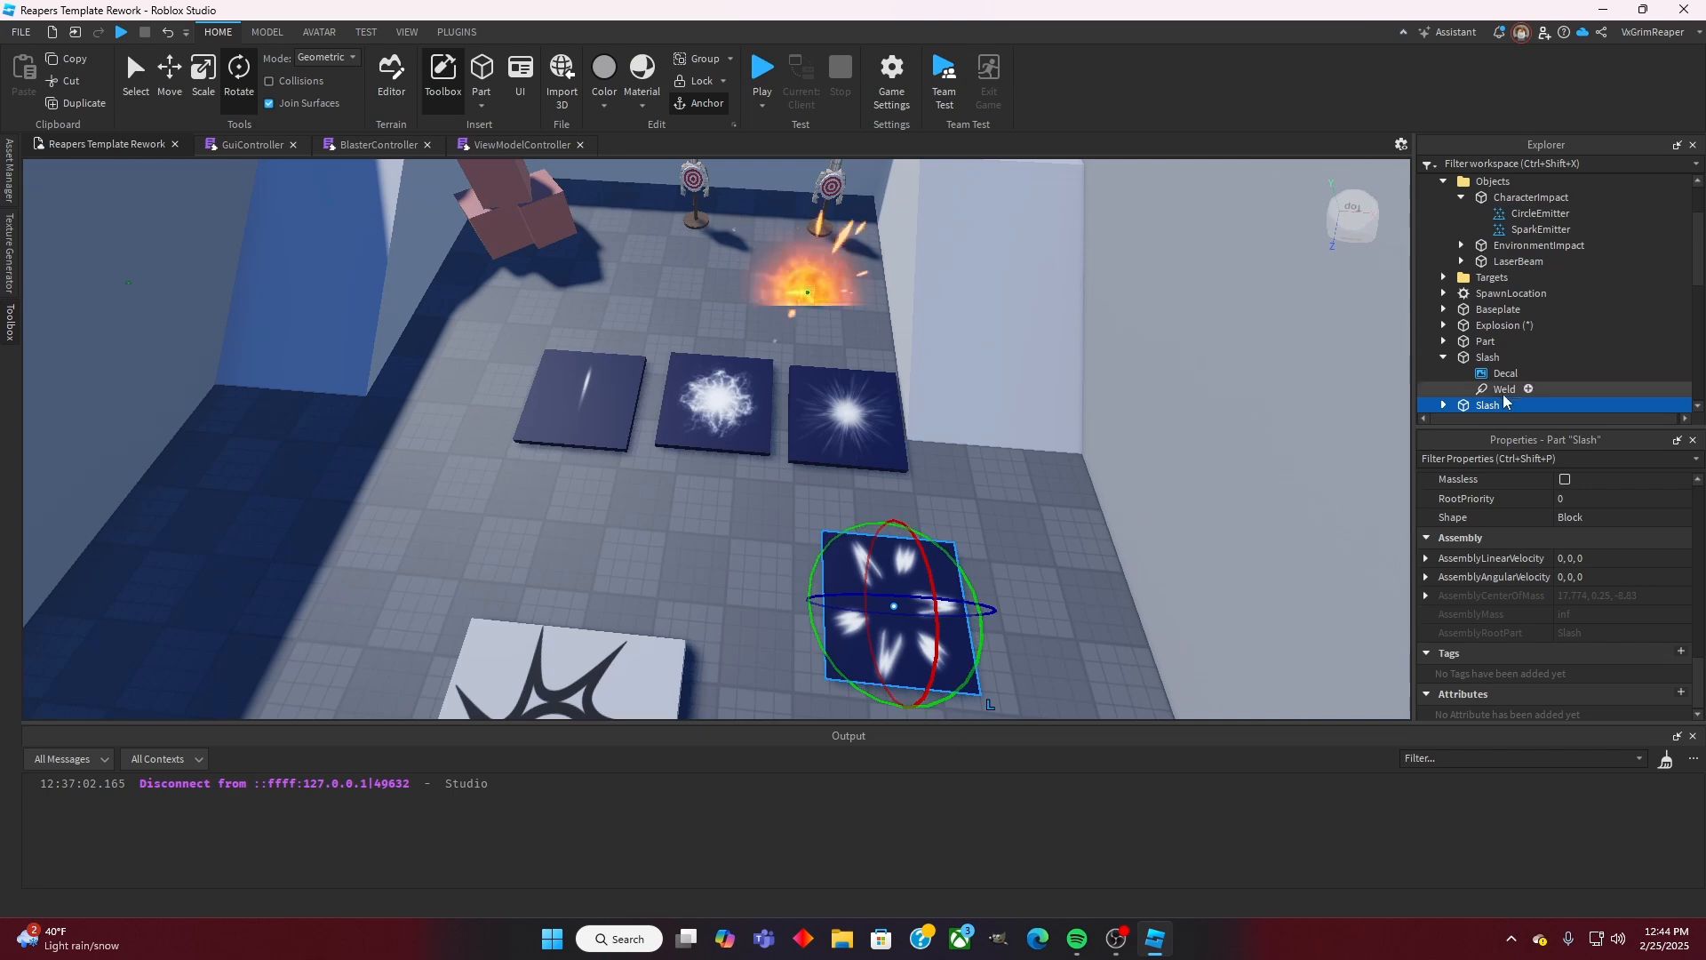
scroll(1475, 382, "down", 1)
left_click(1444, 360)
left_click(1505, 376)
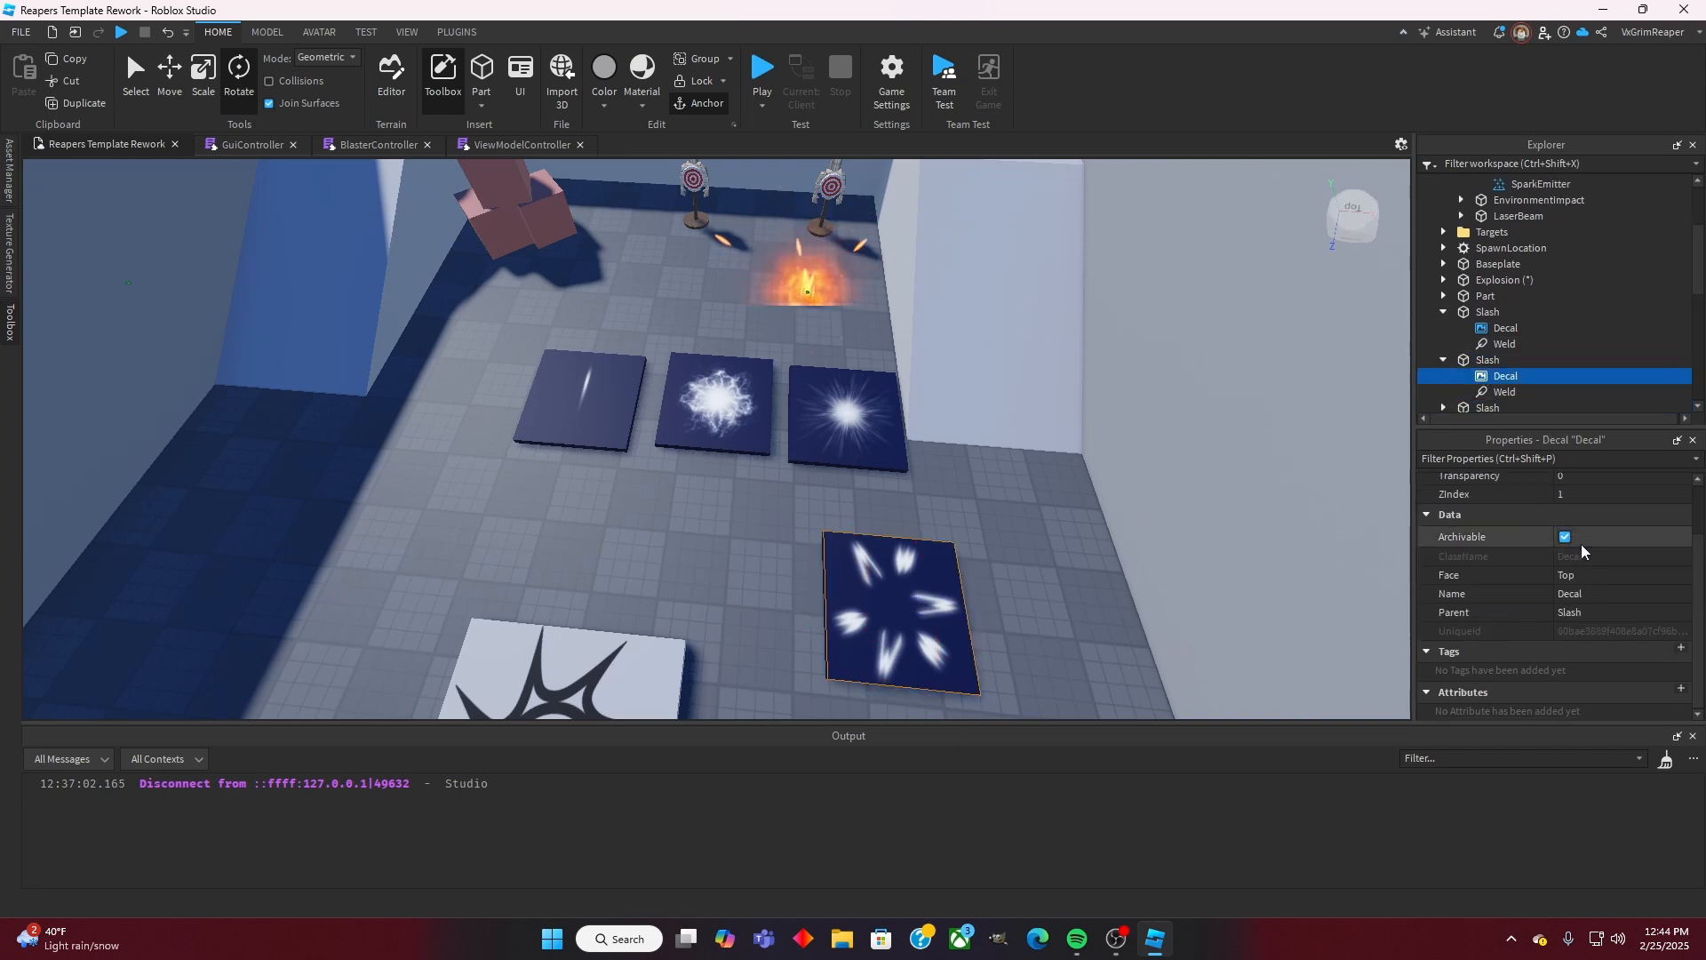
left_click(1607, 526)
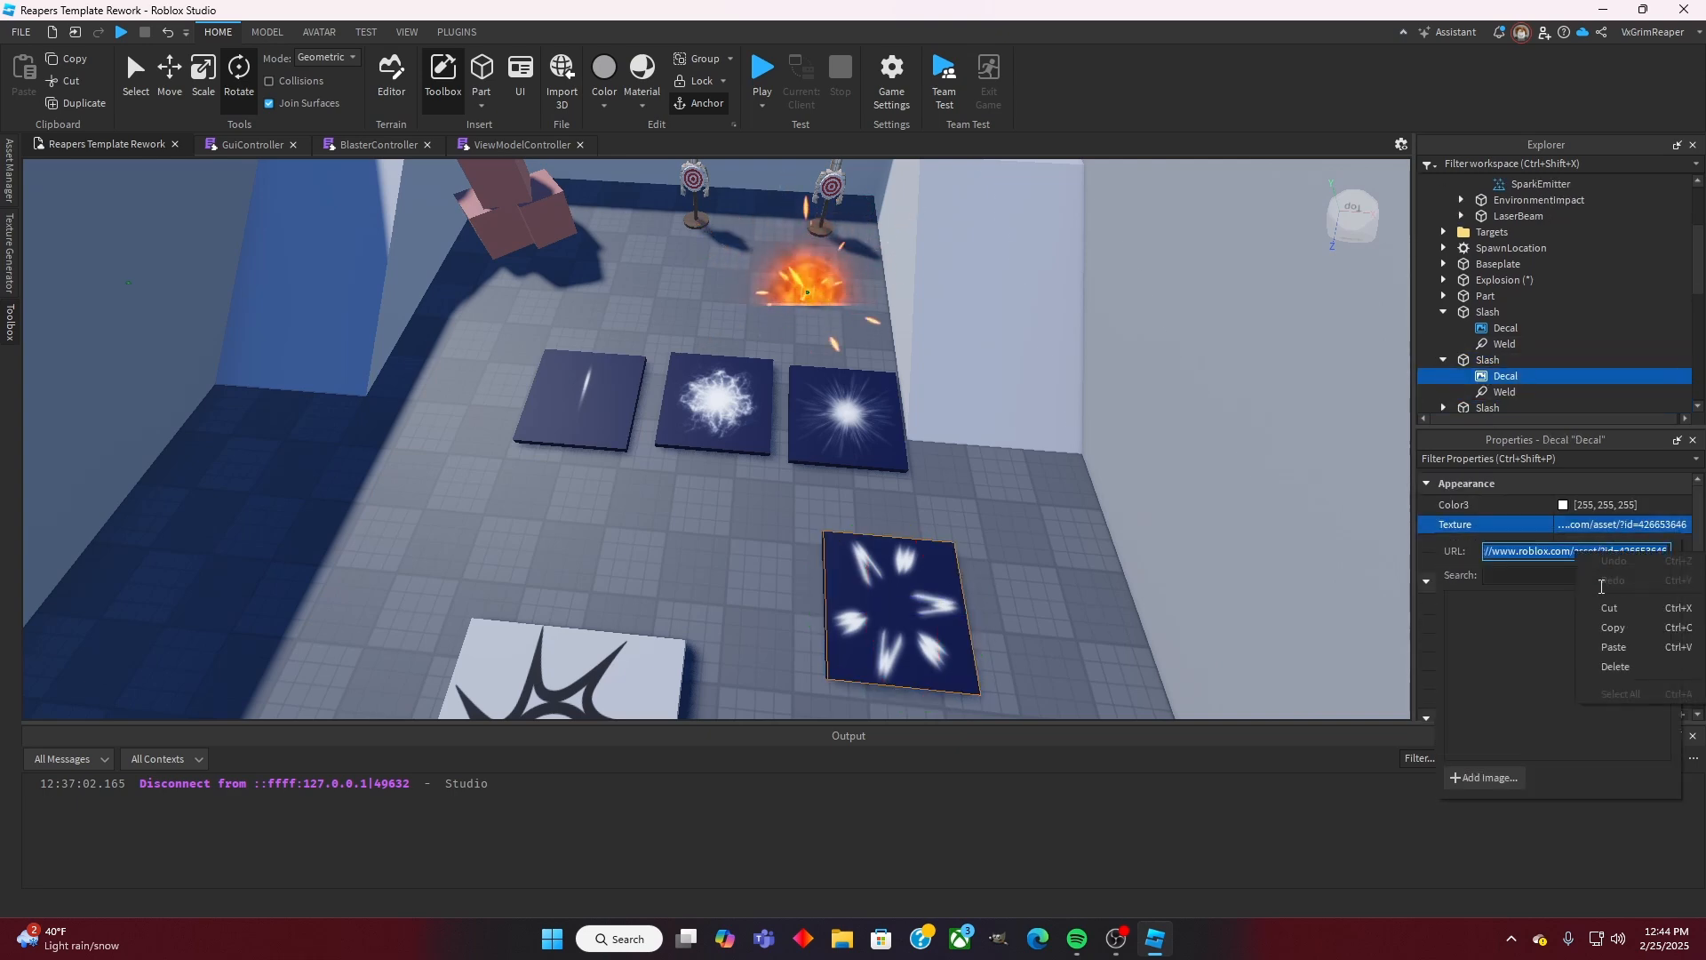
Step: Replace the Texture of CharacterImpact's CircleEmitter with the copied slash decal URL, asset id 426653646
right_click_drag(1198, 386, 1196, 385)
key("w")
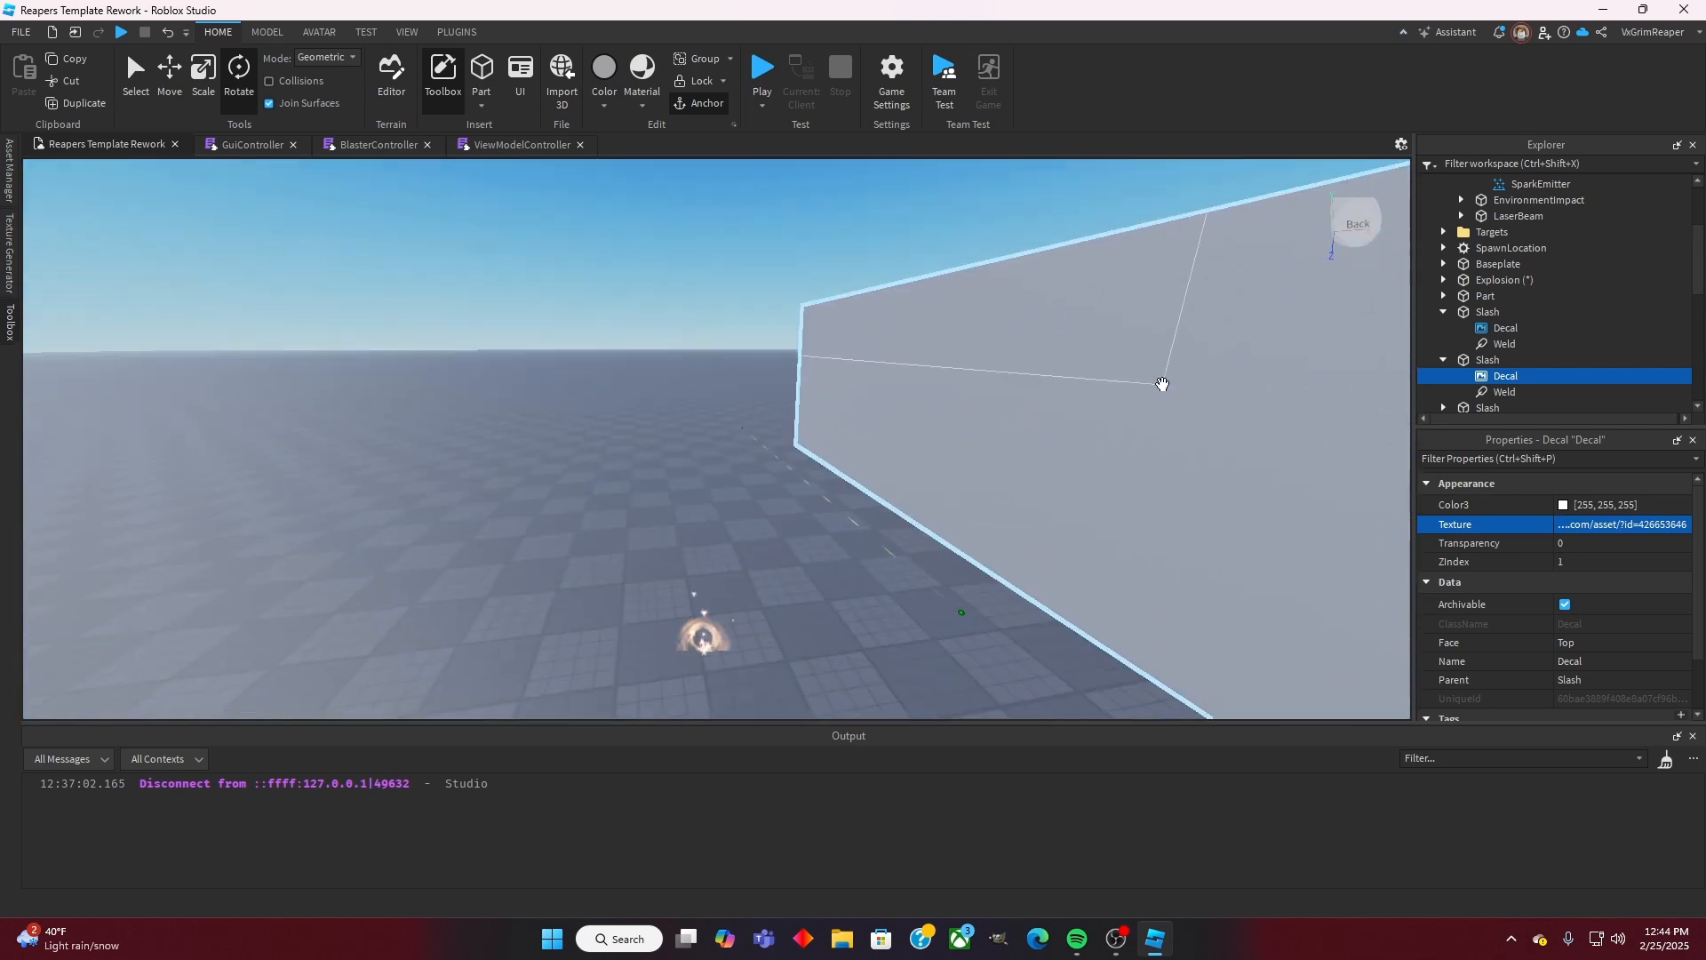
scroll(1498, 344, "up", 1)
scroll(1498, 344, "up", 3)
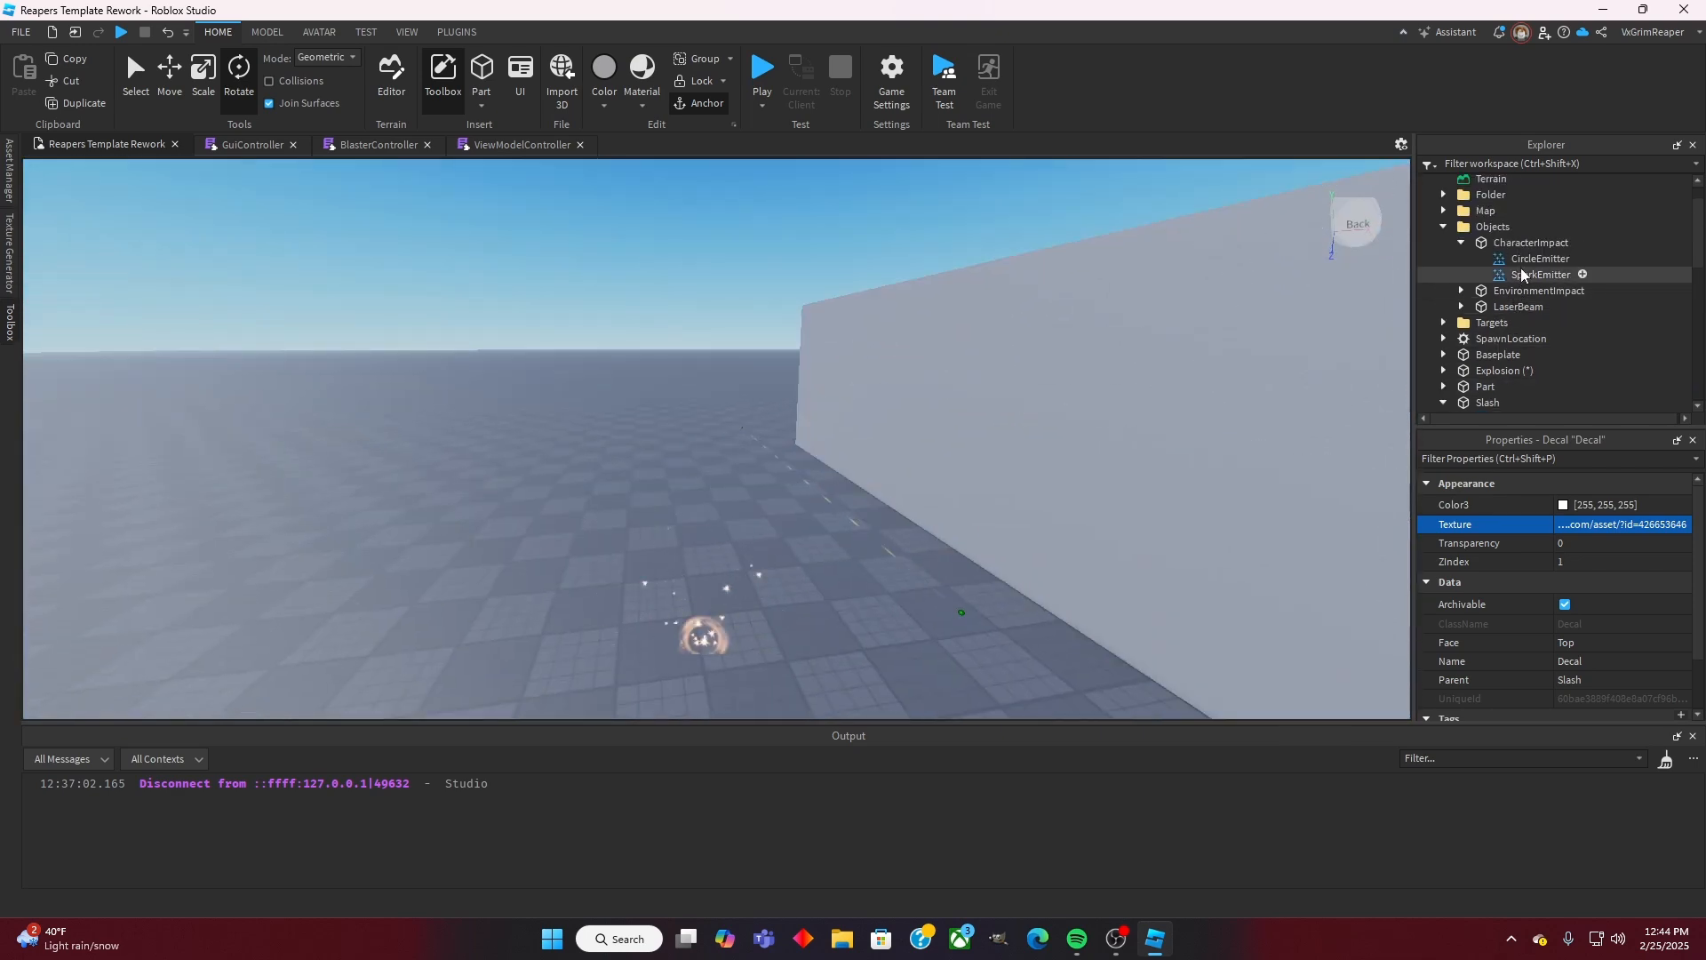
left_click(1515, 259)
left_click(1608, 636)
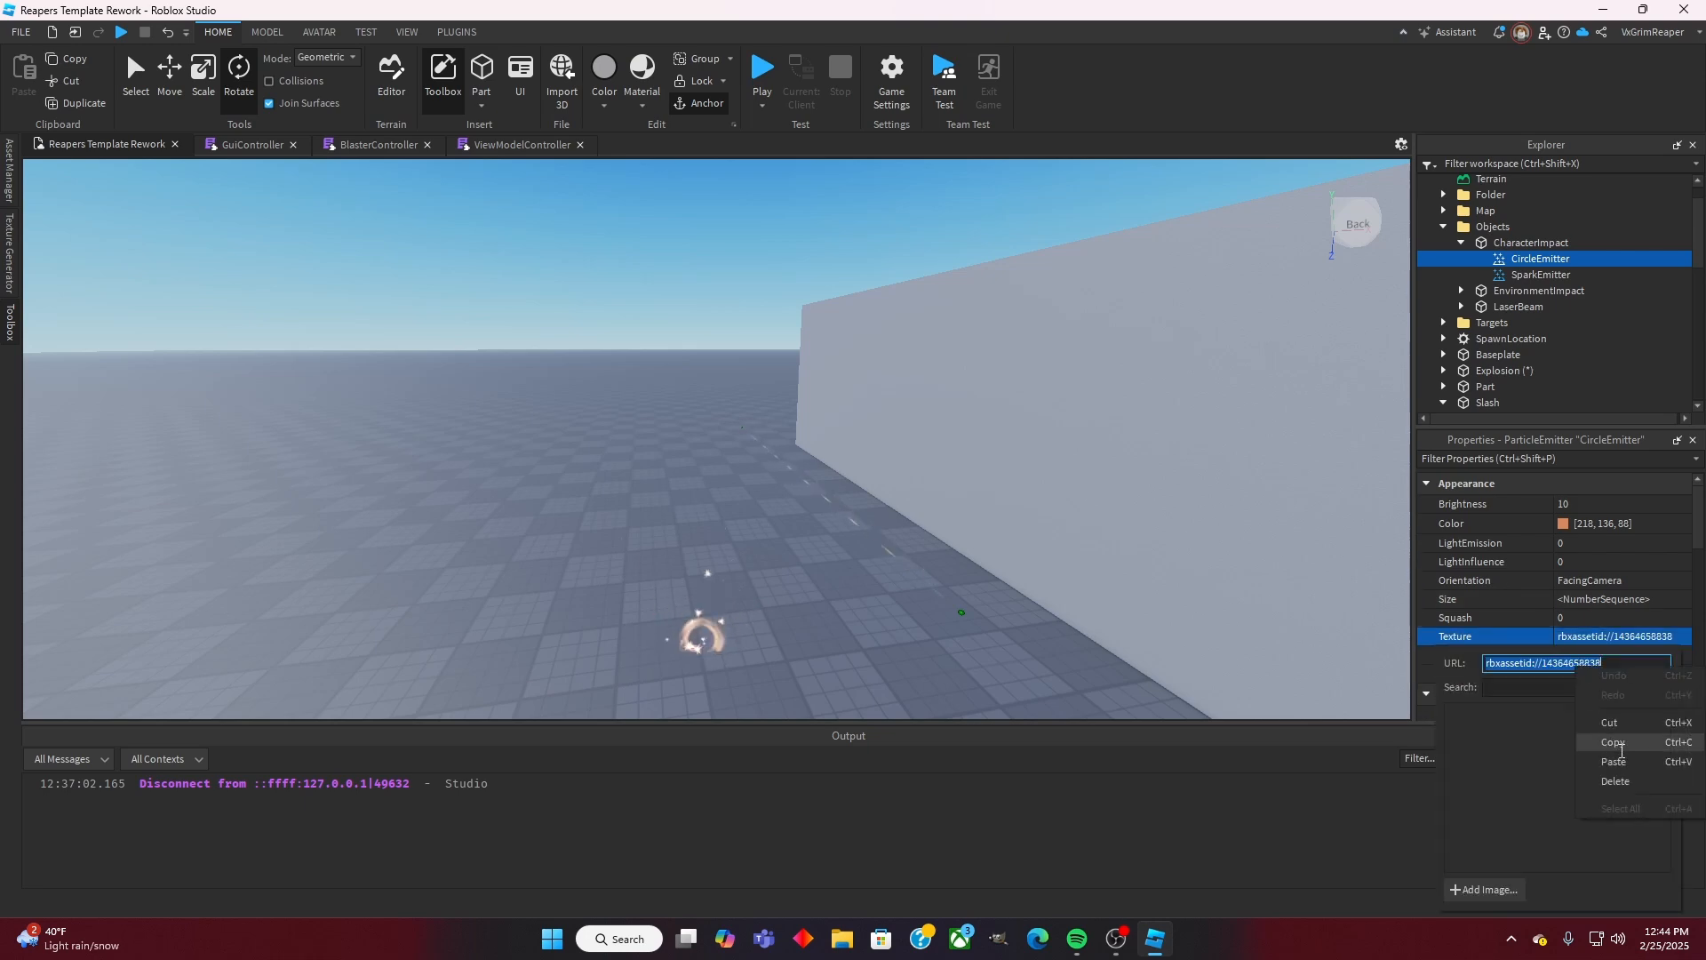
left_click(1615, 762)
key("Return")
Step: Set the Color of CharacterImpact's CircleEmitter to the orange 218, 128, 63
mouse_move(1207, 550)
right_mouse_down()
mouse_move(1177, 534)
mouse_move(1200, 525)
right_mouse_up()
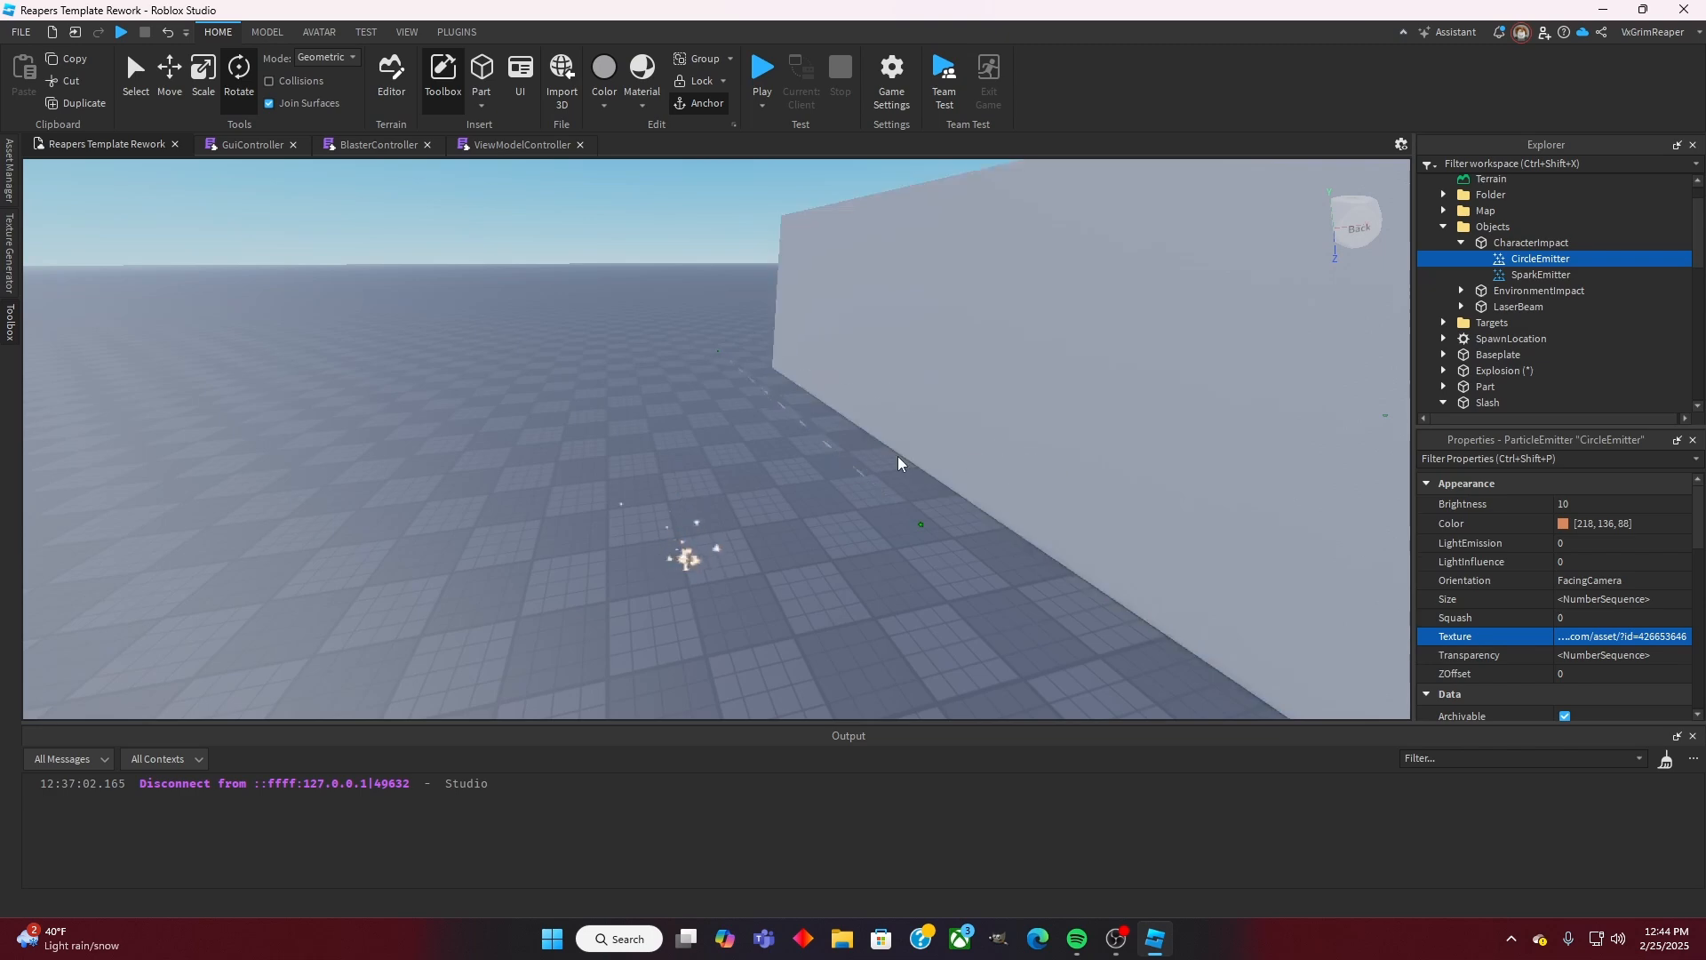
right_click_drag(891, 442, 893, 453)
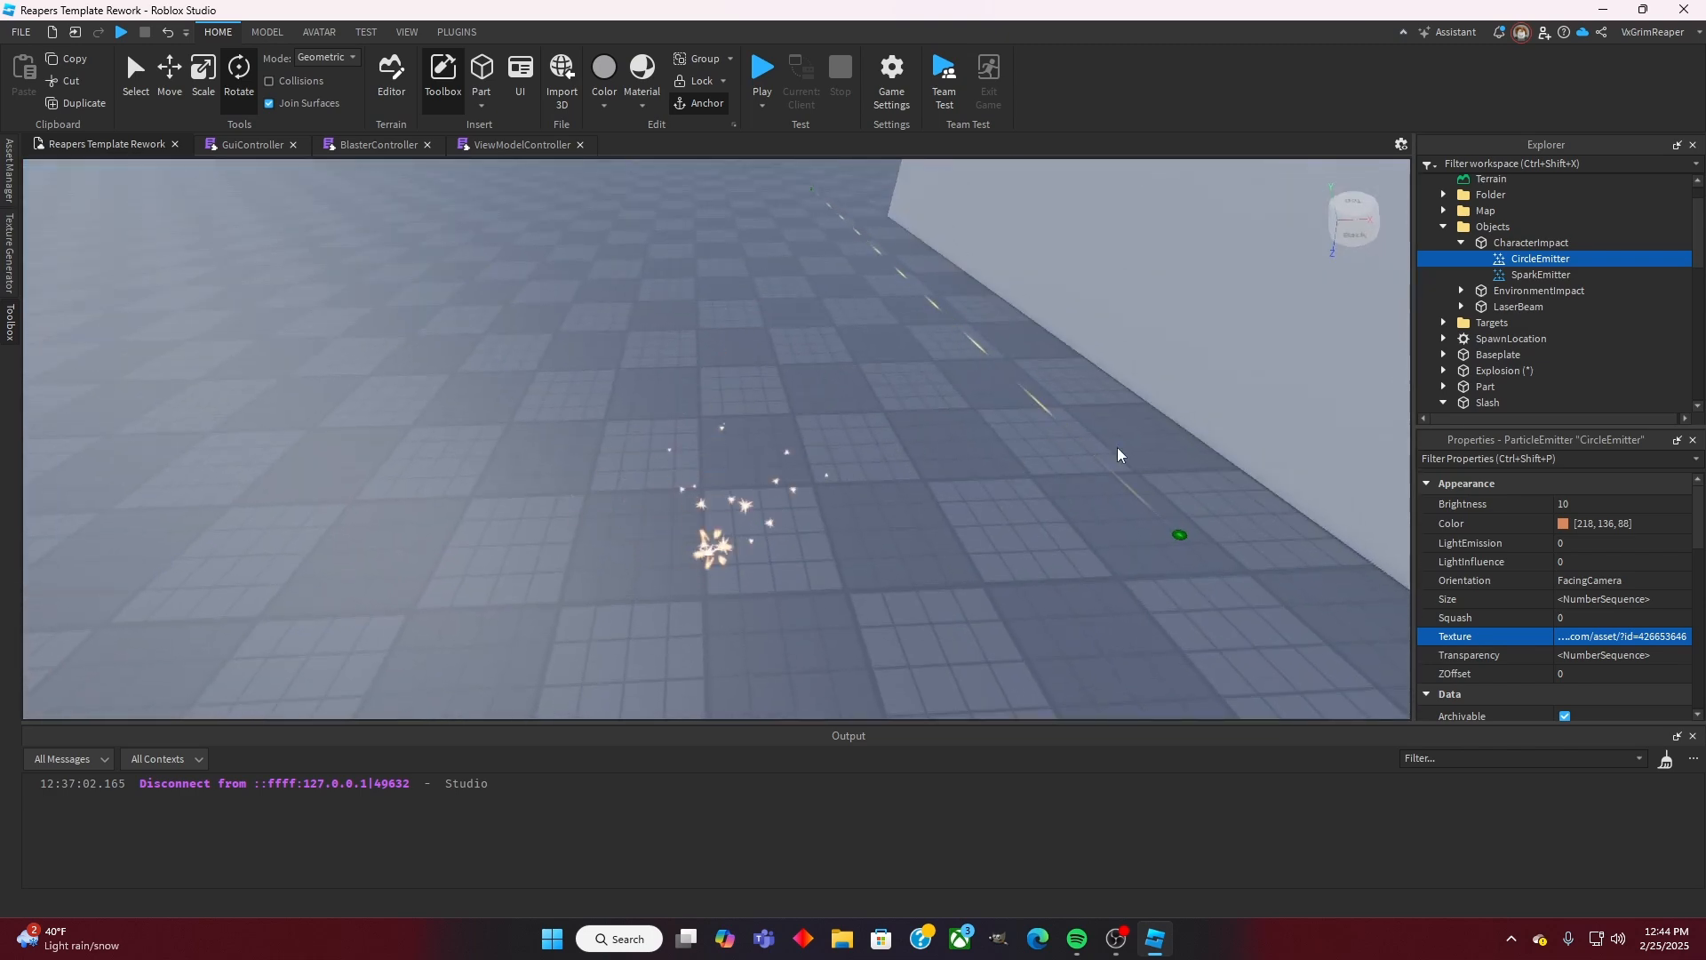
left_click(1502, 523)
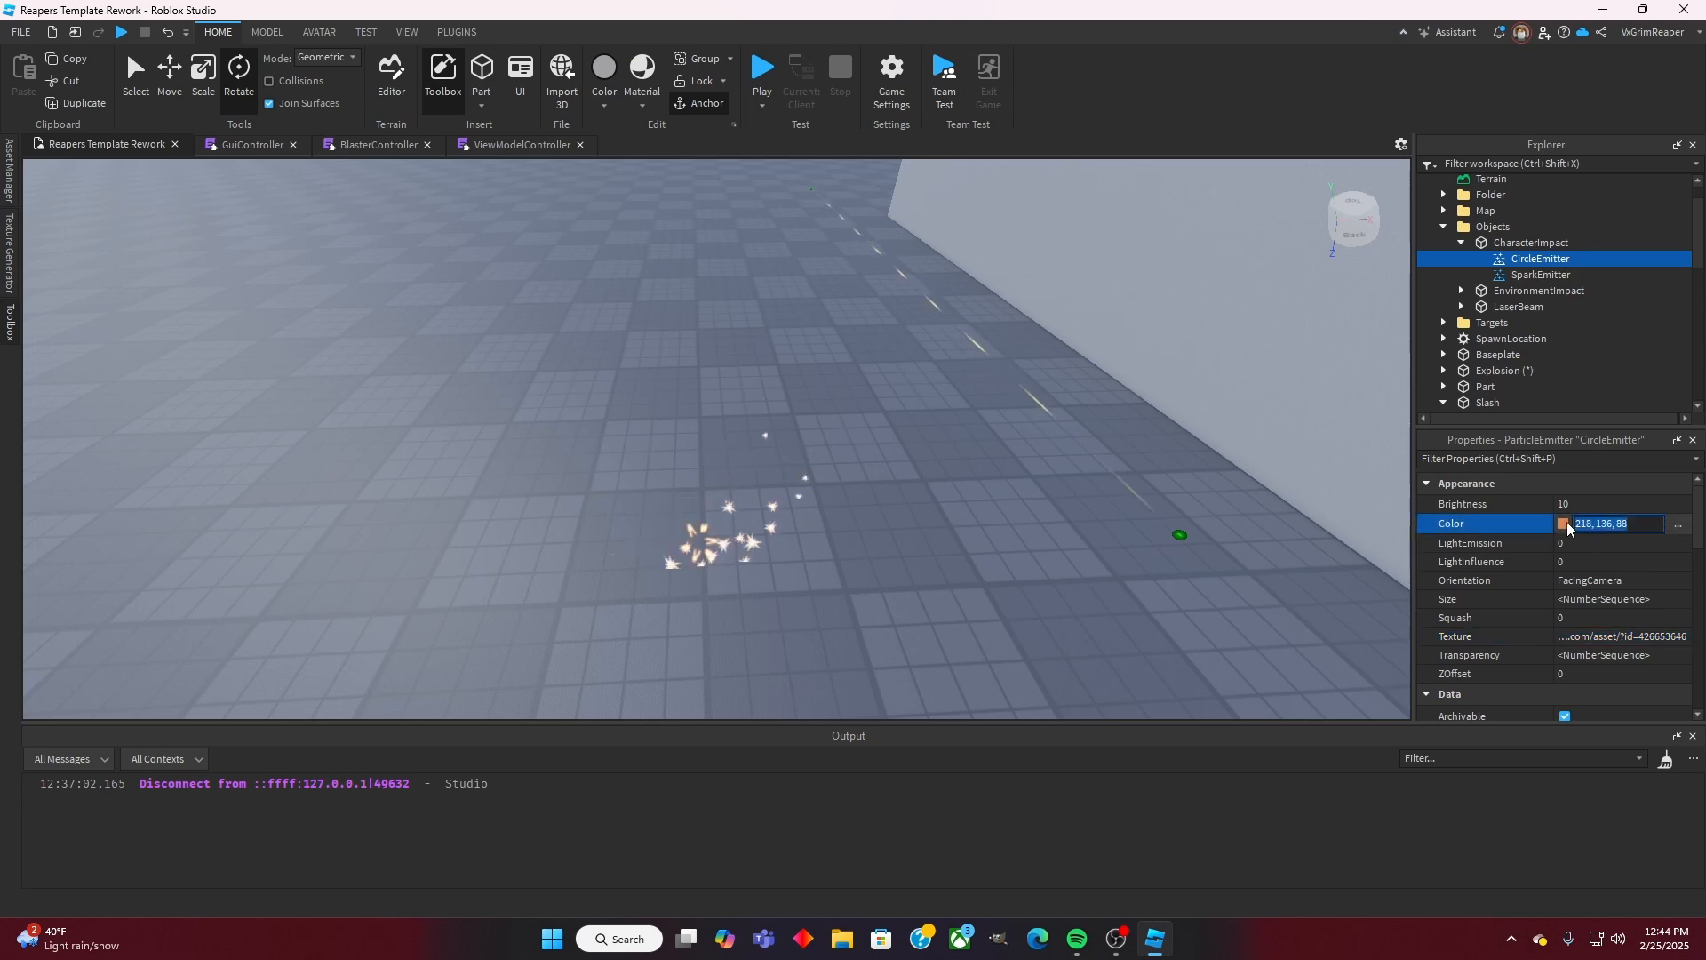
left_click(1563, 524)
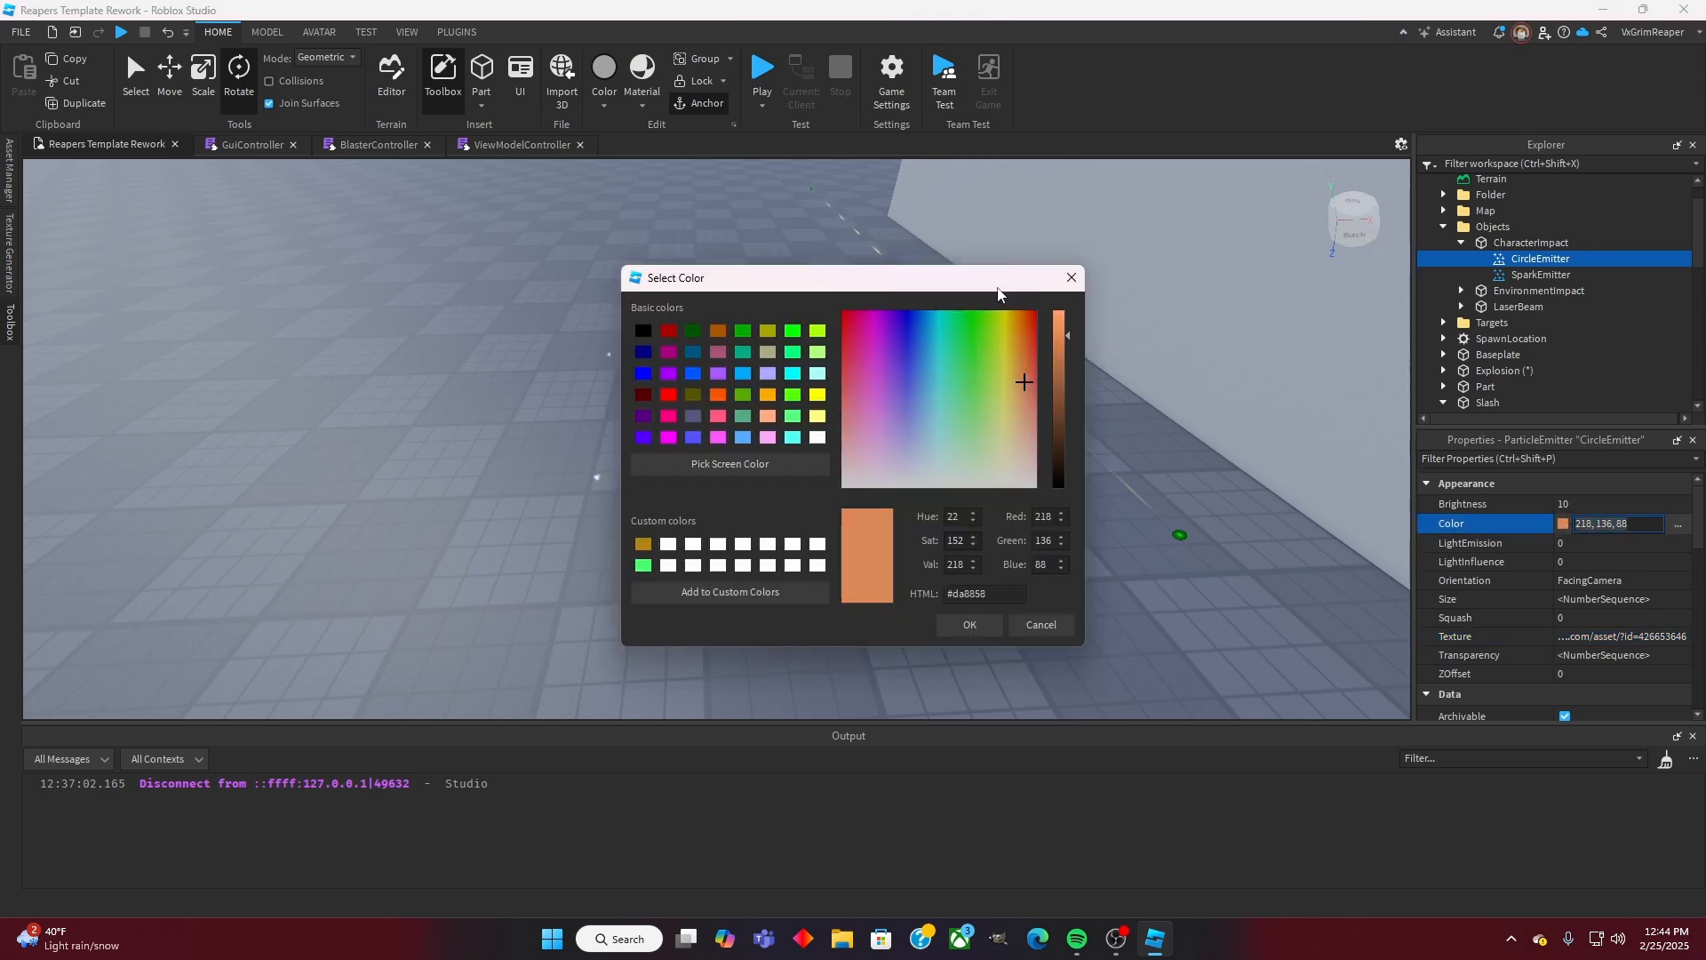
left_click_drag(998, 293, 465, 297)
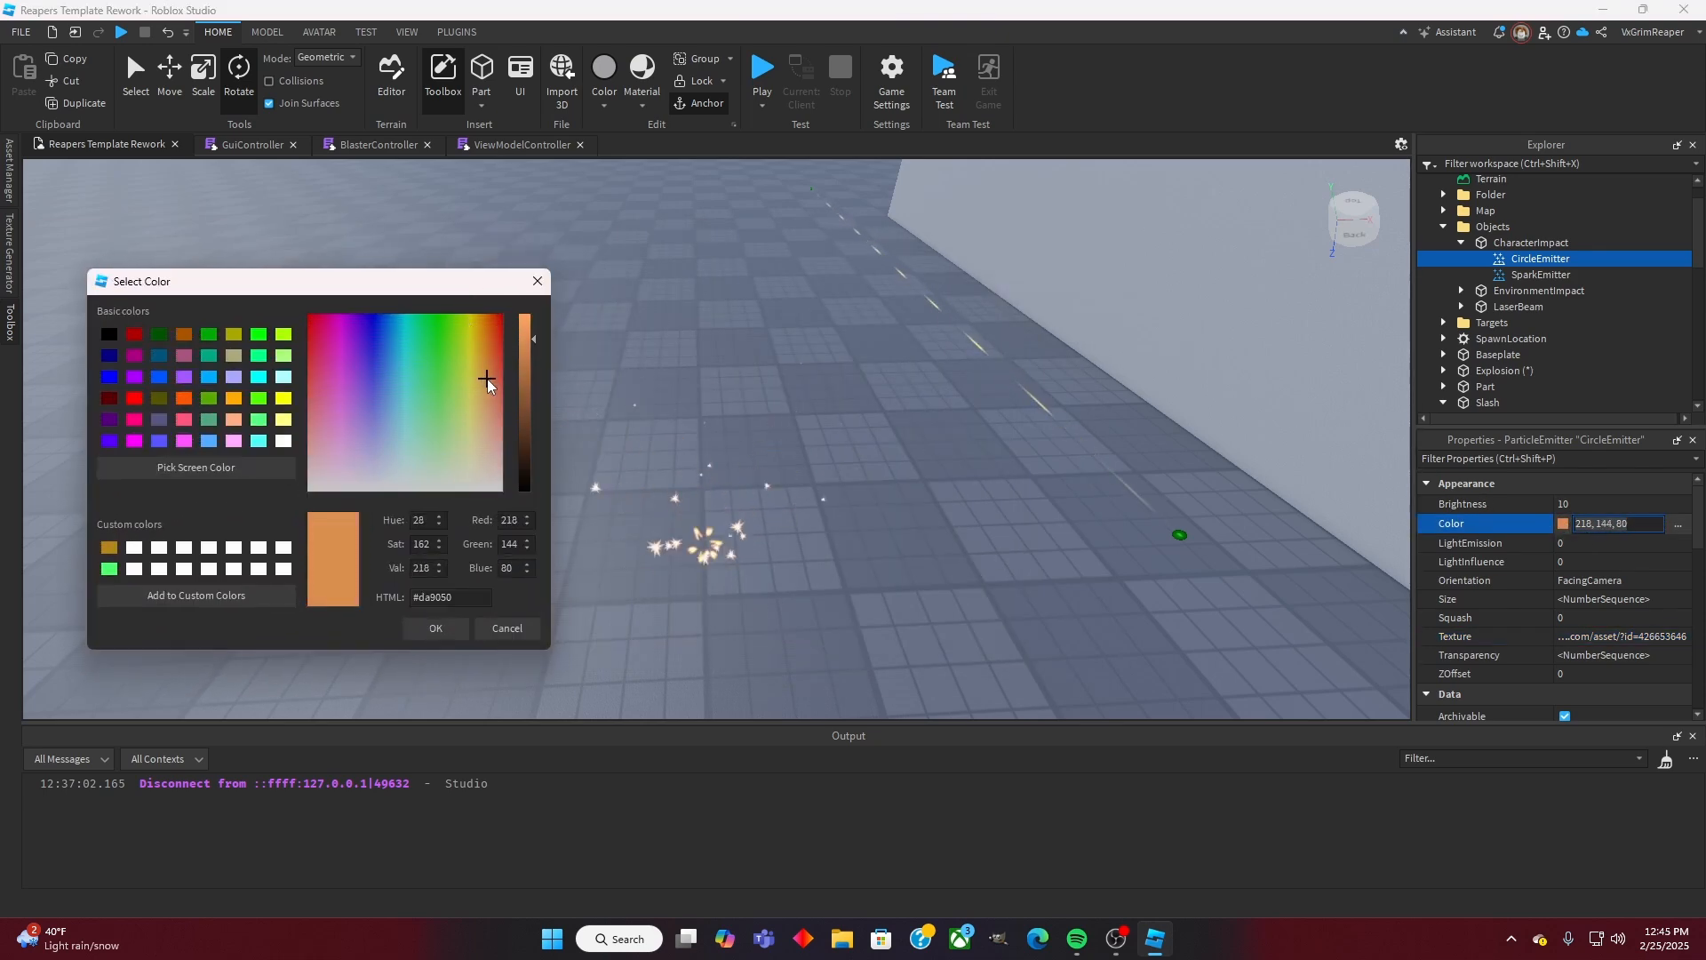
left_click_drag(486, 380, 493, 370)
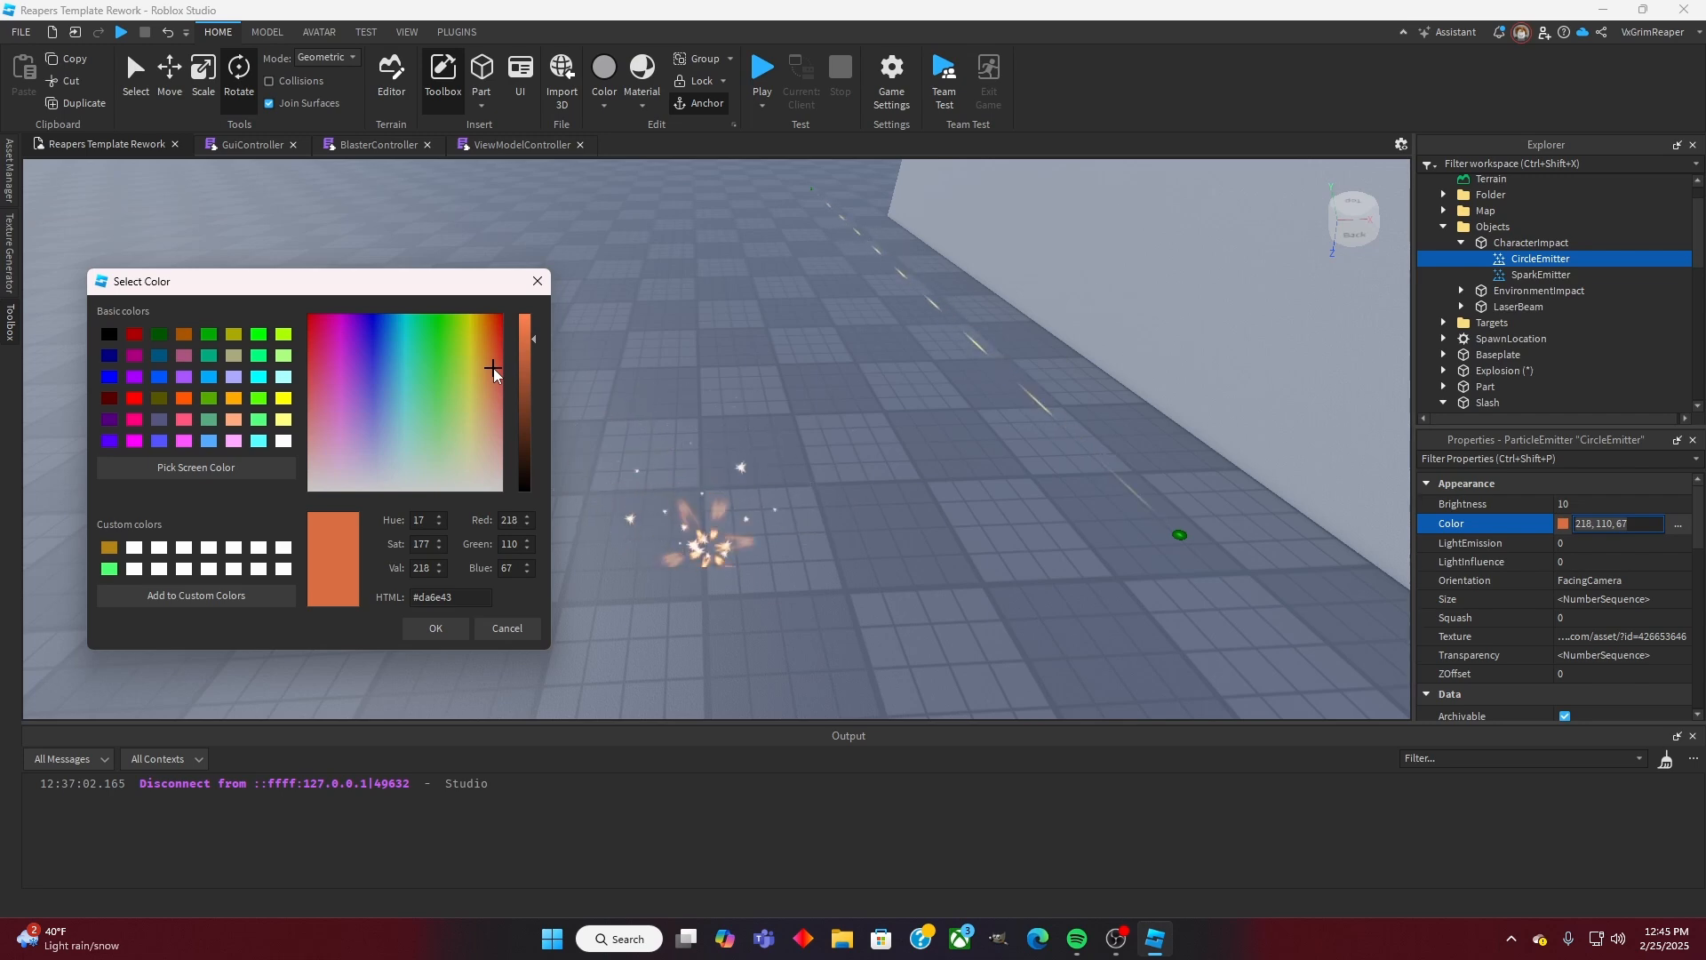
left_click_drag(493, 368, 489, 365)
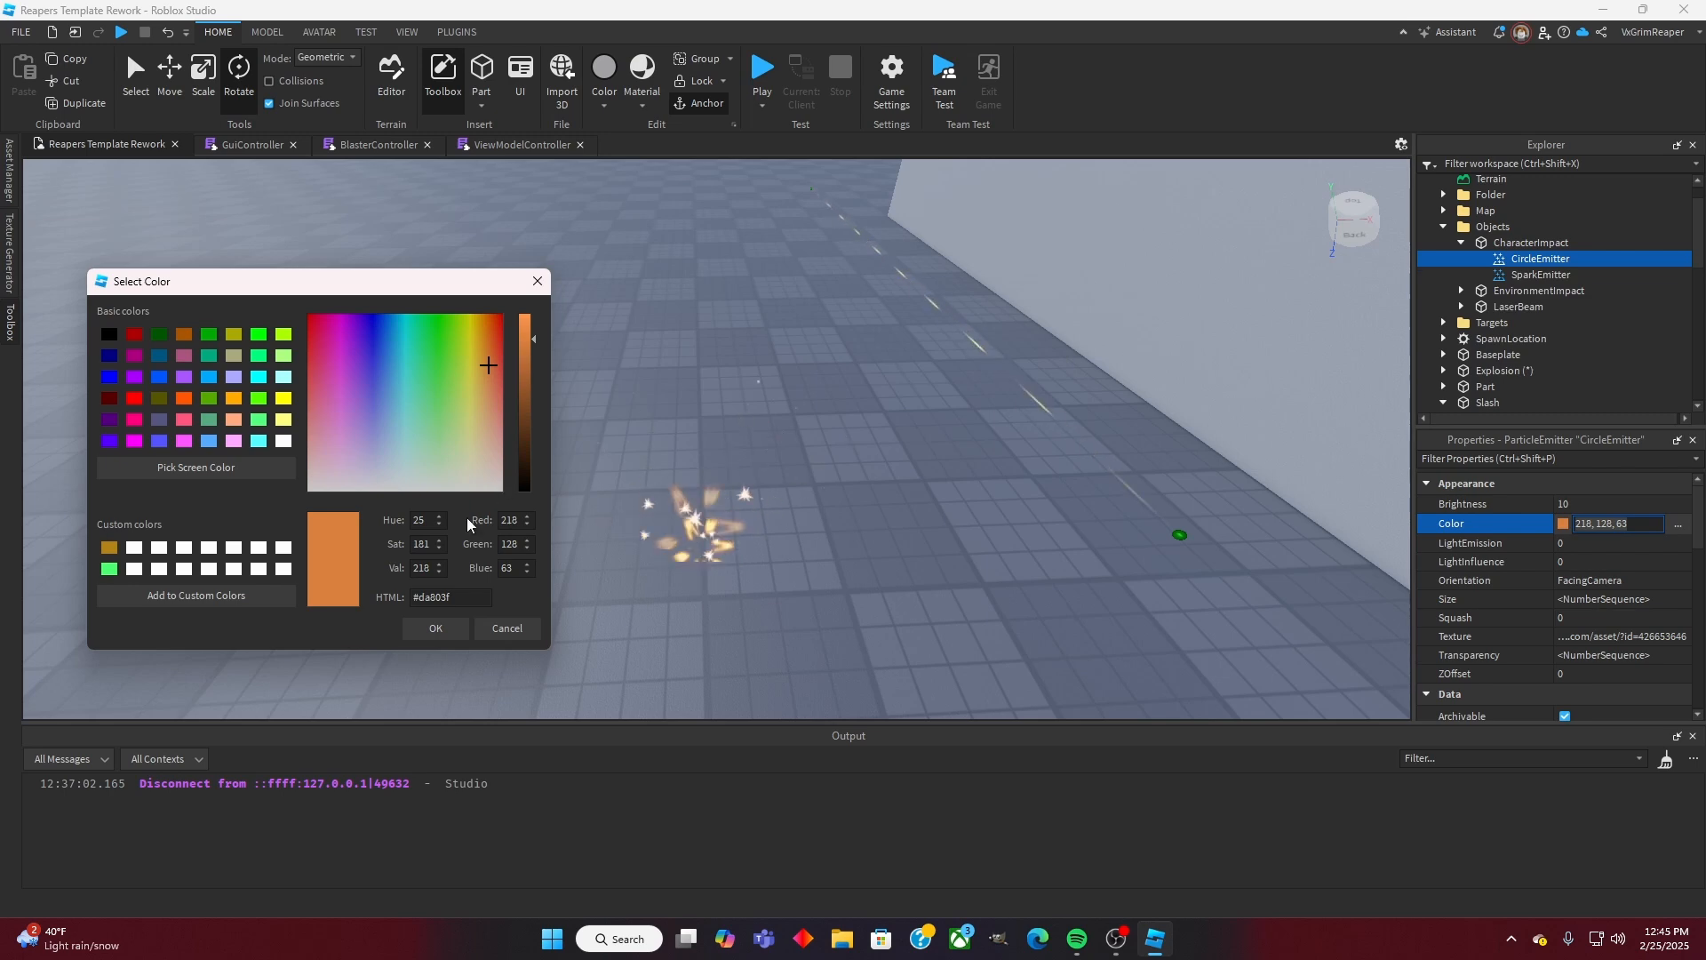
left_click(414, 633)
Step: Shrink the Size peak of CharacterImpact's SparkEmitter to 0.109 at time 0.0708 with an envelope of 0.109
left_click(1541, 274)
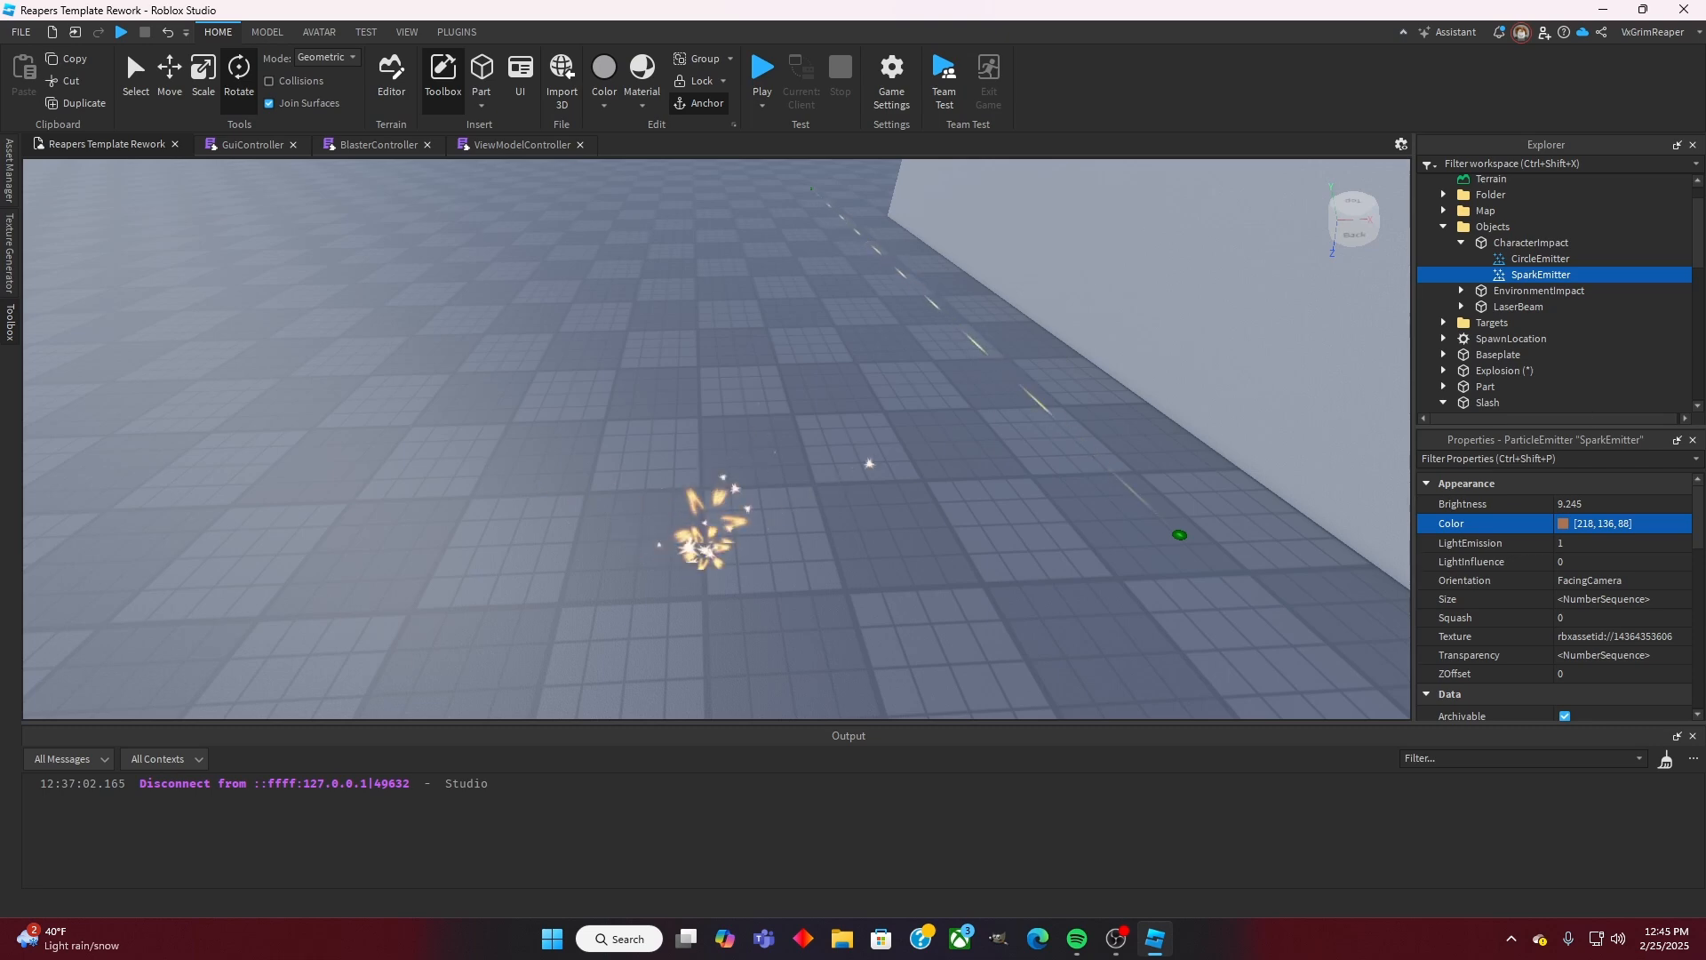
left_click(1653, 600)
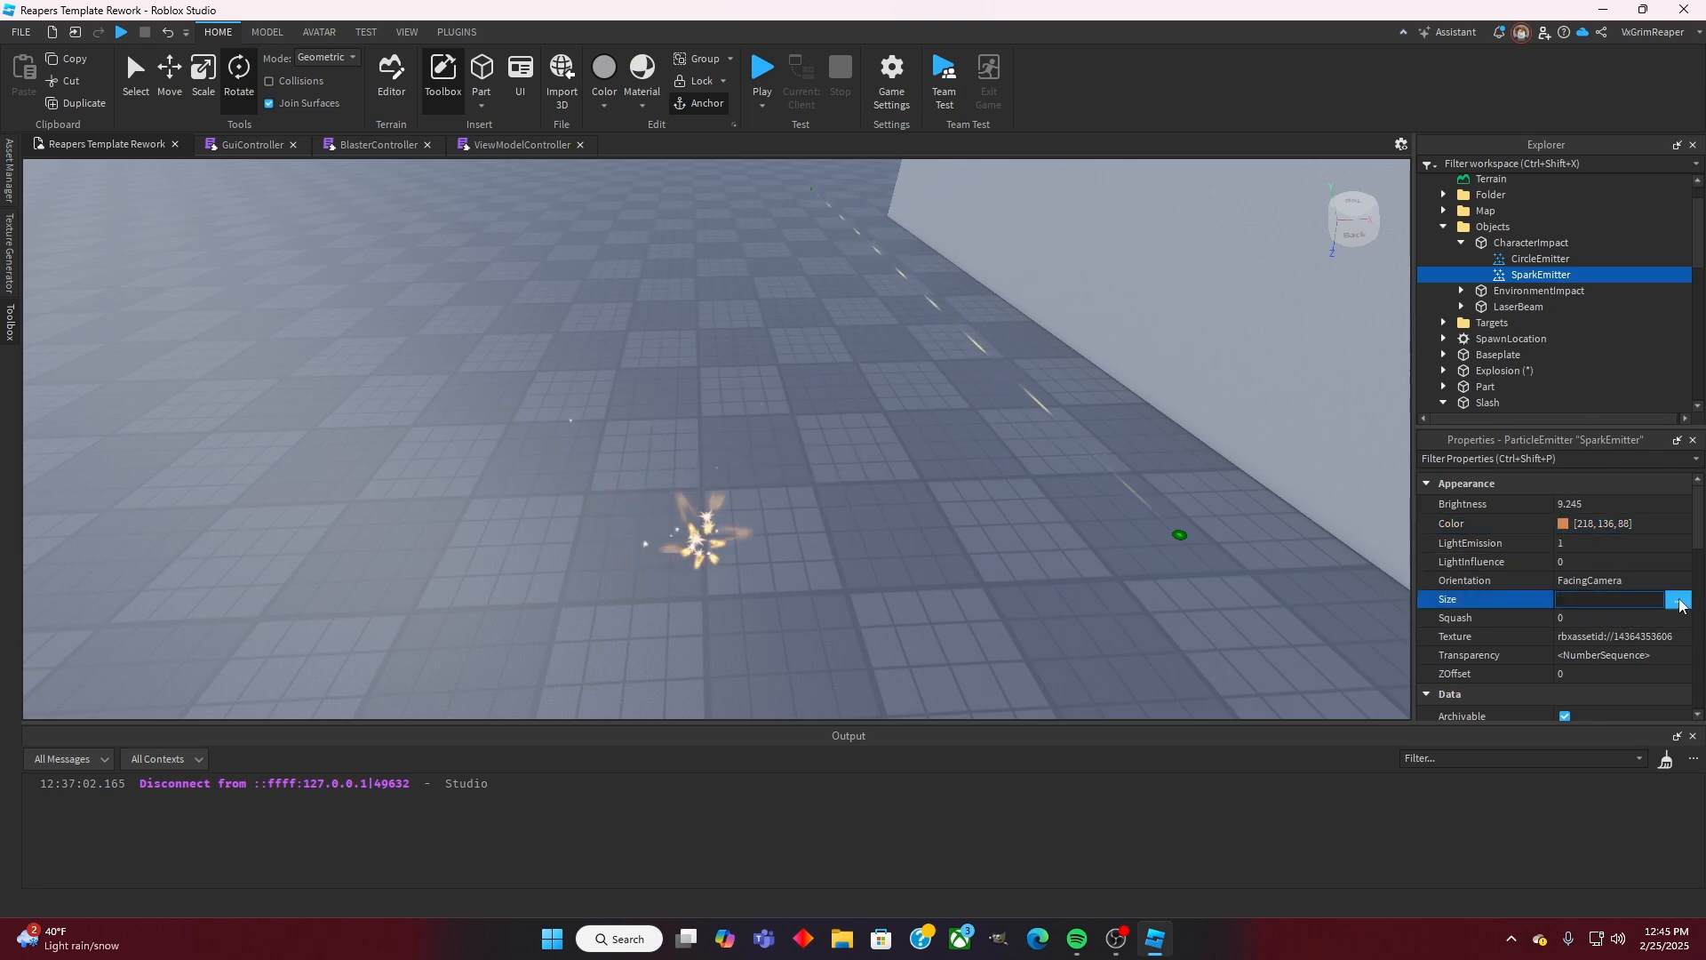
left_click(1678, 600)
left_click(138, 209)
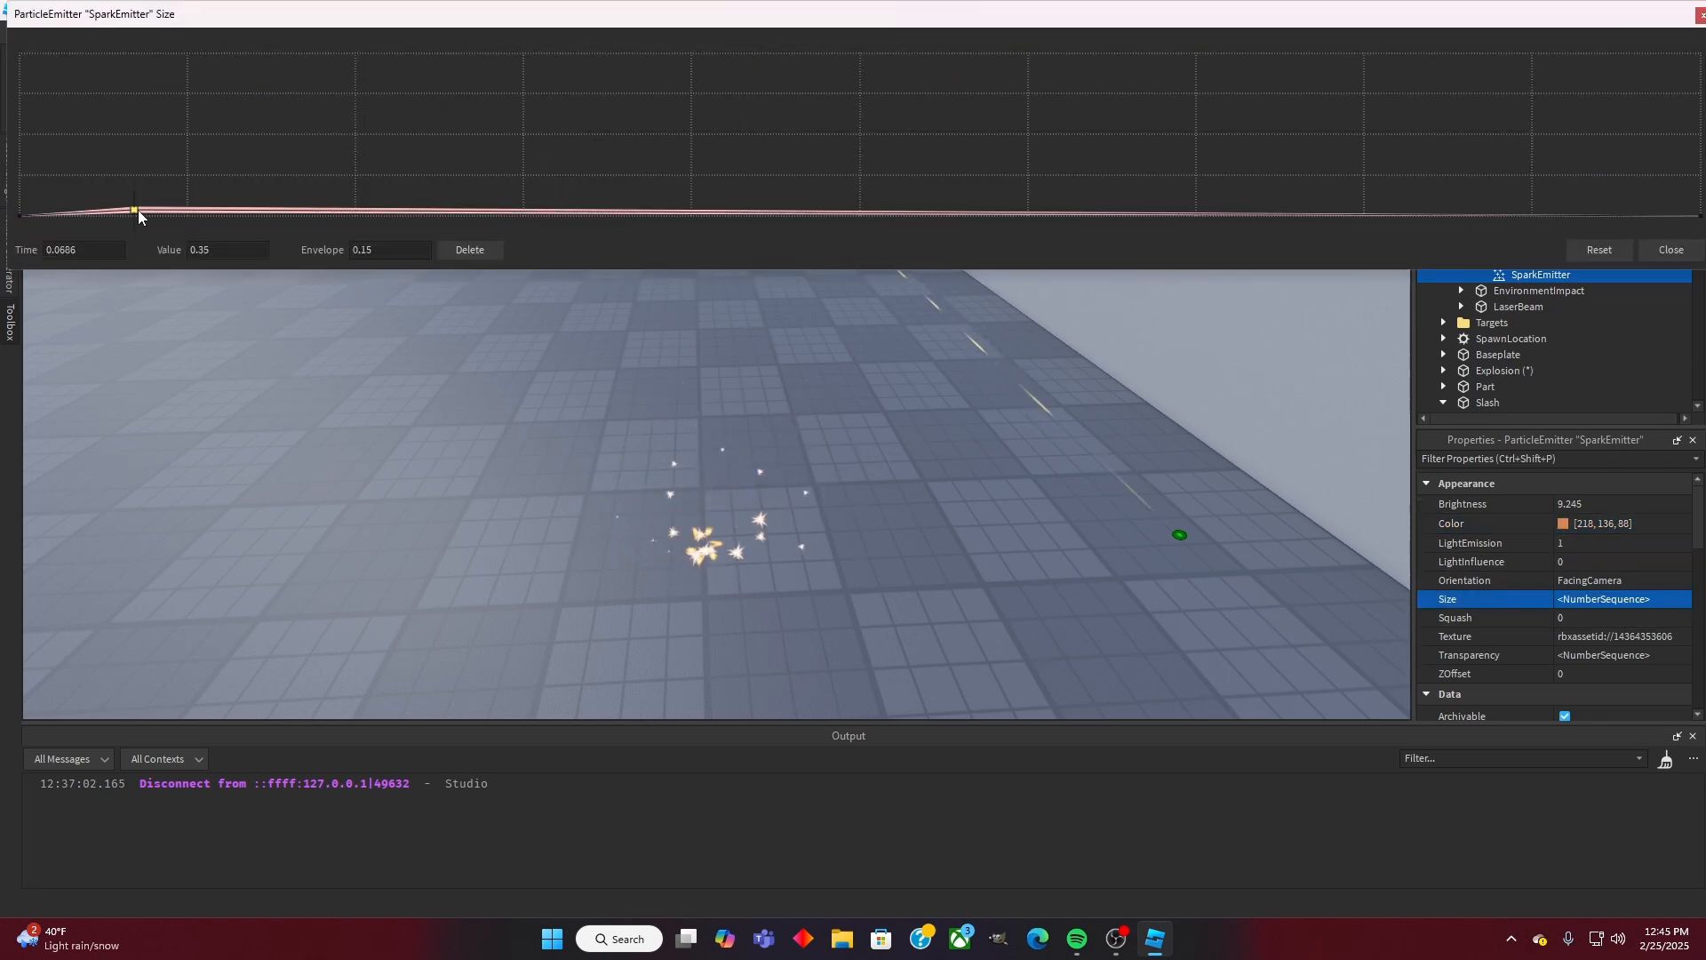
left_click_drag(137, 210, 139, 215)
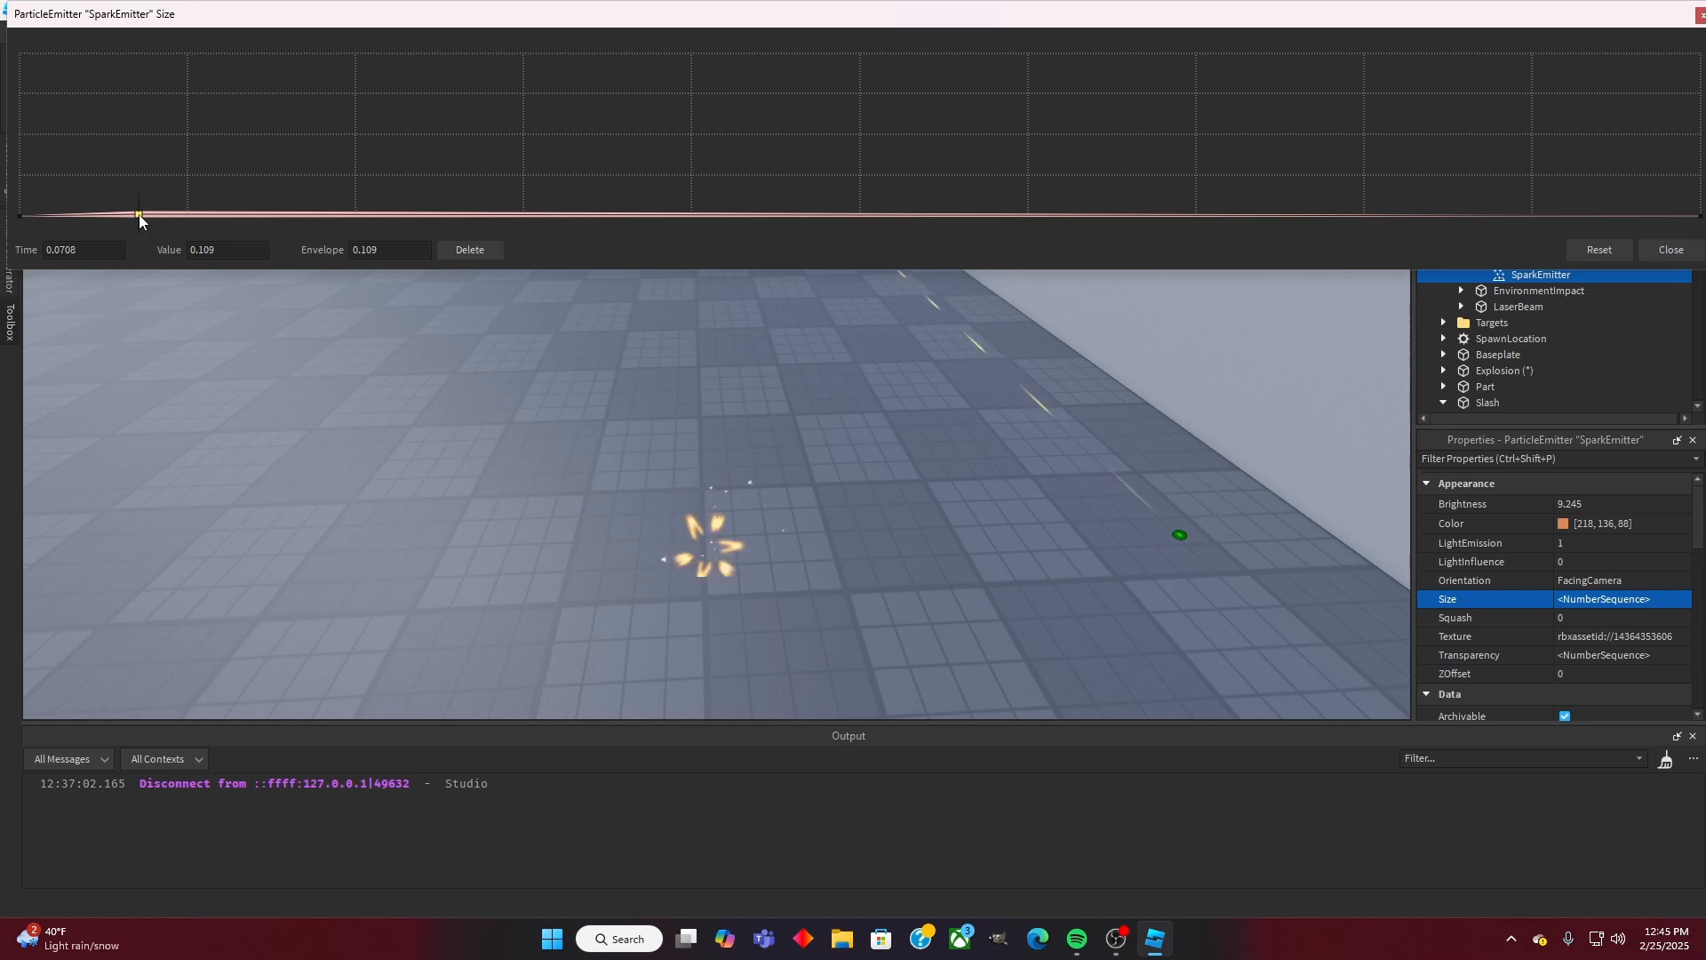
left_click(1653, 249)
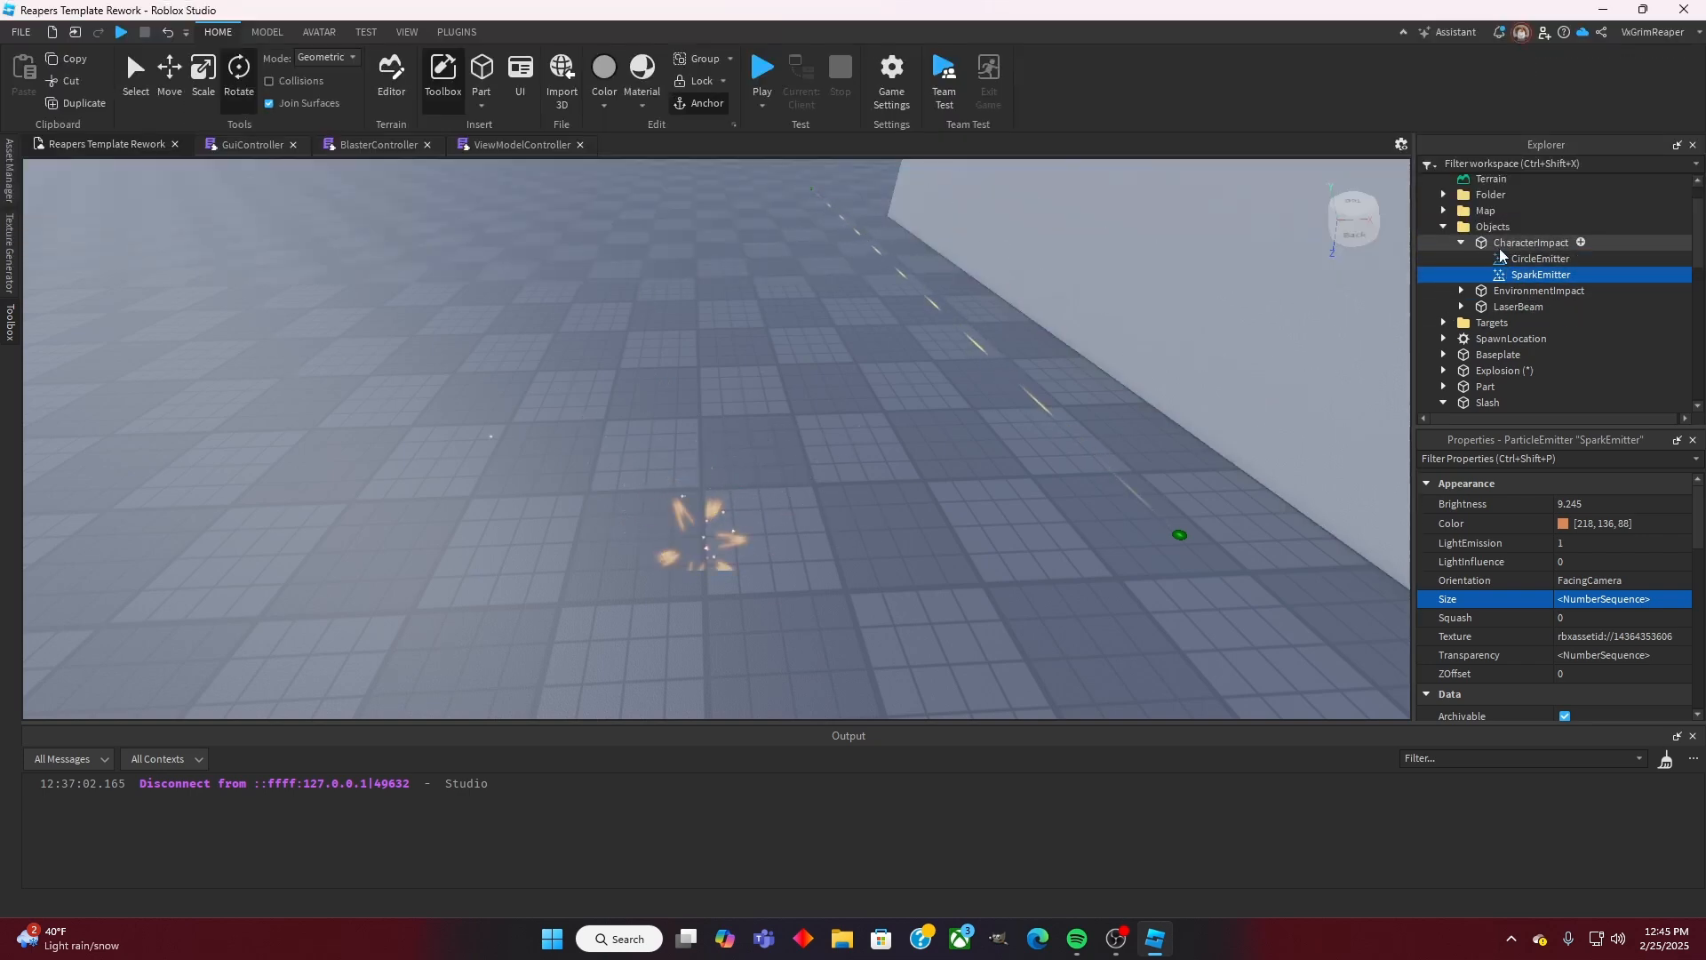
Step: Disable both the CircleEmitter and SparkEmitter of CharacterImpact
left_click(1523, 260)
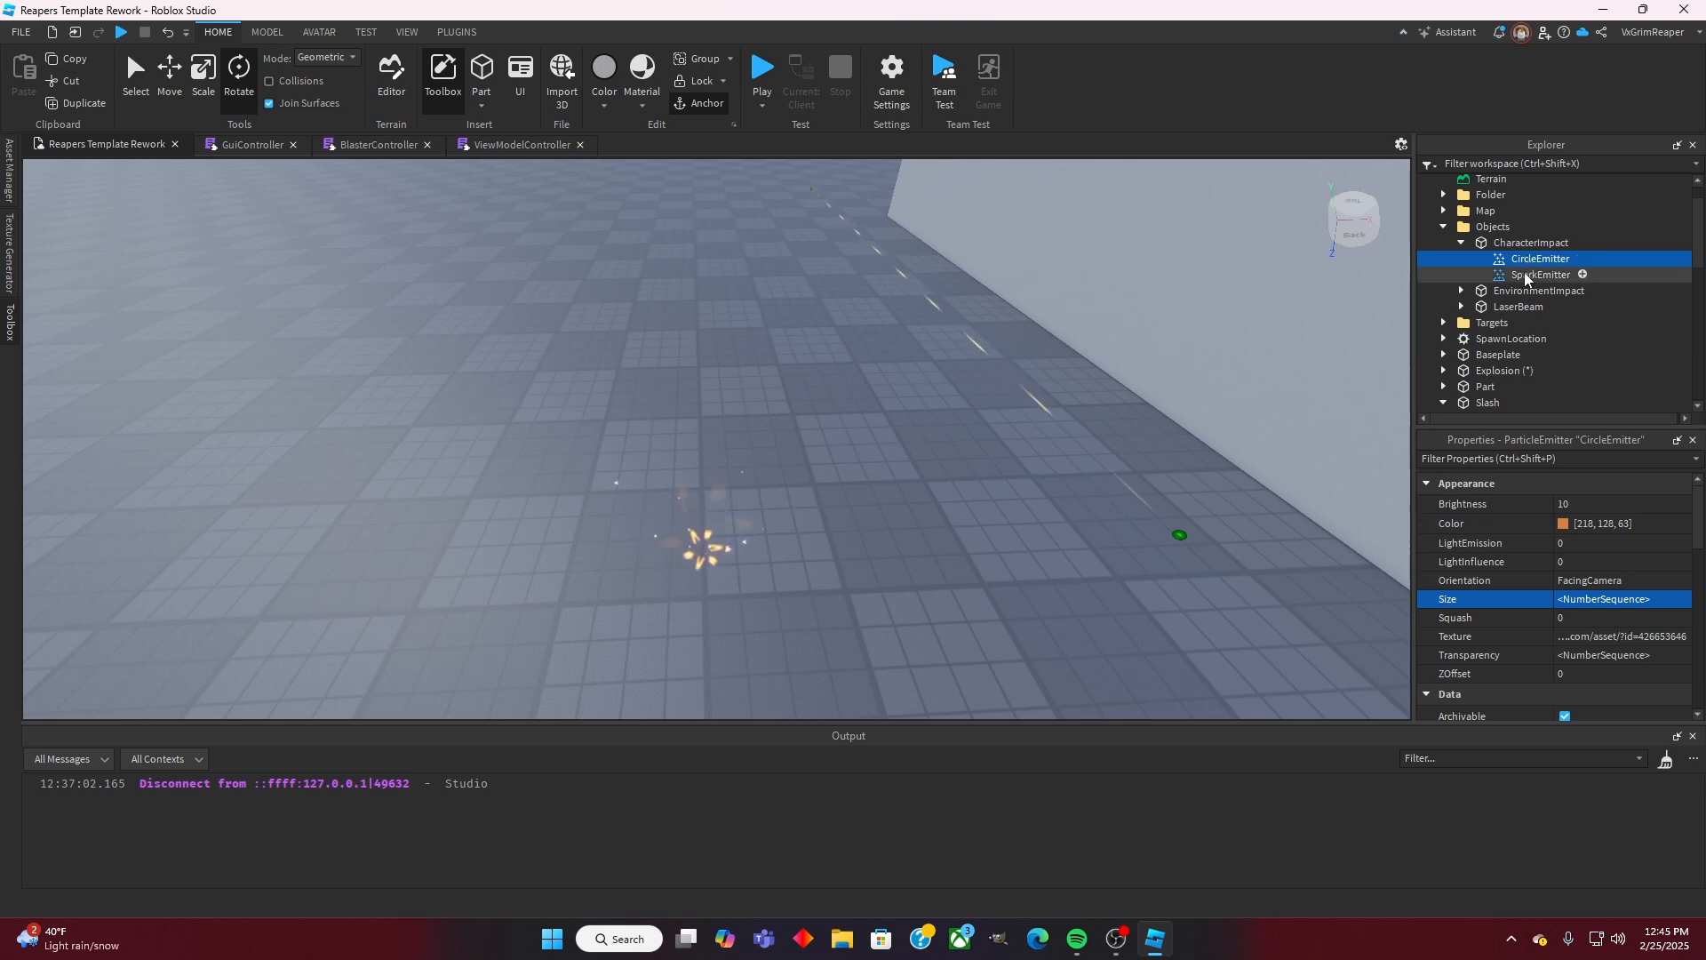
left_click(1522, 273, "ctrl")
scroll(1602, 601, "down", 3)
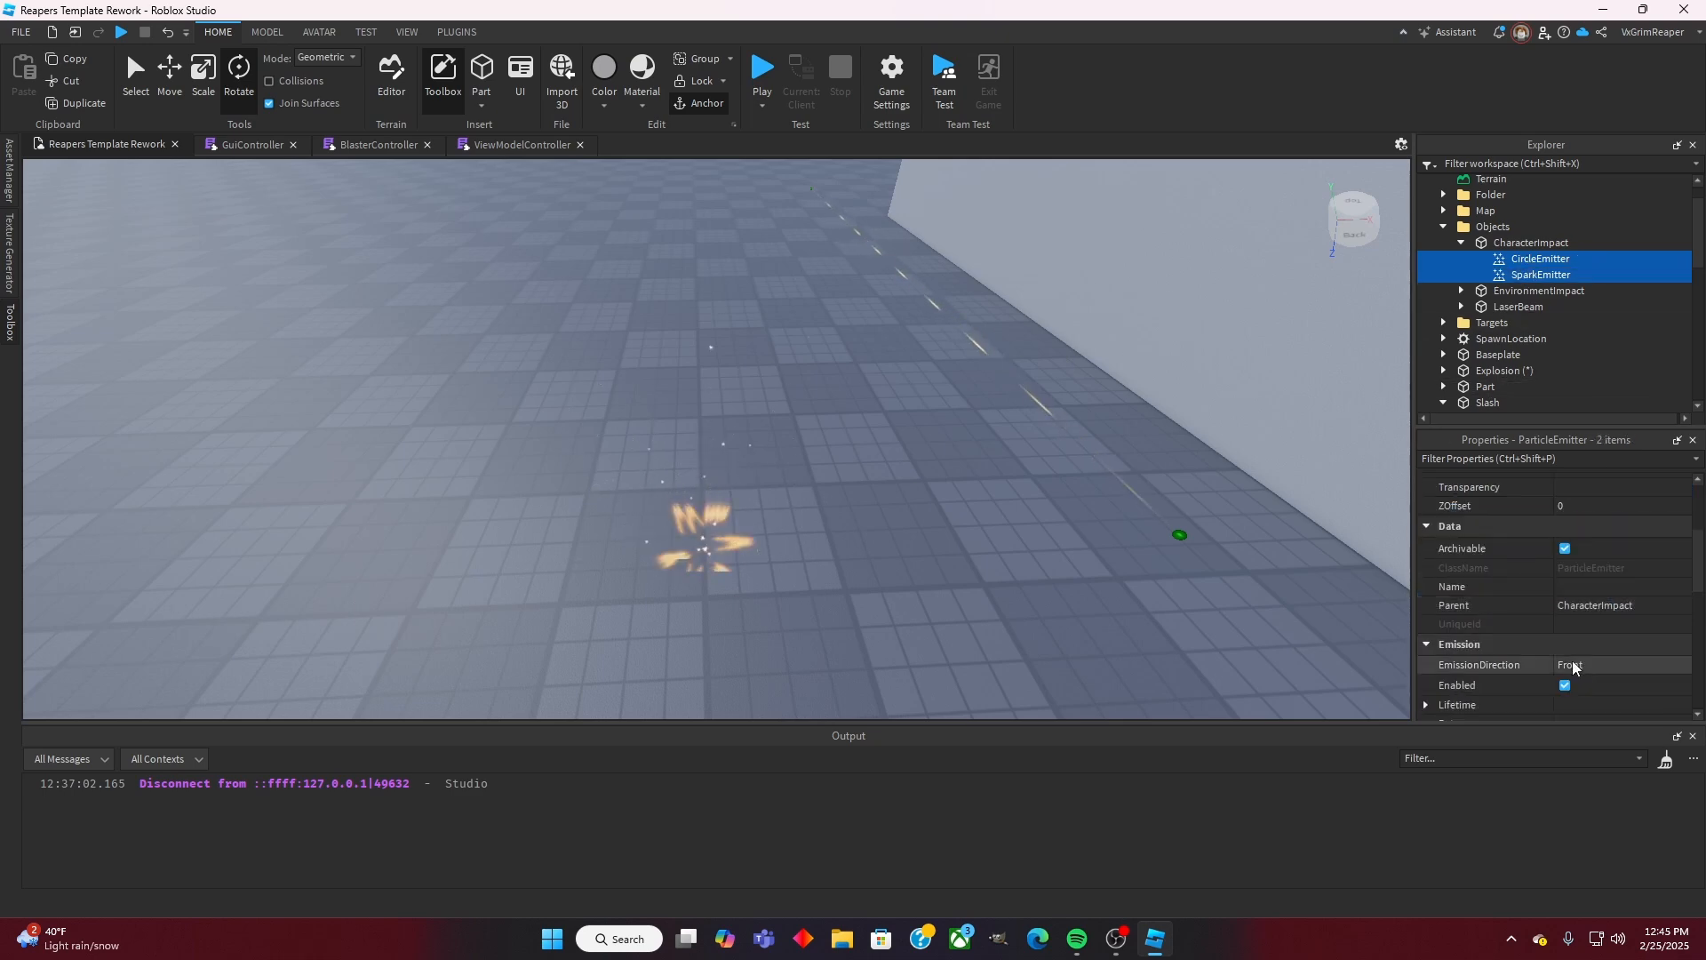
left_click(1565, 685)
Step: Collapse the Objects folder in Workspace and move it back into the Blaster folder of ReplicatedStorage
right_click_drag(1104, 431, 1103, 439)
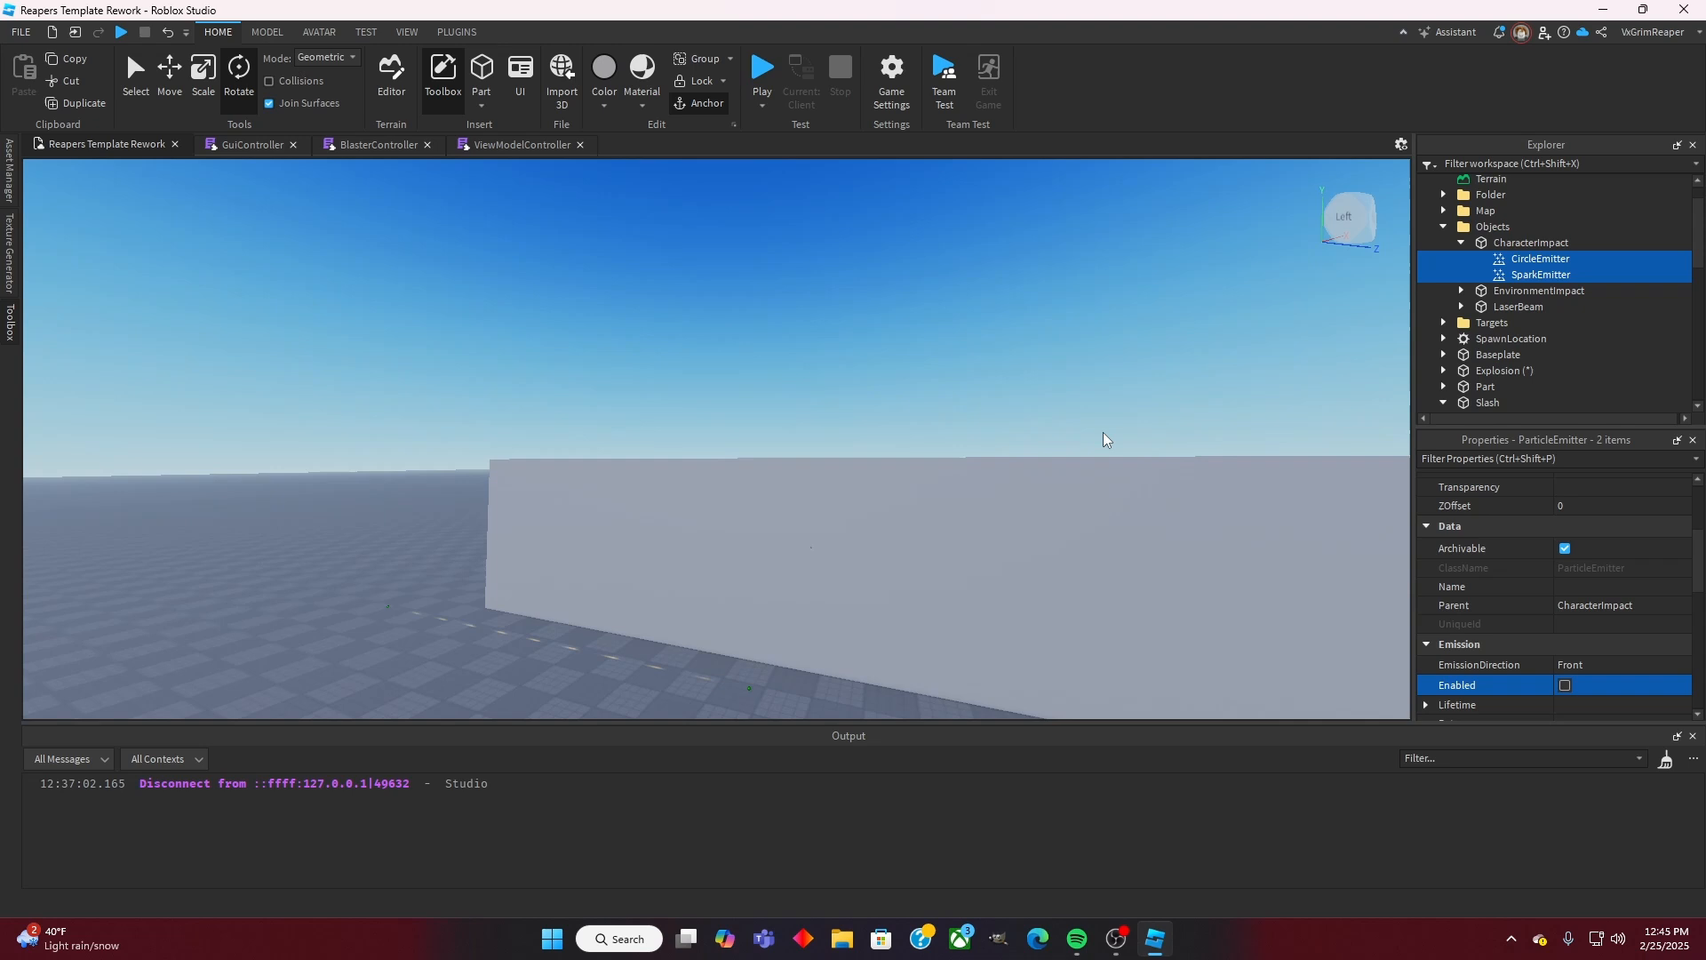
left_click(867, 295)
left_click(1443, 227)
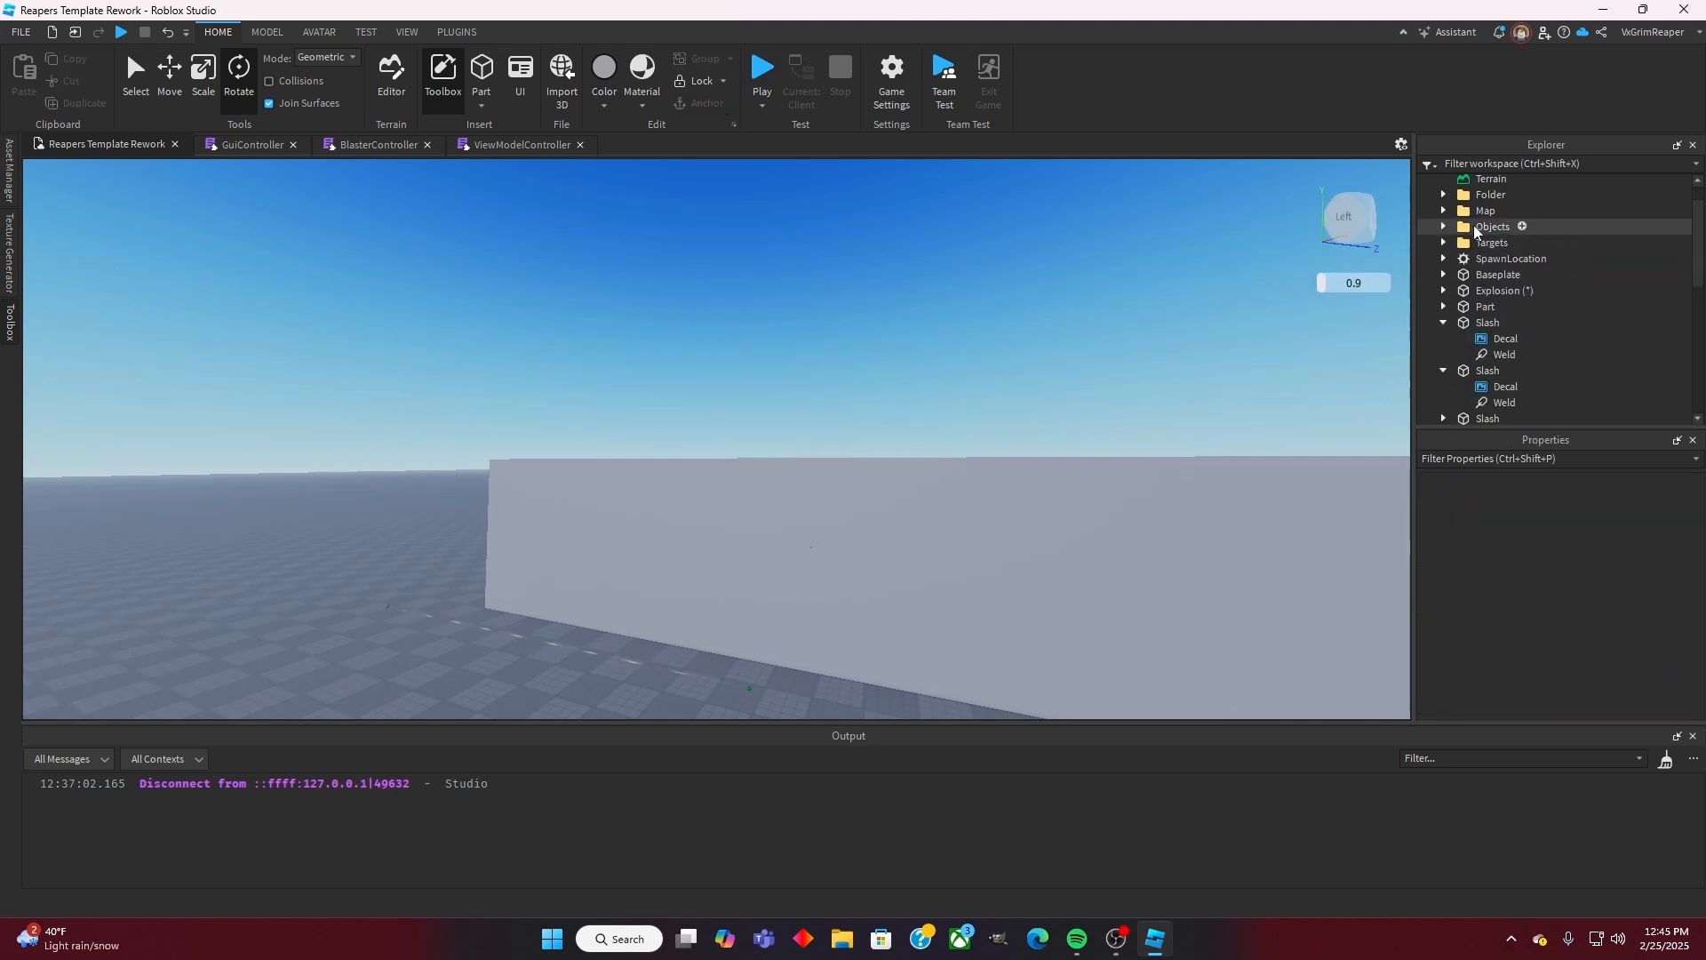
left_click_drag(1474, 230, 1481, 350)
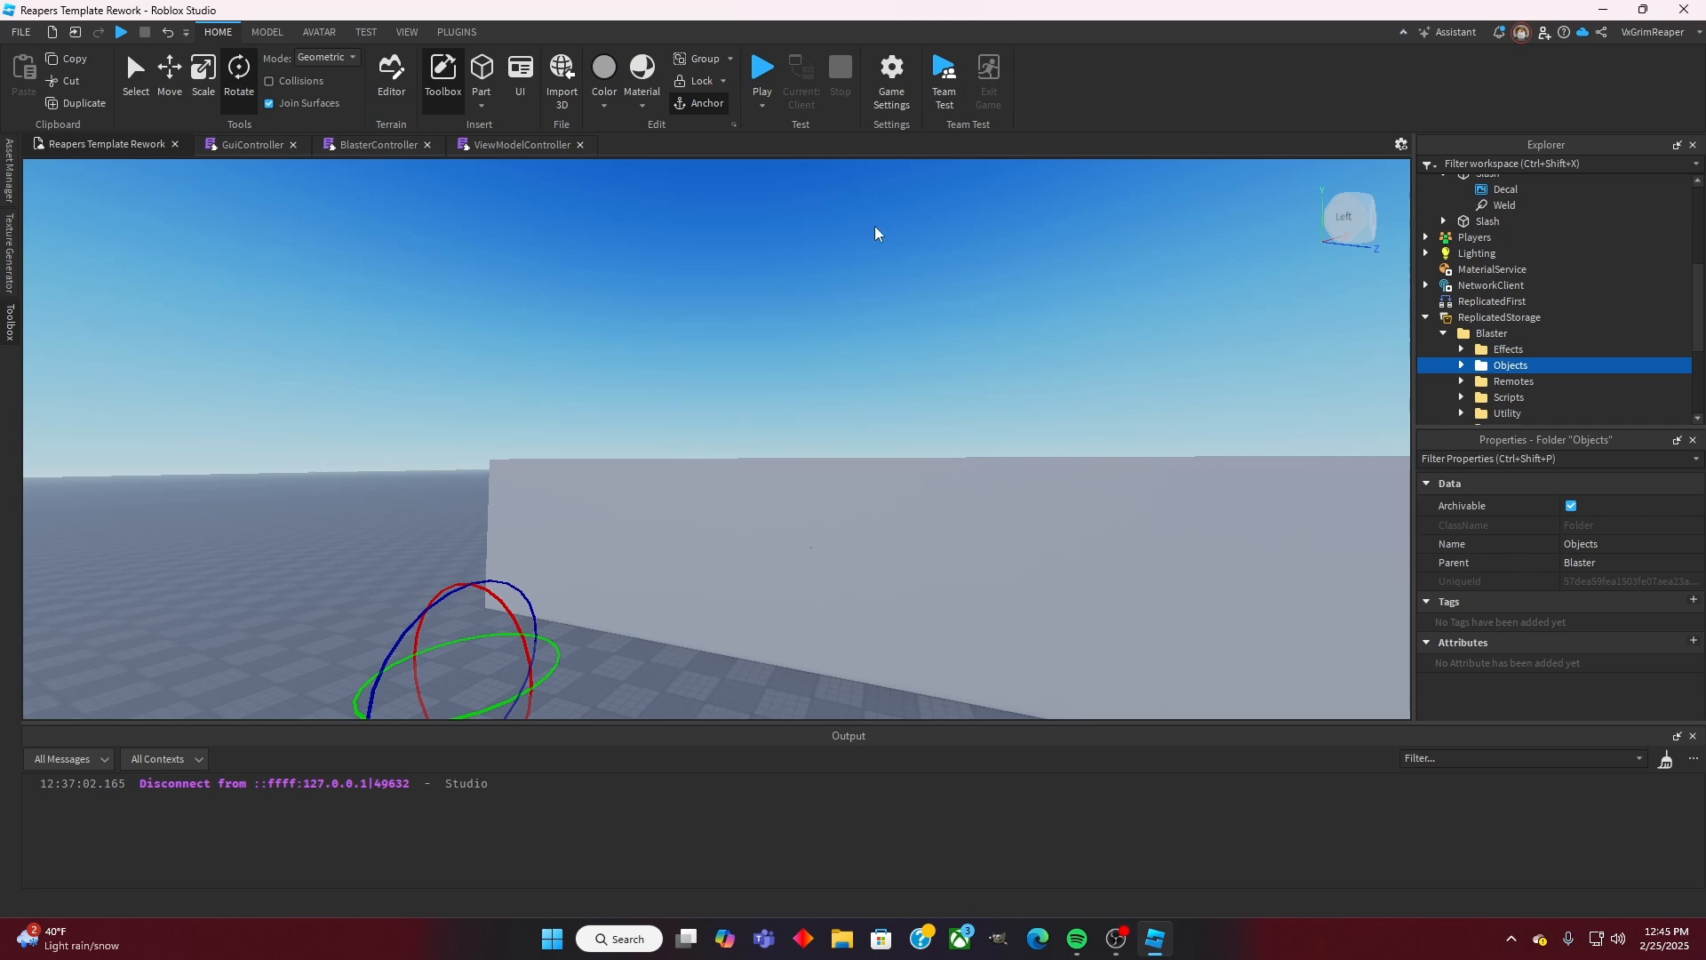
Step: Start a play test, fire the Ak47 around the arena to check the restyled effects, and reload it
left_click(764, 68)
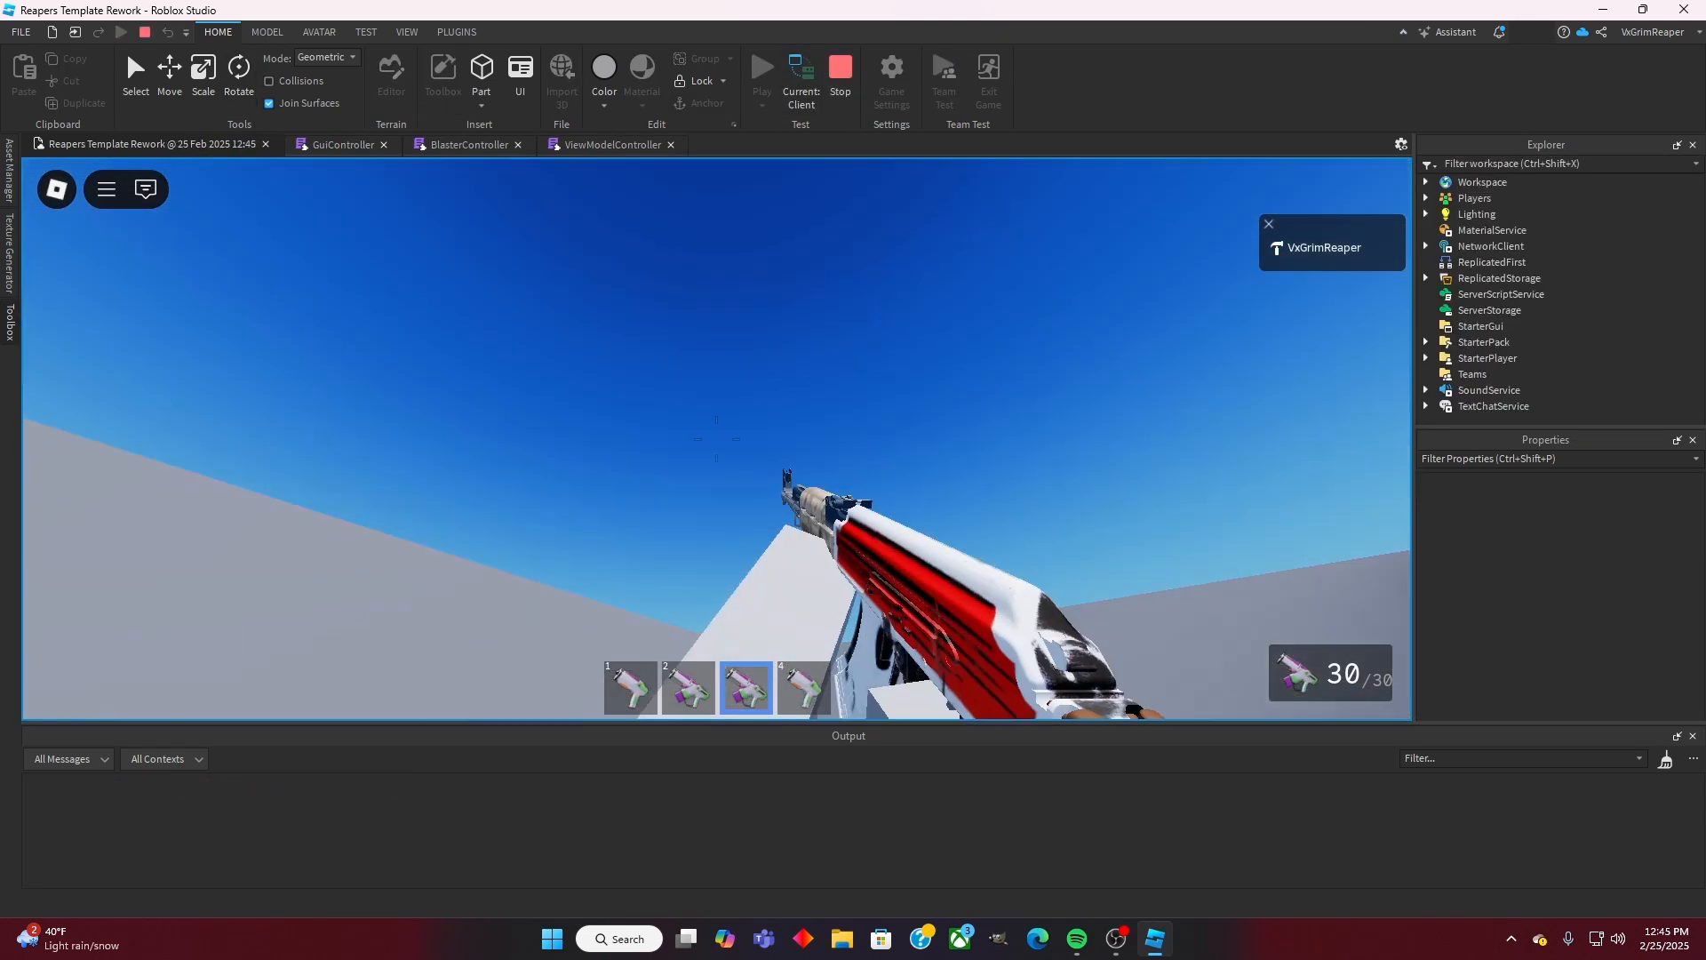
left_click(716, 438)
left_click(716, 437)
left_click(716, 437)
left_click(716, 437)
left_click(707, 438)
left_click(706, 438)
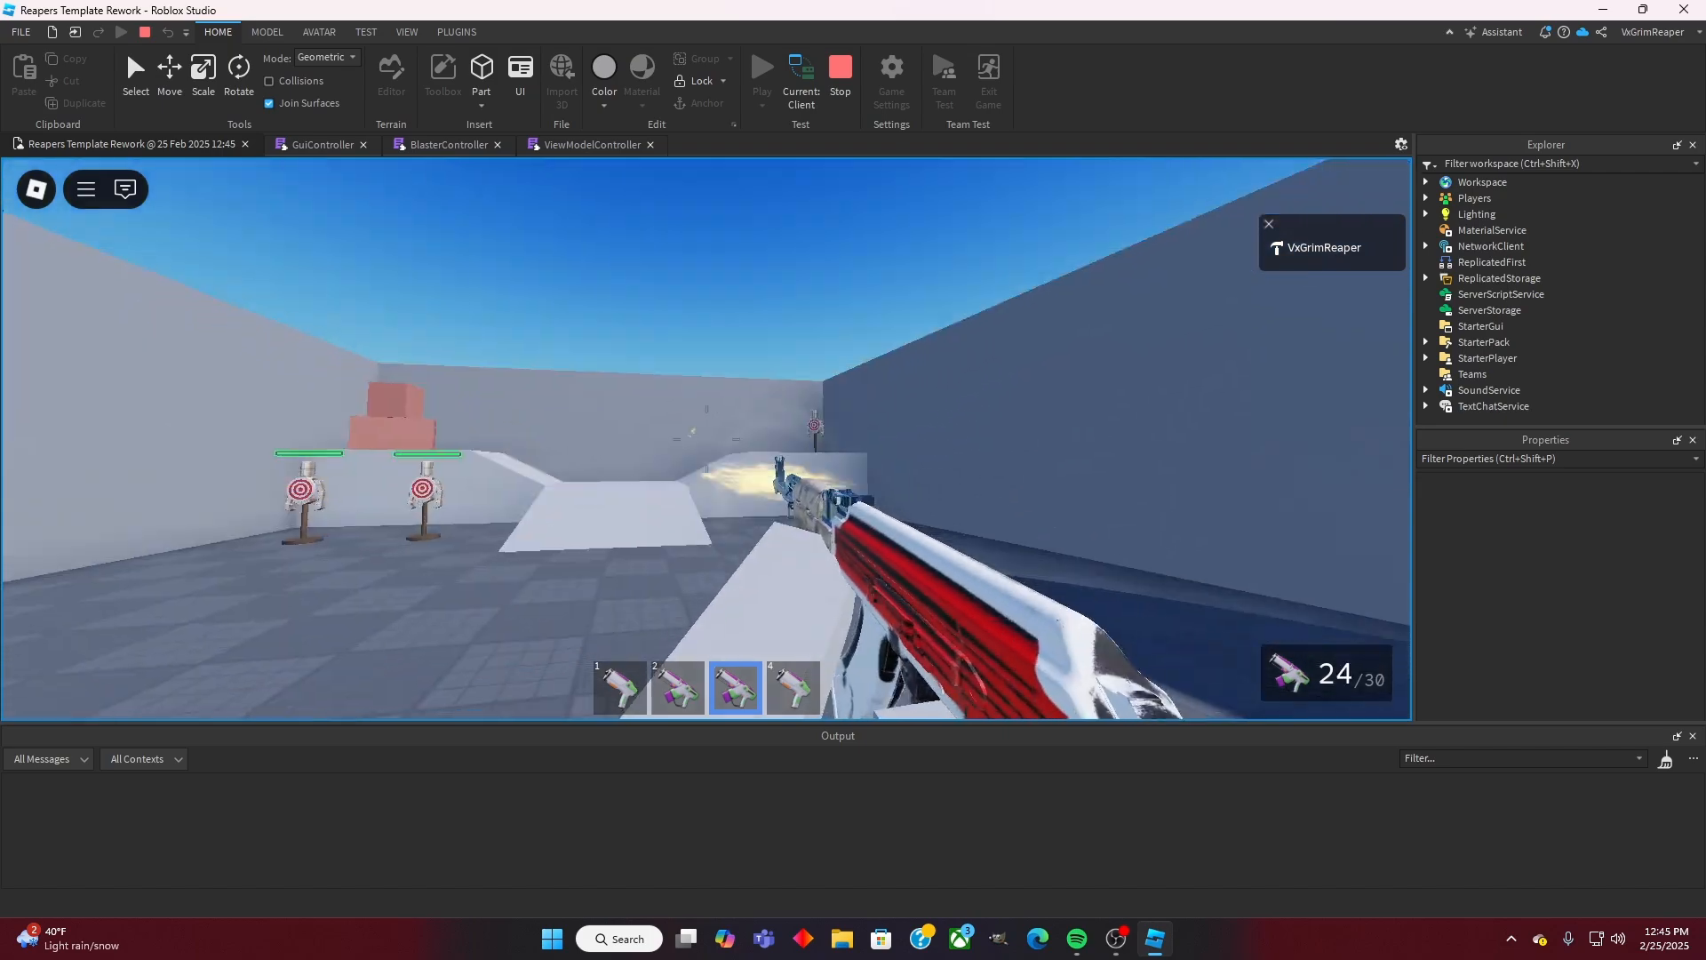
left_click(706, 438)
left_click(706, 438)
left_click(706, 438)
left_click(707, 438)
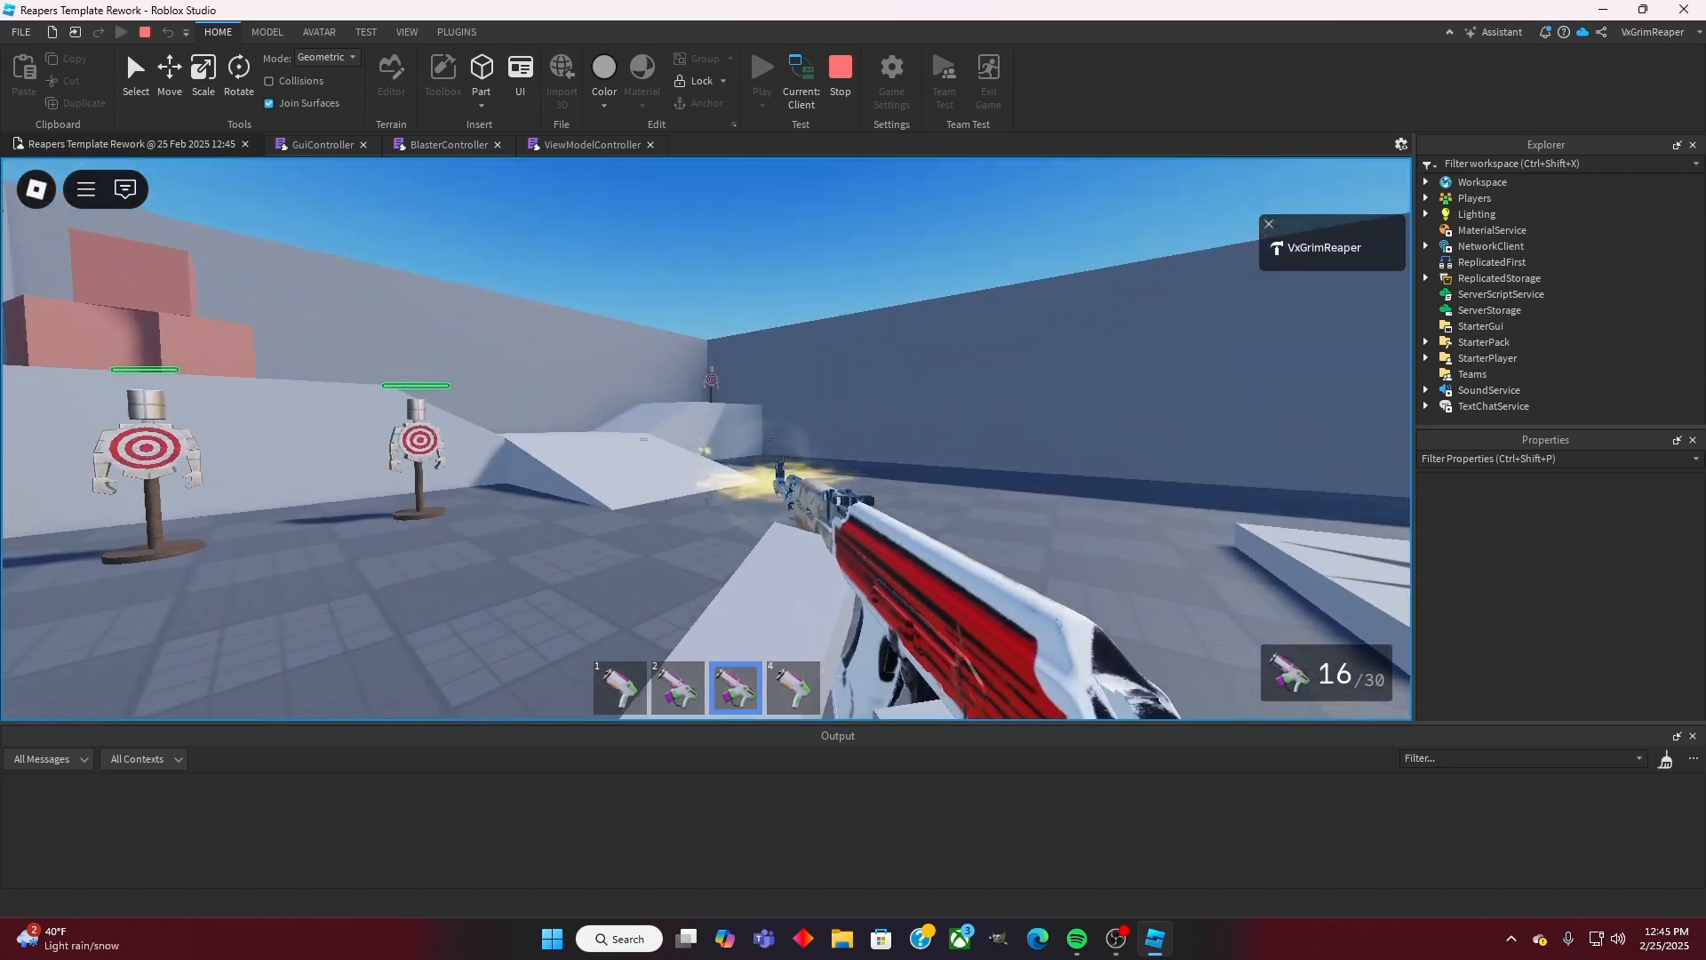
key("r")
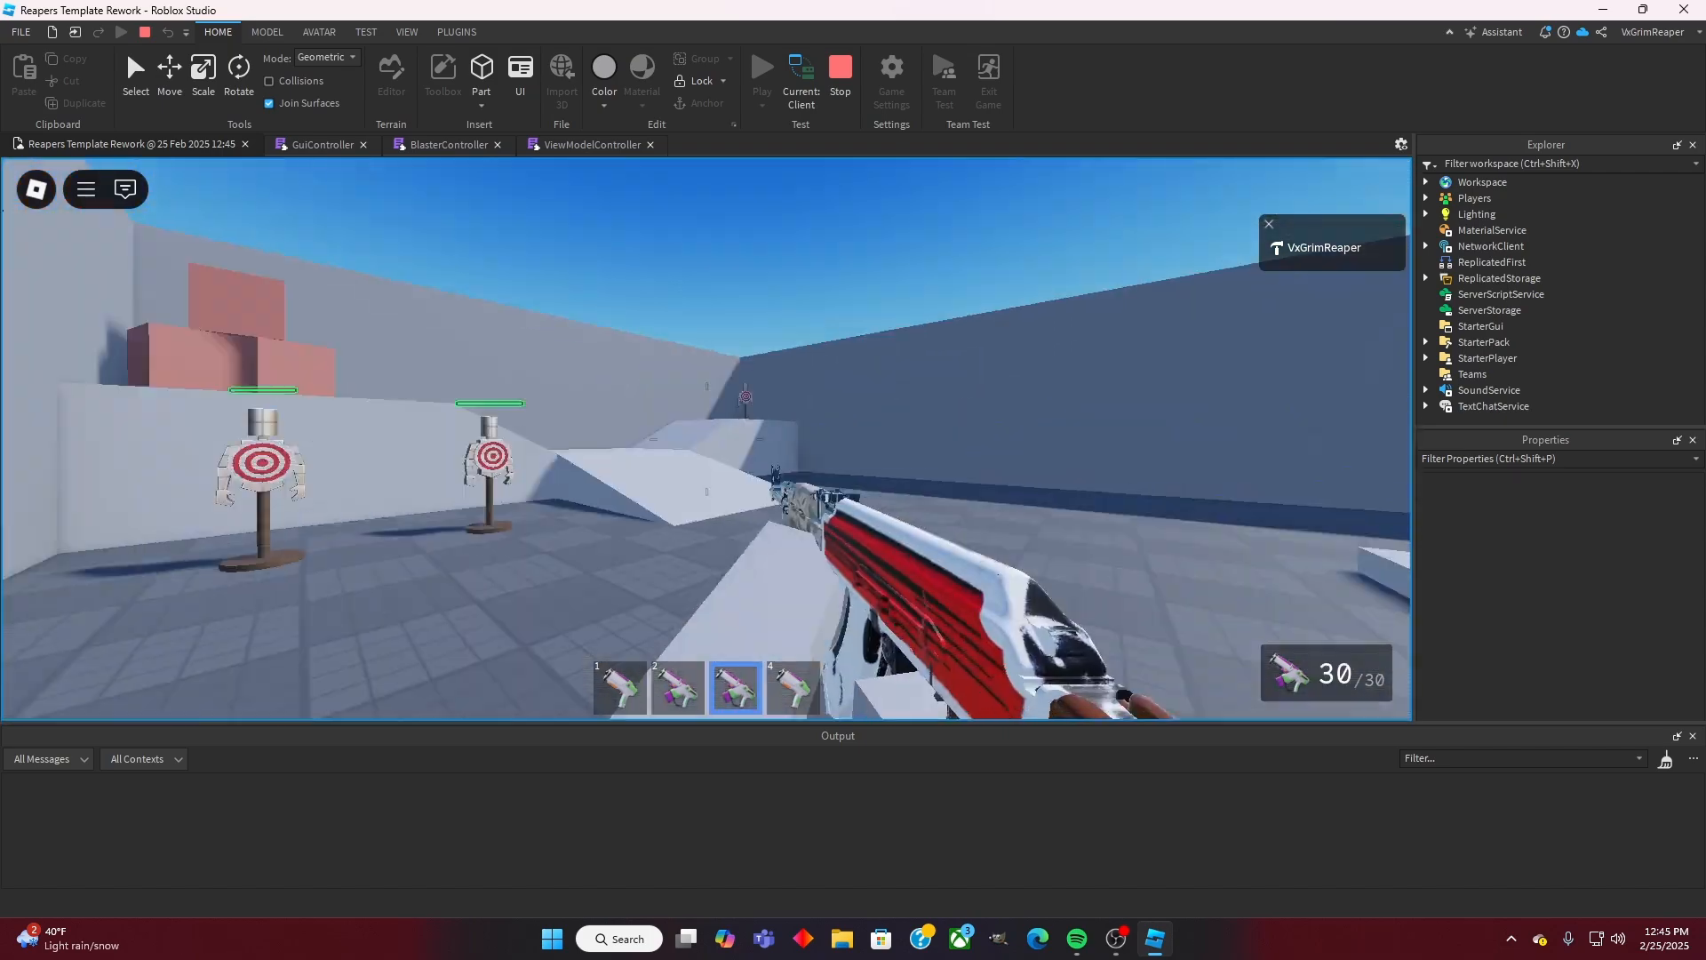
Step: Empty another Ak47 magazine at the arena walls and fire a few more shots to examine the tracer and impact effects
left_click(707, 438)
left_click(707, 438)
left_click(707, 438)
left_click(706, 438)
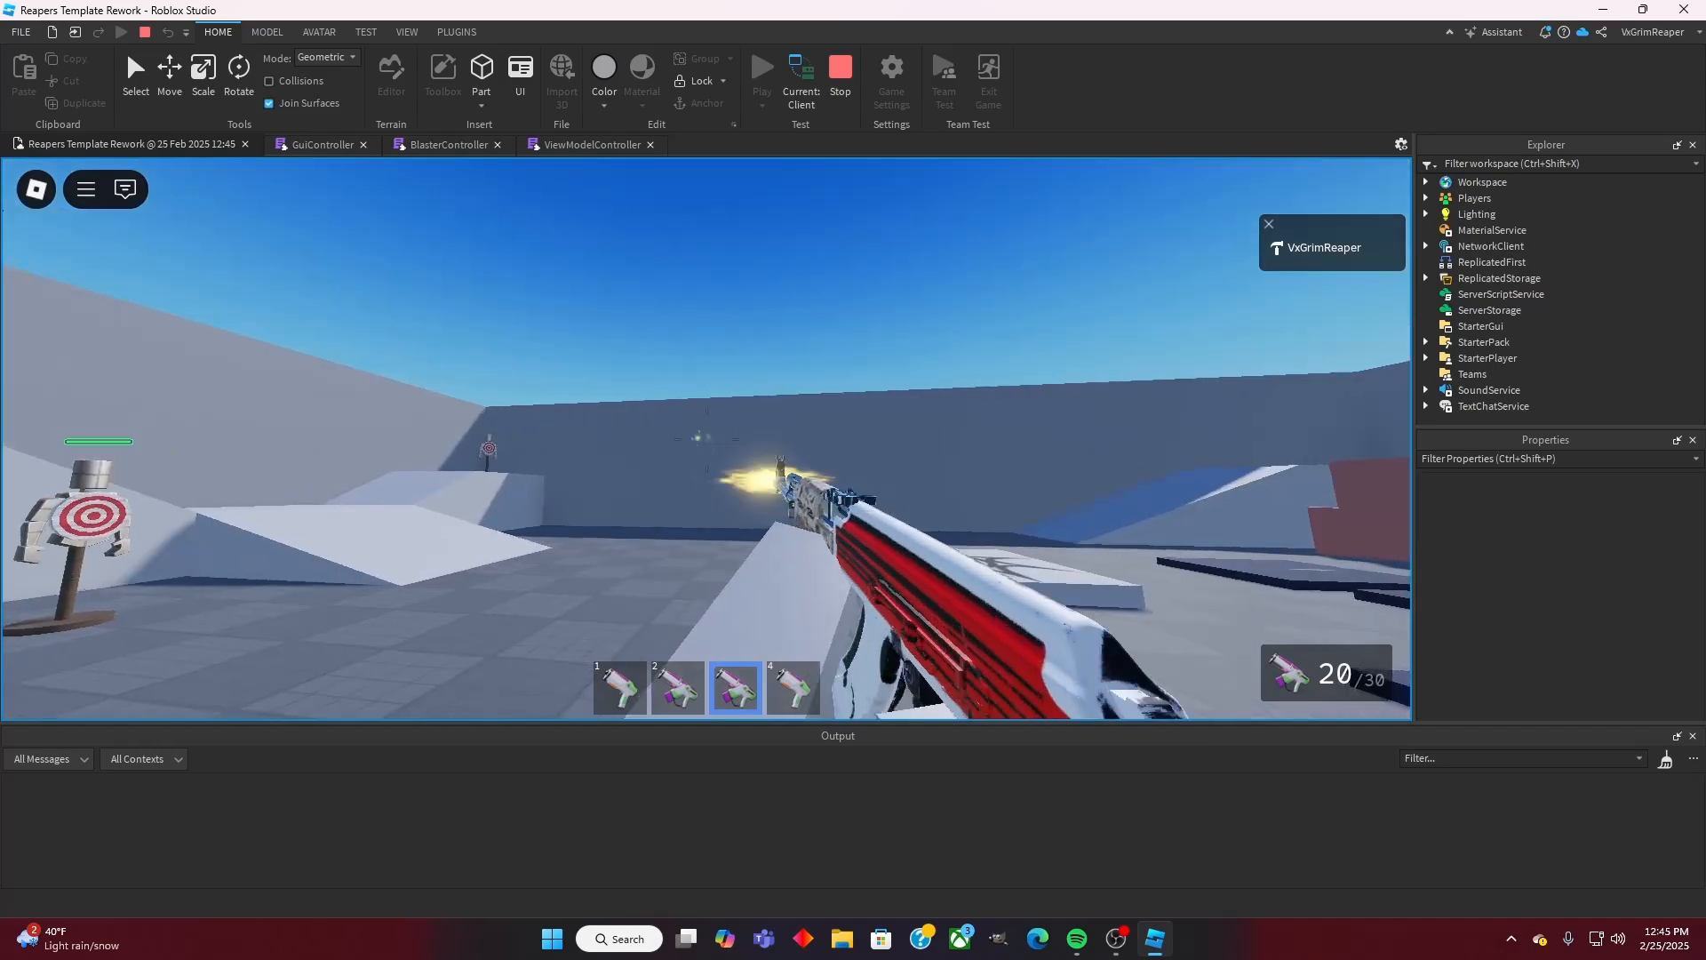
left_click(707, 438)
left_click(706, 438)
left_click(706, 438)
left_click(707, 439)
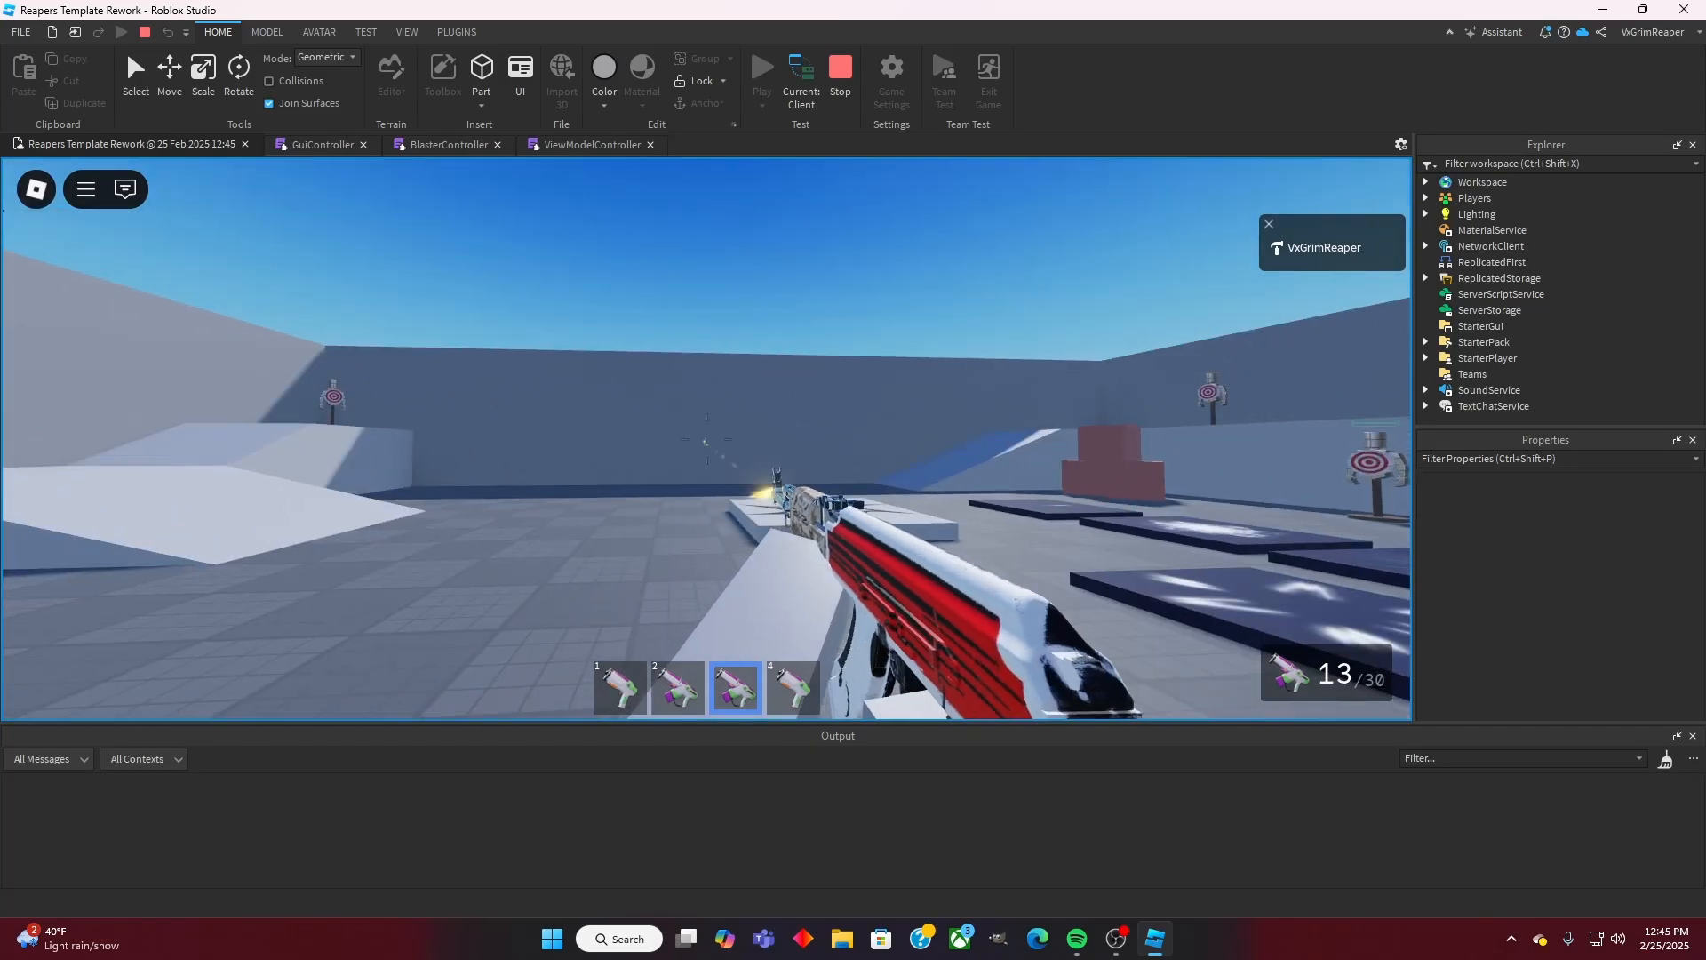
left_click(706, 438)
left_click(706, 438)
left_click(706, 438)
left_click(707, 438)
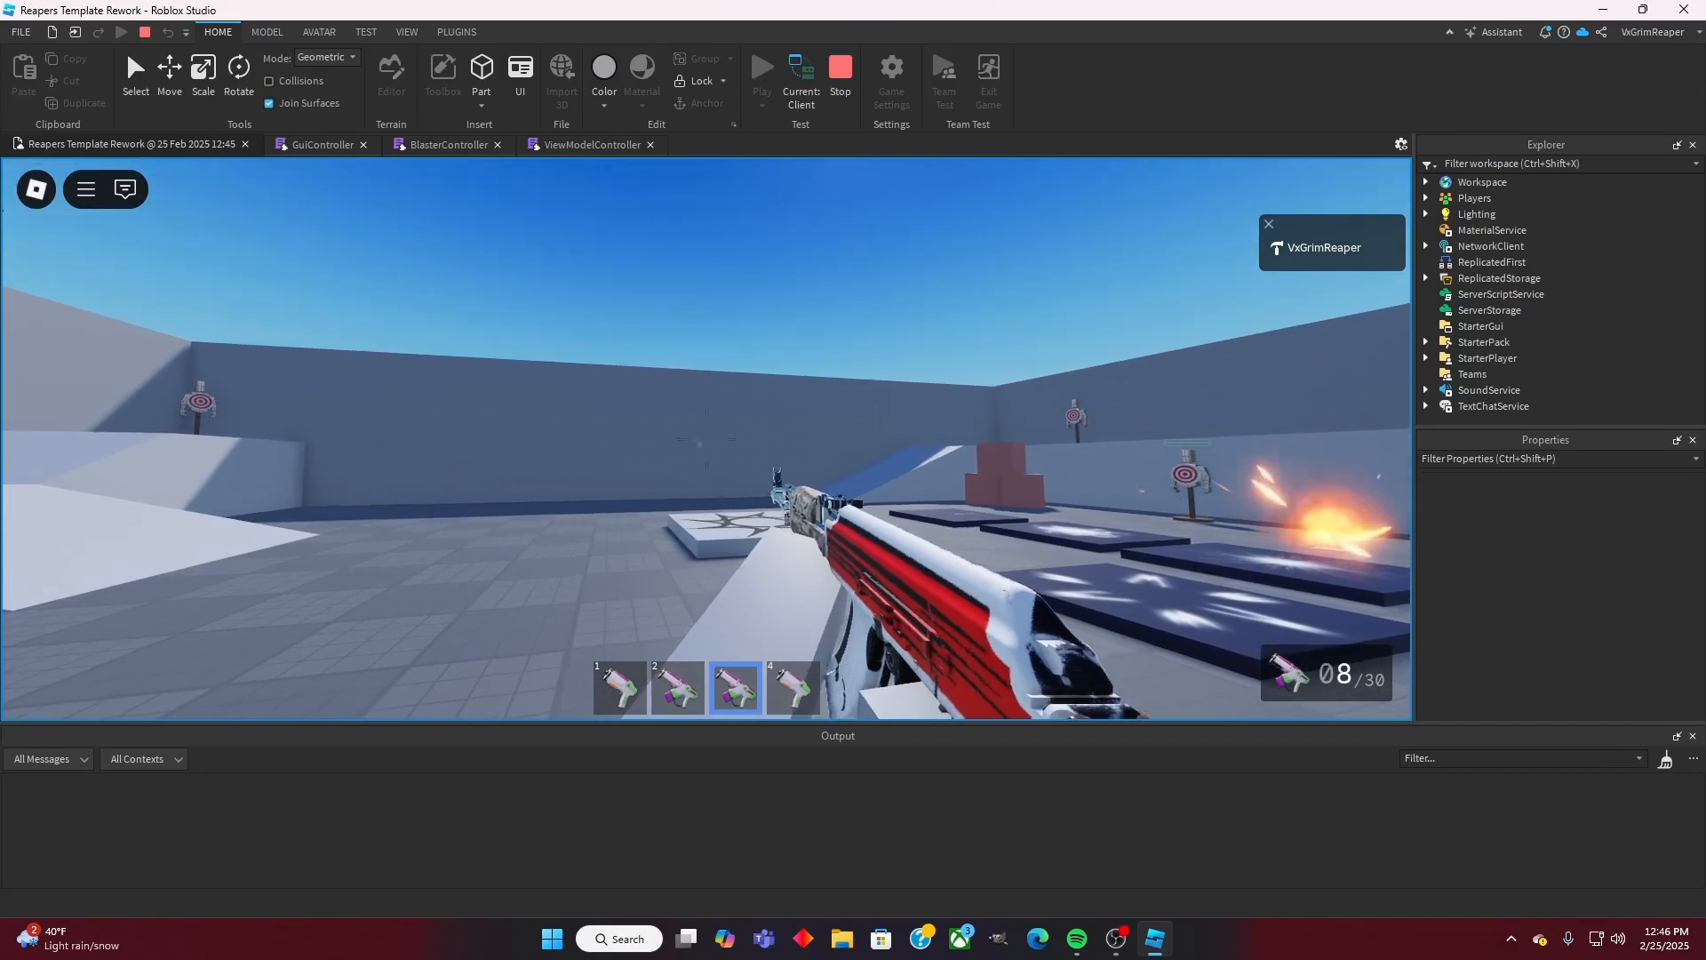
left_click(706, 438)
left_click(706, 438)
left_click(706, 438)
left_click(707, 438)
left_click(706, 438)
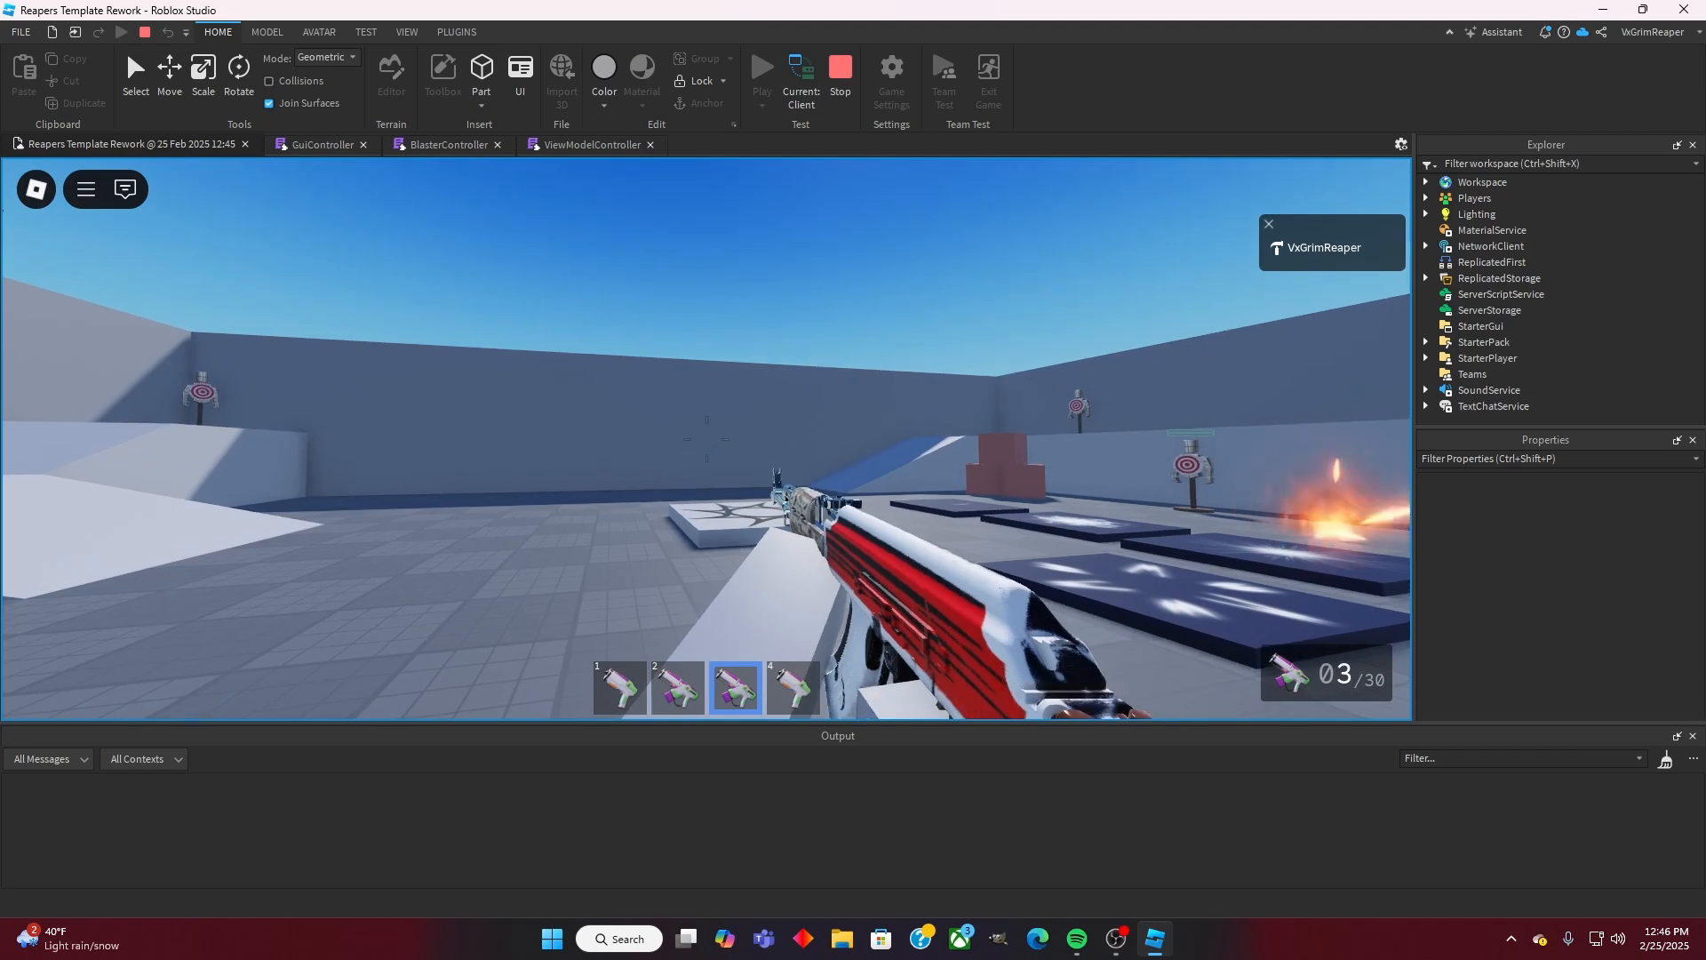
left_click(707, 438)
left_click(707, 438)
left_click(706, 438)
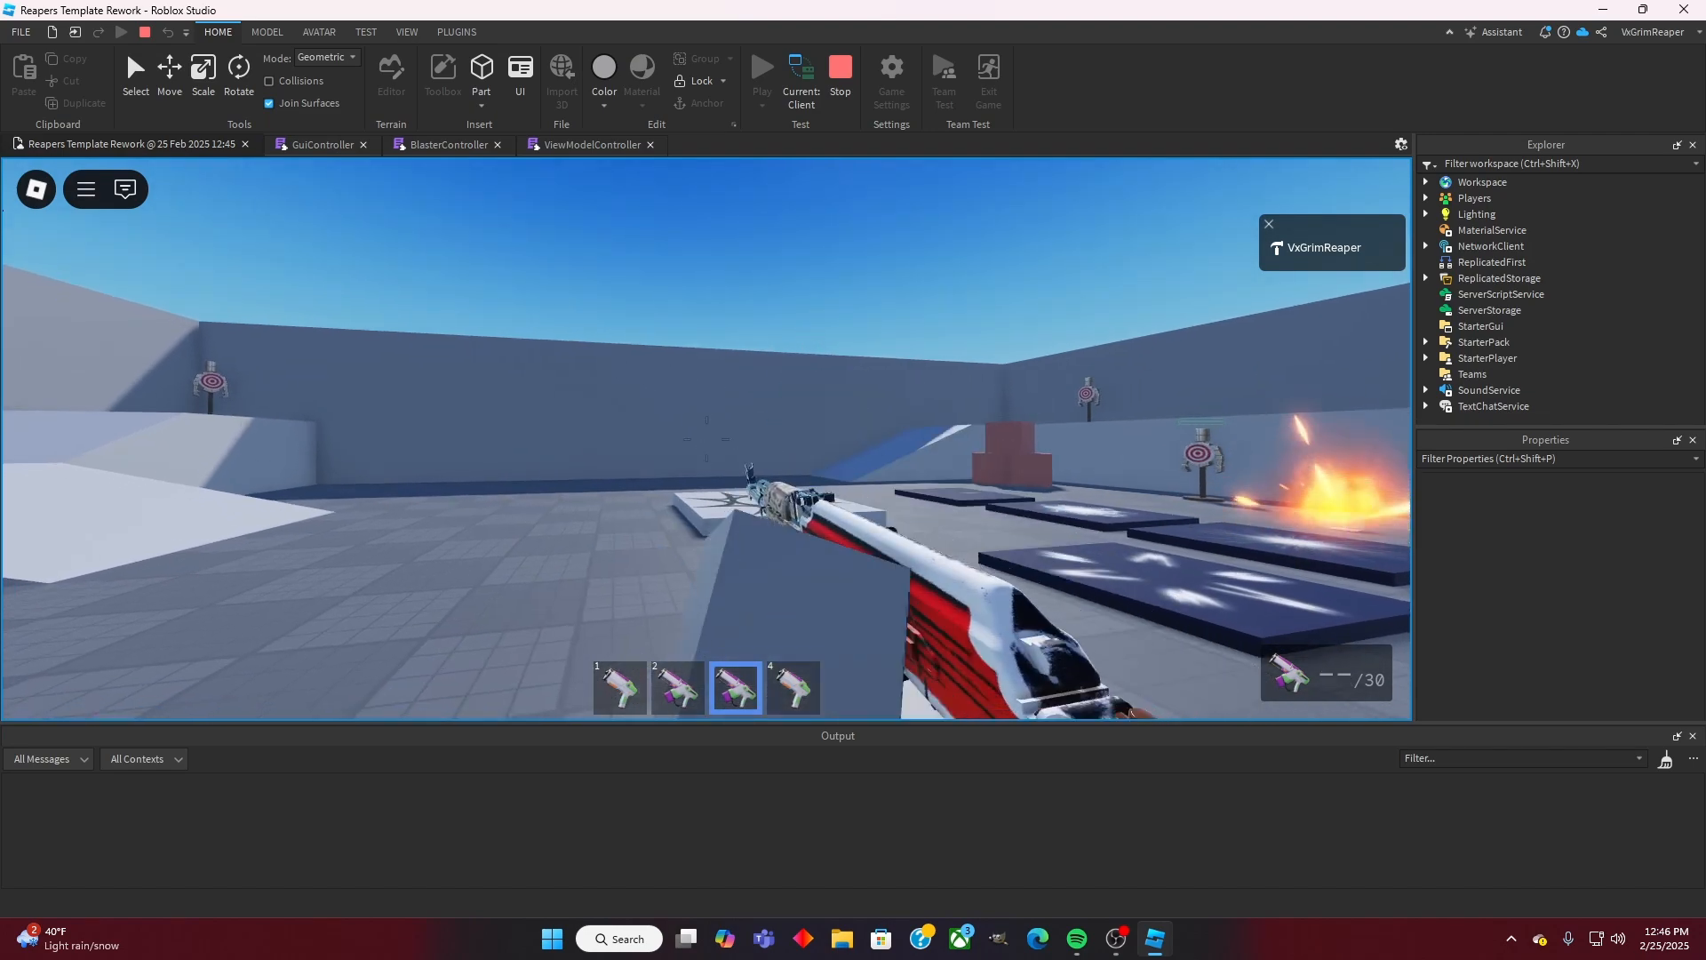
left_click(706, 438)
left_click(707, 438)
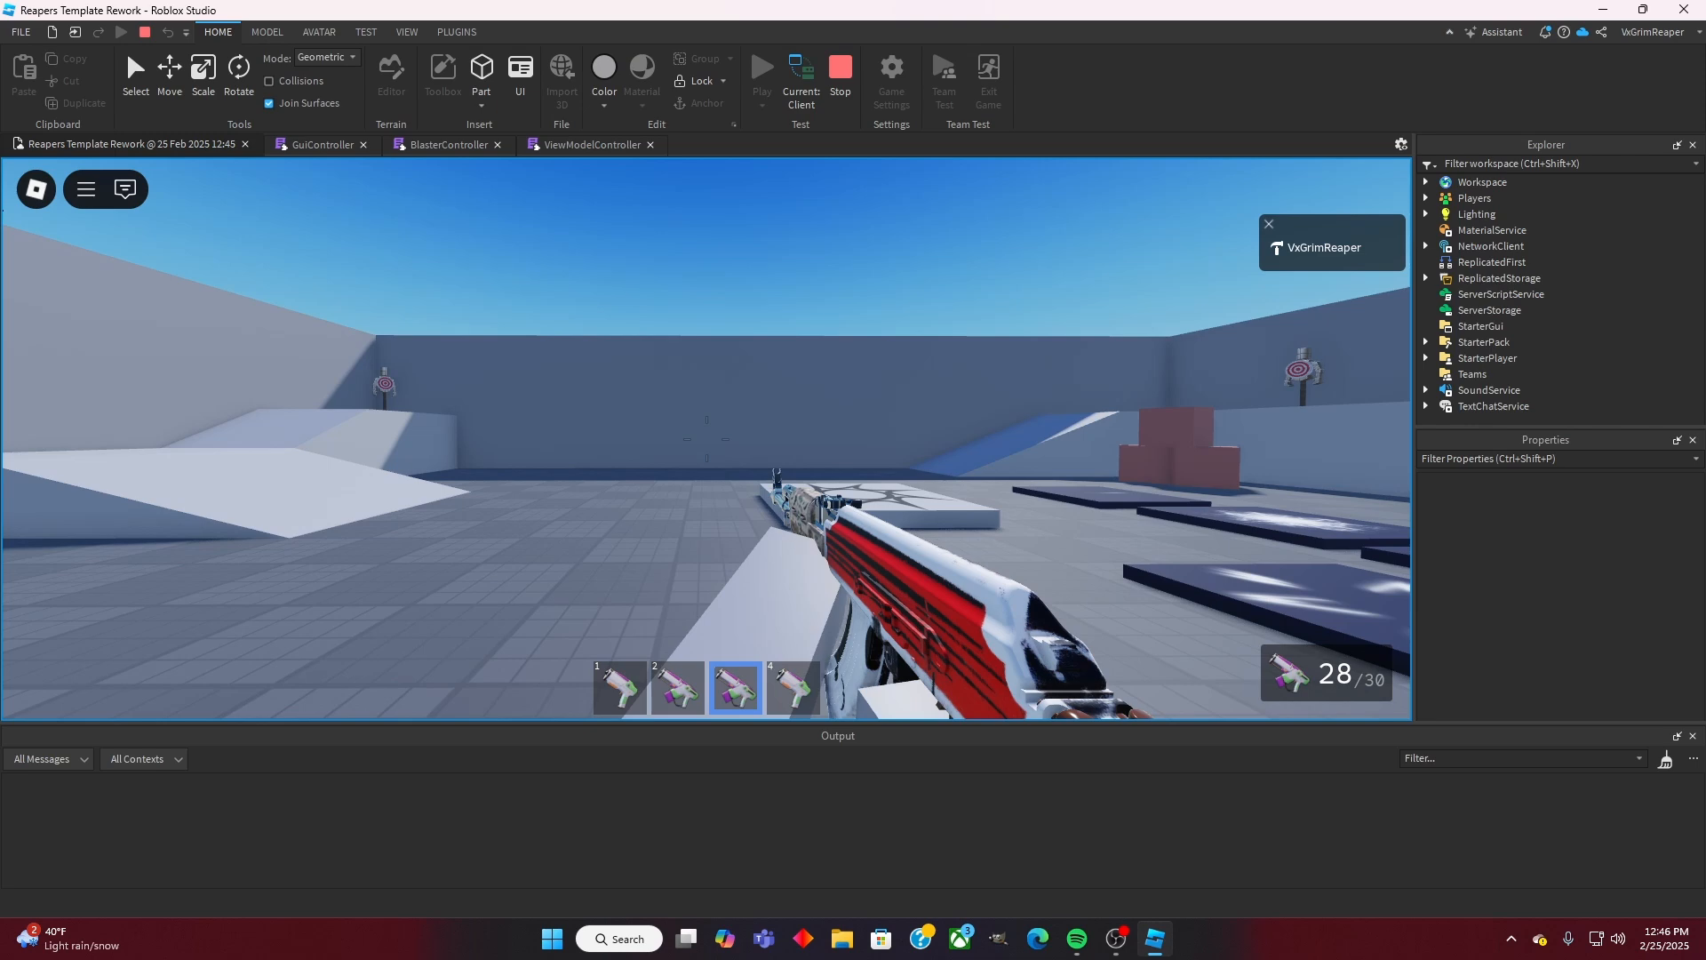
left_click(706, 438)
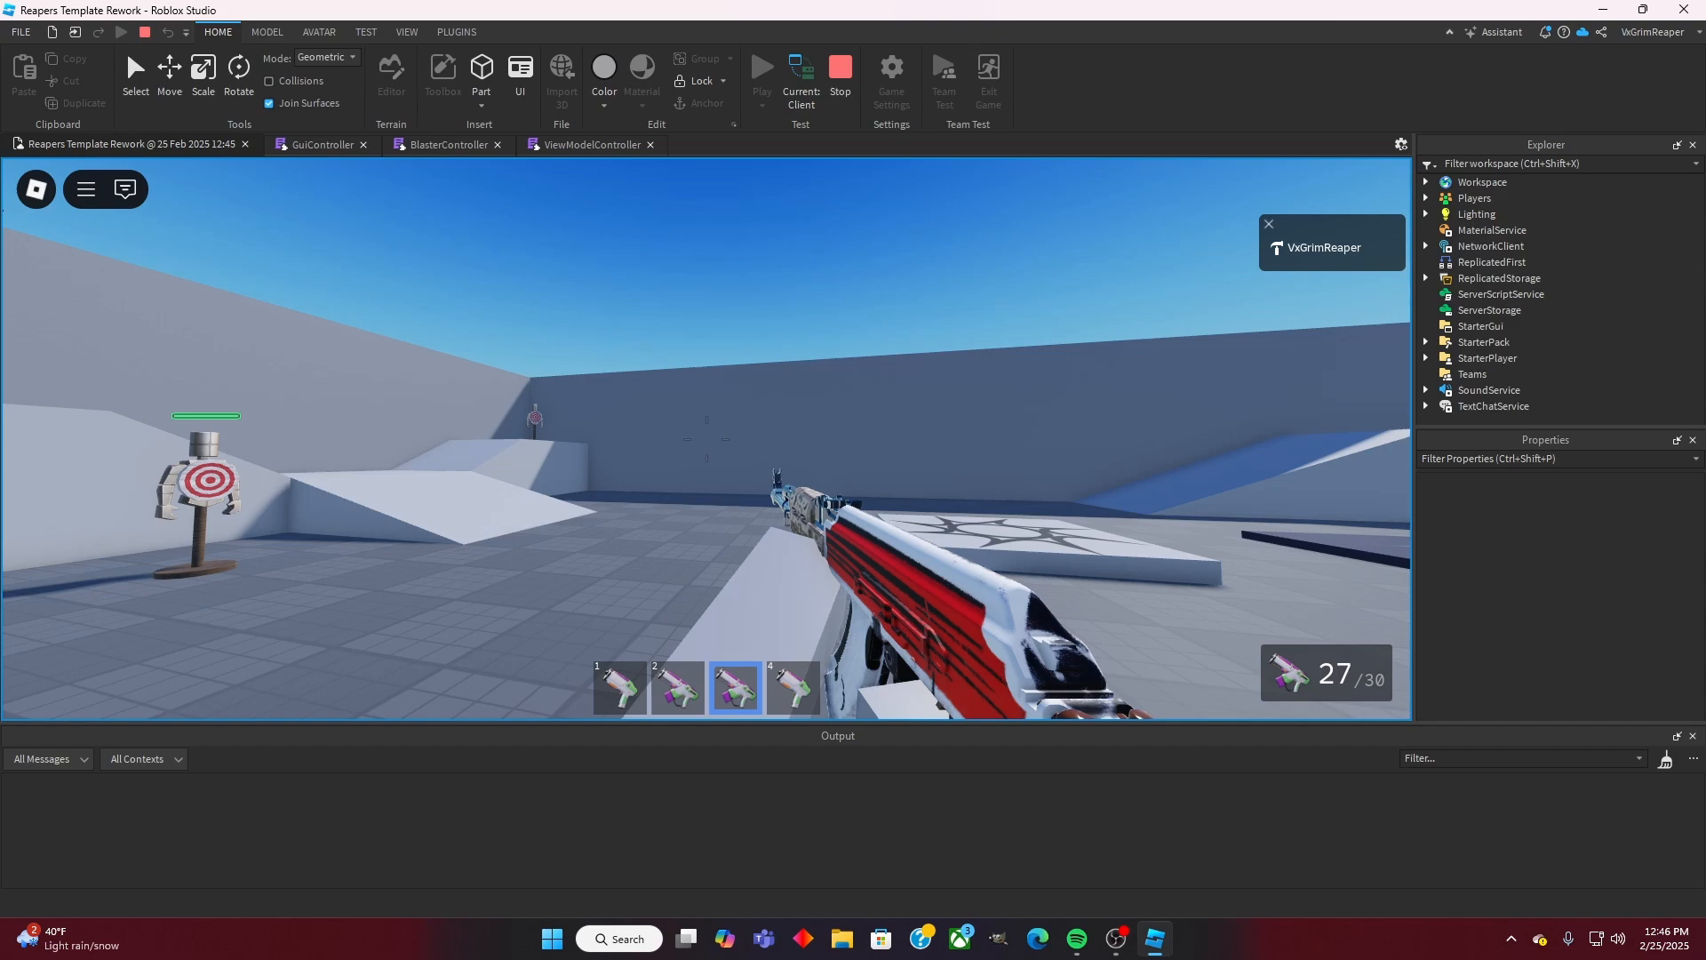
Step: Fire the Ak47 from the hip and while aiming around the arena, reloading once, to examine the restyled effects
left_click(706, 438)
right_click(706, 438)
left_click(707, 438)
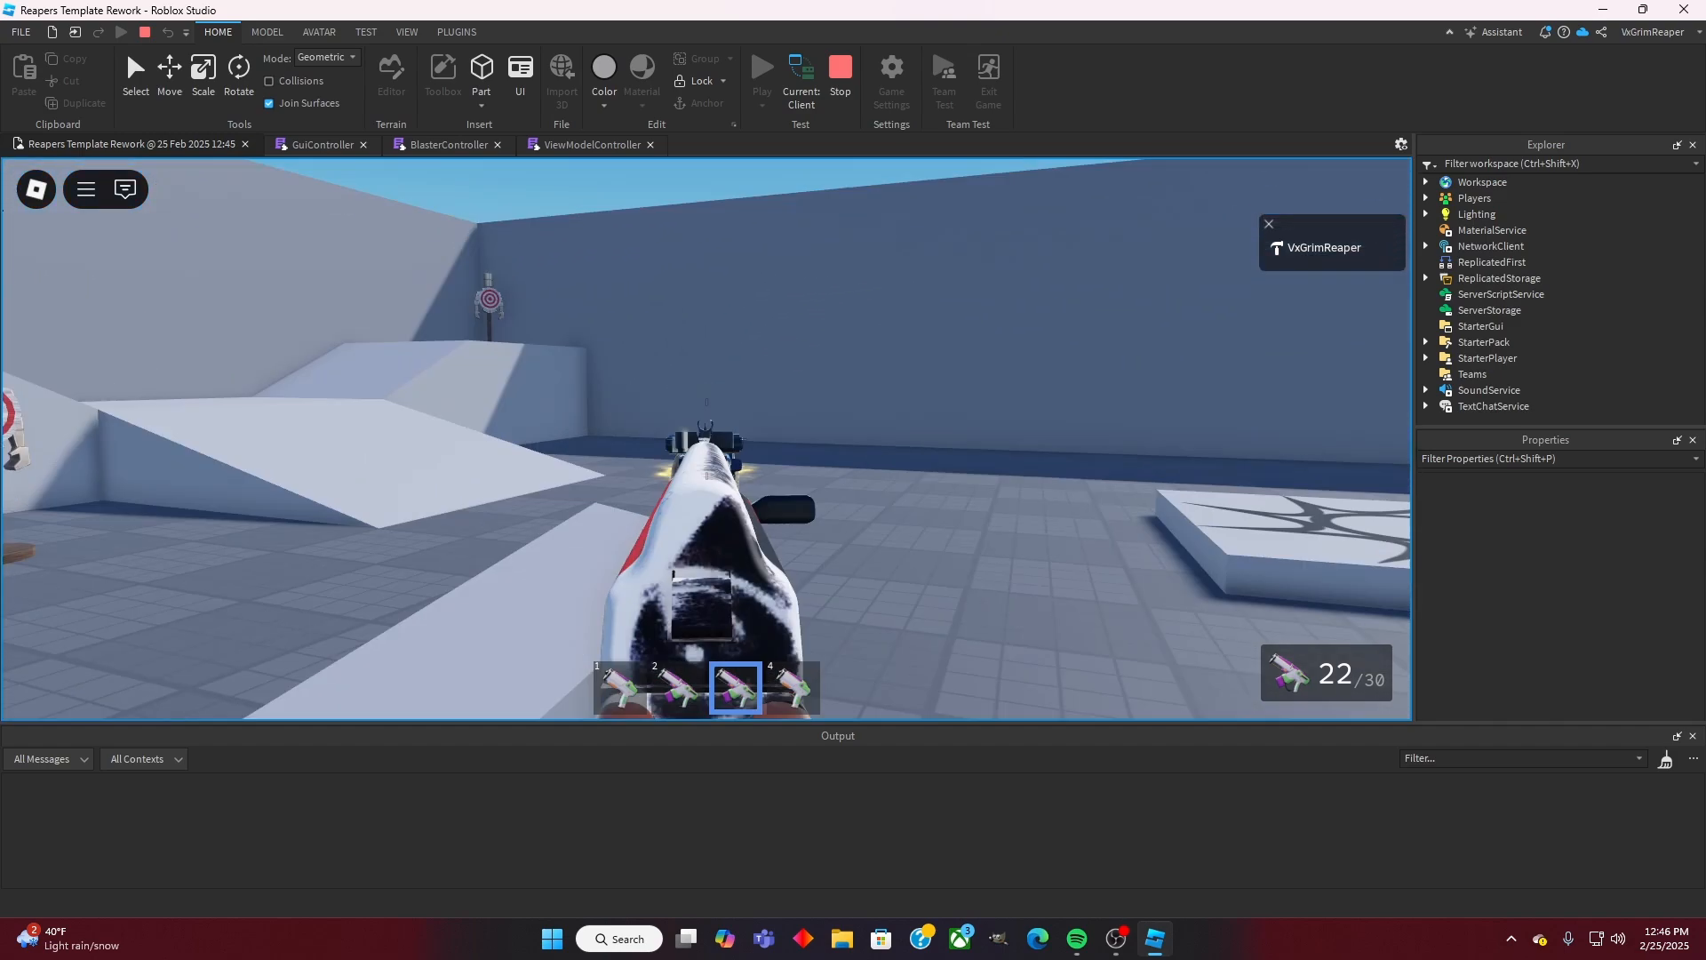
left_click(706, 438)
key("r")
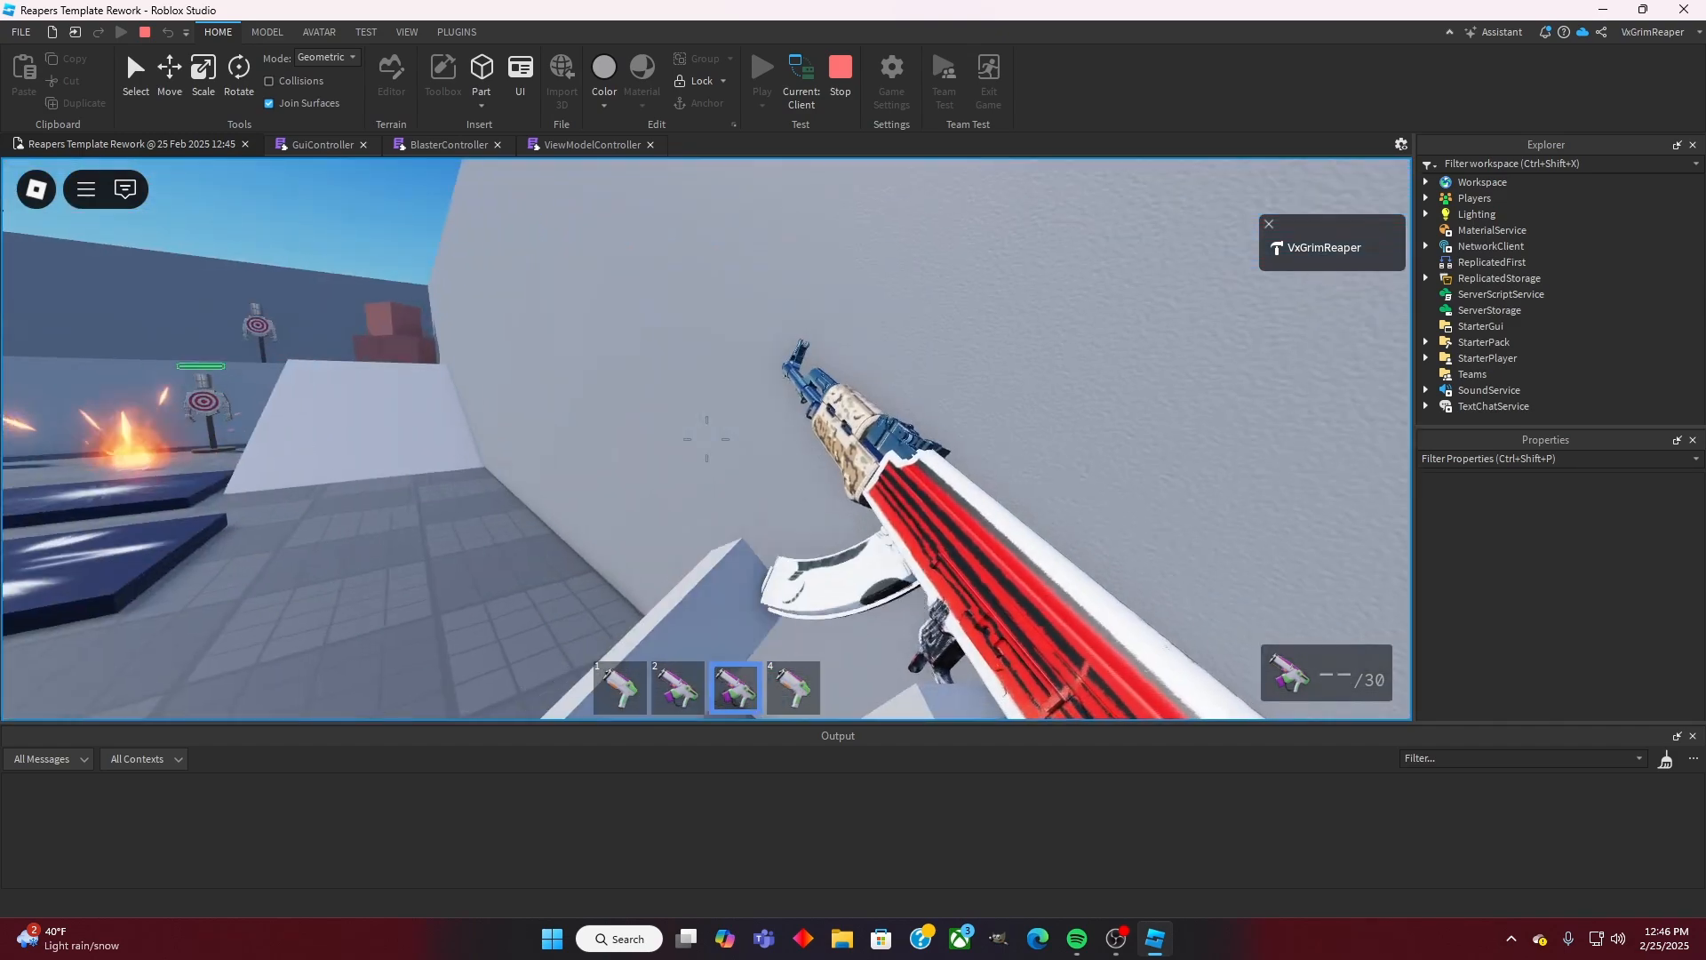
left_click(707, 438)
left_click(706, 438)
left_click(707, 438)
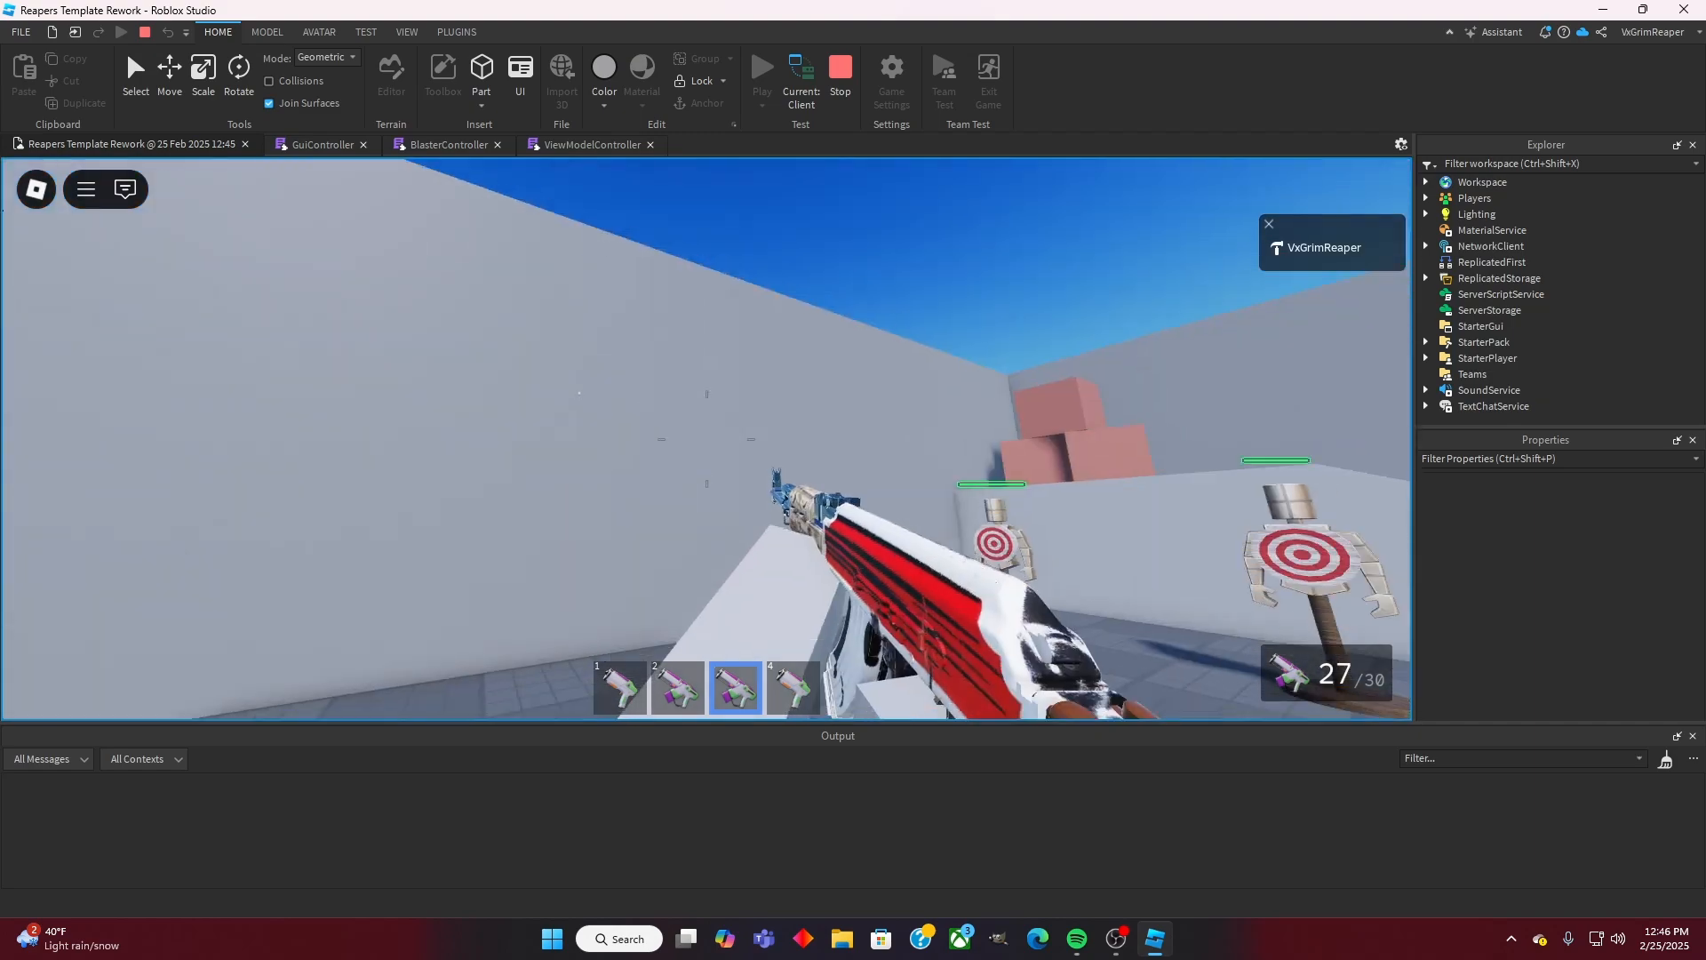
left_click(707, 438)
left_click(706, 438)
Step: Aim down sights and shoot one of the two ground-level target dummies to check the CharacterImpact effect, and reload
right_click(706, 438)
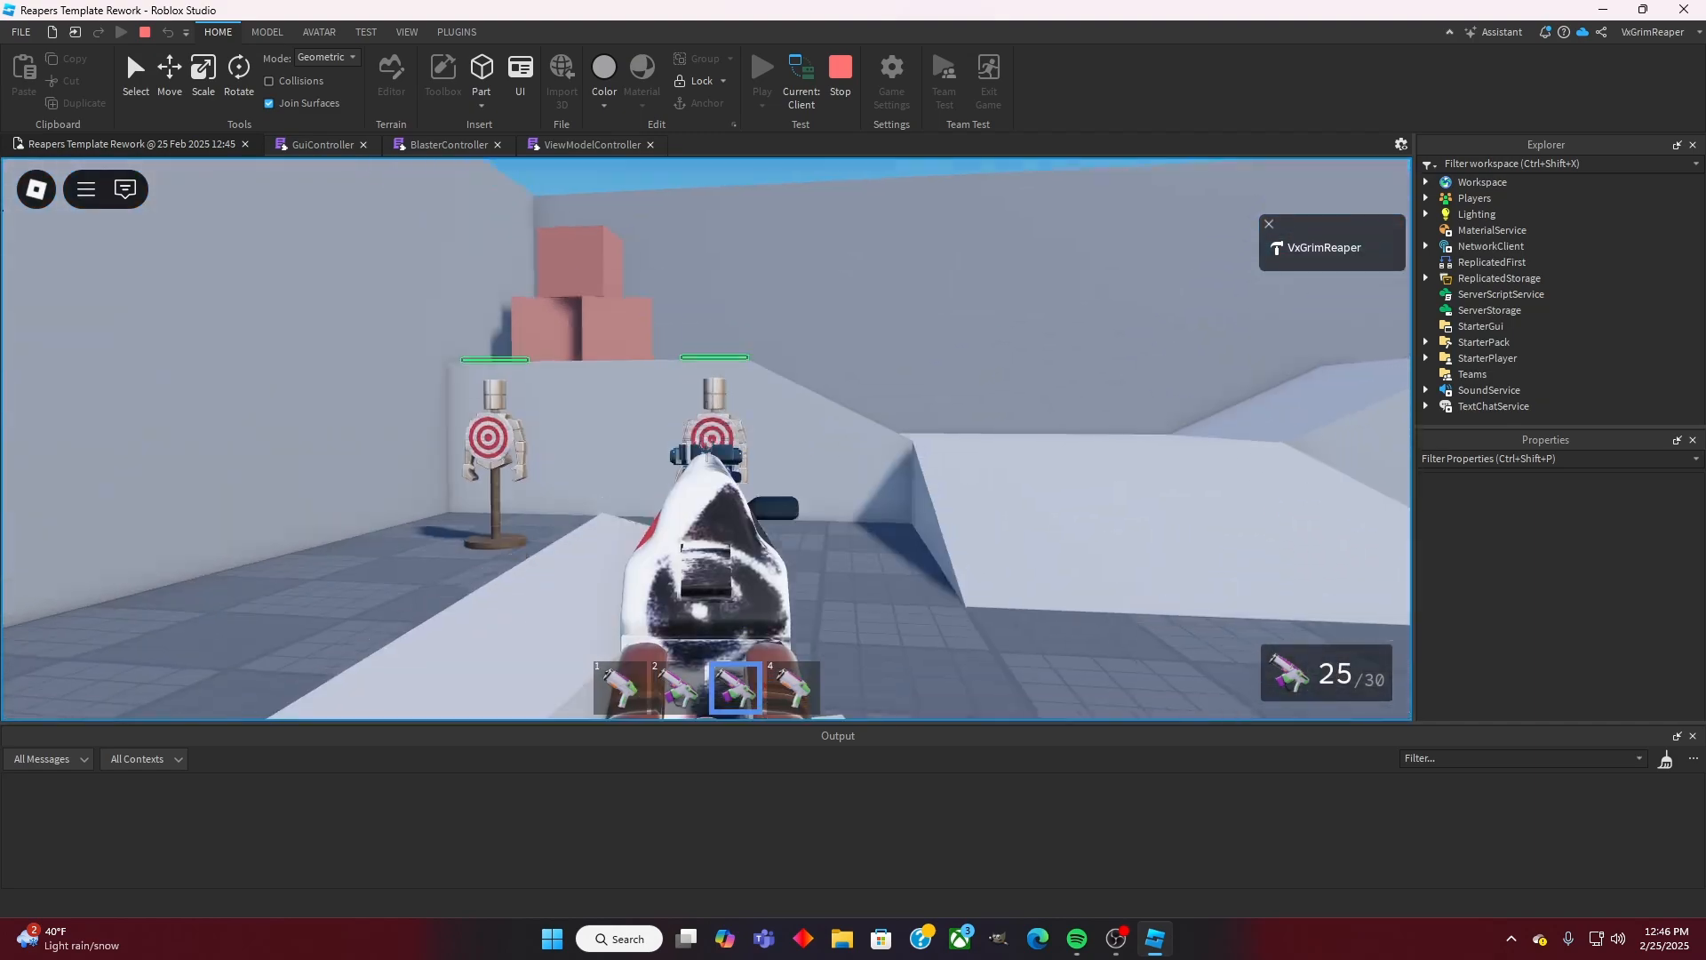
left_click(707, 438)
left_click(706, 438)
left_click(706, 438)
left_click(706, 438)
left_click(706, 438)
left_click(706, 438)
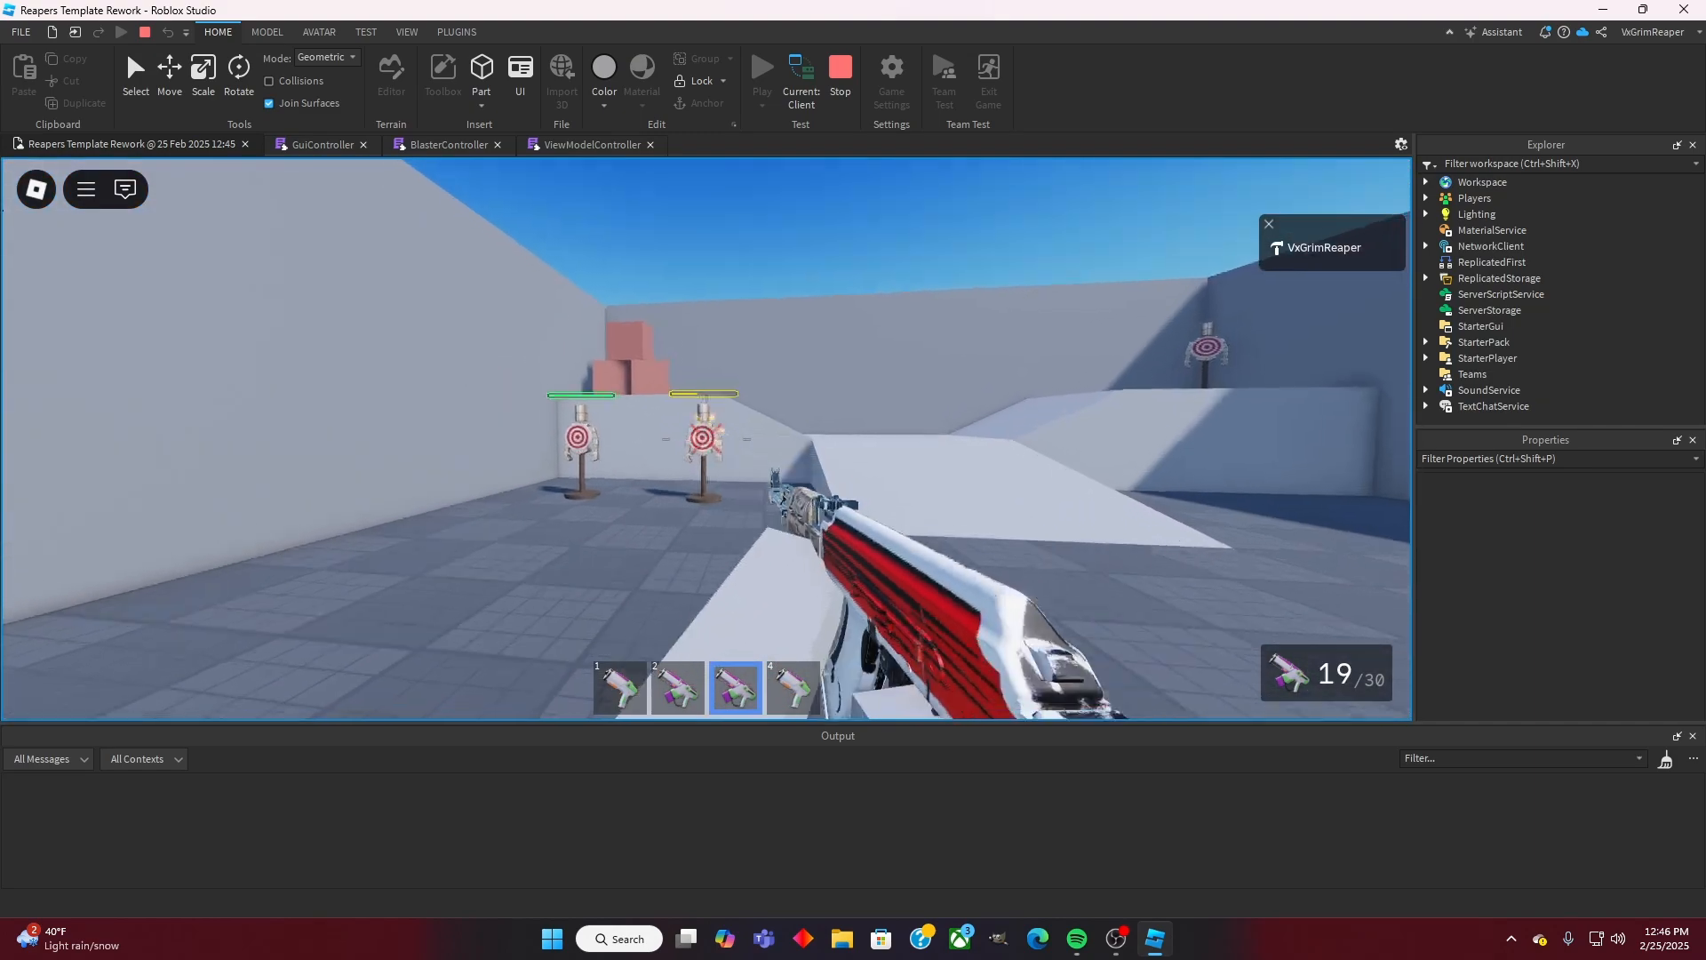
left_click(706, 438)
left_click(706, 439)
key("r")
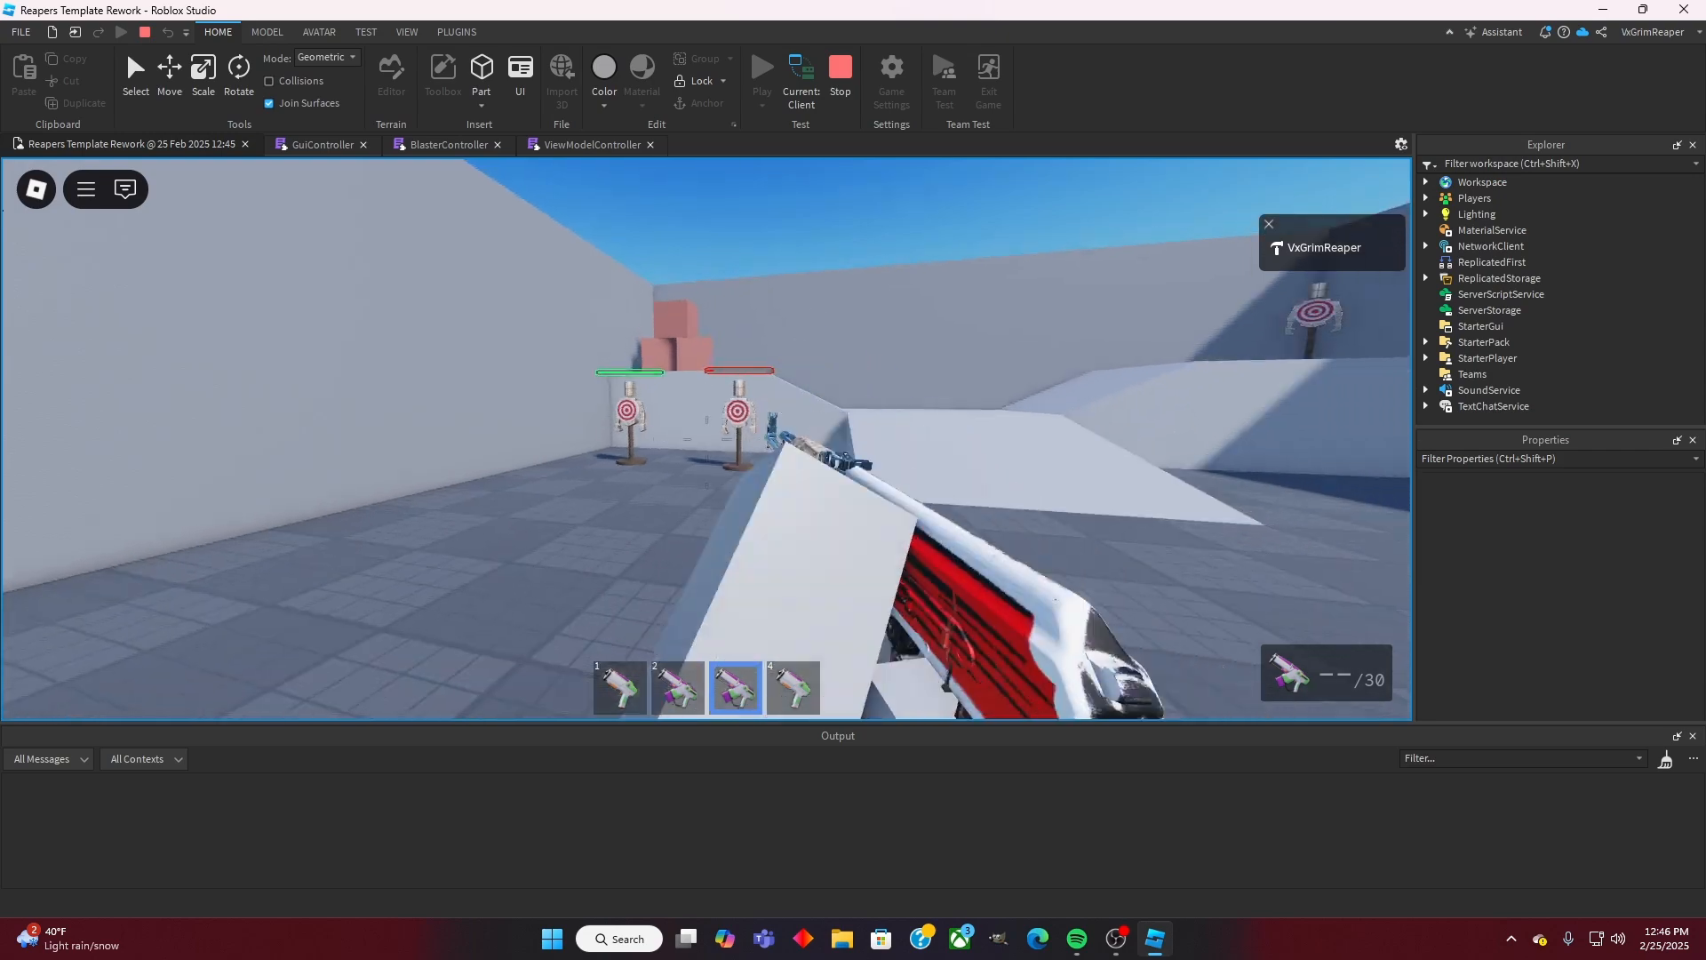
Step: Aim at the neighbouring target dummy, shoot it repeatedly, and back away while reloading the Ak47
left_click(706, 438)
left_click(706, 438)
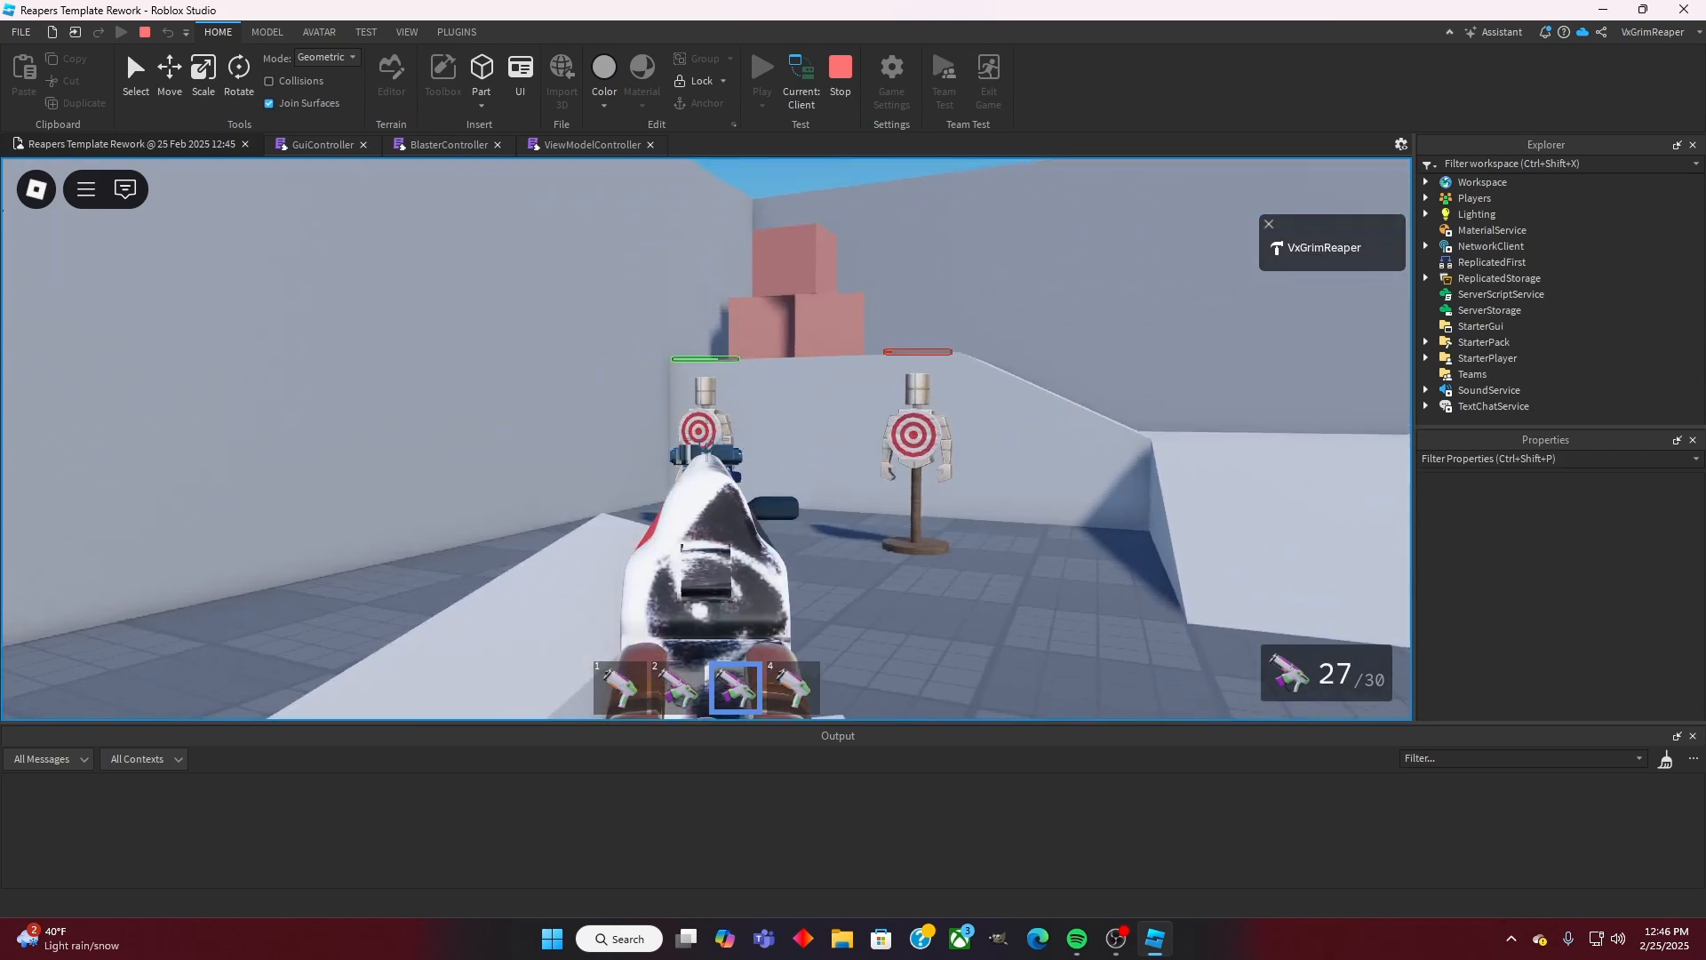
left_click(706, 438)
left_click(707, 438)
left_click(706, 438)
left_click(707, 438)
left_click(706, 438)
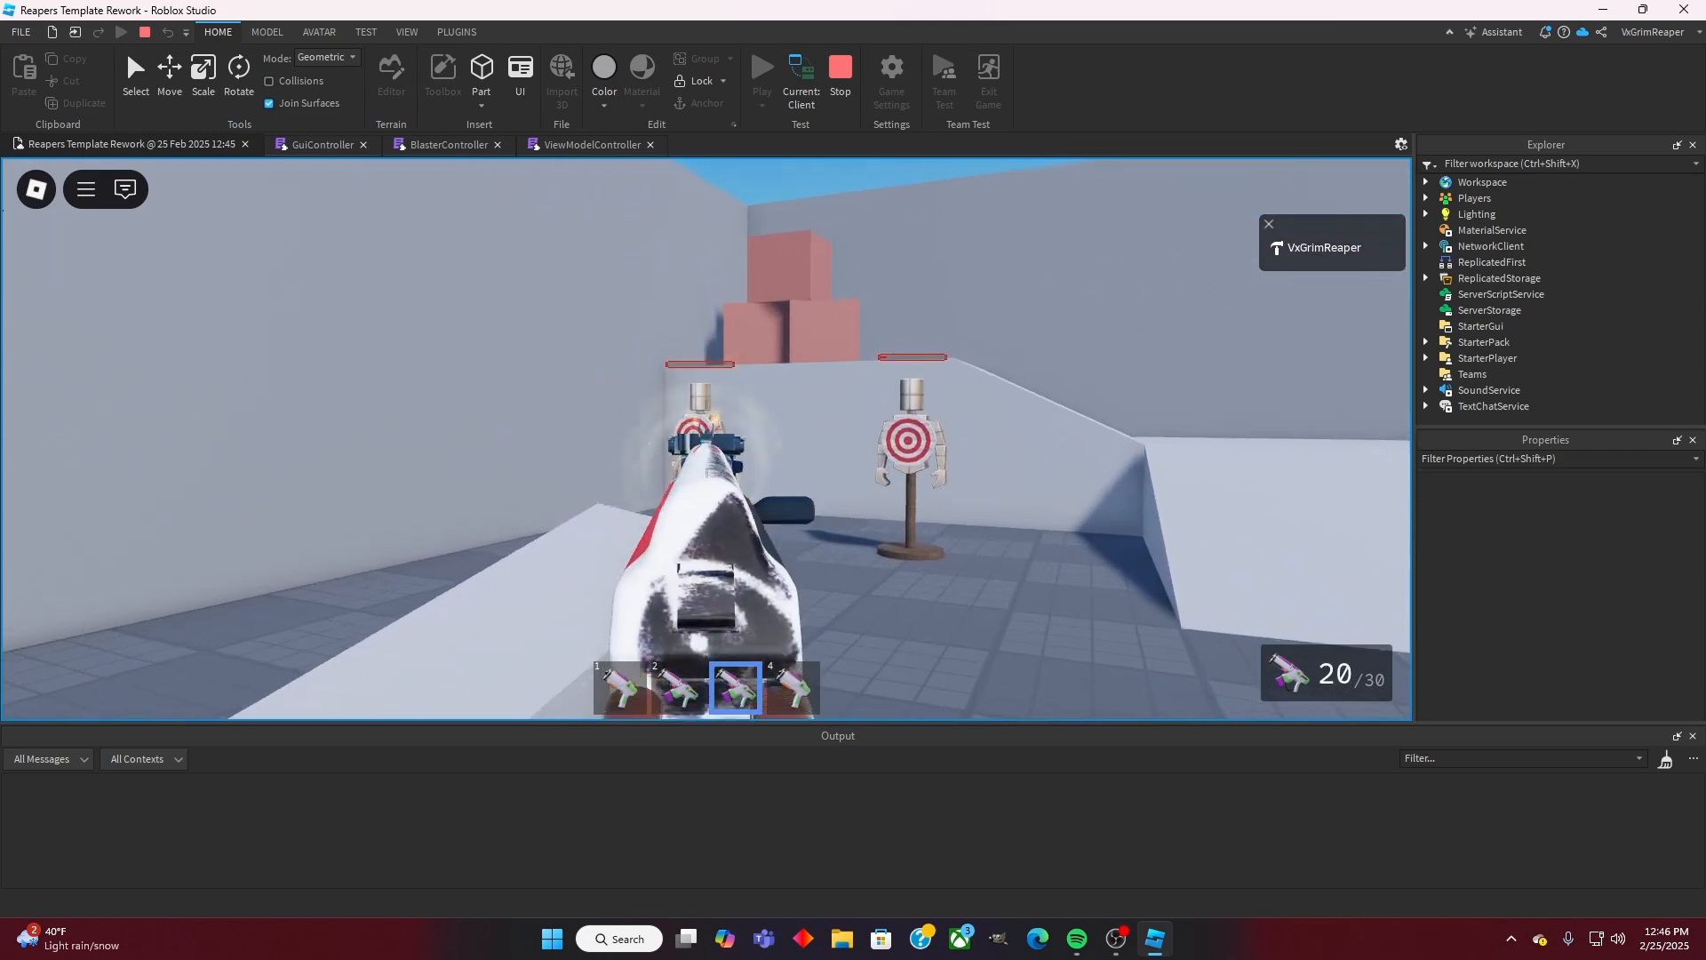
left_click(706, 438)
left_click(706, 438)
left_click(706, 438)
key("s")
key("a")
key("r")
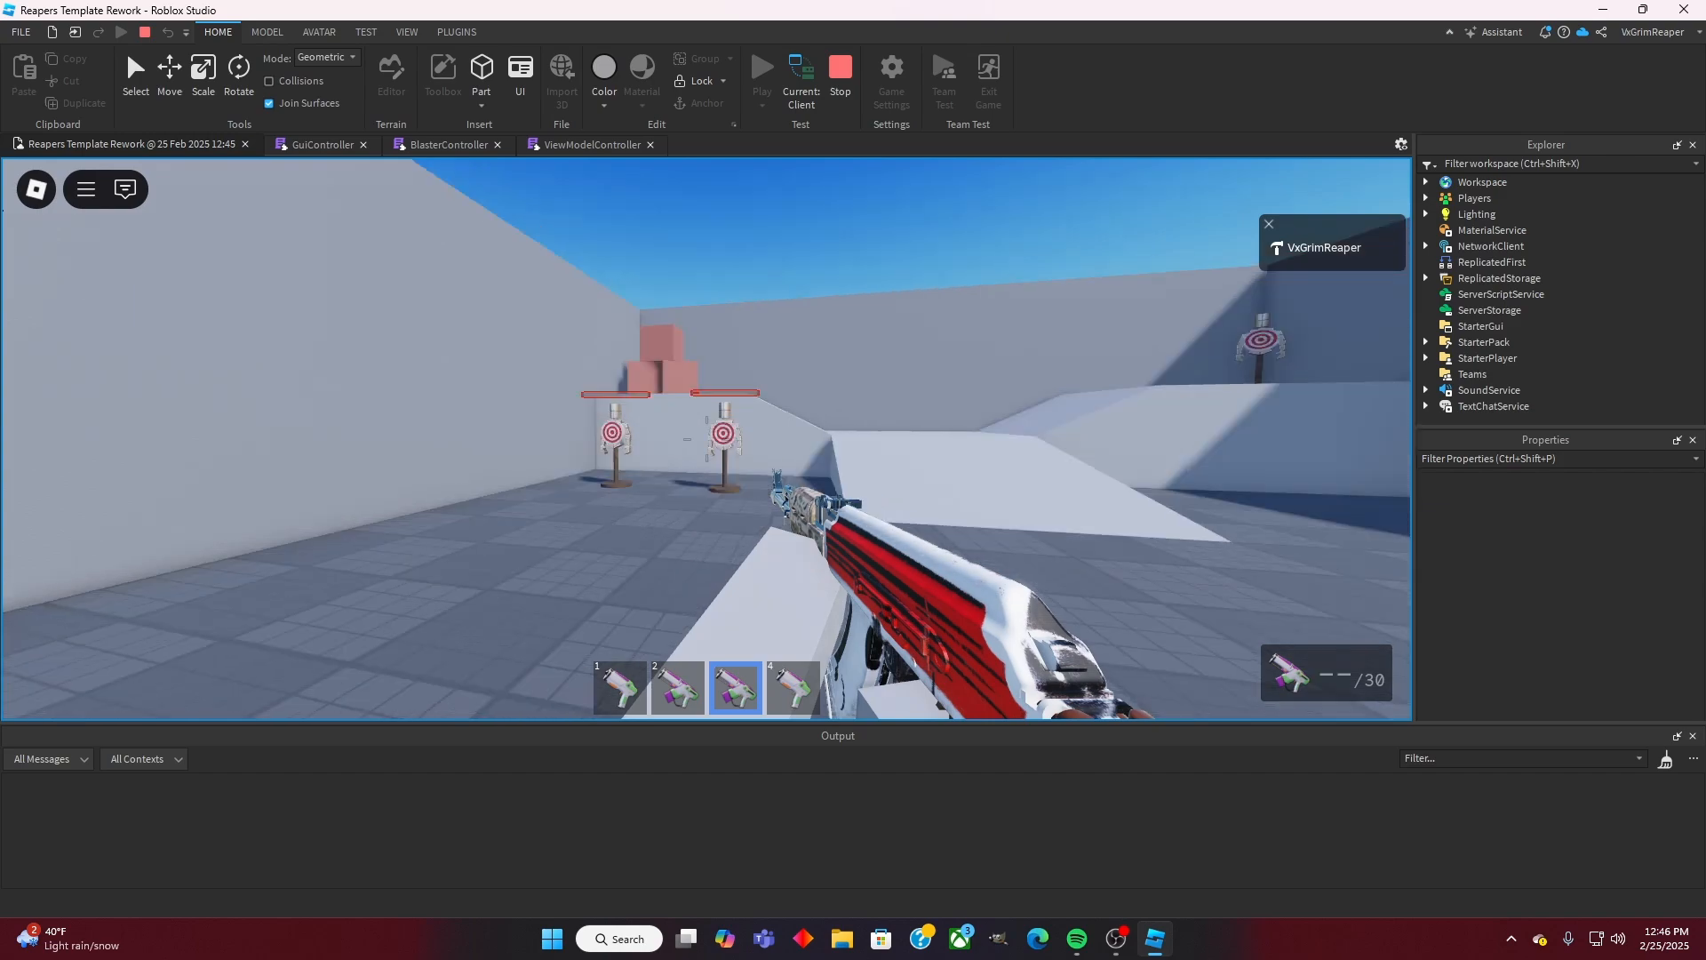
Step: Fire aimed Ak47 bursts at the distant target dummies with reloads in between, and stop the play test
right_click(707, 438)
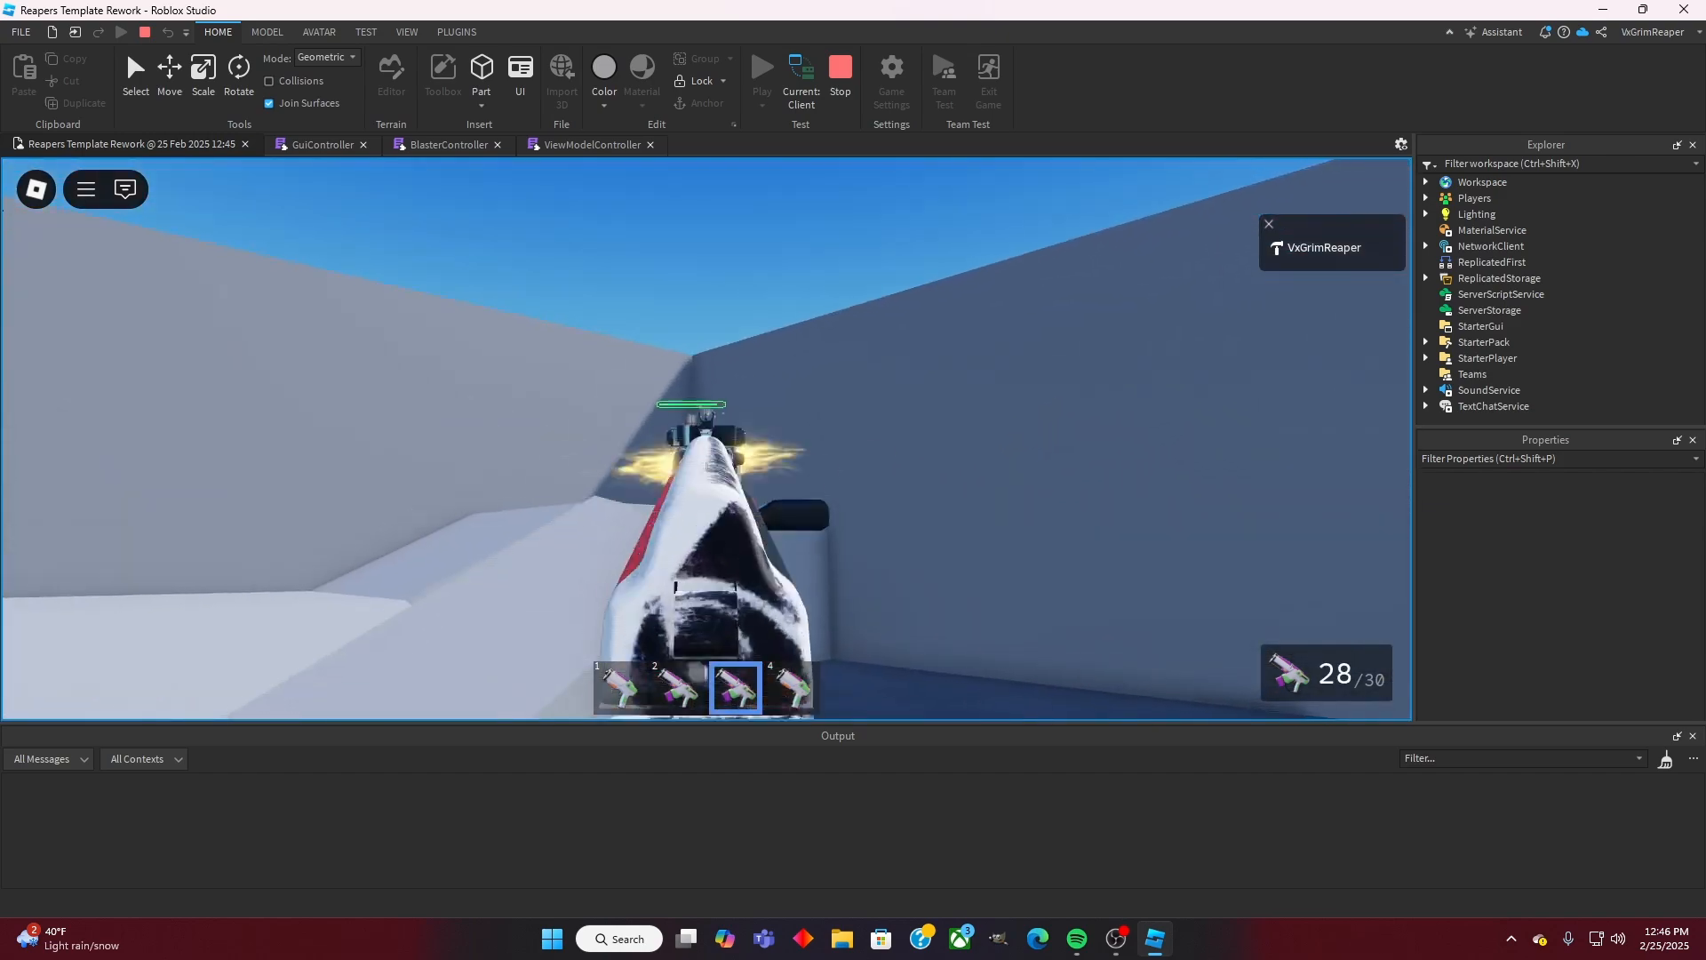
left_click_drag(706, 438, 706, 438)
key("r")
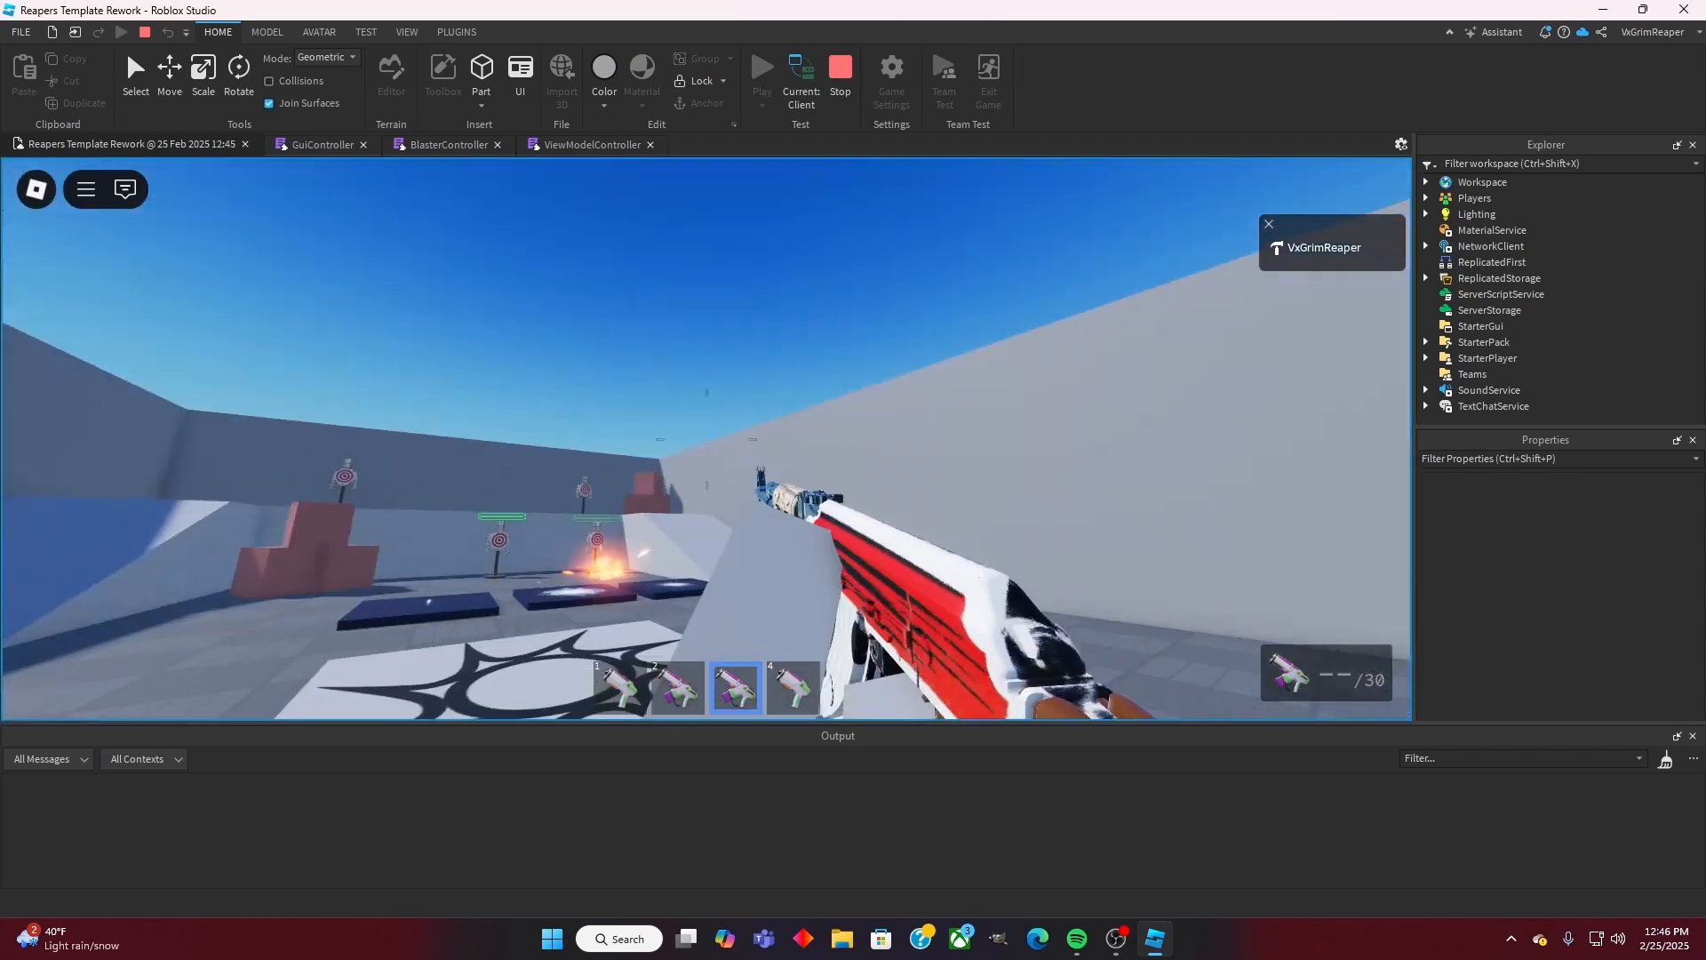
right_click(706, 438)
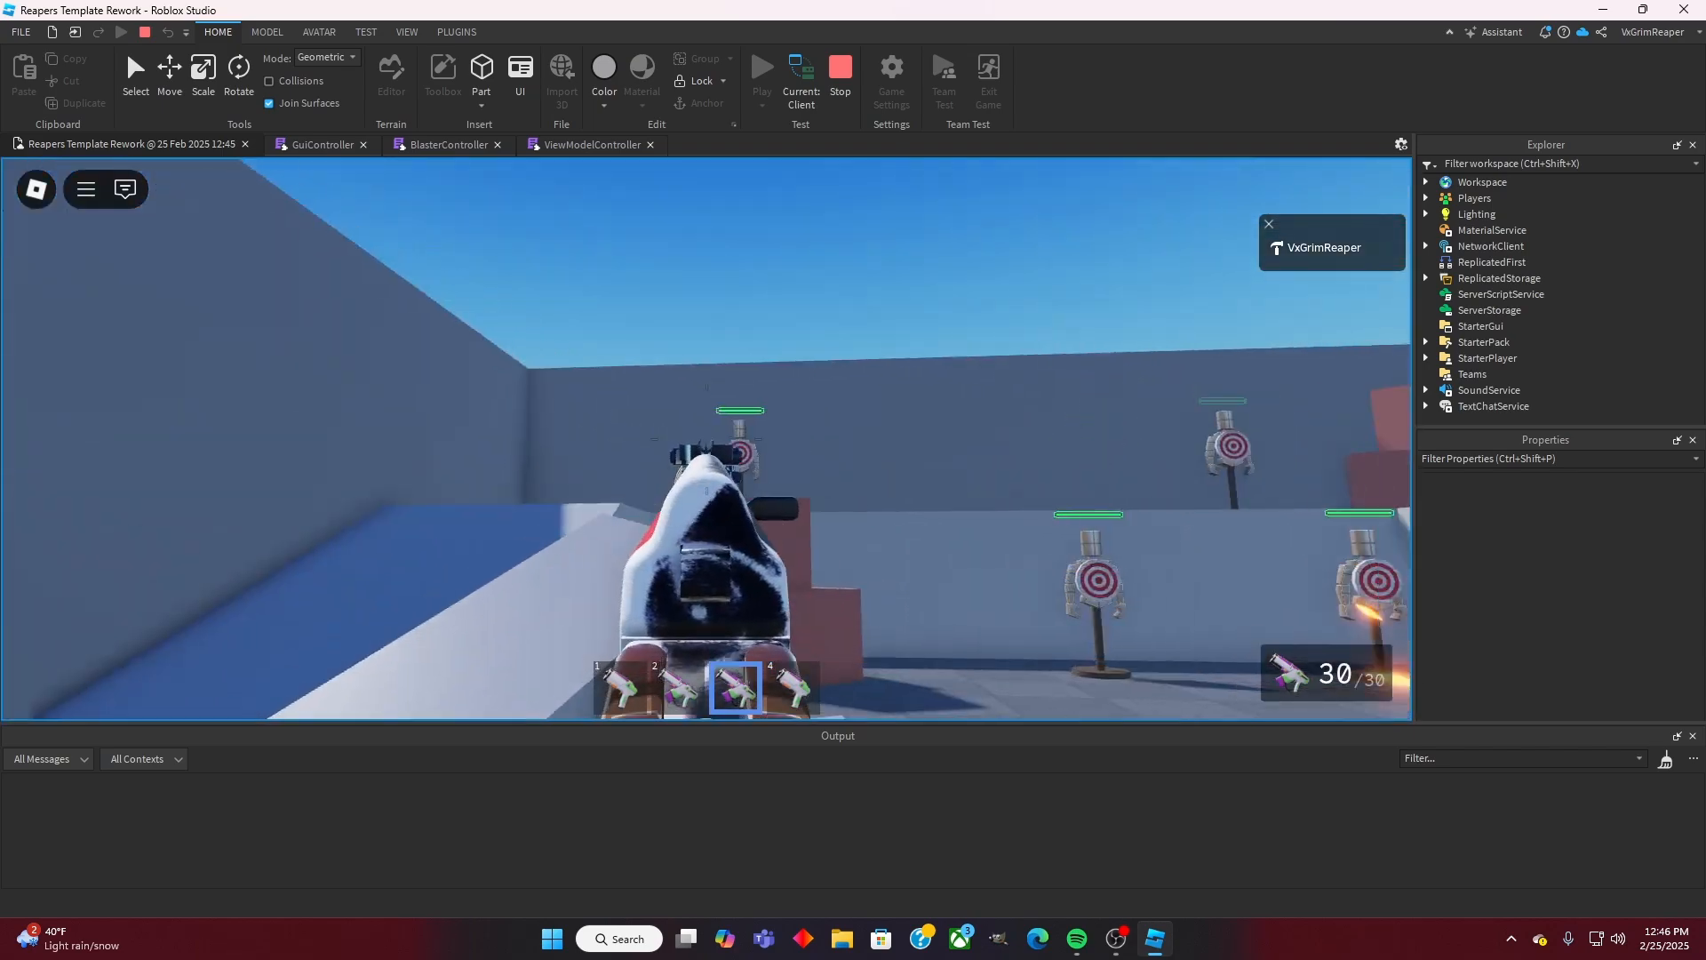
left_click(707, 438)
left_click_drag(707, 438, 706, 438)
key("r")
right_click(706, 438)
key("Escape")
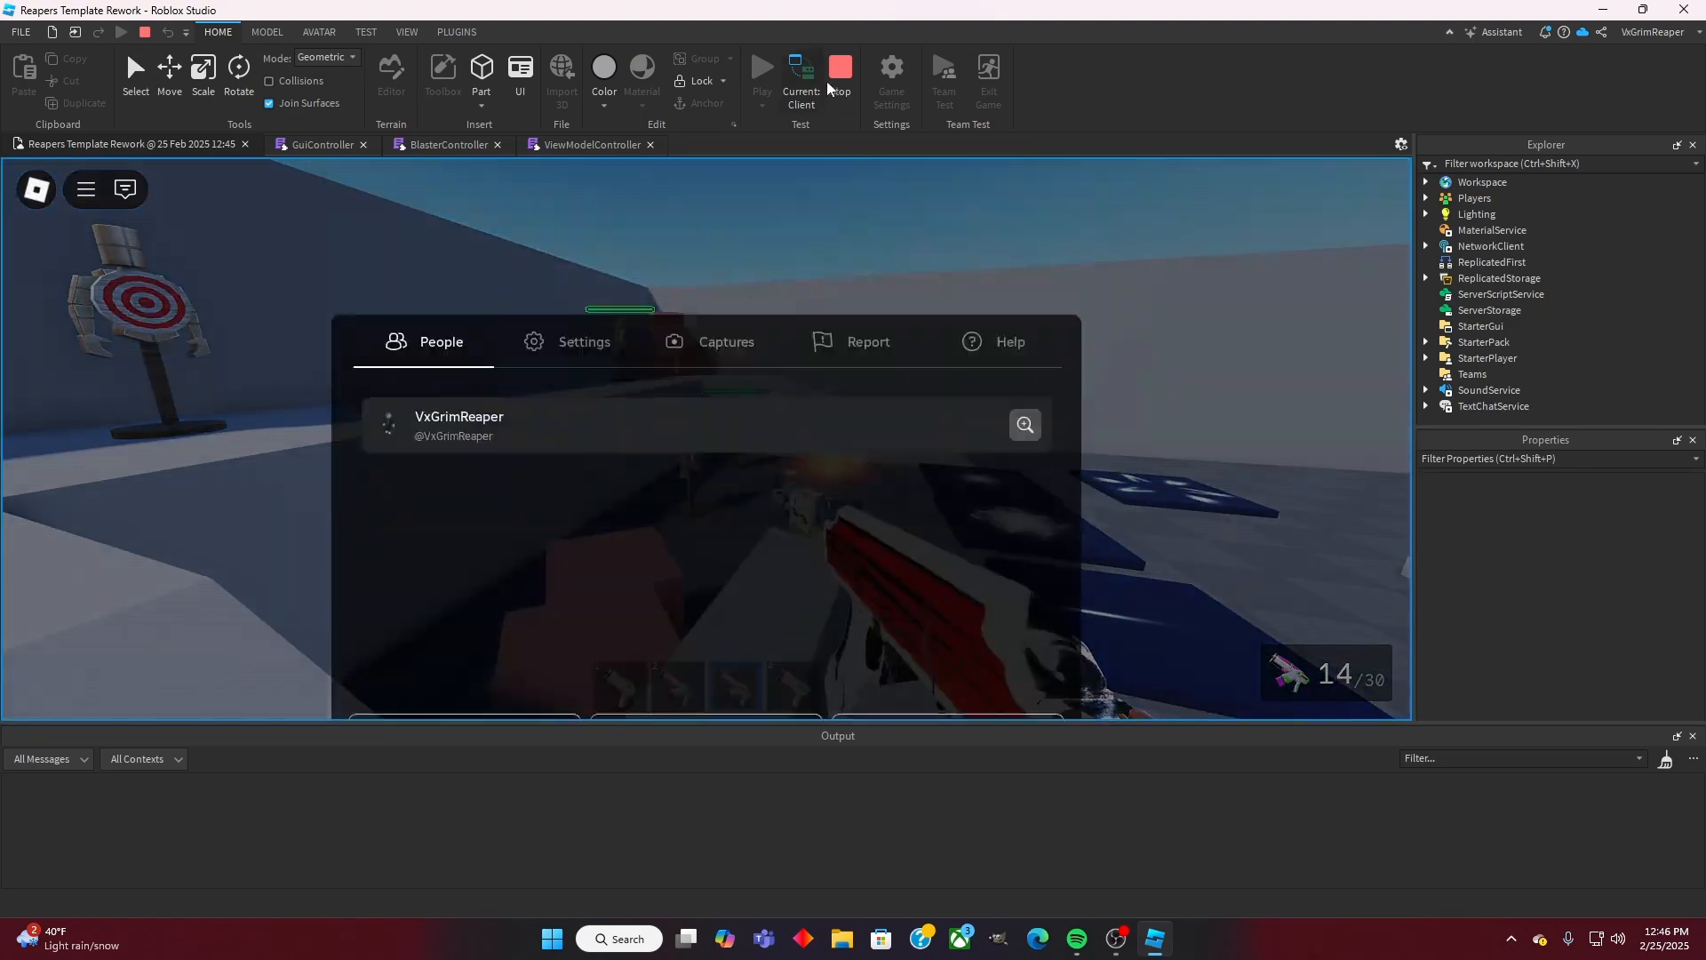
left_click(839, 69)
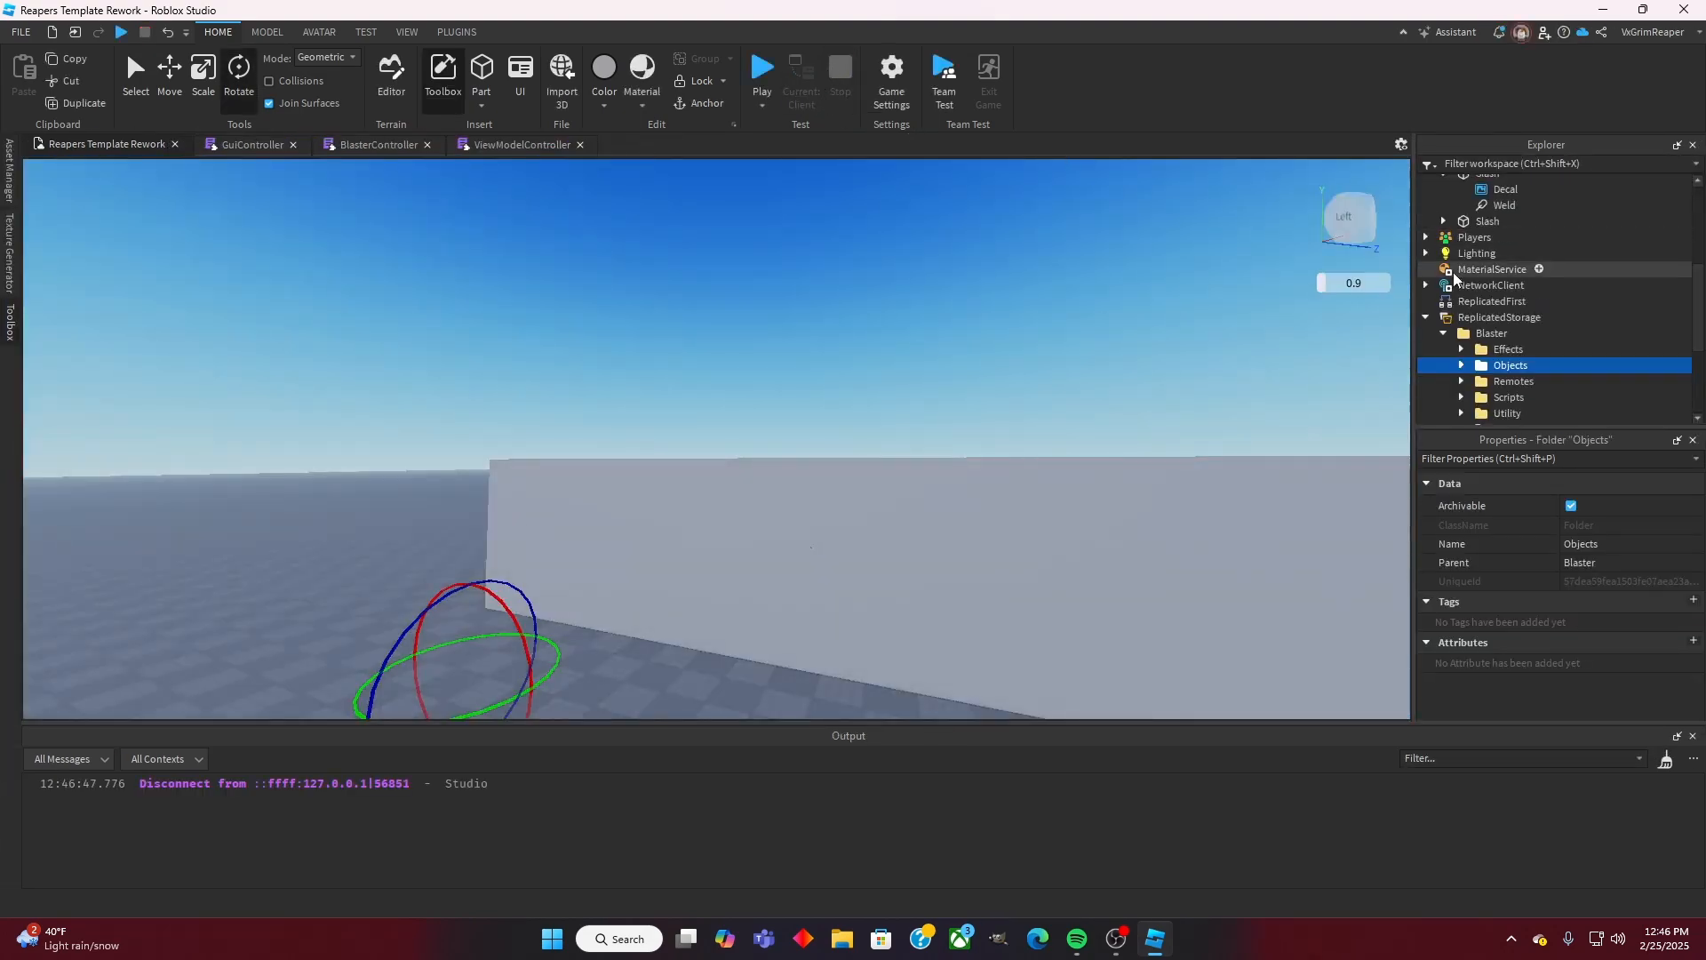
Step: Collapse the Blaster folder, ReplicatedStorage and the two expanded Slash parts in the object hierarchy
left_click(1445, 334)
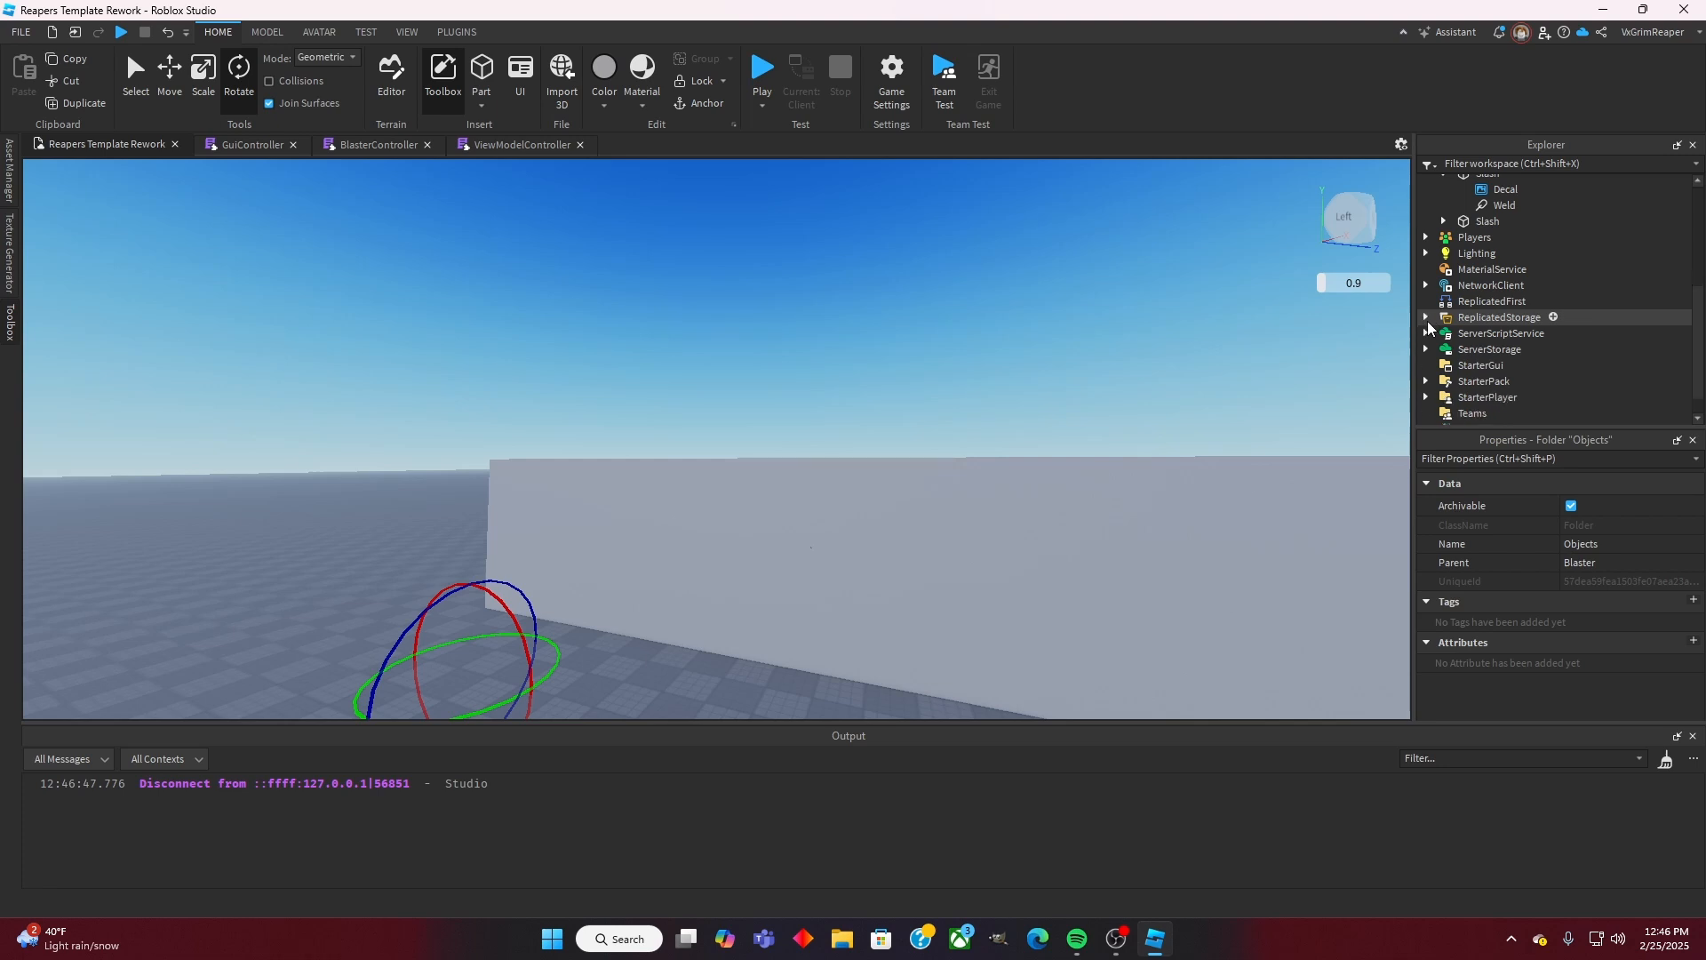
left_click(1426, 318)
scroll(1458, 307, "up", 2)
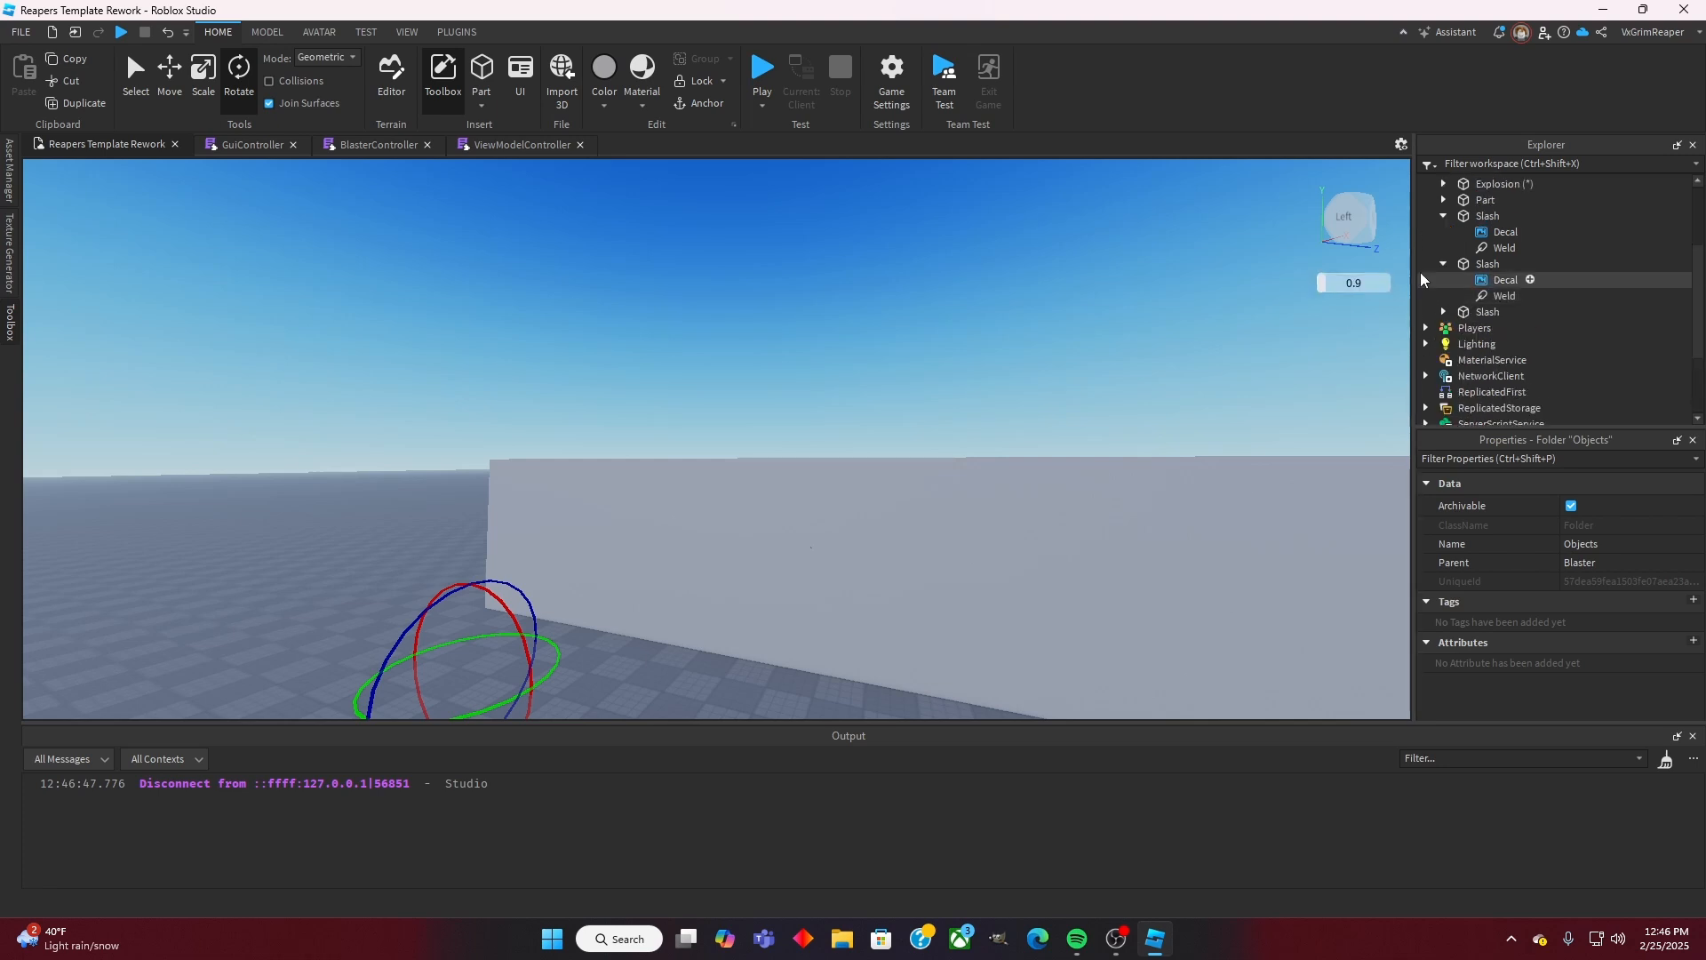
left_click(1443, 265)
left_click(1442, 217)
scroll(1441, 217, "up", 3)
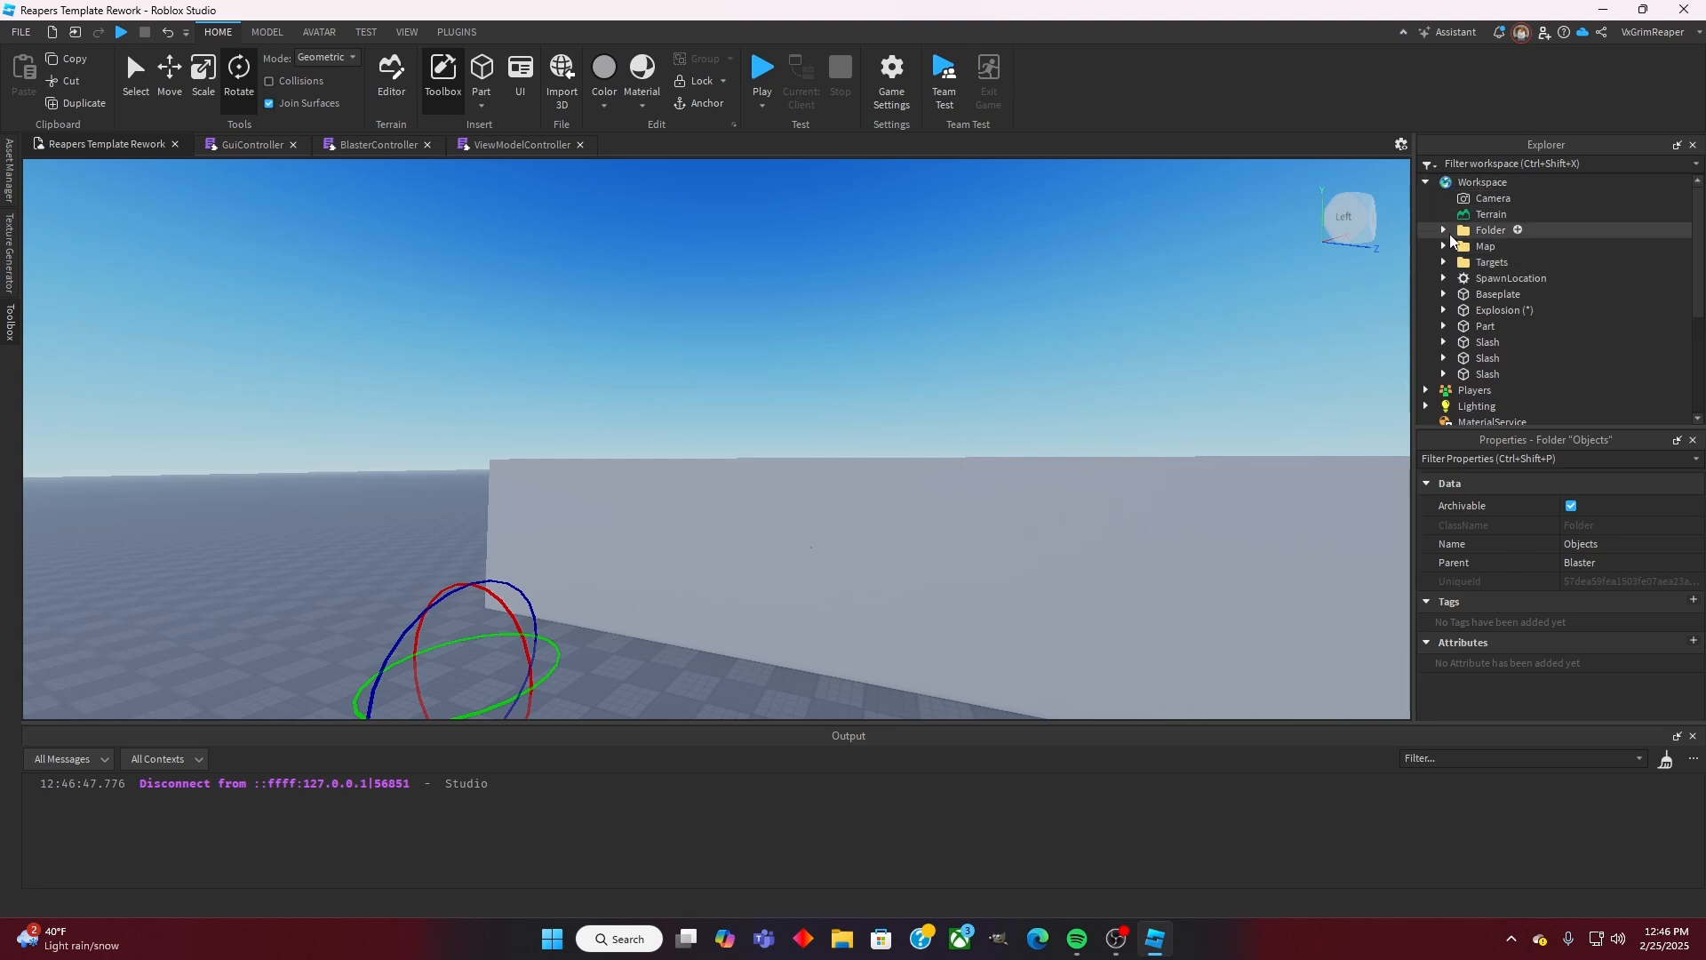
Step: Review the sounds stored in Workspace's Folder and collapse it again
left_click(1460, 233)
left_click(1444, 230)
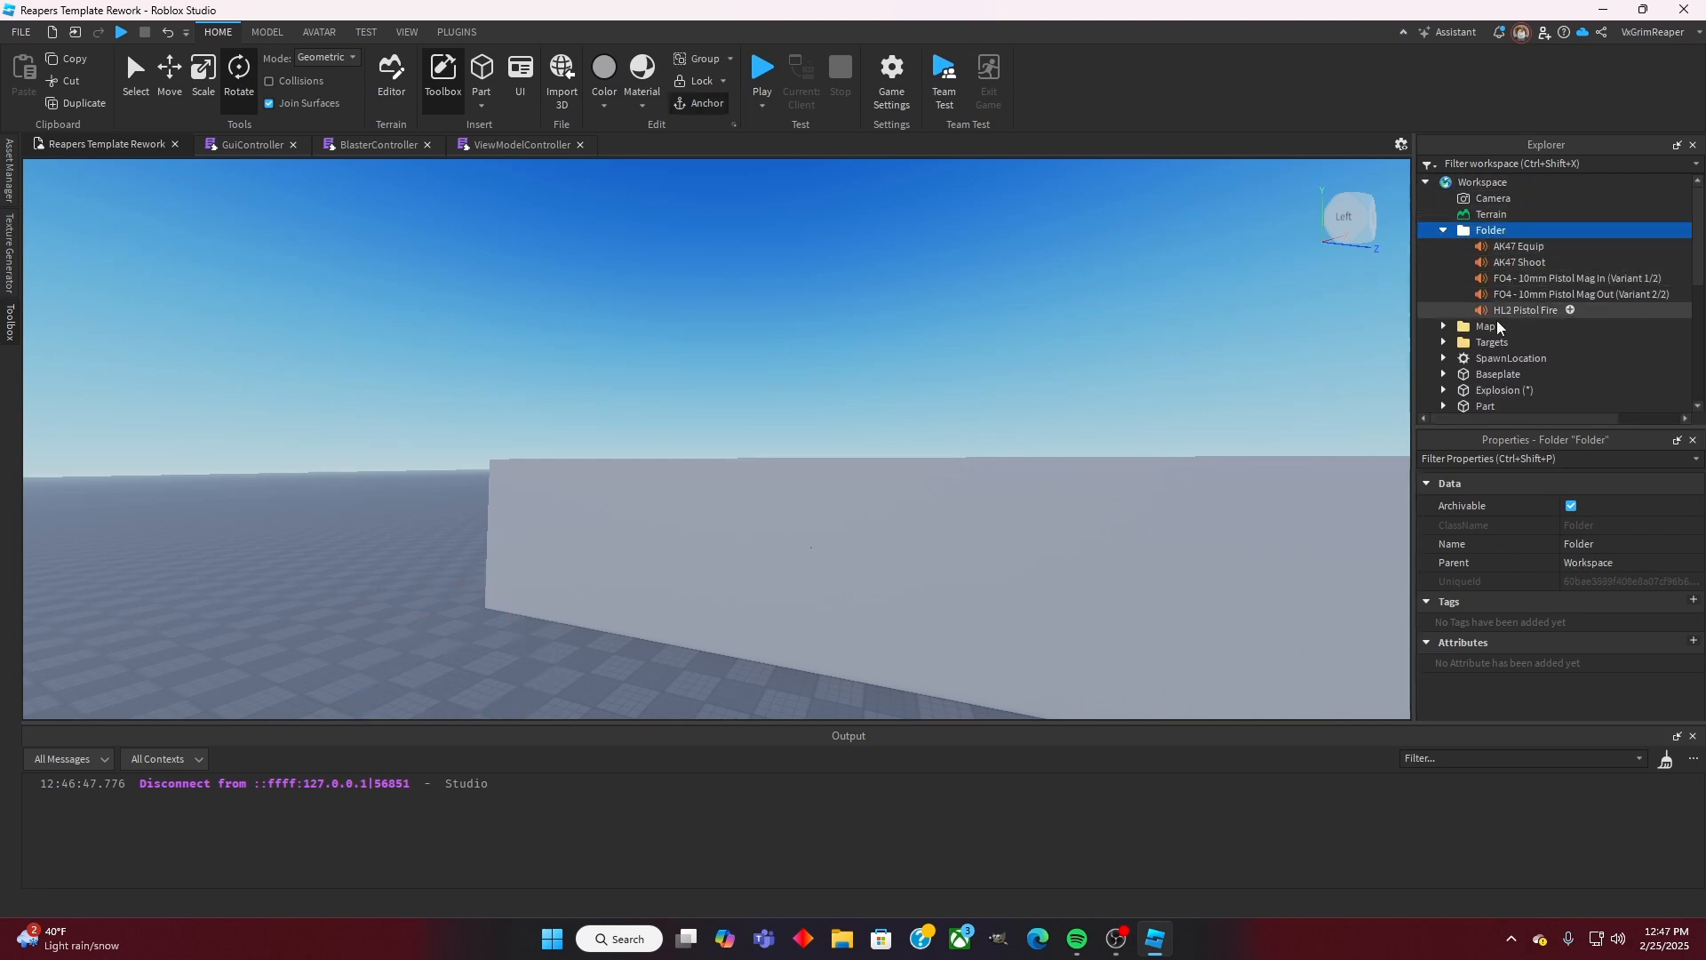
left_click(1447, 233)
scroll(1479, 290, "down", 3)
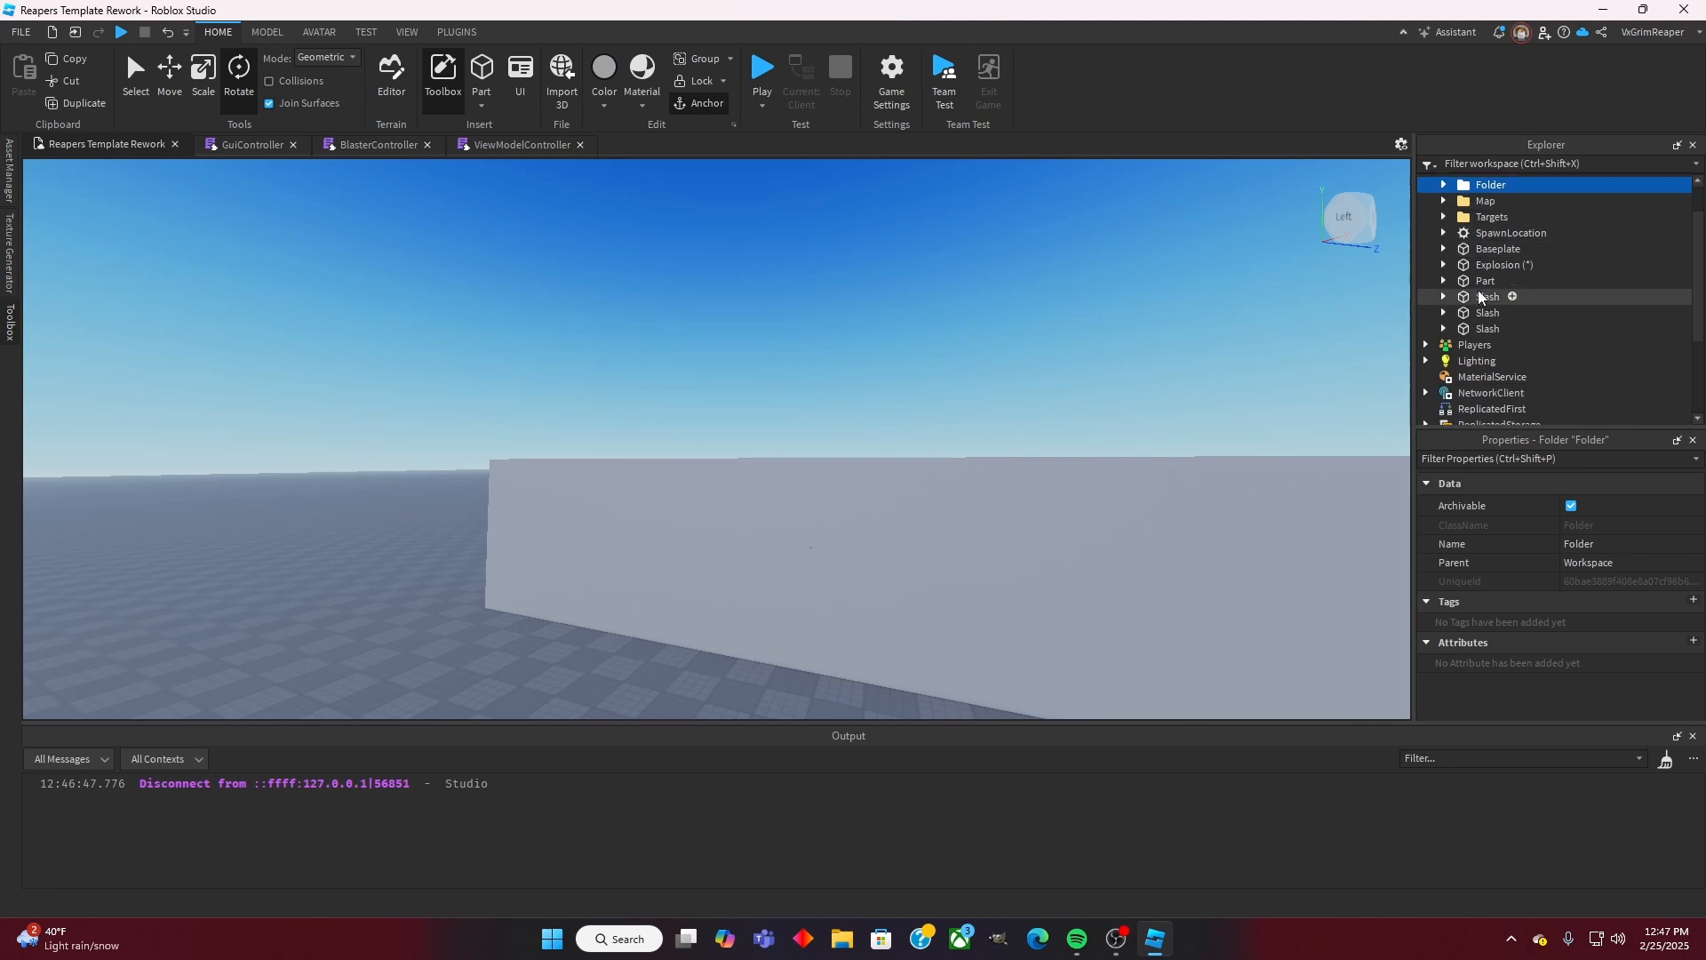
scroll(1448, 351, "down", 1)
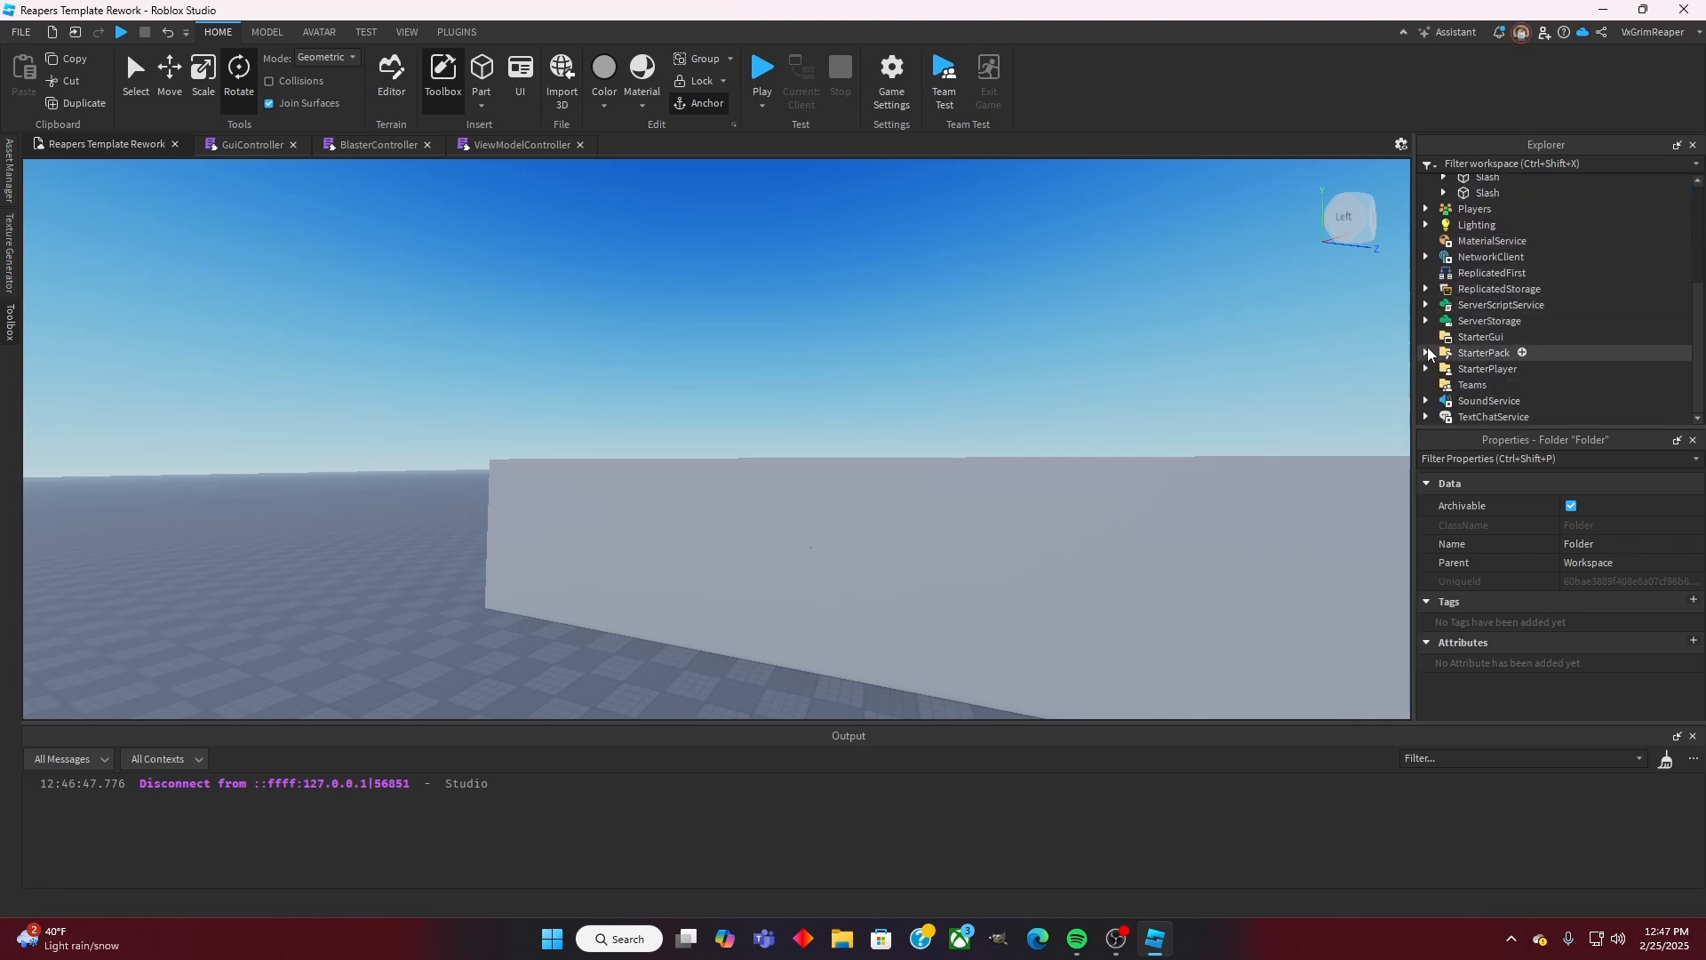
Step: Expand the Ak47 tool in StarterPack down to its Sounds and Shoot folders, and inspect the Shoot1 audio player
left_click(1427, 351)
key("e")
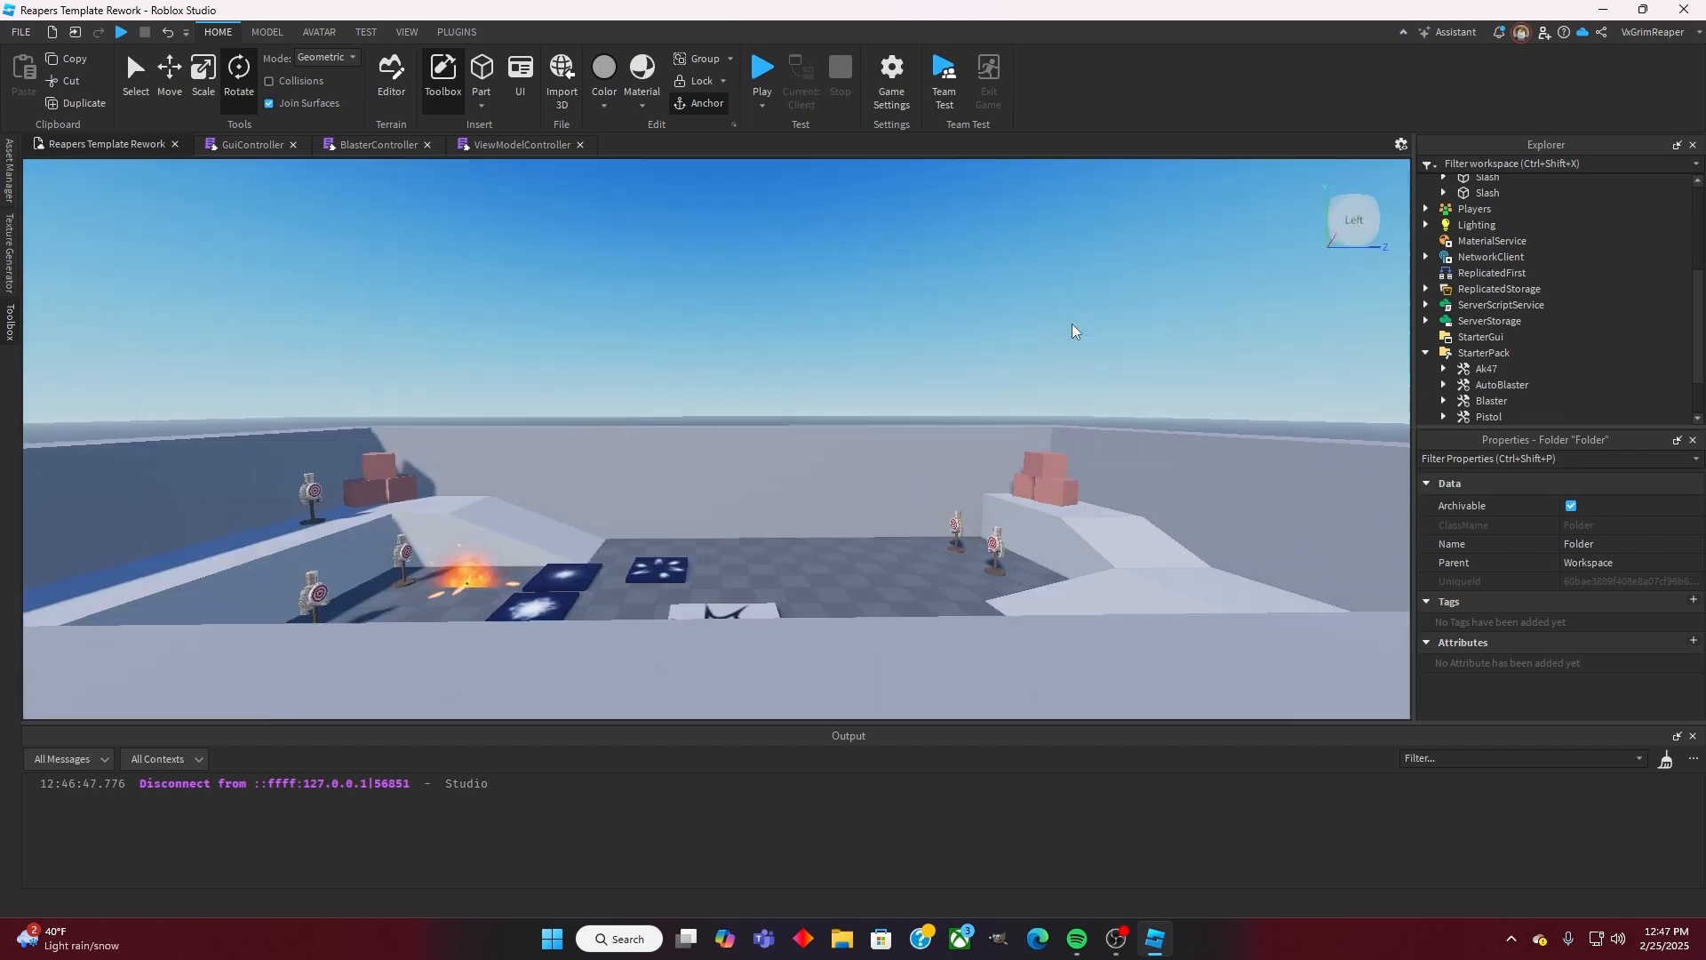
right_click_drag(1071, 324, 1071, 323)
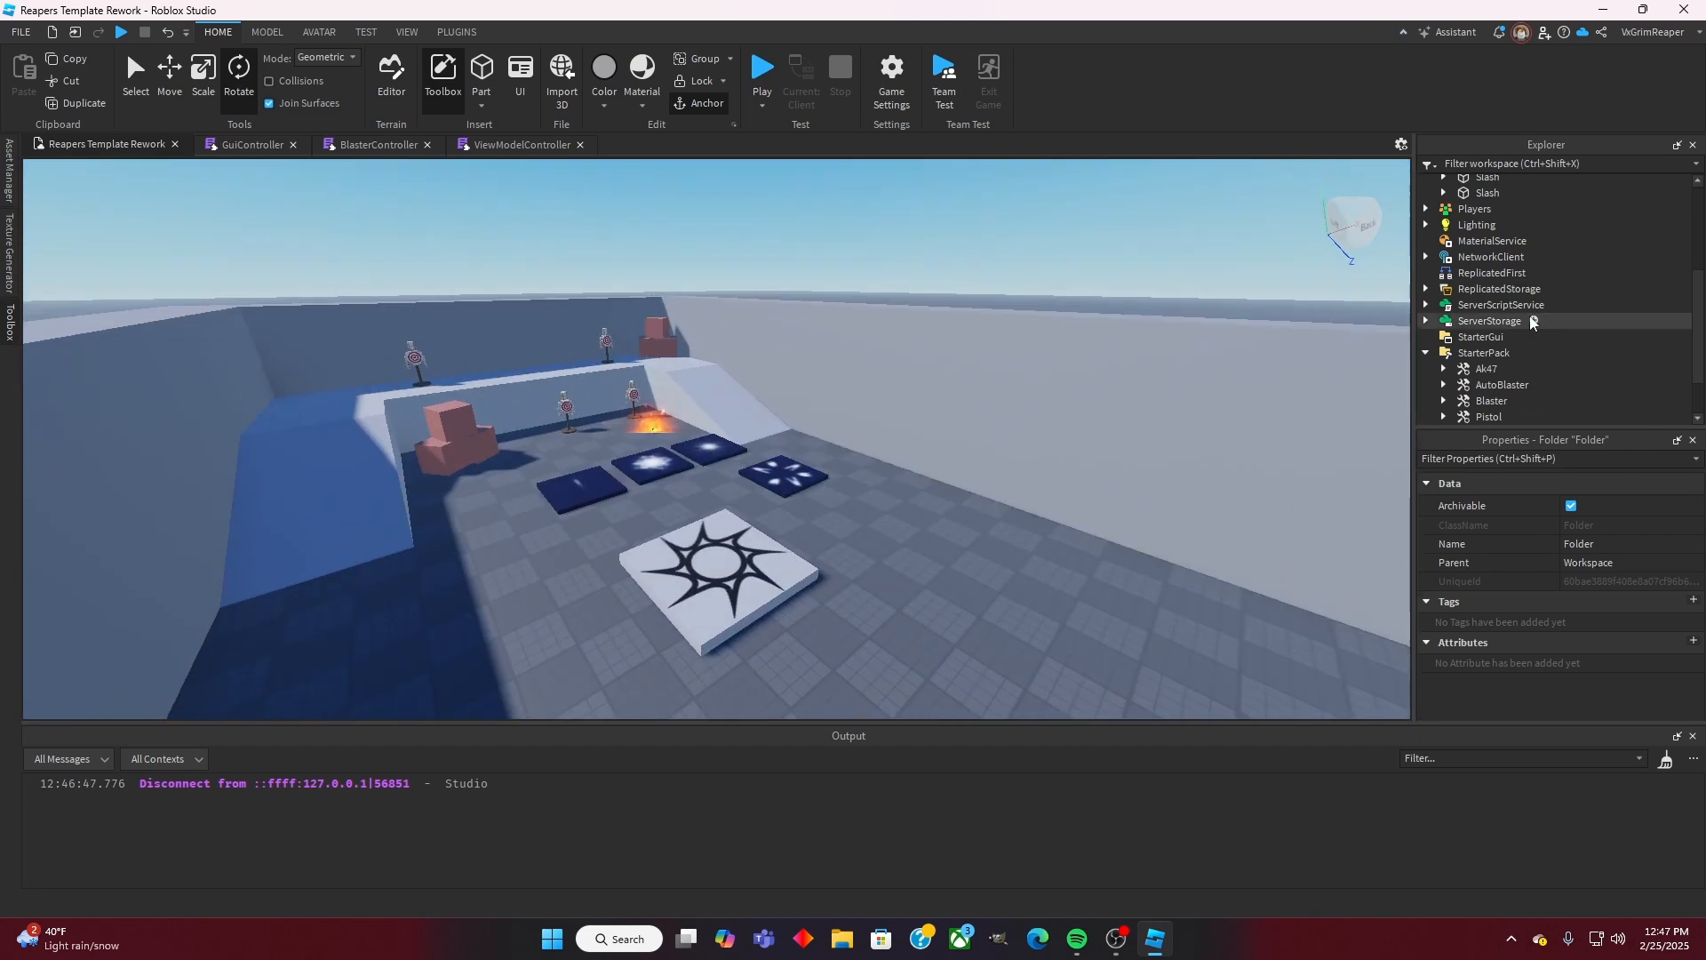
scroll(1452, 366, "down", 1)
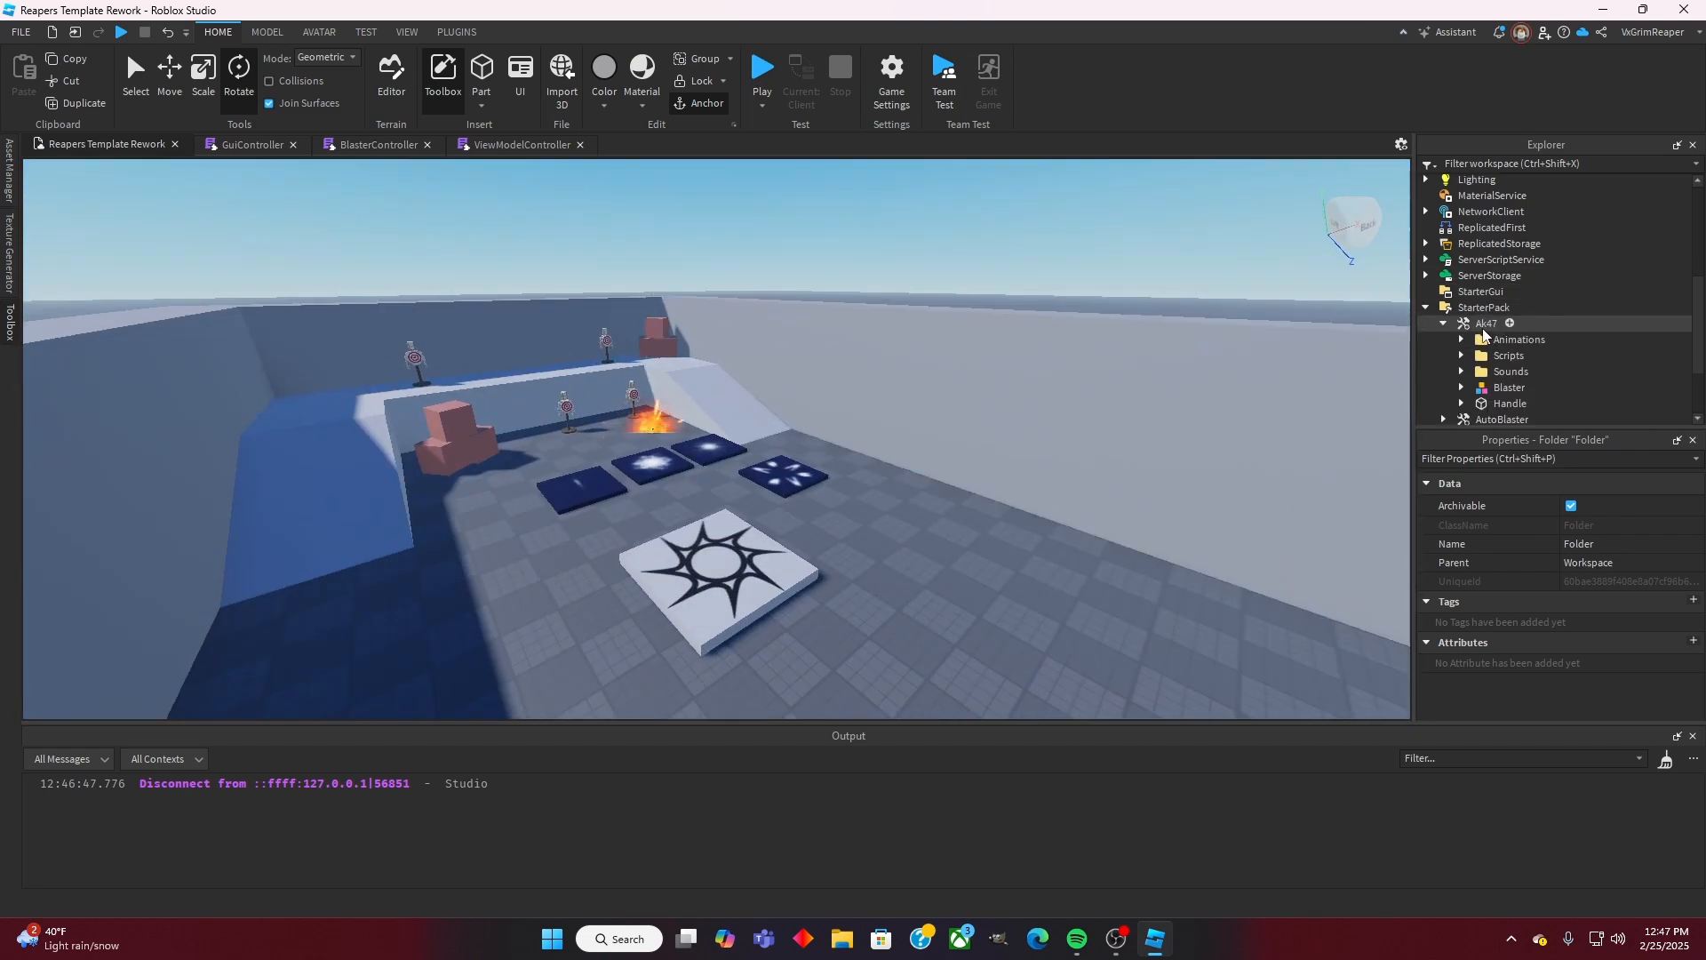
left_click(1462, 372)
scroll(1474, 339, "down", 2)
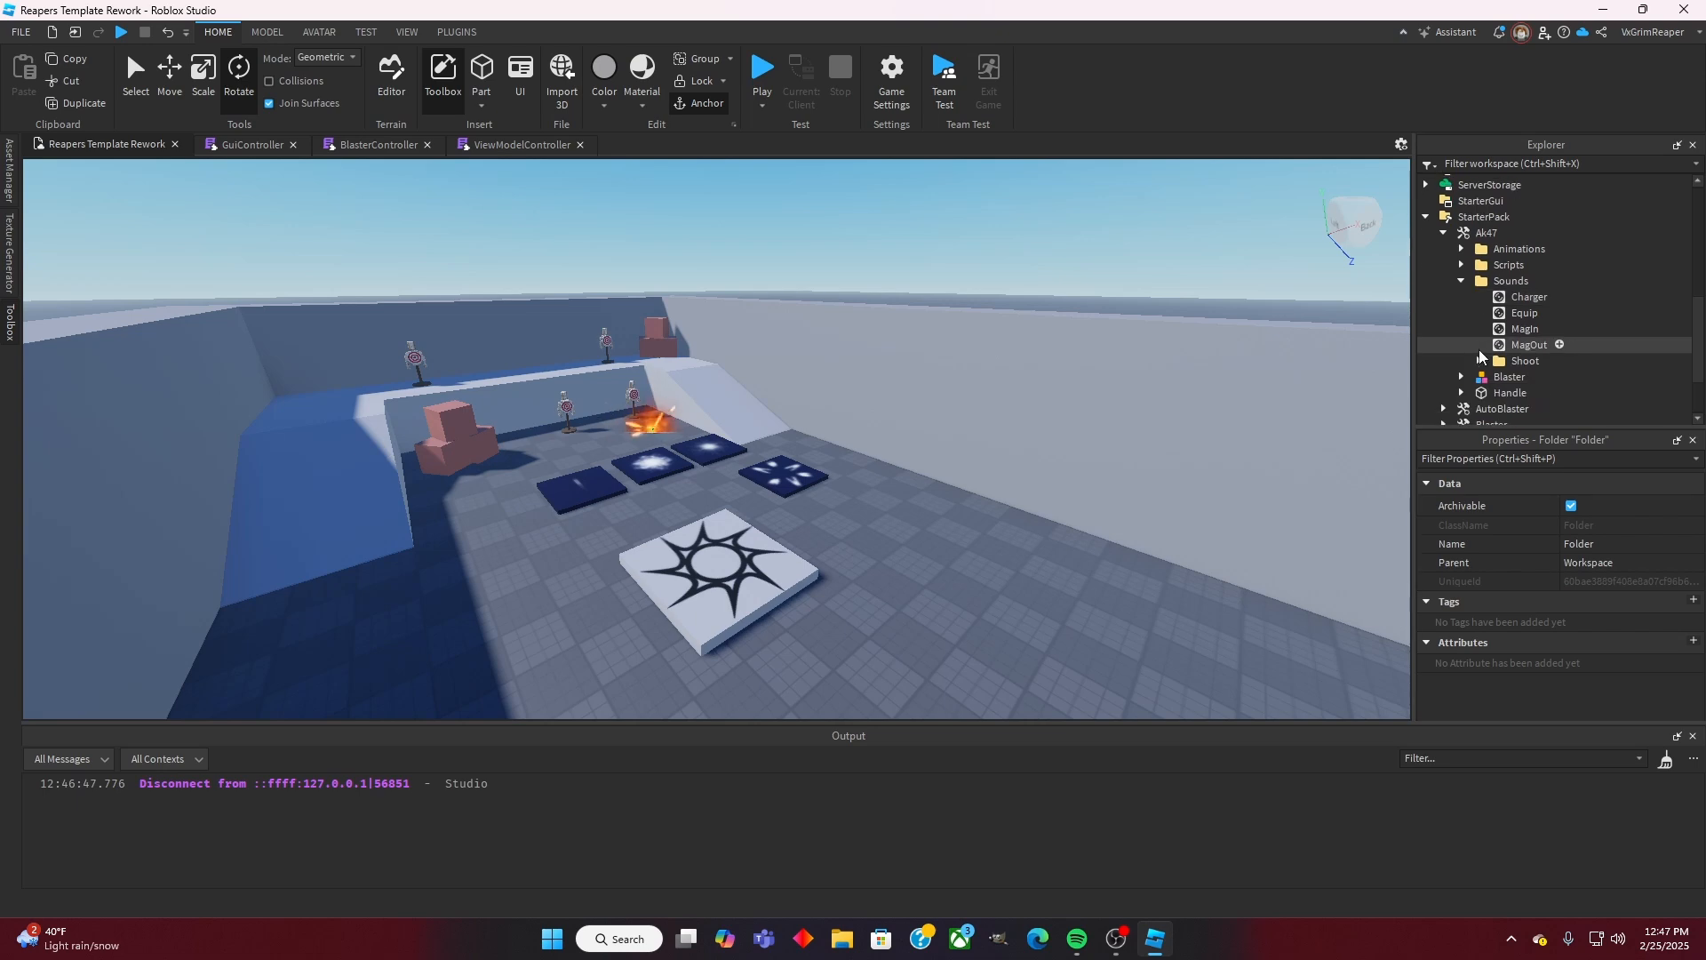
scroll(1490, 354, "down", 1)
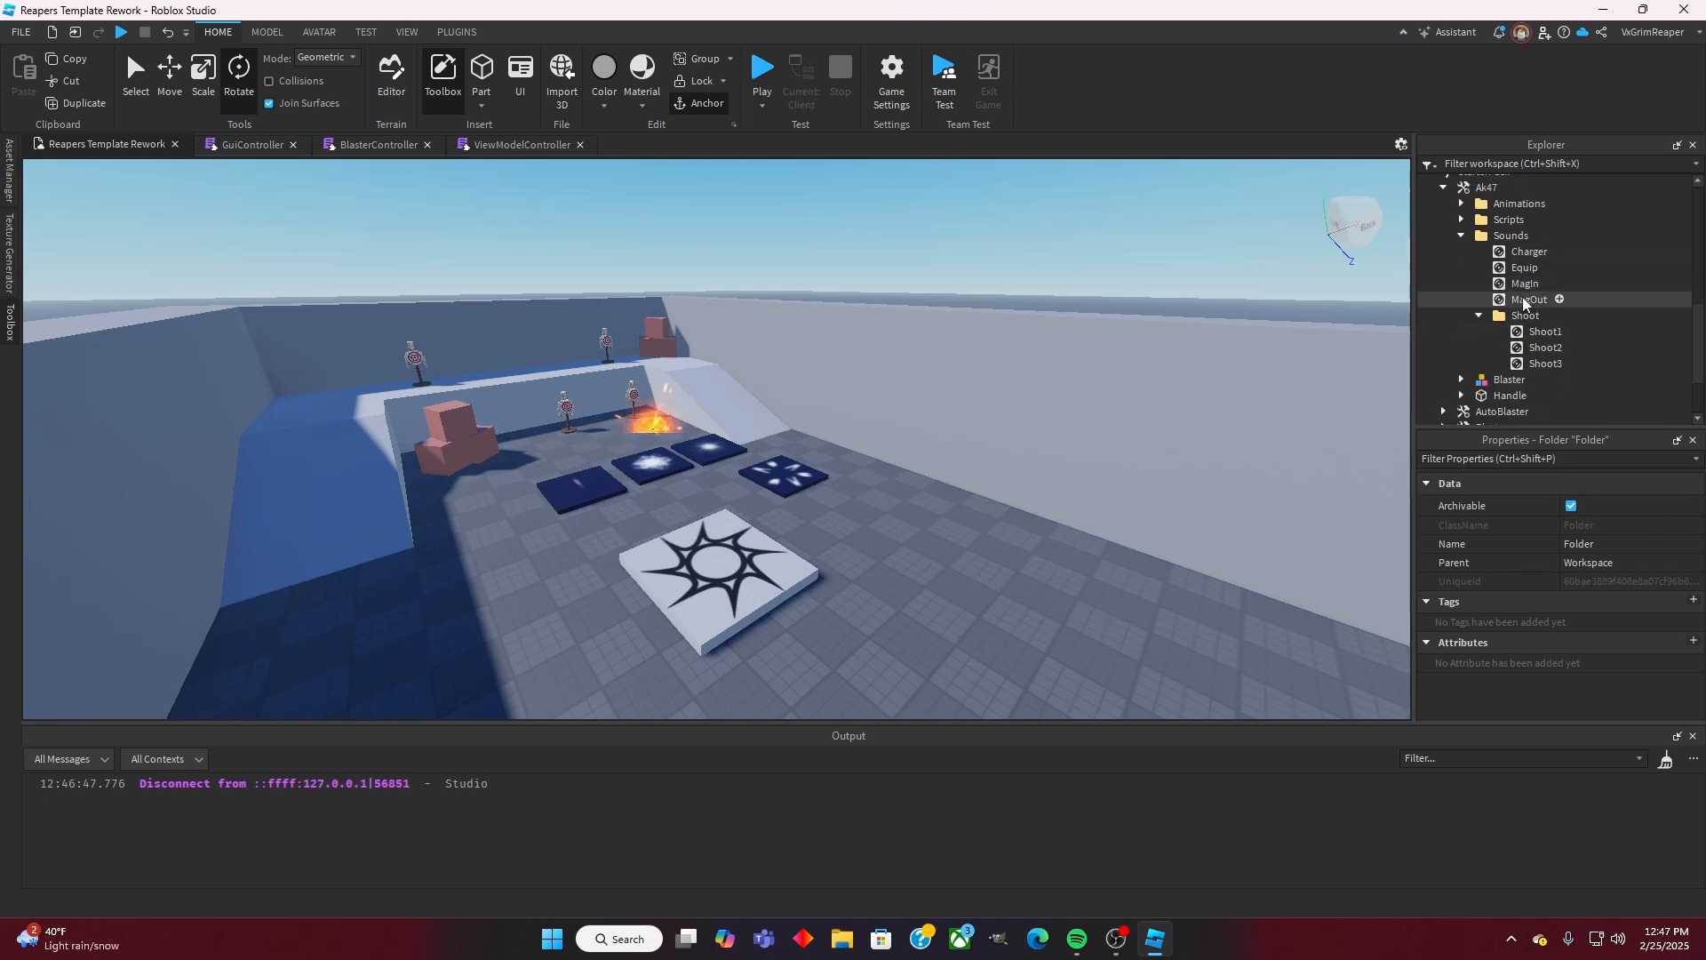
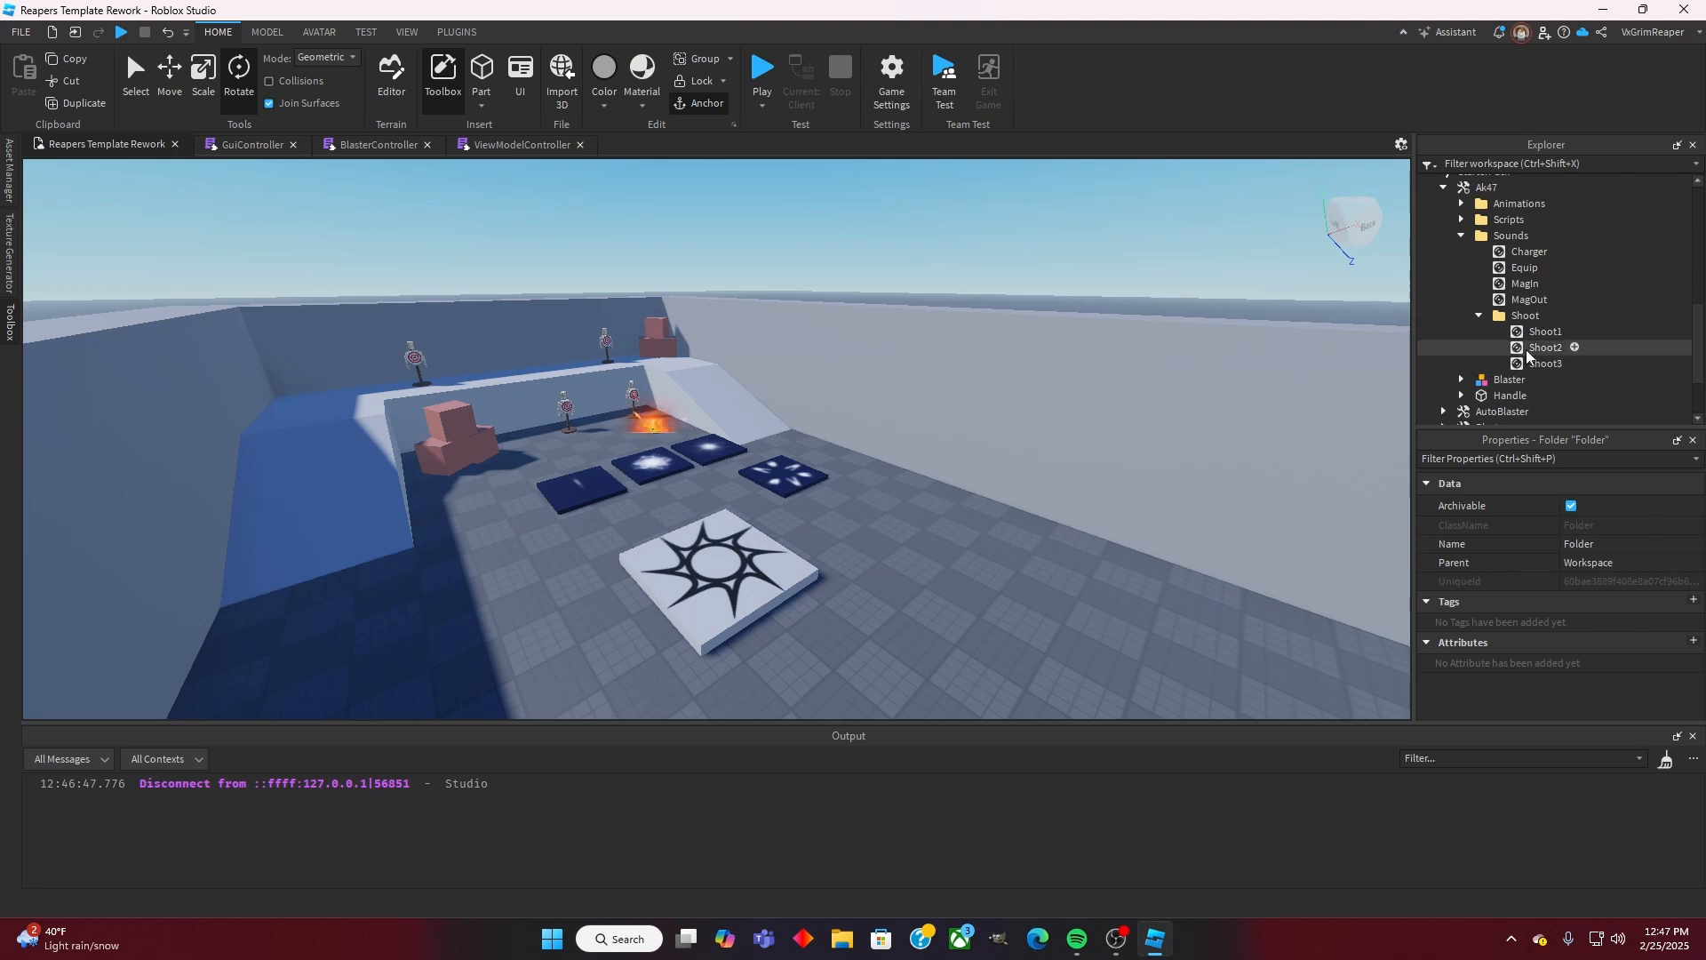
left_click(1546, 331)
scroll(1546, 323, "up", 3)
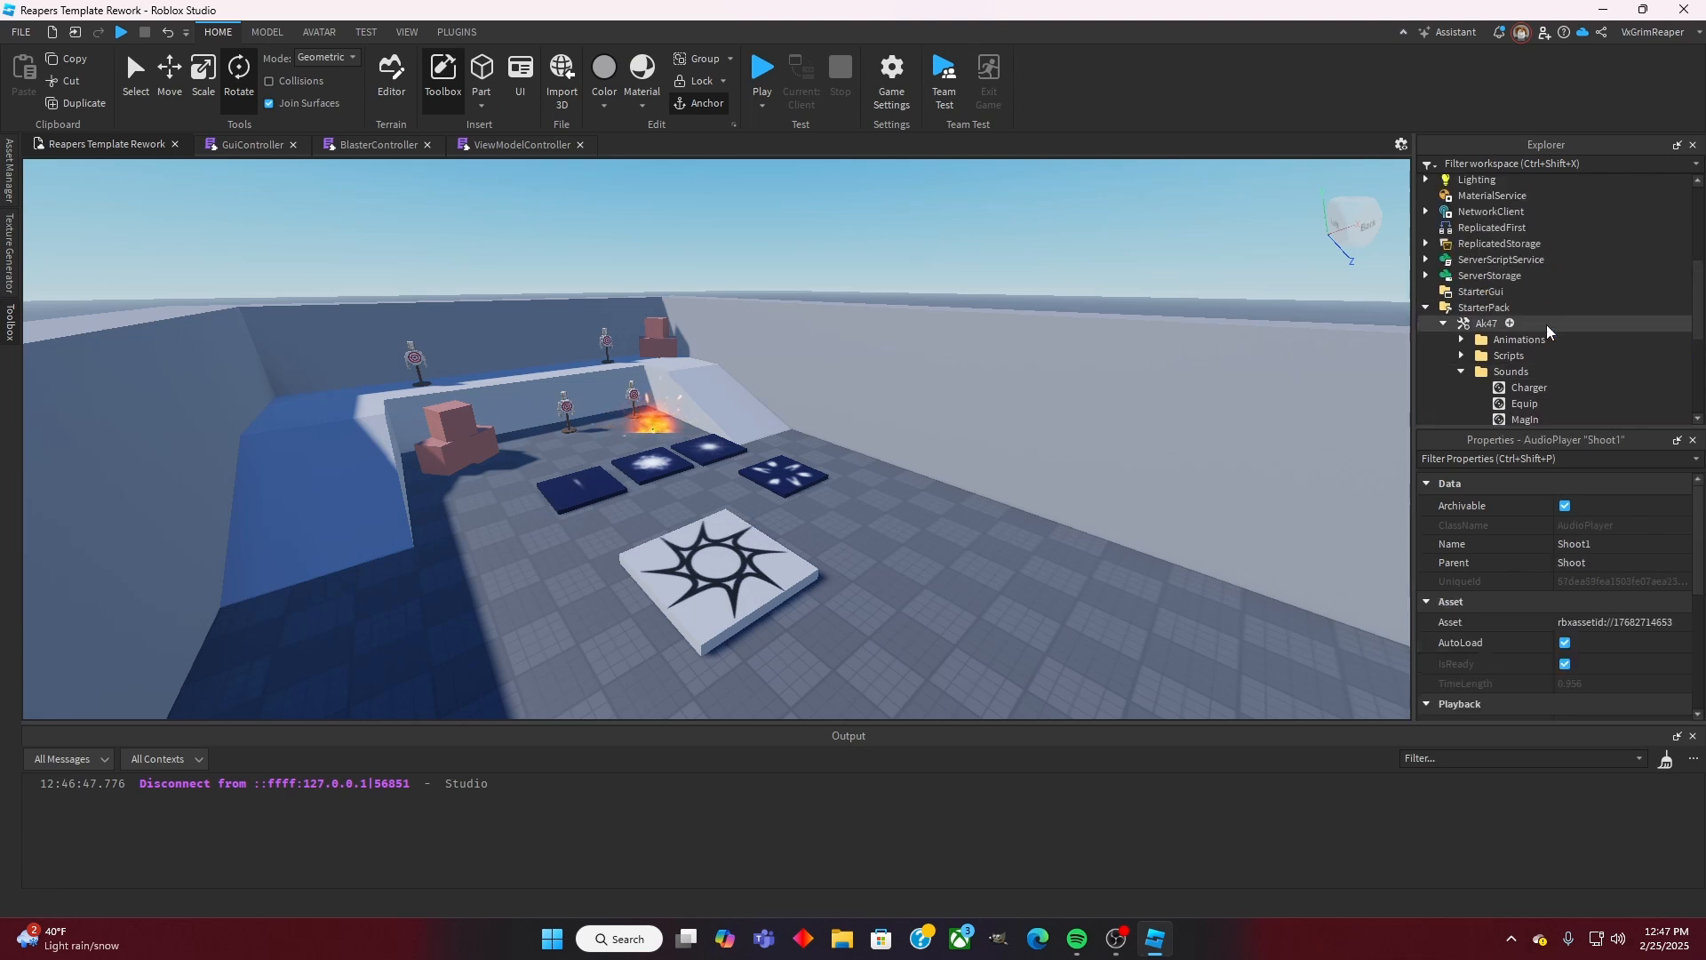
Step: Copy the SoundId of the AK47 Shoot sound in Workspace's Folder
scroll(1543, 338, "up", 5)
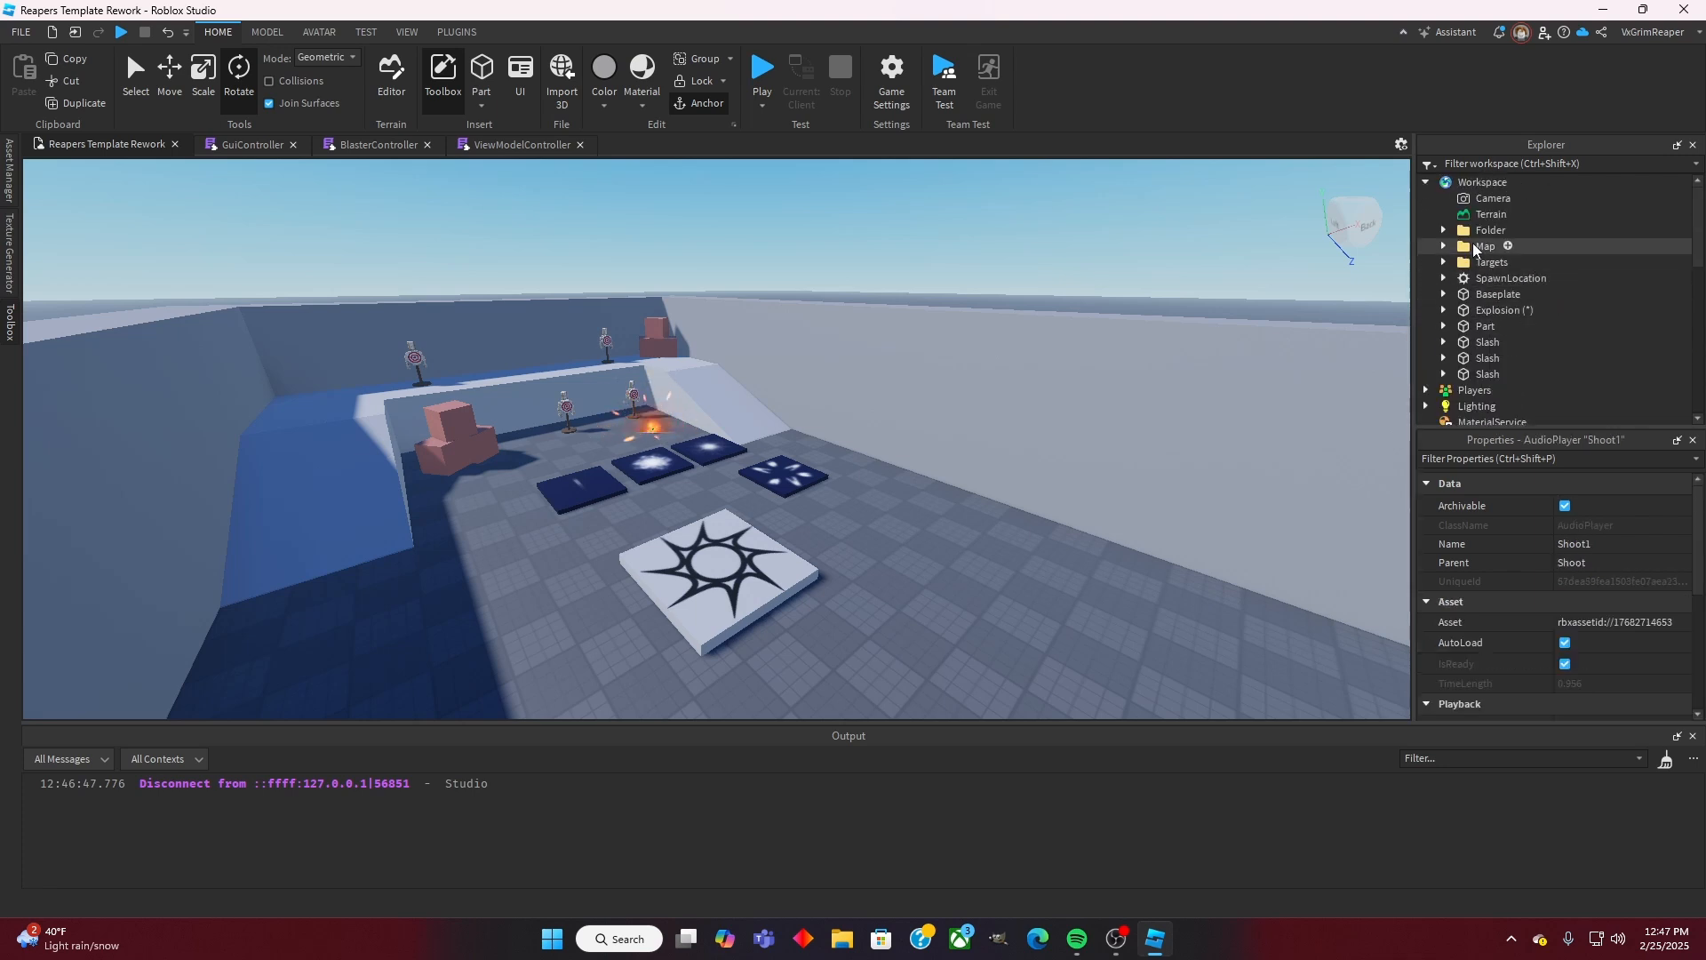
left_click(1443, 230)
left_click(1510, 262)
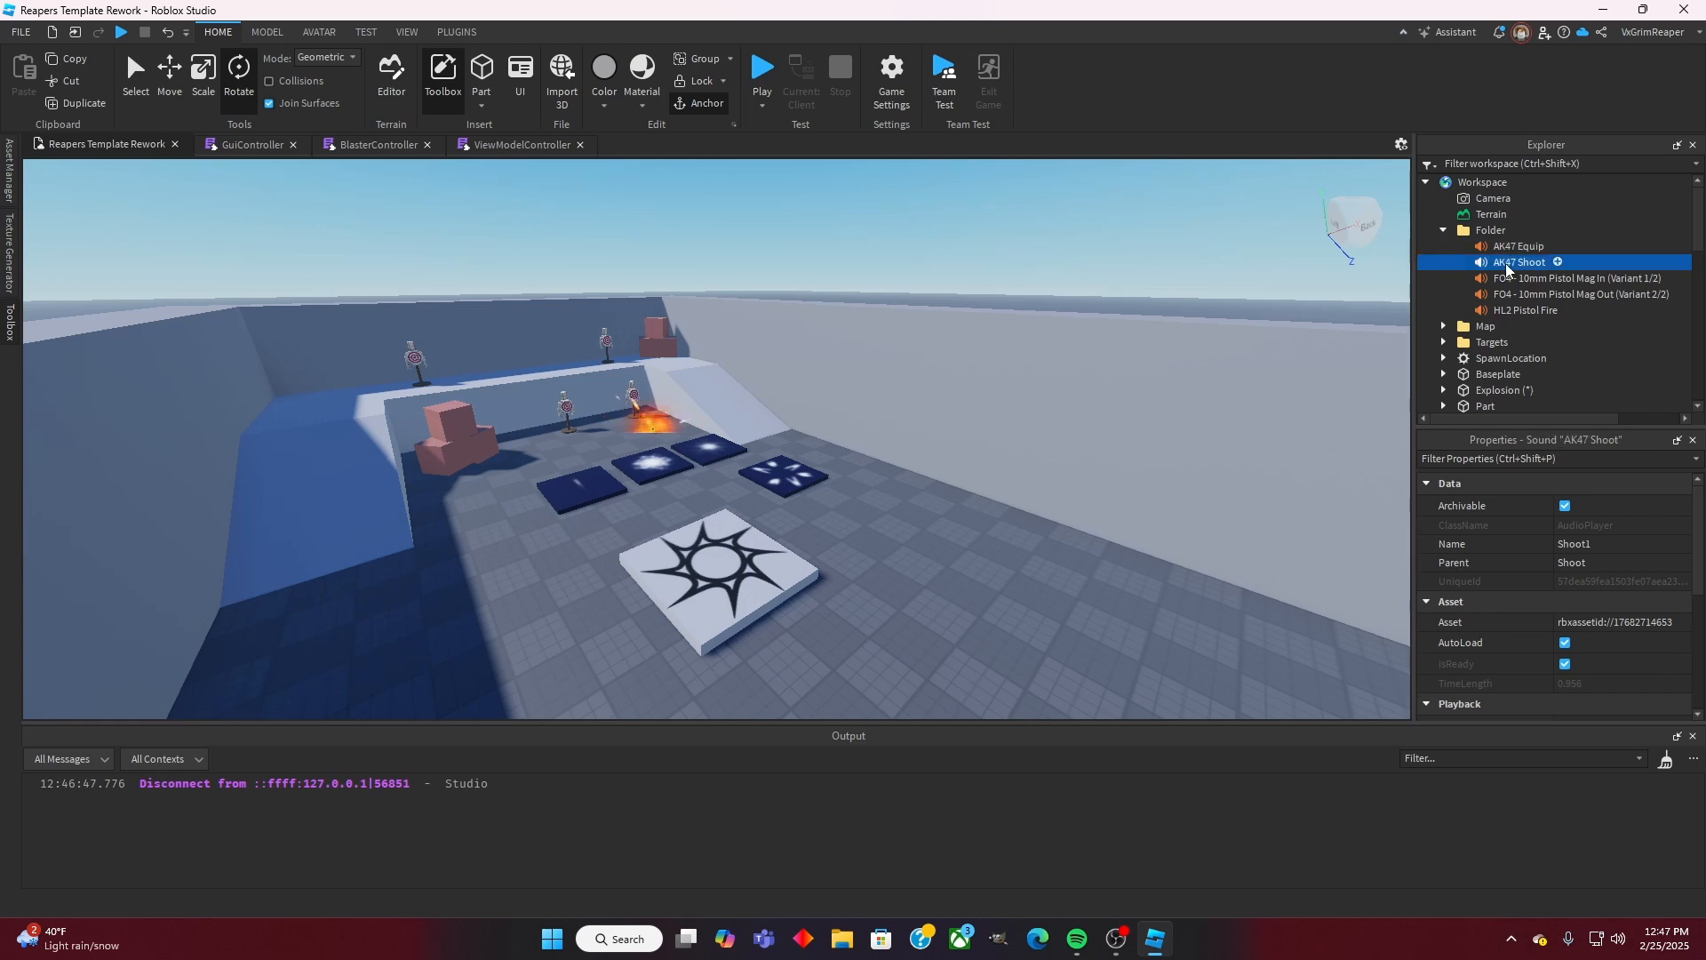
scroll(1594, 691, "down", 1)
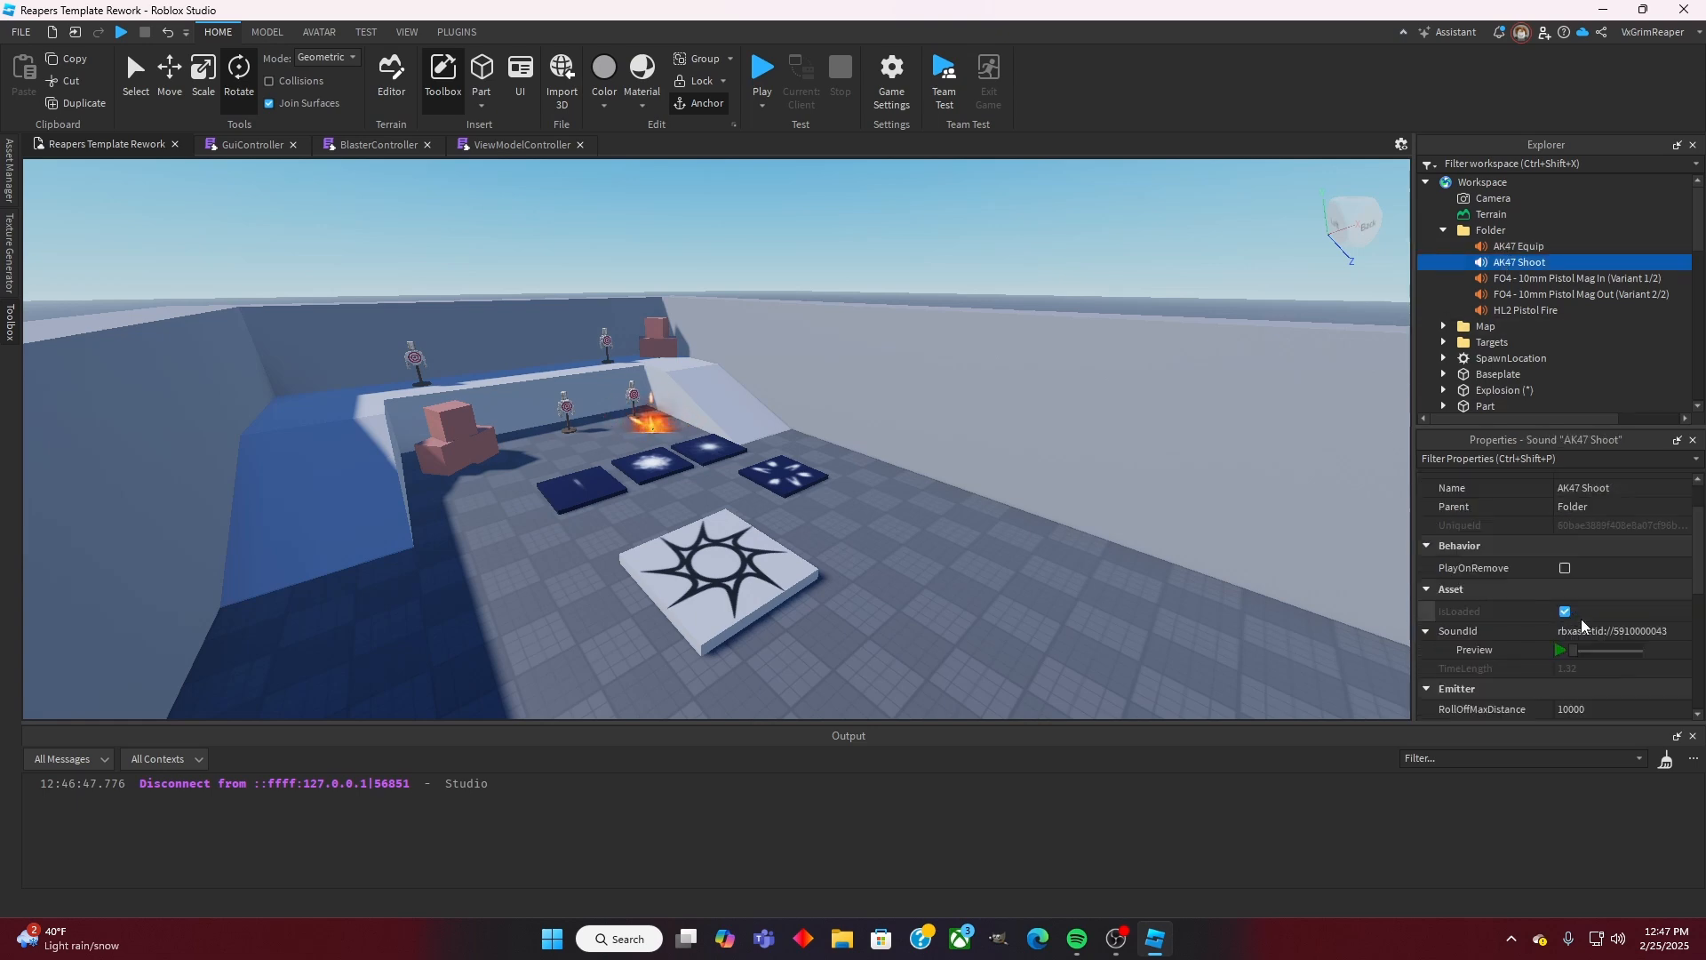
left_click(1592, 632)
key("ctrl+c")
right_click(1592, 633)
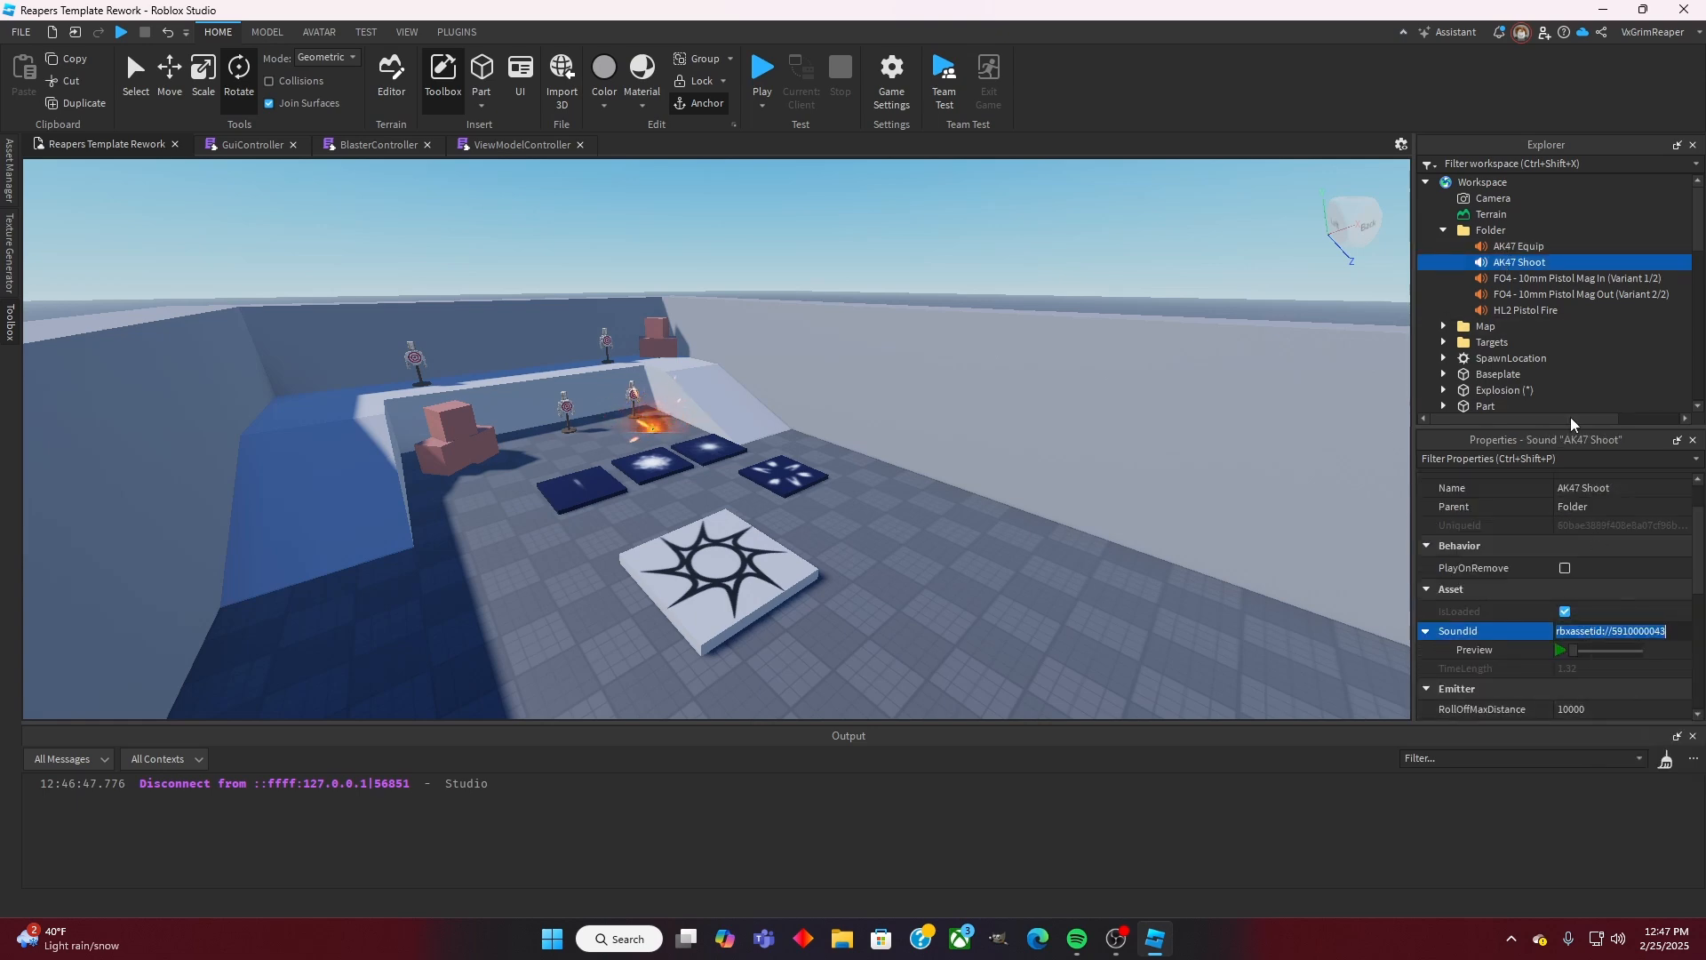
scroll(1560, 348, "down", 6)
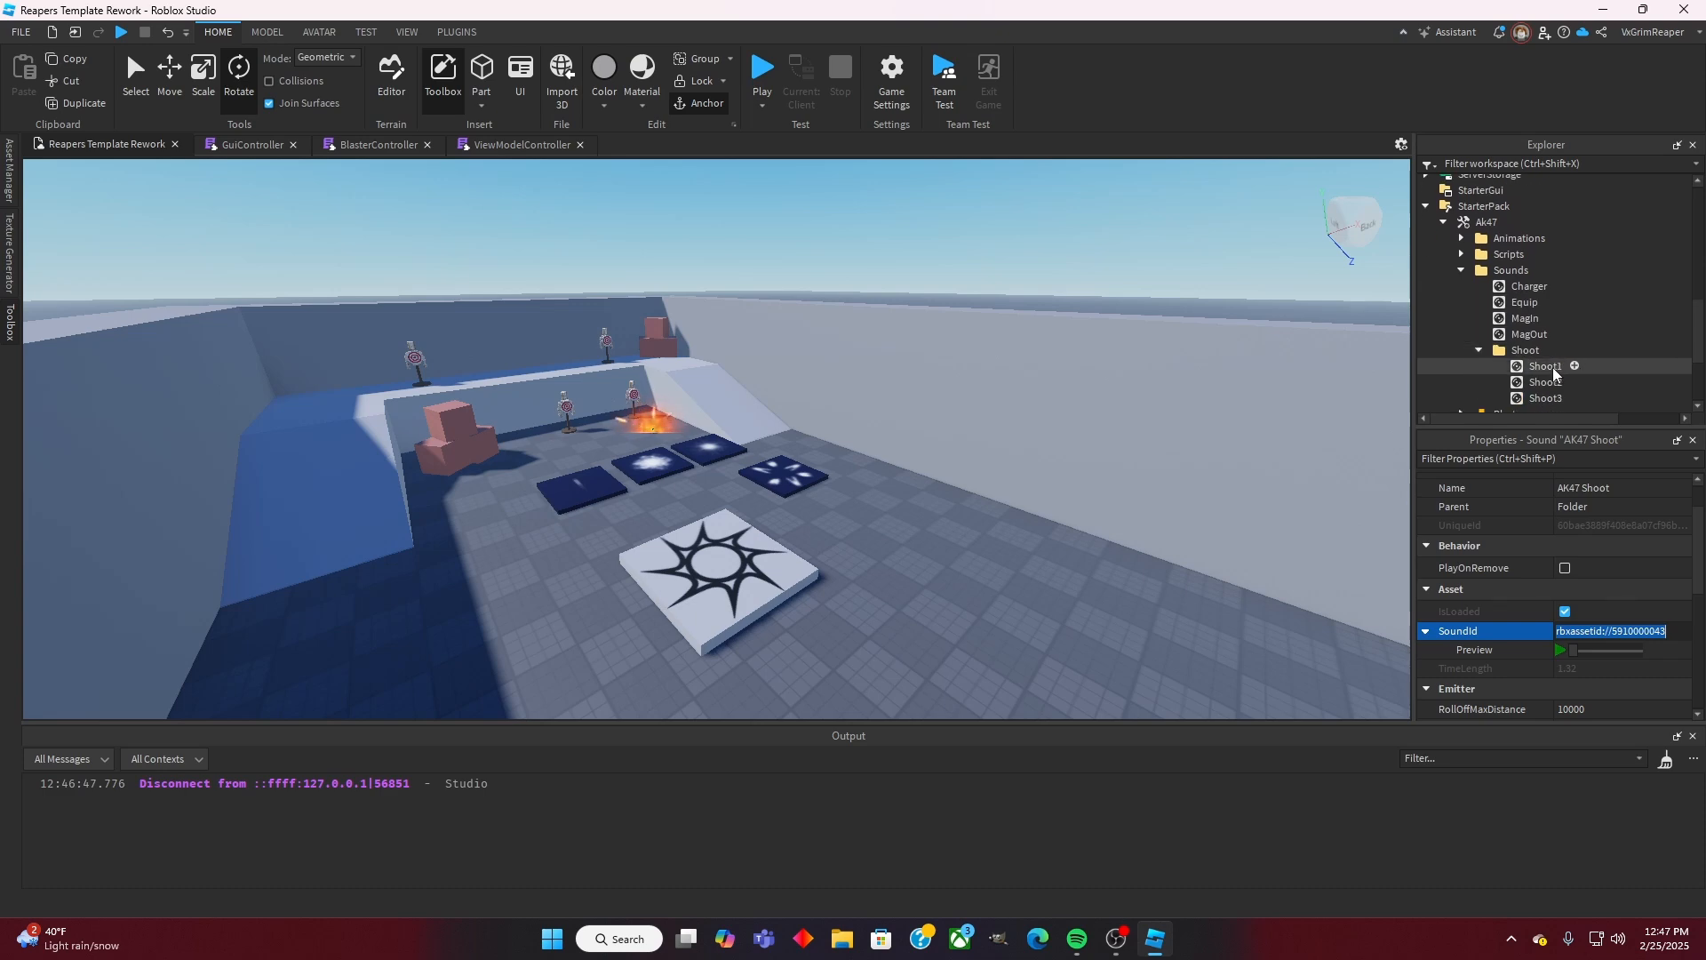
left_click(1551, 366)
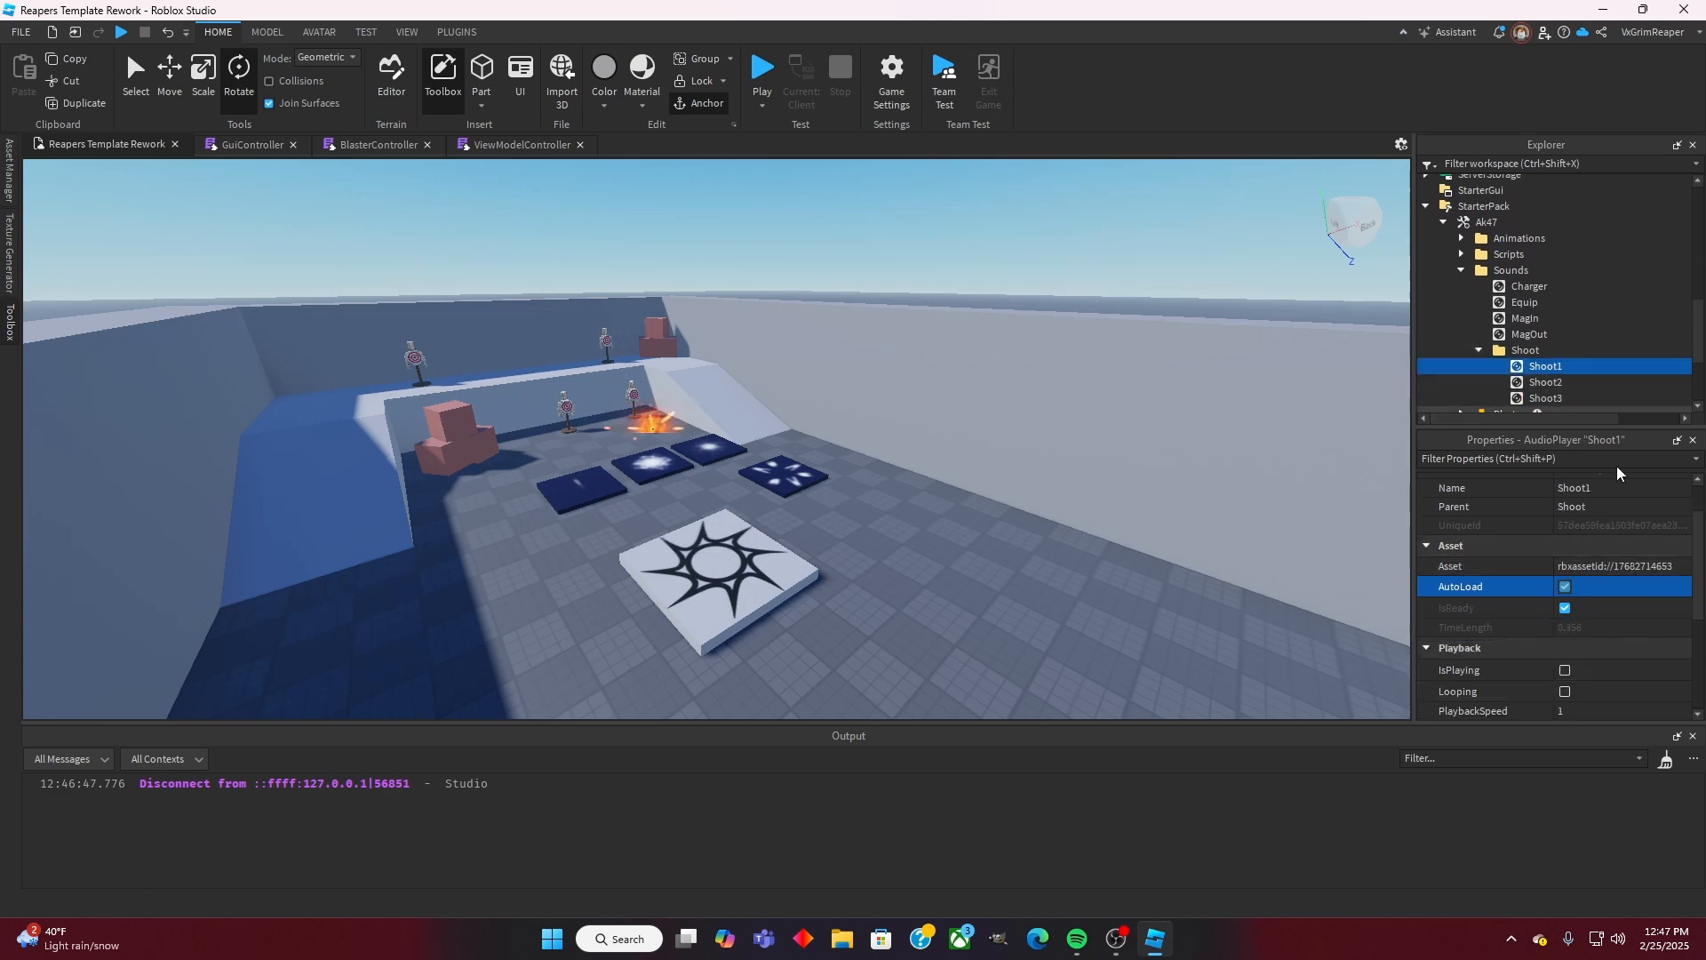
left_click(1623, 566)
right_click(1610, 570)
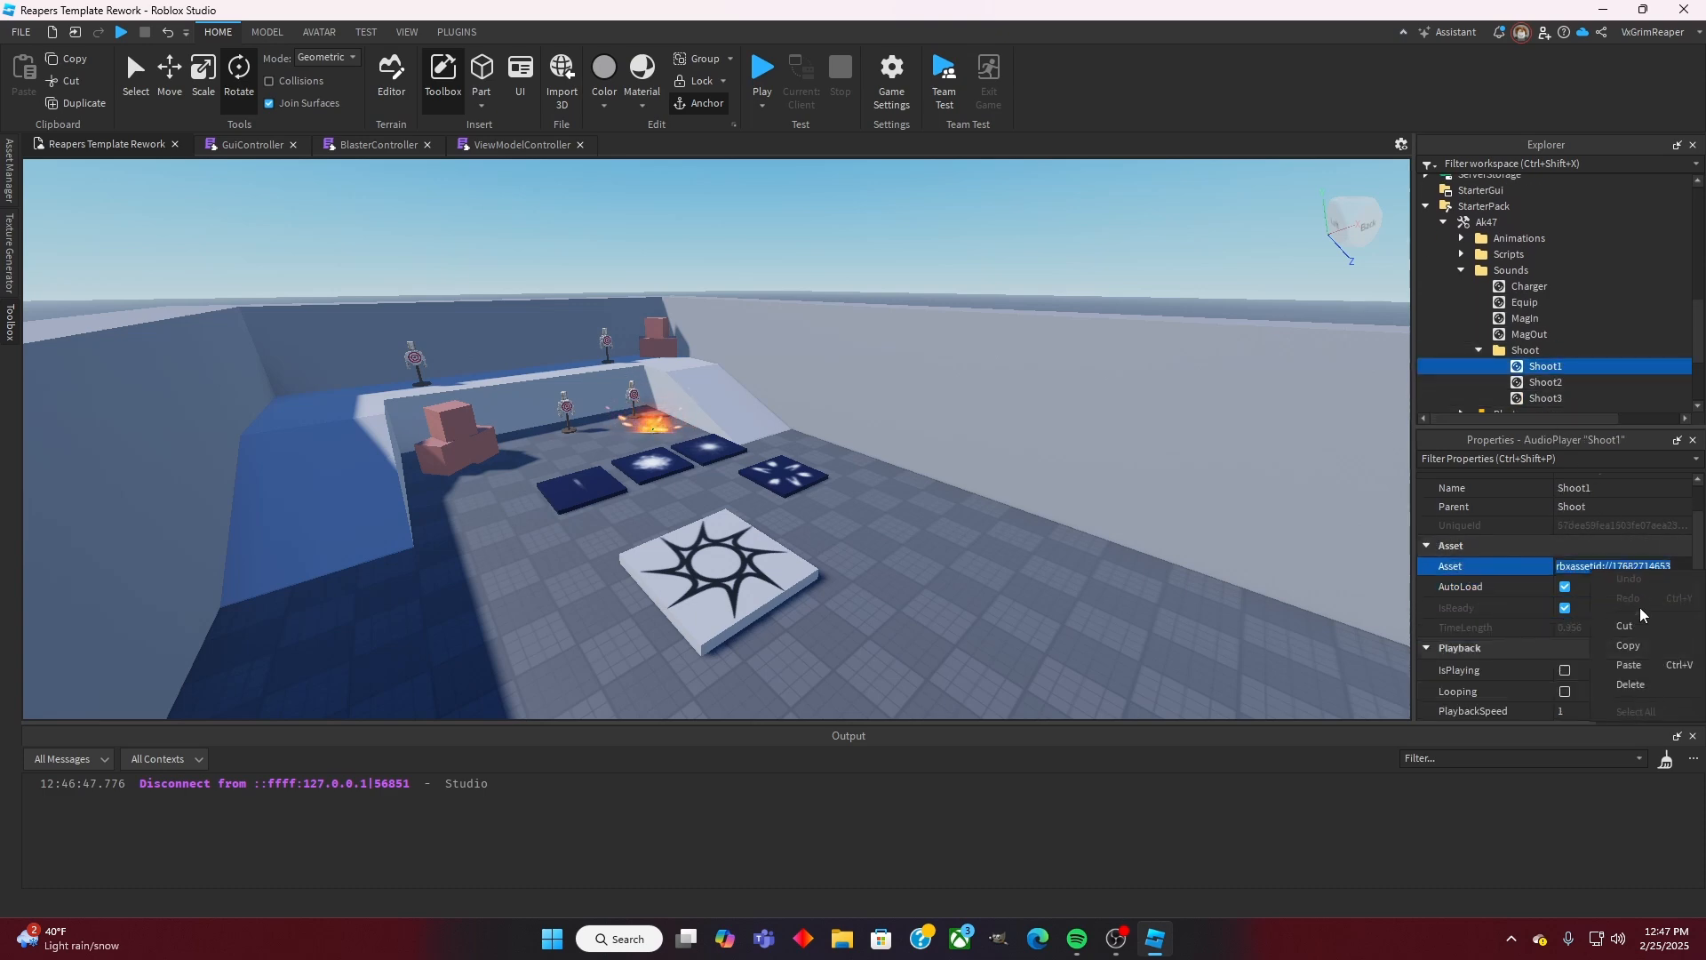
left_click(1640, 660)
left_click(1553, 382)
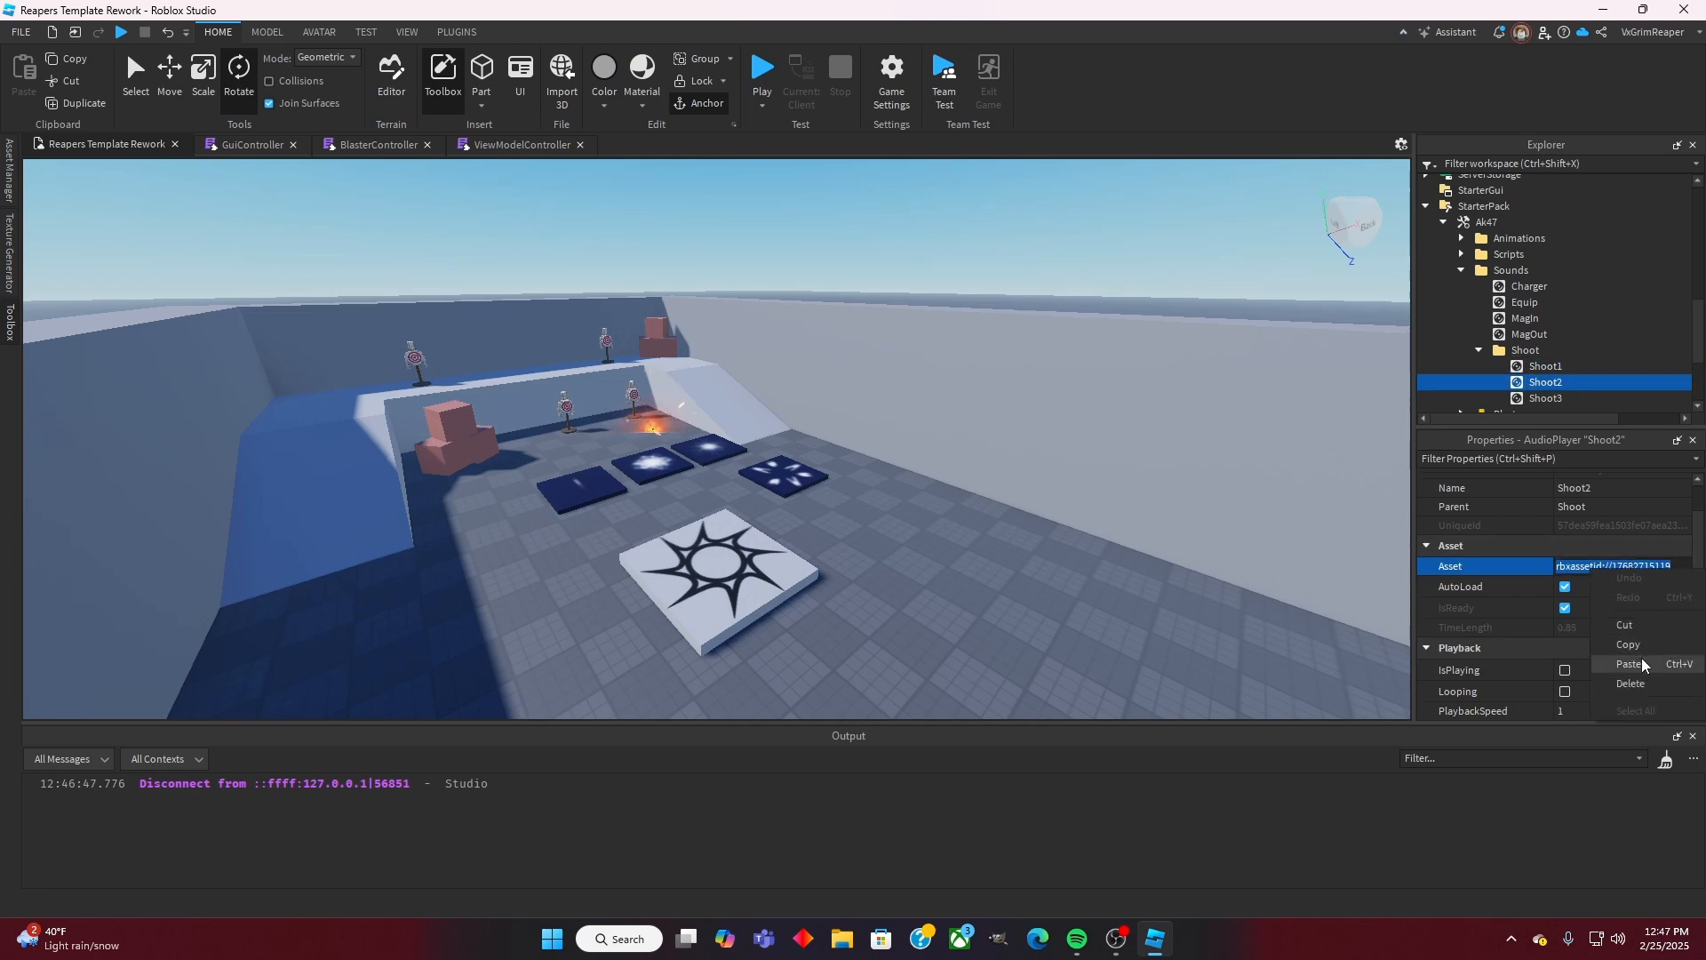
left_click(1640, 664)
left_click(1546, 398)
left_click(1623, 566)
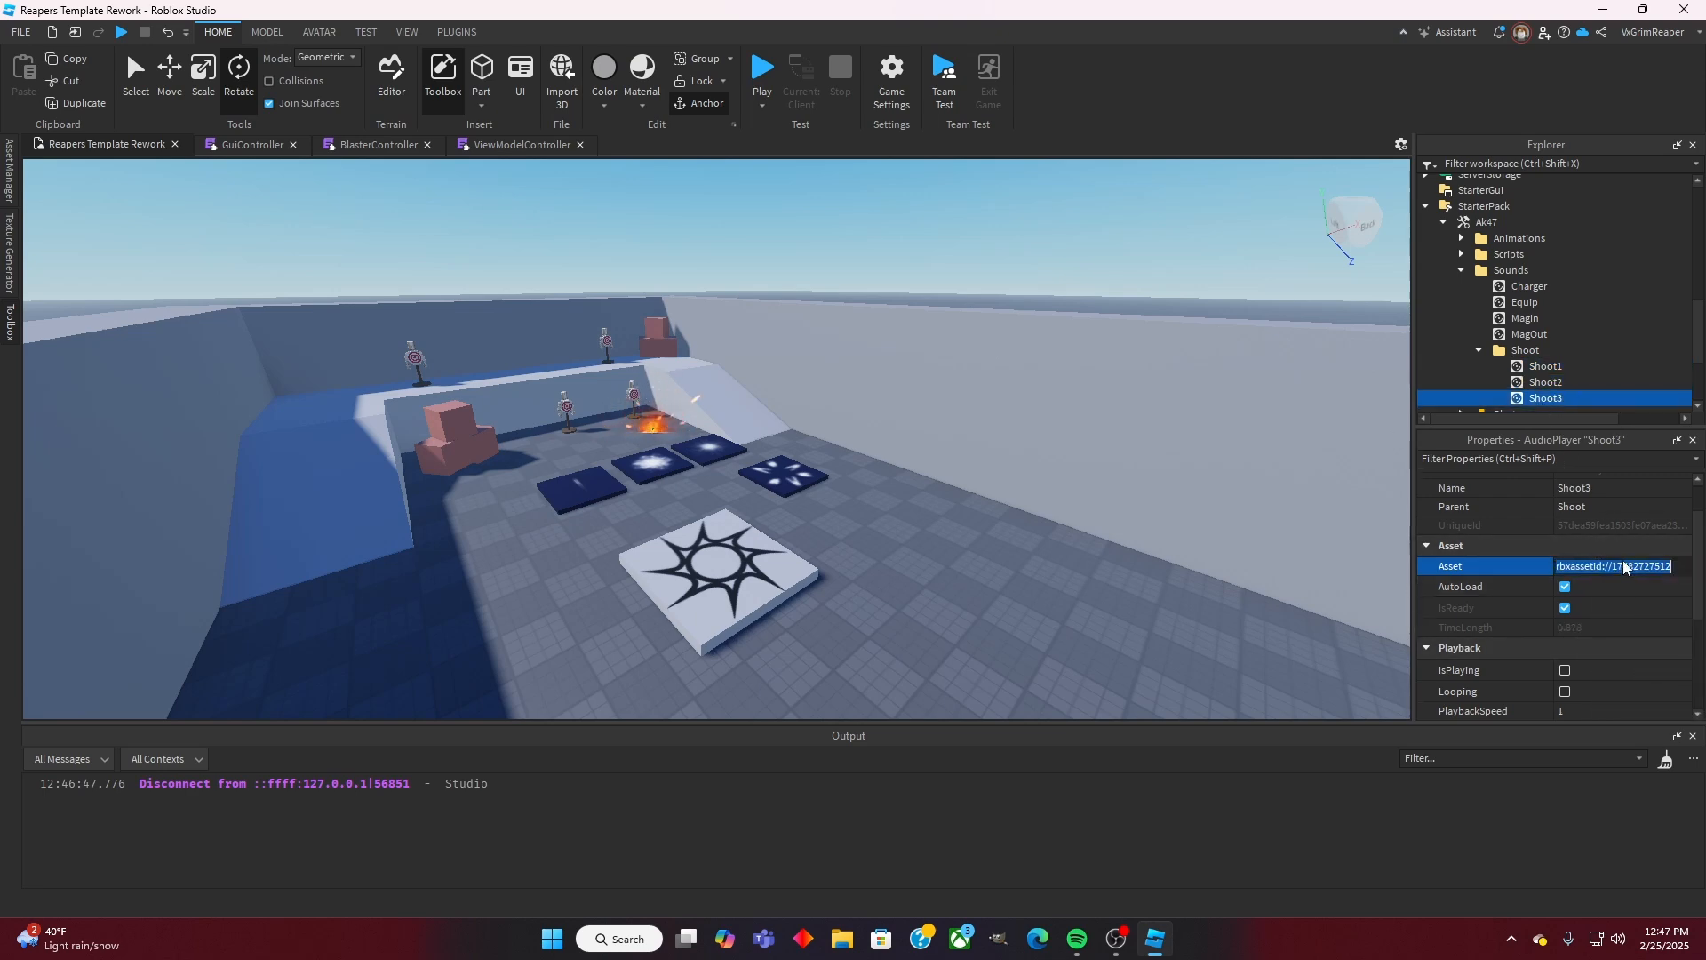
left_click(1639, 662)
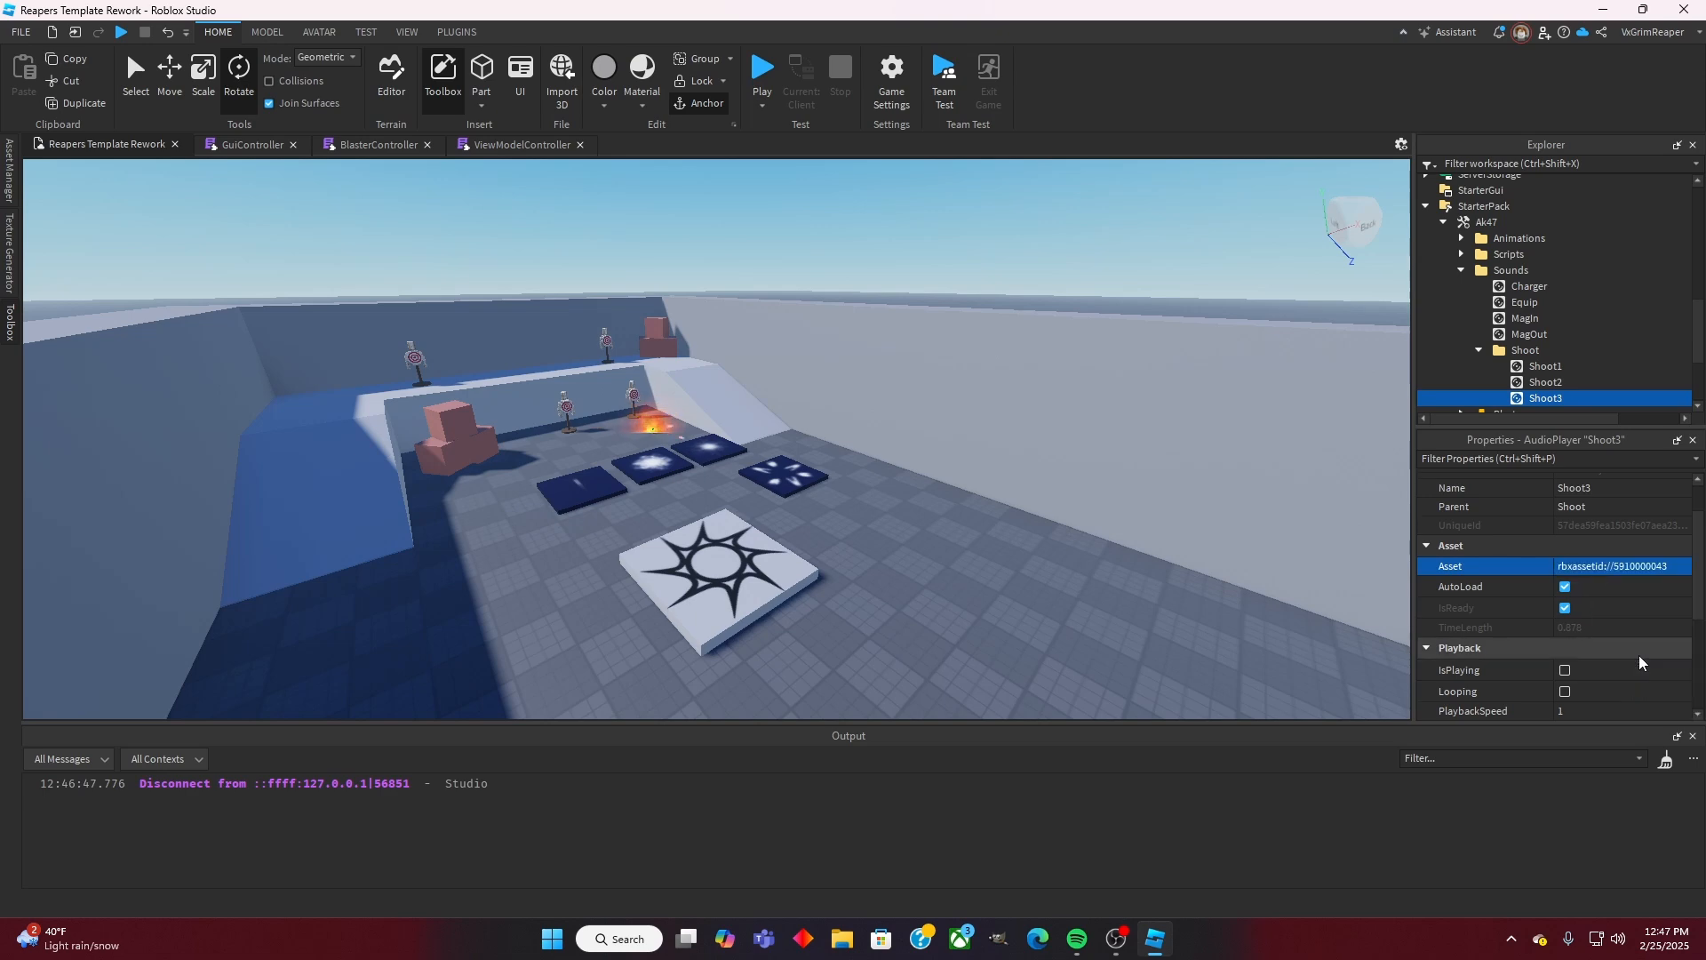
Step: Inspect the properties of the Ak47's Equip, MagIn, MagOut and Charger audio players in the Sounds folder
scroll(1201, 444, "up", 3)
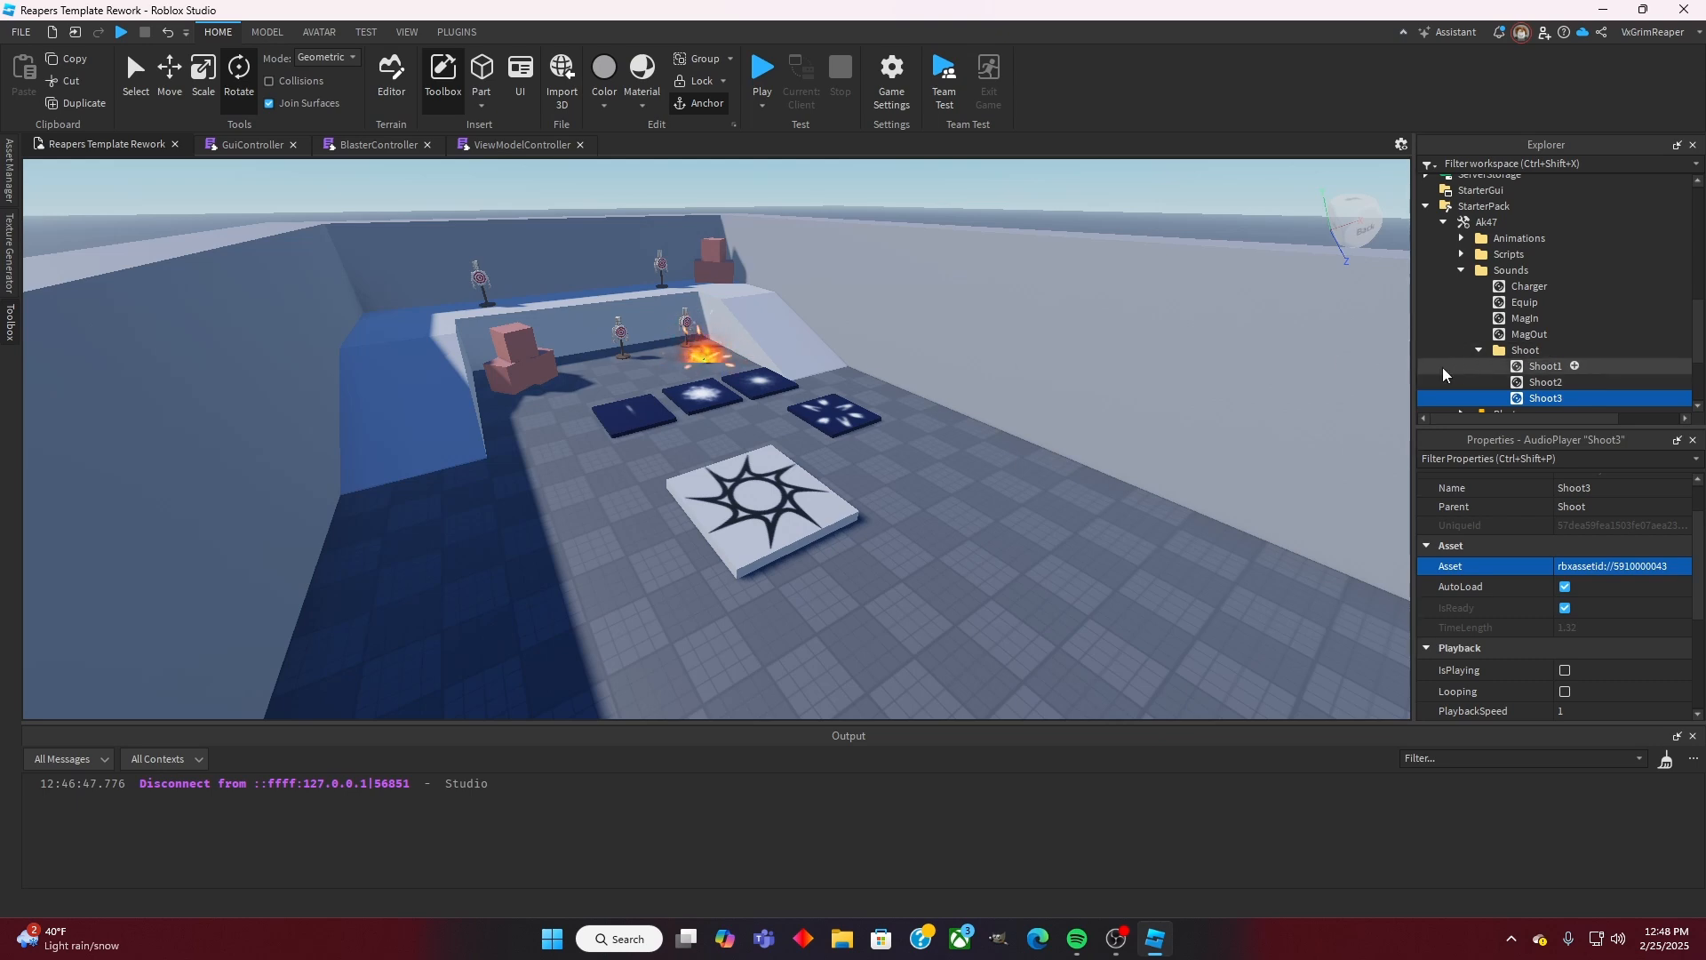
left_click(1522, 303)
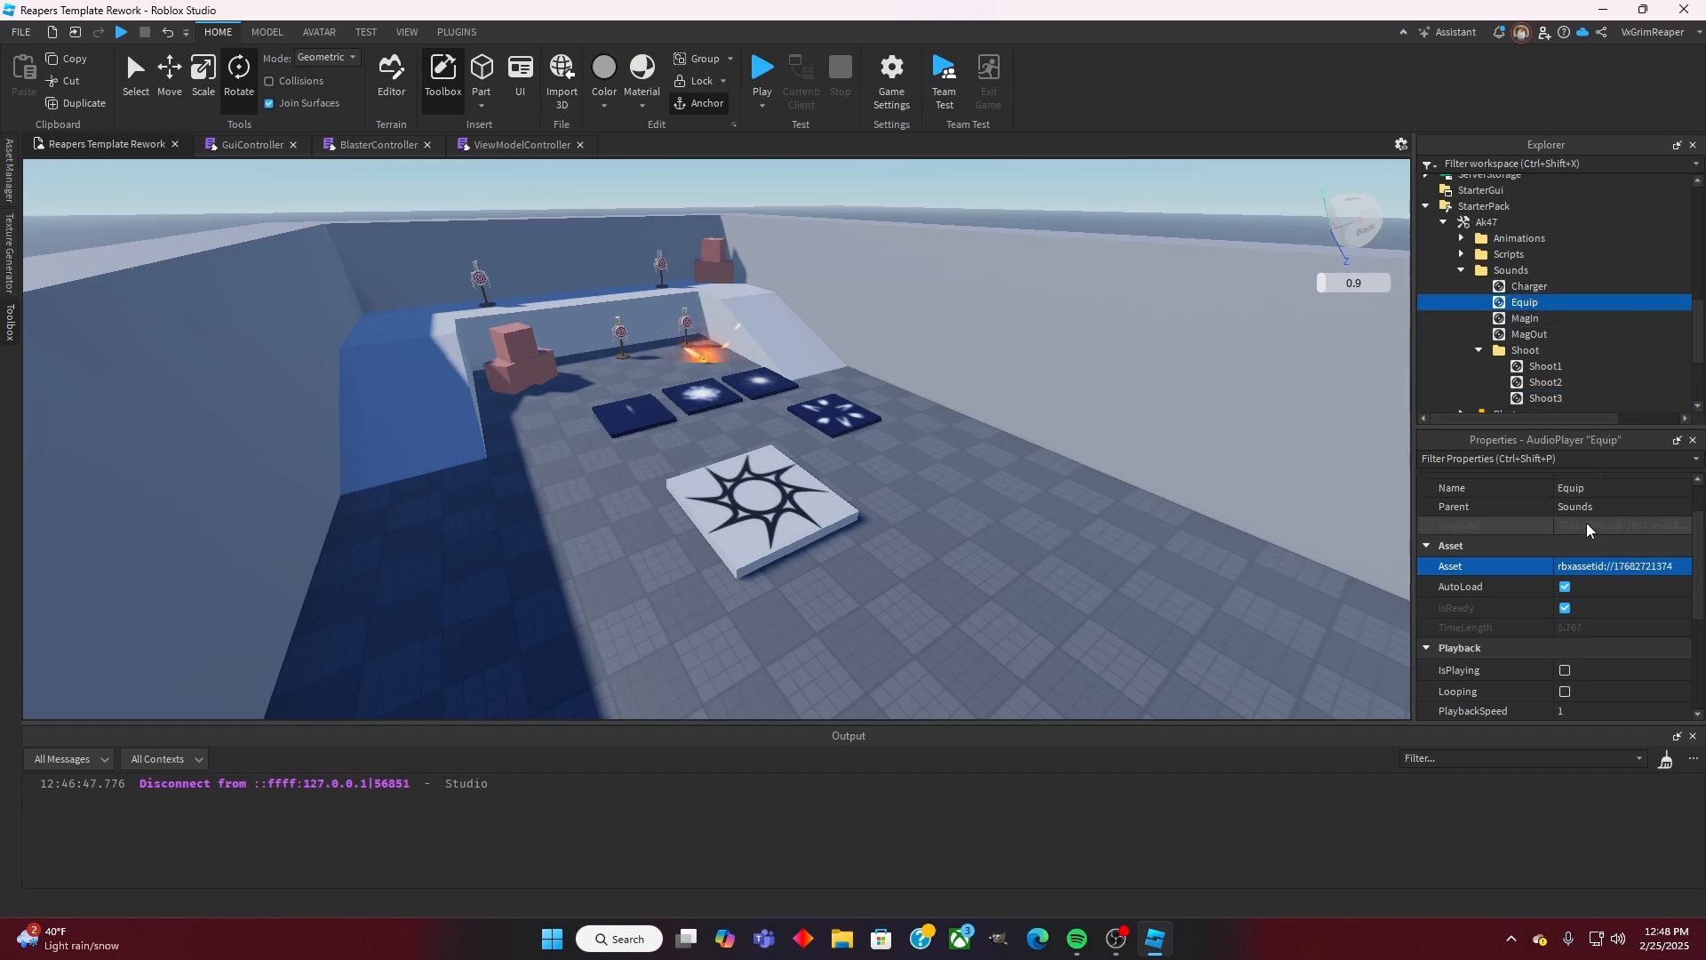
scroll(1586, 523, "down", 5)
scroll(1587, 529, "up", 3)
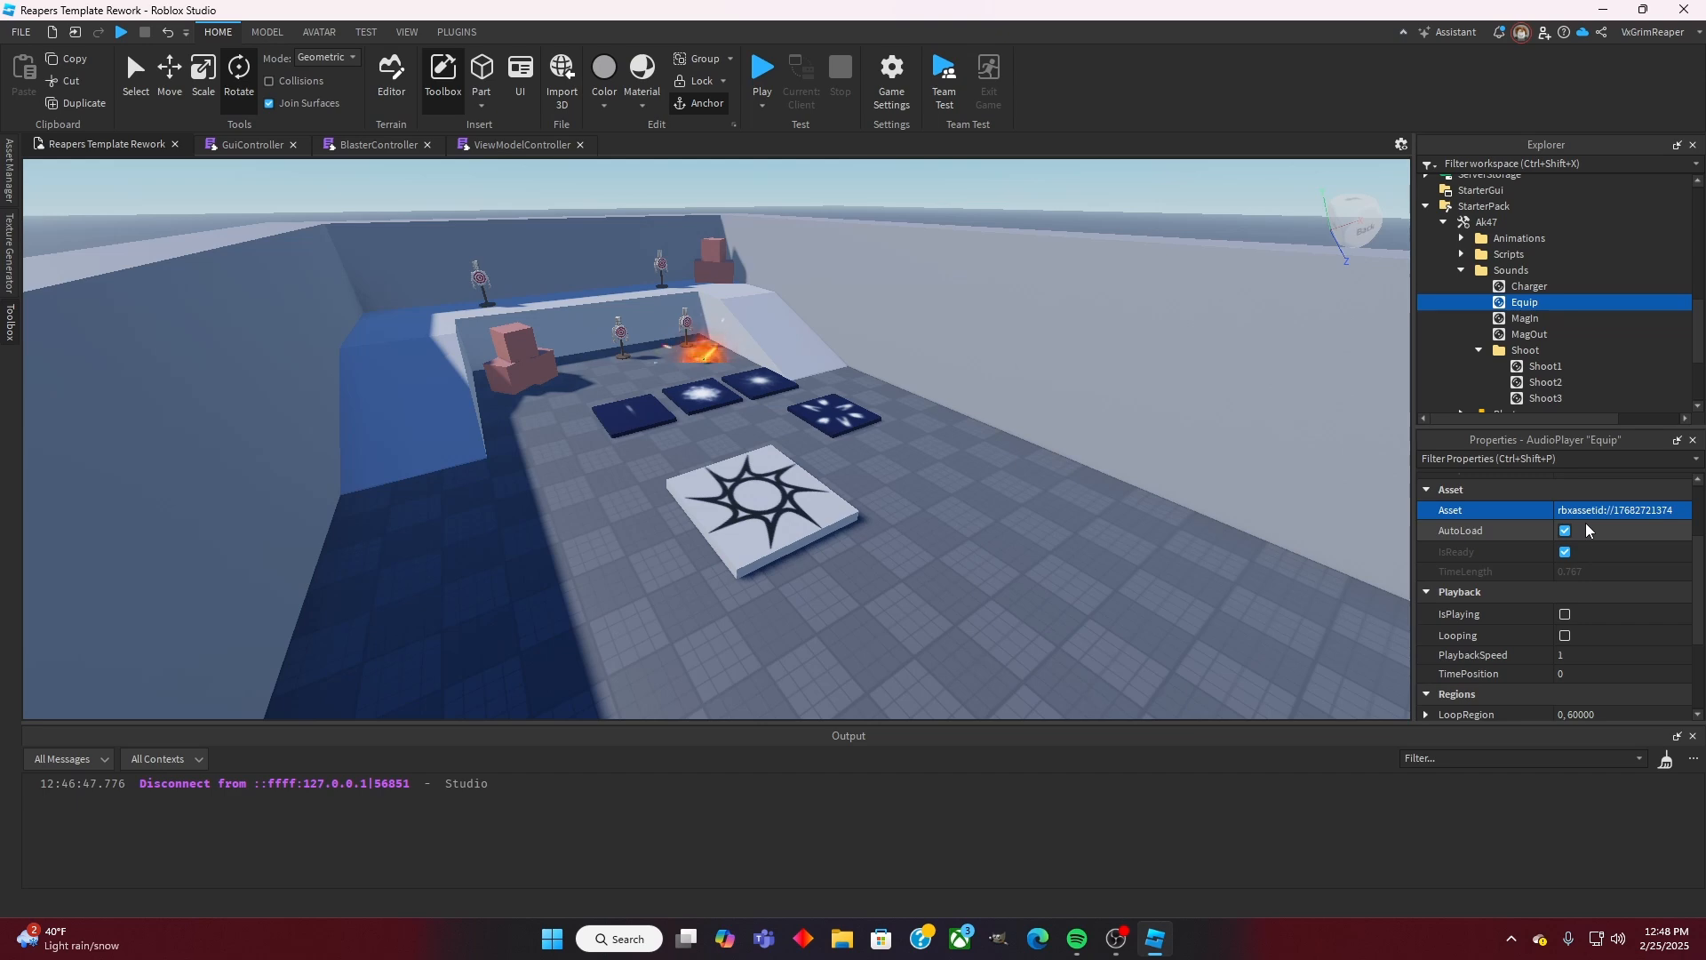
scroll(1585, 531, "up", 3)
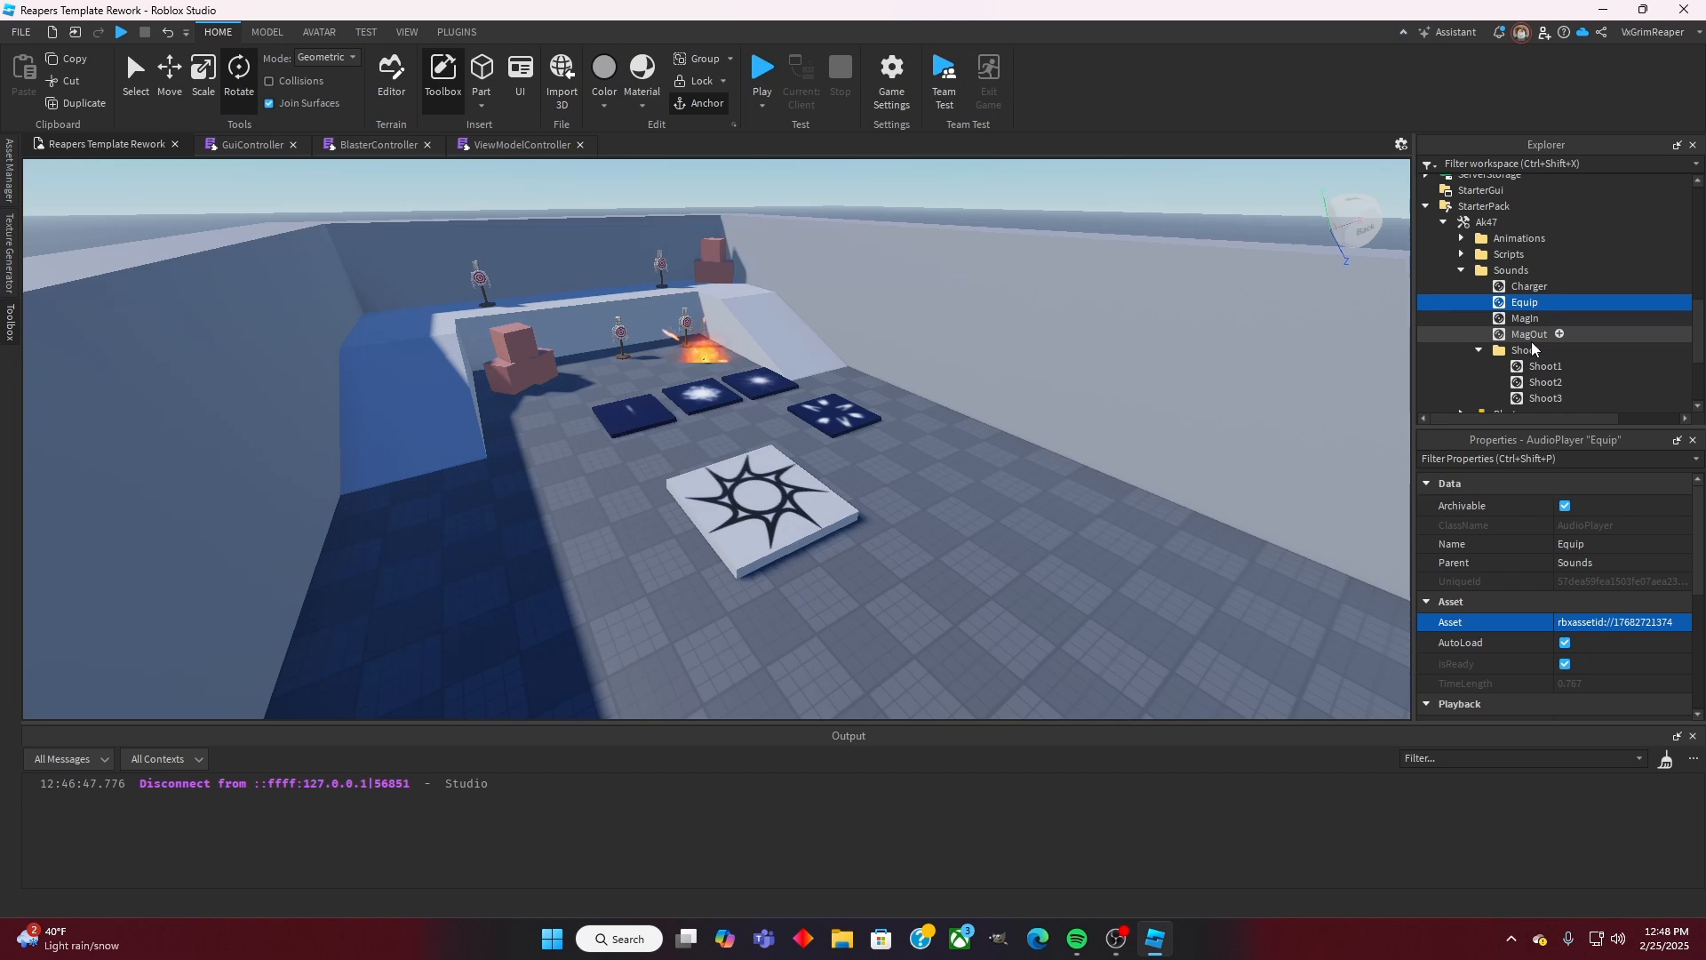
left_click(1522, 318)
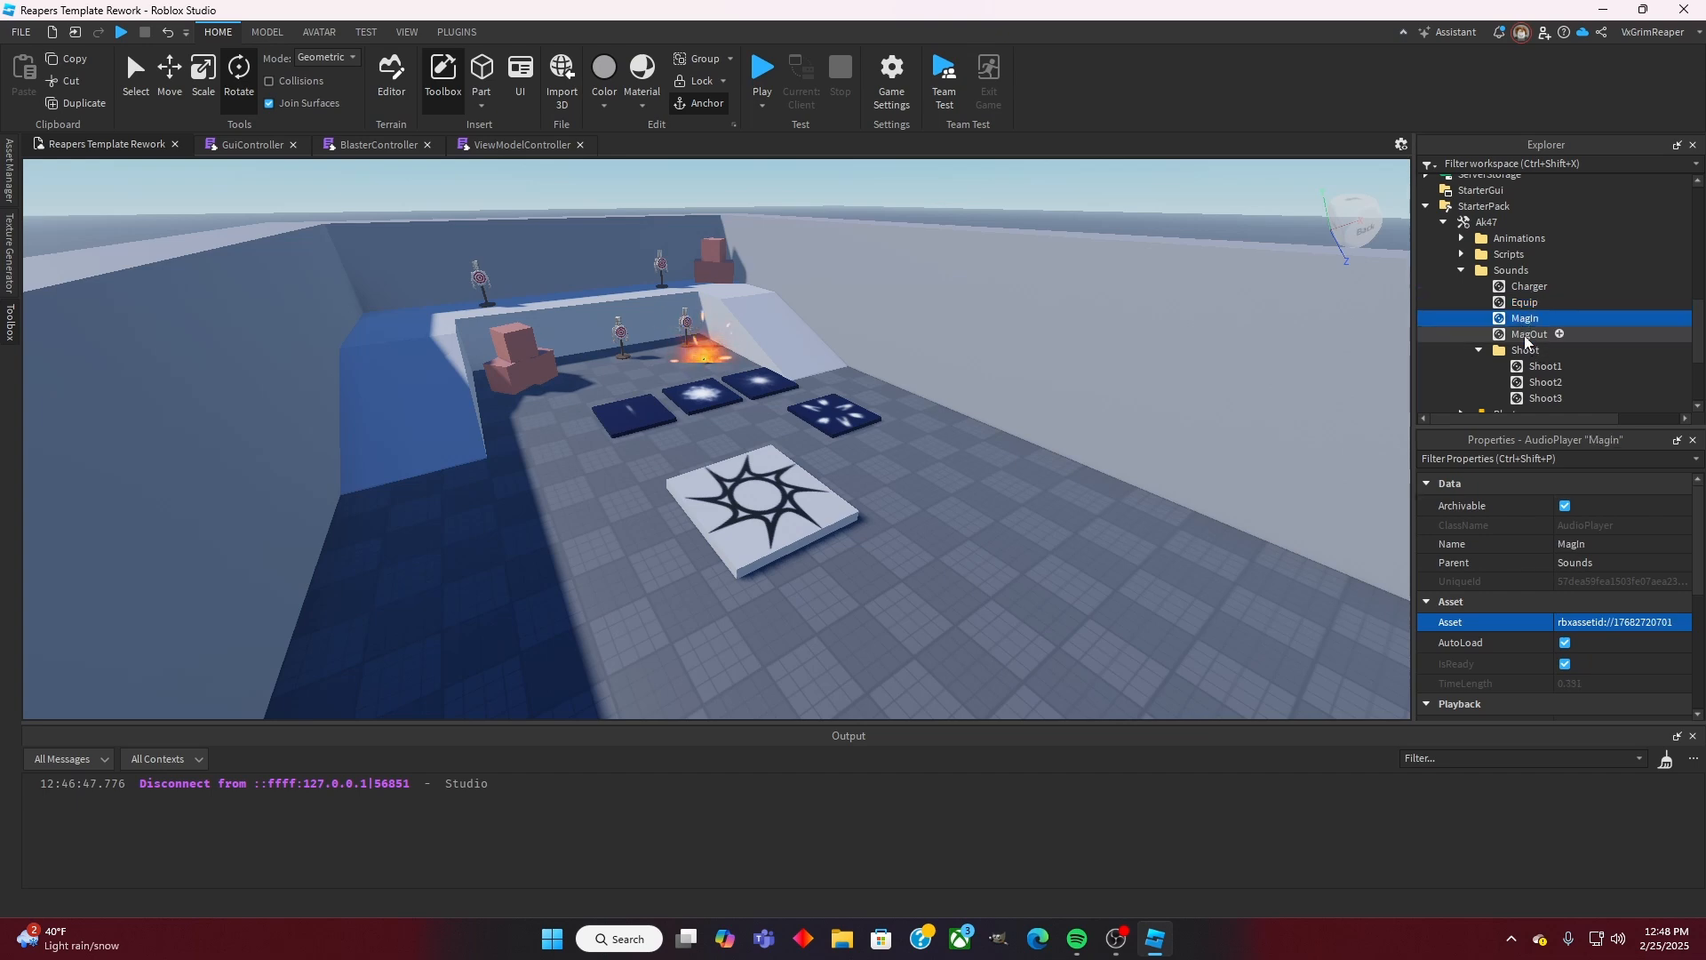
left_click(1524, 334)
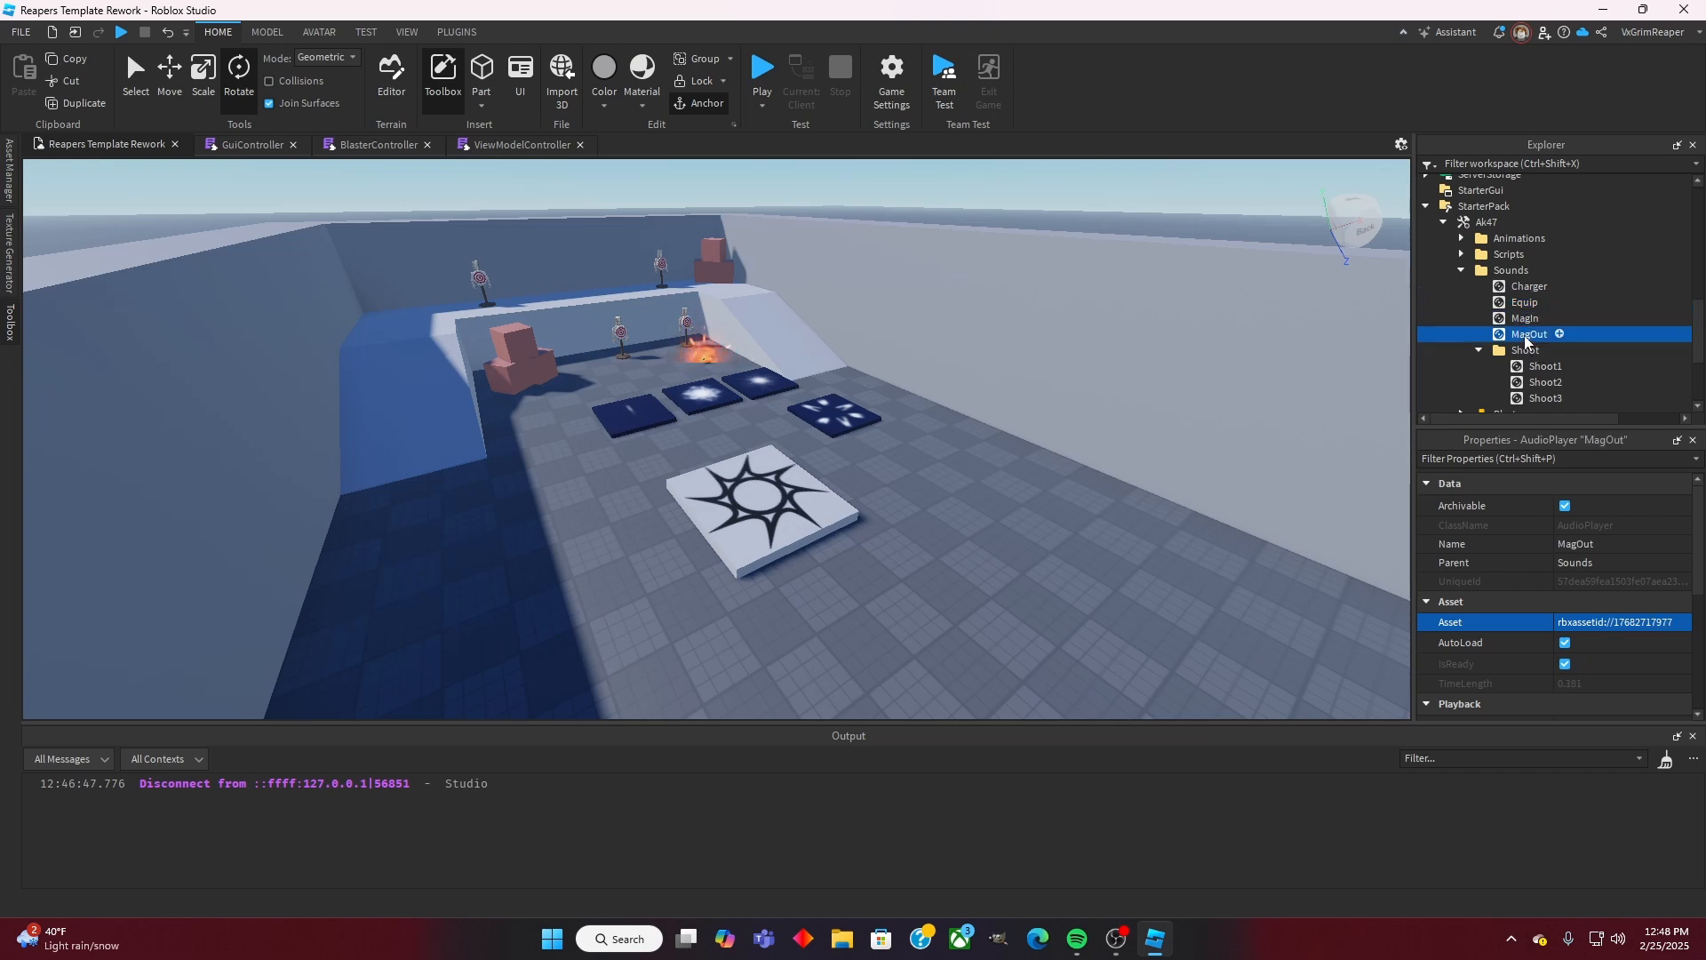
left_click(1527, 286)
scroll(1528, 305, "up", 3)
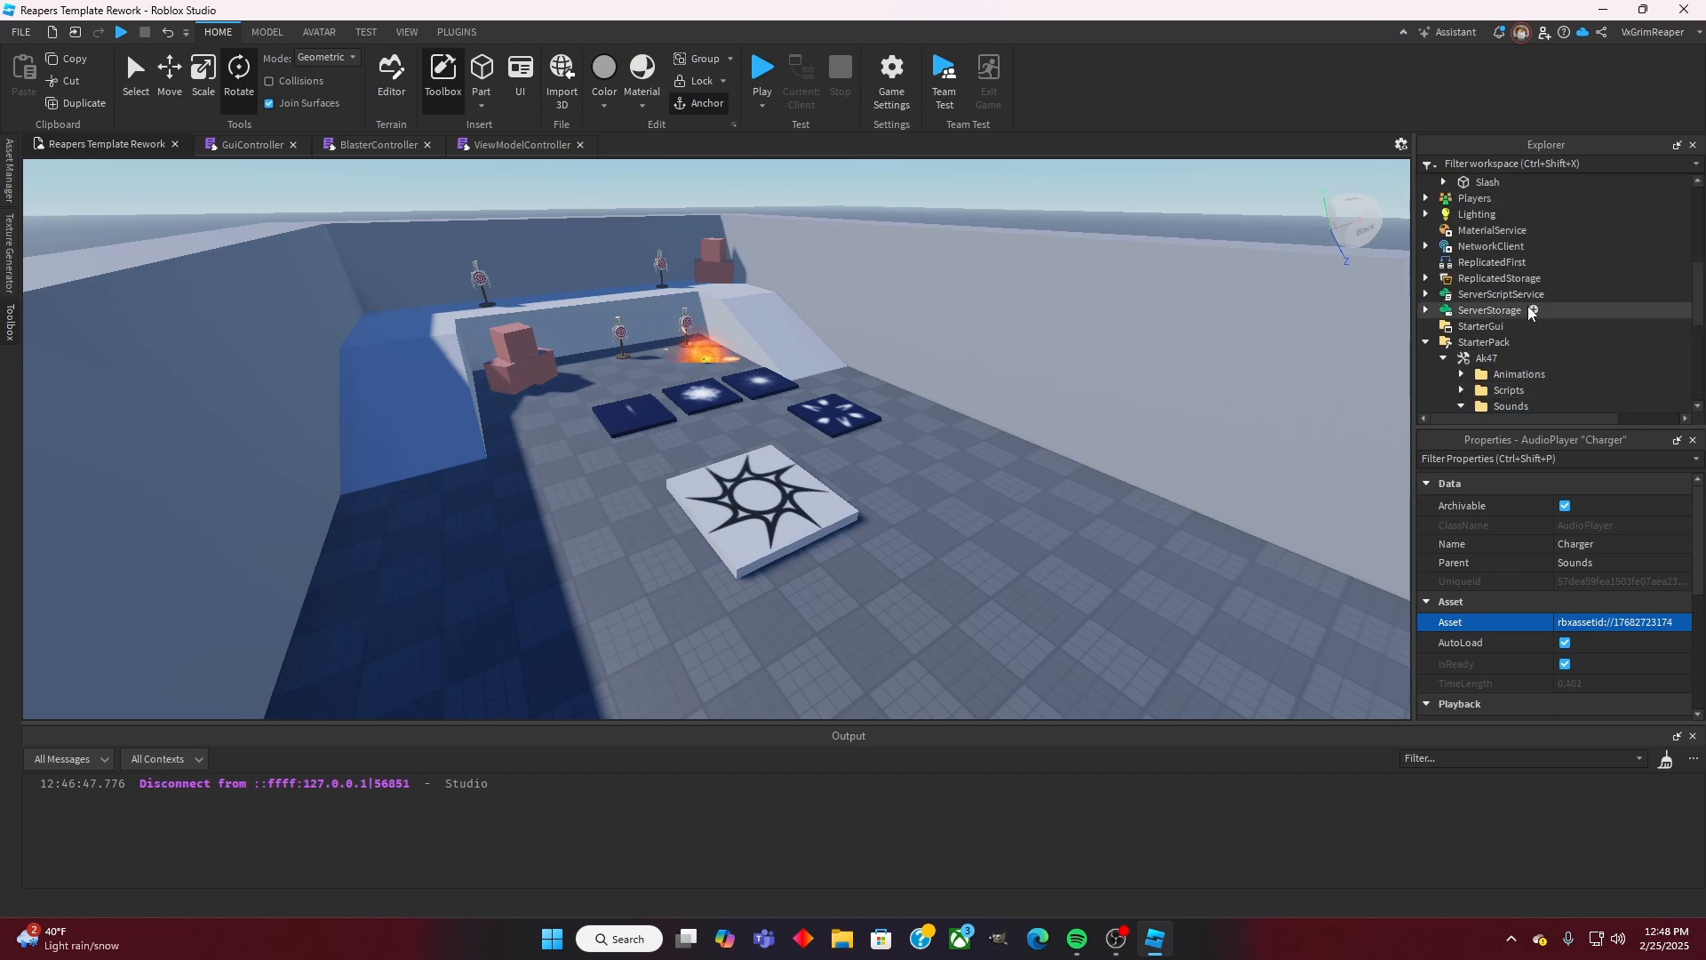
scroll(1527, 306, "up", 5)
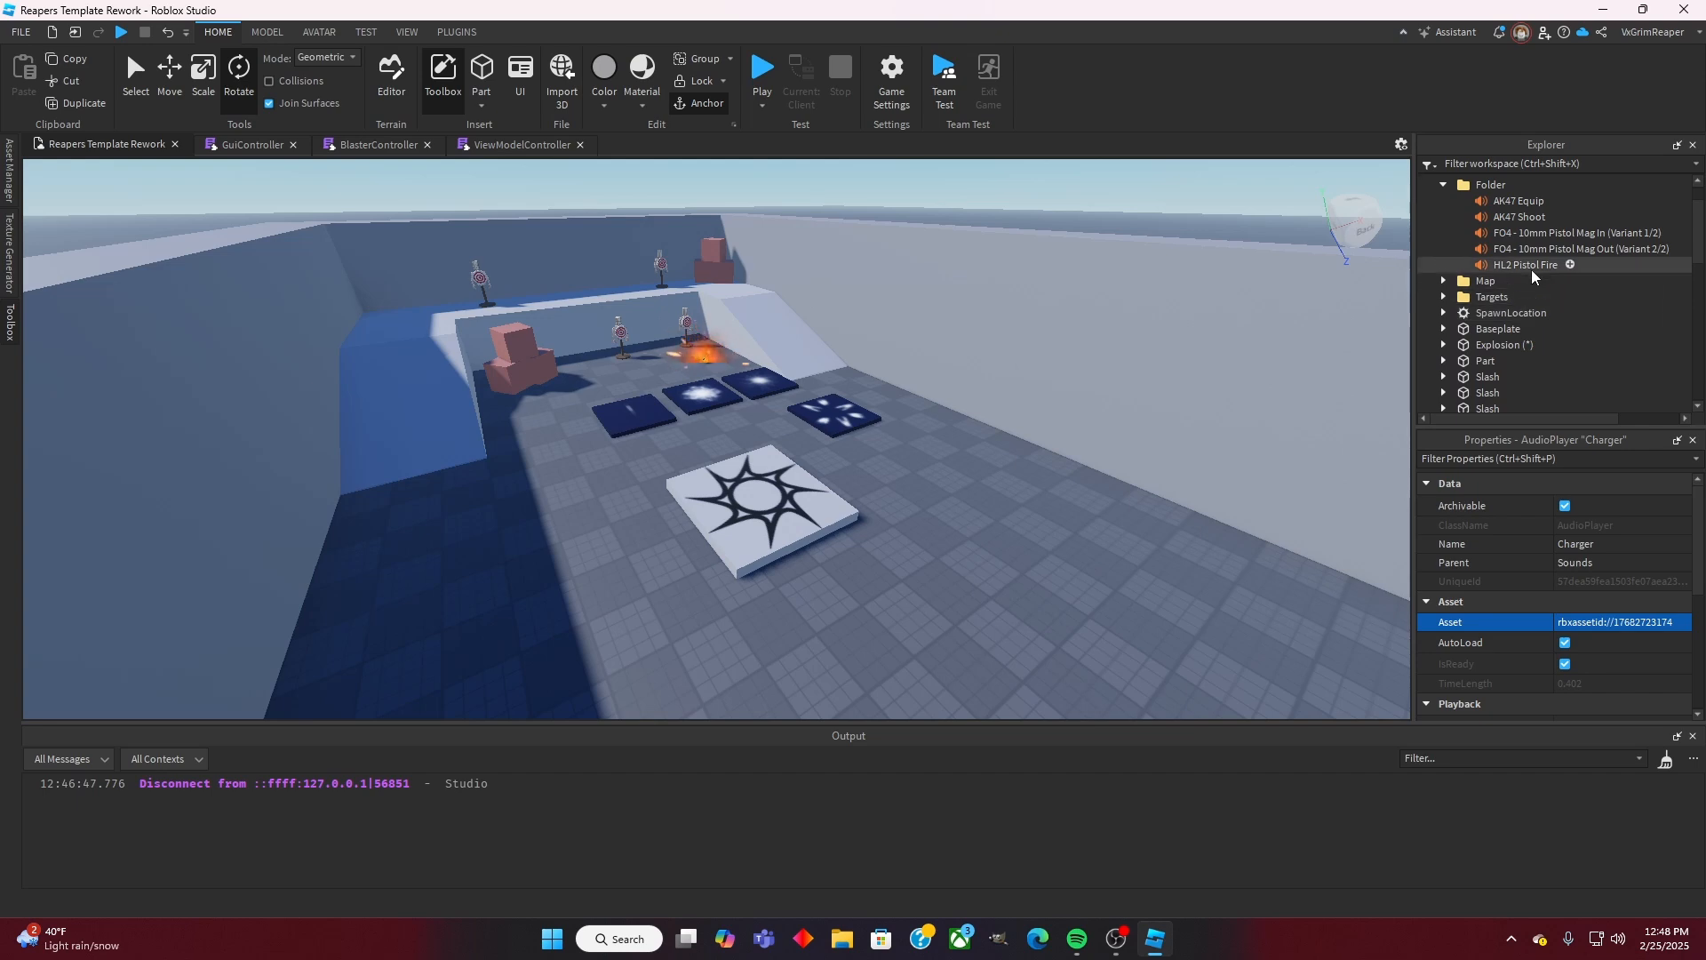
left_click(1522, 199)
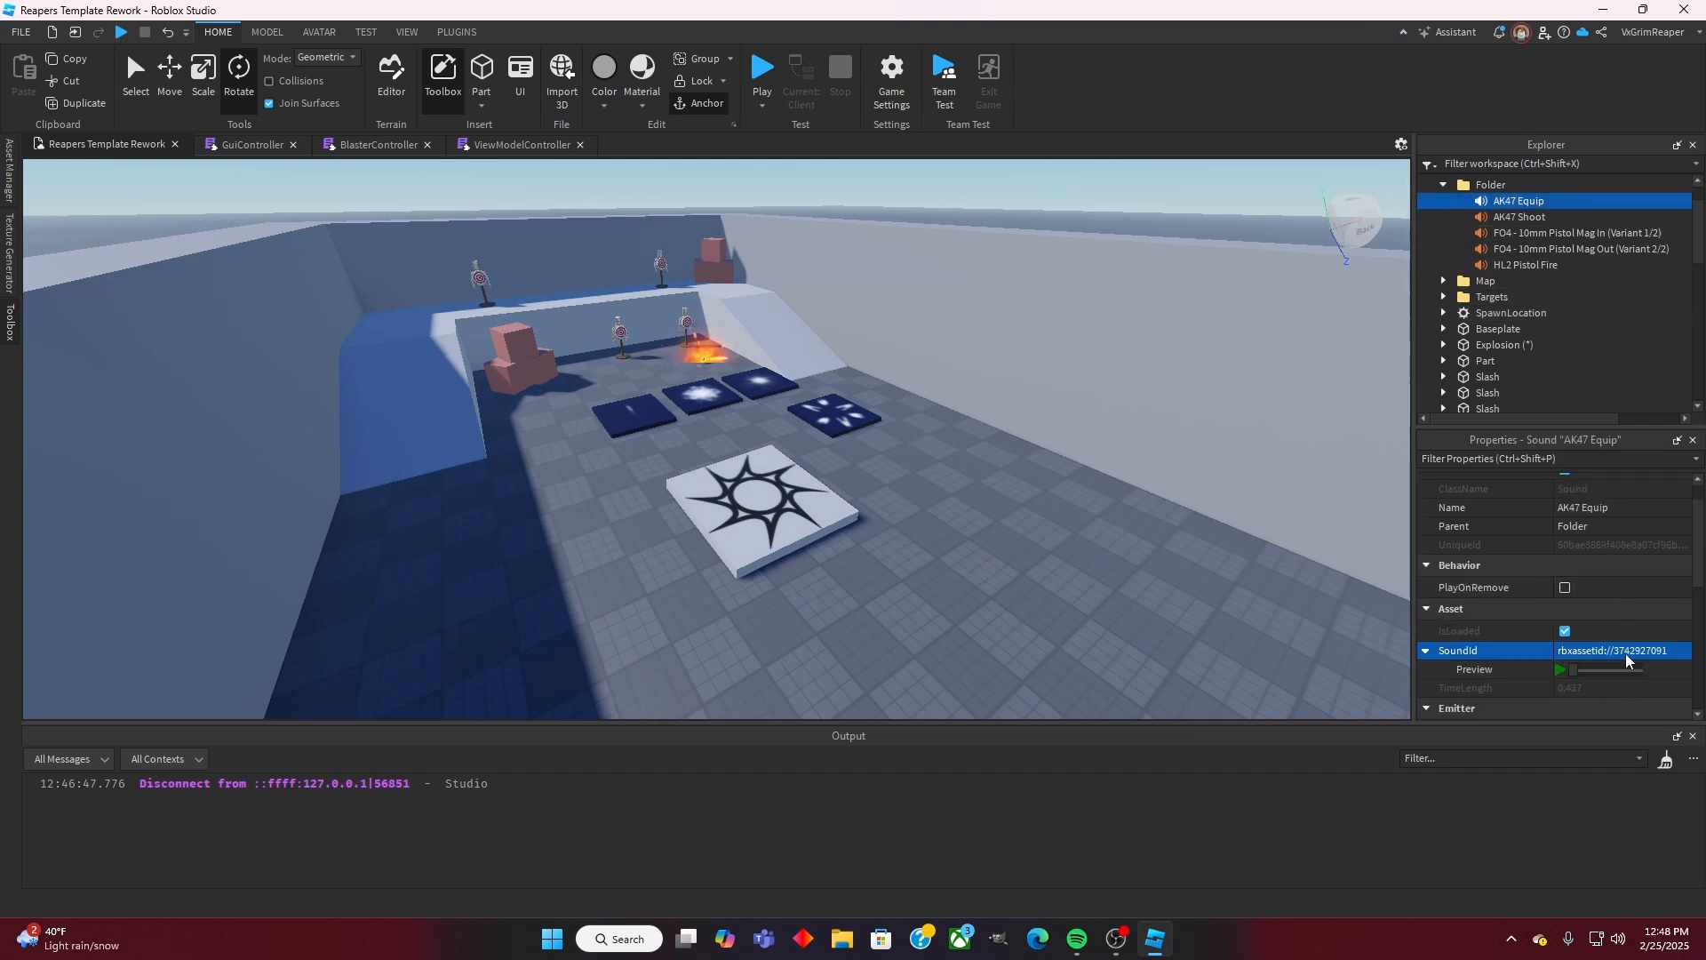
left_click(1627, 727)
scroll(1571, 291, "down", 10)
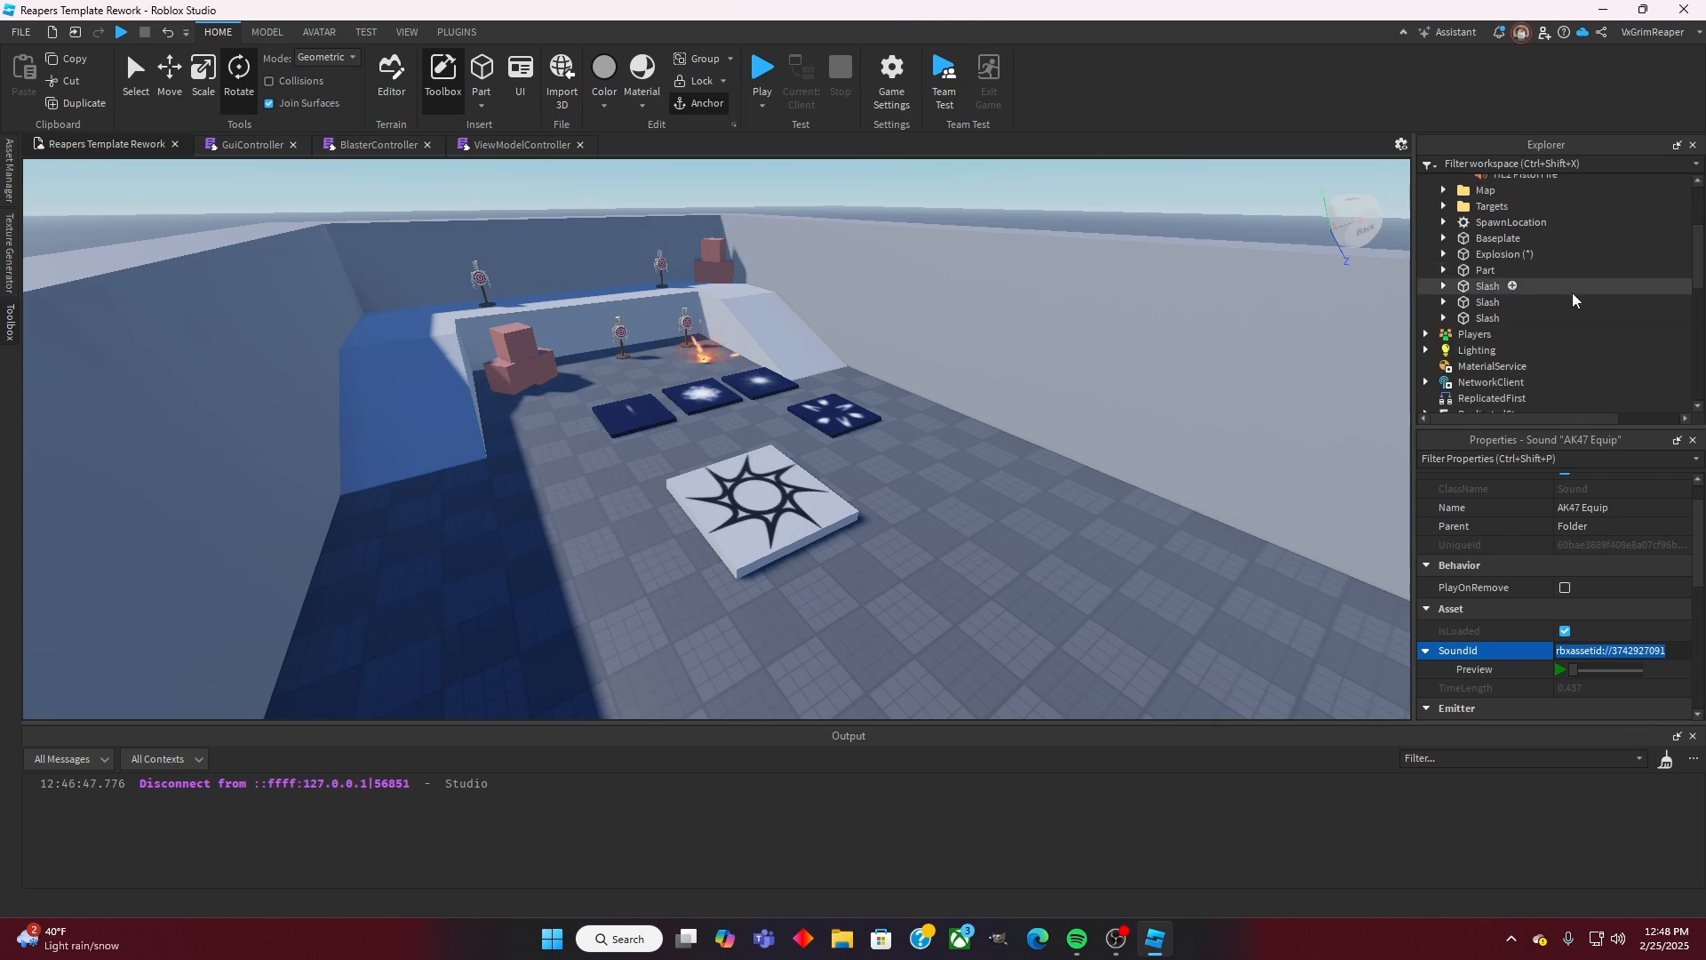
left_click(1529, 331)
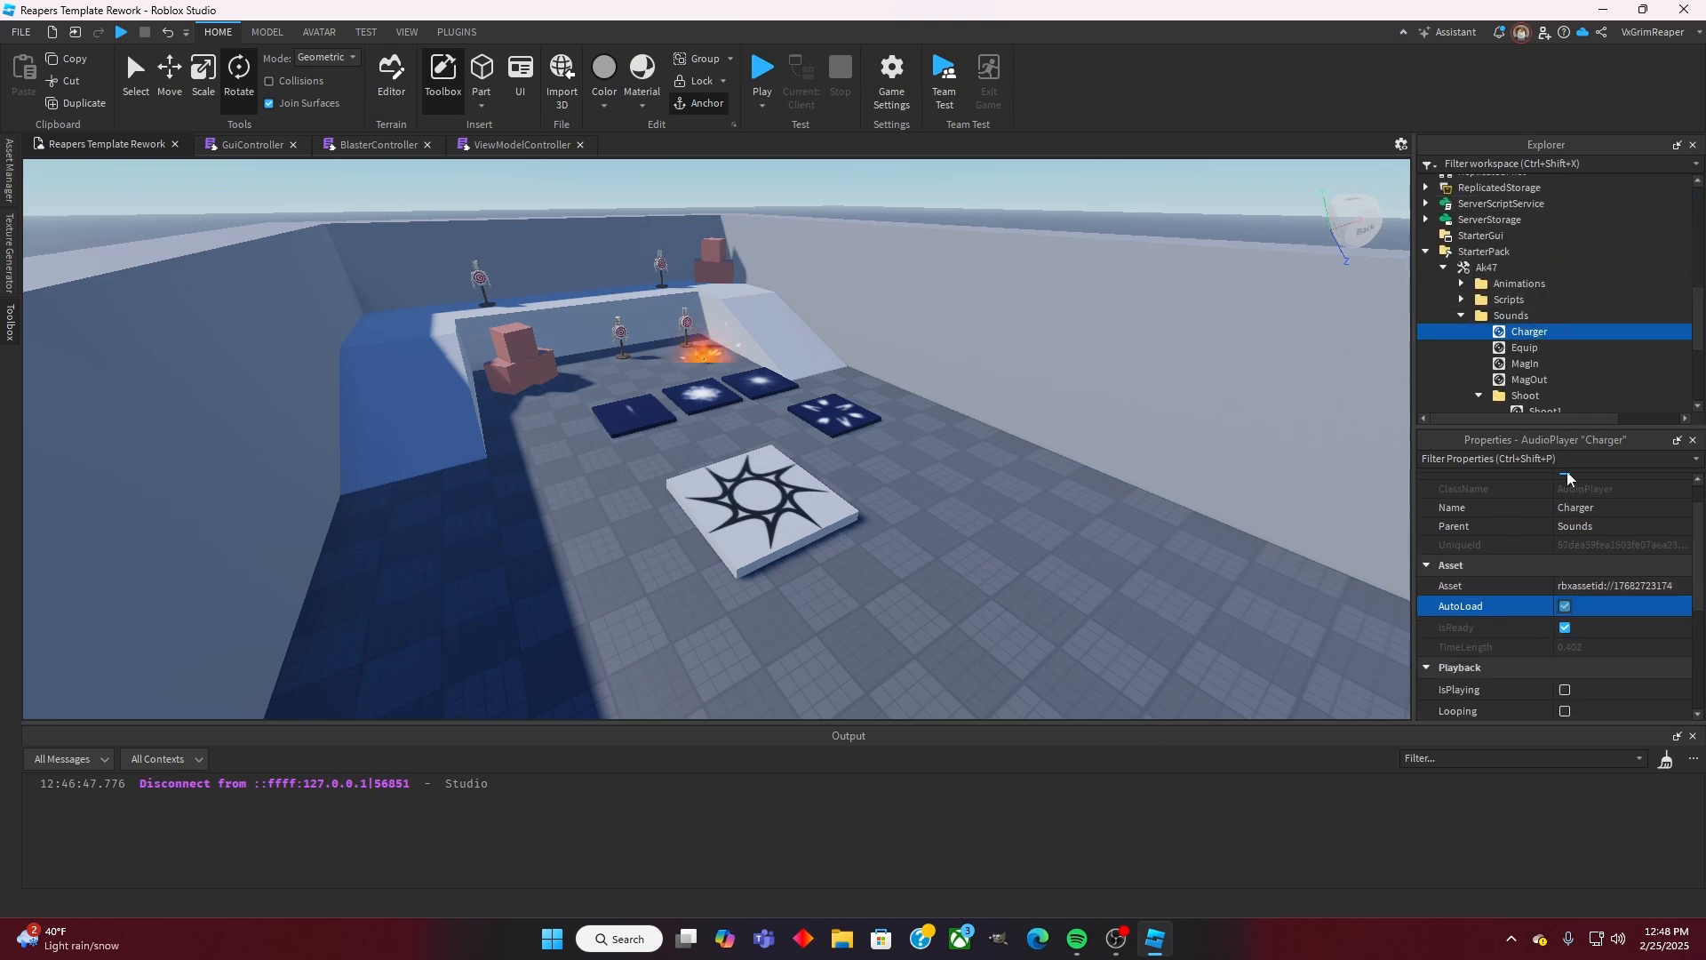
left_click(1613, 586)
right_click(1614, 588)
left_click(1628, 679)
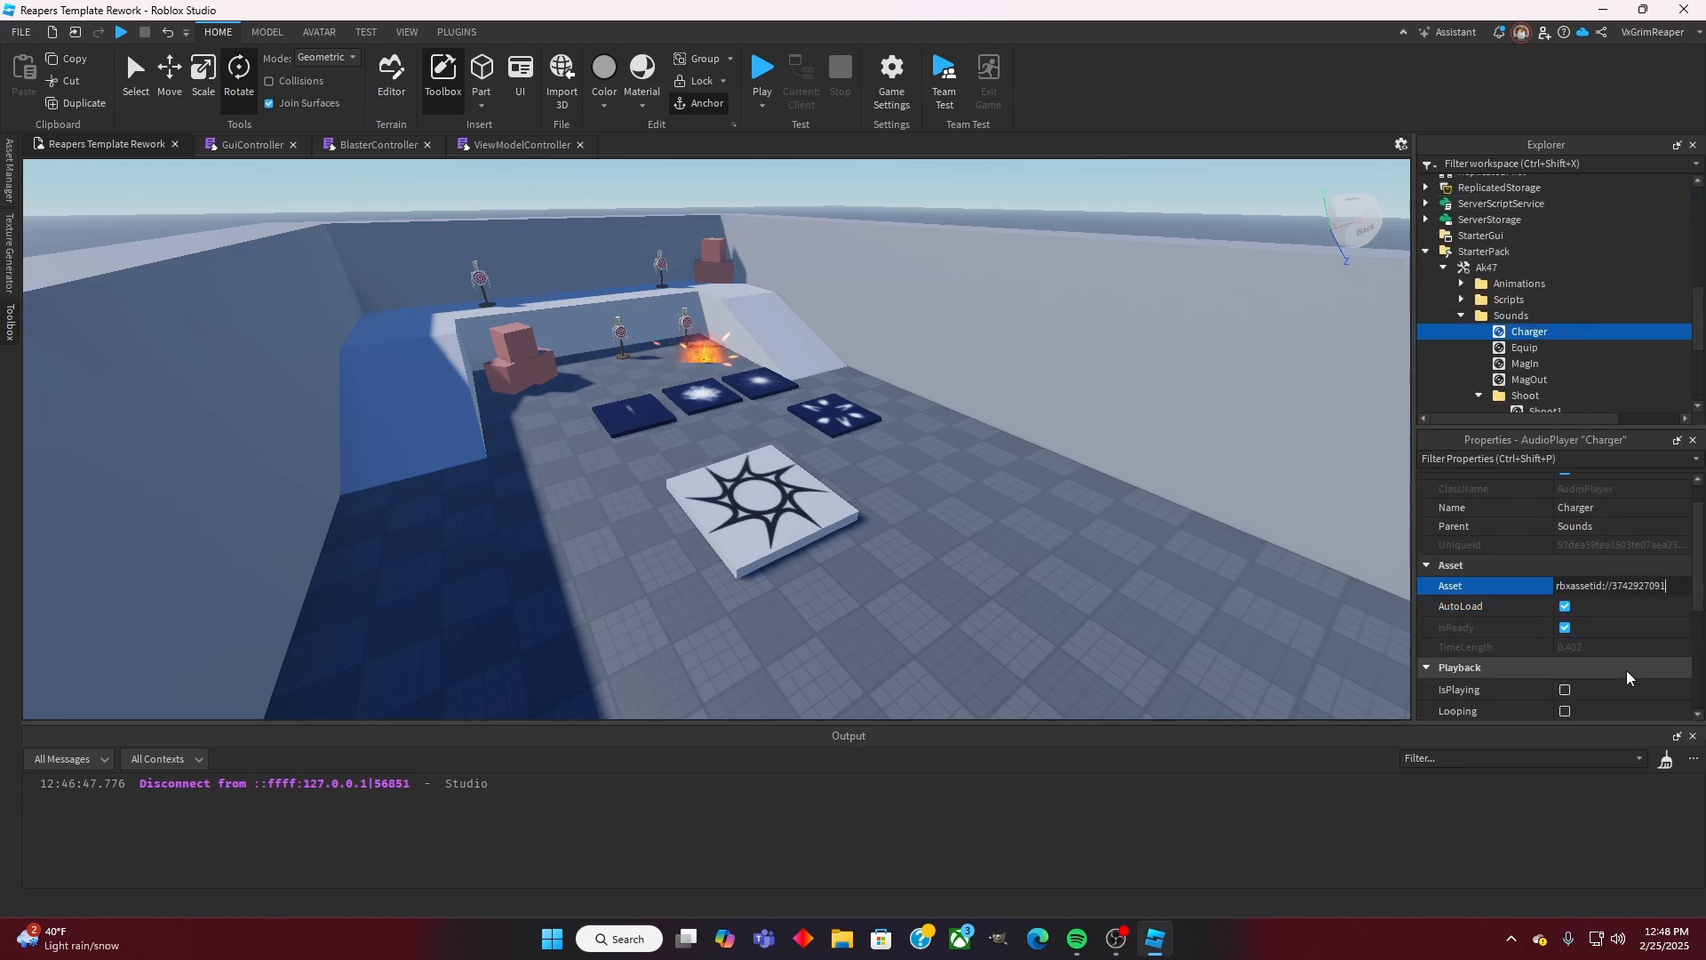
right_click_drag(1364, 361, 1300, 330)
scroll(1499, 358, "down", 1)
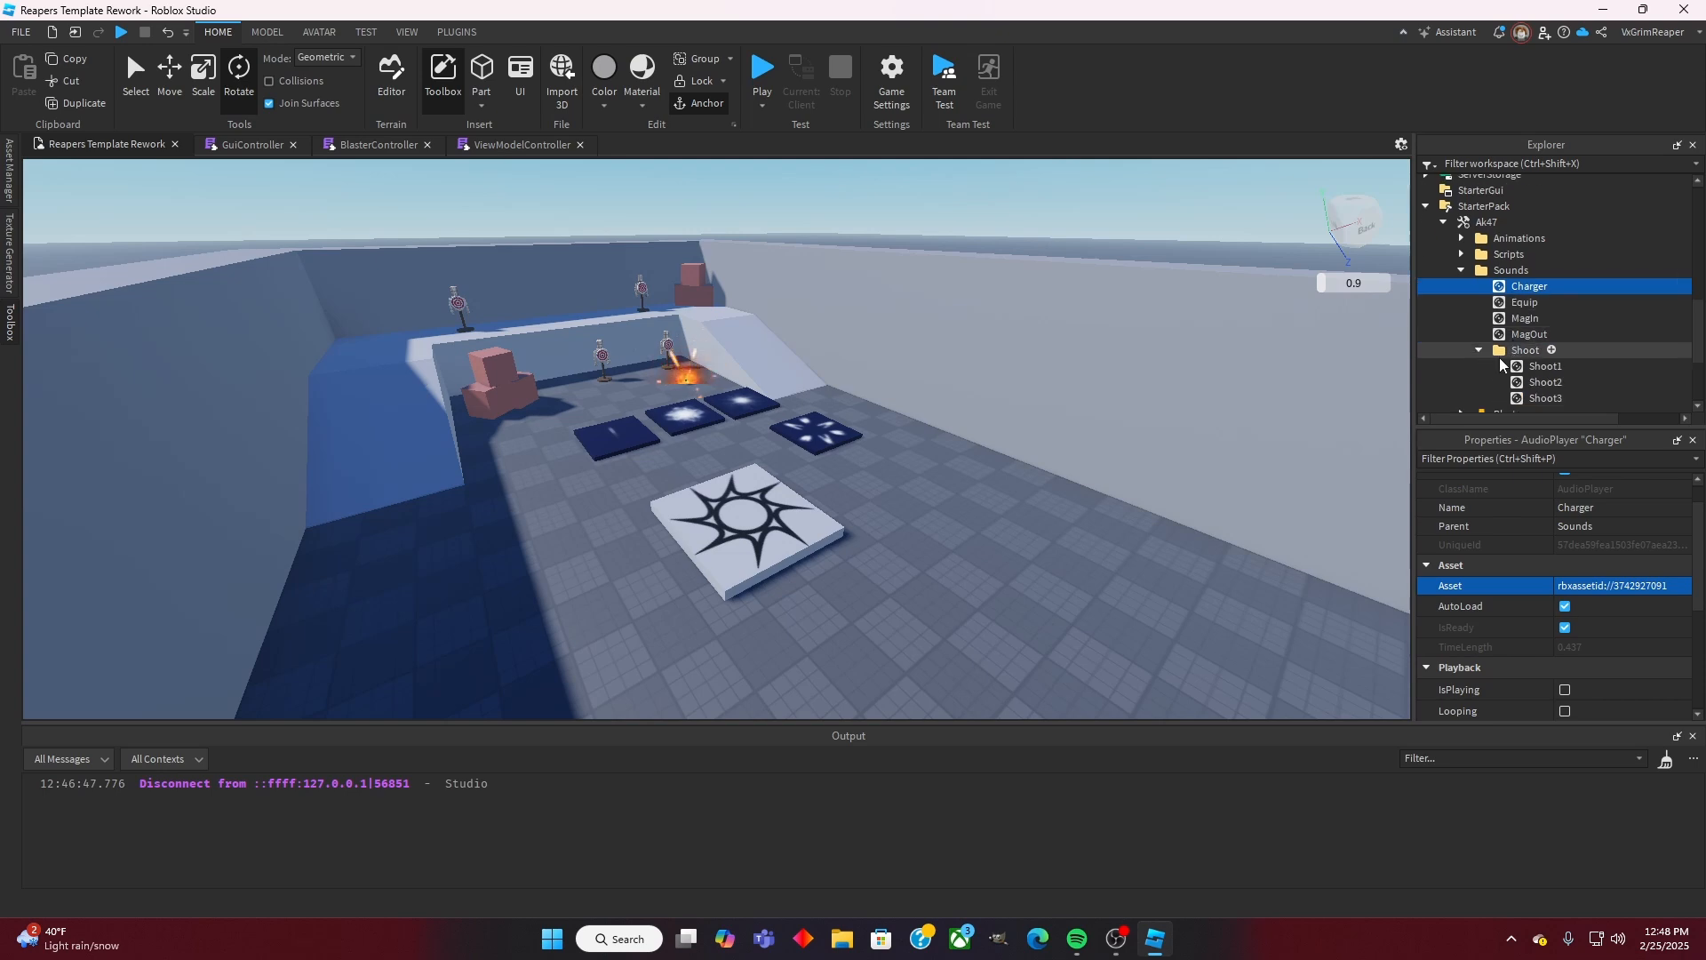
left_click(1462, 270)
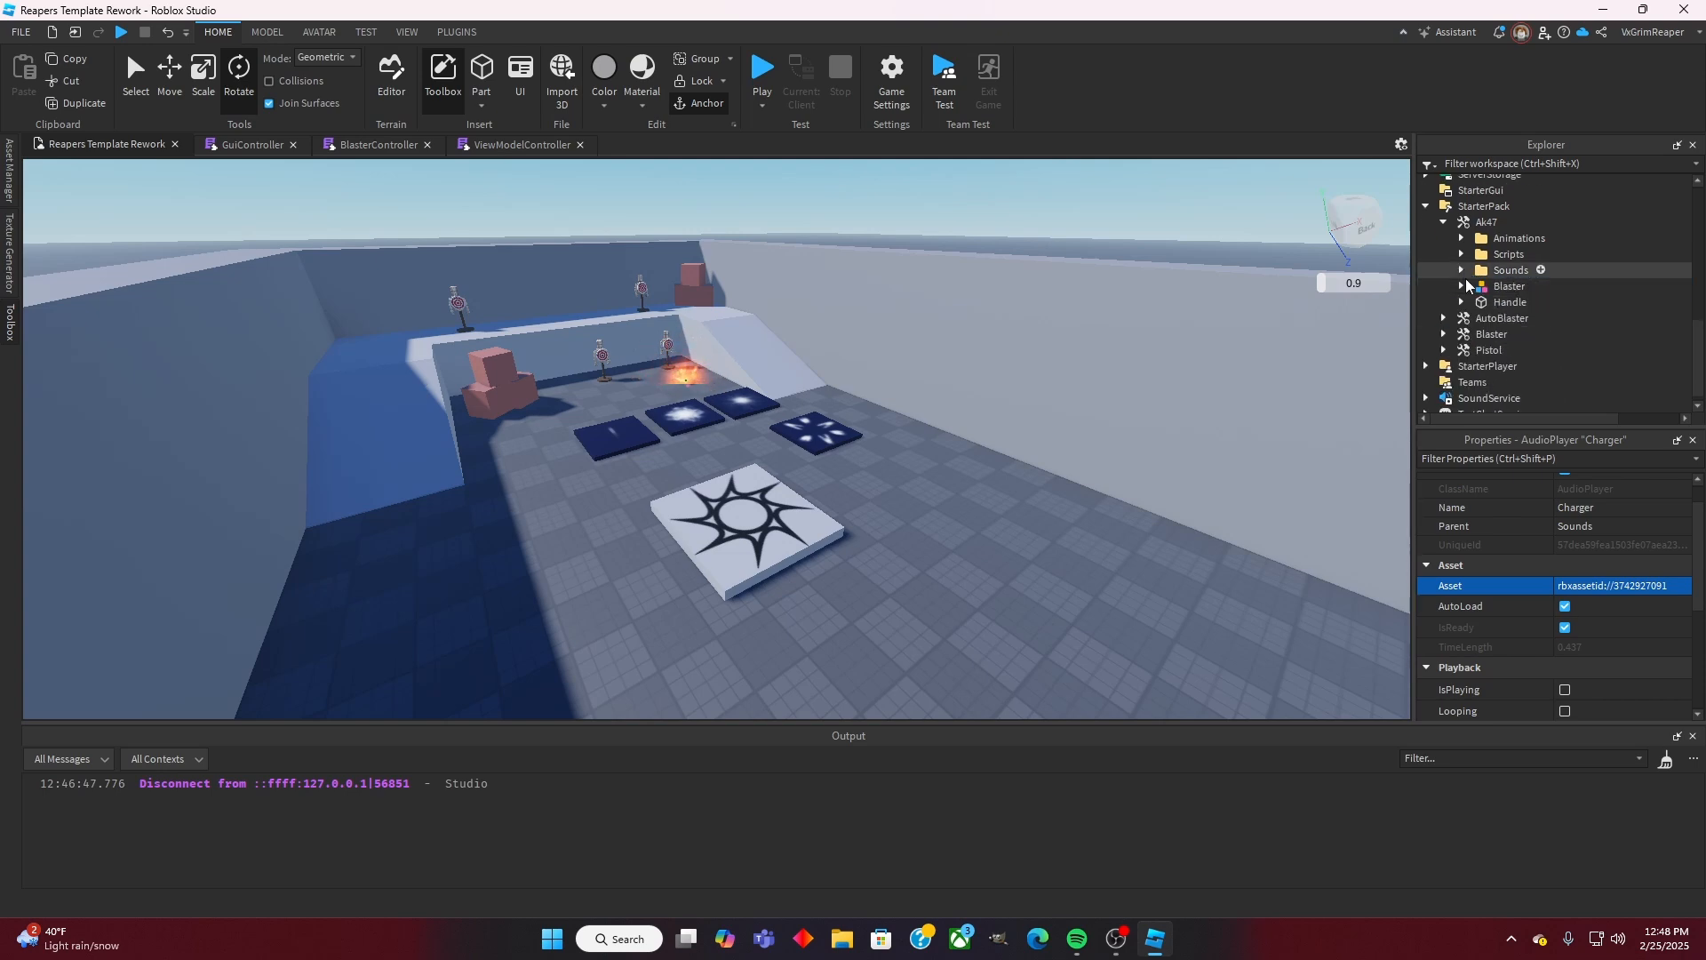
left_click(1444, 222)
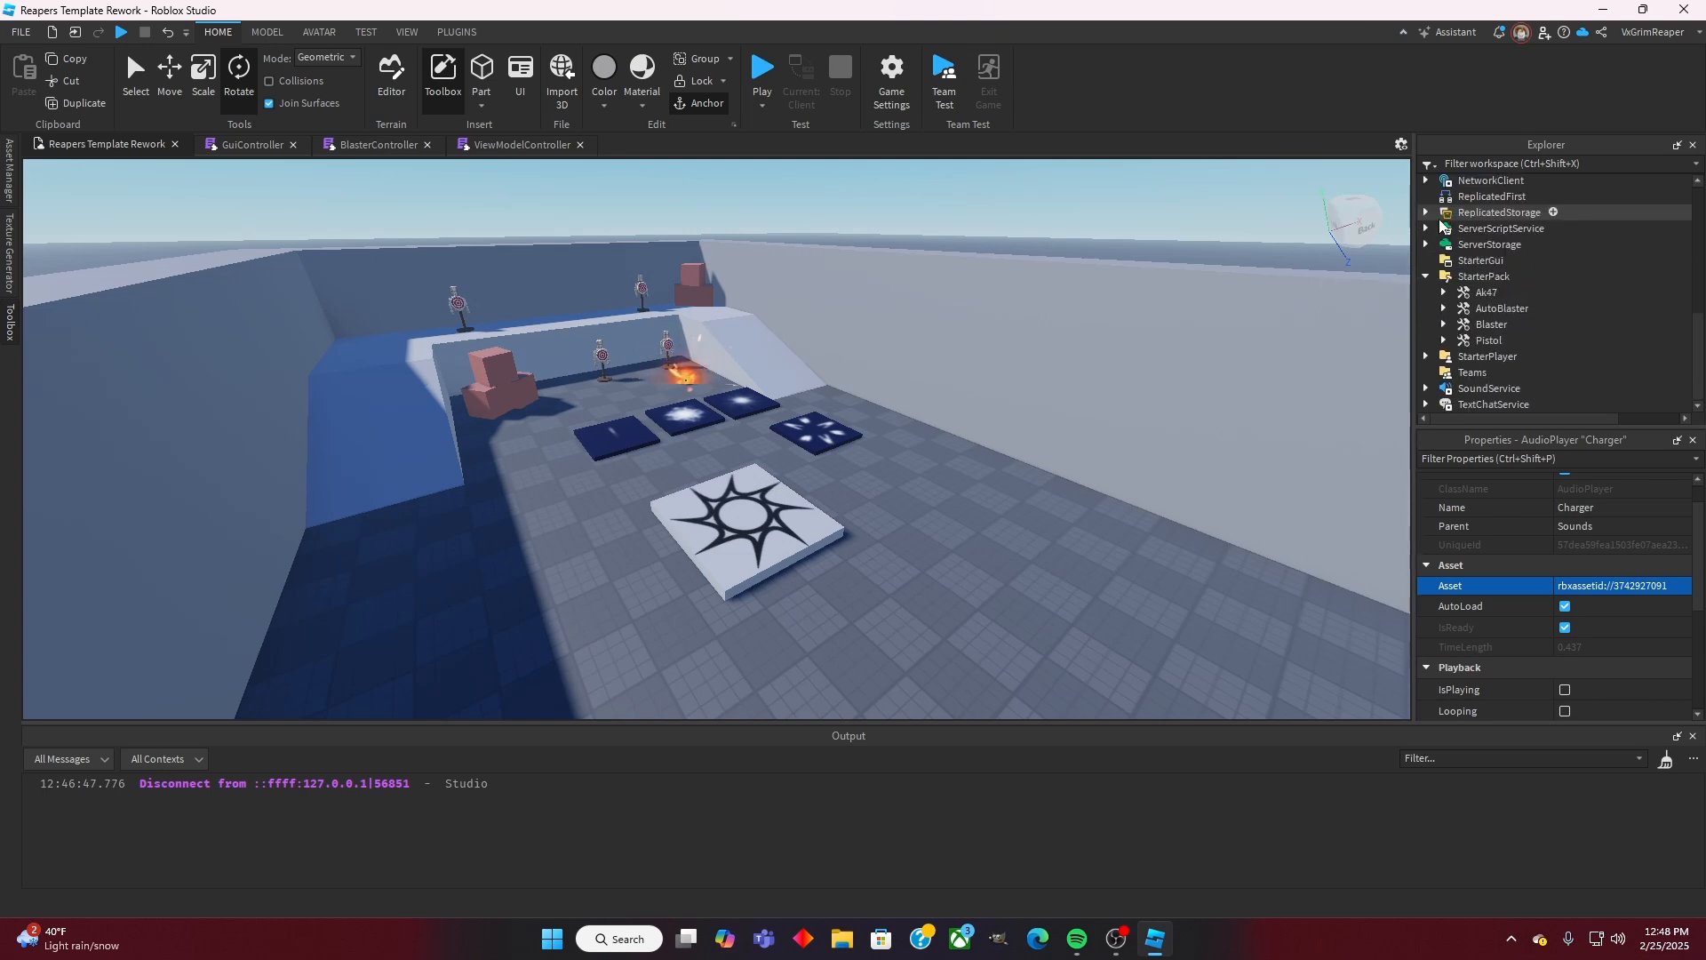
Step: Start a playtest, equip the Ak47 from slot 3, and fire and reload it to check its sounds
left_click(760, 67)
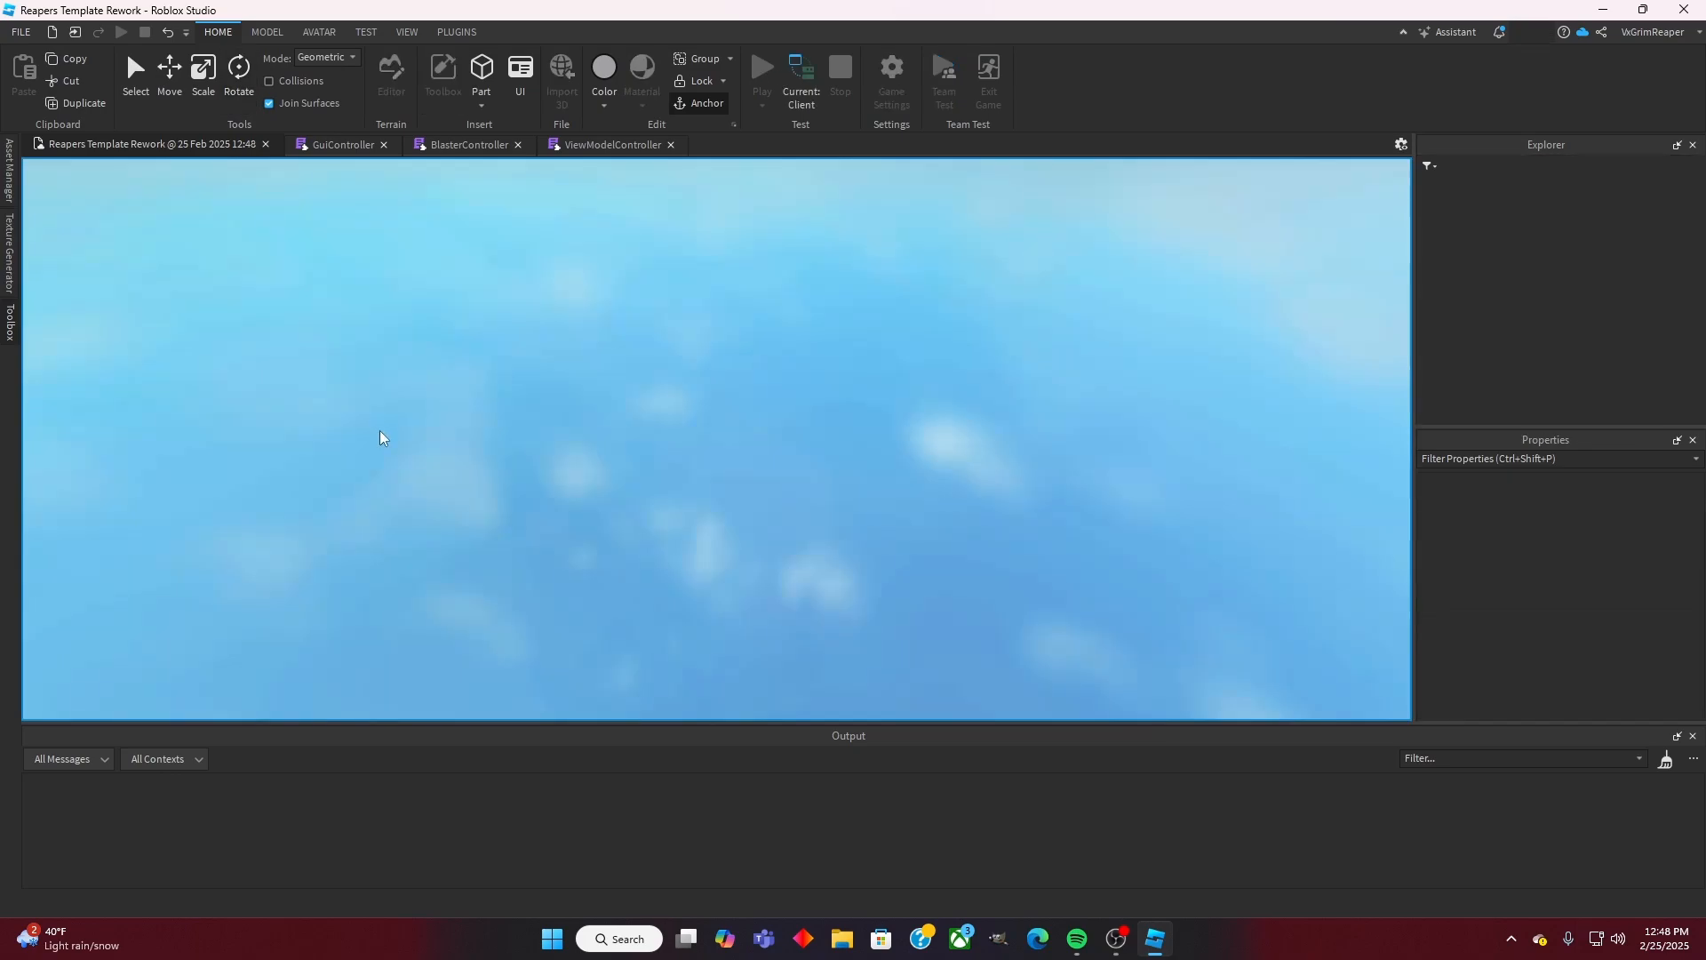
key("3")
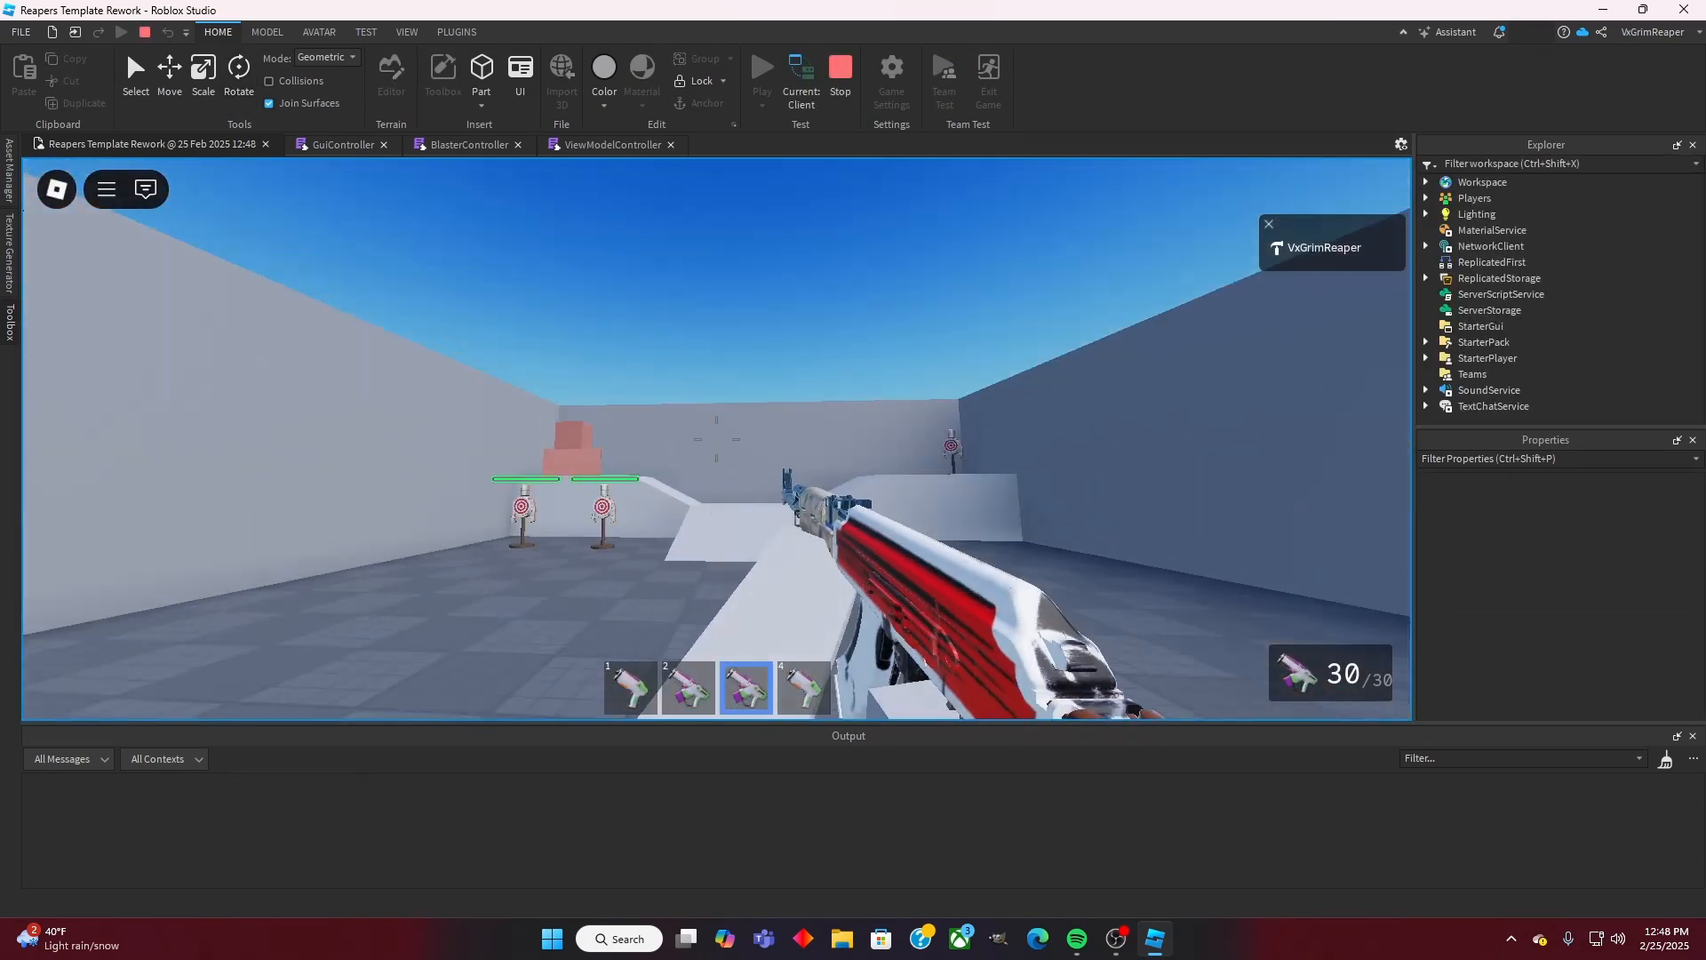
left_click(708, 439)
key("w")
left_click(707, 439)
key("r")
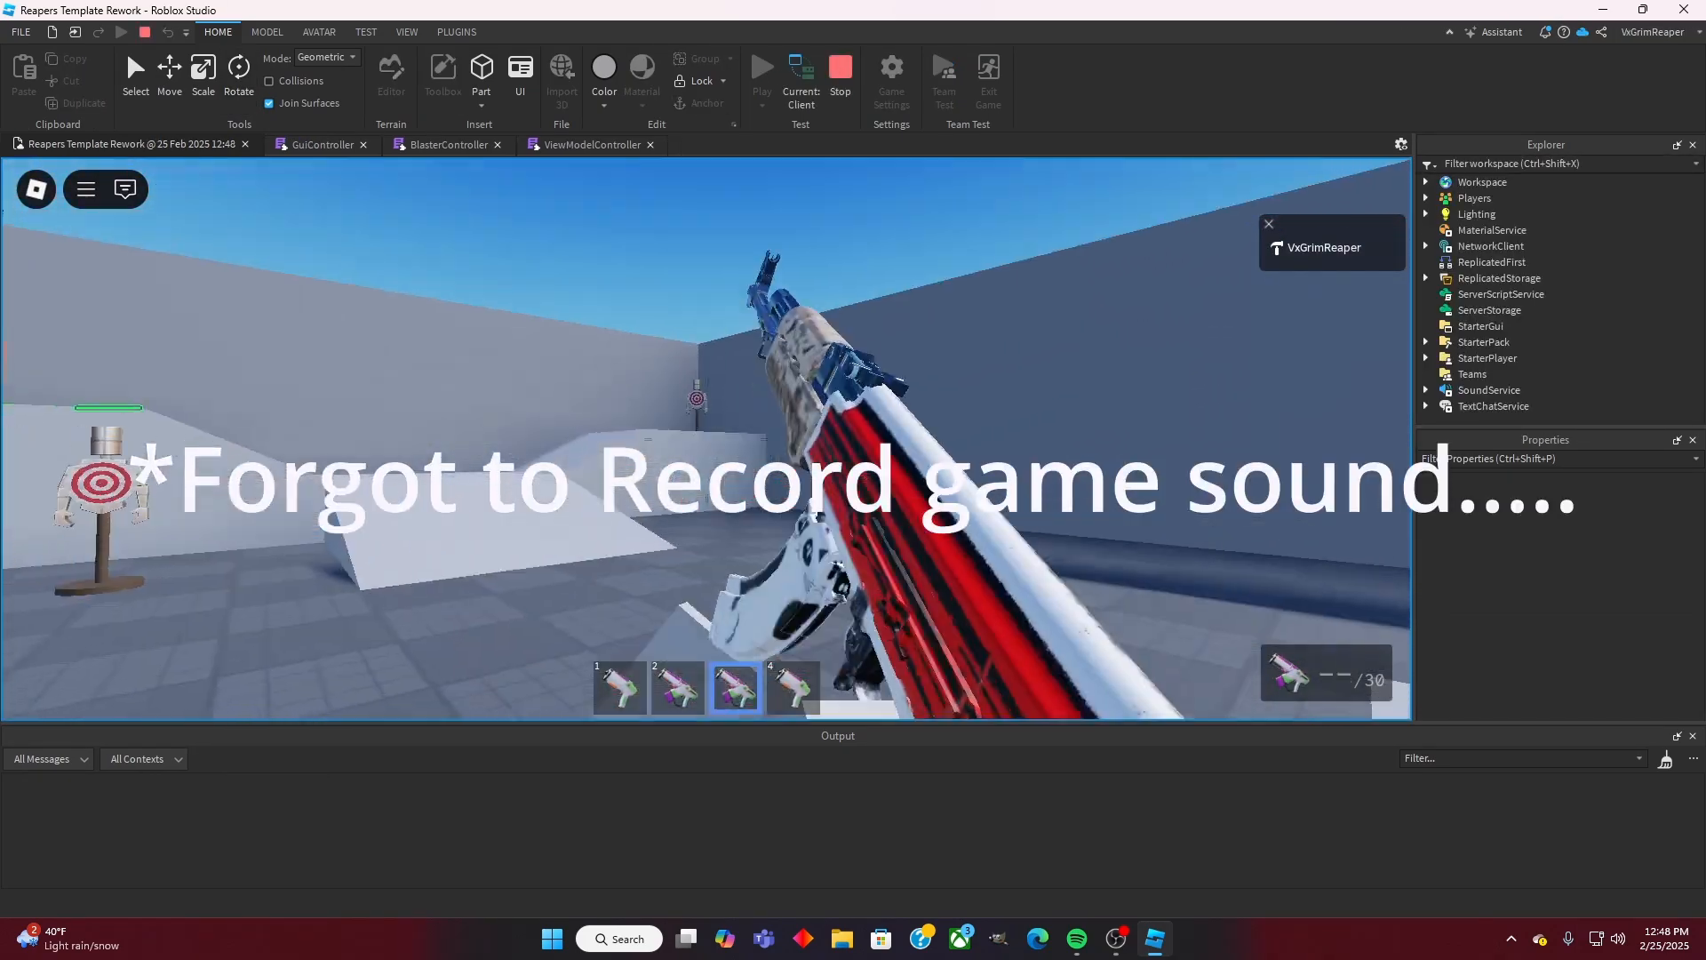
Step: Test the Ak47 by aiming down its sights, firing and reloading while moving around the range
right_click(707, 439)
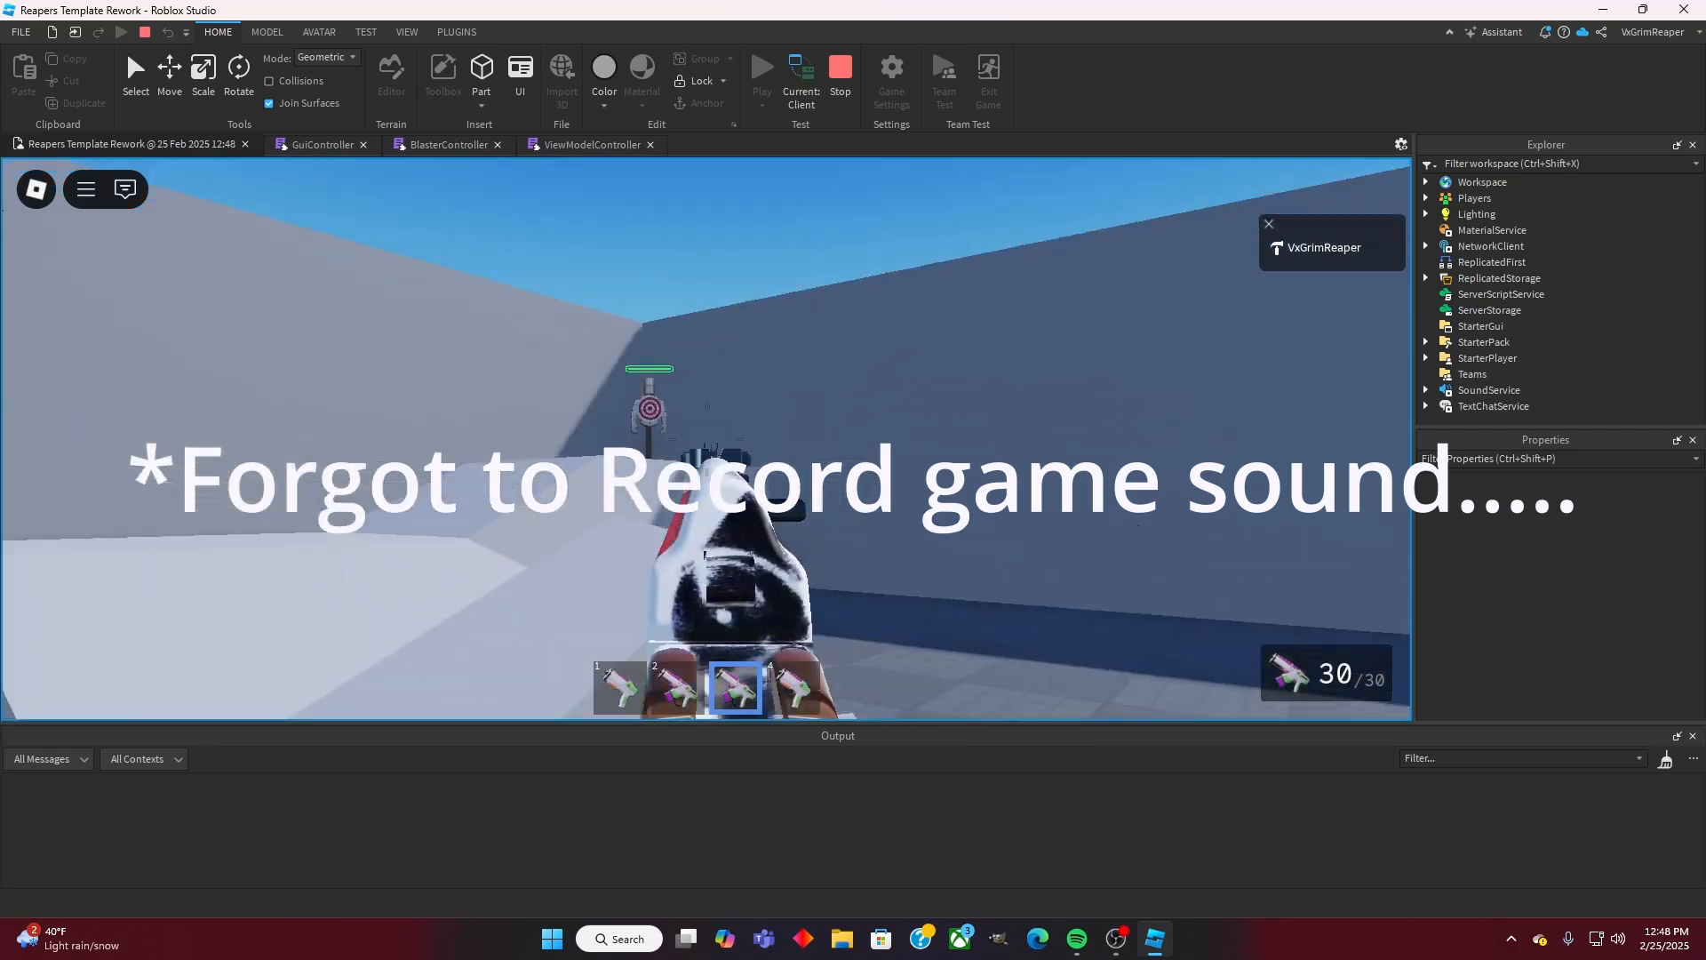
left_click(708, 439)
key("r")
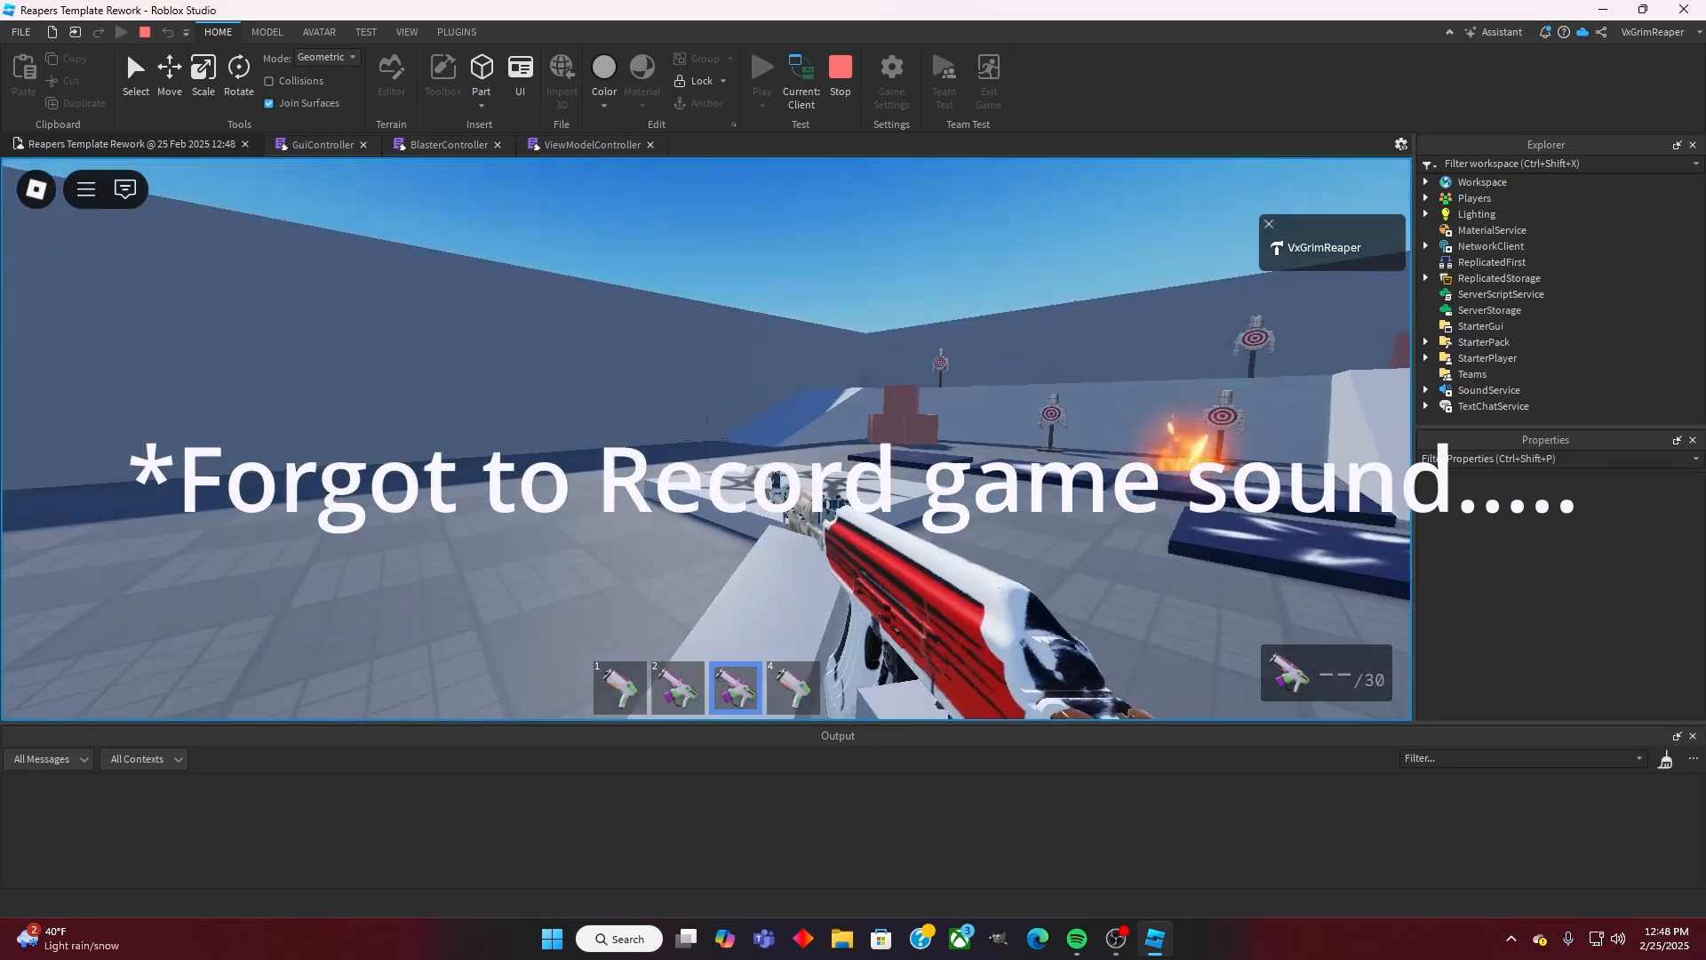
key("w")
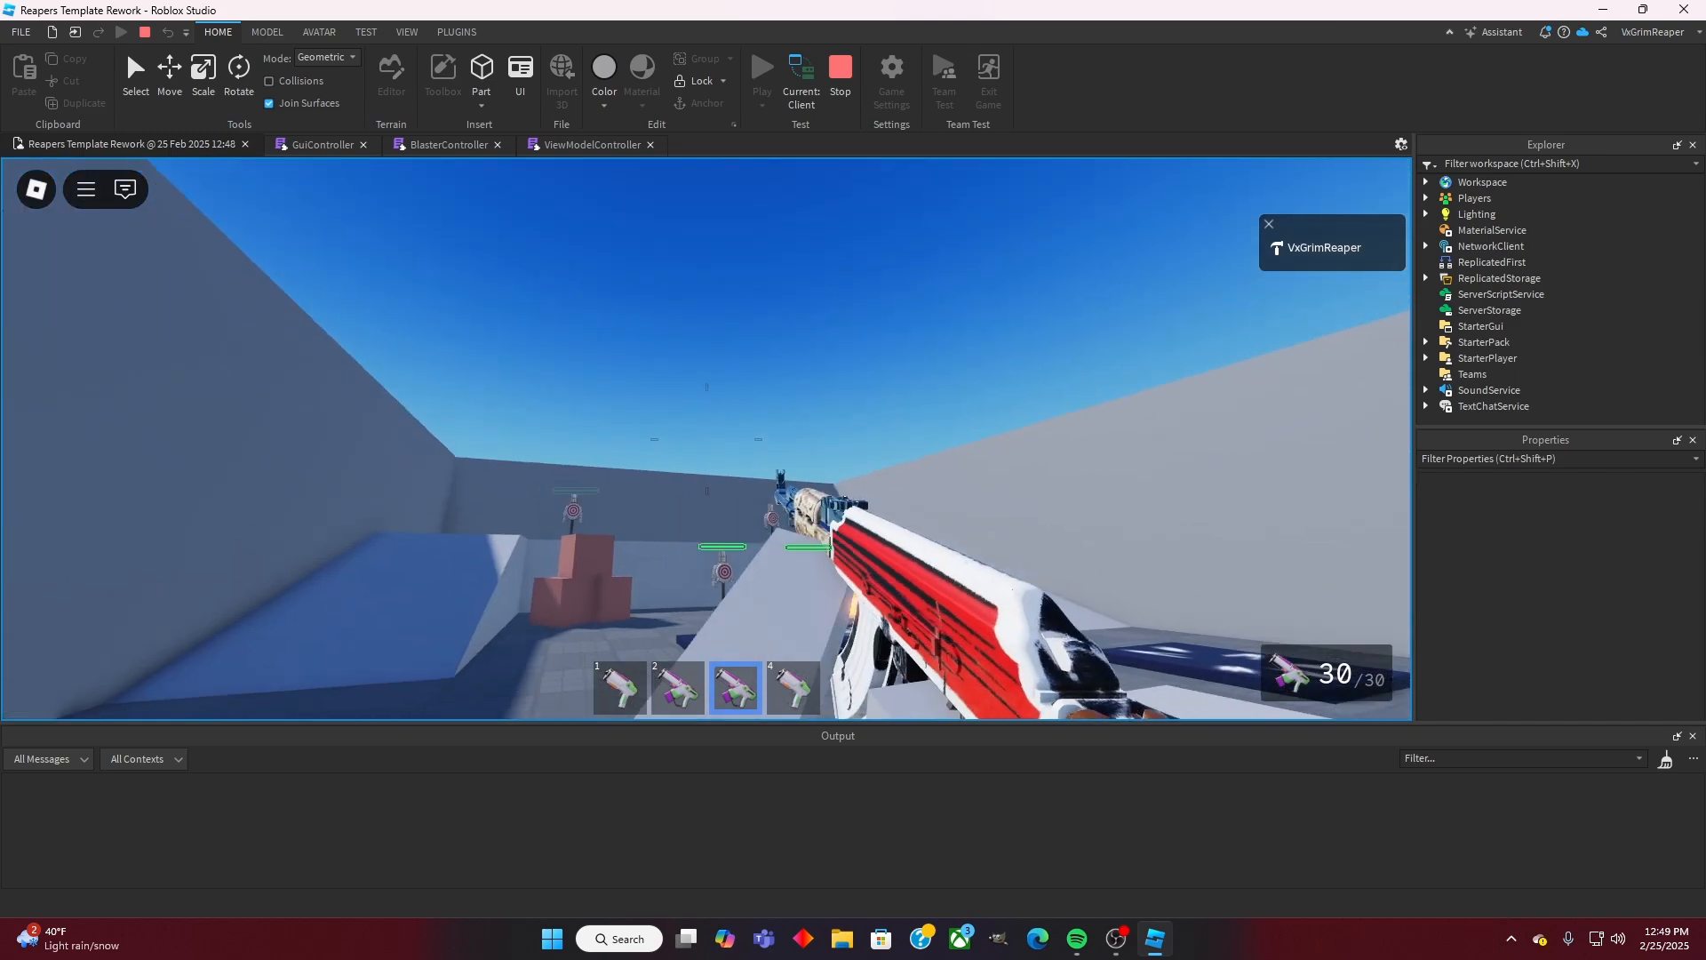
left_click(707, 438)
key("r")
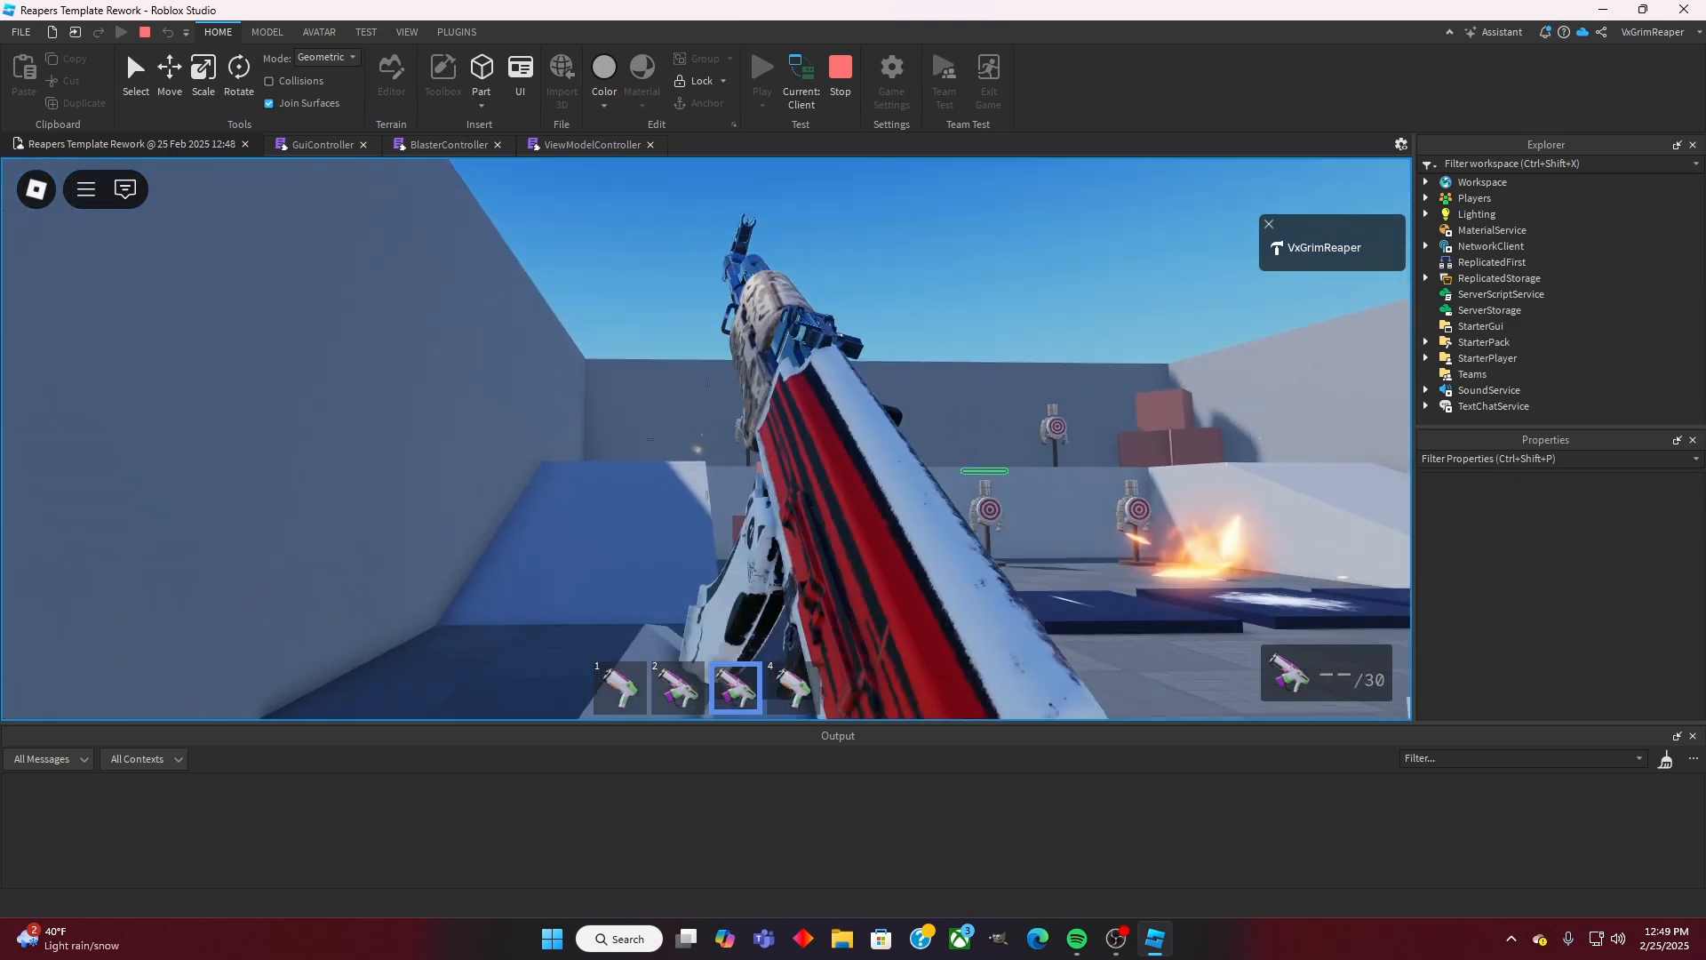
key("r")
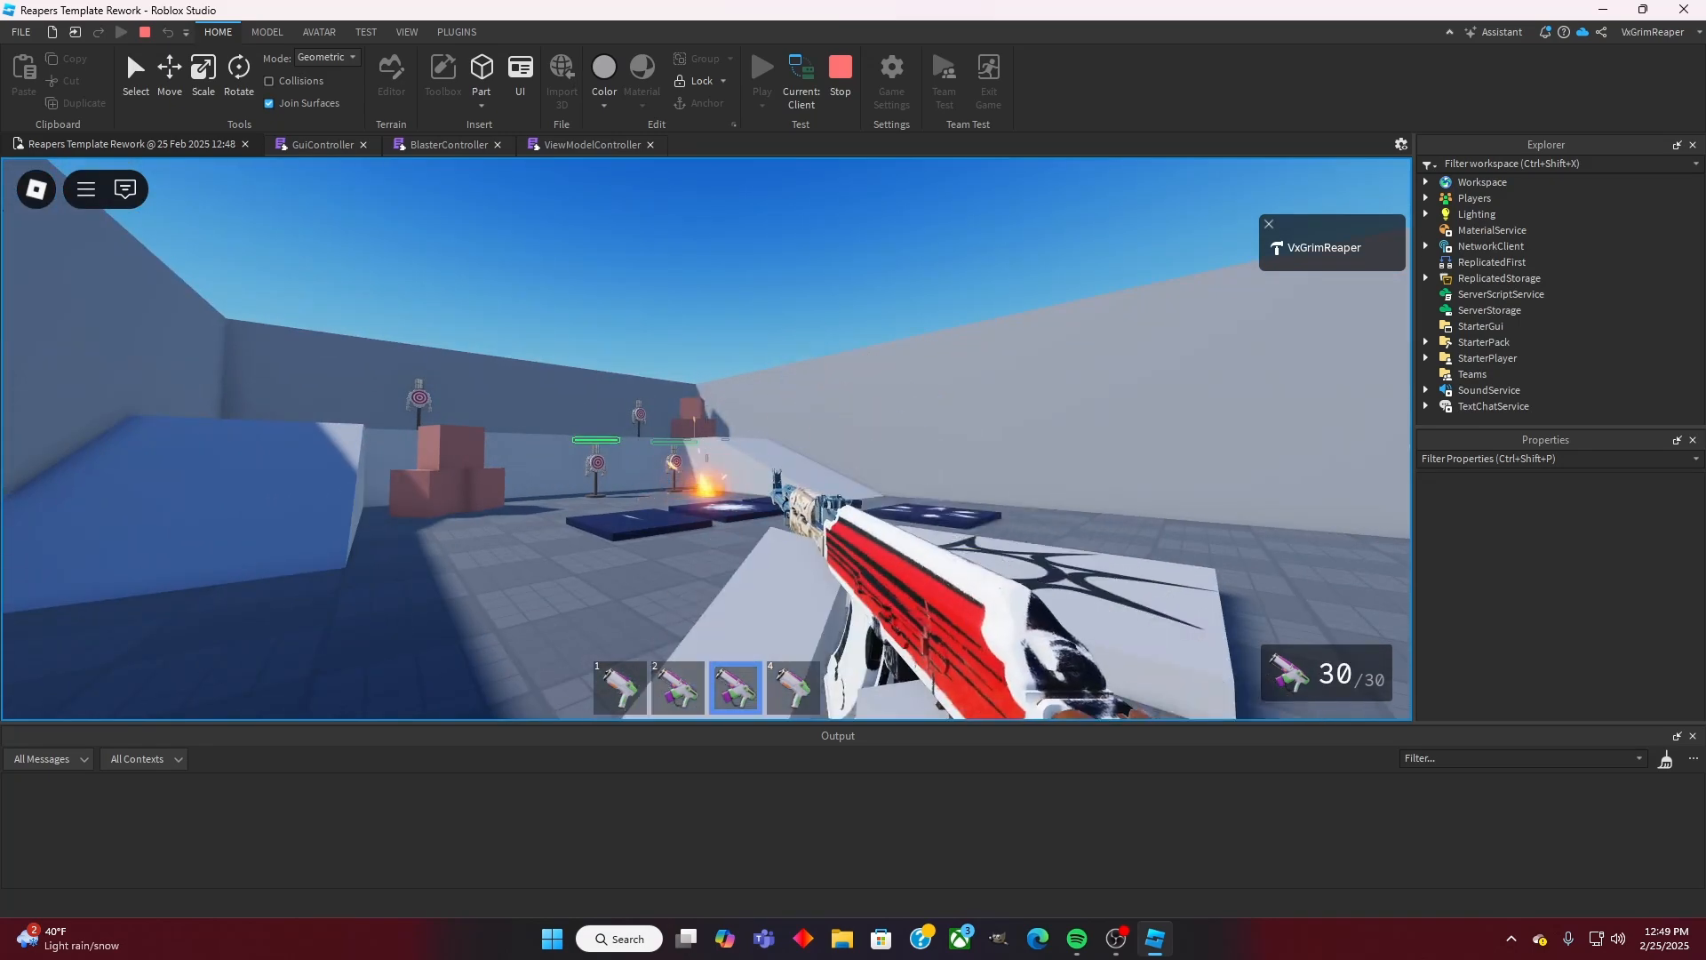
Step: Fire several single shots toward the targets and reload to check the shooting and reload sounds
left_click(706, 438)
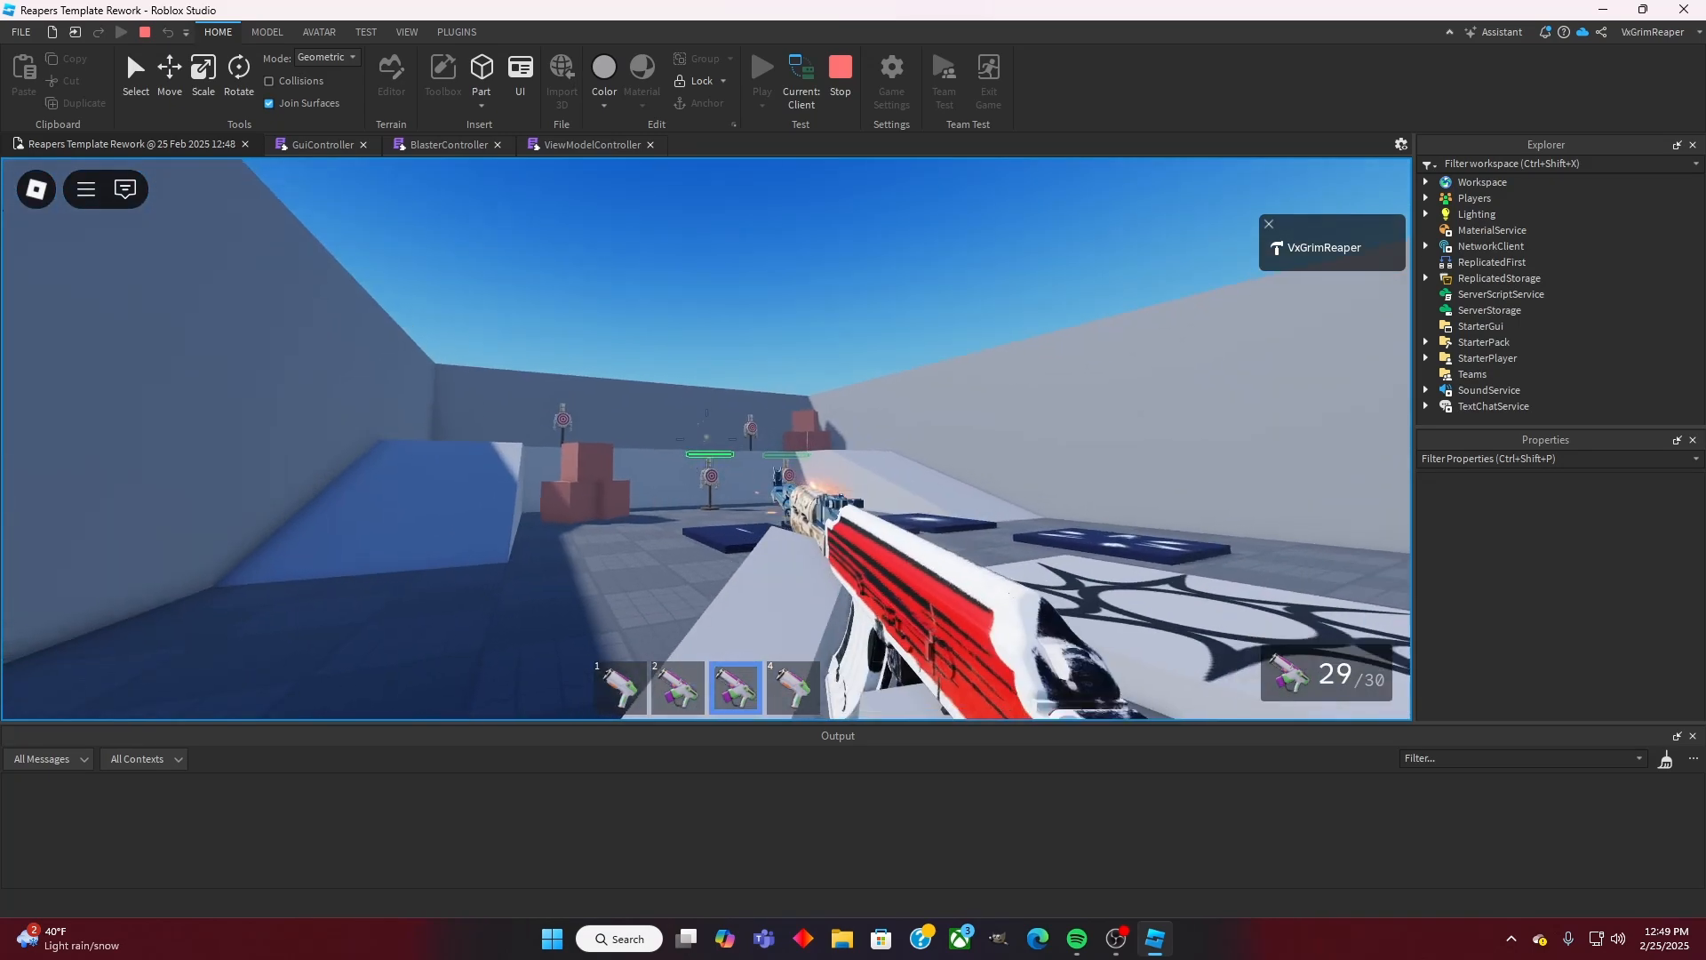
left_click(706, 438)
left_click(706, 438)
left_click(707, 438)
left_click(706, 438)
key("r")
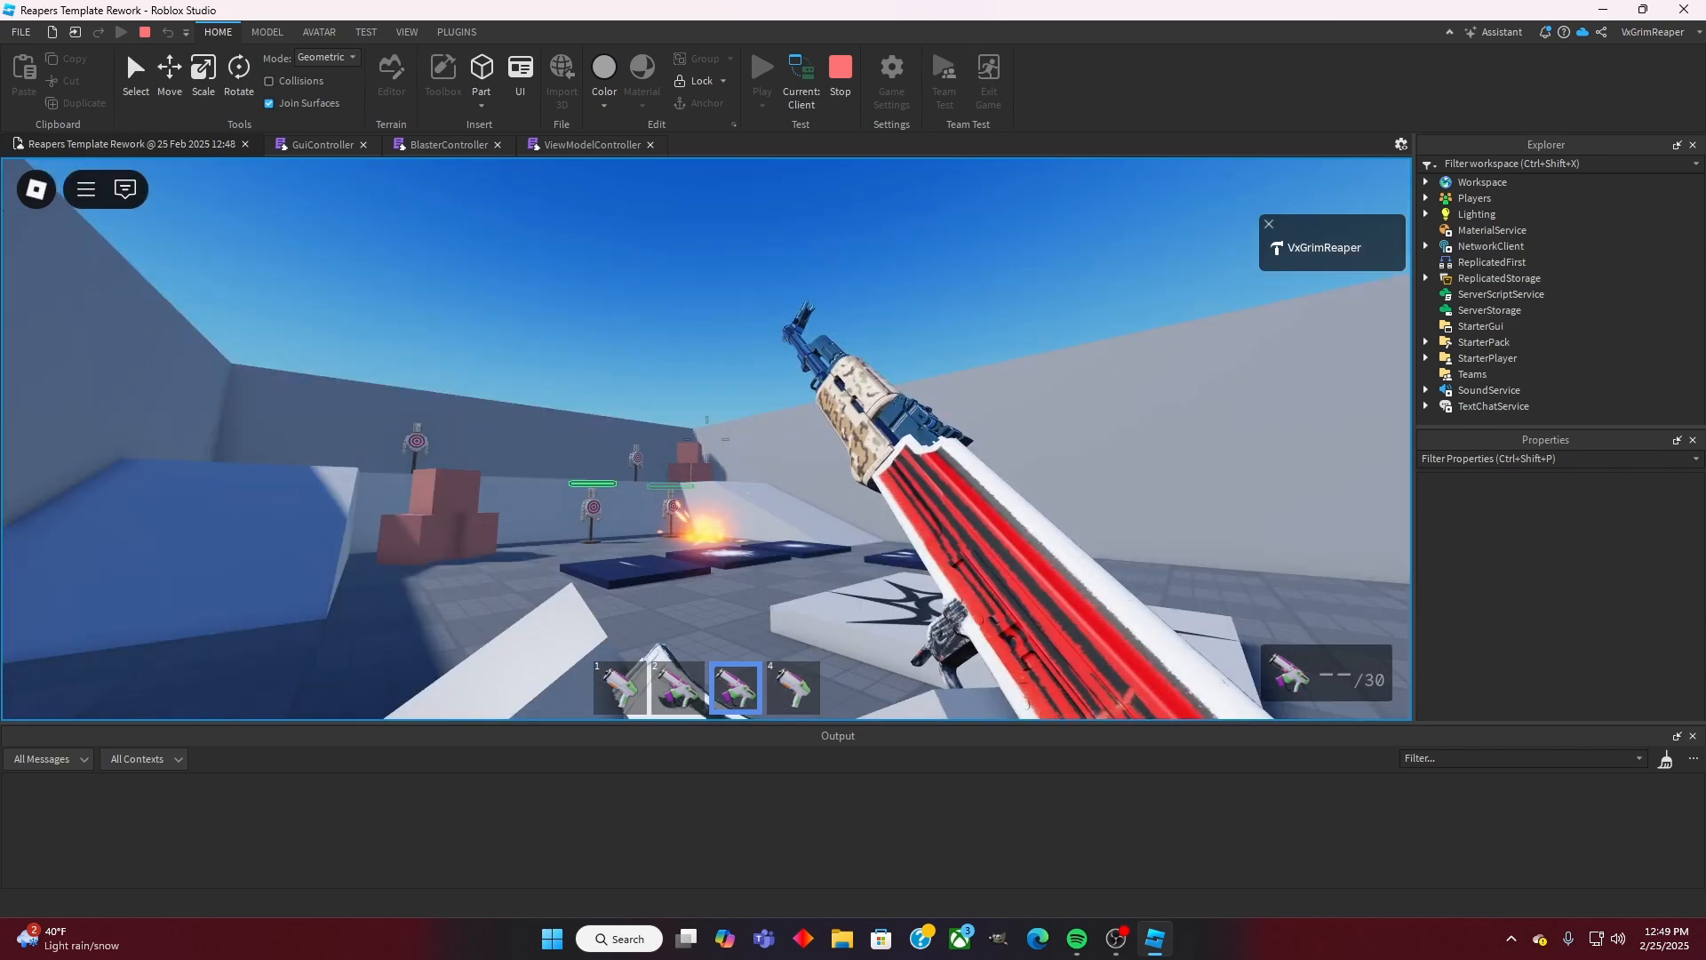
Step: Fire more Ak47 shots toward the far wall, reload once more, and stop the playtest
left_click(706, 438)
left_click(707, 438)
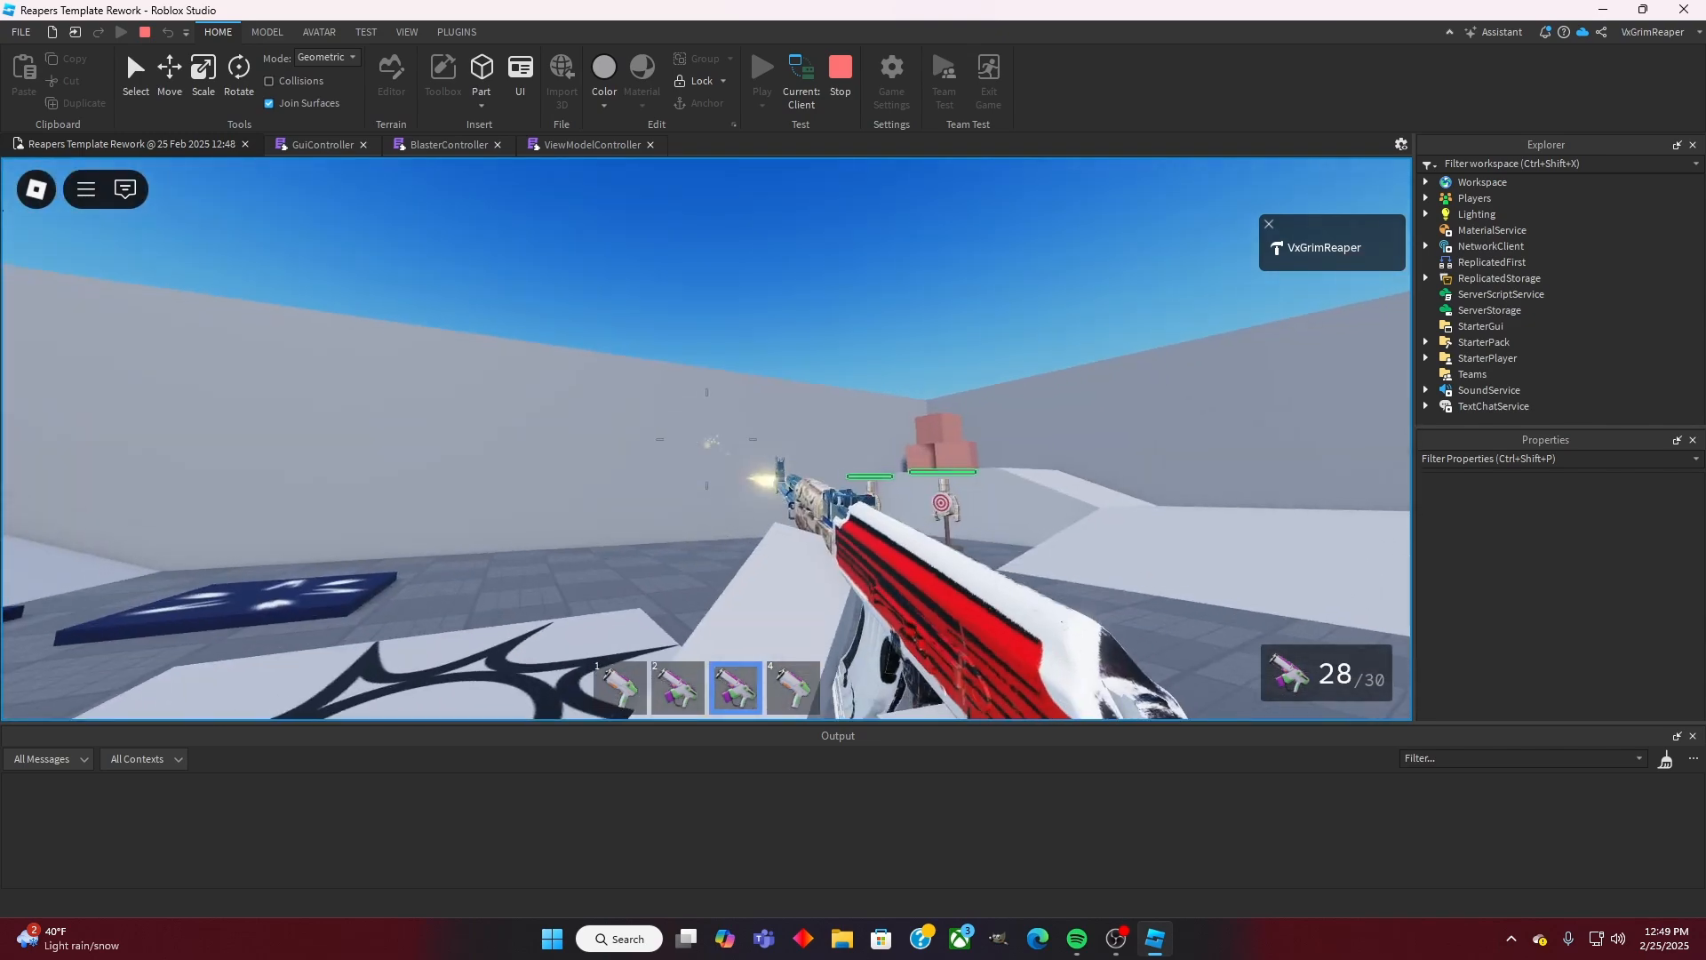
left_click(706, 438)
left_click(707, 438)
left_click(706, 438)
left_click(706, 438)
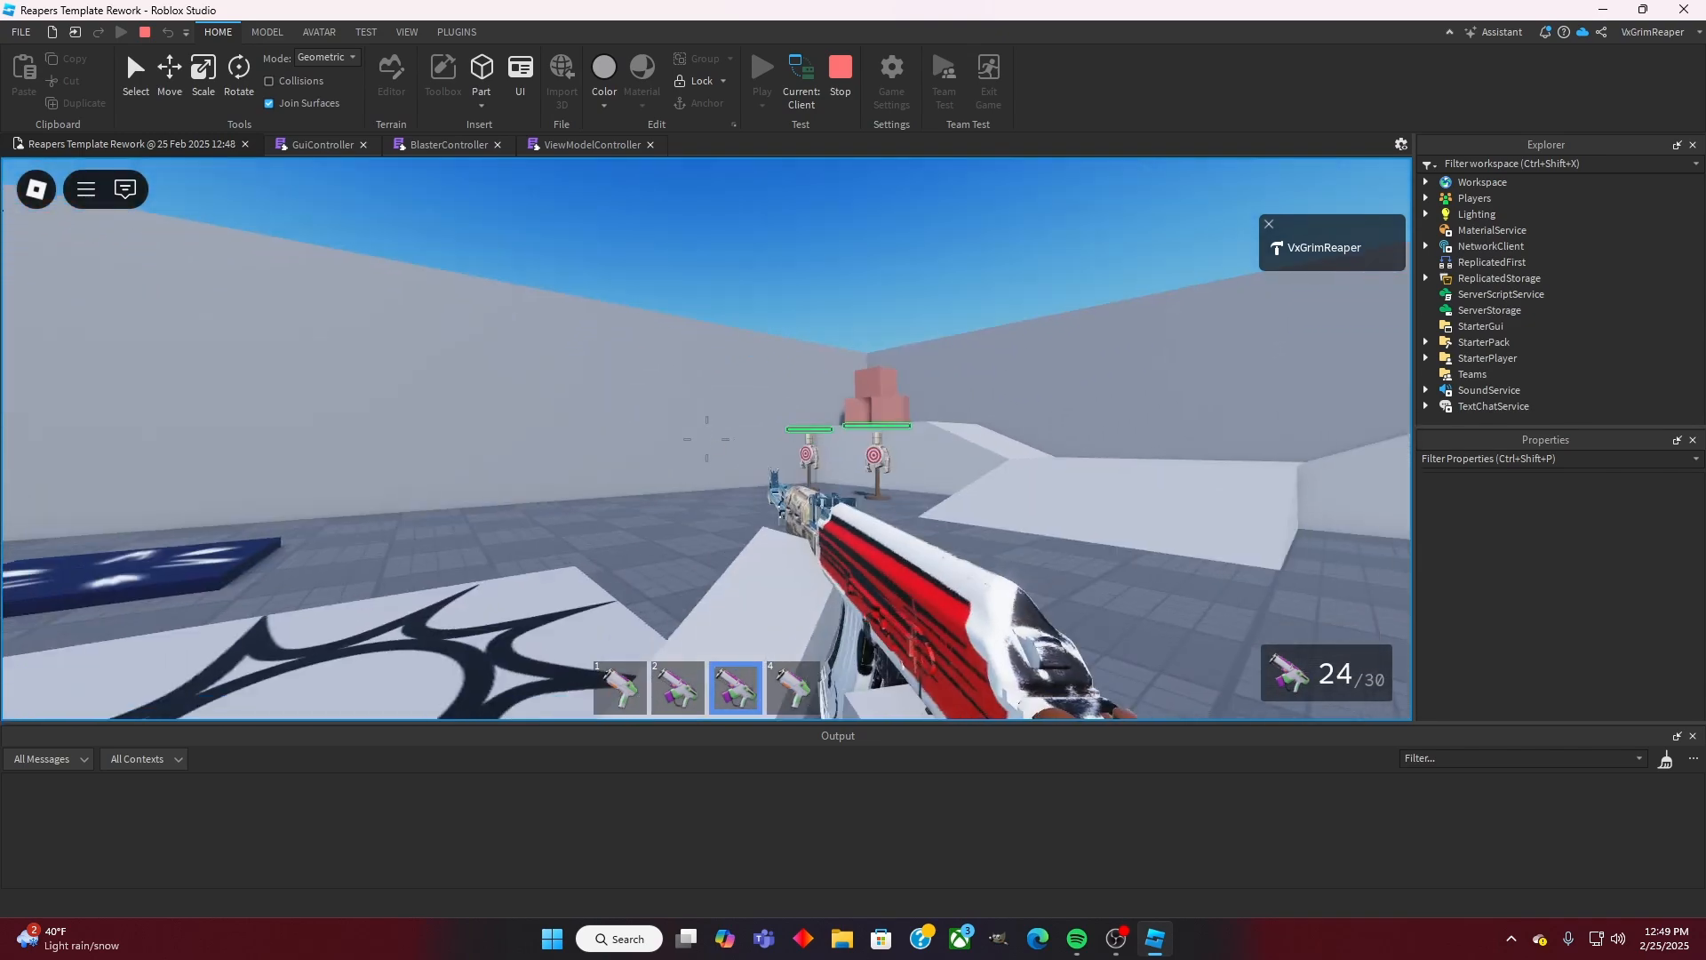
left_click(707, 438)
left_click(706, 438)
left_click(707, 438)
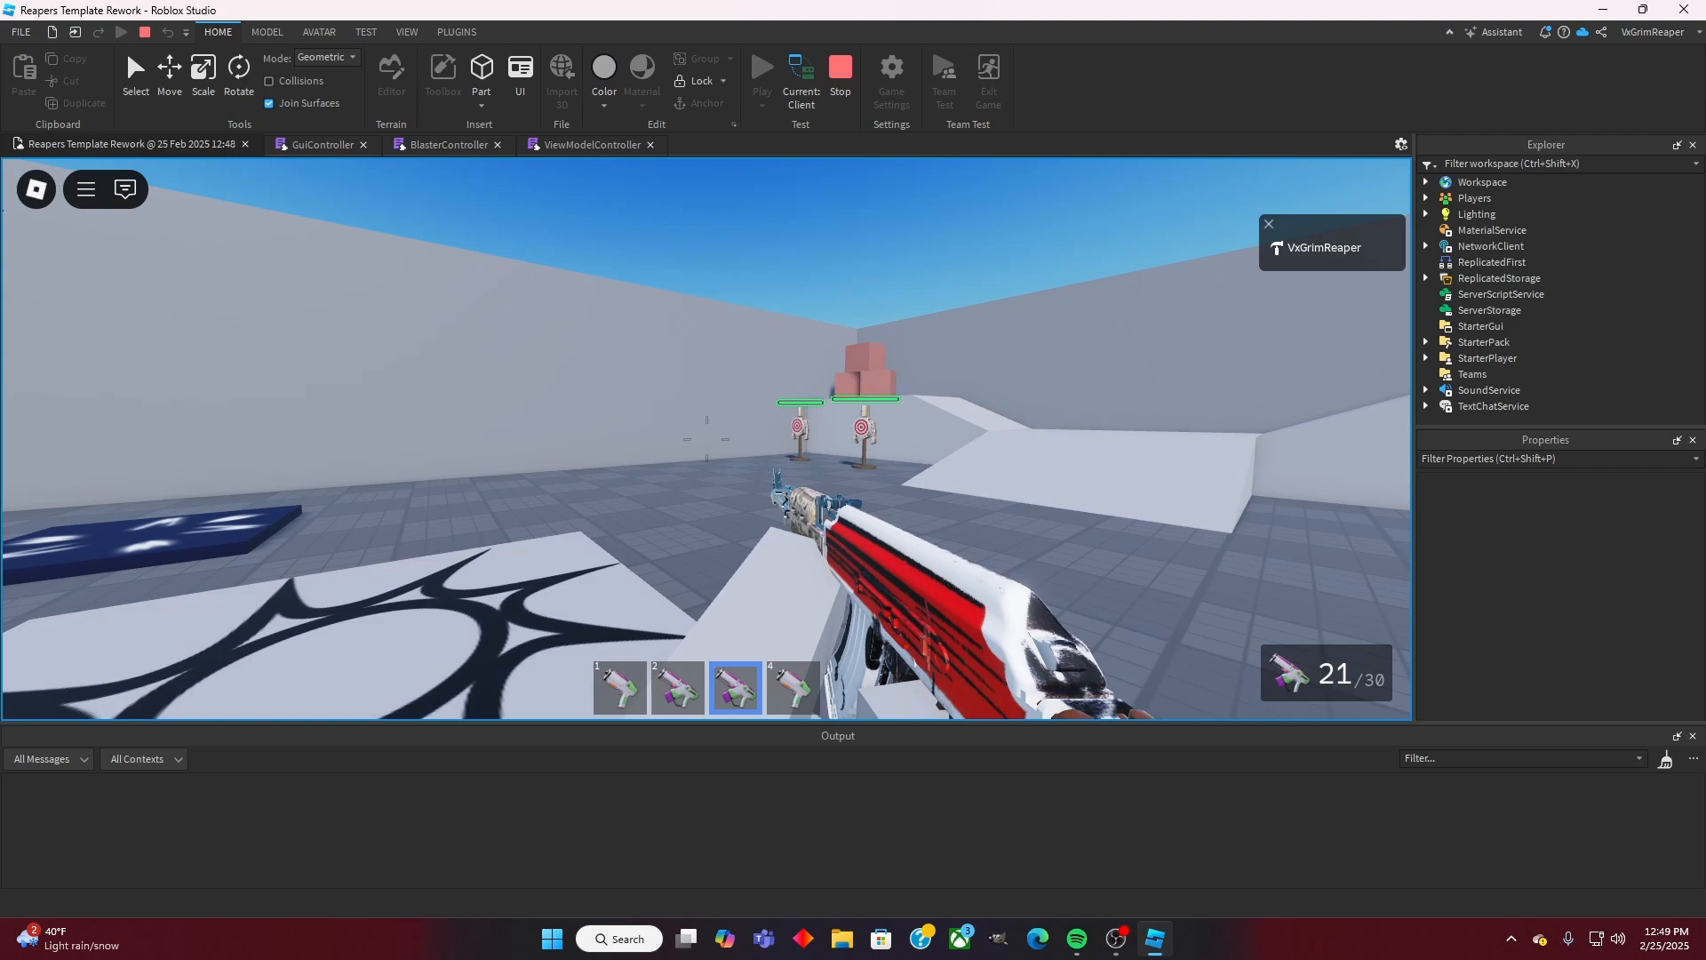
key("r")
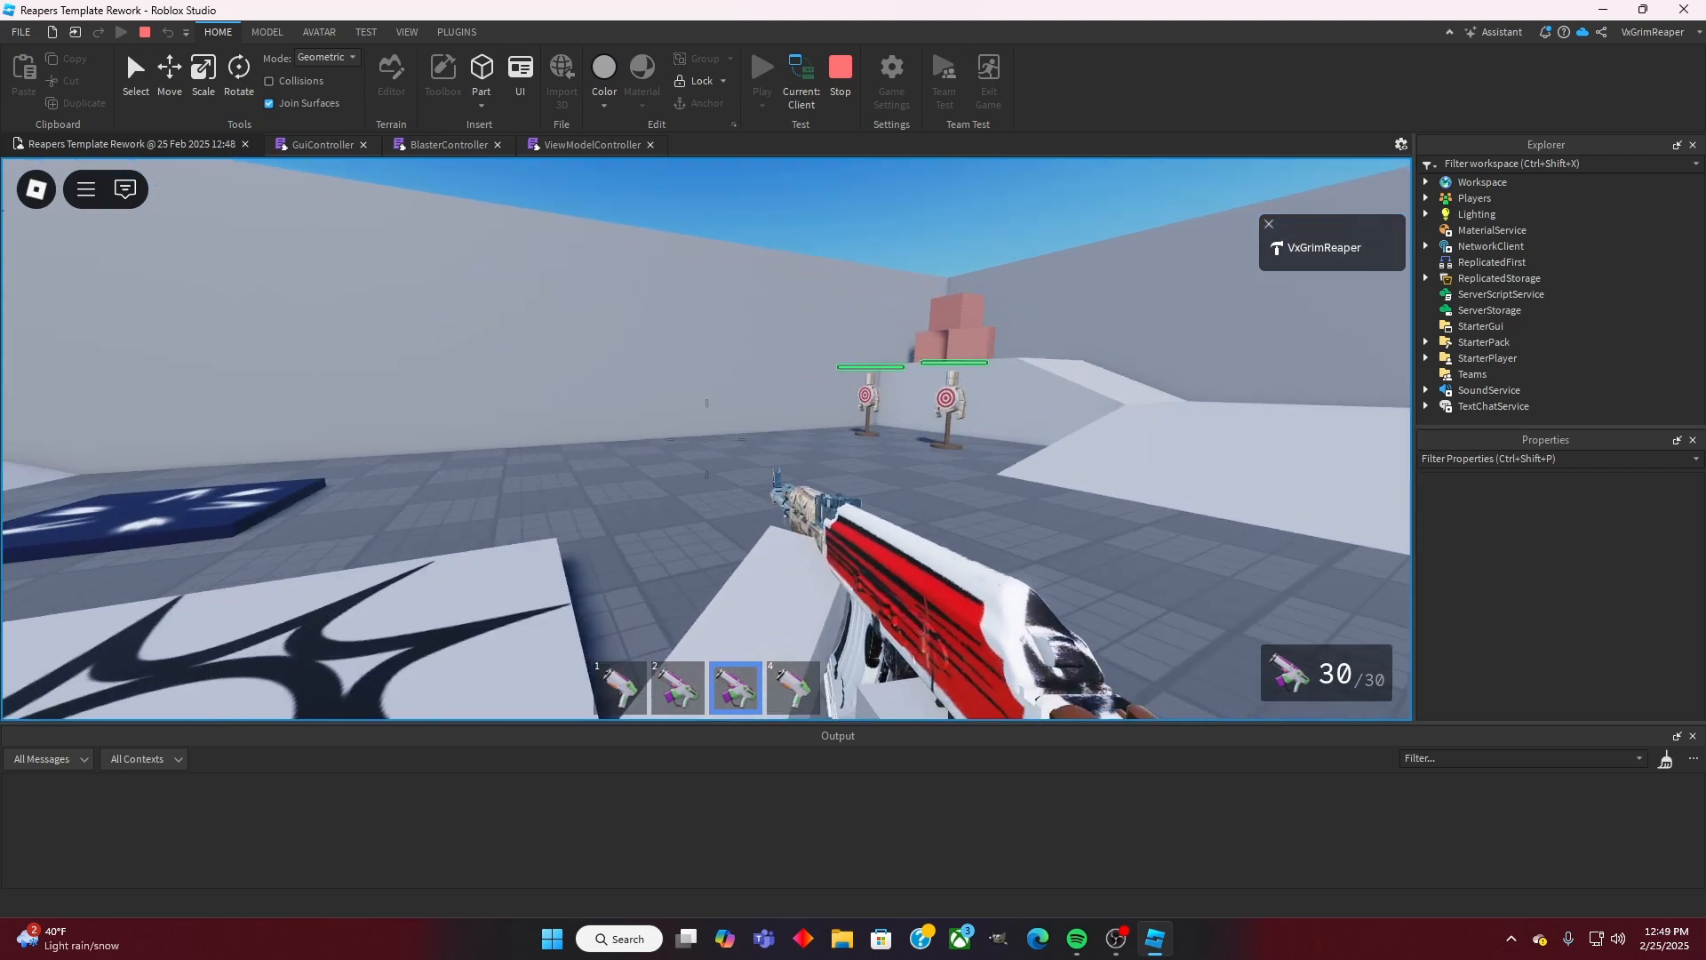
key("s")
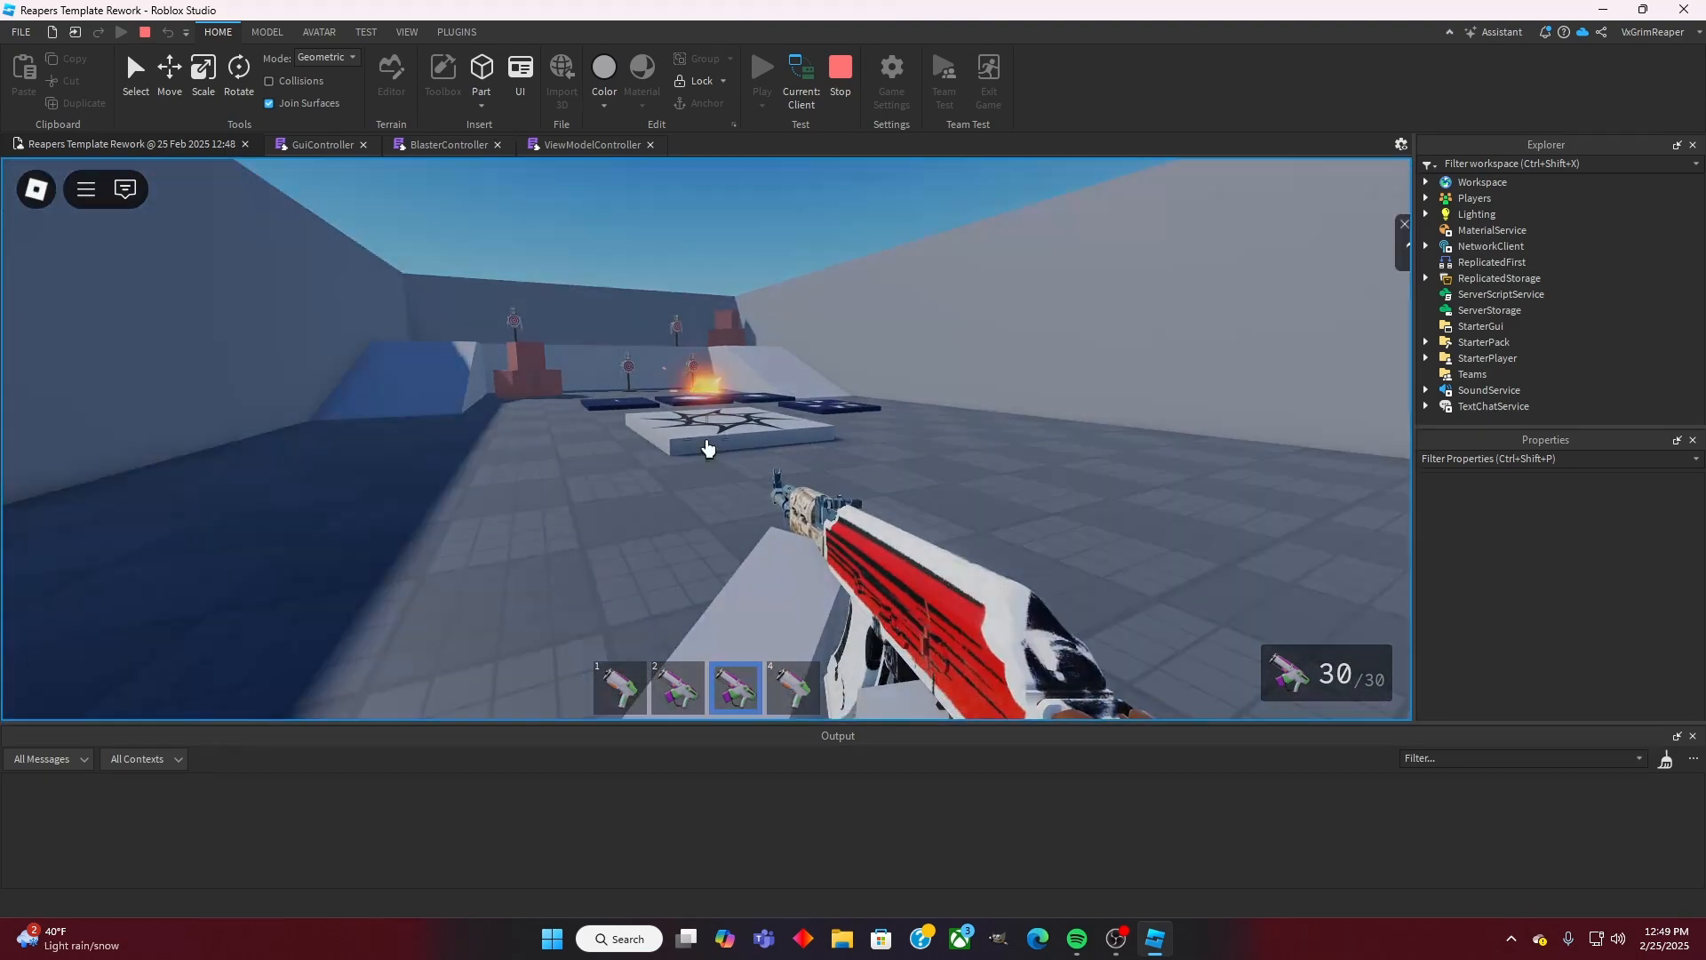
key("Escape")
left_click(840, 70)
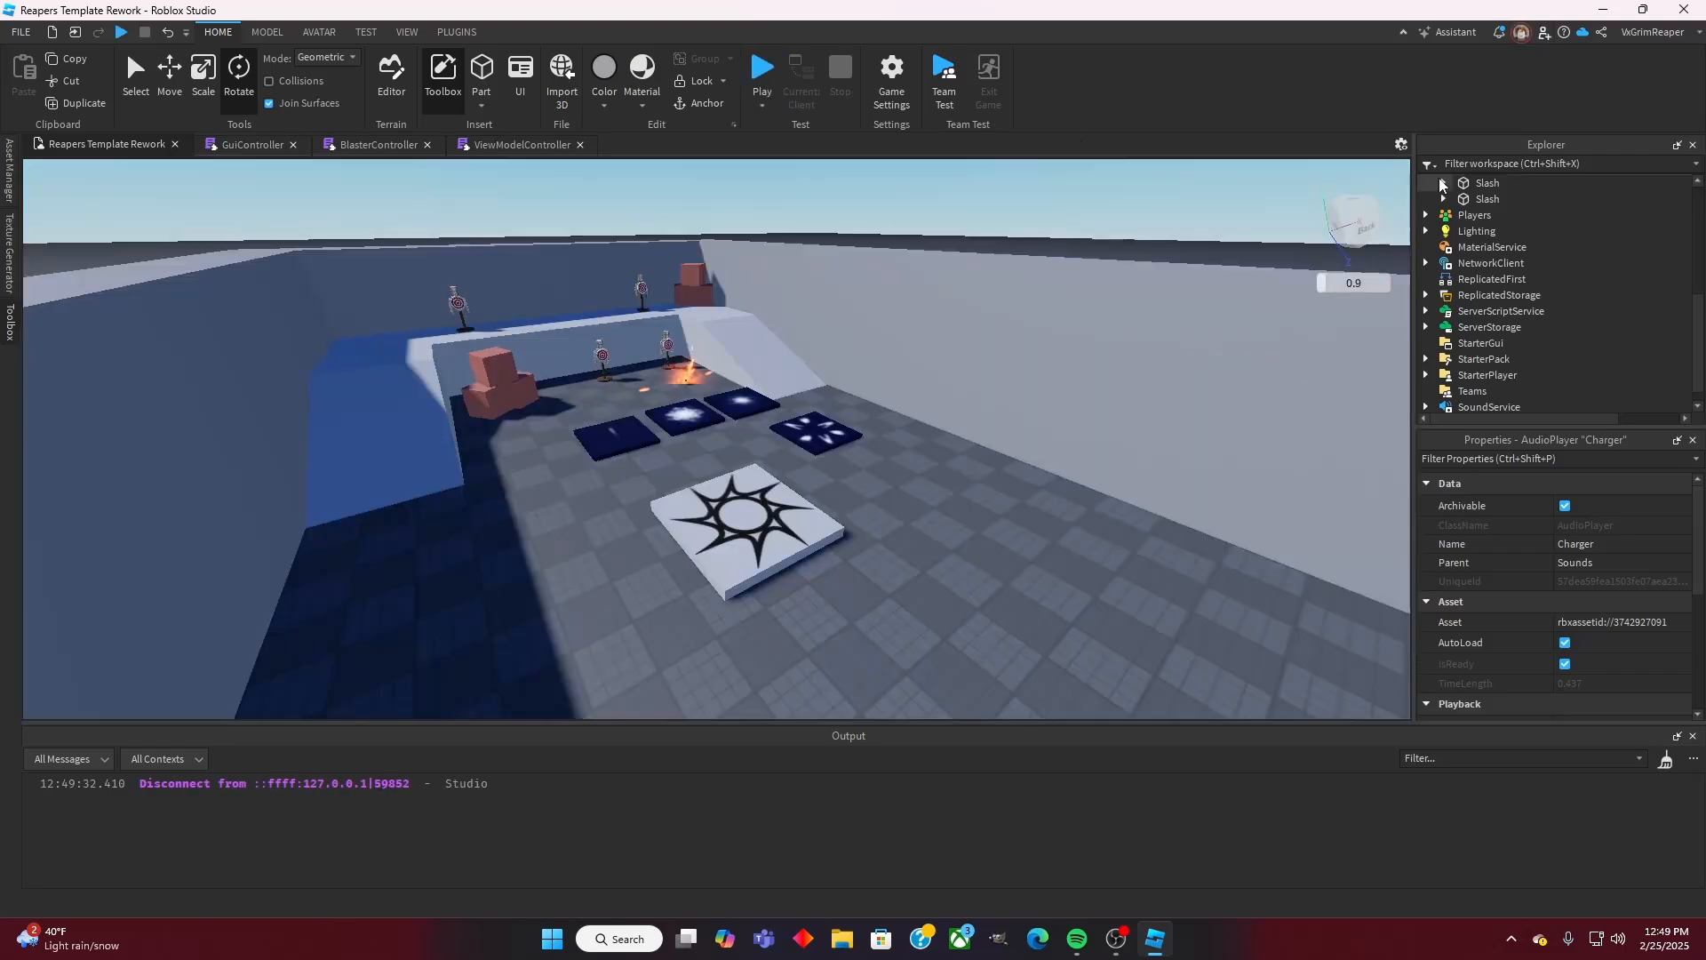
Step: Set the Volume of Shoot1, Shoot2 and Shoot3 in the Ak47 tool's Shoot sounds folder to 1
scroll(1481, 275, "up", 5)
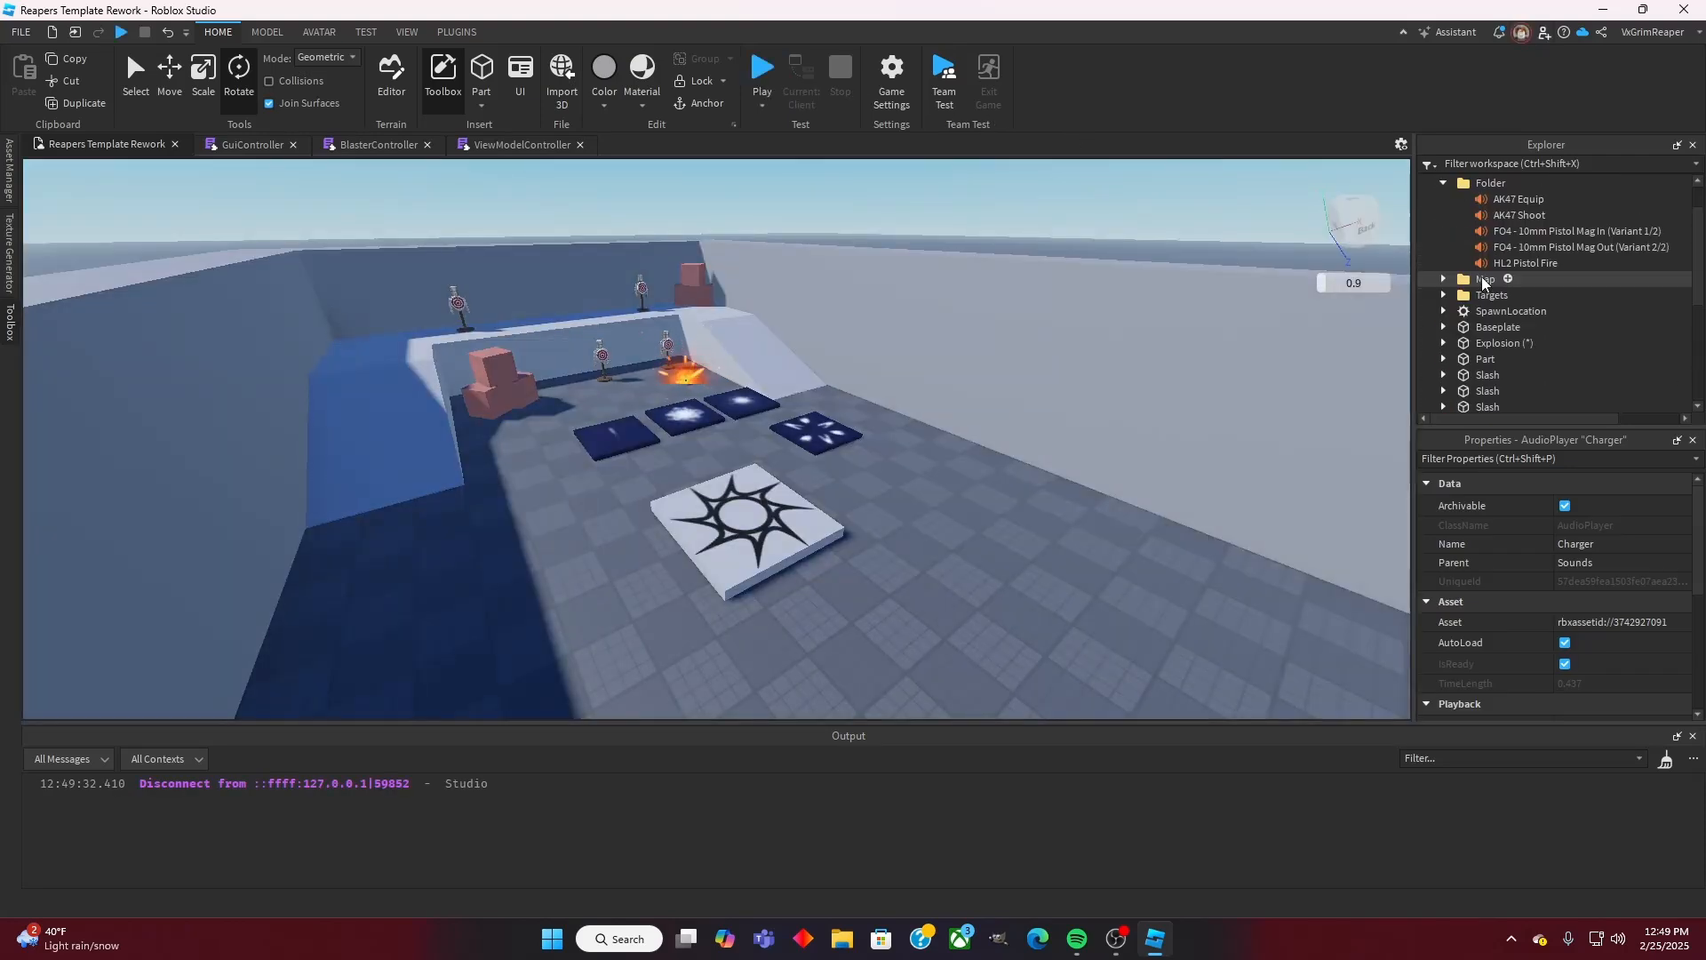
scroll(1480, 275, "down", 5)
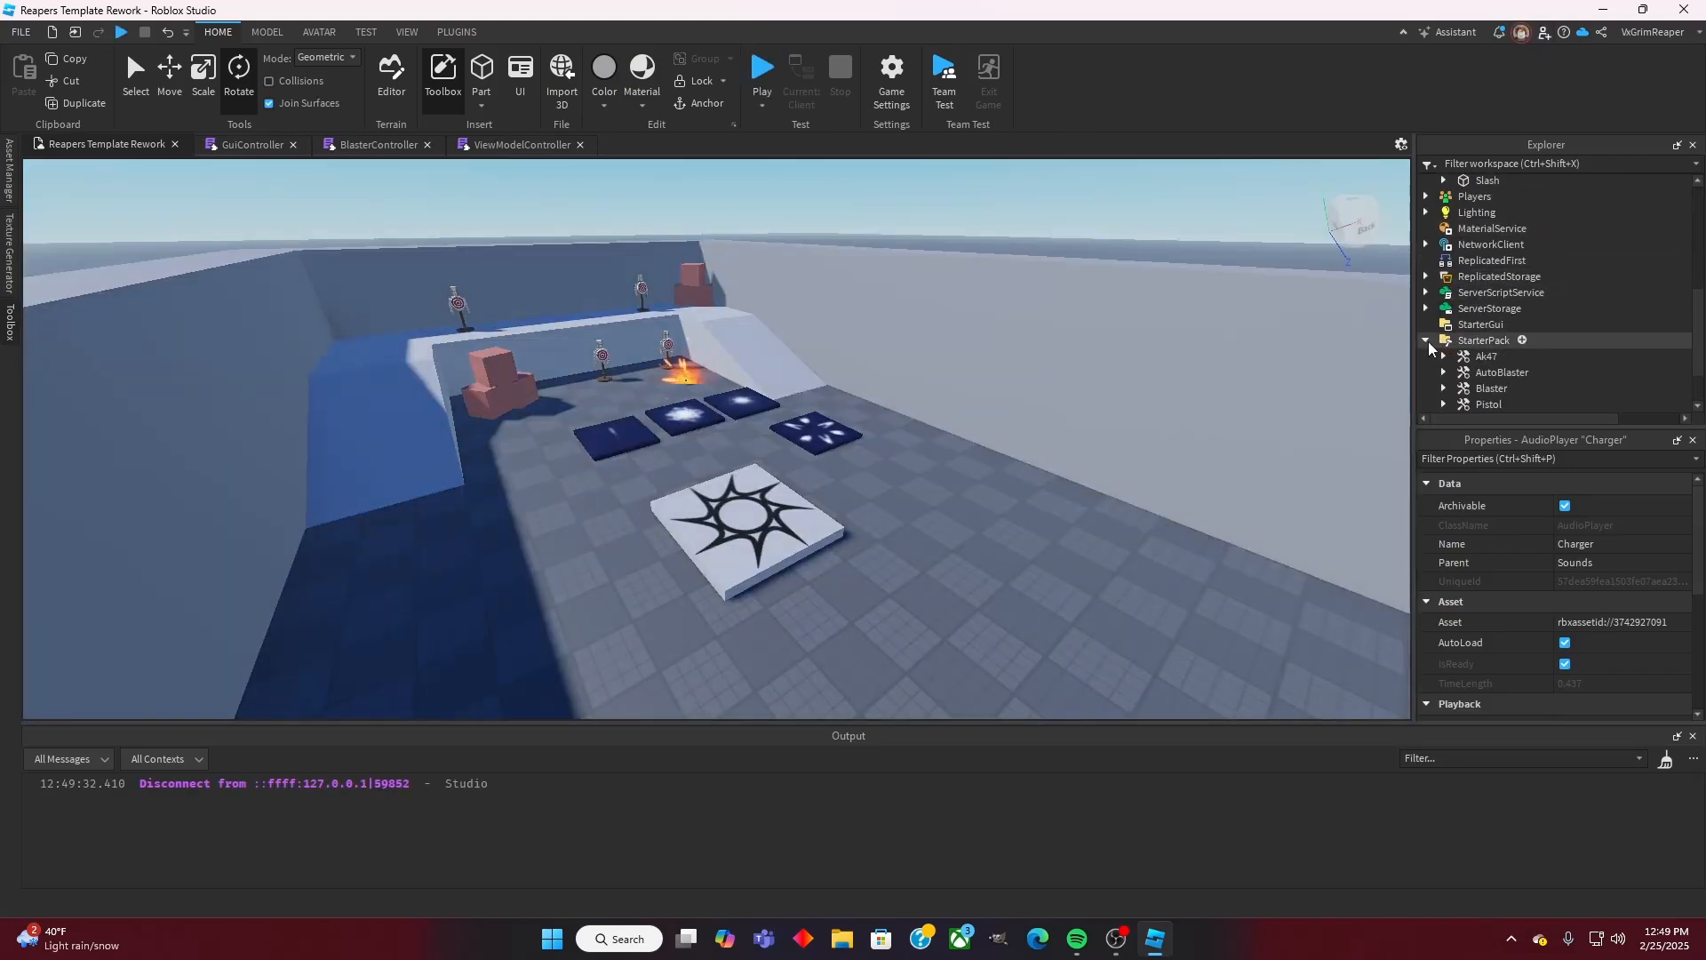
scroll(1462, 357, "down", 1)
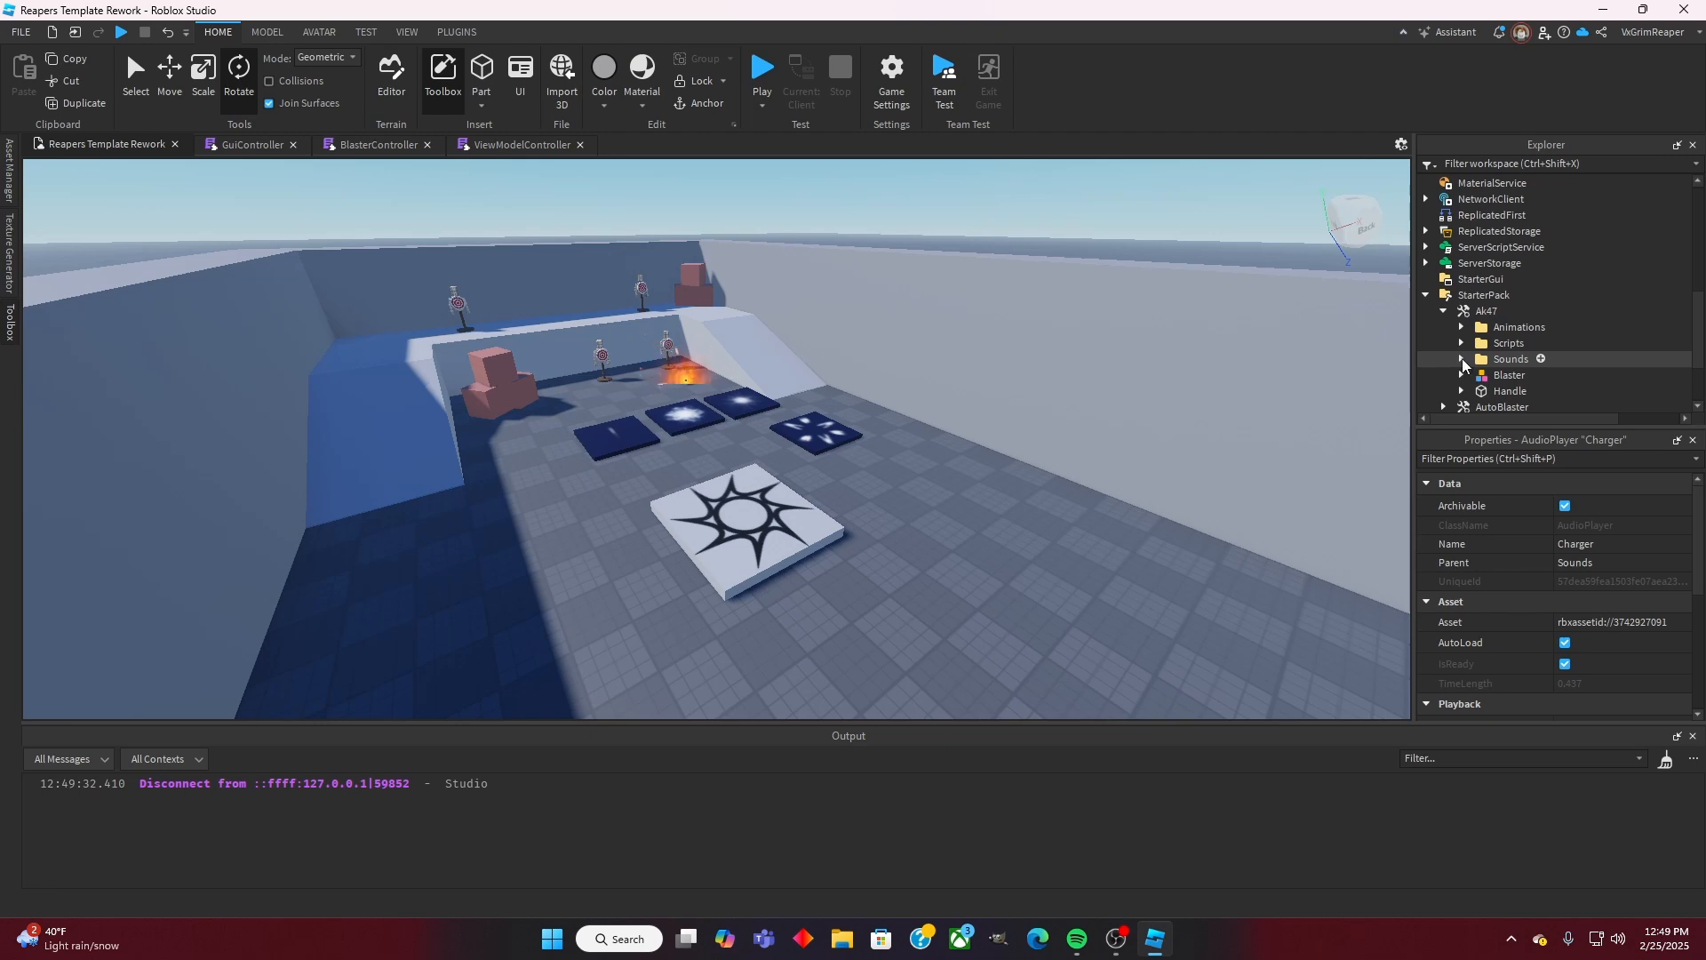
left_click(1462, 359)
scroll(1462, 357, "down", 2)
left_click(1479, 348)
left_click(1544, 365)
left_click(1534, 394, "shift")
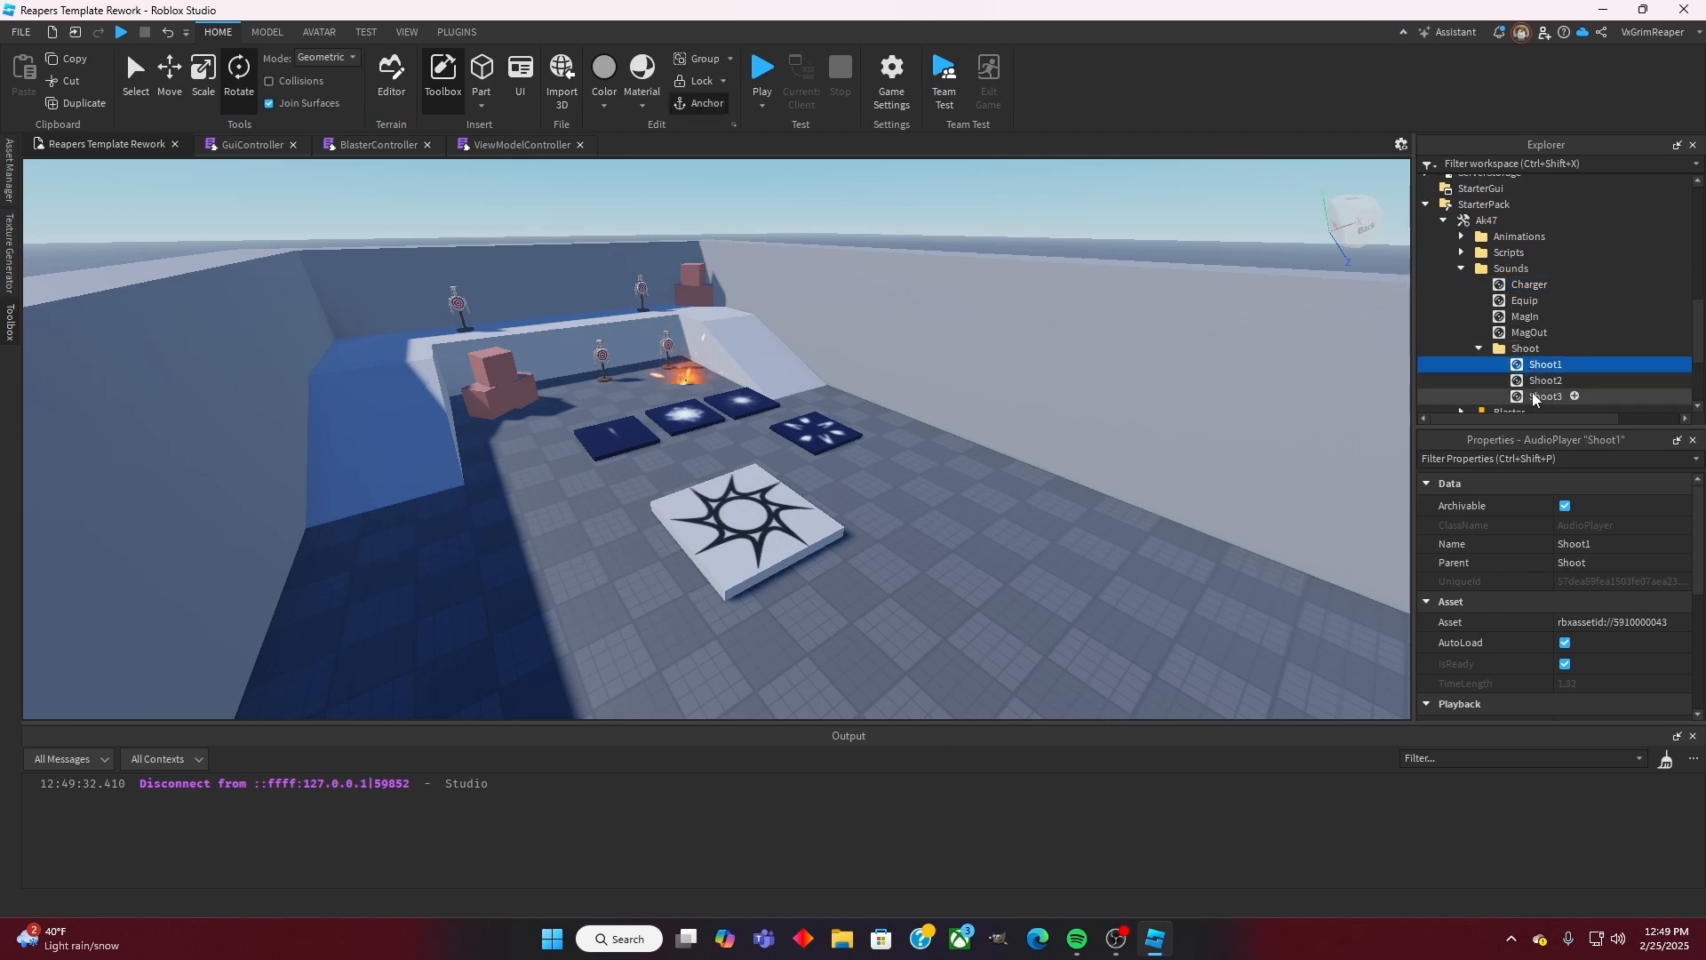
scroll(1635, 570, "down", 5)
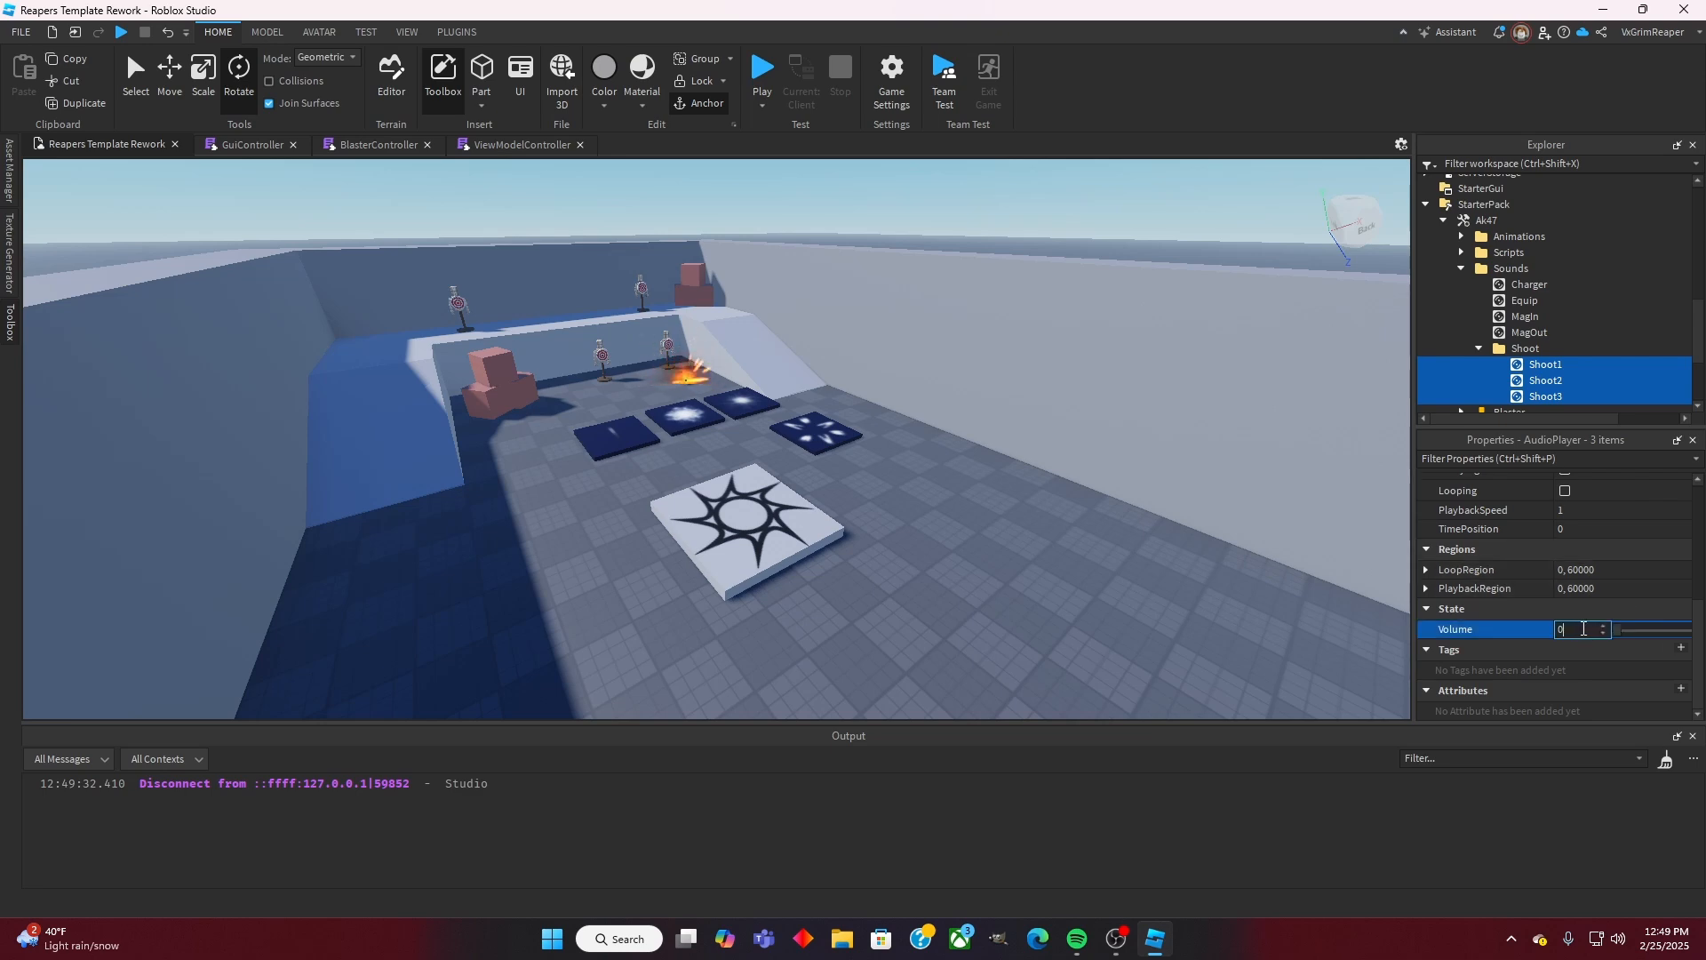
right_click_drag(1152, 503, 1129, 489)
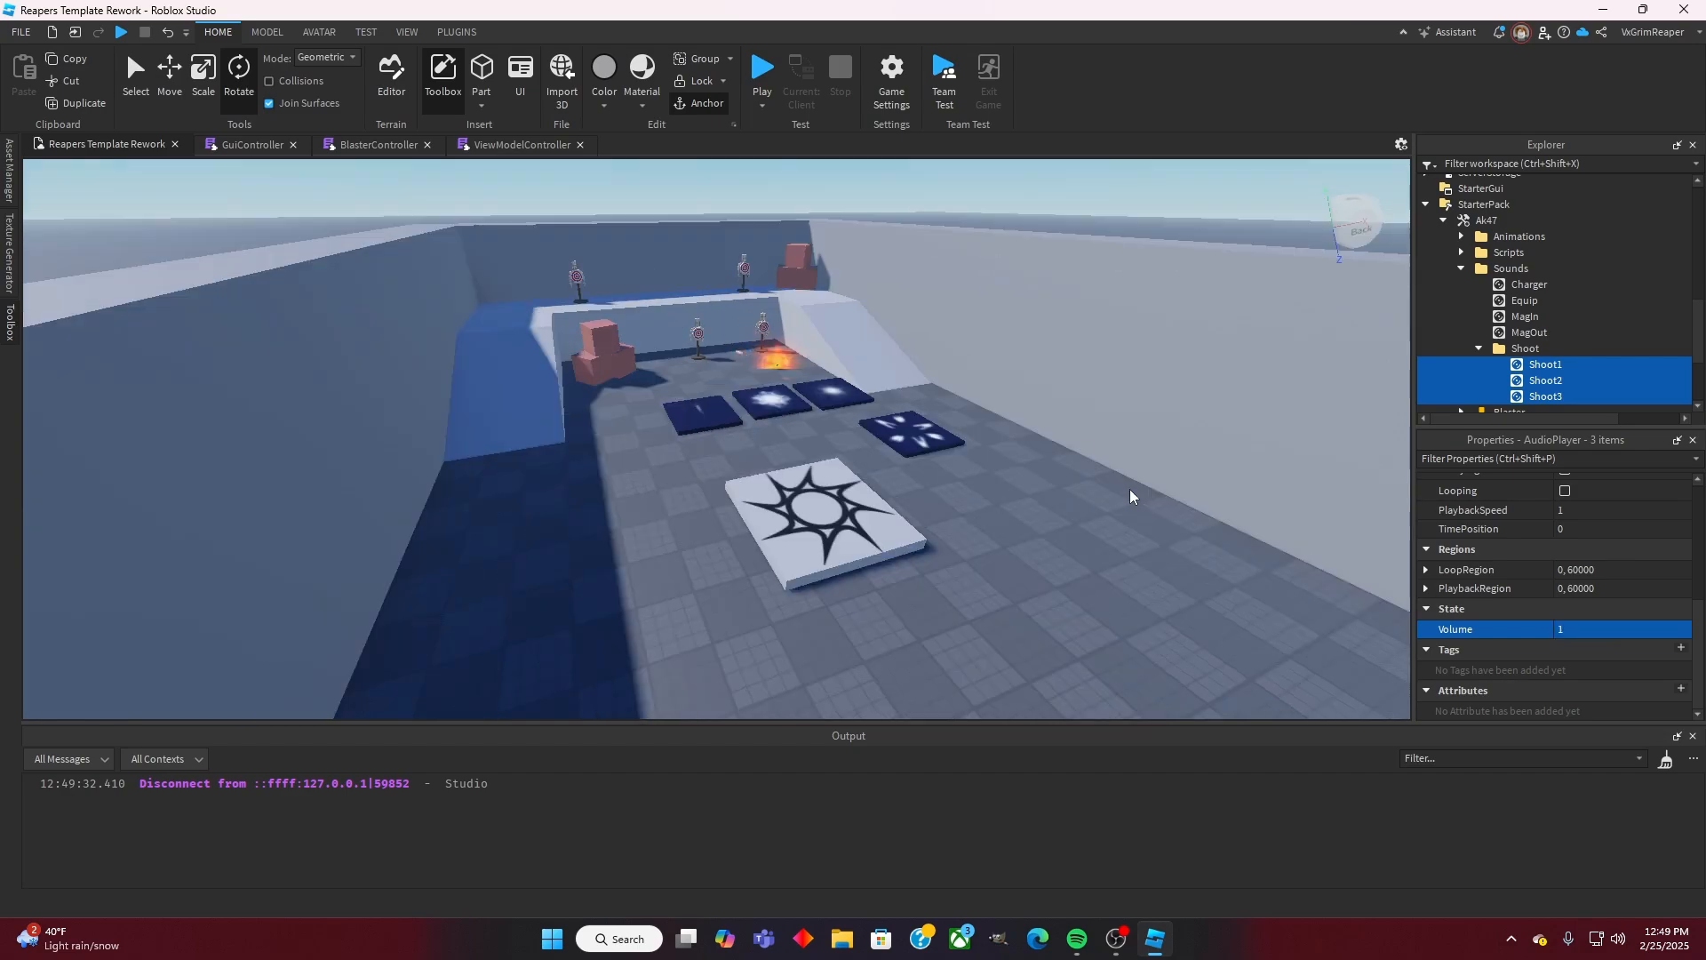
Step: Start a new playtest with the Ak47 equipped, firing from the hip and while aiming, and reload it
left_click(770, 76)
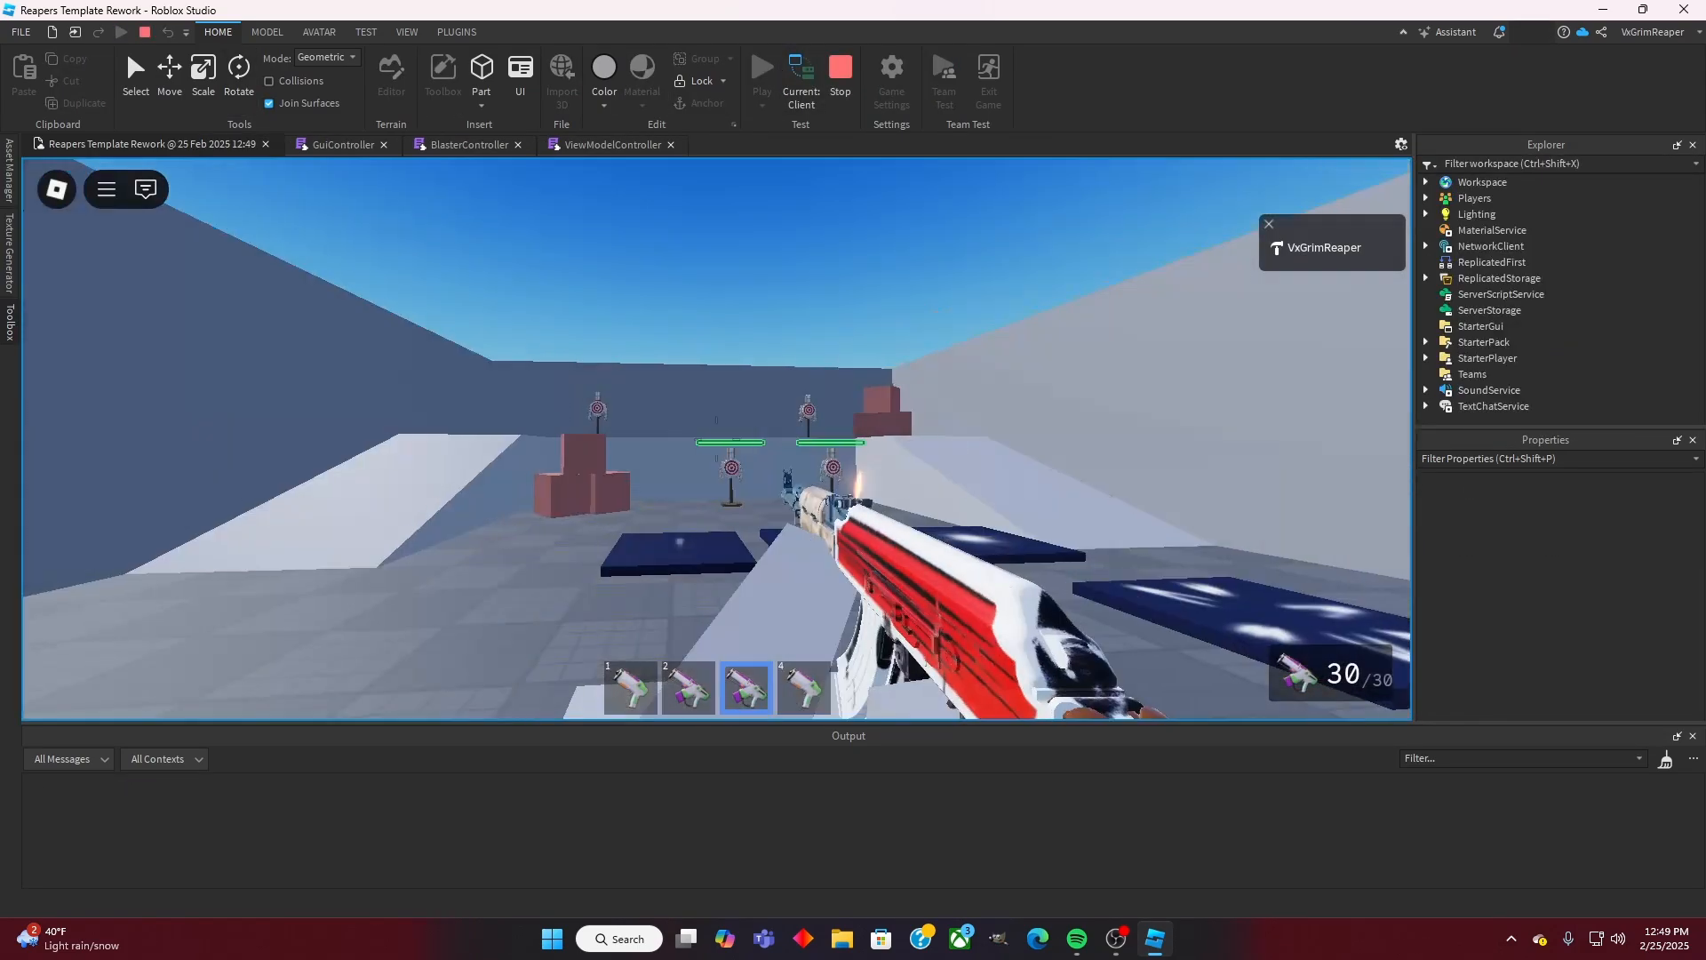
key("w")
left_click(716, 439)
left_click(716, 439)
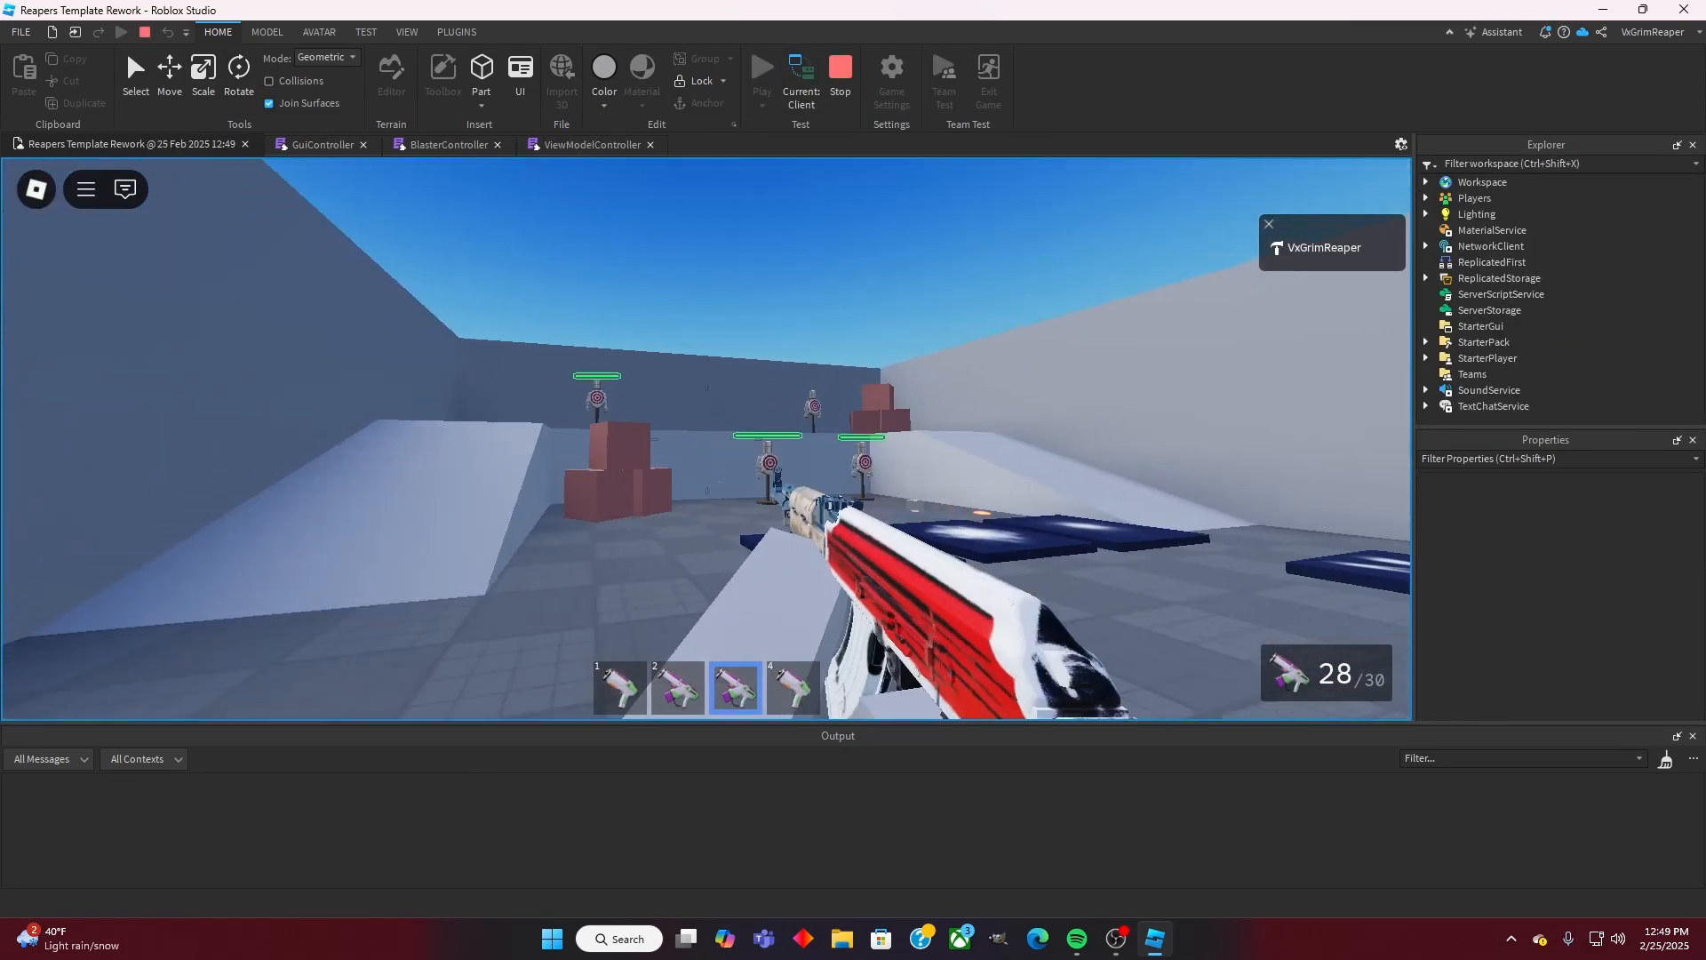
right_click(707, 439)
left_click(708, 439)
key("r")
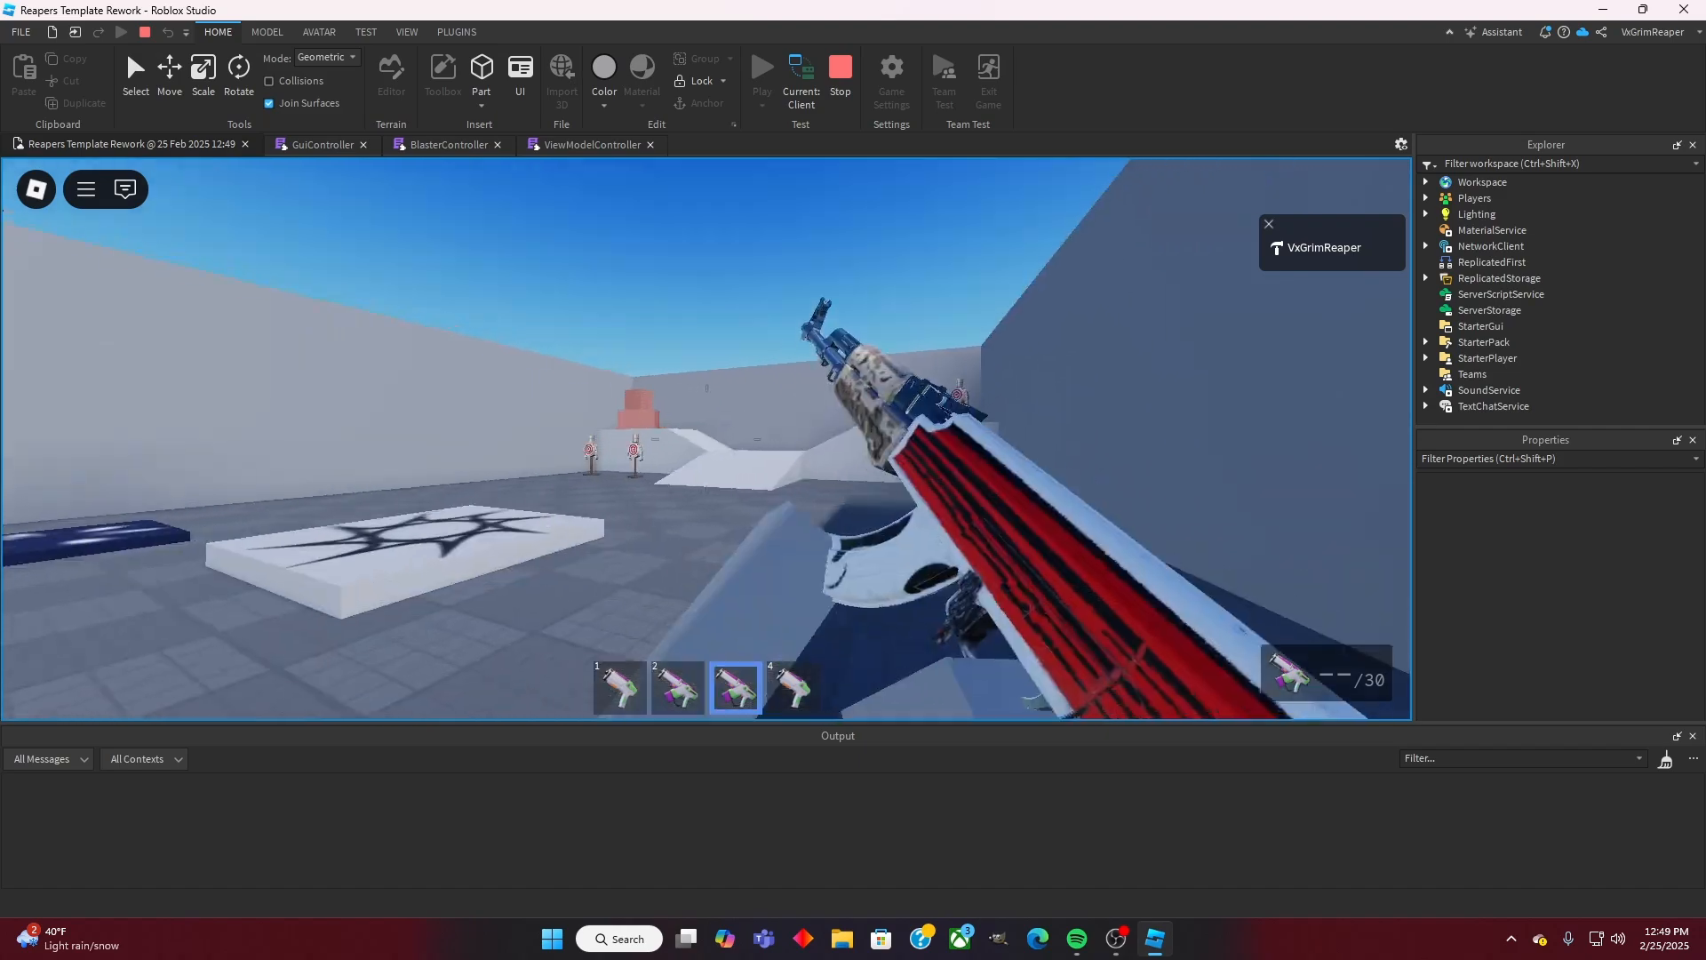
Step: Fire aimed Ak47 bursts around the range with a reload between them to check the shot volume
right_click(706, 439)
left_click(706, 439)
key("r")
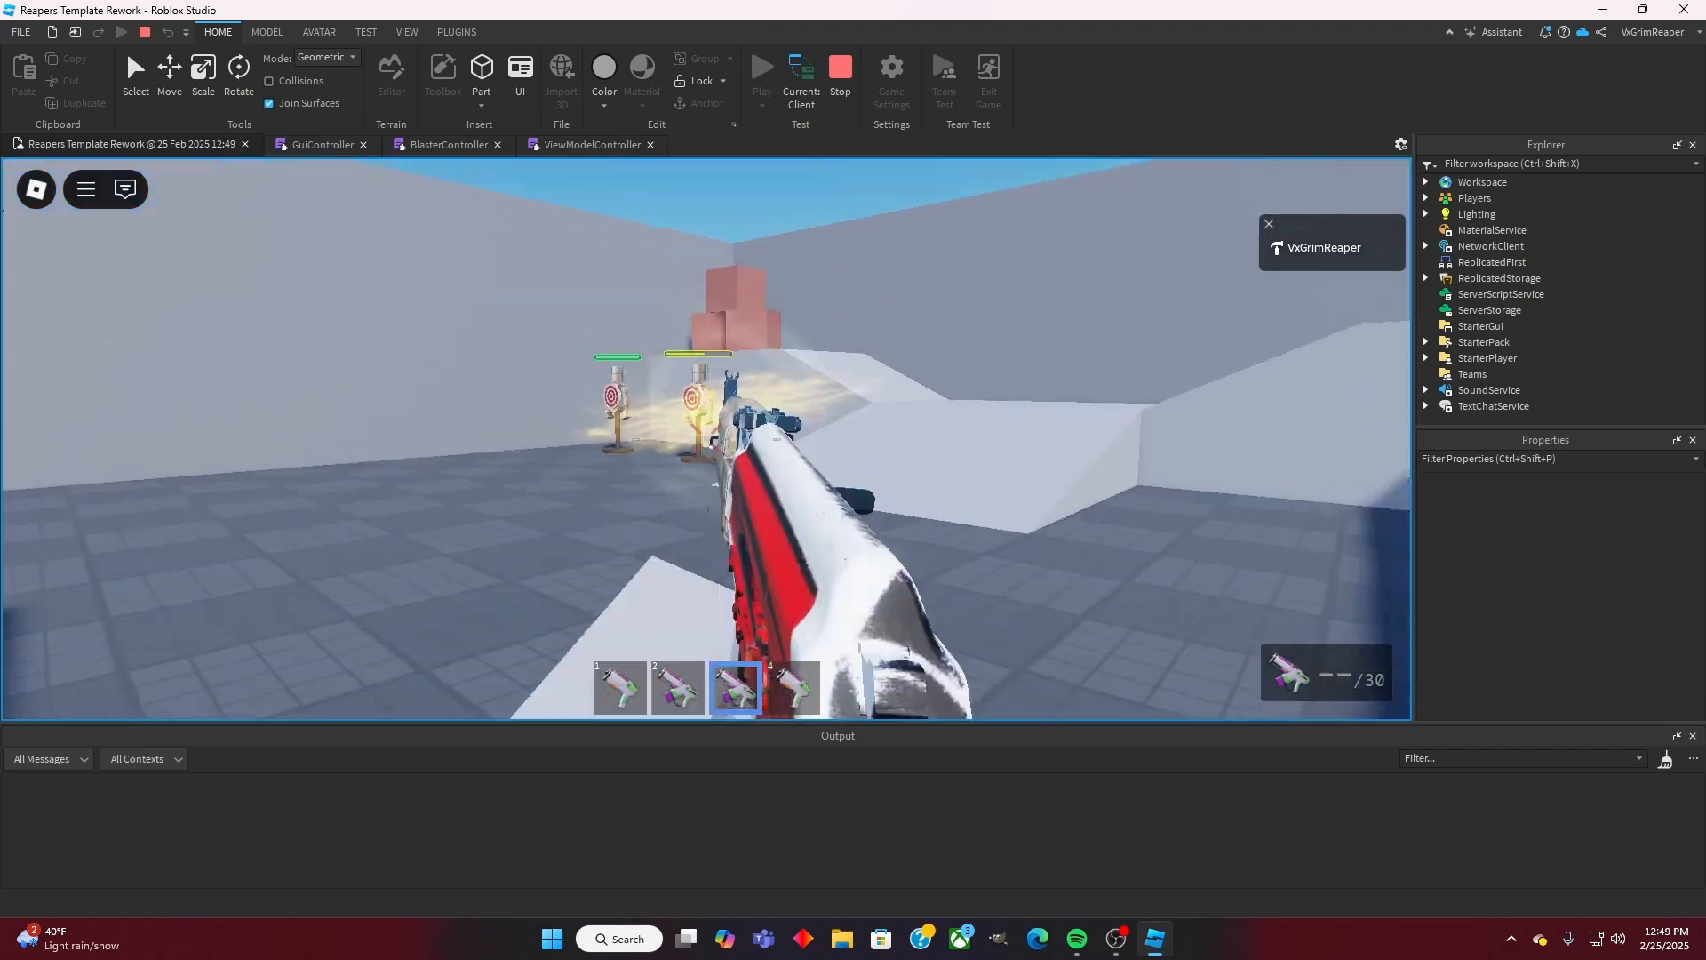
right_click(707, 439)
left_click(707, 439)
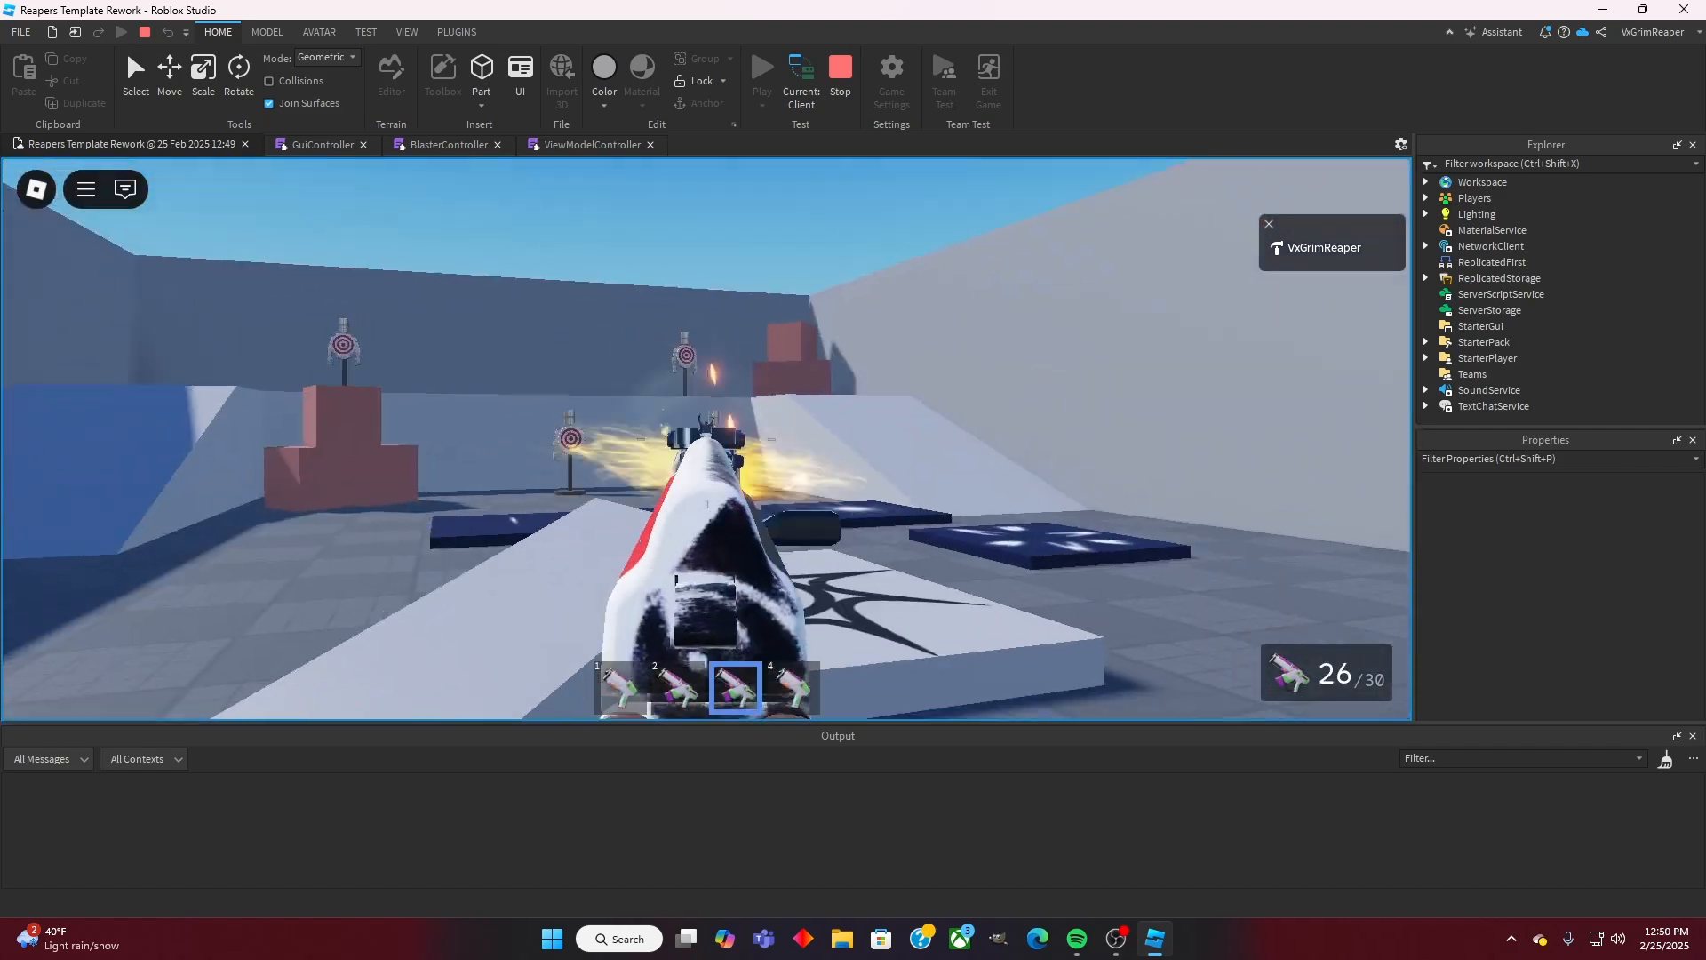
Step: Reload the Ak47, fire more aimed shots at the targets, reload once more, and stop the playtest
key("r")
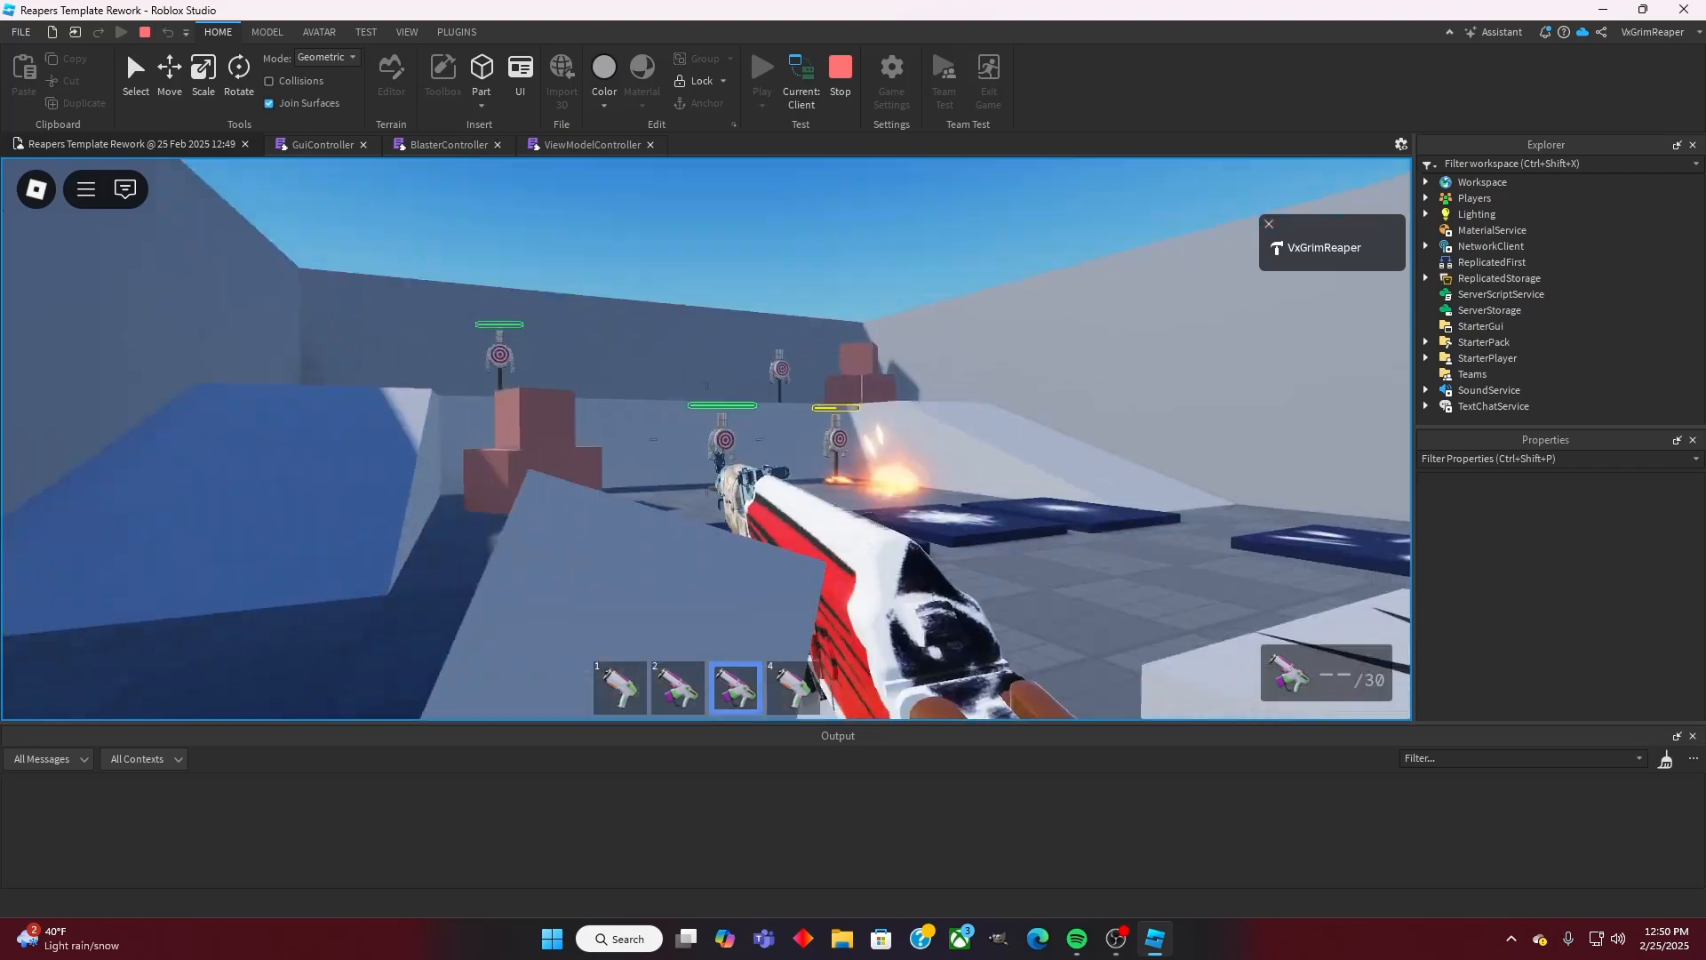
right_click(706, 439)
left_click(706, 438)
left_click(706, 439)
key("r")
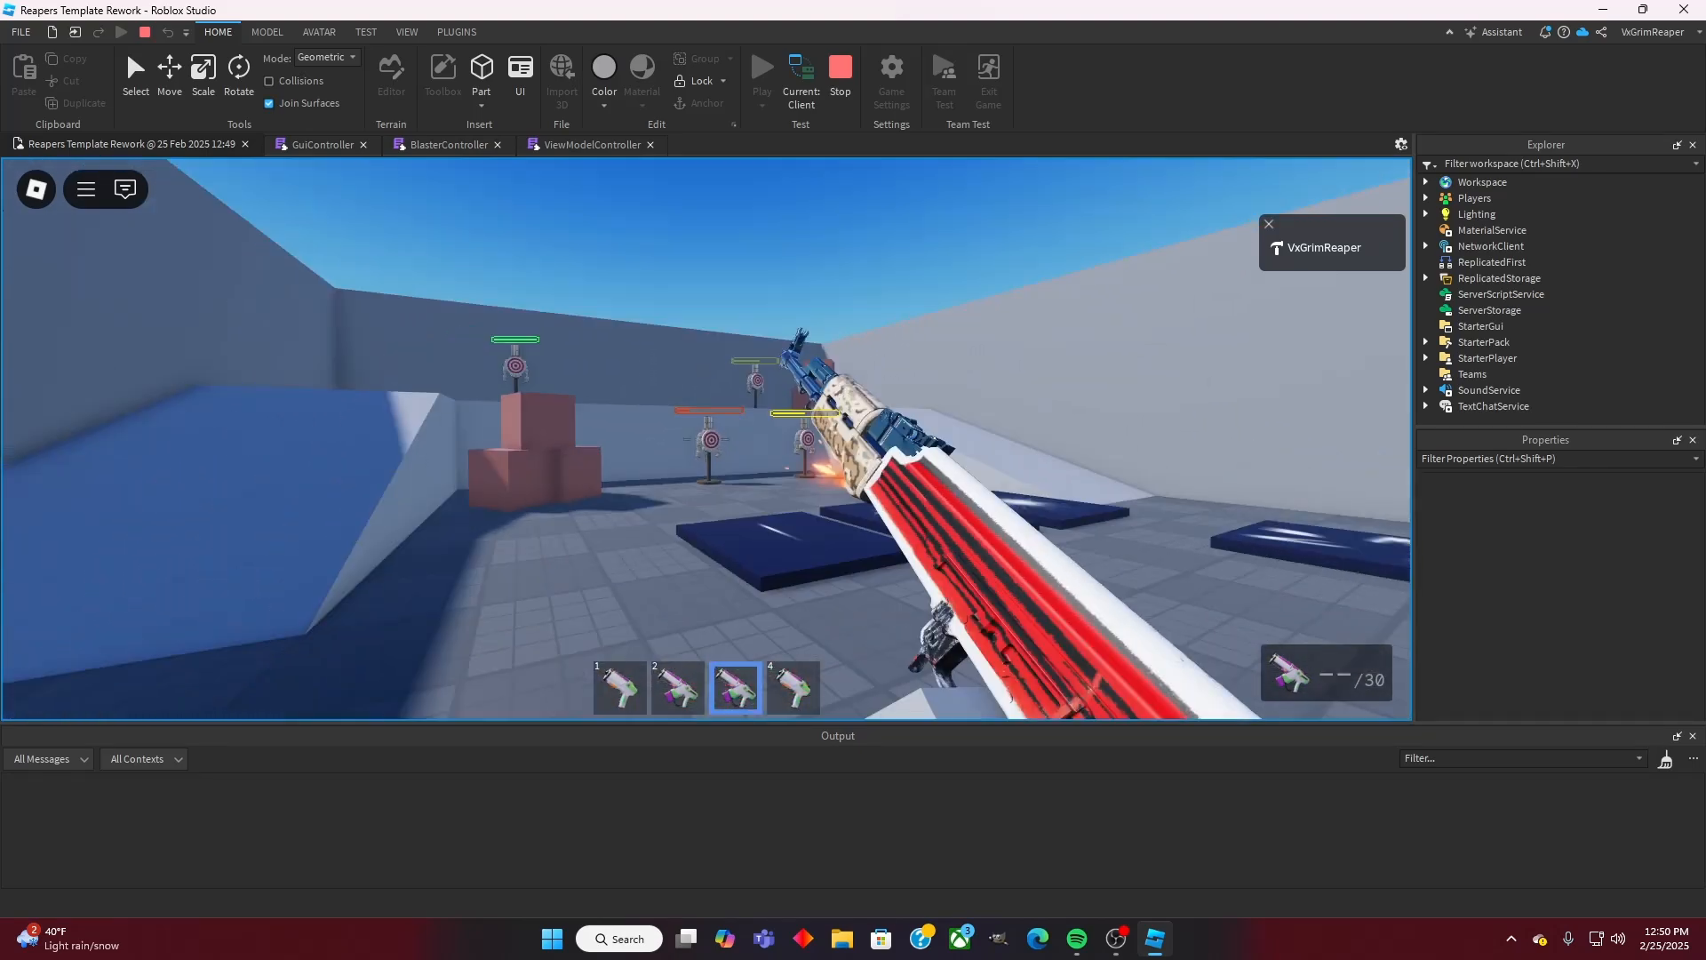
key("Escape")
left_click(850, 71)
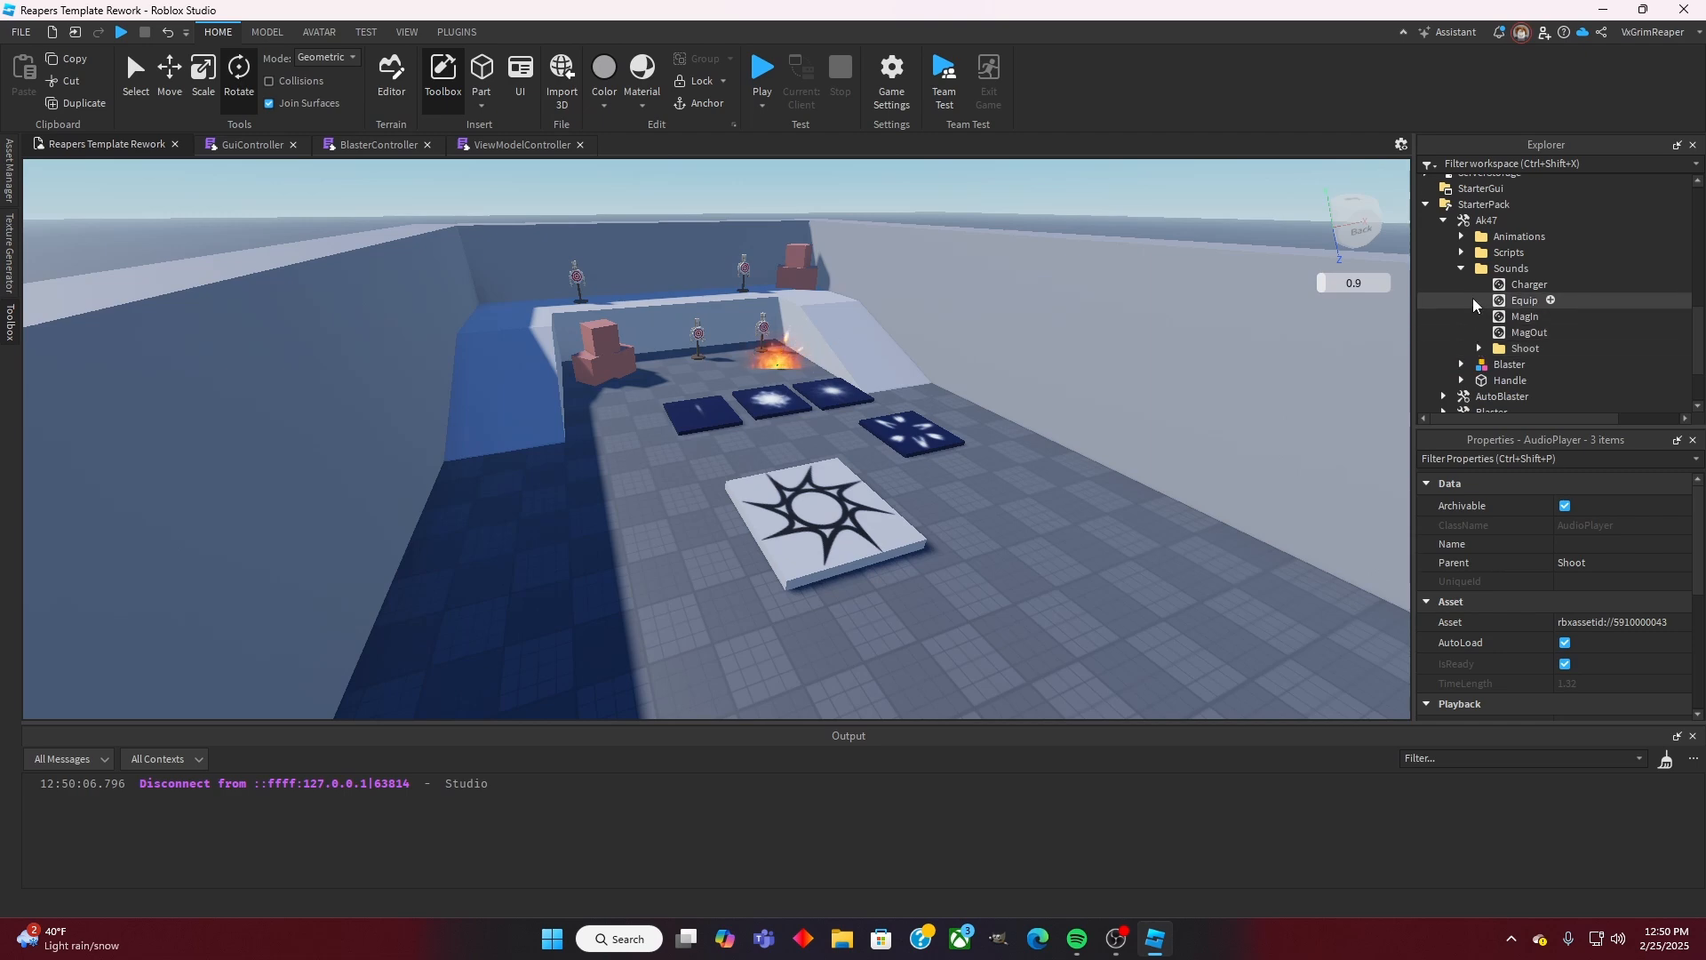
Step: Collapse the Ak47 tool and move the Pistol view model from ReplicatedStorage's Blaster ViewModels folder into Workspace
left_click(1463, 269)
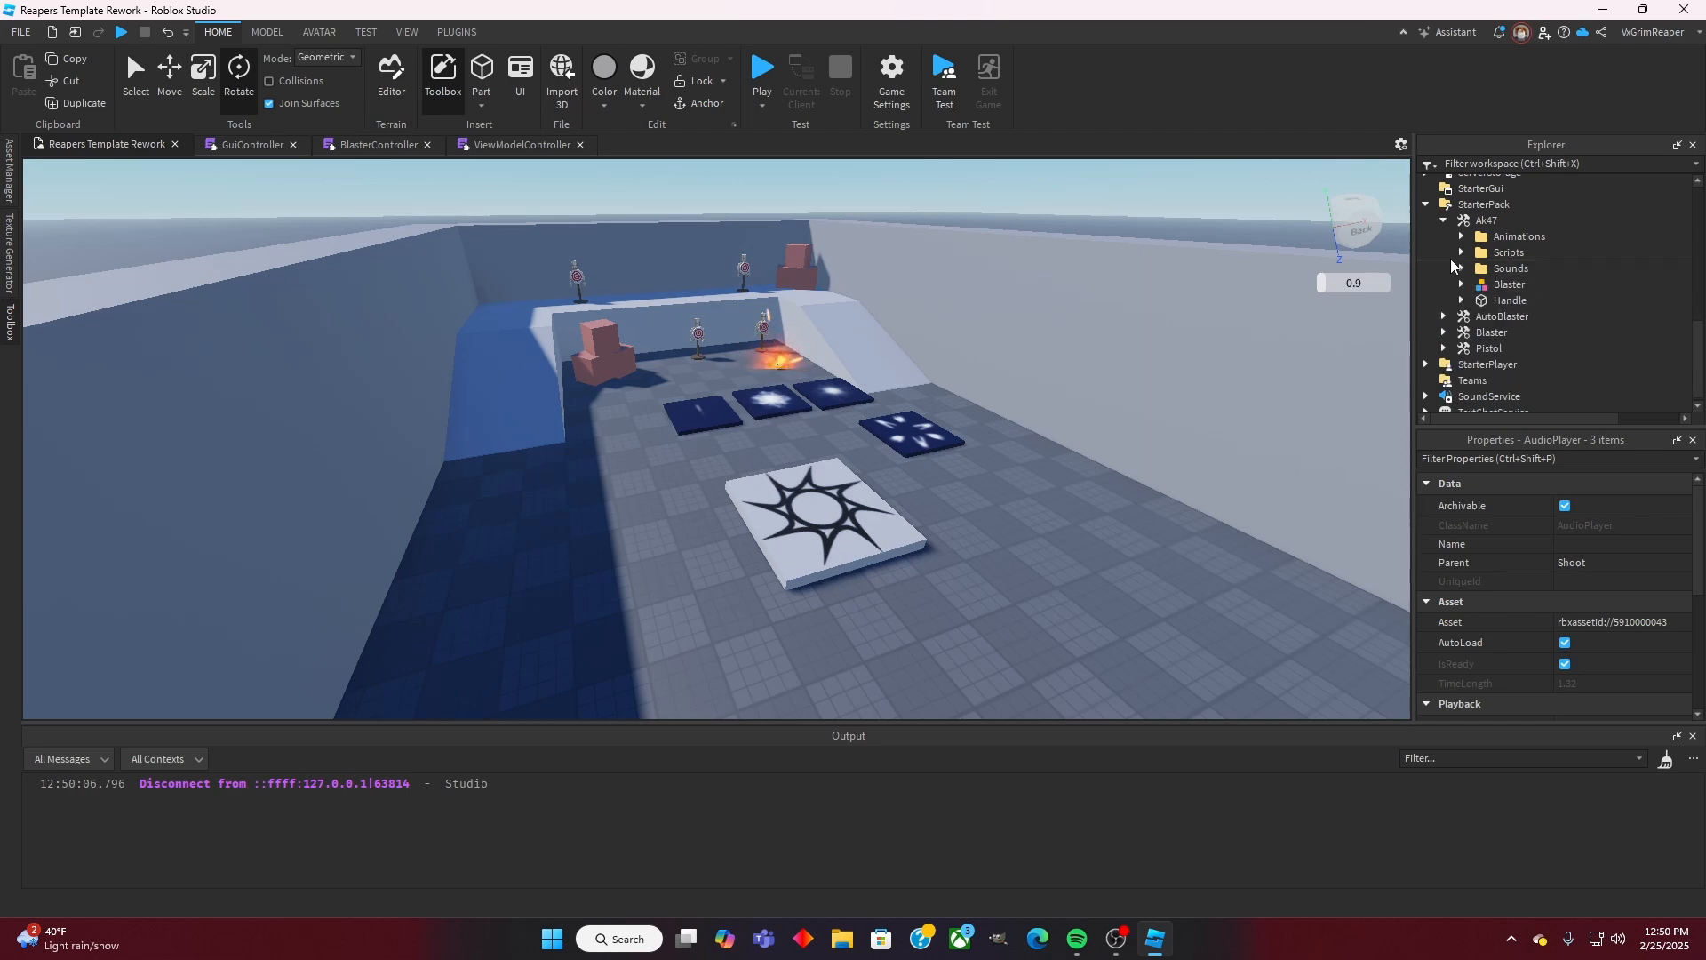
left_click(1444, 220)
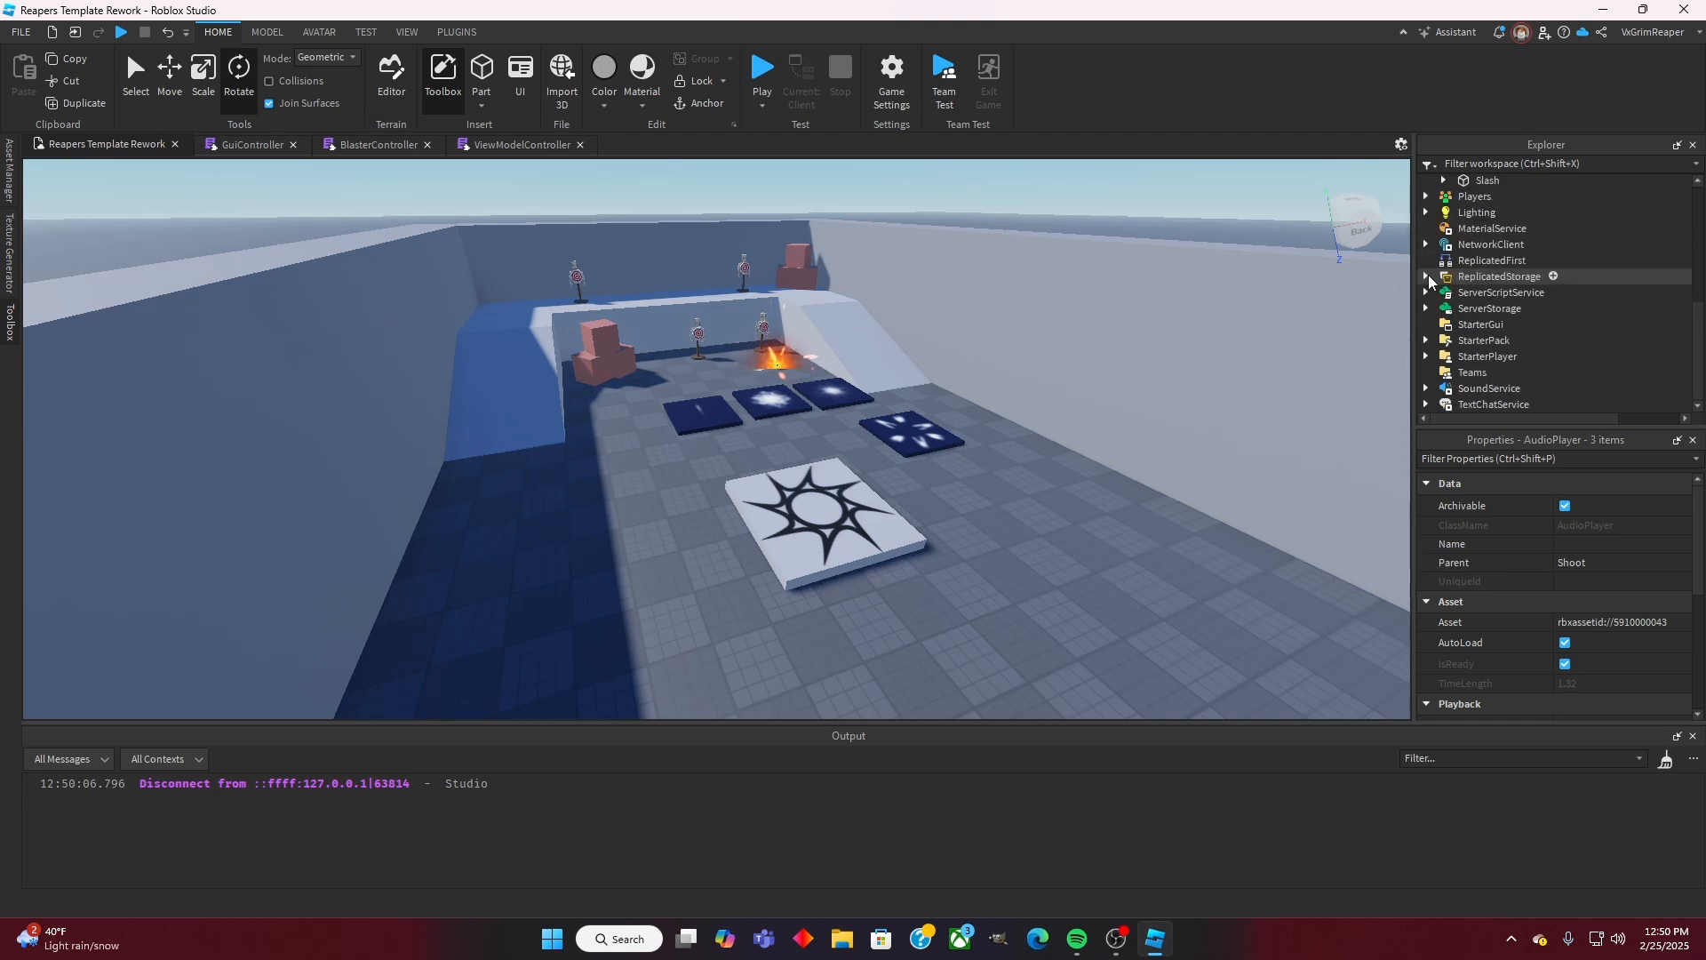
left_click(1426, 275)
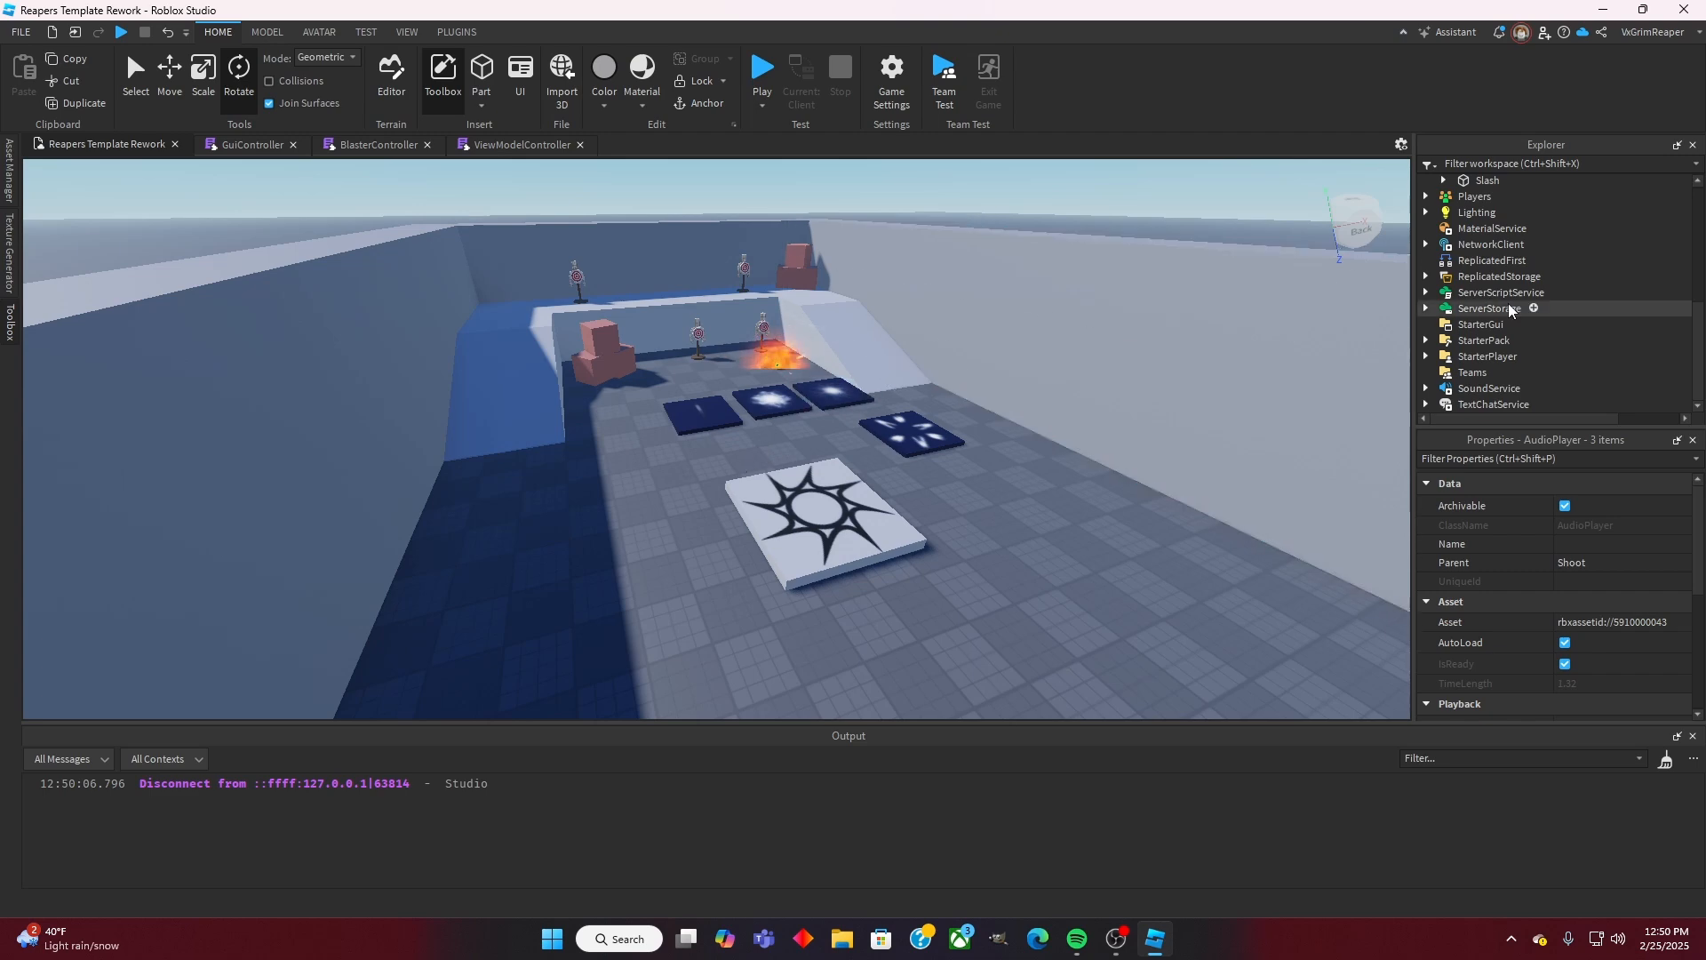
left_click(1426, 276)
left_click(1444, 293)
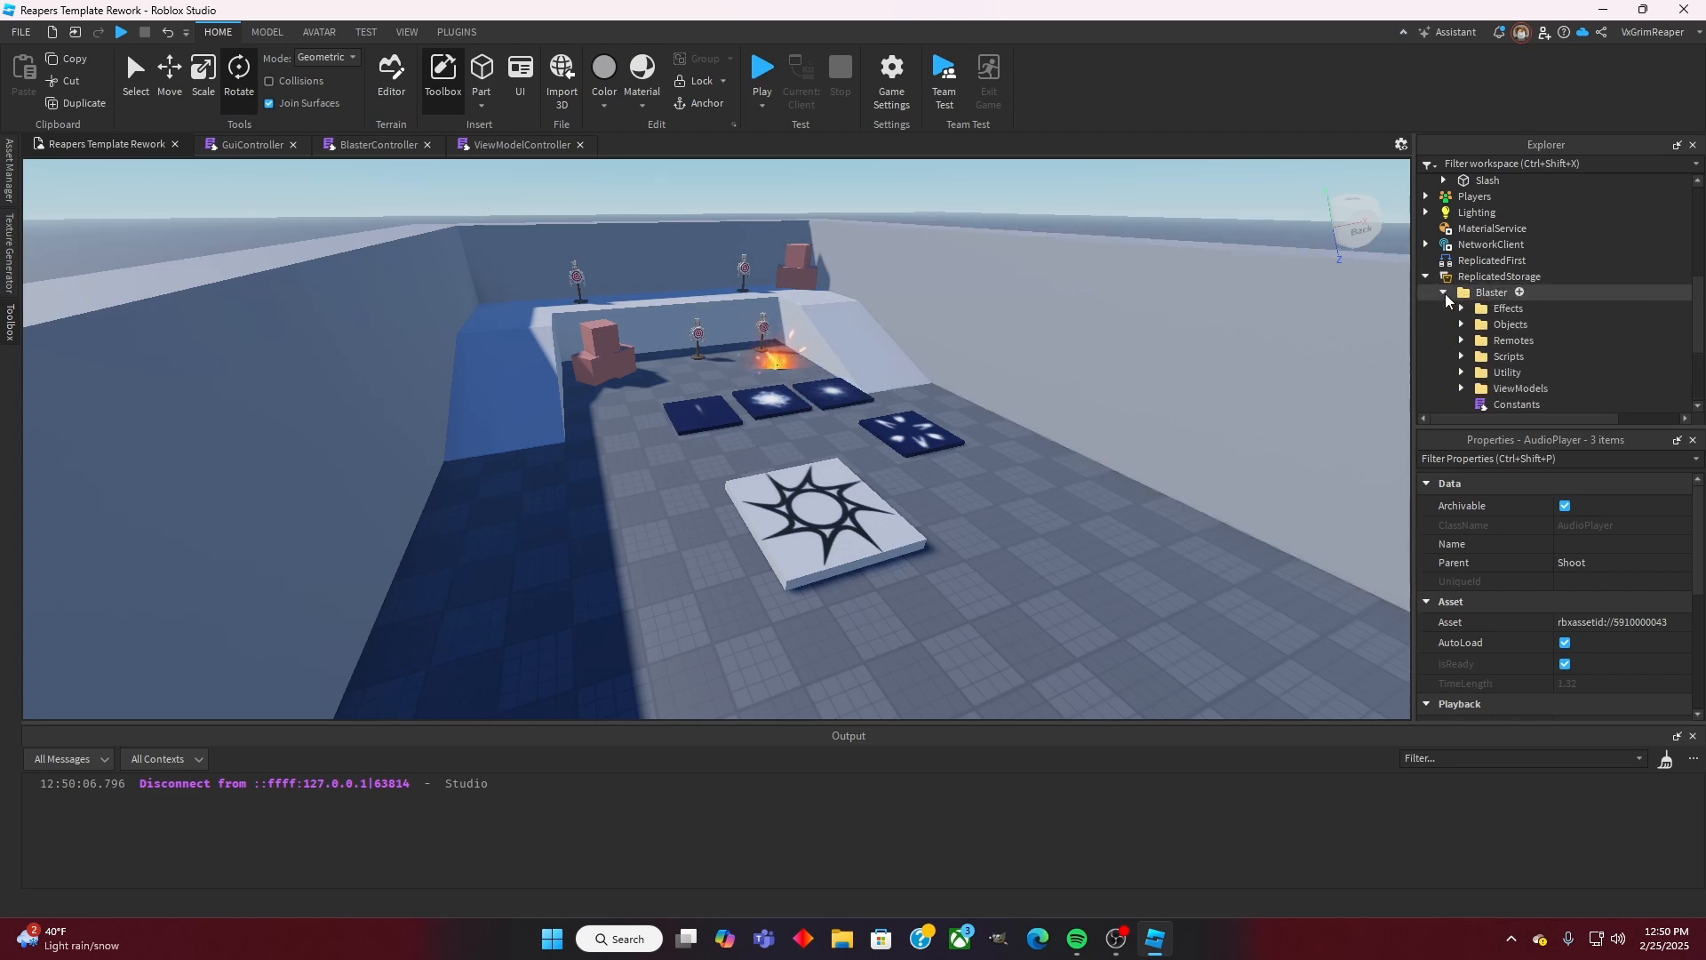
scroll(1465, 295, "down", 1)
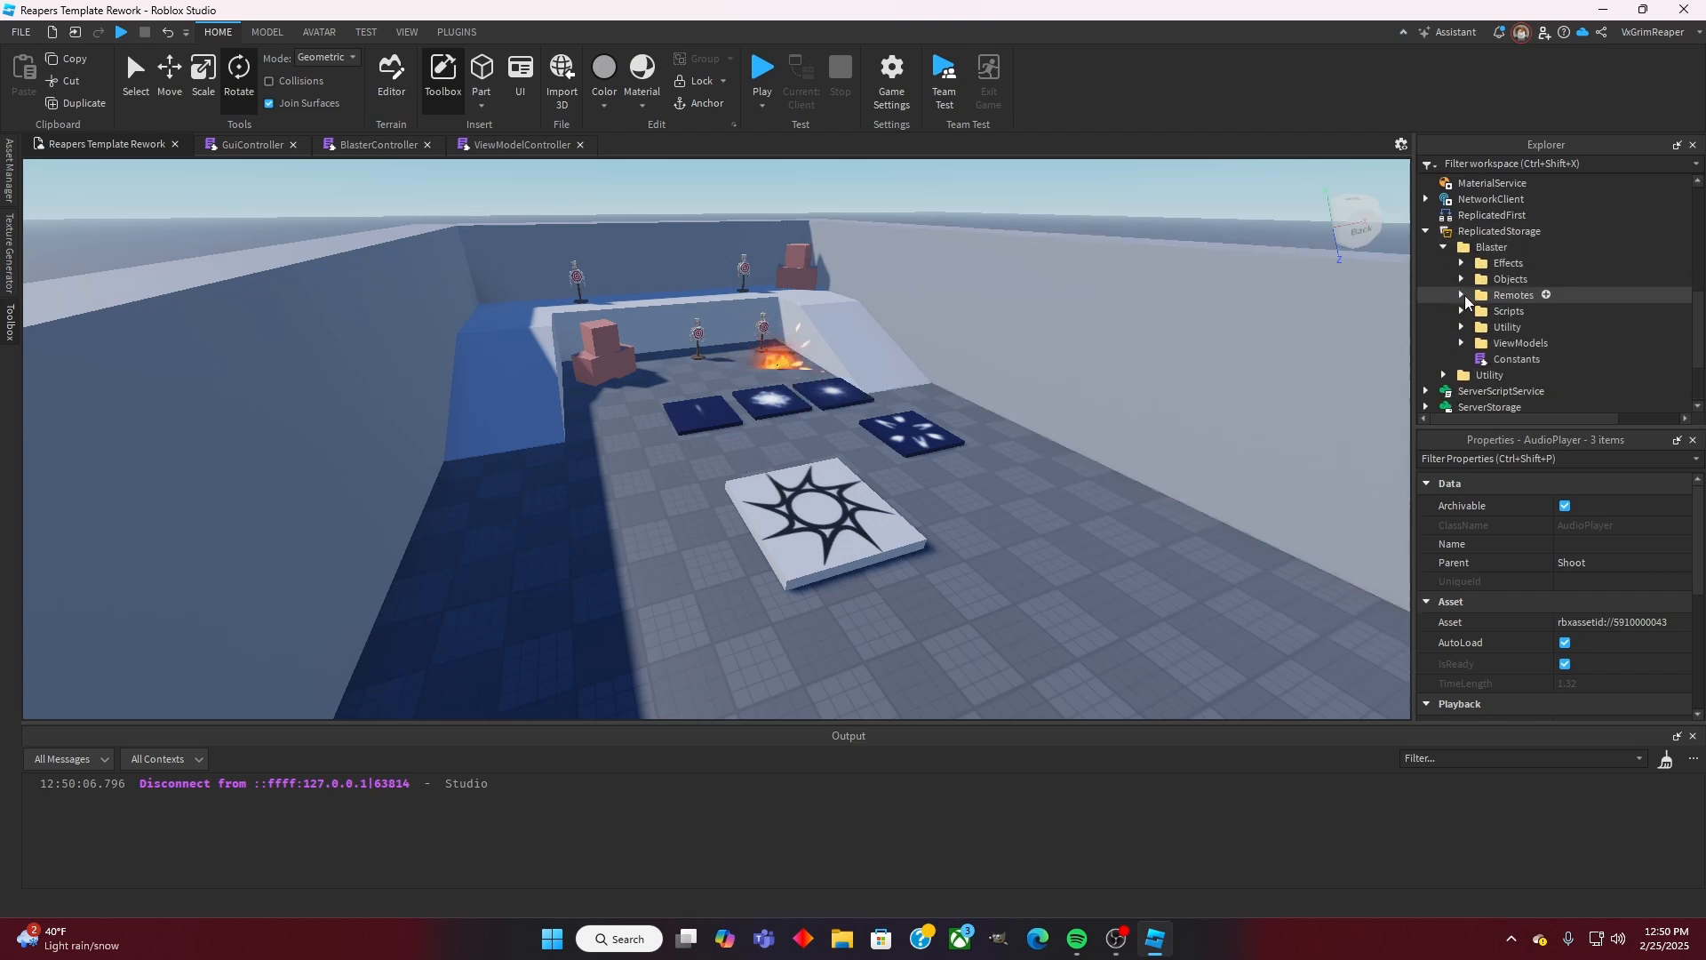
left_click(1462, 344)
scroll(1463, 342, "down", 1)
left_click_drag(1504, 361, 1462, 182)
scroll(1507, 257, "up", 4)
left_click(1443, 230)
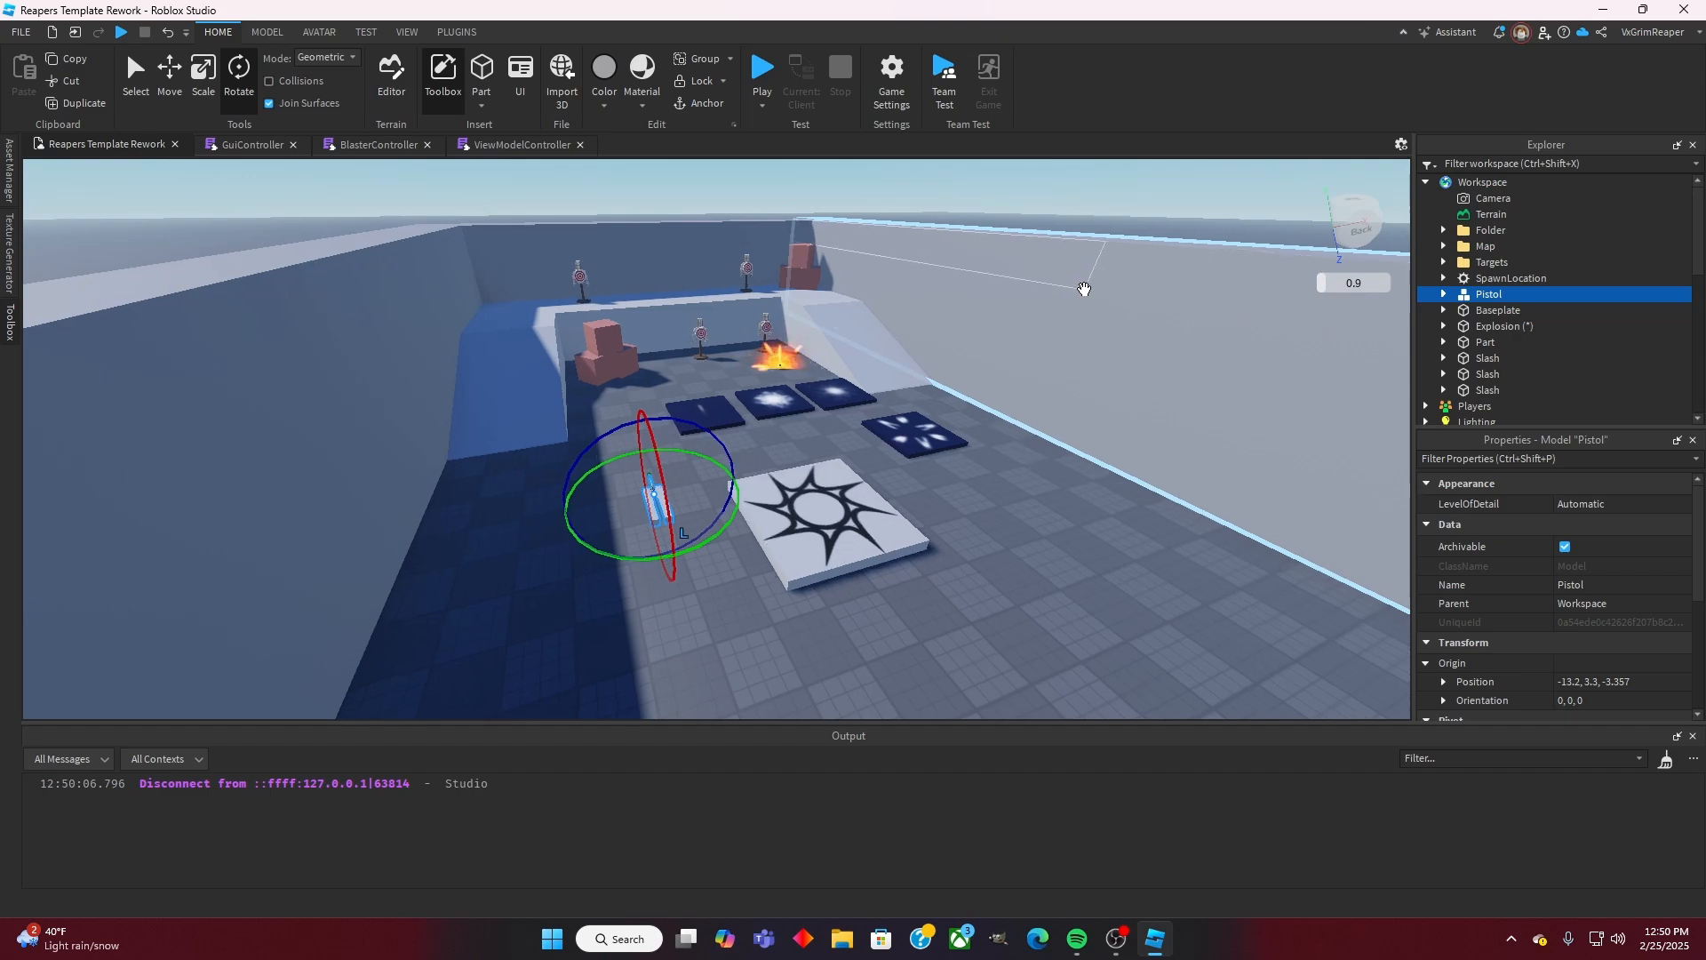
Step: Focus on the Pistol model in Workspace and expand its Blaster Body down to the emitters under MuzzleAttachment
scroll(1083, 289, "down", 3)
key("f")
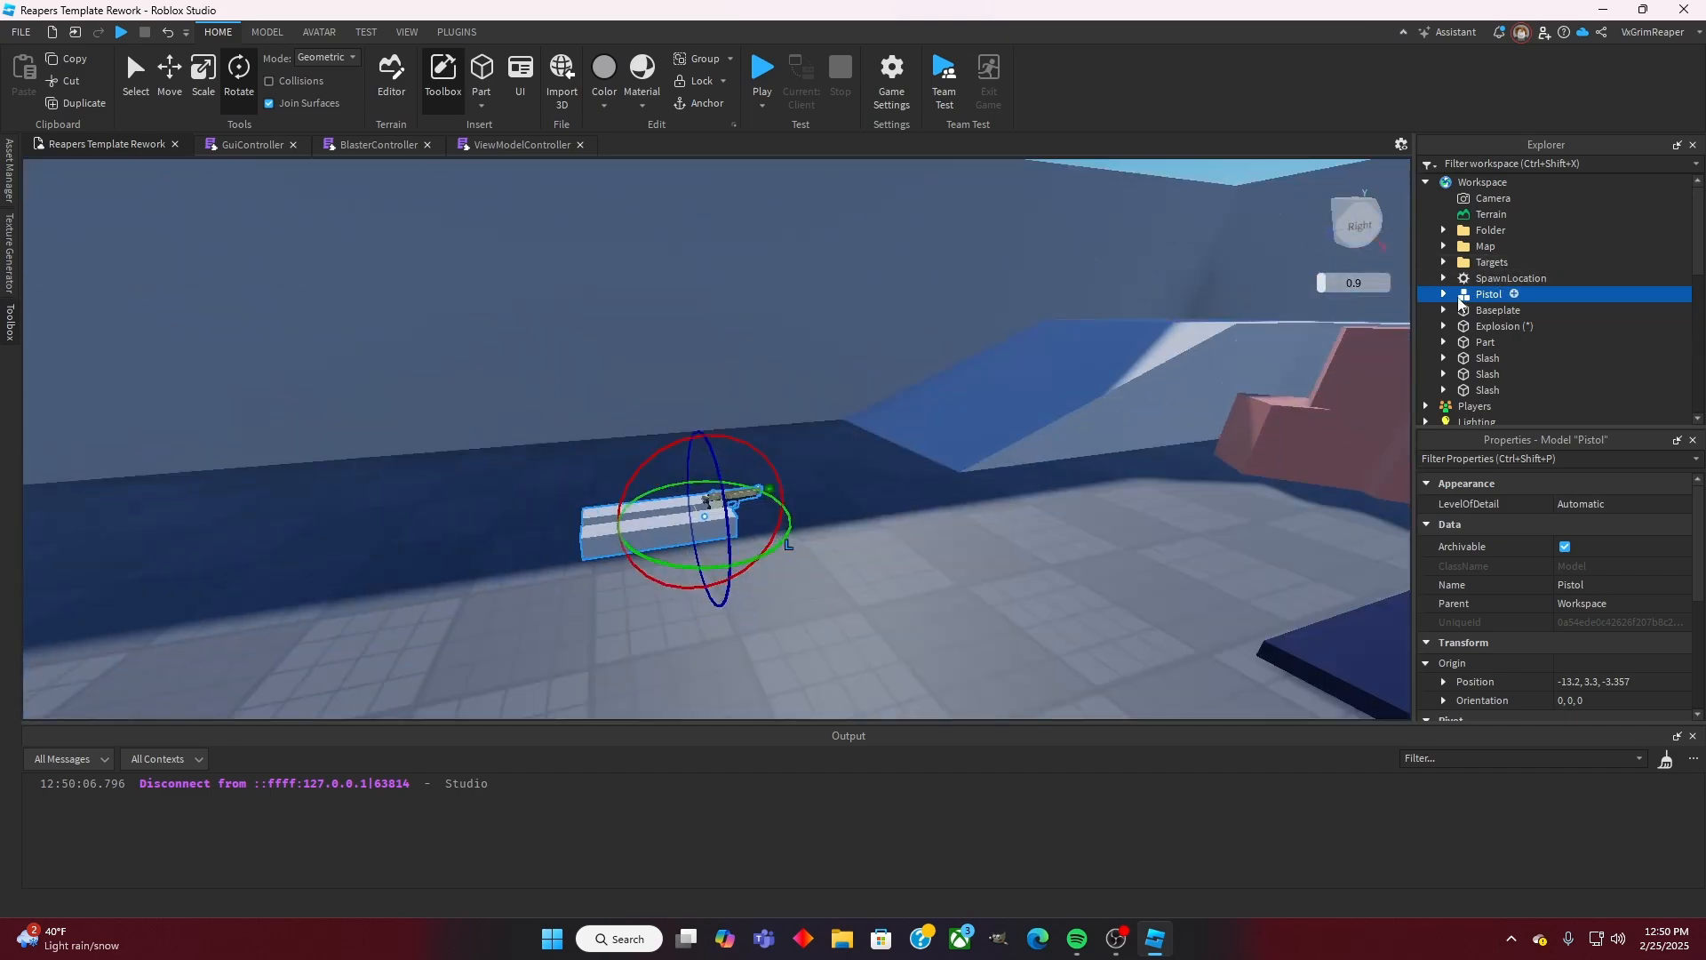
left_click(1446, 293)
left_click(1462, 325)
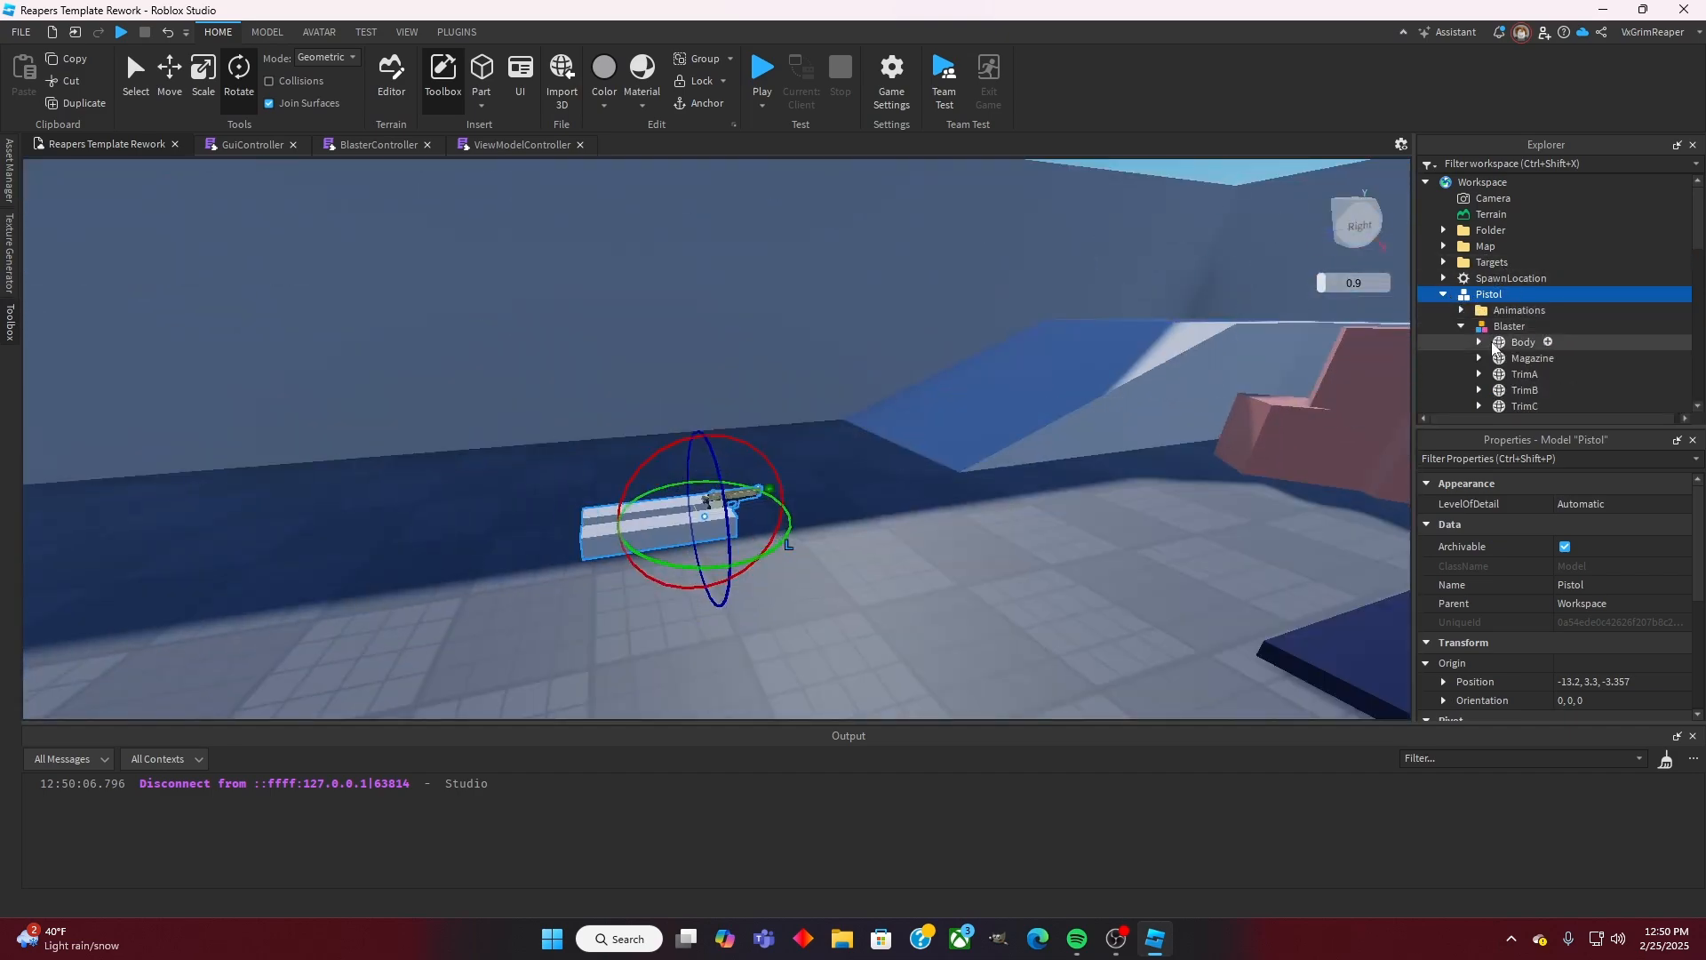
left_click(1480, 342)
left_click(1464, 359)
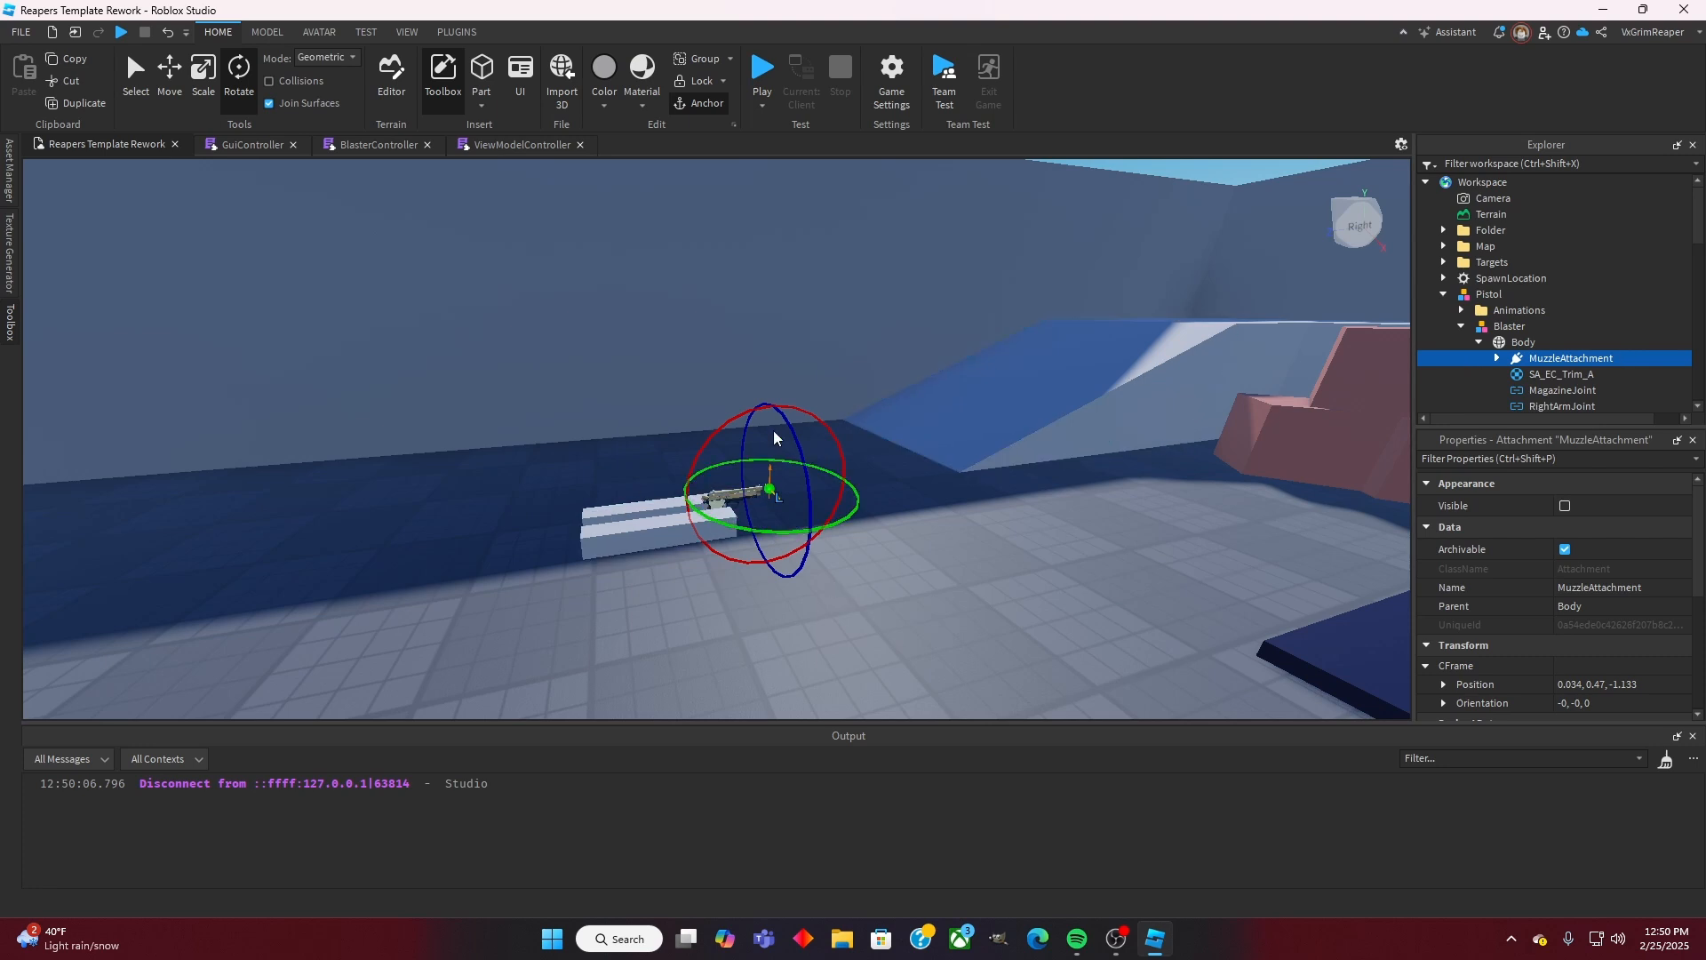
left_click(1497, 358)
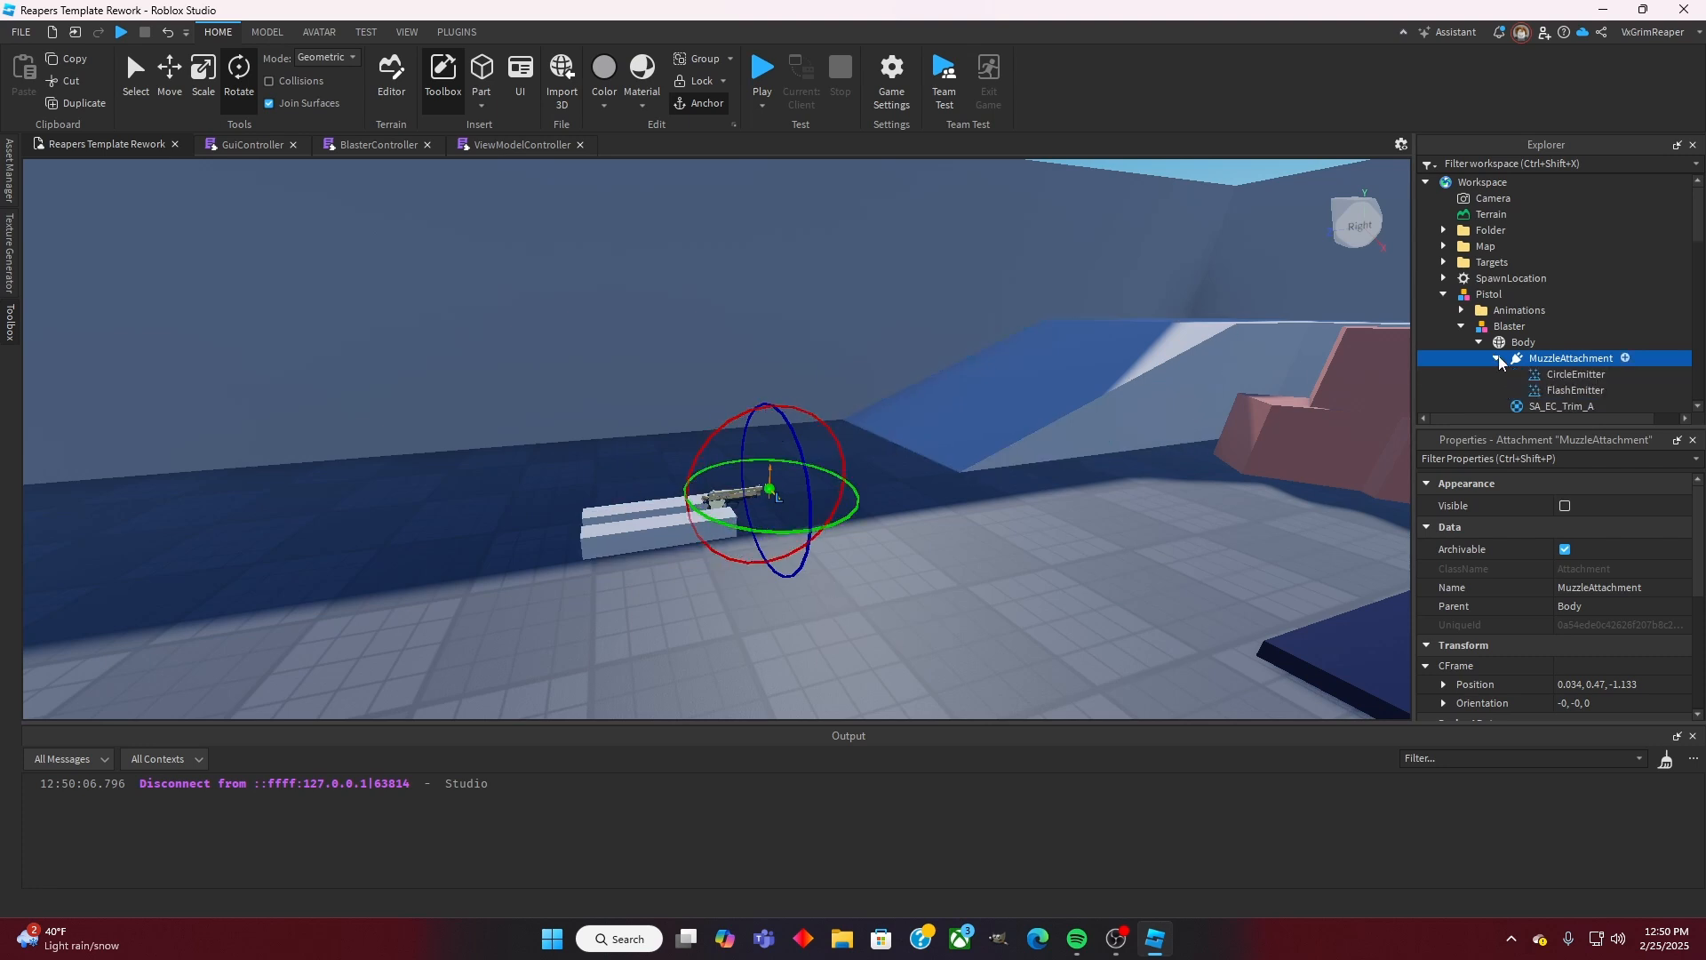
Step: Enable the CircleEmitter and FlashEmitter under the Pistol's MuzzleAttachment and view them in the scene
left_click(1551, 372)
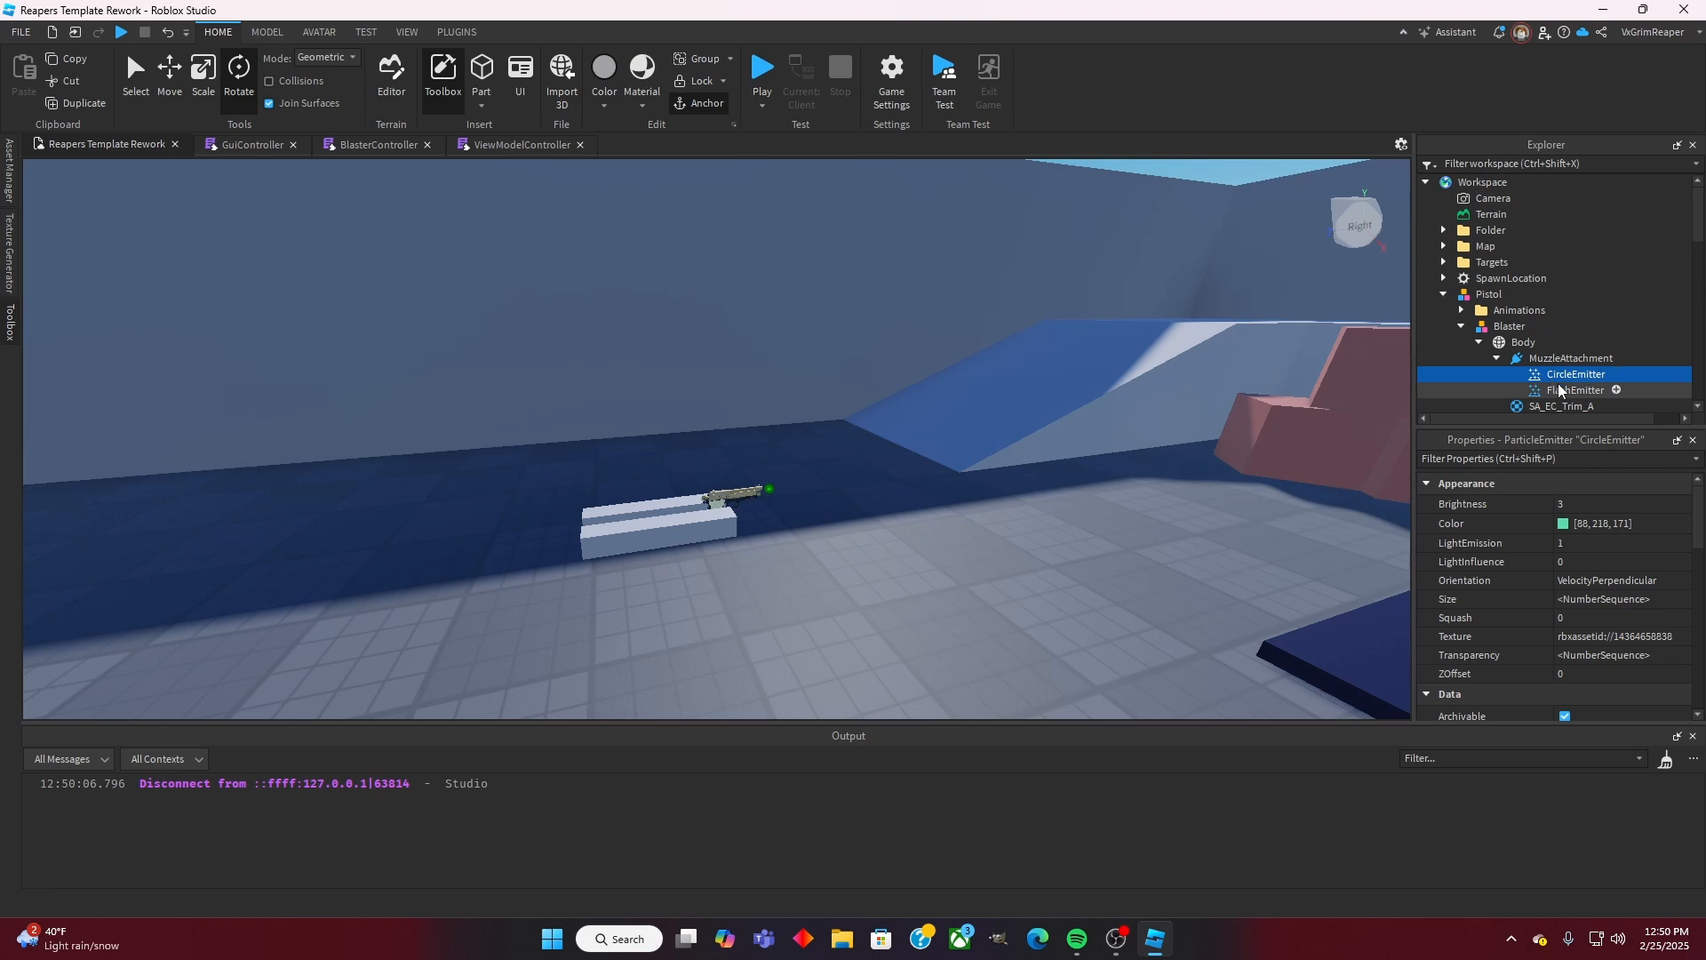
left_click(1565, 389, "shift")
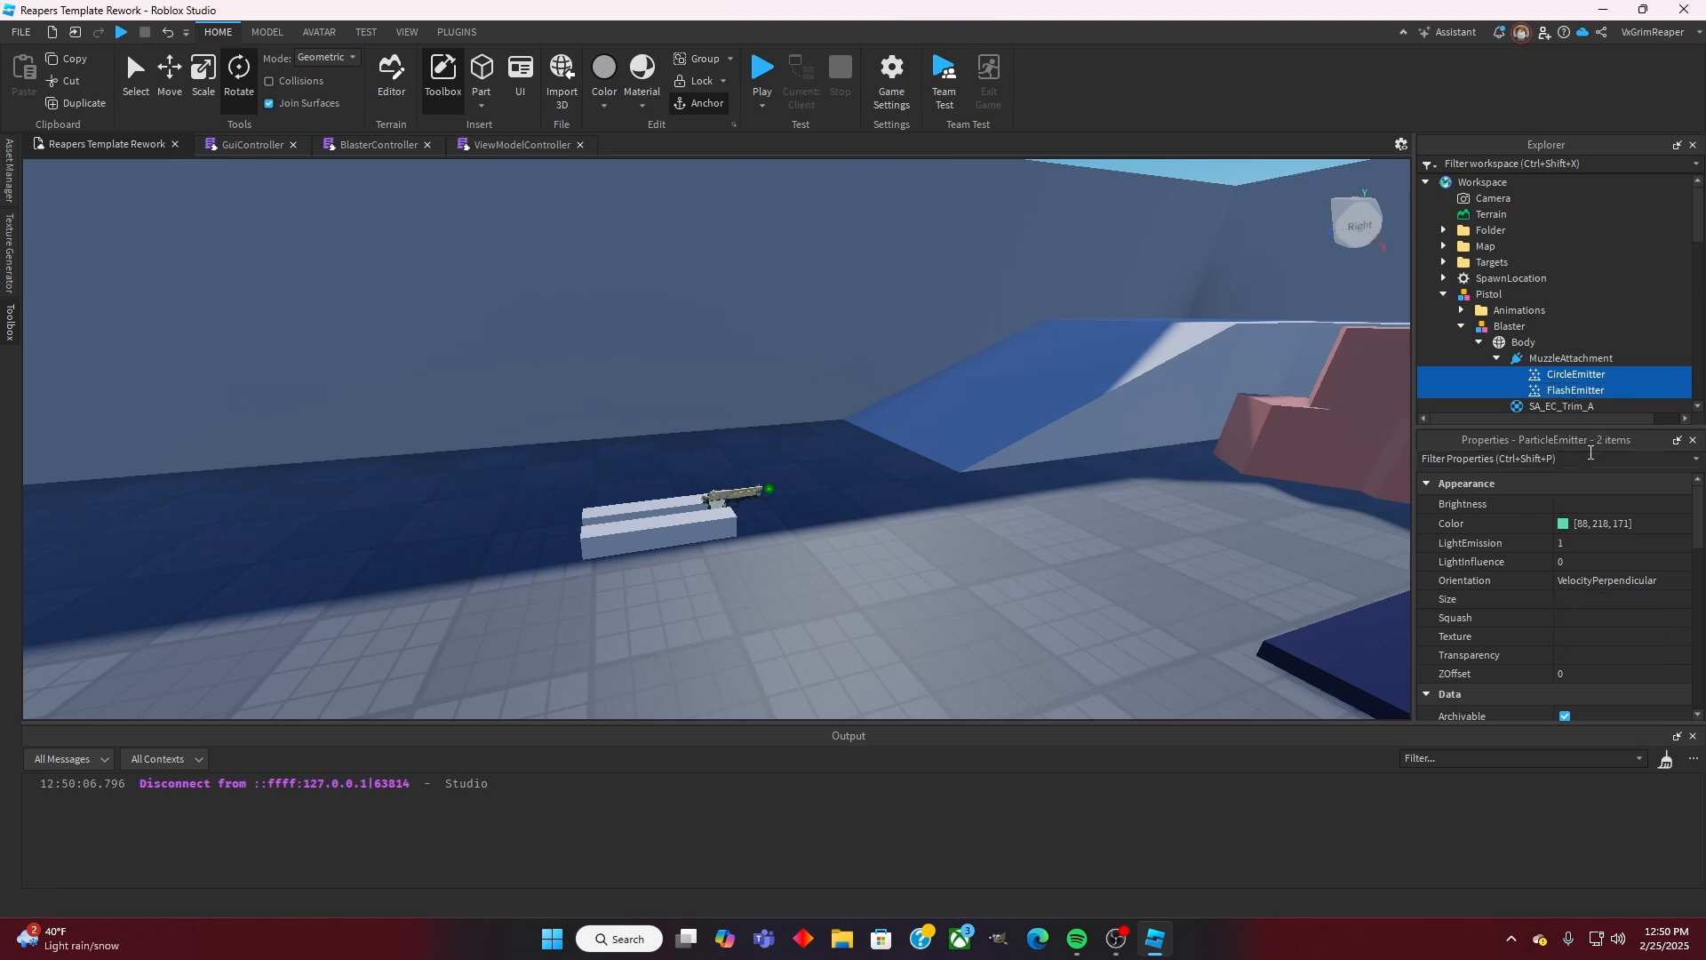
scroll(1598, 535, "down", 5)
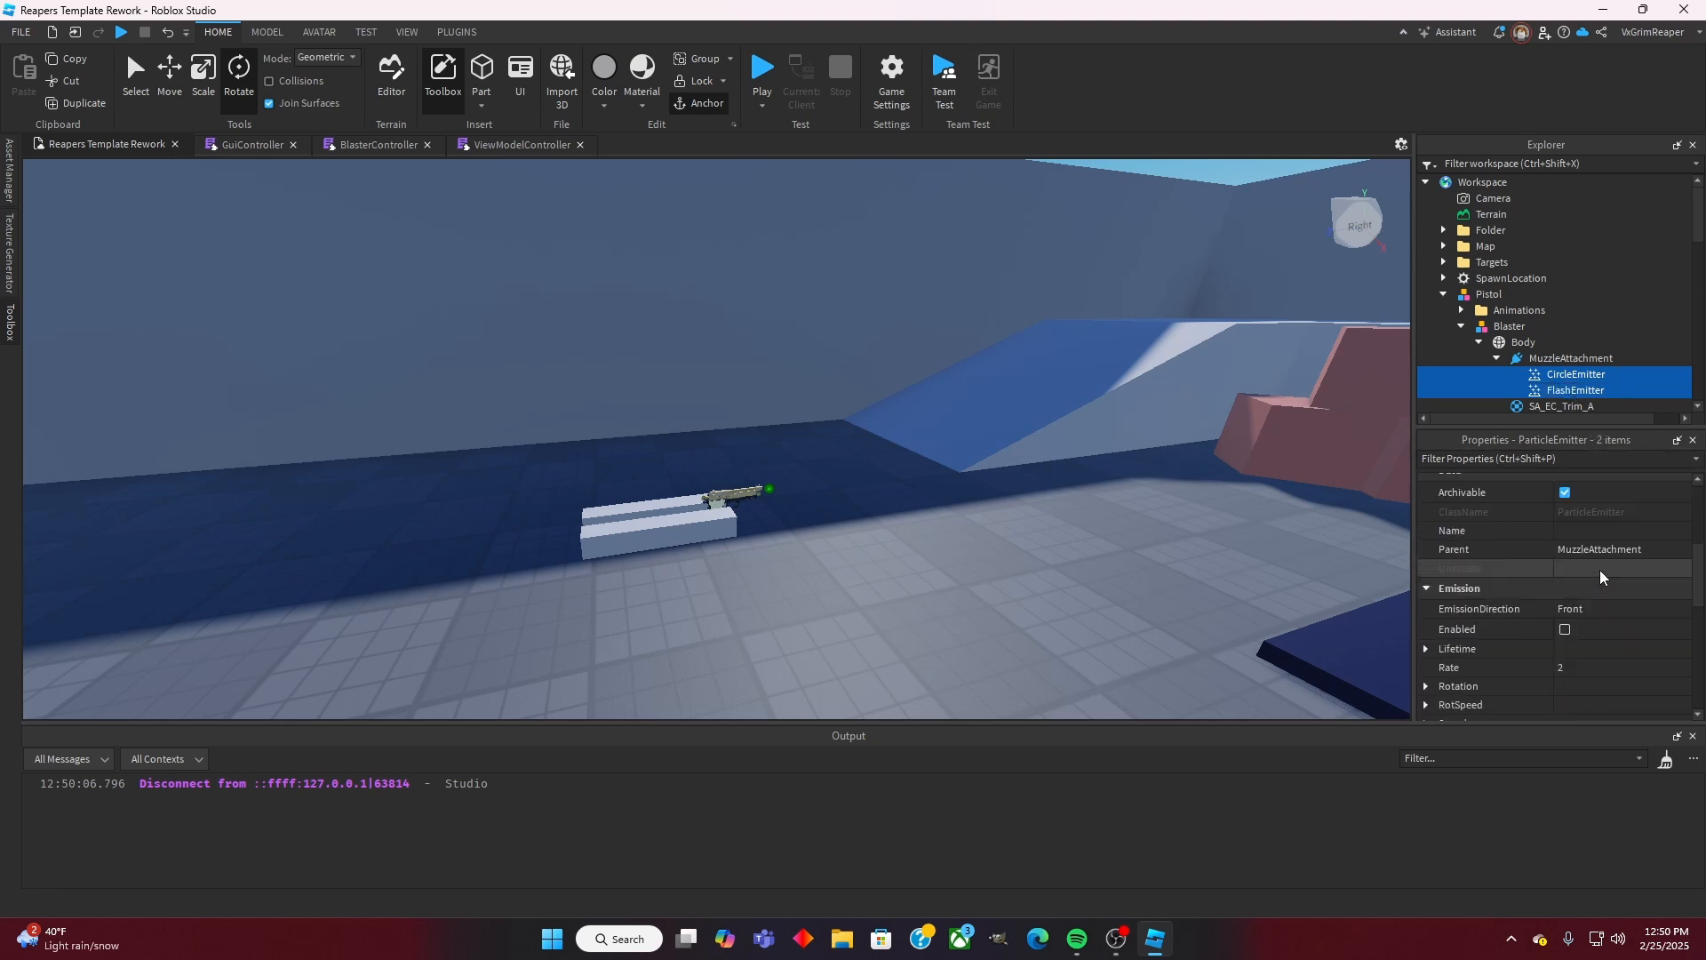
left_click(1569, 630)
key("f")
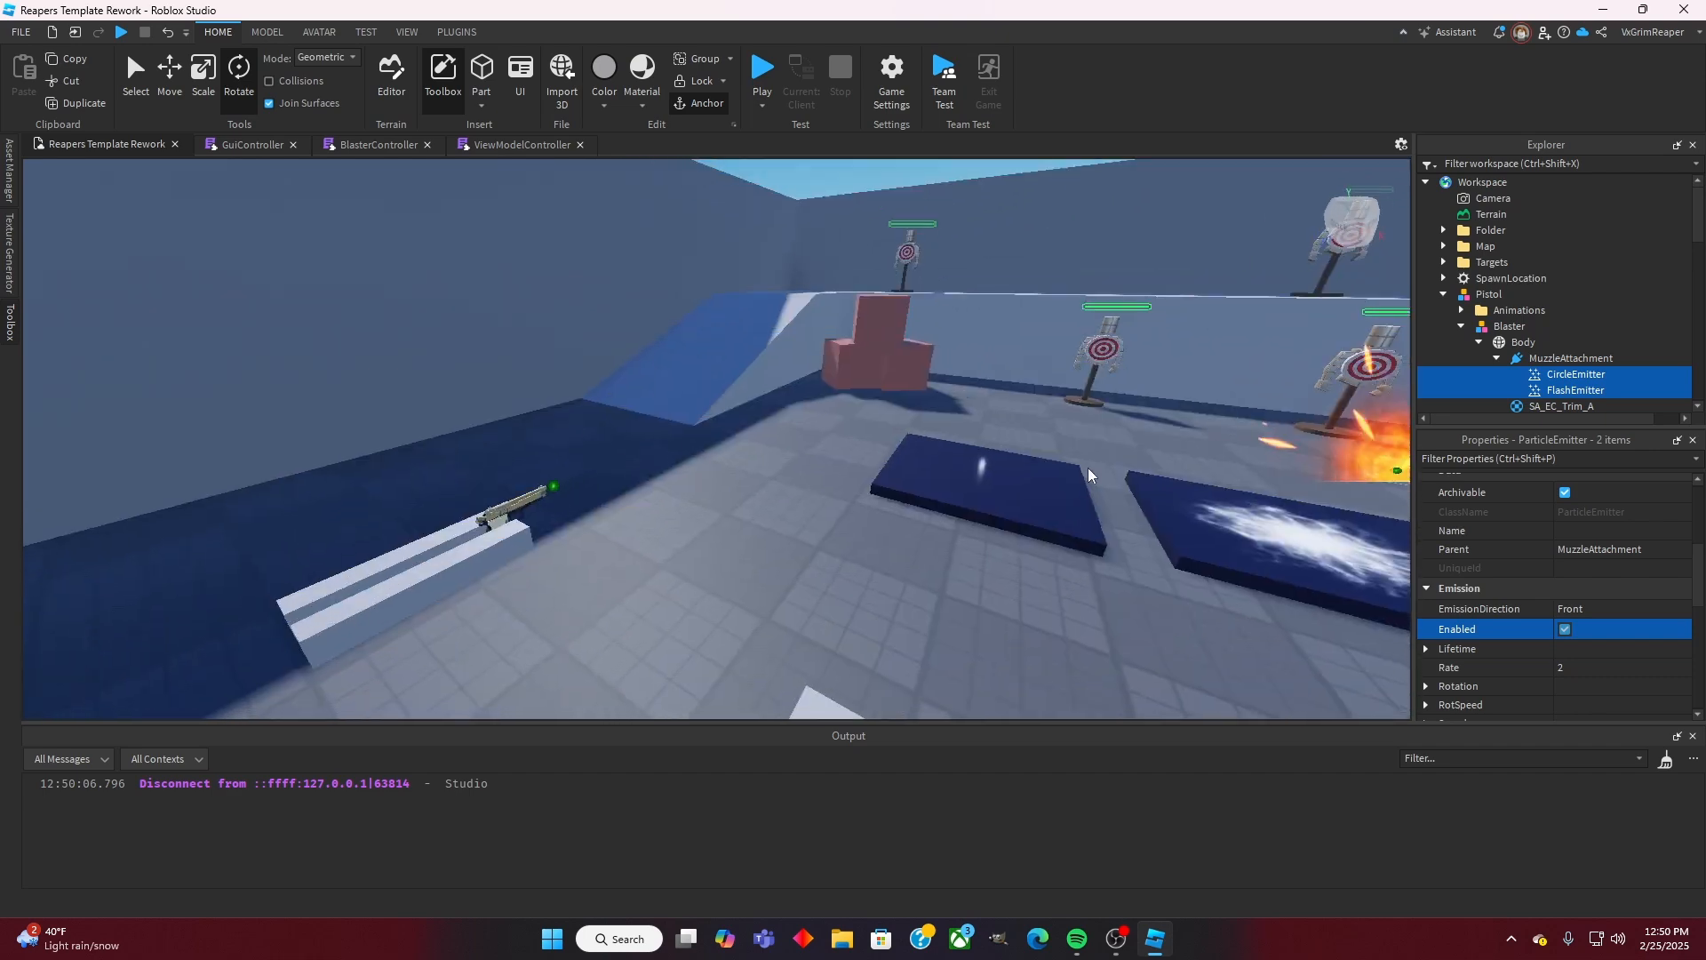
key("d")
key("s")
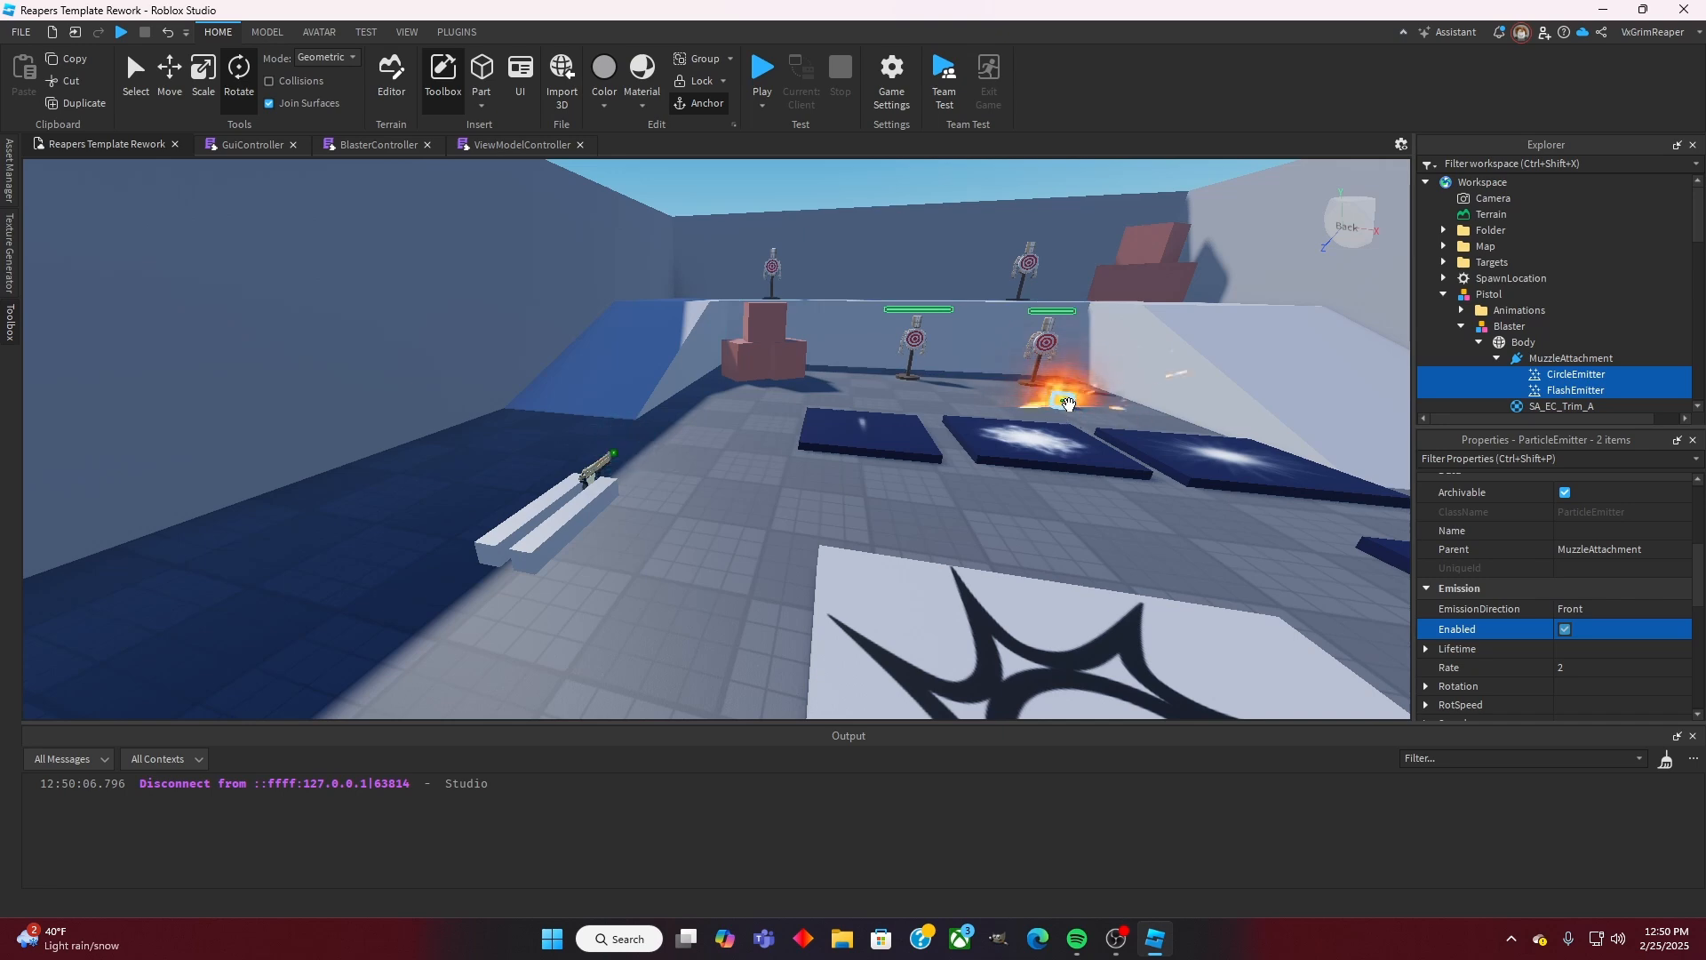
Step: Expand the Explosion part and its attachment, add its three particle emitters to the selection, and compare them with the Pistol's muzzle emitters
left_click(1067, 404)
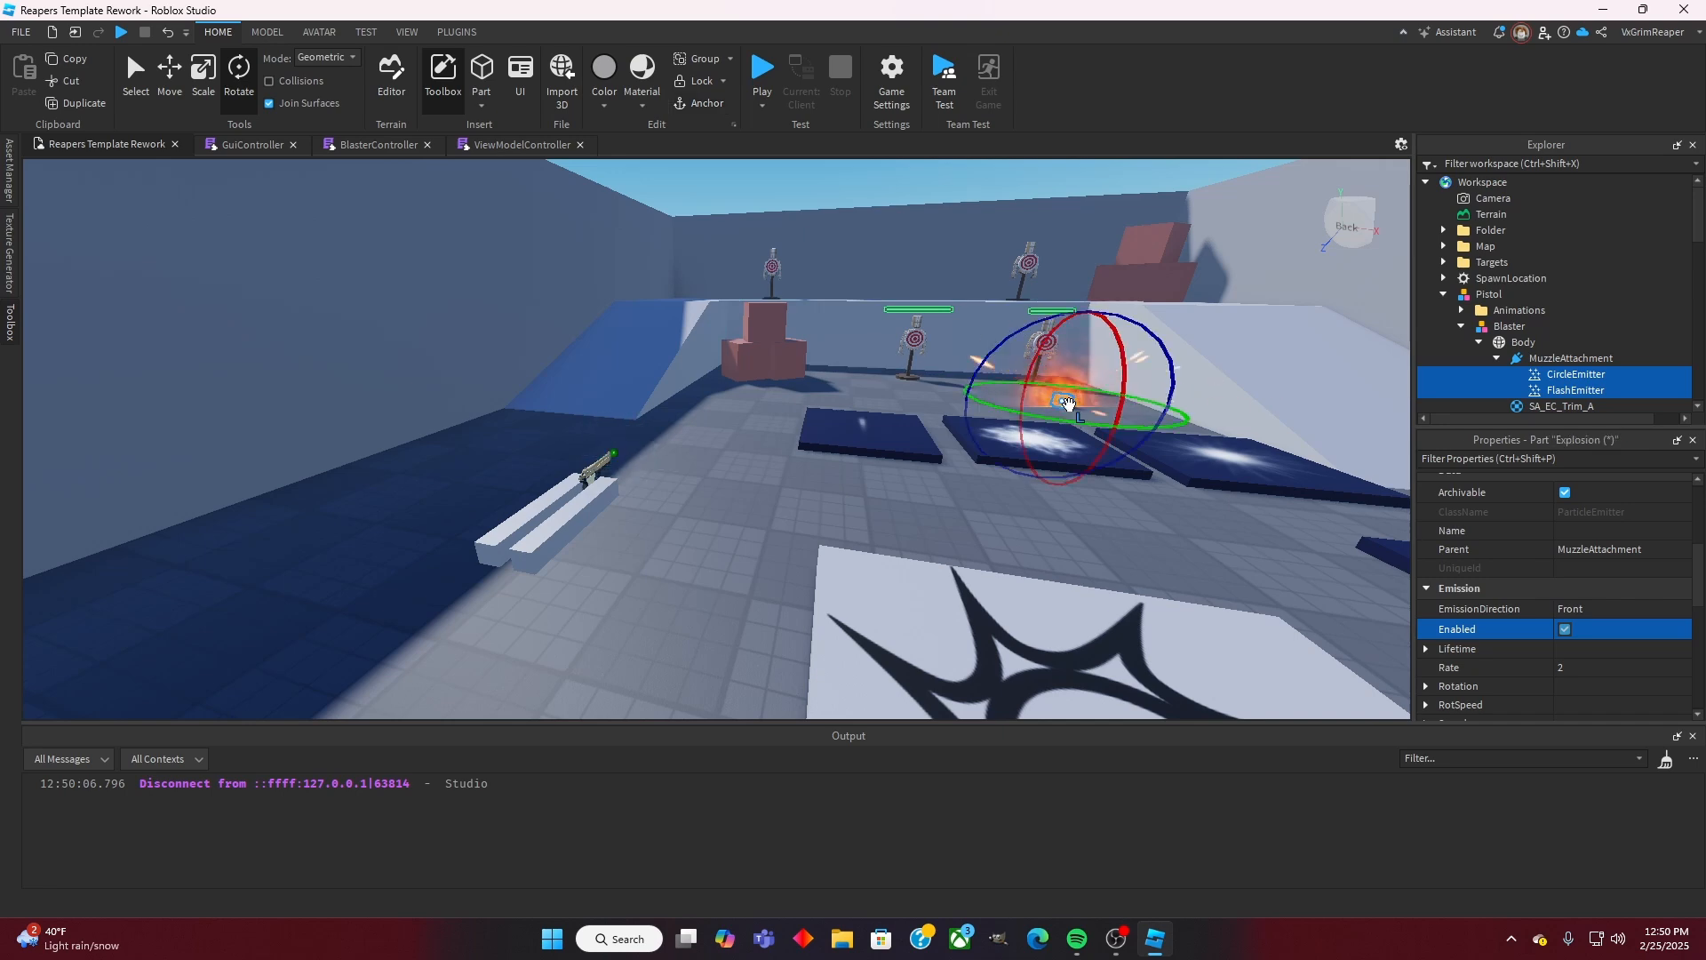
scroll(1450, 341, "down", 1)
left_click(1443, 359)
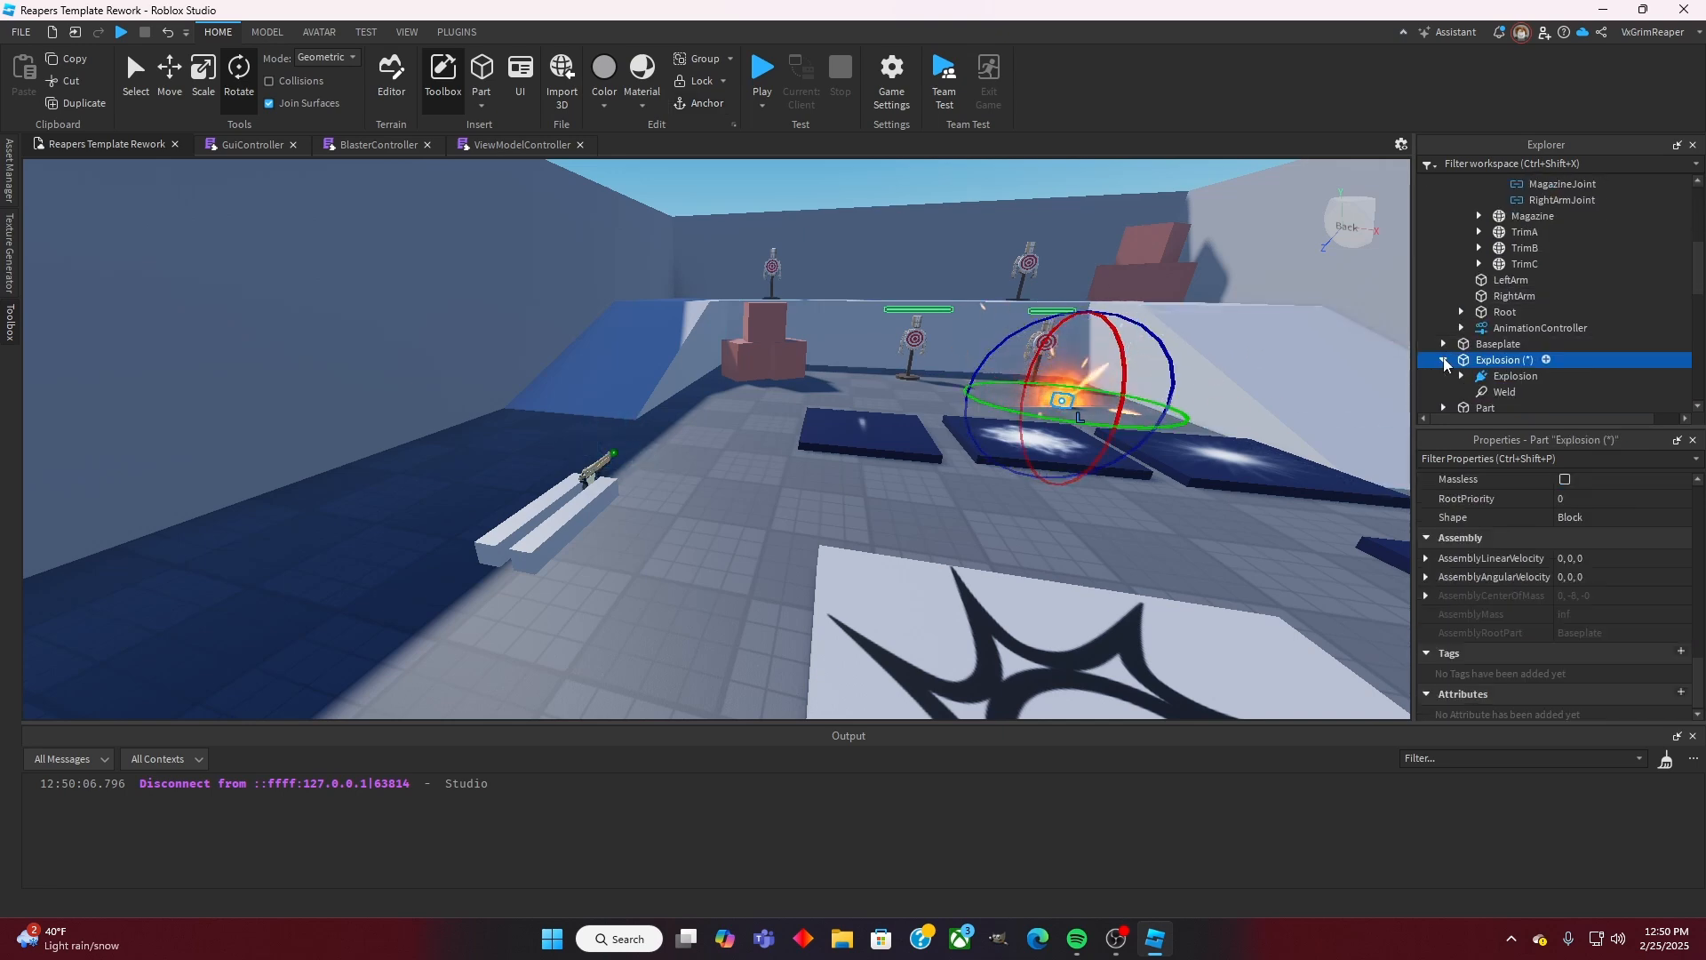
scroll(1450, 351, "down", 1)
left_click(1461, 331)
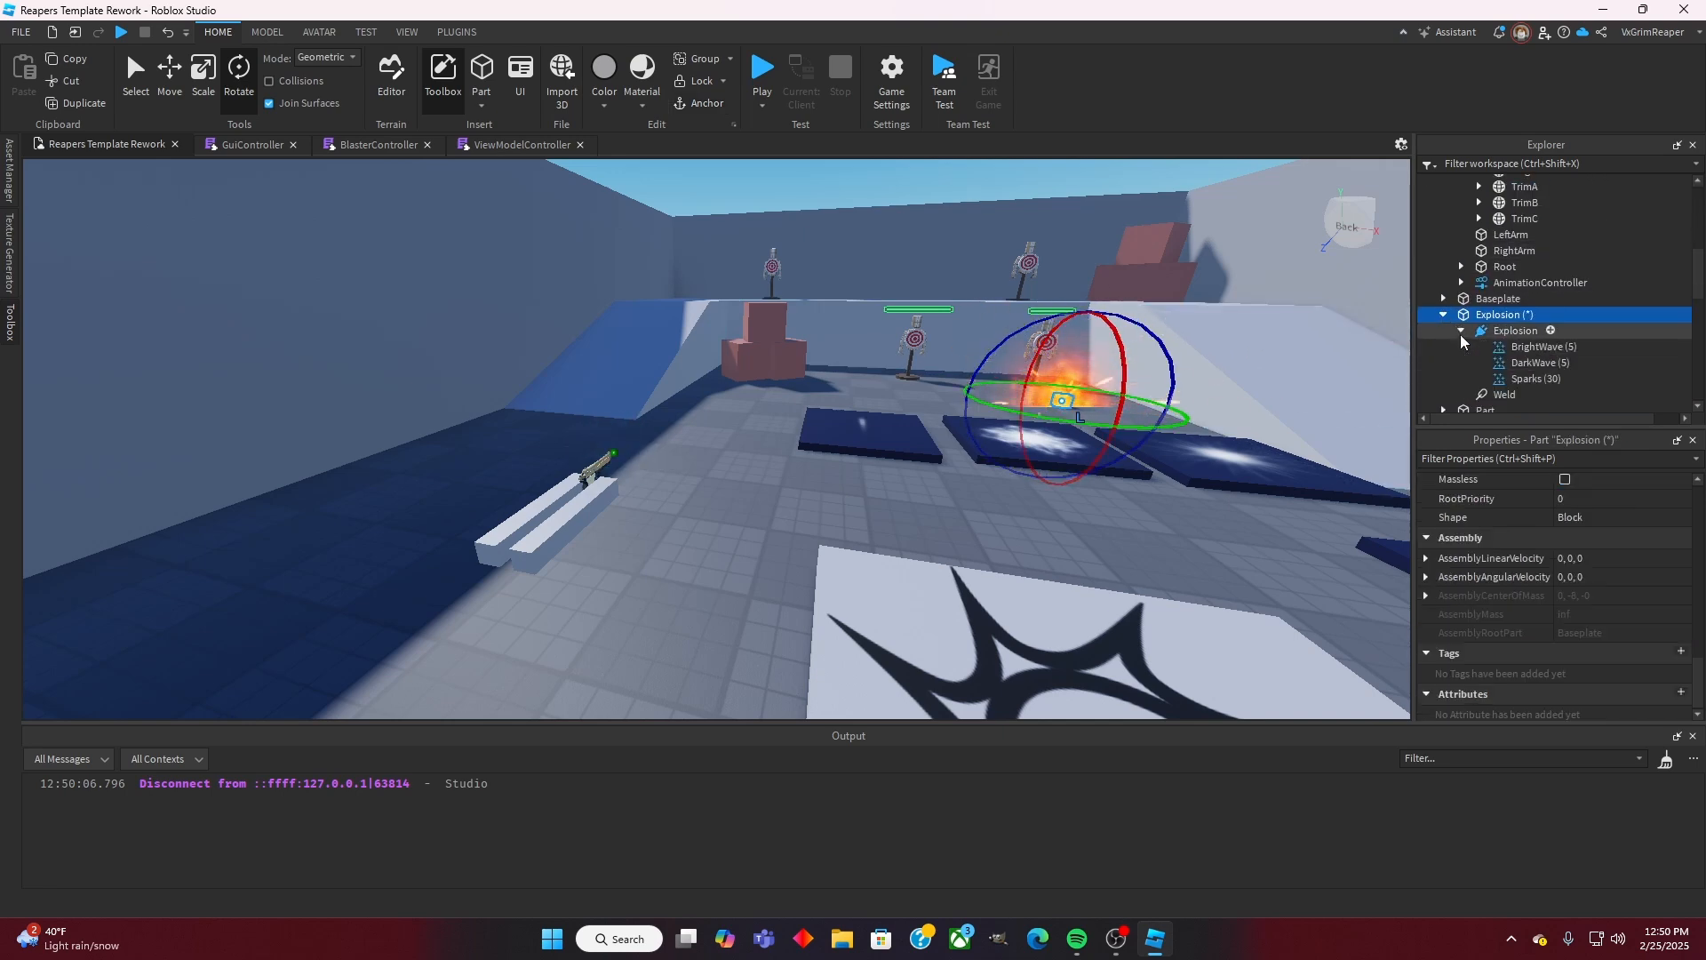
left_click(1519, 346, "ctrl")
left_click(1523, 363, "ctrl")
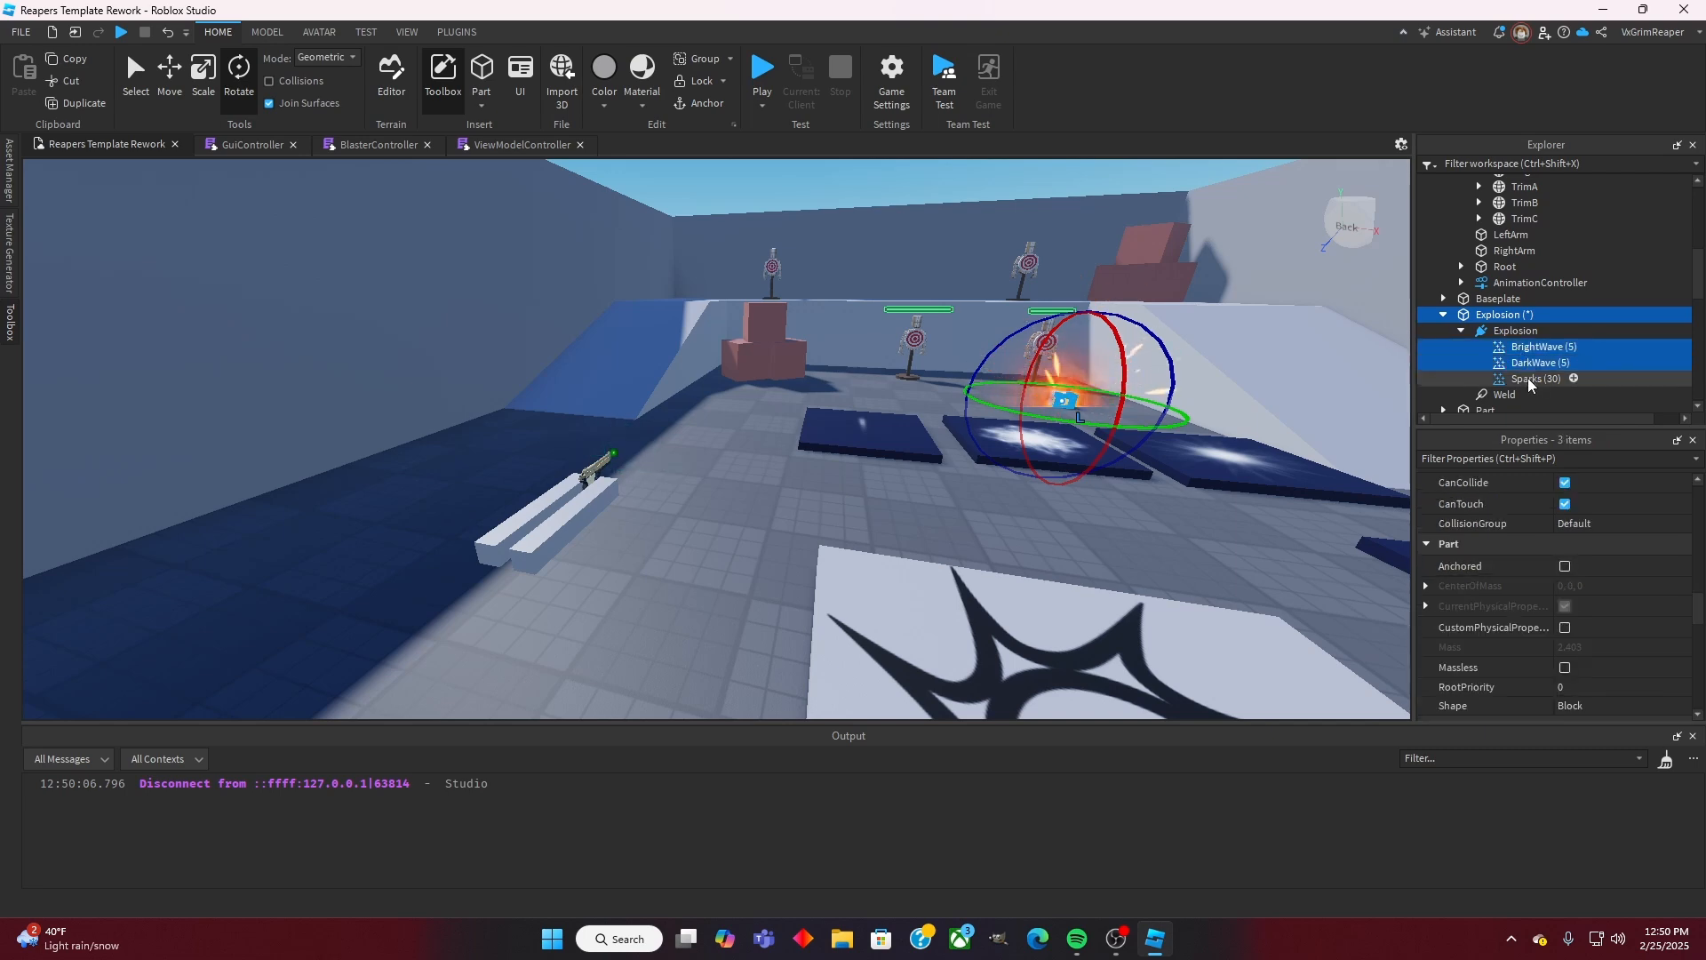
left_click(1526, 377, "ctrl")
scroll(1526, 366, "up", 4)
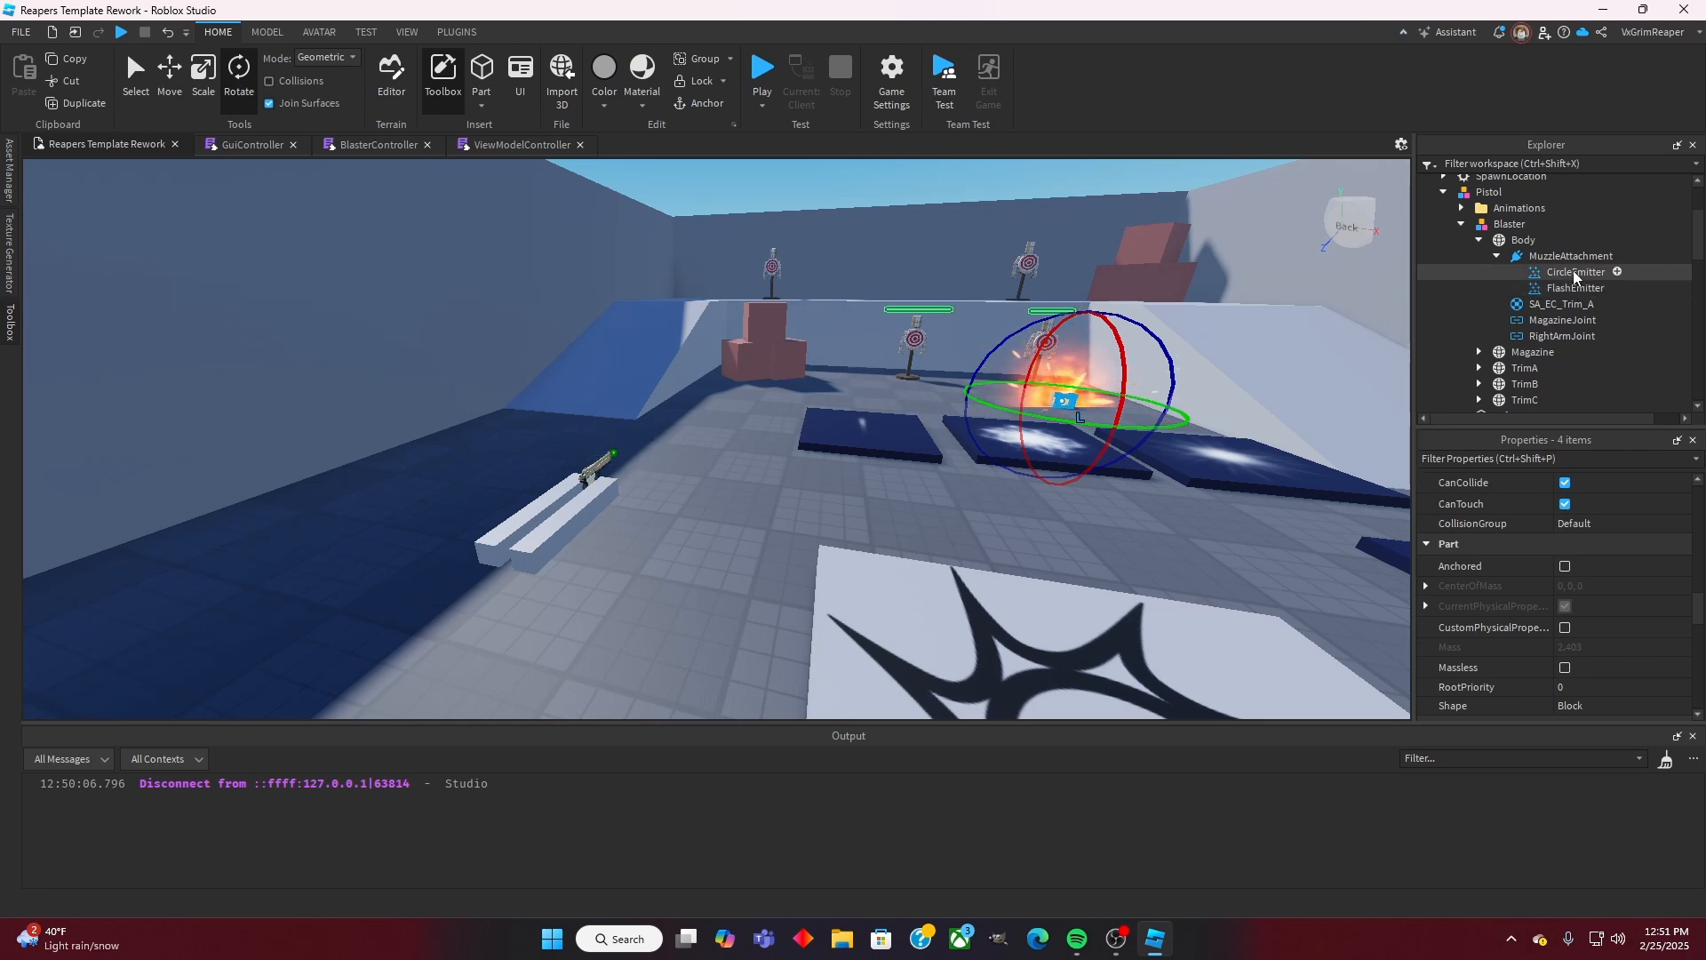
scroll(1575, 276, "down", 1)
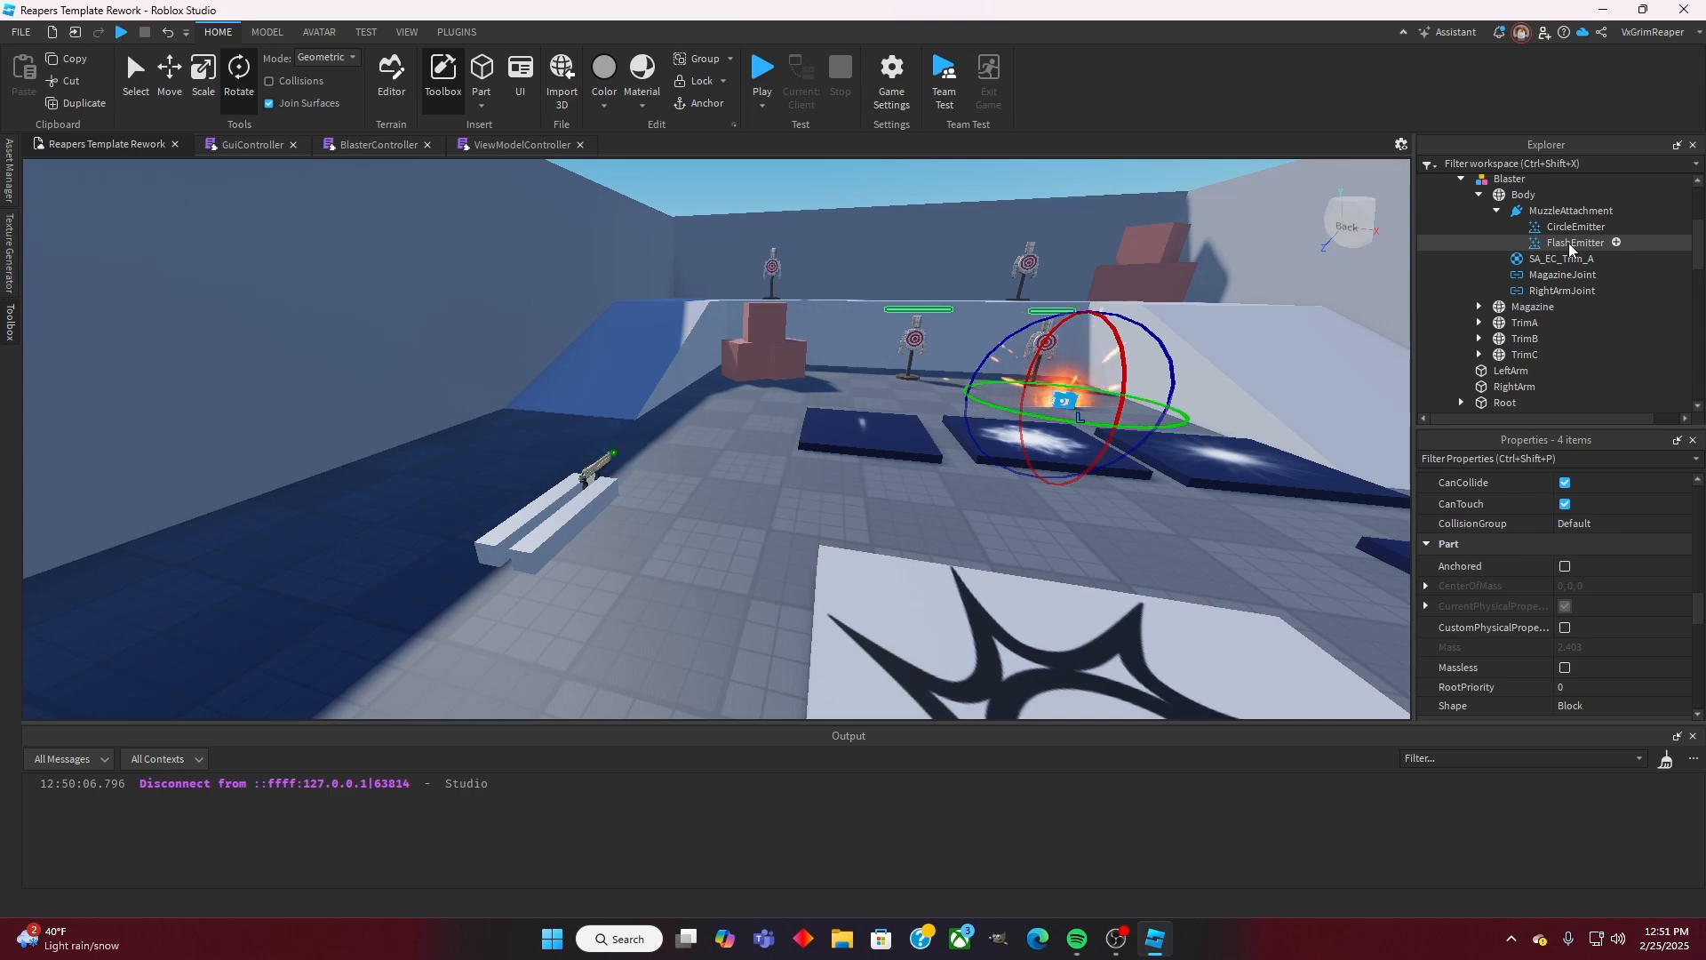
scroll(1569, 243, "down", 4)
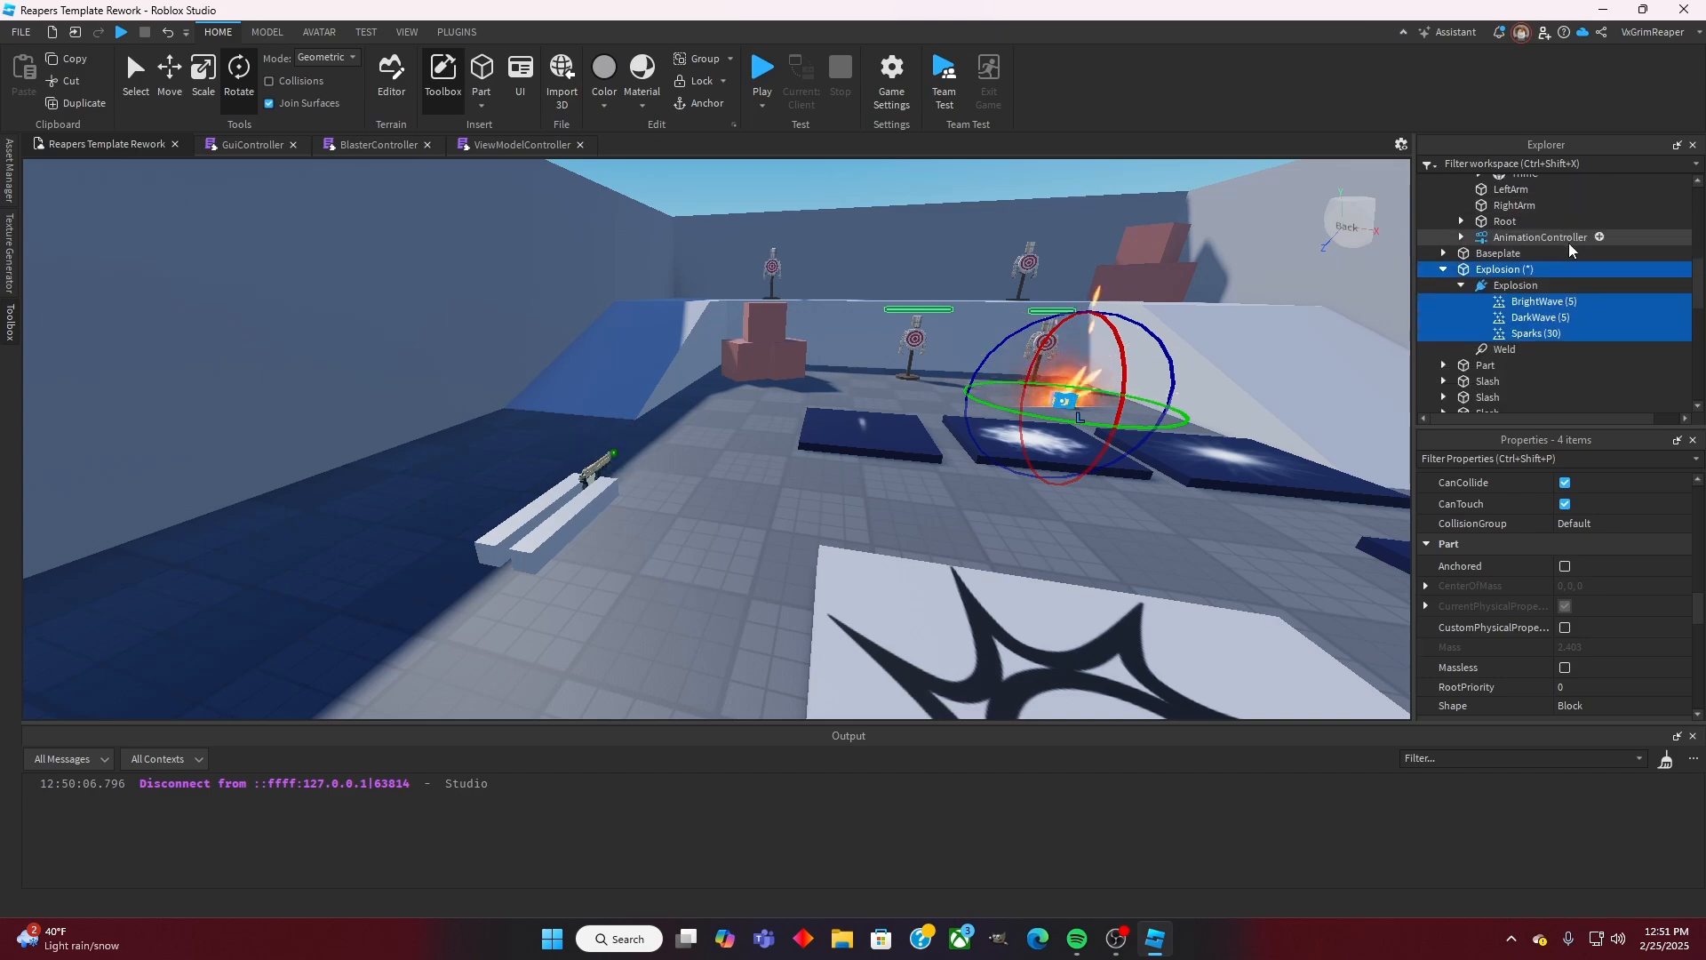
Step: Focus on the explosion effect and inspect its DarkWave, BrightWave and Sparks emitters one by one
left_click(1527, 318)
right_click_drag(1114, 373, 1113, 373)
key("e")
key("f")
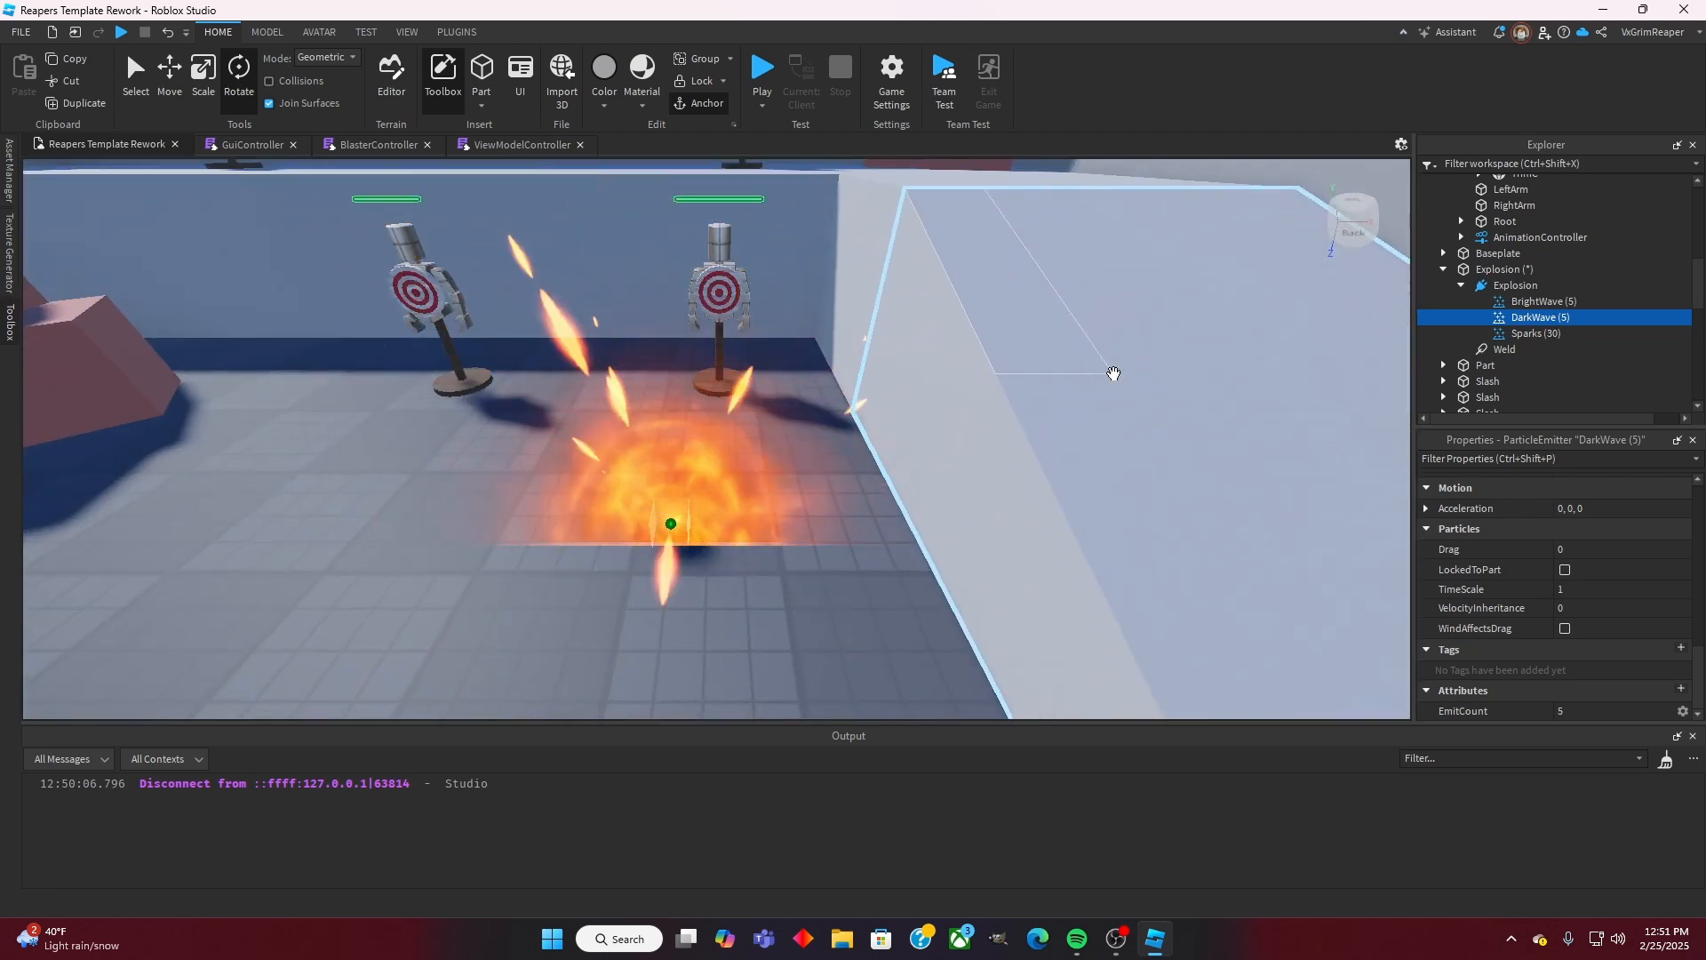
left_click(1527, 302)
left_click(1531, 318)
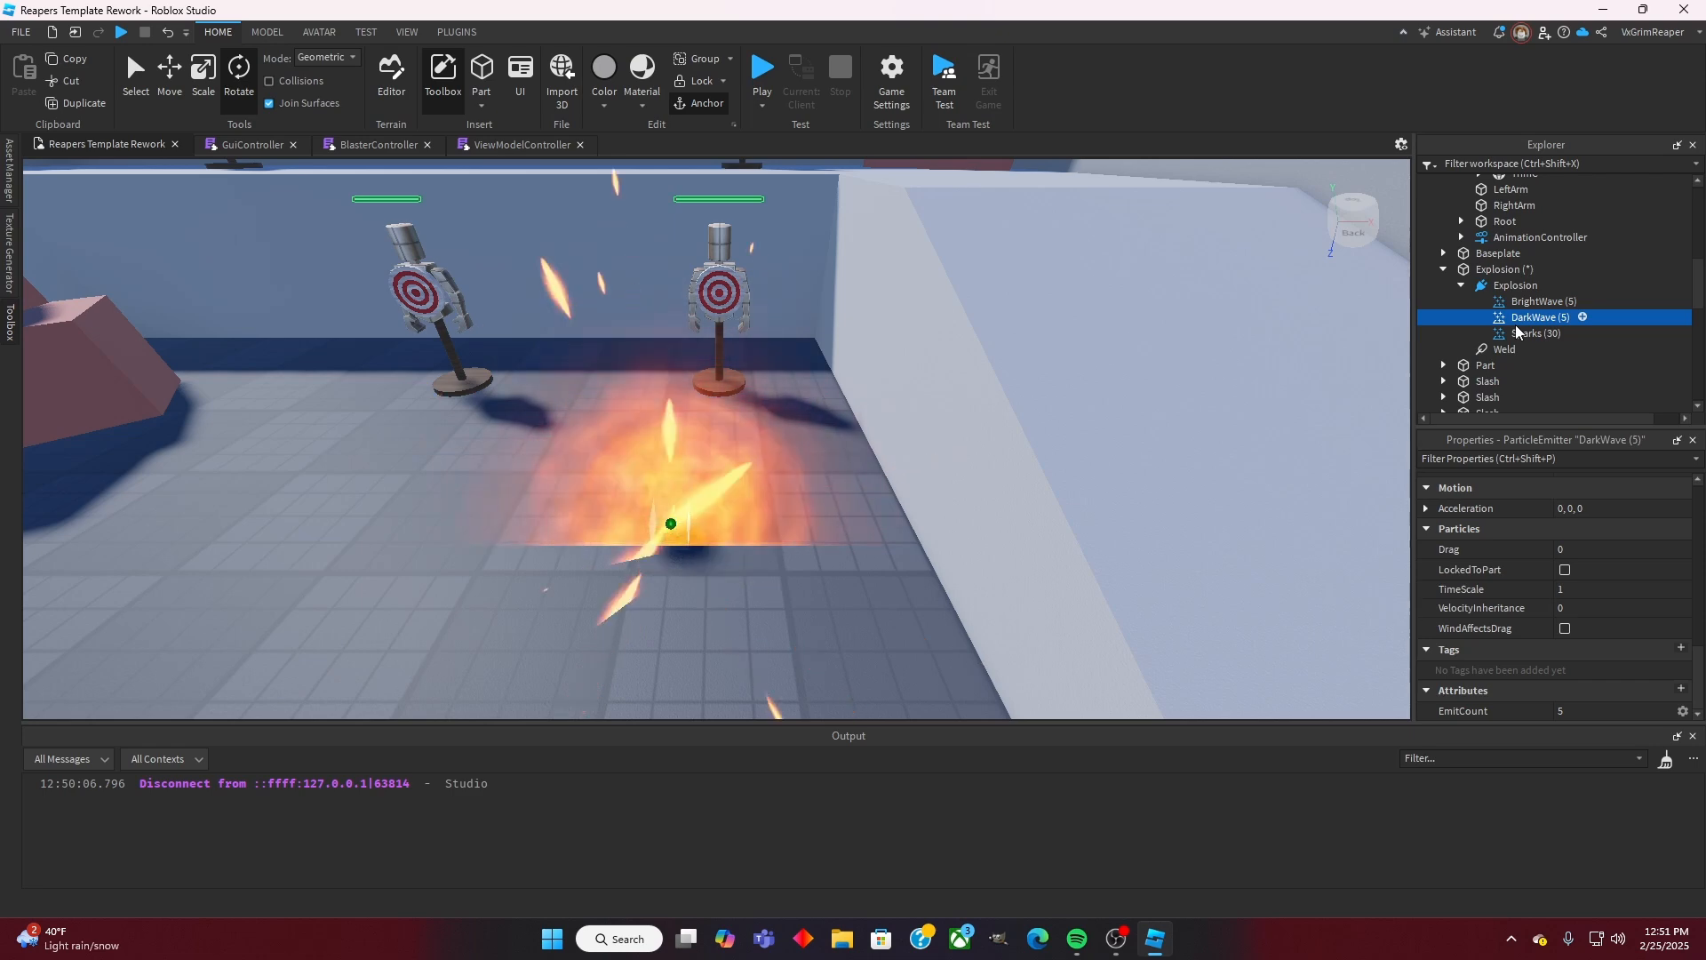
left_click(1537, 335)
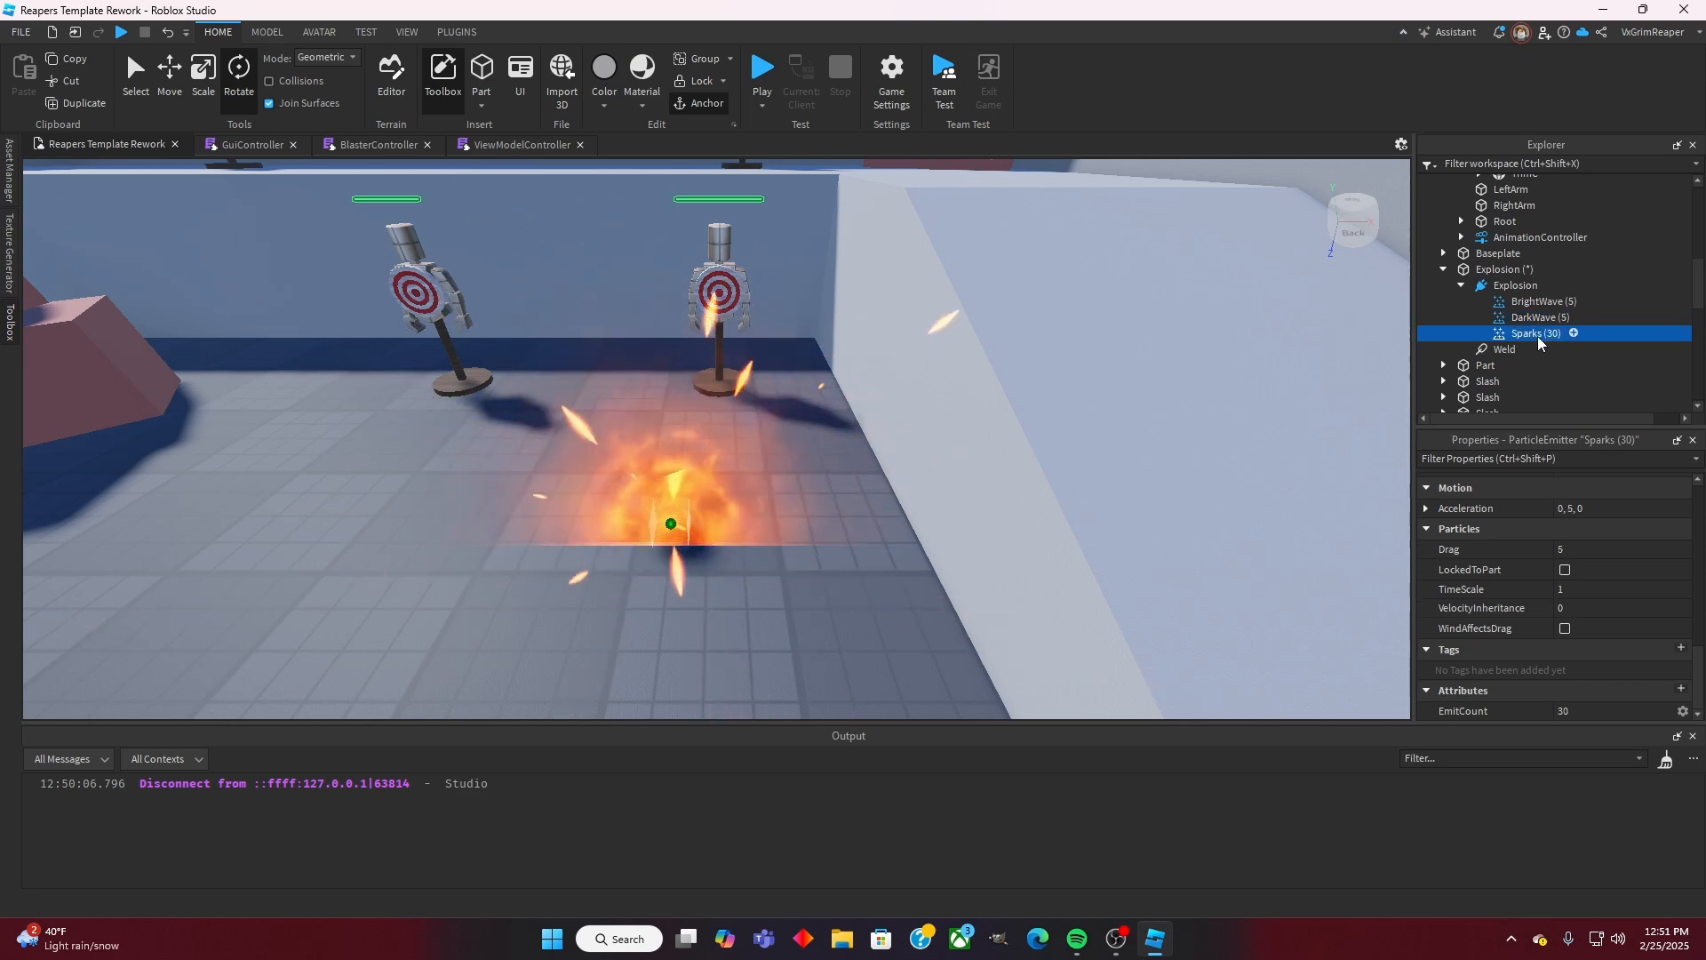
Step: Move the BrightWave, DarkWave and Sparks emitters into the Pistol's MuzzleAttachment and view the effect at the muzzle
left_click(1532, 302, "shift")
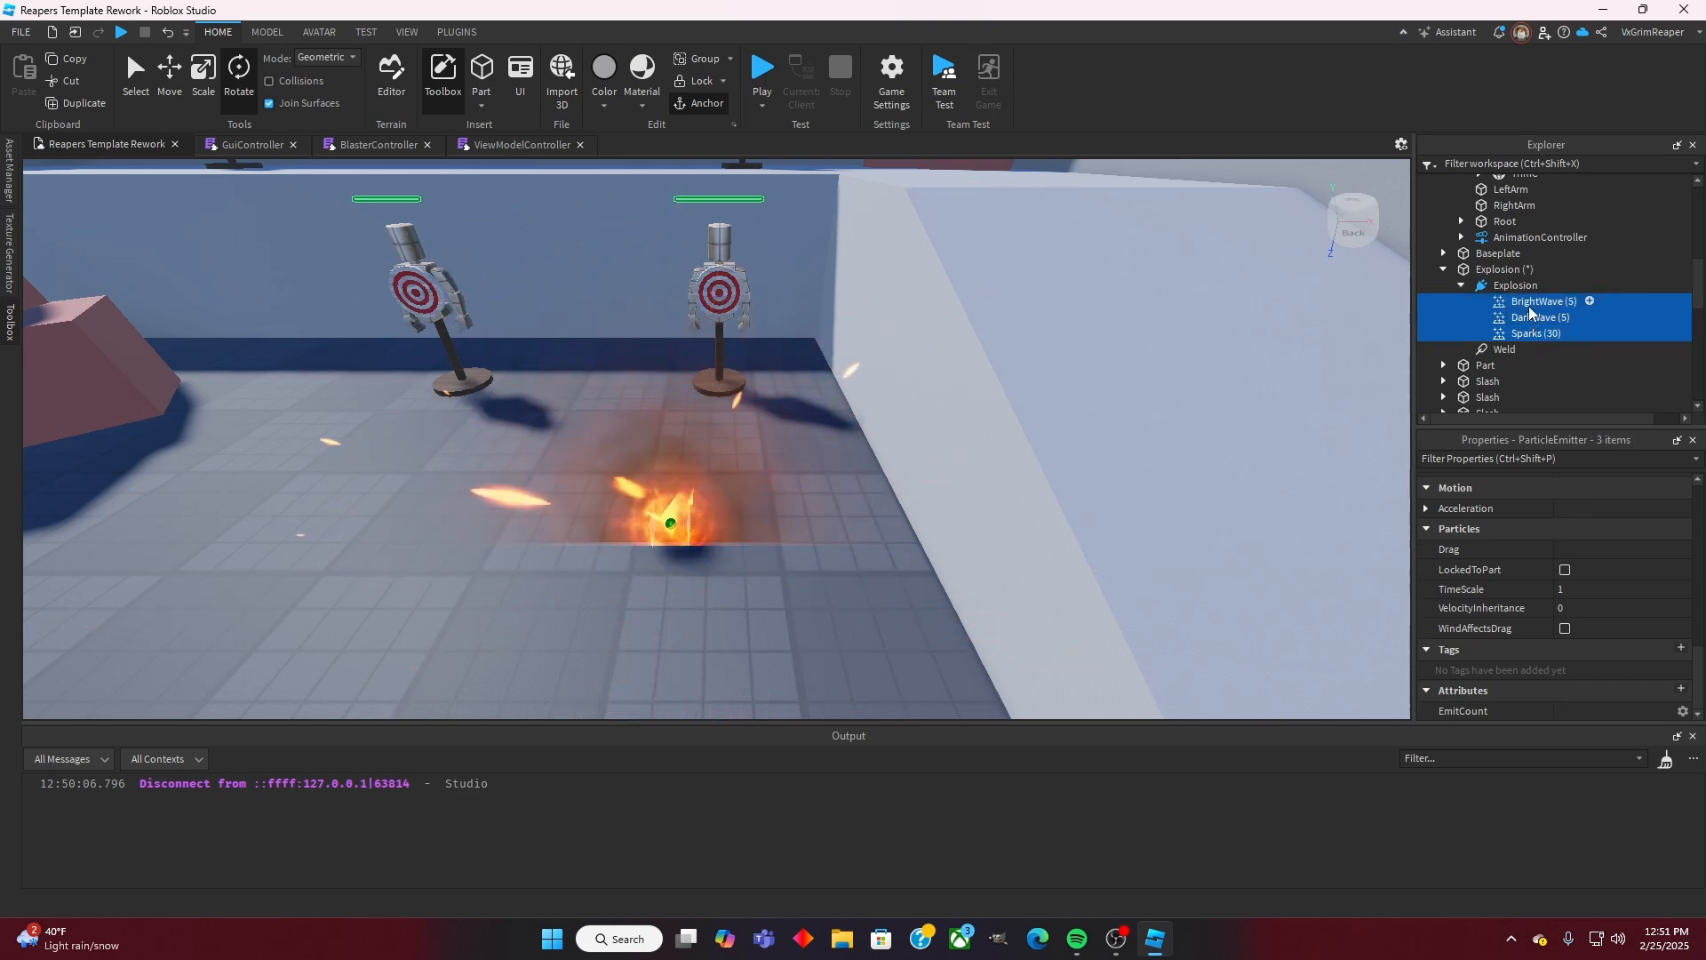
left_click_drag(1533, 302, 1542, 253)
left_click_drag(1536, 307, 1563, 218)
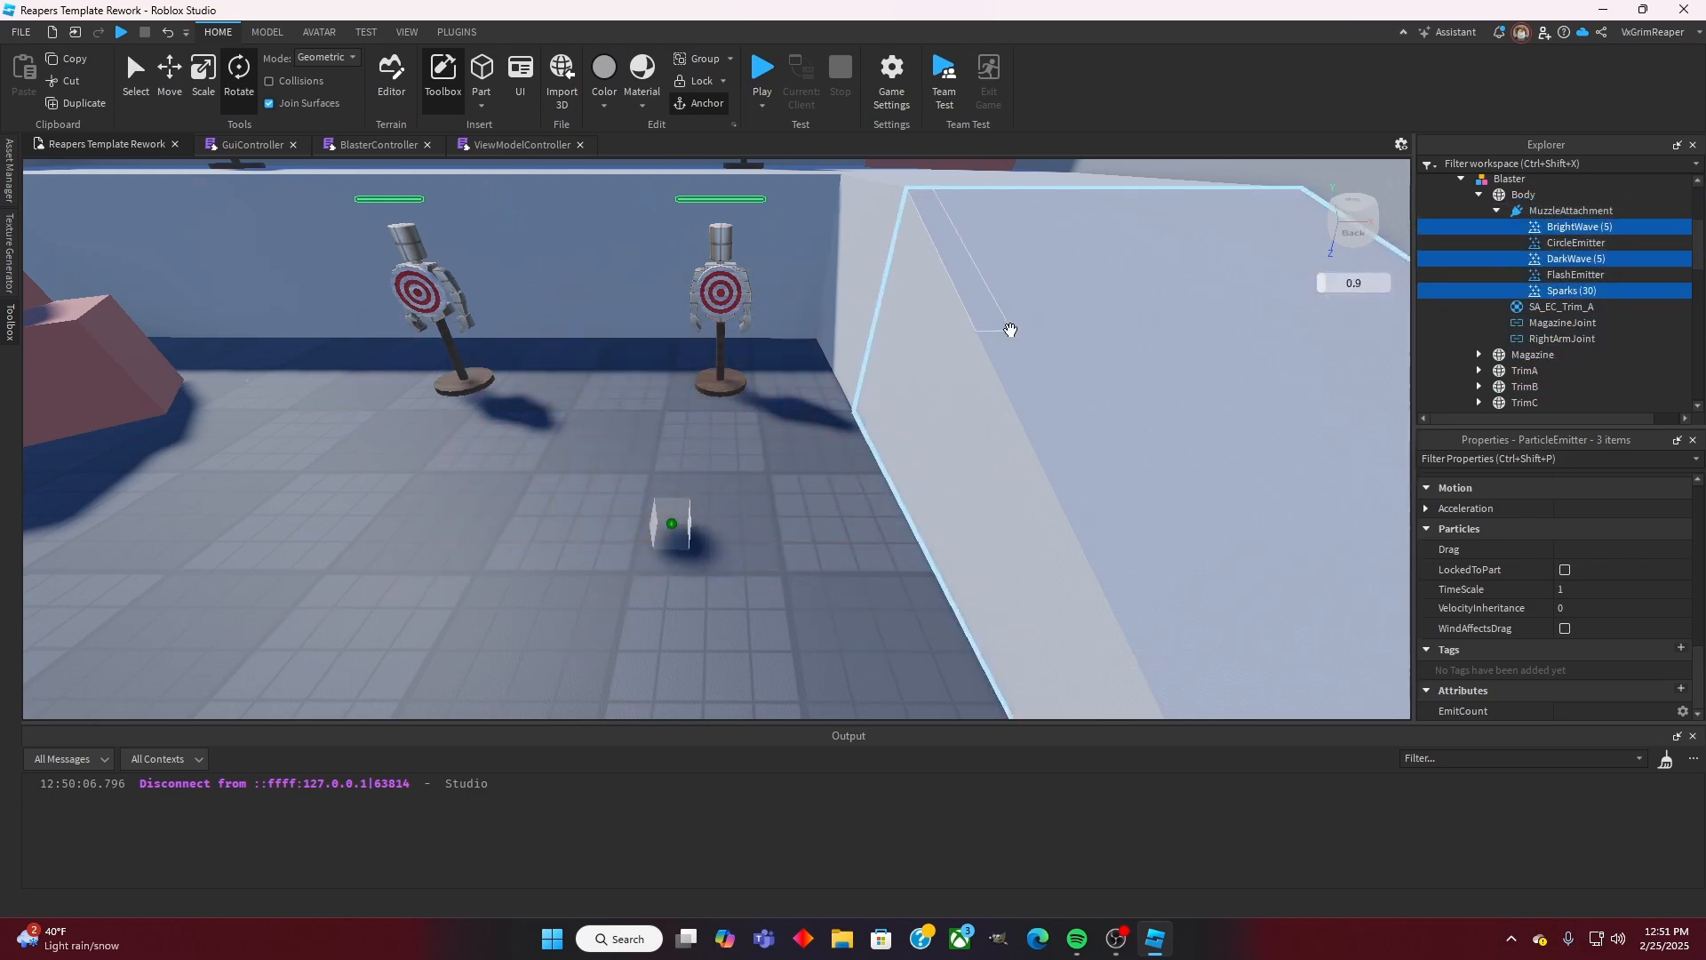
right_click_drag(1010, 329, 1010, 331)
key("w")
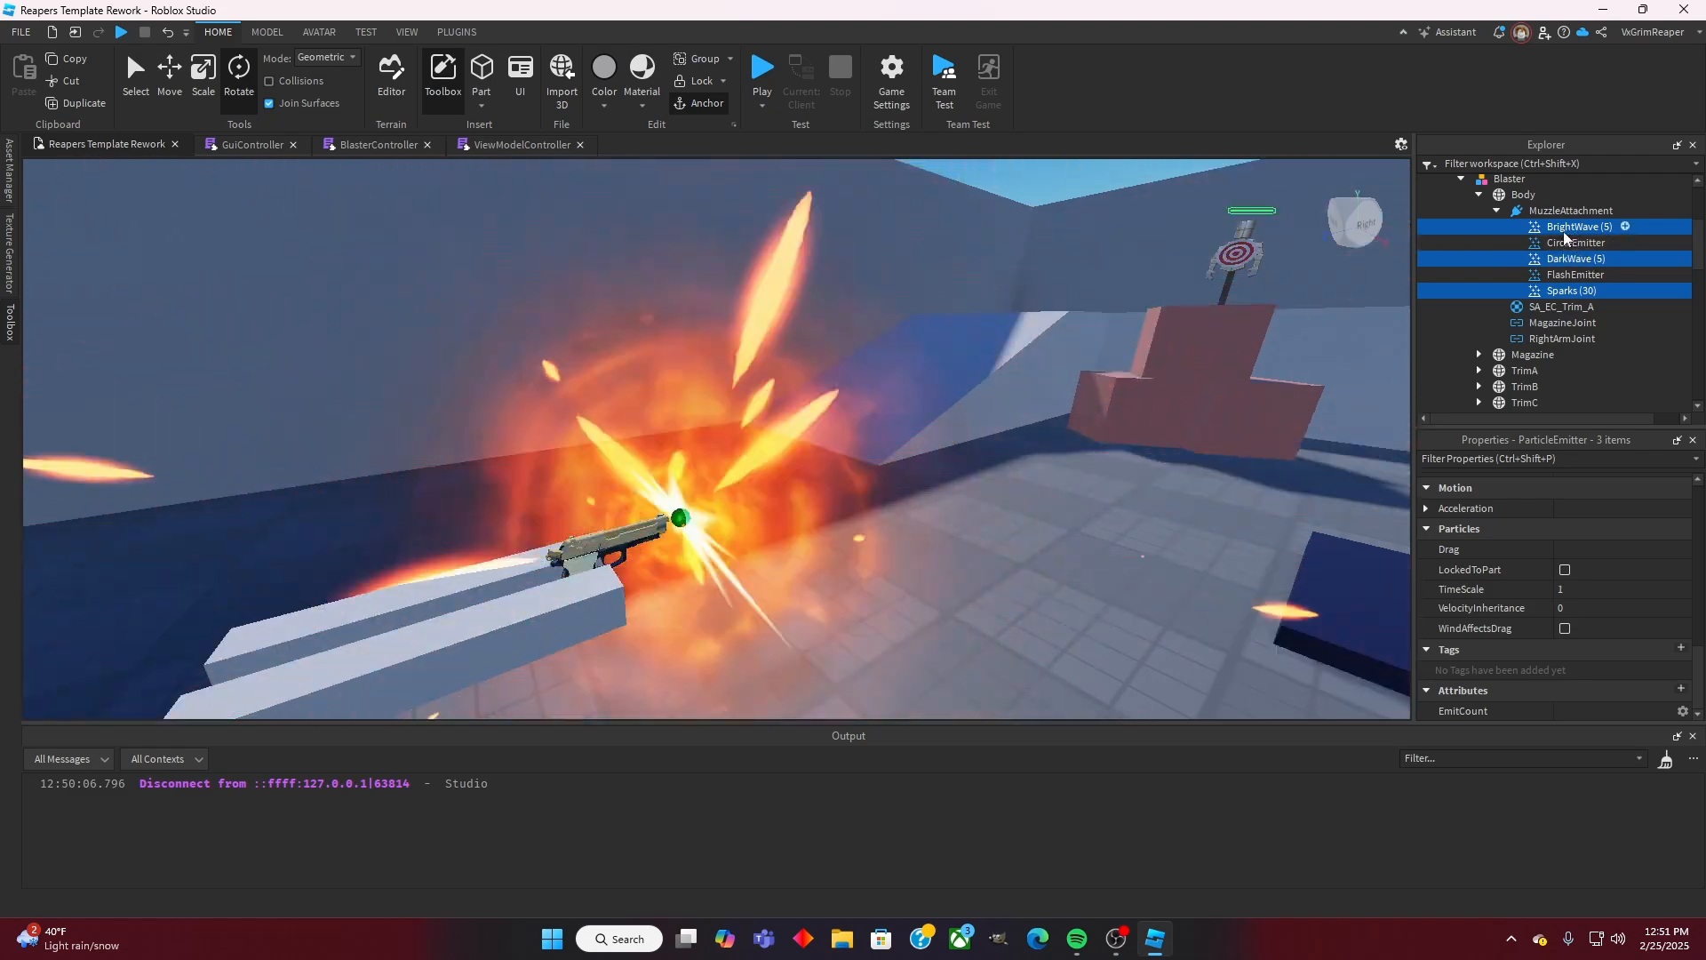
Step: Select the BrightWave emitter under the Pistol's MuzzleAttachment and toggle its Enabled property
left_click(1565, 233)
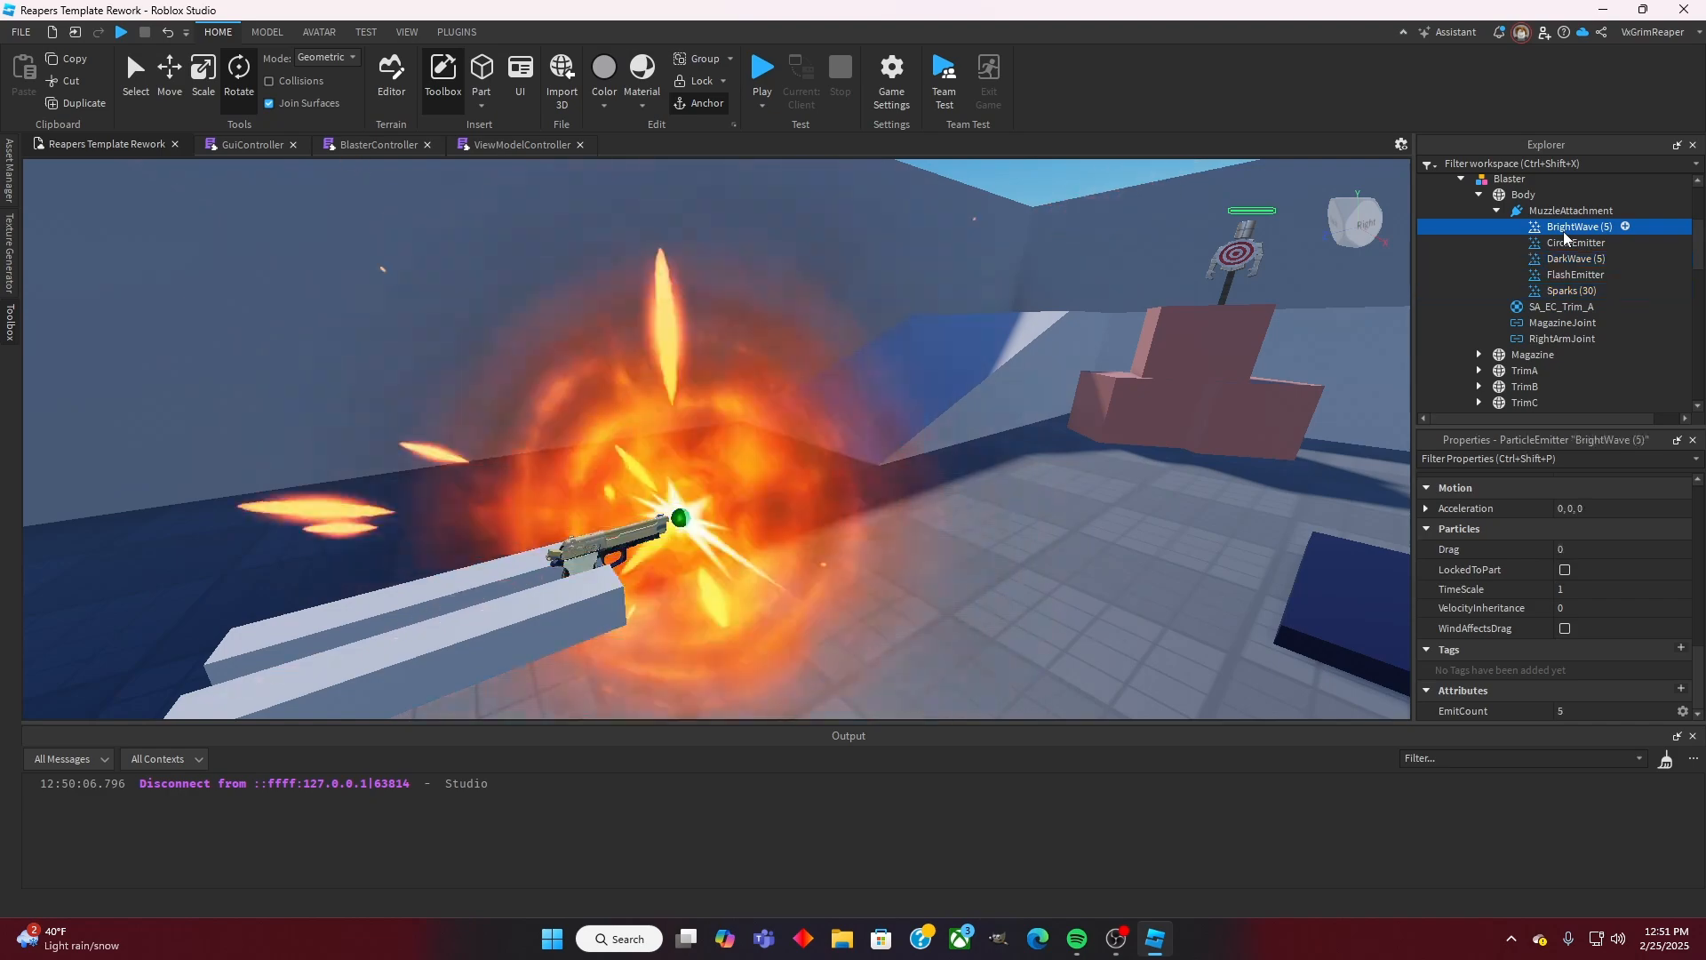
scroll(1565, 577, "up", 5)
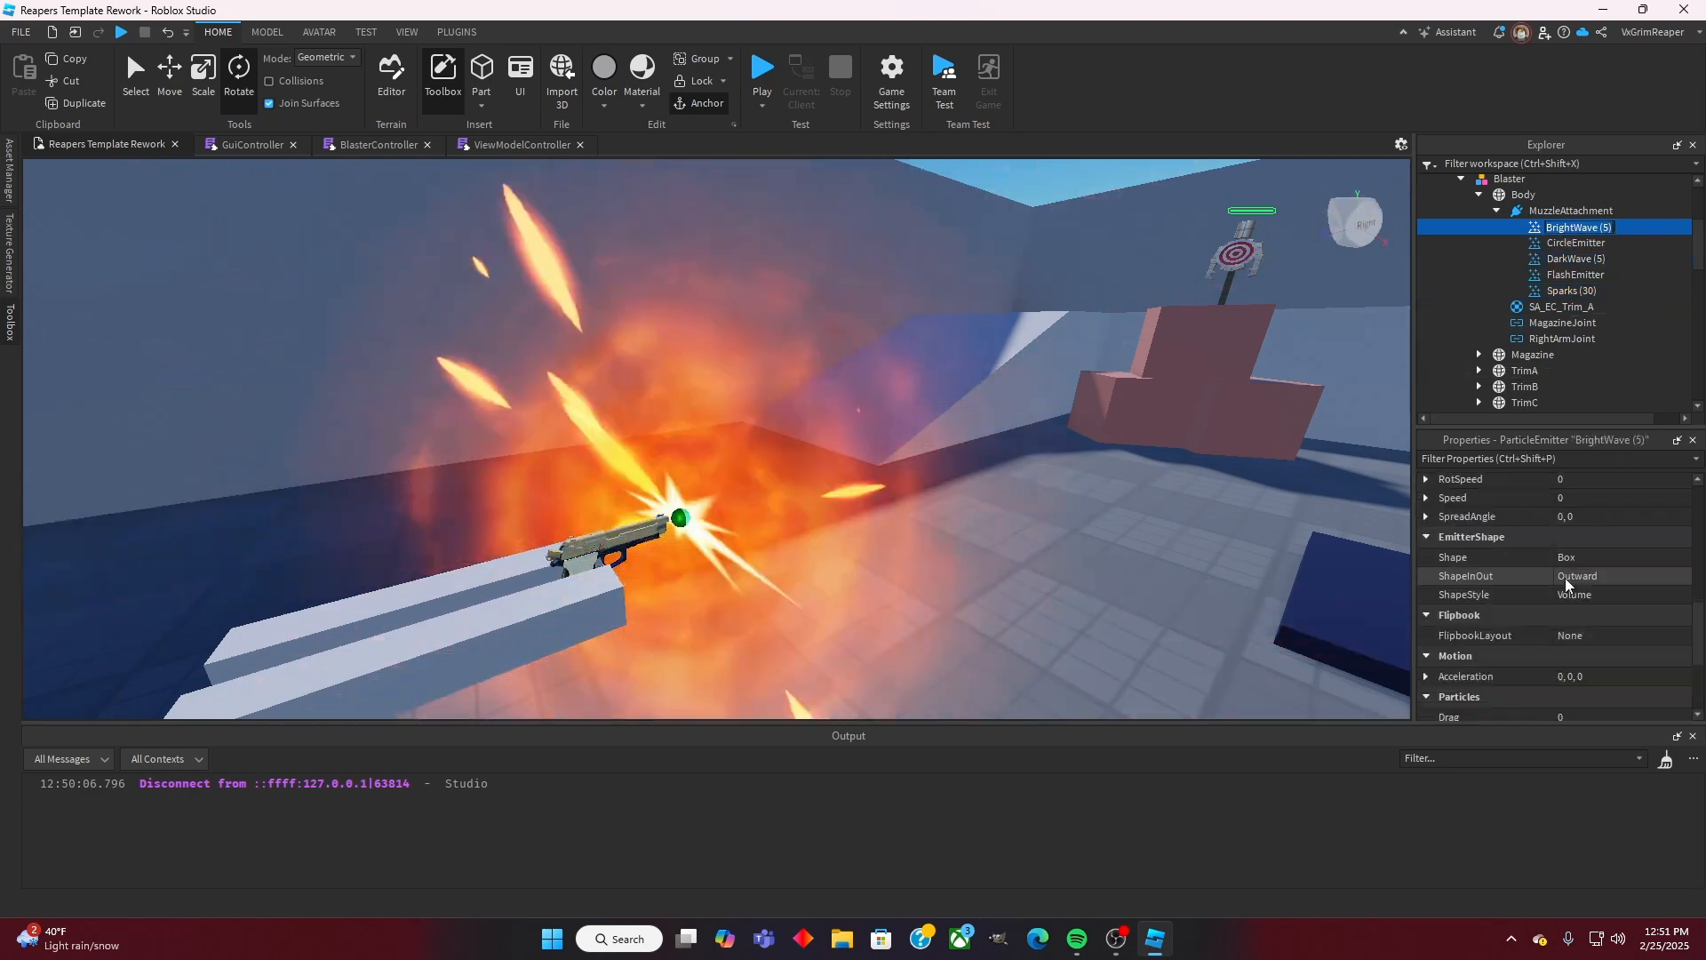
scroll(1565, 578, "up", 5)
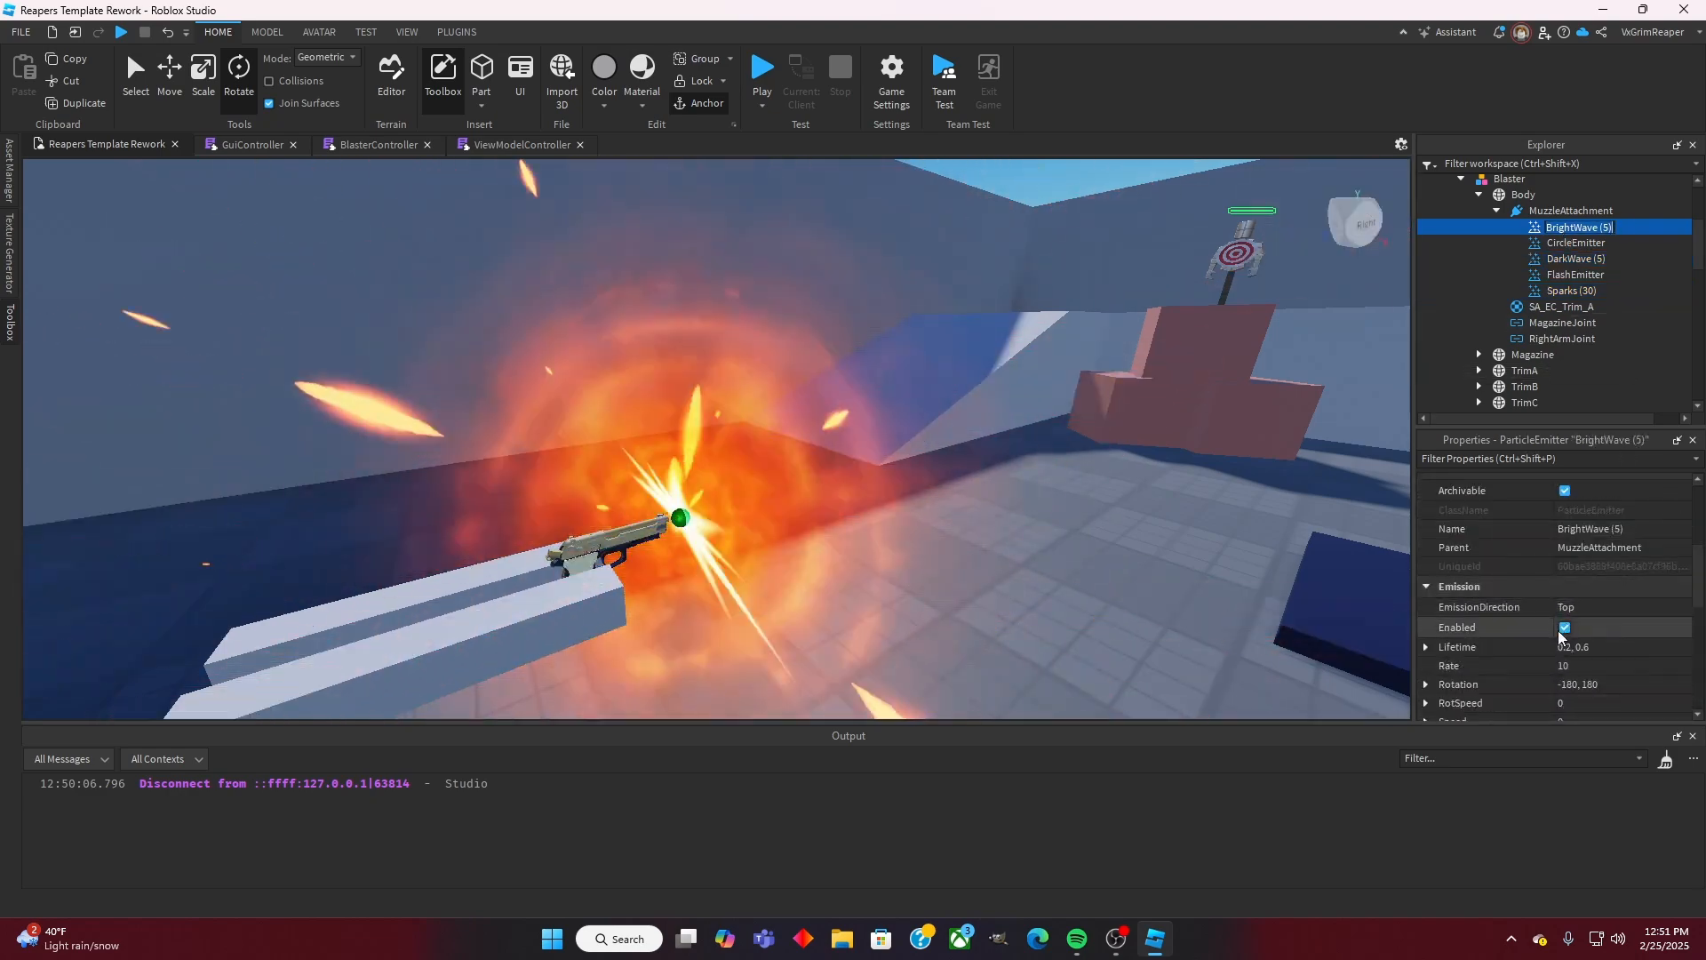
left_click(1565, 627)
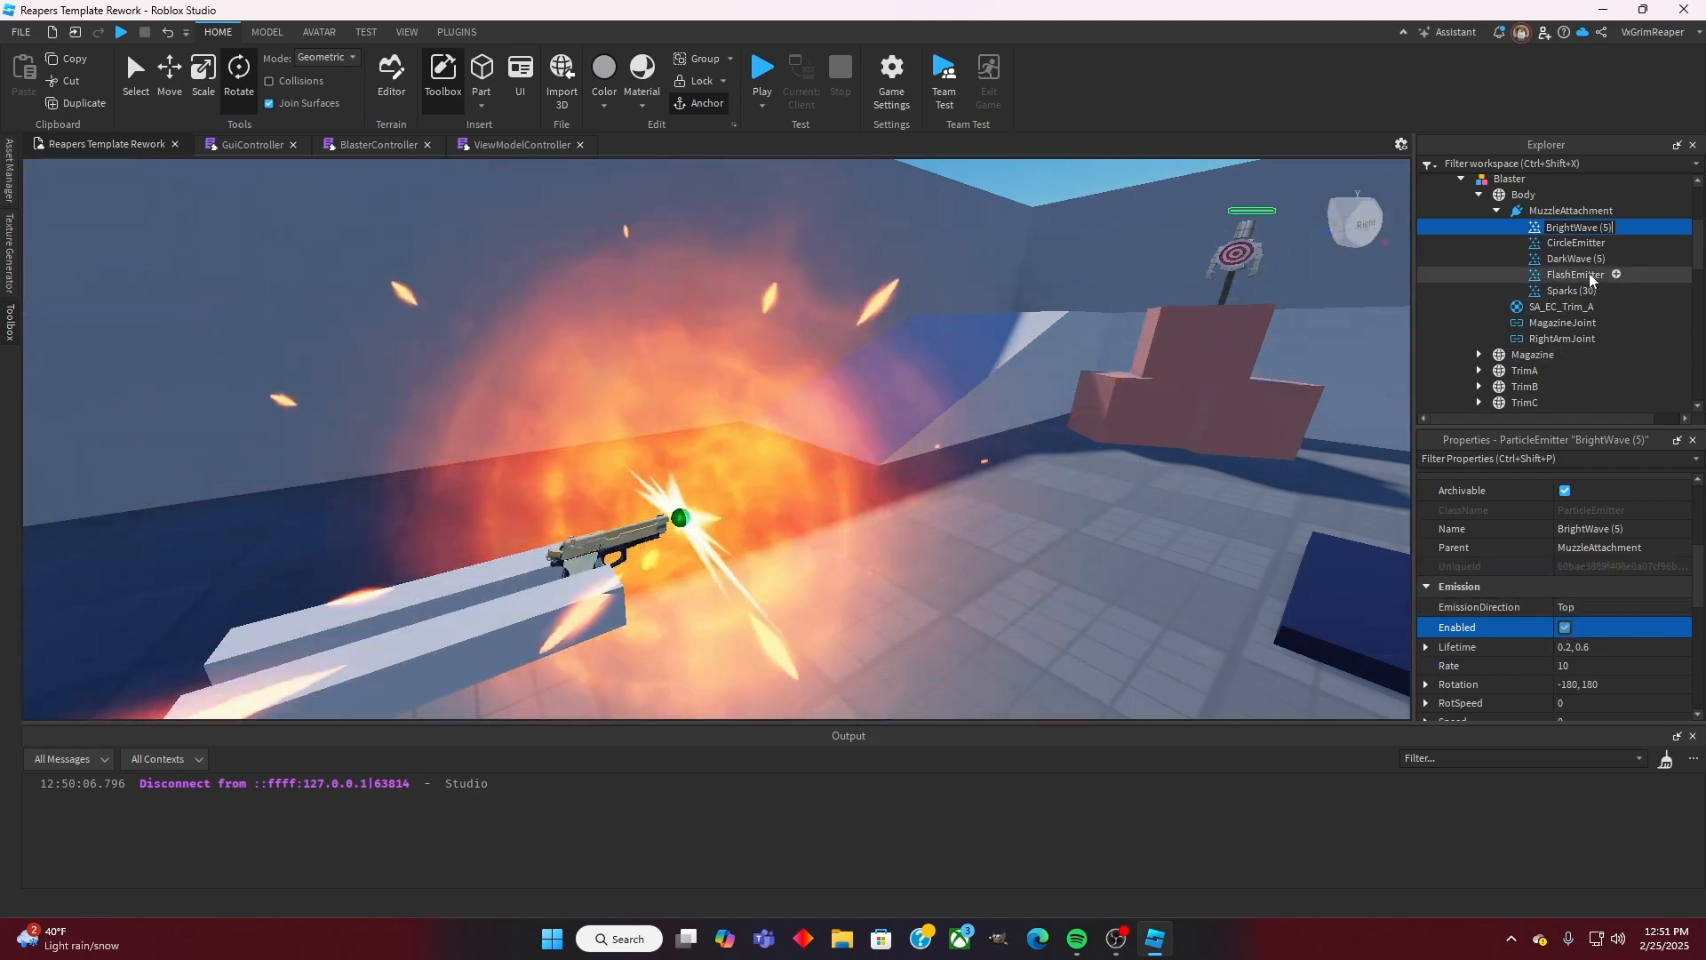
Step: Disable the DarkWave emitter under the Pistol's MuzzleAttachment and delete it
left_click(1573, 259)
left_click(1565, 628)
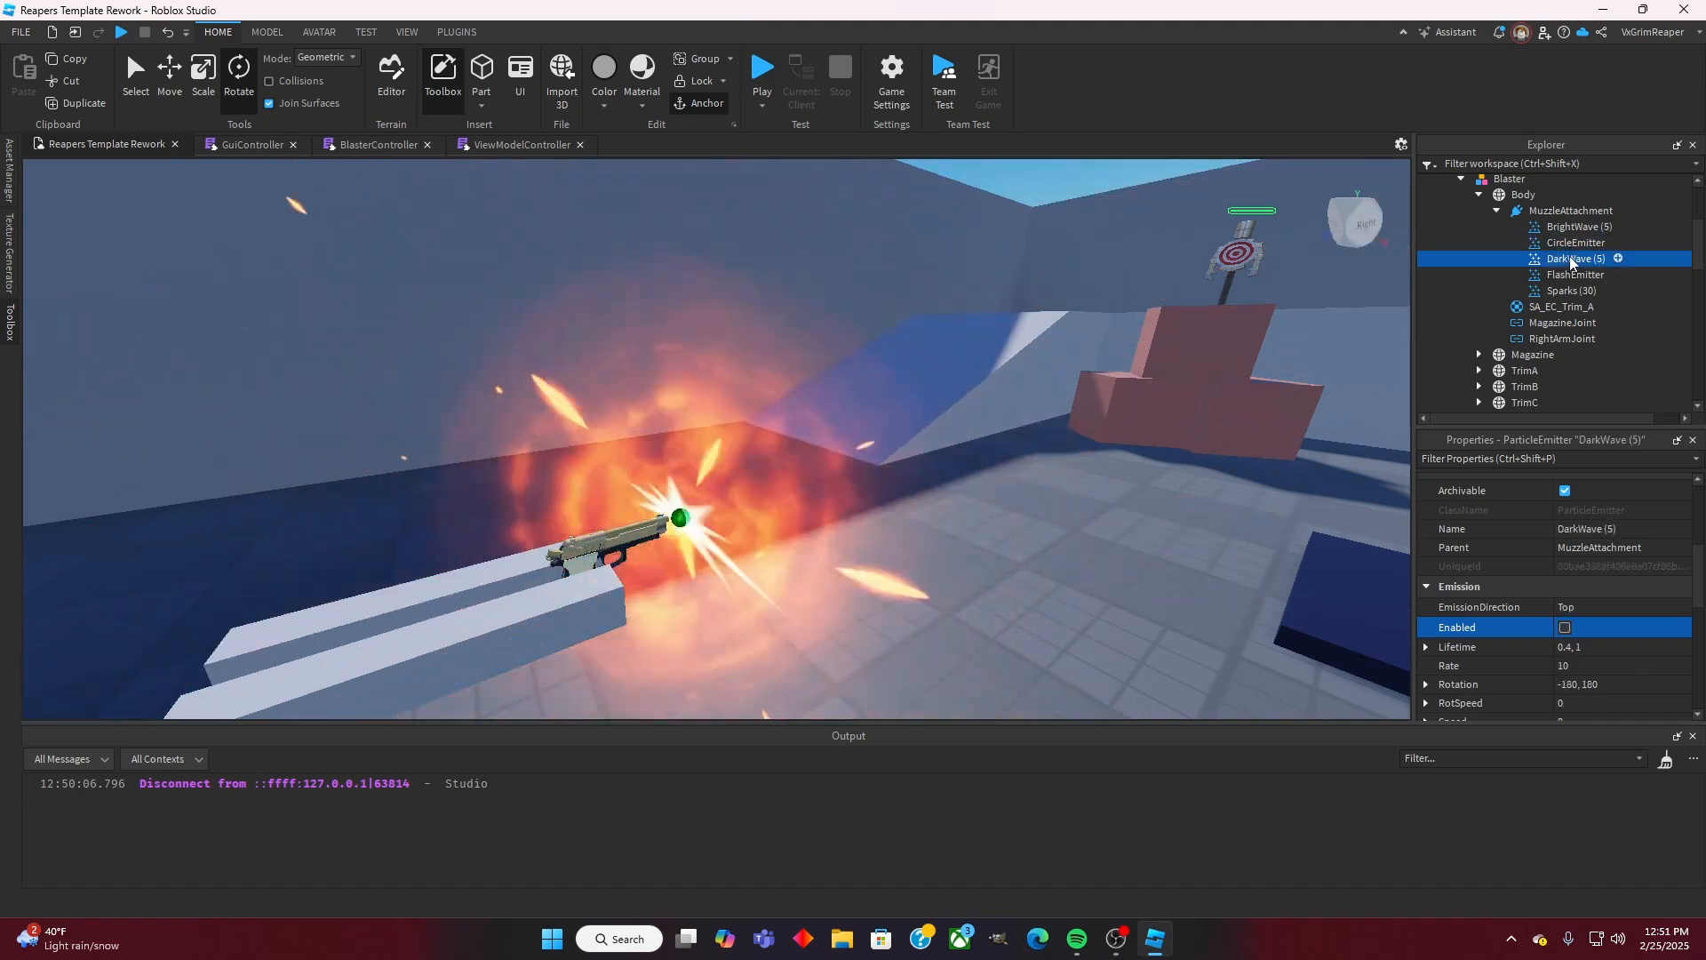
key("Delete")
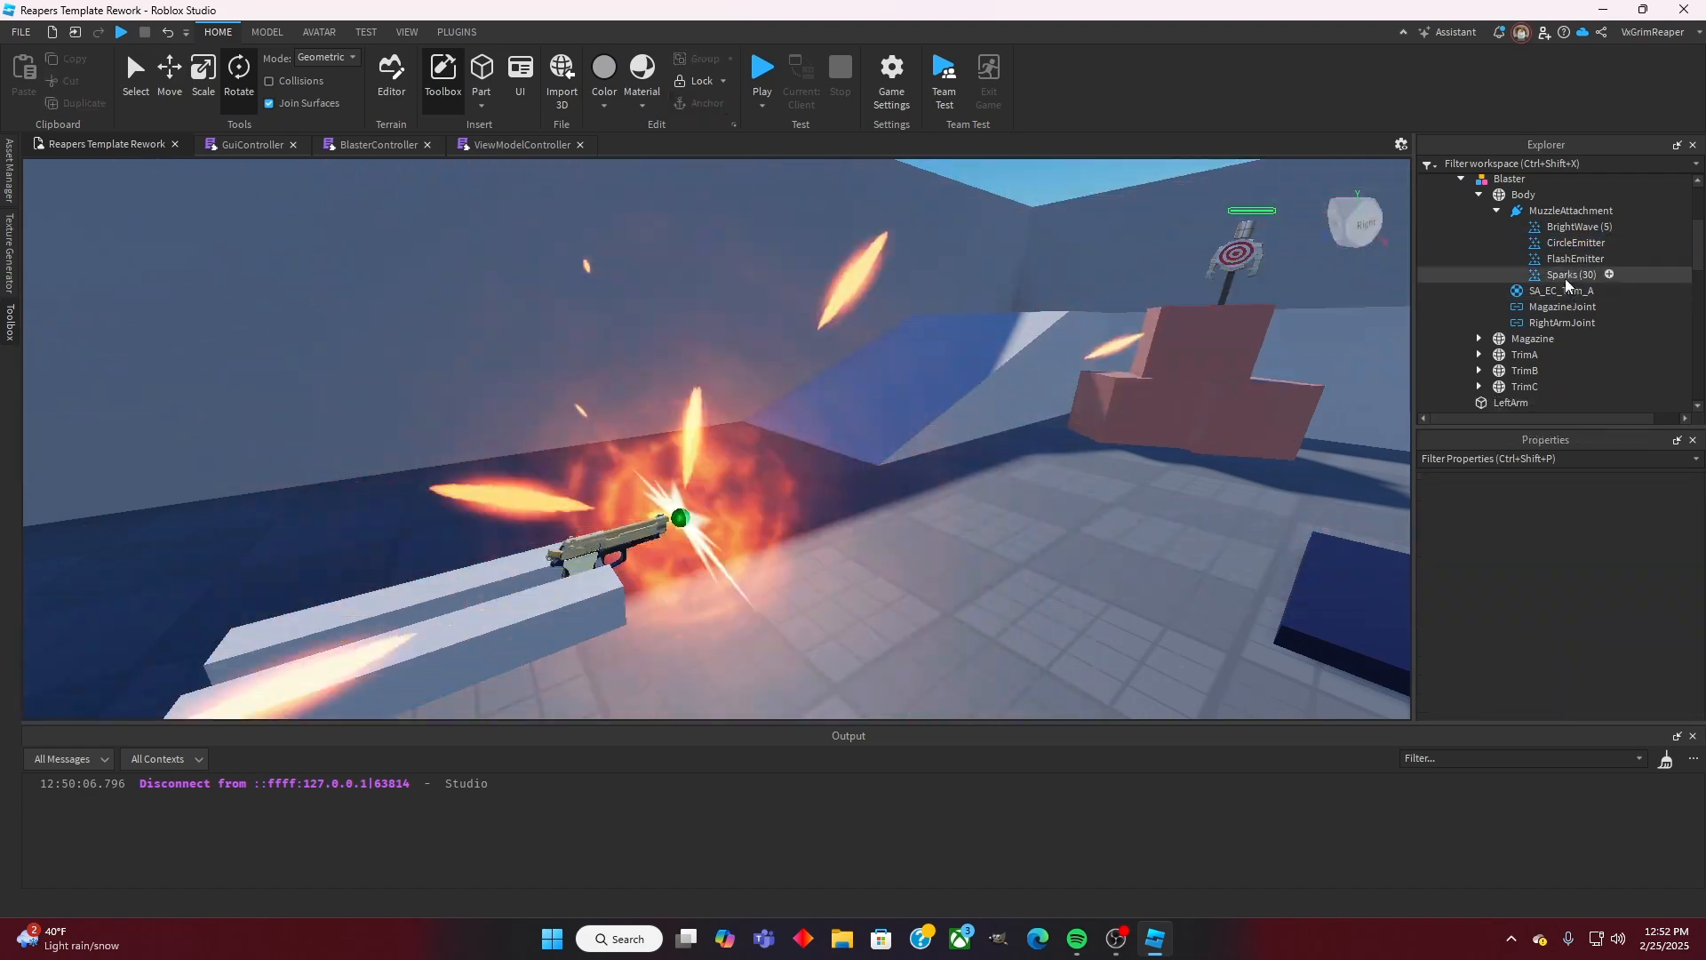
Step: Rename the Sparks emitter under the Pistol's MuzzleAttachment as CircleEmitter
left_click(1565, 278)
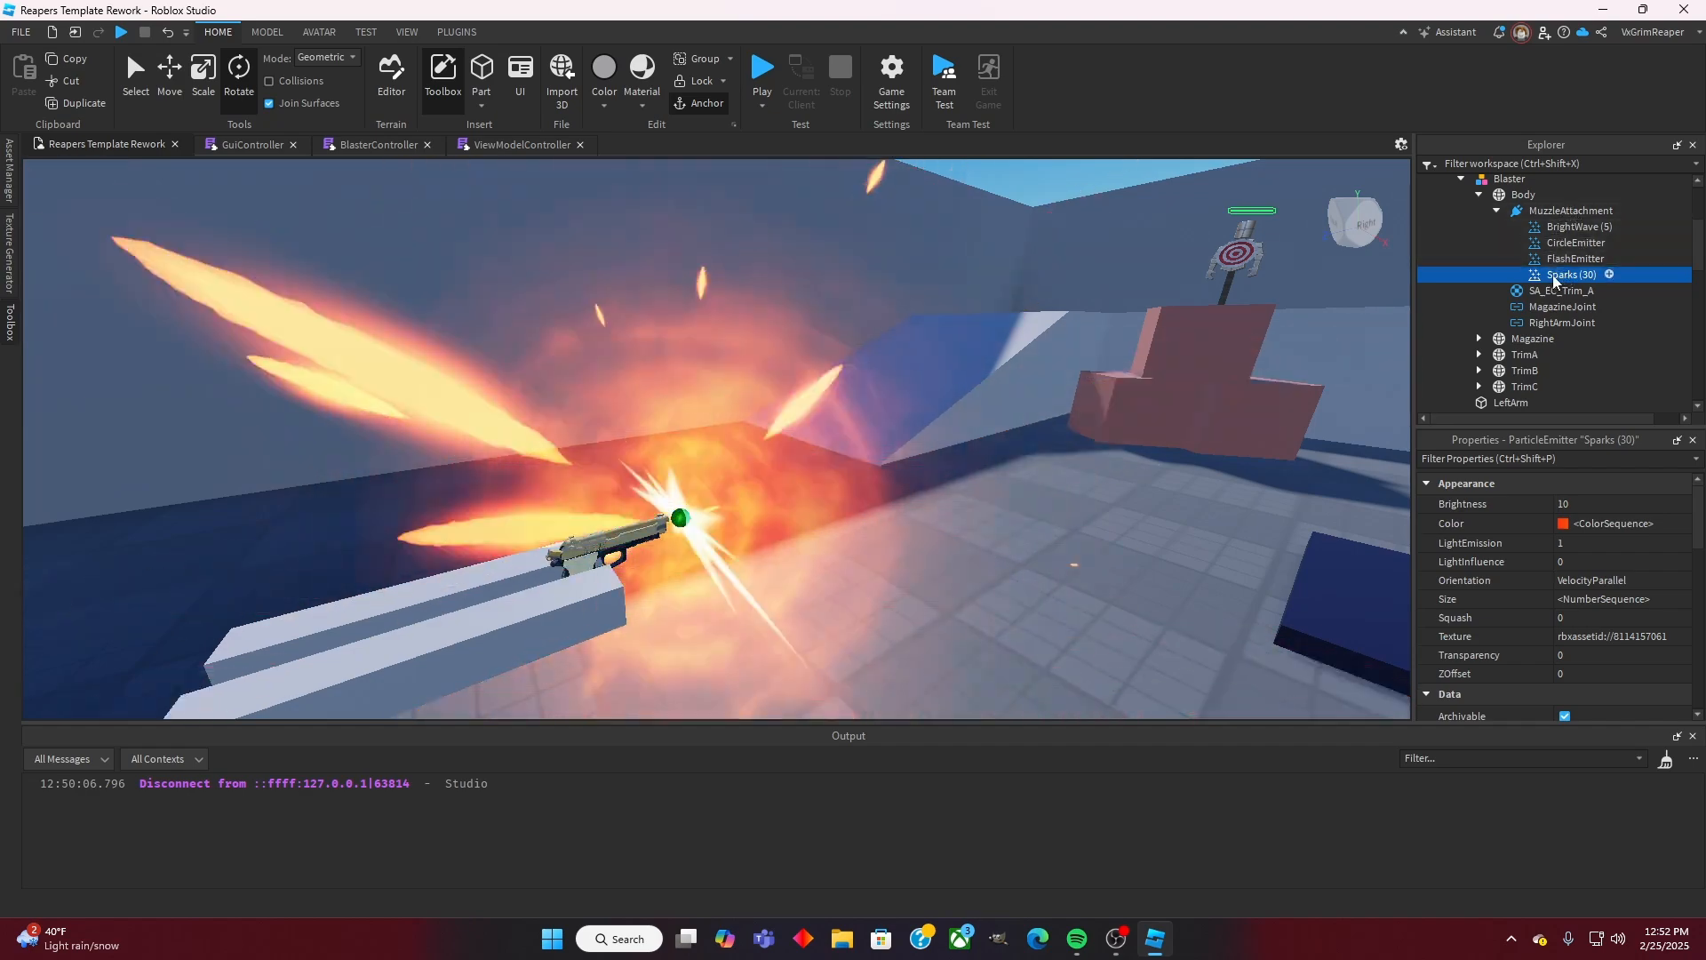
right_click(1555, 281)
left_click(1511, 395)
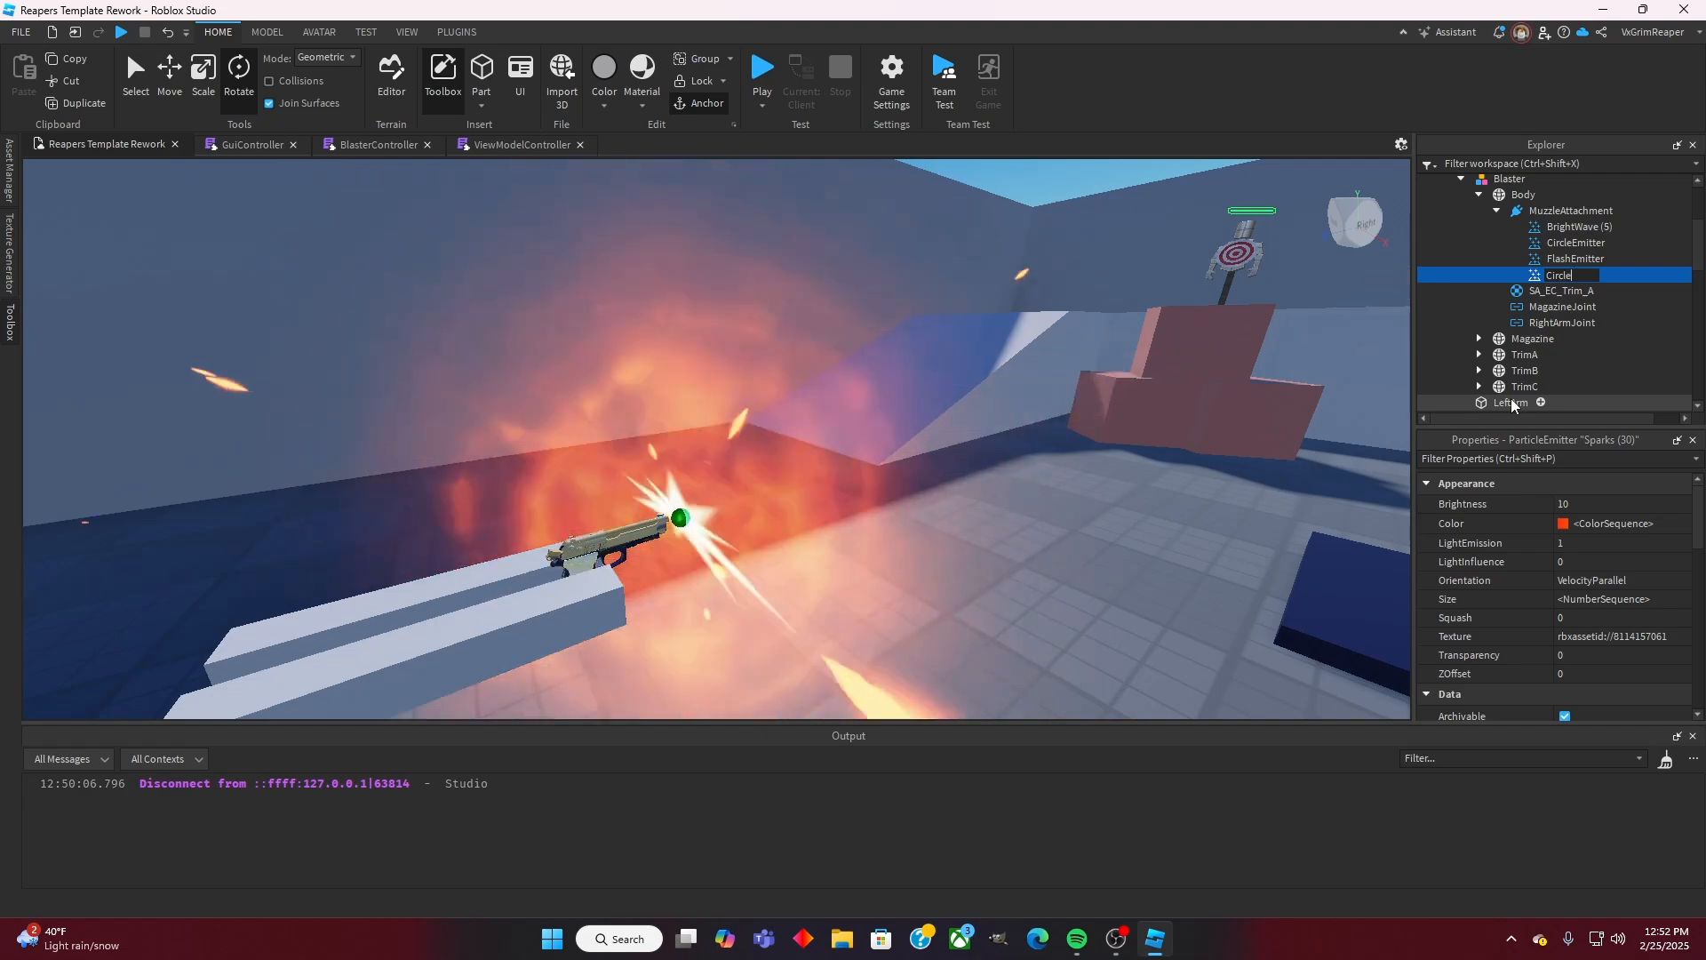
type("CircleEmitter")
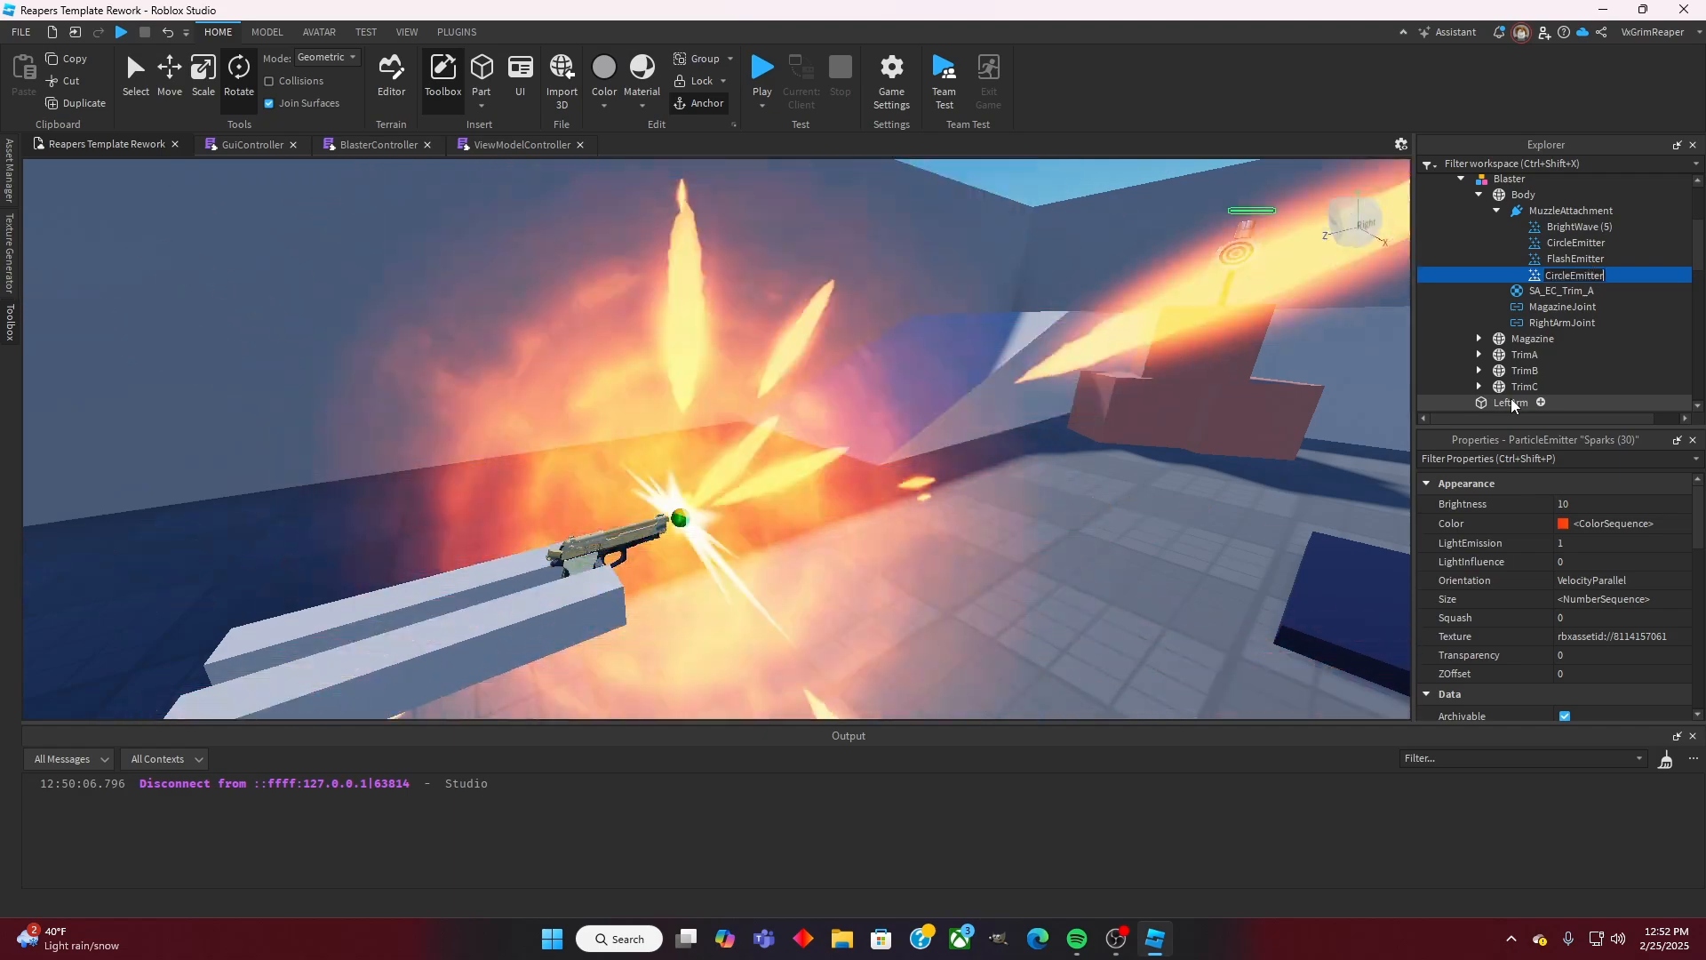
key("Return")
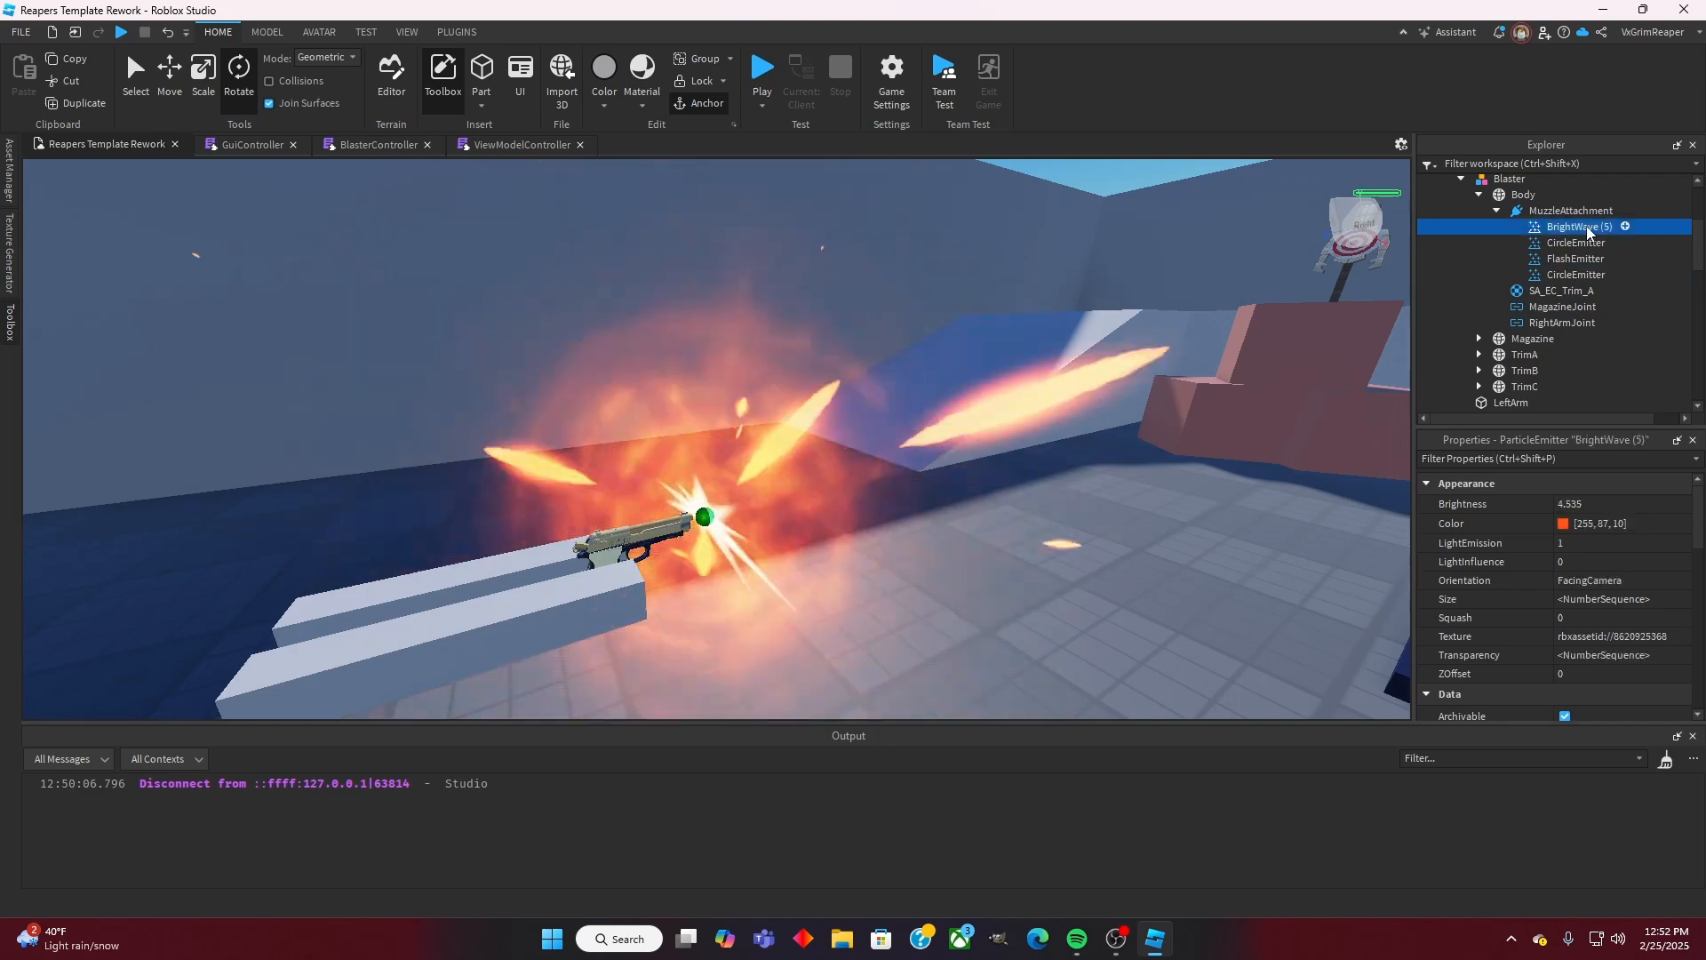
Step: Rename the BrightWave emitter under the Pistol's MuzzleAttachment as FlashEmitter
right_click(1582, 228)
left_click(1496, 352)
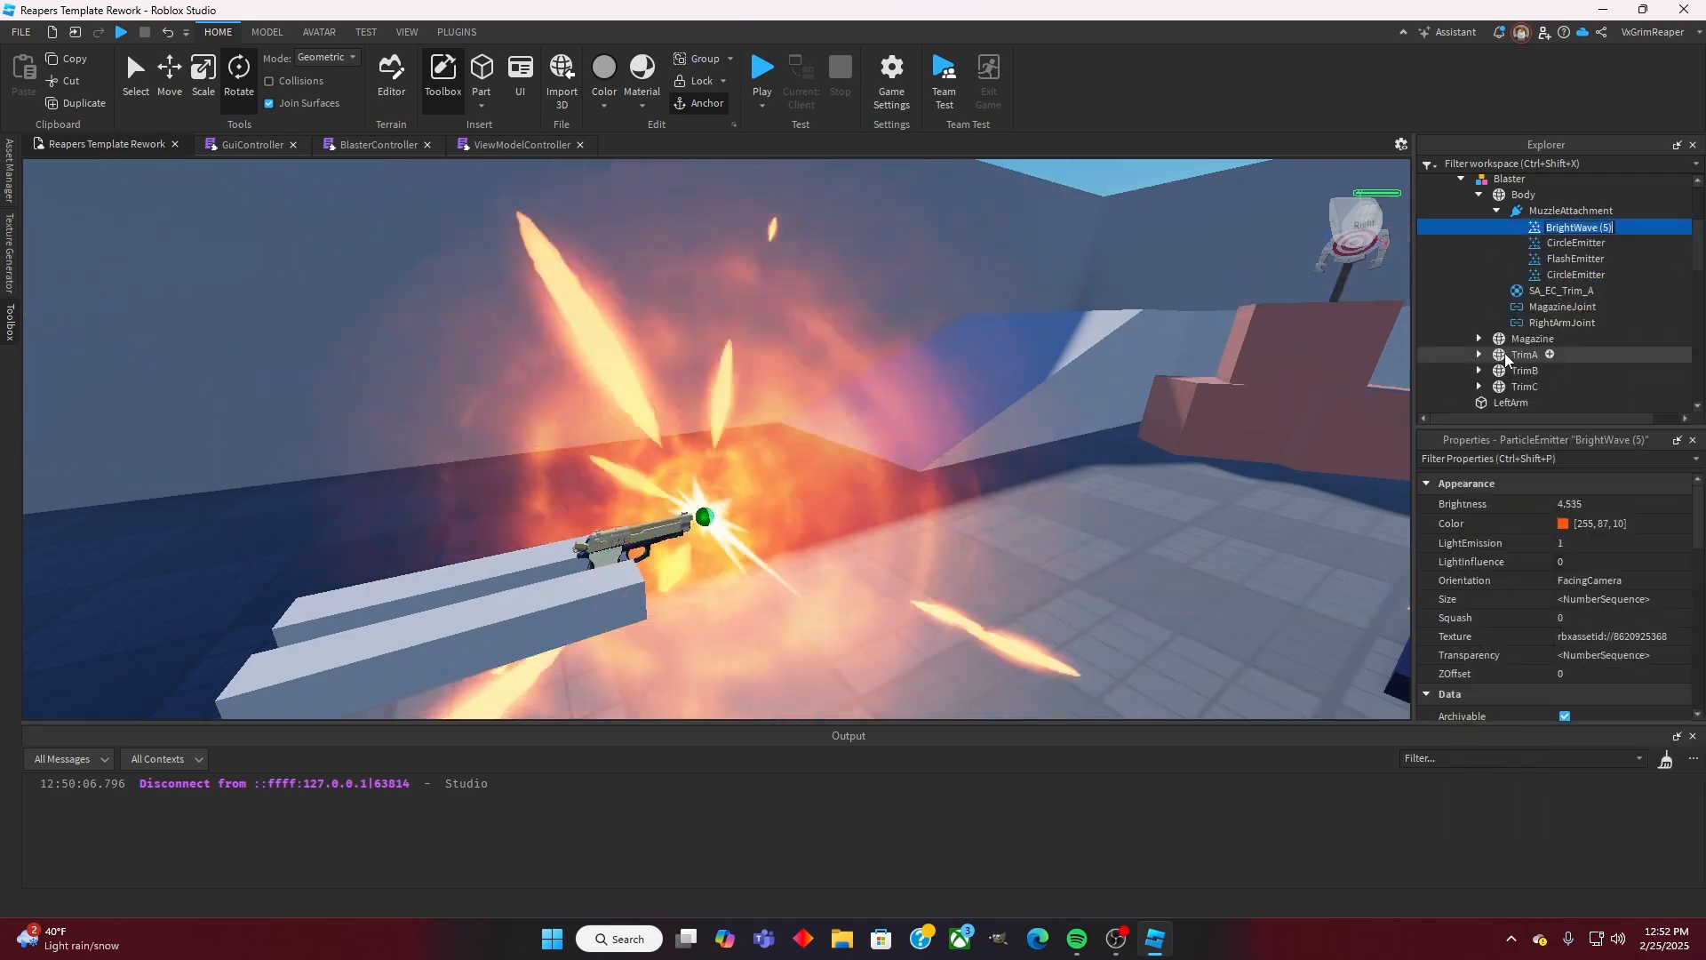
type("Flas")
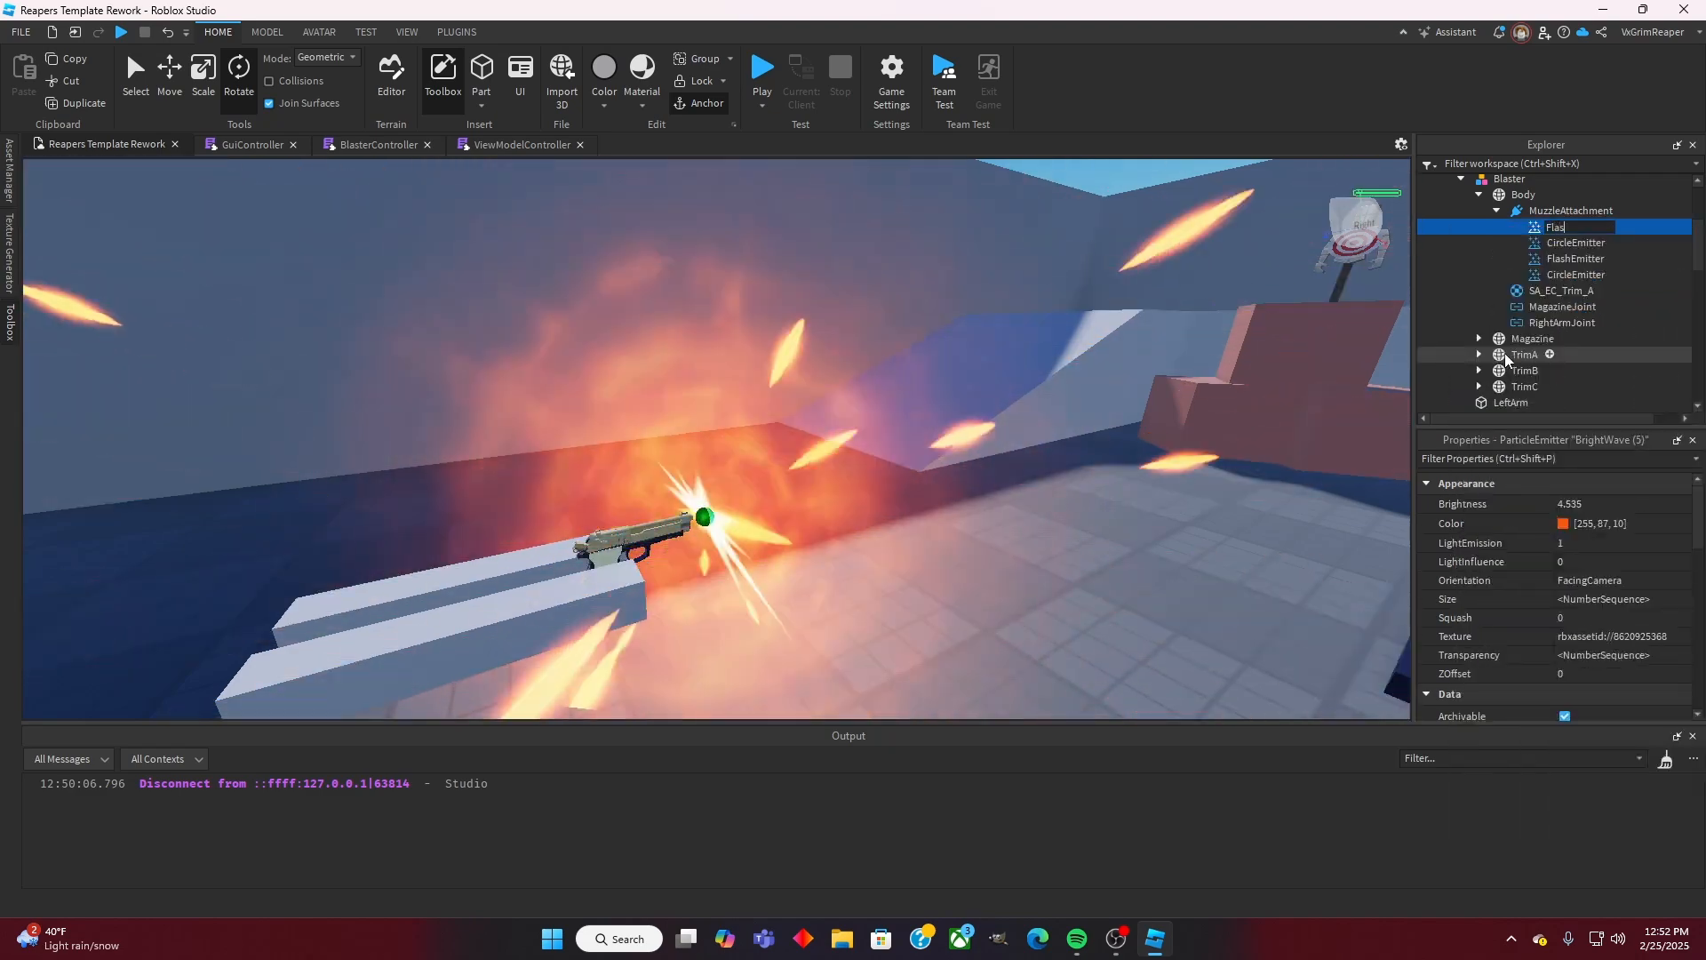
type("hEmitter")
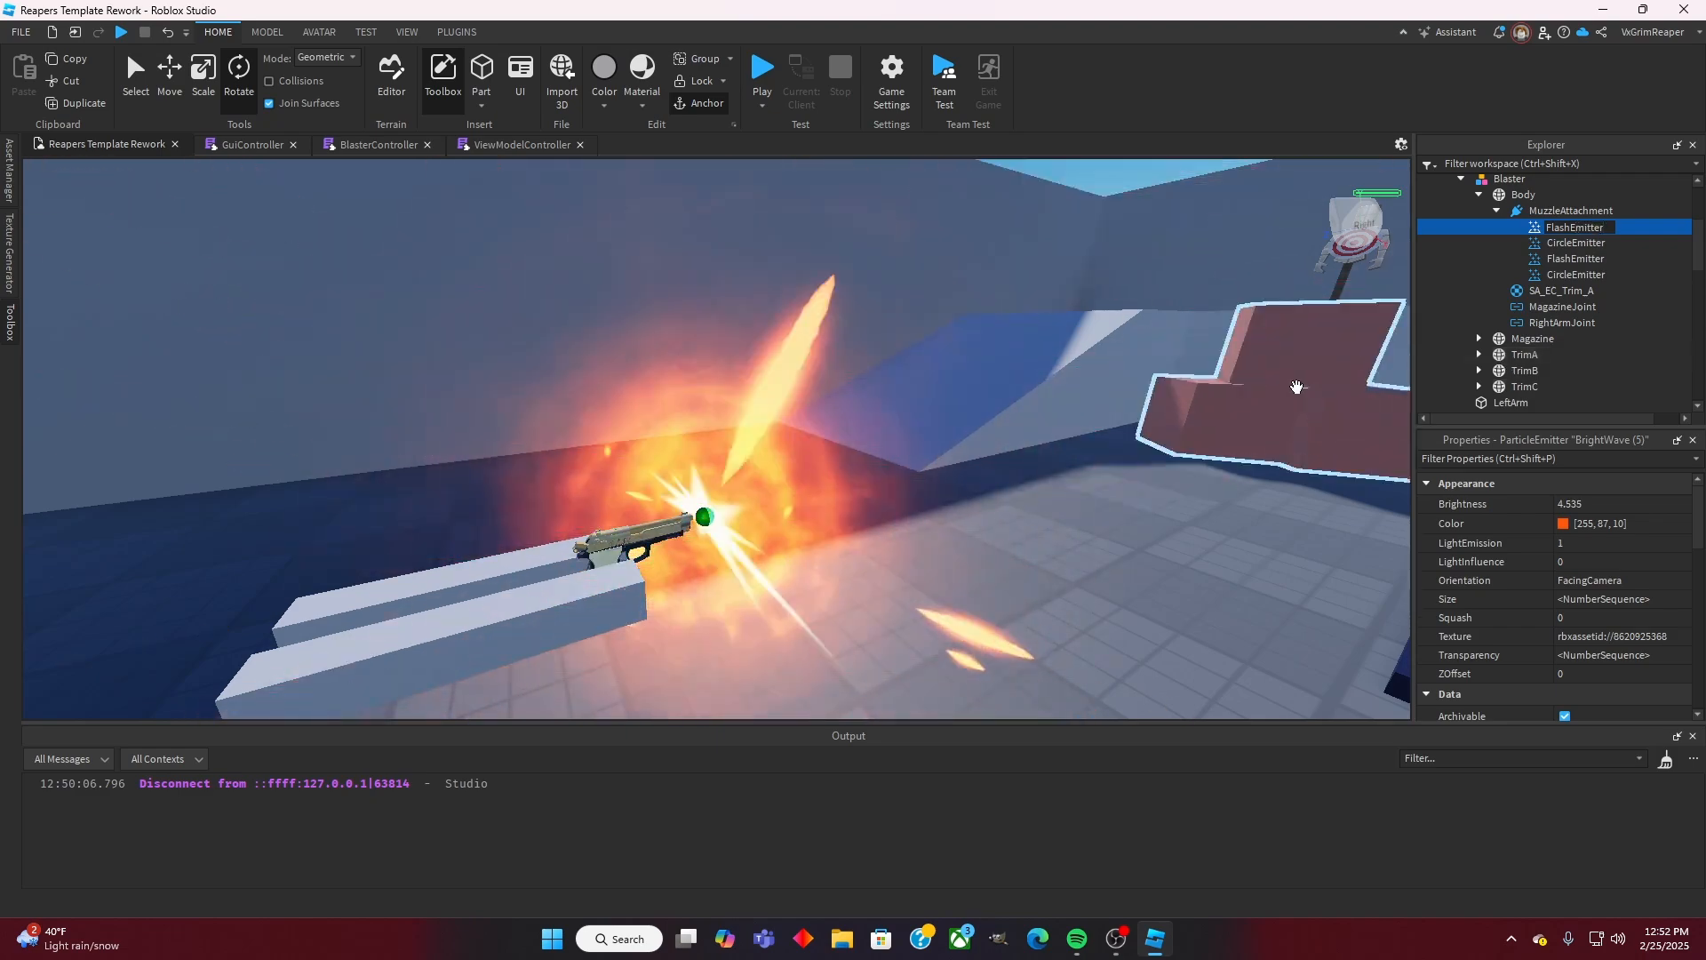
right_click_drag(1296, 387, 1298, 383)
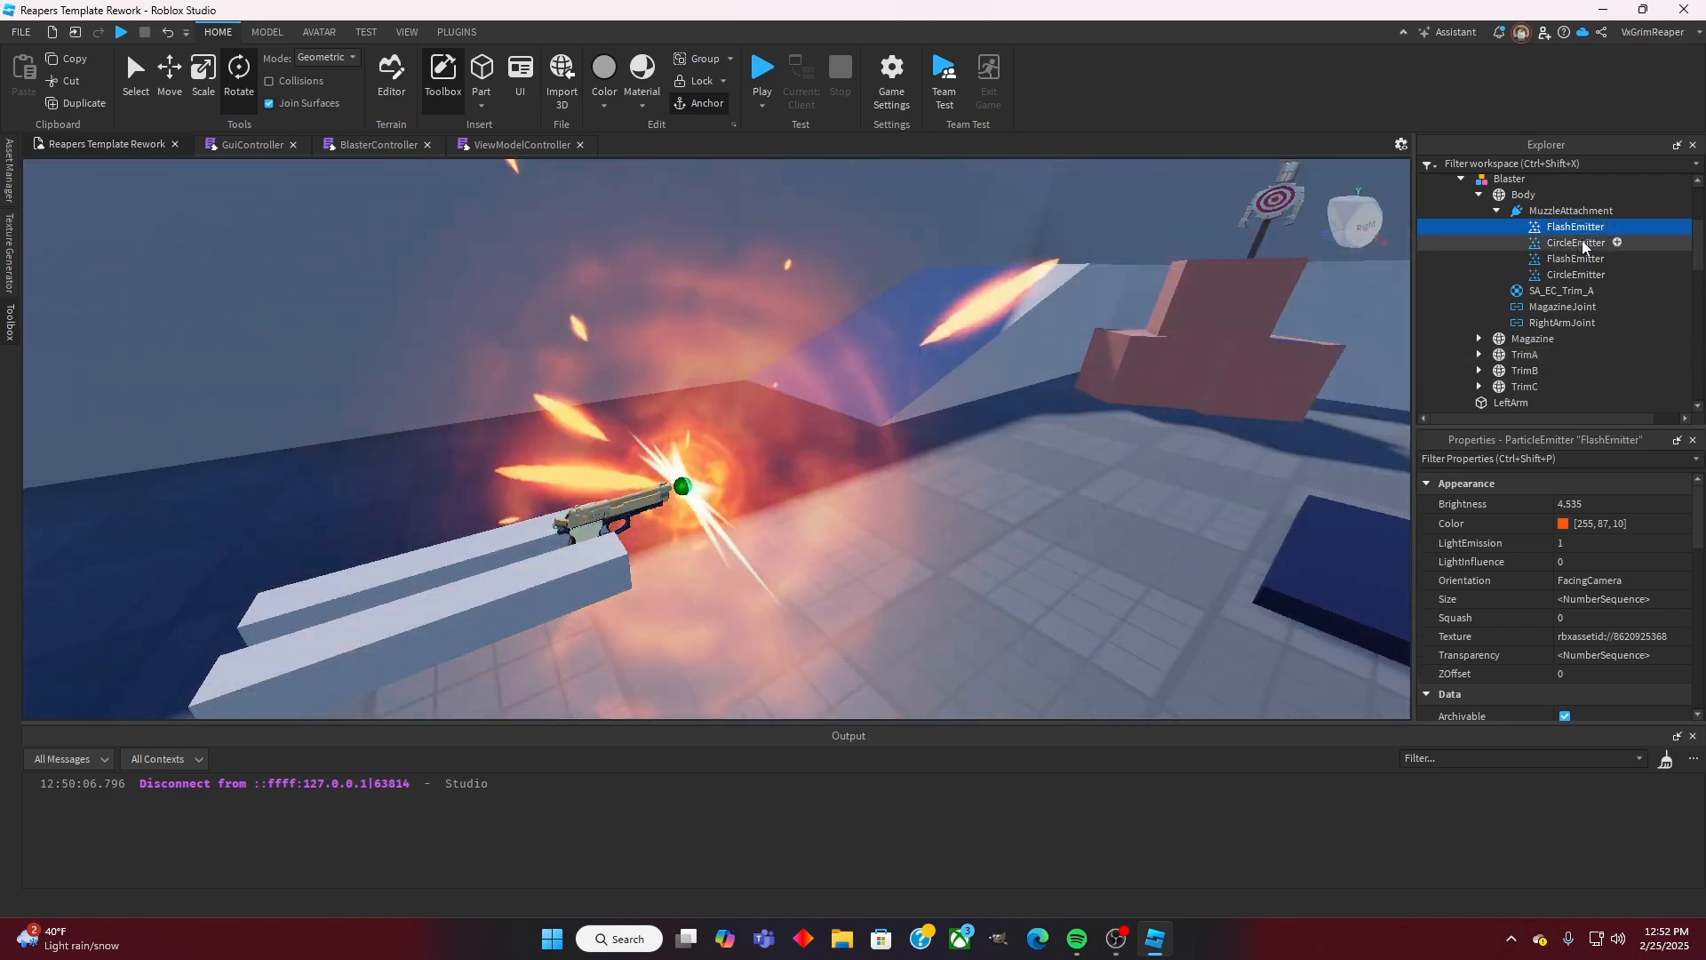
Step: Disable the two renamed explosion emitters and delete the original CircleEmitter and FlashEmitter from the MuzzleAttachment
scroll(1588, 548, "down", 5)
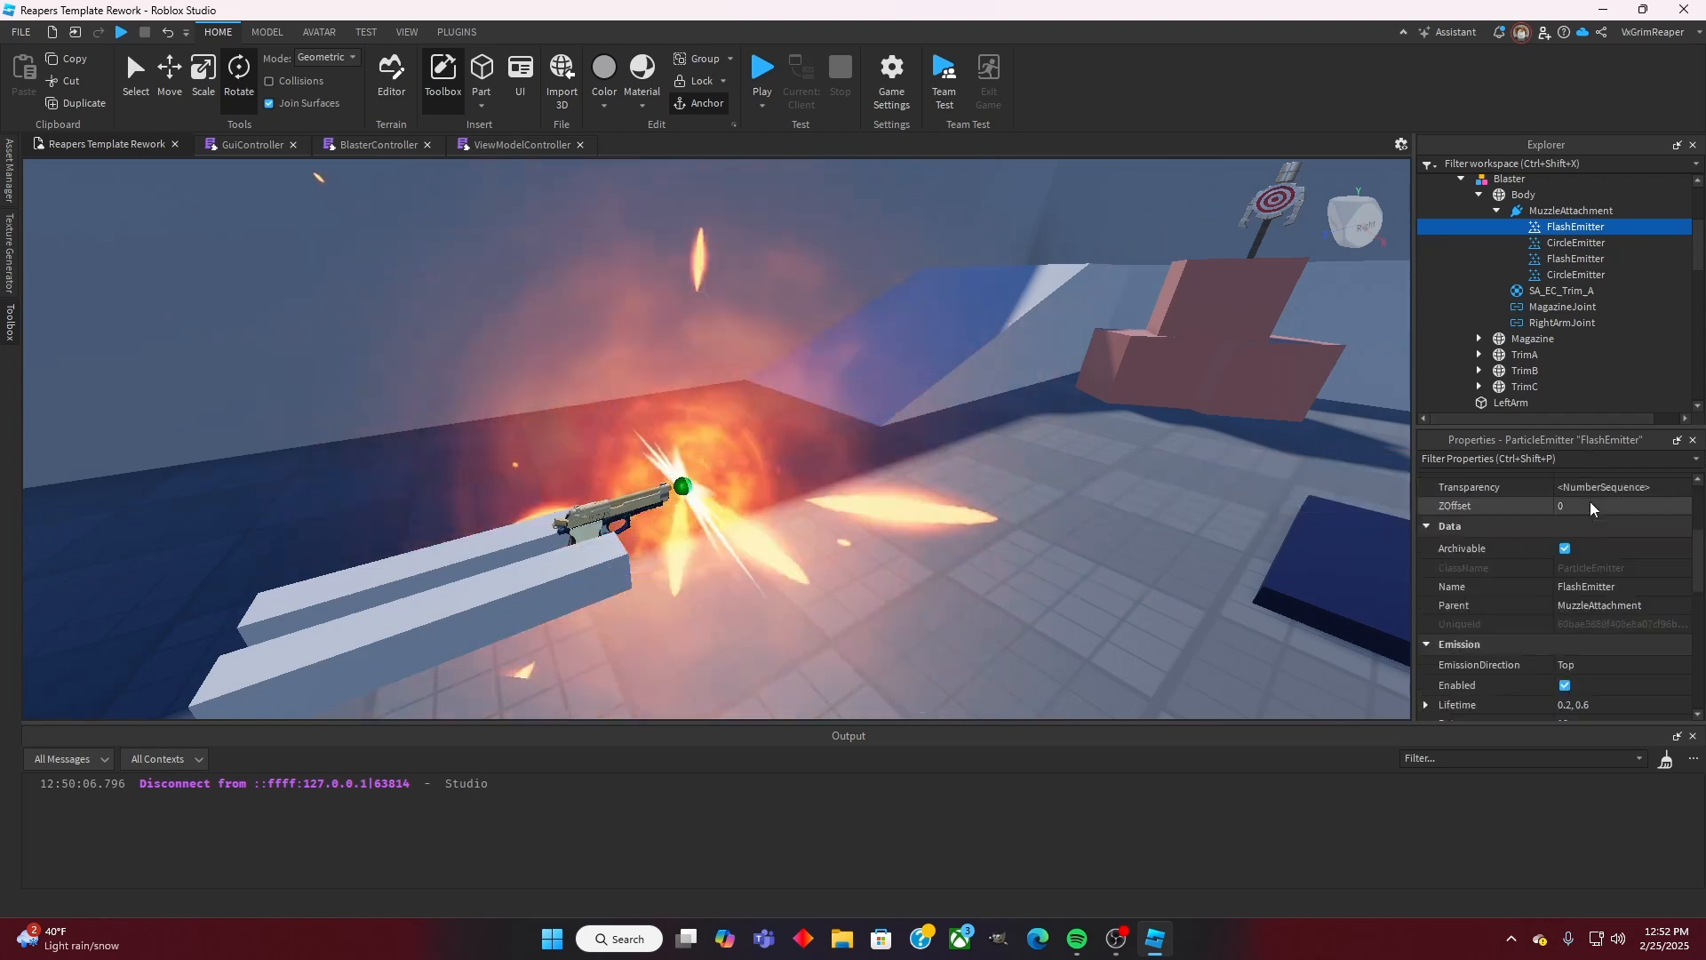
left_click(1564, 629)
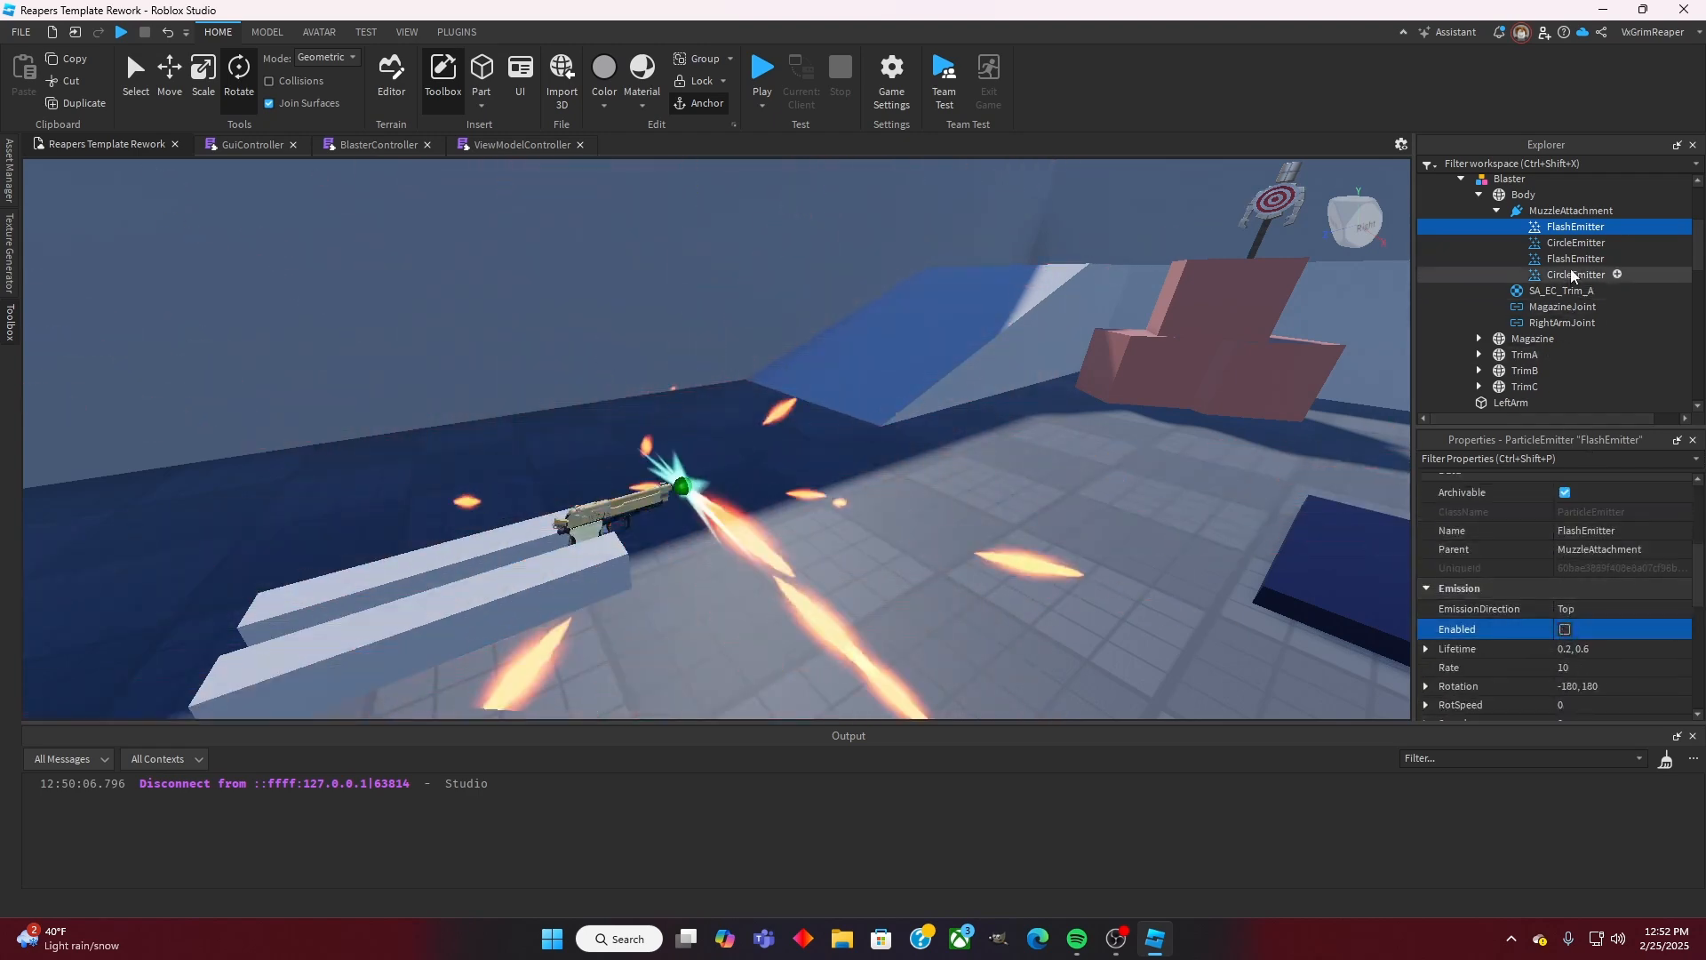
left_click(1575, 274)
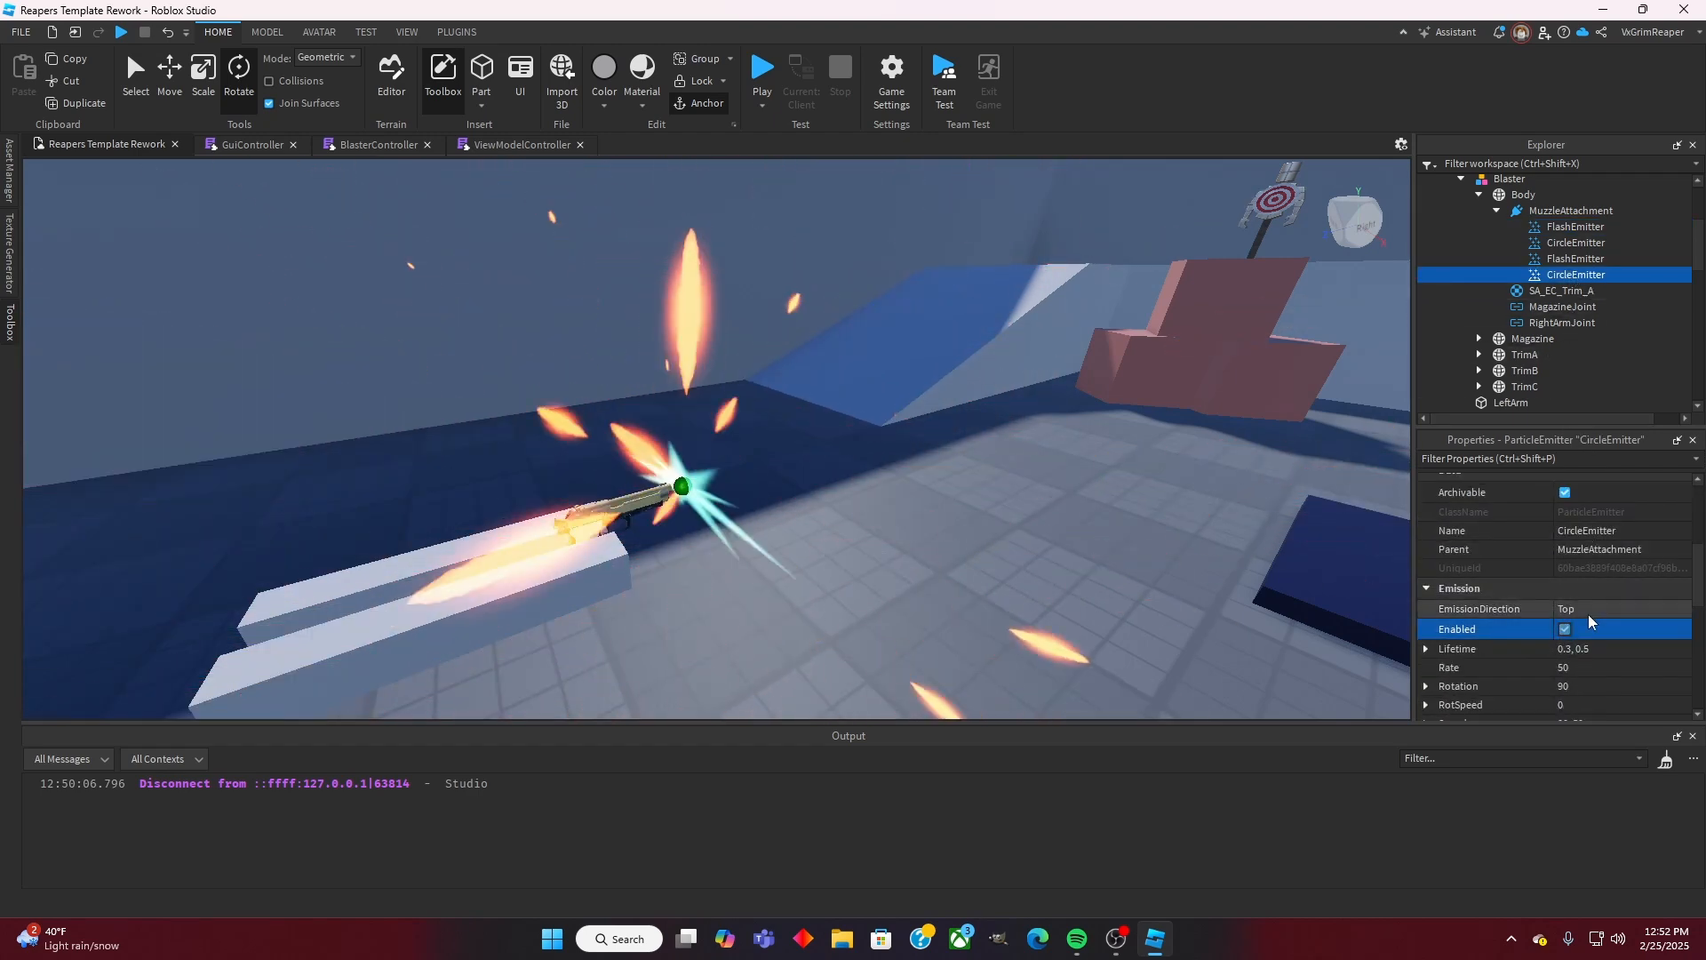
left_click(1565, 629)
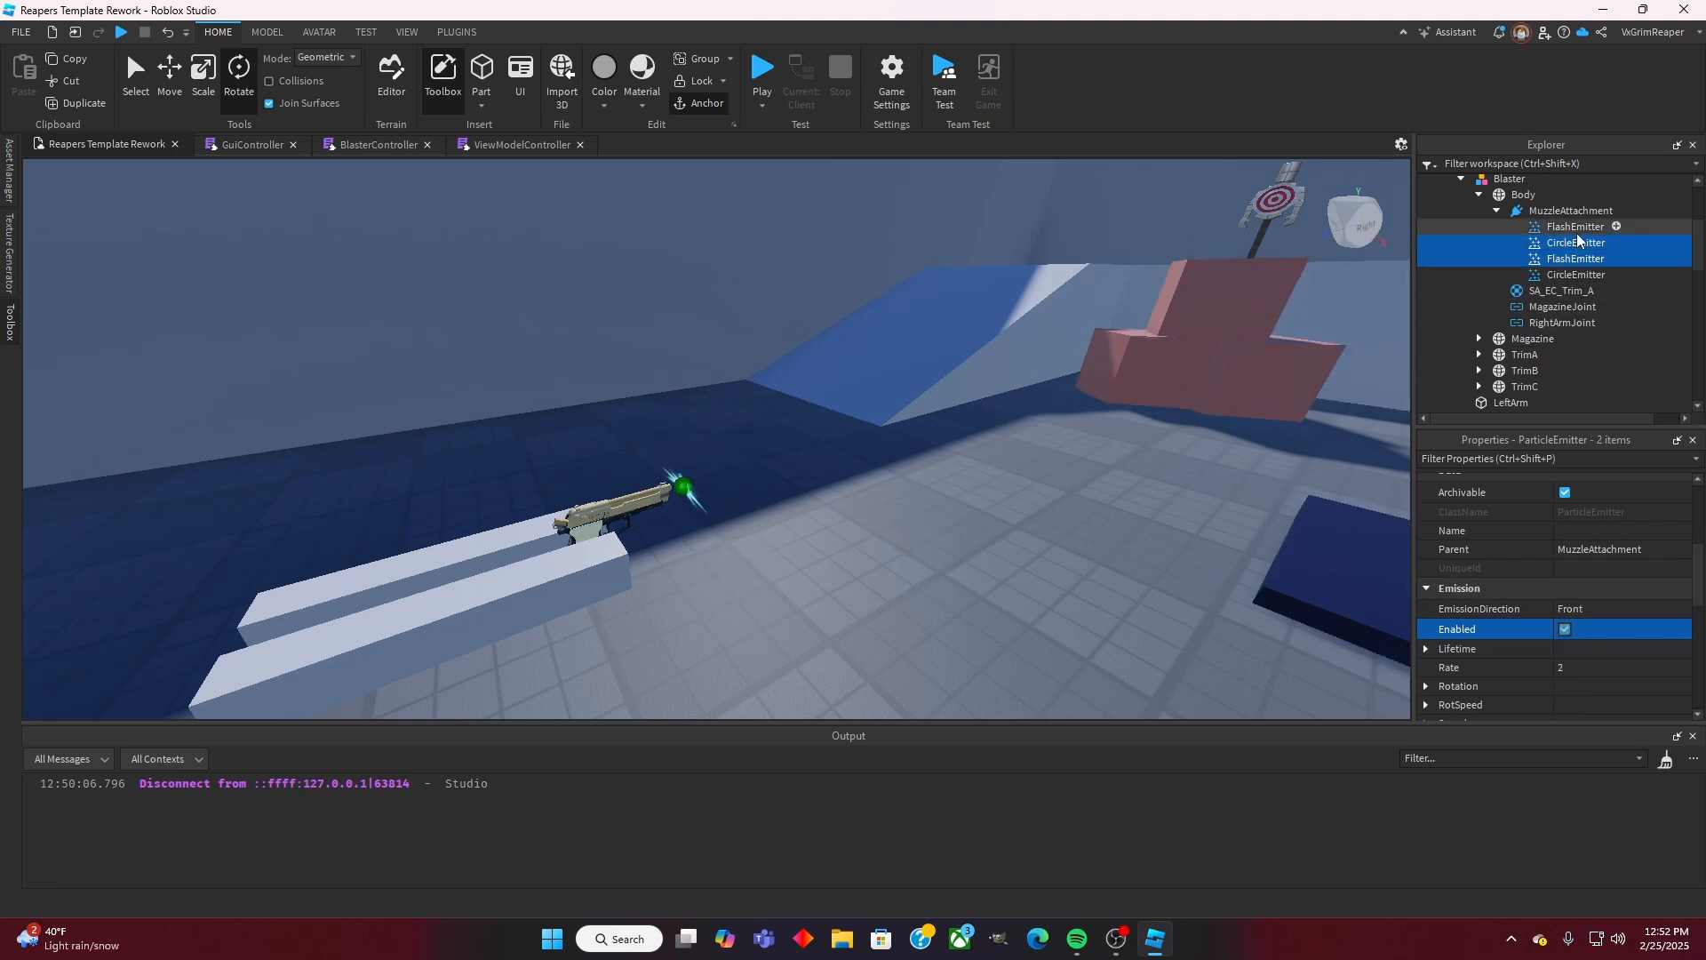
key("Delete")
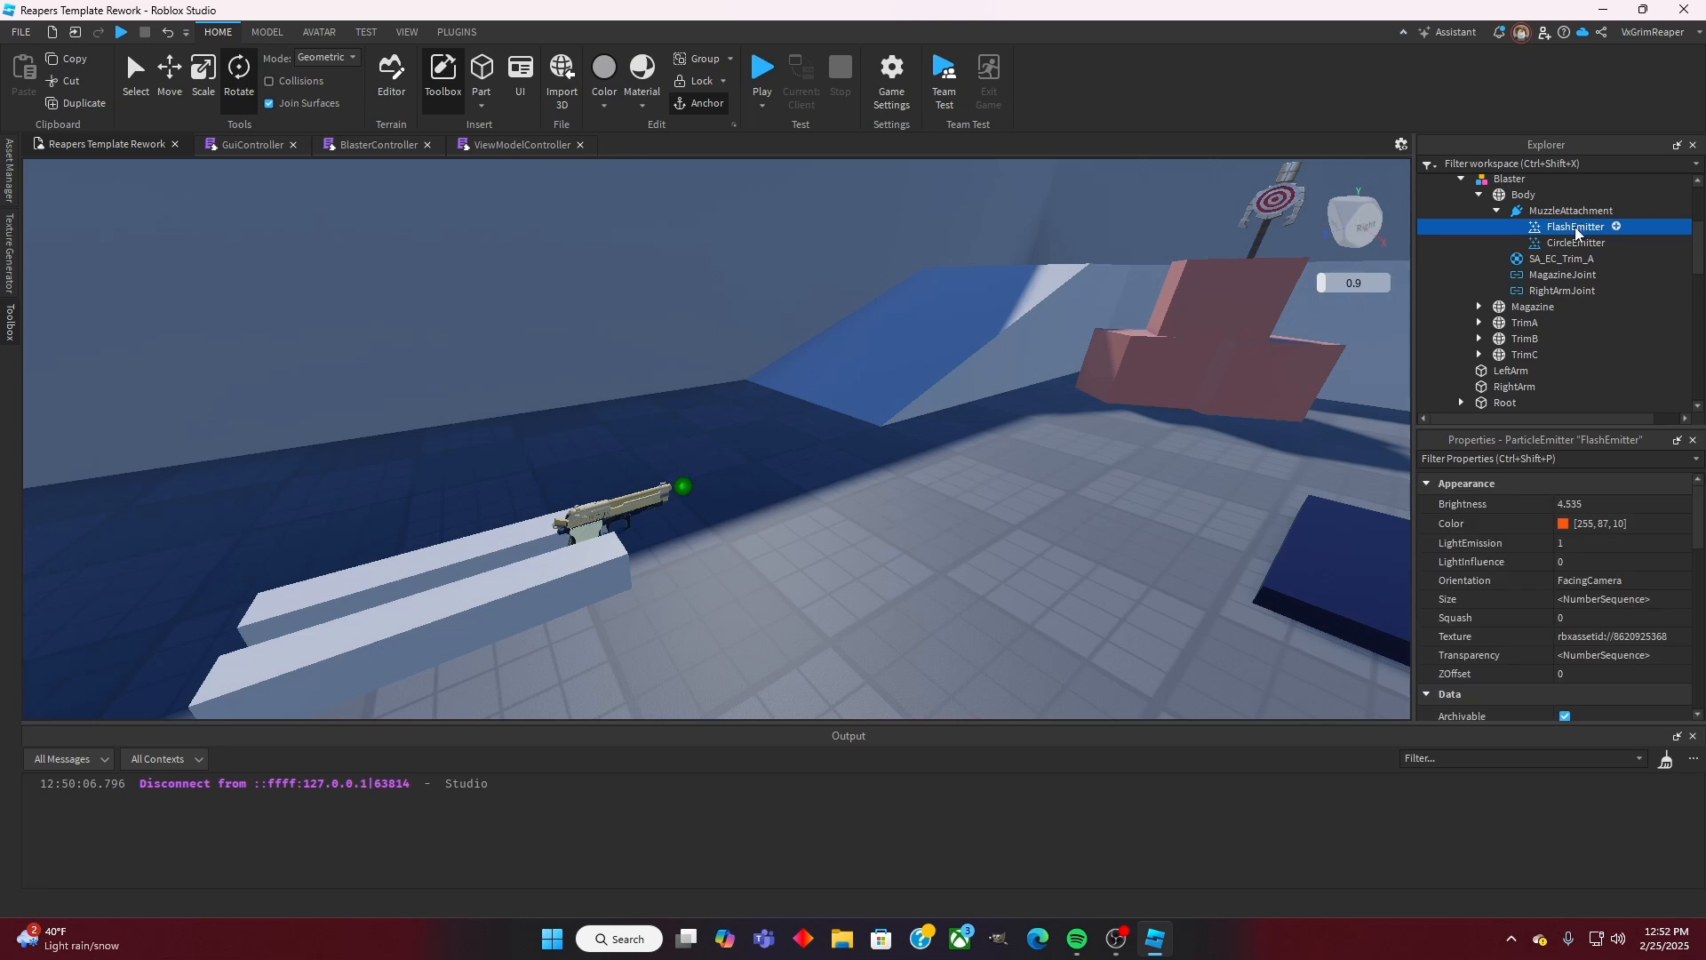
Step: Enable the remaining FlashEmitter and review its properties down to the EmitCount attribute
scroll(1584, 555, "down", 4)
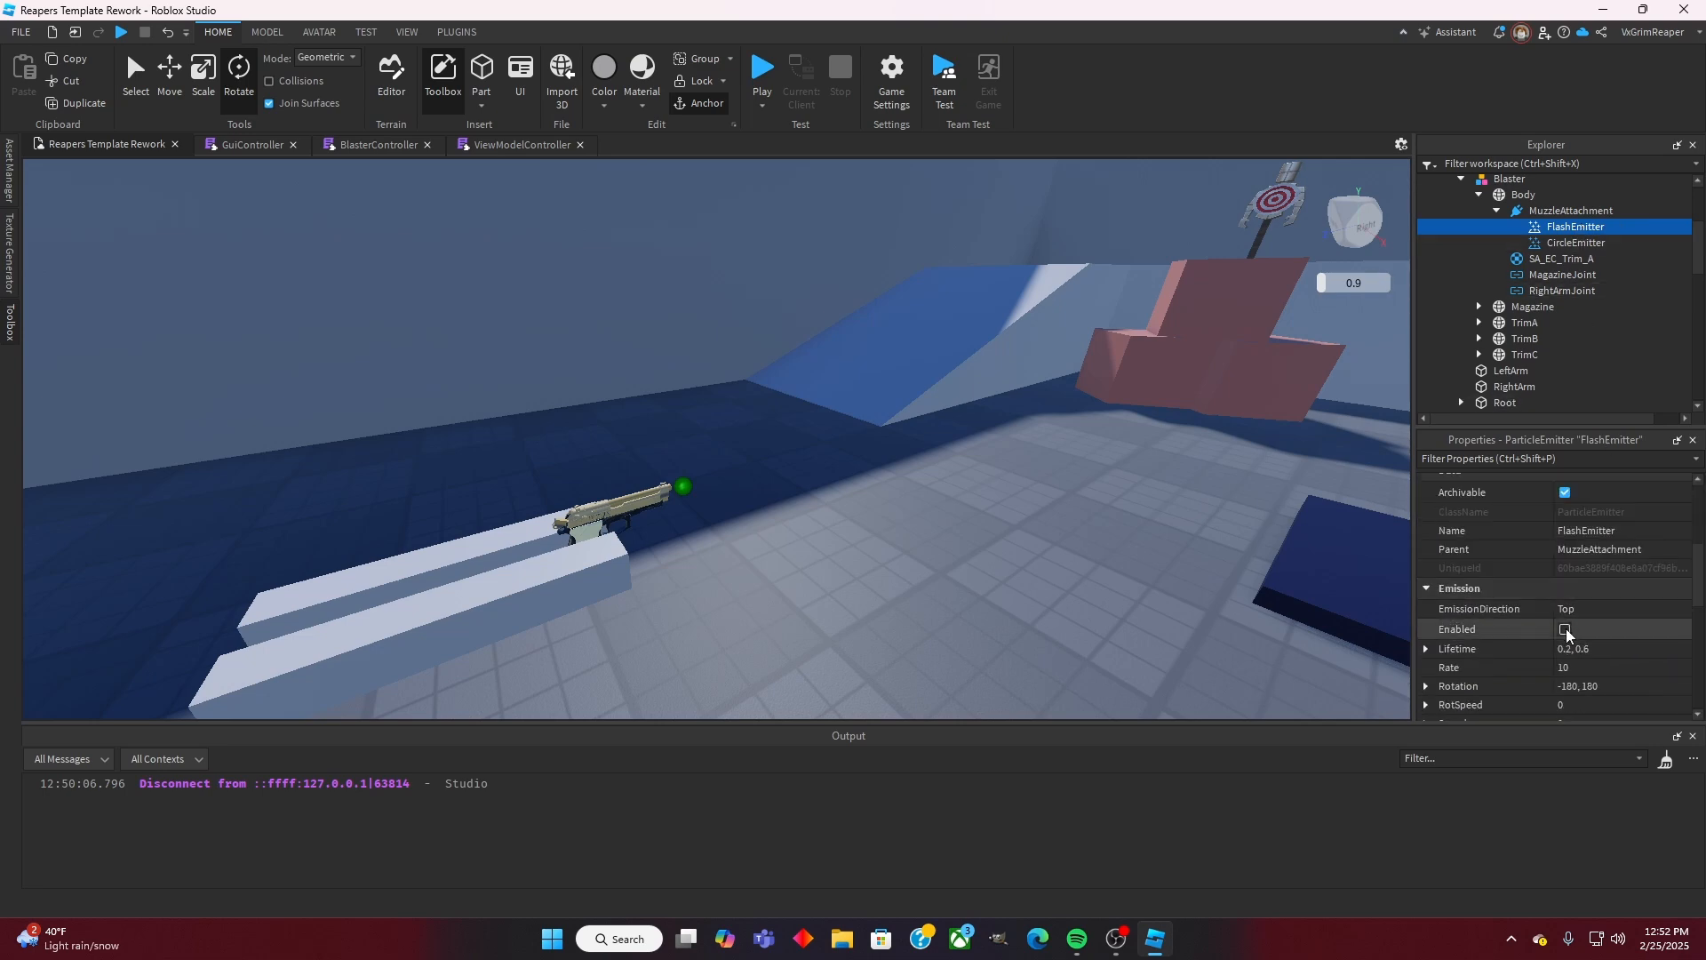
left_click(1565, 629)
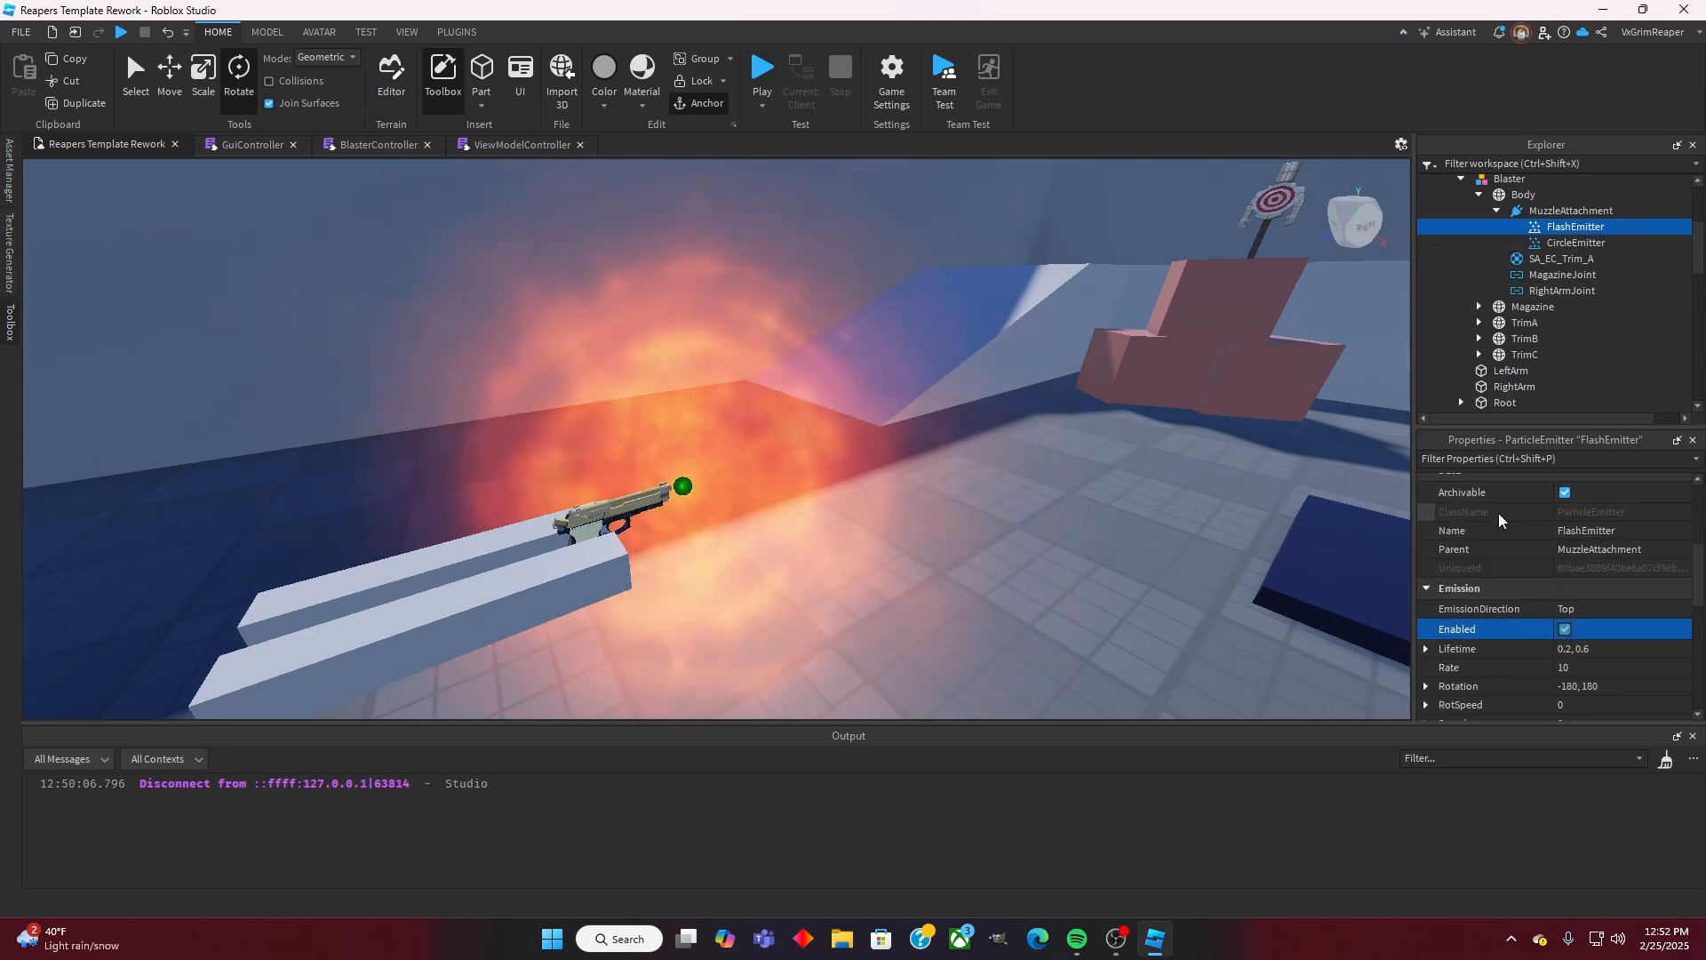
scroll(1615, 533, "down", 5)
scroll(1615, 533, "down", 3)
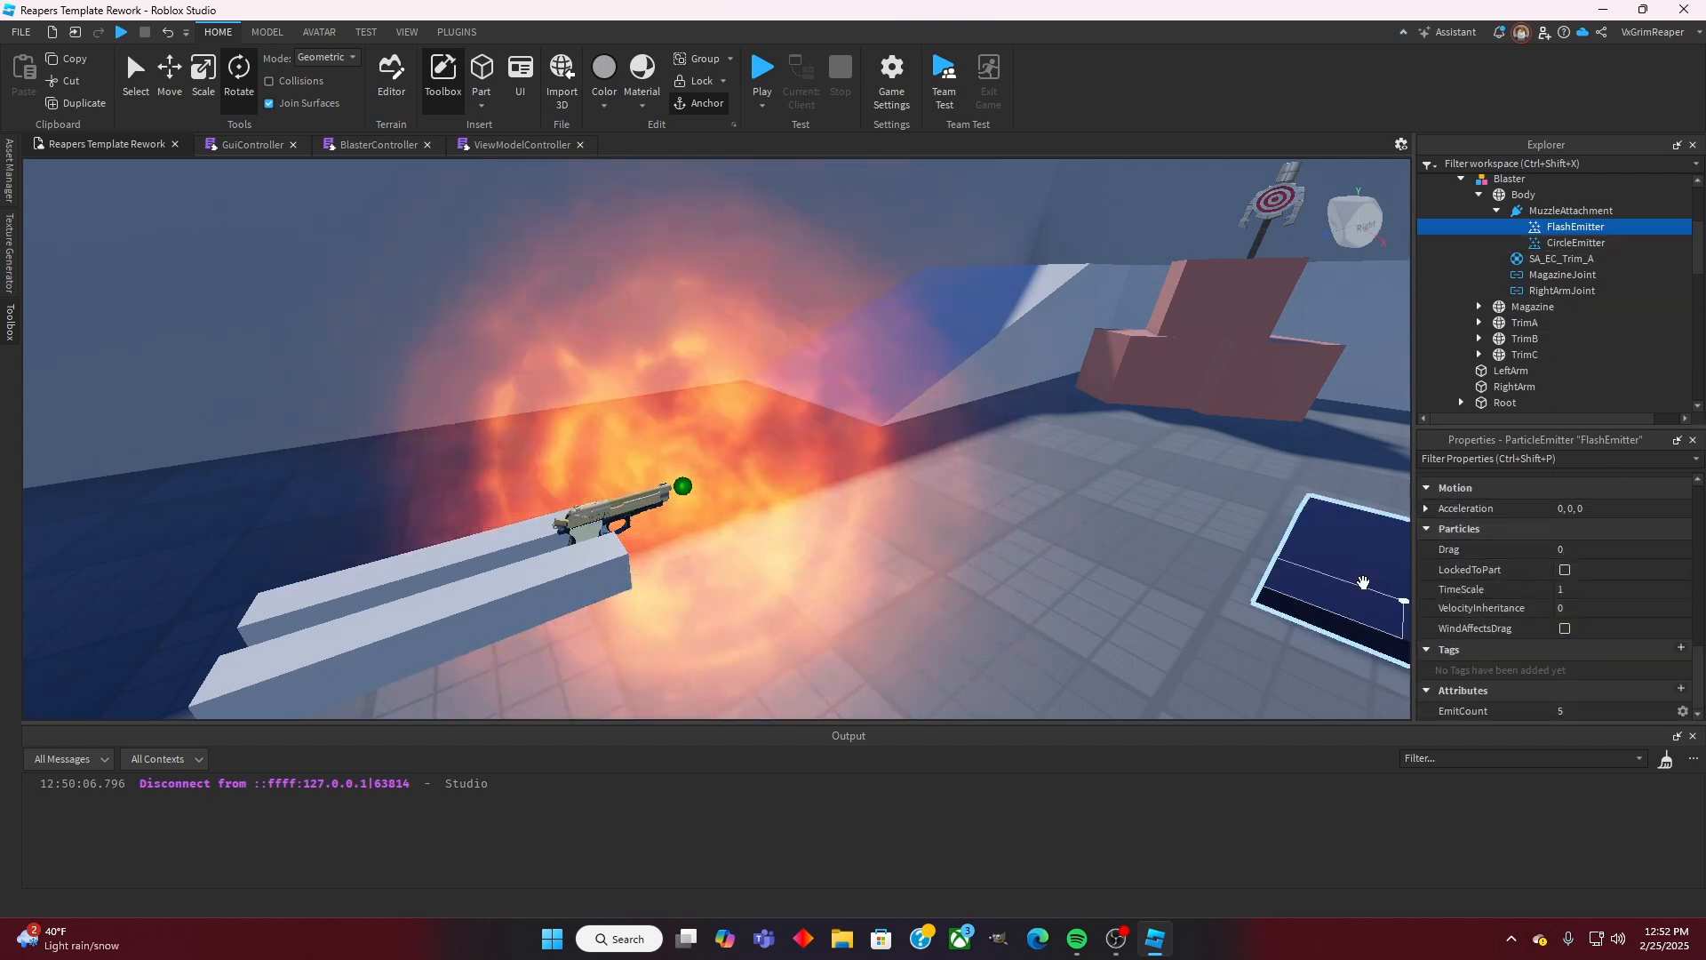
Step: Set the FlashEmitter's Rate to 2 and its Speed to 1
scroll(1632, 594, "up", 3)
scroll(1631, 595, "up", 2)
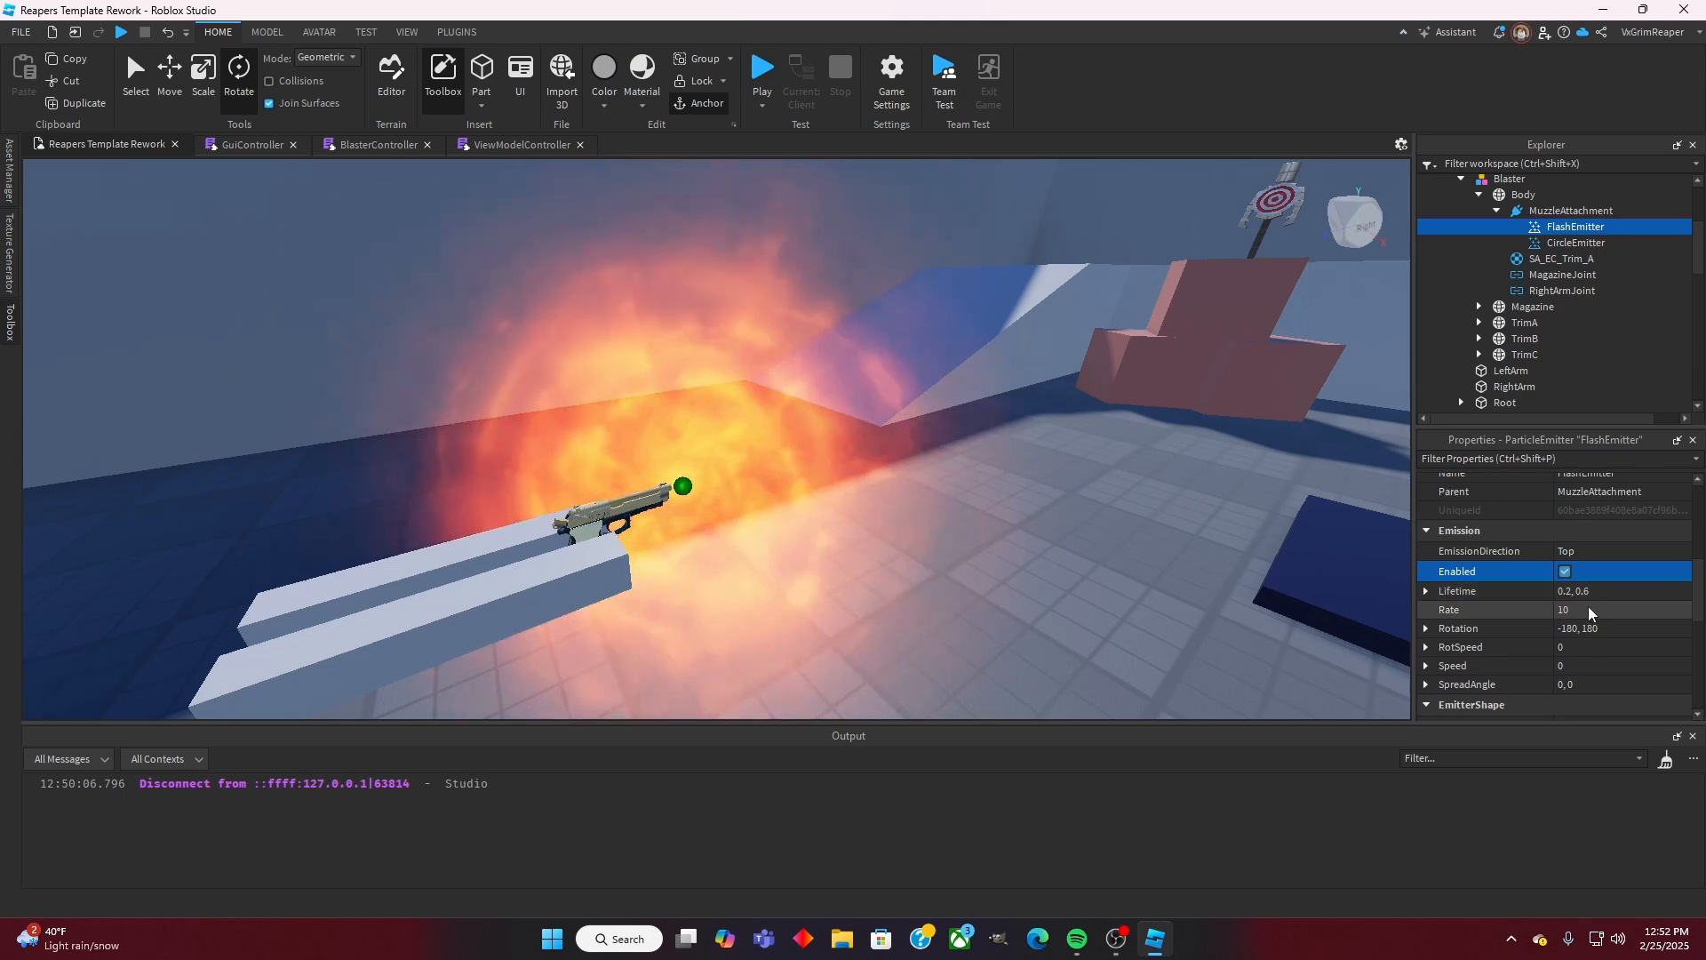
left_click(1587, 609)
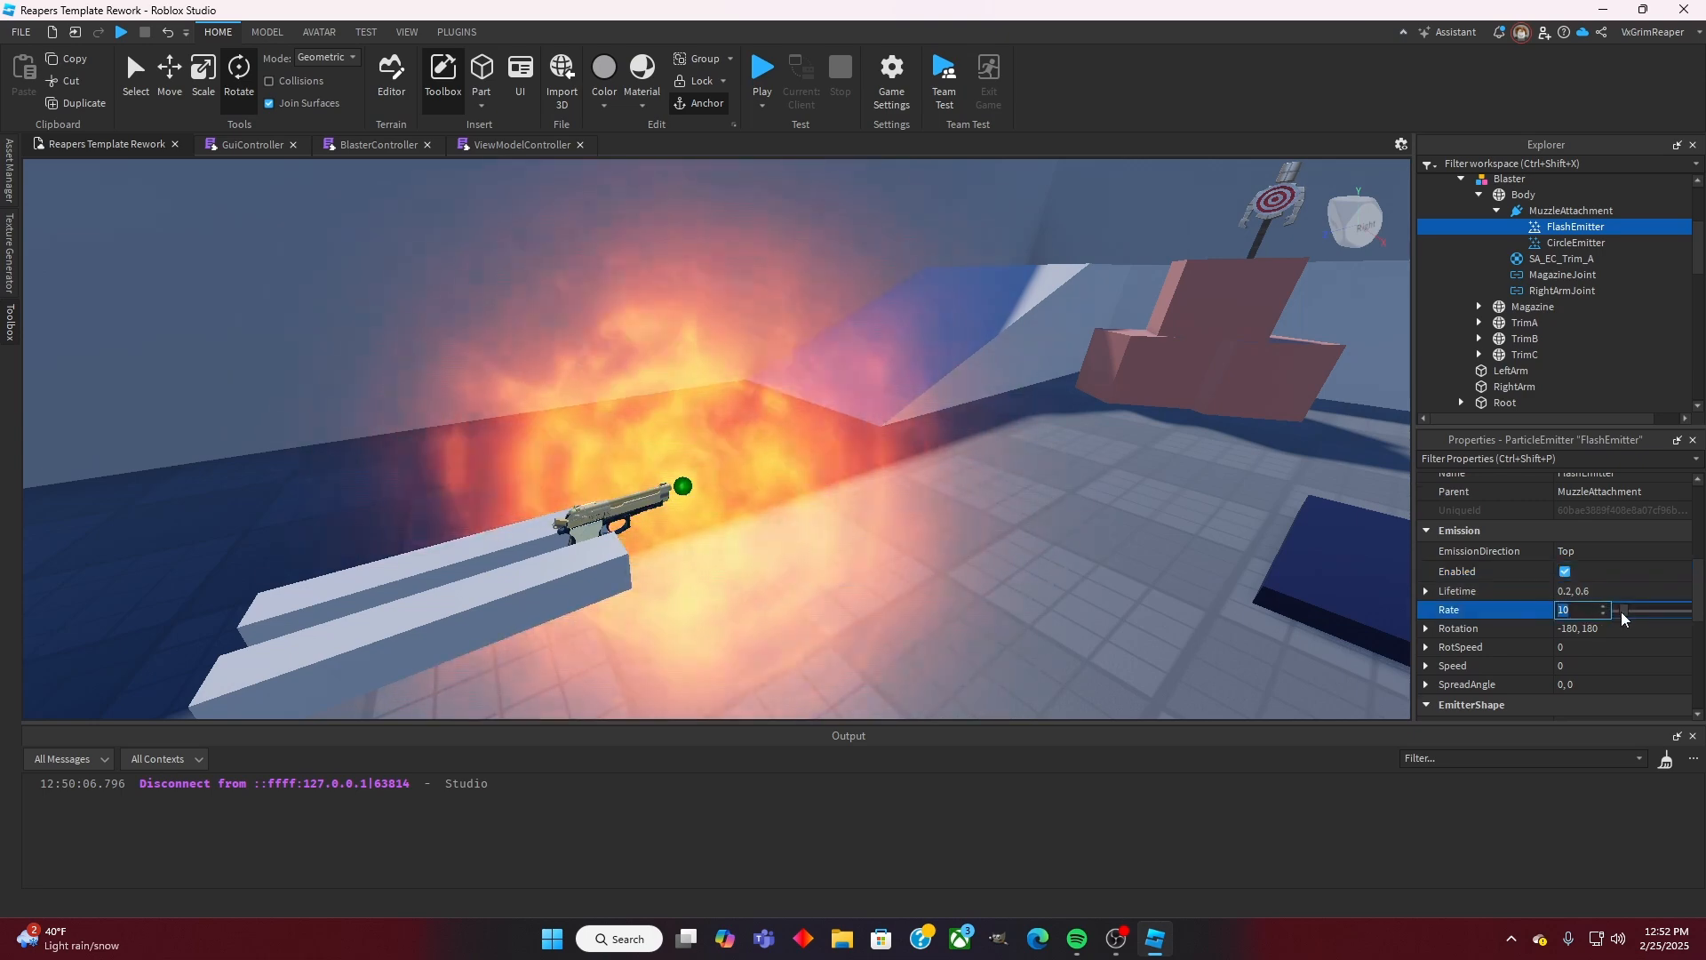
type("2")
right_click_drag(1107, 551, 1109, 551)
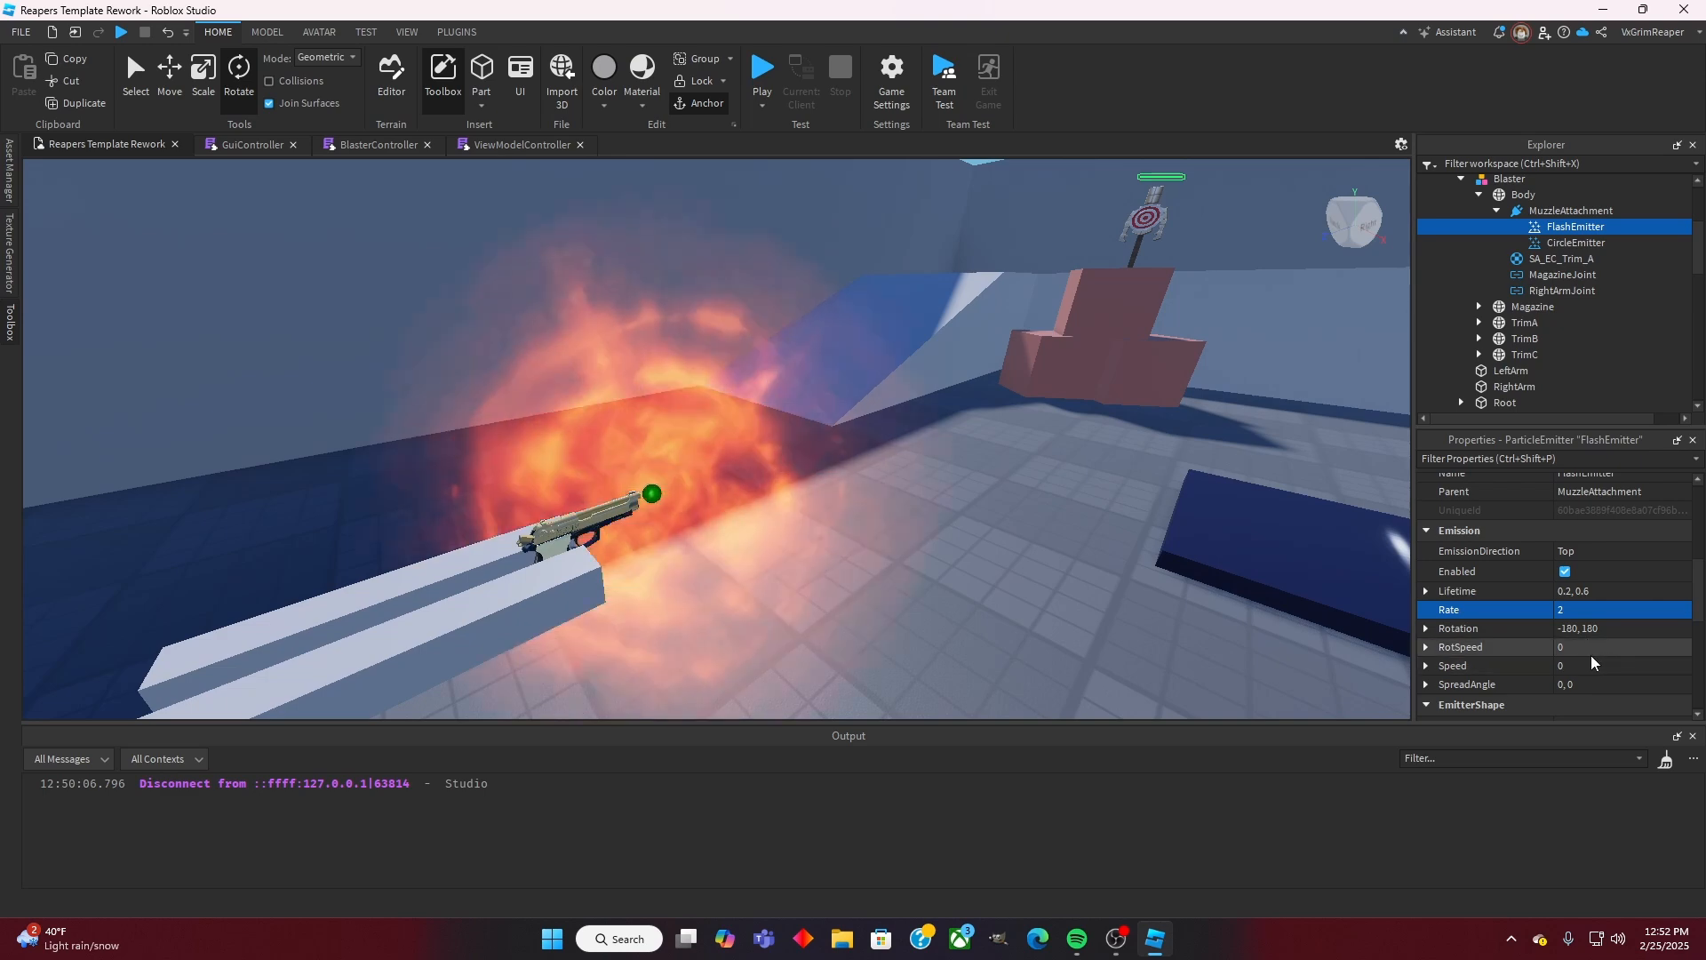
left_click(1574, 666)
type("1")
right_click_drag(1158, 537, 1158, 537)
Step: Flatten the FlashEmitter's Size curve with keypoints at times 0.275 (value 2.24) and 0.892 (value 1.15), lowering the end point to 1.26
scroll(1521, 551, "up", 3)
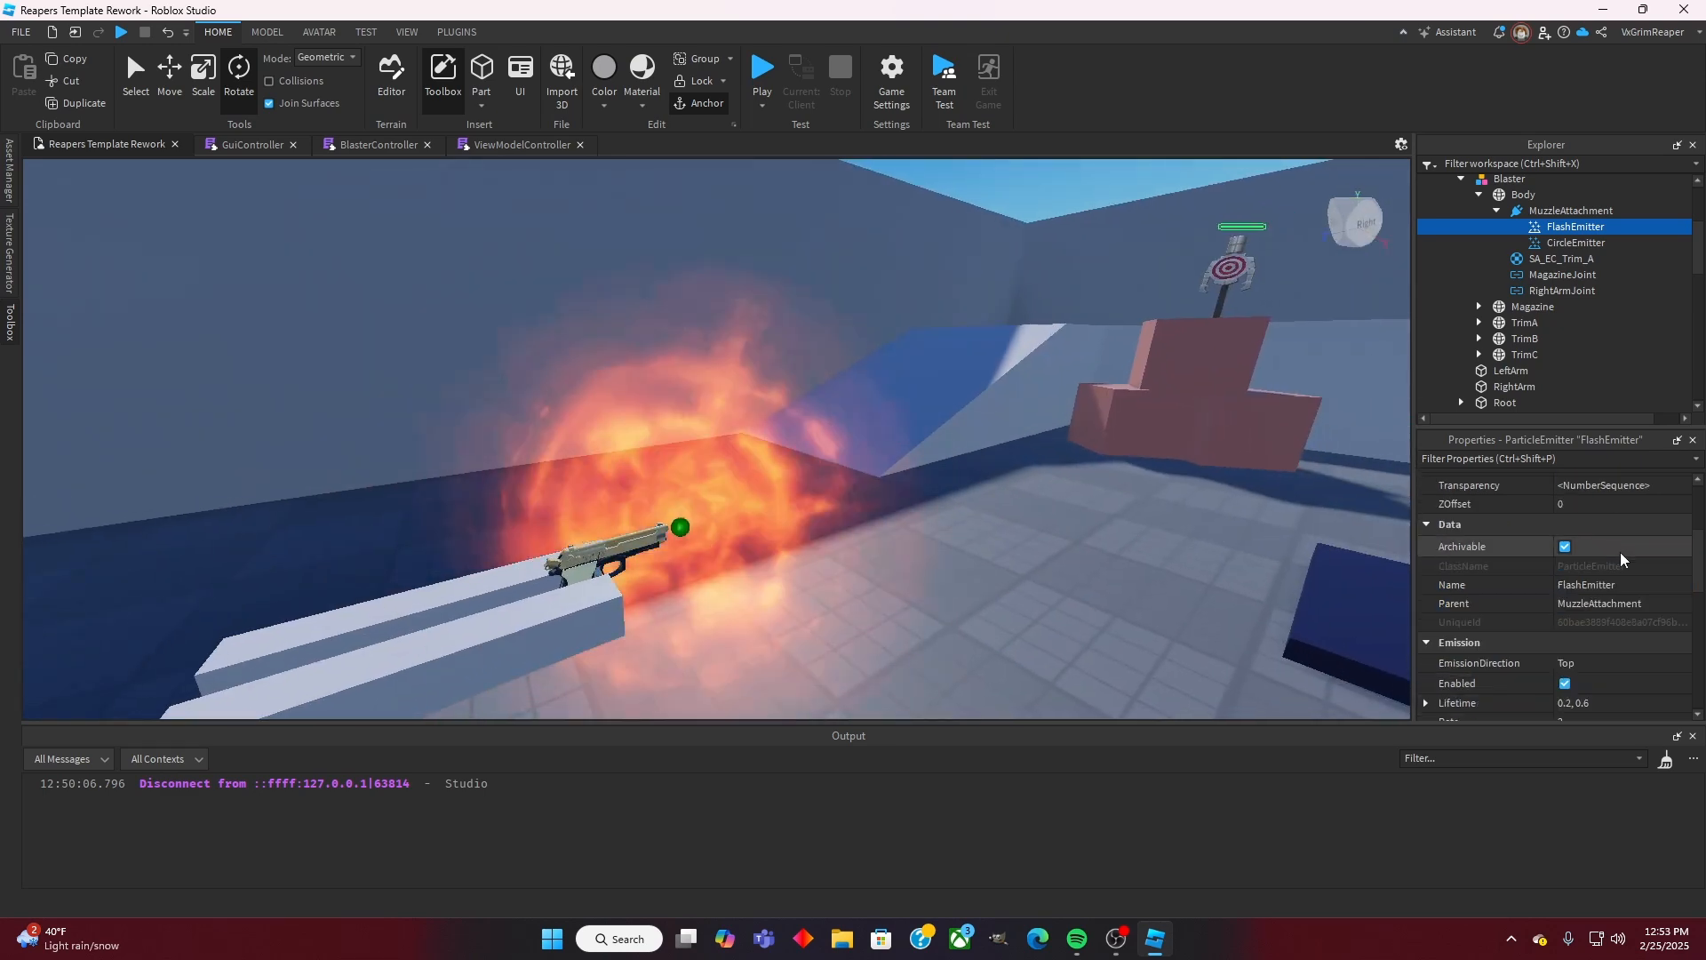
scroll(1637, 537, "up", 3)
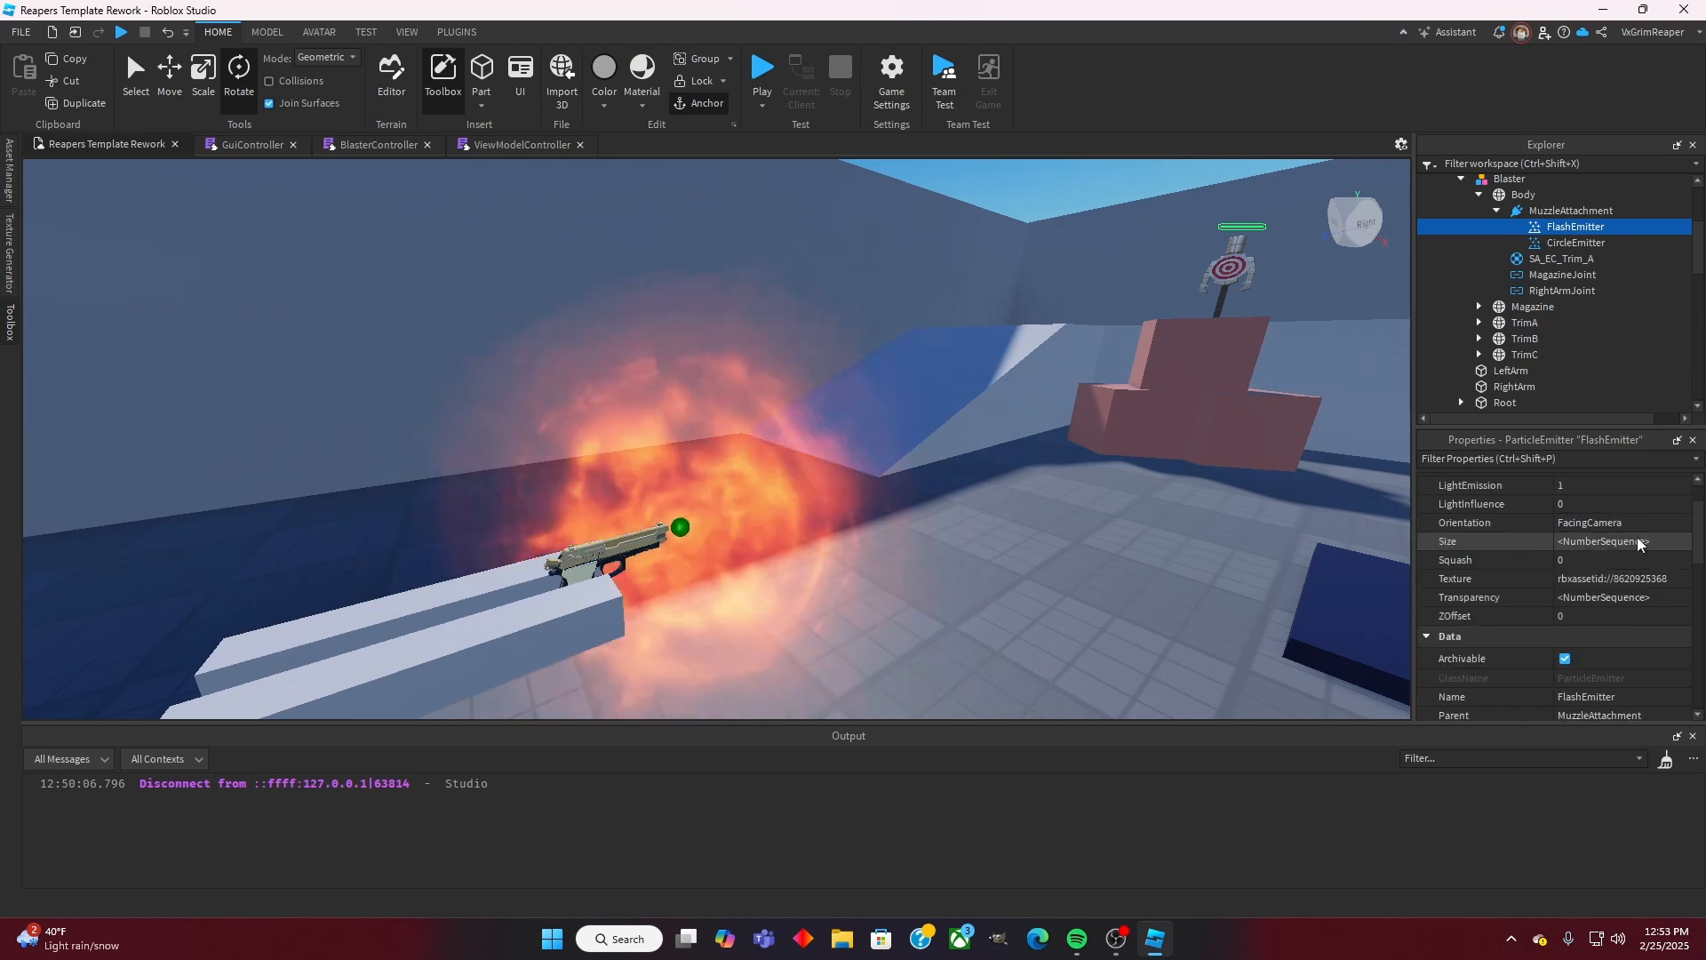
left_click(1675, 543)
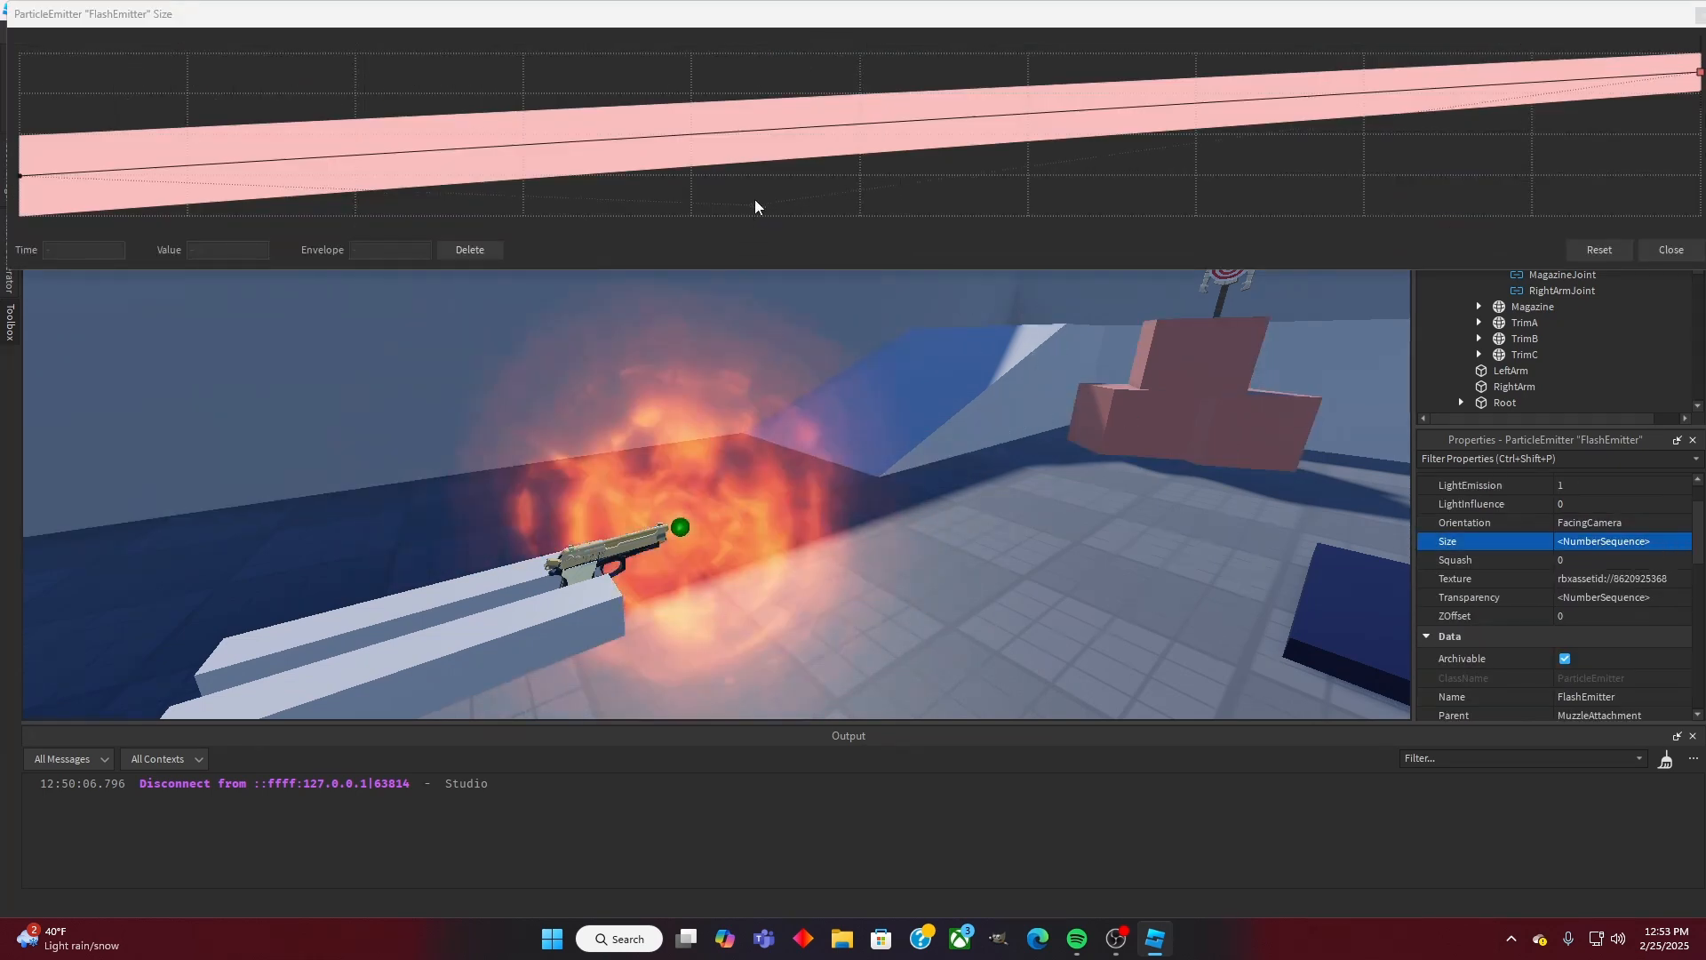
left_click(494, 125)
left_click_drag(494, 125, 483, 179)
left_click_drag(1501, 98, 1517, 187)
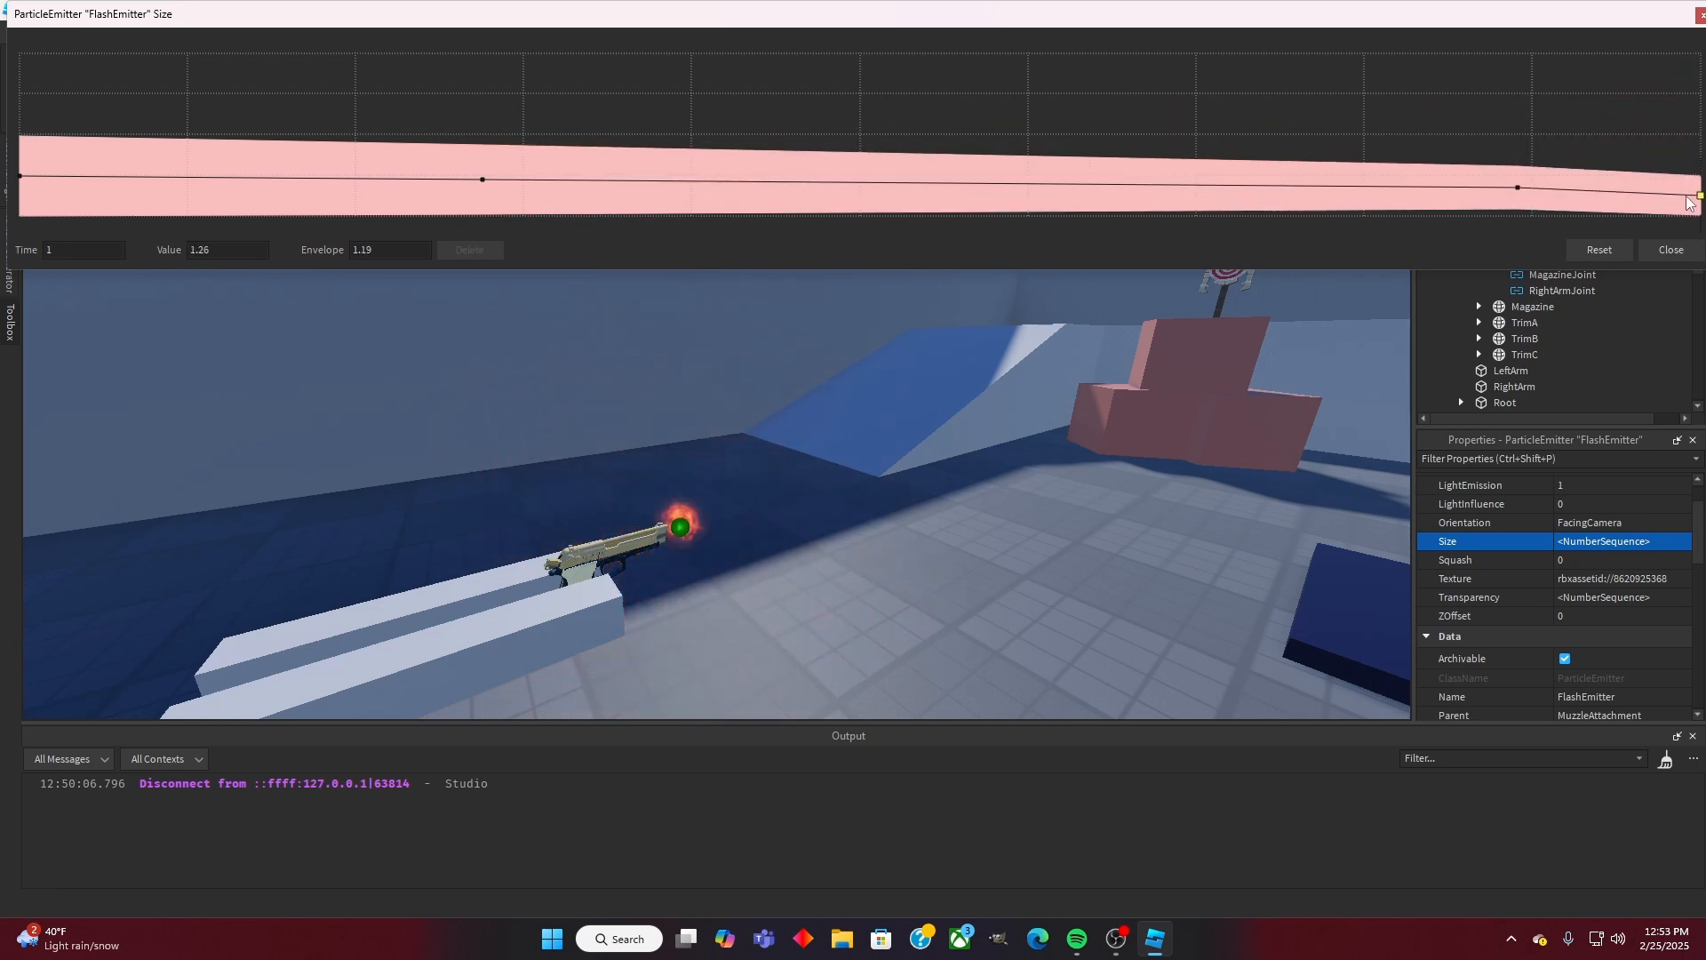
left_click_drag(1518, 189, 1520, 197)
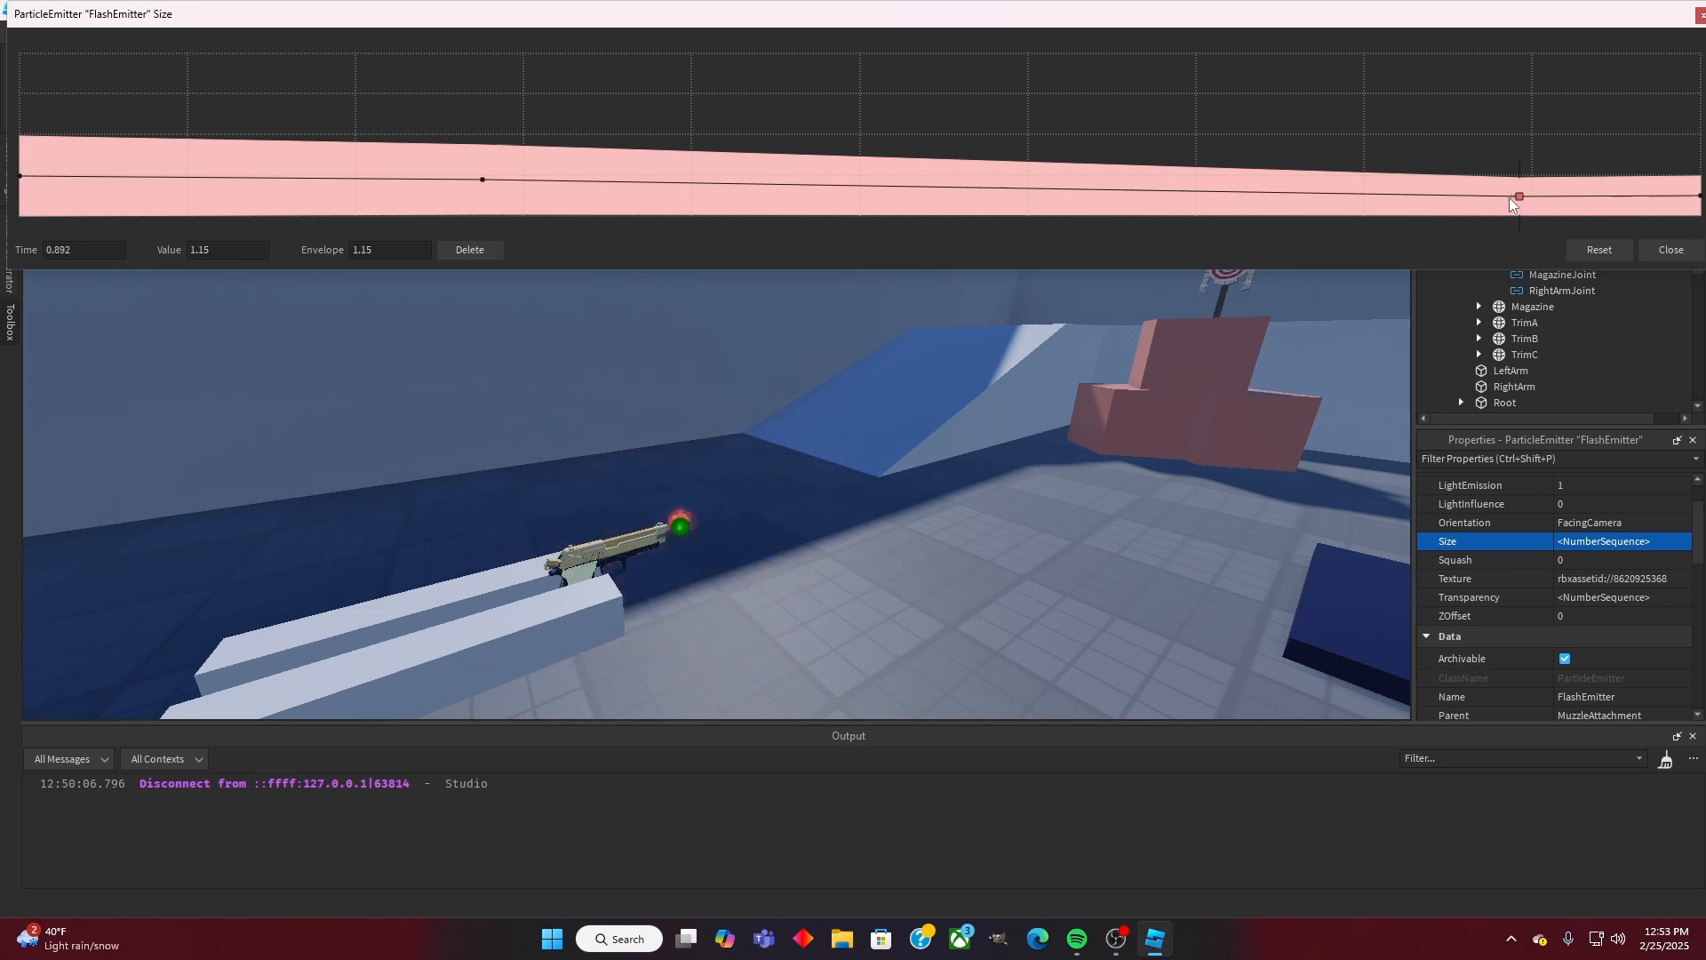
Step: Set the envelope of the Size keypoint at time 0.275 to 0
left_click(482, 180)
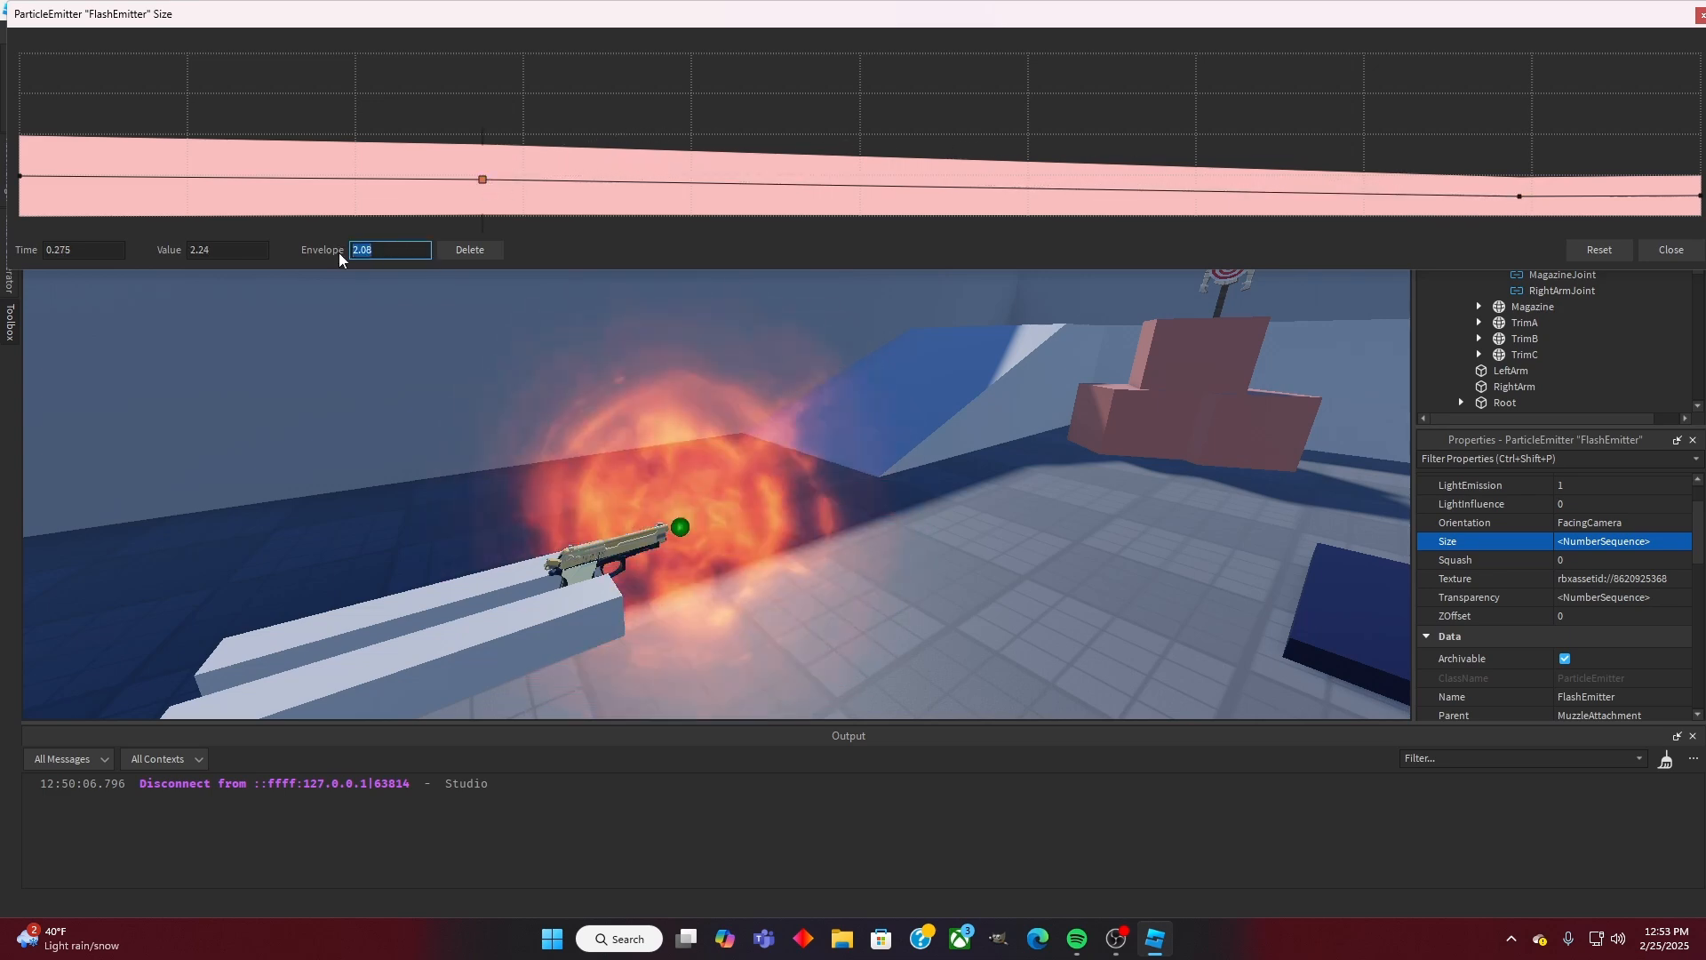
type("0")
right_click_drag(625, 332, 623, 330)
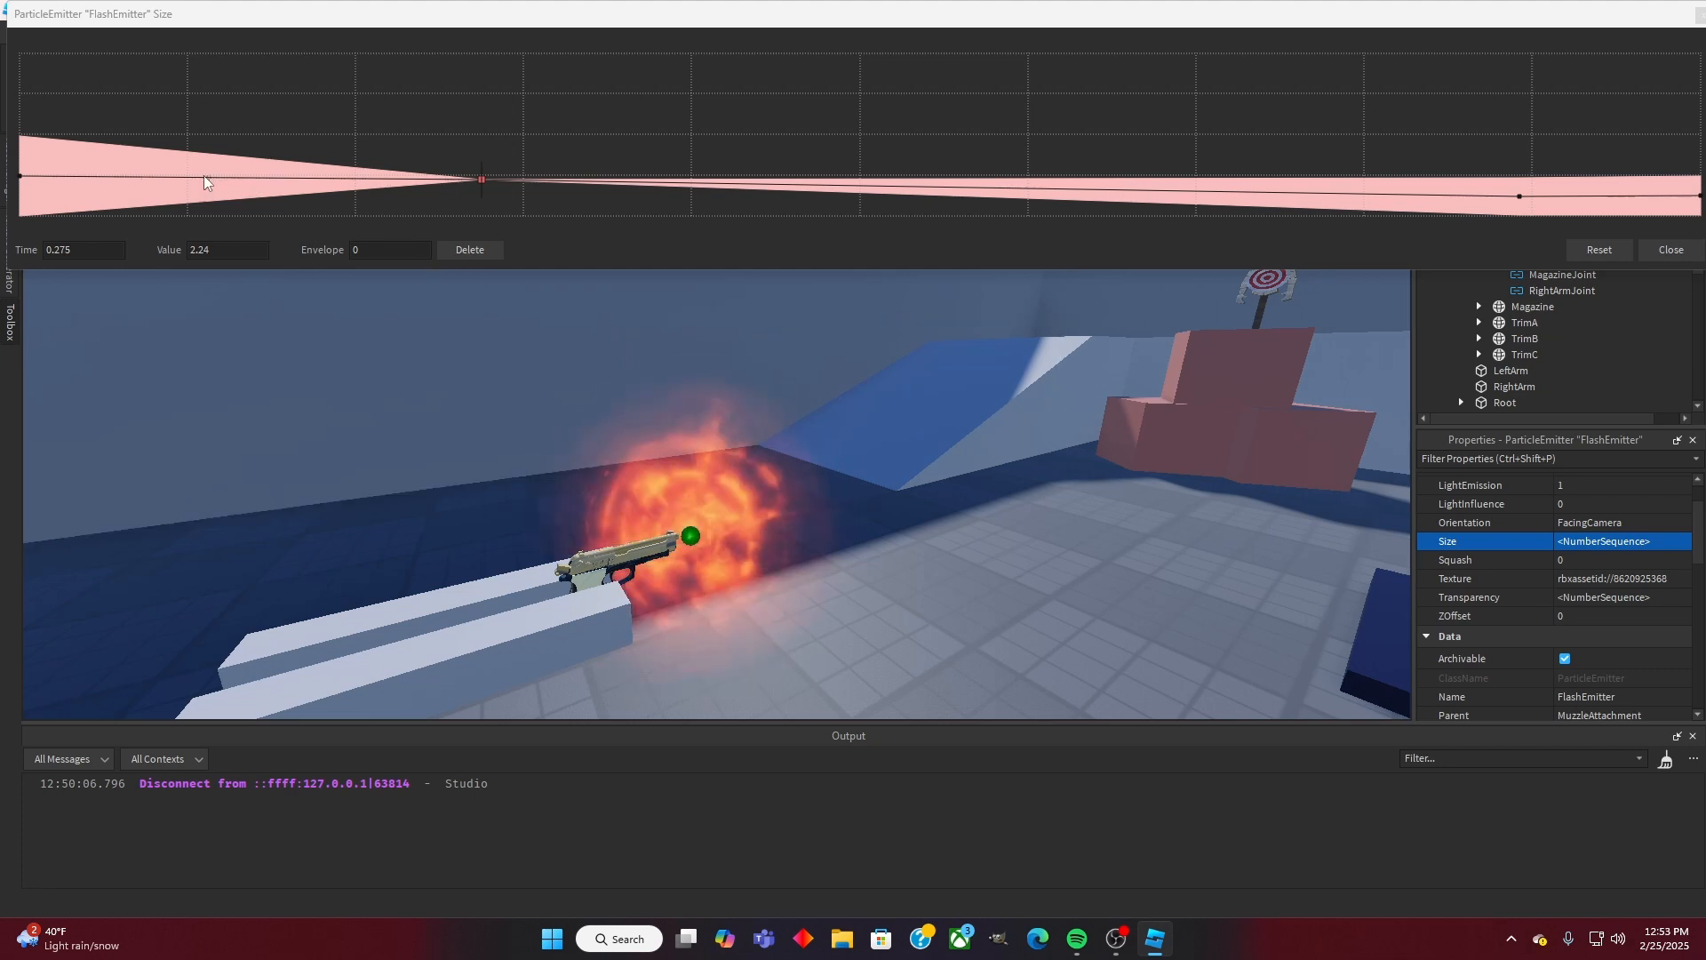
Step: Add a Size keypoint at time 0.0867 with value 3.28 and set its envelope to 0
left_click(165, 163)
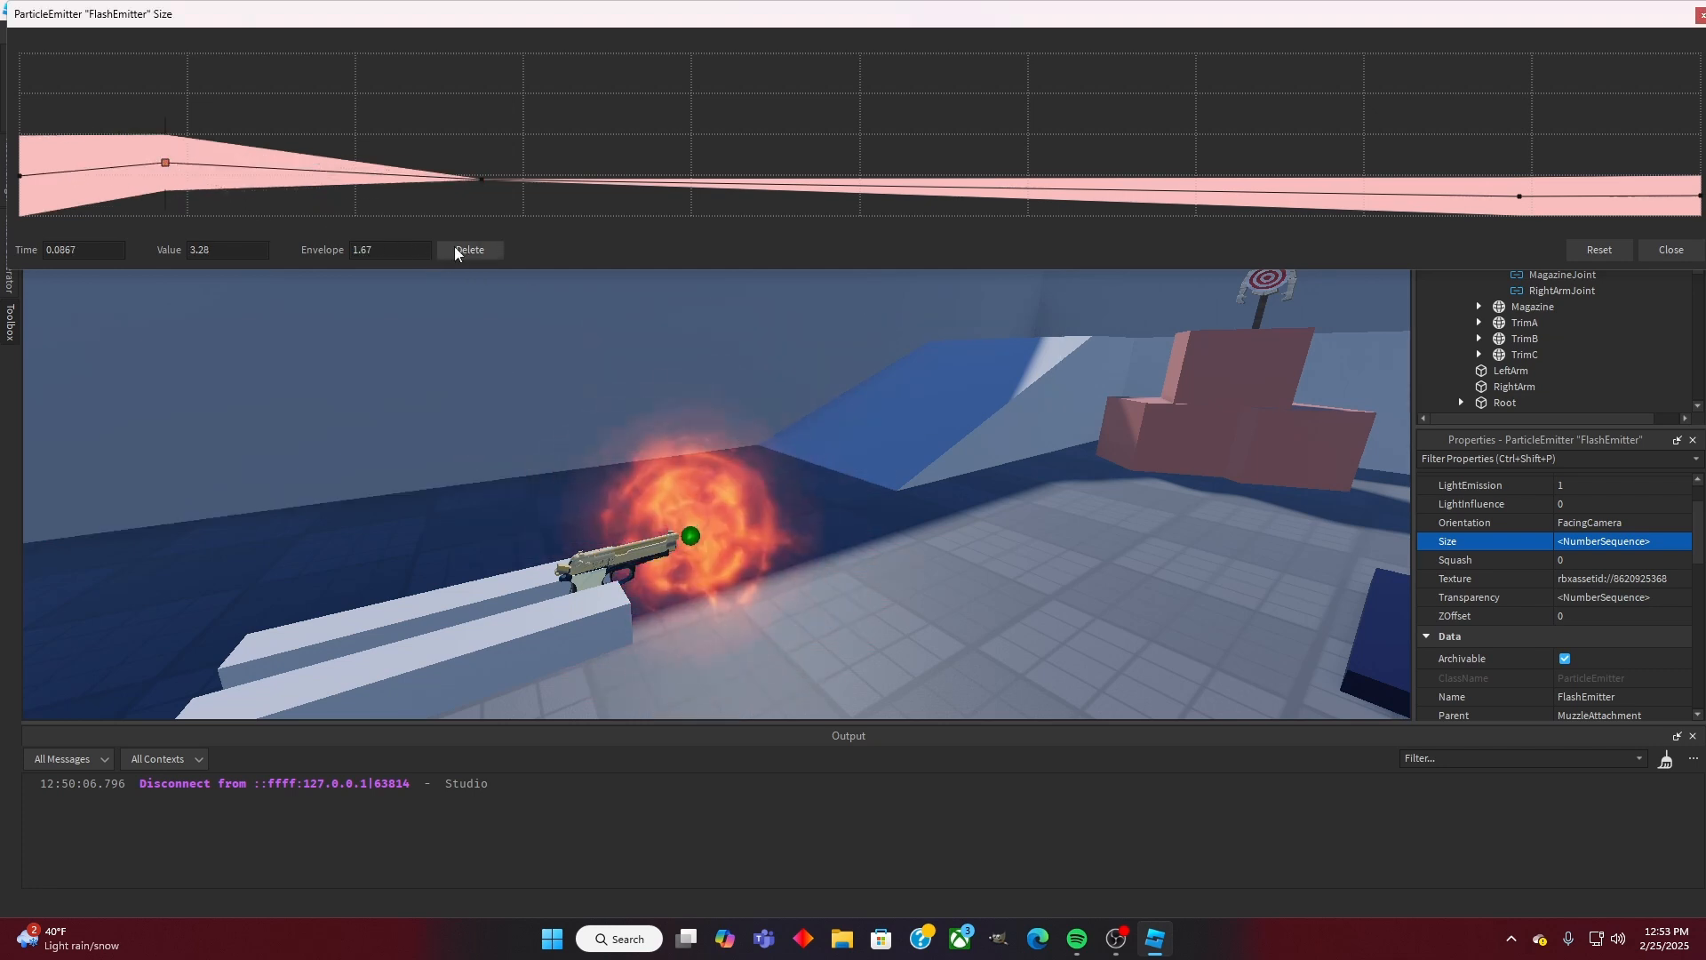
key("BackSpace")
type("0")
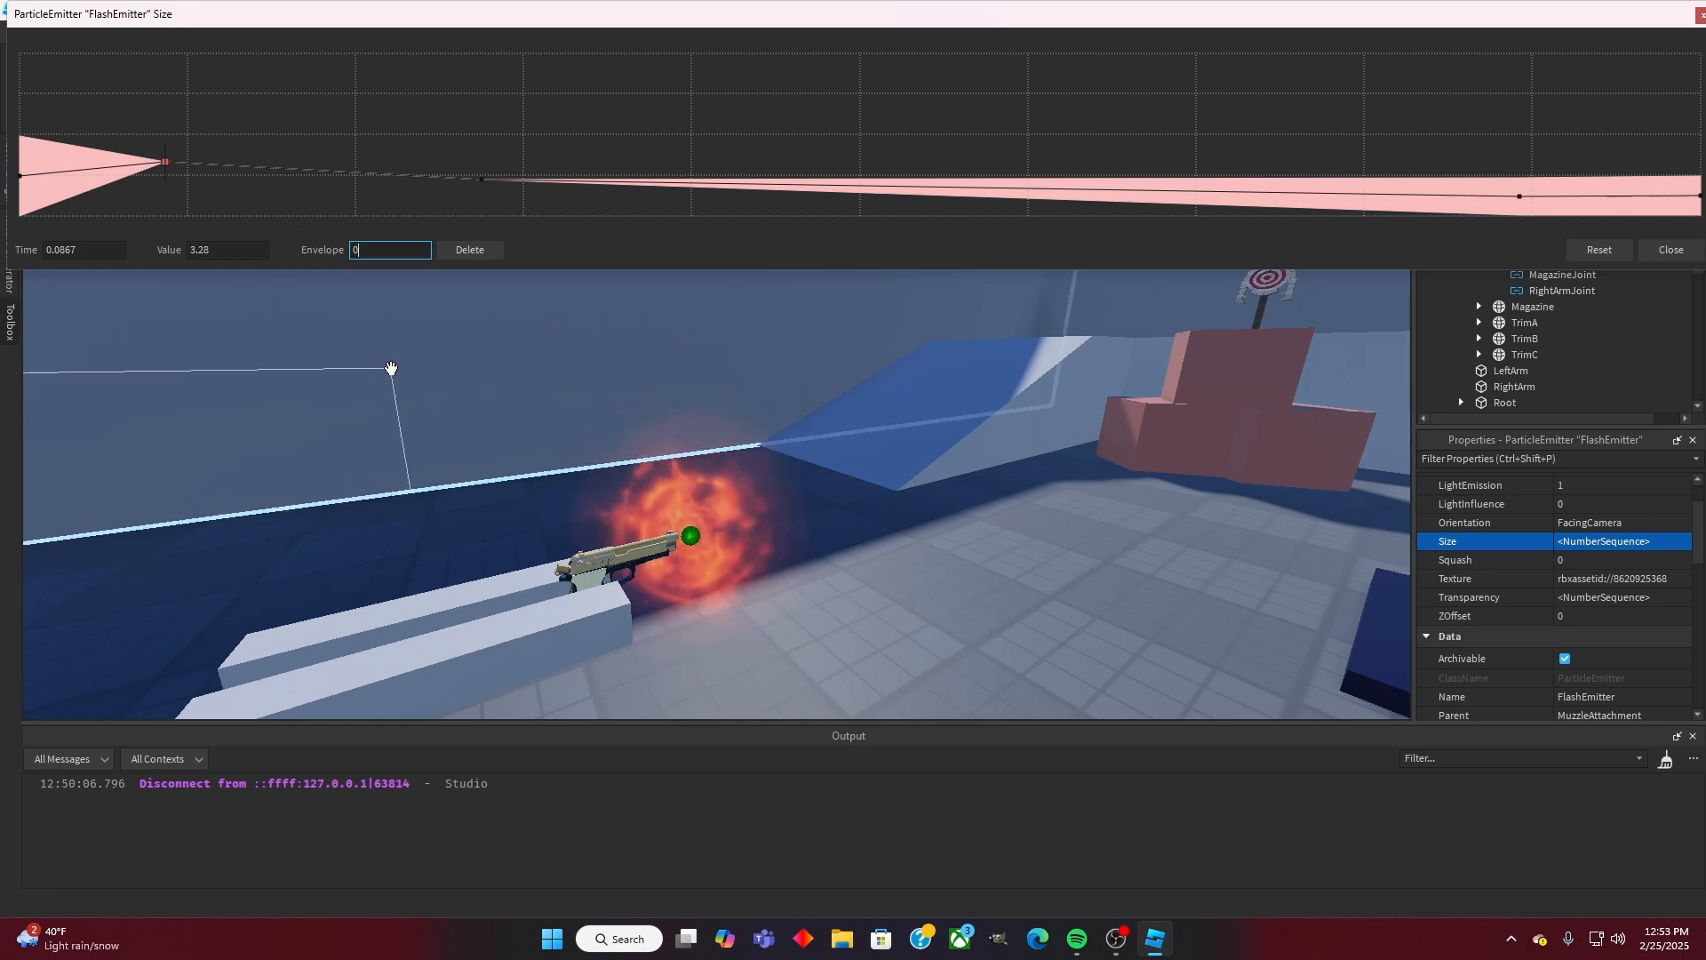
right_click_drag(391, 367, 391, 367)
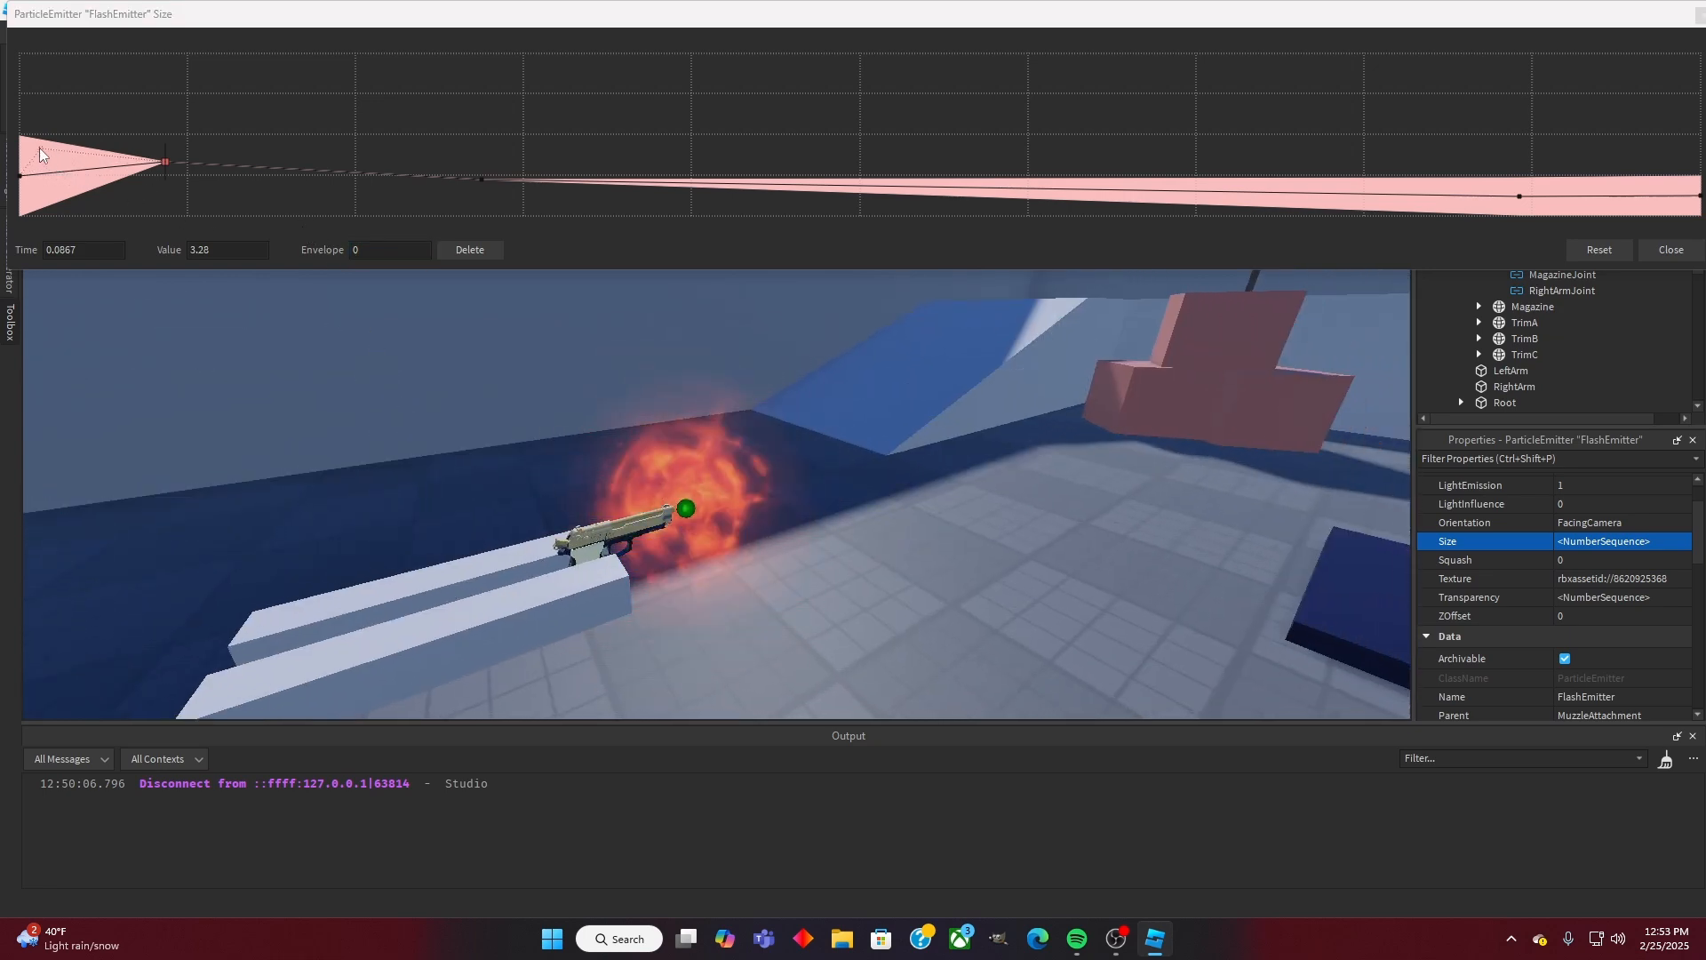
Step: Set the envelopes of the starting Size keypoint and the one at time 0.892 to 0
left_click(20, 175)
triple_click(402, 252)
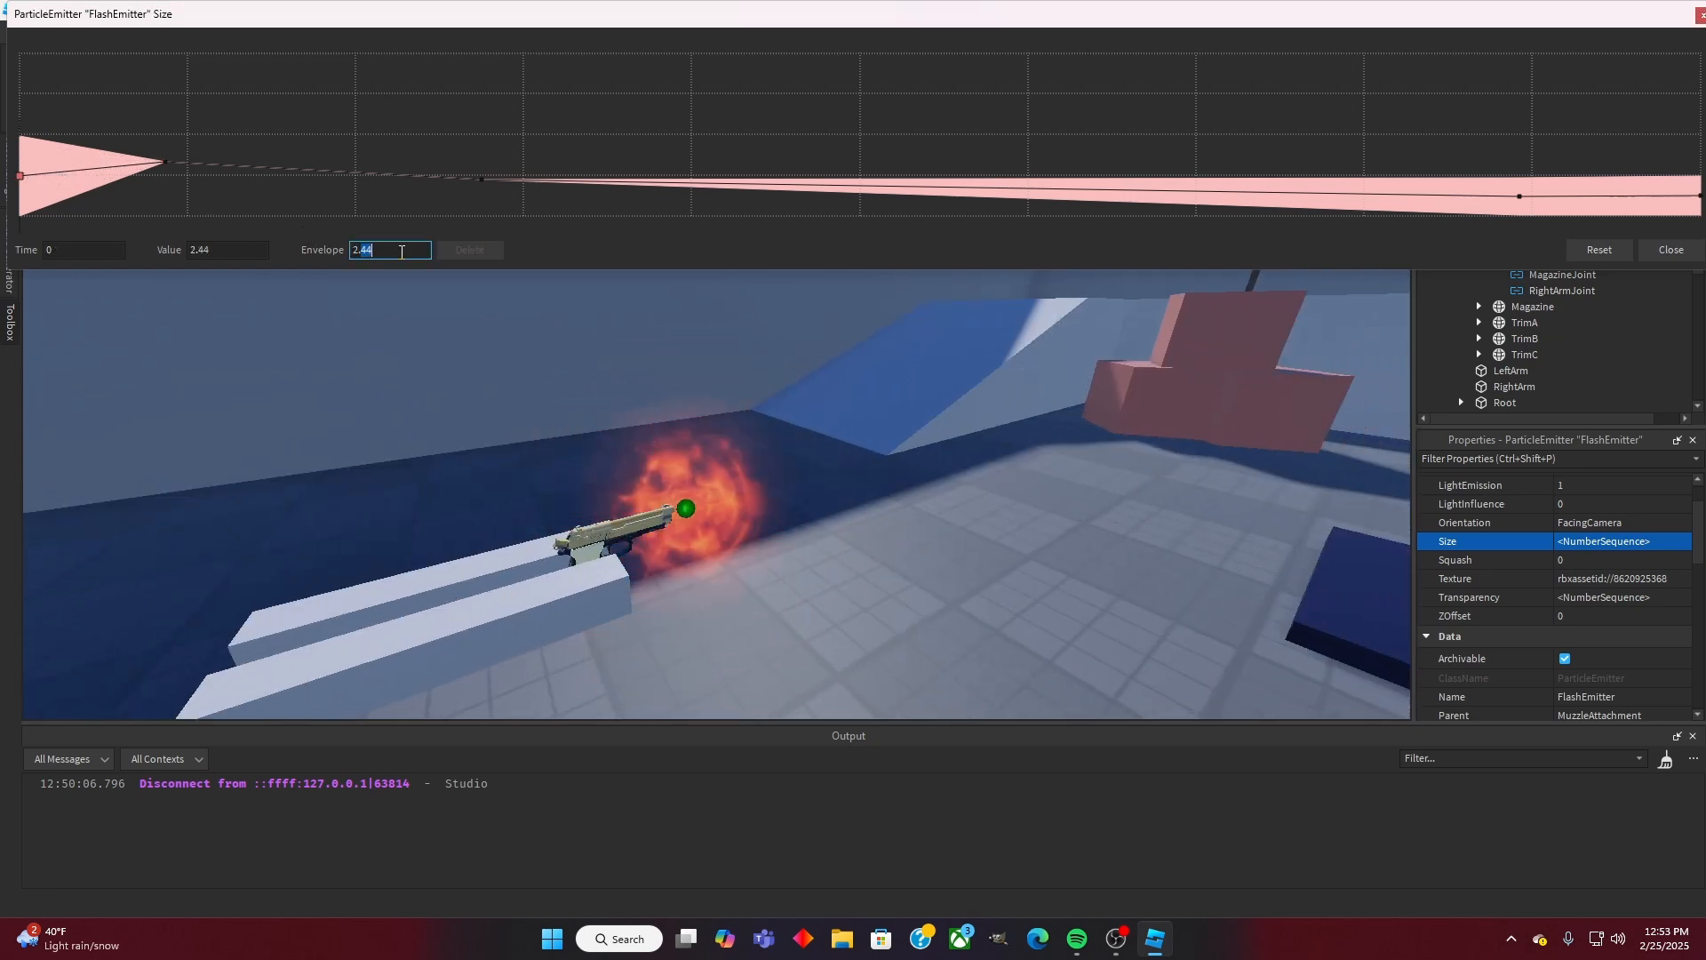
type("0")
right_click_drag(447, 359, 447, 360)
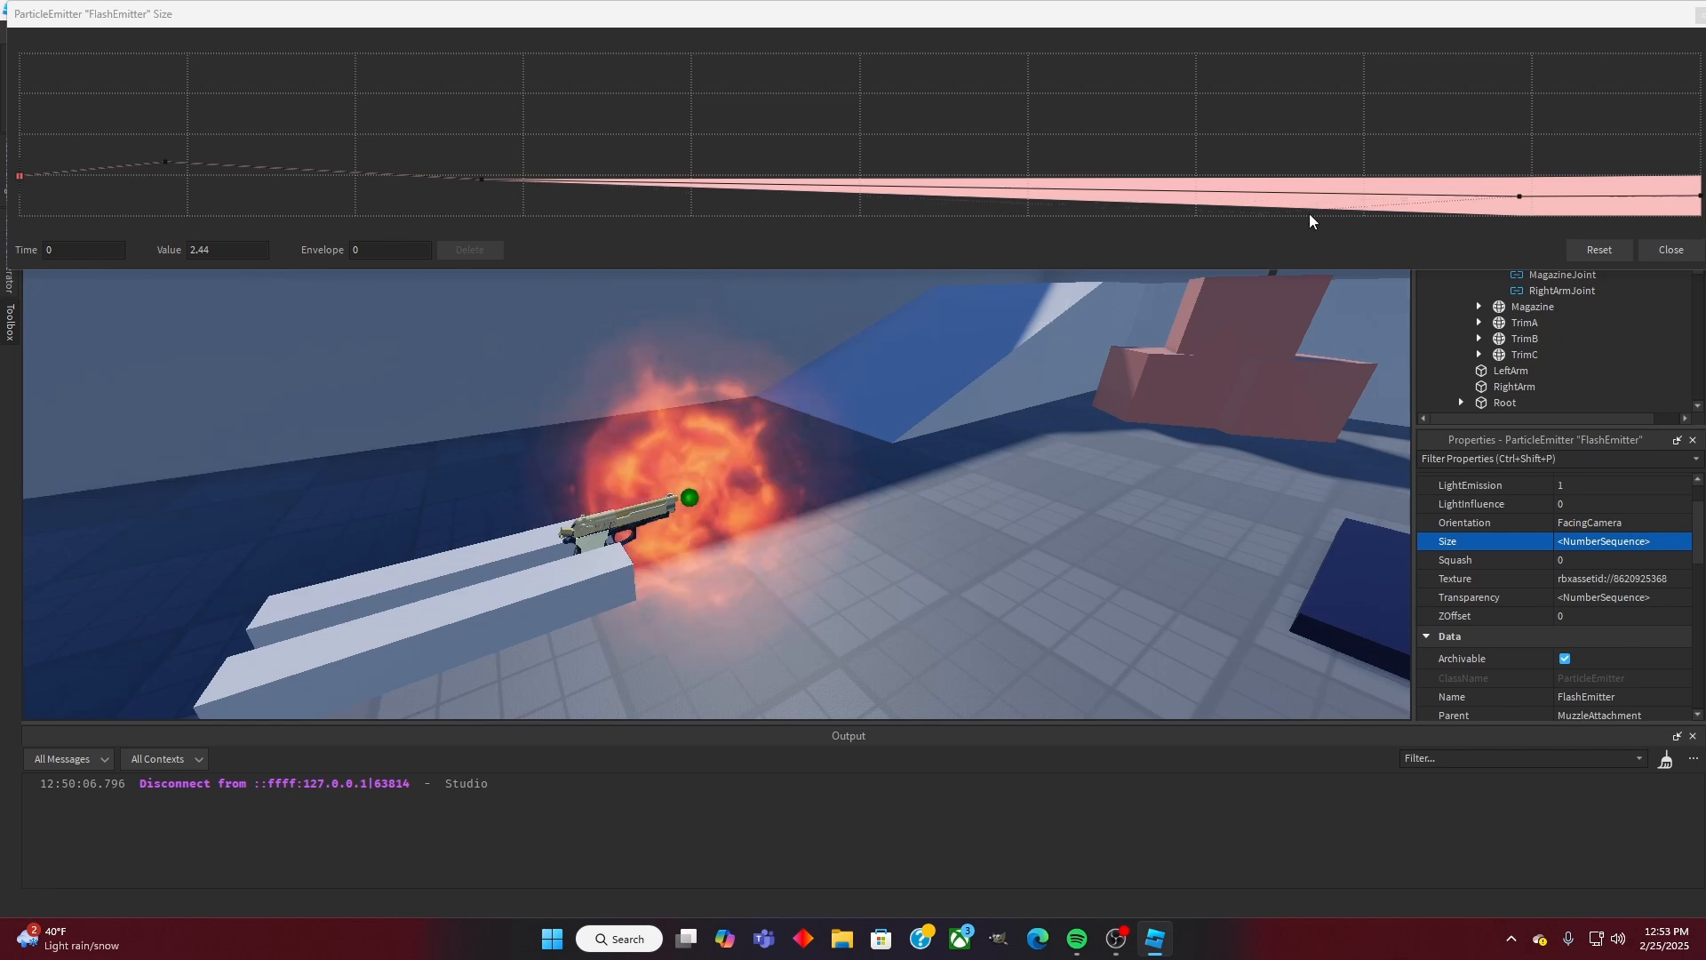
left_click(1518, 195)
triple_click(387, 252)
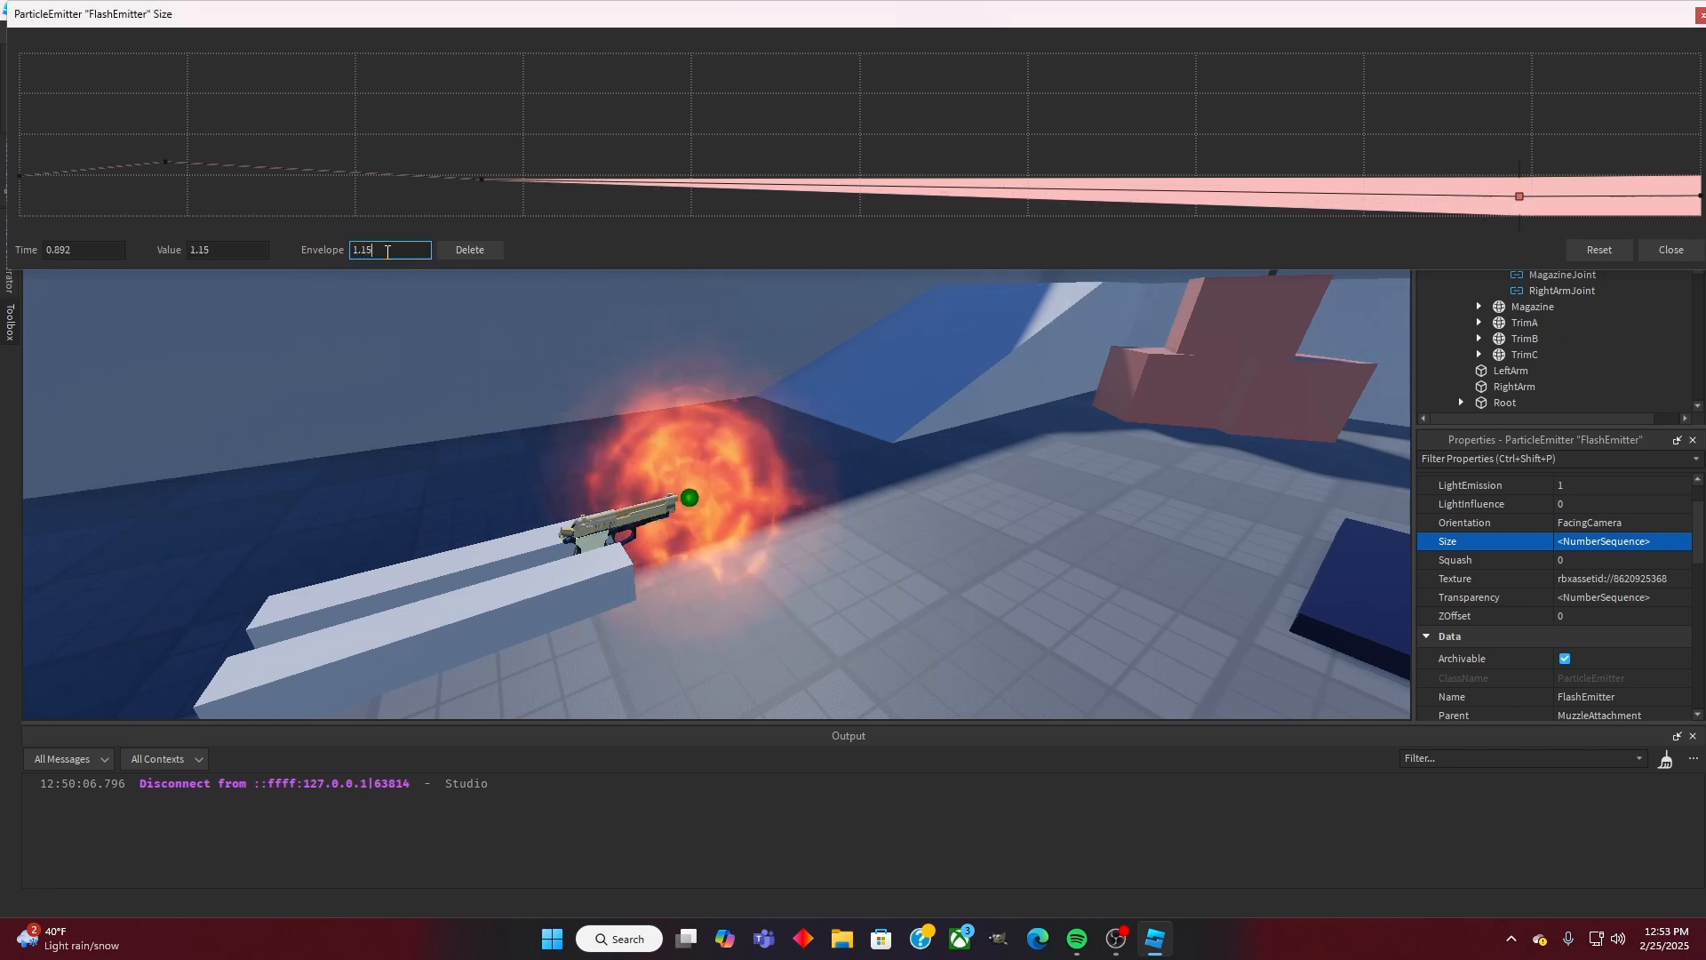
key("BackSpace")
type("0")
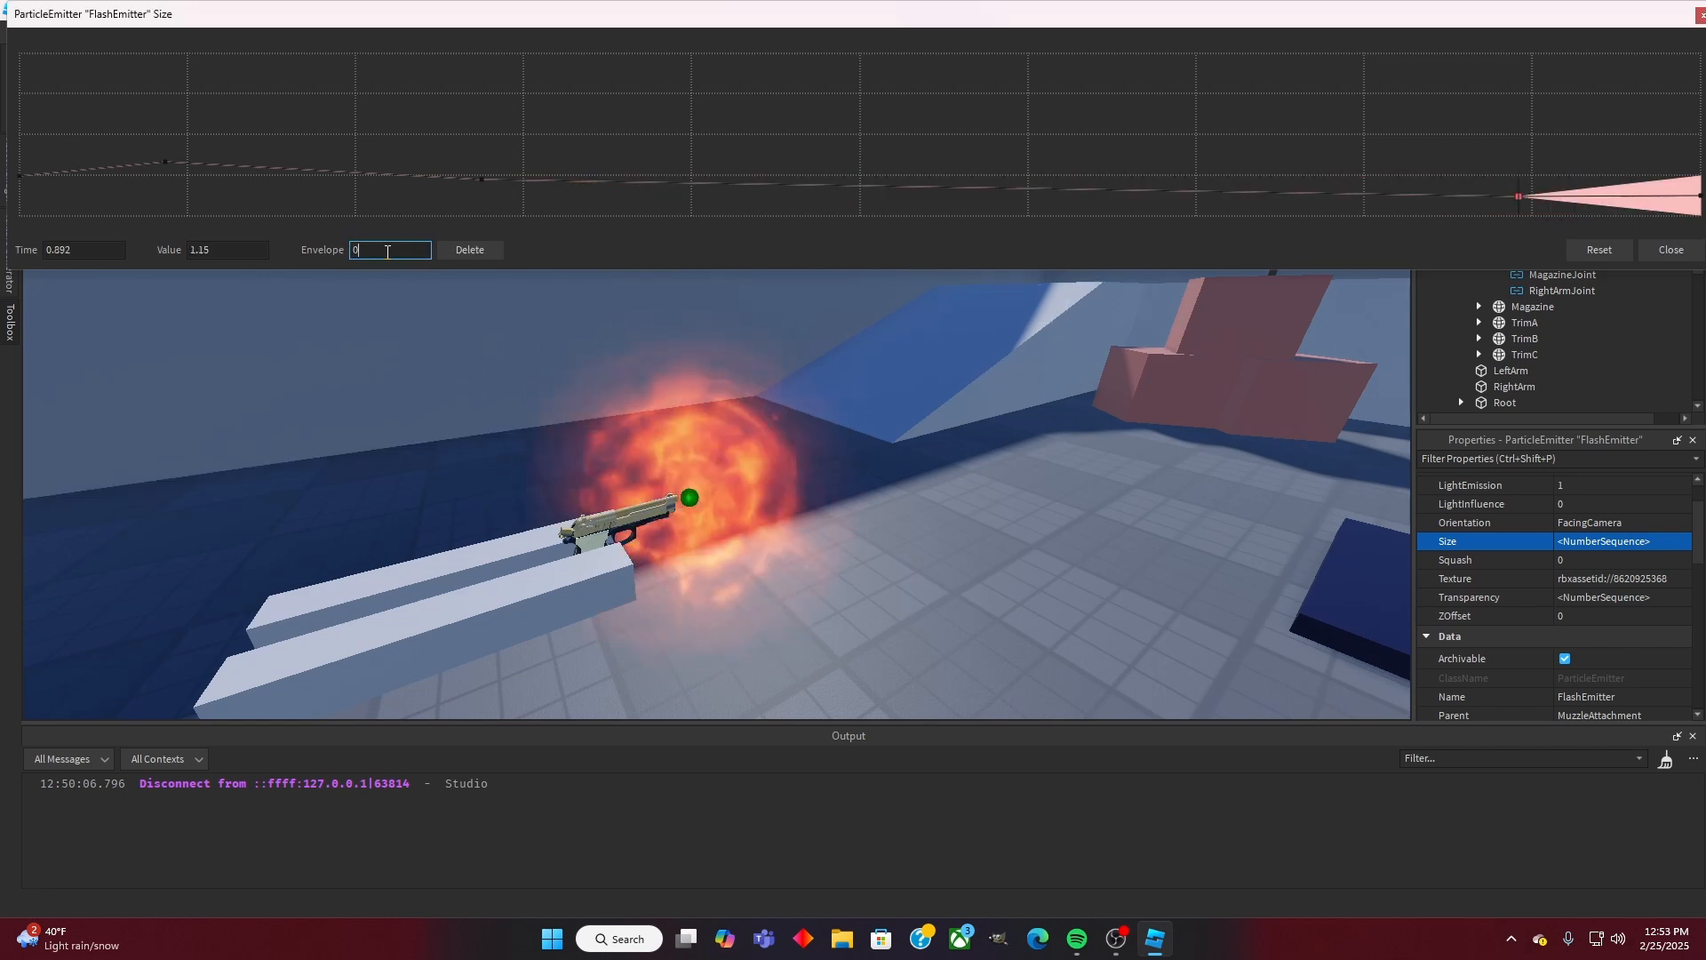
Step: Set the envelope of the FlashEmitter's end Size keypoint, at time 1, to 0
left_click(1699, 196)
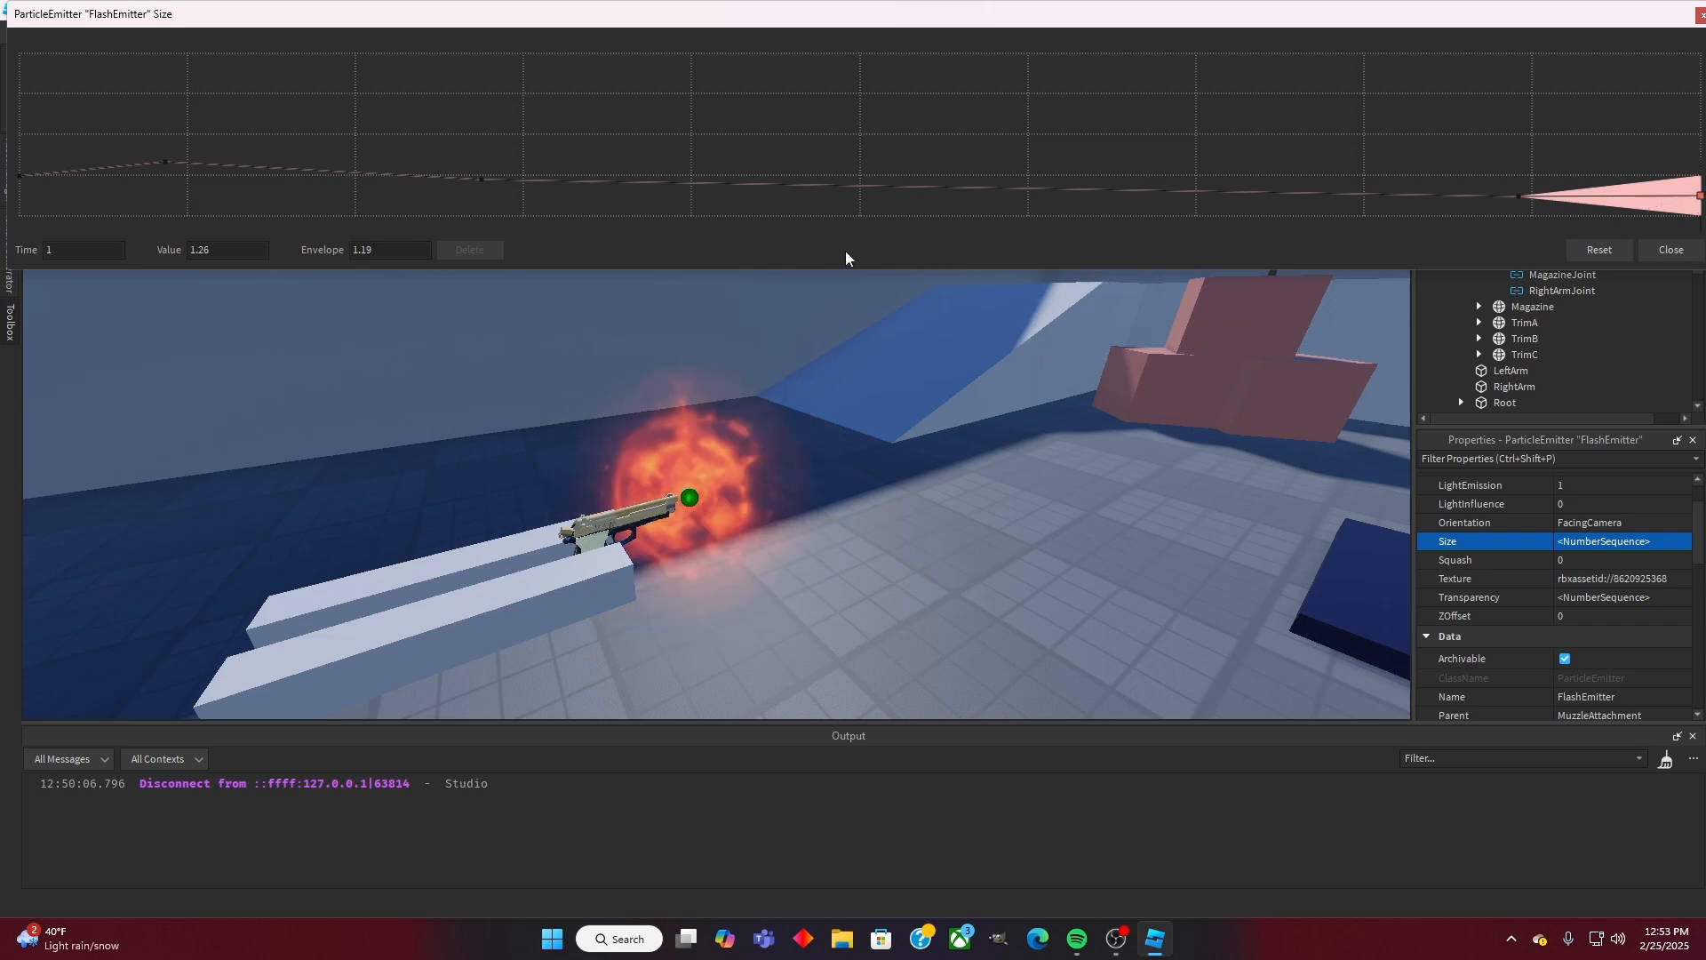
triple_click(405, 253)
type("0")
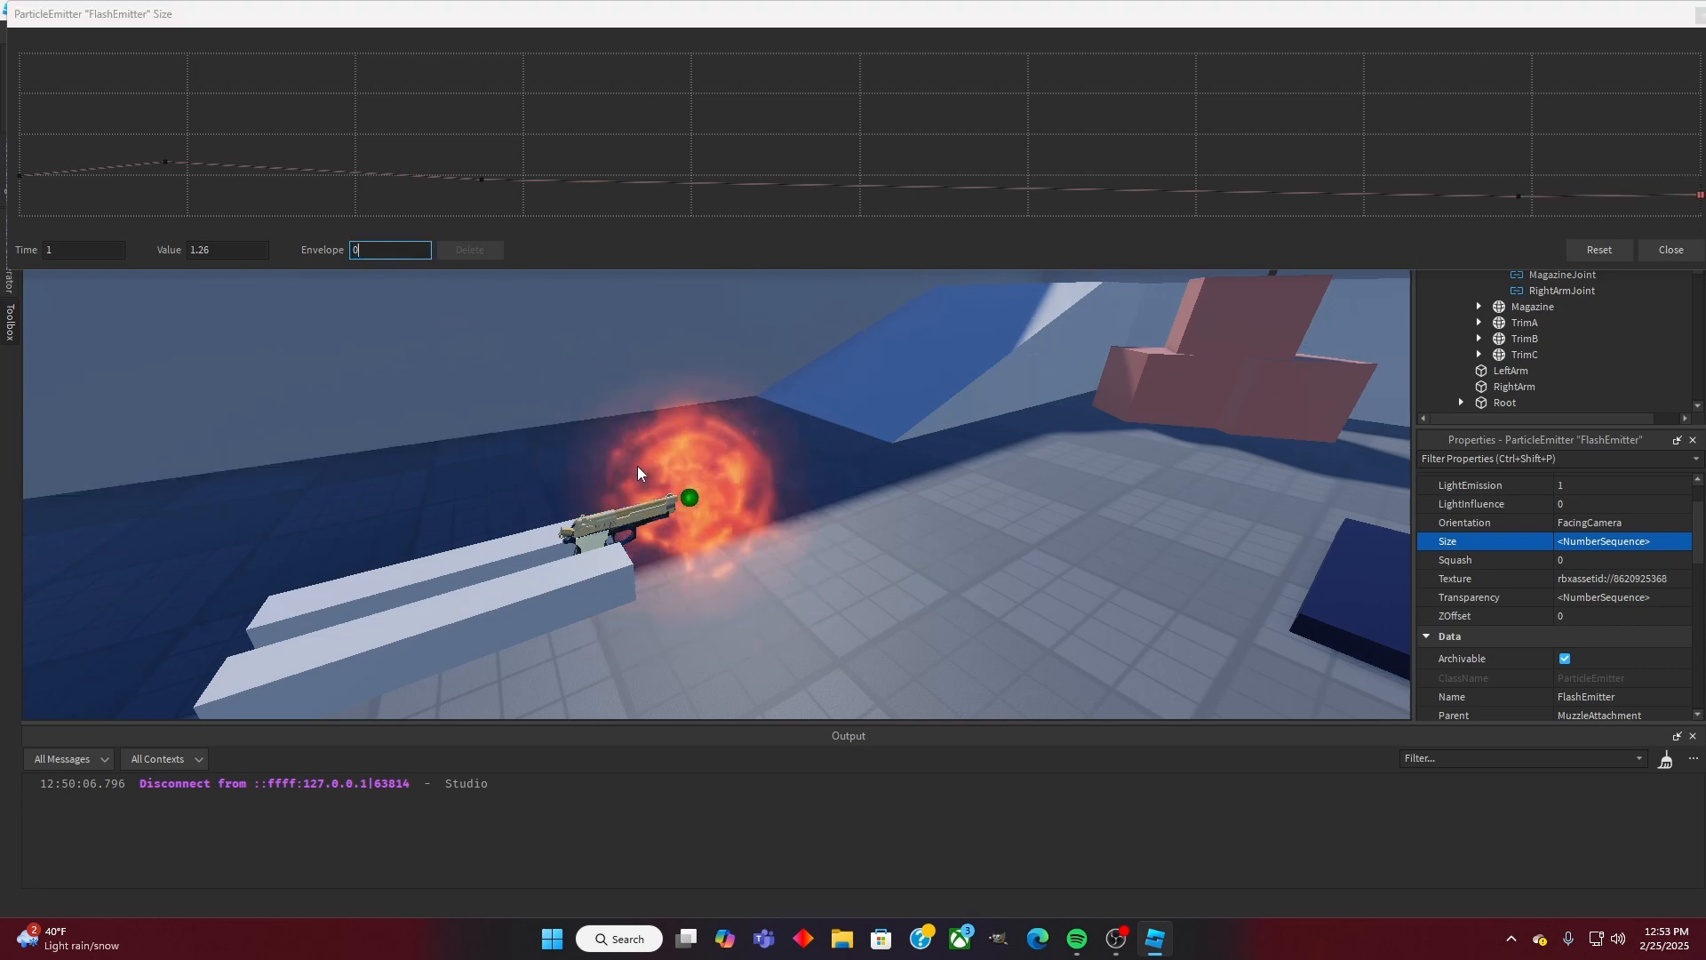
right_click_drag(638, 465, 613, 462)
Step: Lower the FlashEmitter's Size keypoints close to zero, placing the third one at time 0.286 with value 0.219, and close the curve editor
left_click(157, 163)
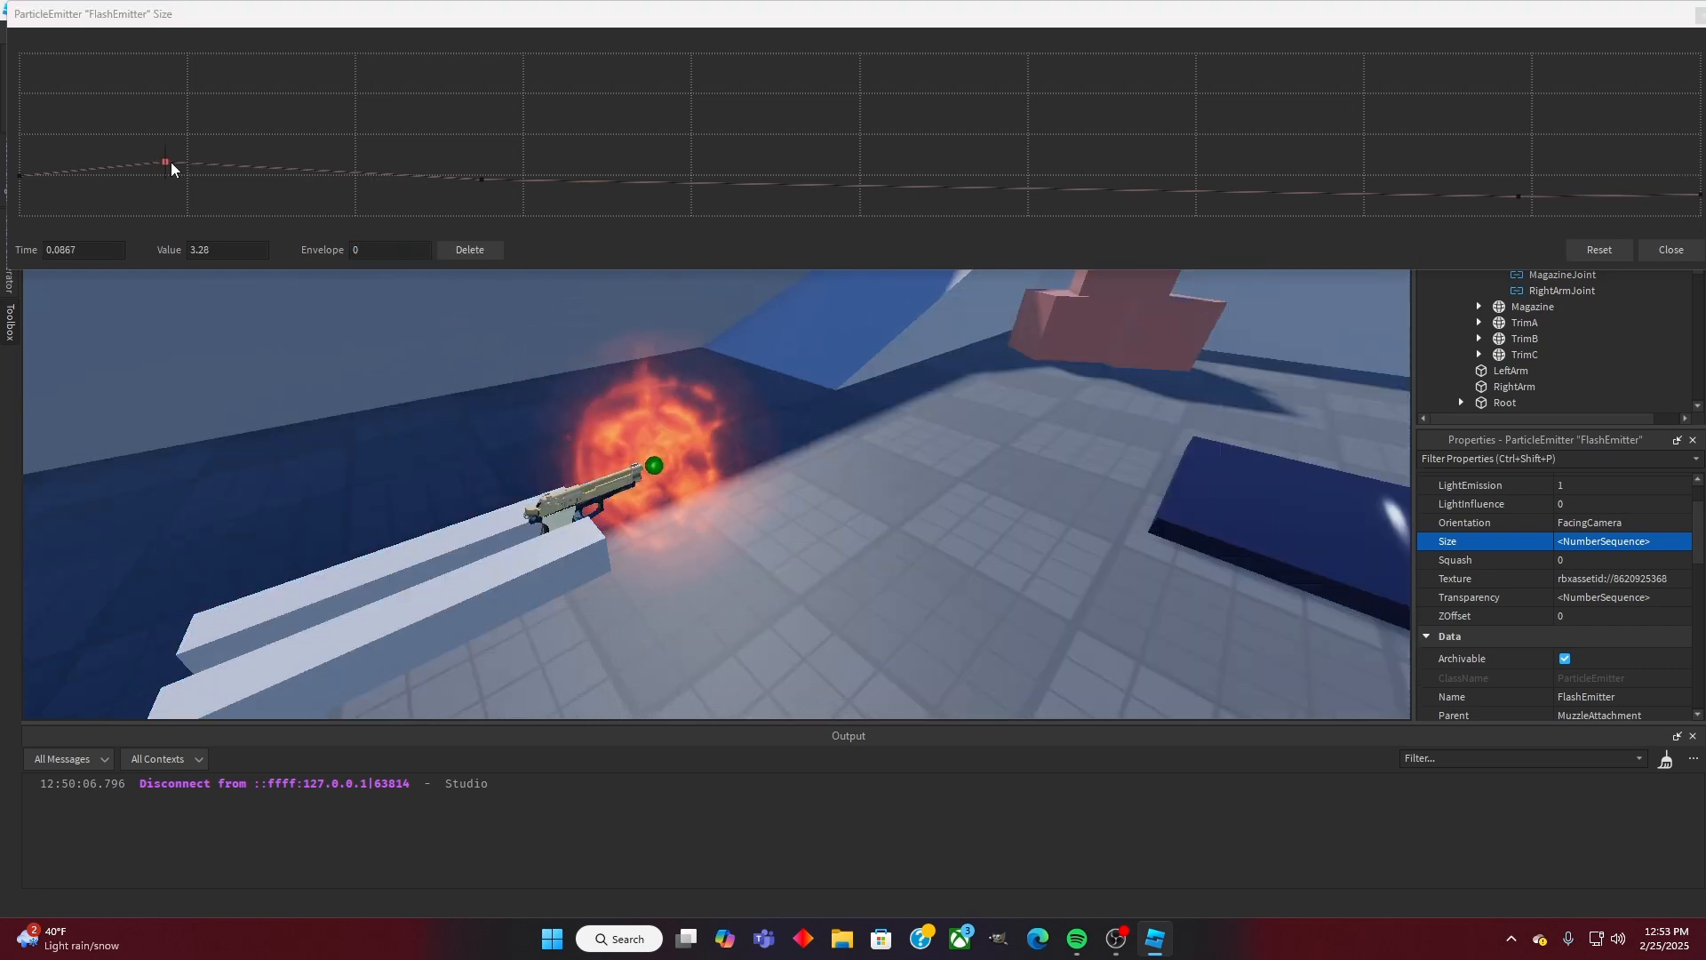
left_click_drag(167, 162, 174, 200)
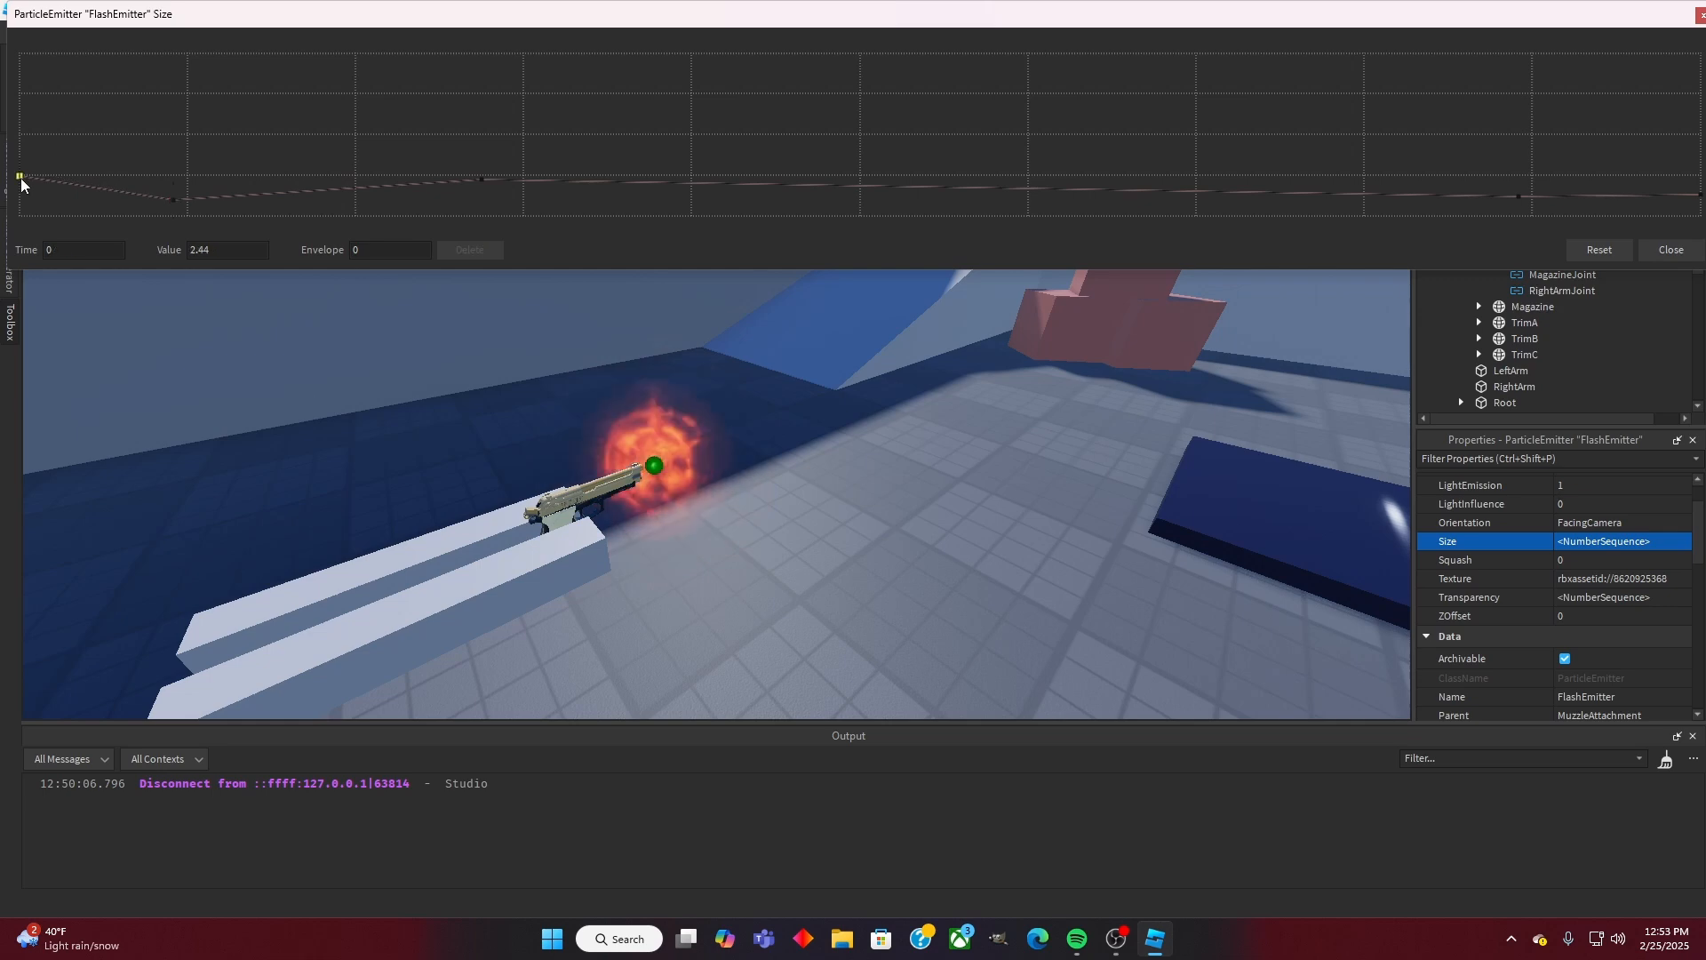
left_click_drag(19, 177, 21, 203)
left_click(480, 180)
left_click_drag(495, 183, 492, 206)
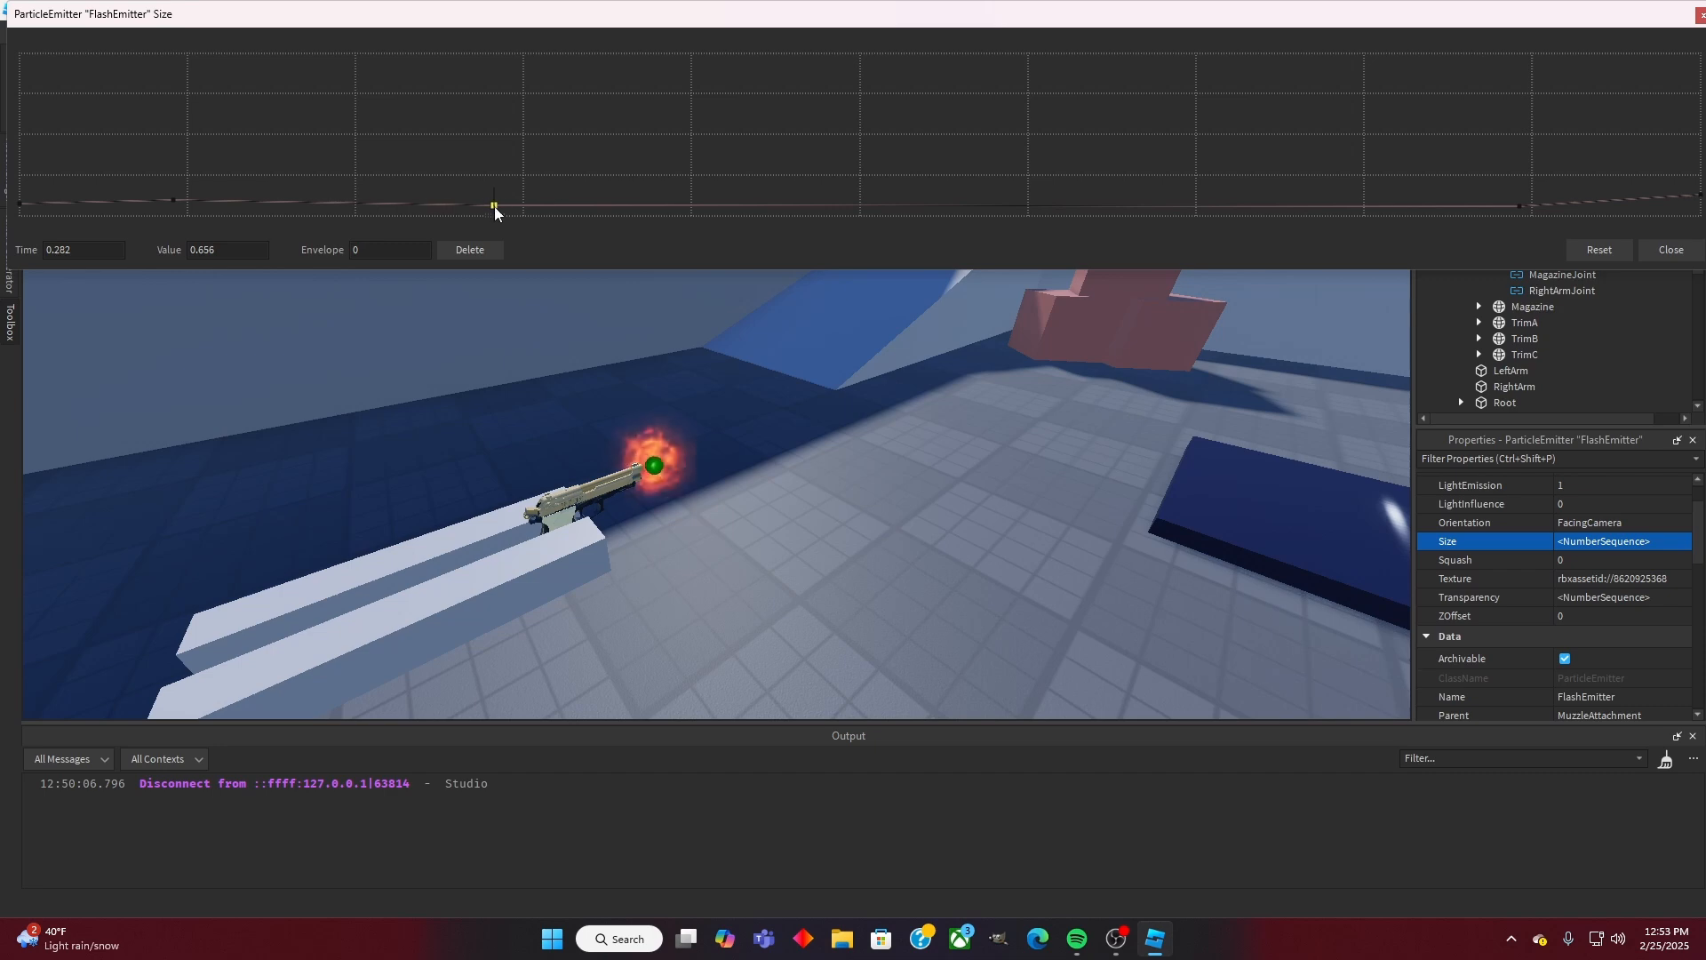
left_click_drag(494, 207, 494, 209)
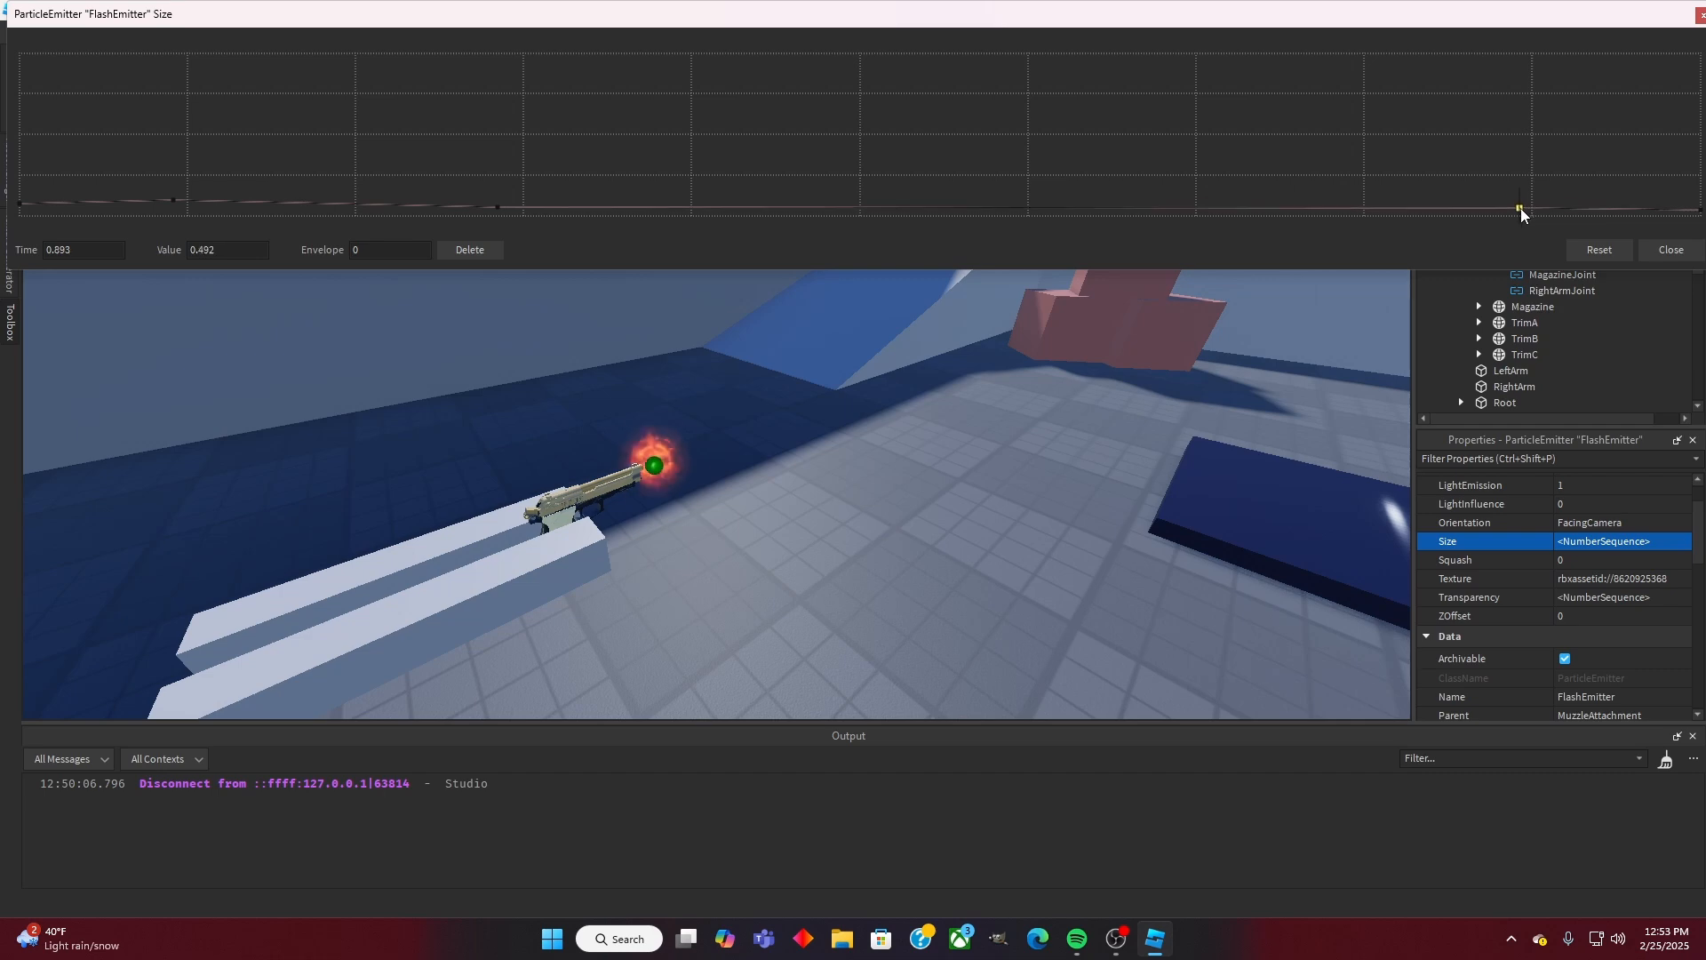
left_click_drag(1522, 208, 1521, 212)
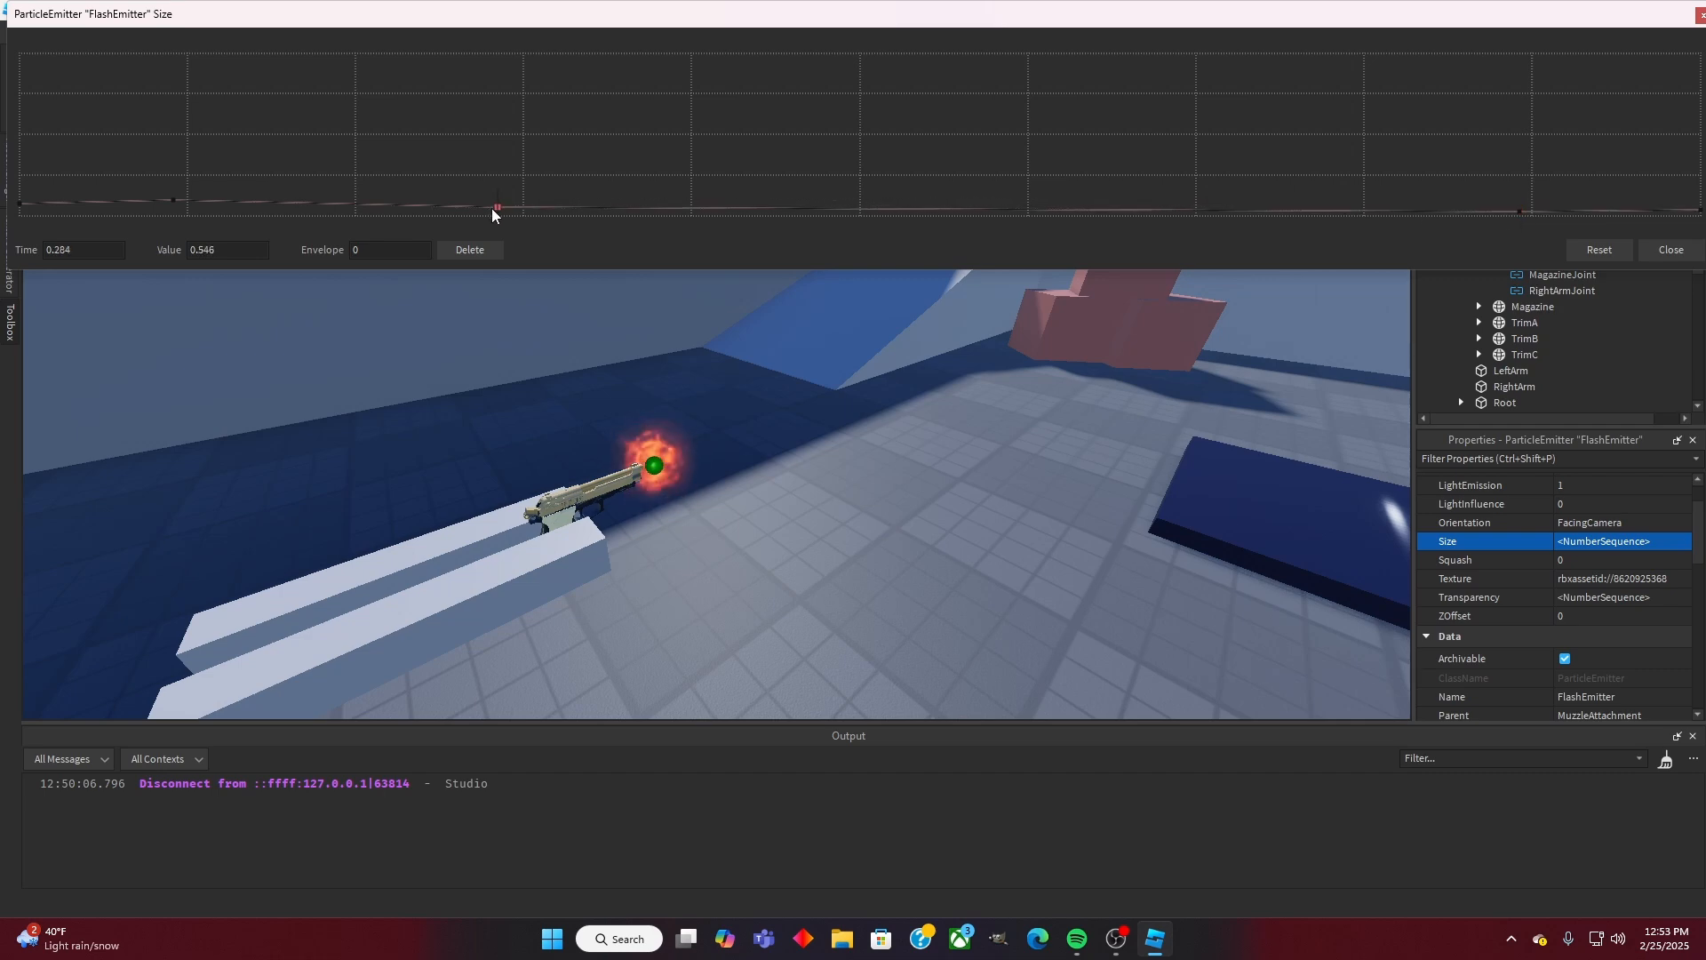
left_click_drag(501, 210, 501, 211)
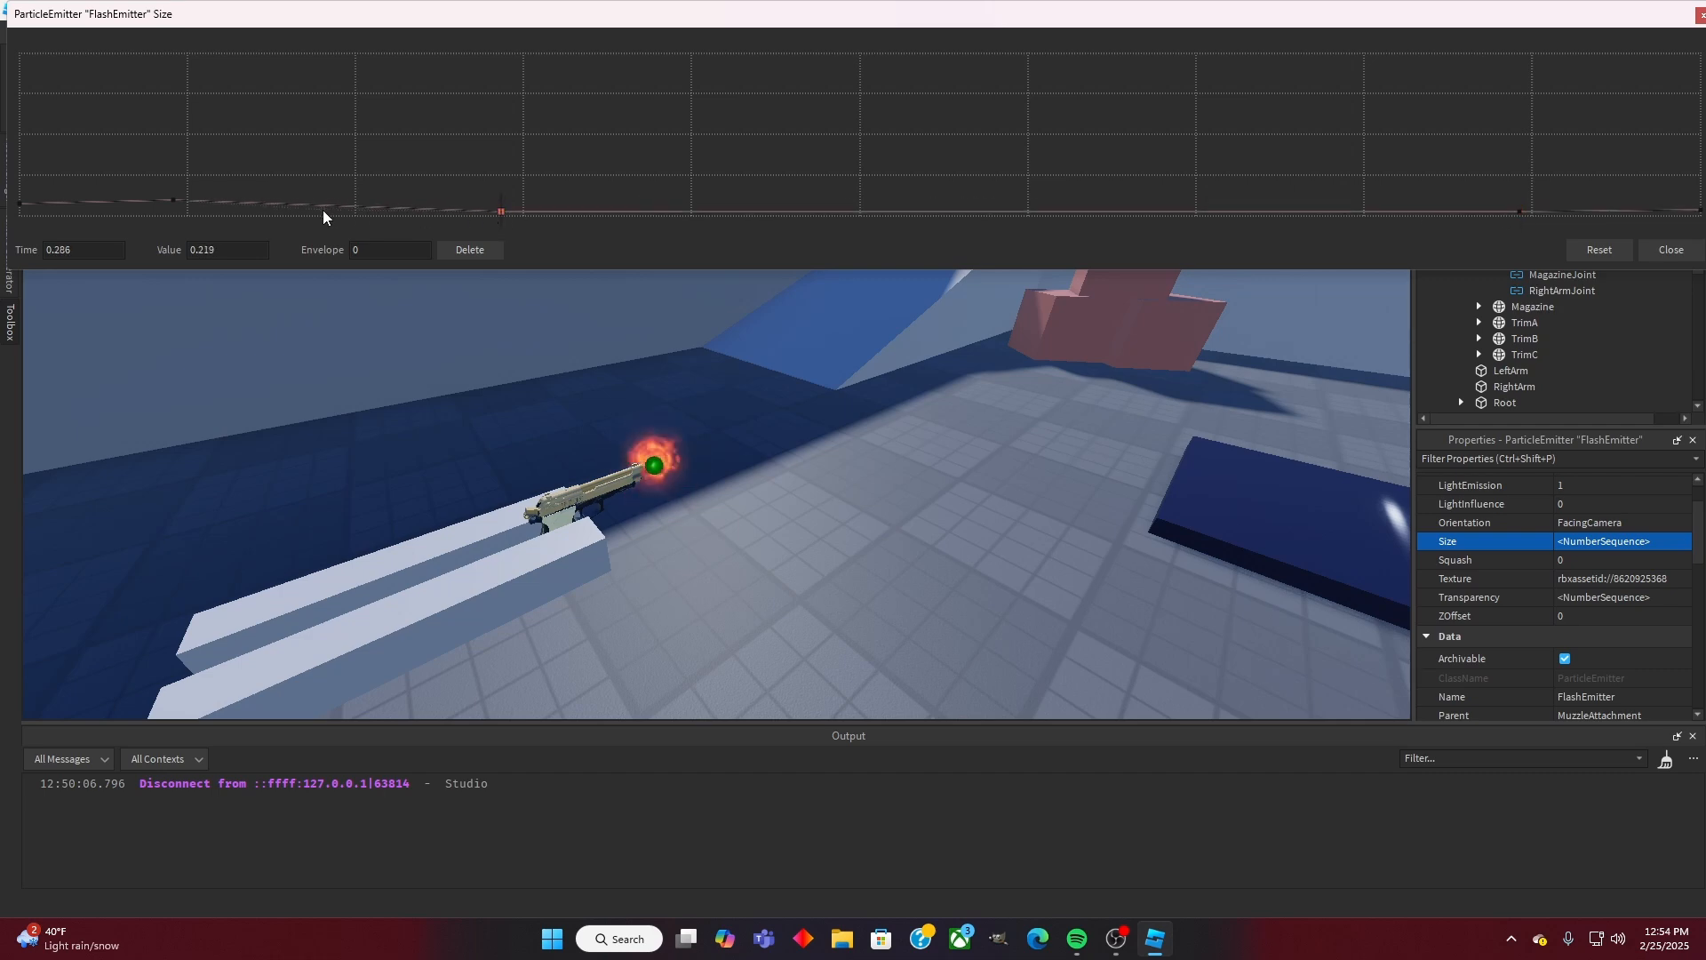
left_click_drag(170, 201, 168, 206)
left_click(1659, 251)
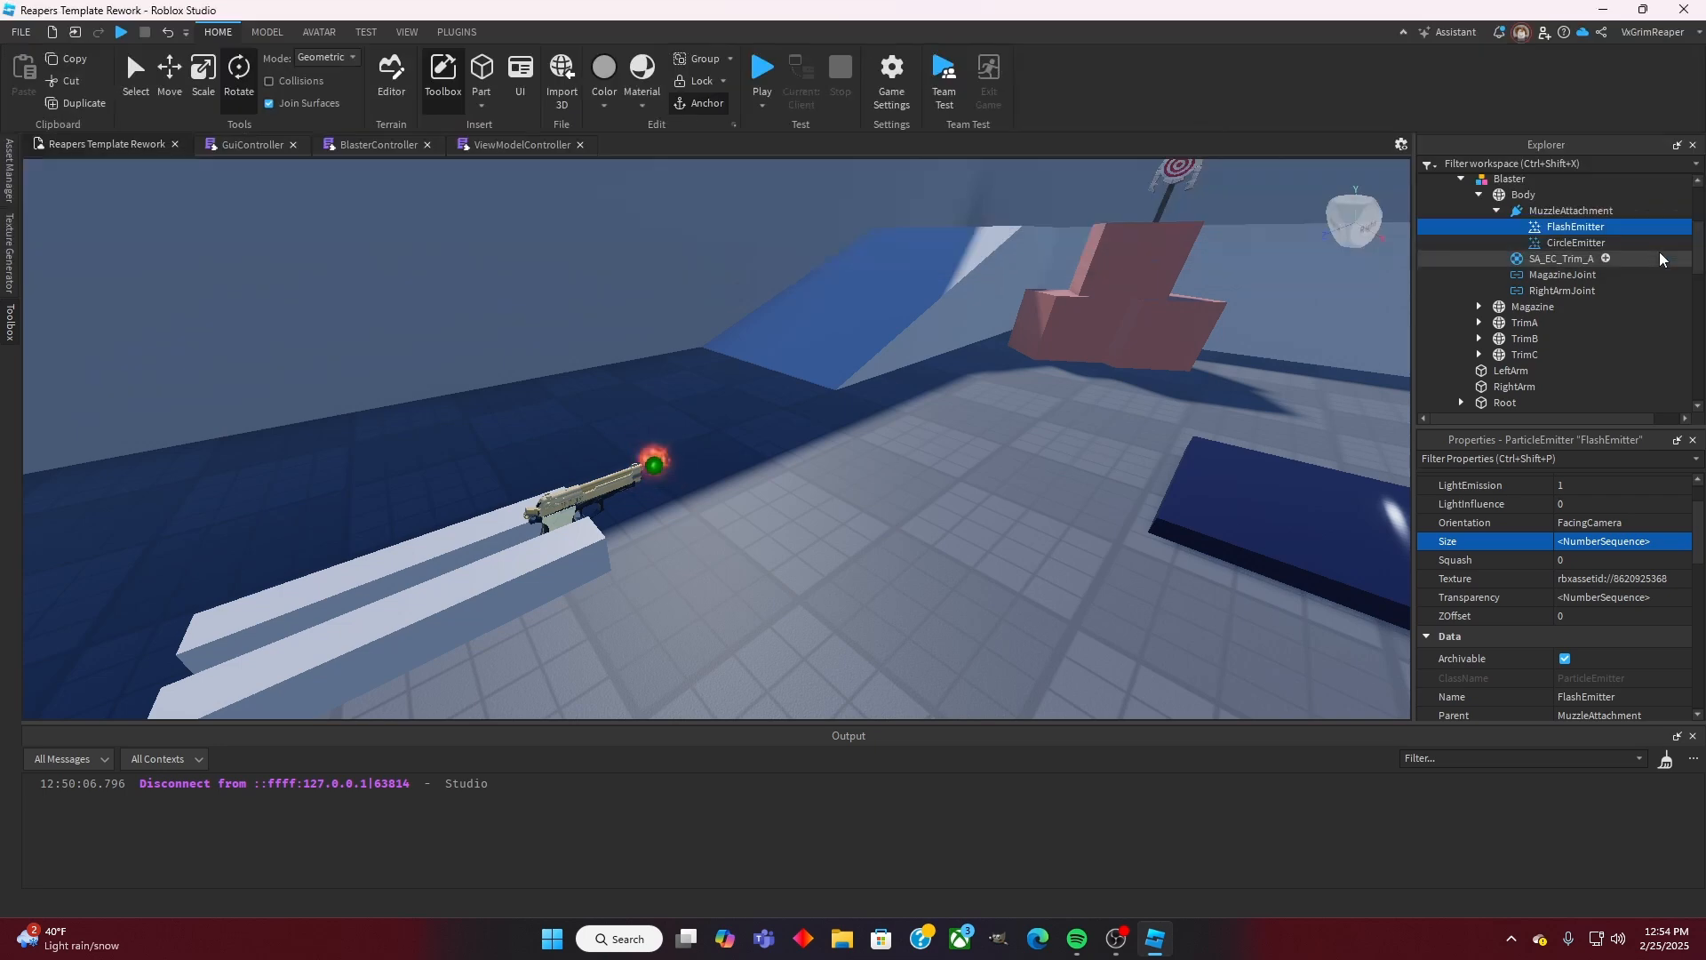
Step: Set the FlashEmitter's Rate to 5 and inspect the muzzle flash from the pistol's side
scroll(1596, 514, "down", 5)
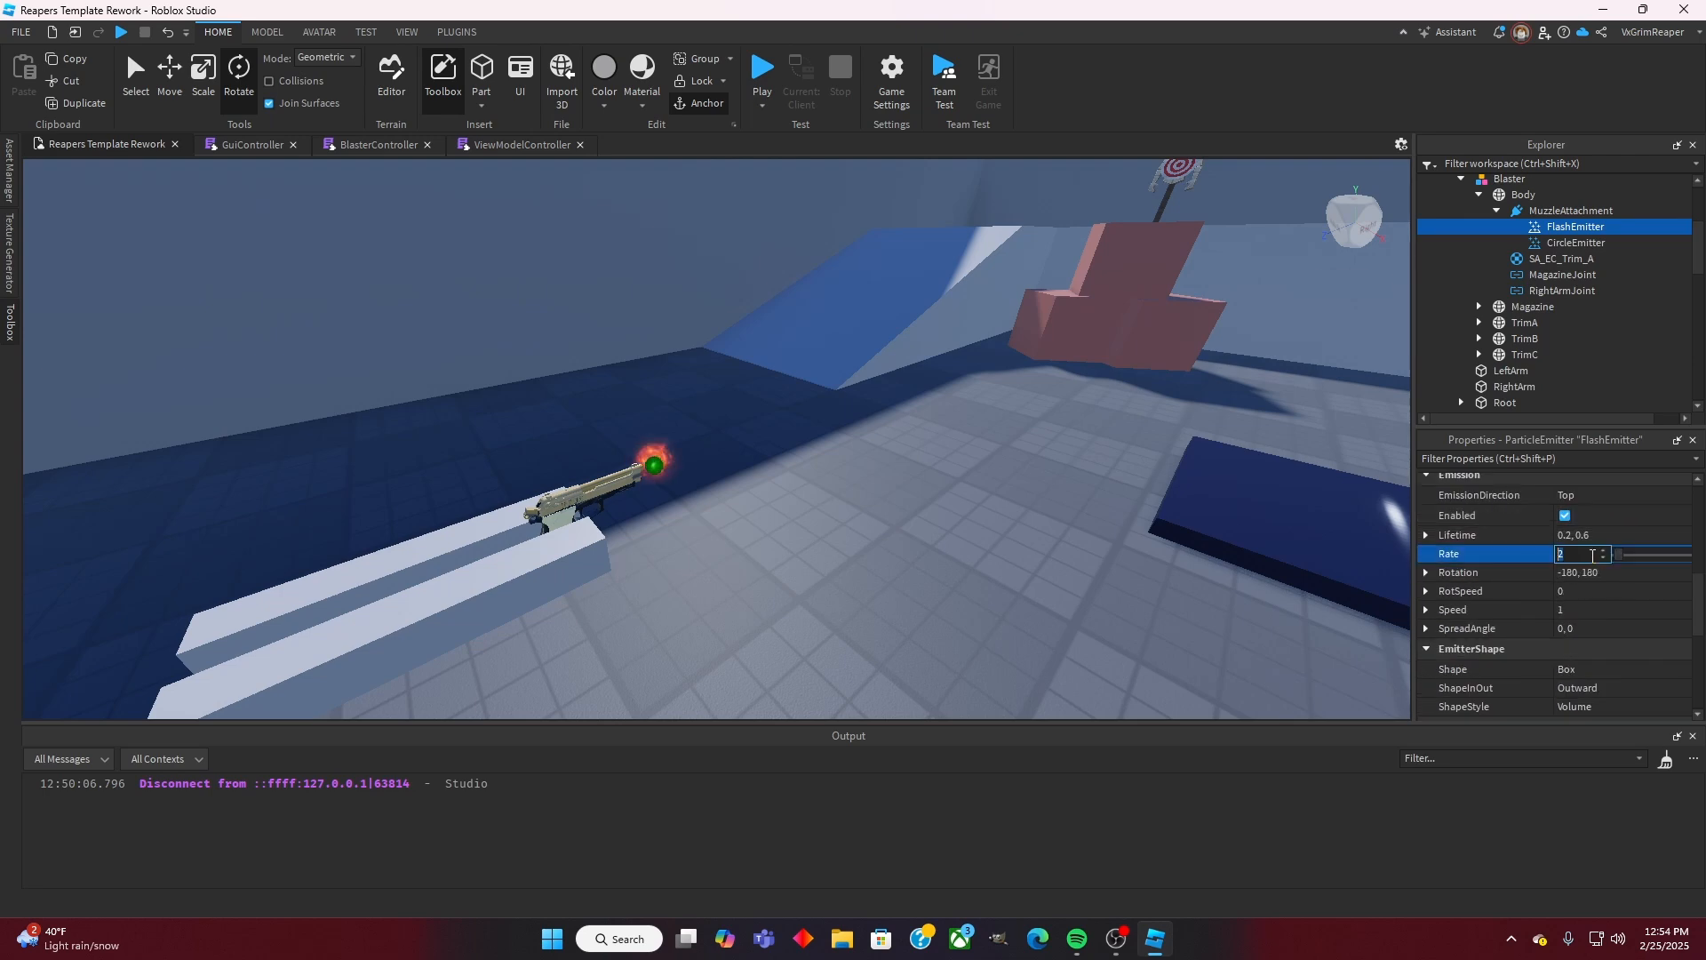
right_click_drag(986, 519, 987, 519)
key("a")
key("d")
key("d")
key("a")
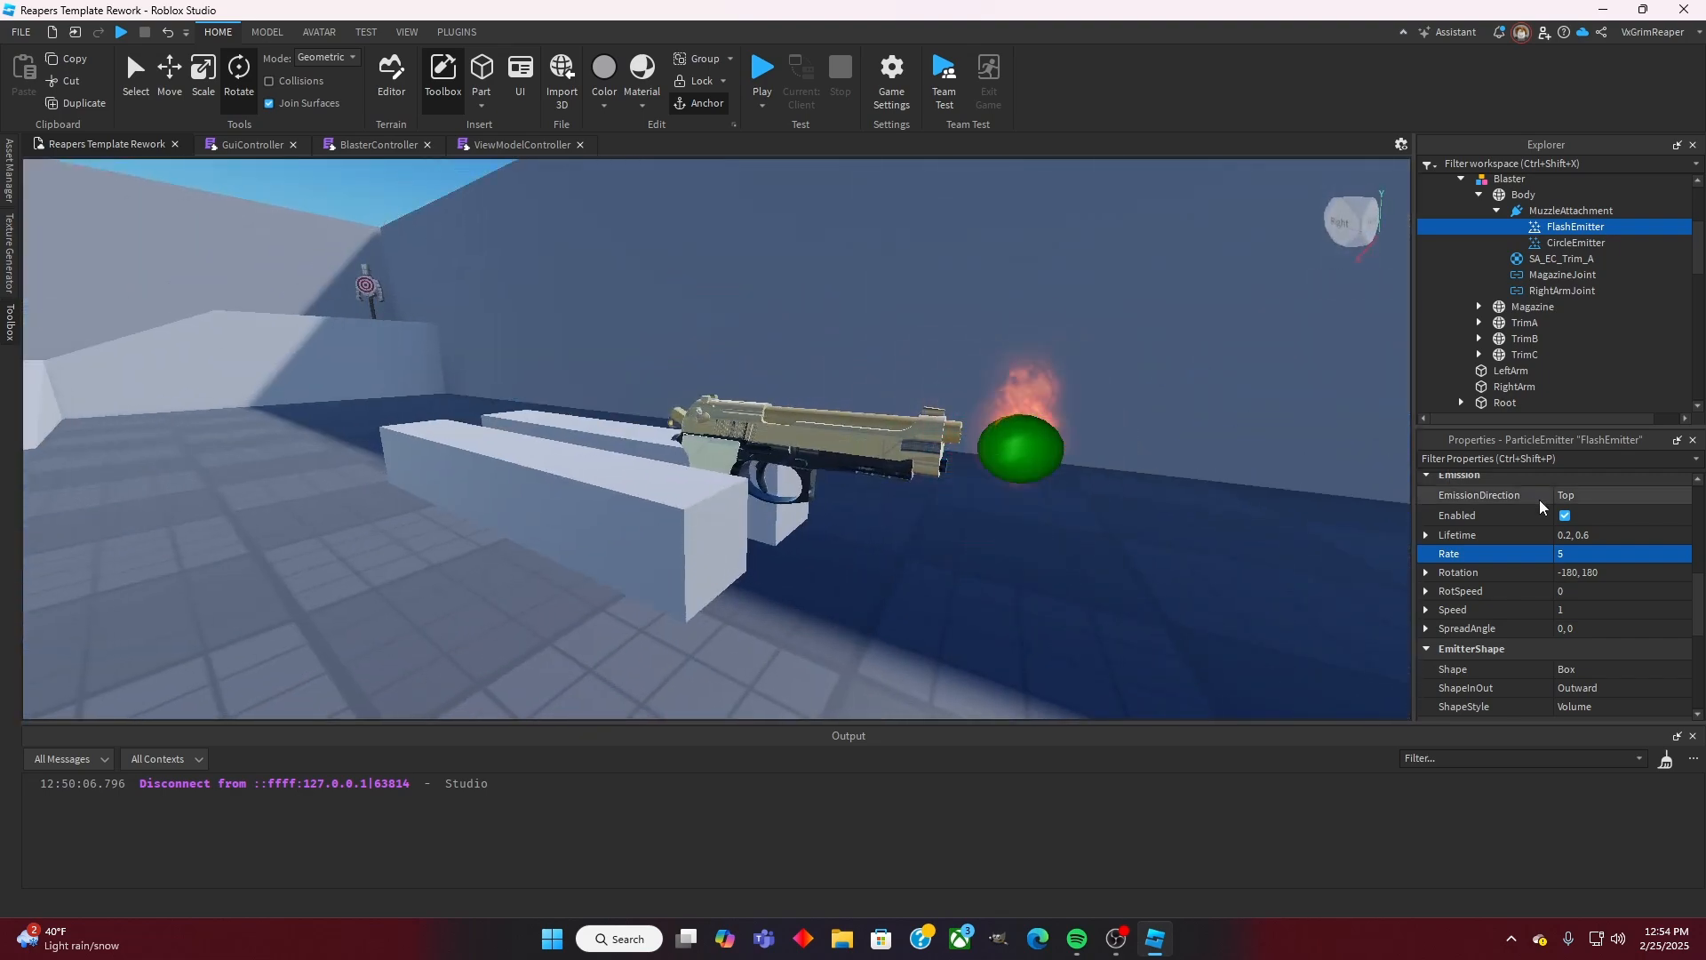
Step: Enable LockedToPart for the FlashEmitter and check the flash at the muzzle
scroll(1585, 604, "down", 1)
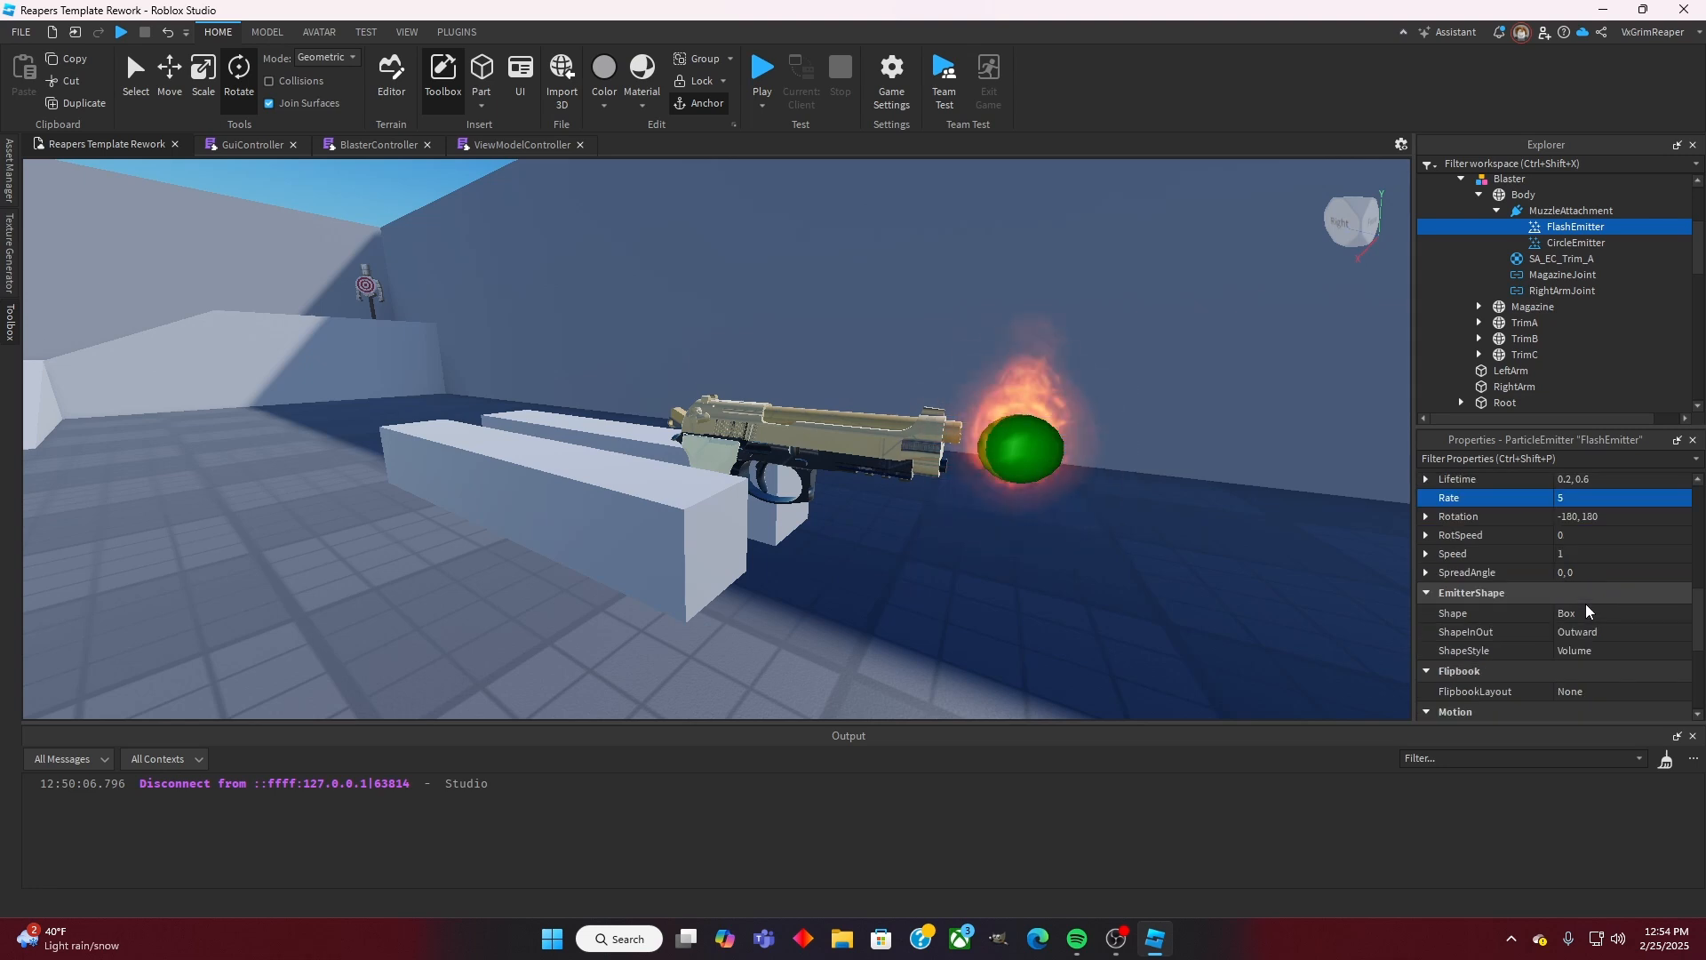
scroll(1590, 615, "down", 3)
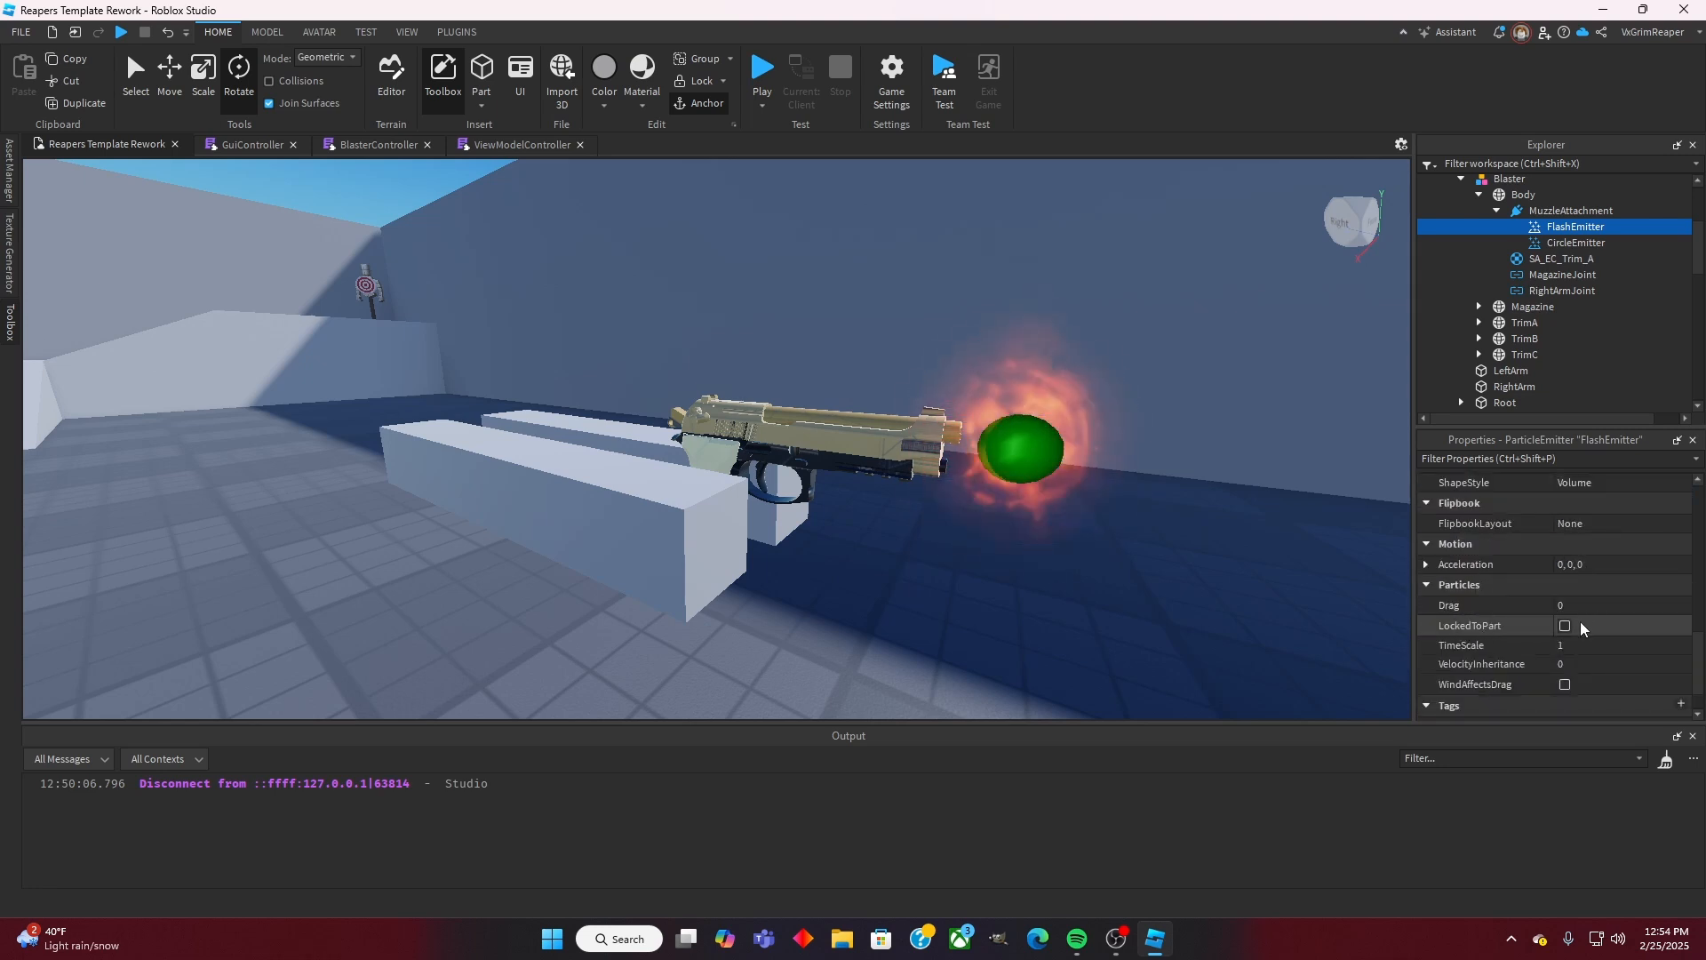
left_click(1565, 626)
right_click_drag(1209, 480, 1234, 482)
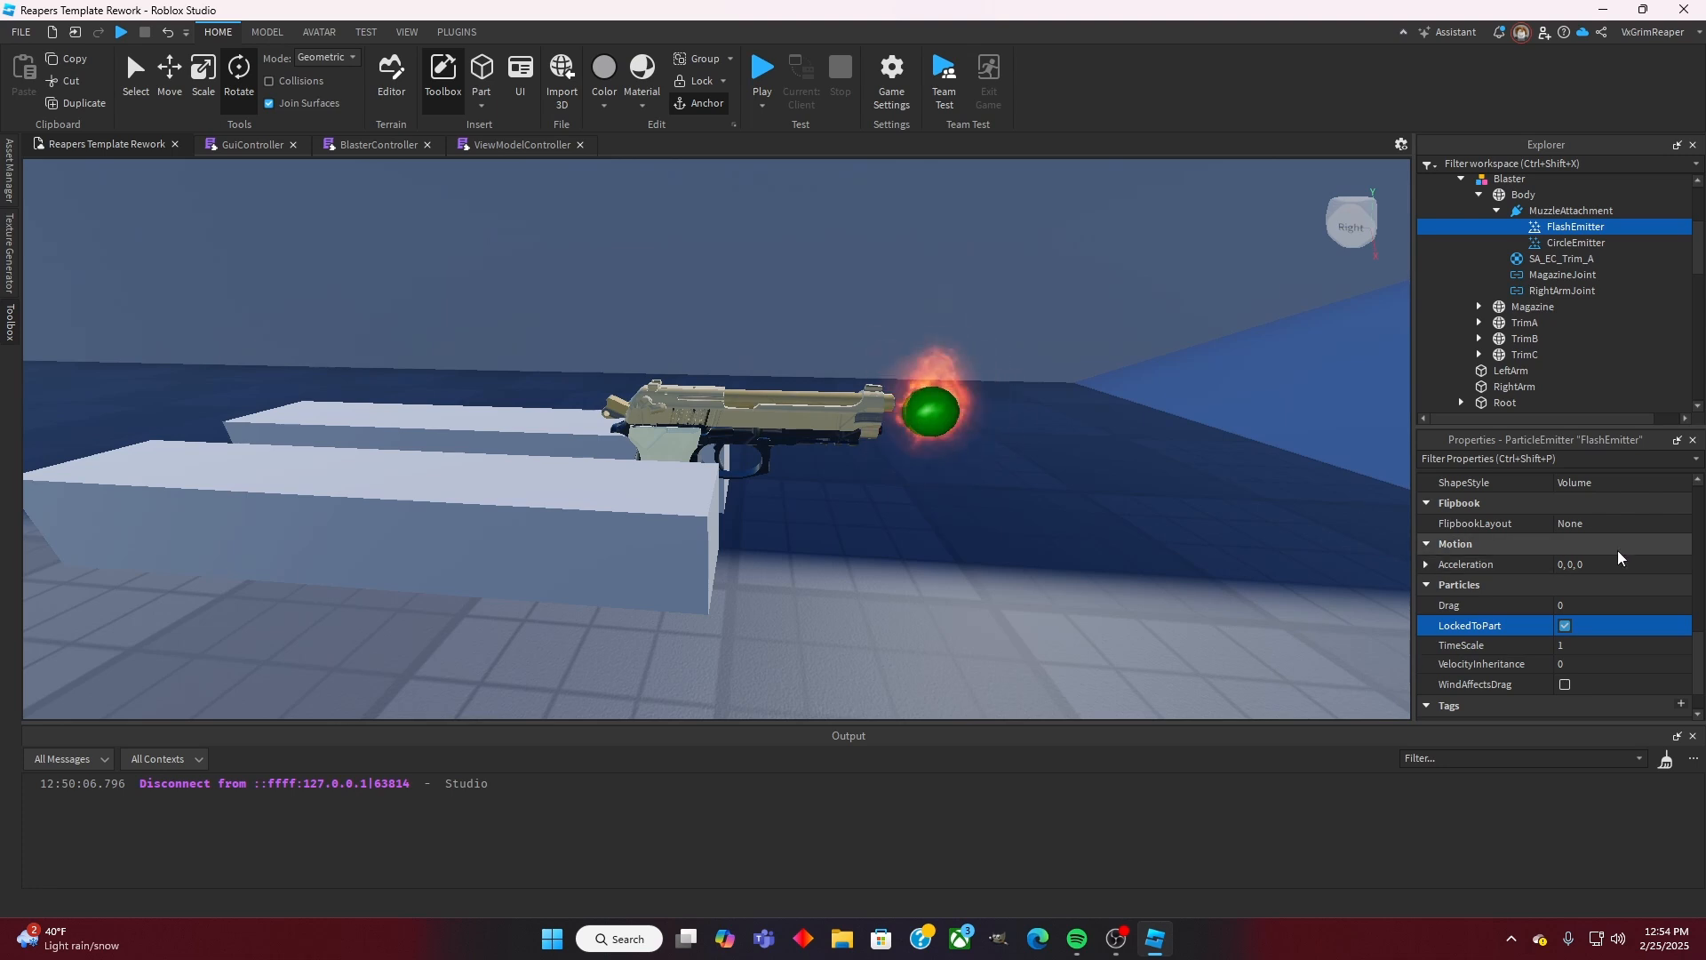
Step: Set the FlashEmitter's EmissionDirection to Front after trying Bottom and Back
scroll(1582, 582, "up", 3)
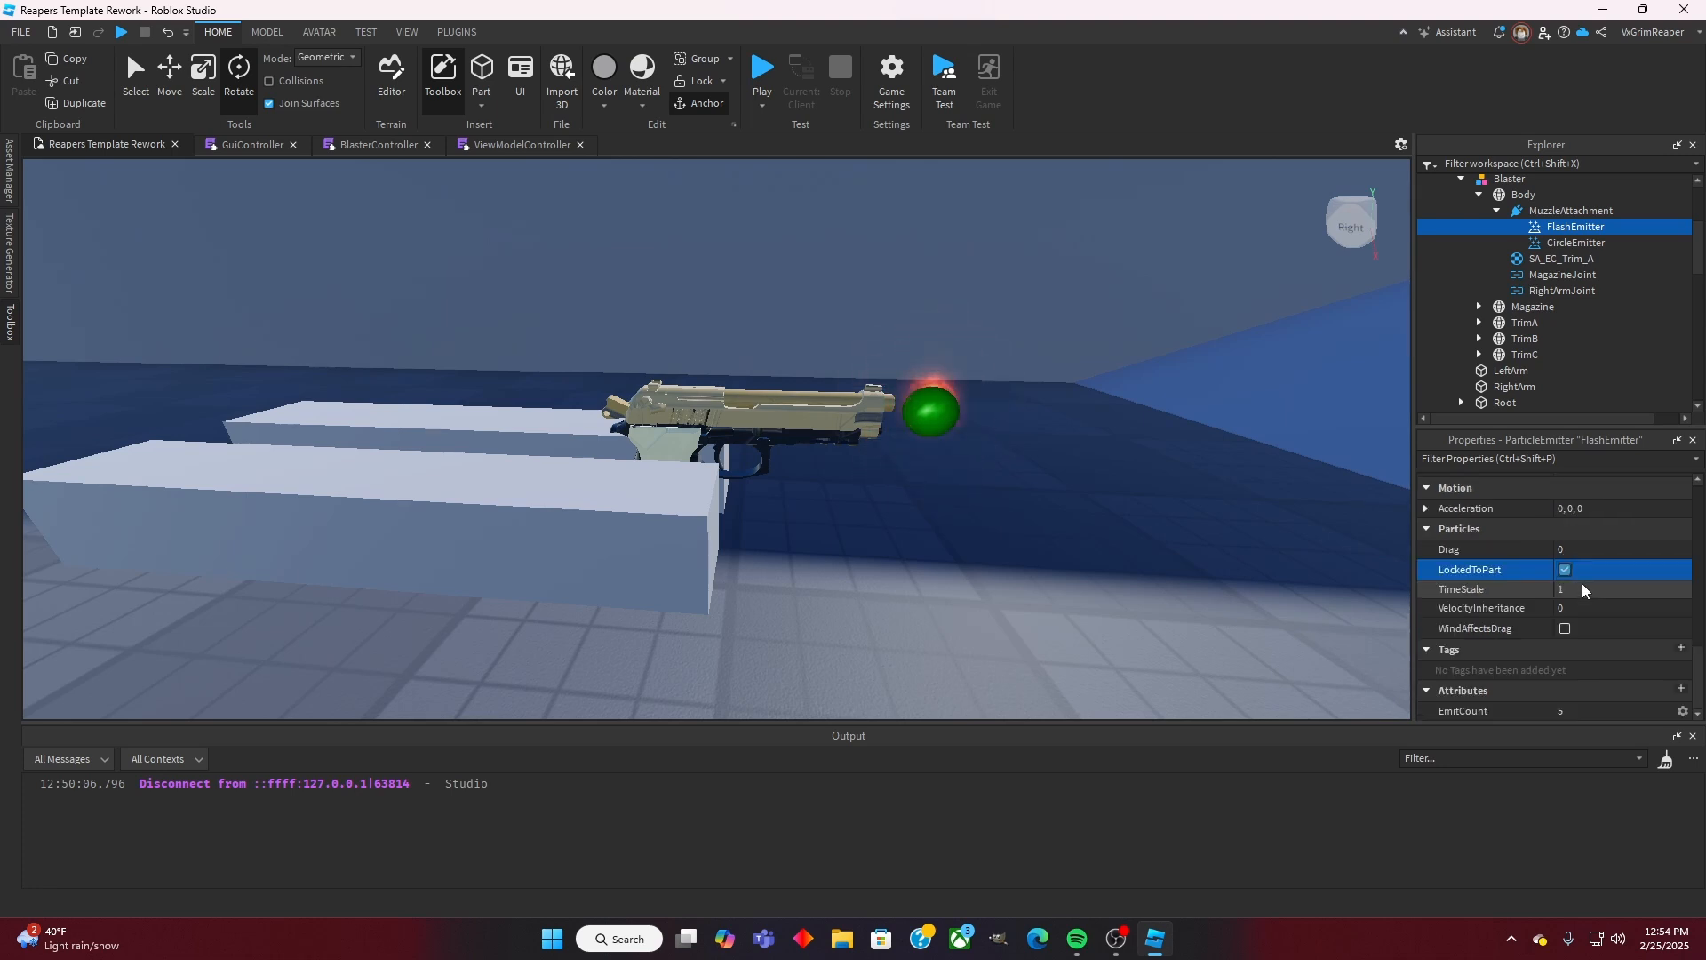
scroll(1584, 583, "up", 3)
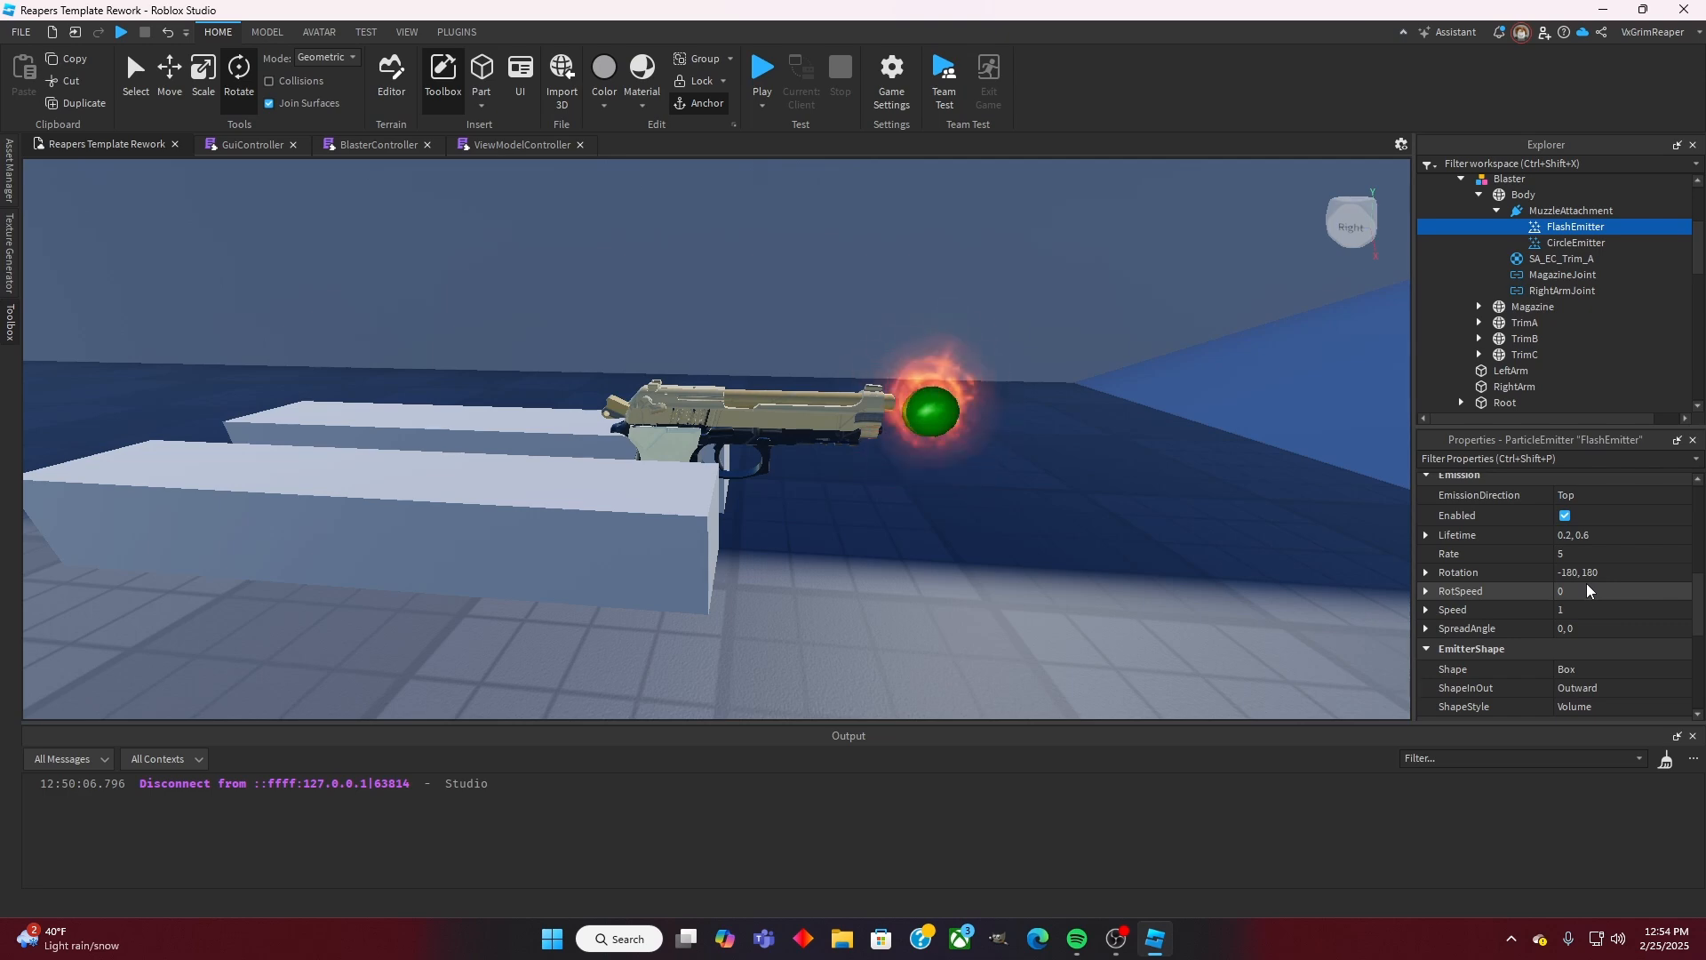
scroll(1586, 583, "up", 1)
left_click(1591, 552)
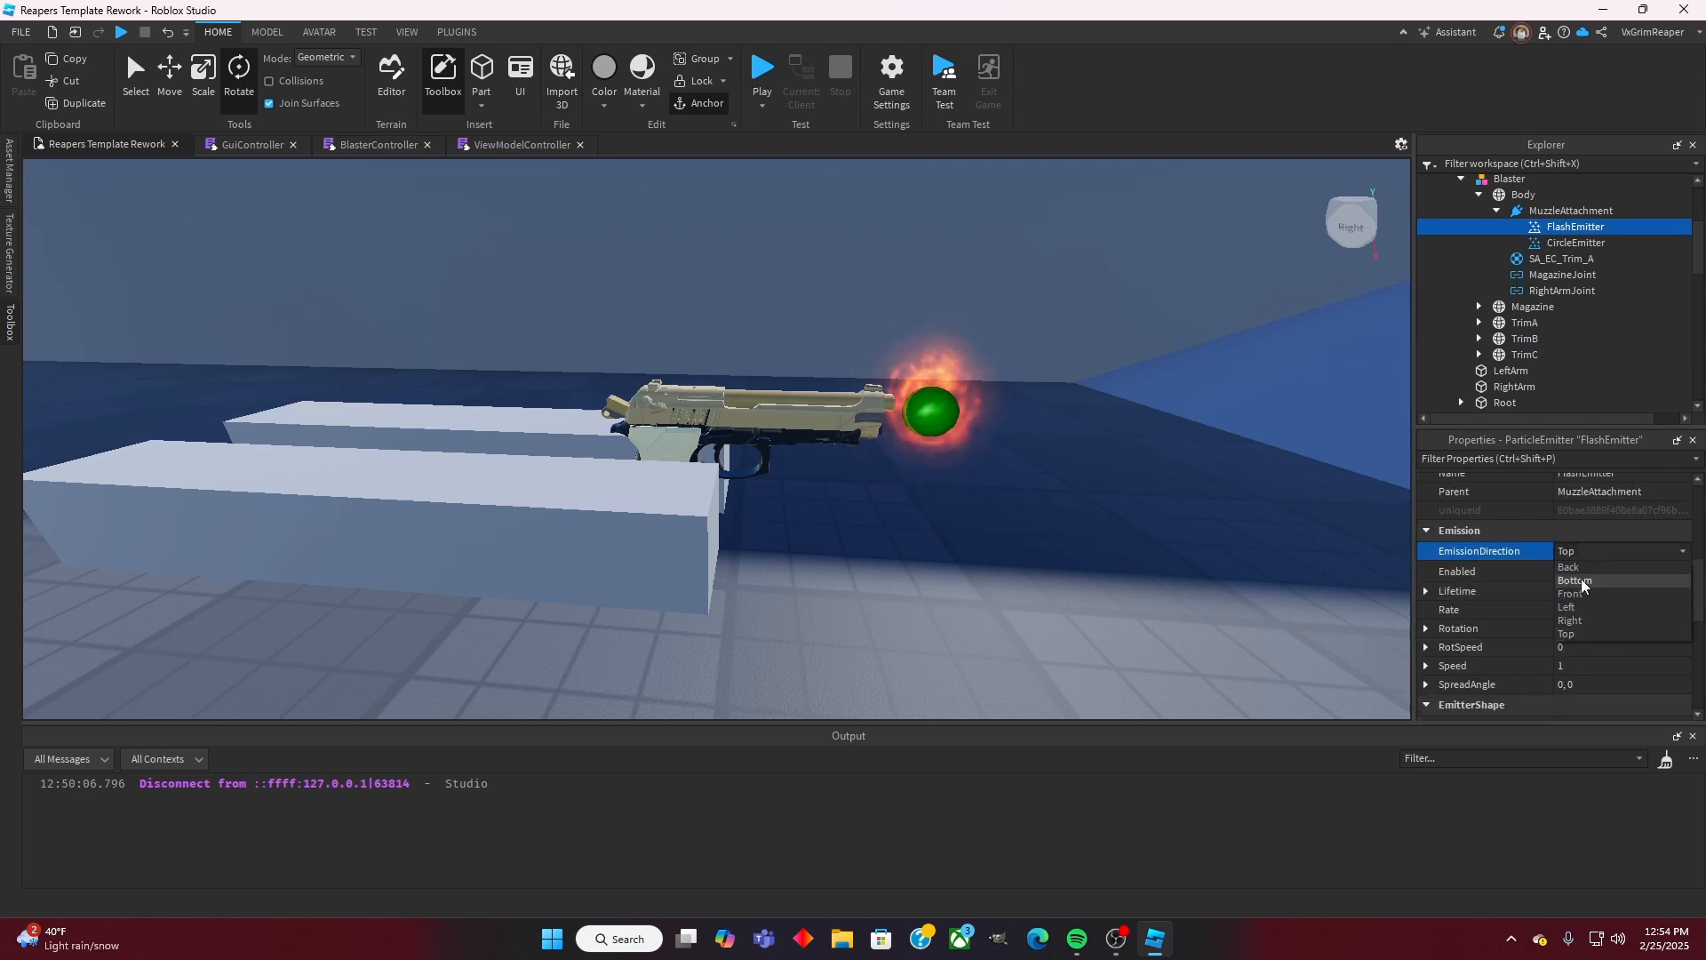
left_click(1579, 580)
left_click(1606, 556)
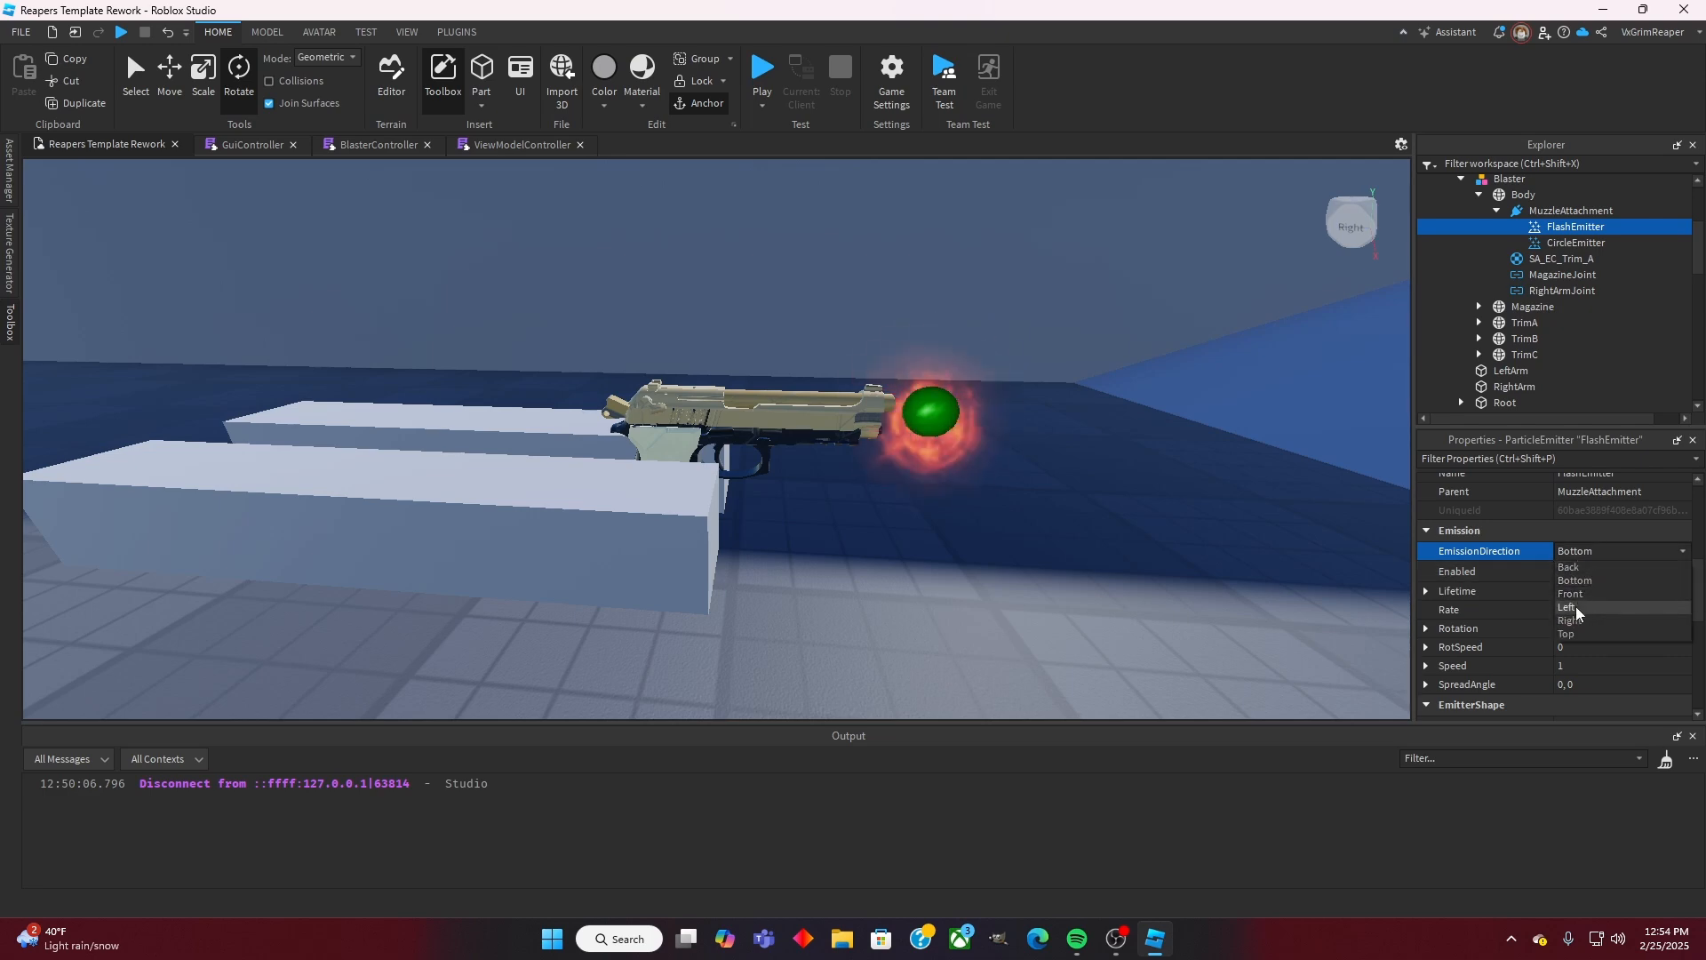
left_click(1583, 576)
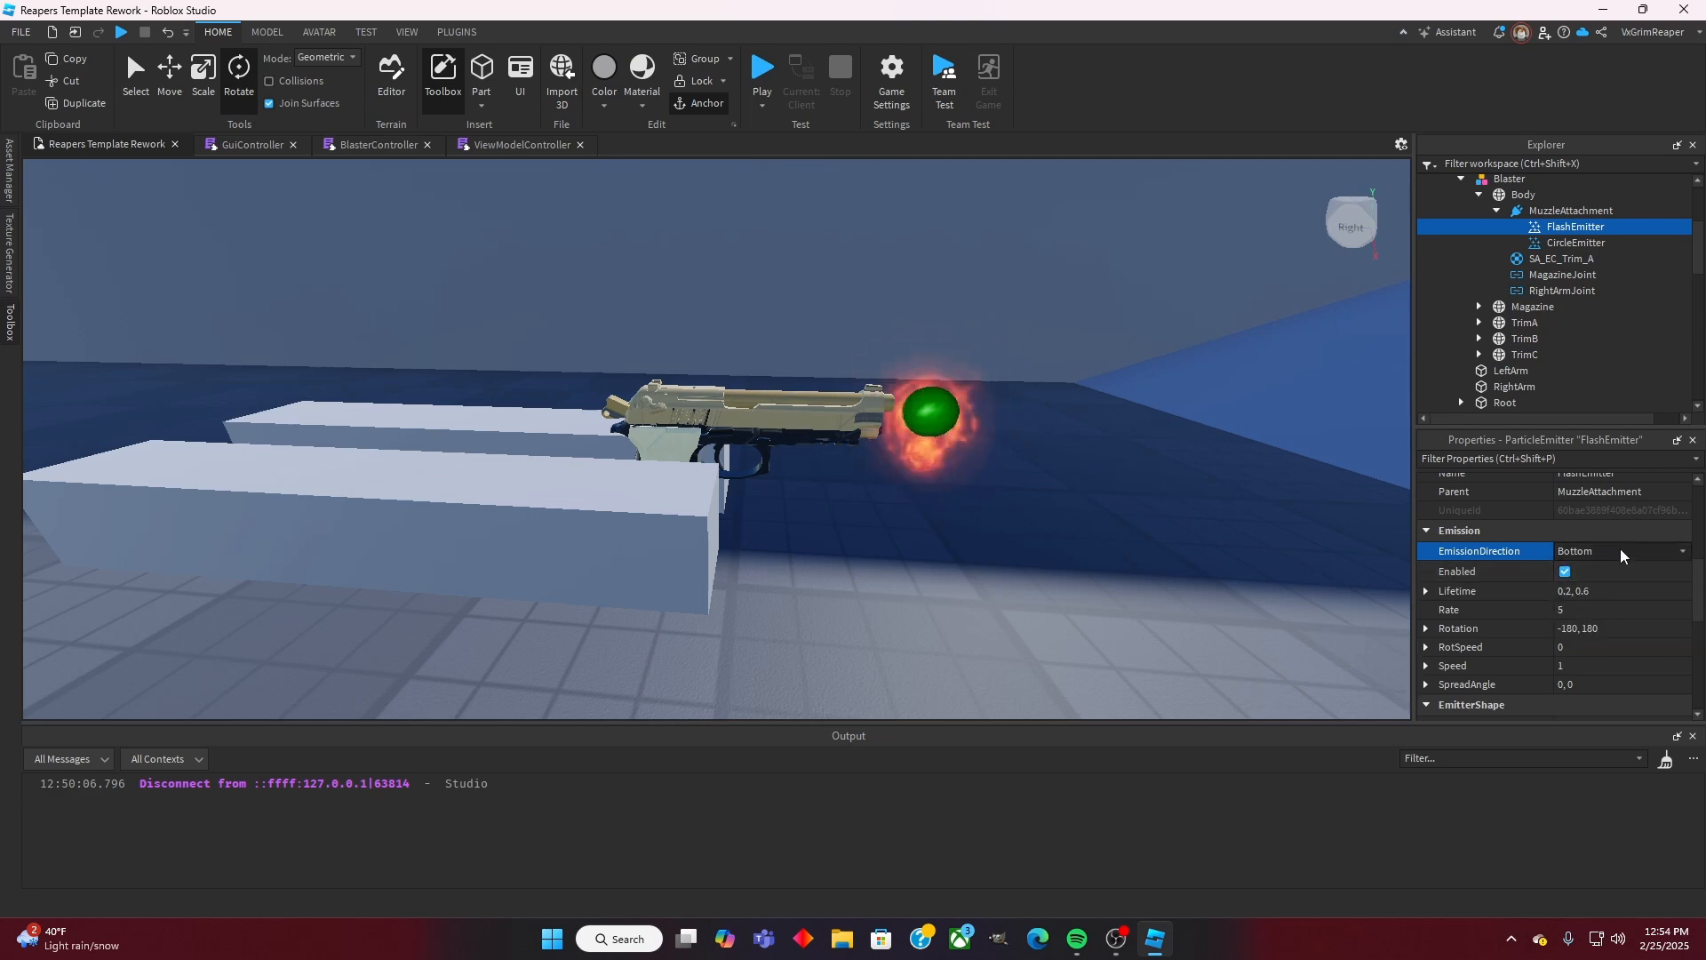
left_click(1619, 547)
left_click(1586, 565)
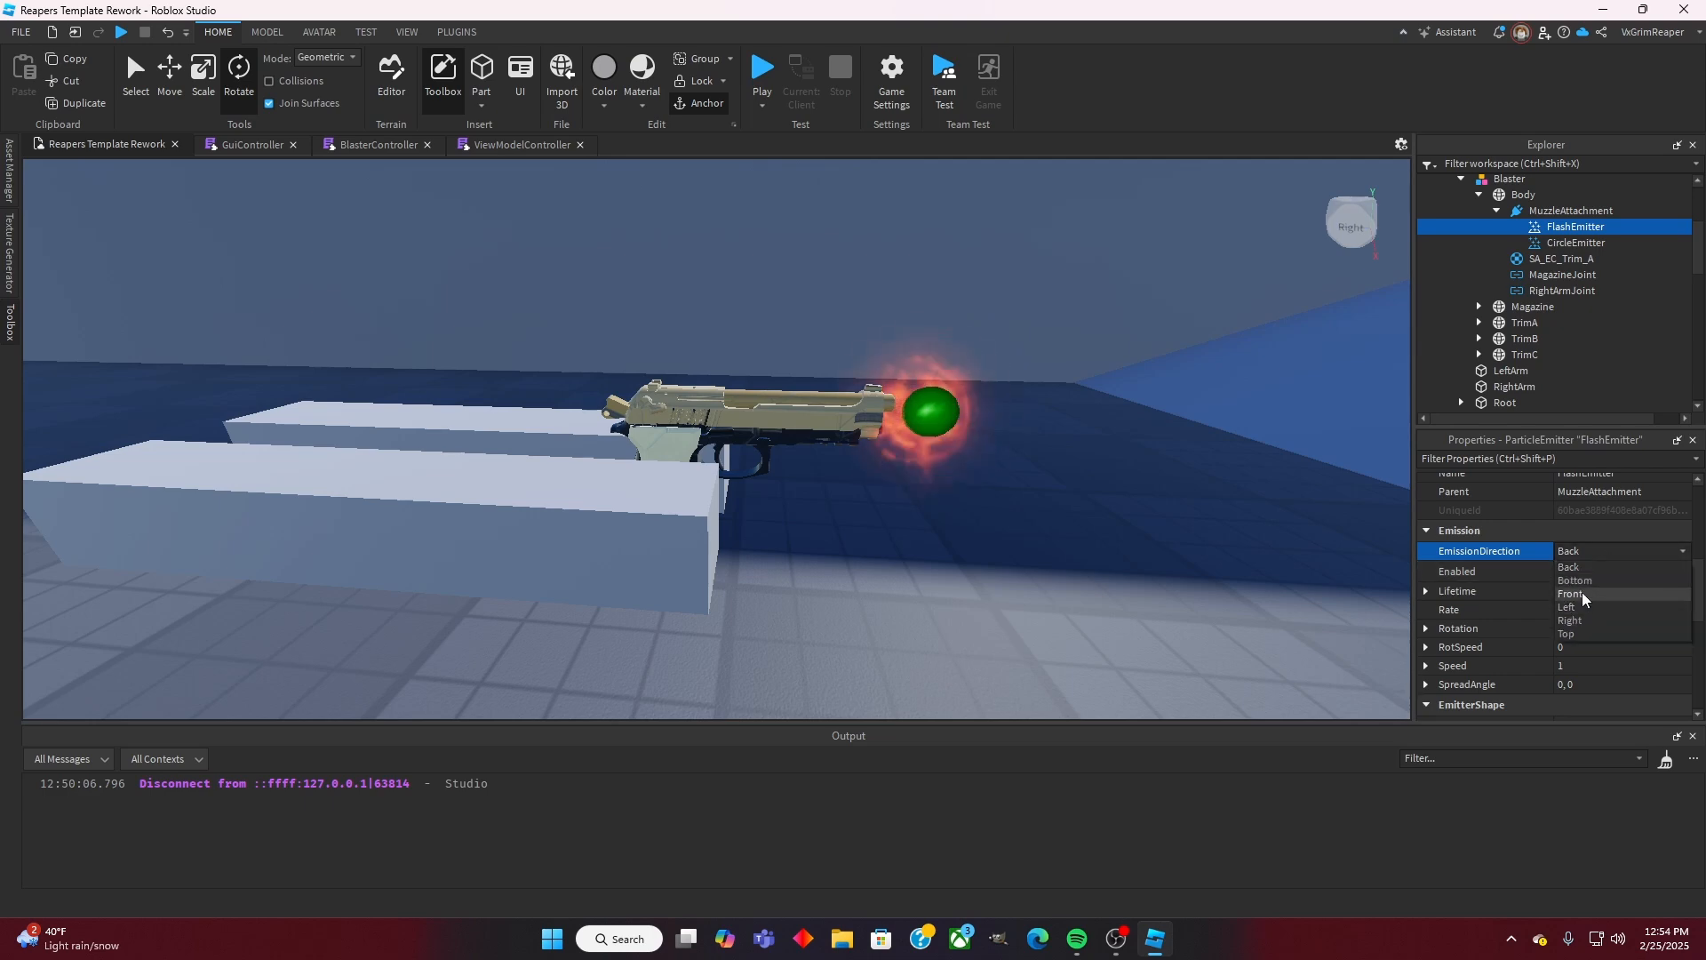
left_click(1582, 594)
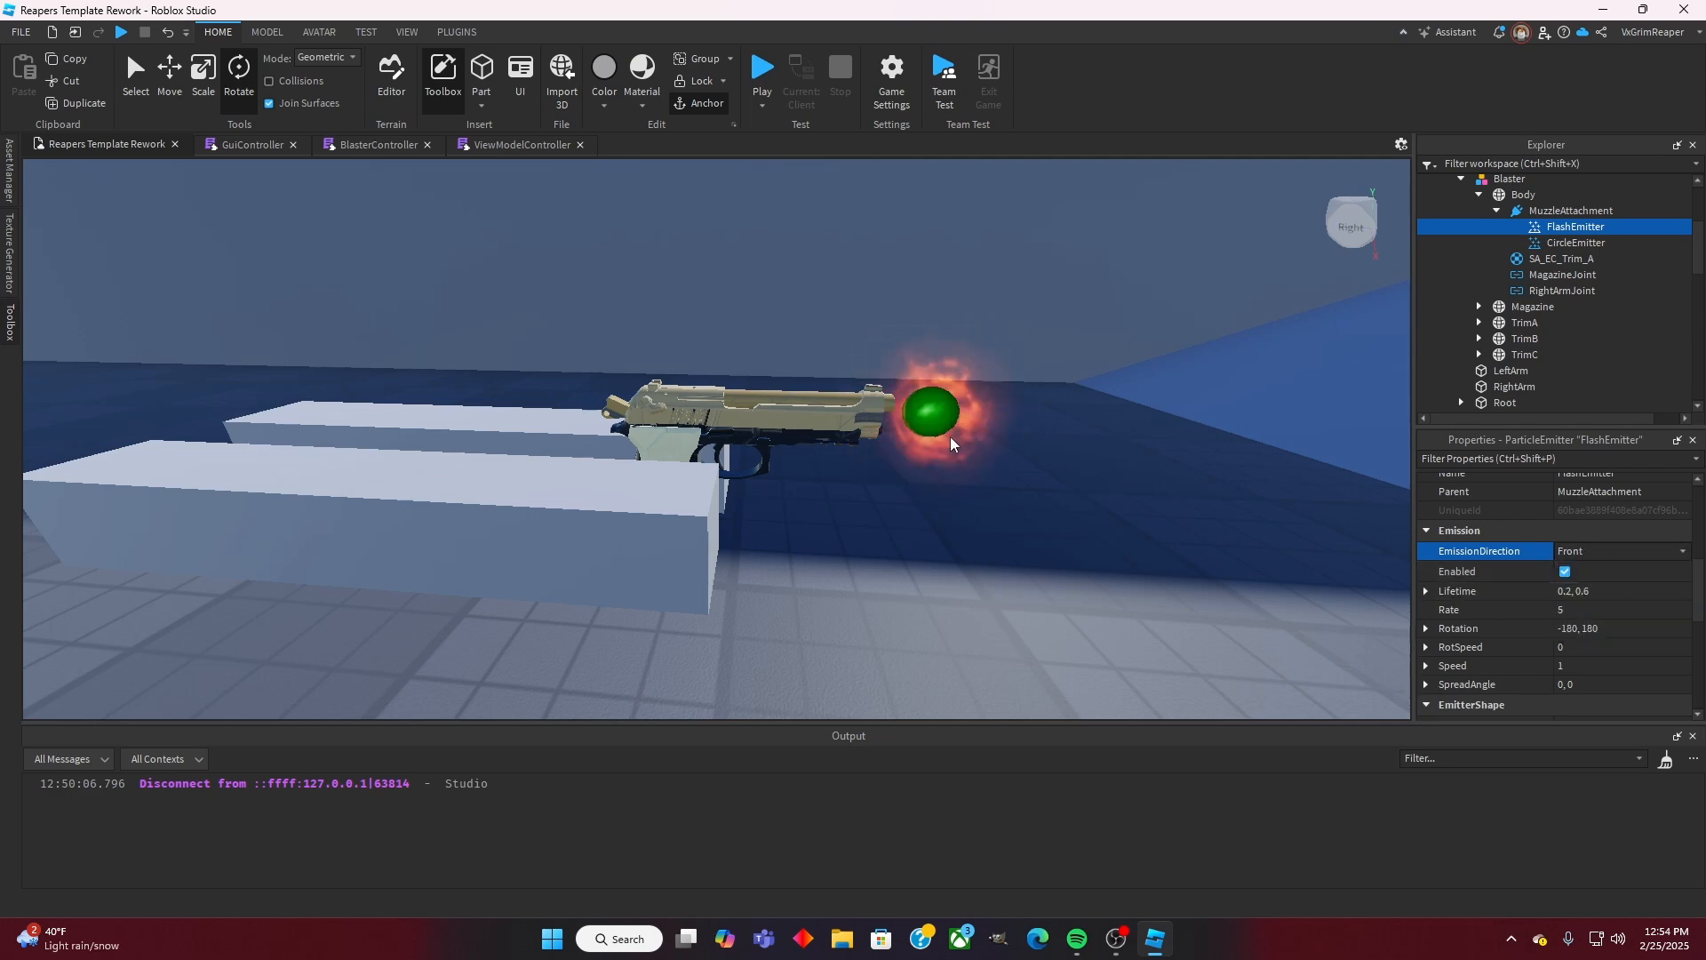
Step: Try the Cylinder, Disc and Sphere emitter shapes on the FlashEmitter and return its Shape to Box
scroll(1573, 578, "down", 3)
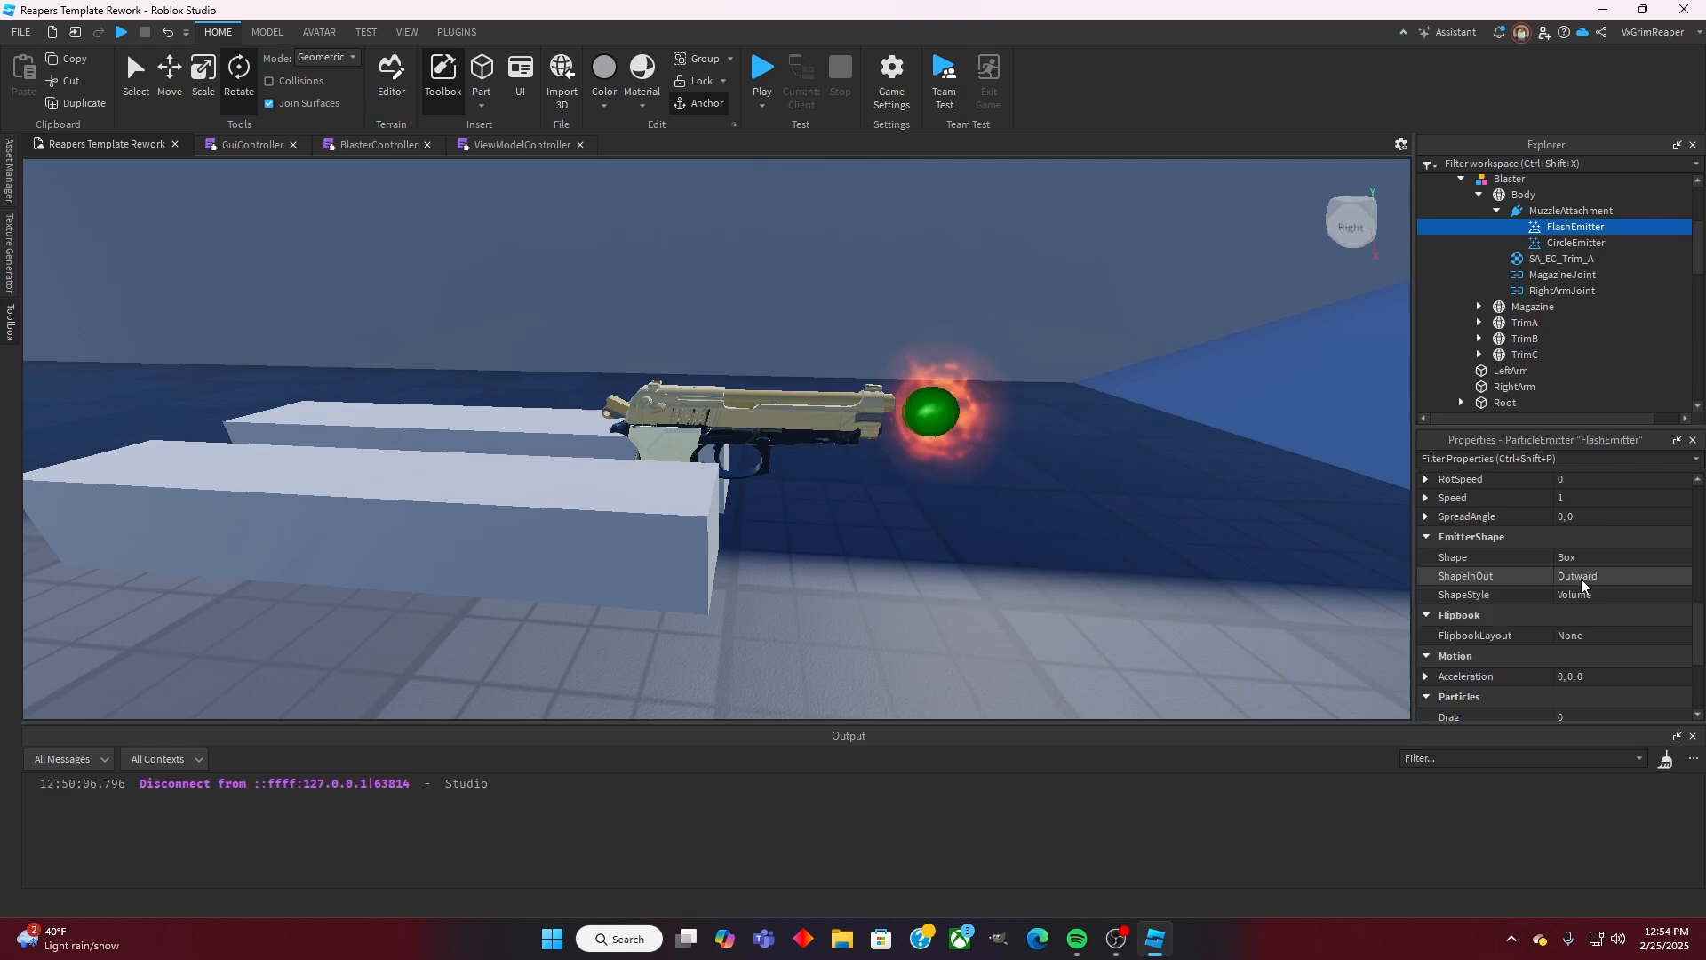
left_click(1578, 562)
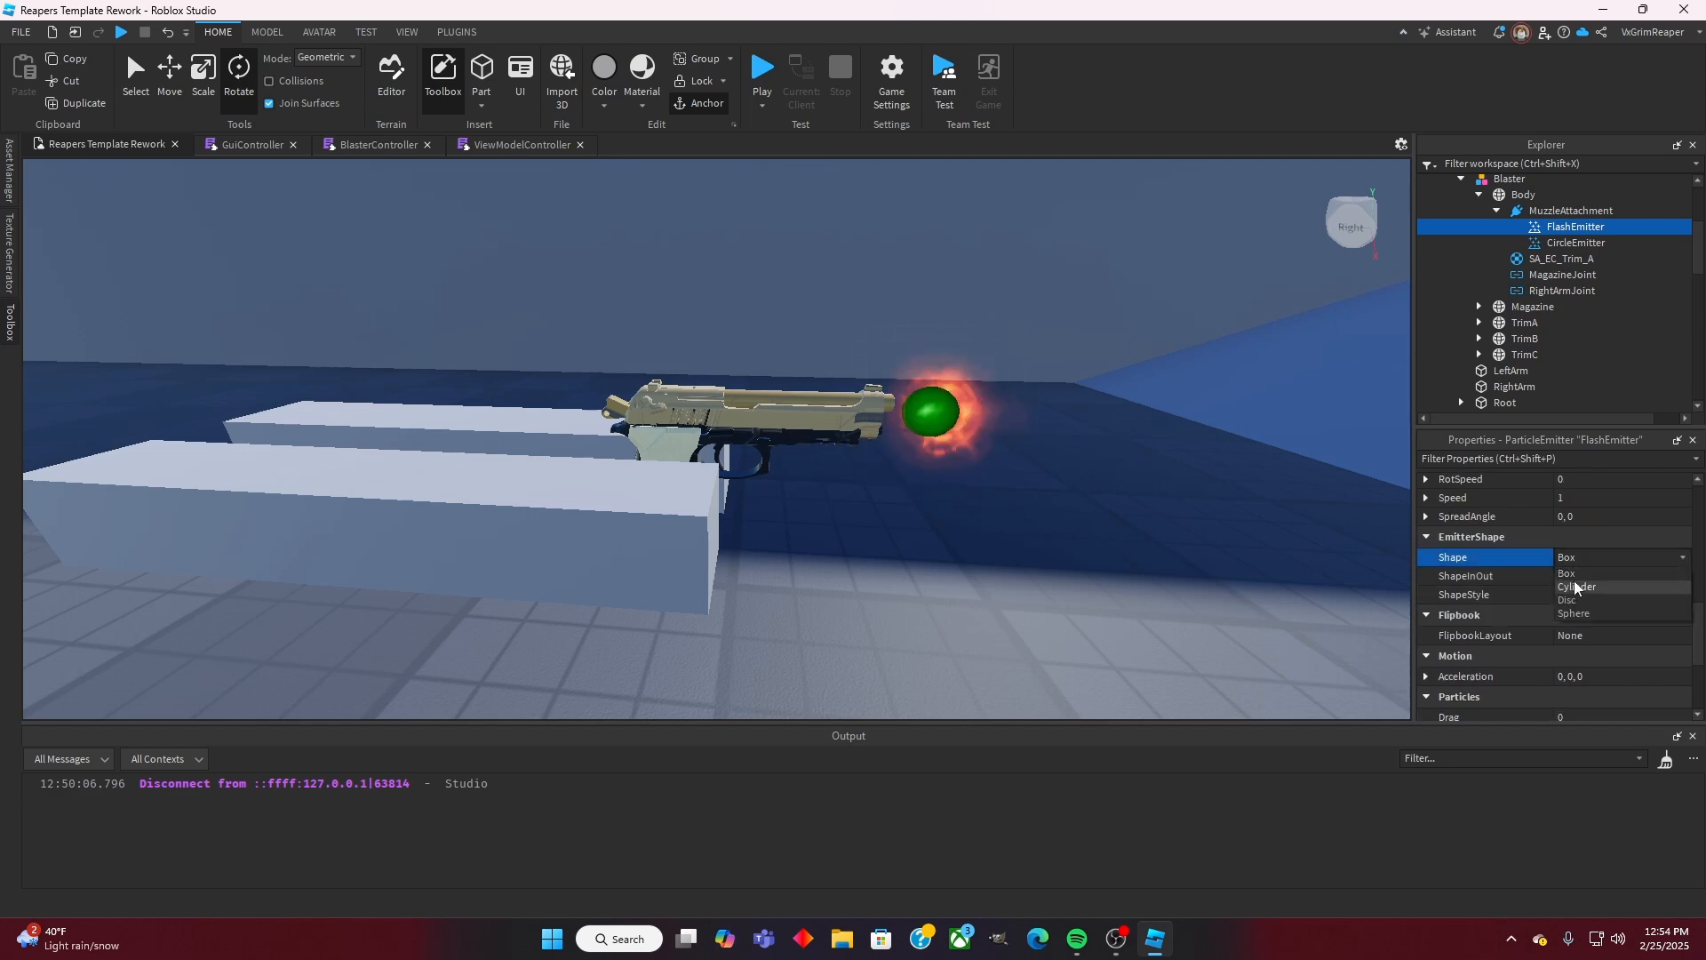
left_click(1574, 579)
left_click(1590, 565)
left_click(1582, 593)
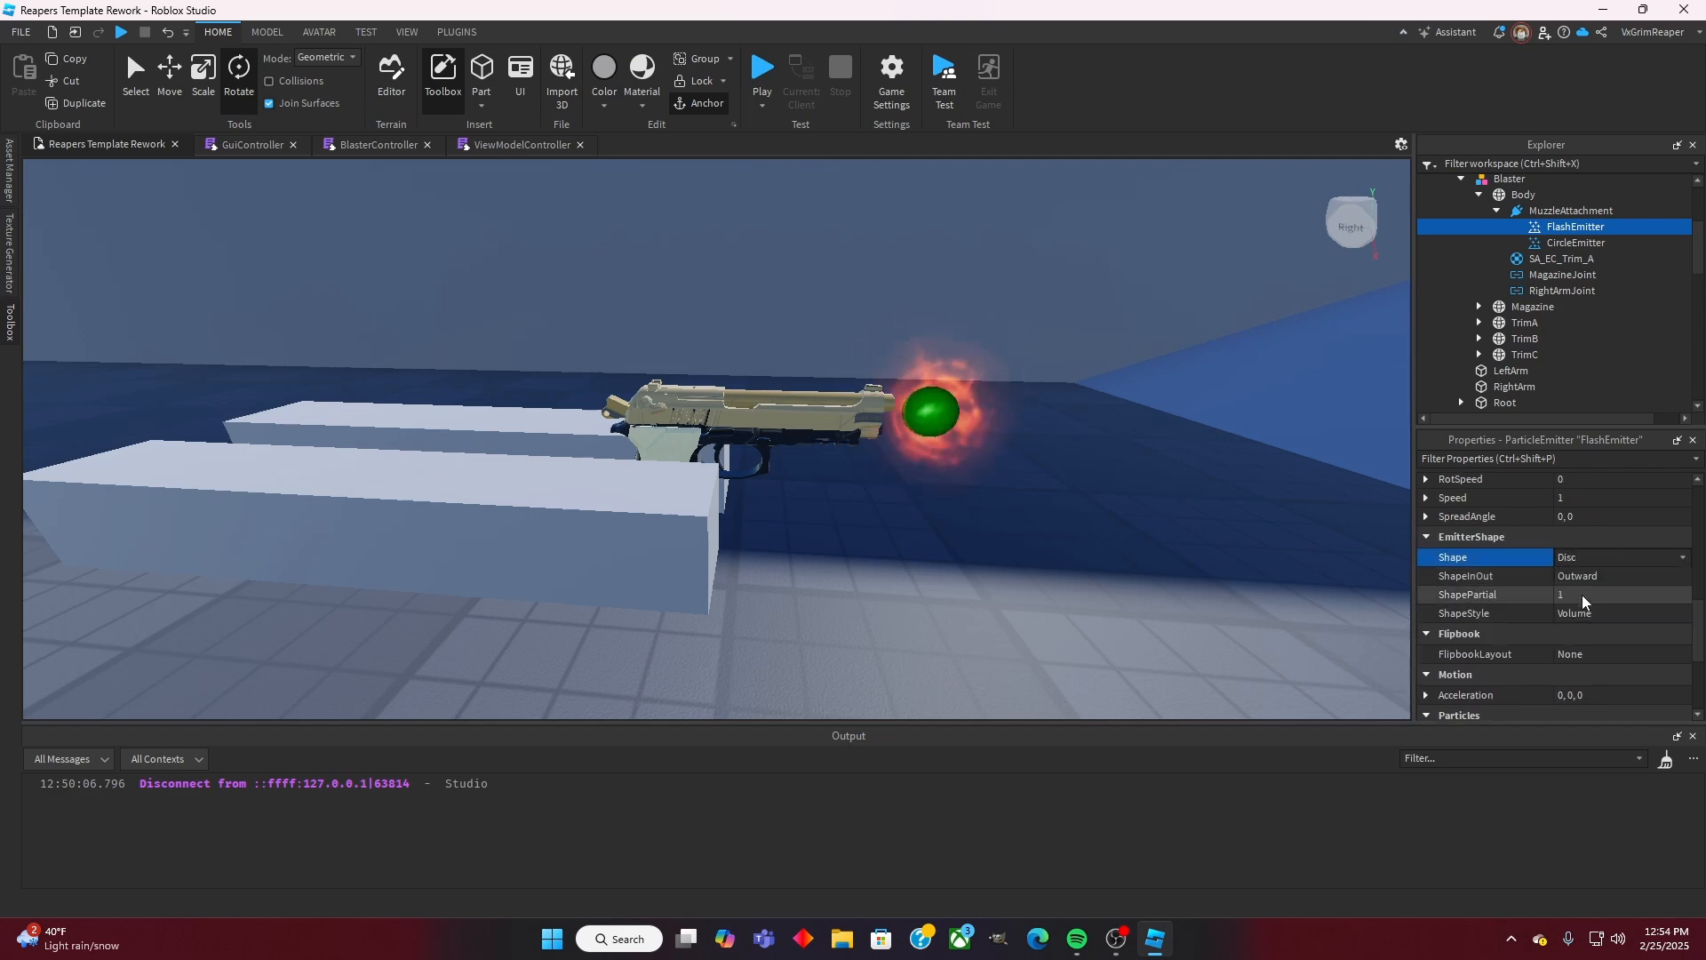
left_click(1596, 557)
left_click(1584, 610)
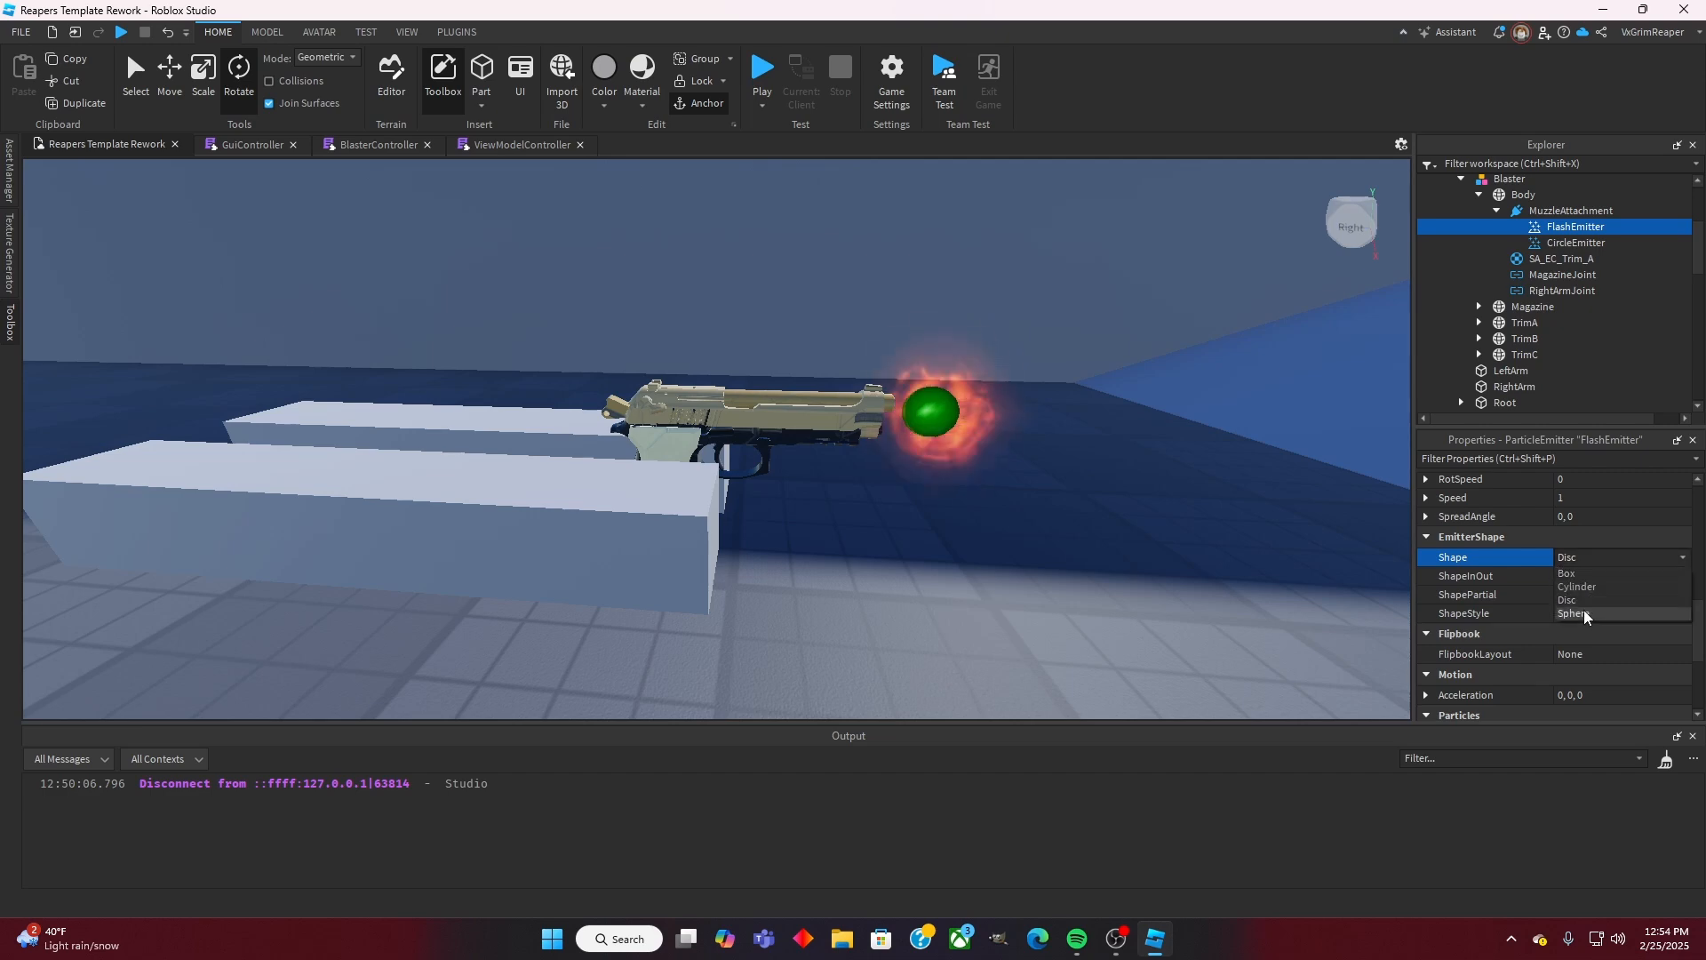
left_click(1590, 557)
left_click(1569, 578)
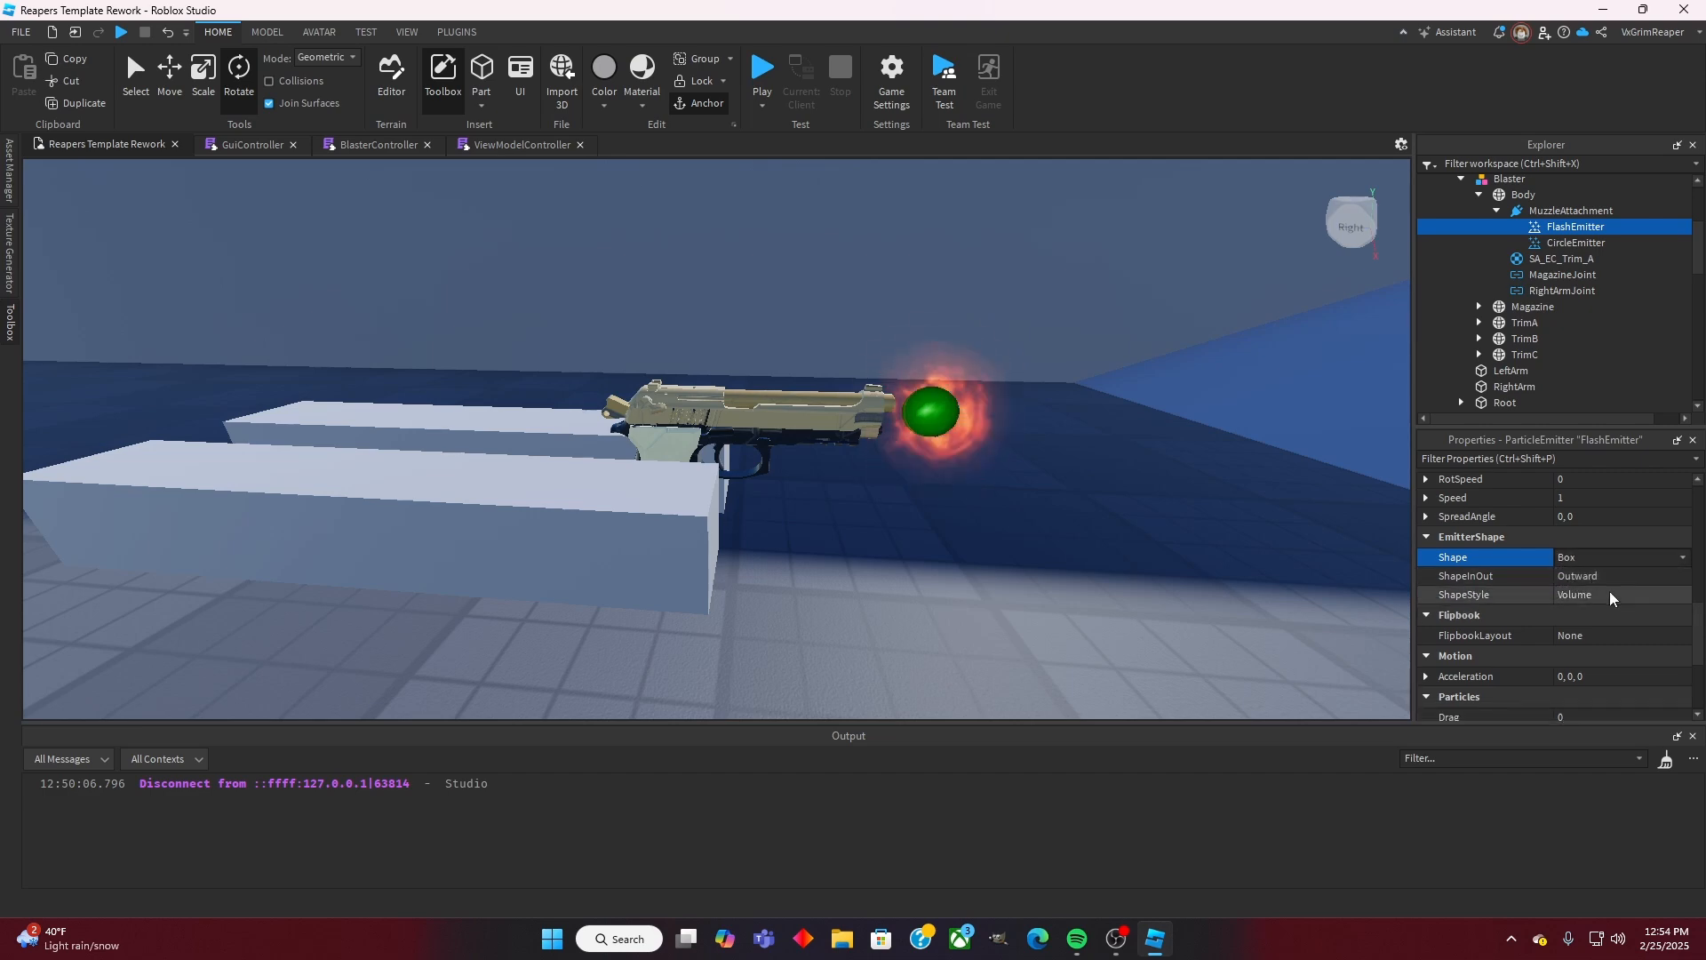
Step: Try Inward for the FlashEmitter's ShapeInOut and return it to Outward
left_click(1603, 595)
left_click(1609, 575)
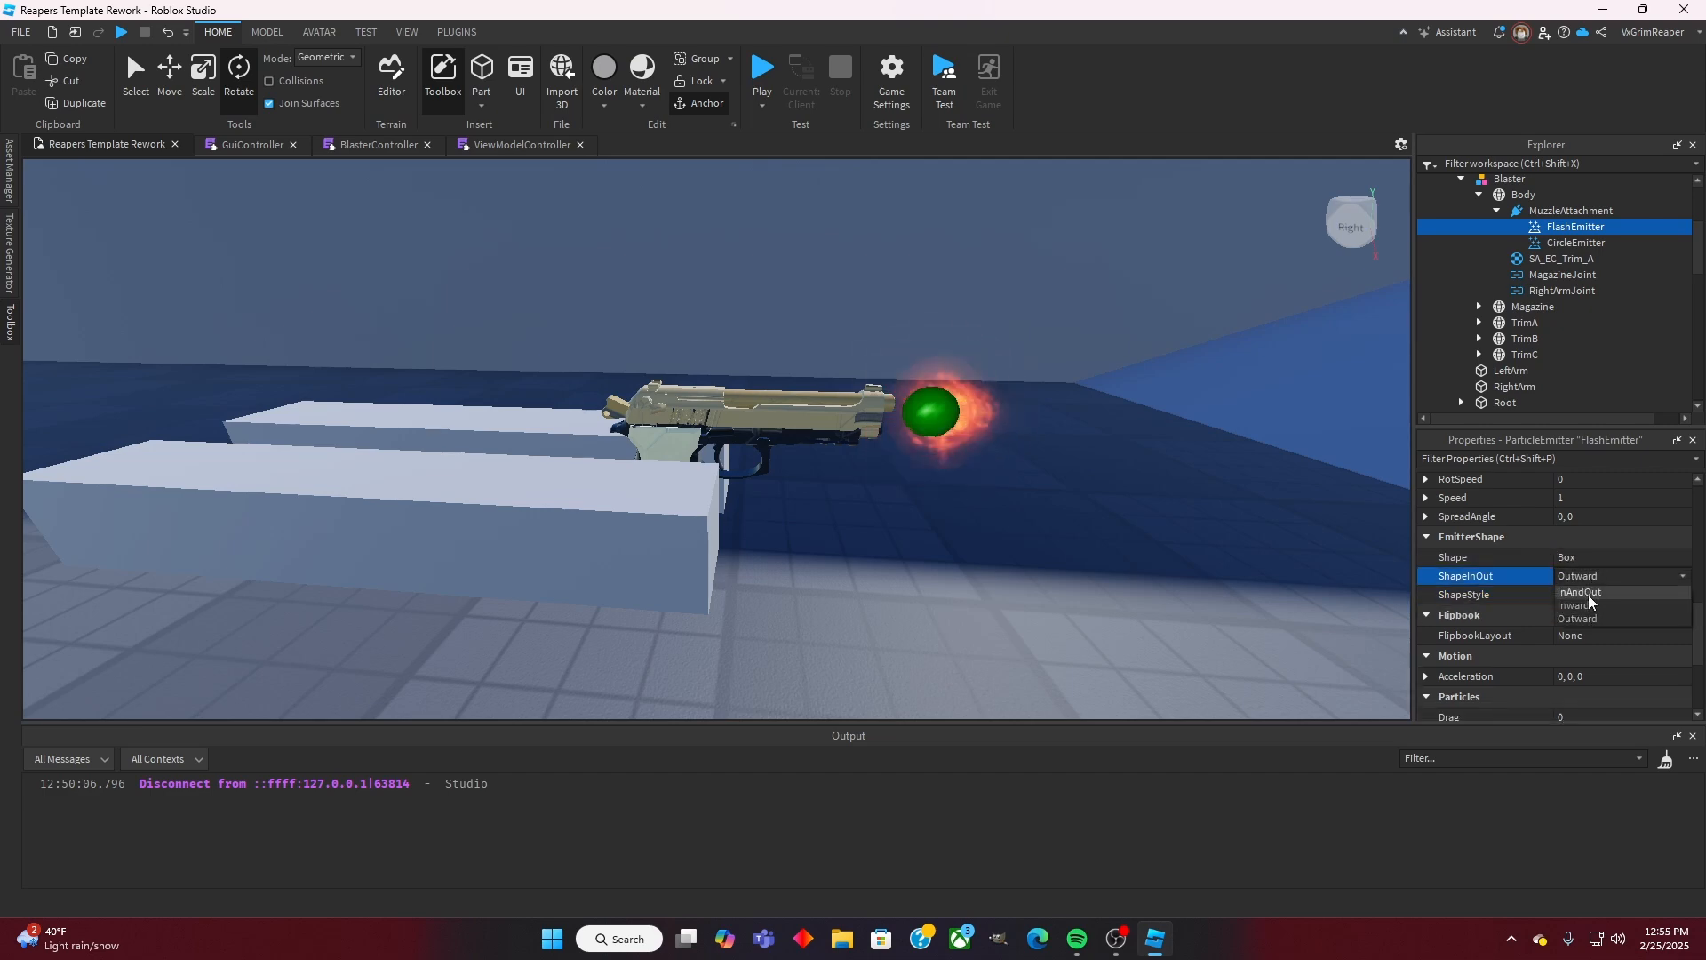
left_click(1586, 607)
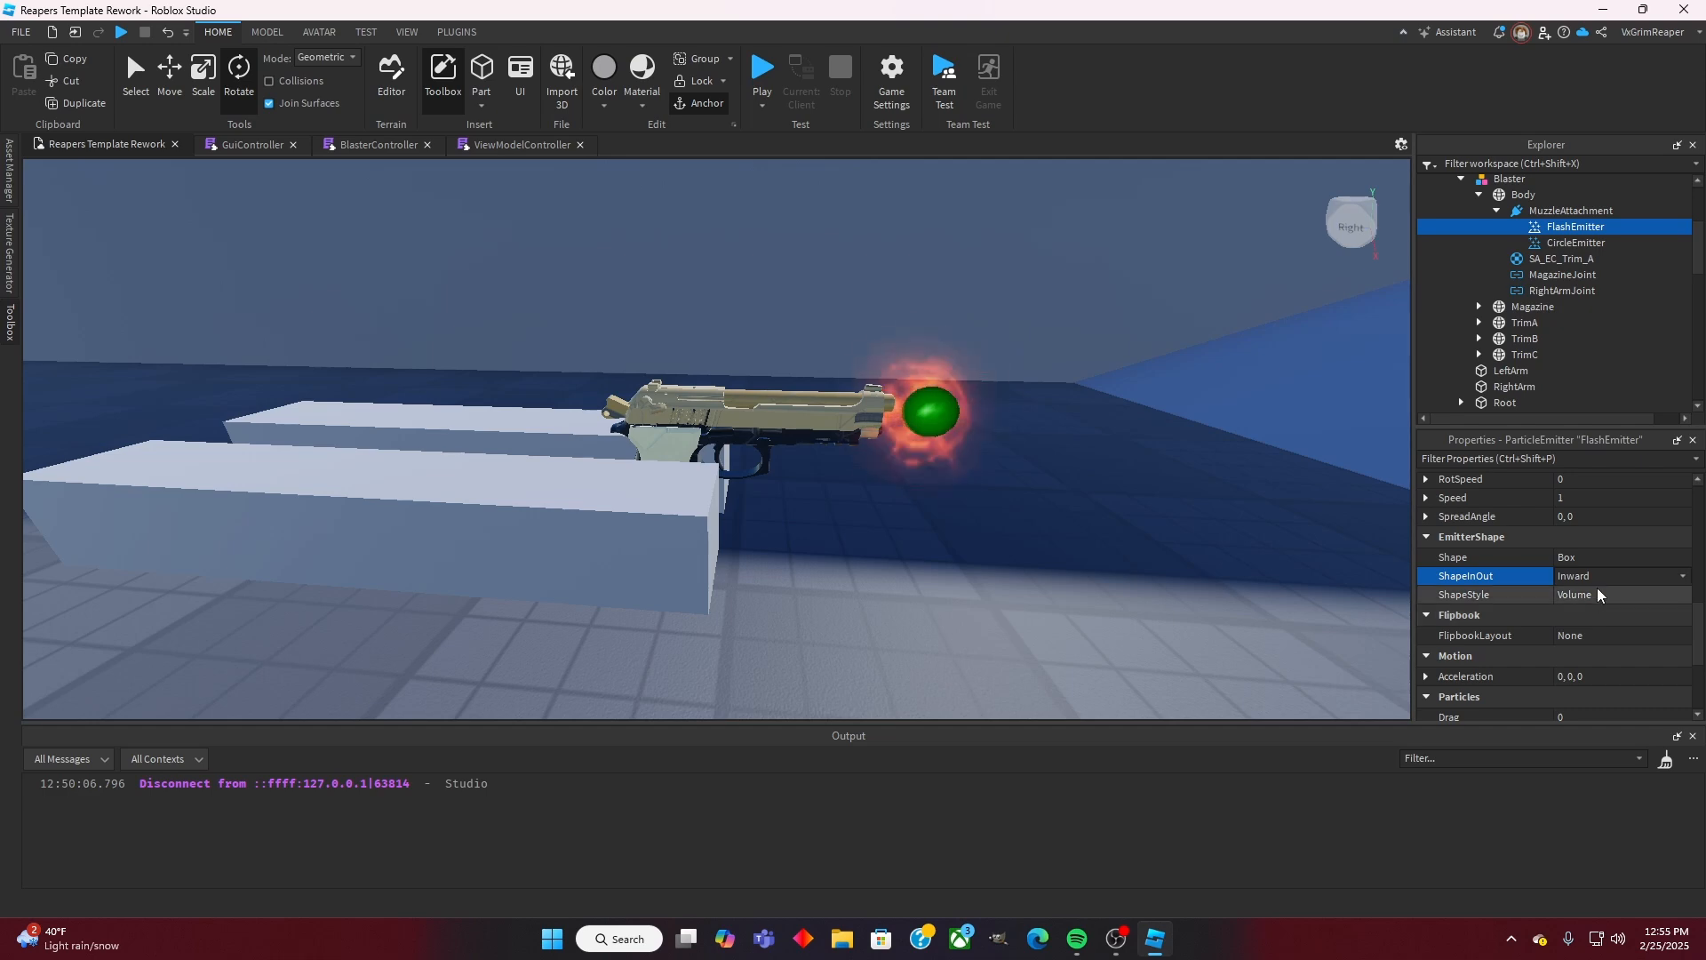
left_click(1607, 575)
left_click(1585, 617)
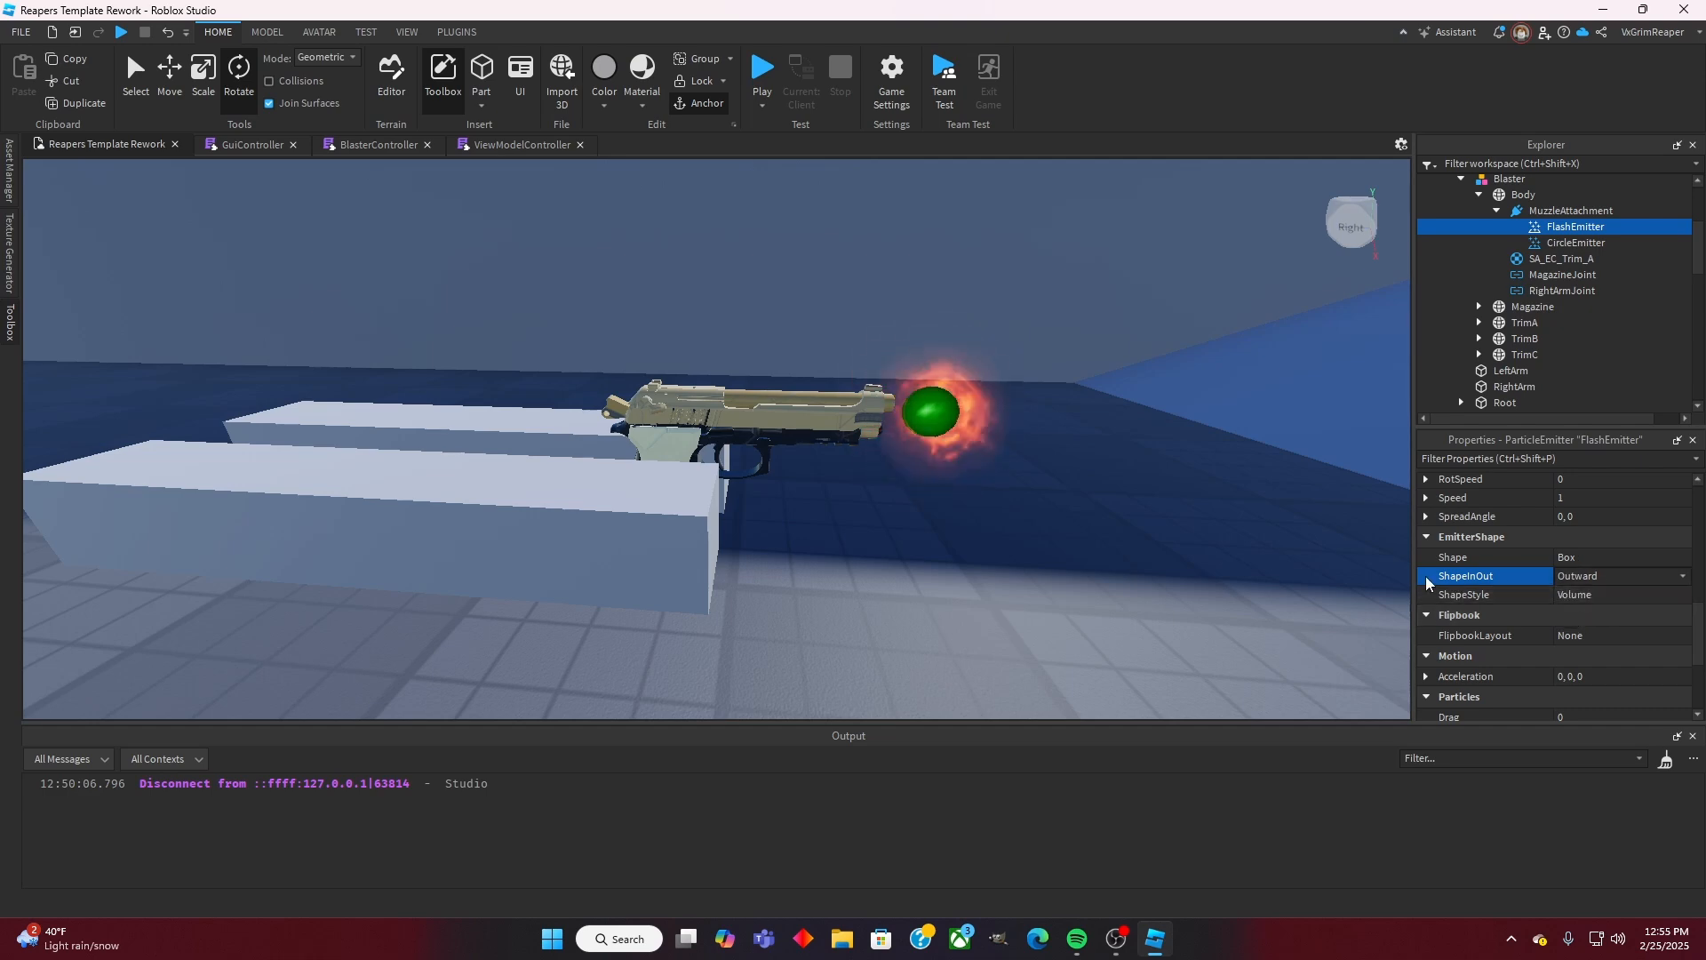
Step: Set the FlashEmitter's Speed to 0.5 after trying other speeds with the slider
scroll(1538, 602, "up", 3)
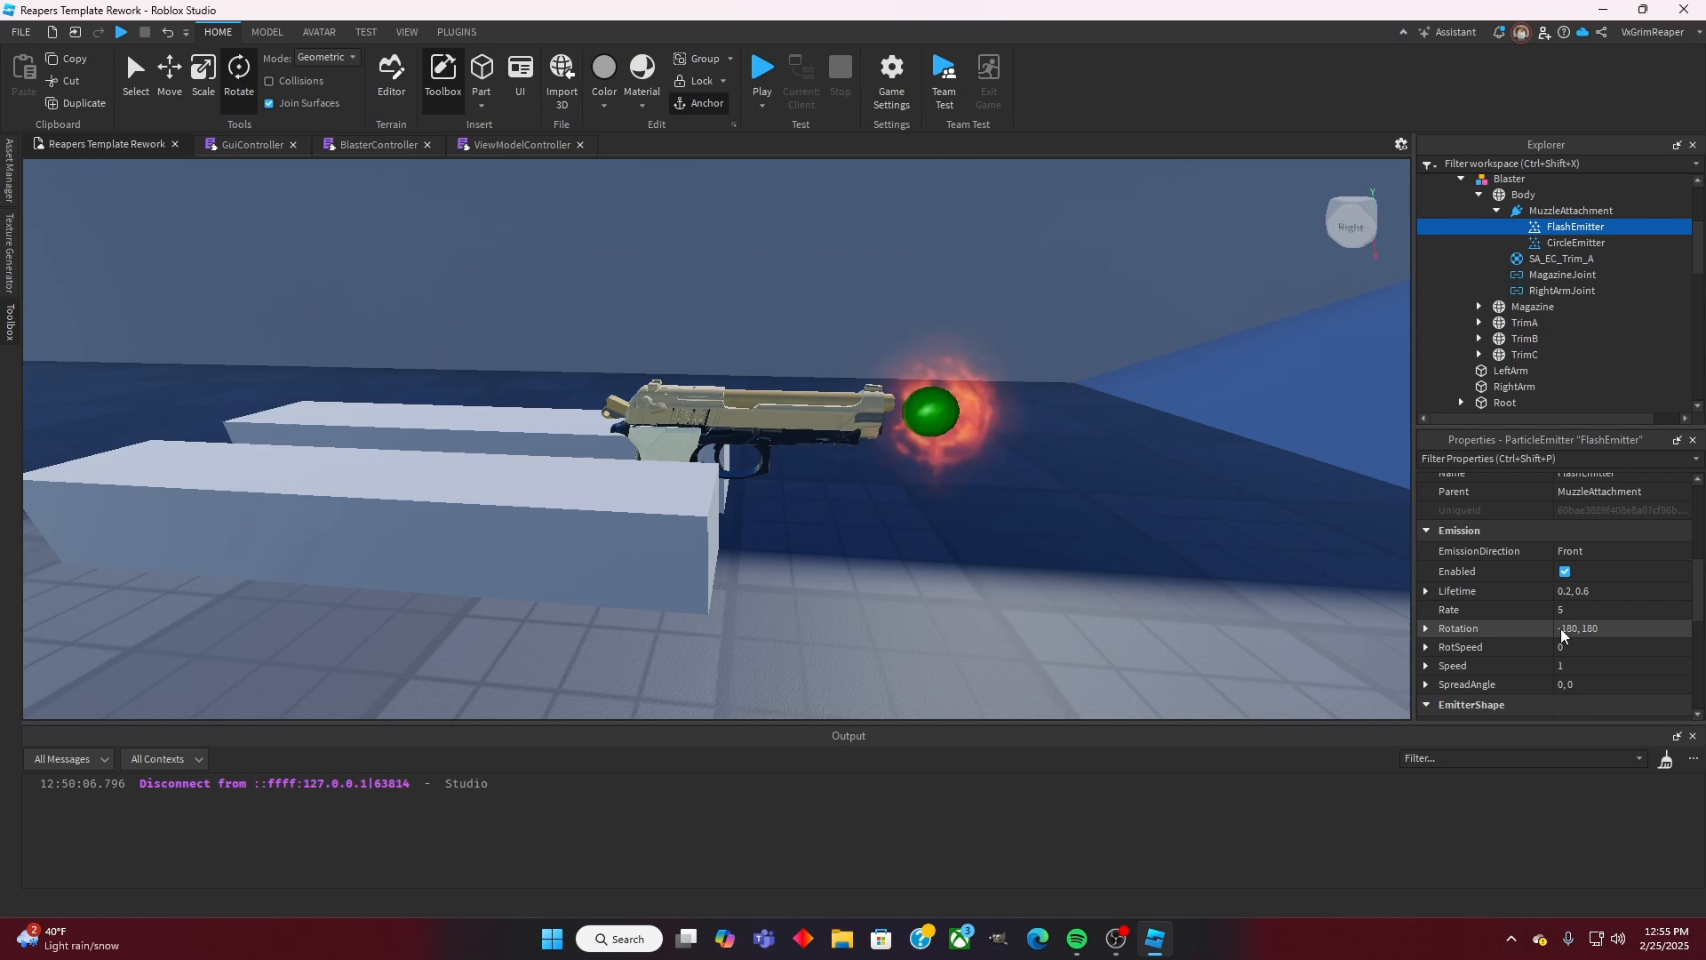
scroll(1561, 629, "down", 1)
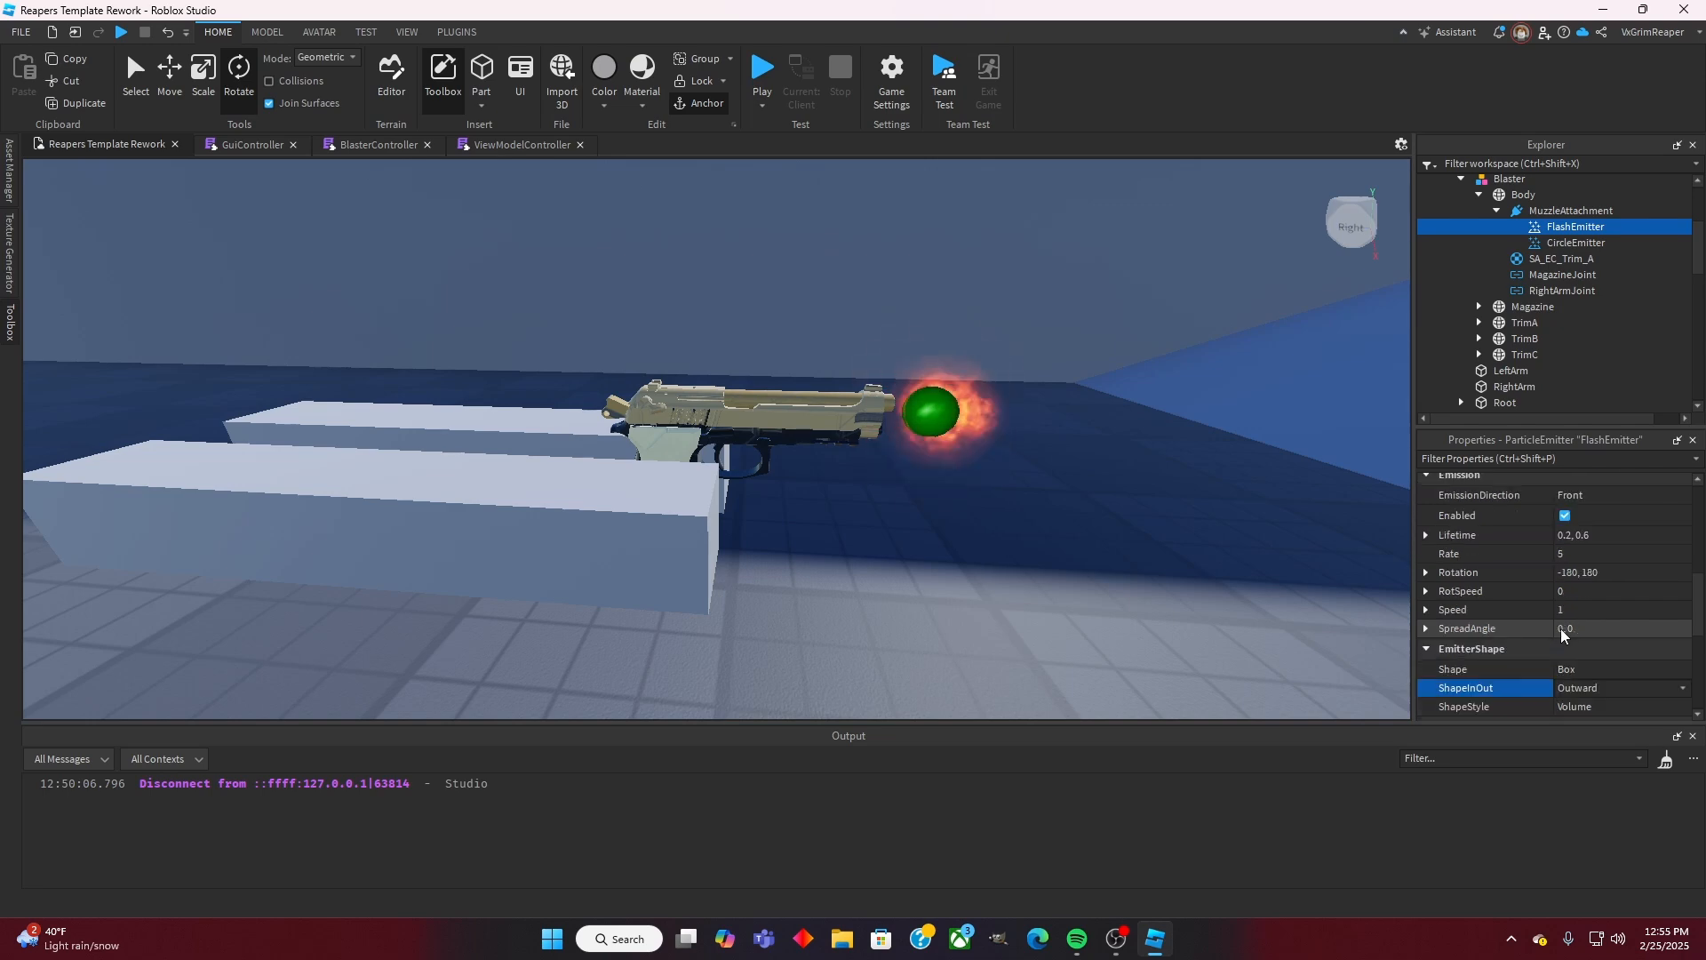
left_click(1595, 610)
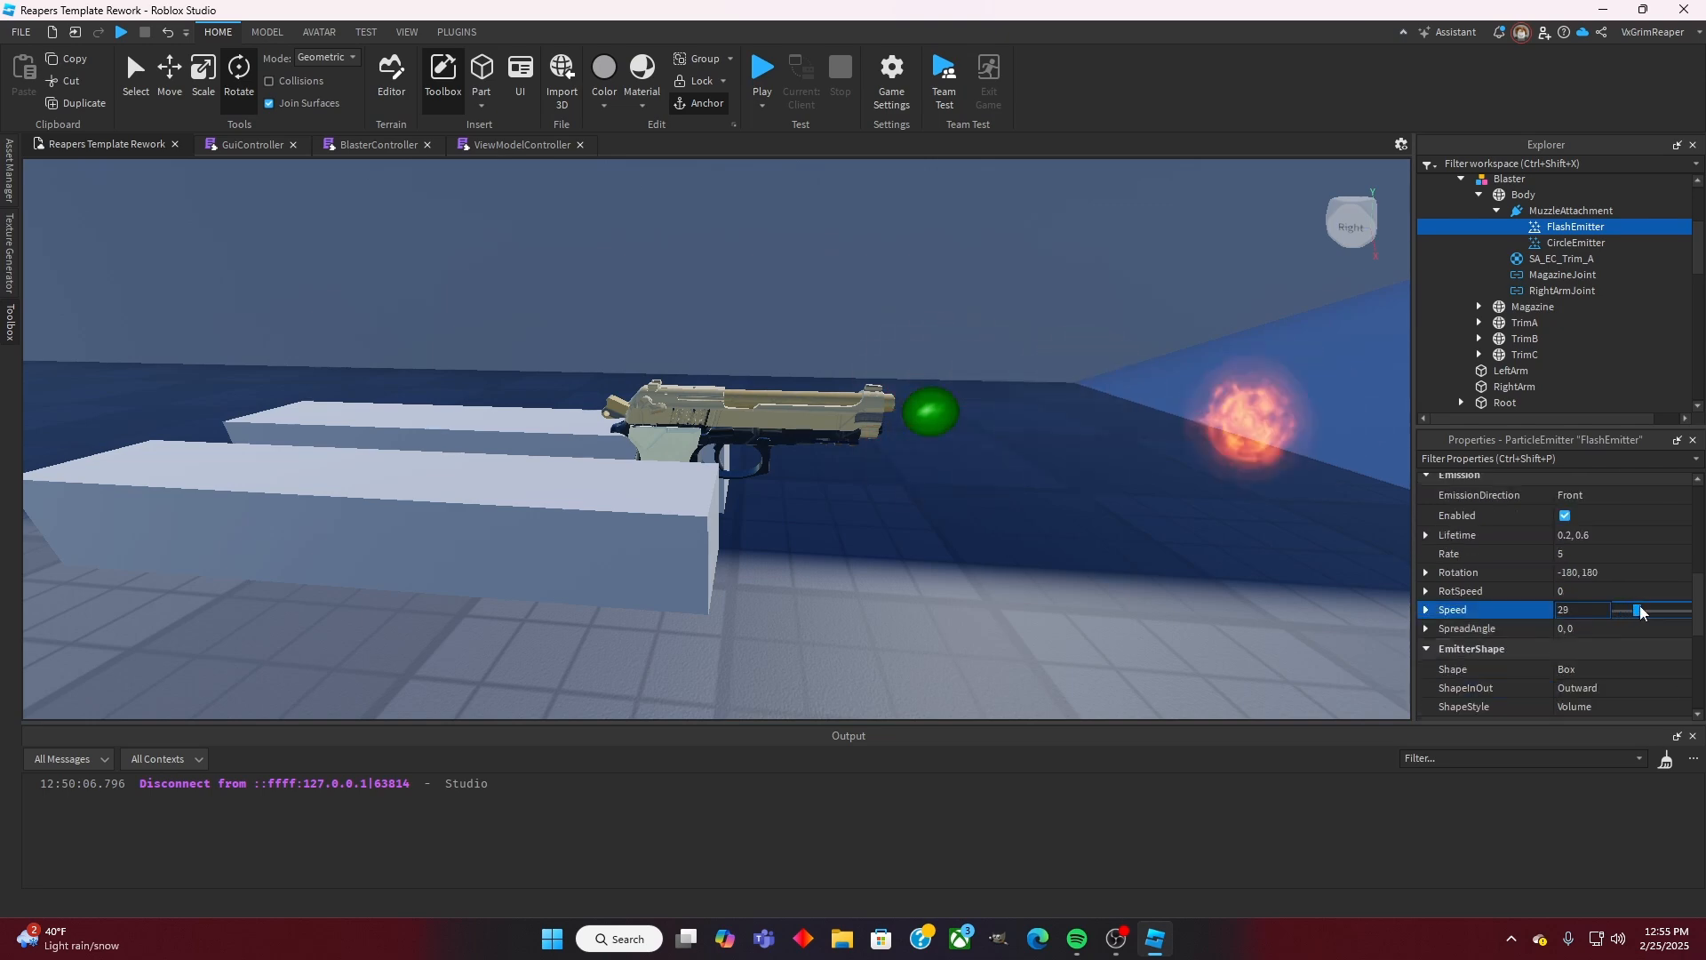
left_click_drag(1629, 606, 1625, 611)
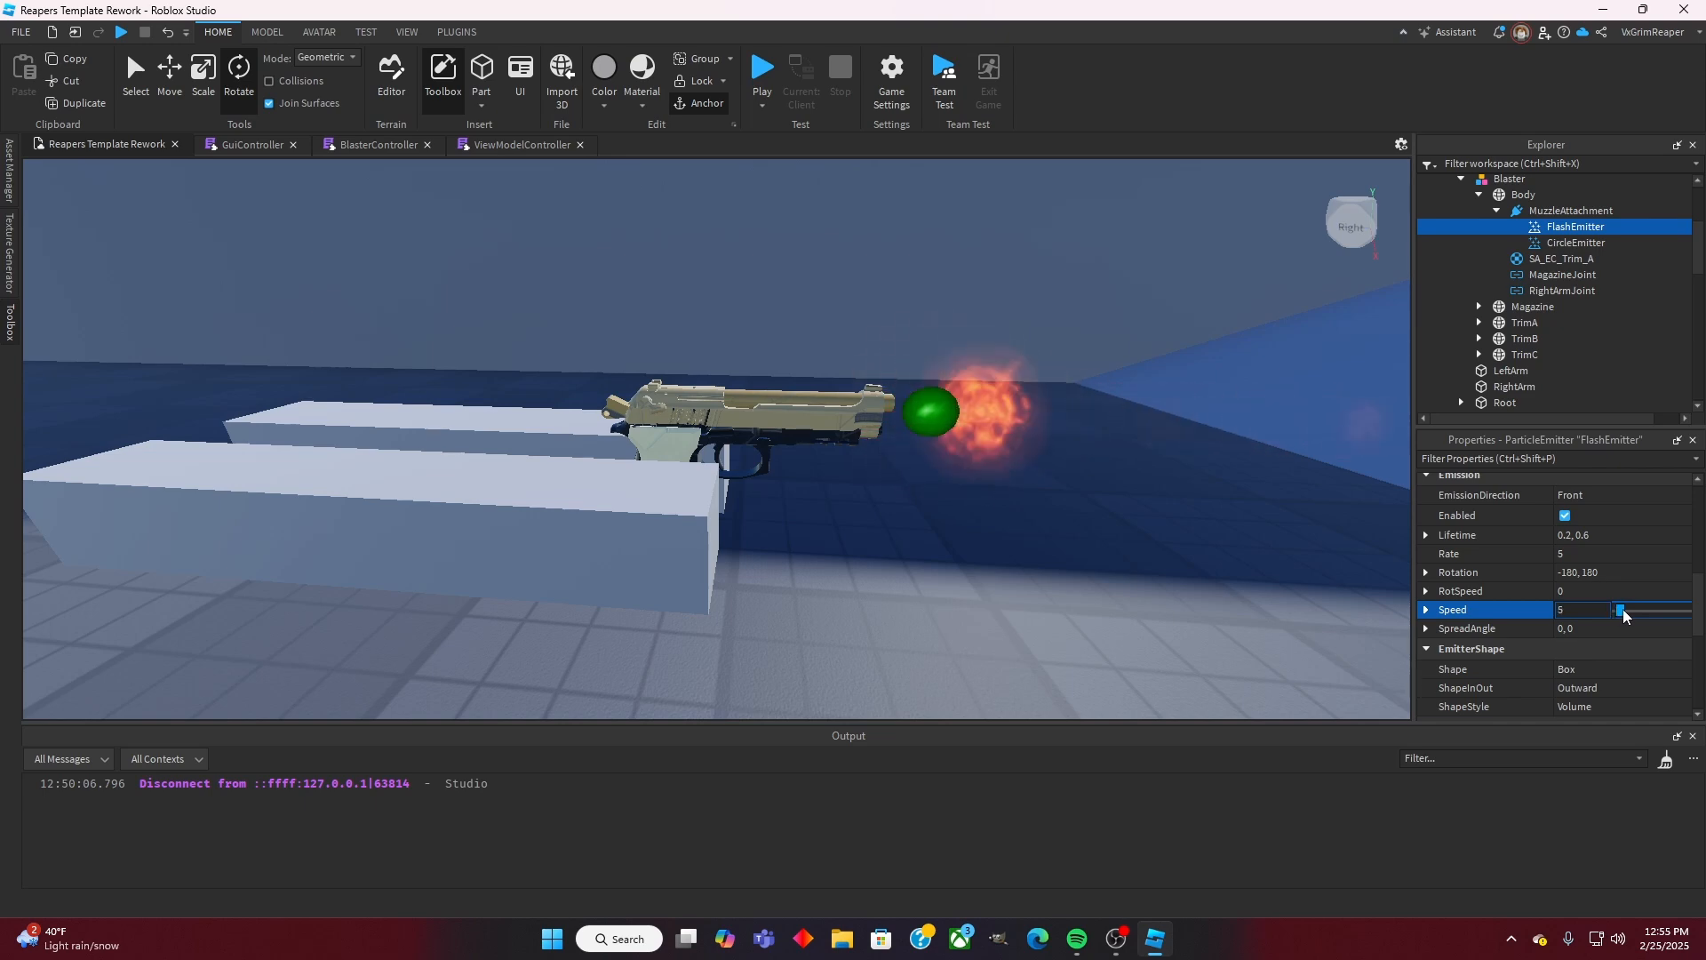
left_click_drag(1620, 611, 1617, 609)
left_click(1598, 609)
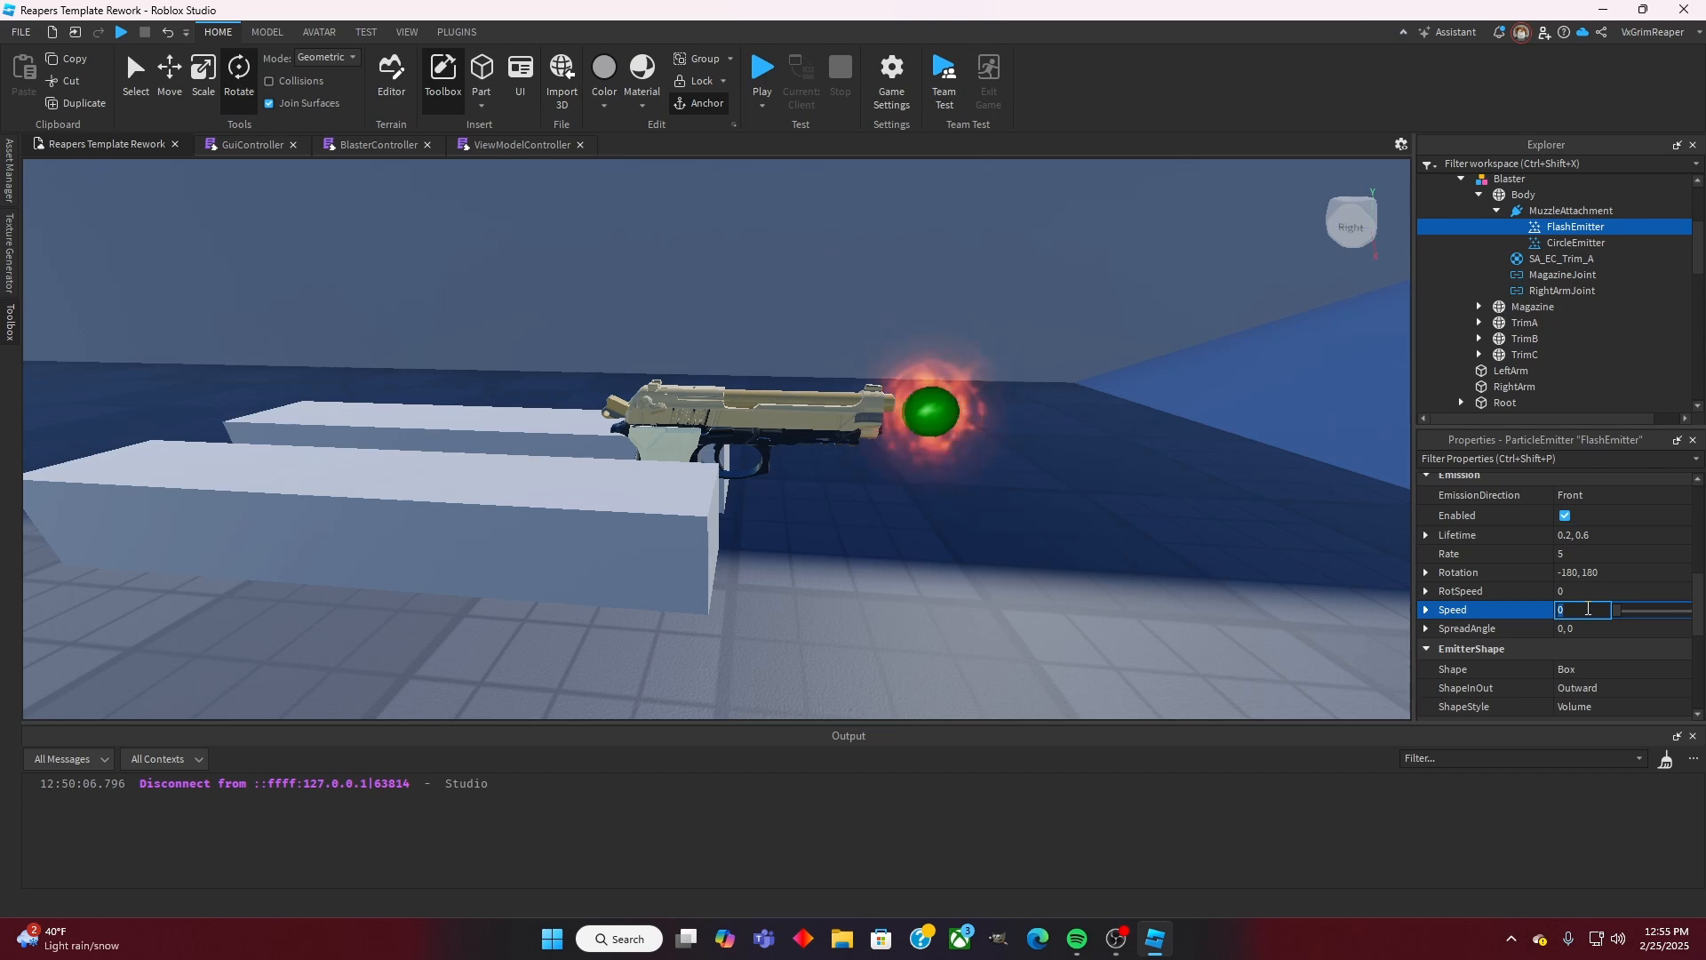
right_click_drag(1217, 495, 1217, 495)
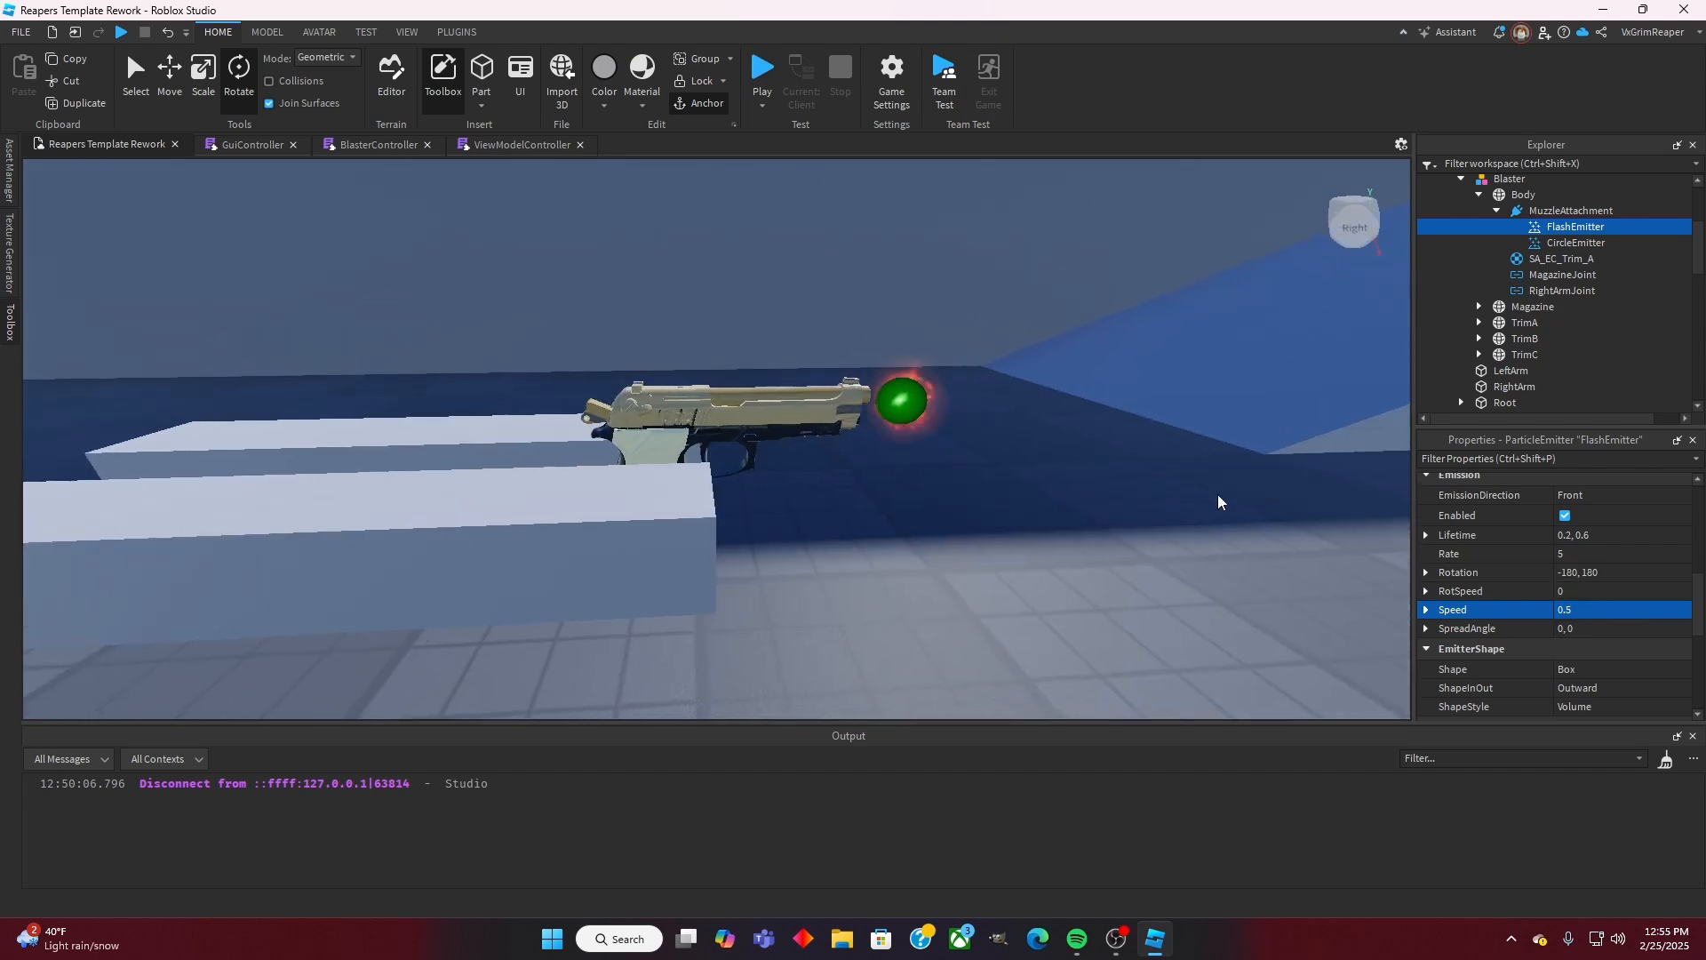
Step: Try a Speed of 2 and a Rate of 15 on the FlashEmitter
left_click(1593, 610)
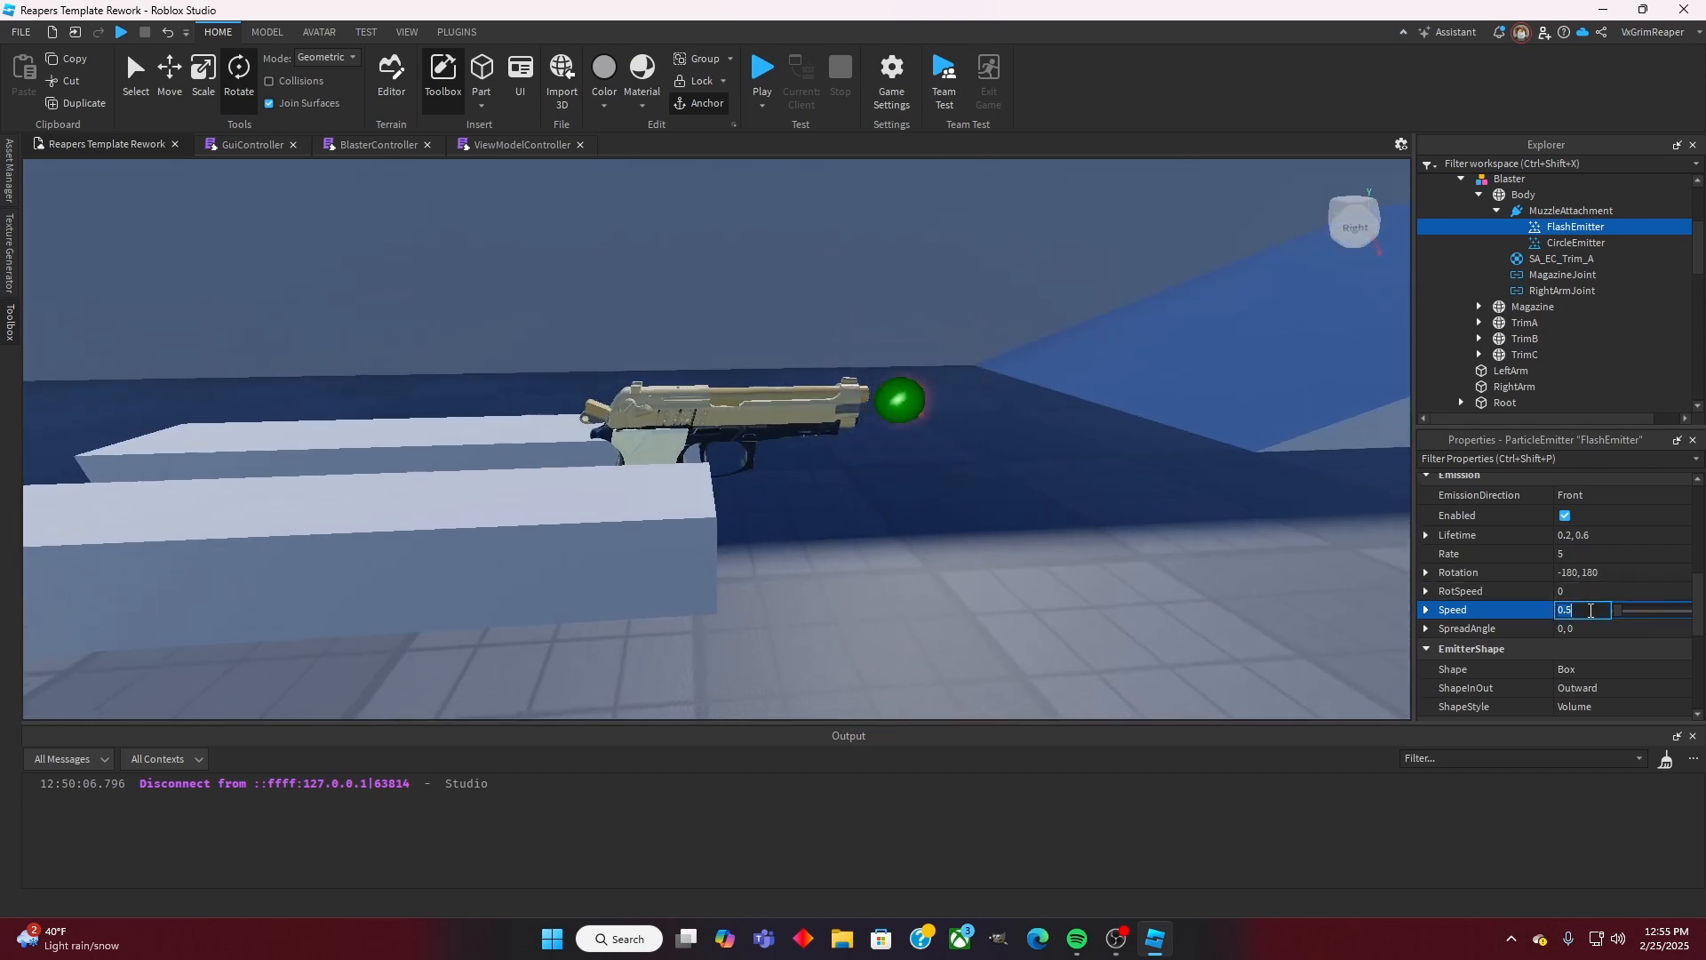
type("1")
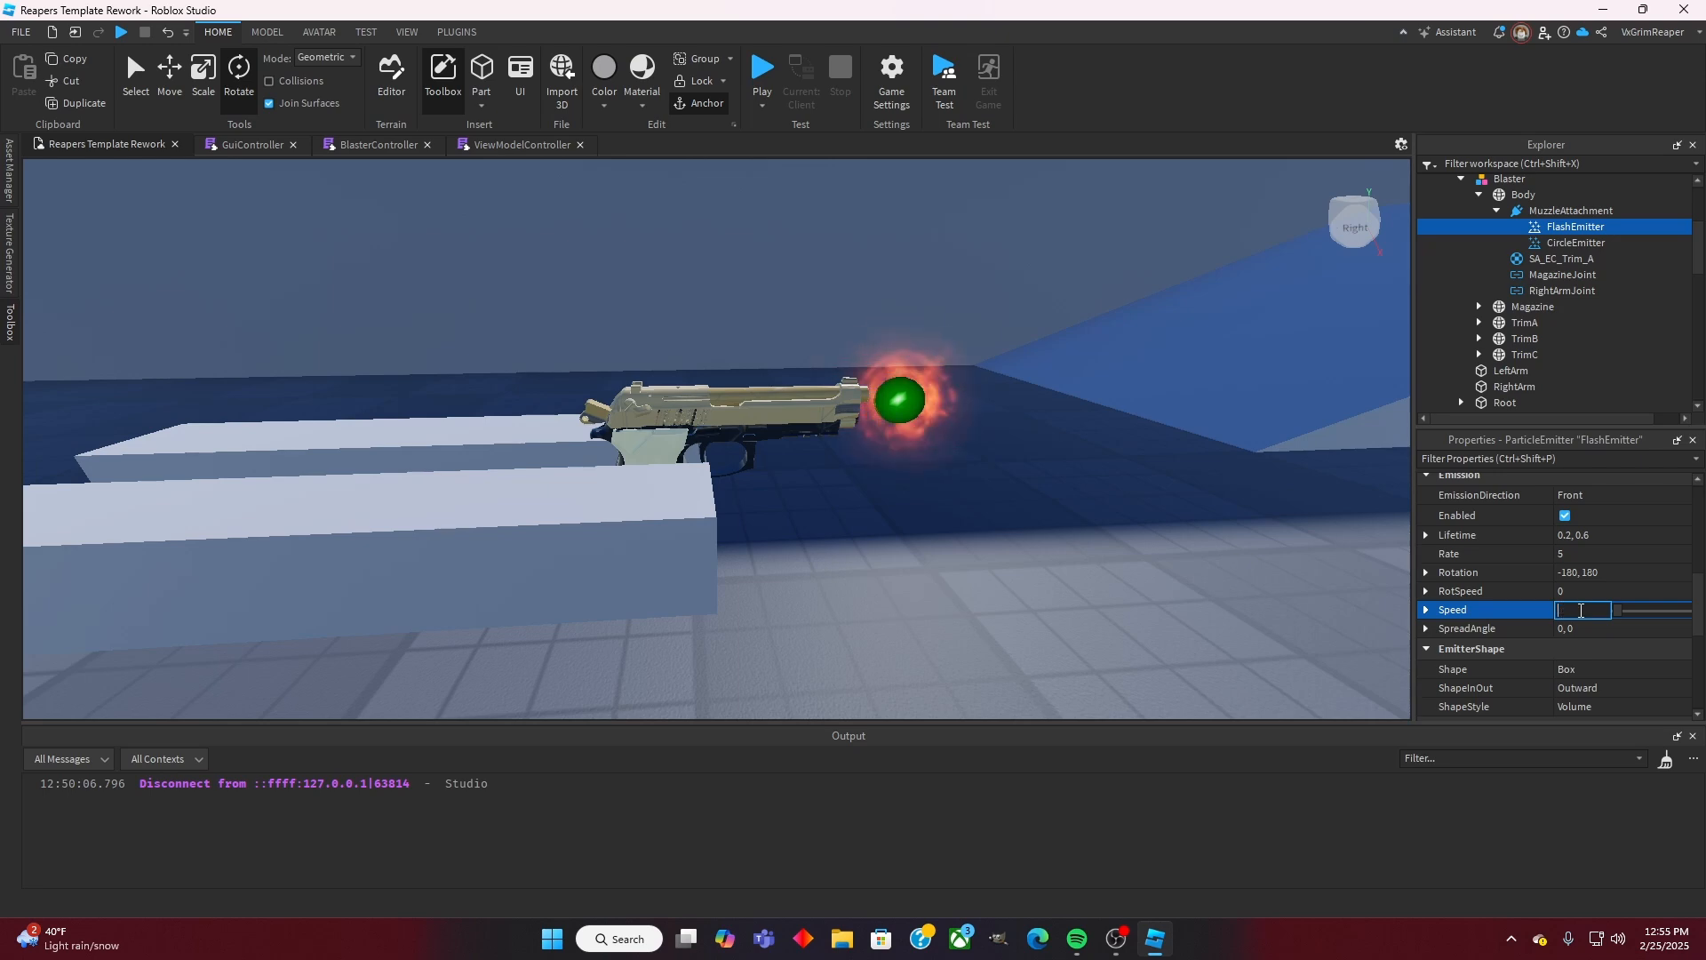
left_click(1615, 555)
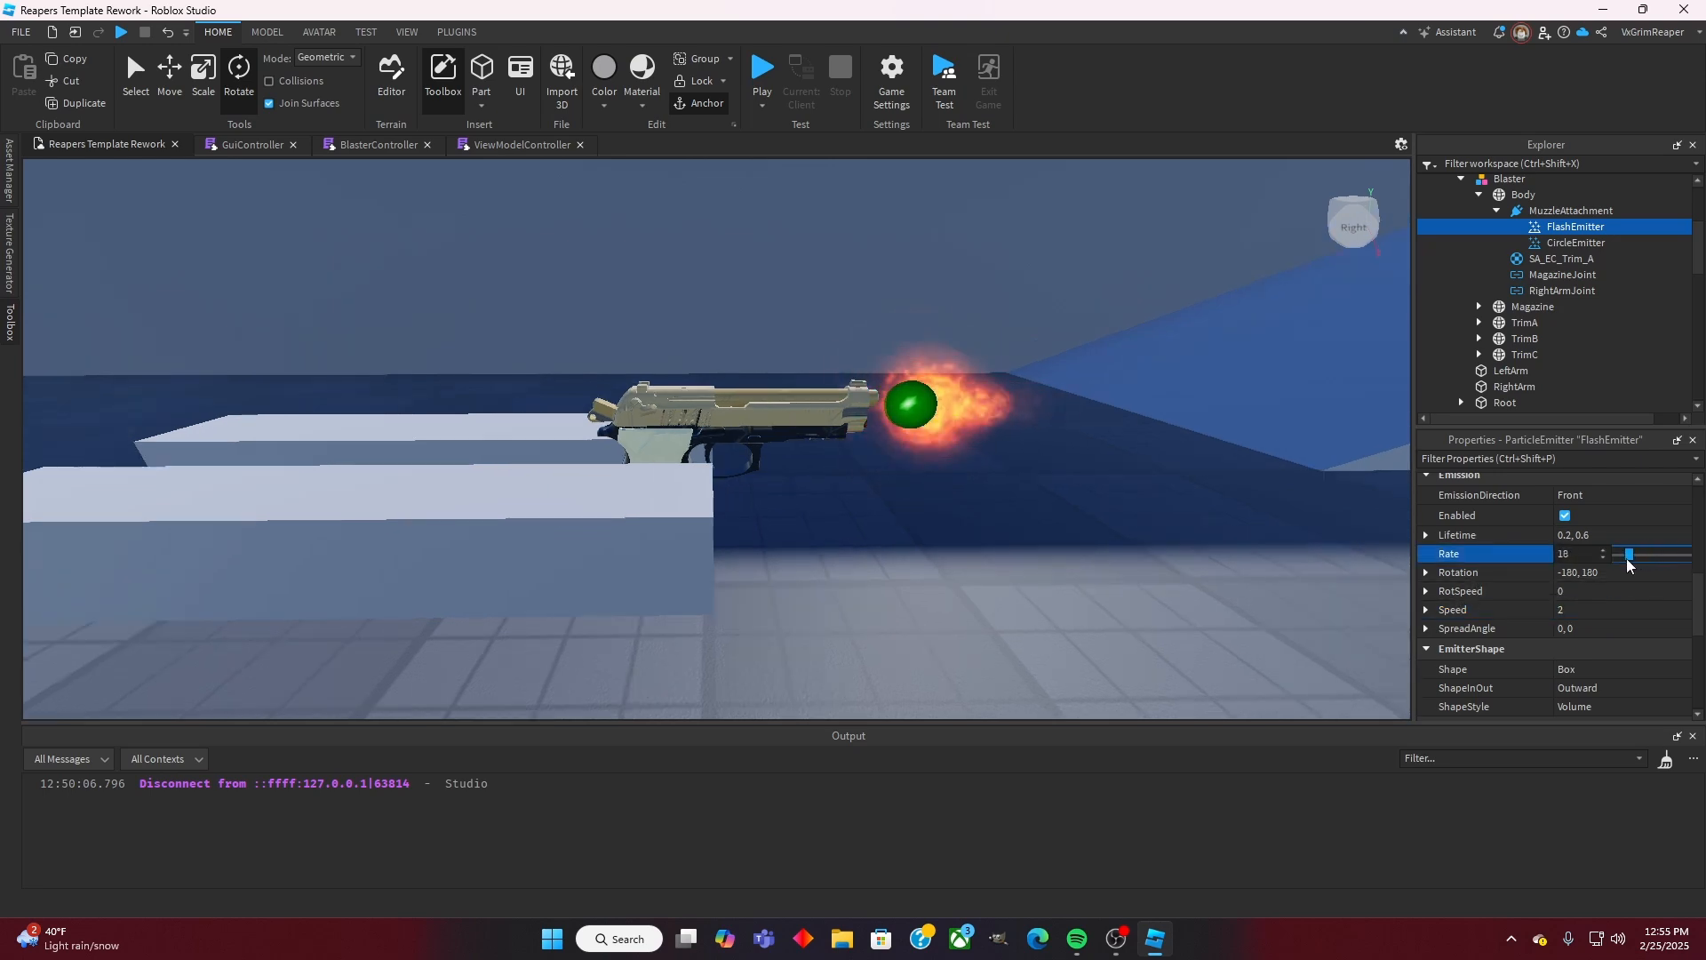
right_click_drag(1221, 430, 1221, 430)
left_click(1580, 552)
type("15")
right_click_drag(1351, 569, 1351, 569)
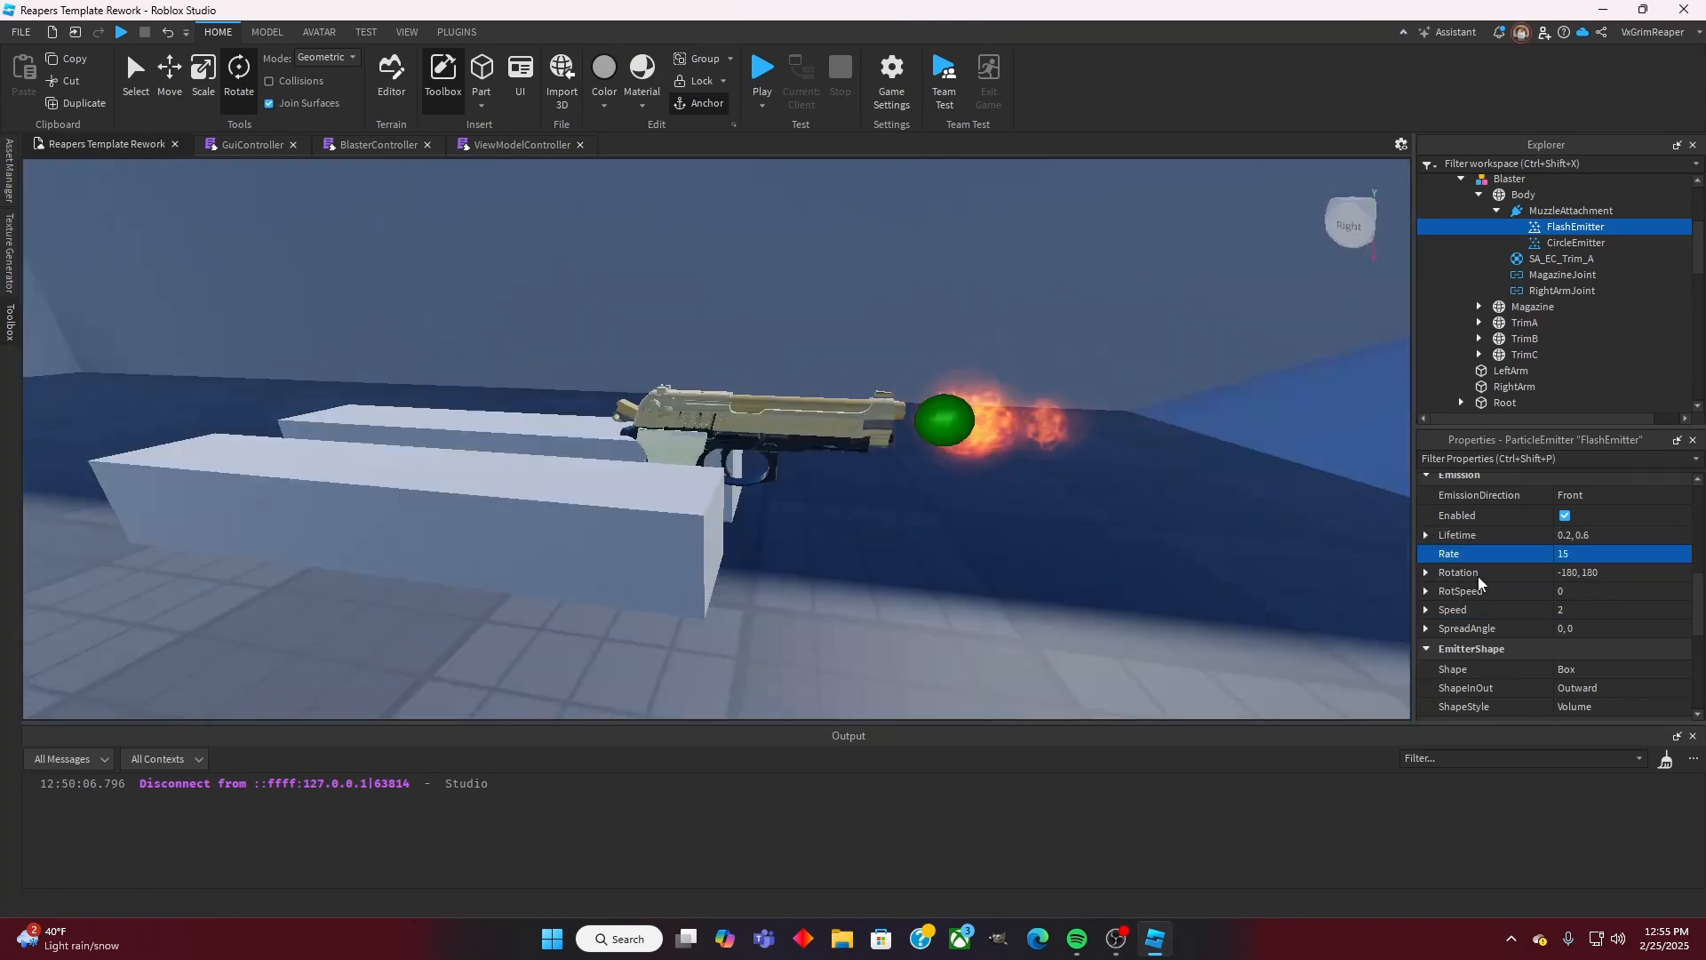
Step: Set the FlashEmitter's Speed to 8 and its Rate to 31 after trying a Rate of 73
left_click(1591, 610)
type("8")
right_click_drag(1169, 520, 1169, 514)
left_click(1586, 554)
left_click_drag(1629, 555, 1670, 558)
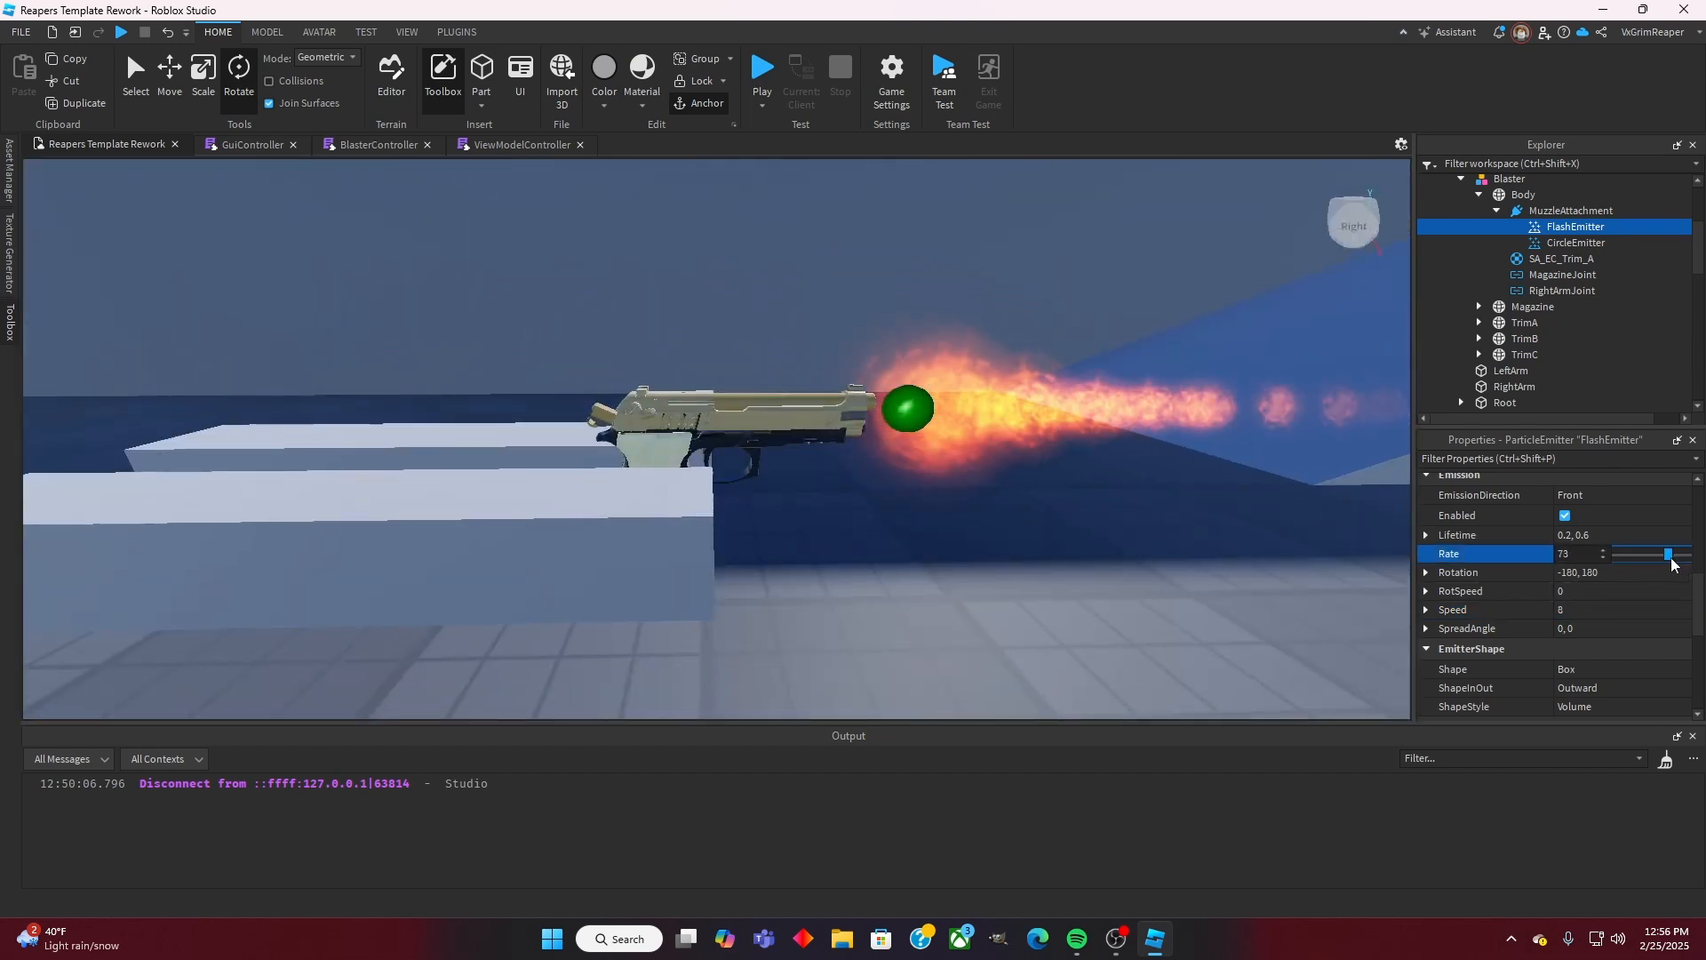
right_click_drag(1292, 477, 1292, 477)
left_click(1595, 553)
mouse_move(1619, 553)
left_mouse_down()
mouse_move(1640, 556)
mouse_move(1604, 552)
mouse_move(1623, 573)
left_mouse_up()
Step: Set the FlashEmitter's Lifetime to a minimum of 0 and a maximum of 0.25
left_click(1427, 535)
left_click(1596, 553)
left_click(1599, 572)
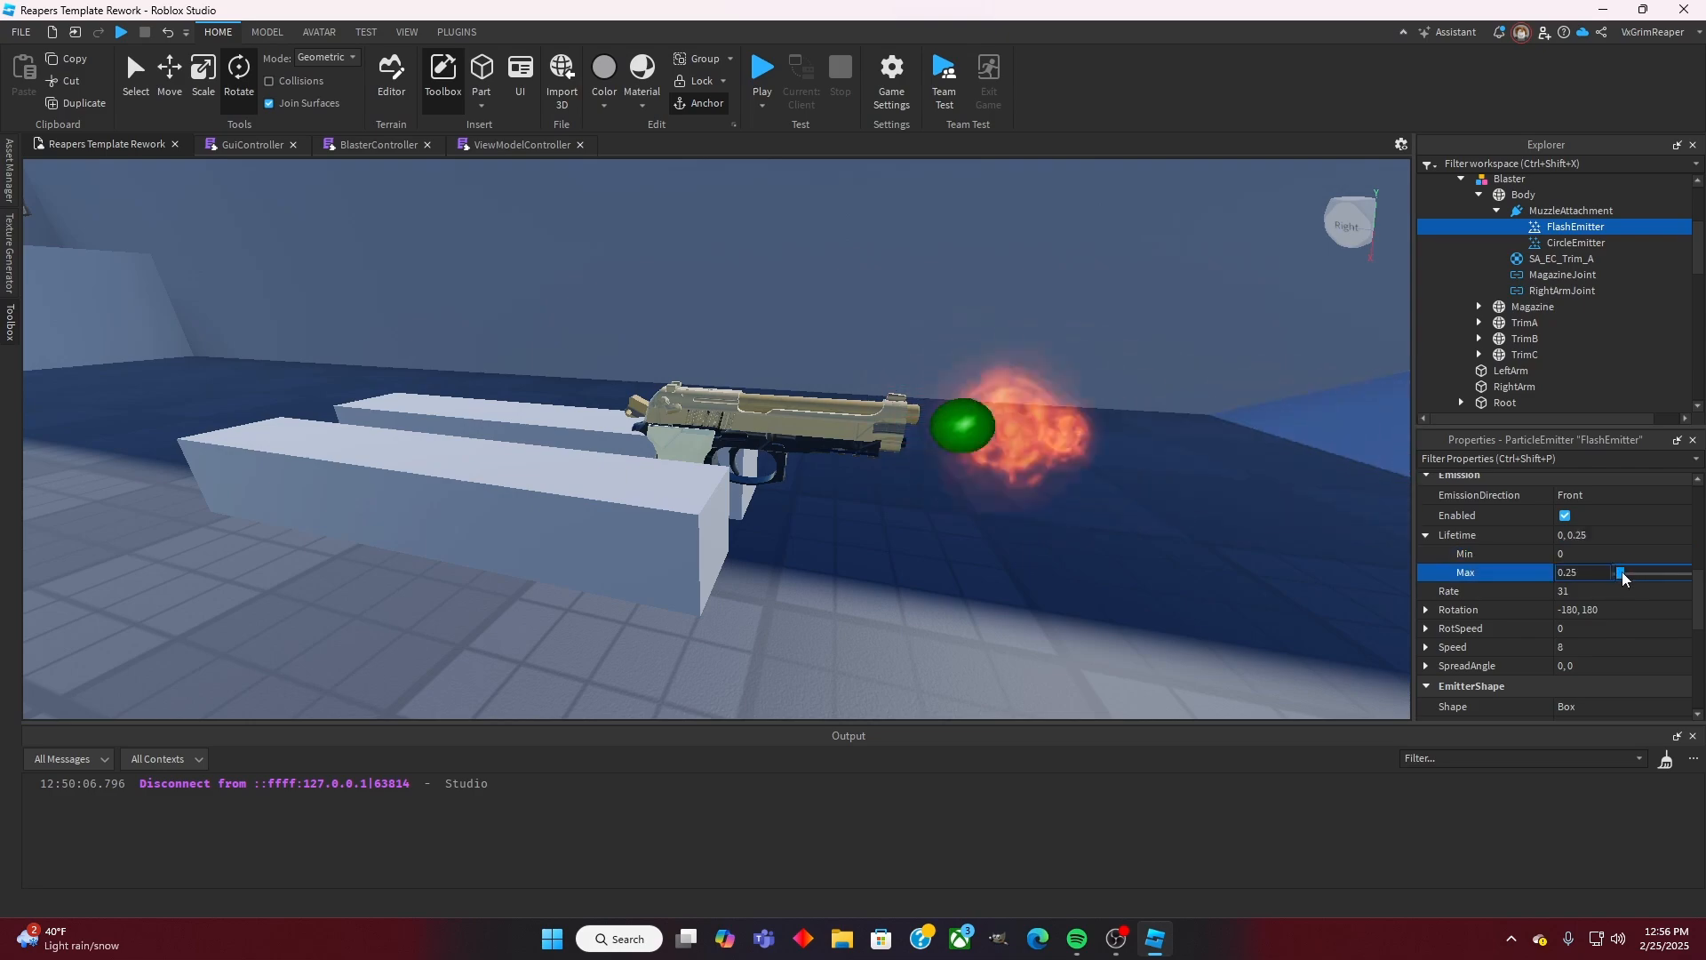
right_click_drag(1250, 494, 1245, 494)
Step: Set the FlashEmitter's Orientation to FacingCamera after trying VelocityParallel and another option
scroll(1514, 551, "up", 4)
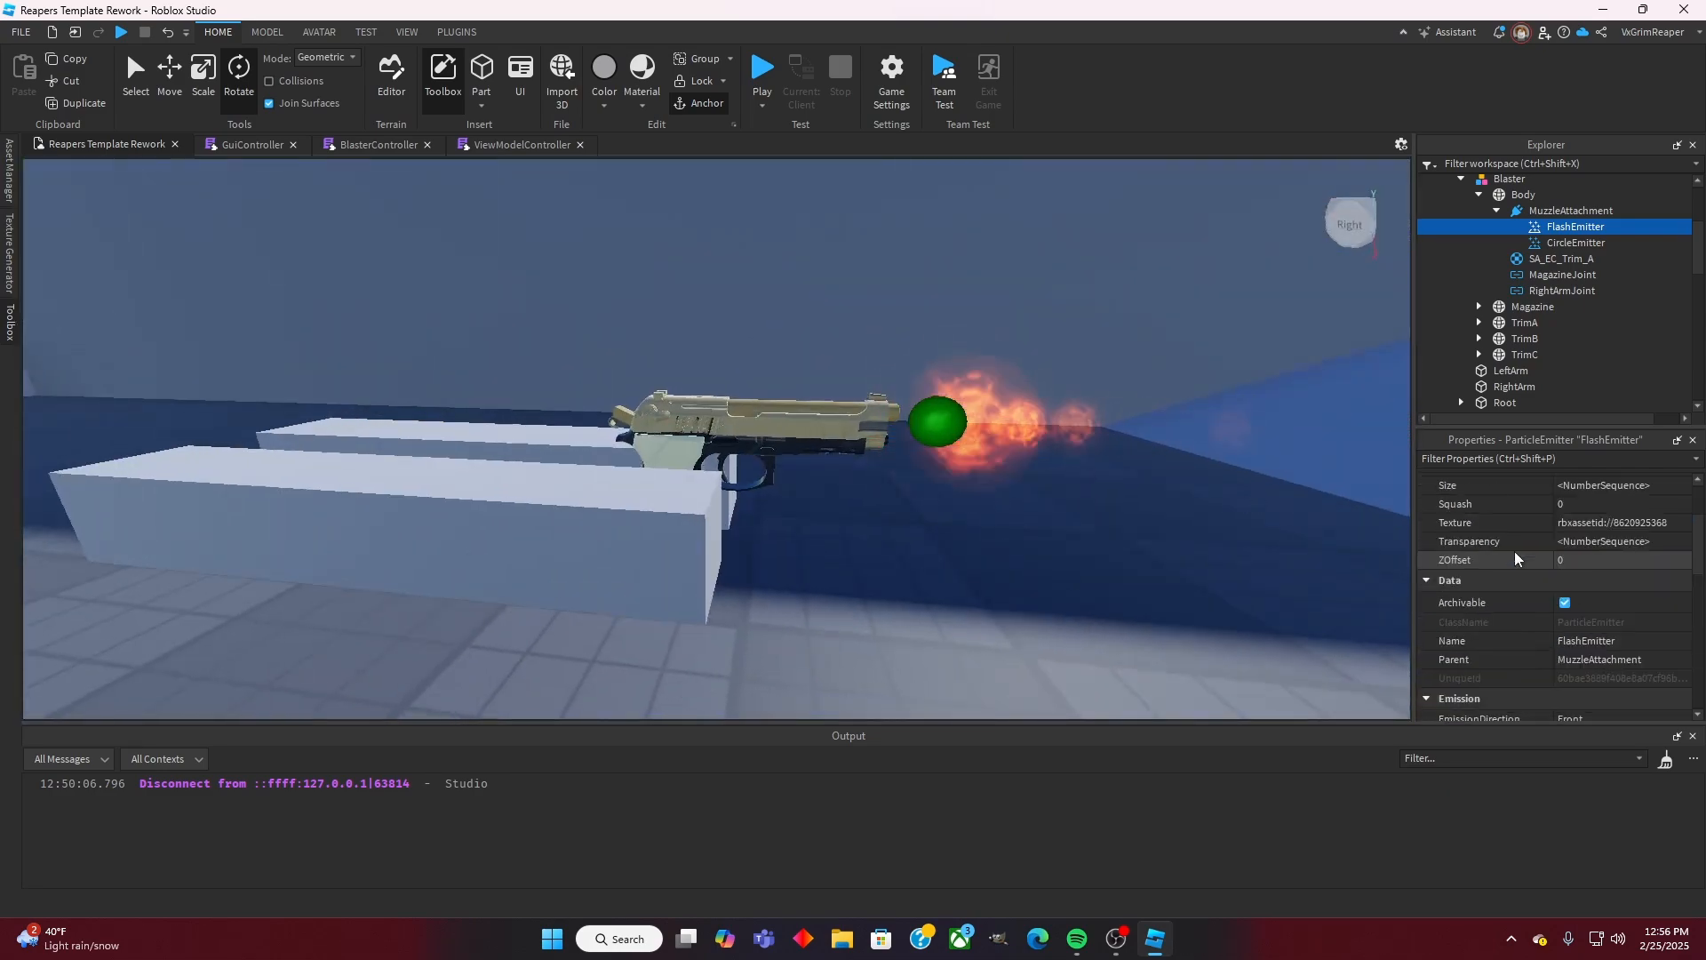
scroll(1514, 552, "up", 1)
left_click(1634, 523)
left_click(1637, 566)
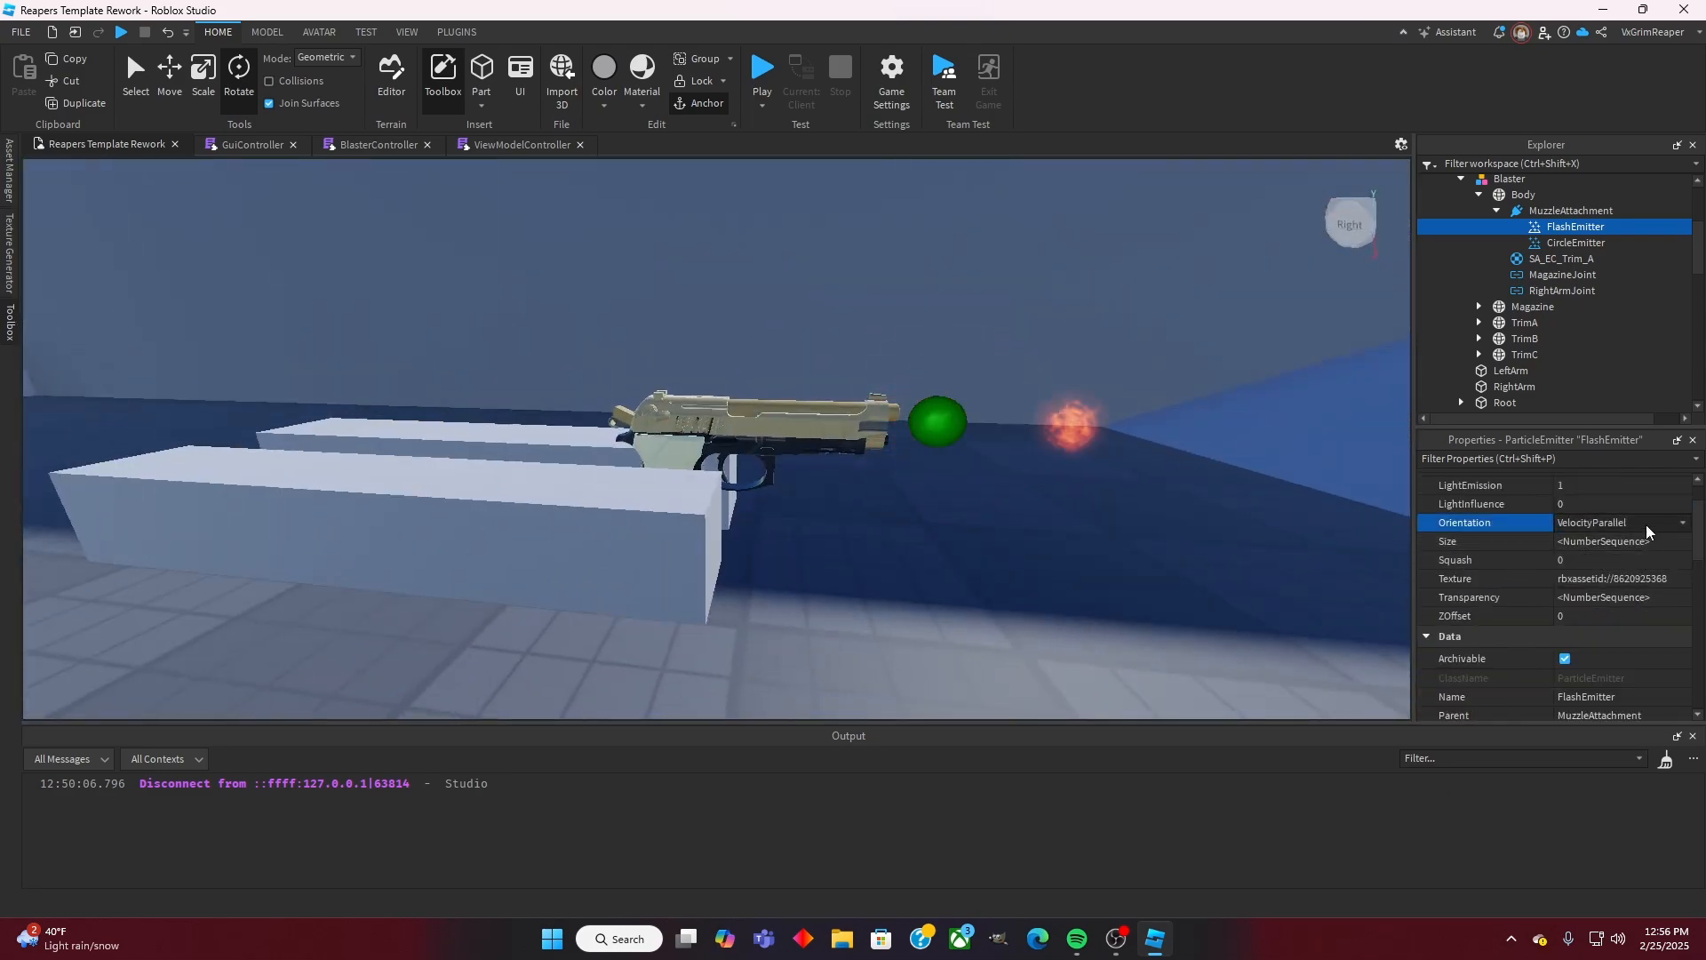
left_click(1645, 524)
left_click(1640, 580)
right_click_drag(1269, 506, 1267, 507)
left_click(1619, 523)
left_click(1617, 539)
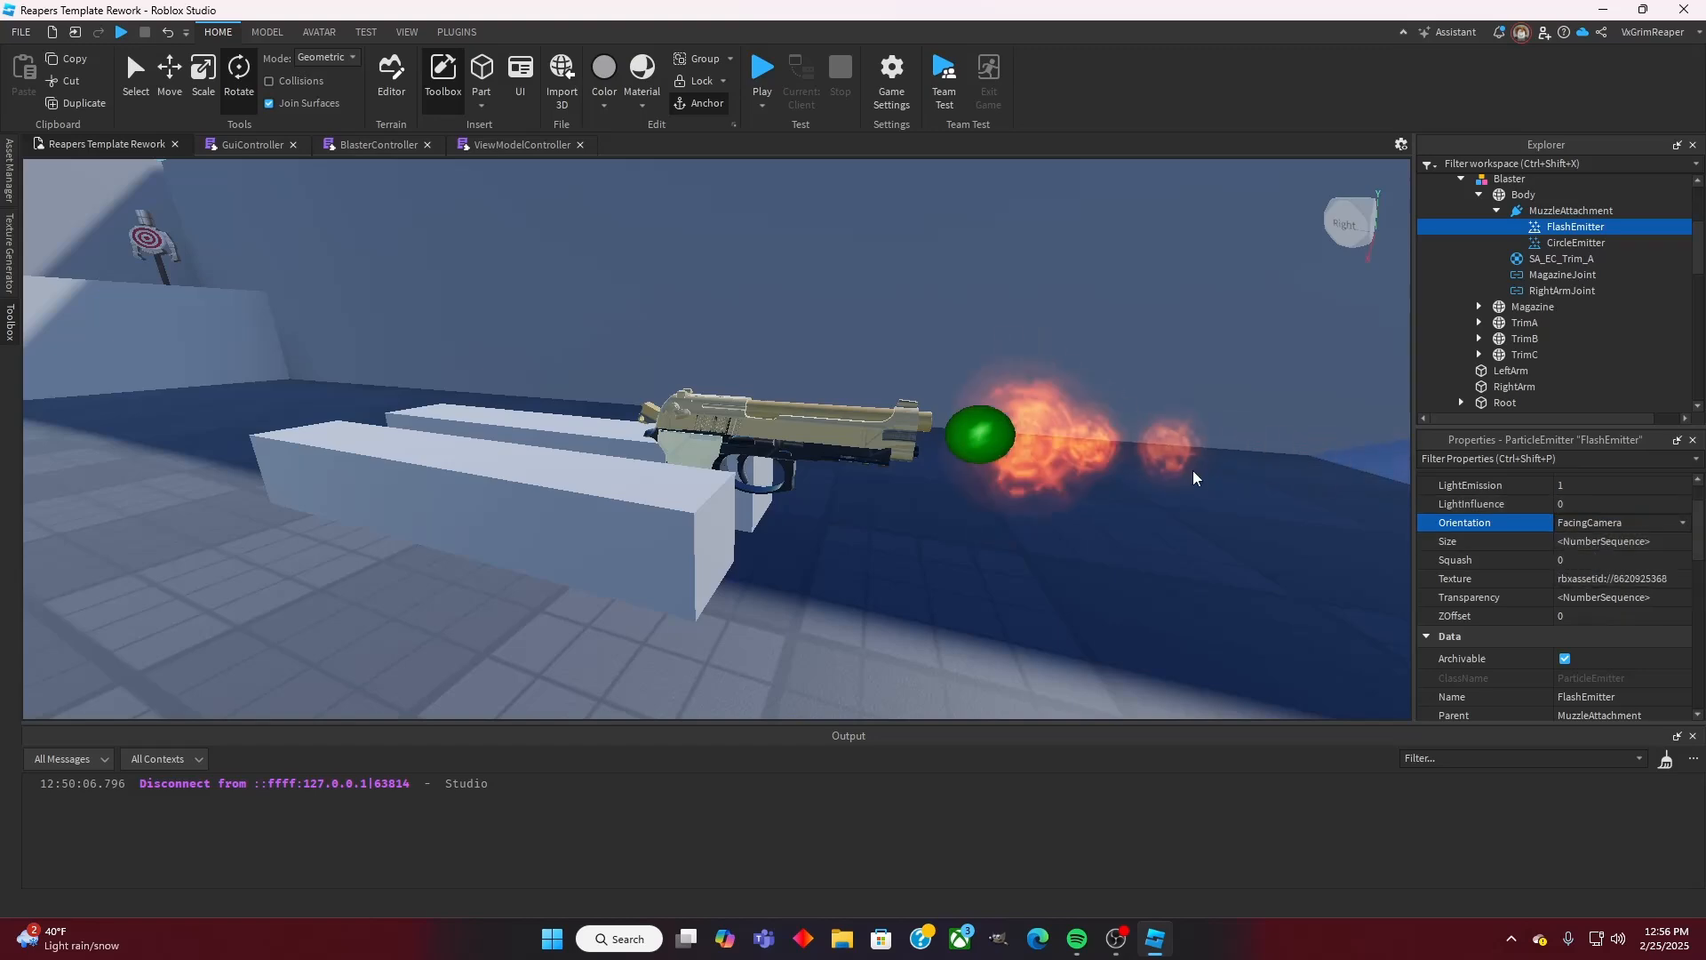
Step: Examine the muzzle flash from several angles and review the FlashEmitter's emission and shape properties
right_click_drag(1197, 461, 1197, 461)
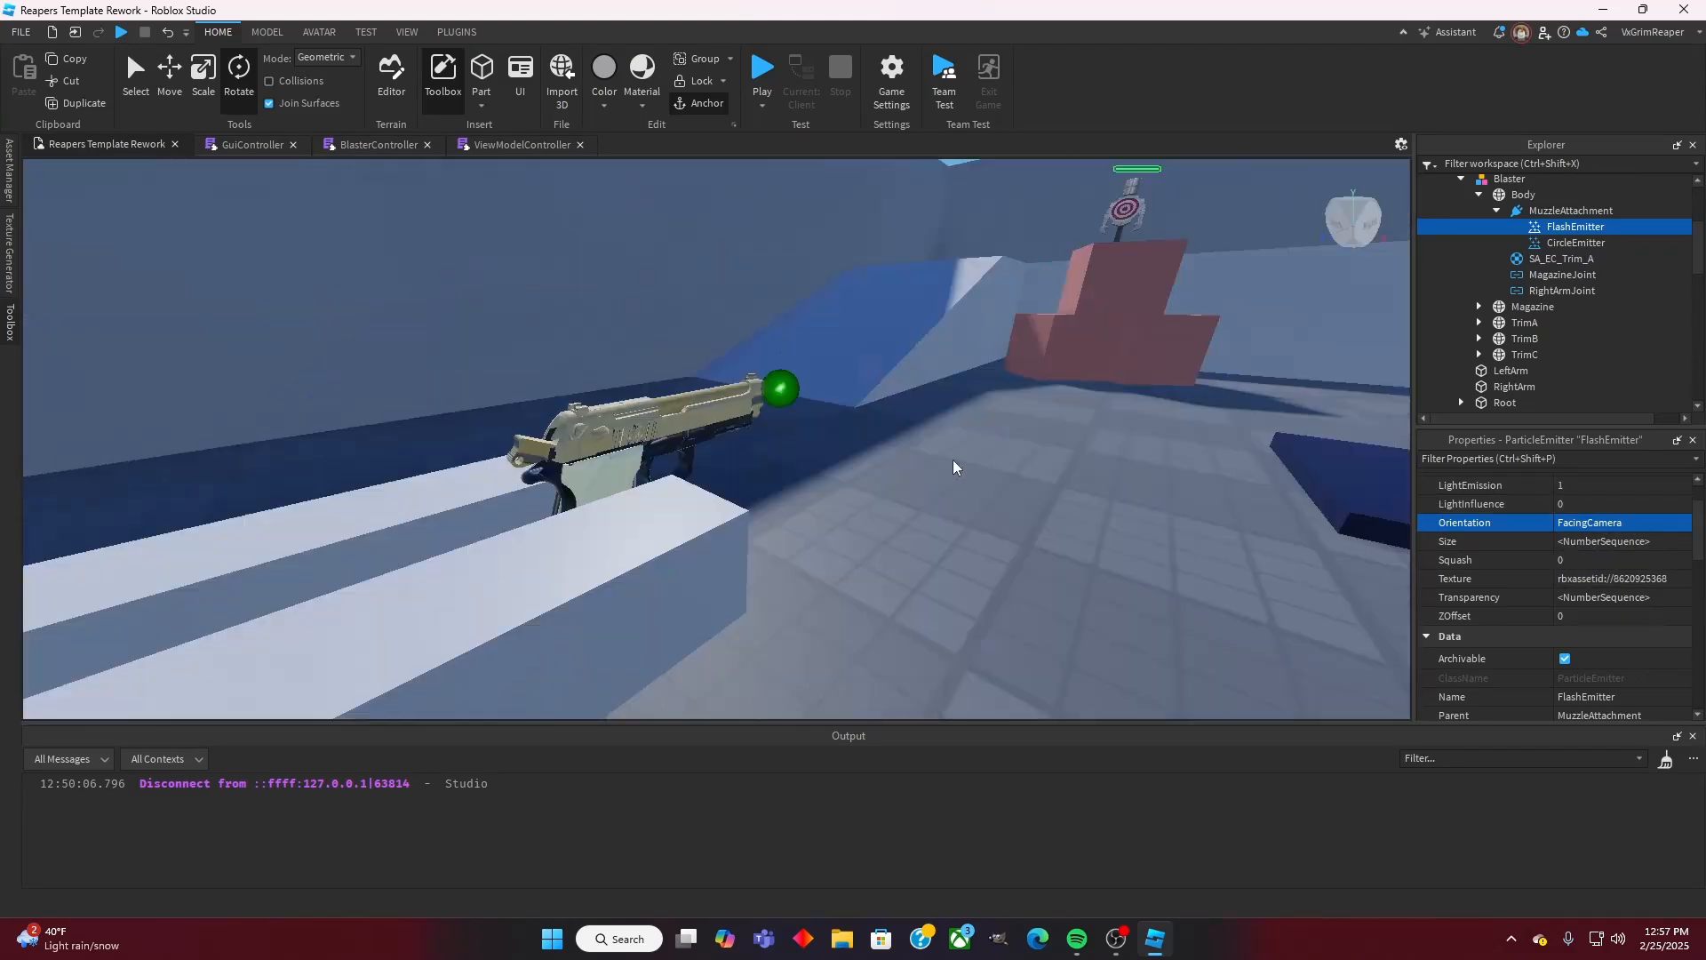
right_click_drag(952, 460, 952, 460)
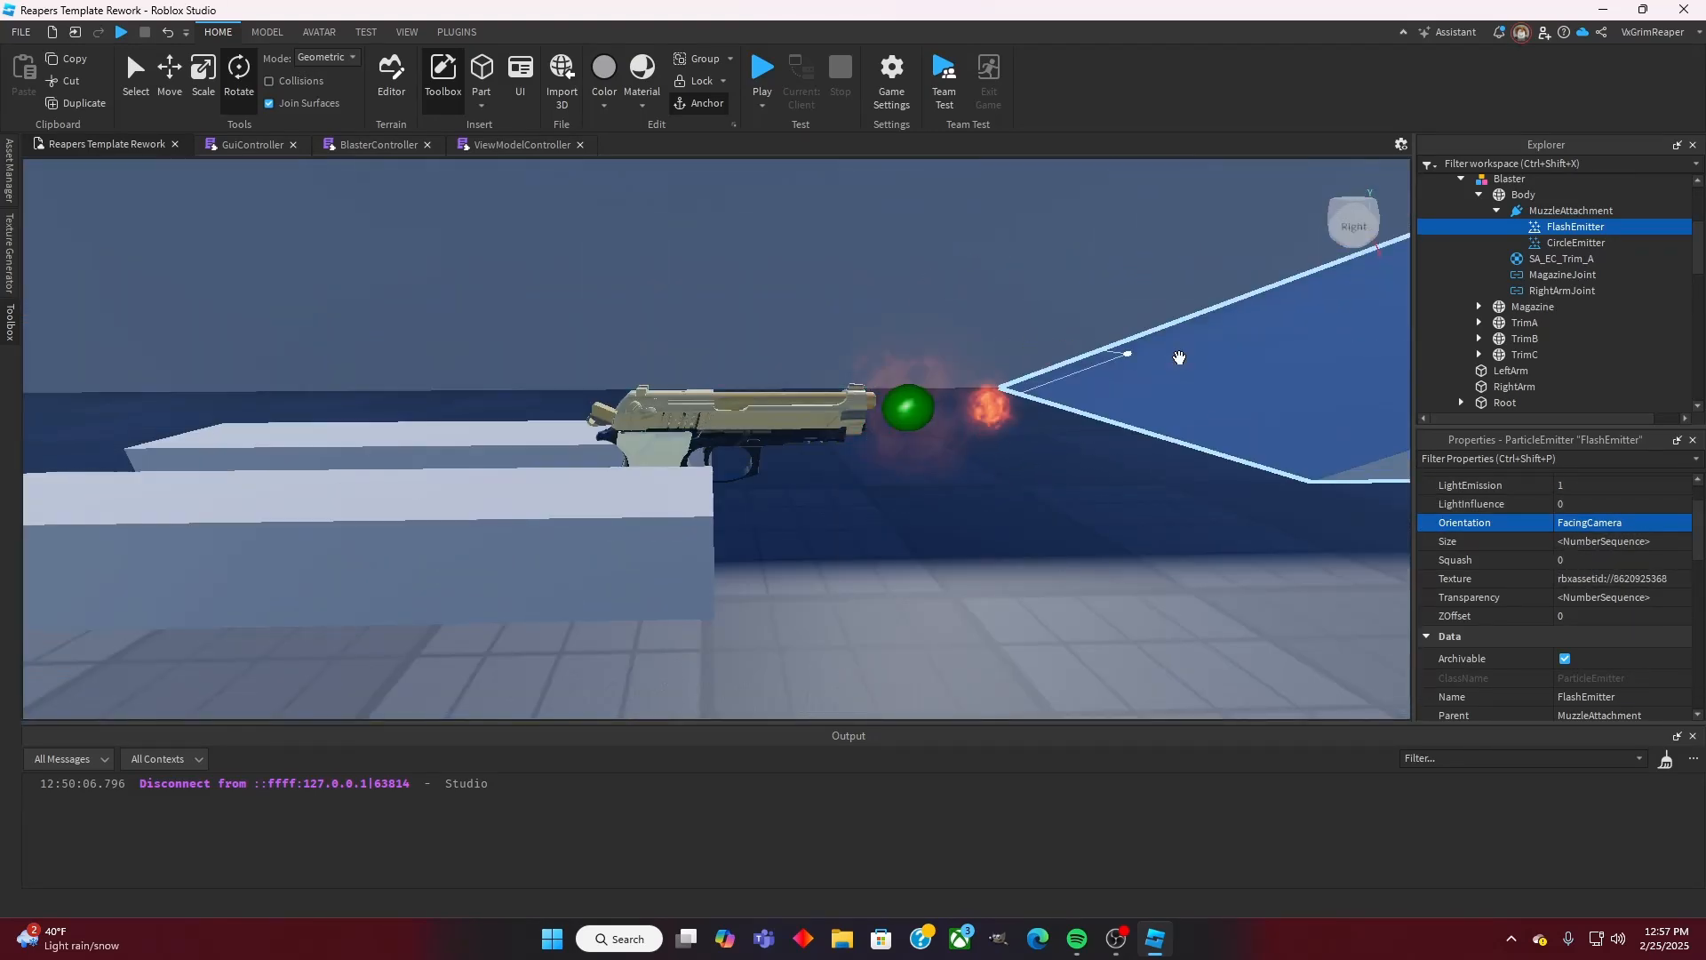
scroll(1644, 512, "down", 4)
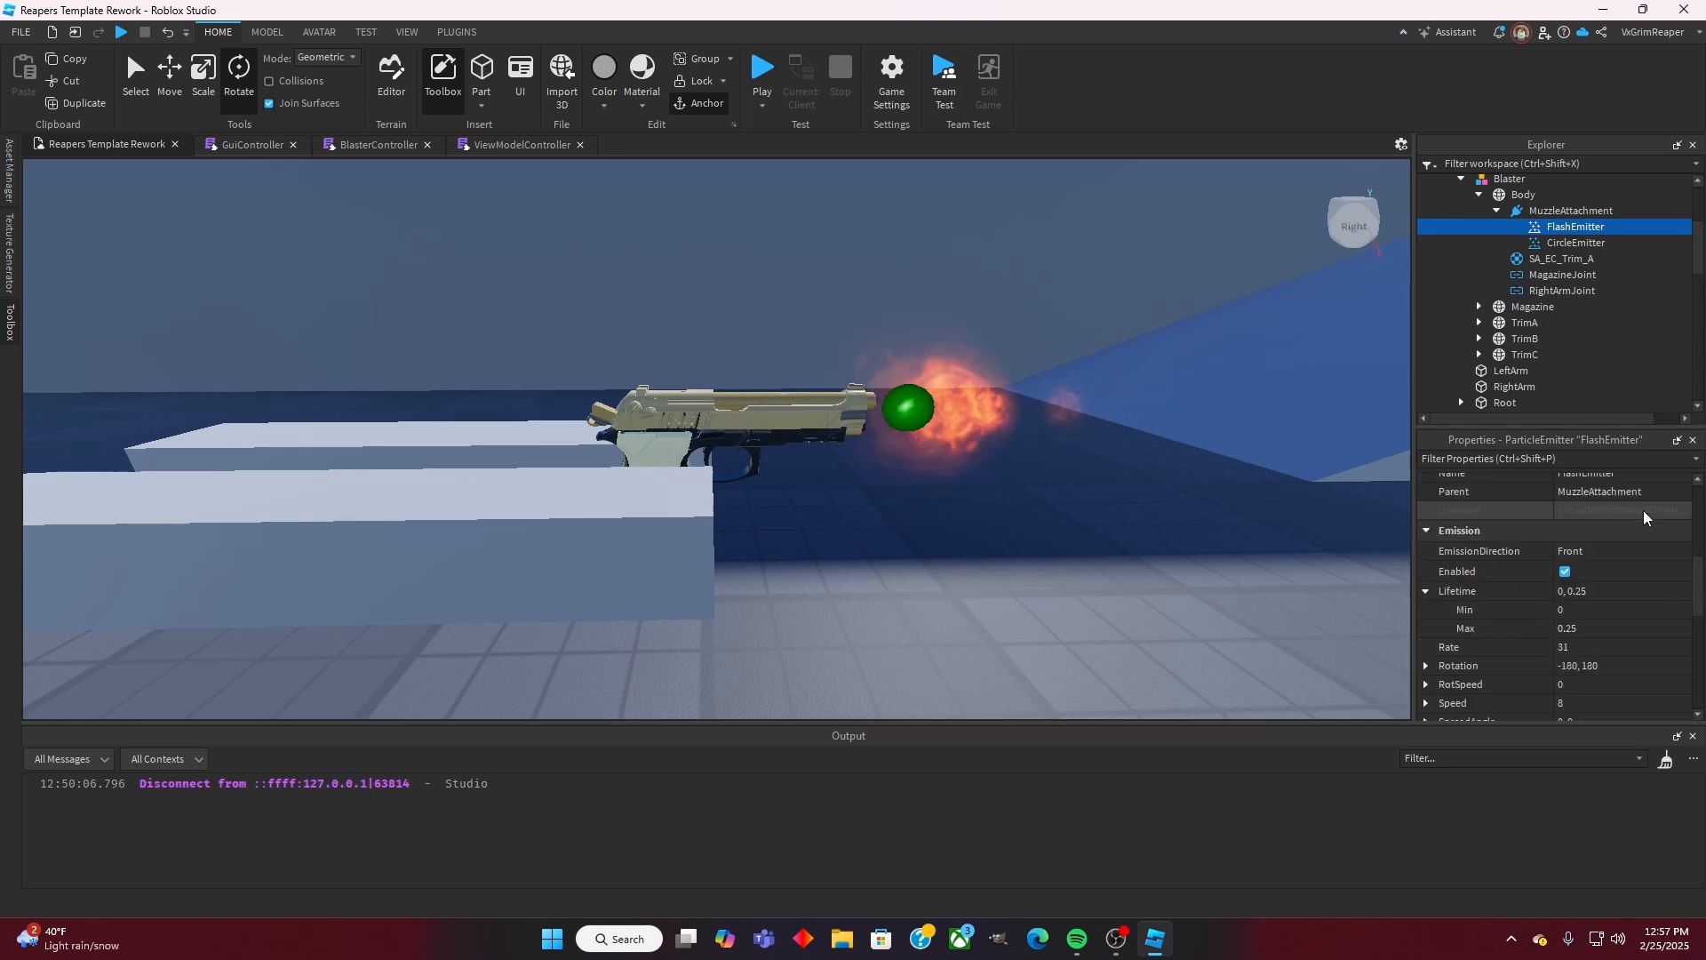
scroll(1644, 510, "down", 3)
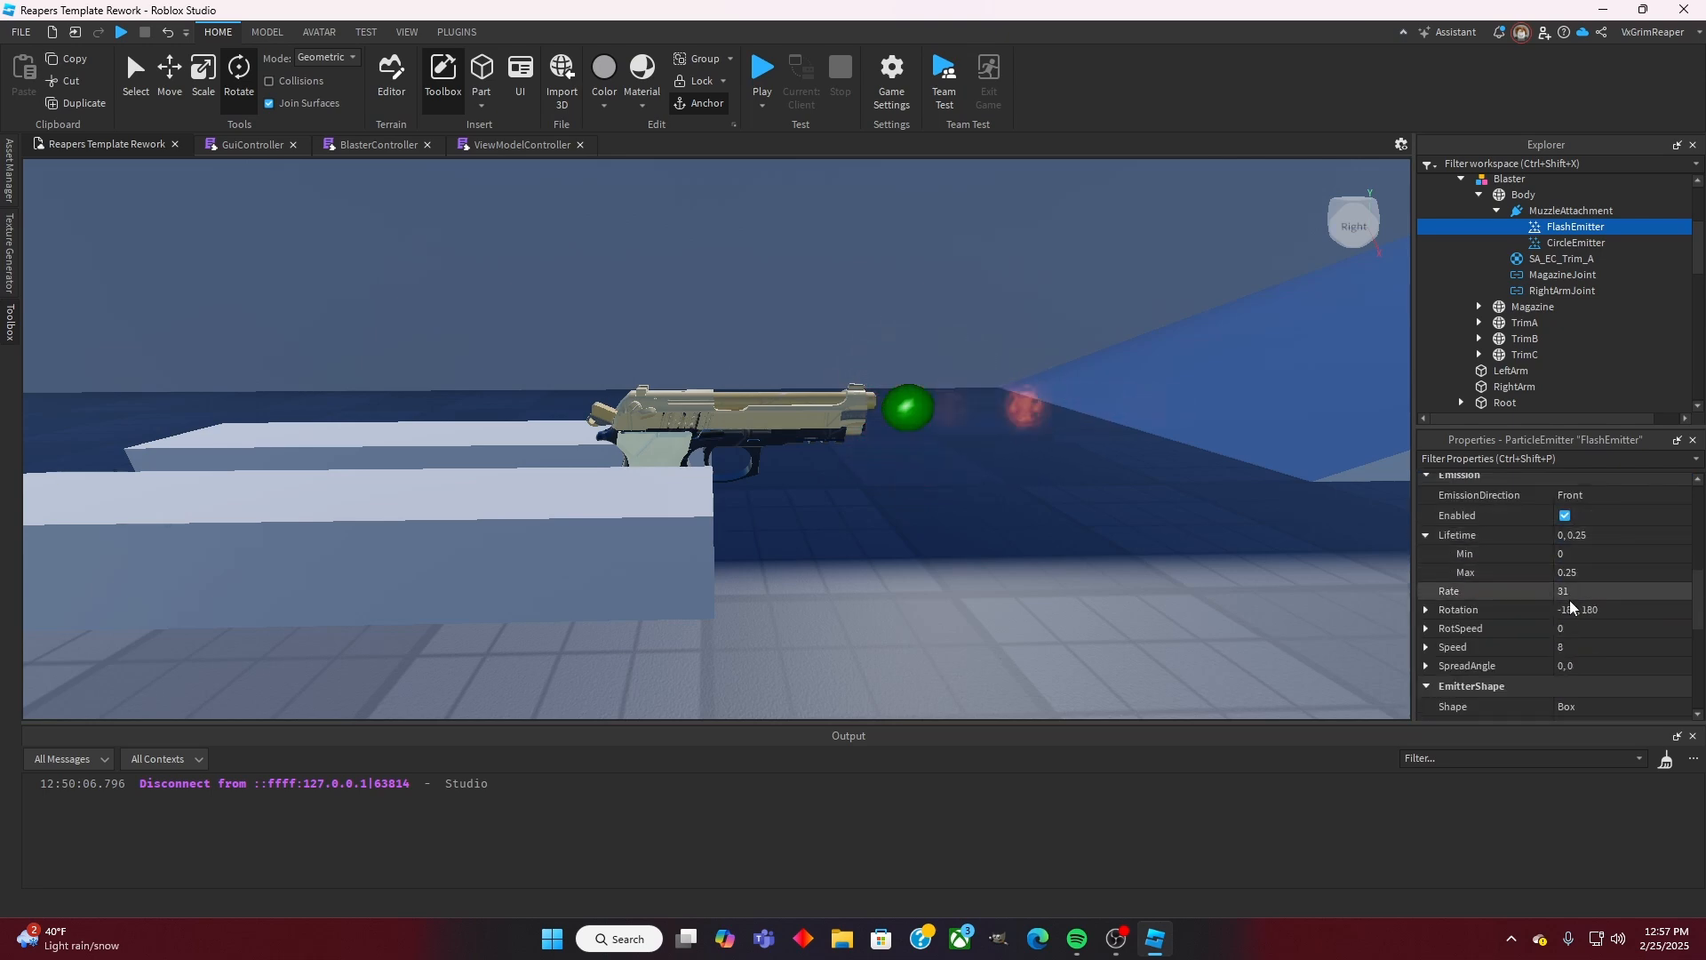
scroll(1528, 622, "down", 3)
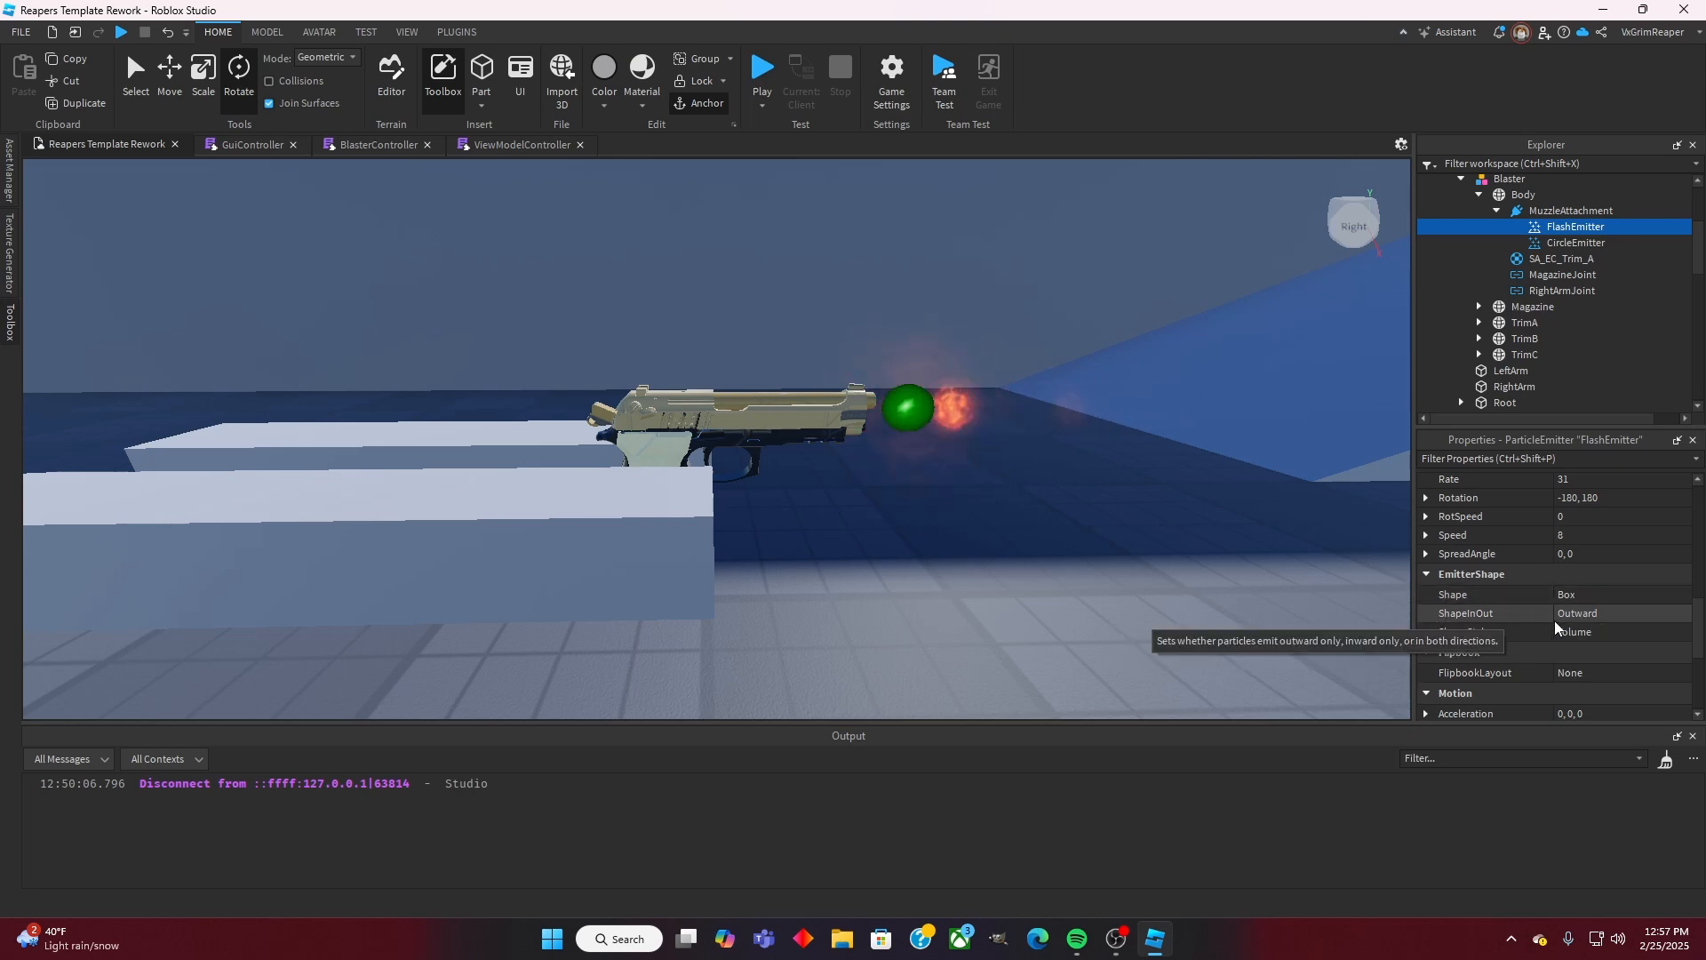
scroll(1555, 618, "up", 4)
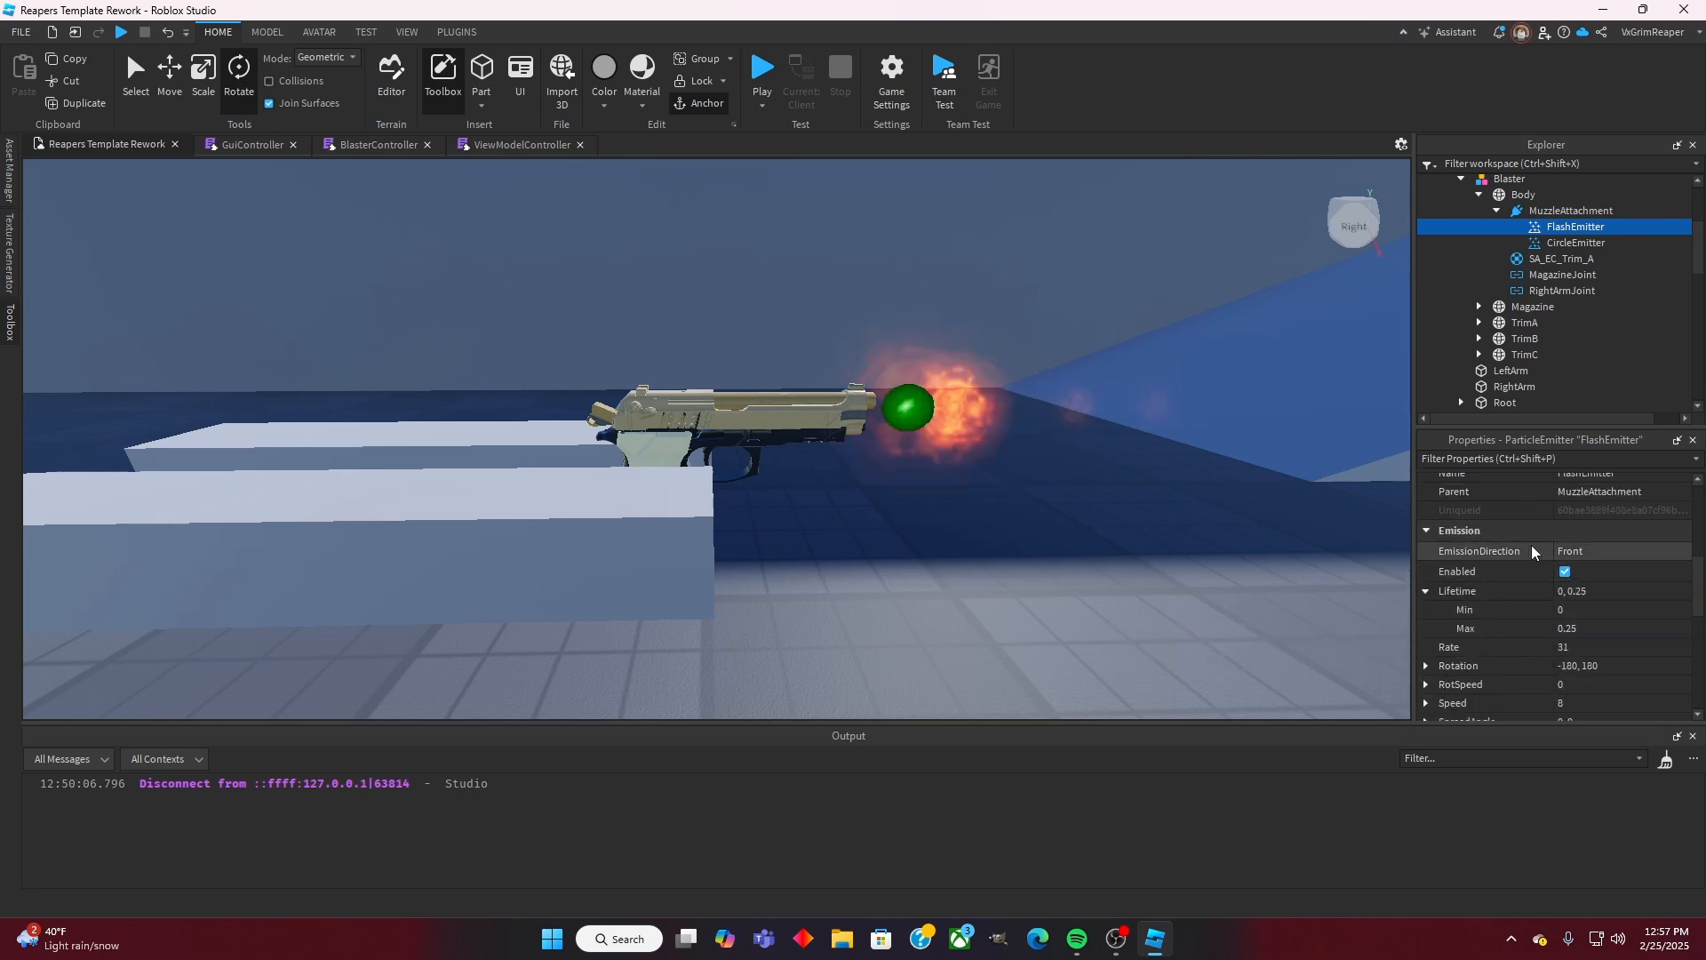
scroll(1585, 604, "up", 1)
right_click_drag(1130, 457, 1130, 459)
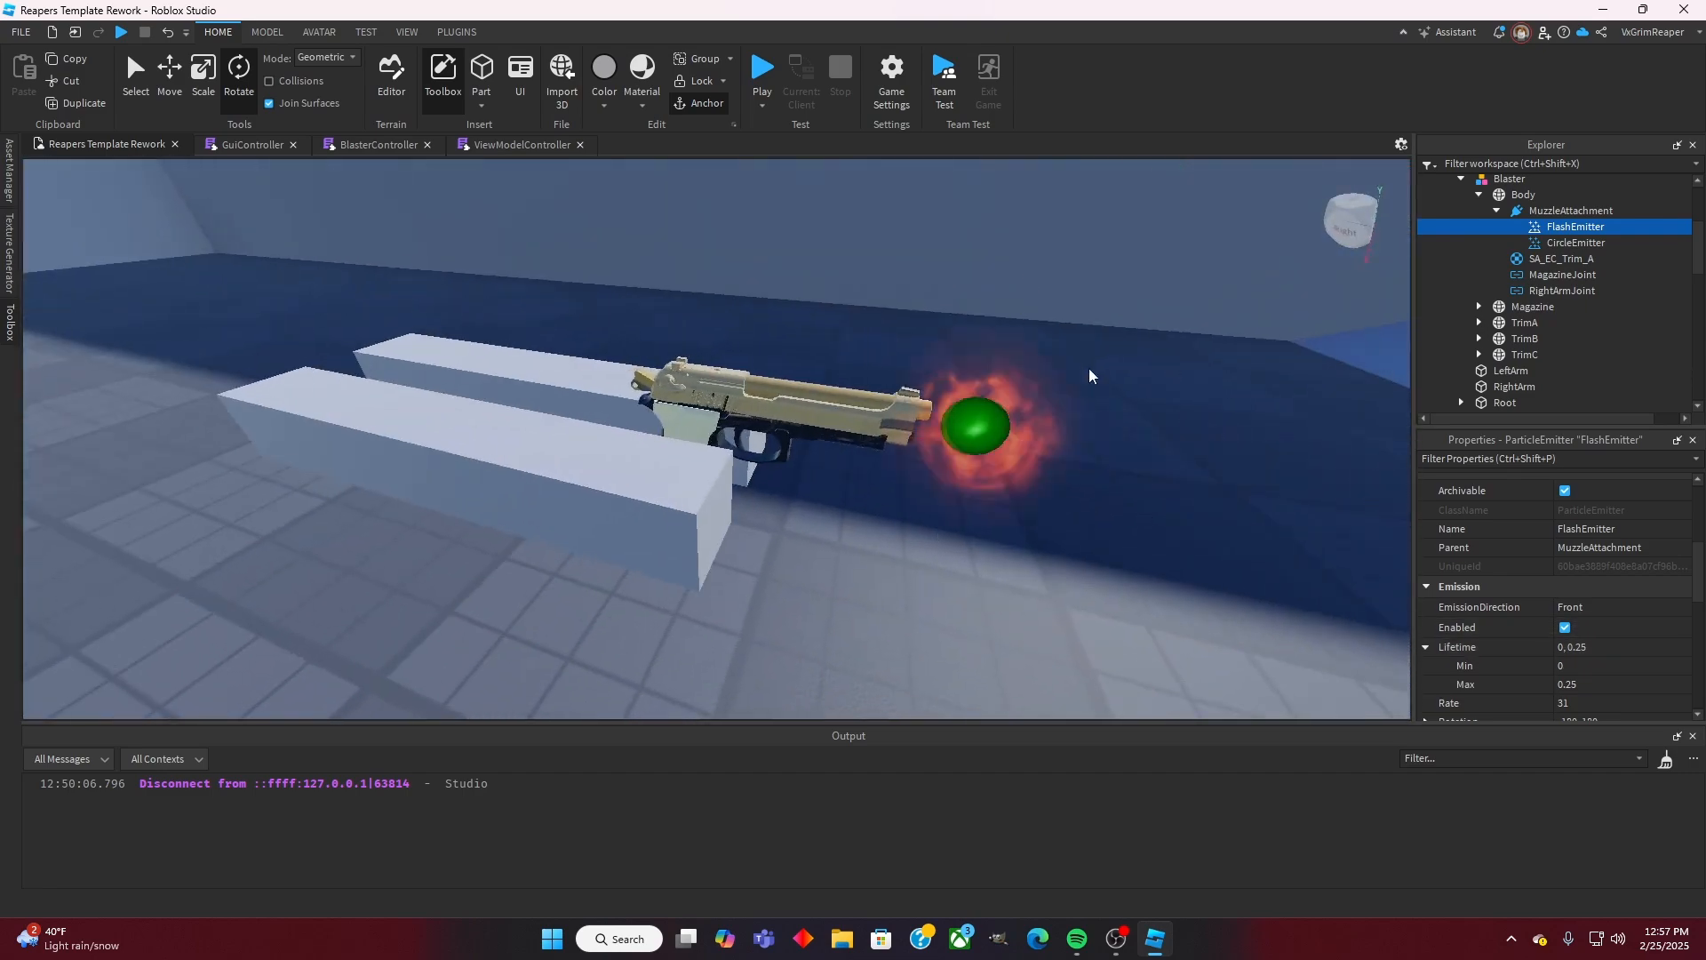
right_click_drag(978, 579, 977, 580)
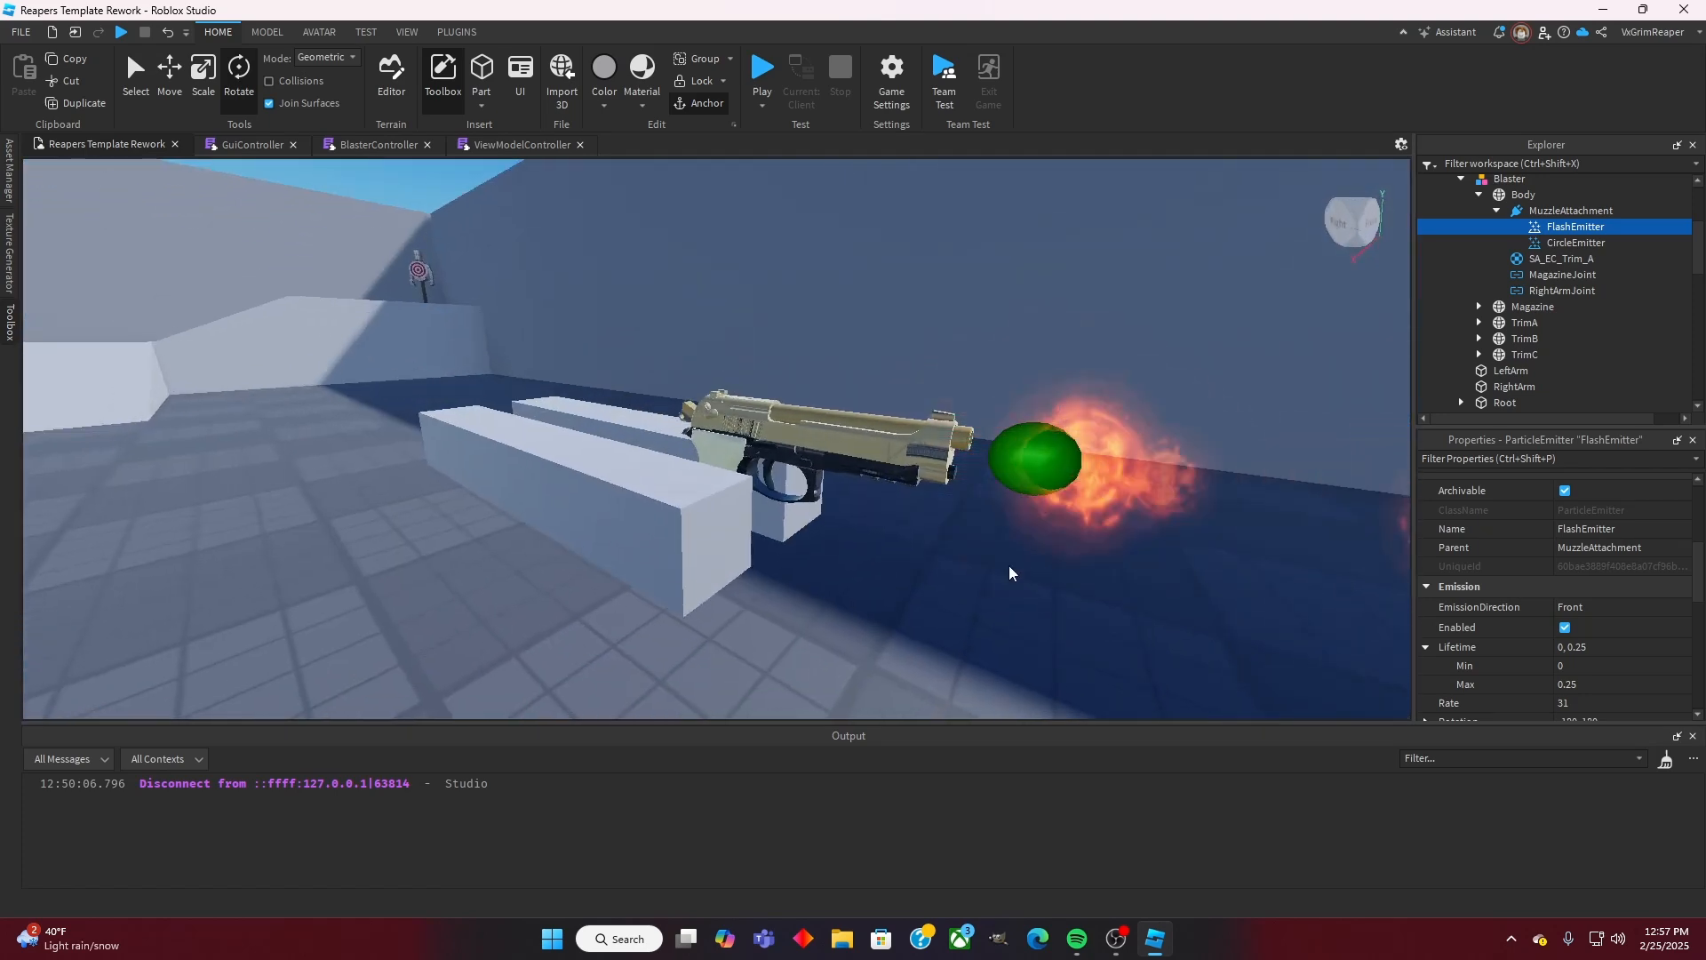
Step: Enable the CircleEmitter under the MuzzleAttachment and view its particles around the muzzle
left_click(1564, 243)
right_click_drag(1085, 424, 1085, 424)
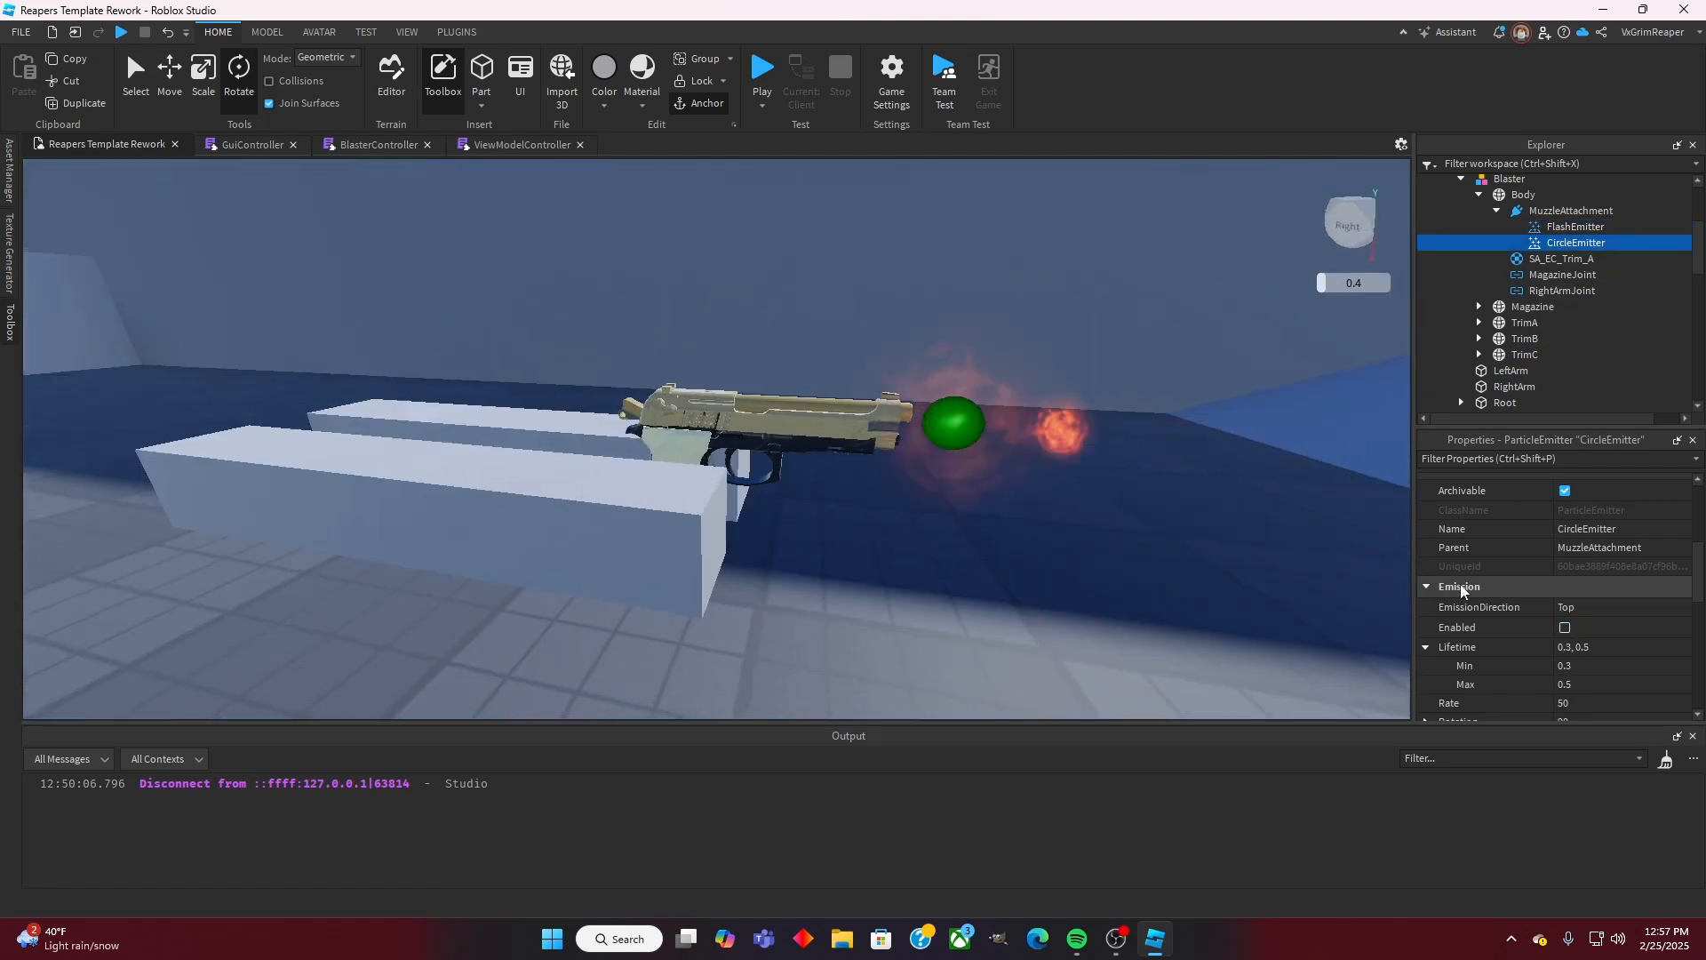
left_click(1564, 627)
right_click_drag(1203, 512, 1205, 510)
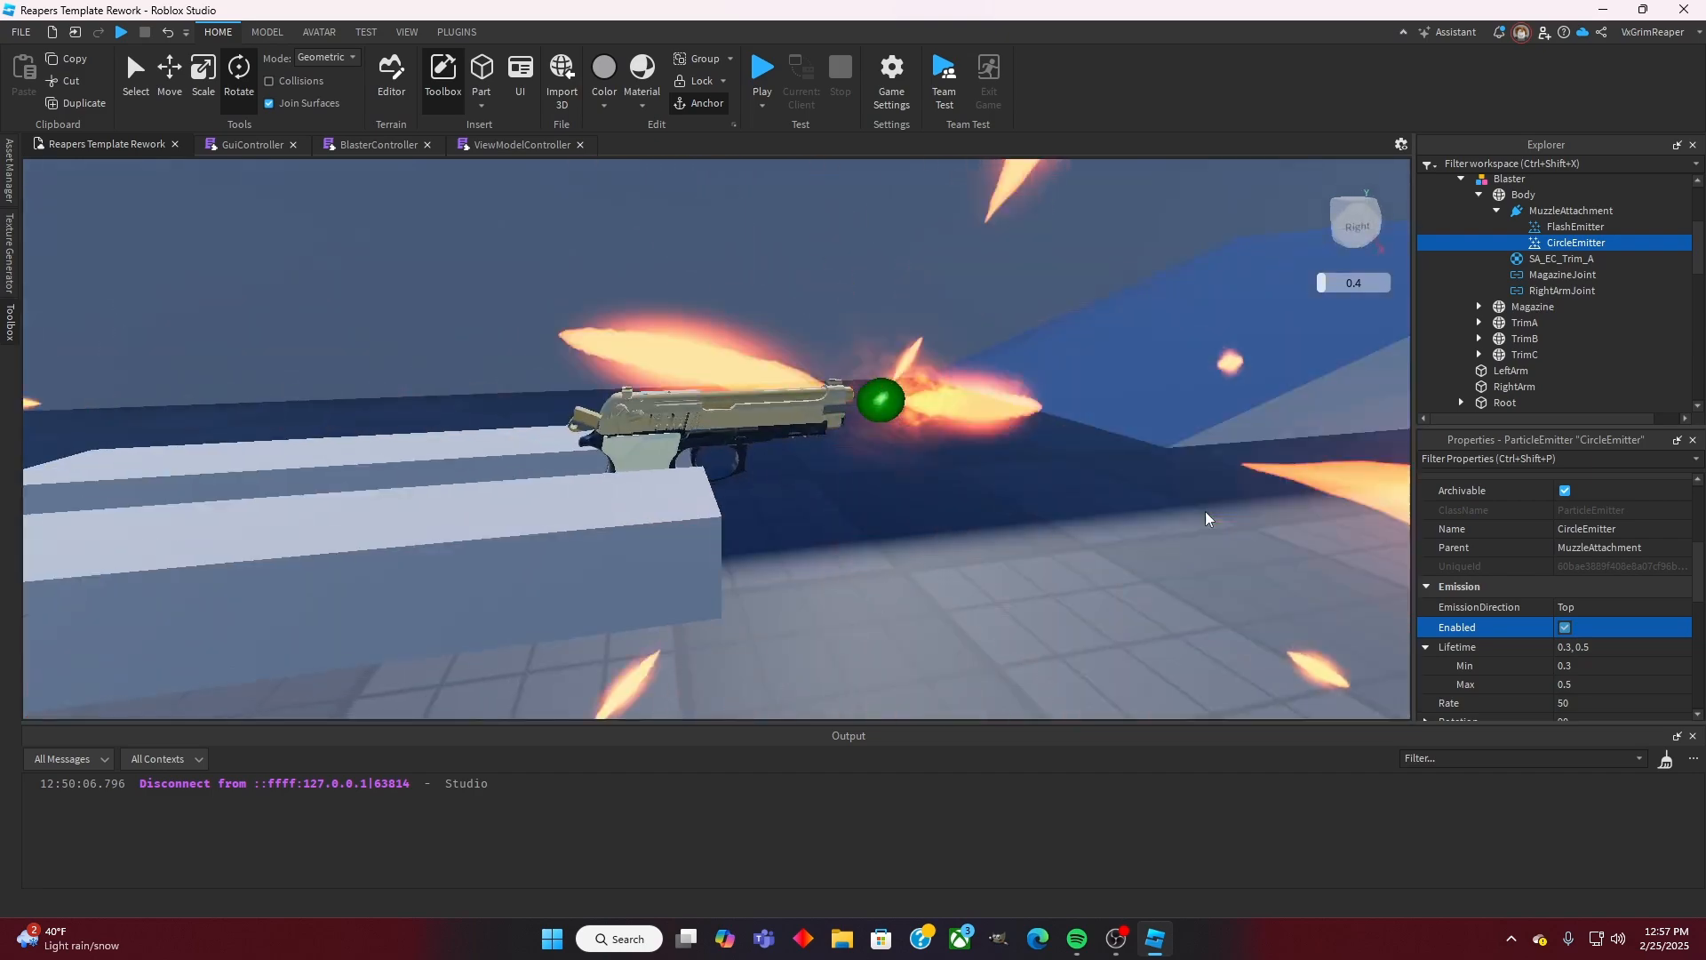
Step: Reduce the CircleEmitter's Rate to 13 and set its Speed to 43
scroll(1566, 612, "up", 1)
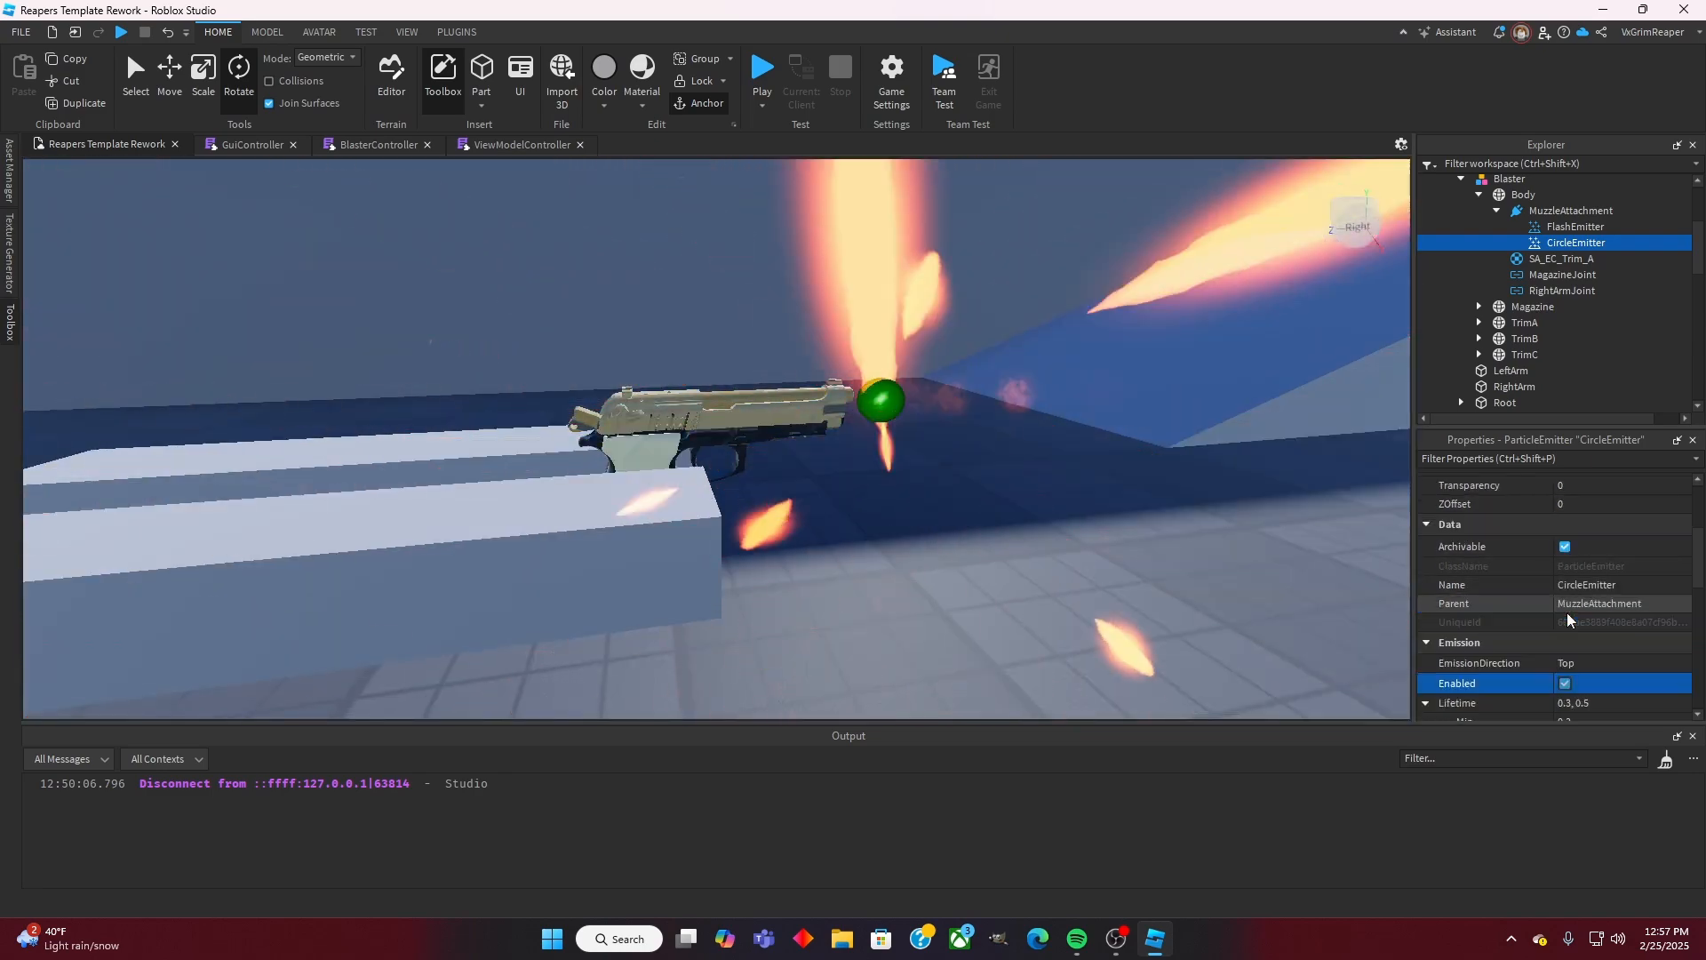
scroll(1565, 611, "down", 2)
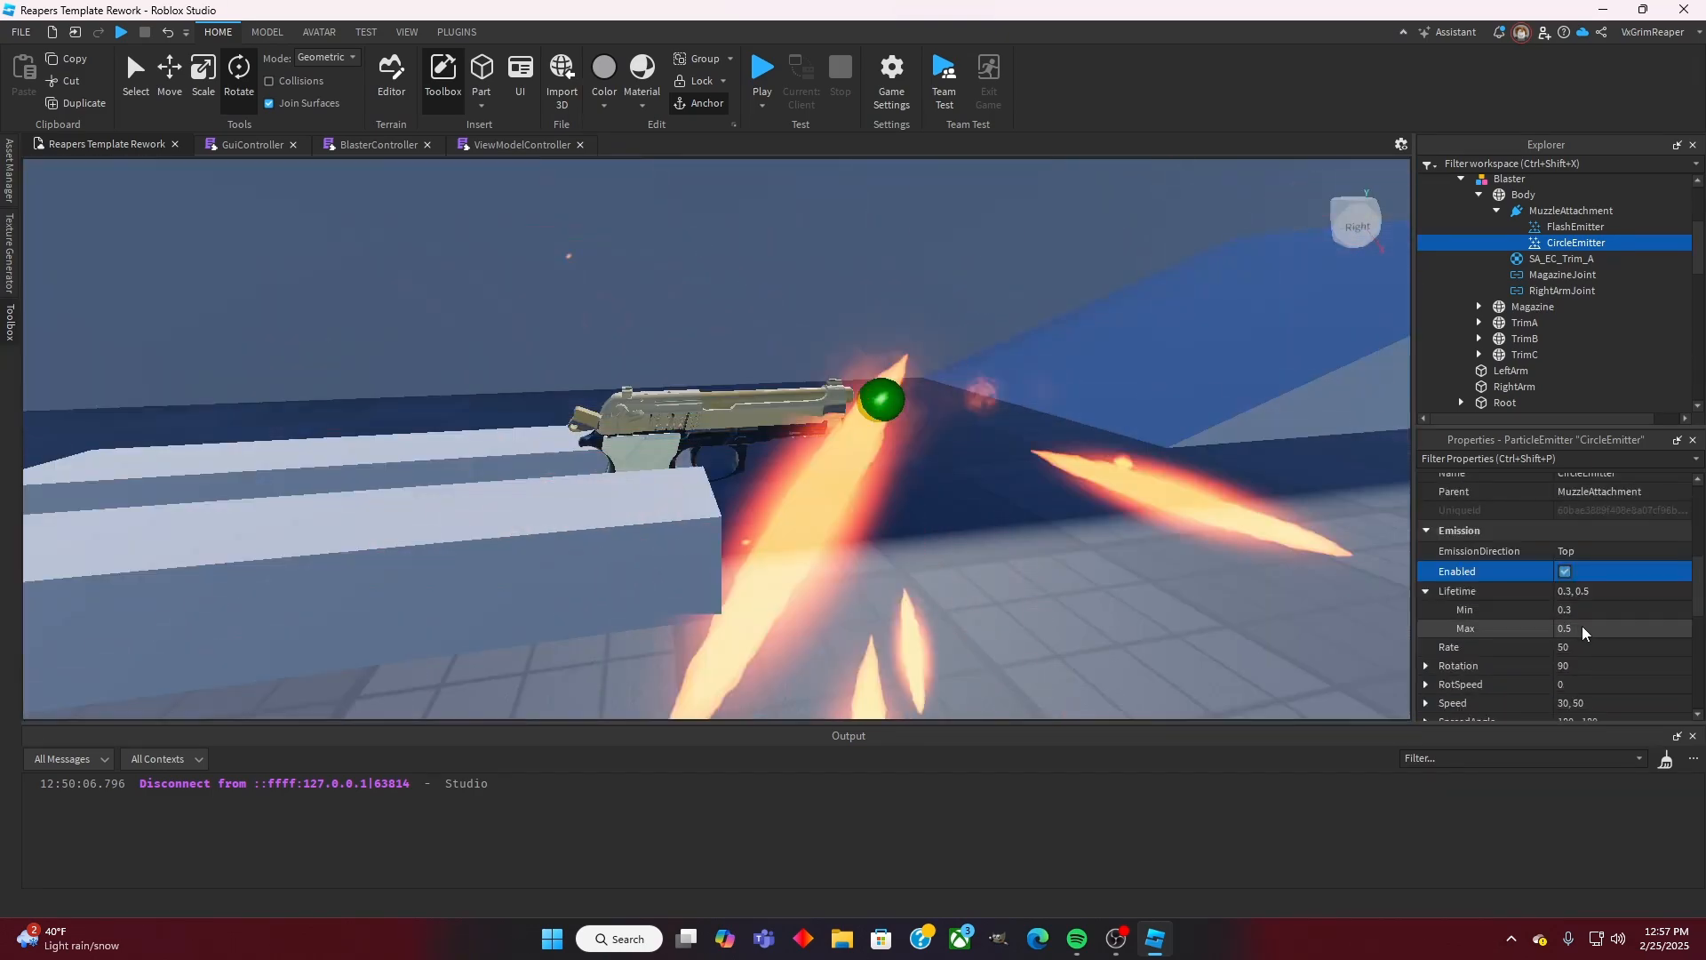
scroll(1585, 626, "down", 1)
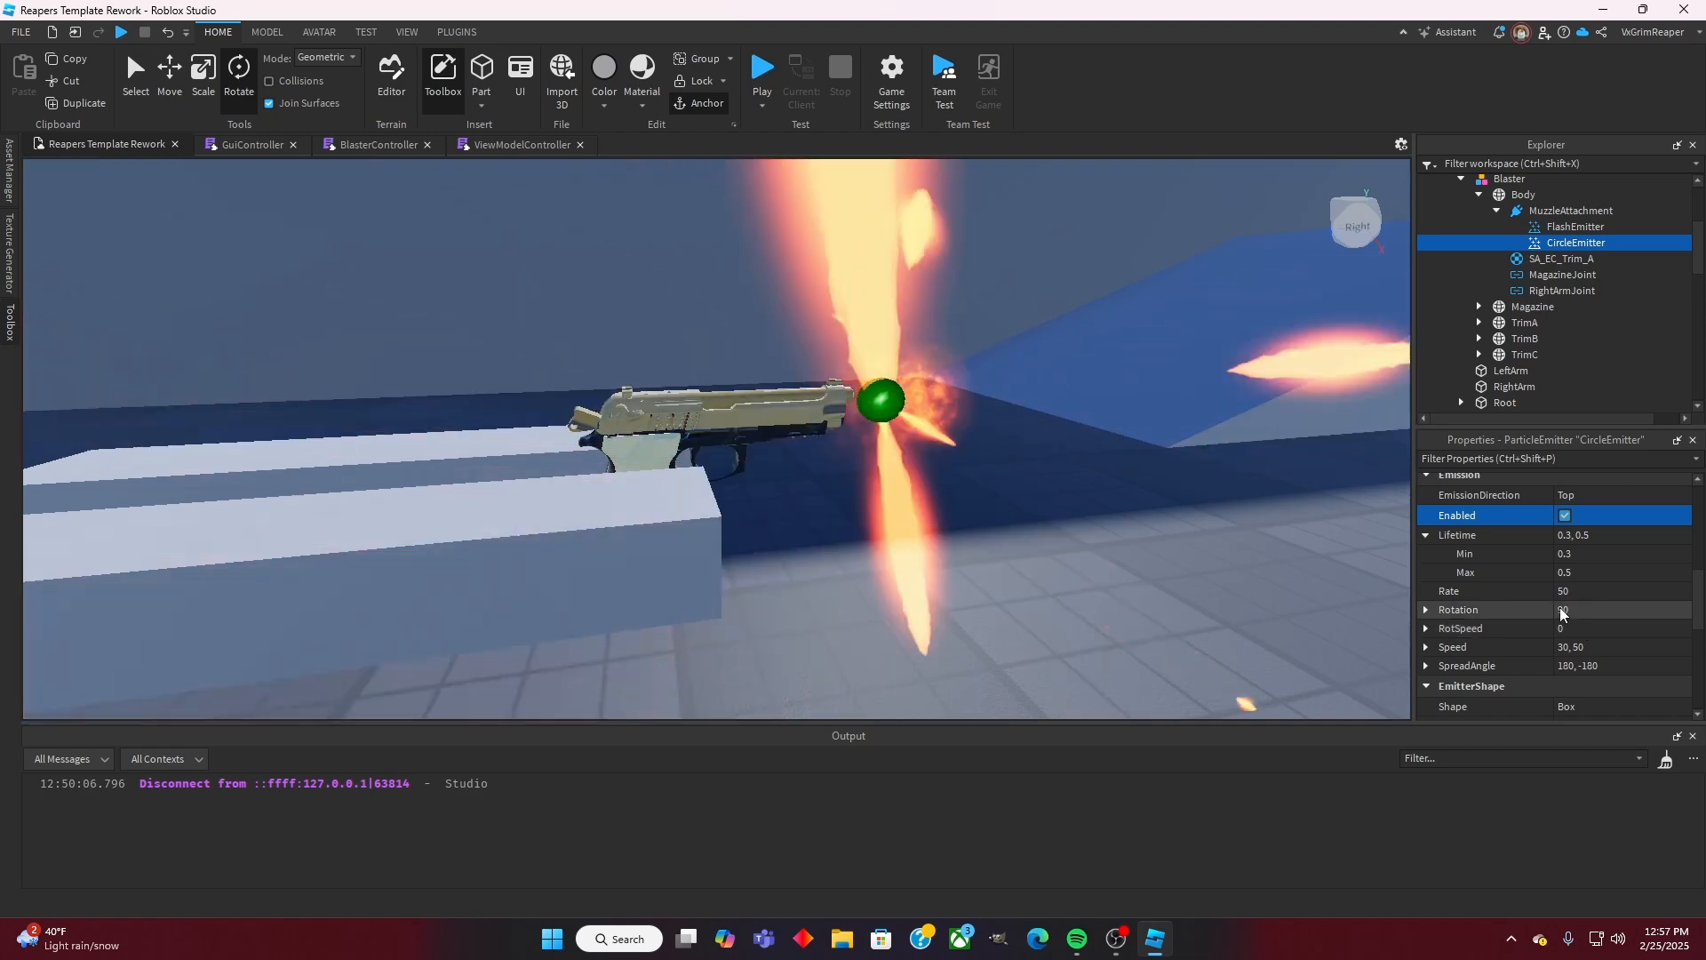
left_click(1591, 590)
left_click_drag(1644, 590, 1609, 608)
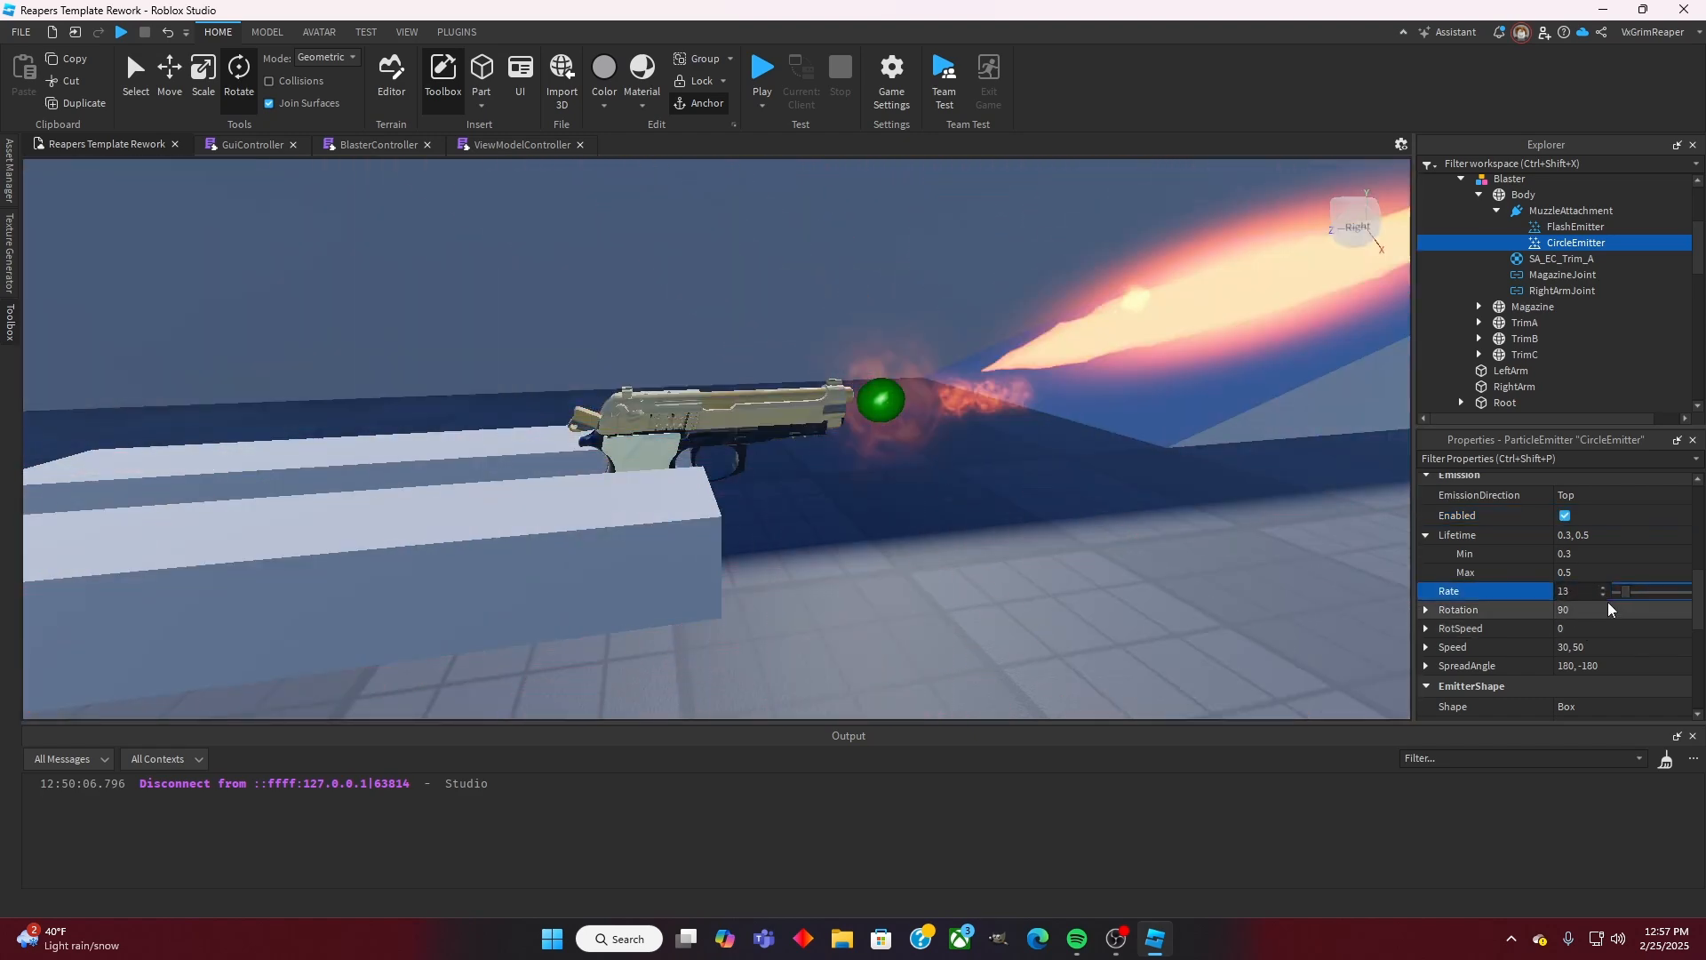
left_click(1594, 647)
mouse_move(1644, 649)
left_mouse_down()
mouse_move(1628, 650)
mouse_move(1645, 650)
left_mouse_up()
Step: Add a keypoint at time 0.166 and value 0.765 to the CircleEmitter's Size curve, and set the peak keypoint's envelope to 0
scroll(1637, 569, "up", 1)
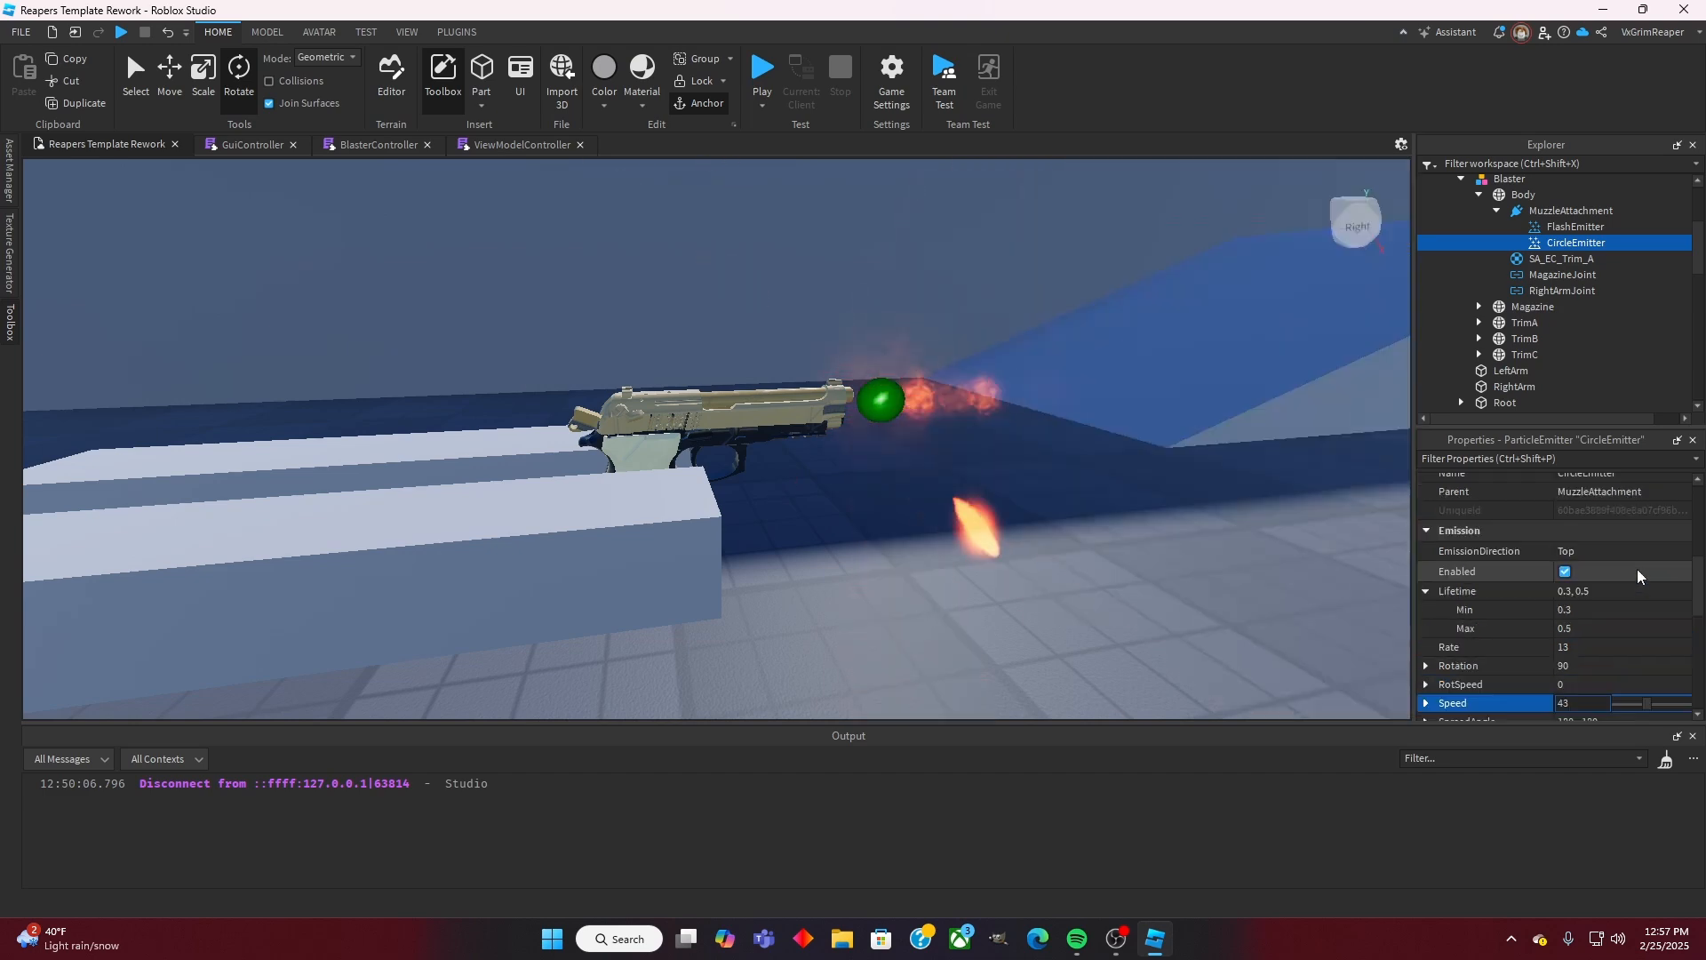
scroll(1636, 569, "up", 5)
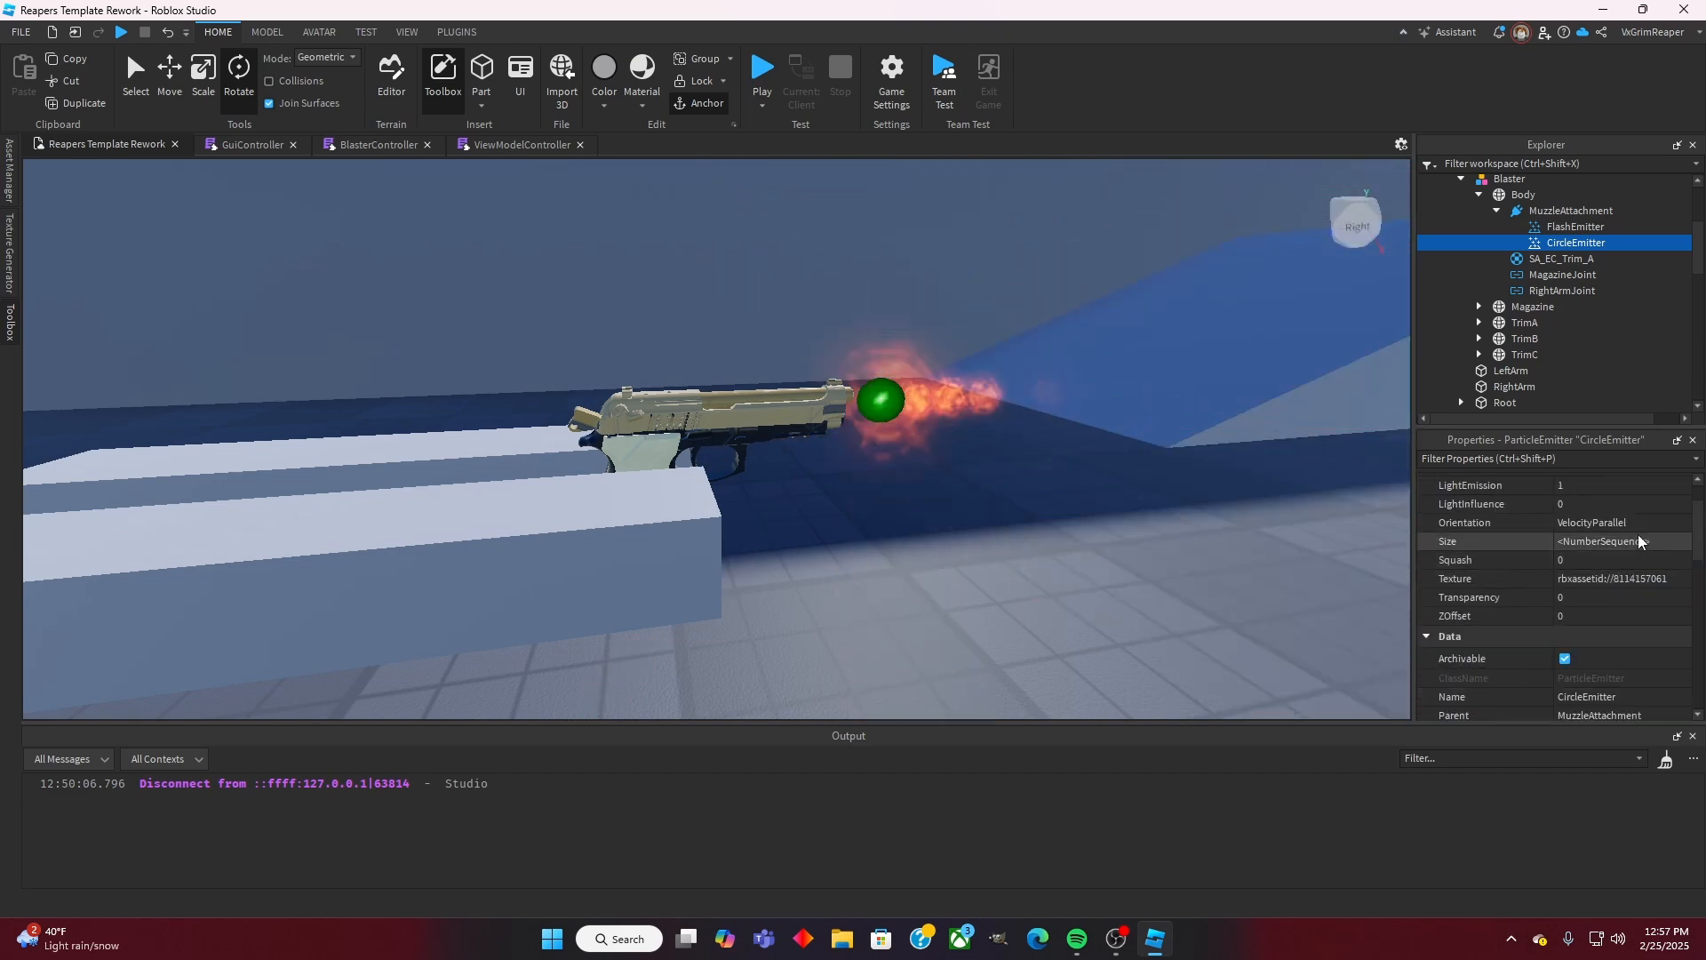
left_click(1660, 541)
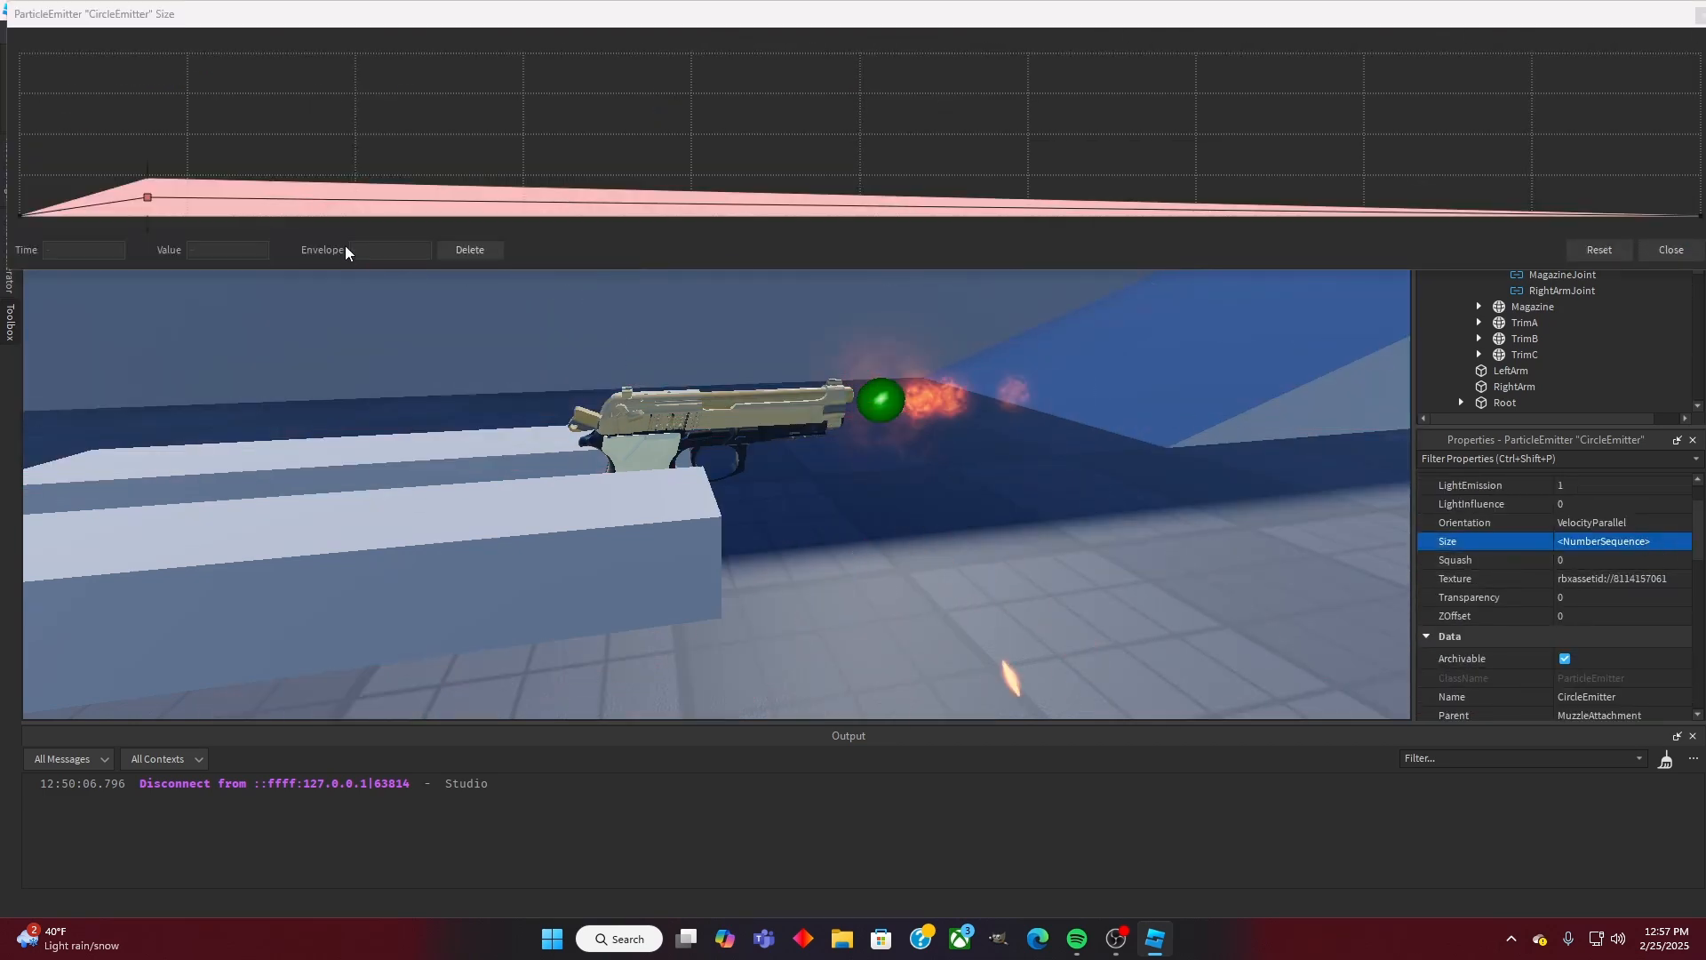
left_click(300, 205)
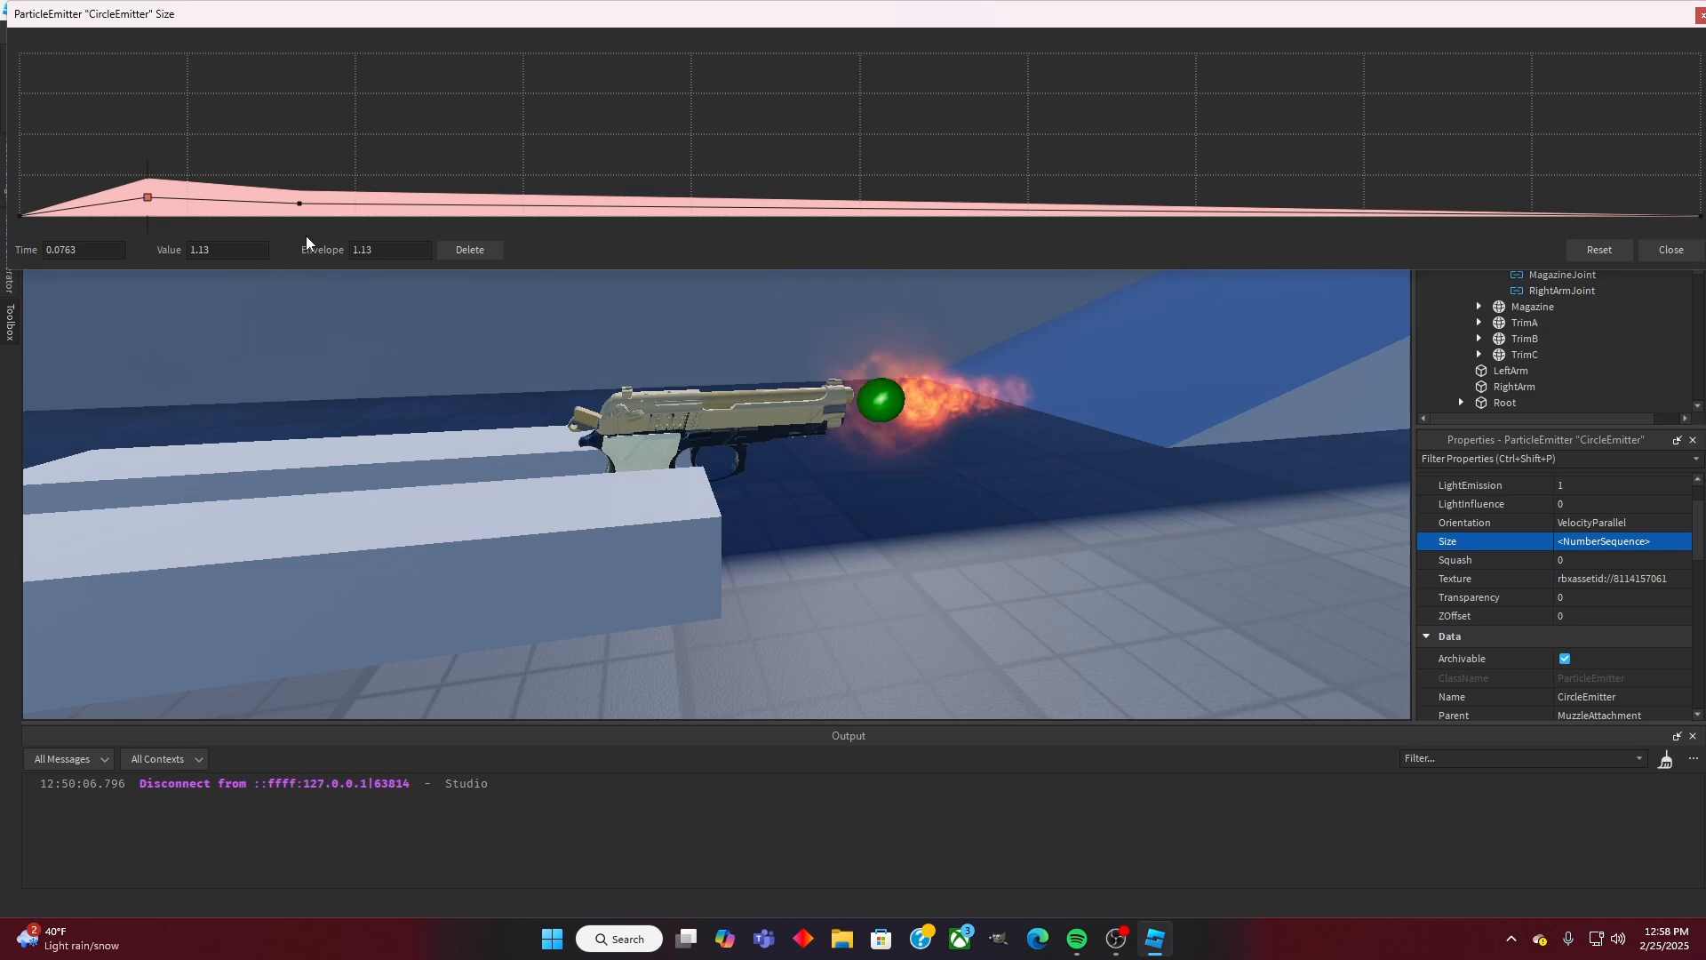
triple_click(392, 254)
type("0.765")
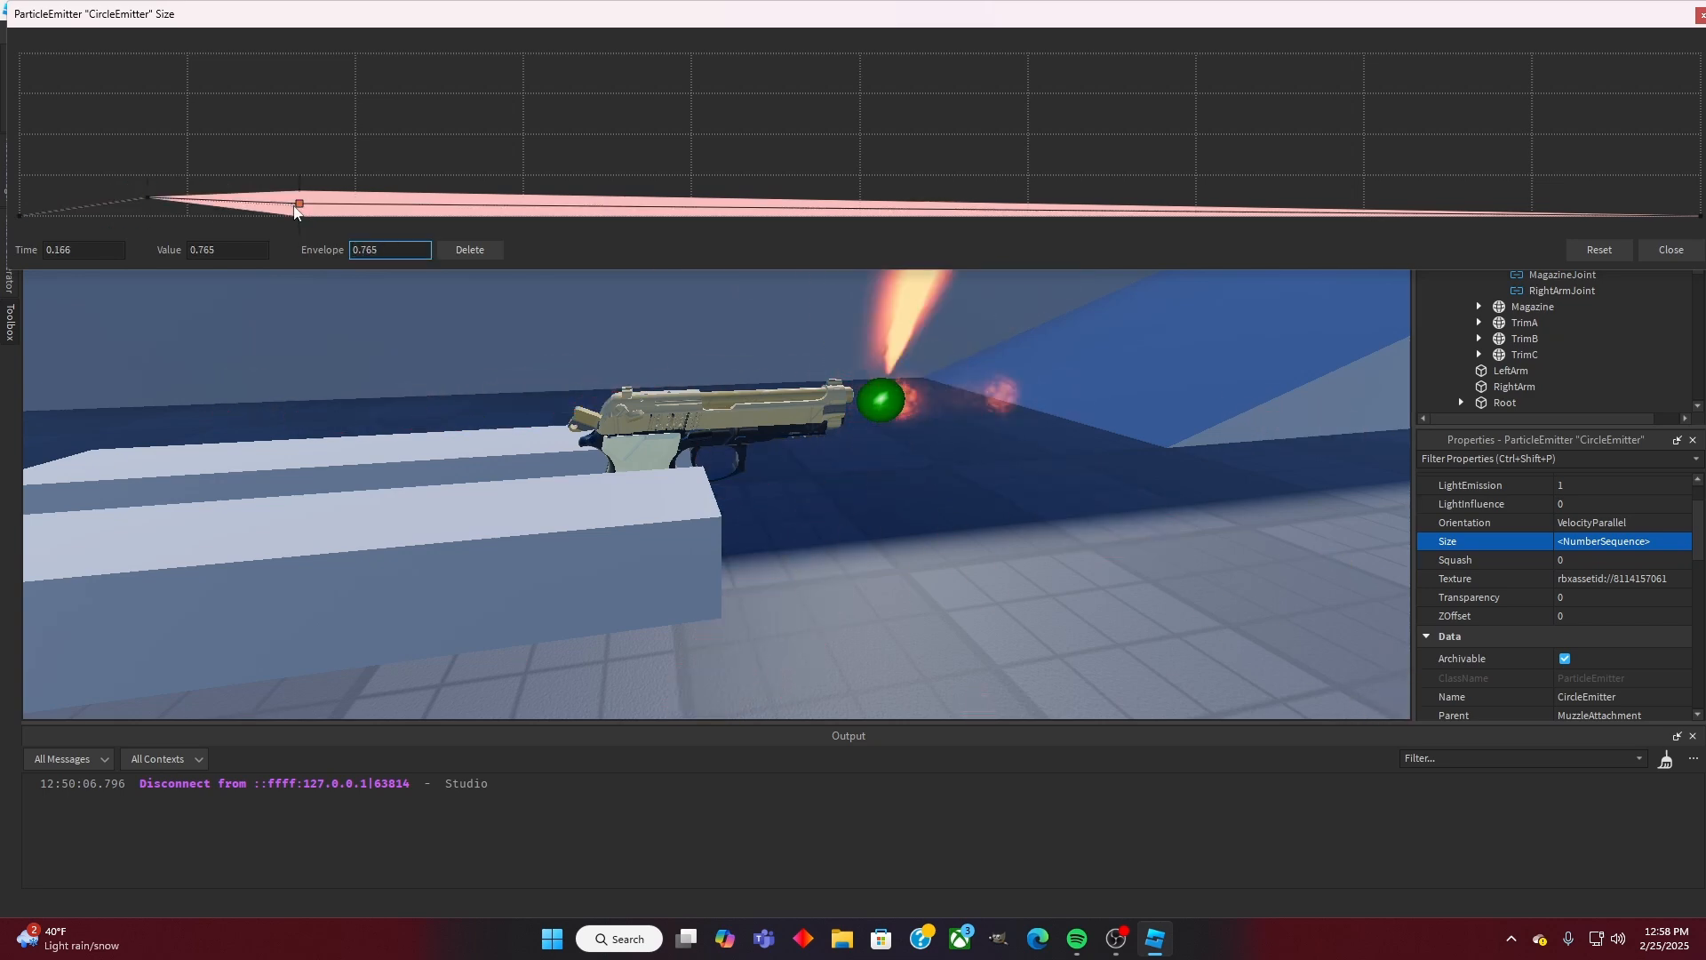
Step: Add a Size keypoint at time 0.163 and value 0.656, and set its envelope and that of the 0.166 keypoint to 0
left_click(300, 203)
left_click_drag(299, 204, 284, 206)
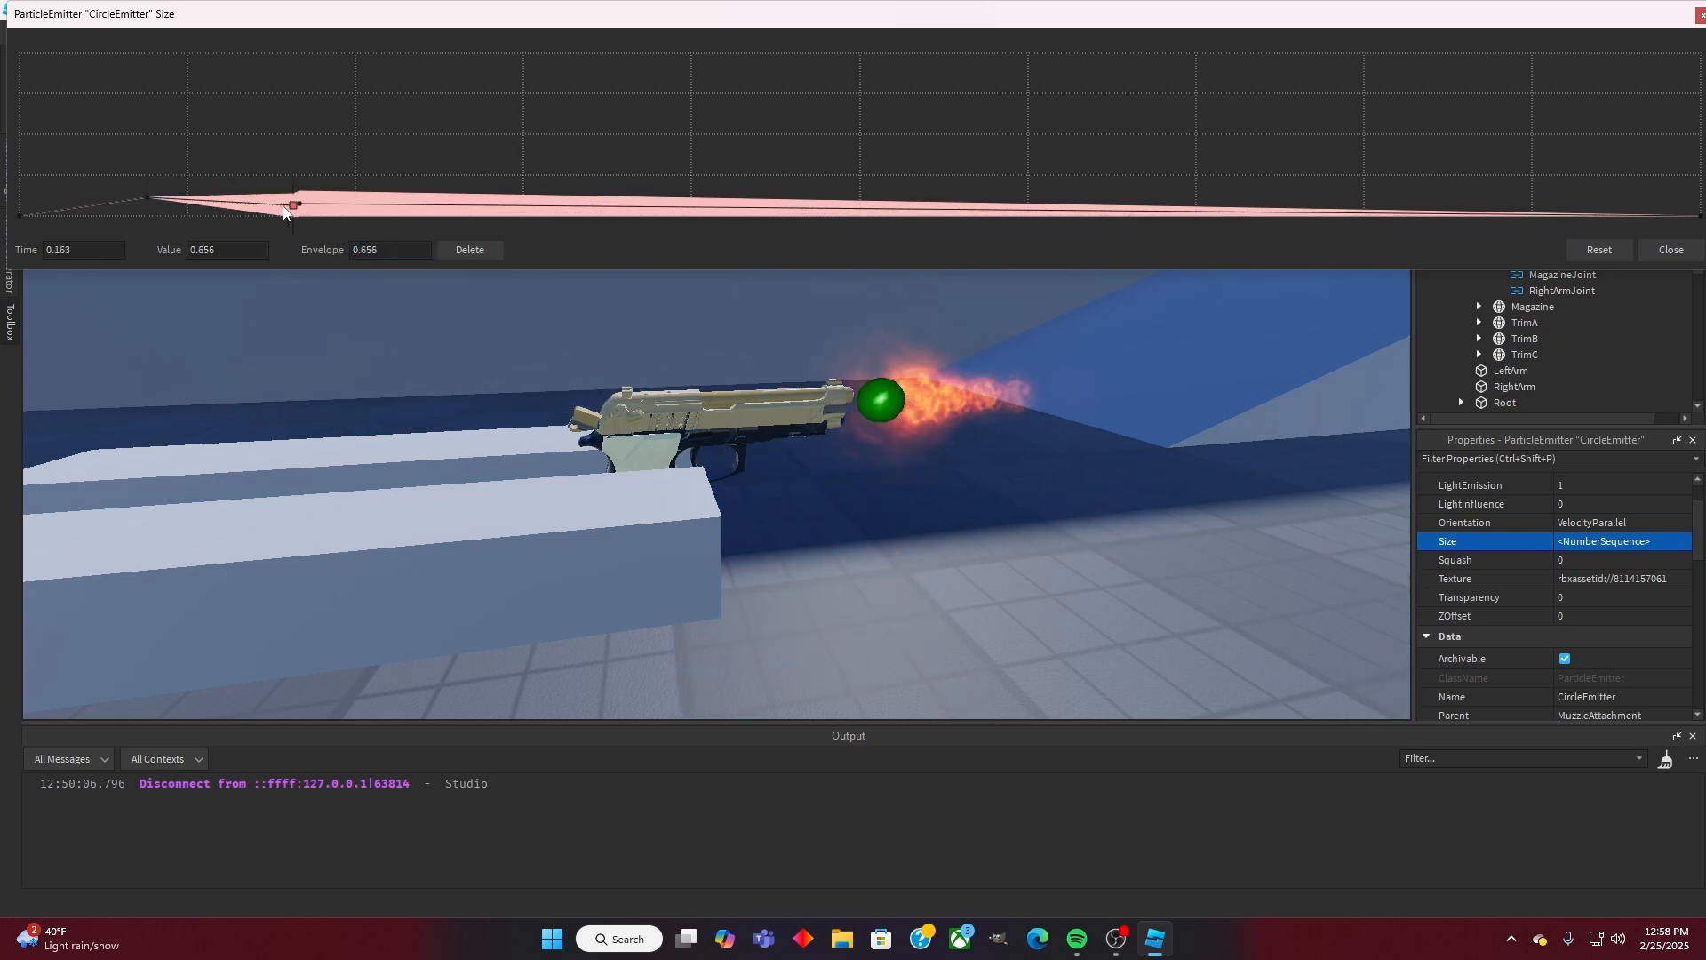
left_click(299, 204)
triple_click(404, 252)
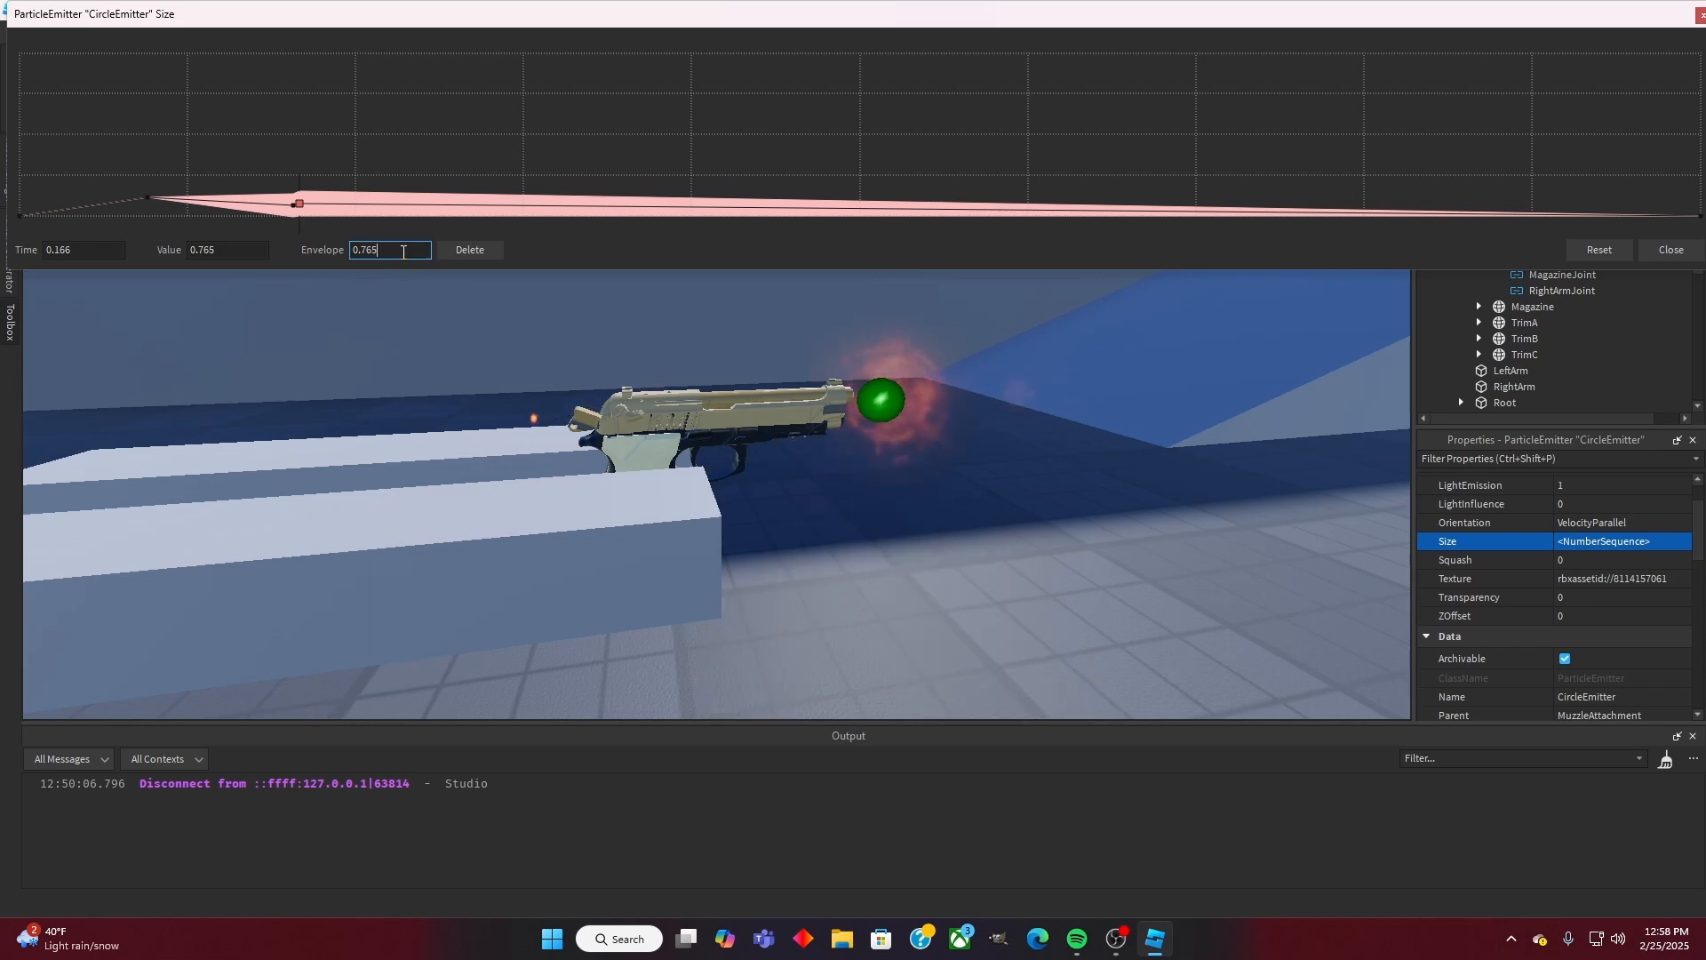
type("0")
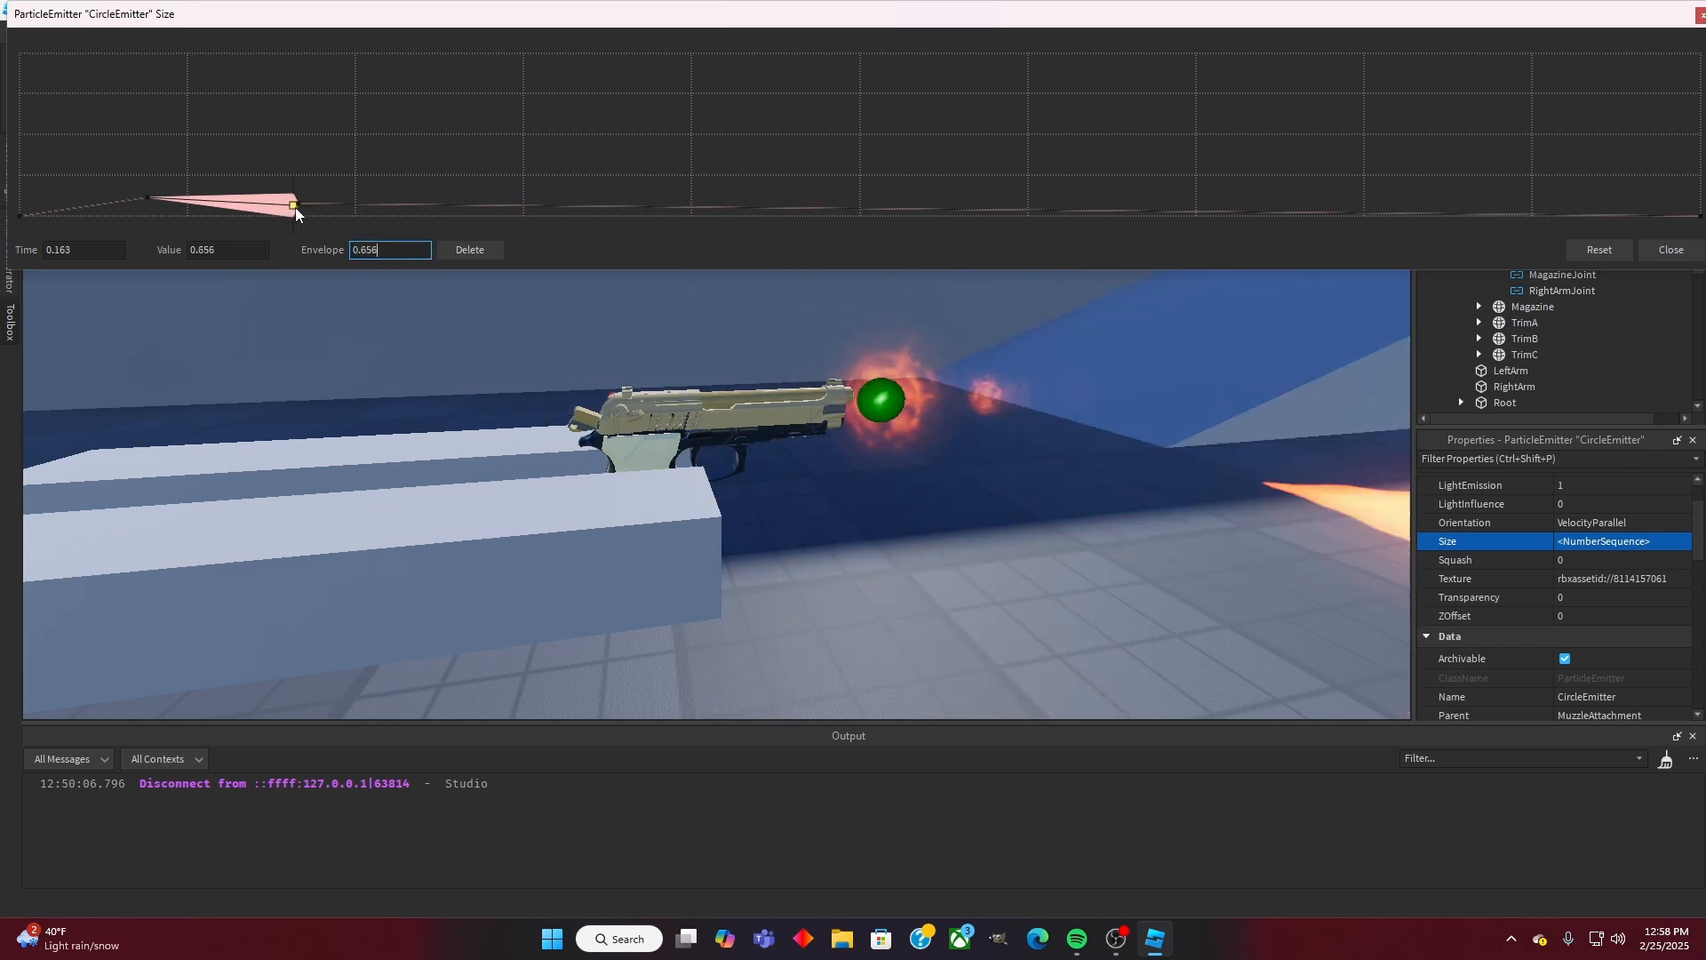
left_click(294, 206)
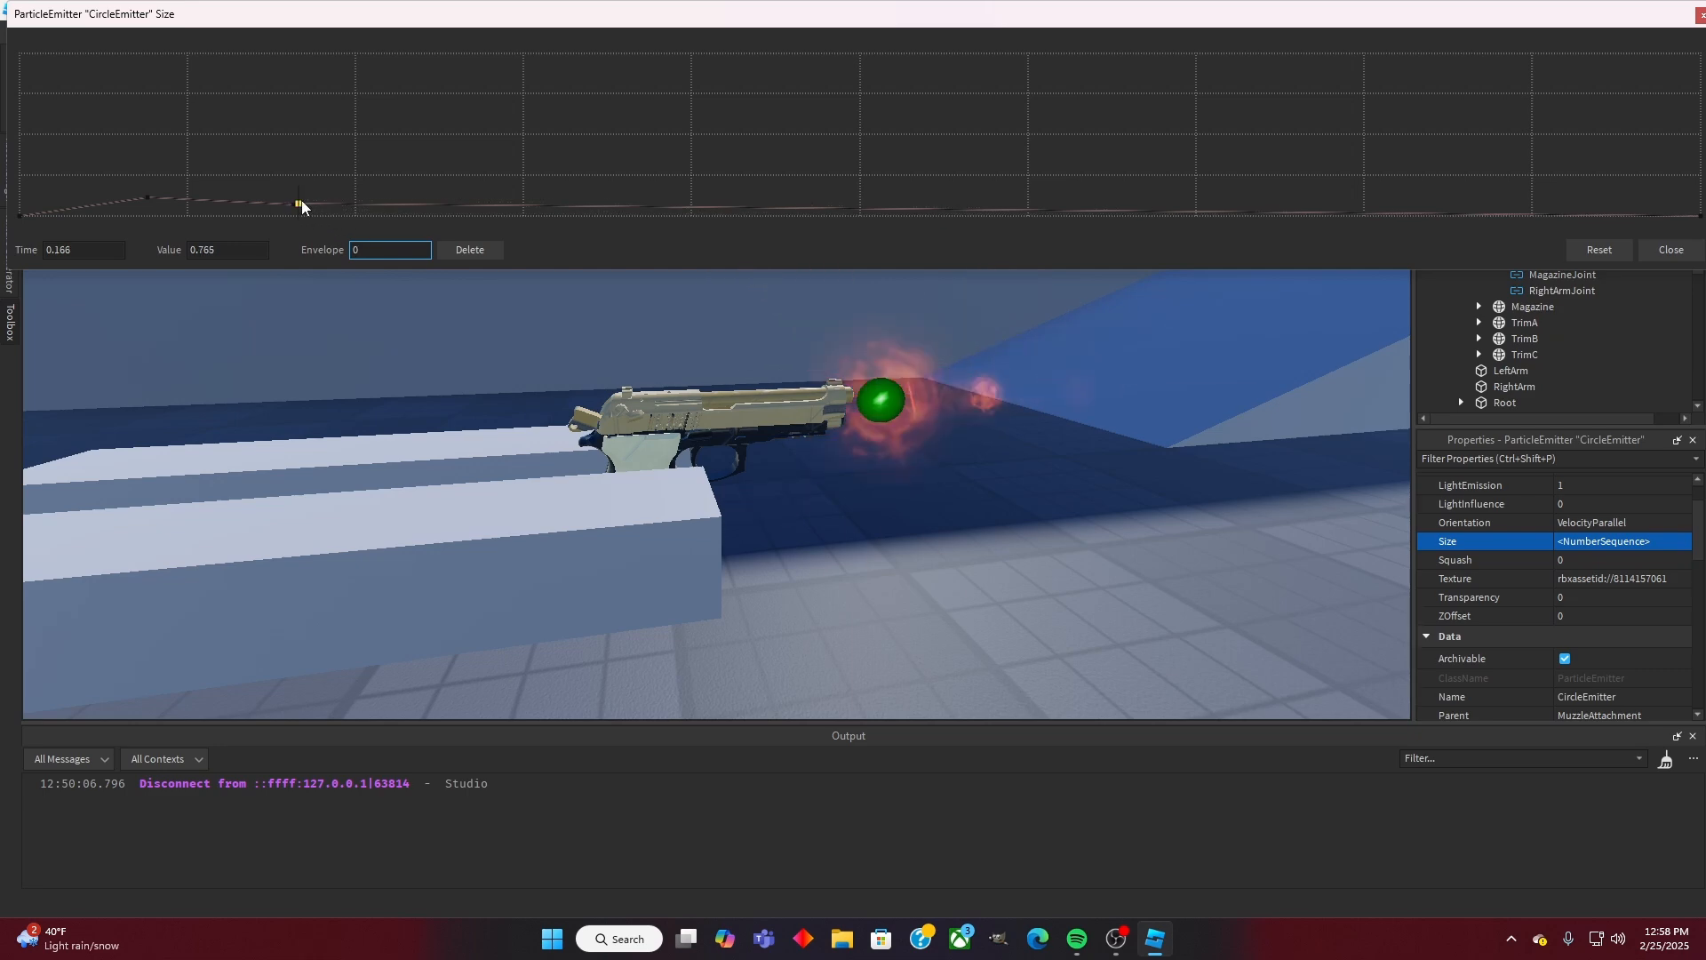
Step: Lower the Size curve's first peak to about 0.164 and the keypoint at time 0.166 to about 0.0546
left_click_drag(146, 197, 147, 208)
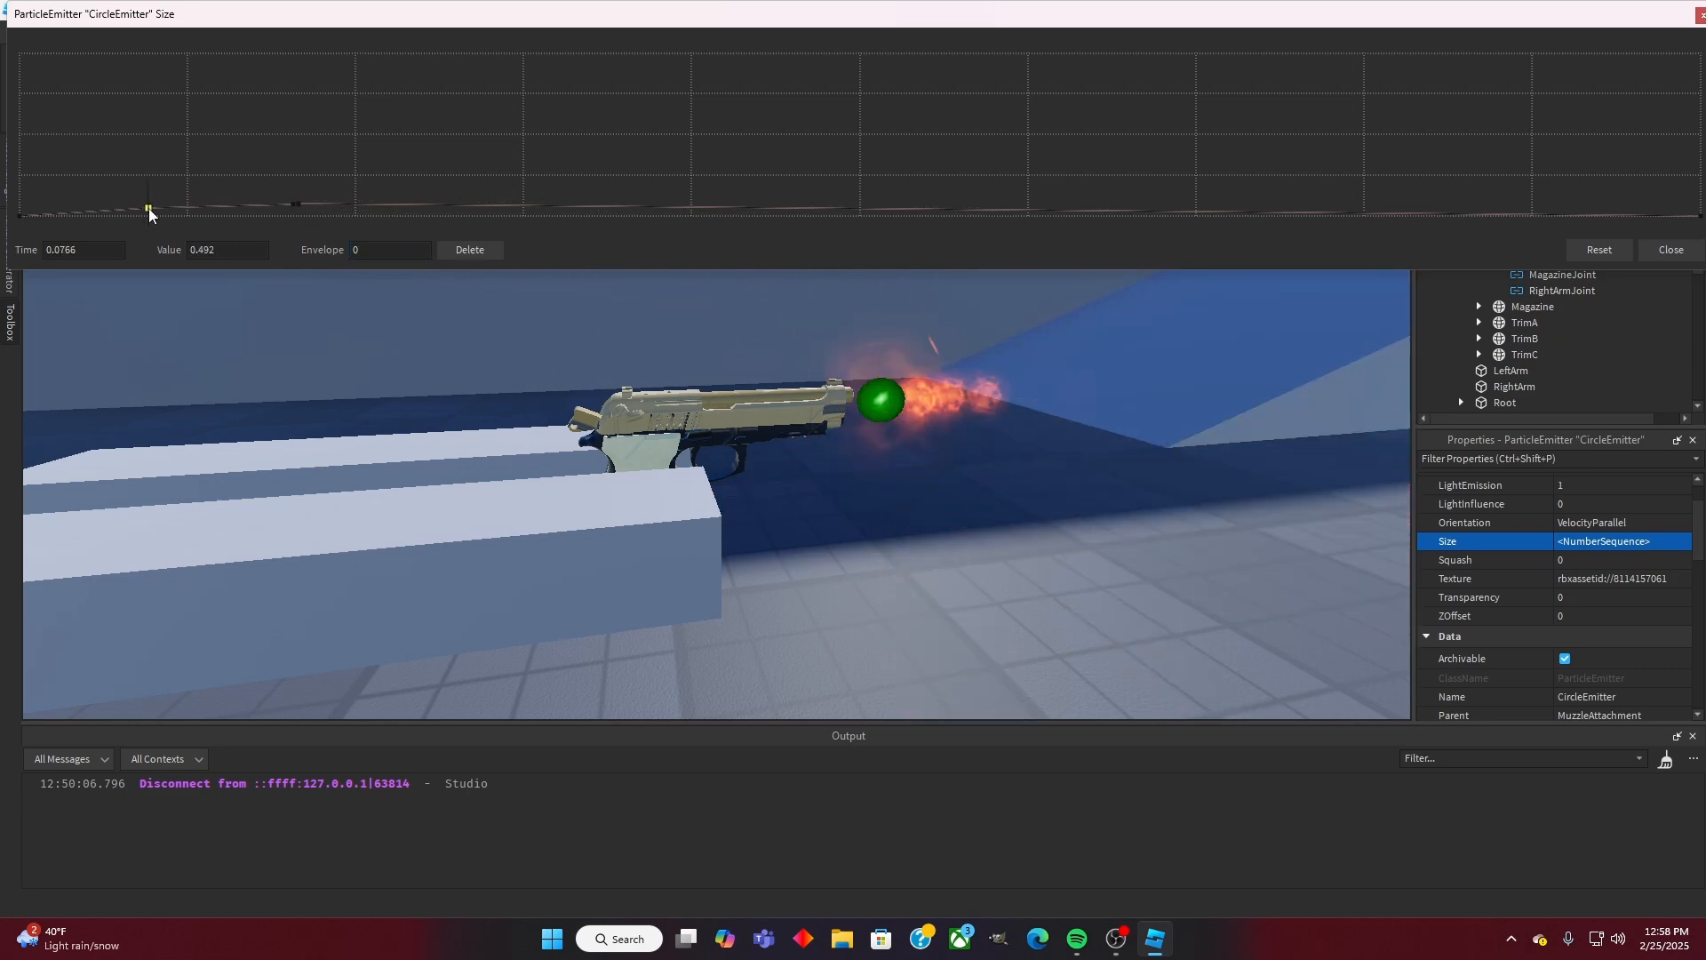
mouse_move(295, 204)
left_mouse_down()
mouse_move(359, 215)
mouse_move(299, 215)
left_mouse_up()
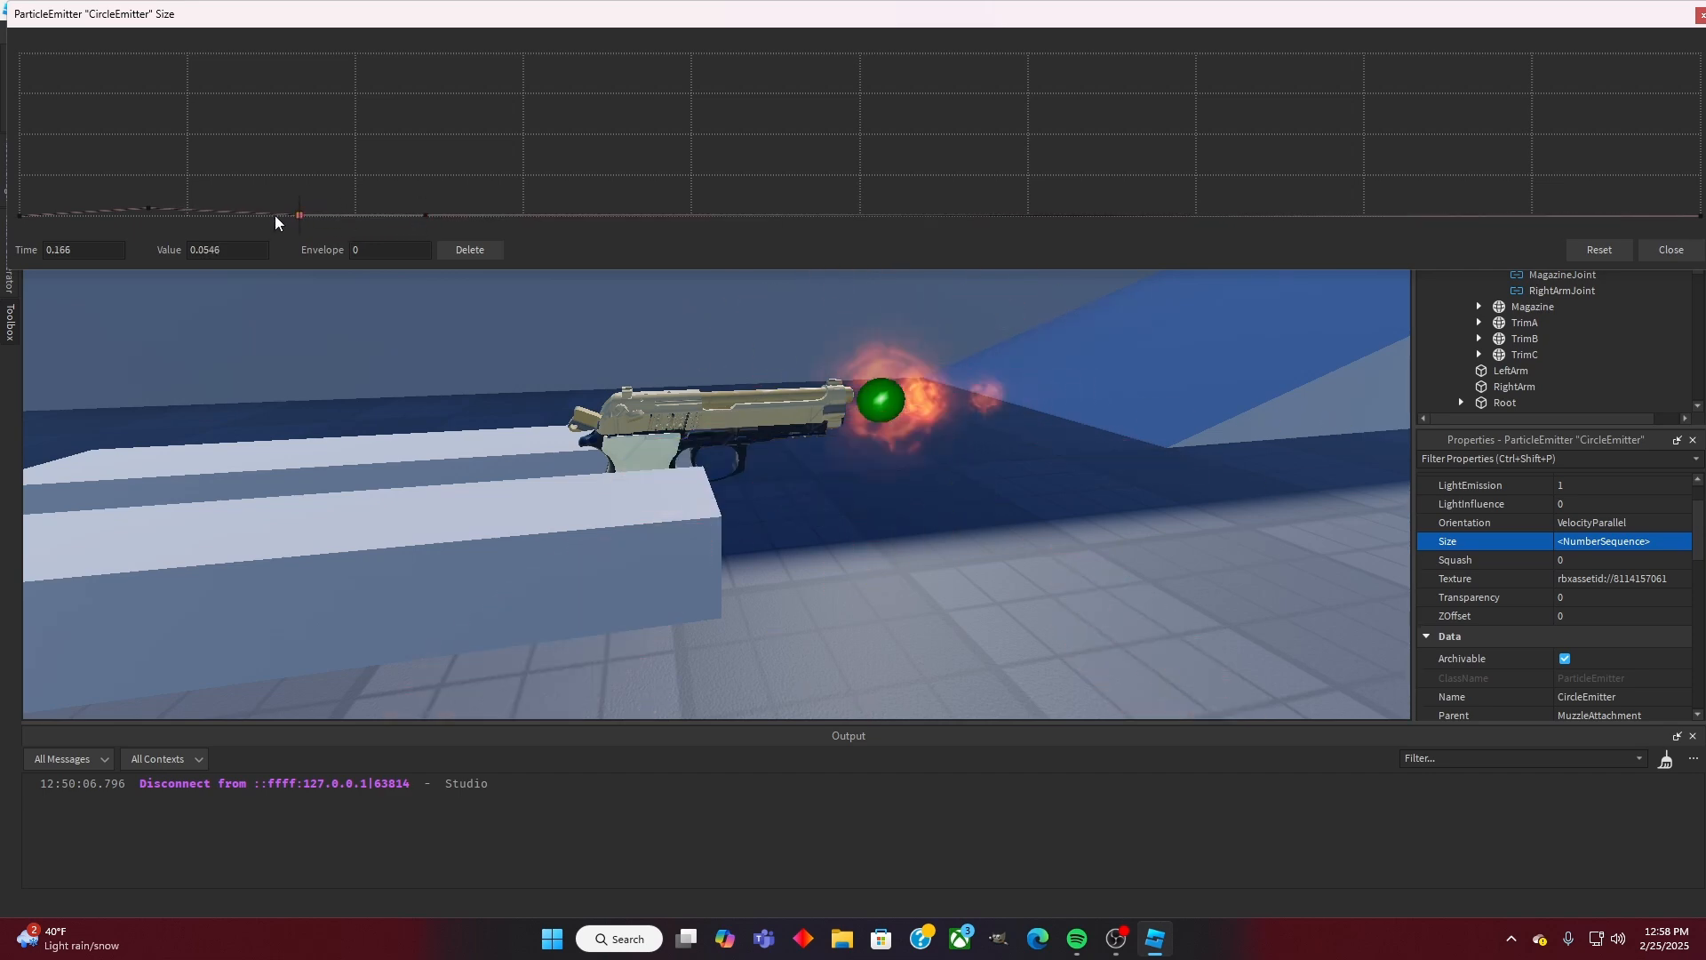
left_click_drag(152, 207, 153, 213)
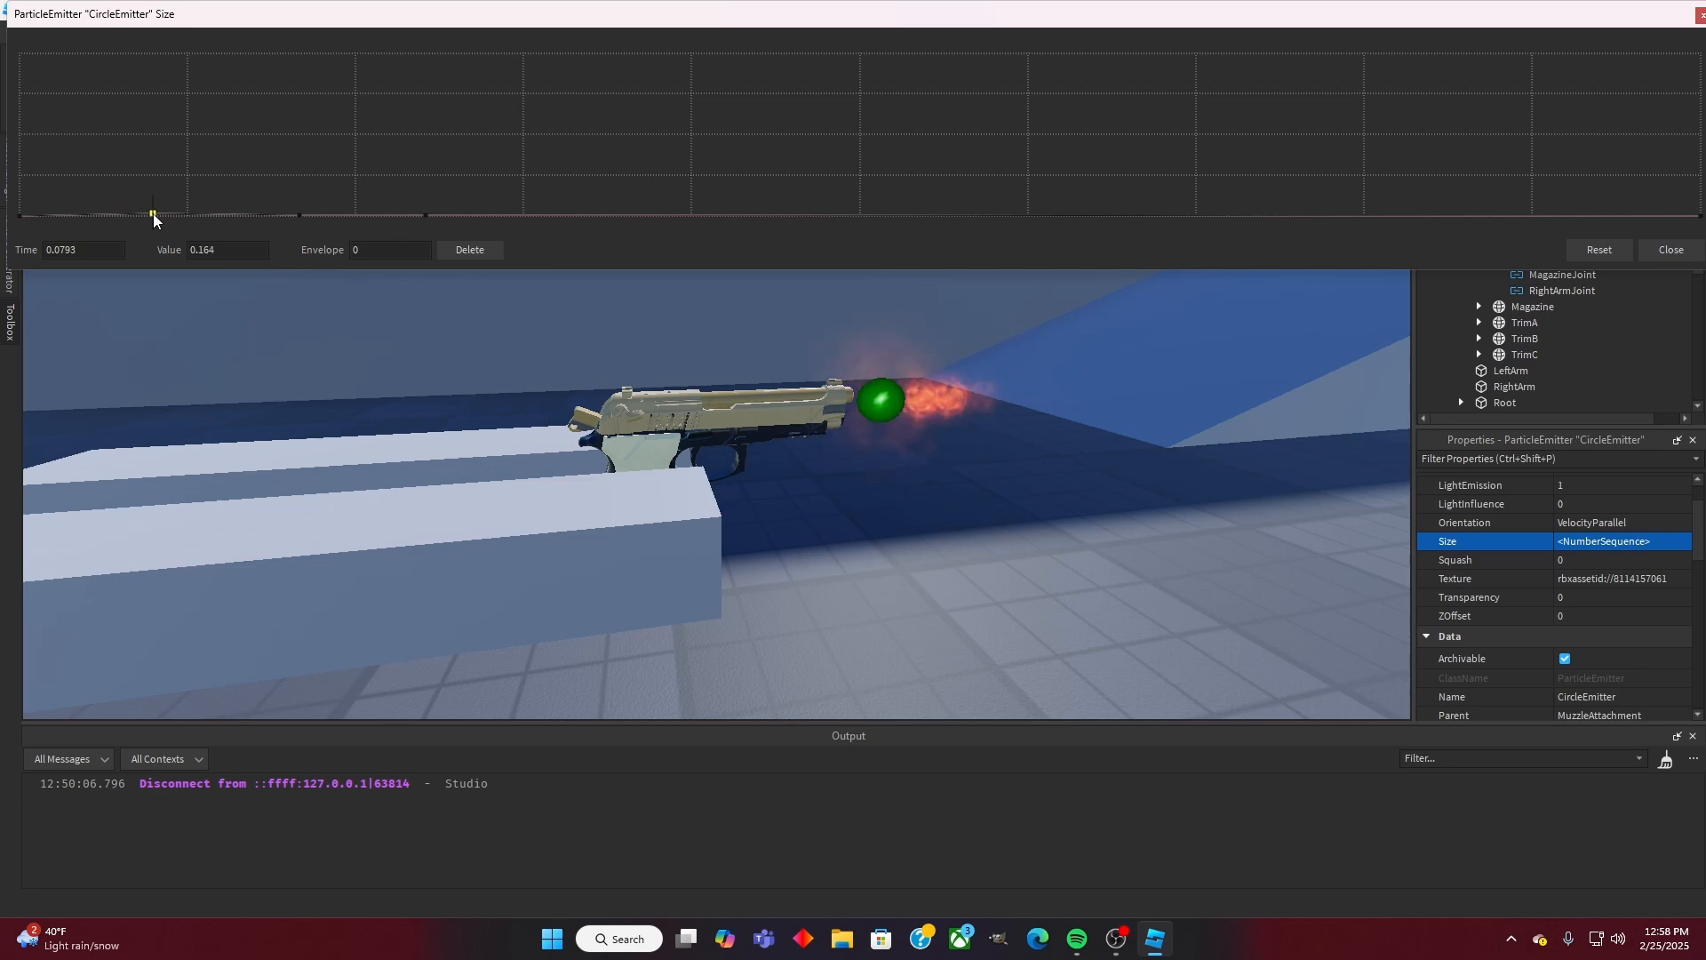
Step: Check the muzzle flash from behind the pistol and close the CircleEmitter's Size curve
right_click_drag(449, 414, 450, 414)
key("a")
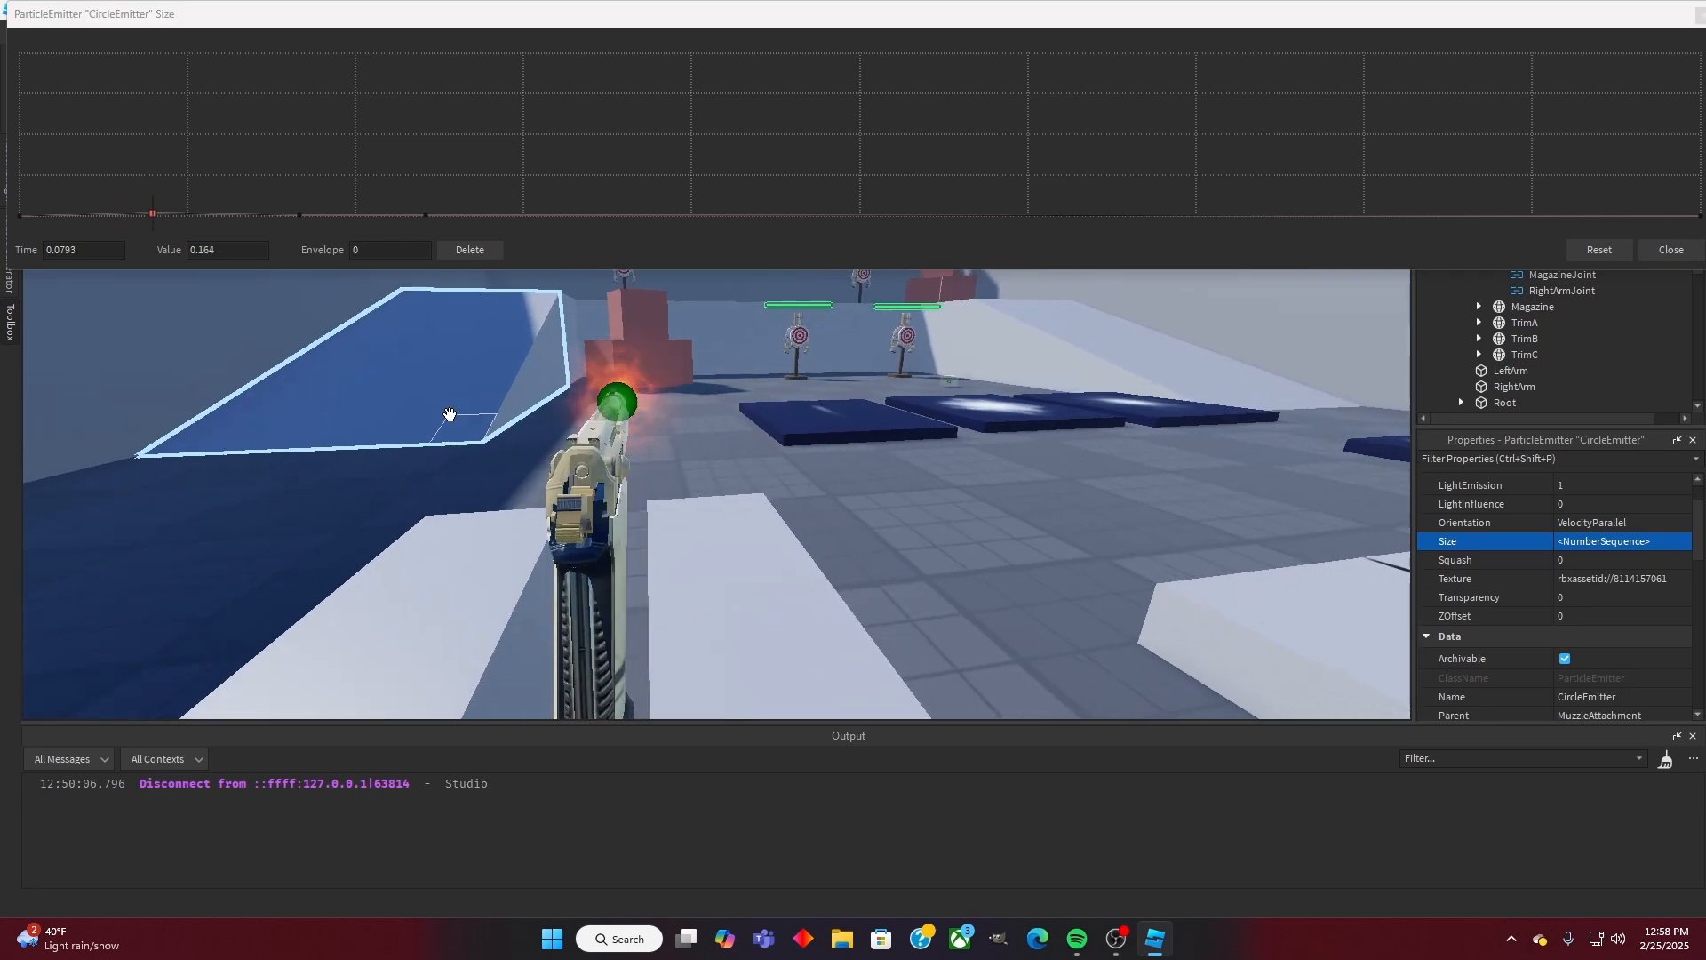
left_click_drag(454, 414, 136, 281)
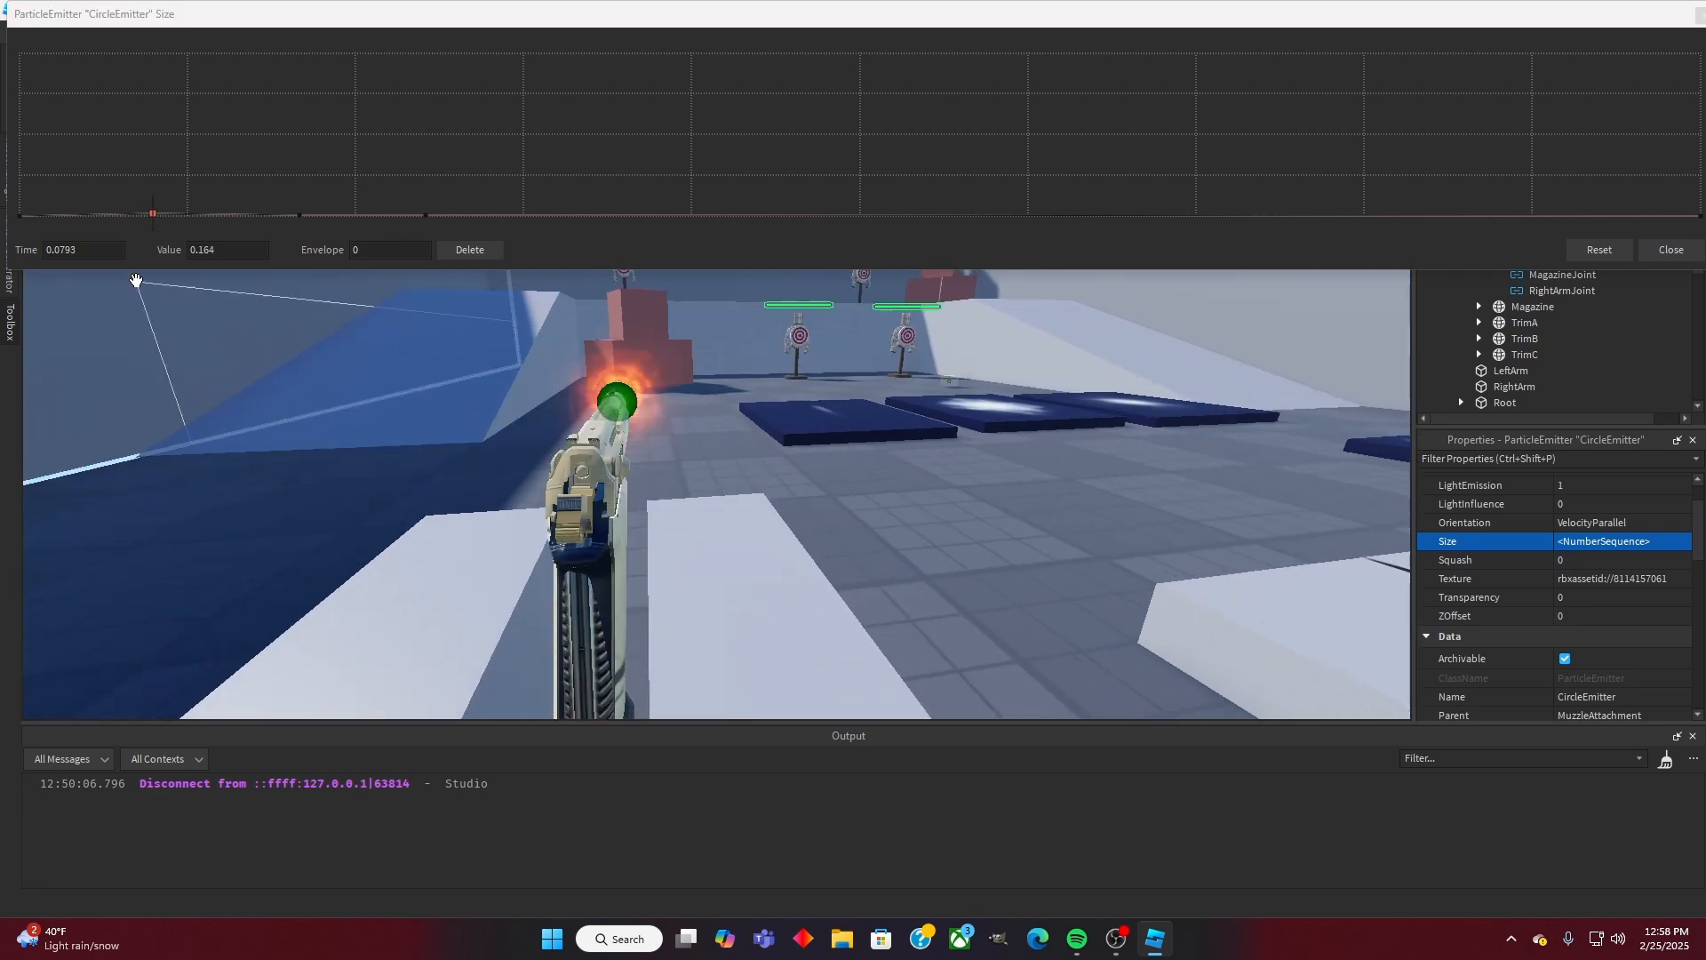
left_click(1671, 250)
Step: Set the CircleEmitter's Rate to 5, Speed to 8 and Lifetime to 0.5, and inspect the flash from several angles
scroll(1583, 539, "down", 4)
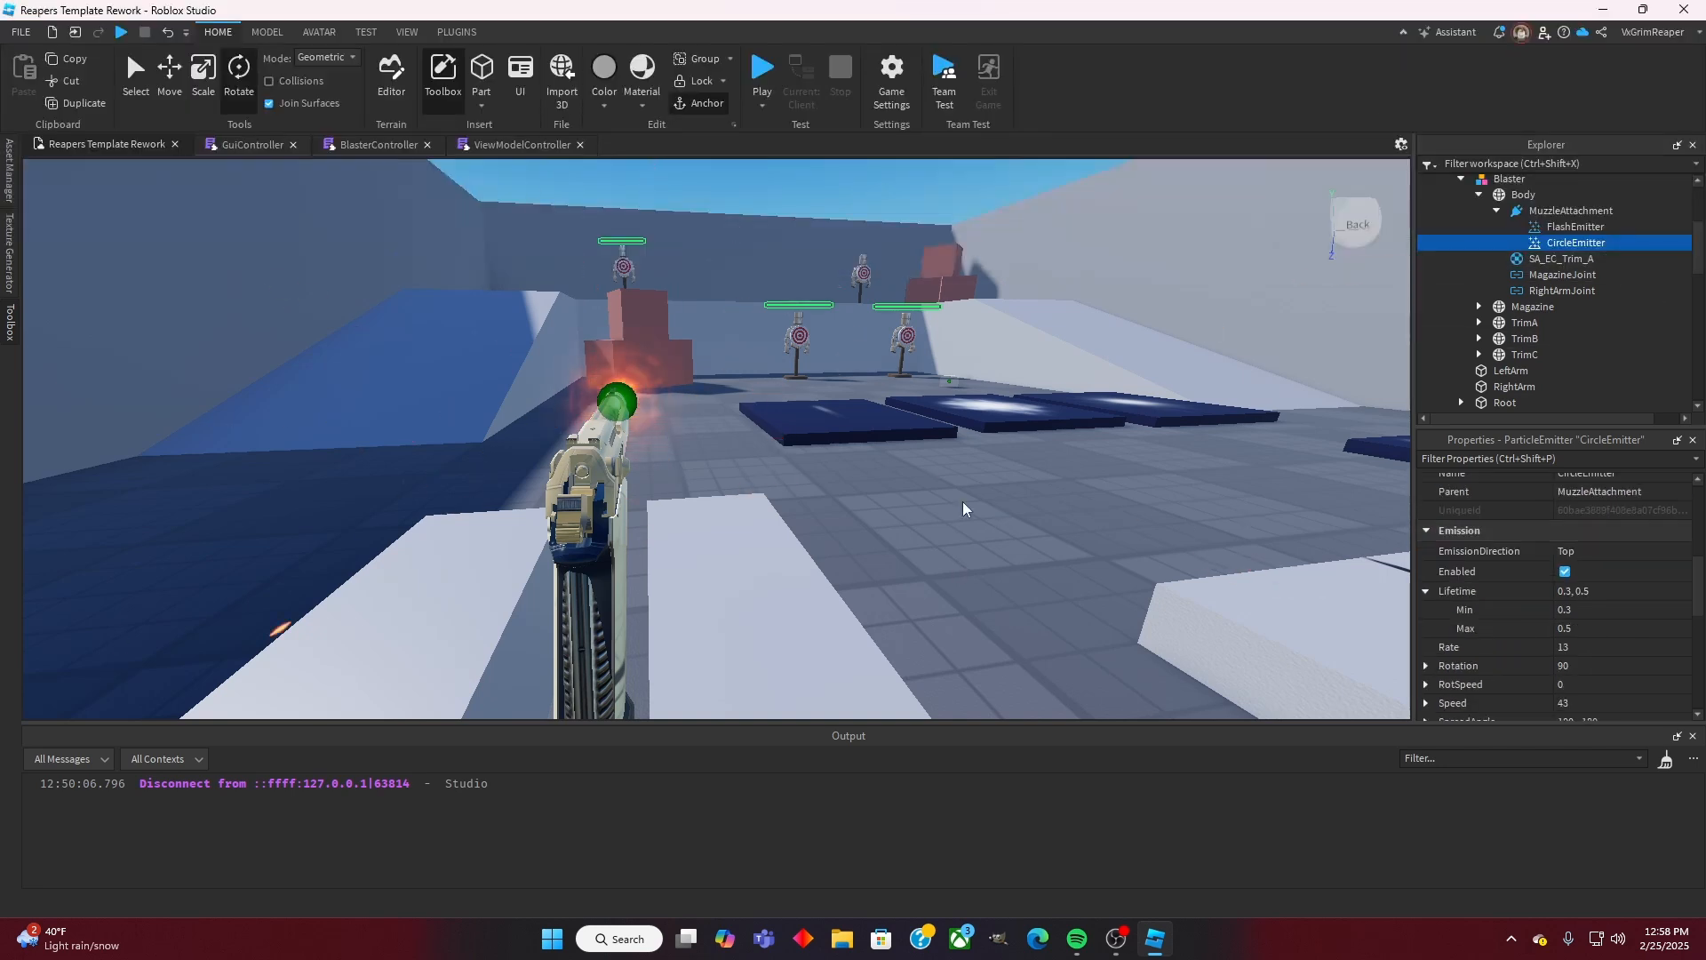
scroll(1566, 593, "down", 1)
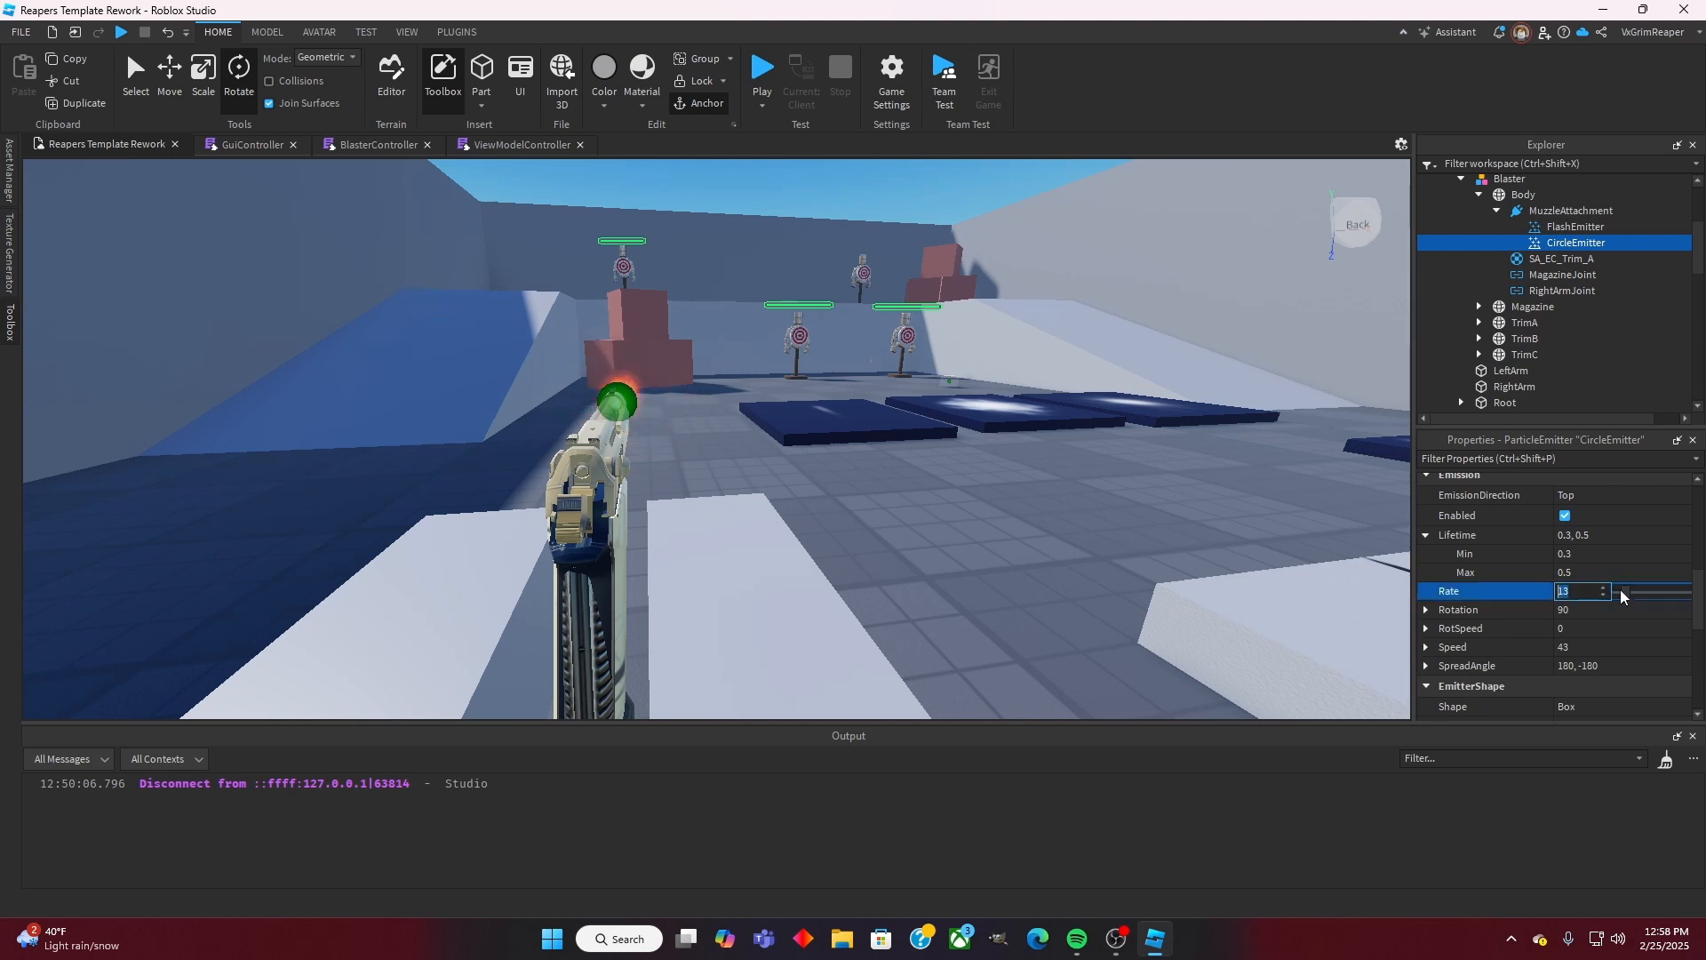
left_click_drag(1625, 591, 1620, 591)
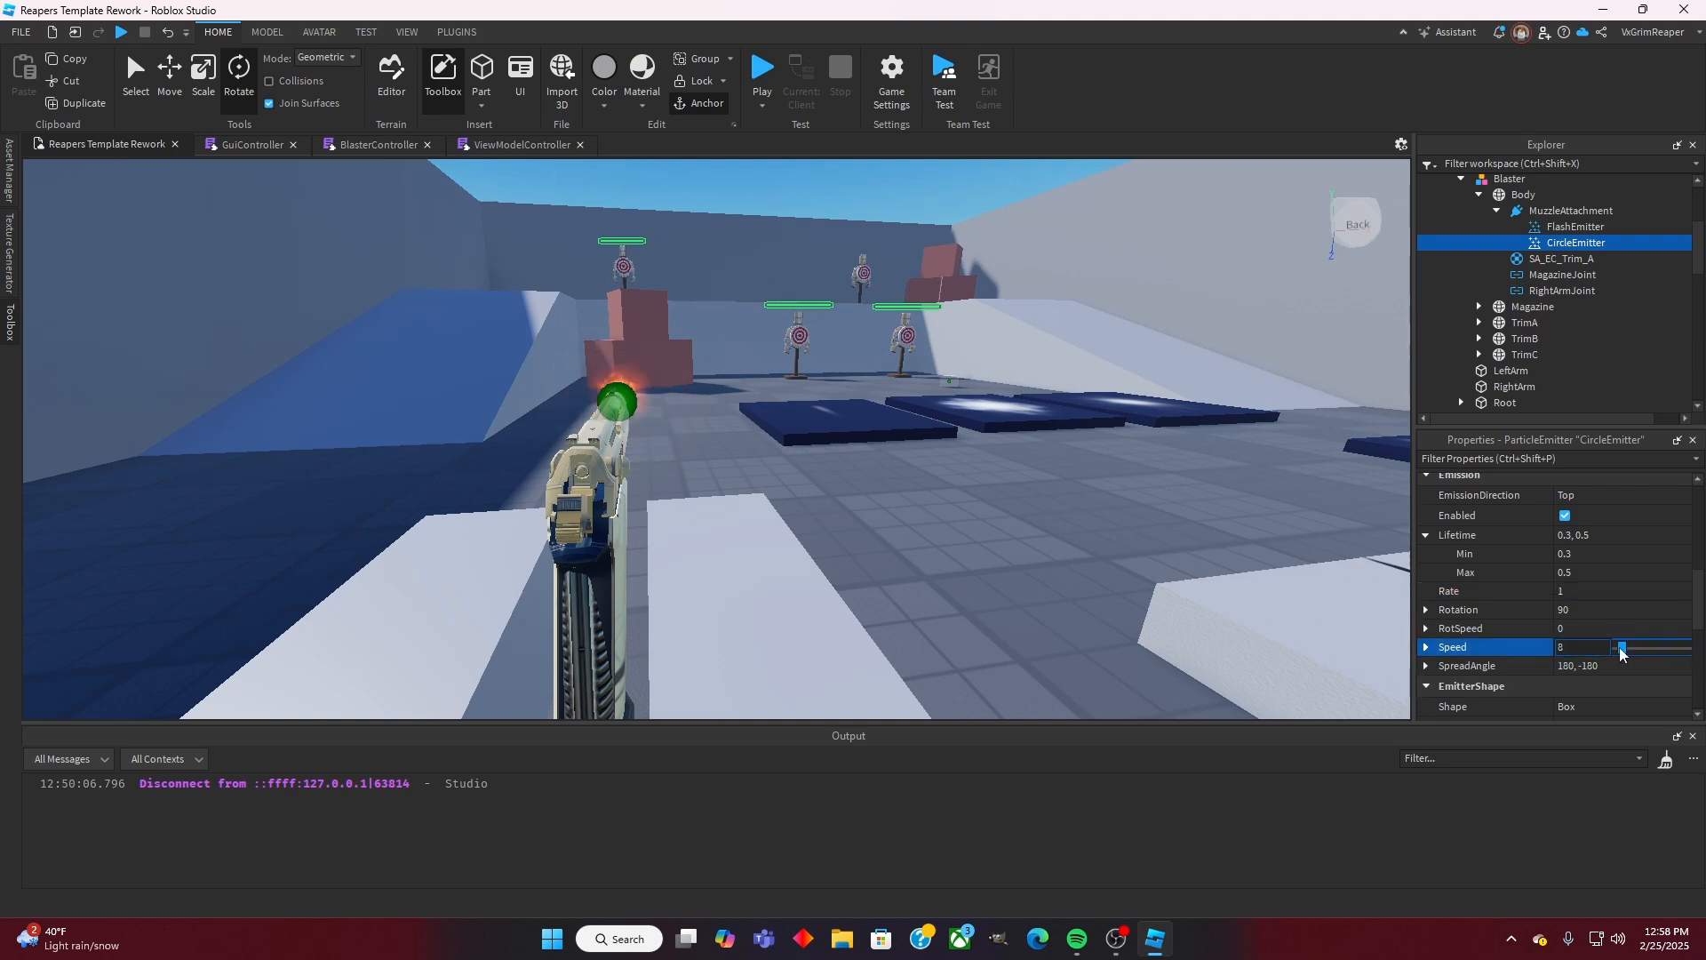
left_click(1617, 594)
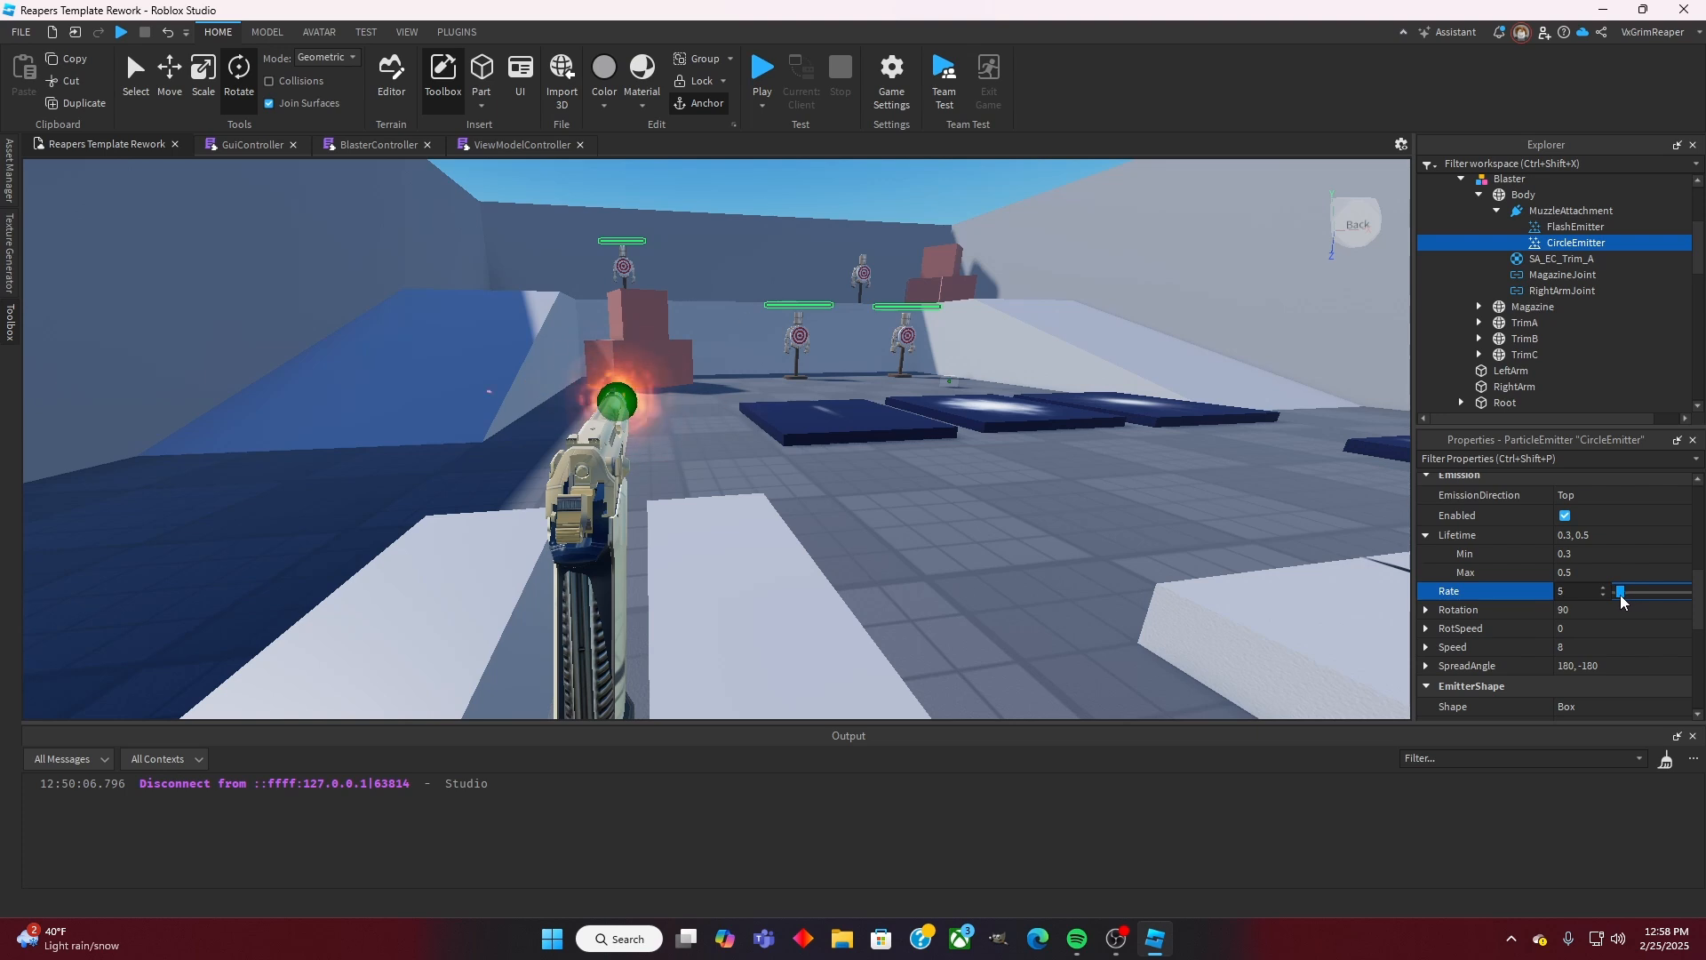
left_click_drag(1620, 595, 1614, 595)
left_click(1622, 537)
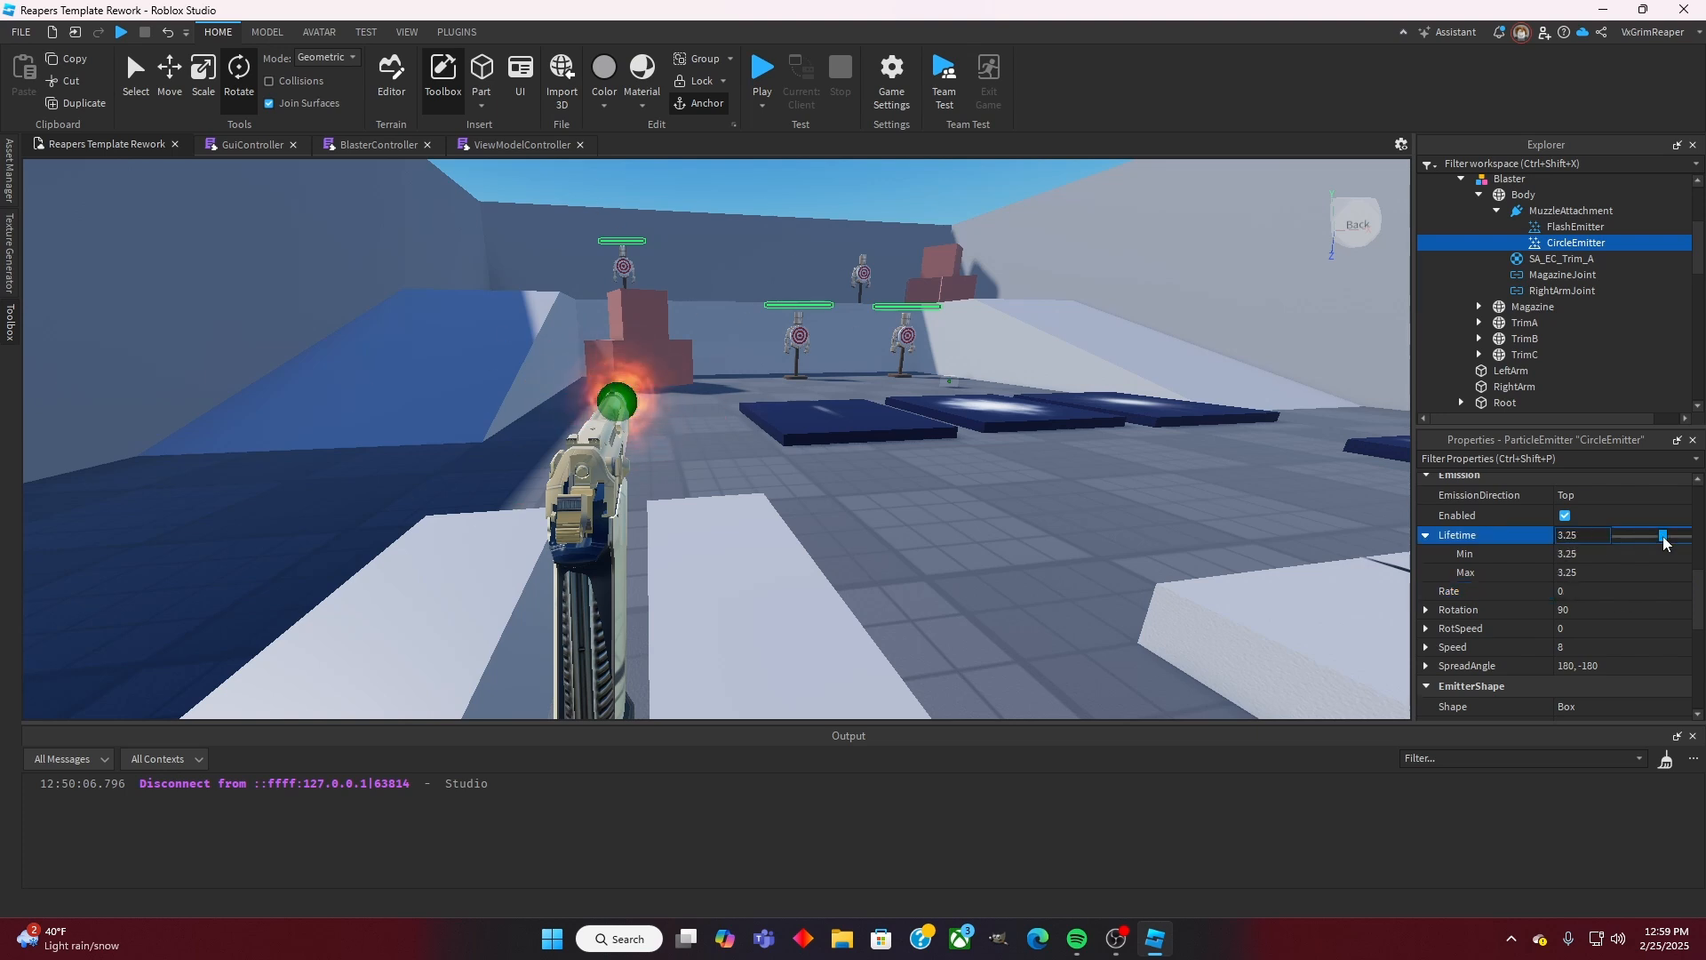
left_click(1619, 593)
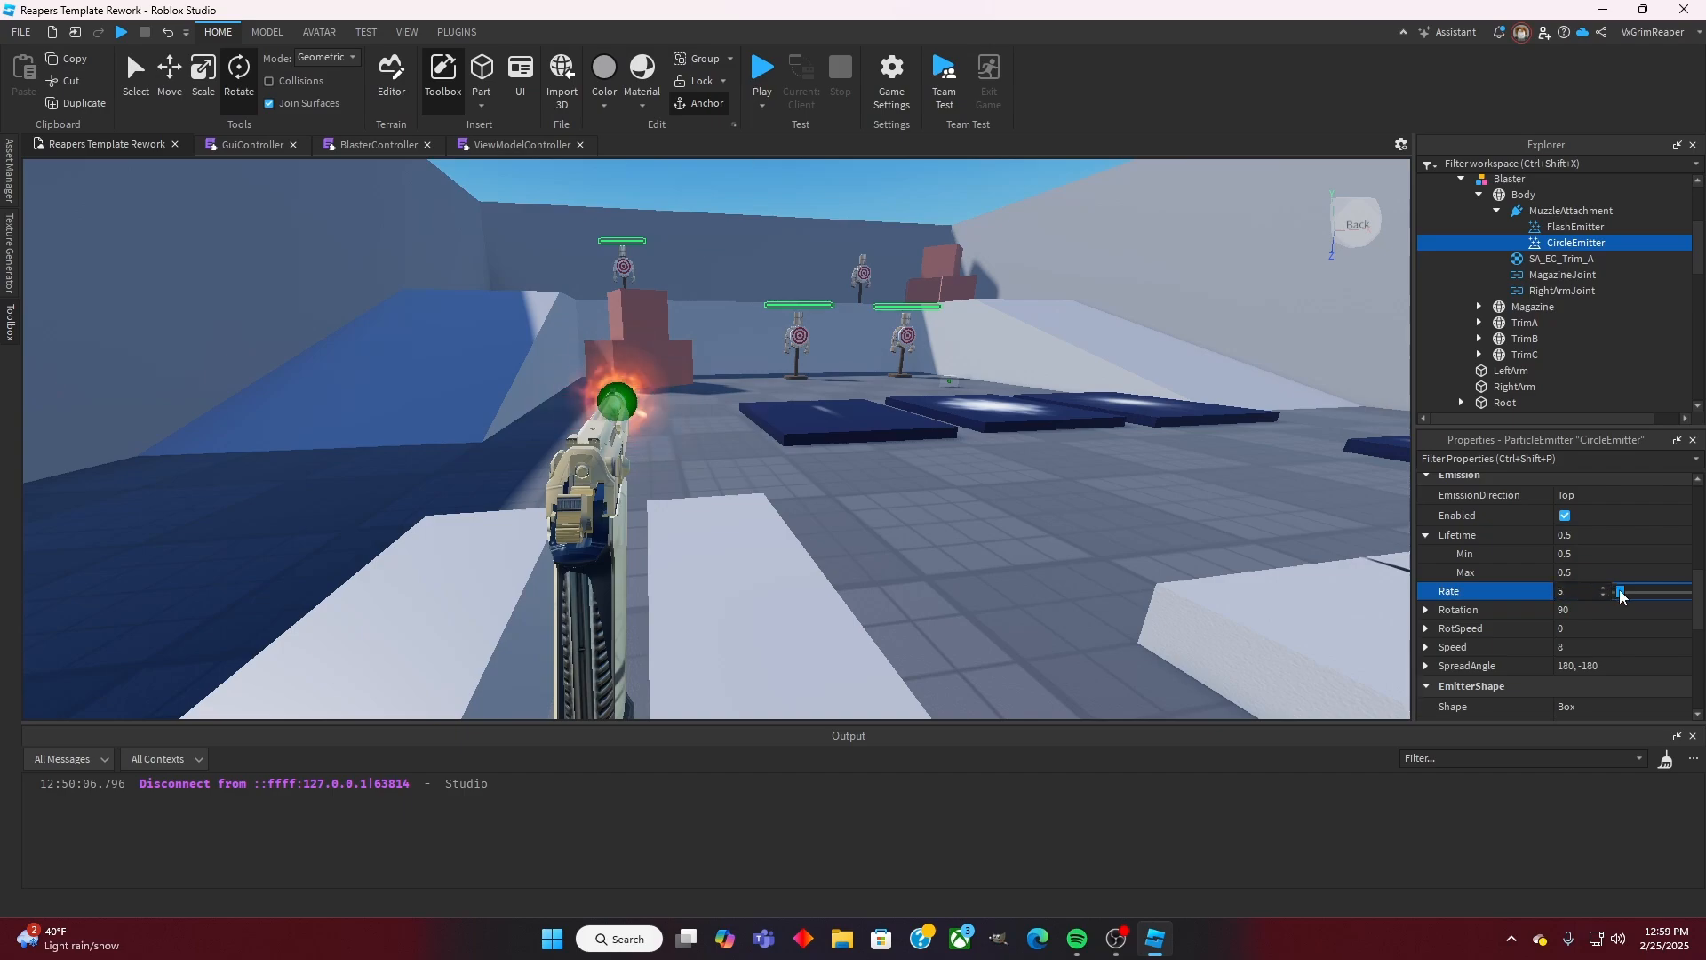
right_click_drag(1028, 558, 1027, 558)
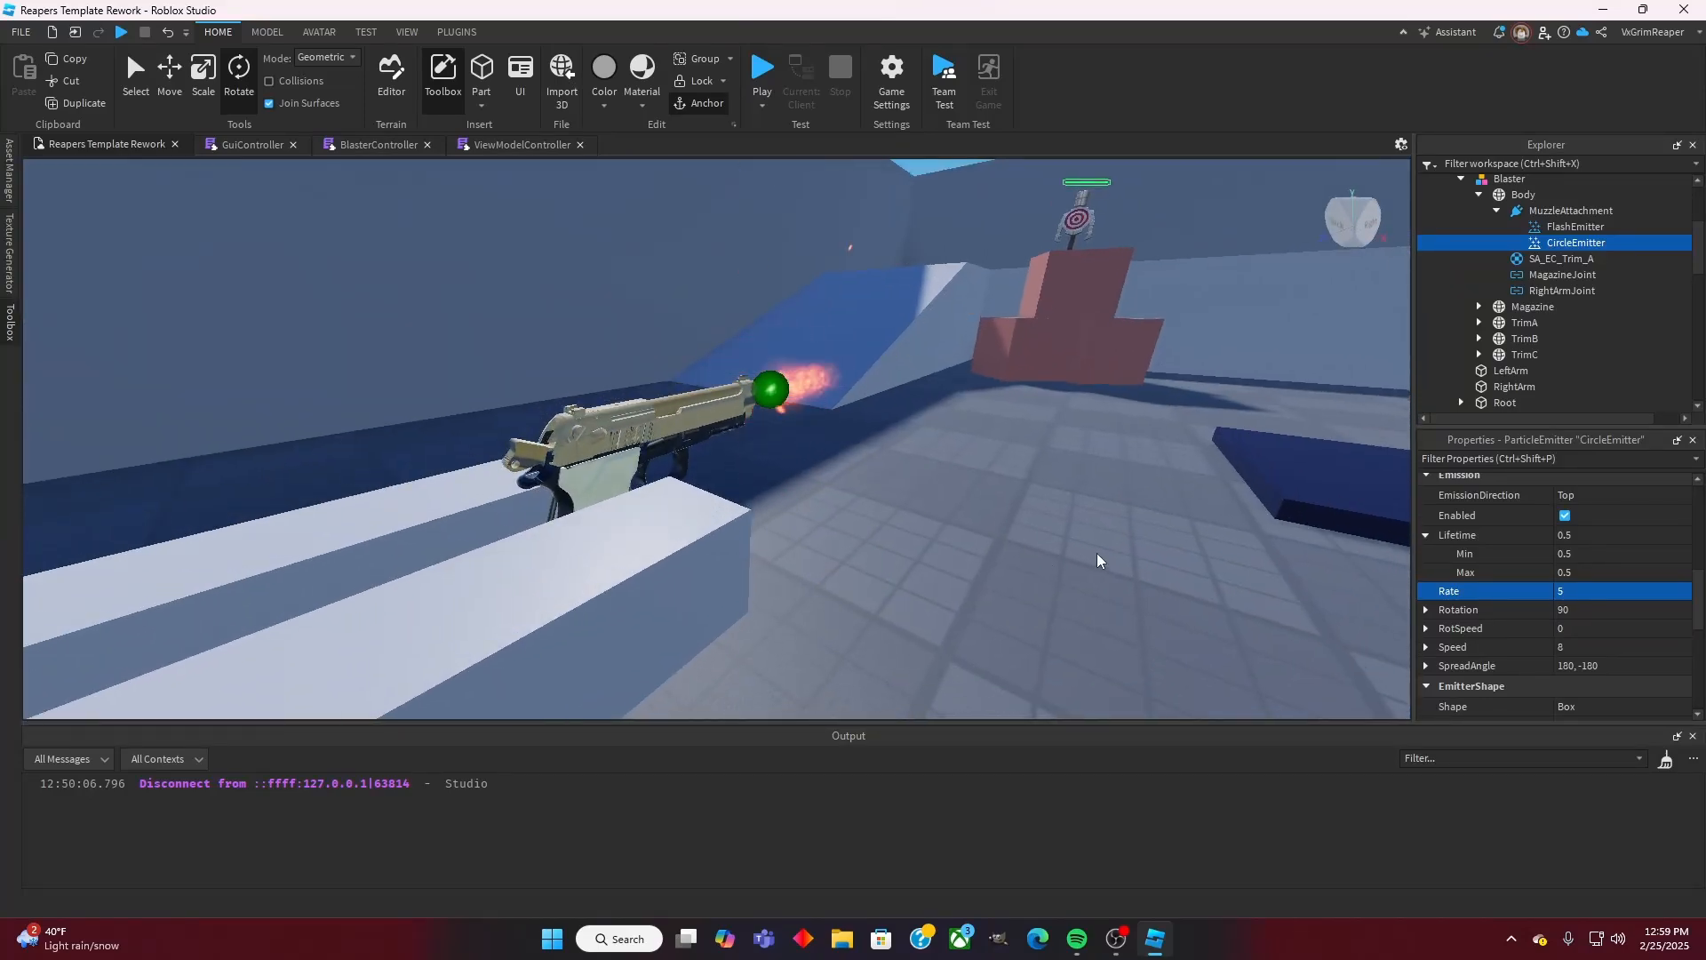
right_click_drag(1134, 512, 1134, 512)
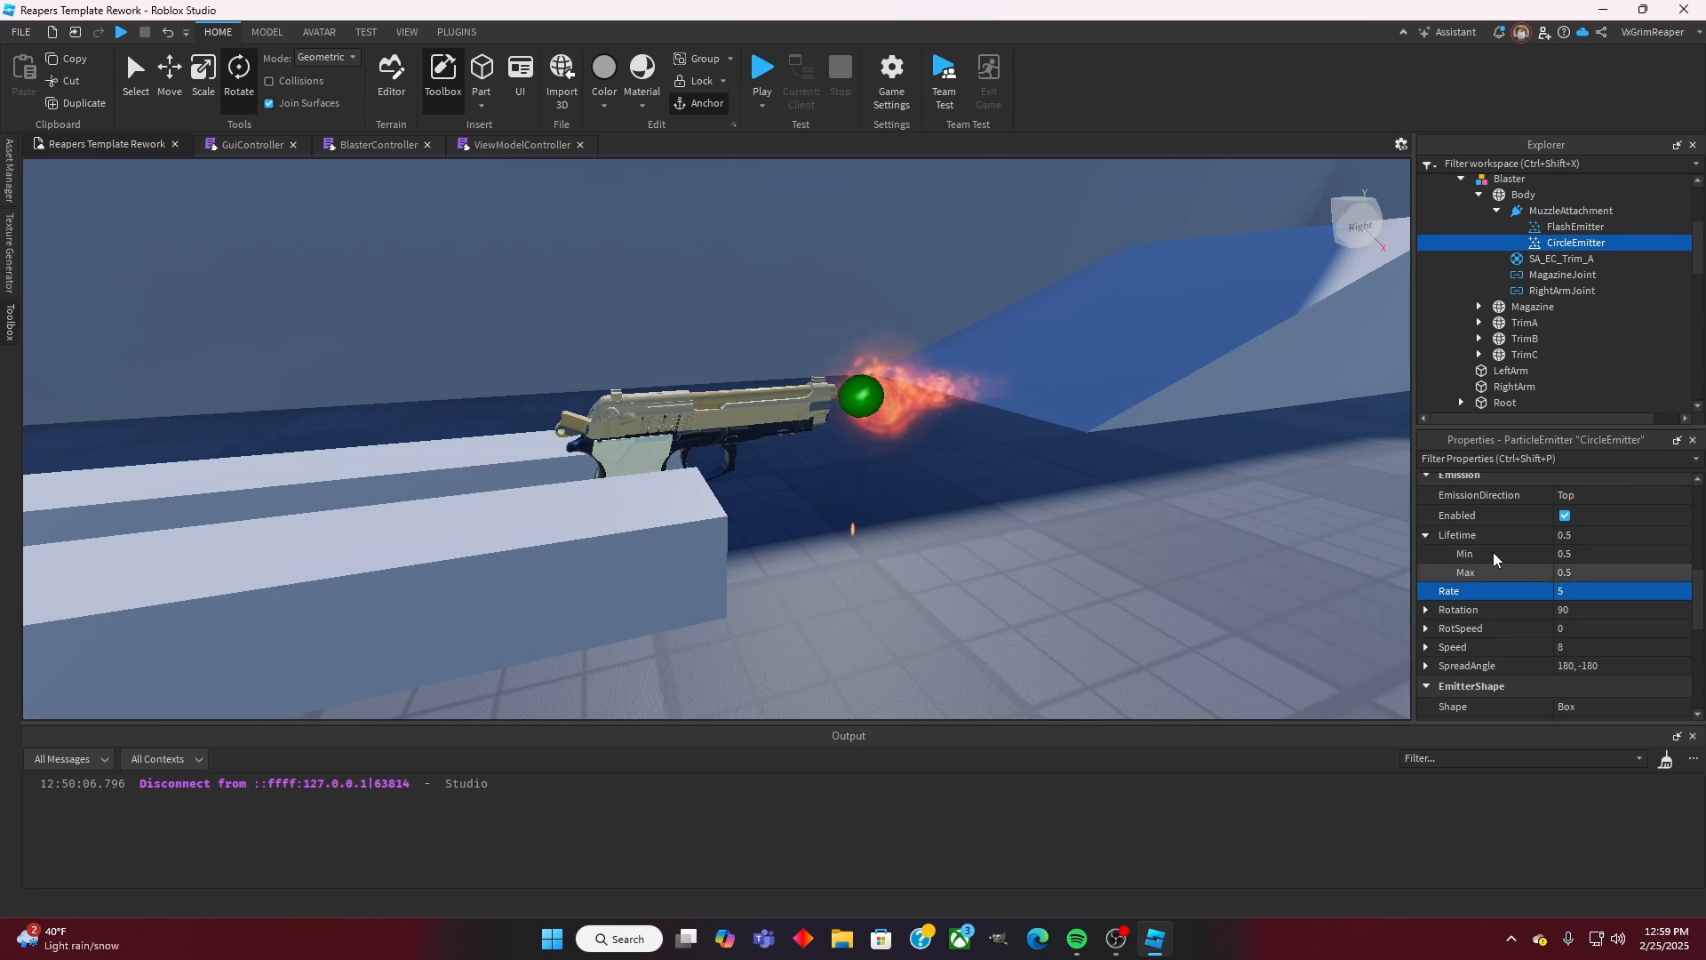
right_click_drag(928, 451, 926, 451)
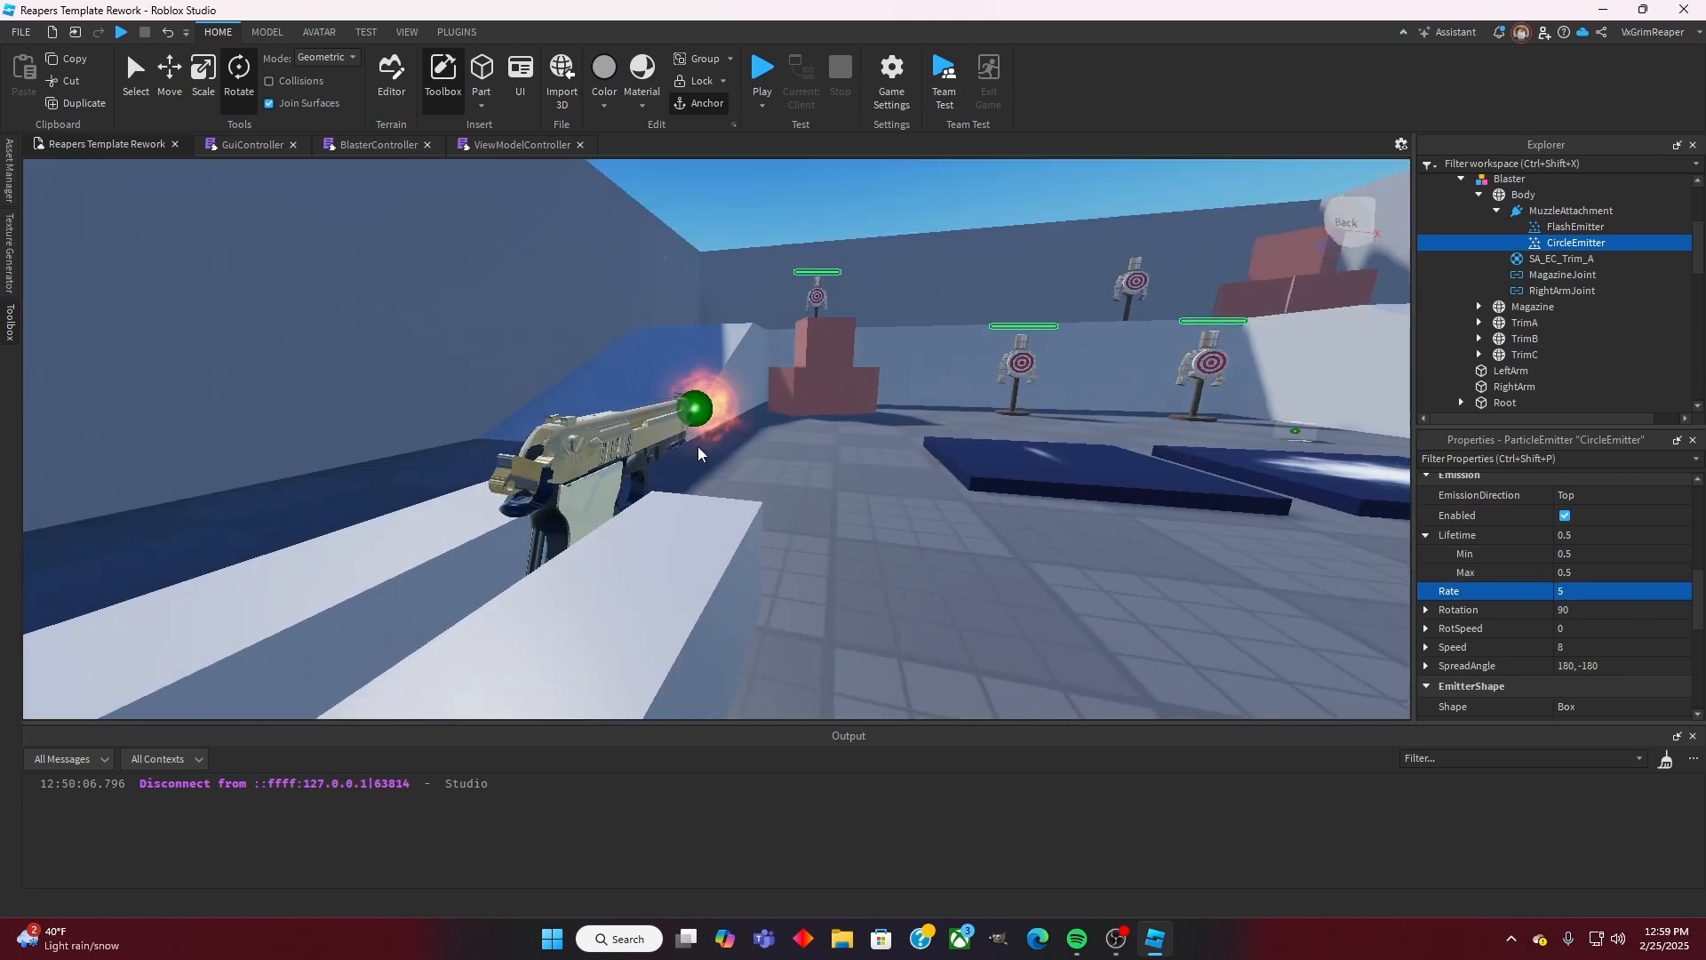
right_click_drag(834, 400, 848, 397)
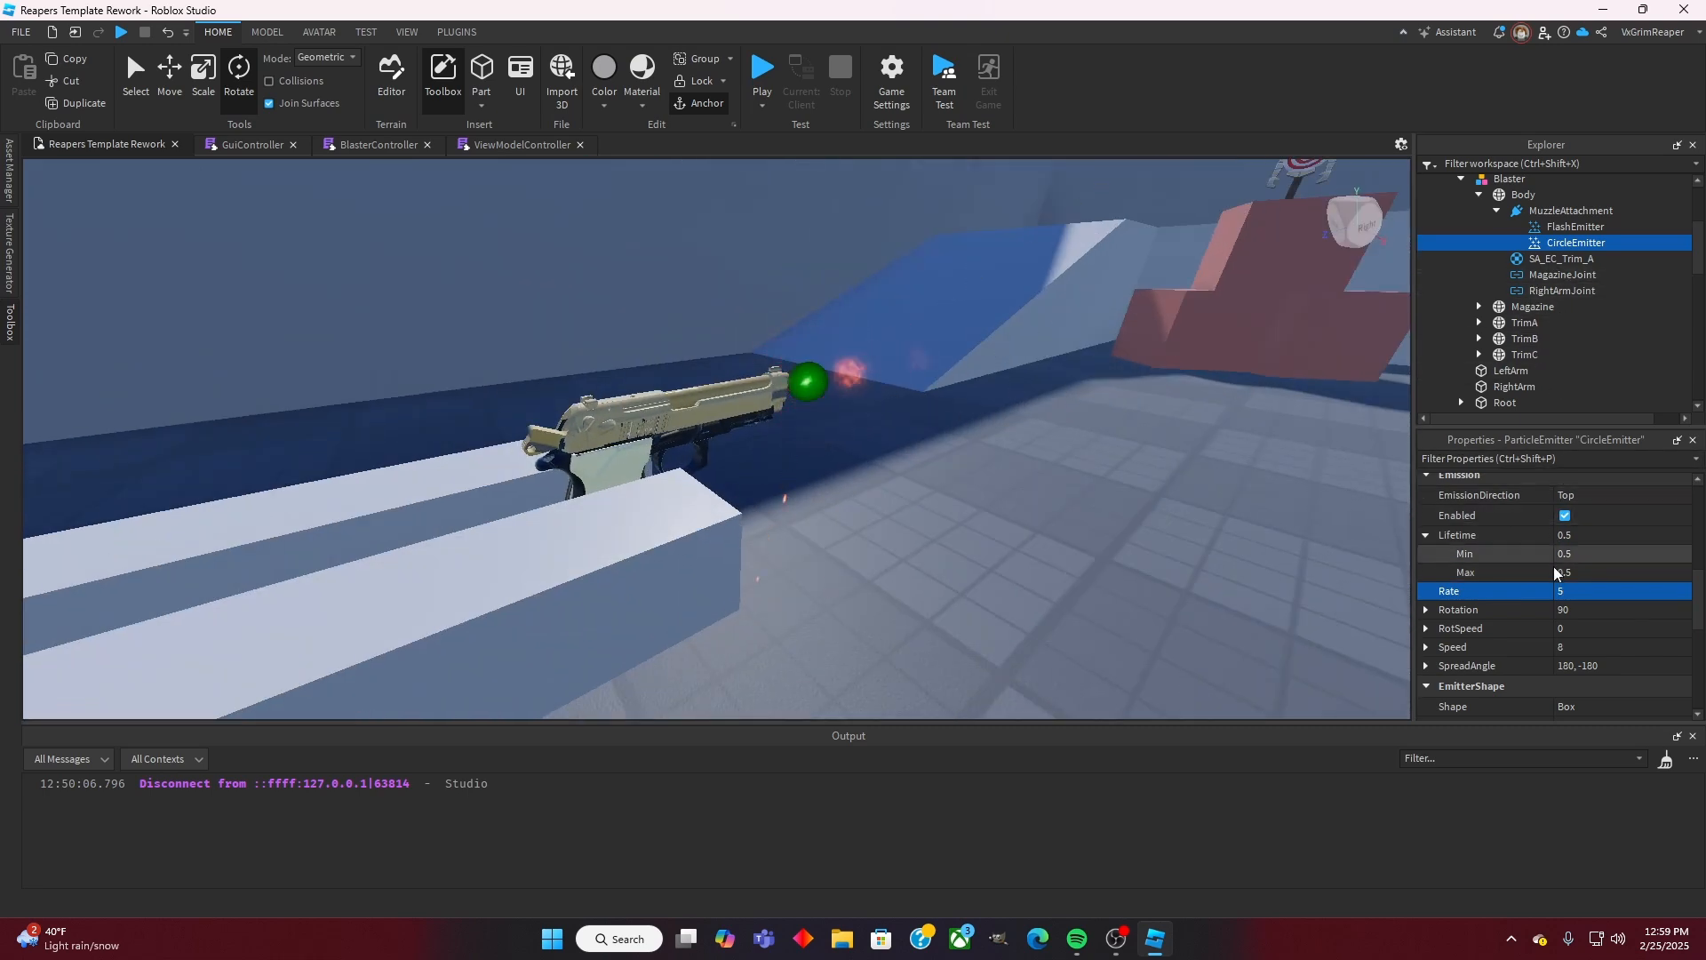
Step: Collapse the Pistol model in the workspace and move it into ReplicatedStorage's Blaster ViewModels folder
scroll(1501, 258, "up", 2)
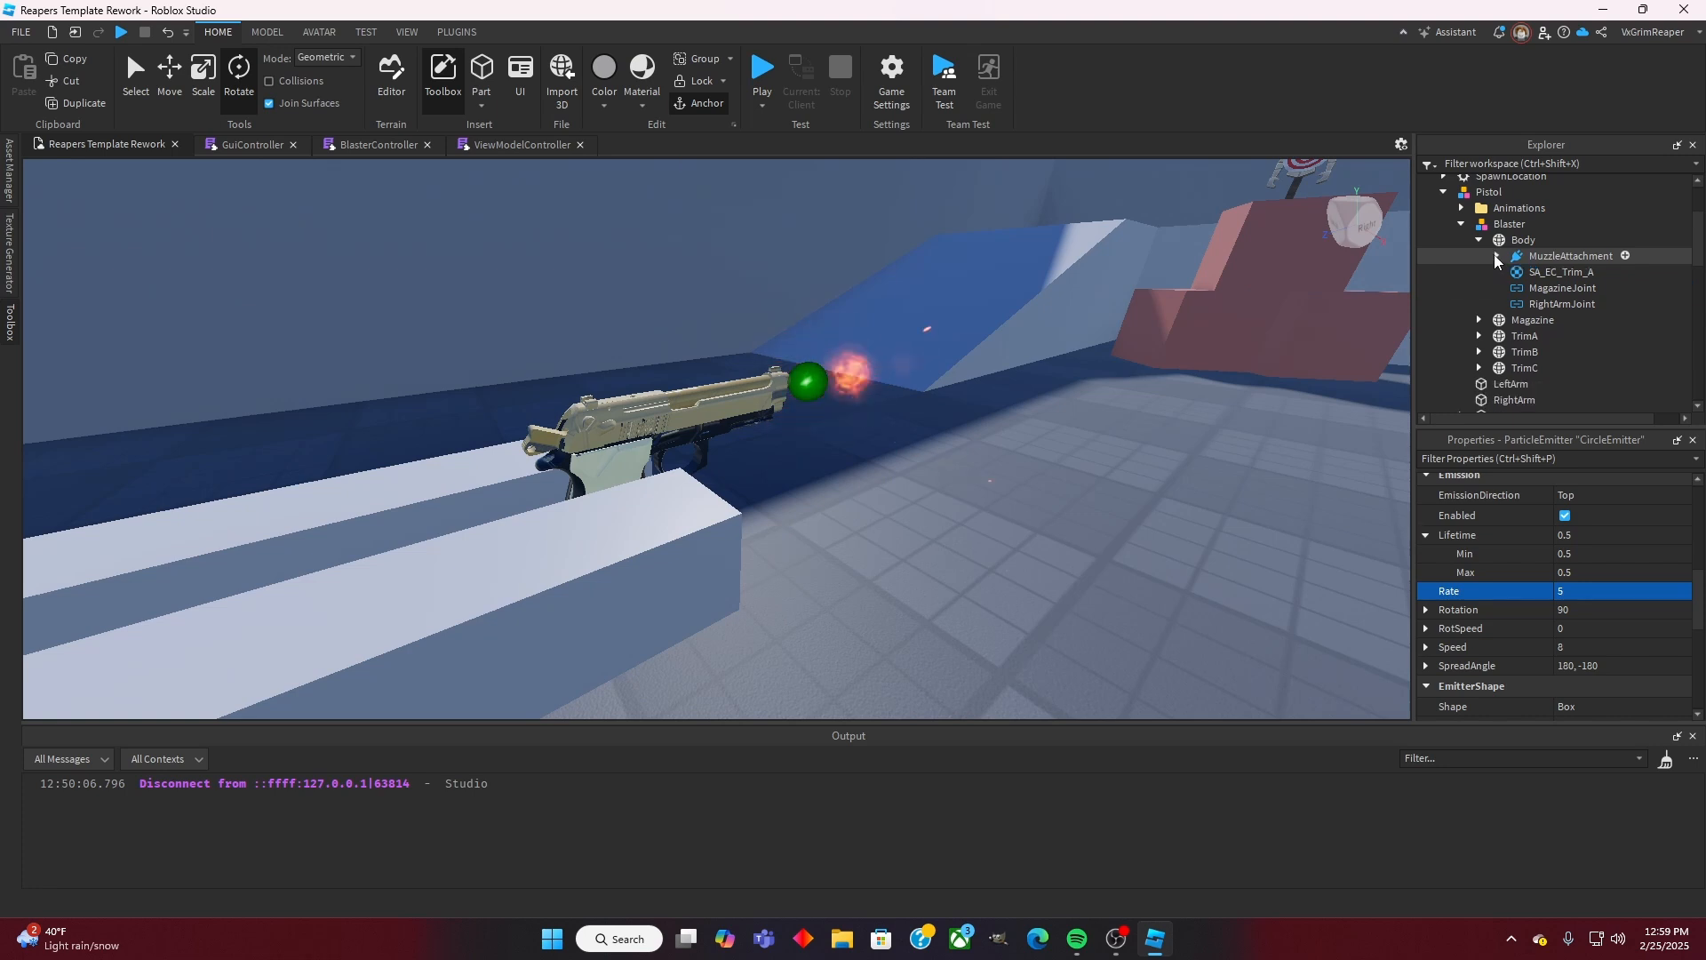
left_click(1478, 241)
left_click(1460, 224)
left_click(1443, 192)
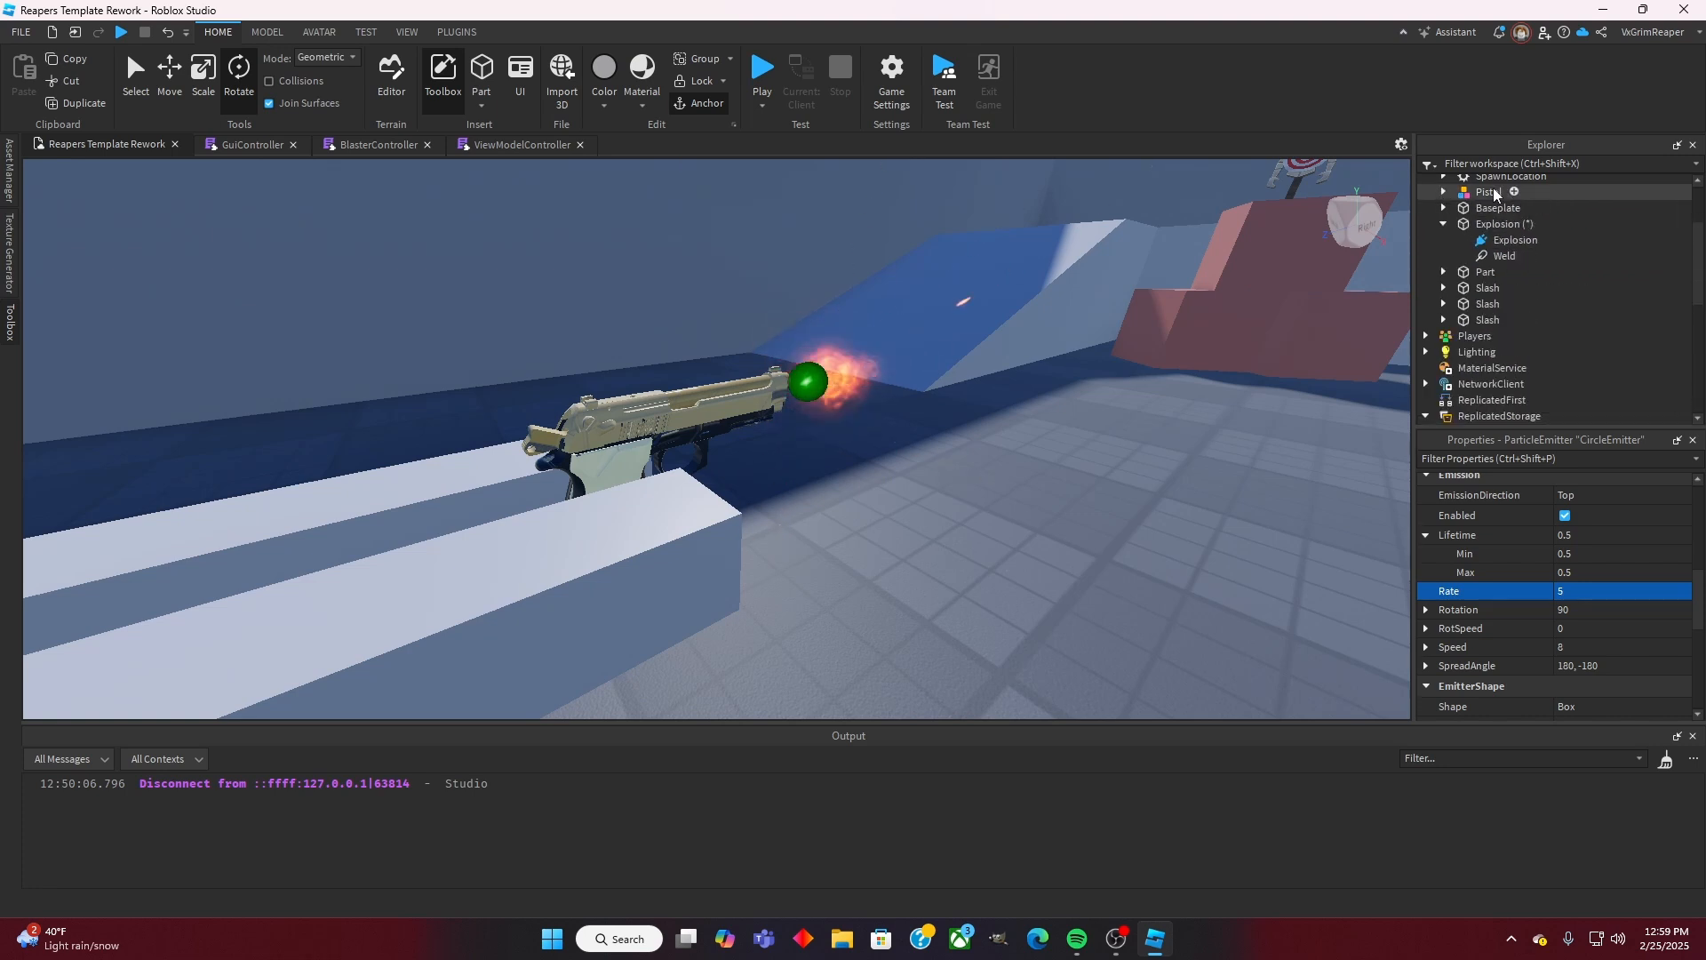
left_click_drag(1493, 190, 1515, 347)
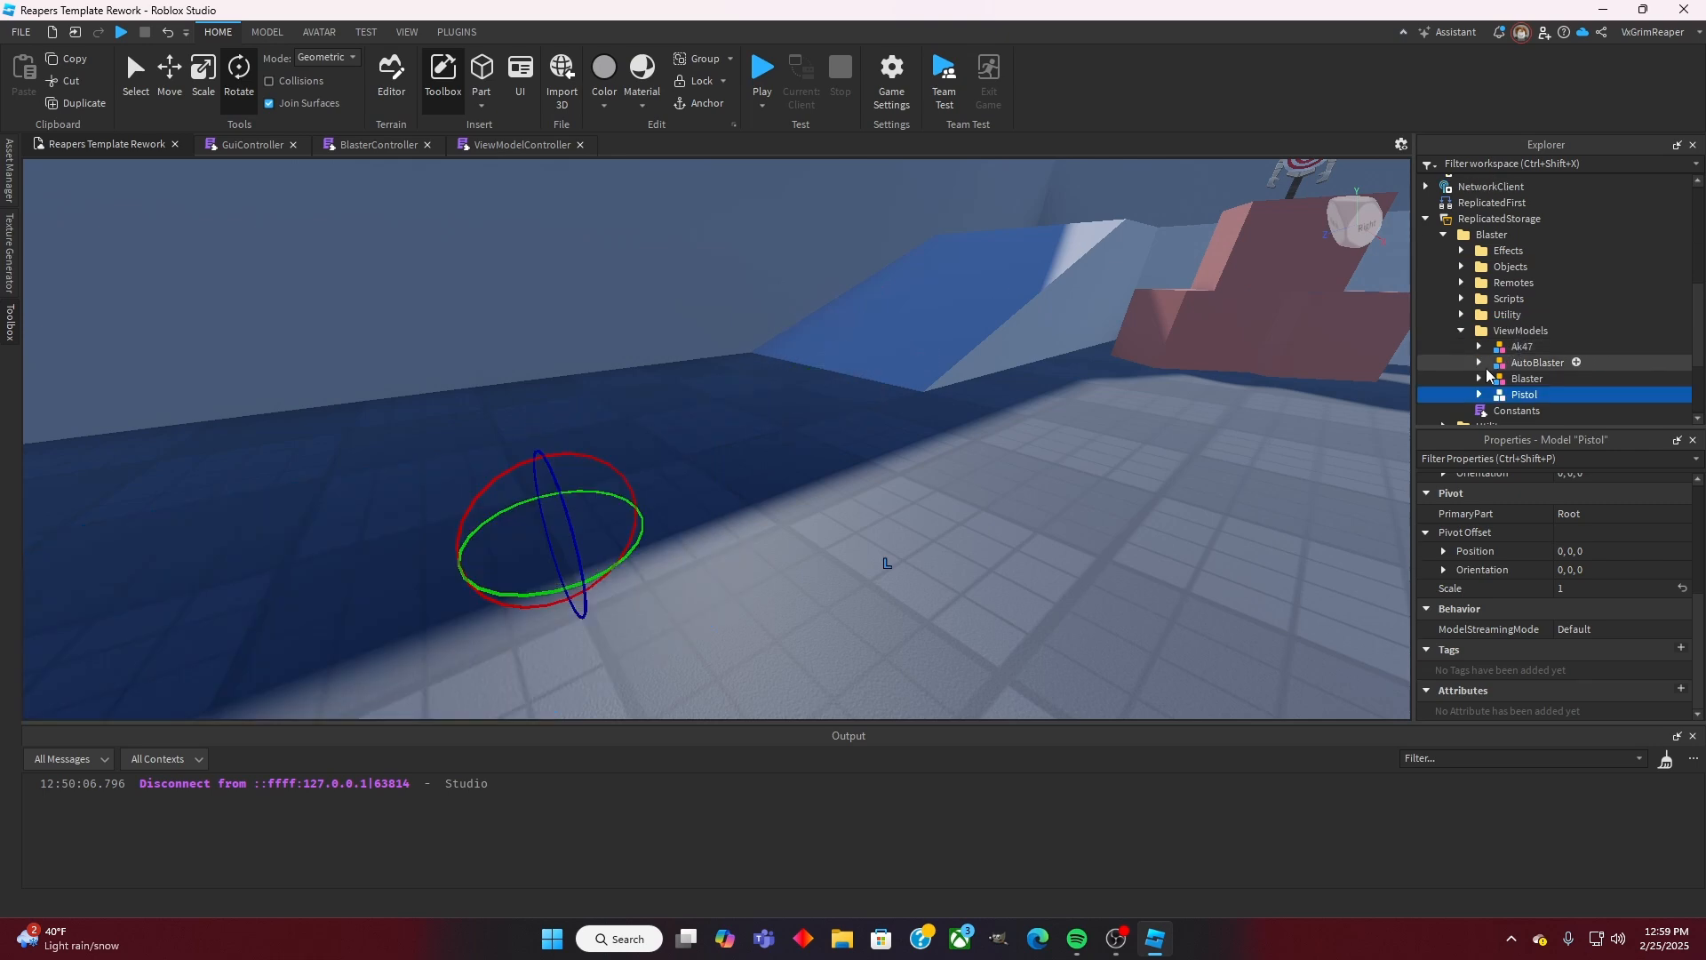
Step: Disable both the CircleEmitter and the FlashEmitter under the Pistol view model's MuzzleAttachment
left_click(1478, 394)
scroll(1490, 385, "down", 1)
left_click(1495, 381)
scroll(1494, 380, "down", 1)
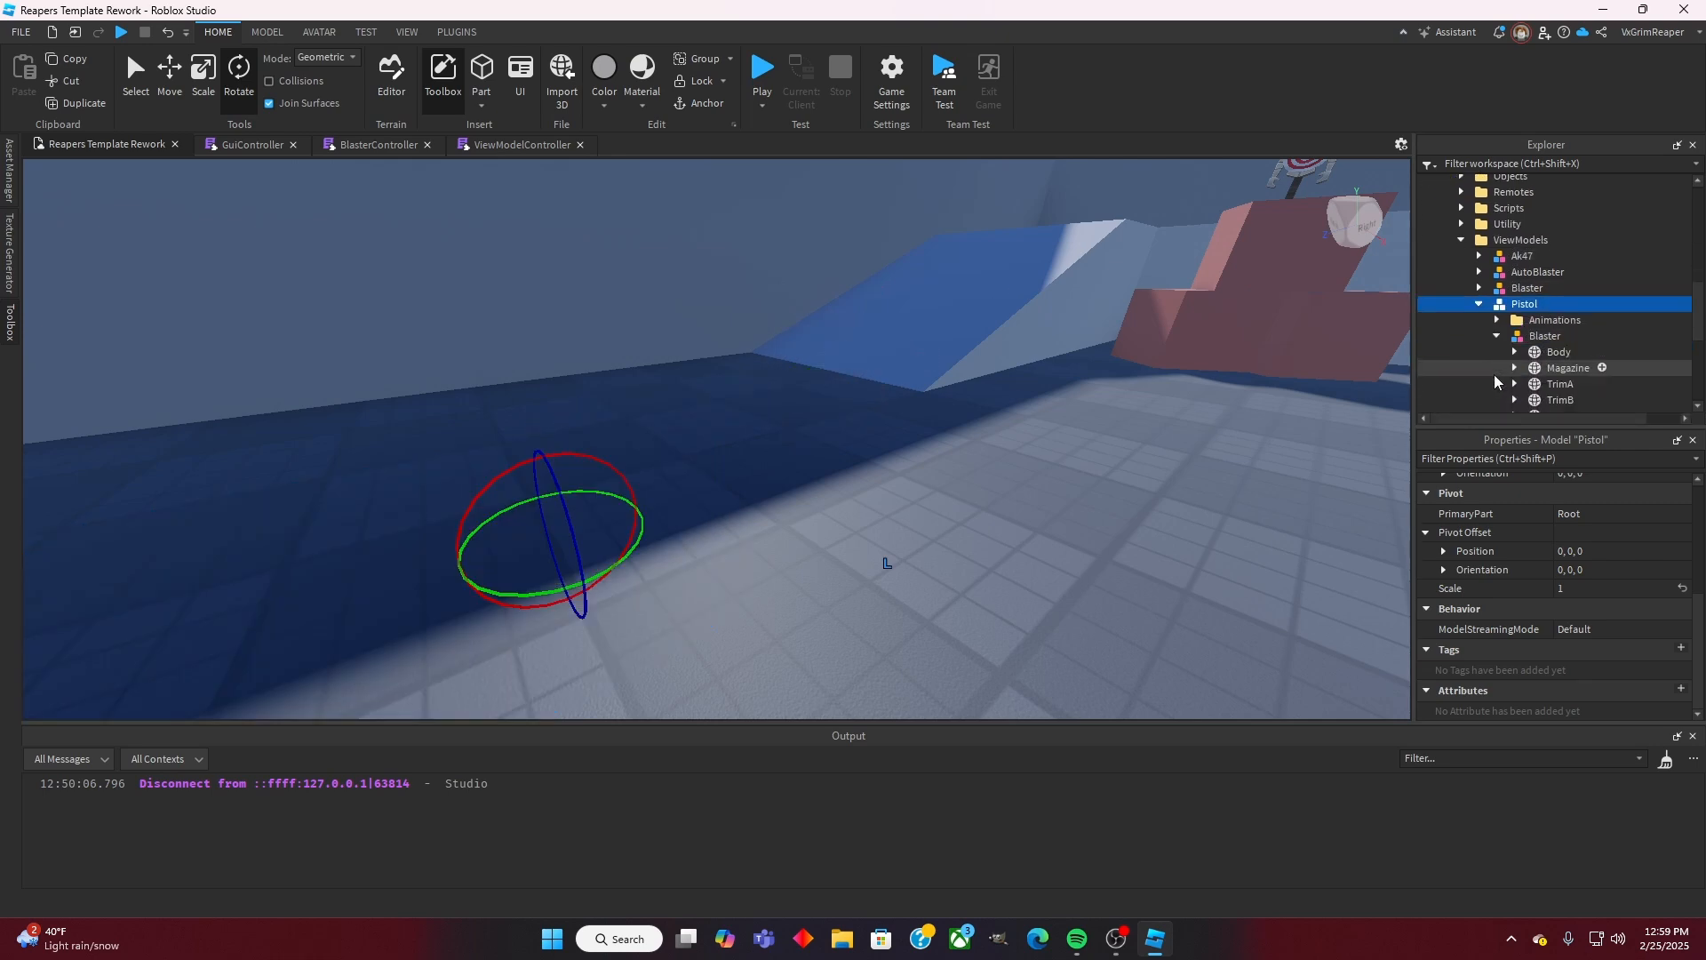
left_click(1515, 352)
scroll(1524, 345, "down", 1)
left_click(1532, 323)
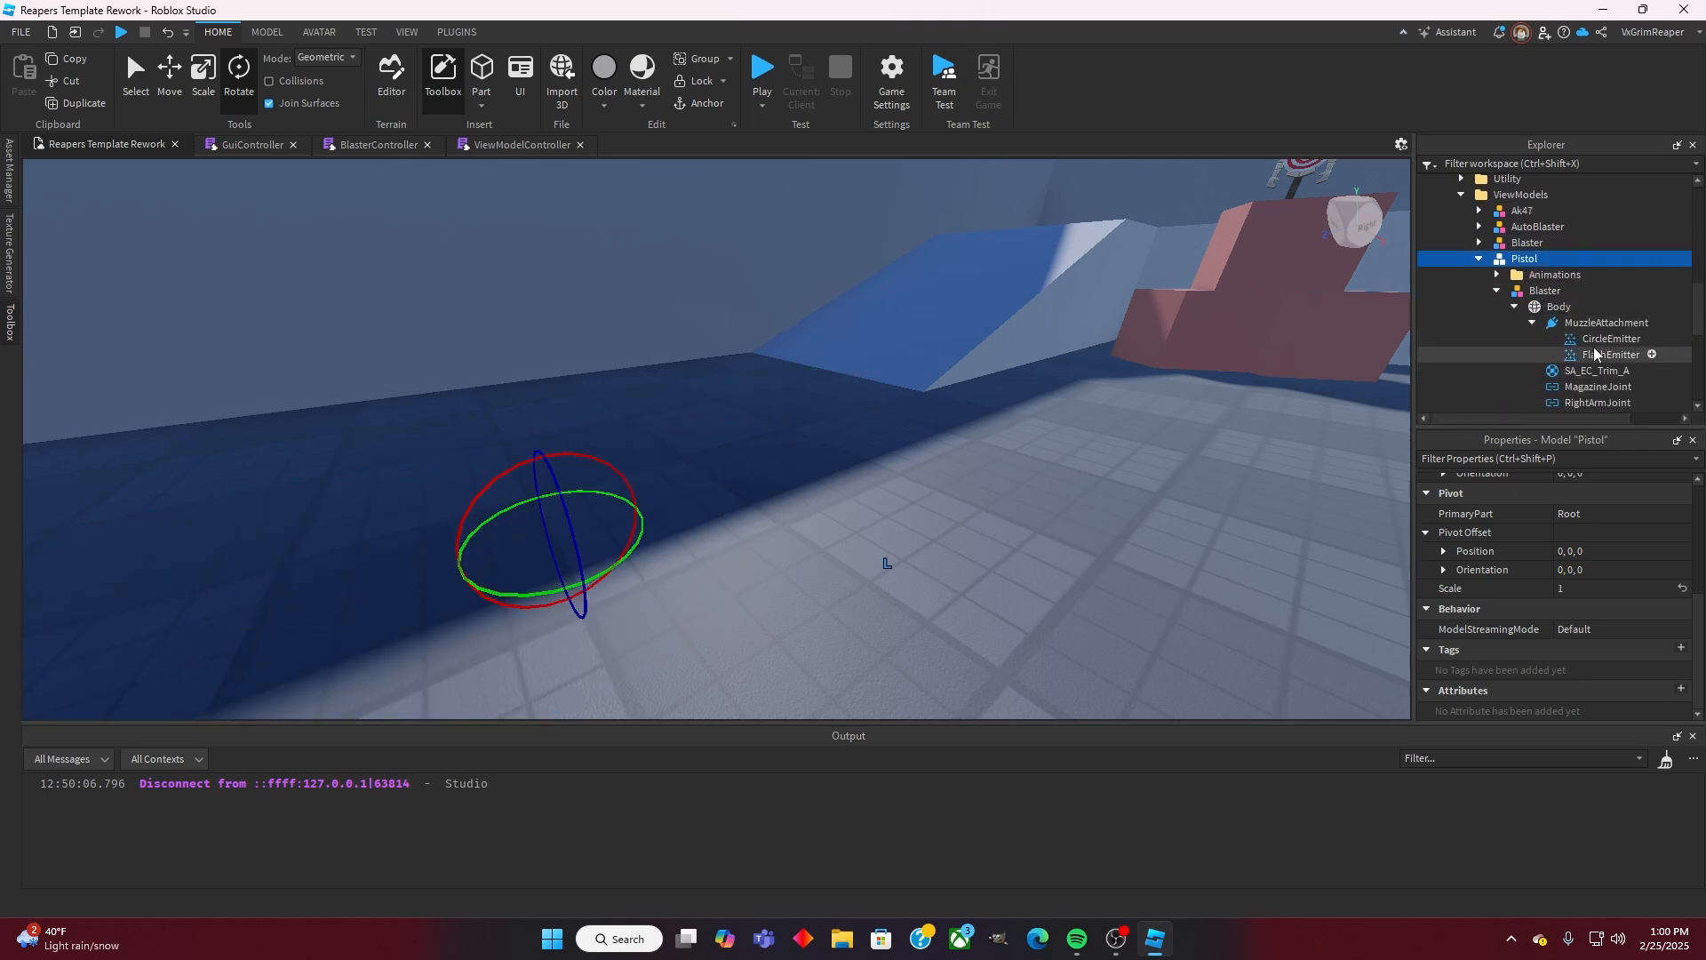
left_click(1595, 346)
left_click(1601, 354, "ctrl")
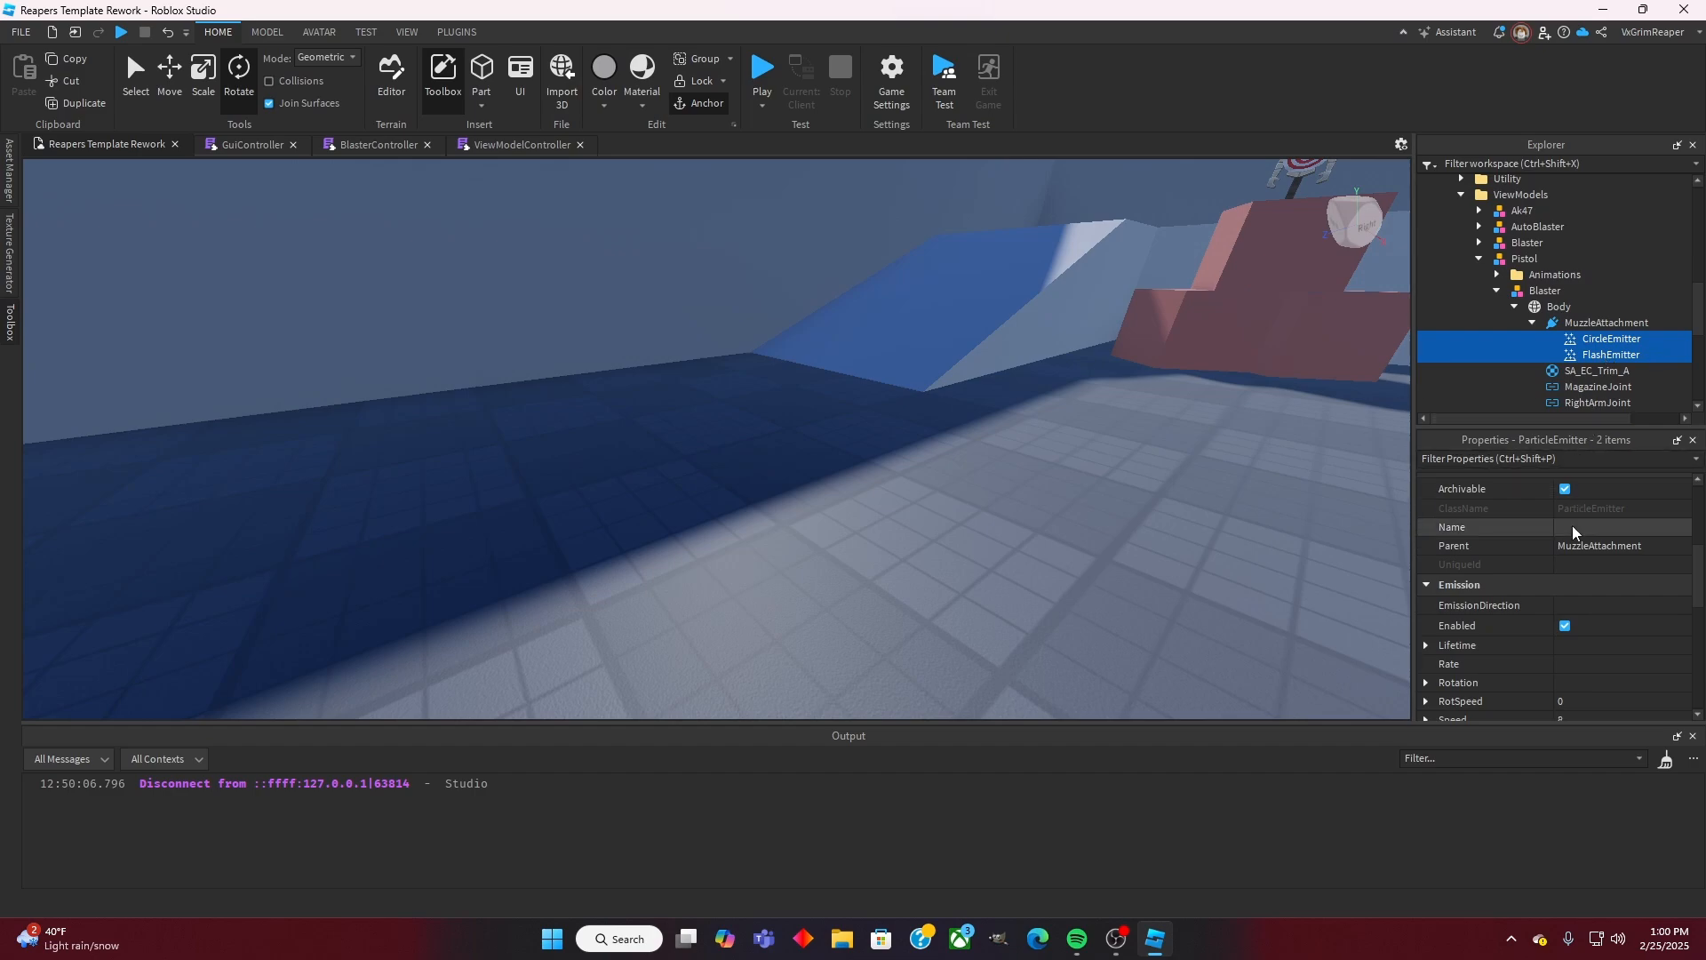
scroll(1571, 525, "down", 1)
left_click(1565, 570)
Step: Start a play test, equip the pistol from slot 4, fire repeatedly while moving, and reload it
left_click(763, 71)
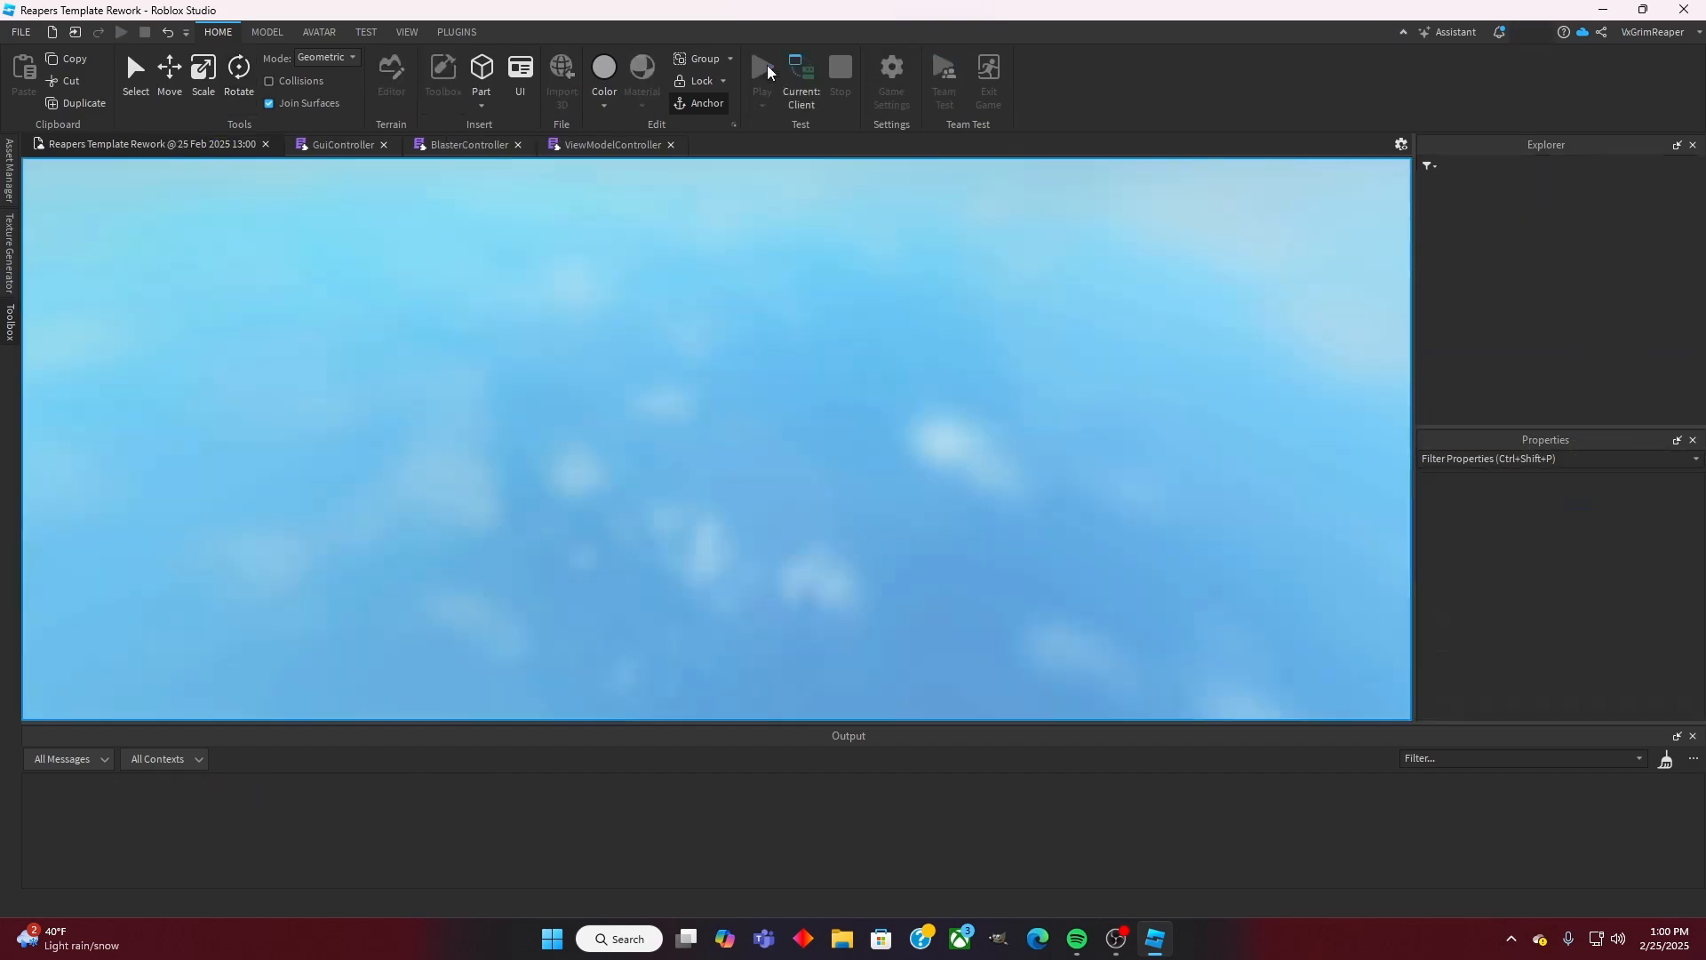
key("4")
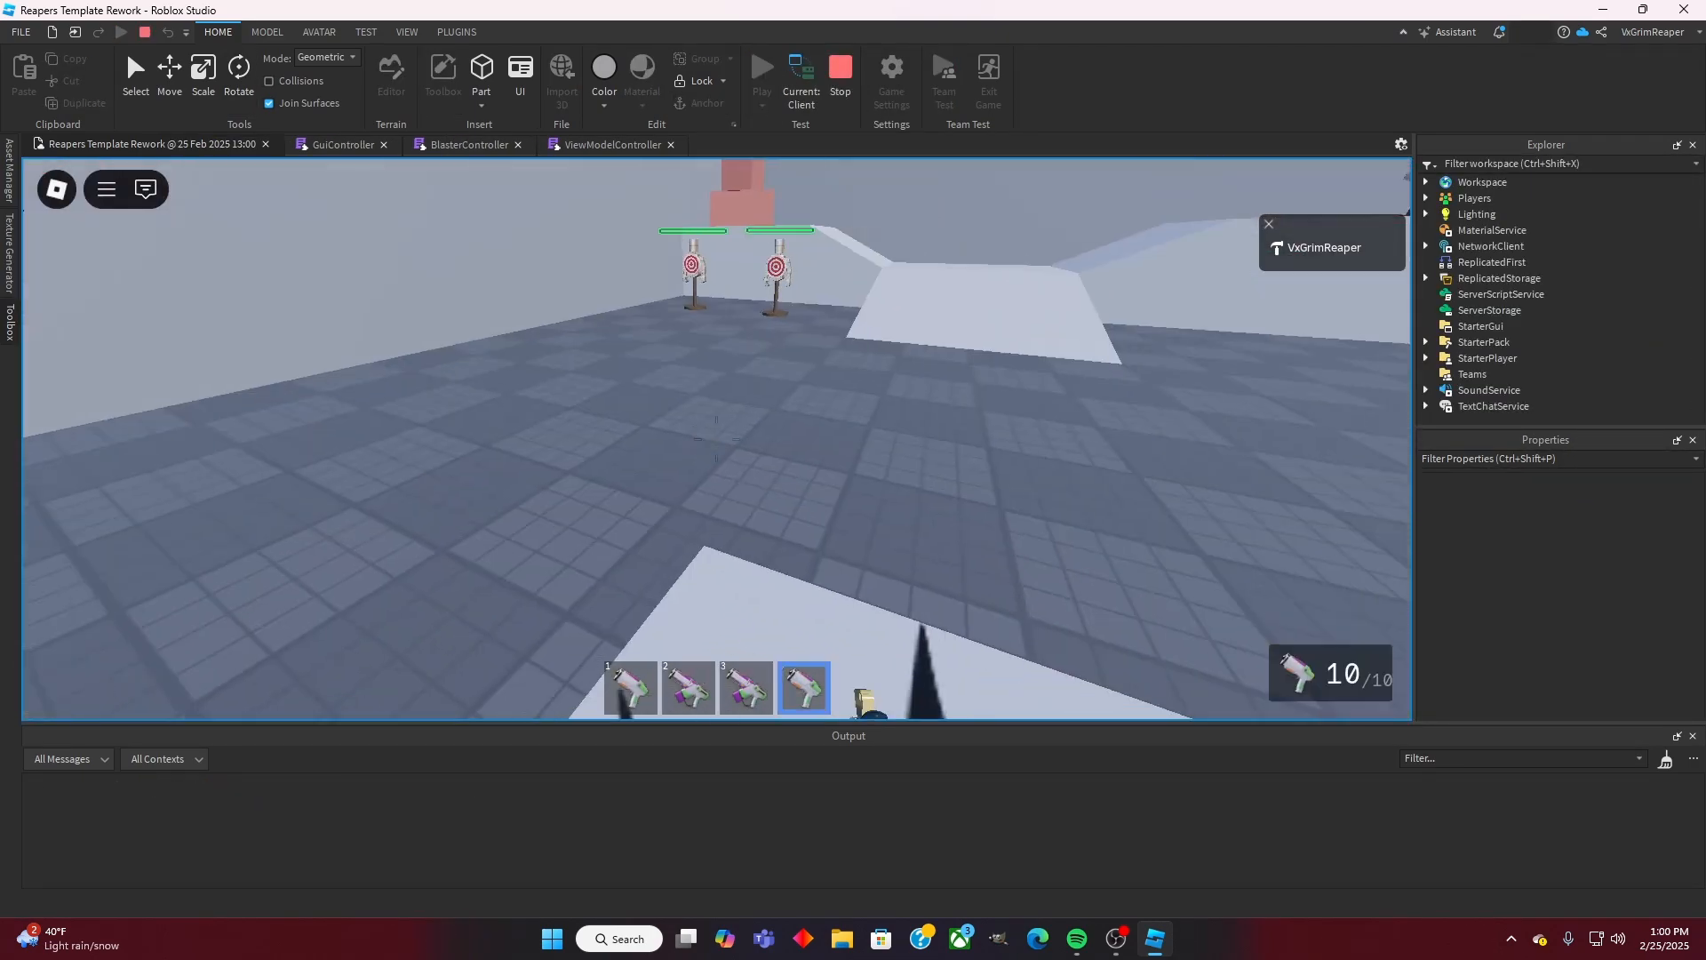
left_click(706, 439)
key("w")
left_click(706, 439)
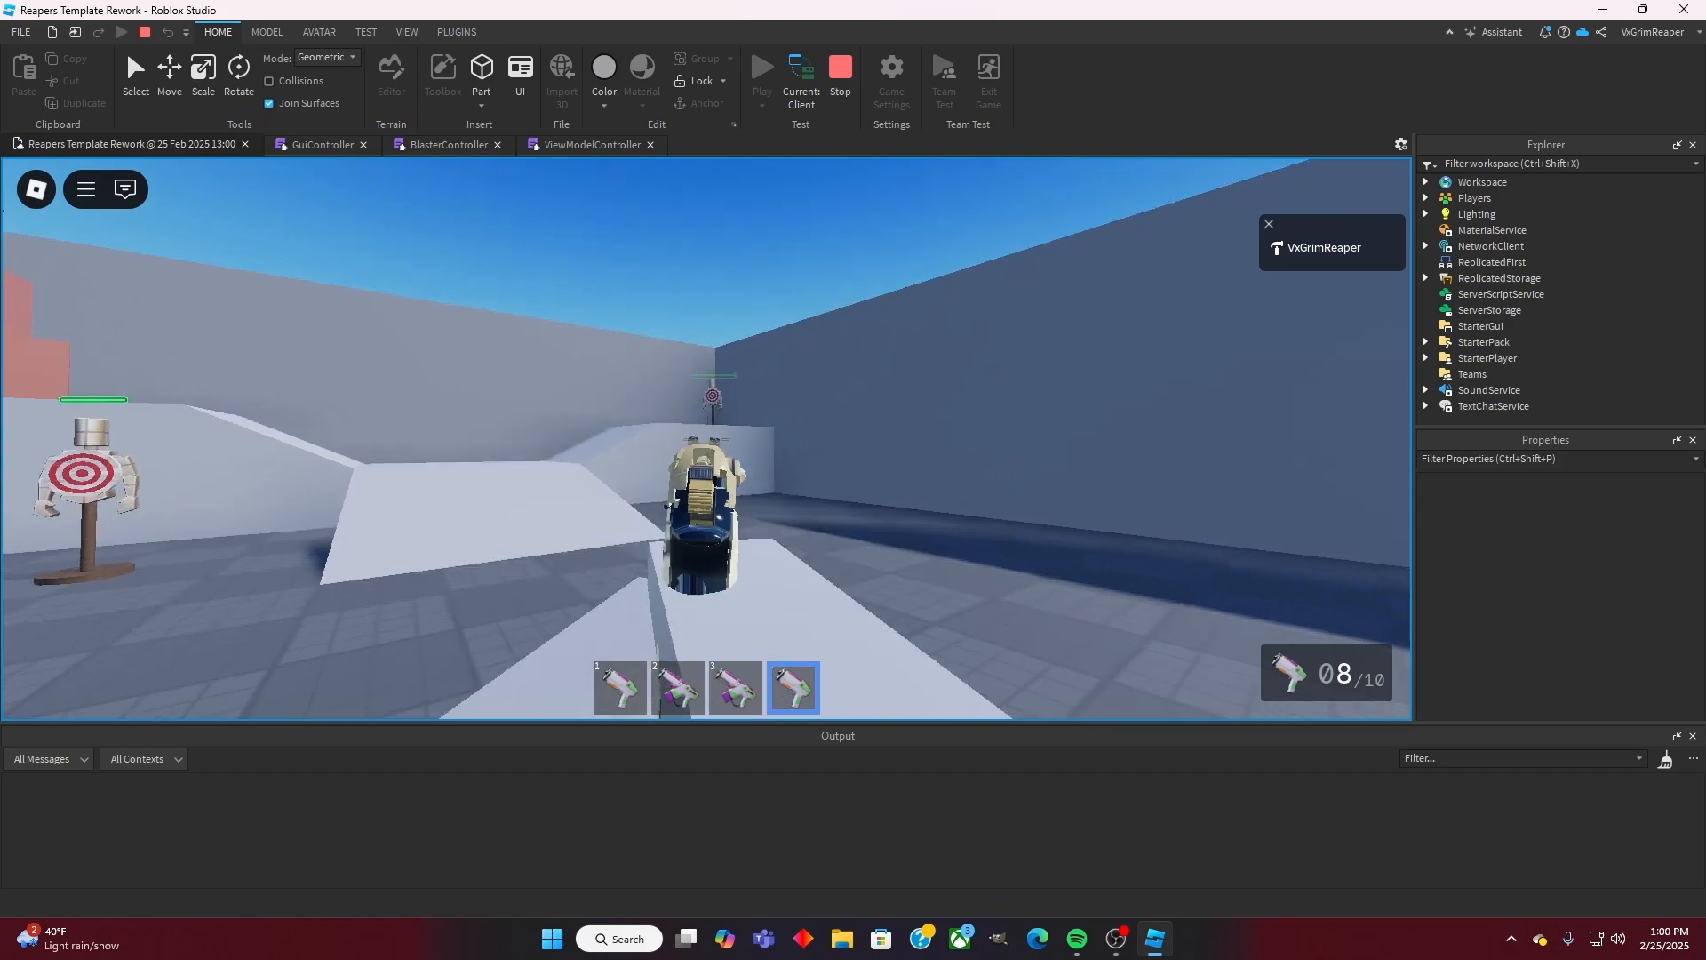
left_click(706, 439)
left_click(707, 439)
left_click(707, 439)
left_click(707, 439)
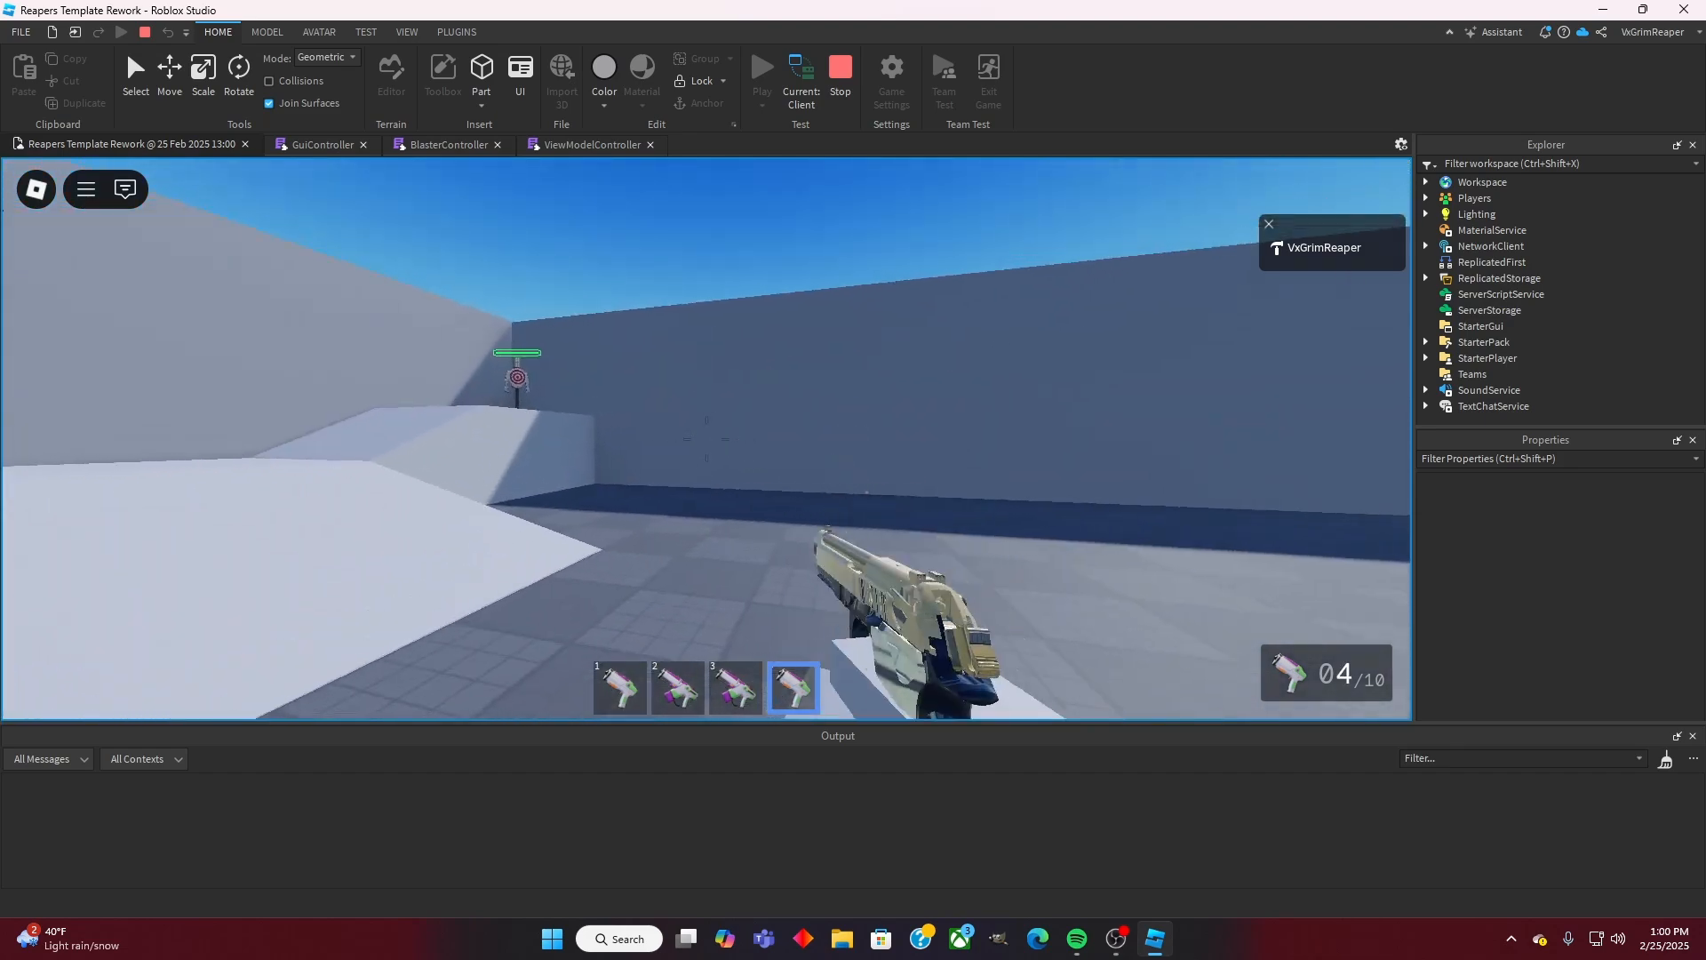
left_click(706, 439)
left_click(706, 439)
key("r")
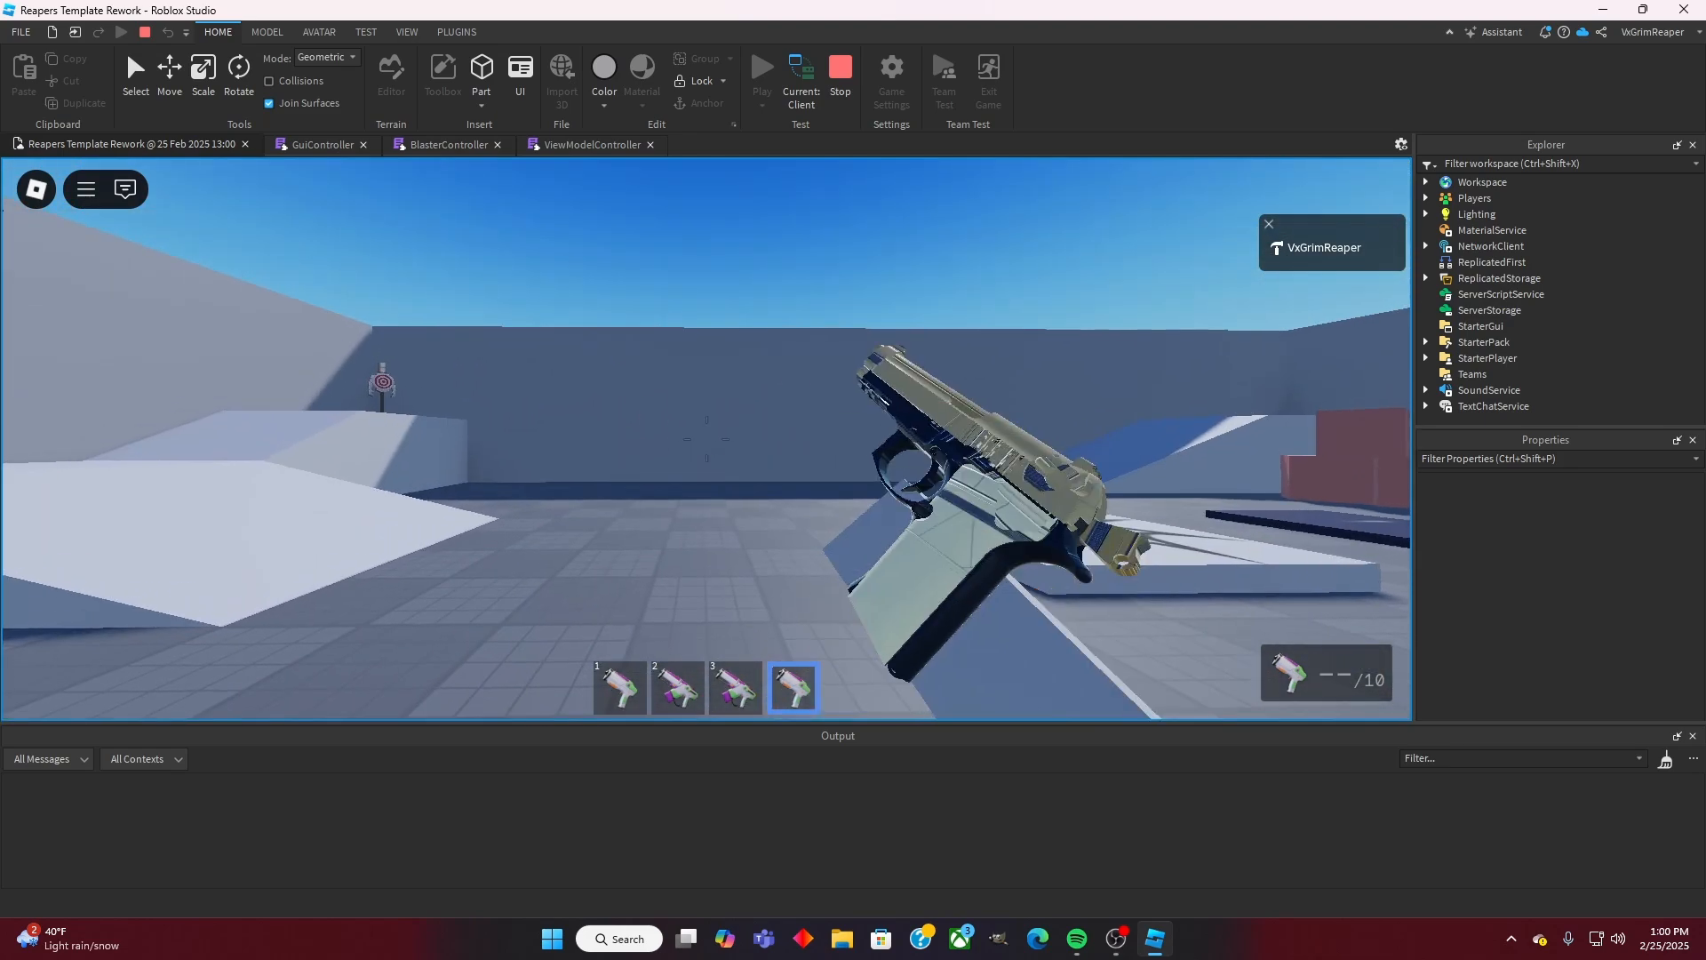
Step: Keep firing the pistol across the arena with one reload to check its muzzle flash, and stop the play test
left_click(706, 439)
left_click(706, 439)
left_click(707, 439)
left_click(706, 439)
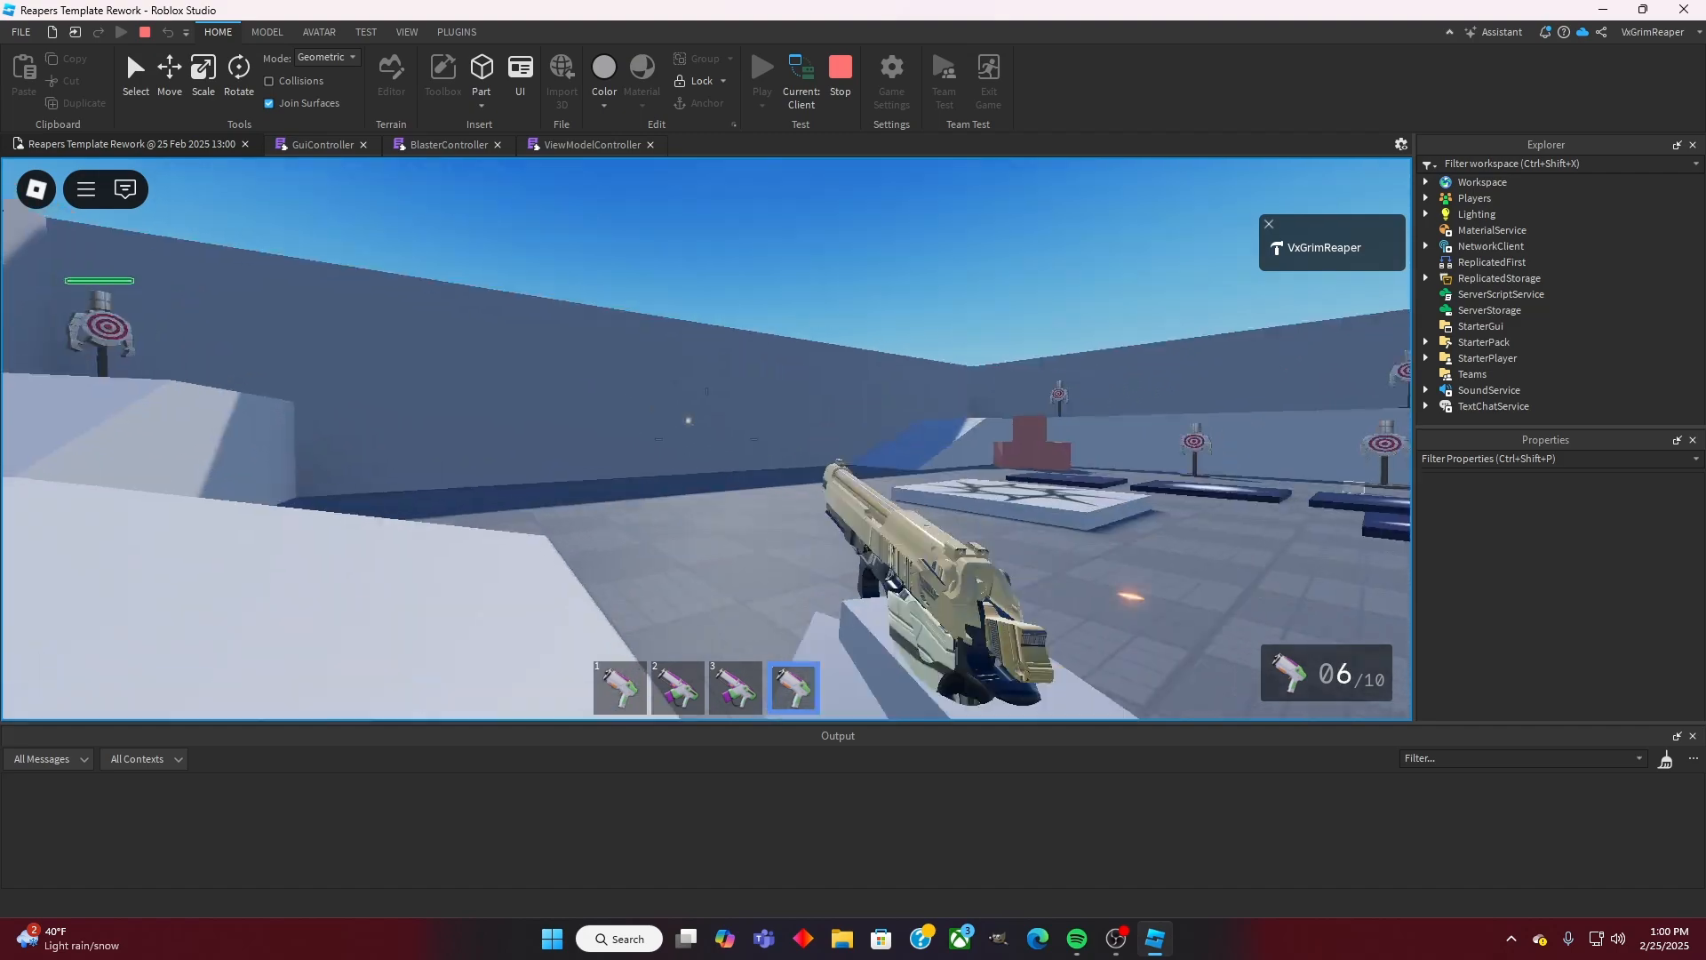
left_click(706, 439)
left_click(706, 439)
left_click(706, 439)
left_click(706, 439)
left_click(706, 439)
key("r")
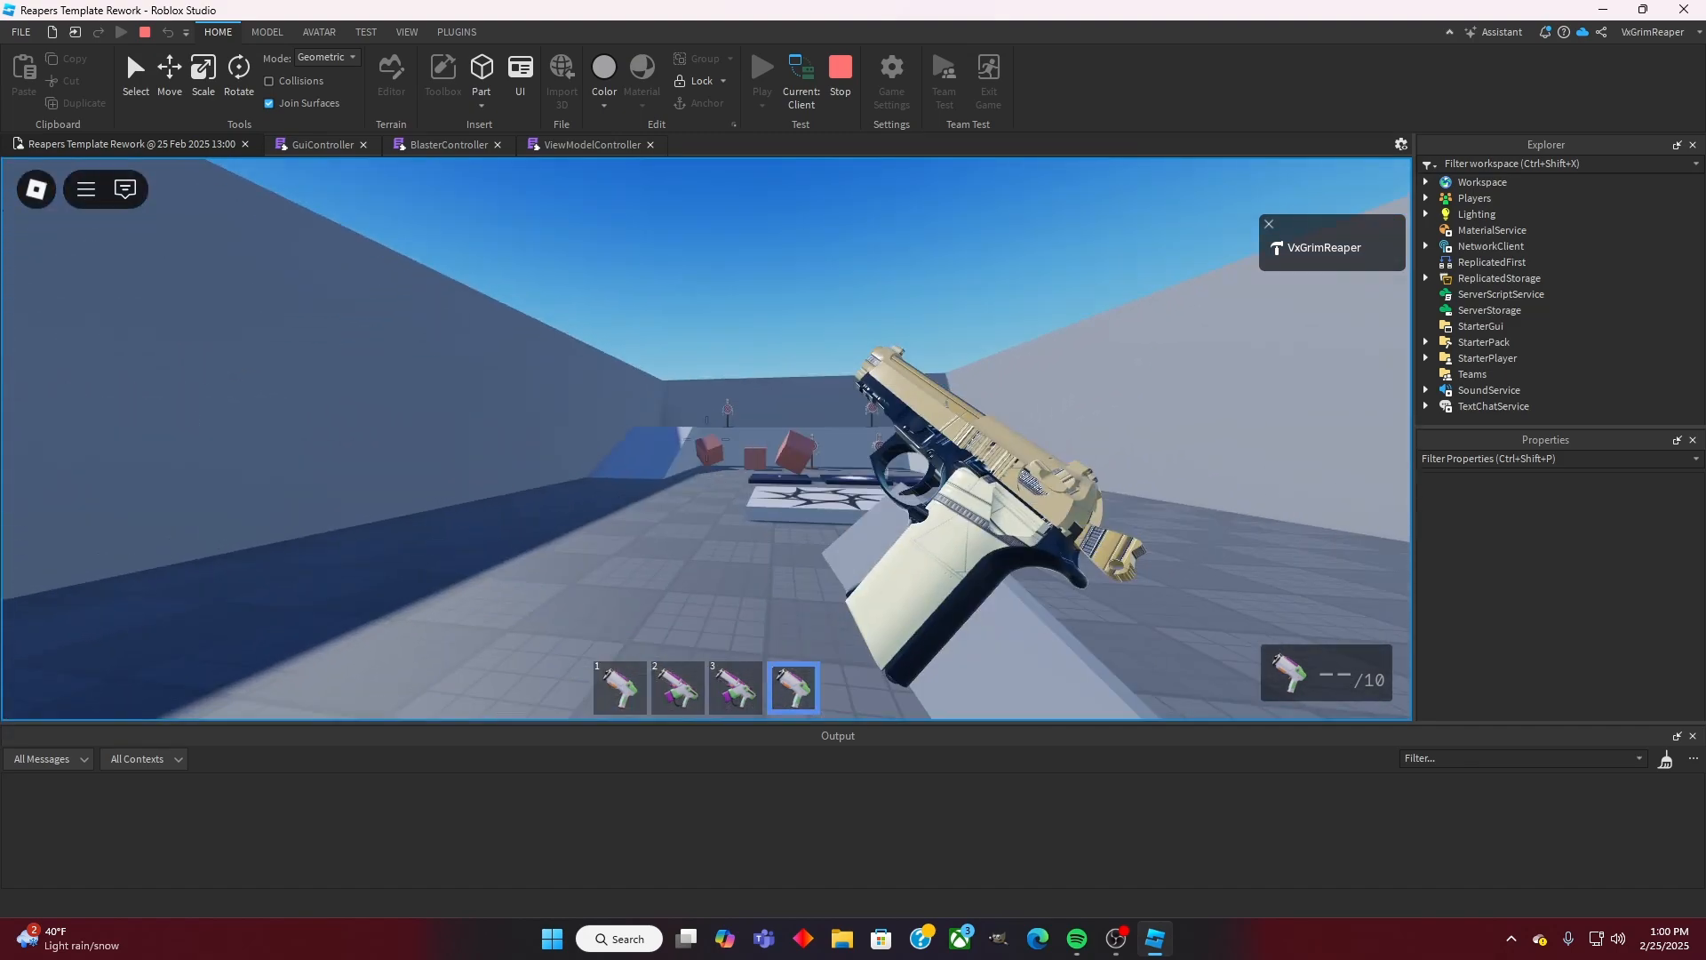
left_click(707, 438)
left_click(707, 439)
left_click(706, 439)
left_click(707, 439)
left_click(707, 439)
left_click(706, 439)
left_click(707, 439)
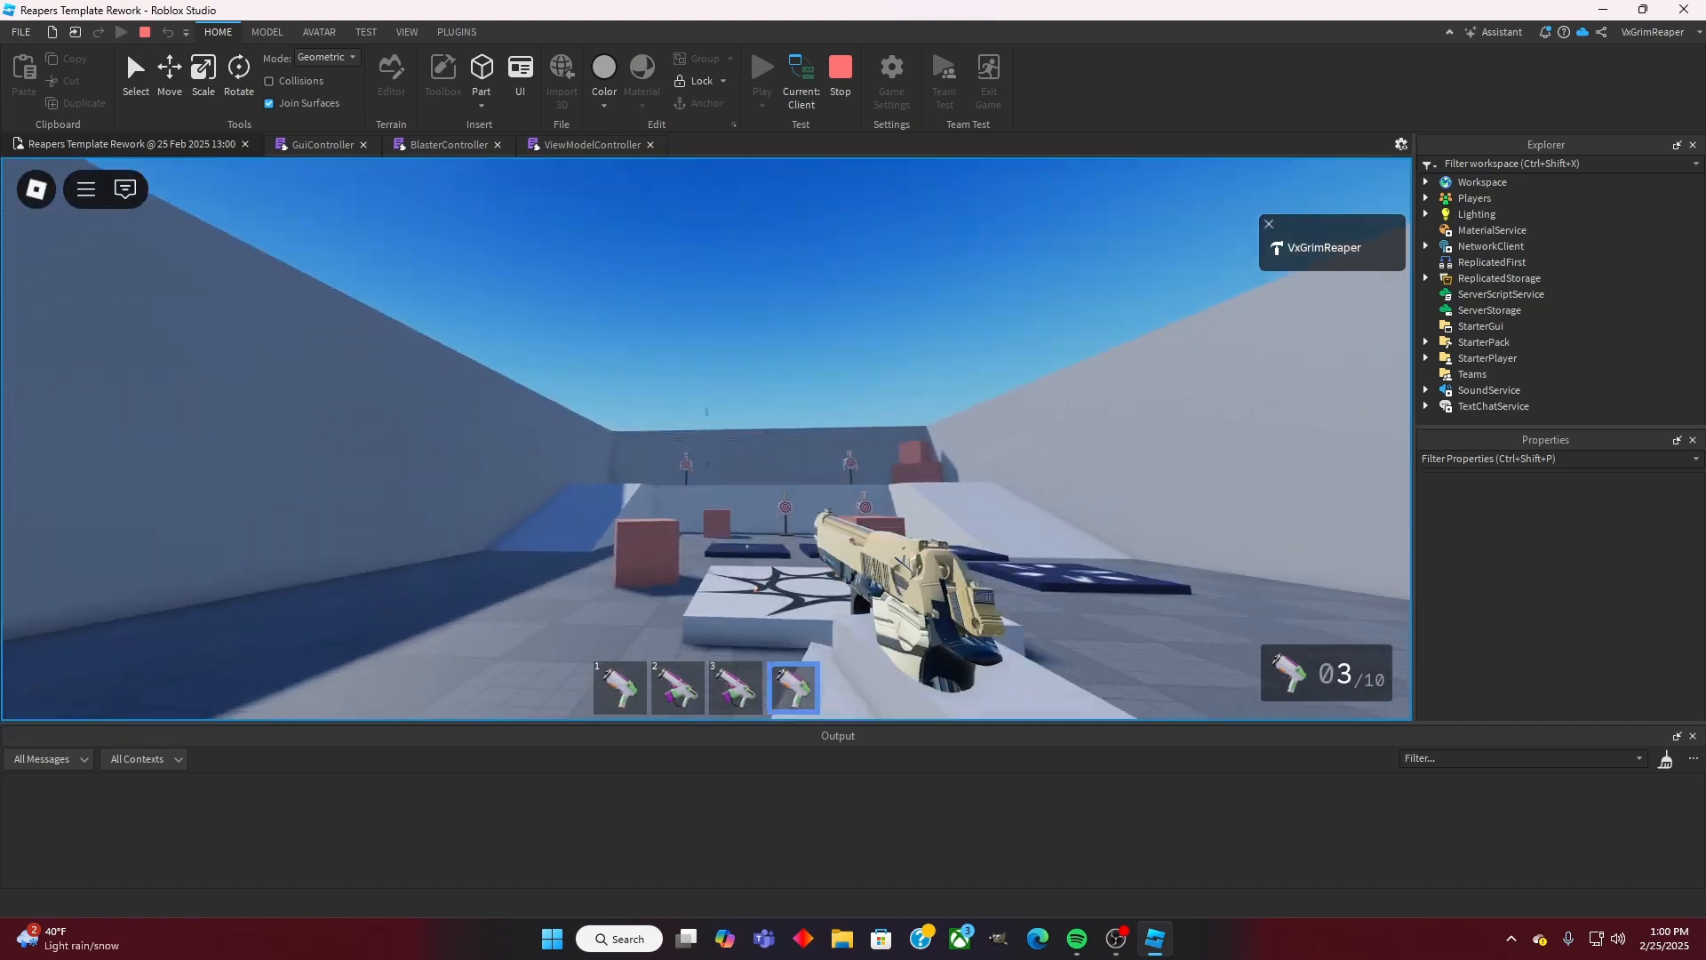
key("Escape")
left_click(842, 92)
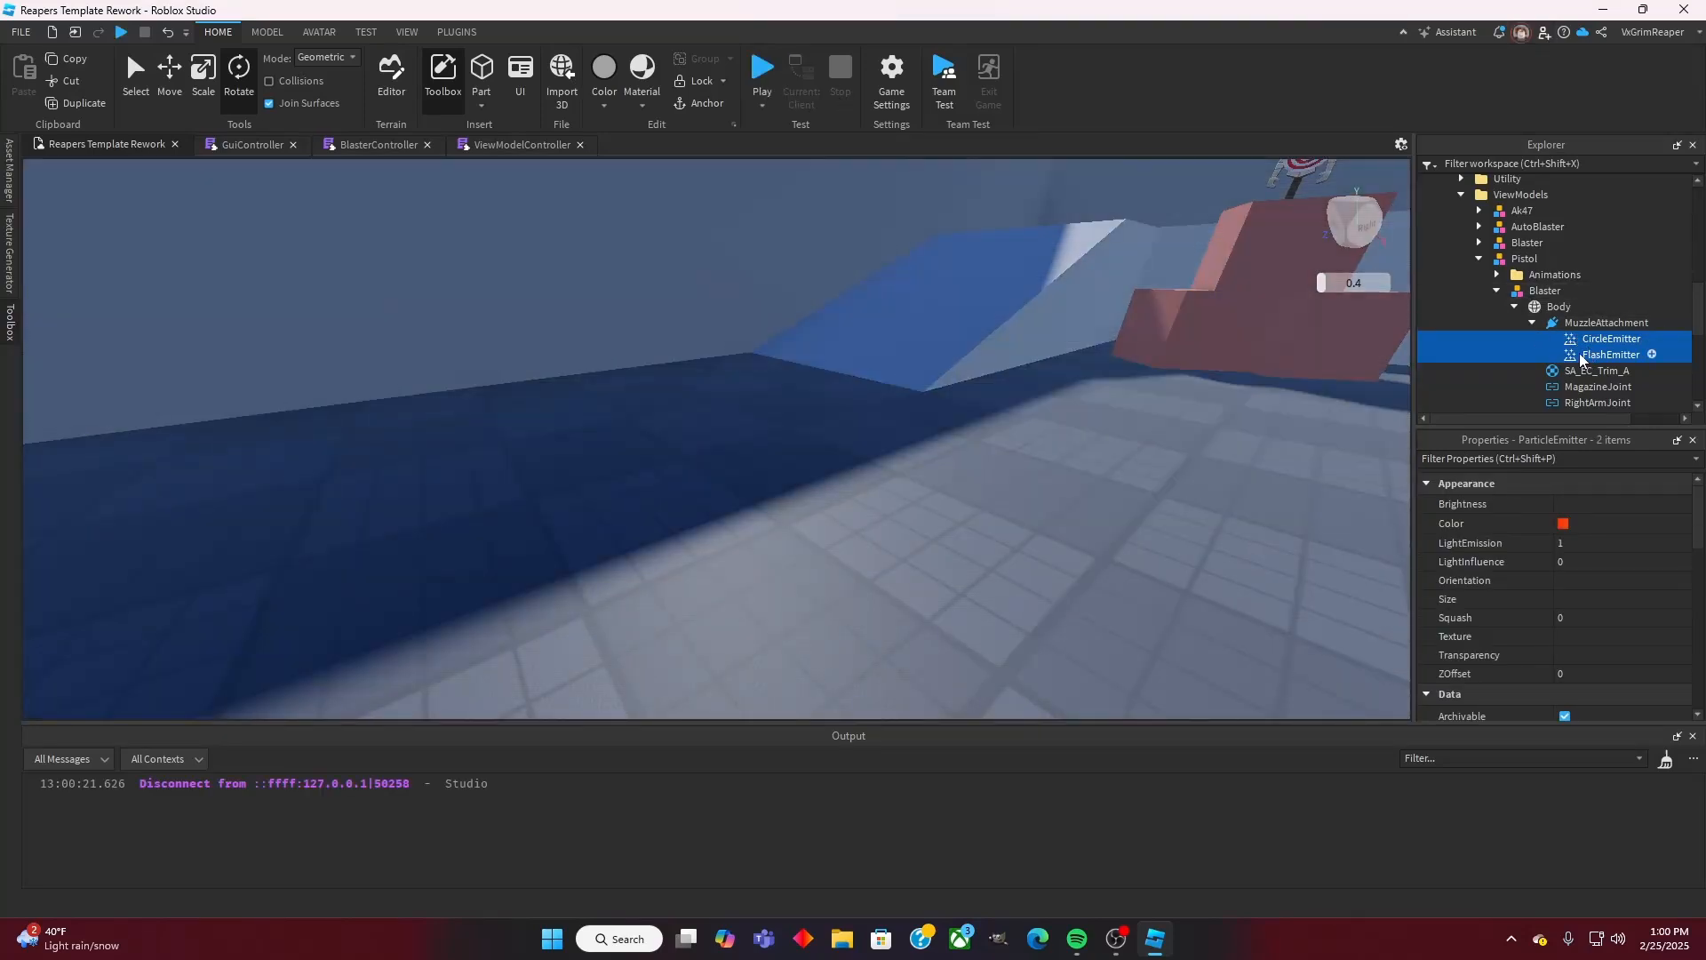
Step: Set the minimum Lifetime of the Pistol view model's FlashEmitter to 0.25
left_click(1580, 354)
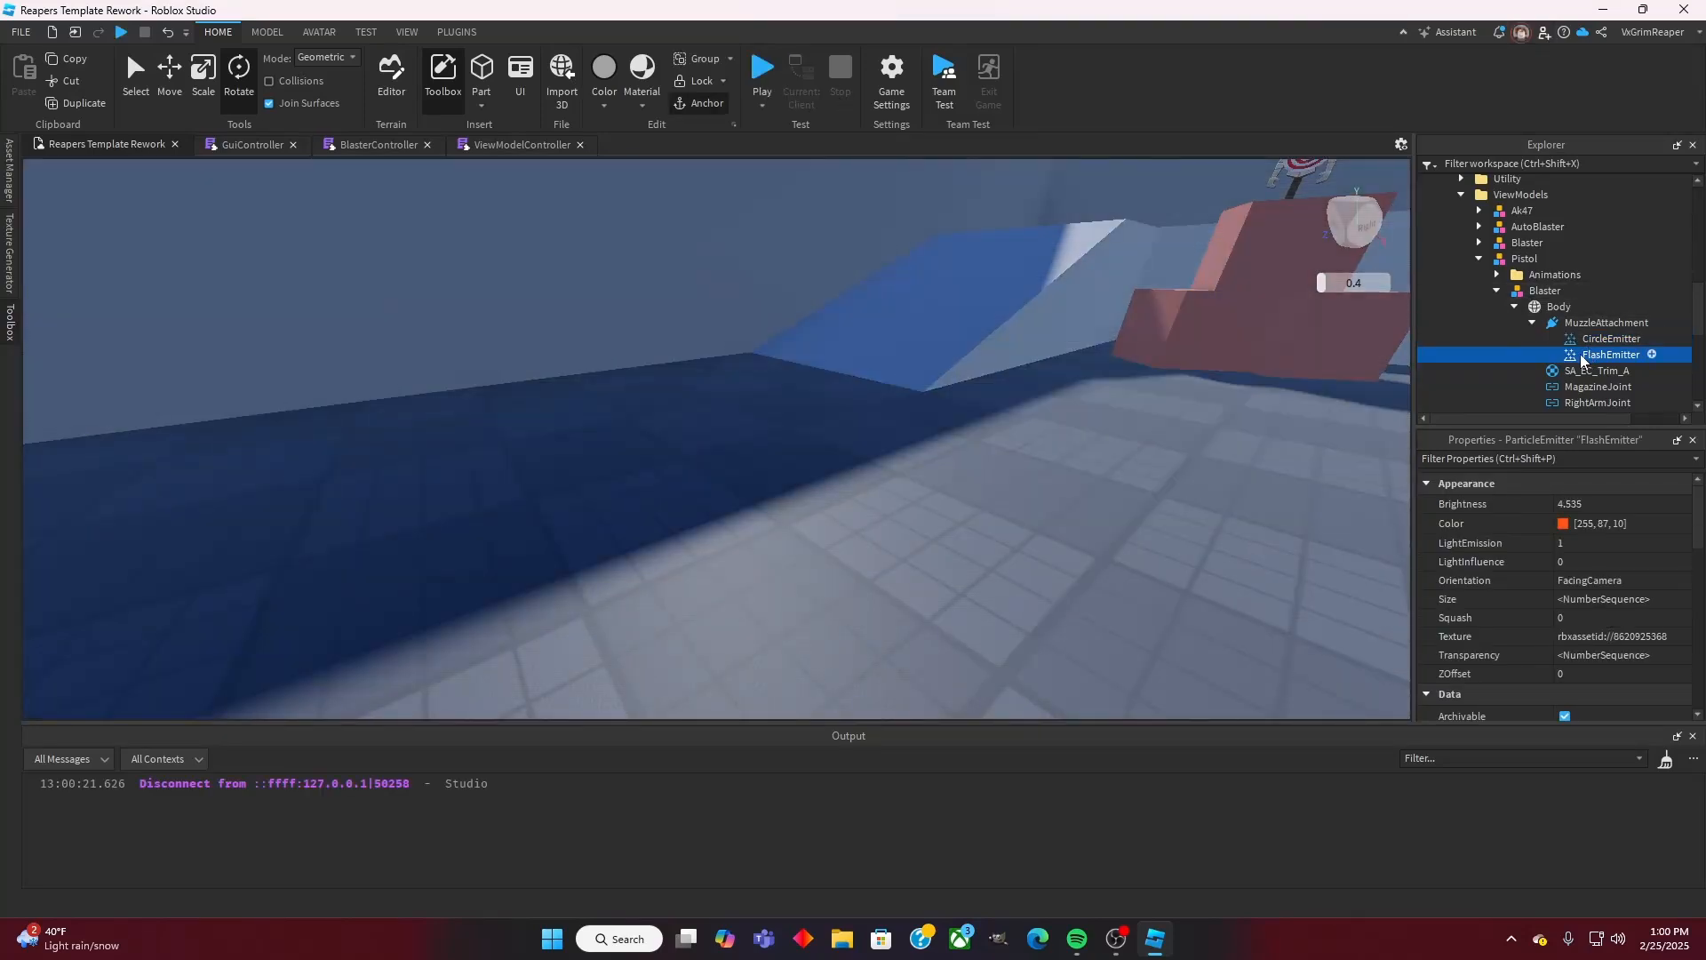
left_click(1580, 353)
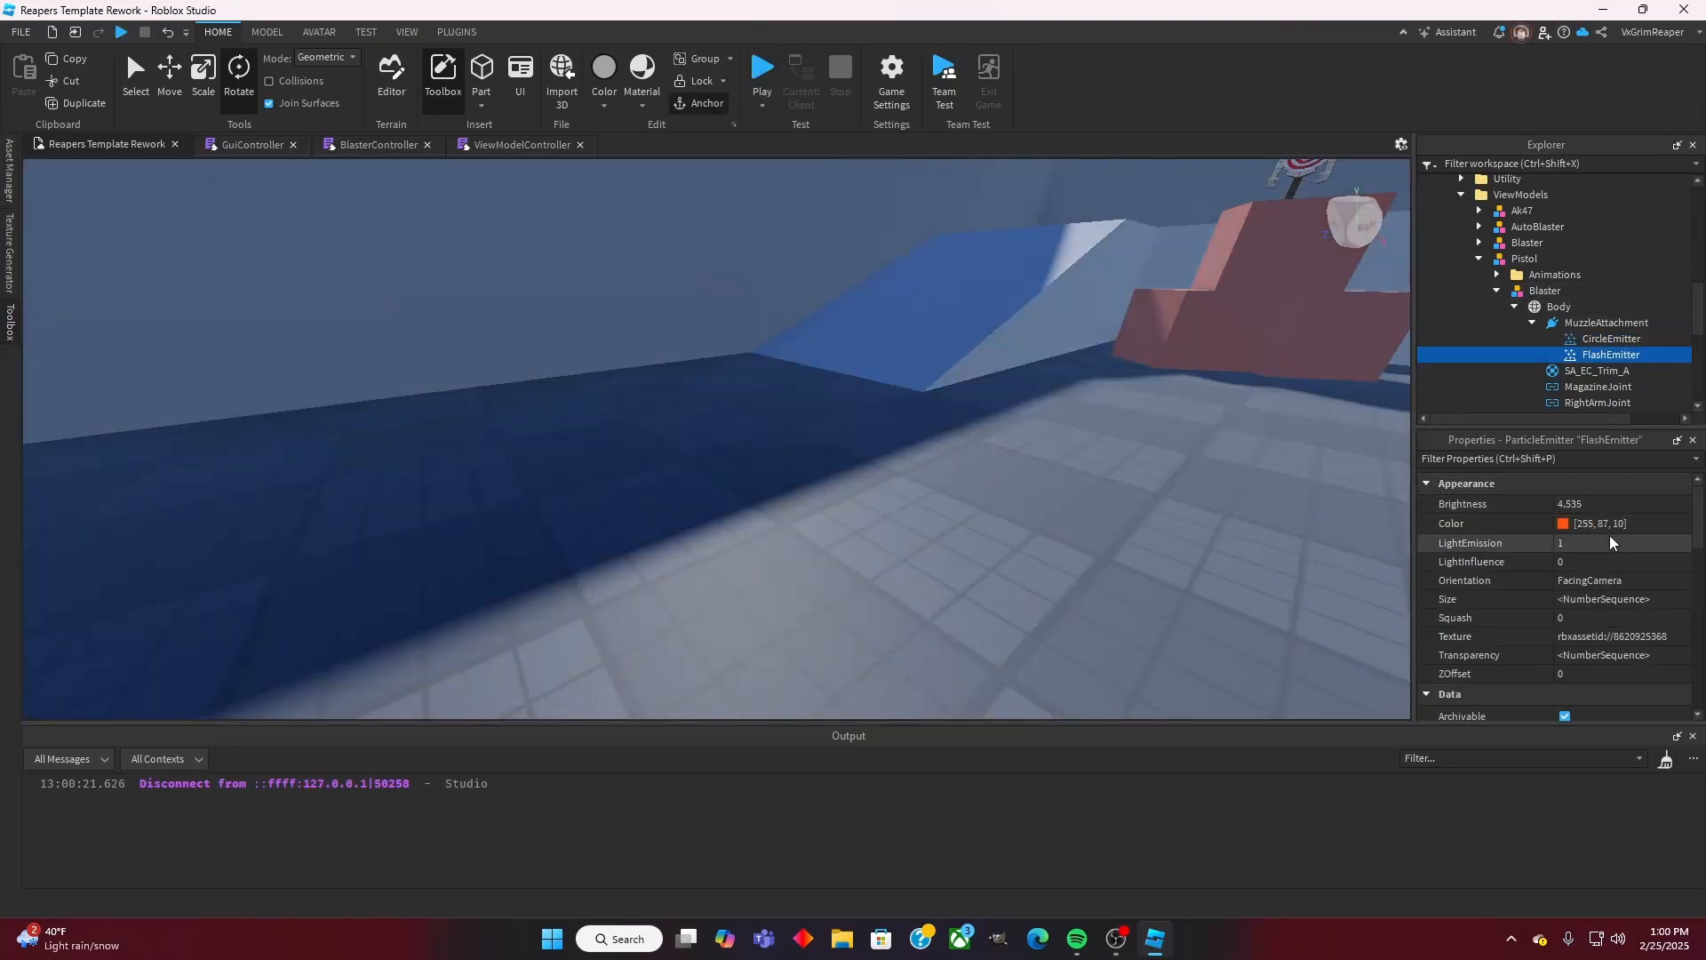
scroll(1601, 545, "down", 4)
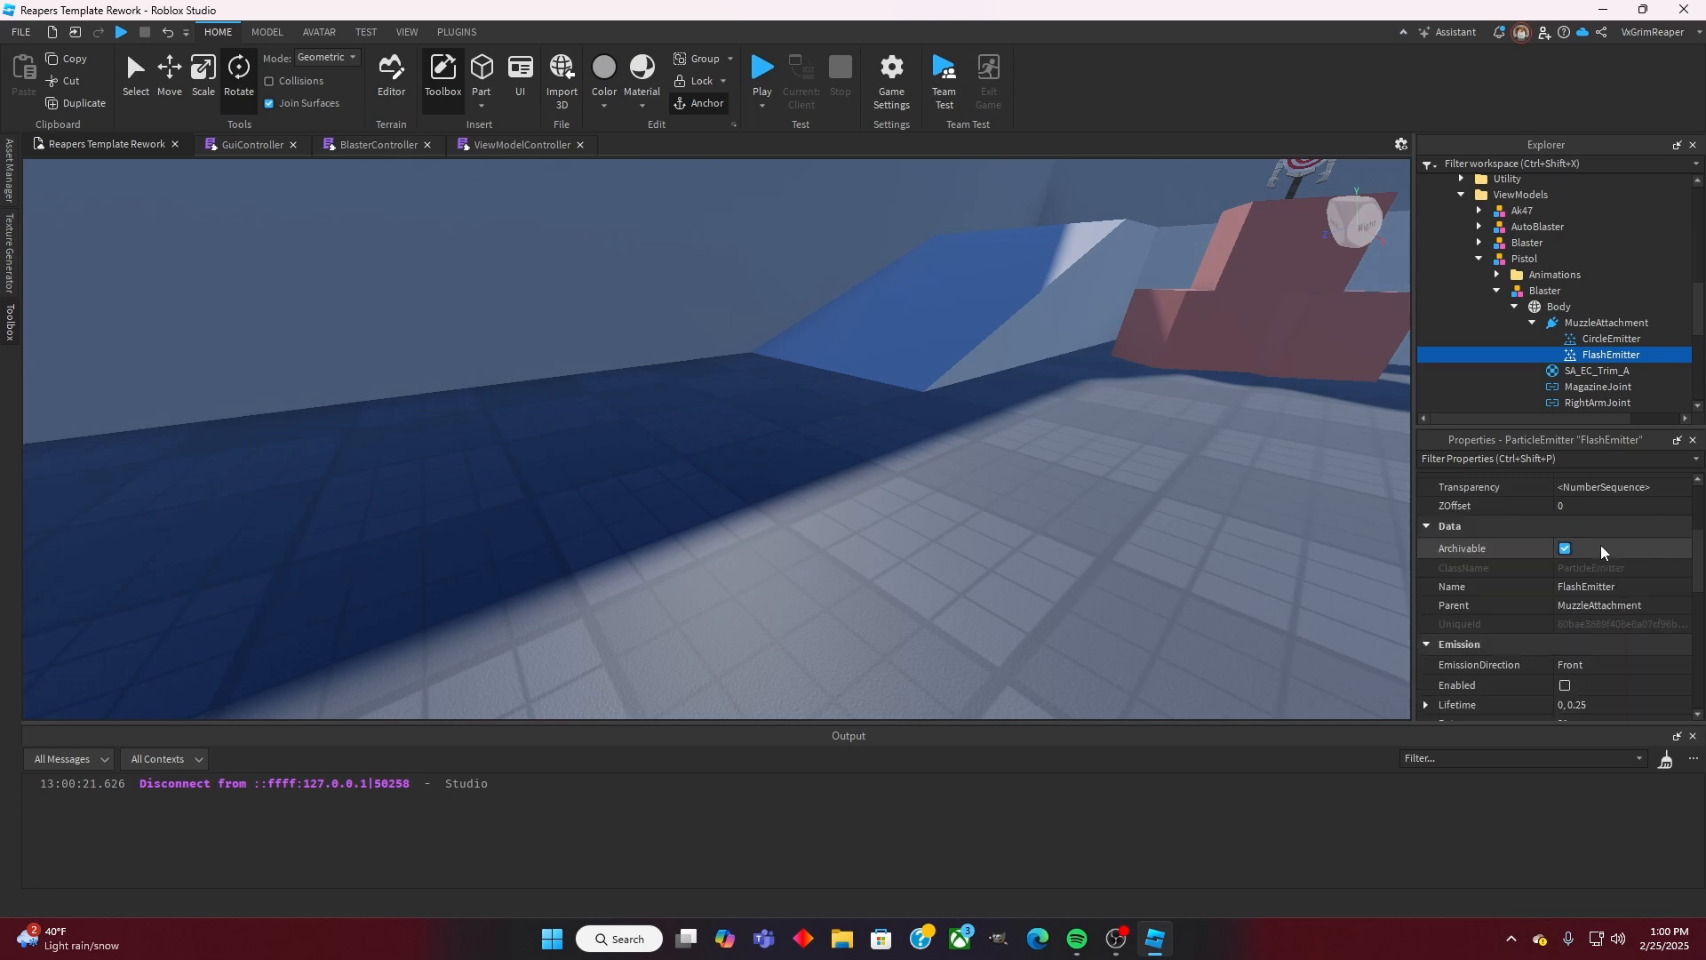
scroll(1601, 545, "down", 3)
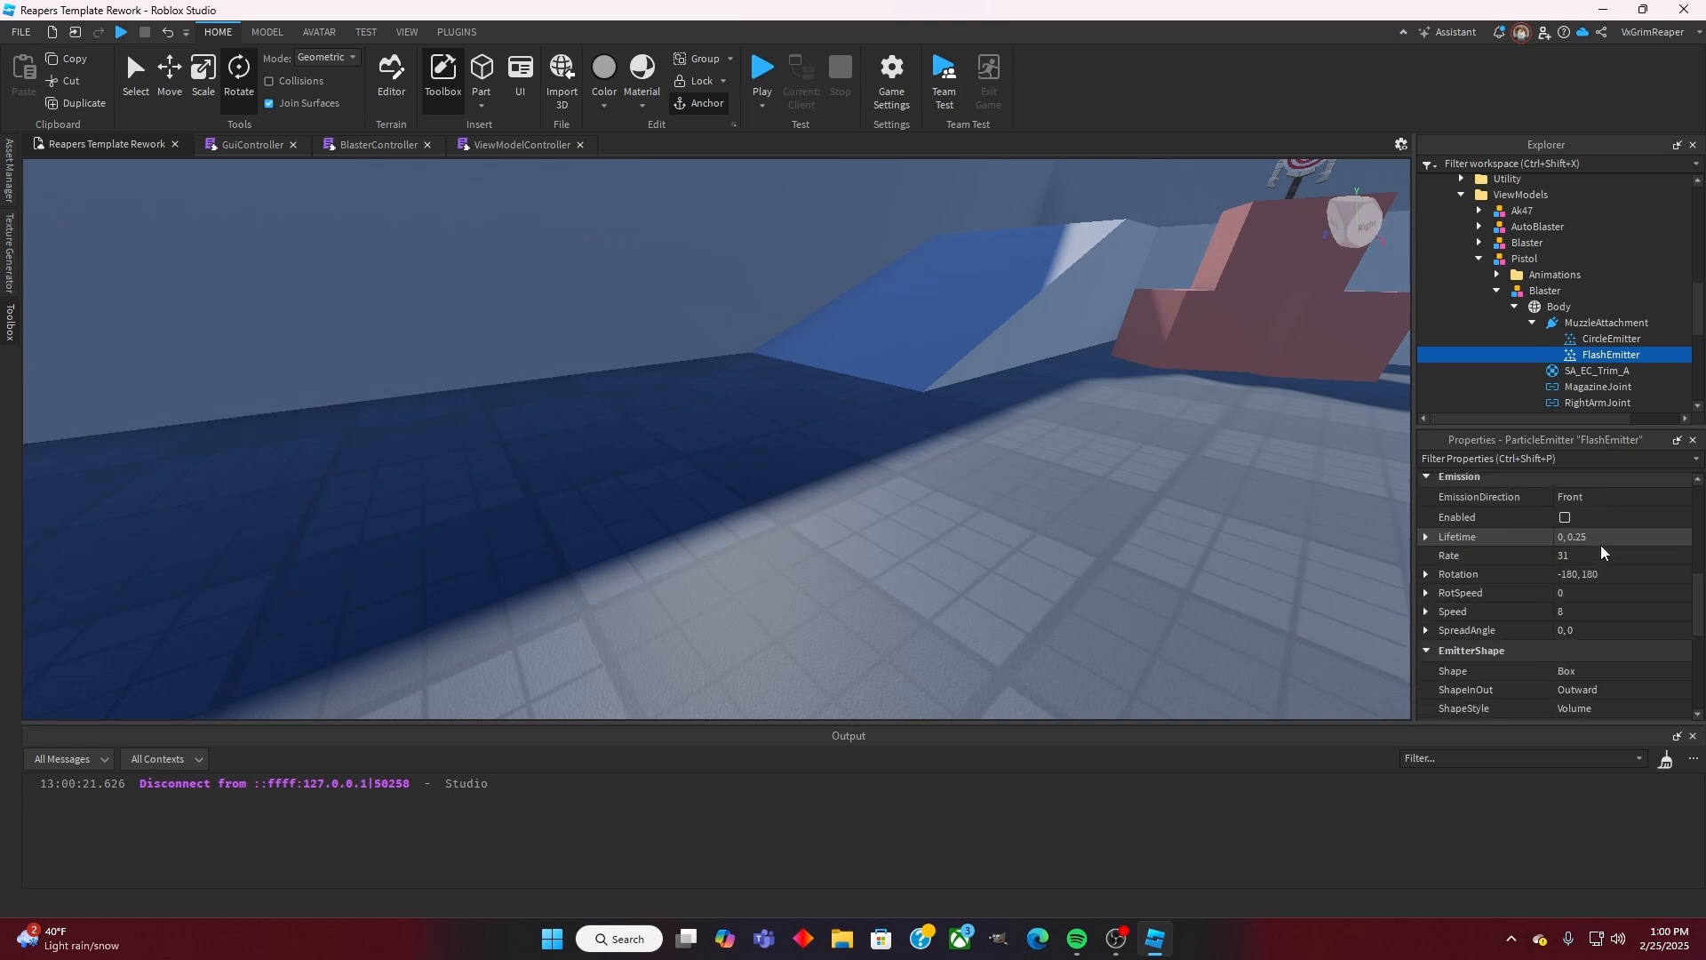
left_click(1427, 537)
left_click(1576, 557)
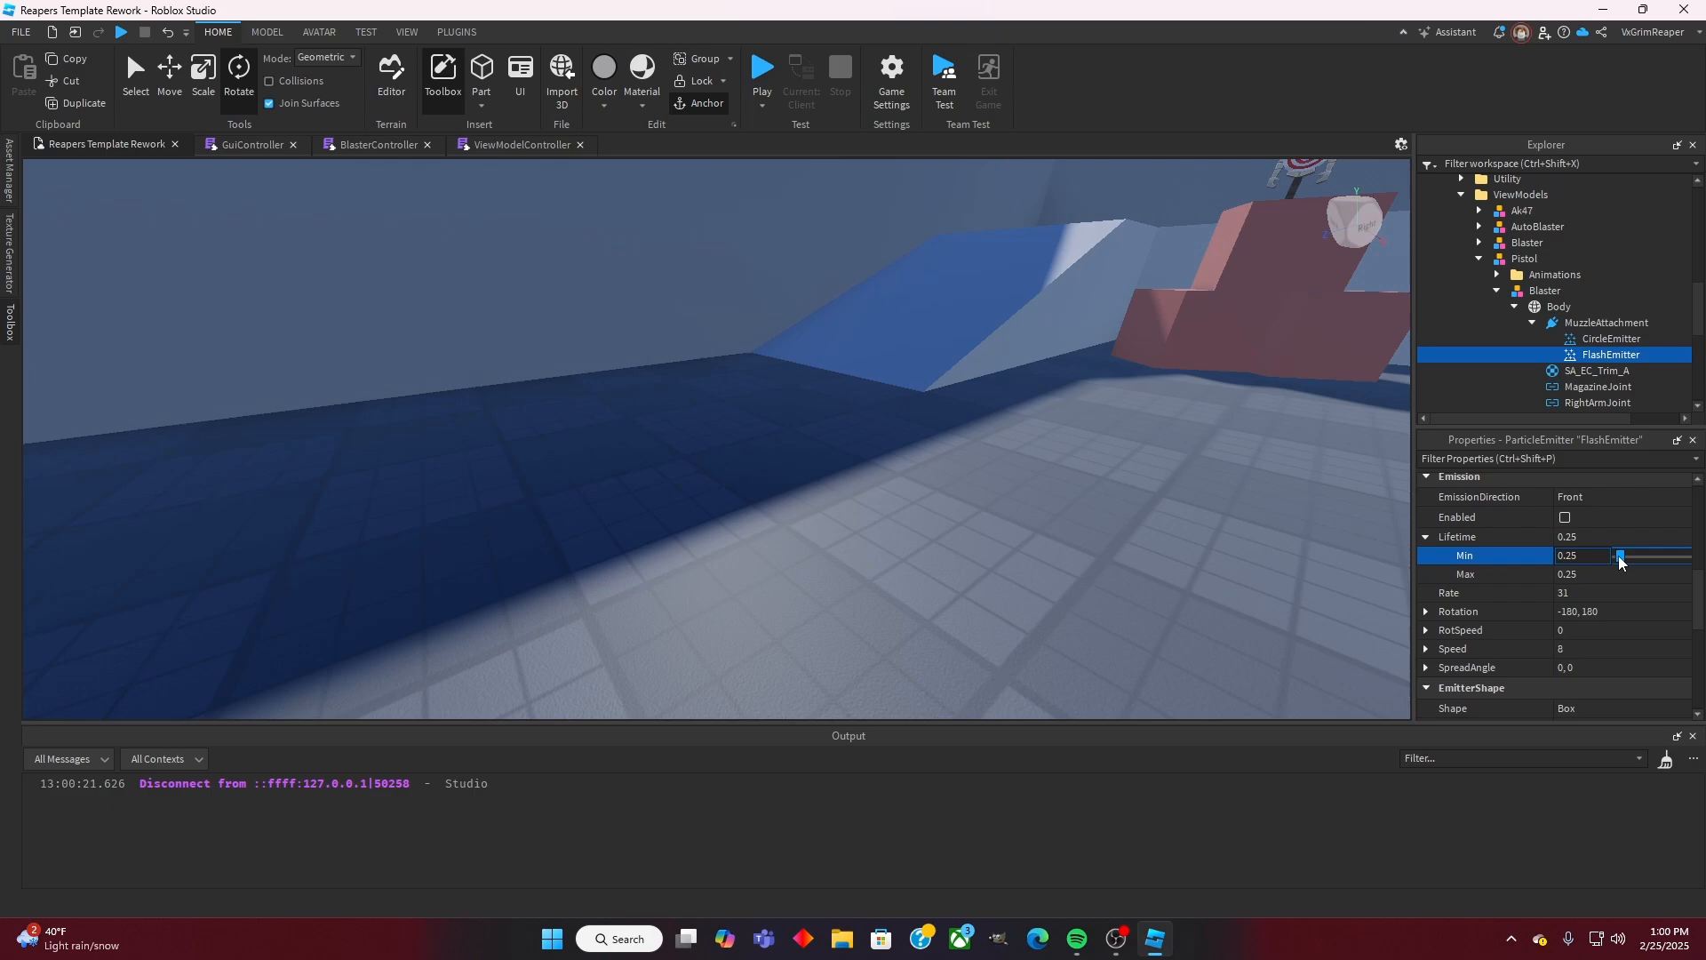
Step: Start a play test, equip the pistol from slot 4, fire several shots at the targets, and reload it
left_click(770, 72)
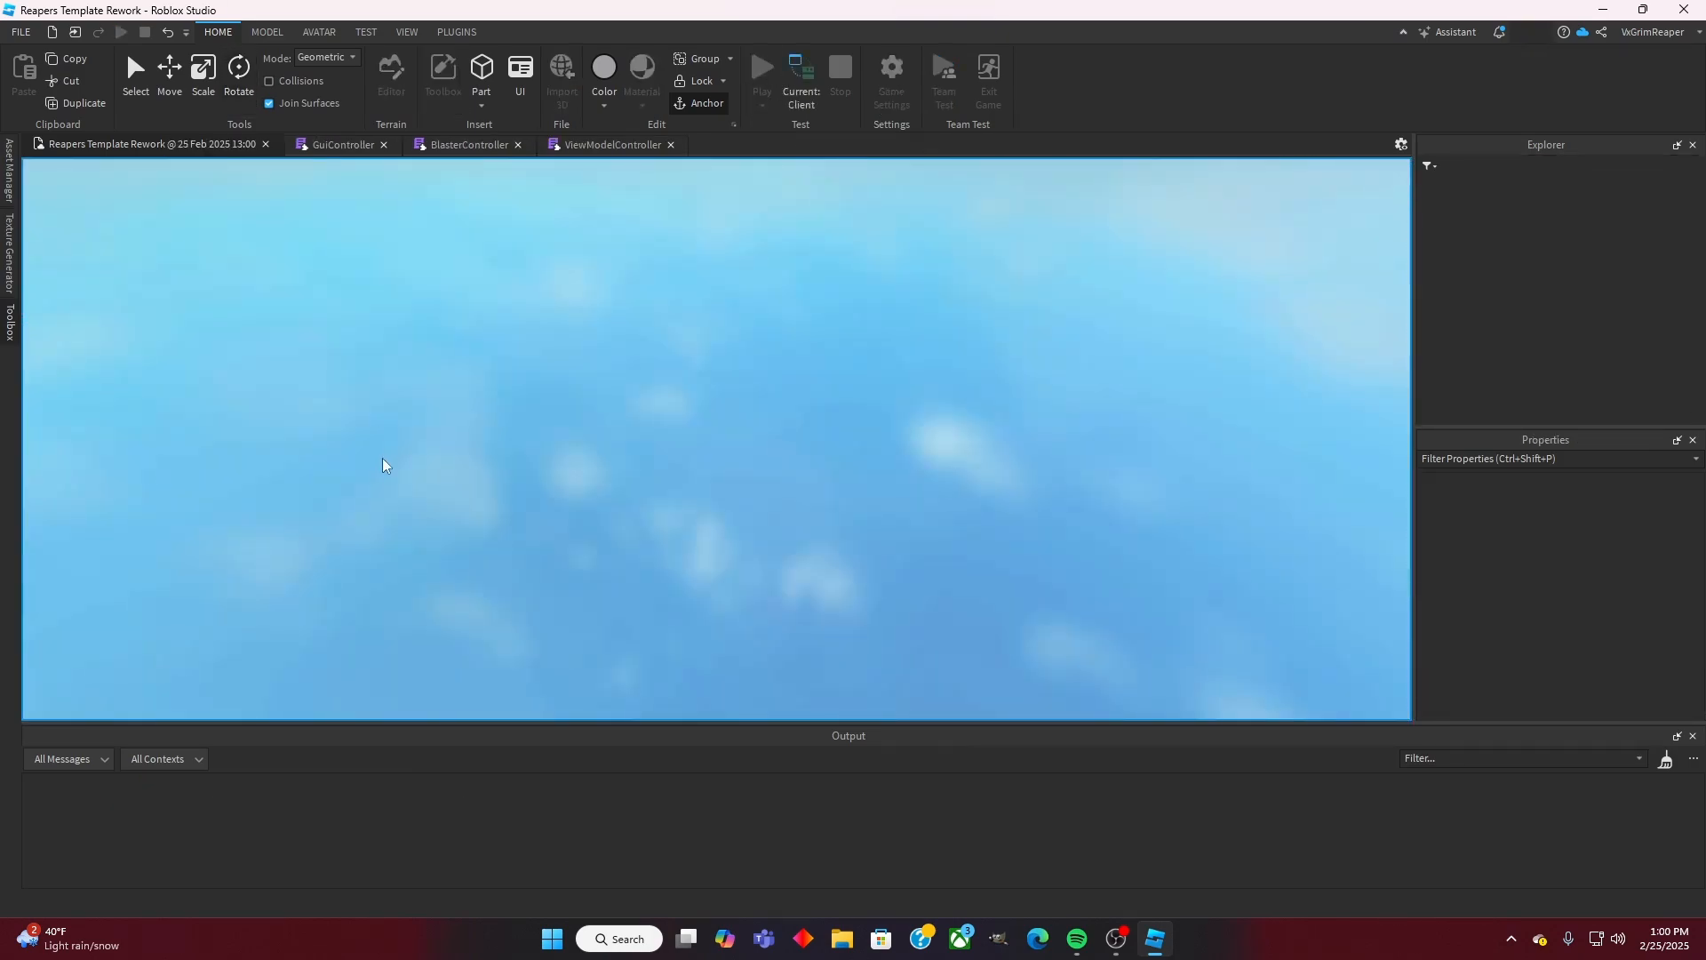
key("4")
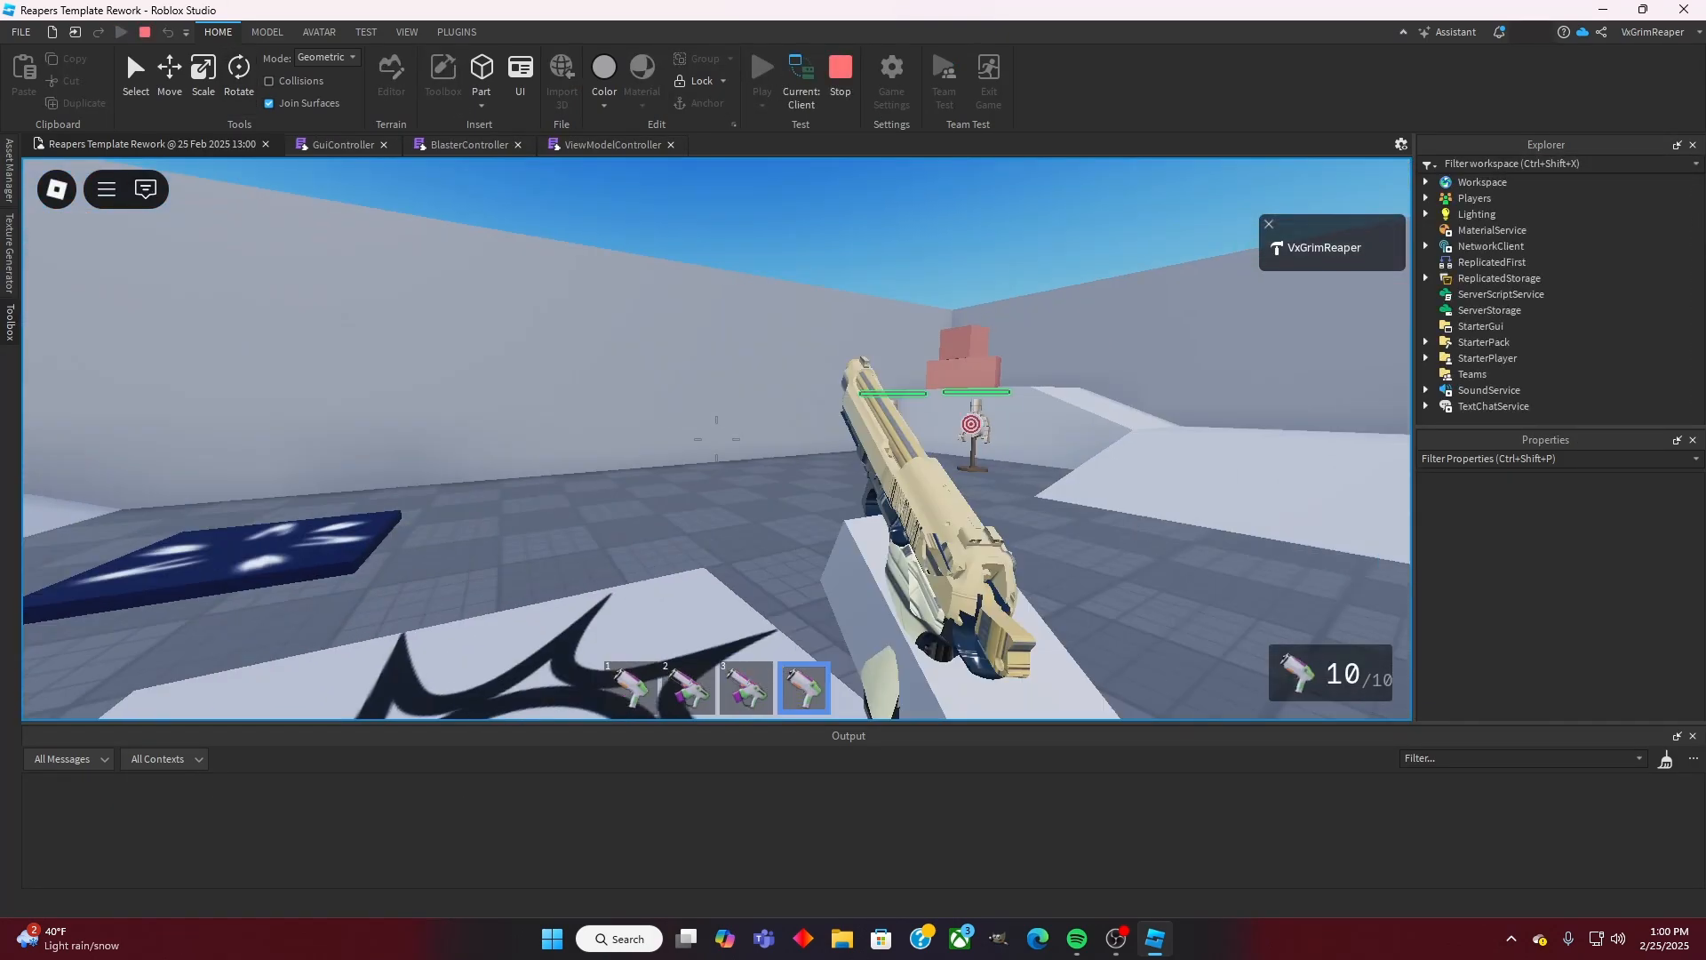
left_click(706, 439)
left_click(706, 439)
left_click(706, 439)
left_click(706, 439)
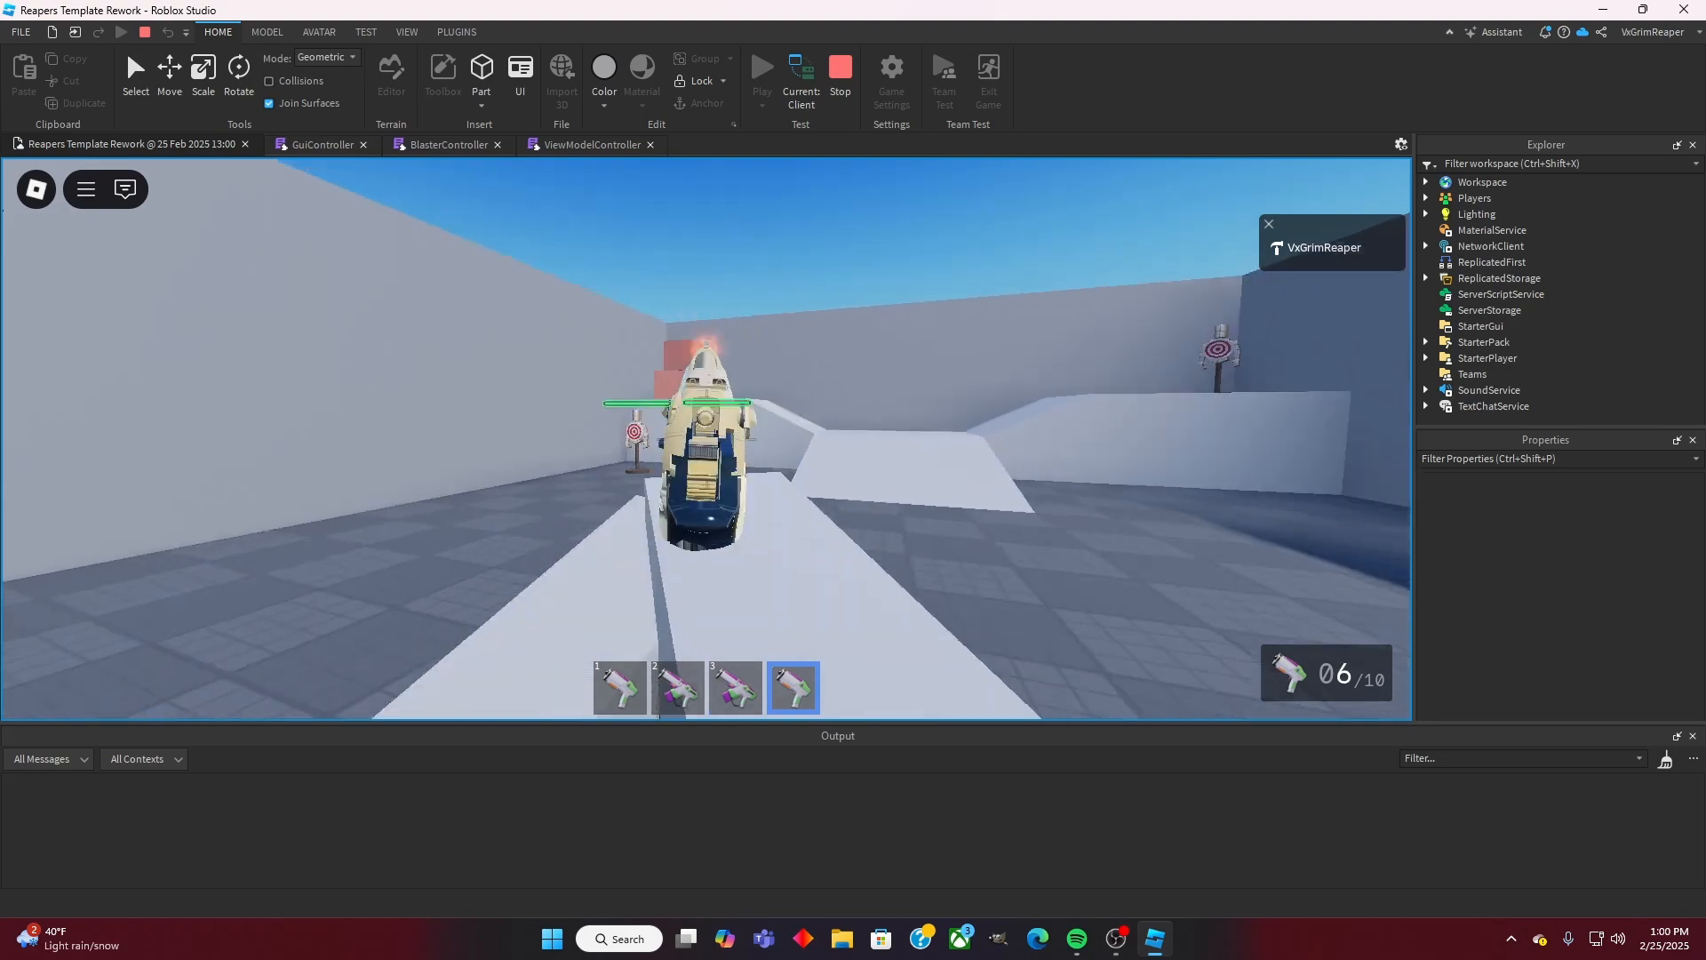
left_click(706, 439)
left_click(707, 439)
key("r")
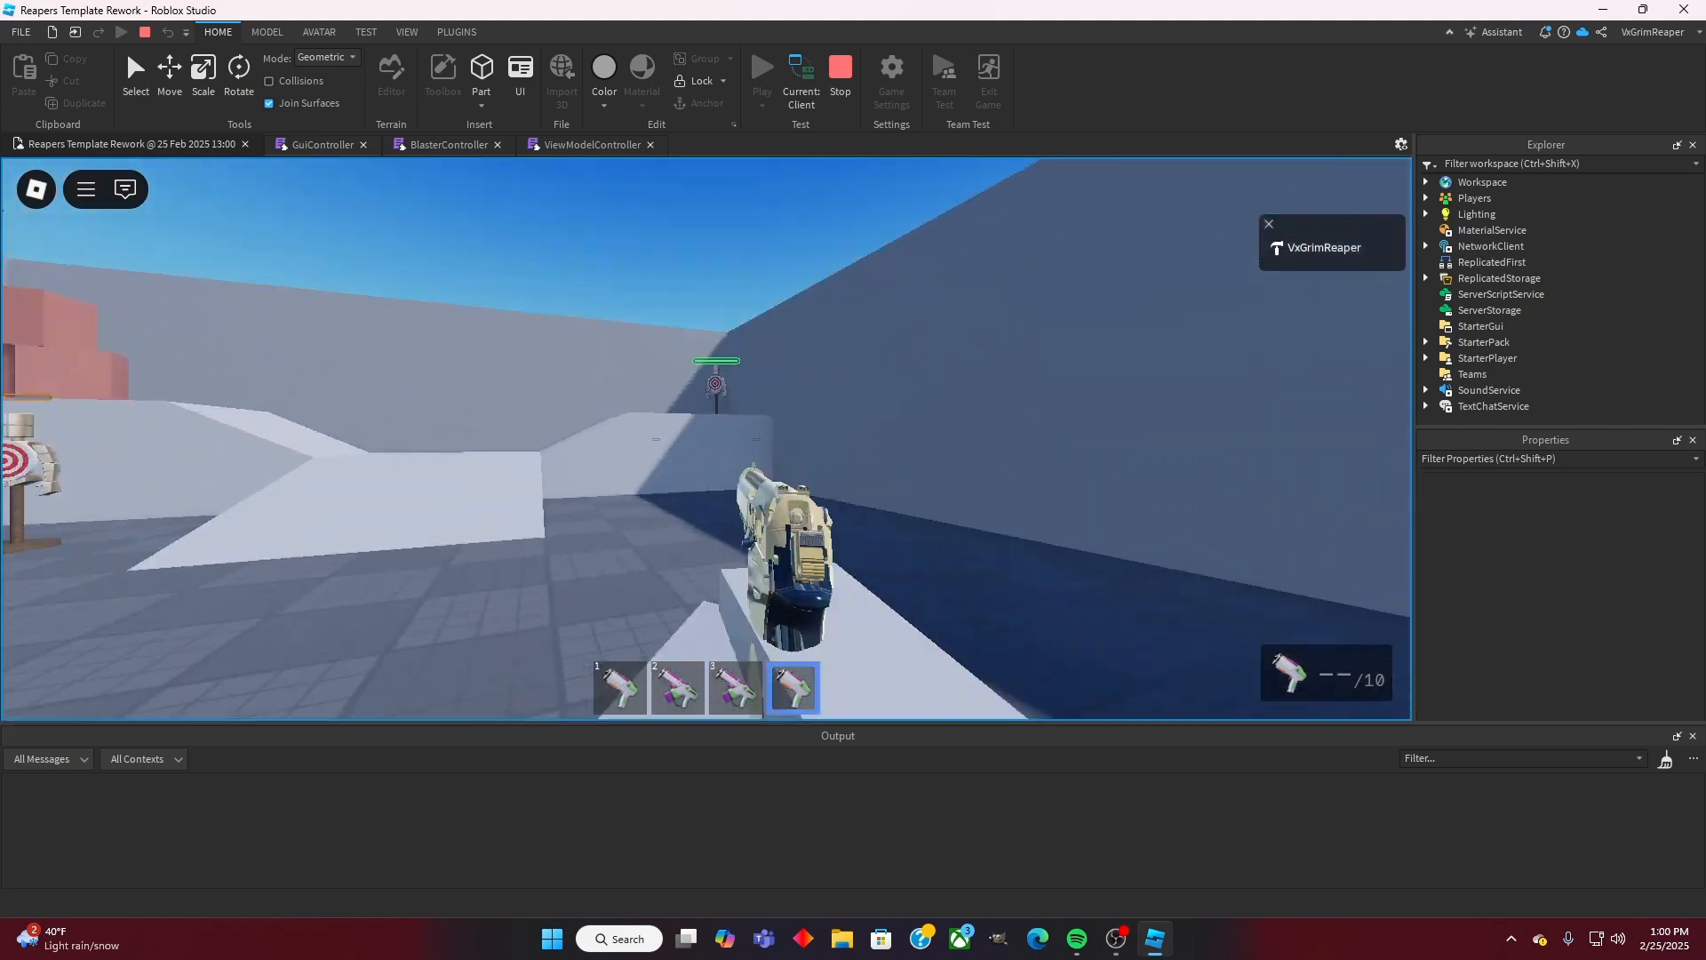
Step: Fire the reloaded pistol both aimed and from the hip to check its muzzle flash, and reload it again
left_click(707, 439)
left_click(706, 439)
left_click(707, 439)
left_click(706, 439)
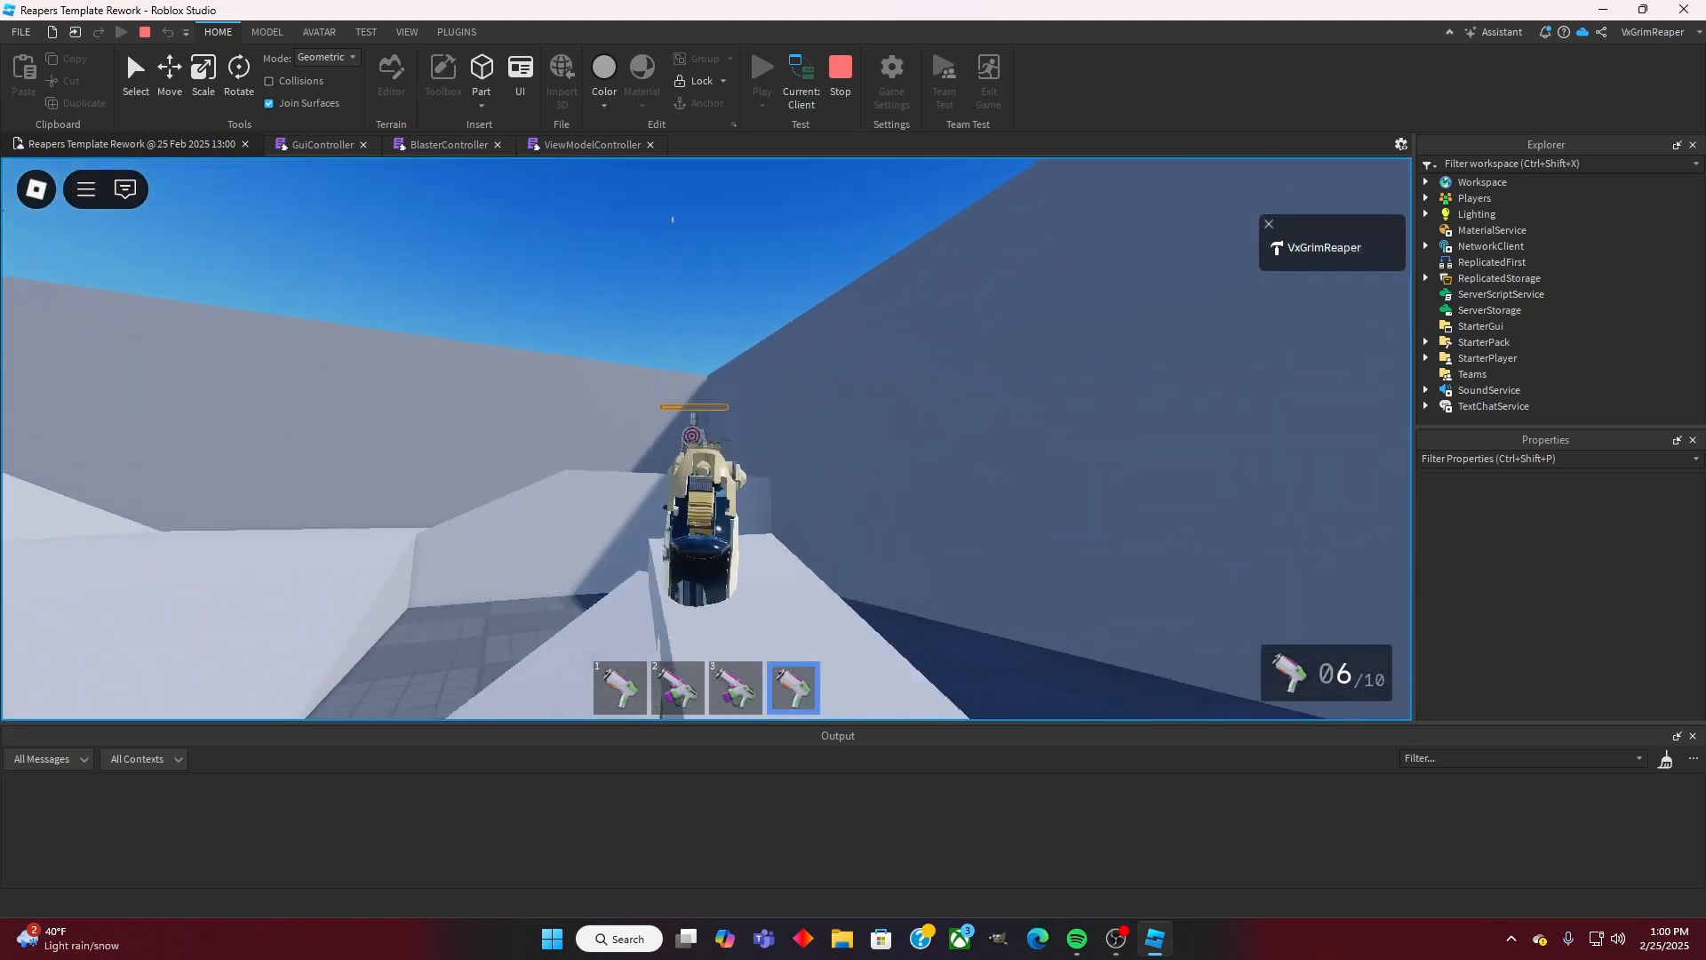
left_click(706, 439)
left_click(706, 439)
left_click(707, 439)
left_click(707, 439)
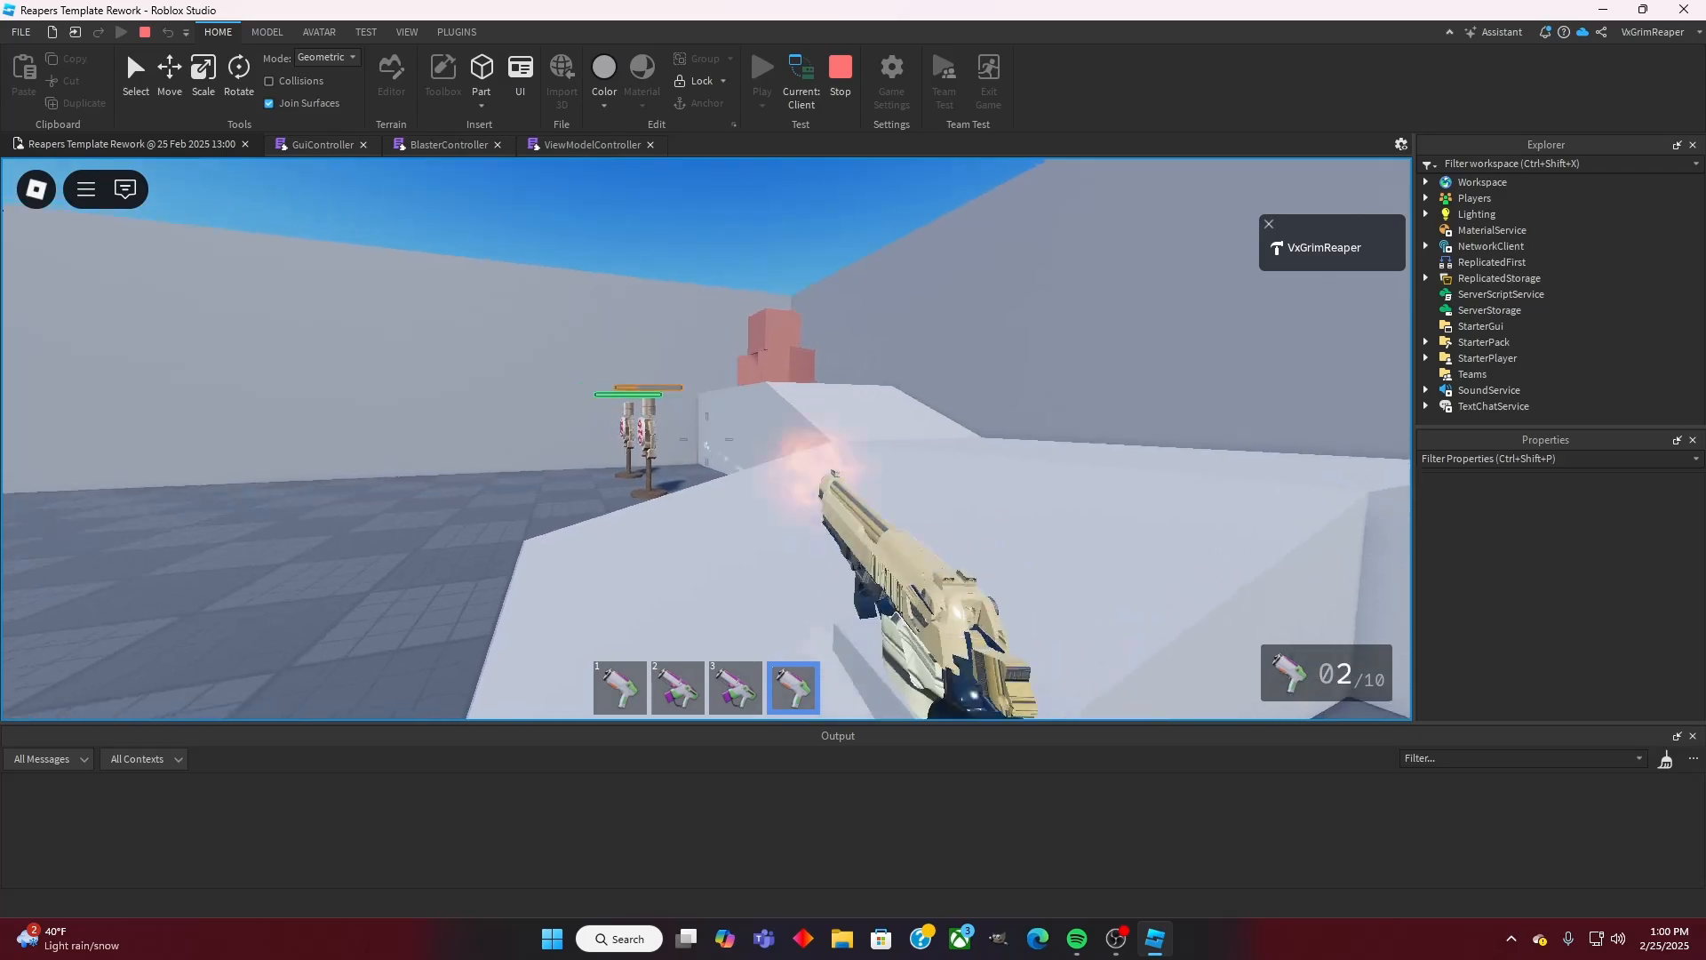
key("r")
Step: Fire another magazine down the arena to inspect the flash, and stop the play test
left_click(706, 439)
left_click(706, 439)
left_click(706, 439)
left_click(706, 439)
left_click(706, 439)
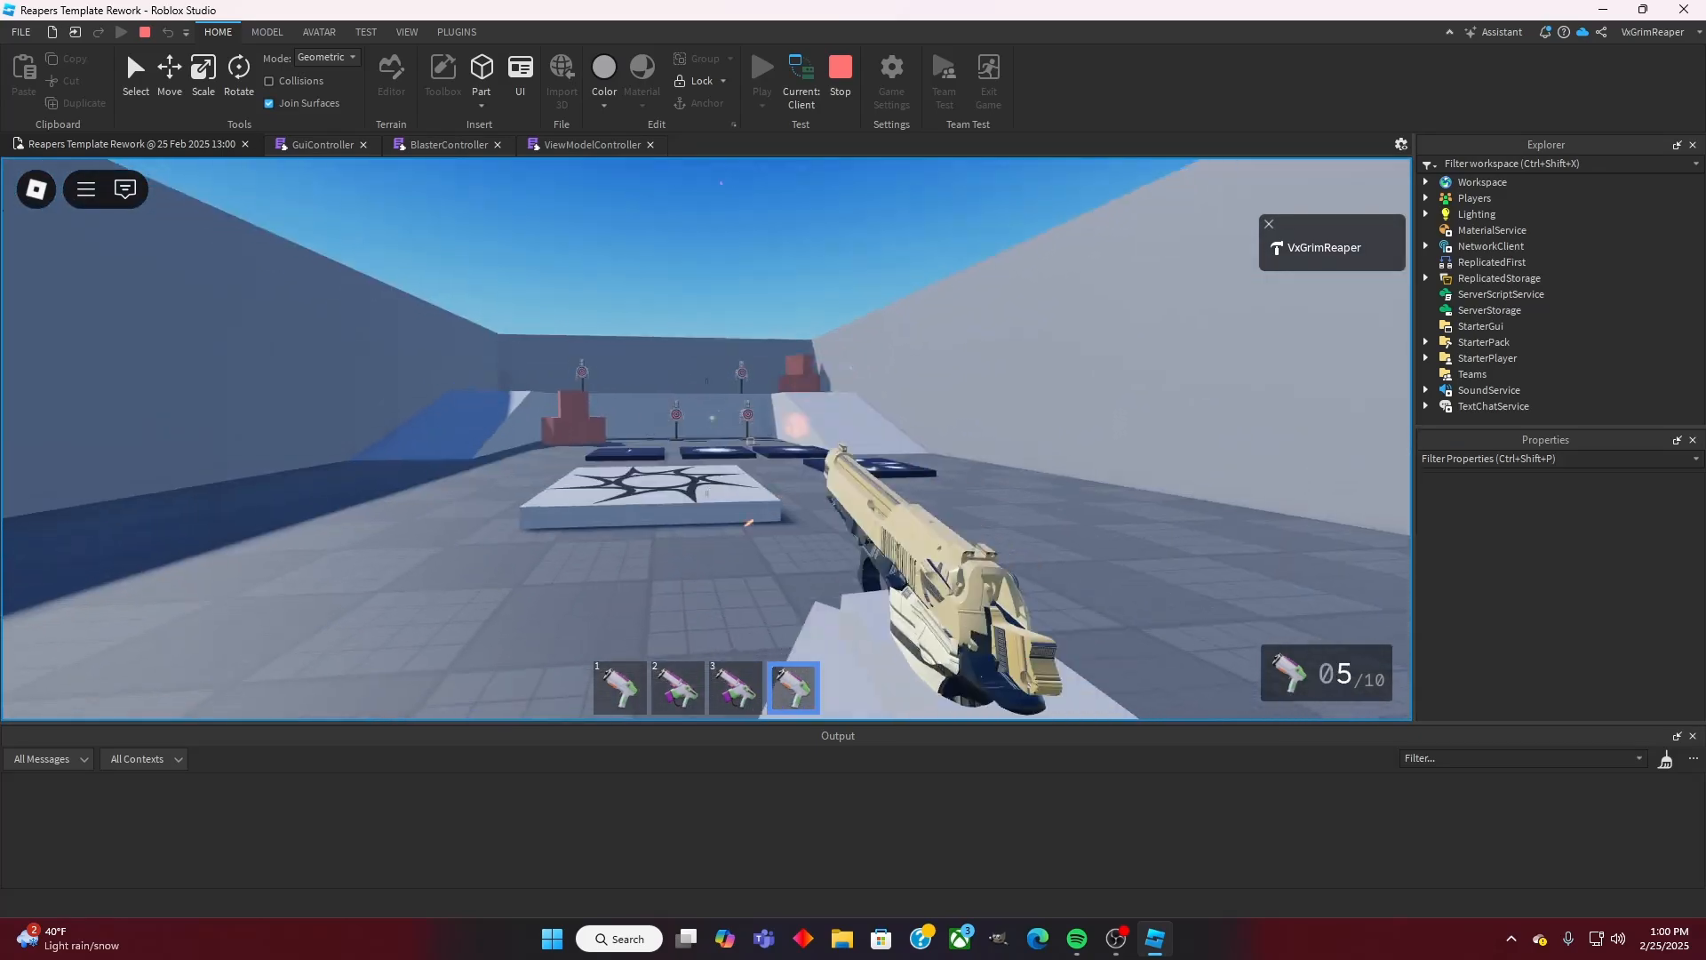
left_click(706, 439)
left_click(707, 439)
left_click(707, 439)
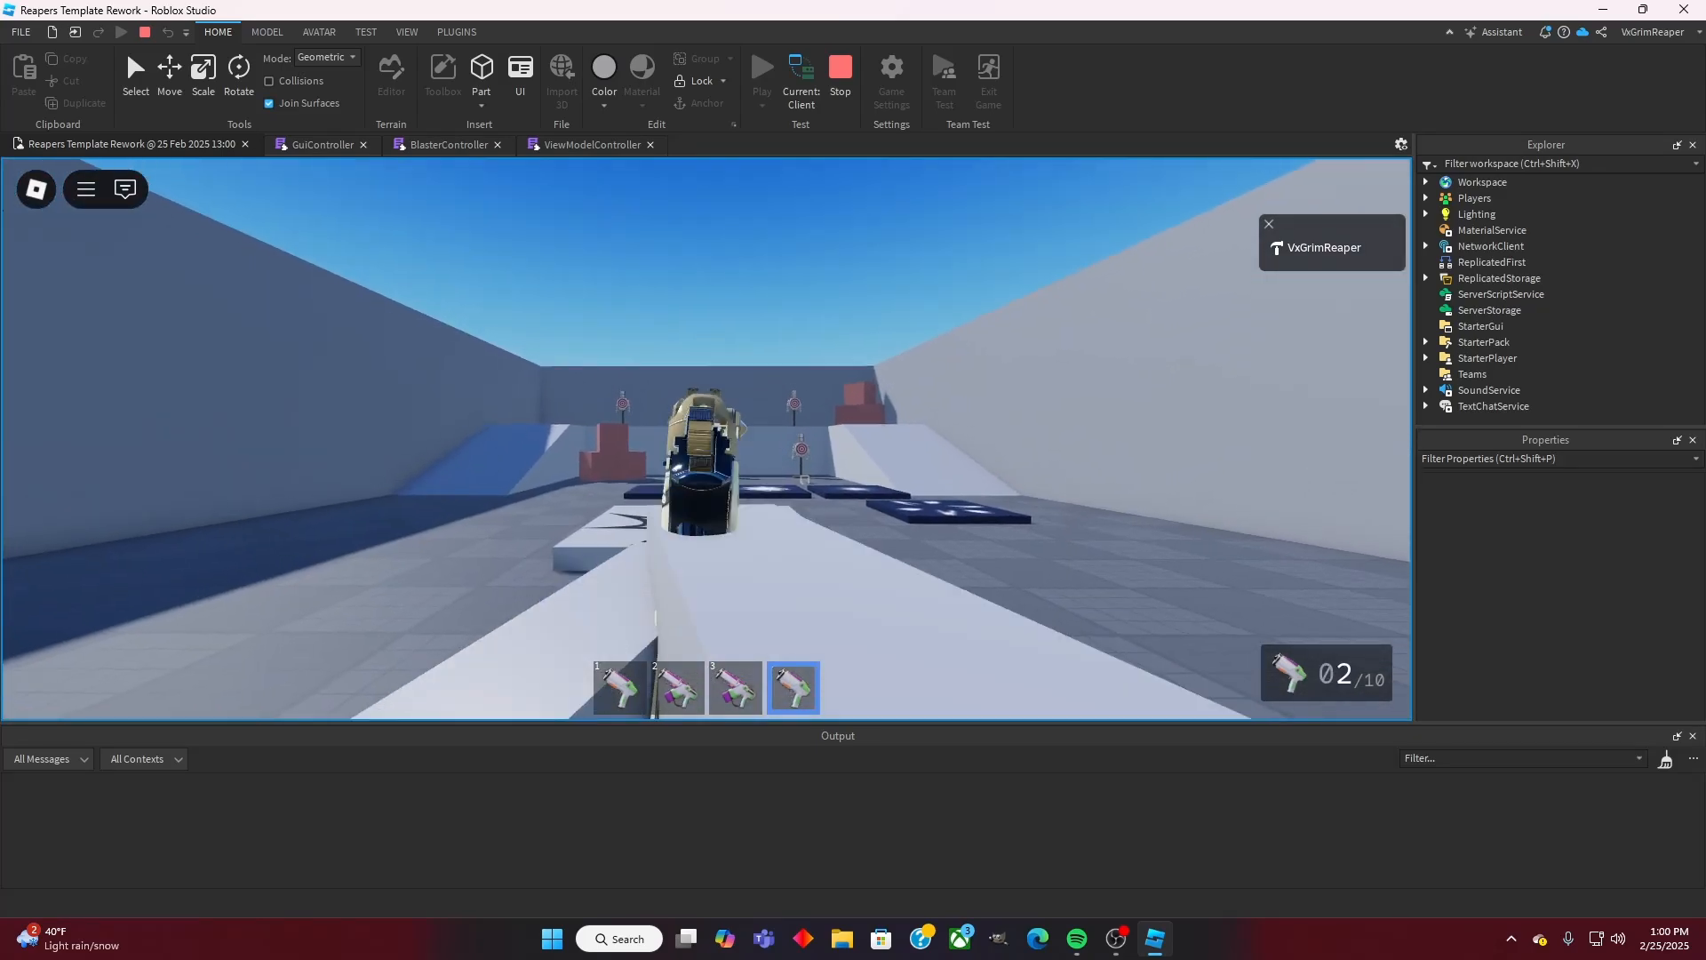
key("Escape")
left_click(841, 68)
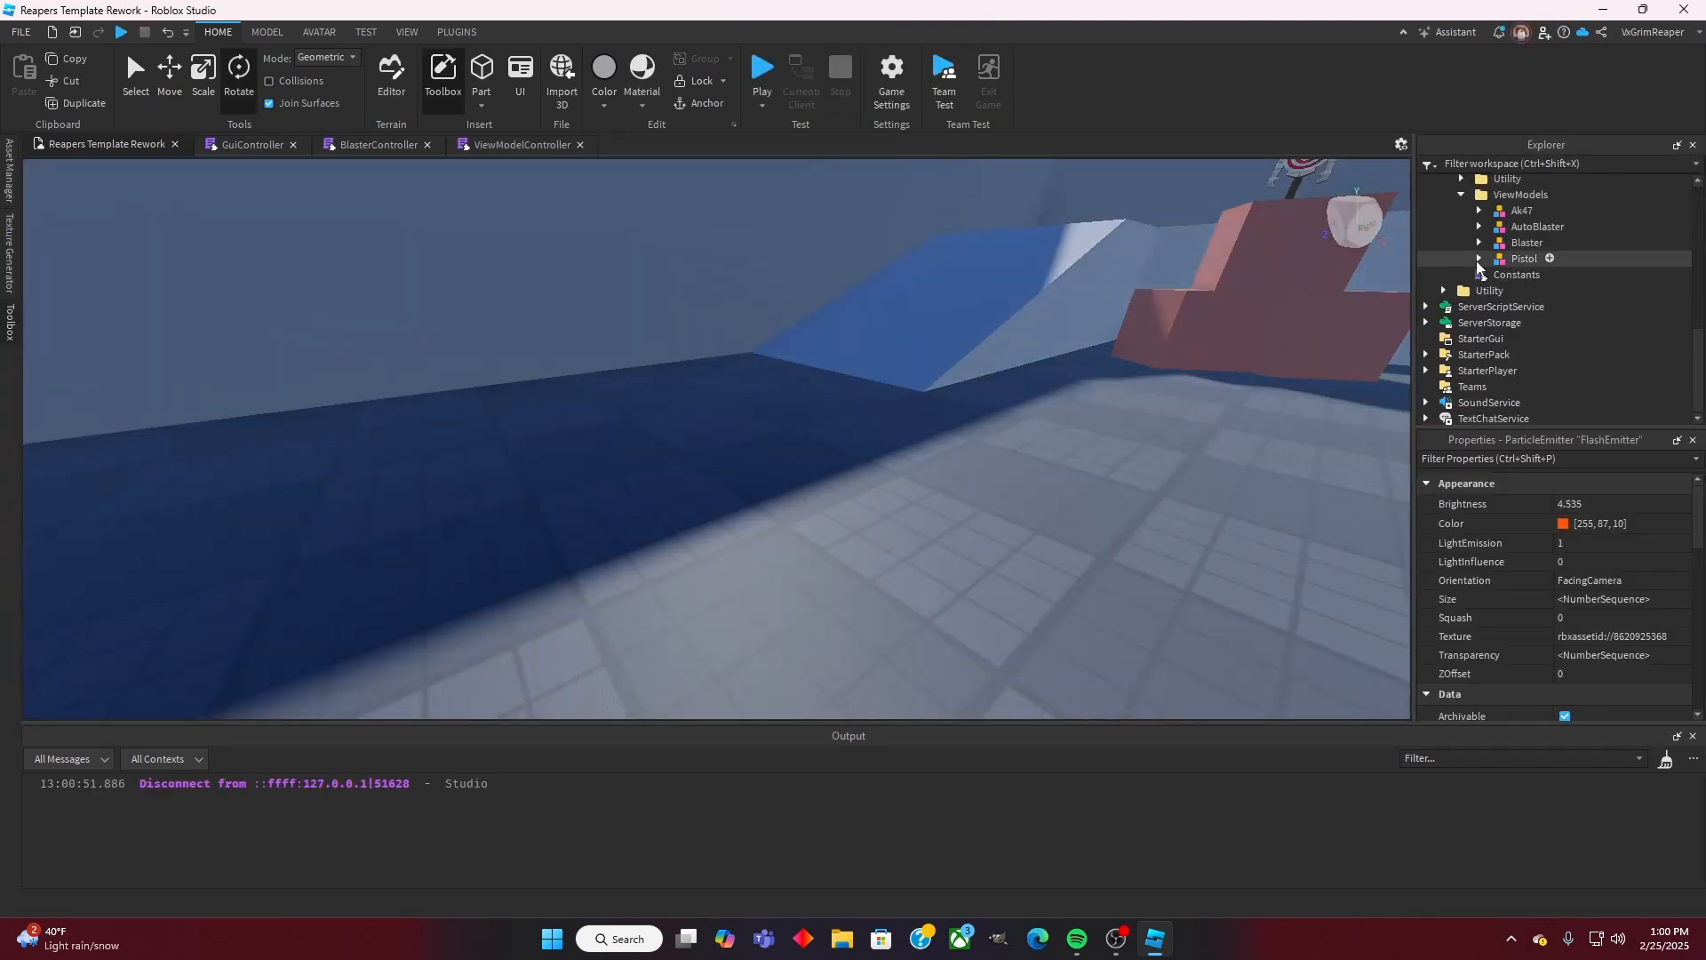
left_click_drag(1519, 236, 1522, 233)
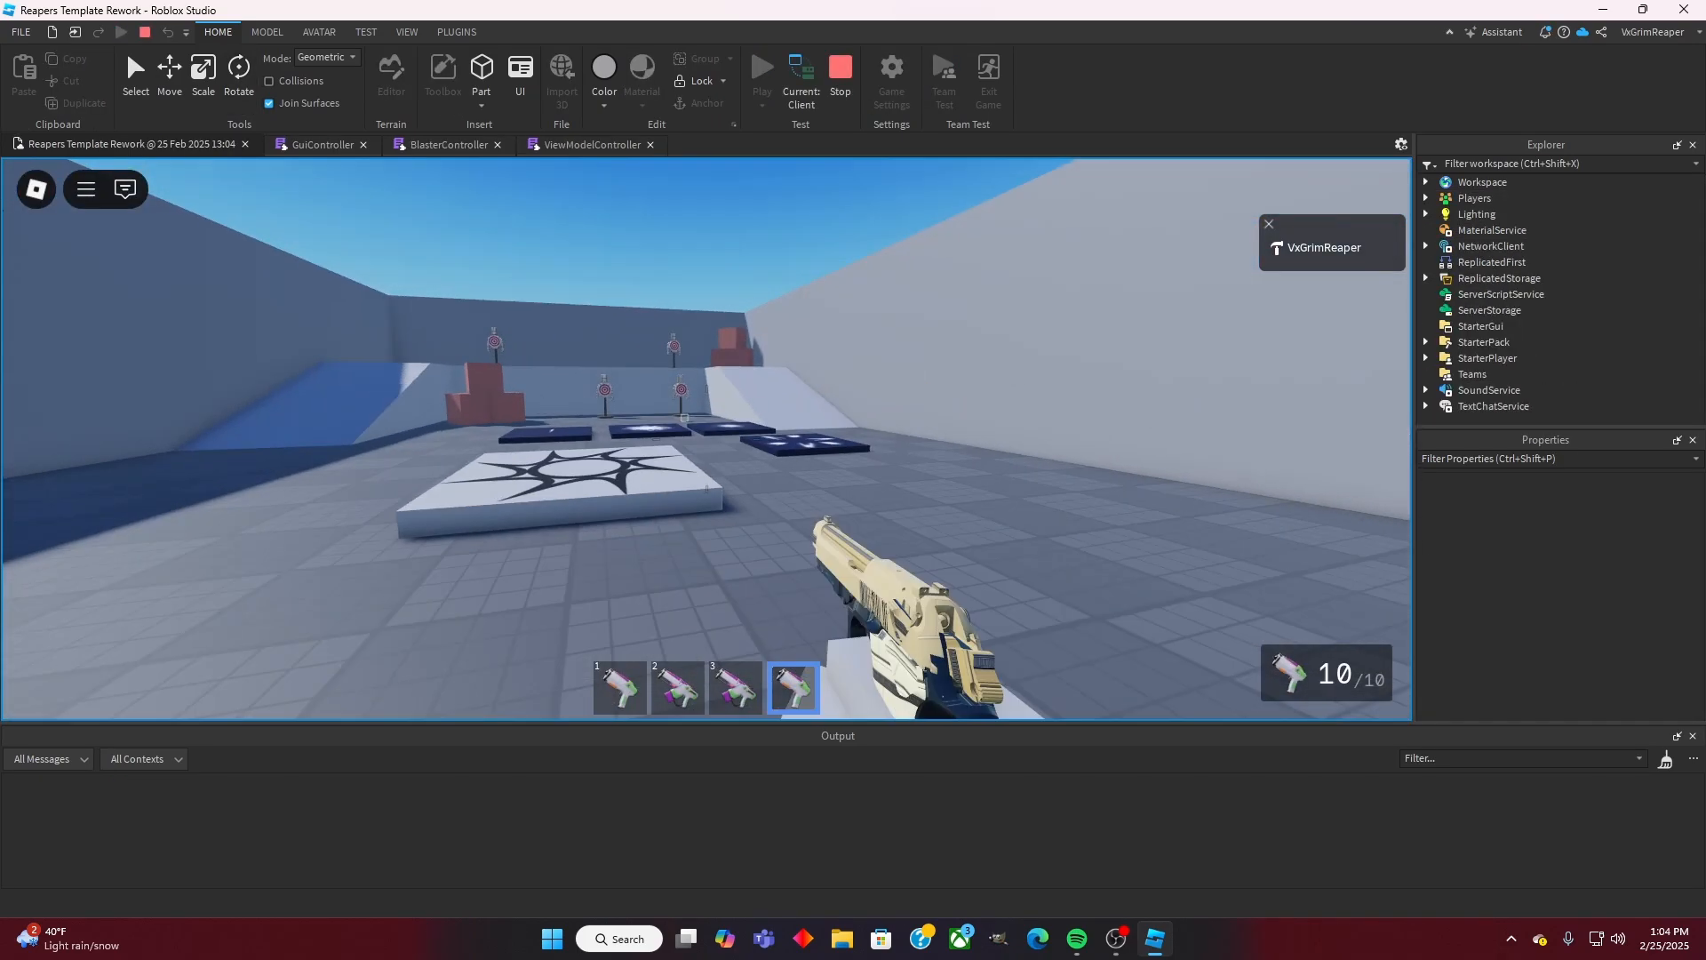
Step: Move toward the targets in a new play test while emptying the pistol's magazine
key("w")
left_click(706, 439)
left_click(707, 439)
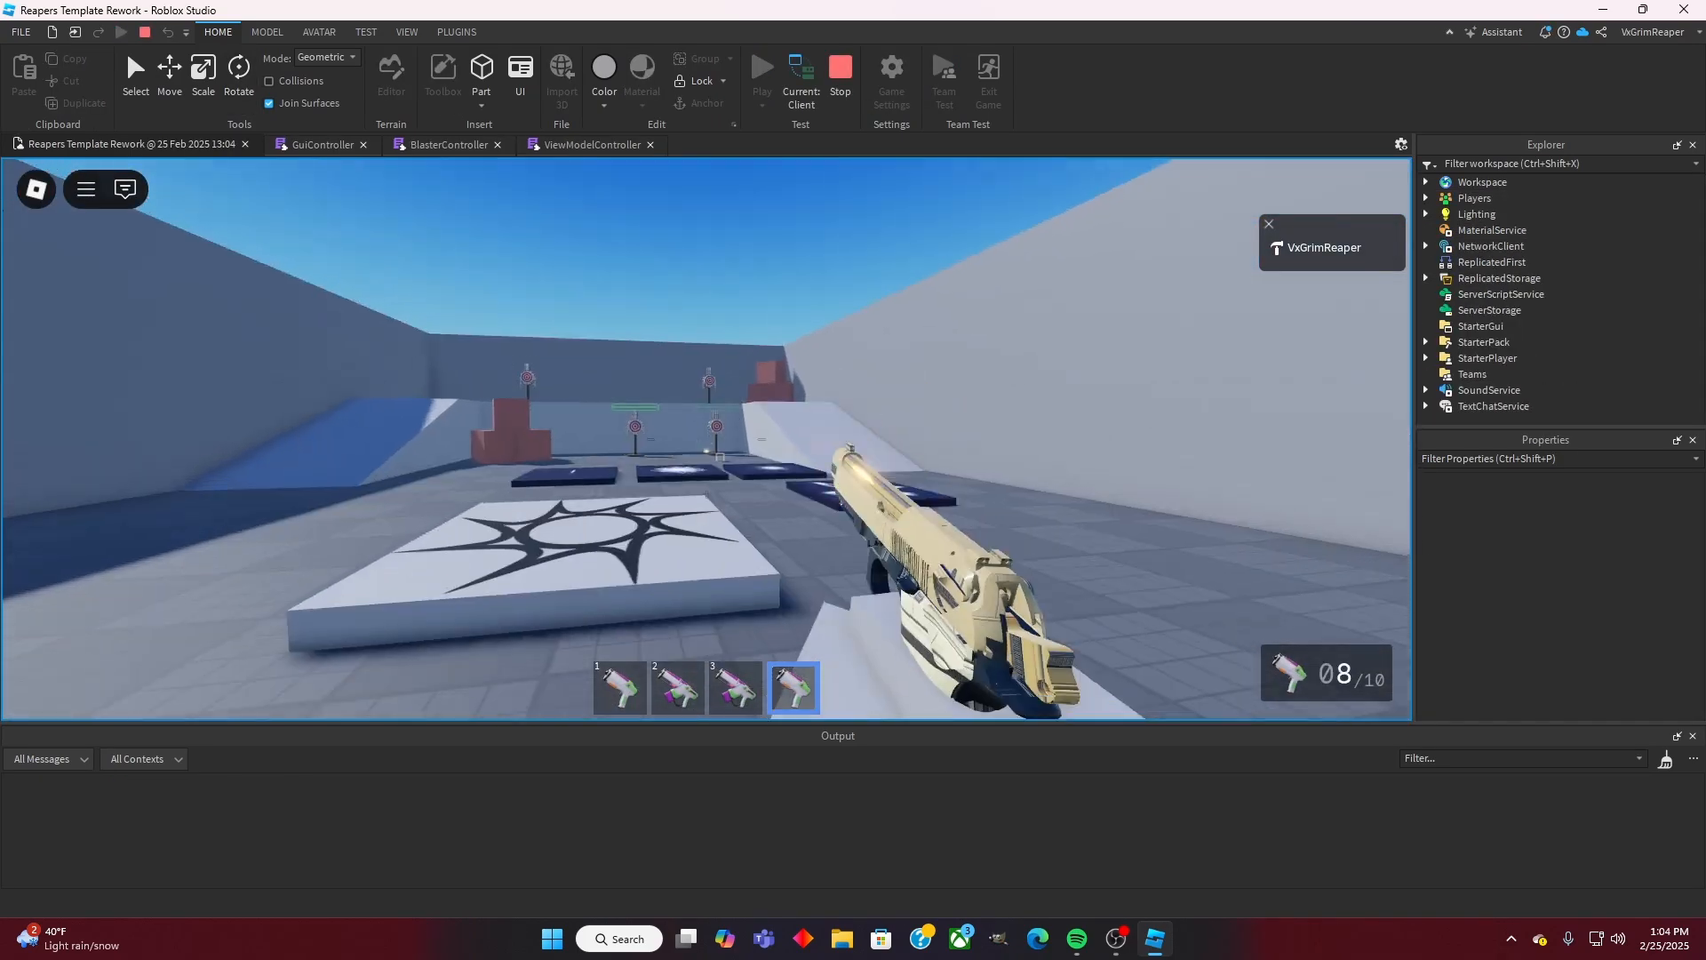
left_click(706, 439)
left_click(706, 439)
key("w")
left_click(706, 439)
left_click(706, 439)
left_click(706, 439)
left_click(706, 439)
left_click(706, 439)
left_click(707, 439)
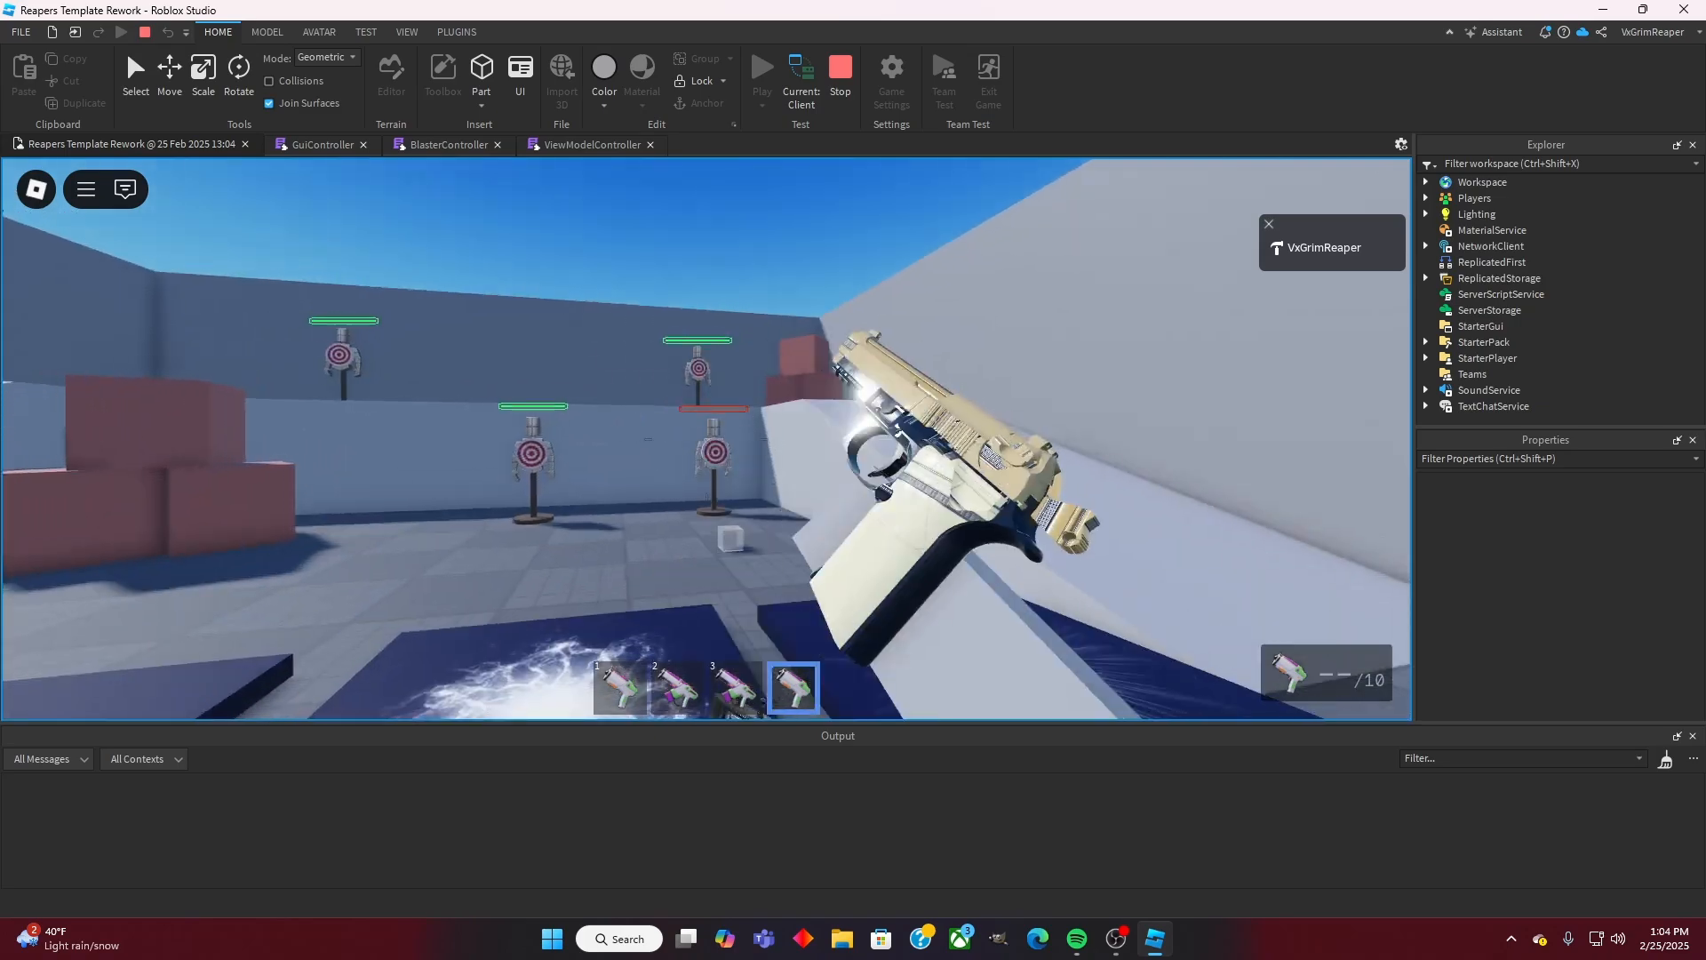
Step: Fire more pistol rounds while moving, reload once more, and end the play test
key("w")
left_click(706, 439)
left_click(706, 439)
left_click(707, 439)
left_click(707, 439)
left_click(706, 439)
key("r")
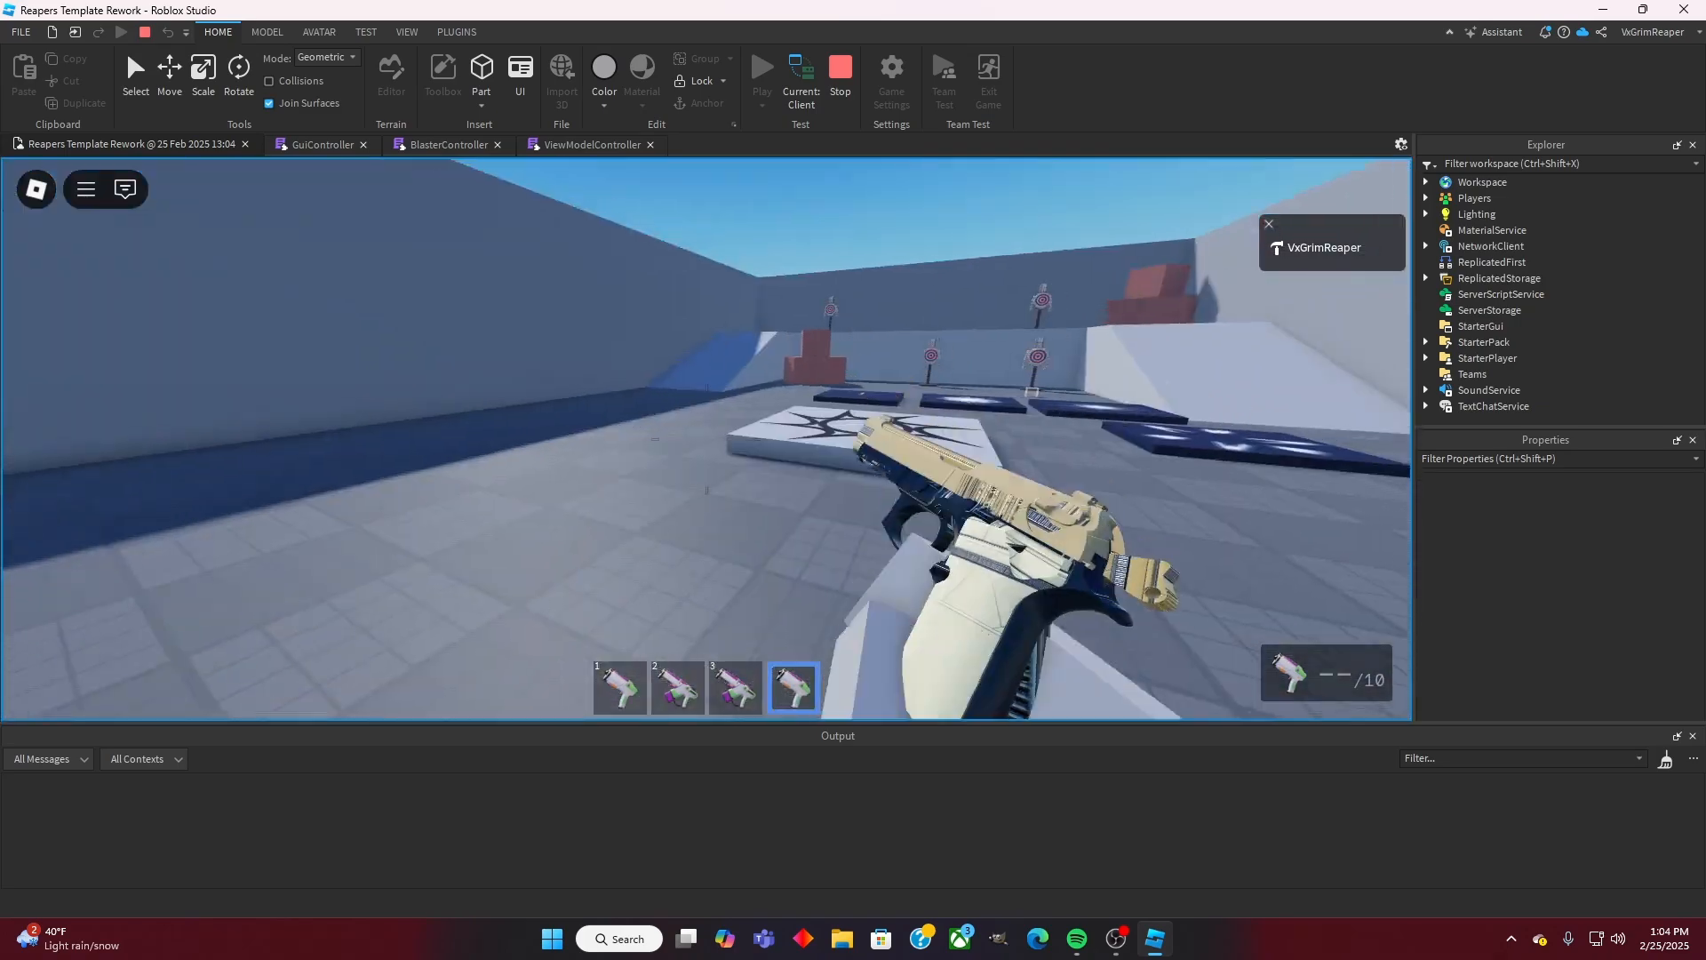
key("Escape")
left_click(839, 71)
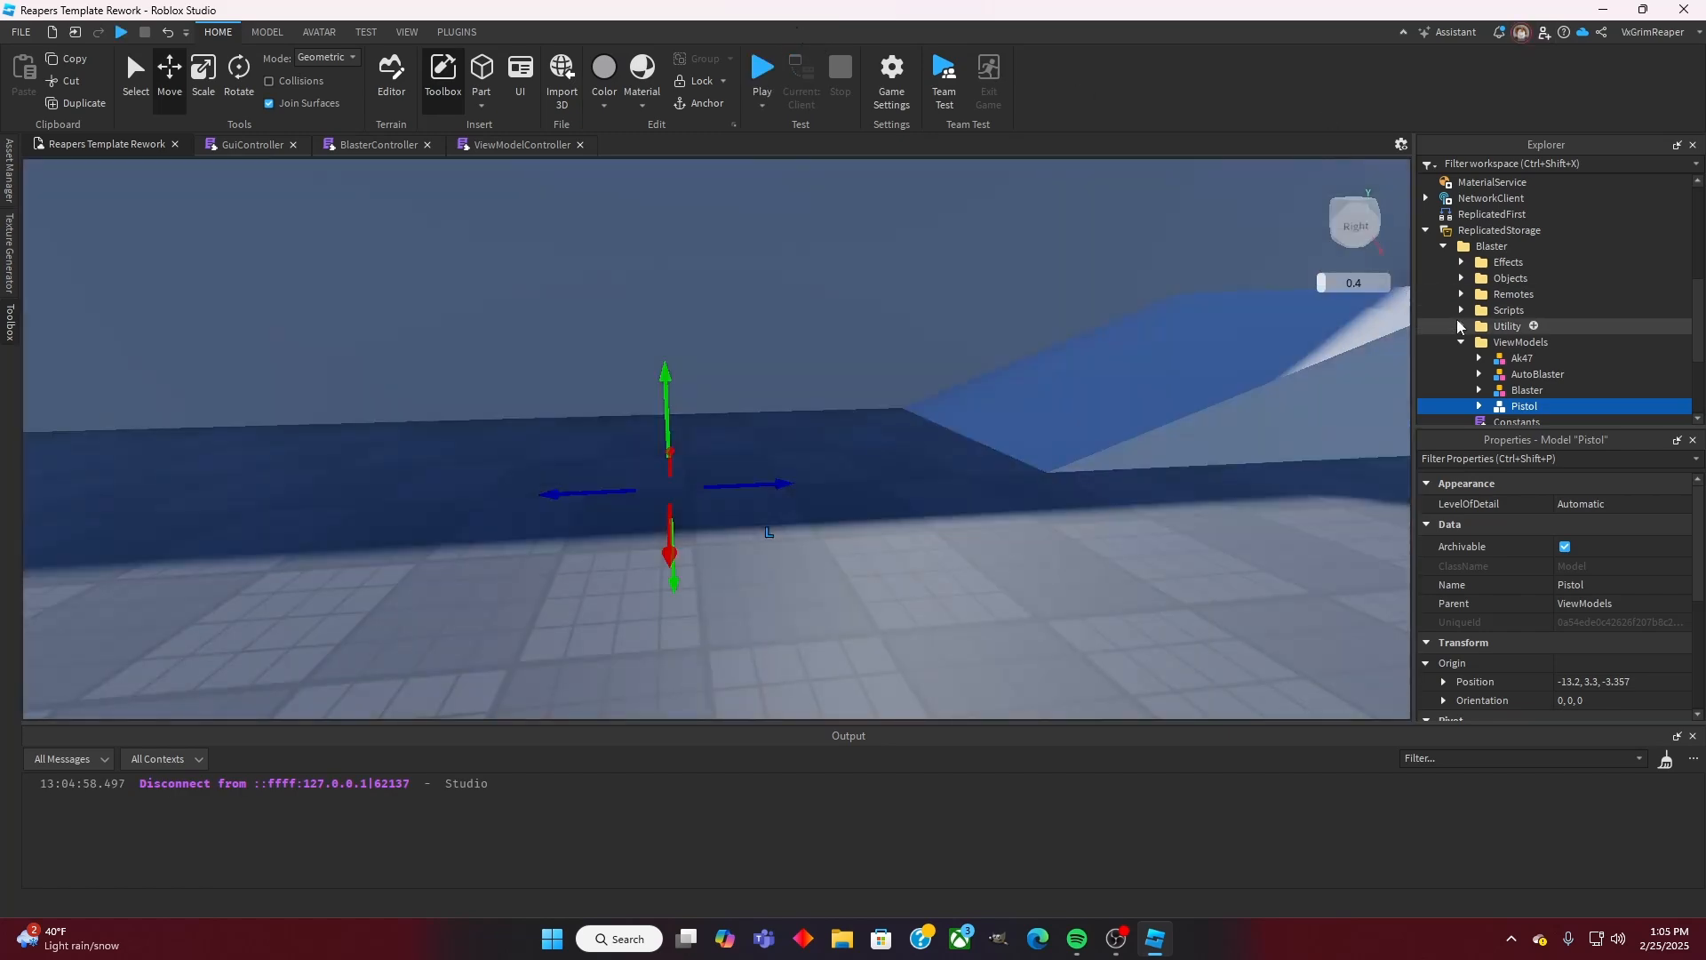
scroll(1457, 326, "down", 1)
right_click_drag(956, 361, 956, 361)
scroll(956, 361, "down", 4)
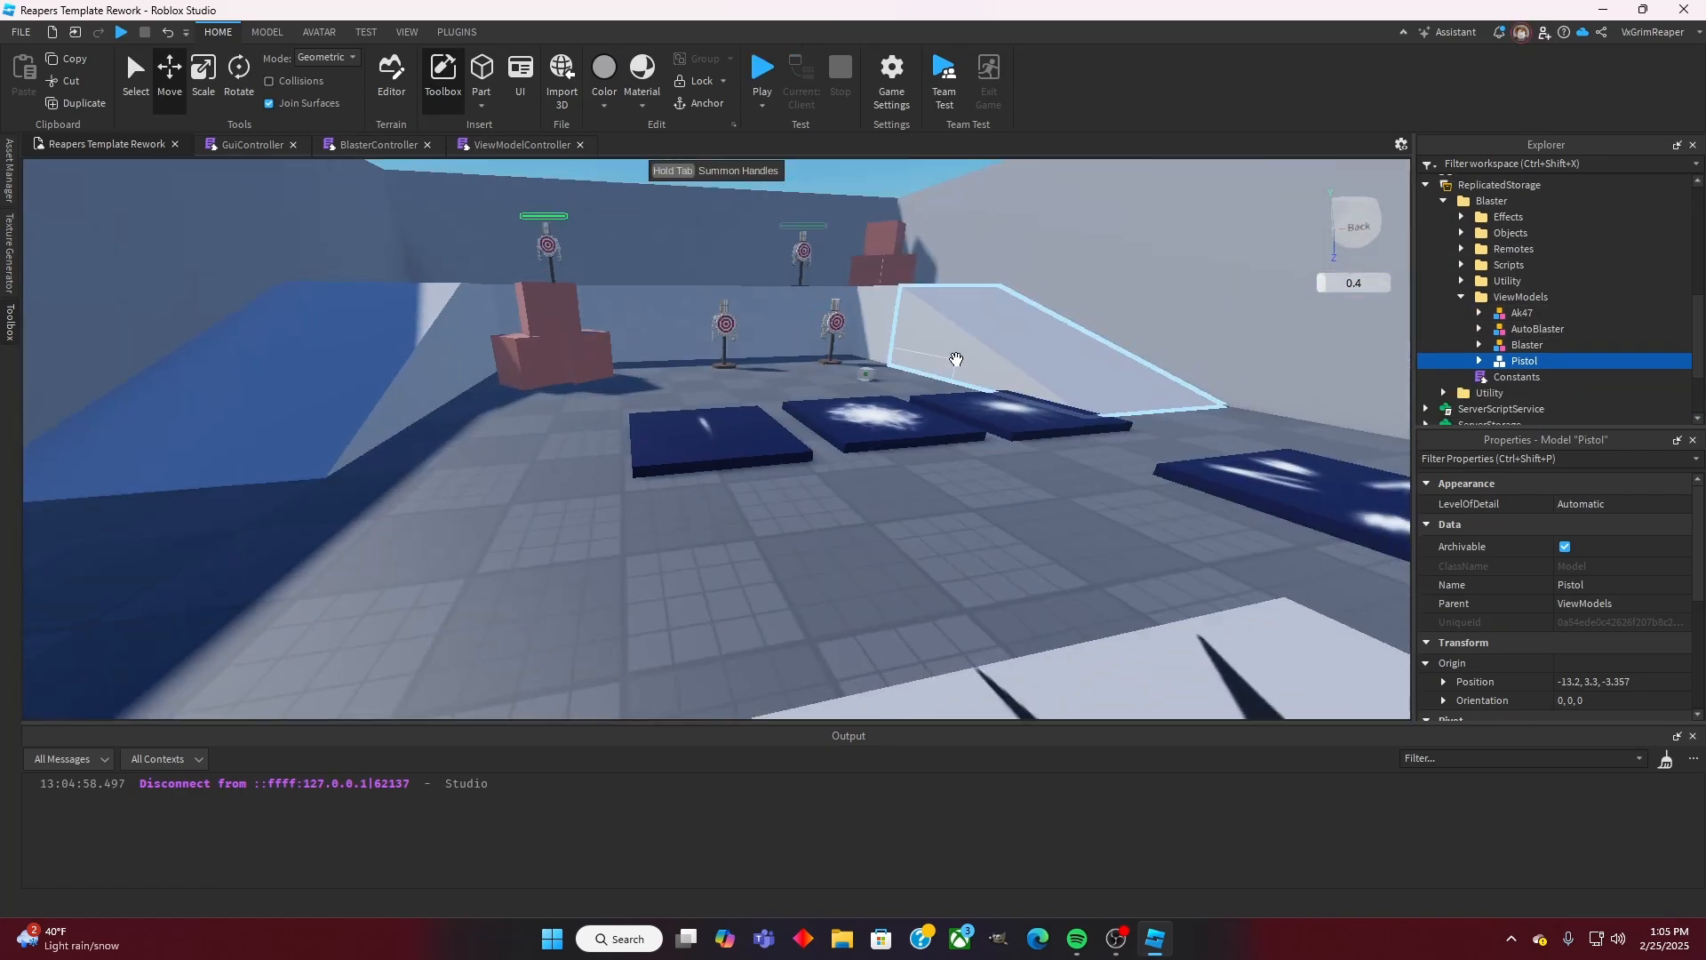
key("f")
scroll(956, 360, "down", 5)
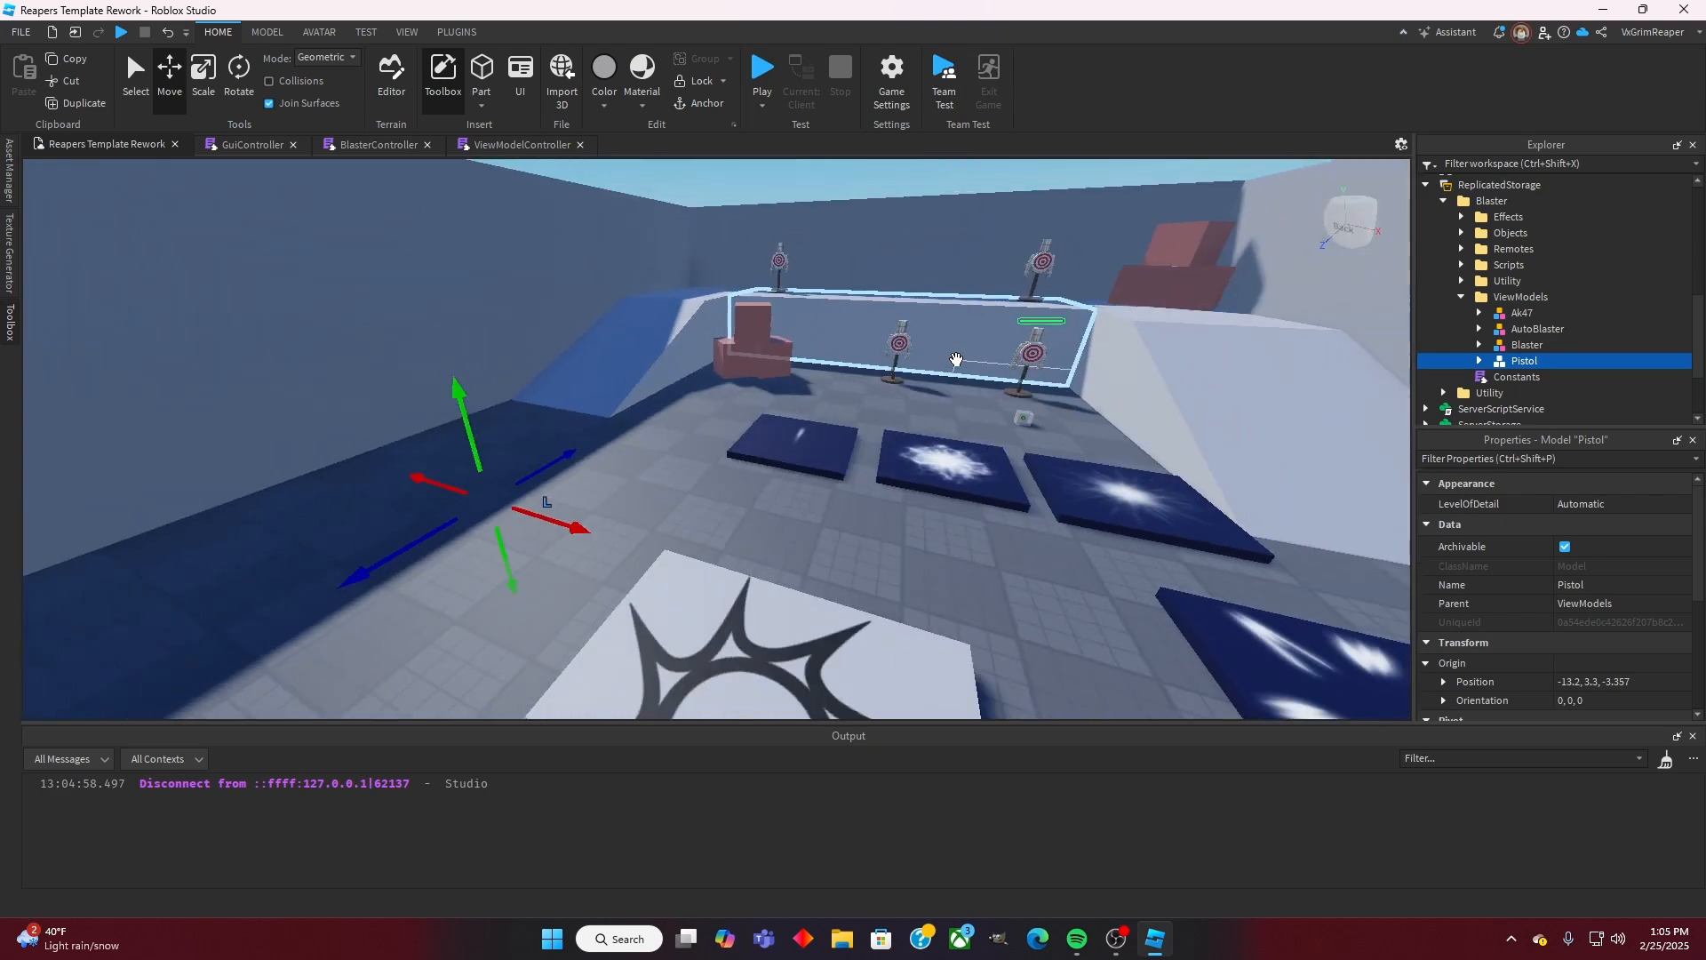
Step: Collapse the ViewModels and Blaster folders in ReplicatedStorage and expand StarterPack to reach the Pistol tool
left_click(1463, 298)
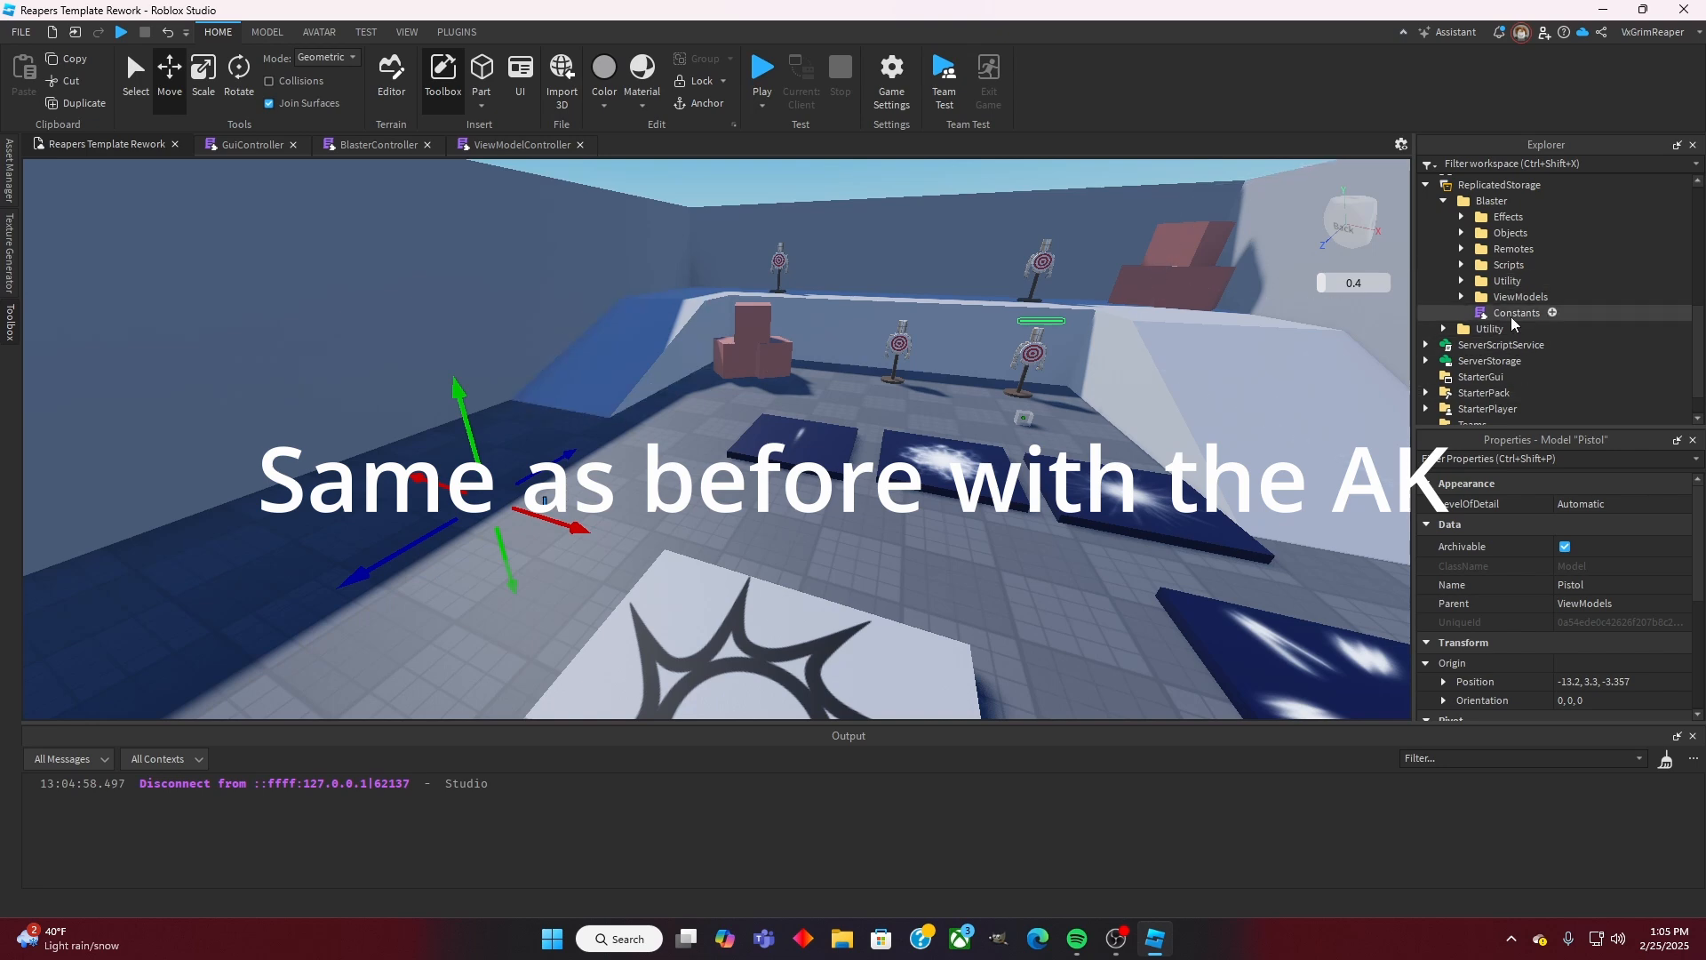
left_click(1443, 202)
scroll(1433, 249, "up", 3)
scroll(1432, 256, "down", 3)
left_click(1426, 258)
left_click(1426, 355)
scroll(1462, 369, "down", 1)
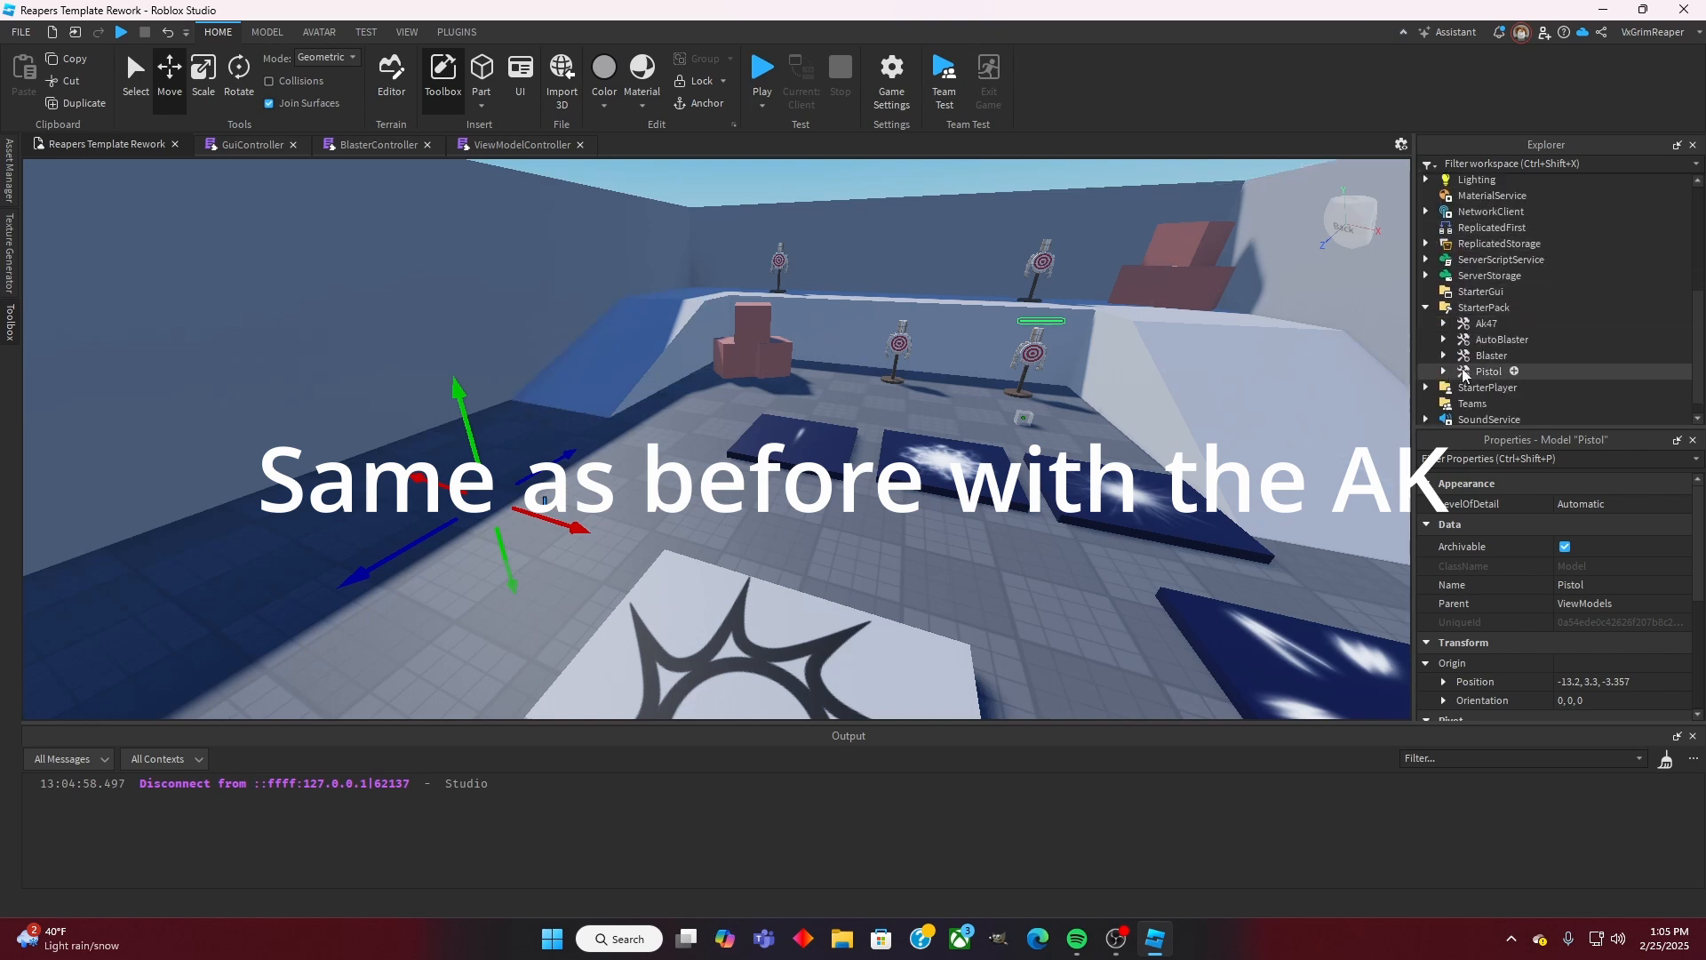
scroll(1475, 355, "up", 5)
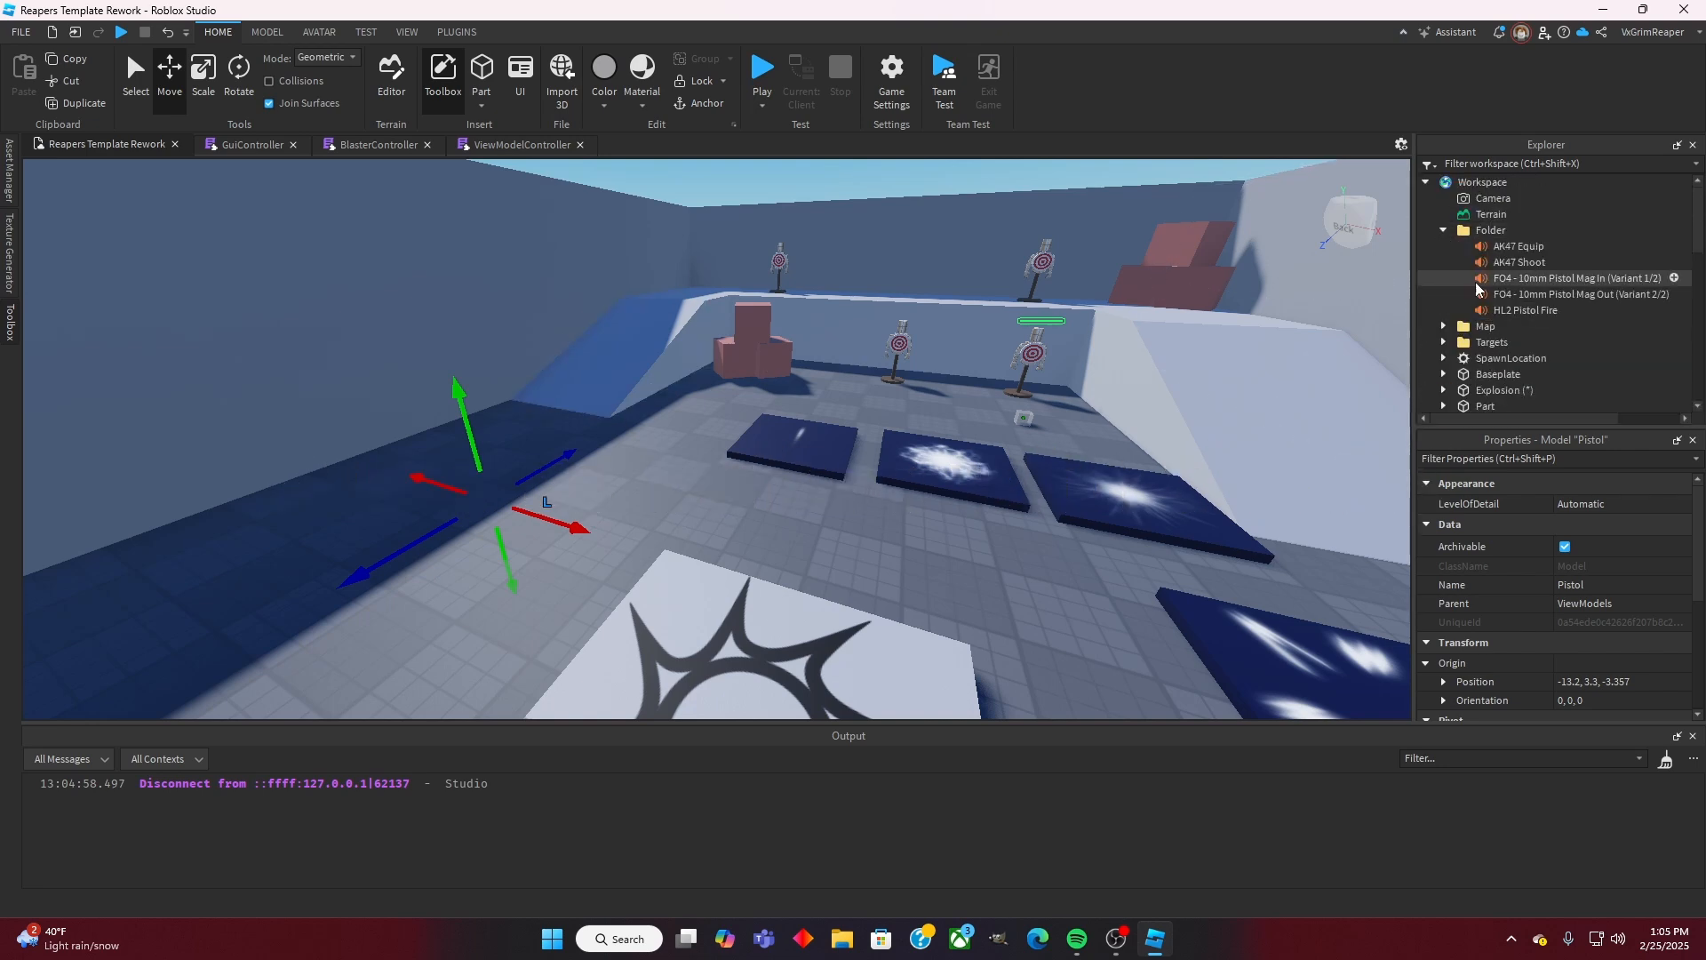
left_click(1494, 310)
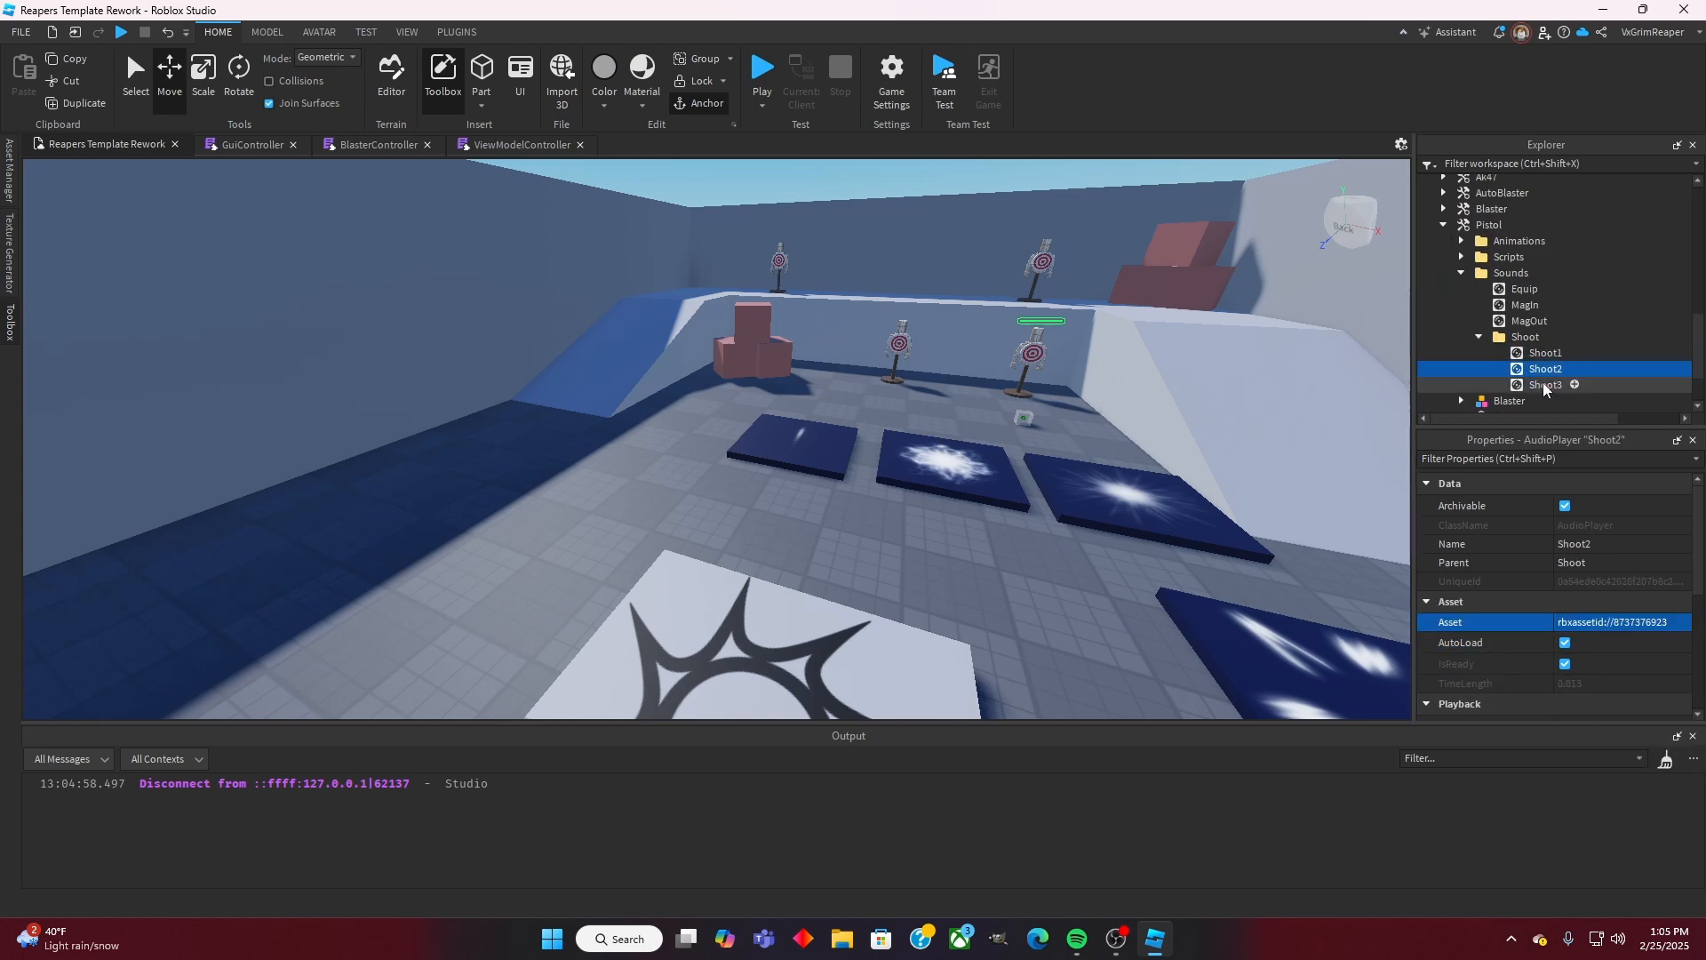
left_click(1646, 716)
Step: Copy the SoundId of the FO4 - 10mm Pistol Mag Out sound into the Asset property of the Pistol tool's MagOut
scroll(1578, 340, "up", 5)
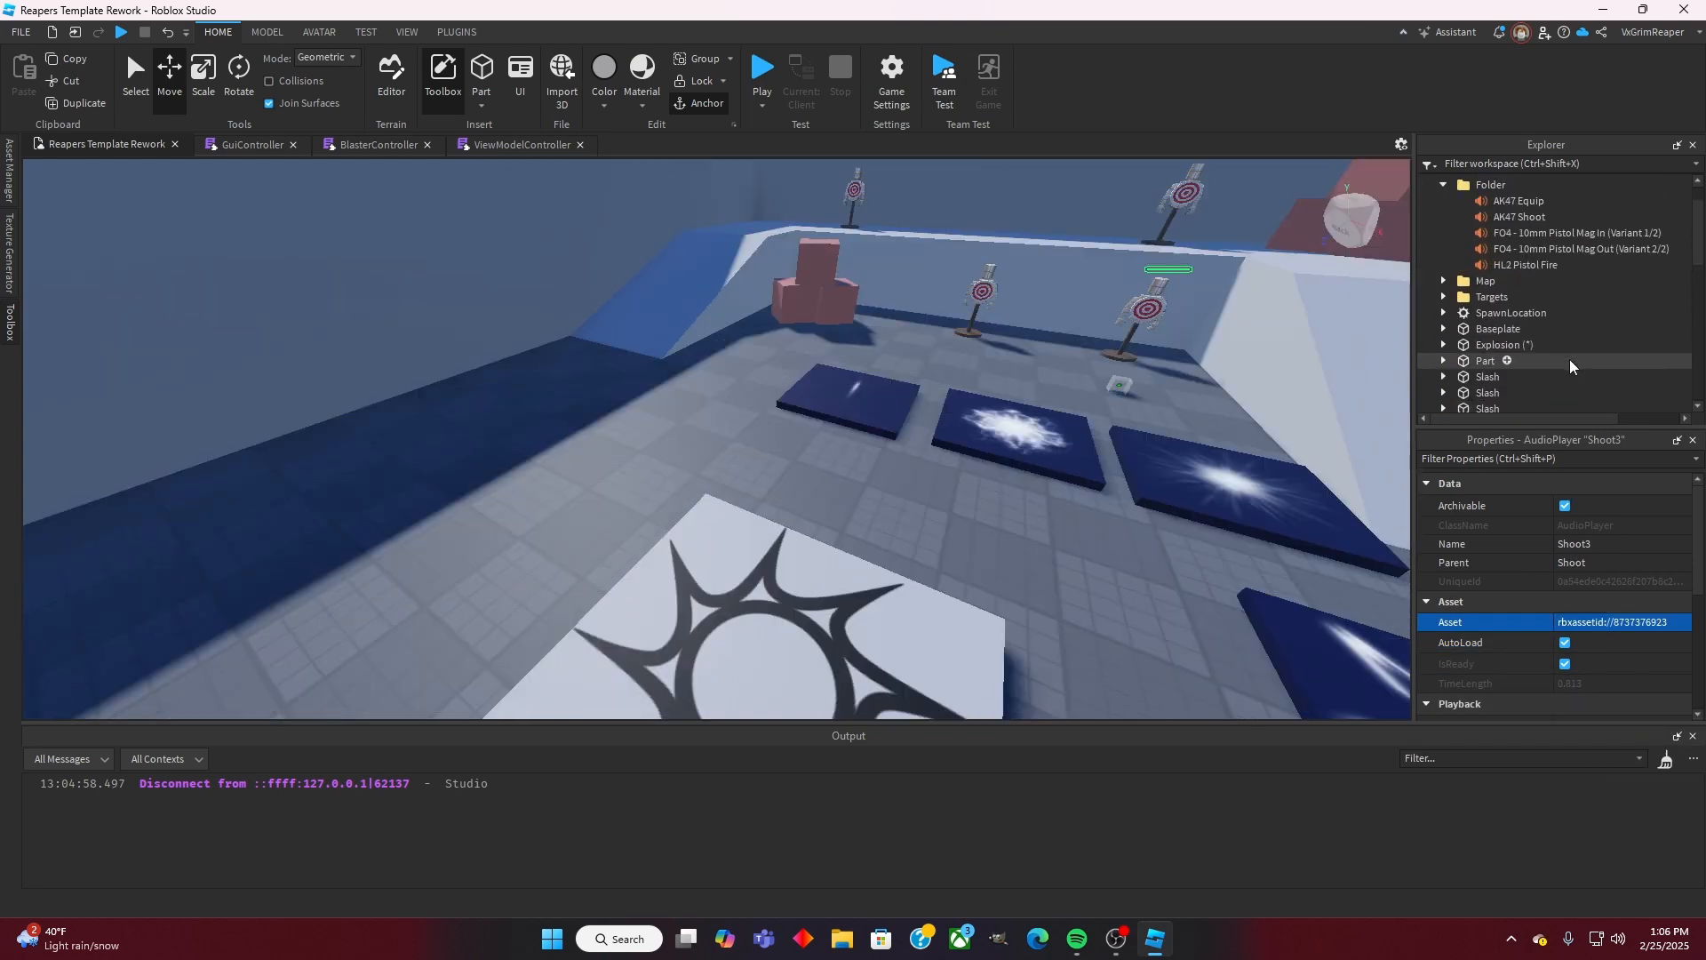
left_click(1561, 295)
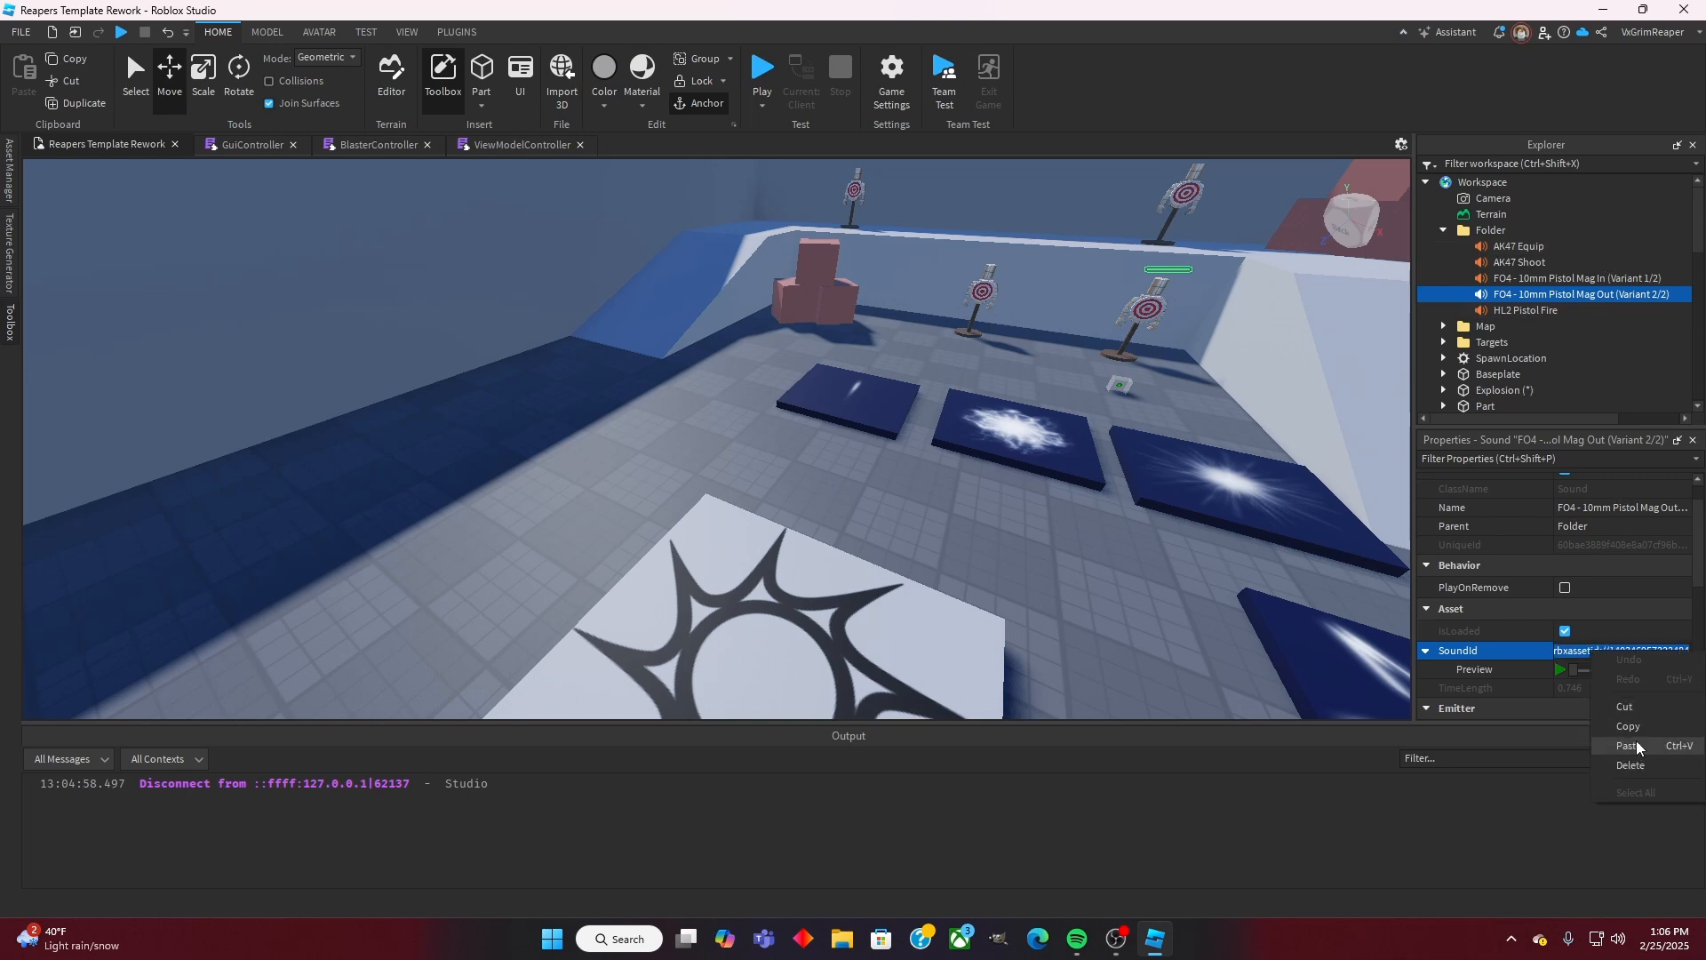
scroll(1561, 327, "down", 10)
left_click(1530, 324)
left_click(1628, 586)
right_click(1627, 586)
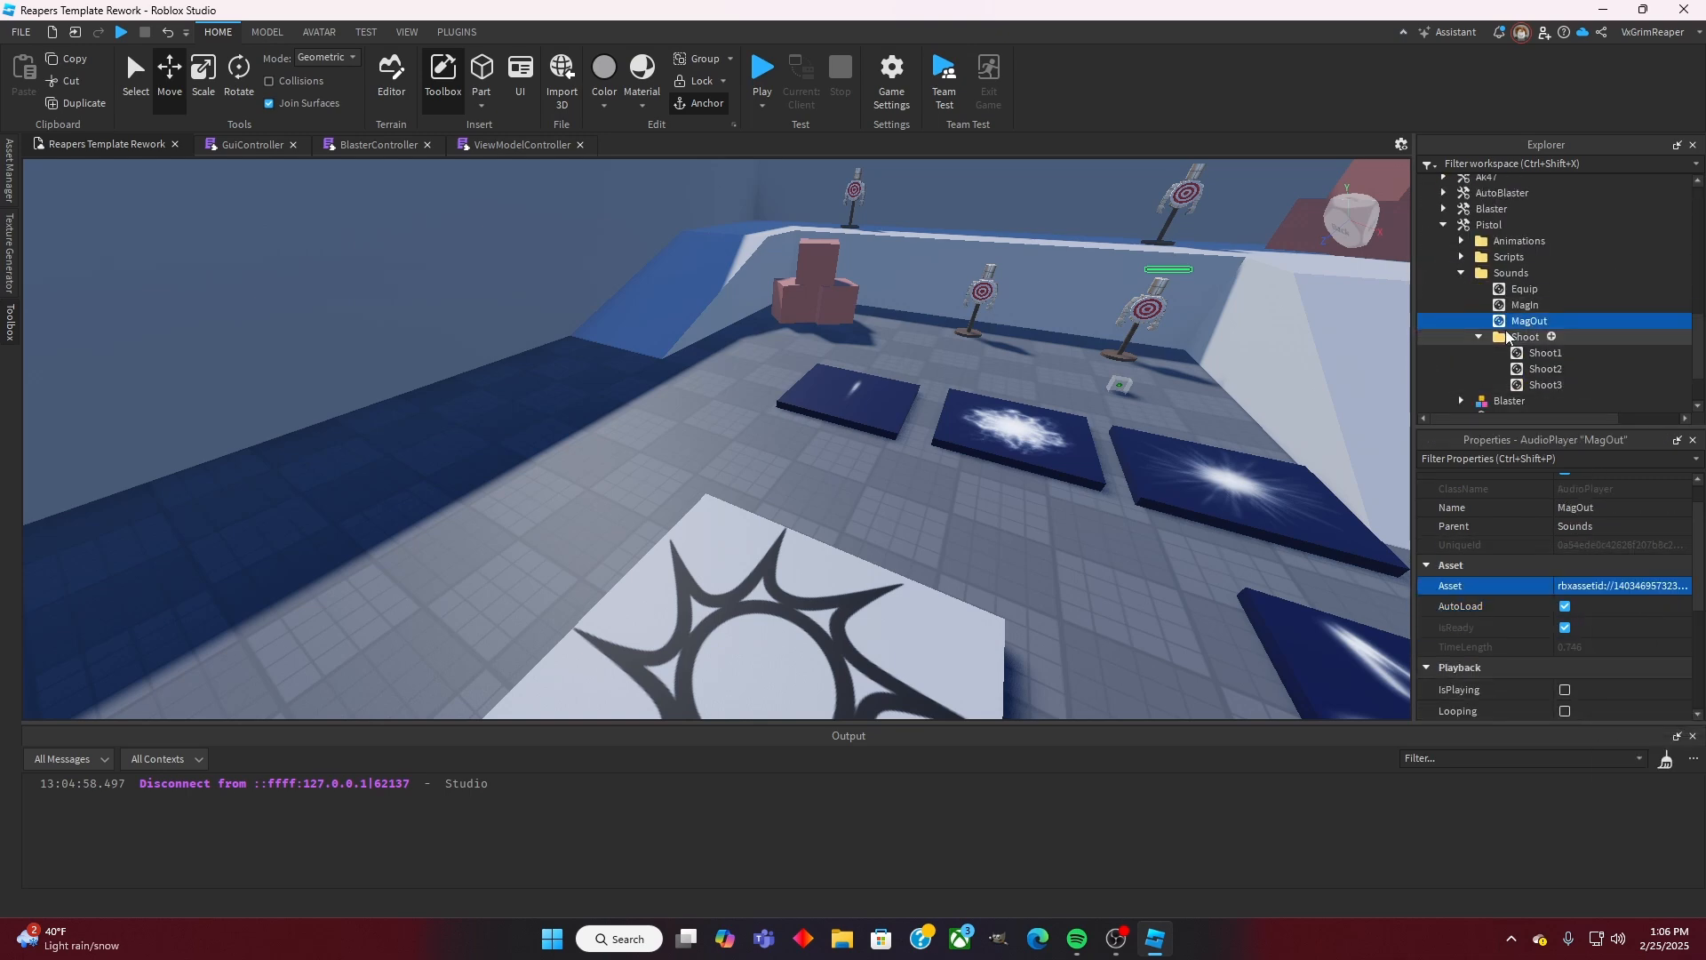
scroll(1507, 336, "up", 10)
left_click(1569, 240)
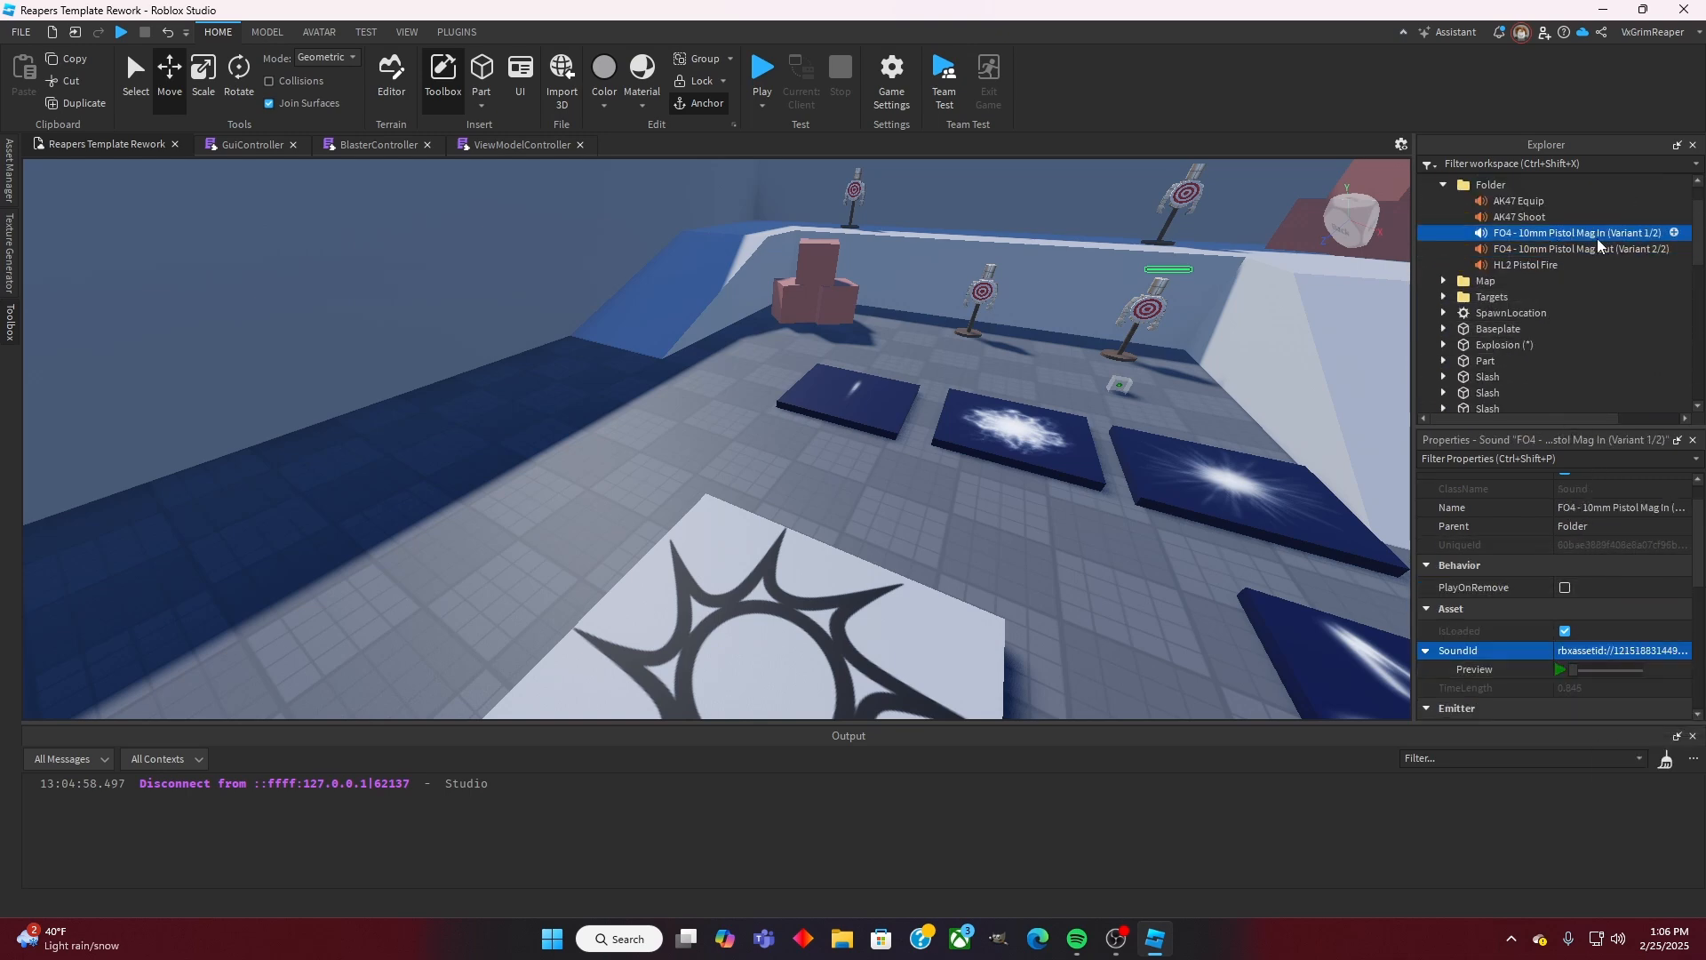
left_click(1648, 650)
scroll(1568, 379, "down", 10)
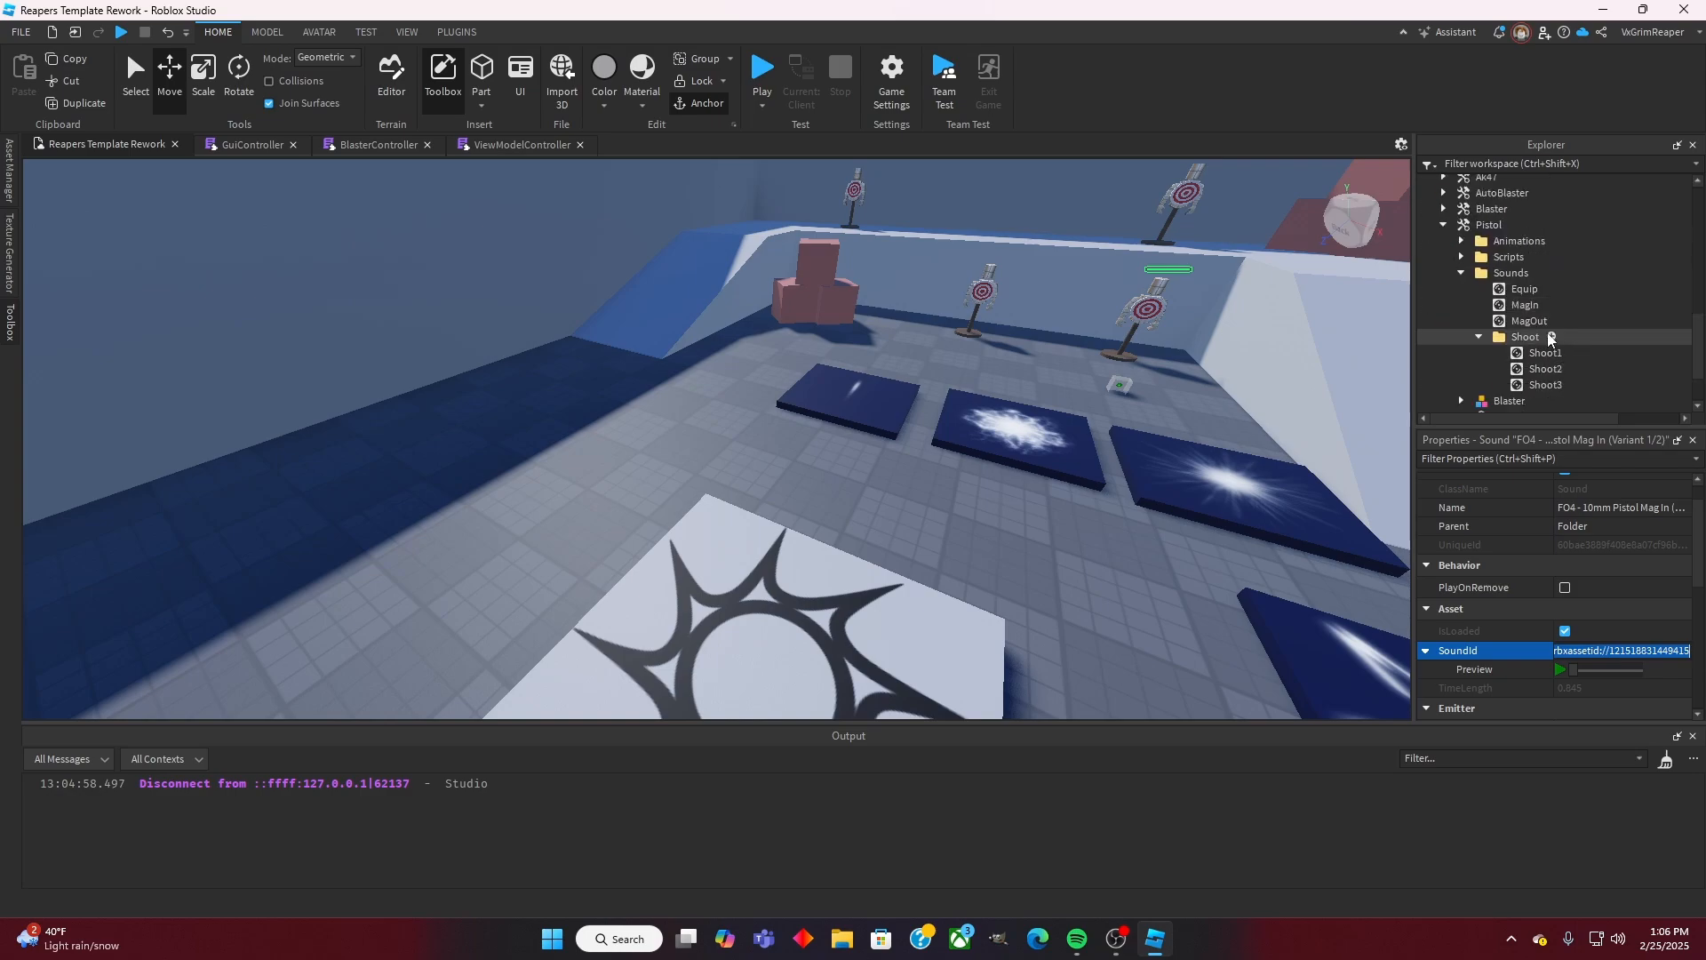
left_click(1524, 305)
left_click(1605, 585)
Step: Start a play test and alternate firing and reloading the pistol to hear its new shoot and magazine sounds
key("F5")
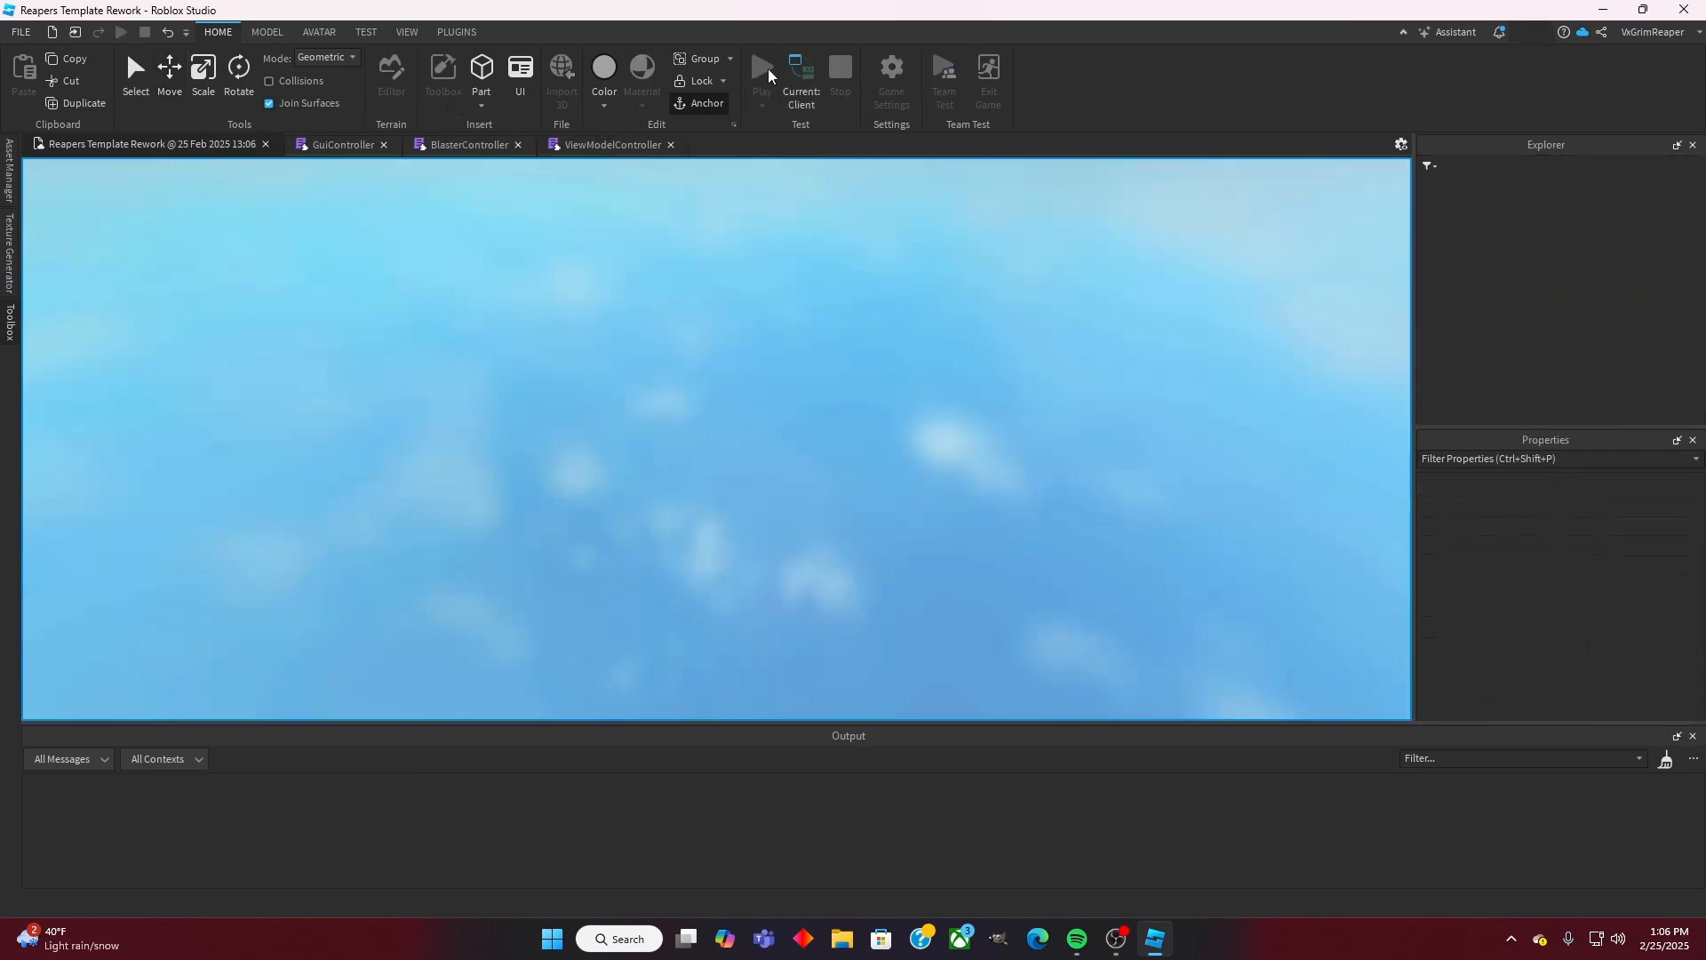
key("r")
key("w")
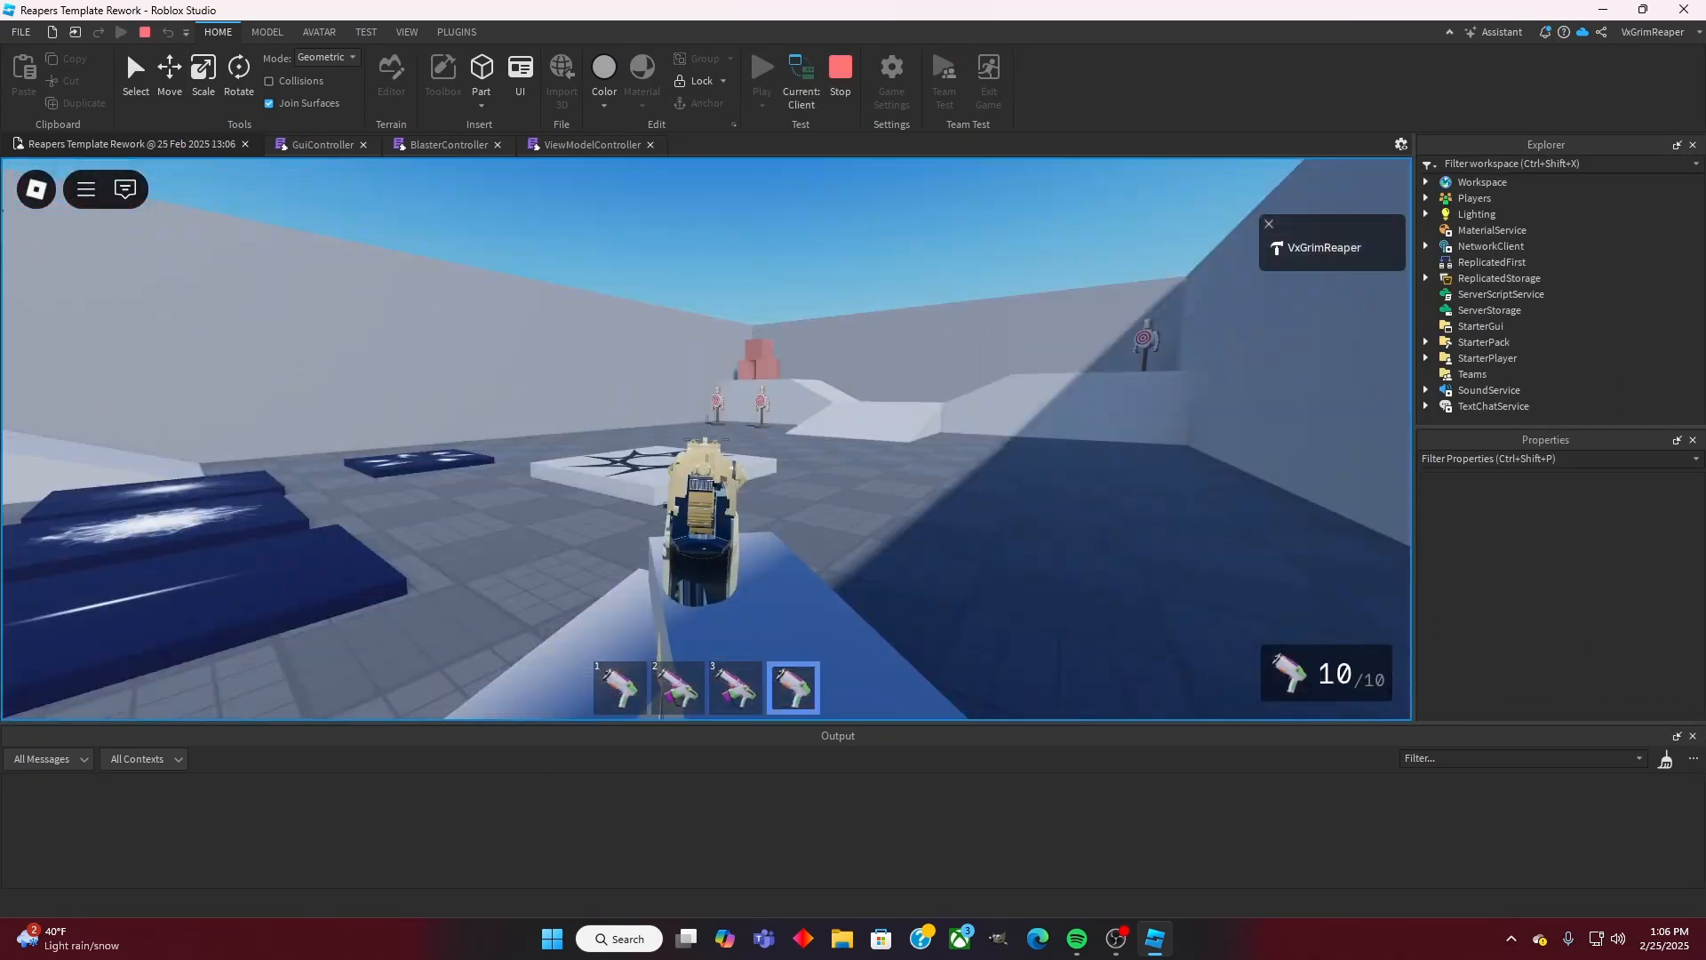
key("w")
left_click(707, 439)
key("r")
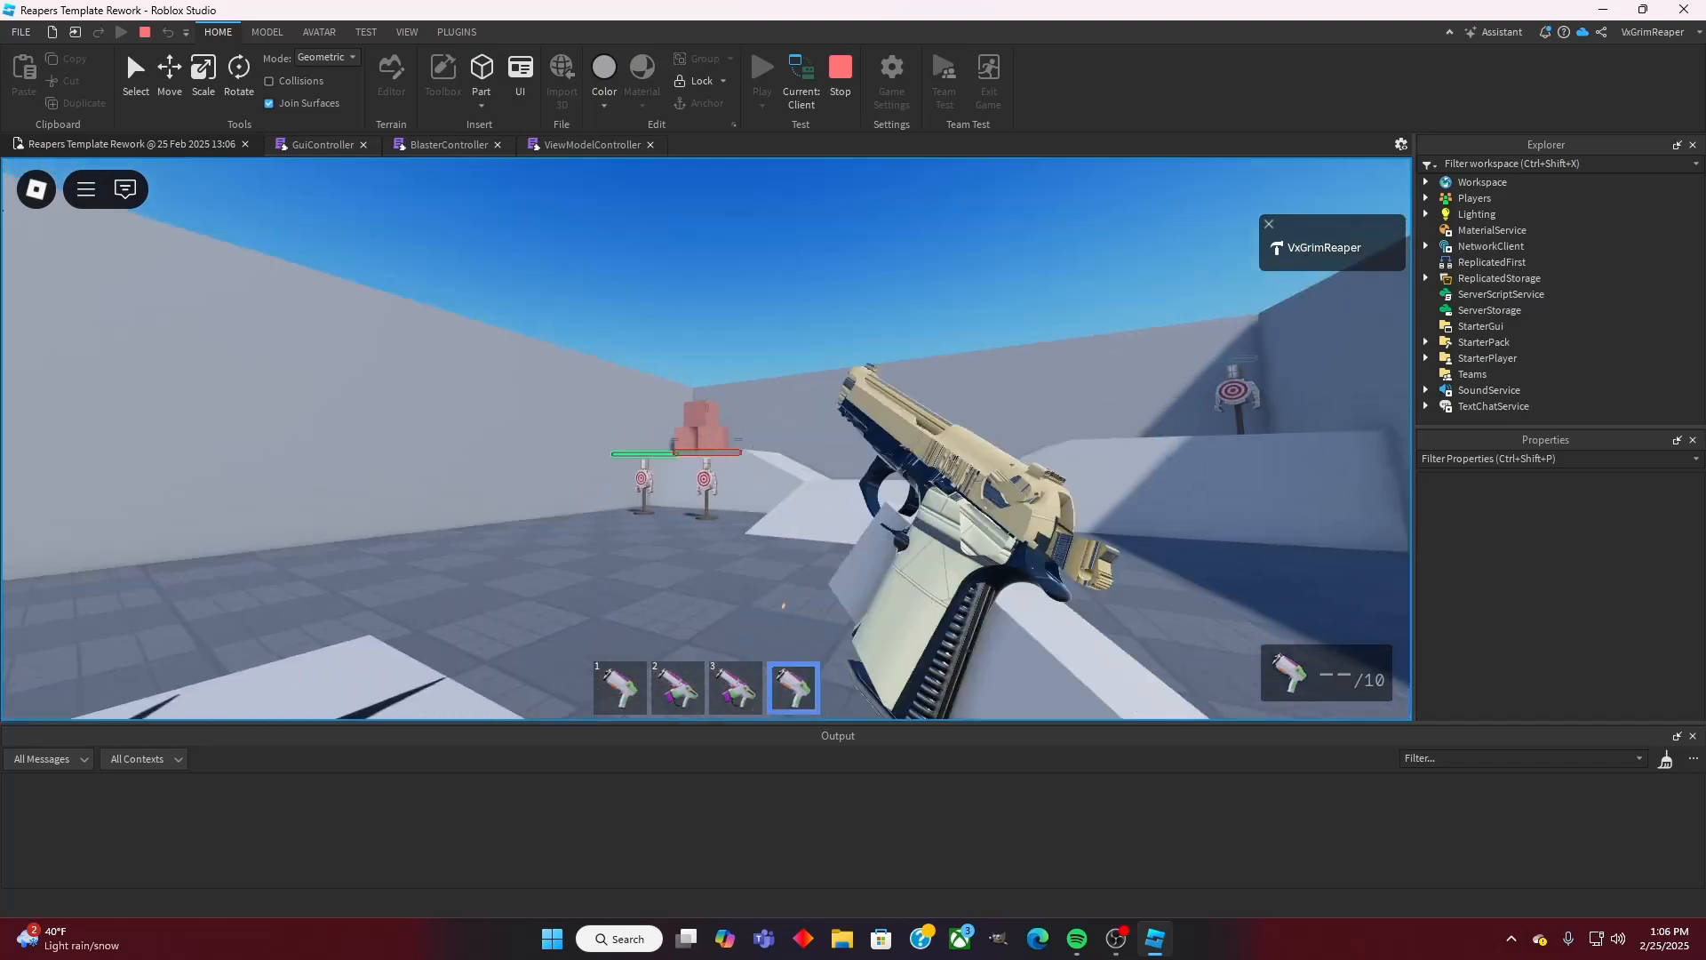
left_click(707, 439)
key("r")
key("w")
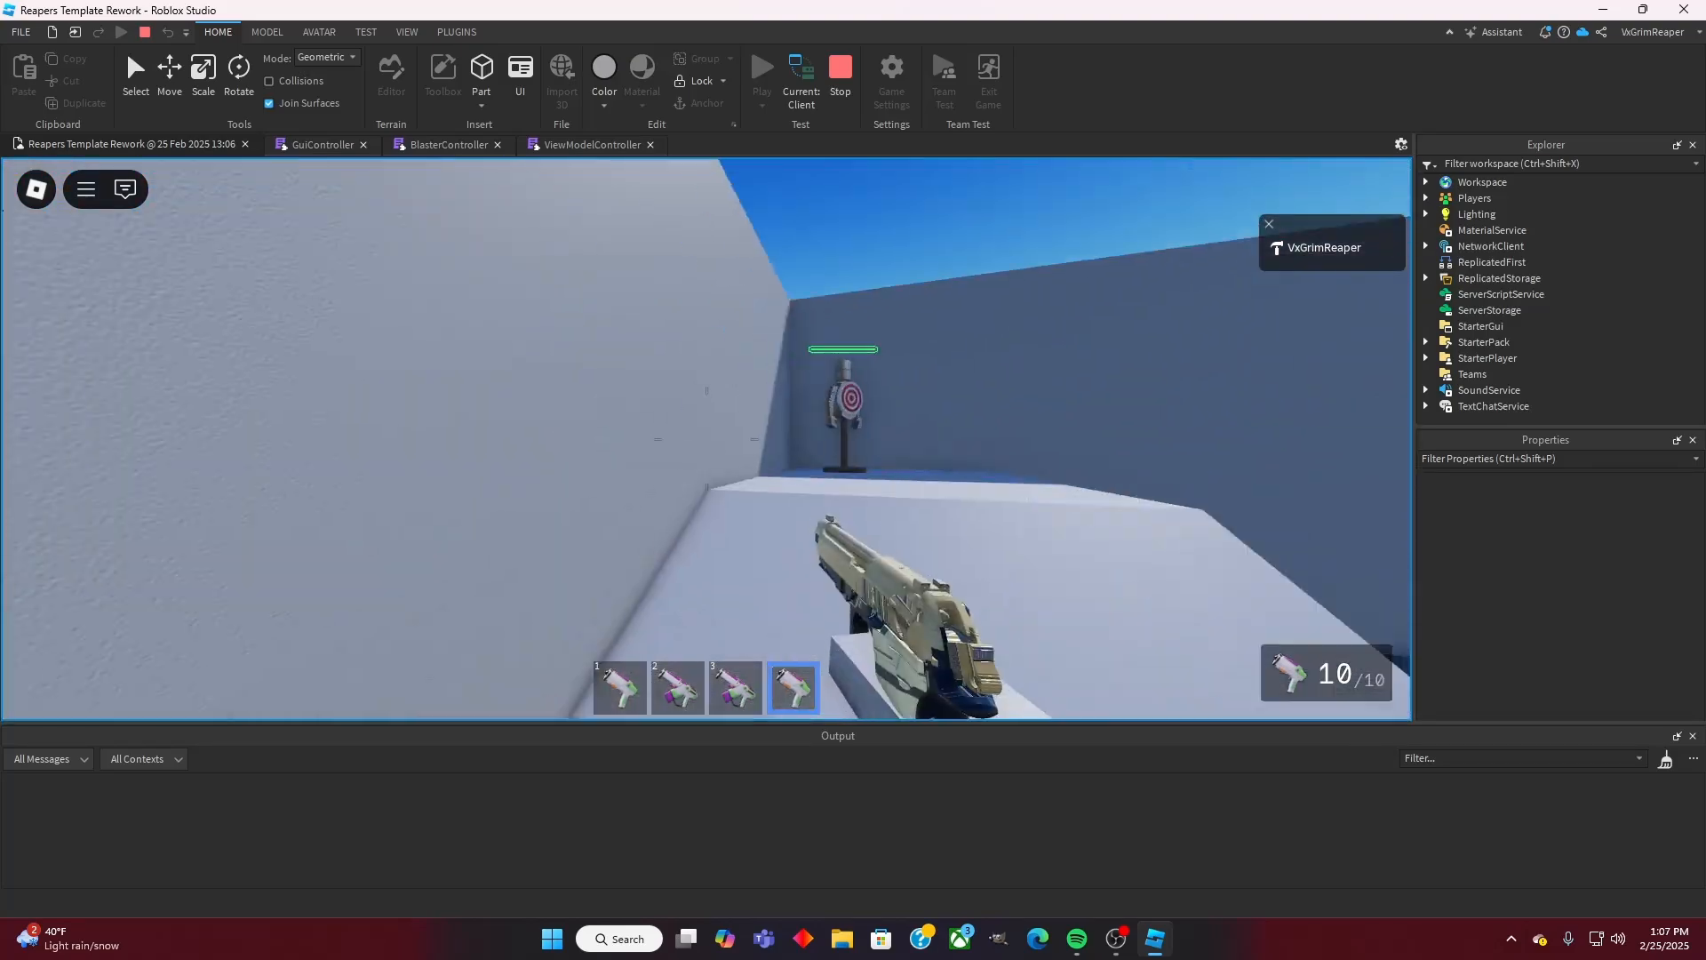
Step: Keep shooting and reloading around the arena, including while aiming, to judge the sound levels, and stop the play test
left_click(706, 439)
key("r")
right_click(706, 439)
left_click(707, 439)
key("w")
key("r")
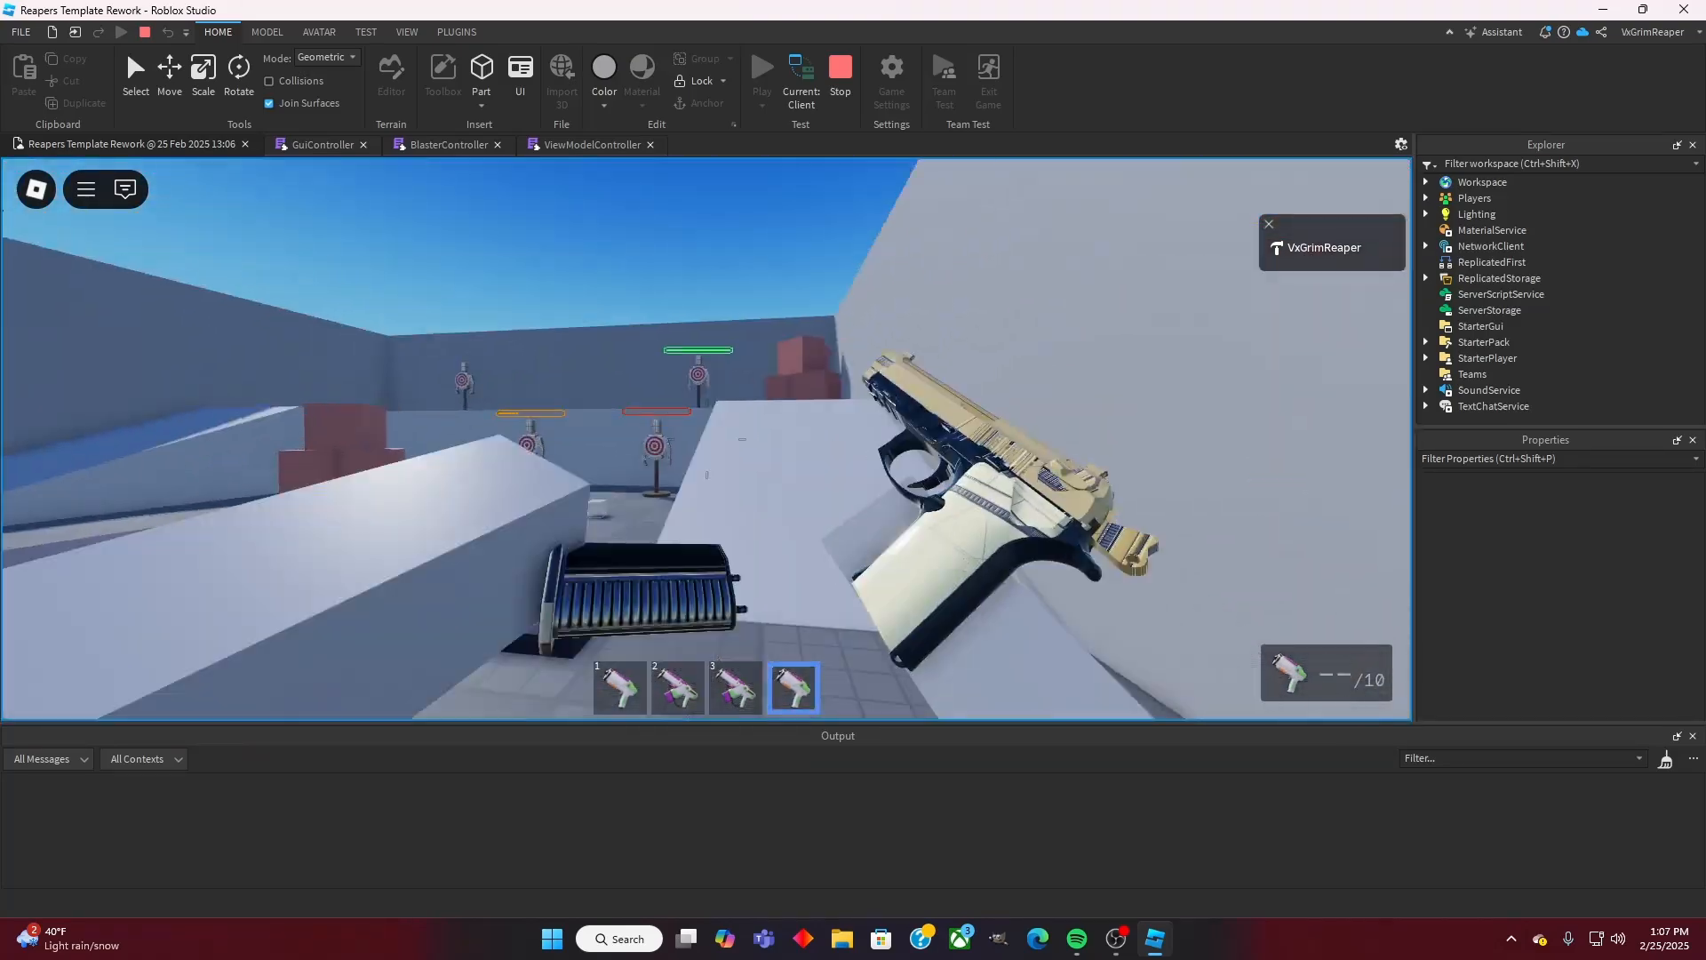
left_click(706, 439)
key("r")
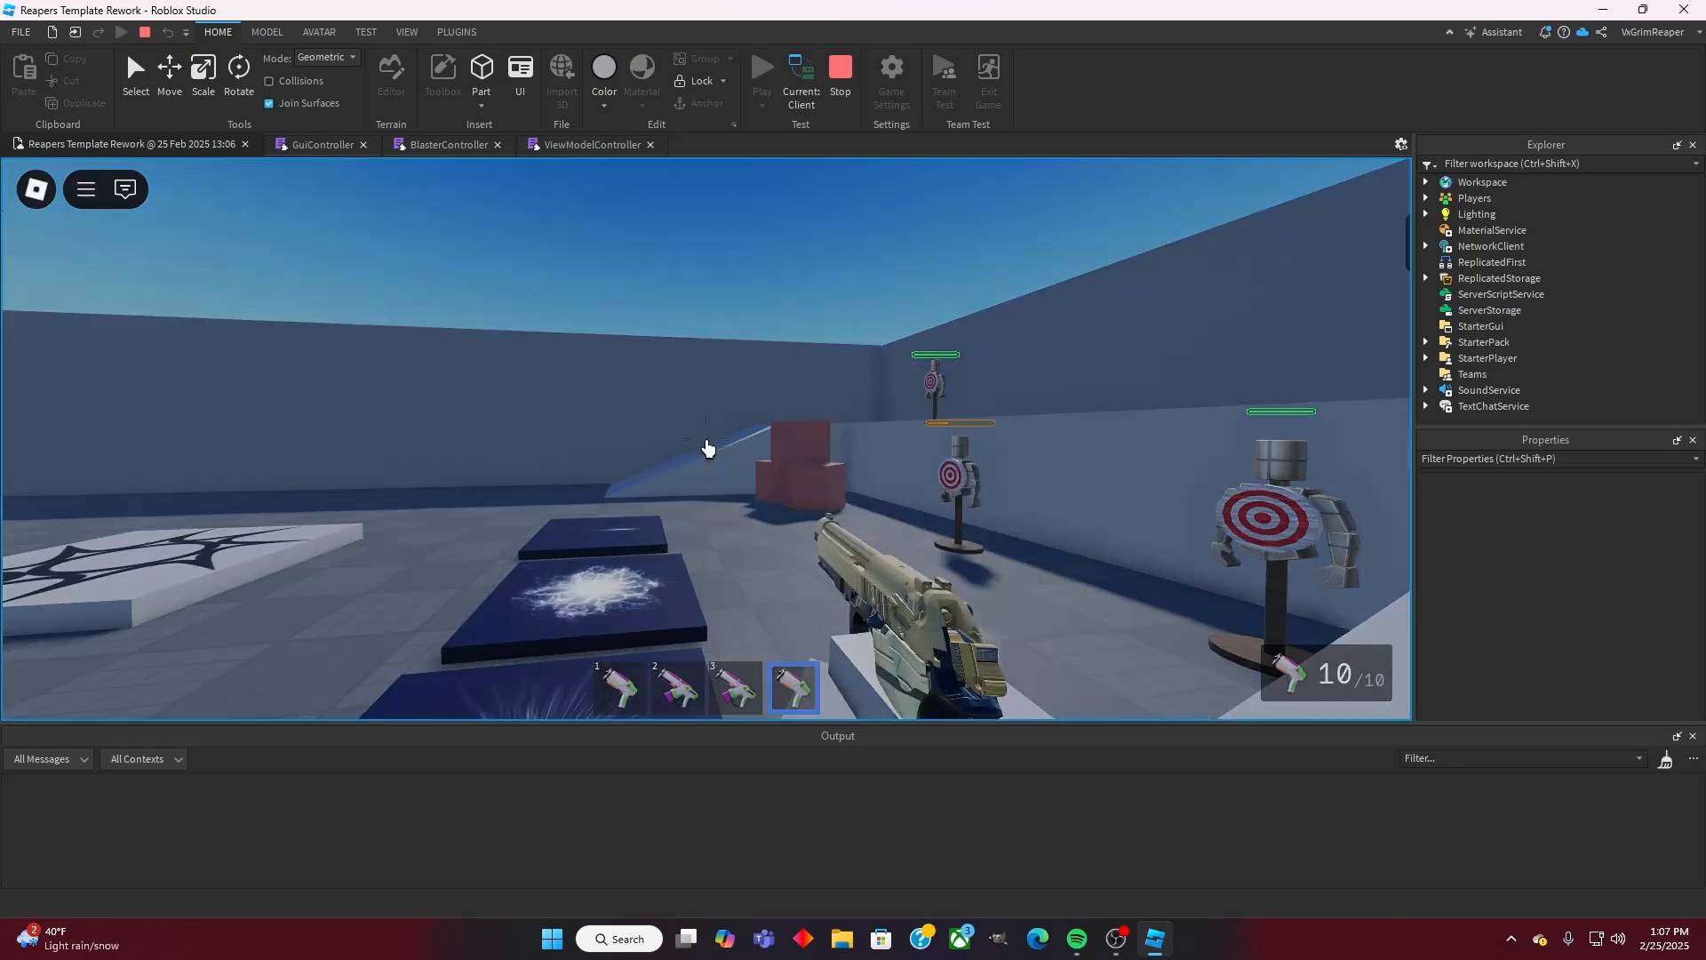
key("shift+F5")
Step: Set the Volume of the Pistol tool's Shoot1, Shoot2 and Shoot3 sounds to 1
left_click(1460, 361)
scroll(1477, 357, "down", 2)
left_click(1478, 335)
left_click(1543, 352)
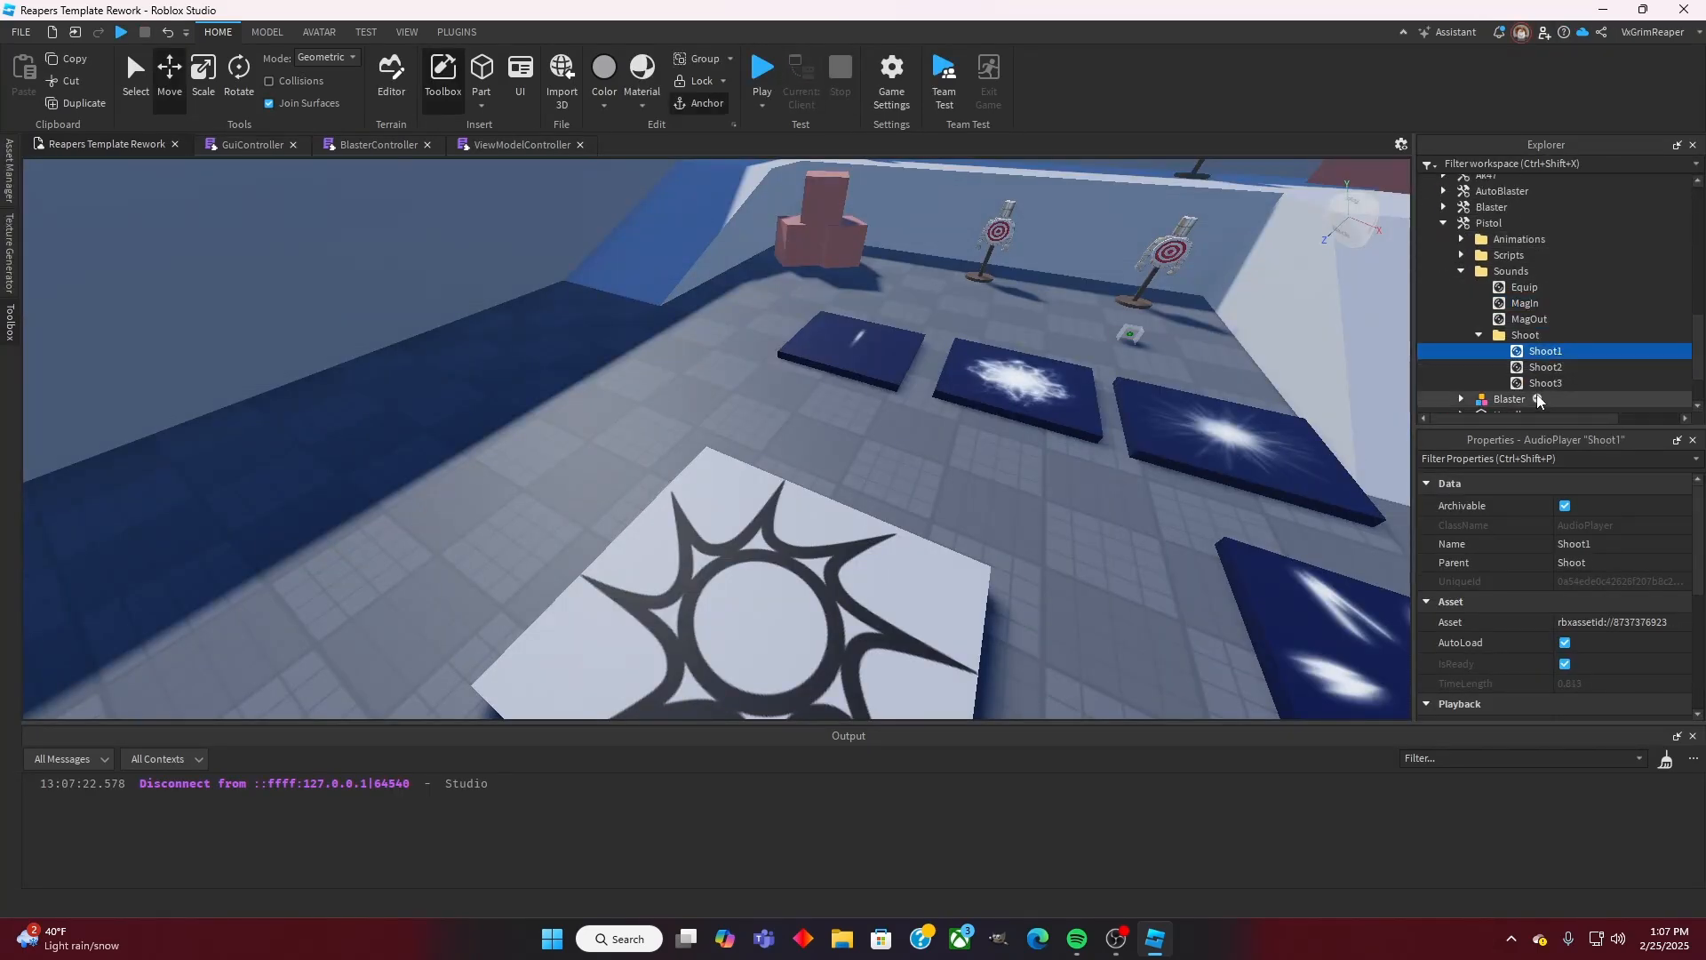
left_click(1545, 384, "shift")
scroll(1581, 593, "down", 4)
left_click(1579, 662)
type("1")
right_click_drag(839, 400, 823, 409)
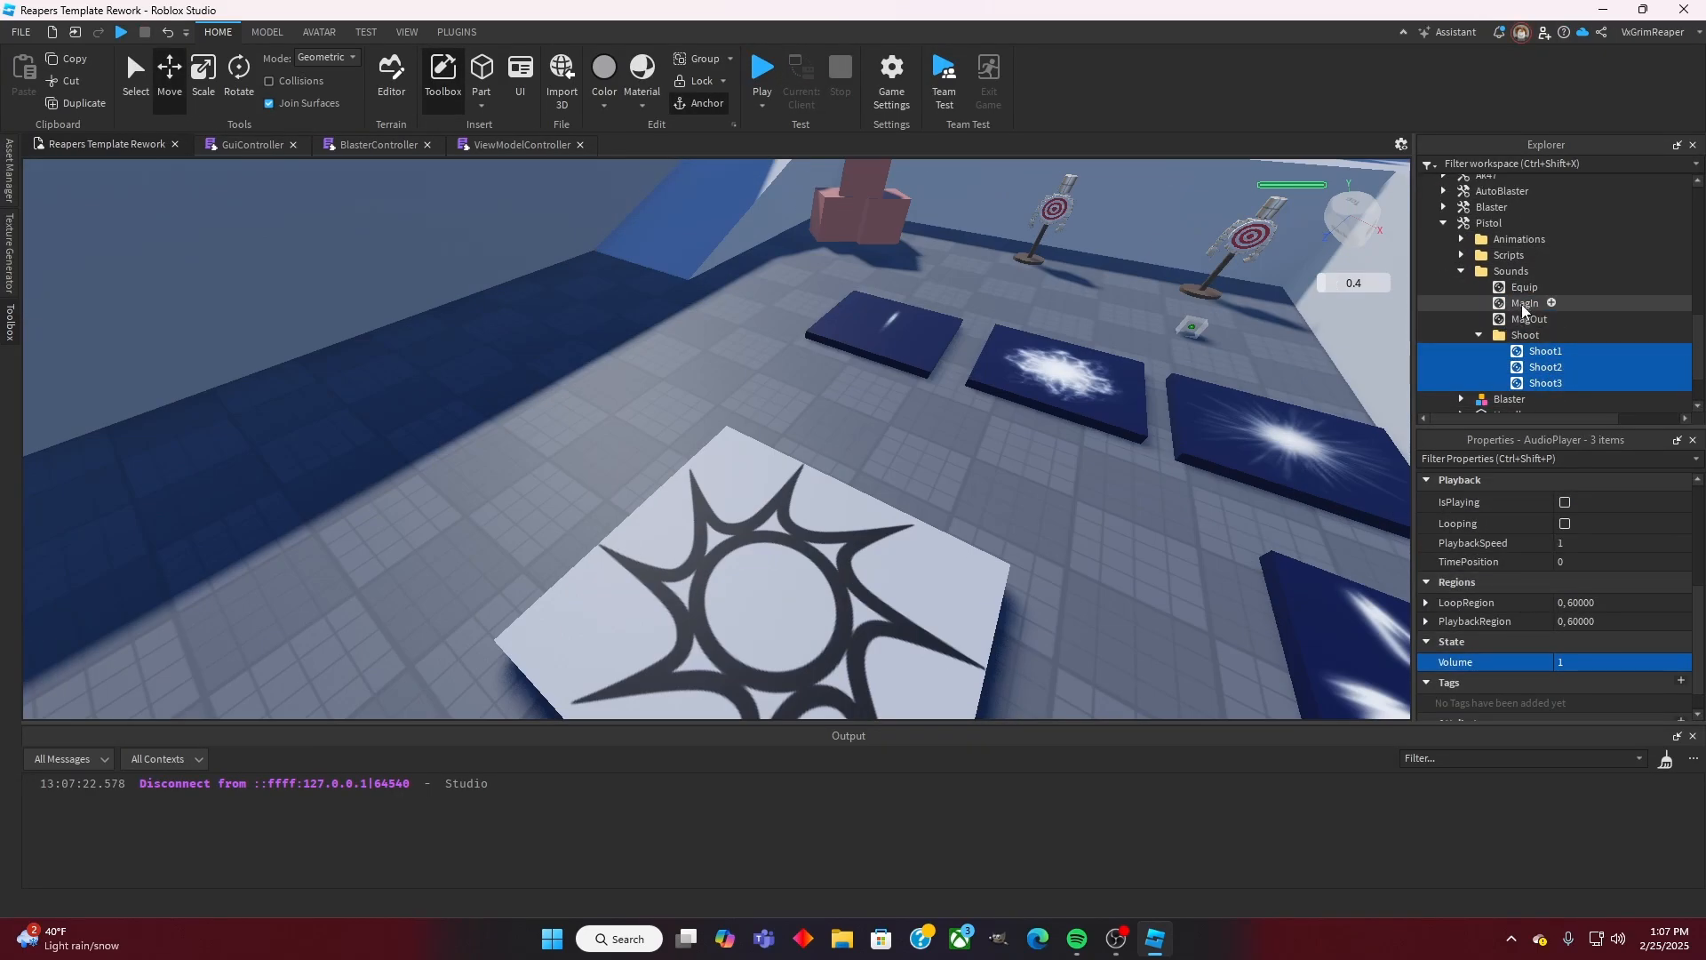
Step: Adjust the Volume of the Pistol tool's MagIn sound and start a play test, firing and reloading the pistol to hear it
left_click(1526, 319)
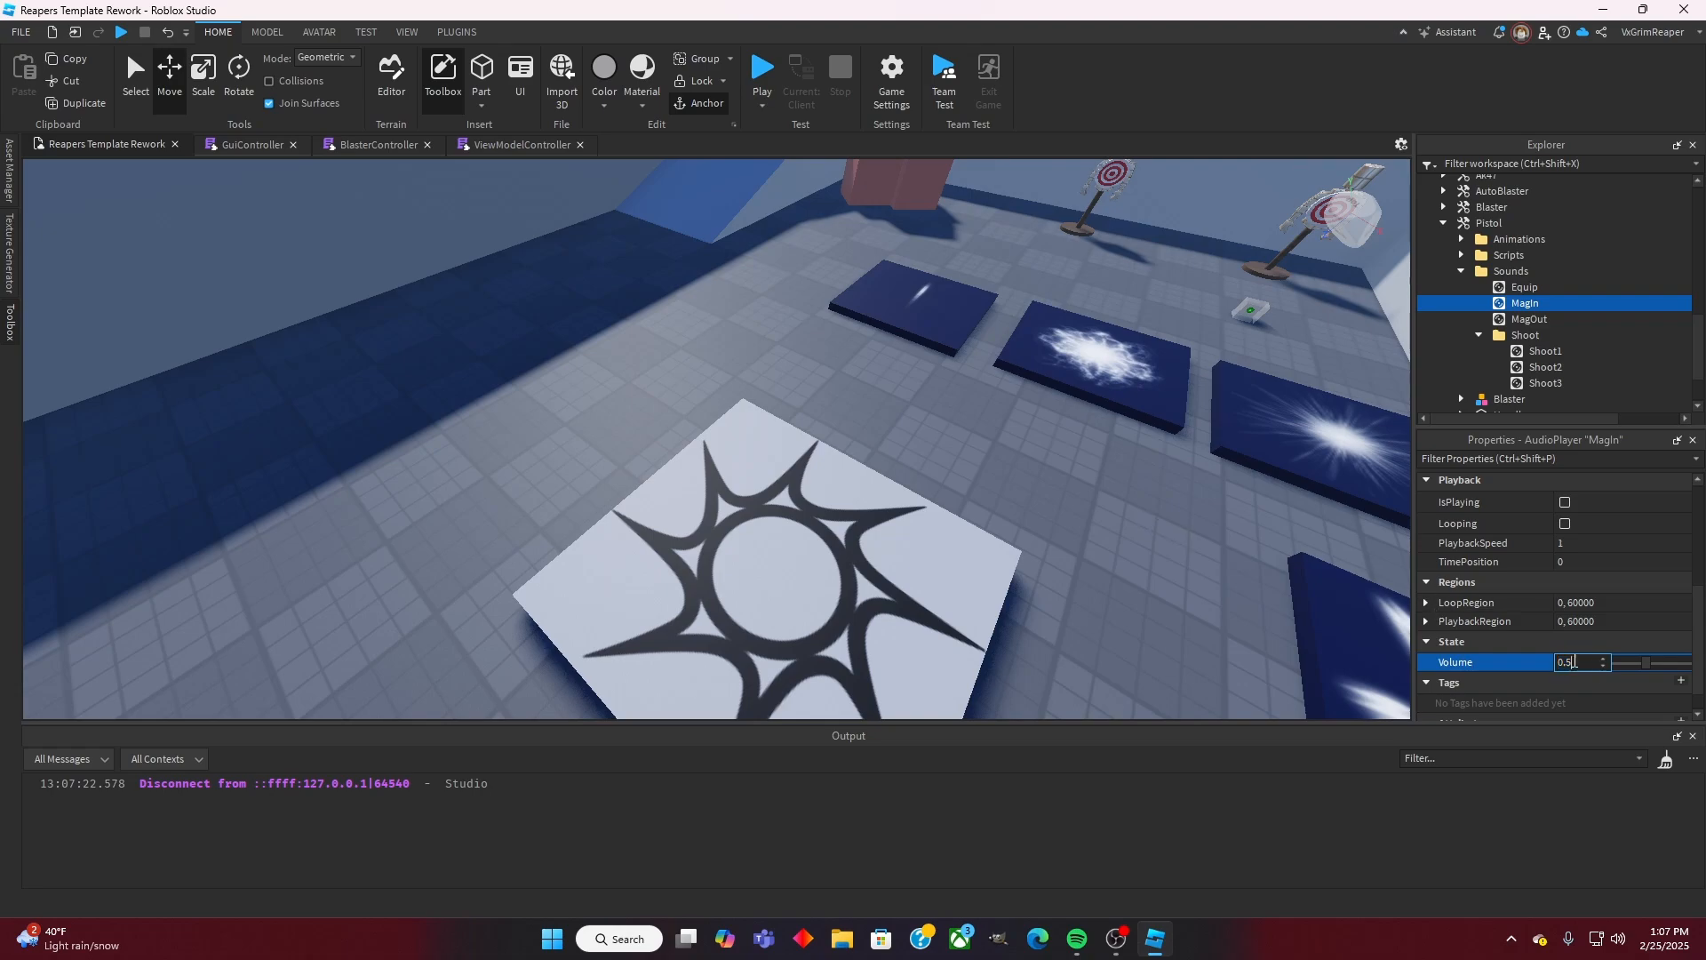
key("F5")
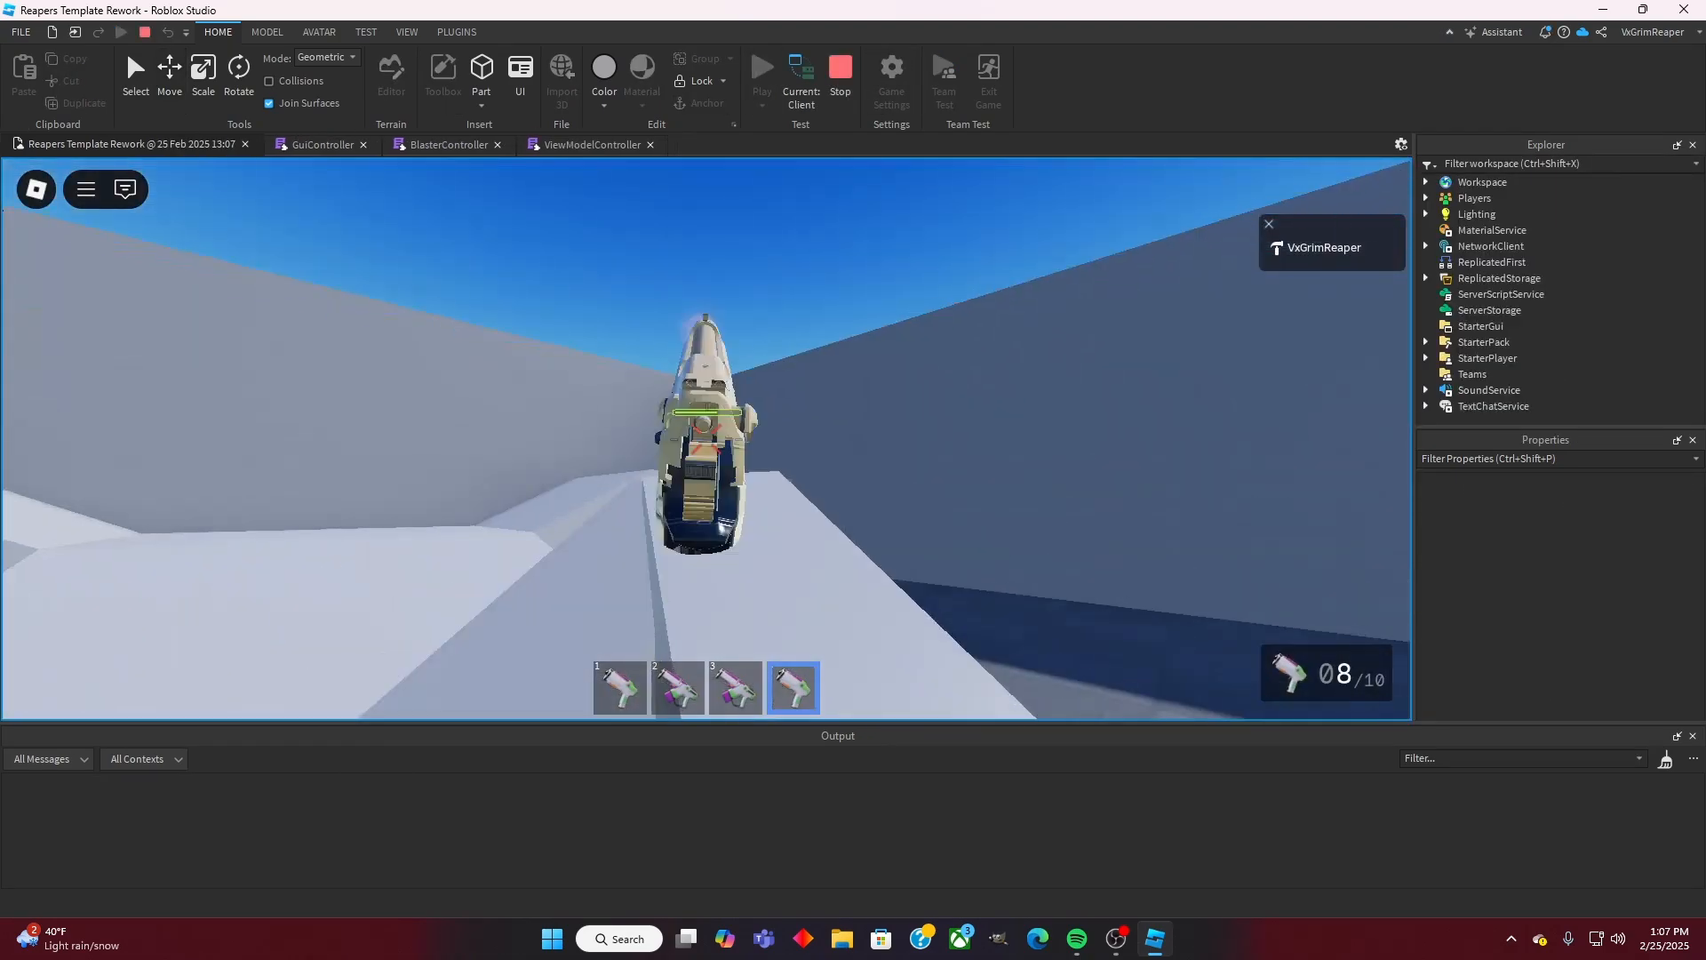
key("r")
left_click(707, 439)
left_click(707, 439)
key("r")
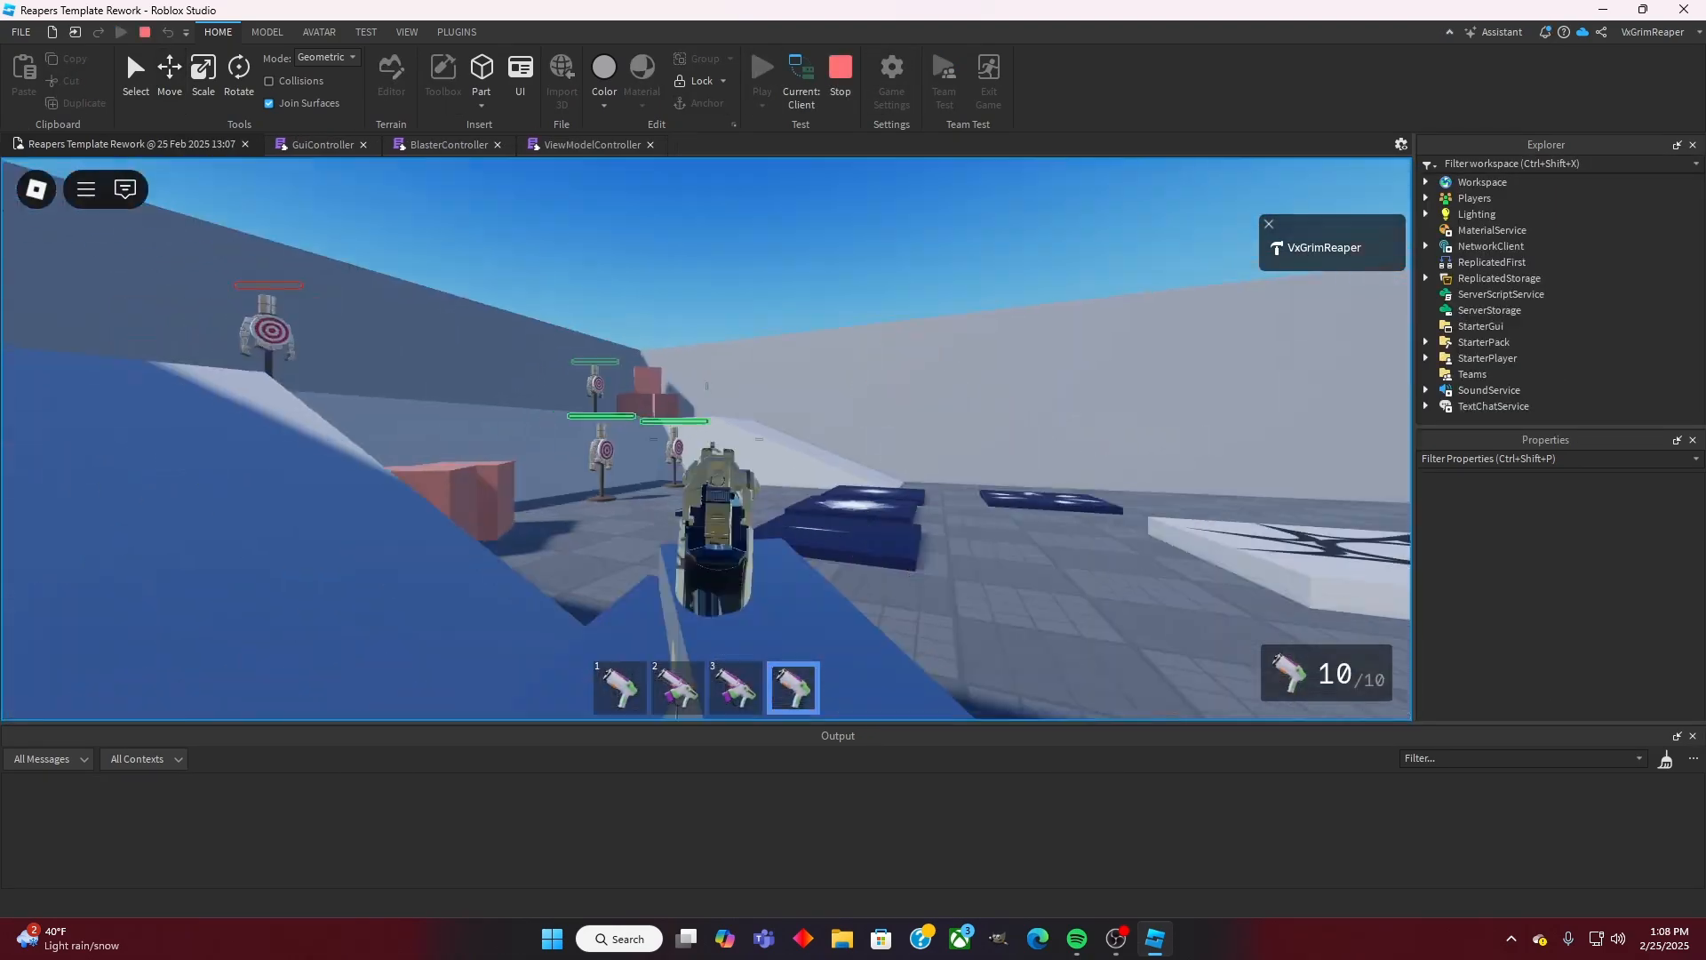
Step: Alternate short bursts of pistol shots with reloads to compare the shoot and magazine sound levels
left_click(707, 439)
left_click(707, 439)
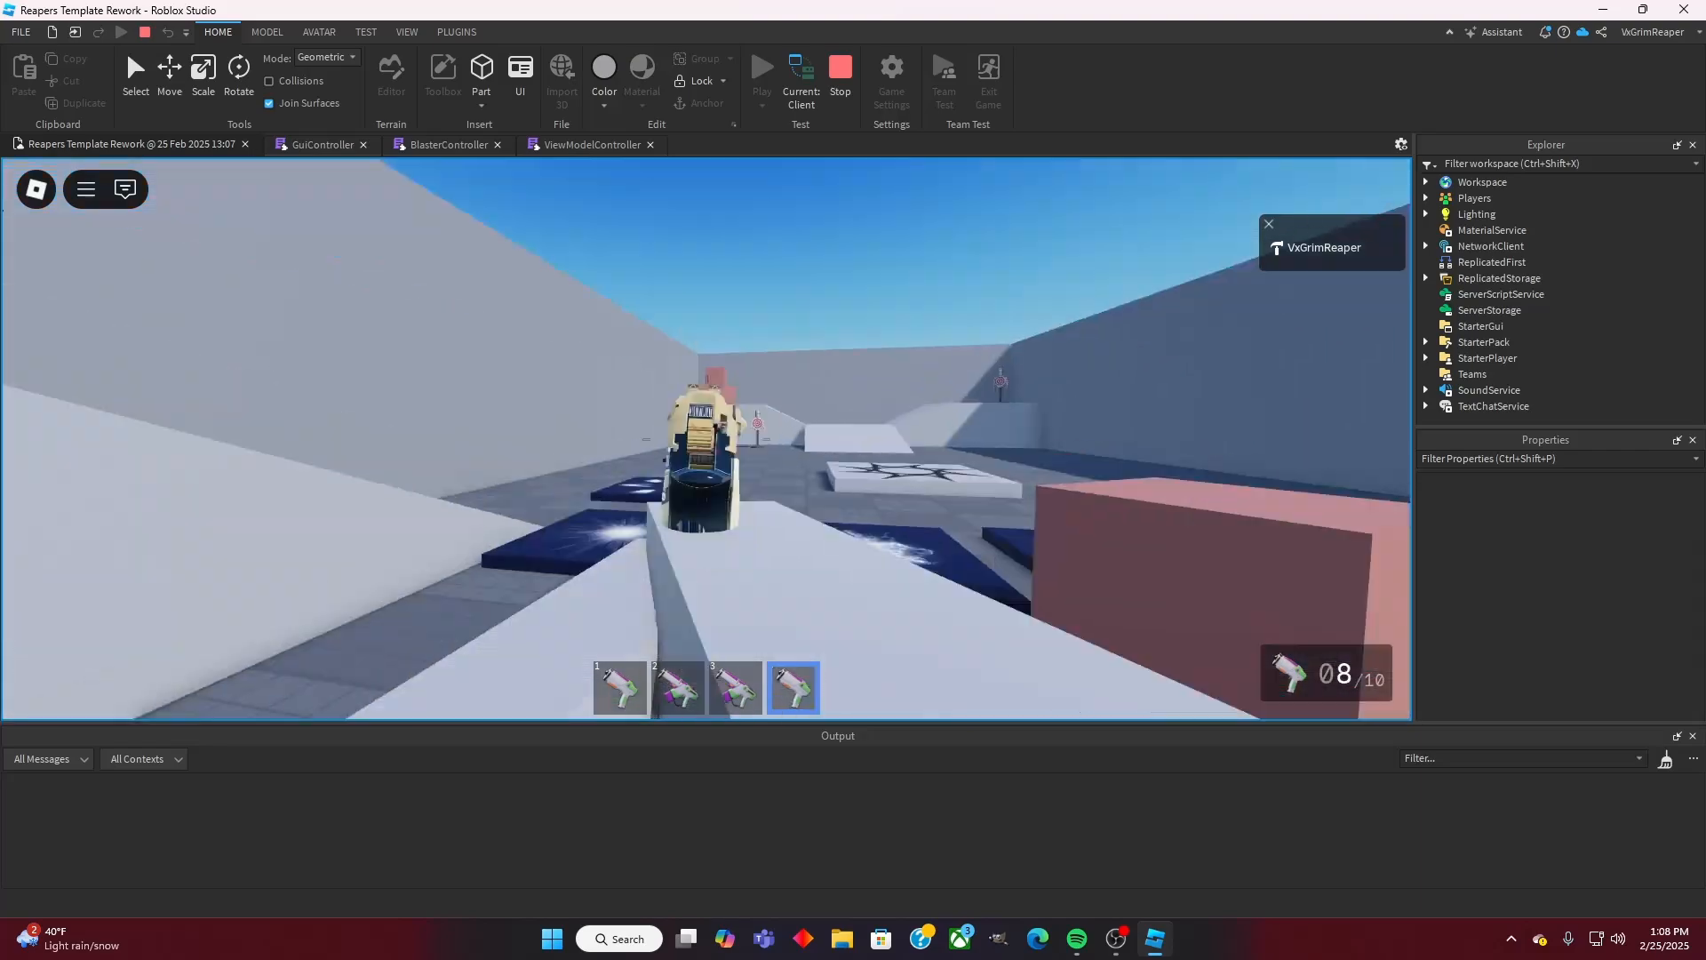
key("r")
left_click(707, 439)
left_click(707, 438)
left_click(706, 439)
left_click(707, 438)
left_click(706, 439)
left_click(706, 439)
key("r")
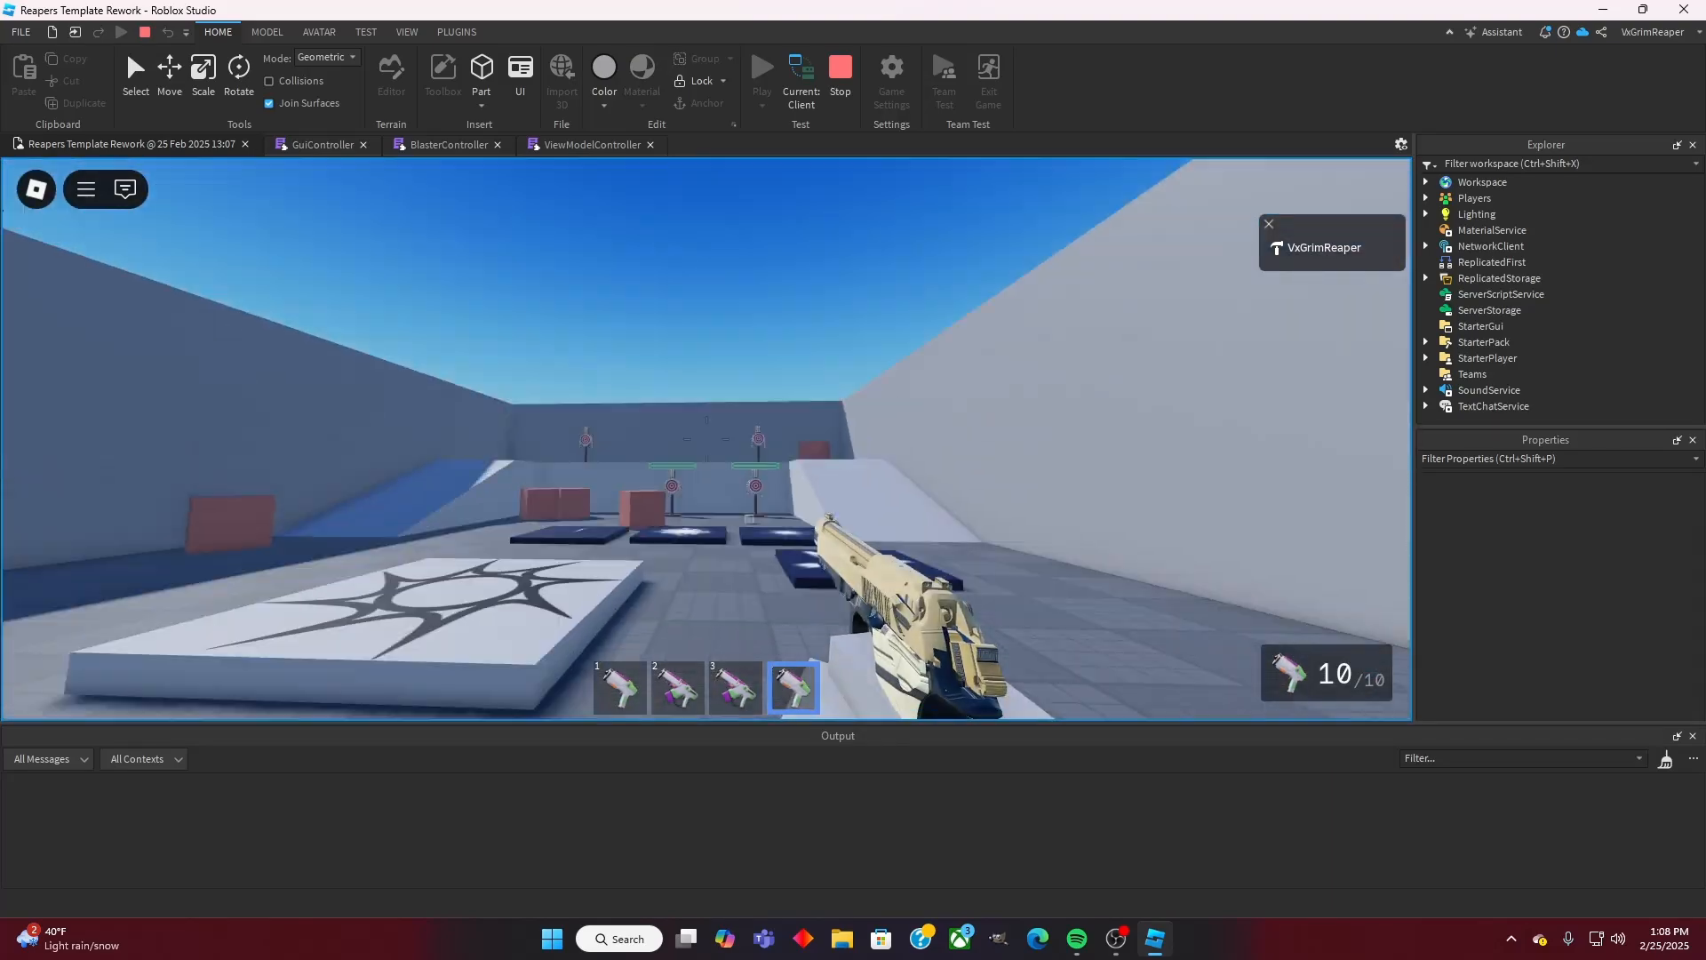
Step: Walk forward, fire at the targets and reload once more to judge the sounds, and stop the play test
key("w")
left_click(707, 439)
left_click(707, 439)
left_click(706, 439)
key("r")
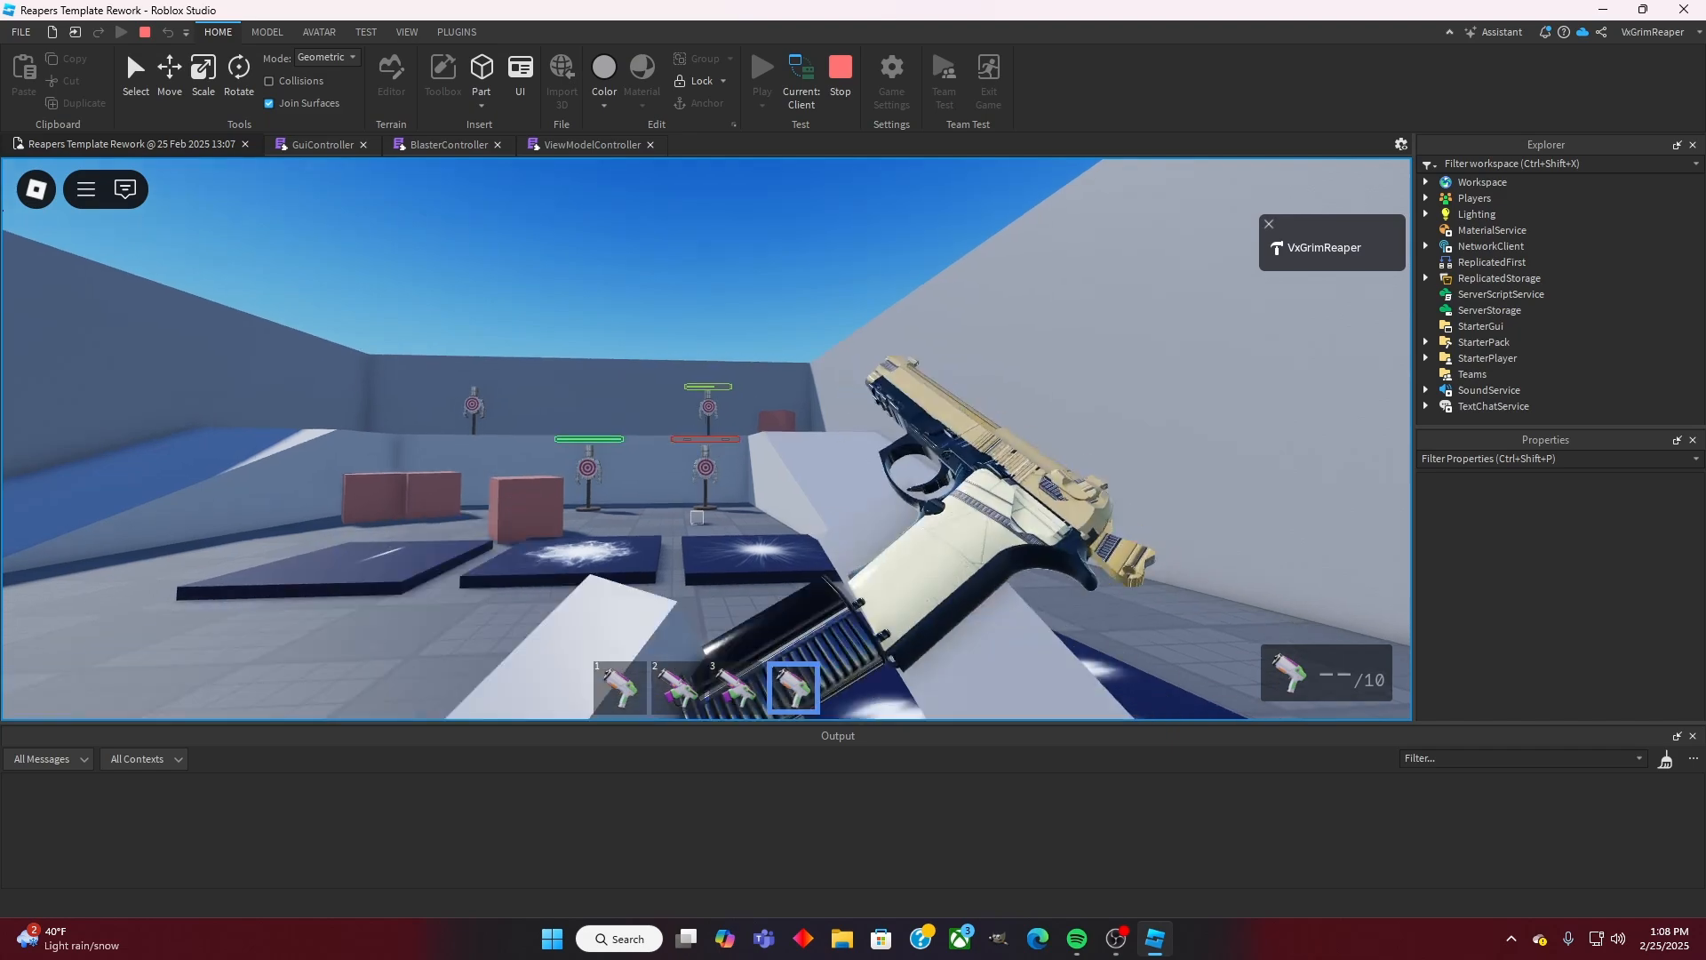
key("shift+F5")
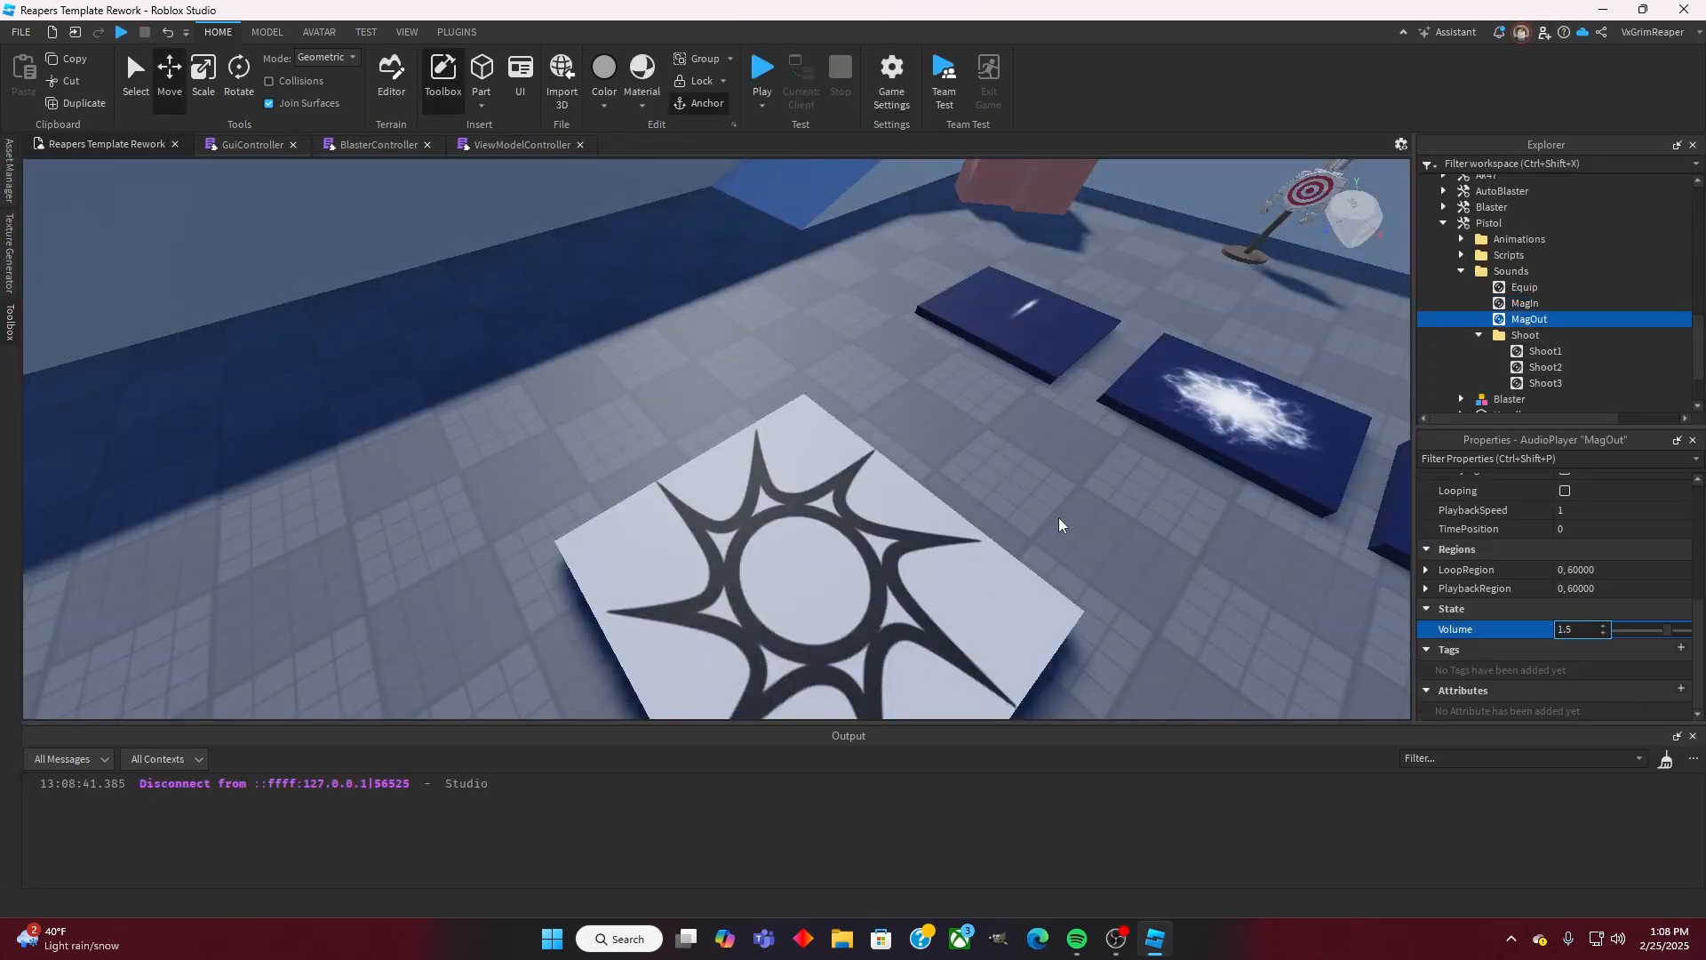
Step: Set the Volume of the Pistol tool's MagIn sound to 1
left_click(1524, 303)
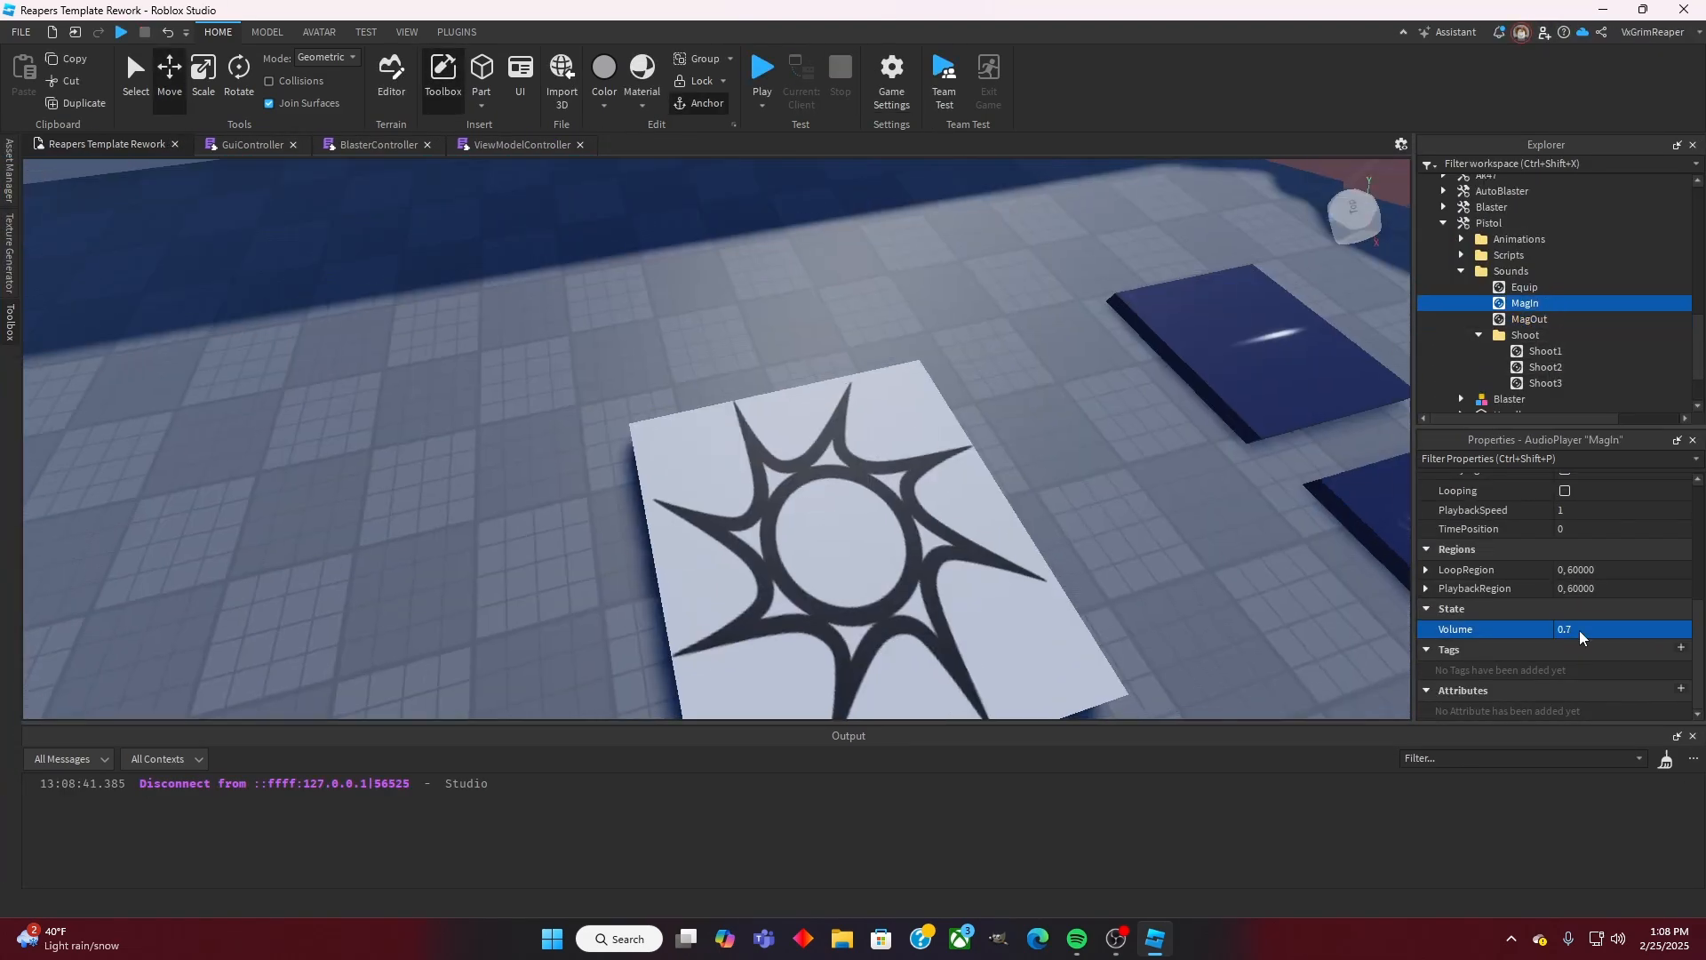
left_click(1581, 630)
type("1")
Step: Play test with the pistol equipped, aiming, firing and reloading repeatedly to hear the MagIn sound, and stop the test
left_click(756, 77)
key("4")
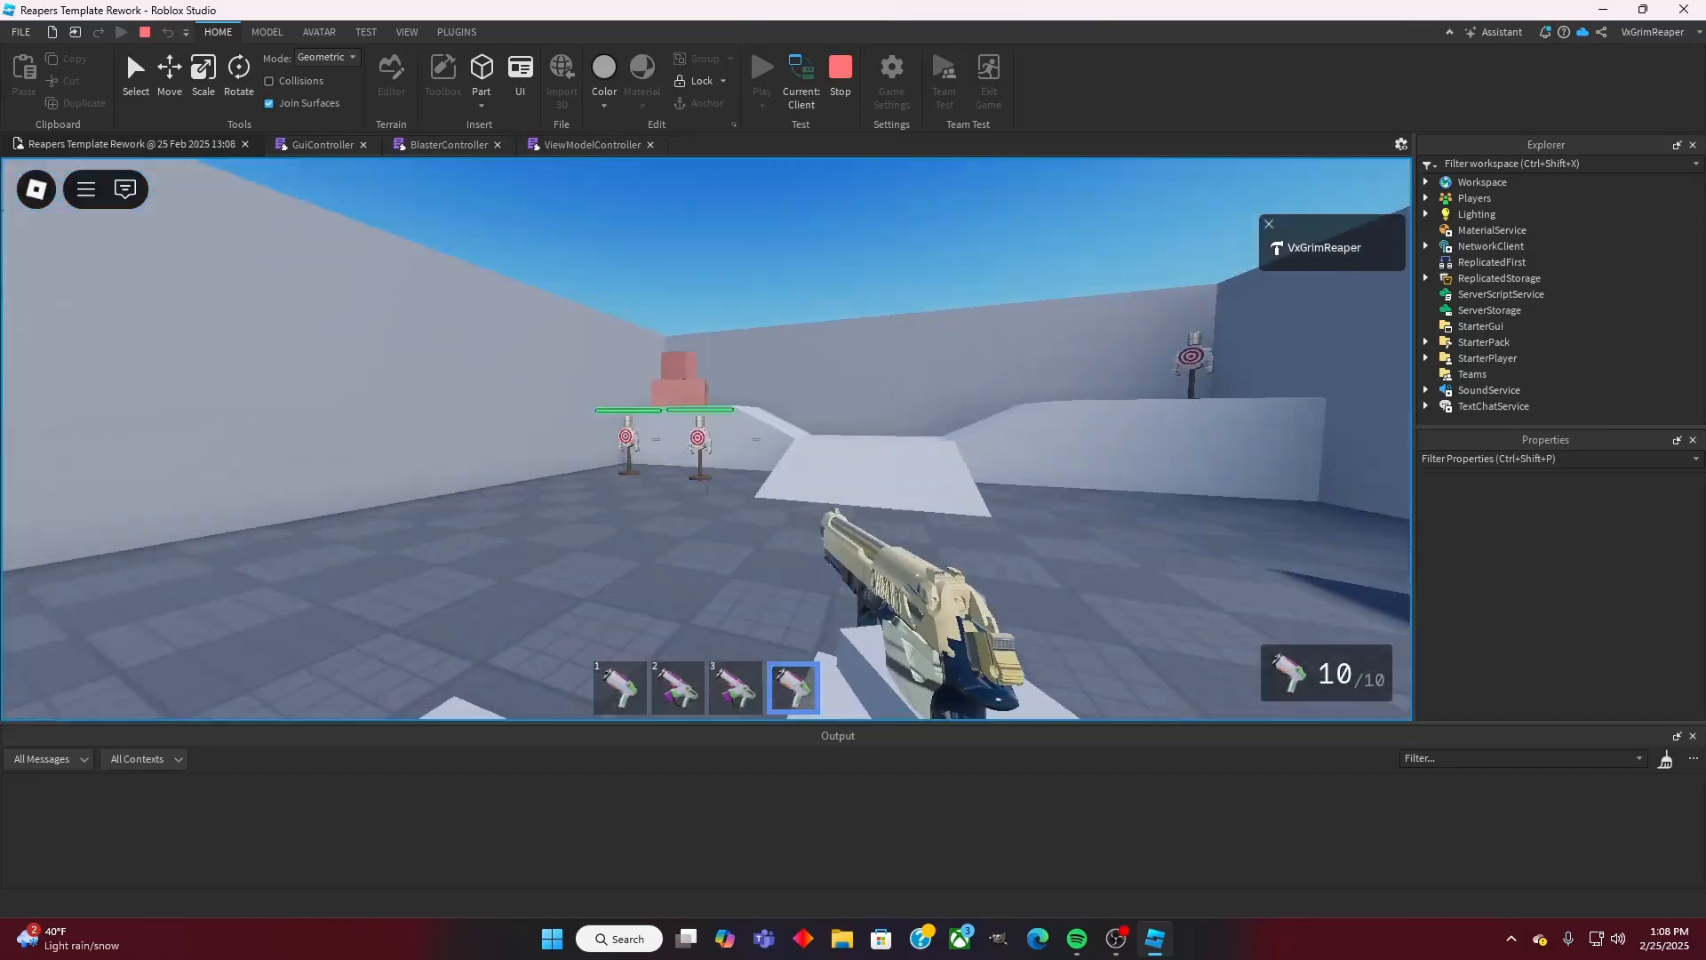
right_click(706, 438)
left_click(706, 438)
key("r")
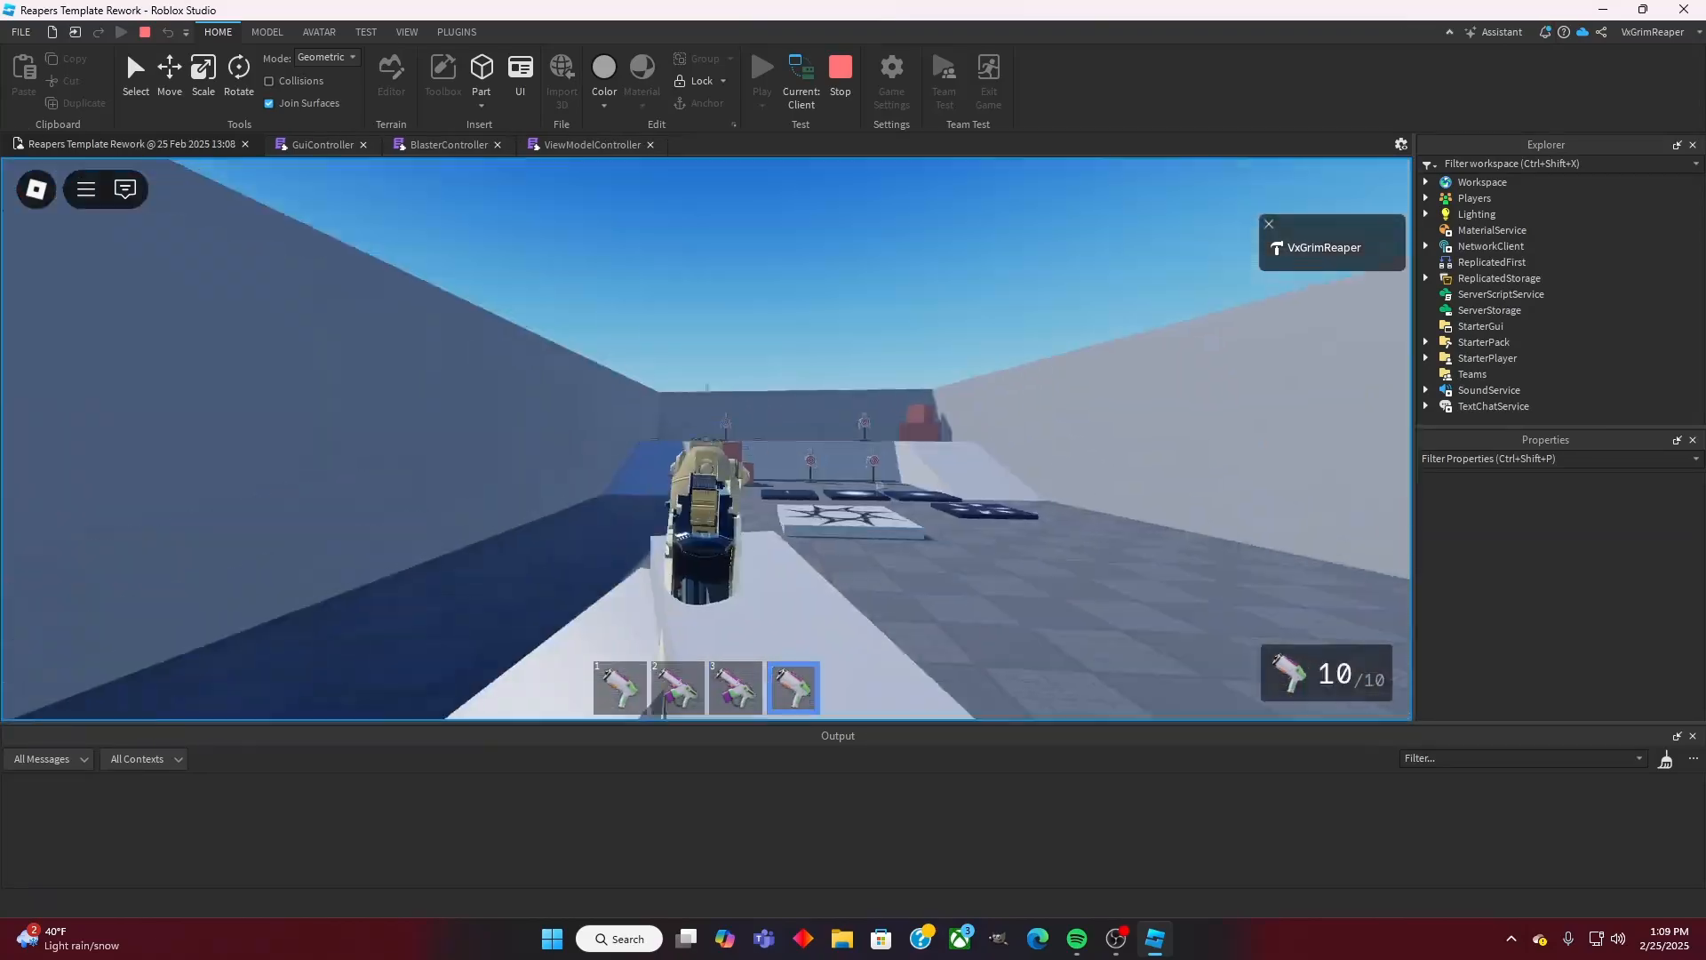
left_click(706, 438)
key("r")
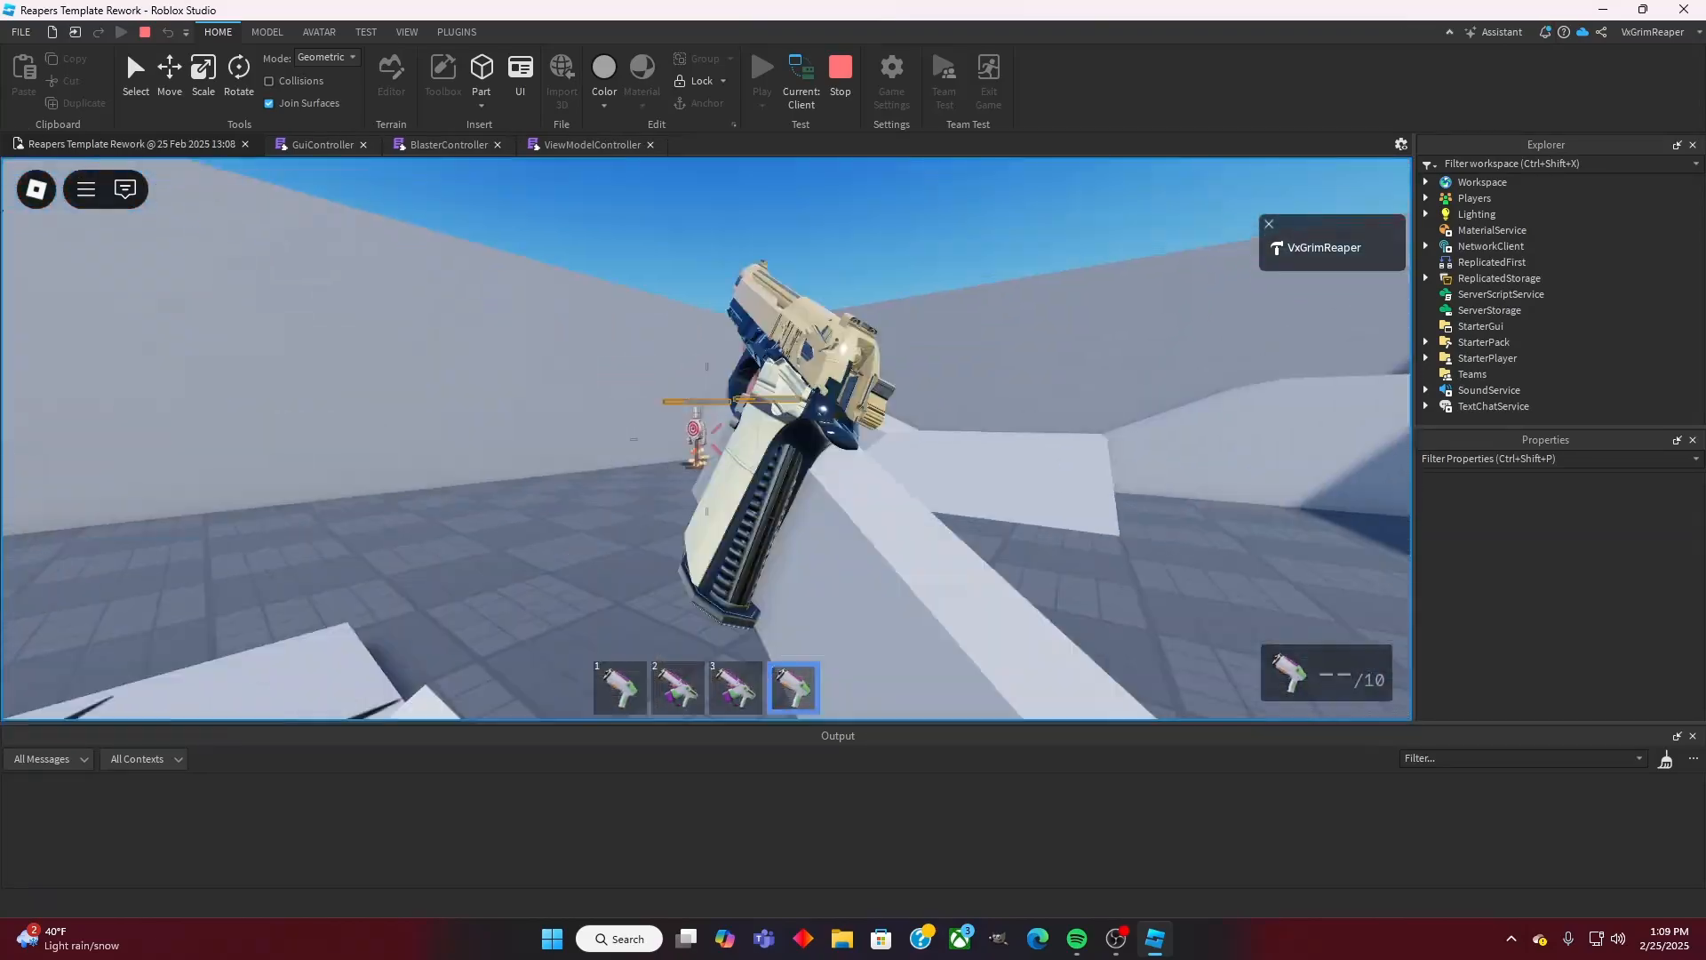
left_click(706, 438)
key("r")
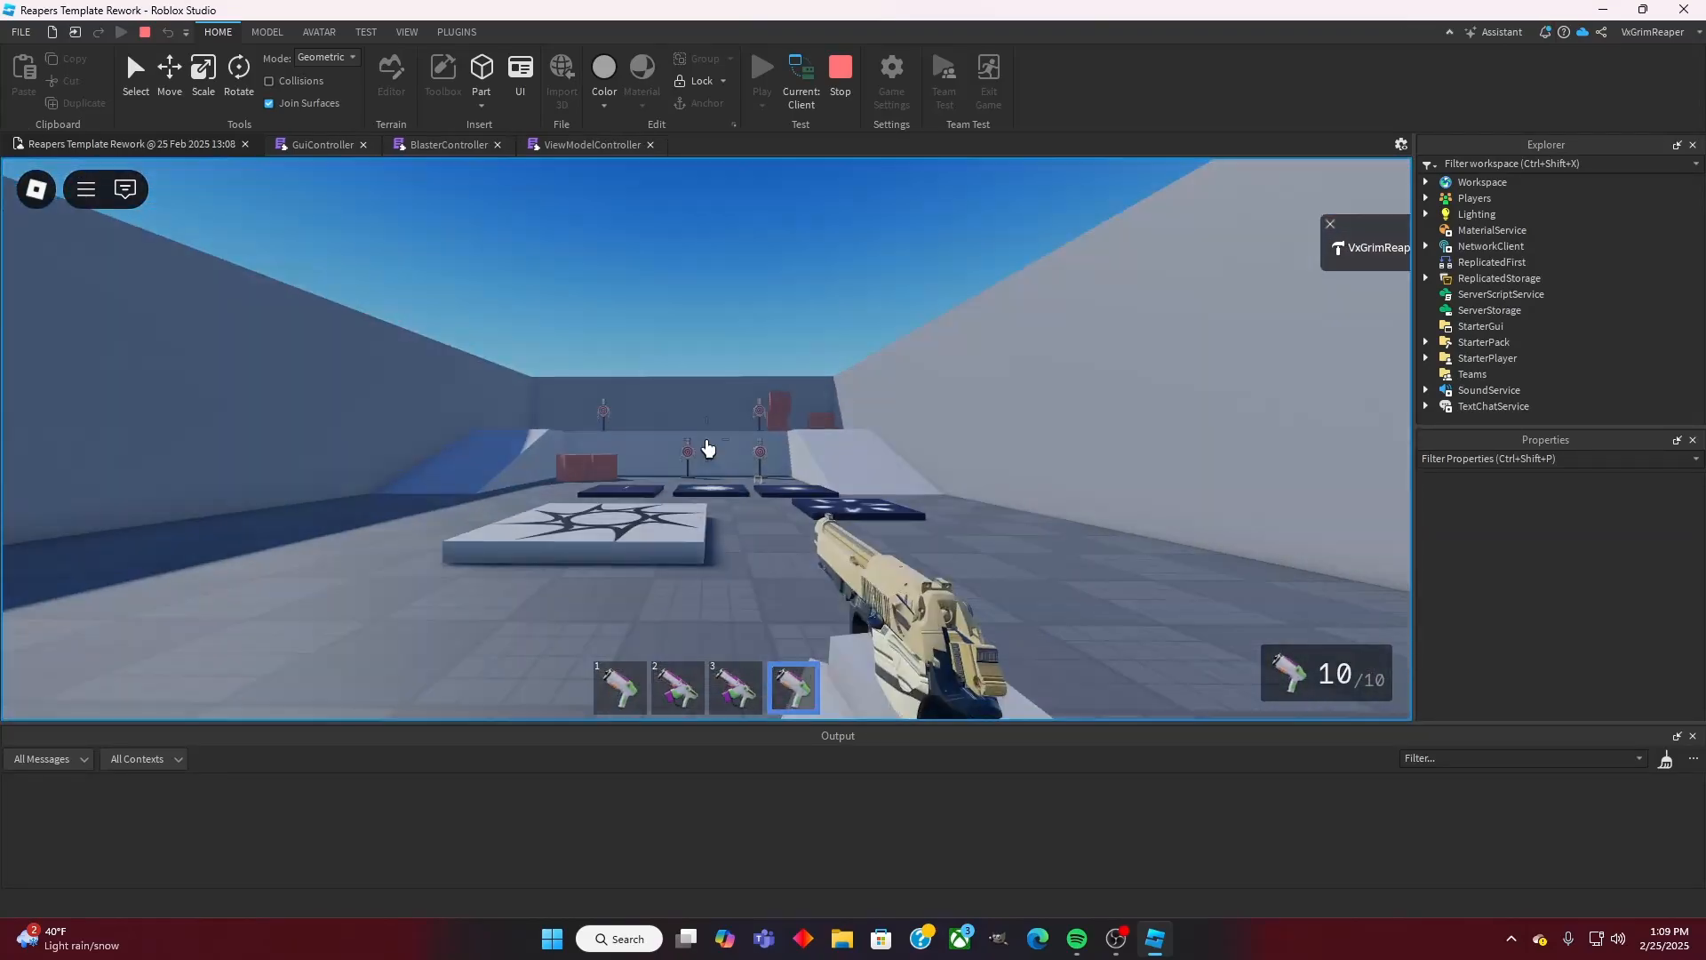
left_click(836, 71)
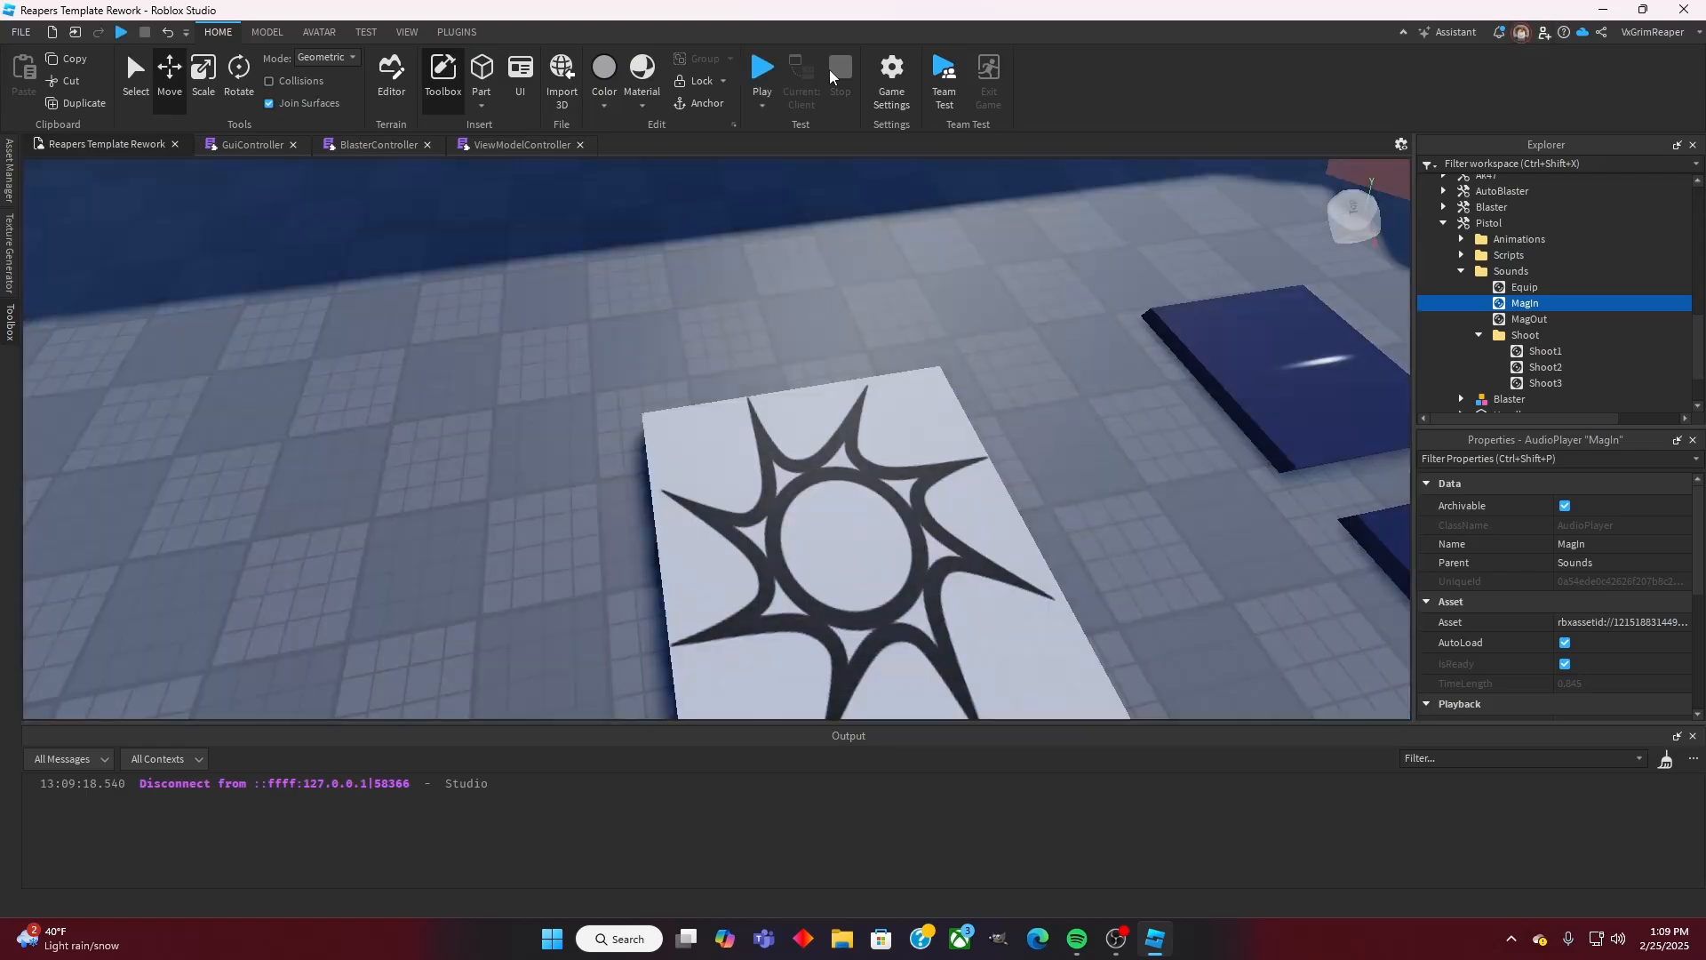
Step: Move the Pistol view model from the Blaster ViewModels folder in ReplicatedStorage into the Workspace for editing
left_click(1459, 270)
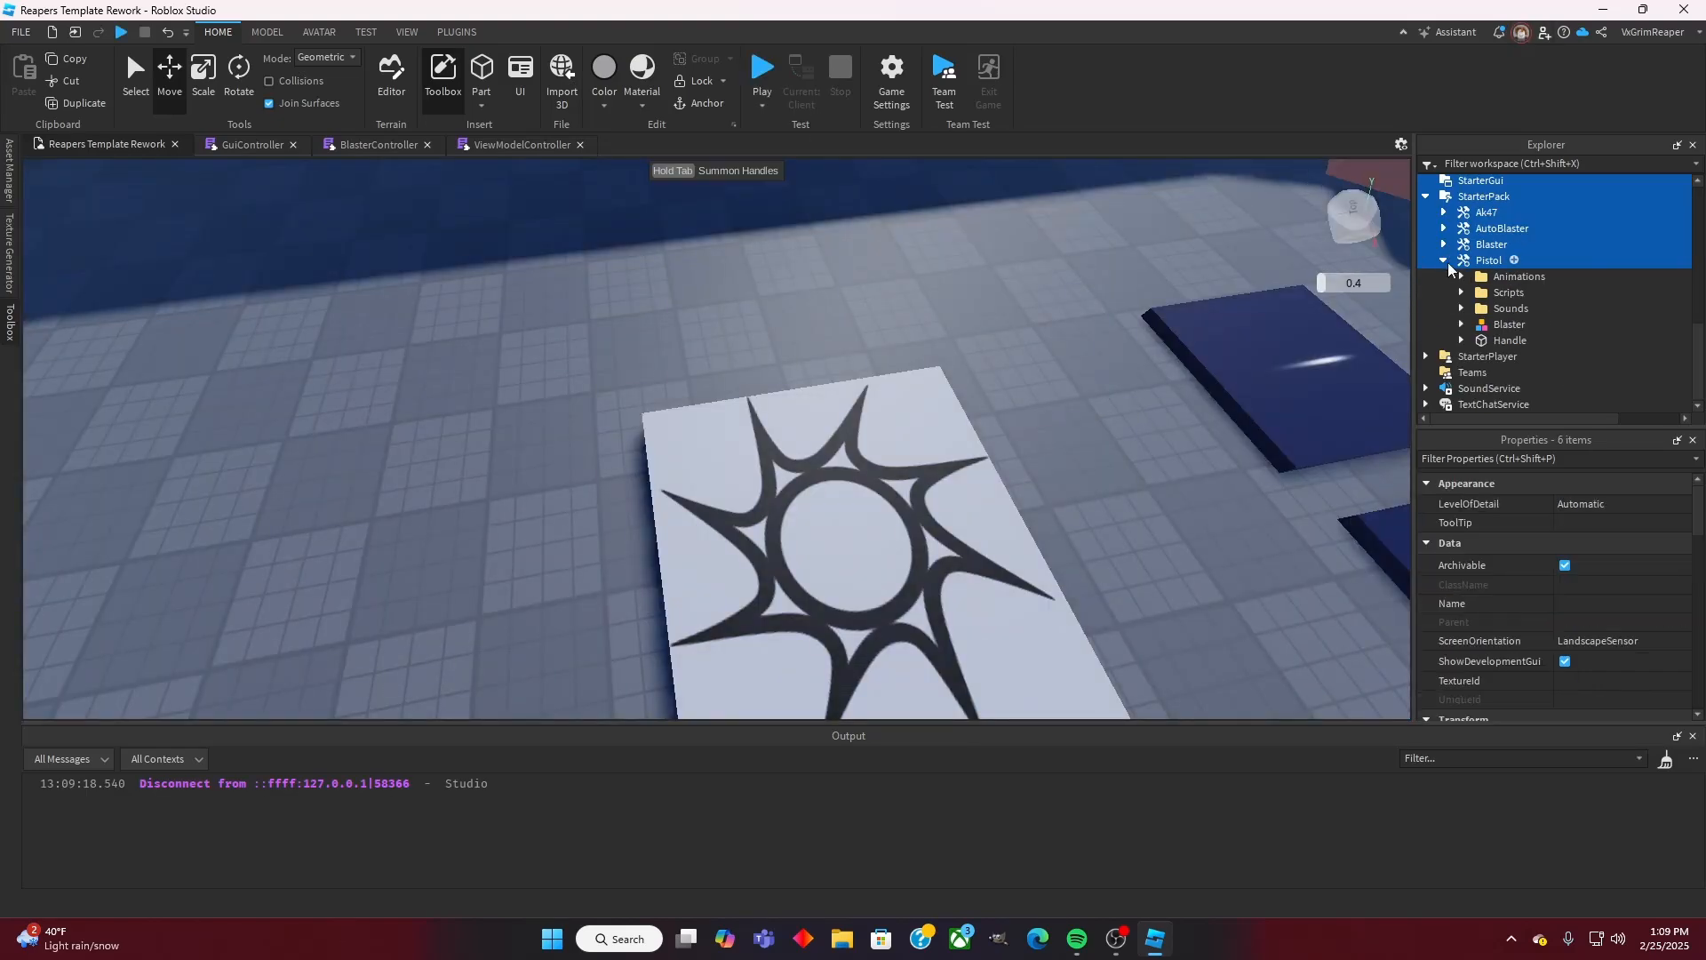
right_click_drag(1044, 314, 1260, 286)
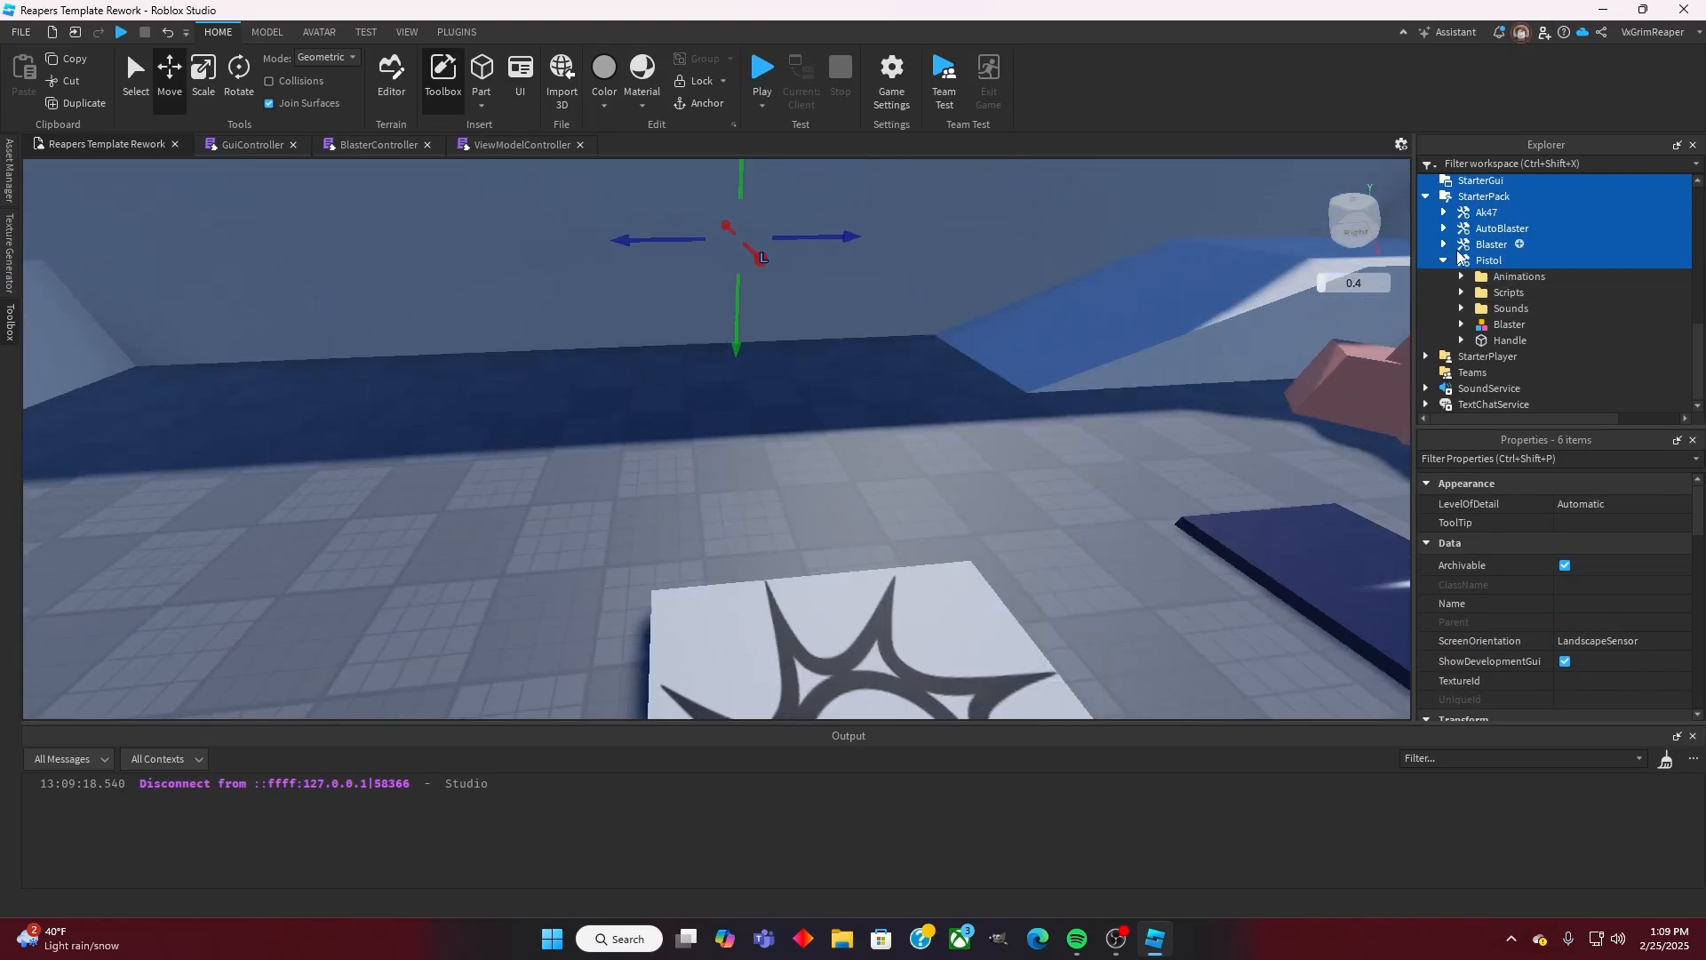
scroll(1458, 256, "up", 2)
left_click(1426, 287)
scroll(1427, 289, "up", 1)
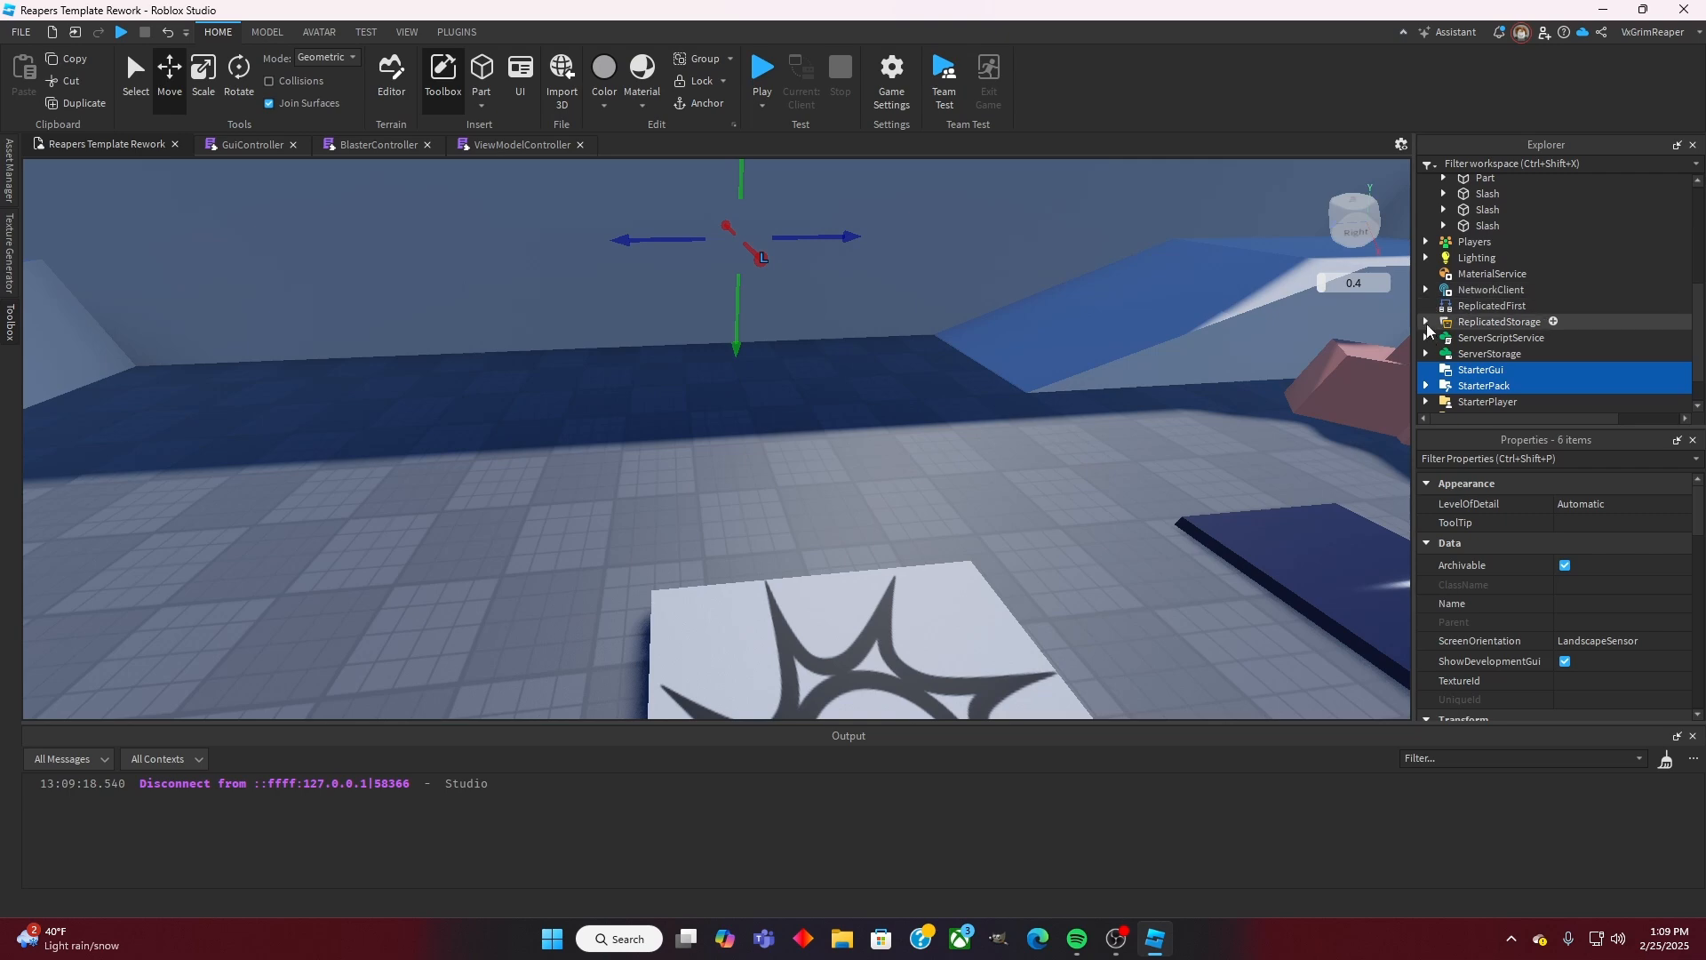
scroll(1451, 344, "down", 1)
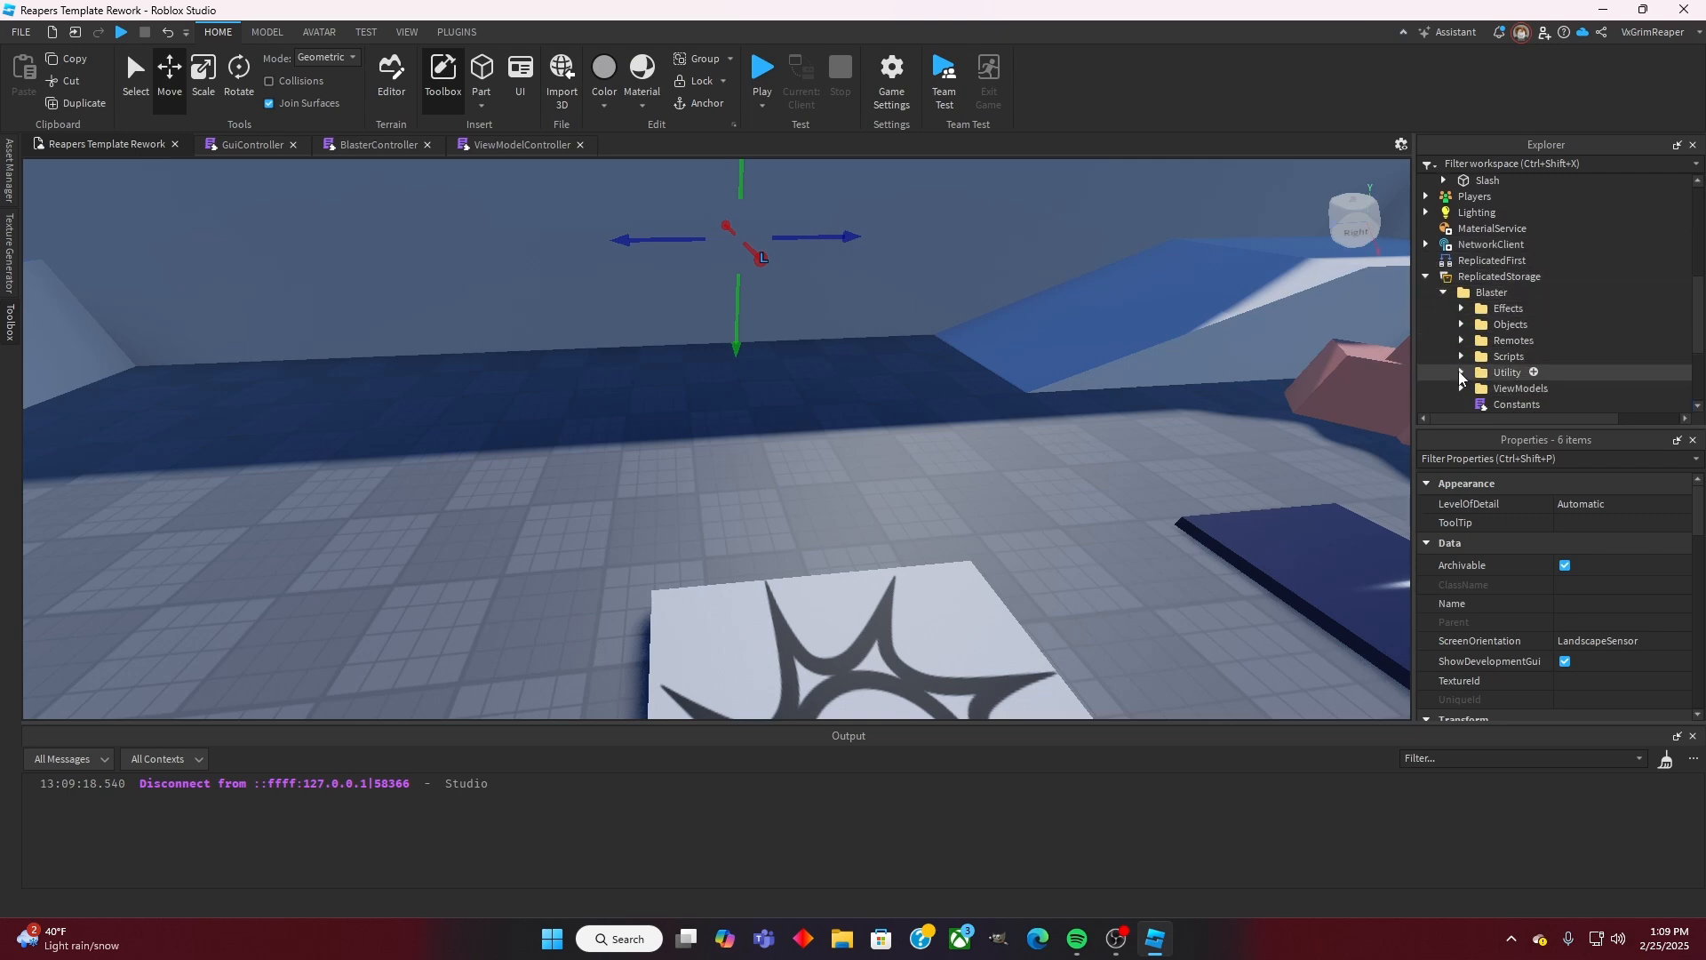
left_click(1460, 388)
scroll(1458, 378, "down", 1)
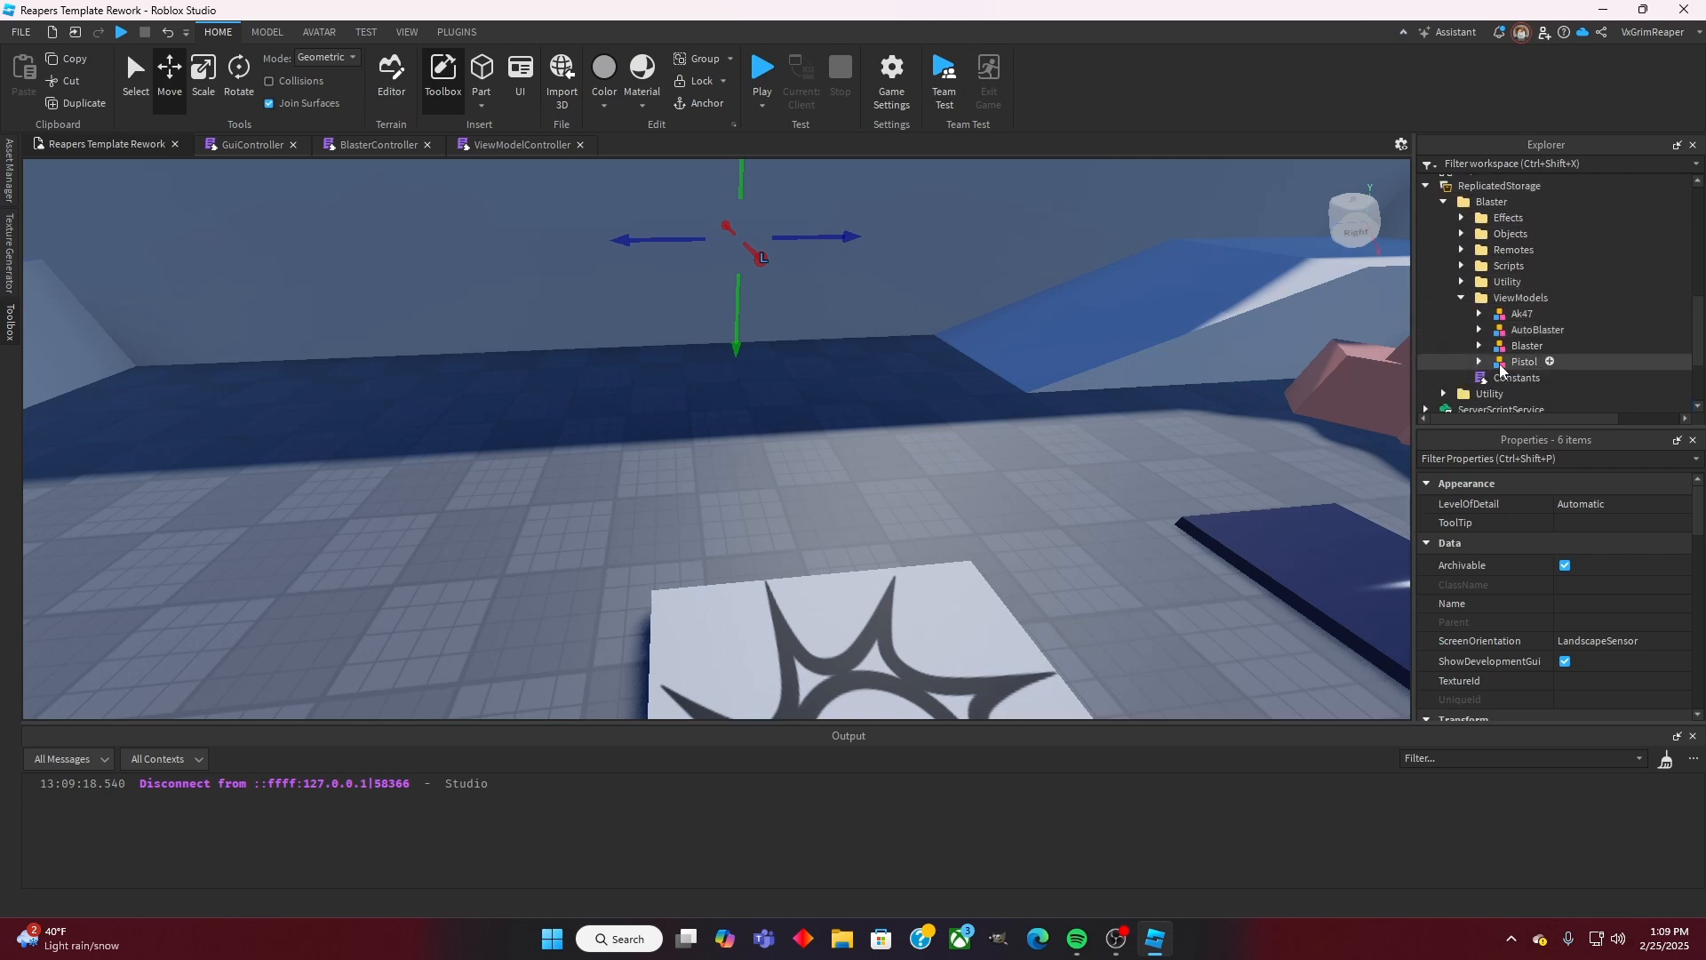
left_click_drag(1496, 318, 1475, 217)
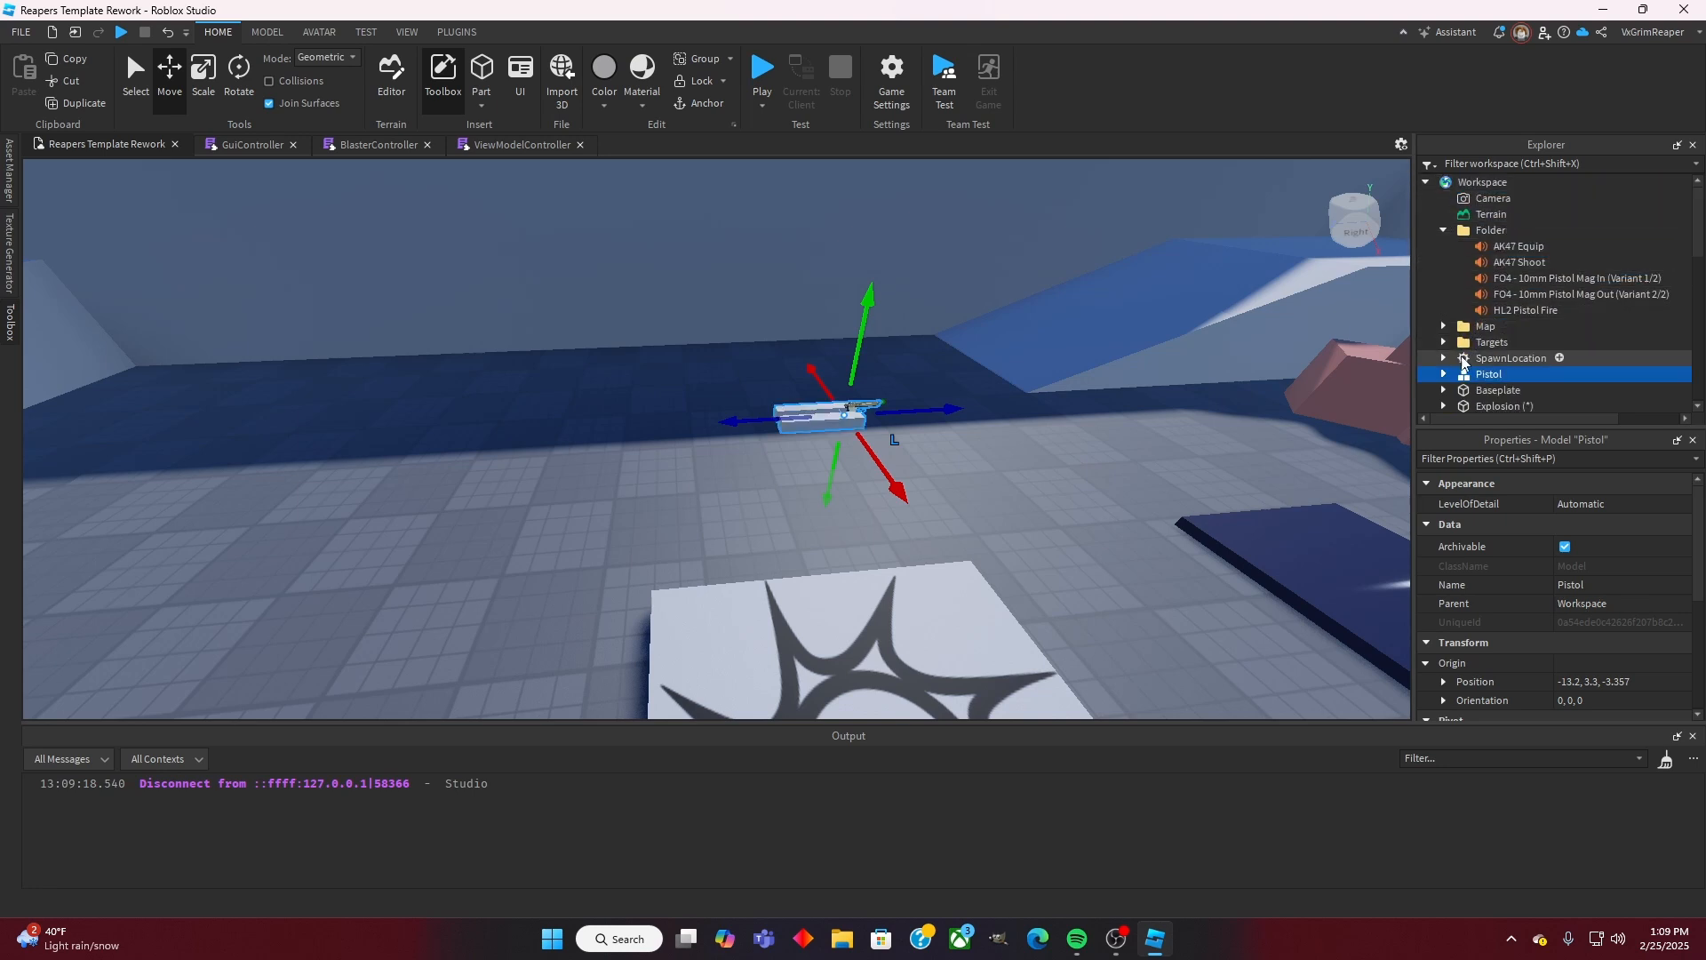
Step: Move and scale the Magazine mesh in the Pistol view model's Blaster so it lines up inside the pistol grip
left_click(1462, 360)
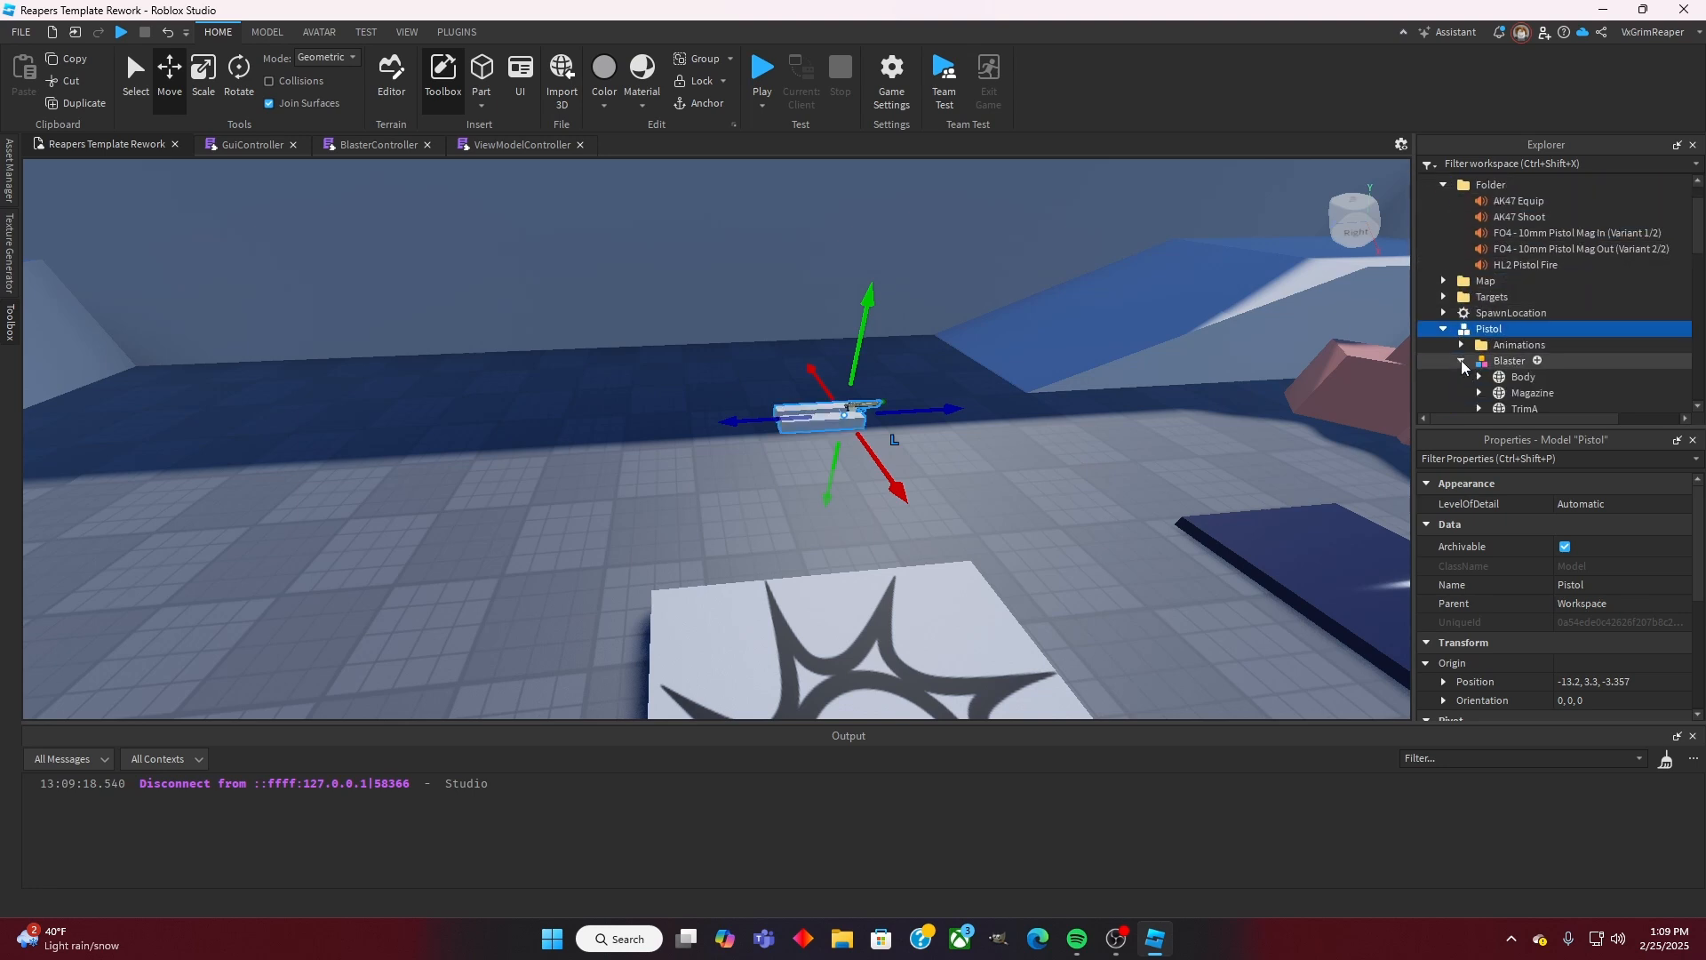
scroll(1466, 359, "down", 1)
left_click(1474, 349)
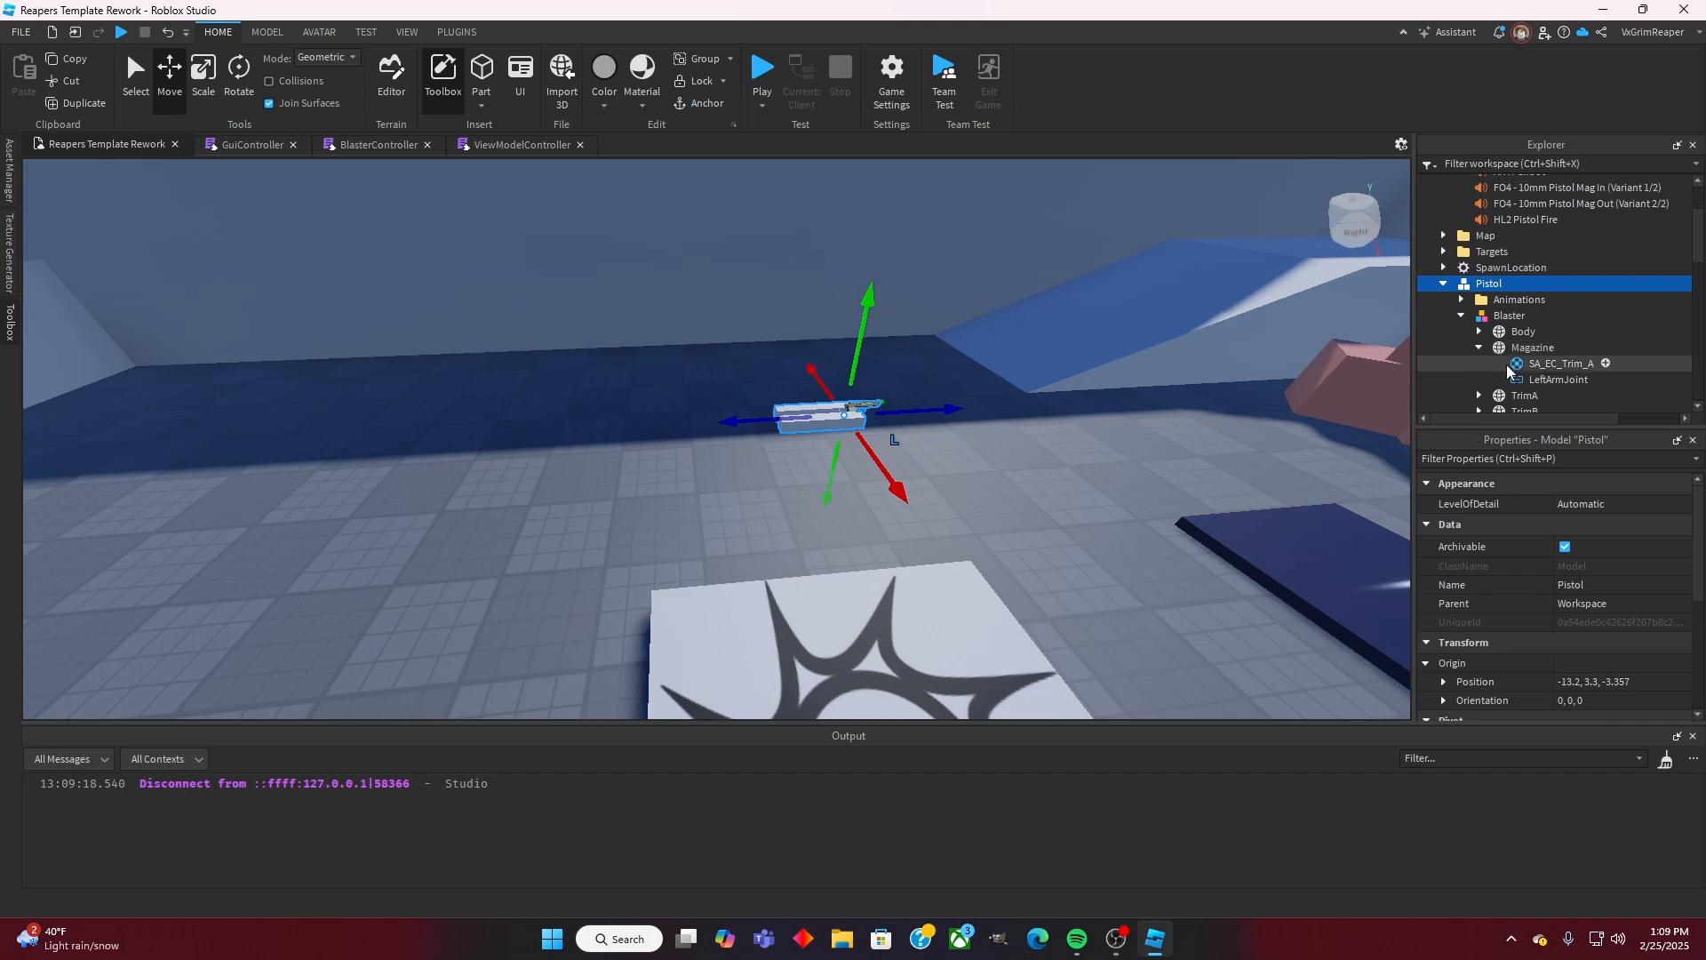
right_click_drag(1173, 339, 1176, 340)
key("w")
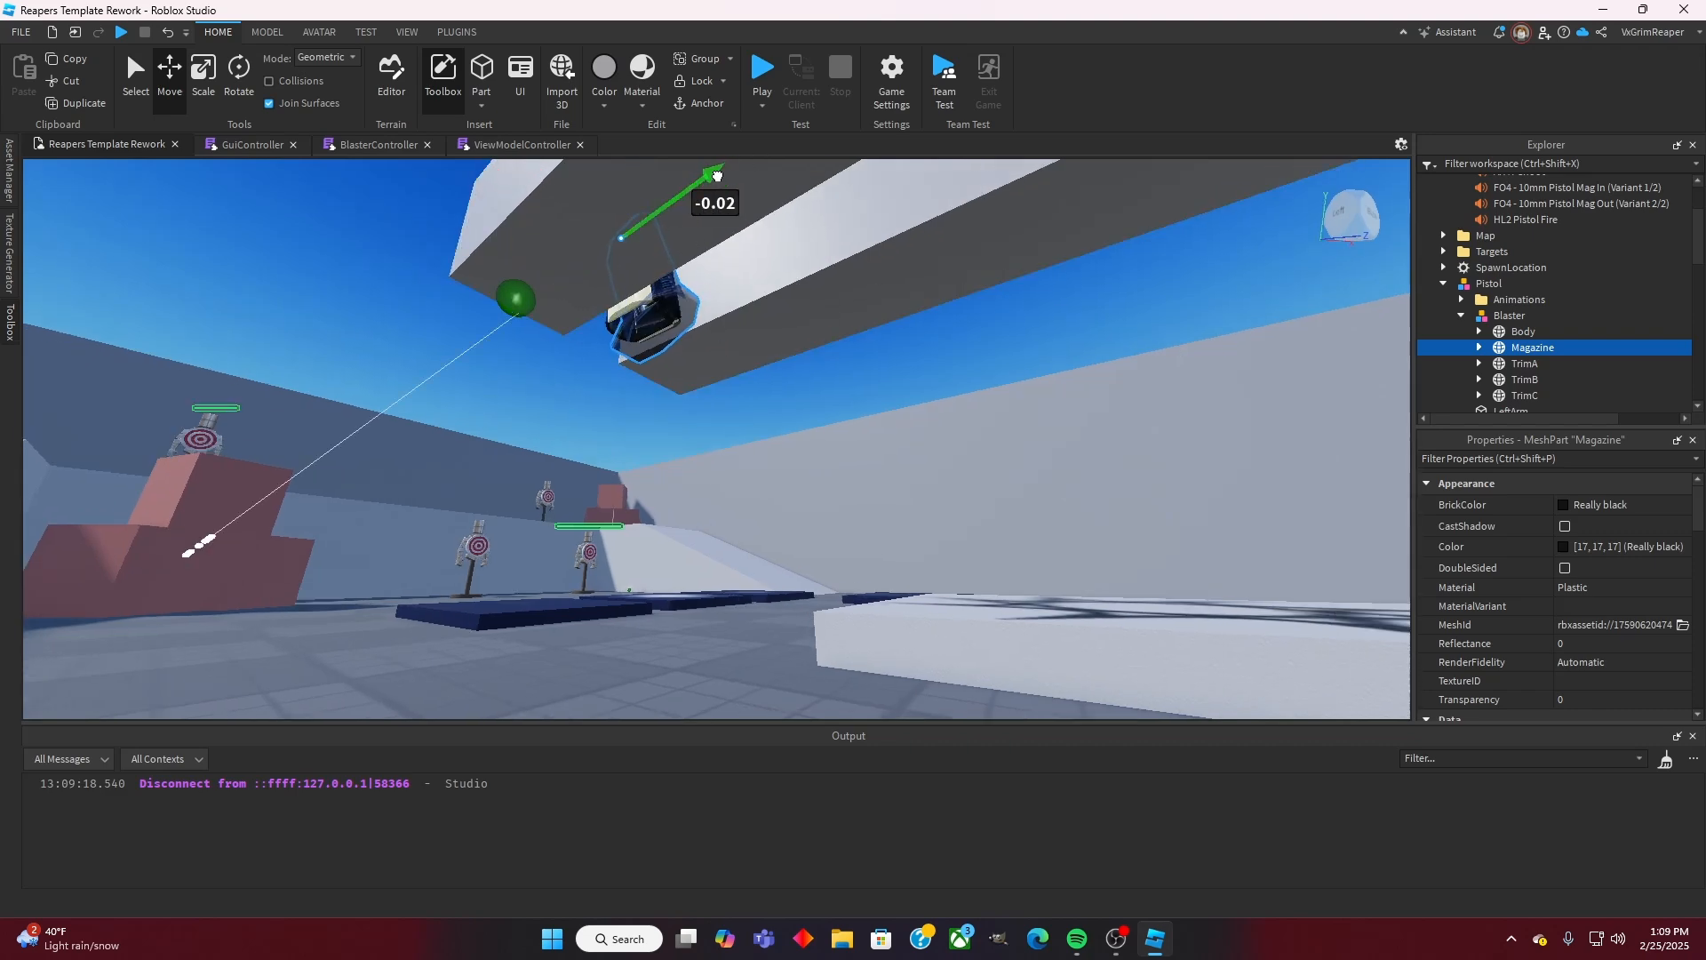
right_click_drag(705, 192, 706, 192)
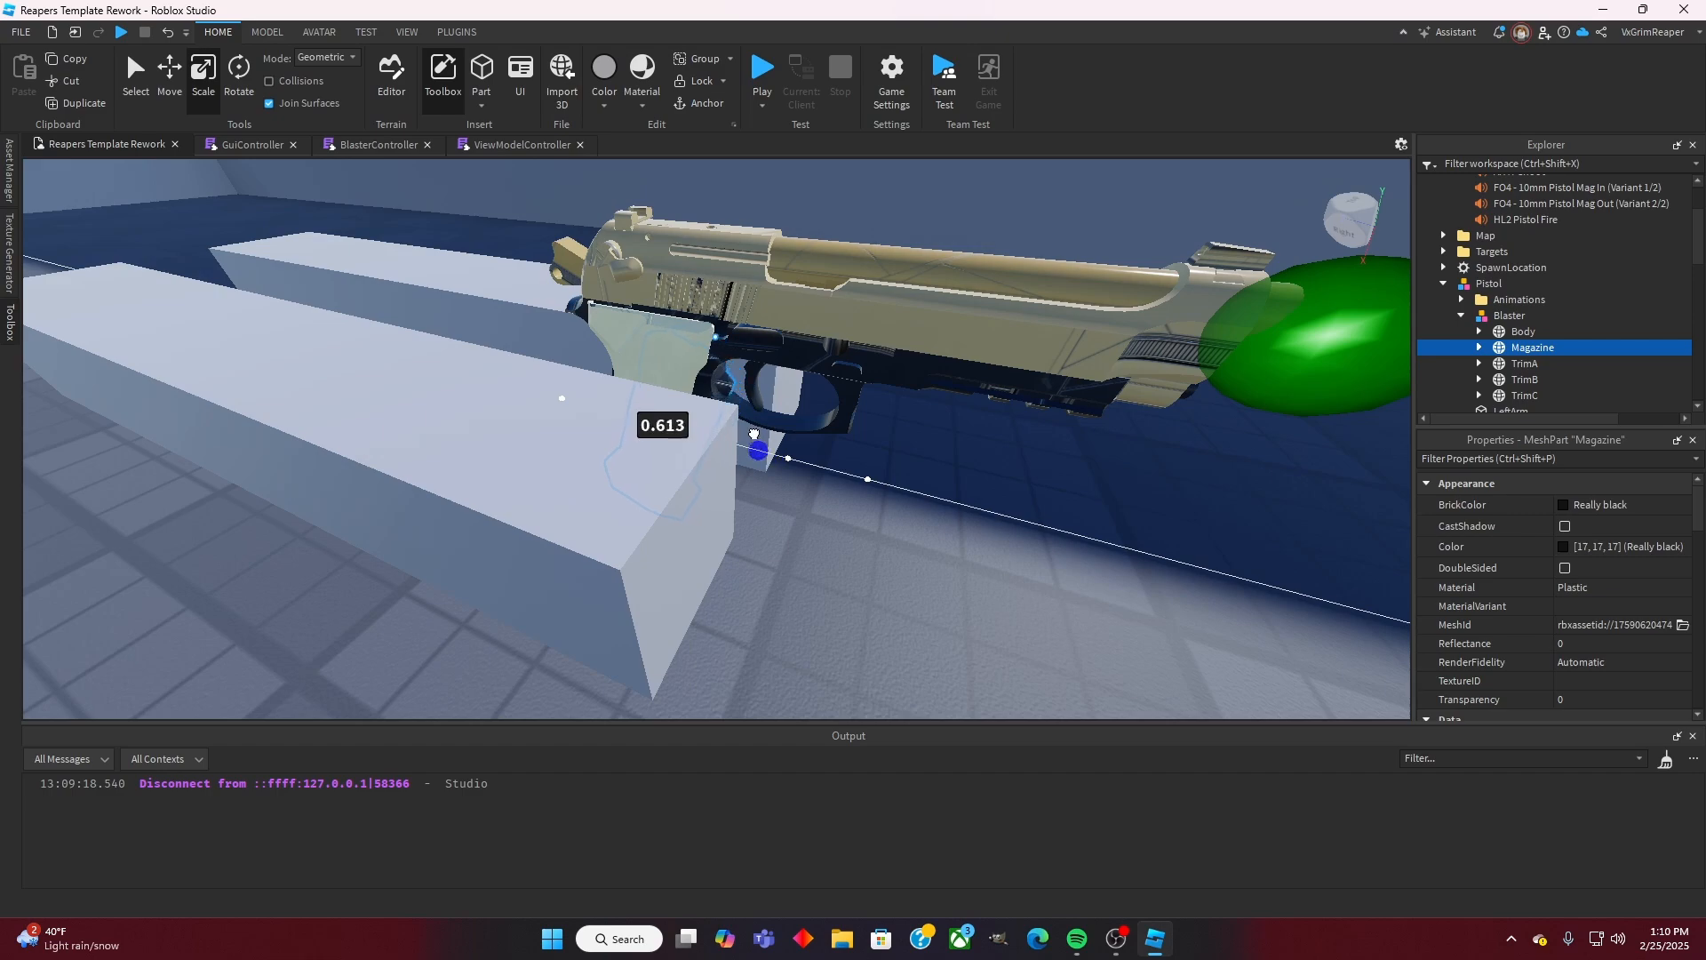
right_click_drag(745, 426, 734, 397)
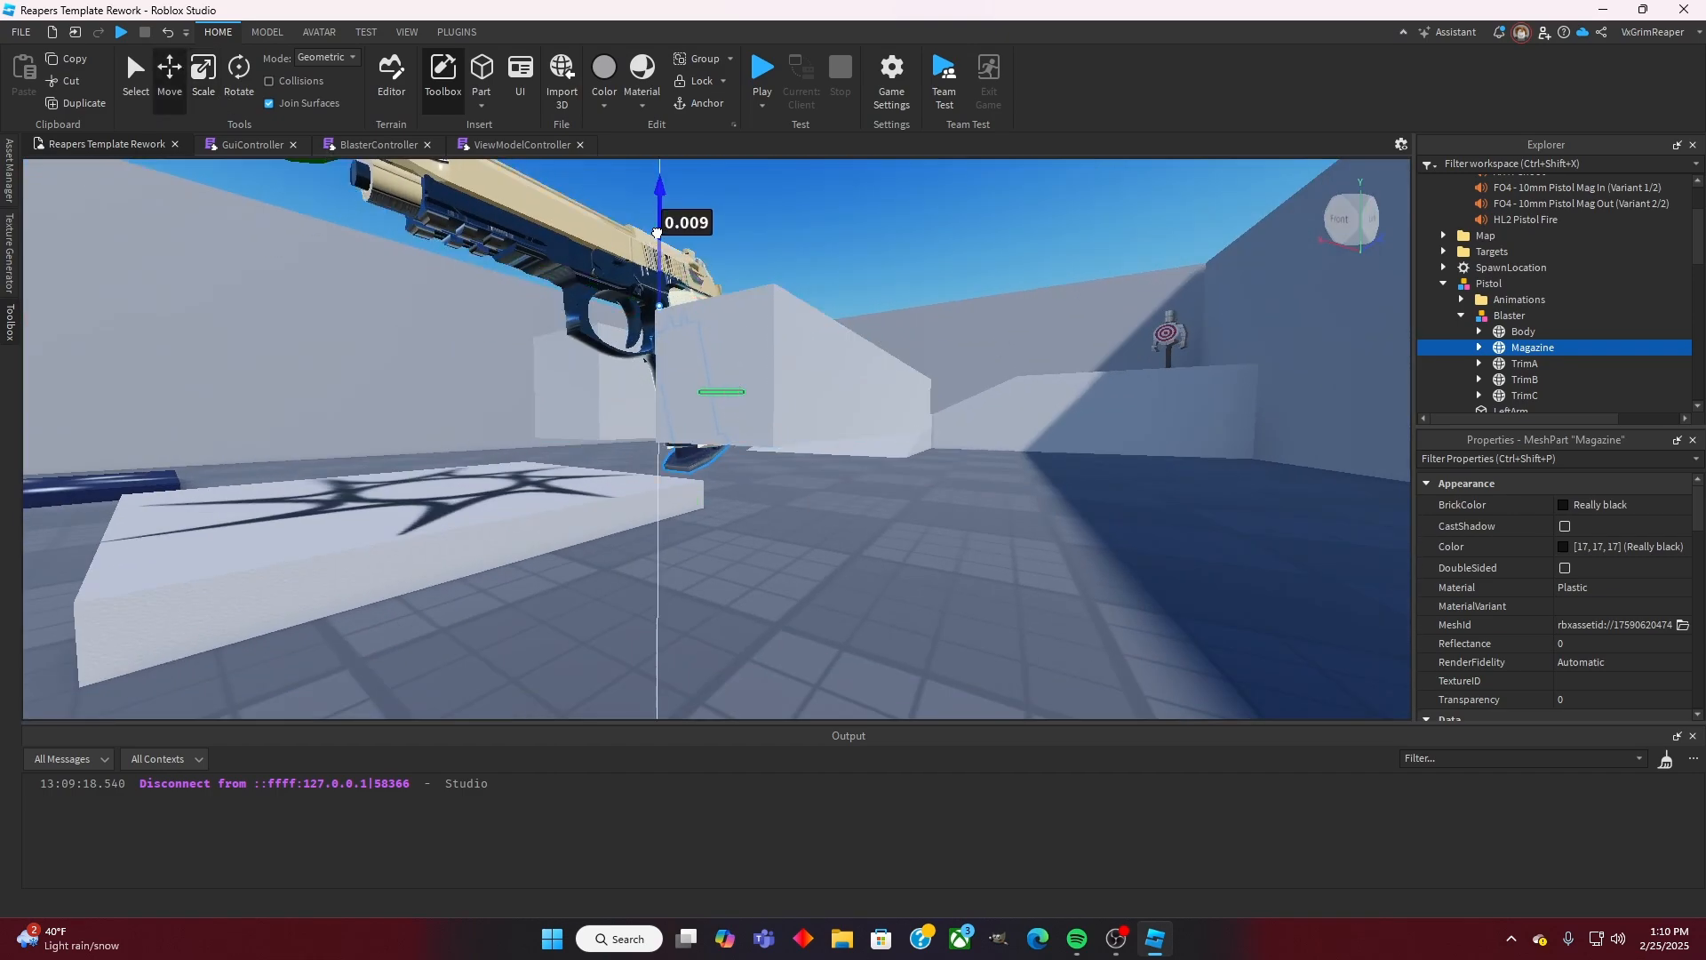
right_click_drag(659, 224, 667, 224)
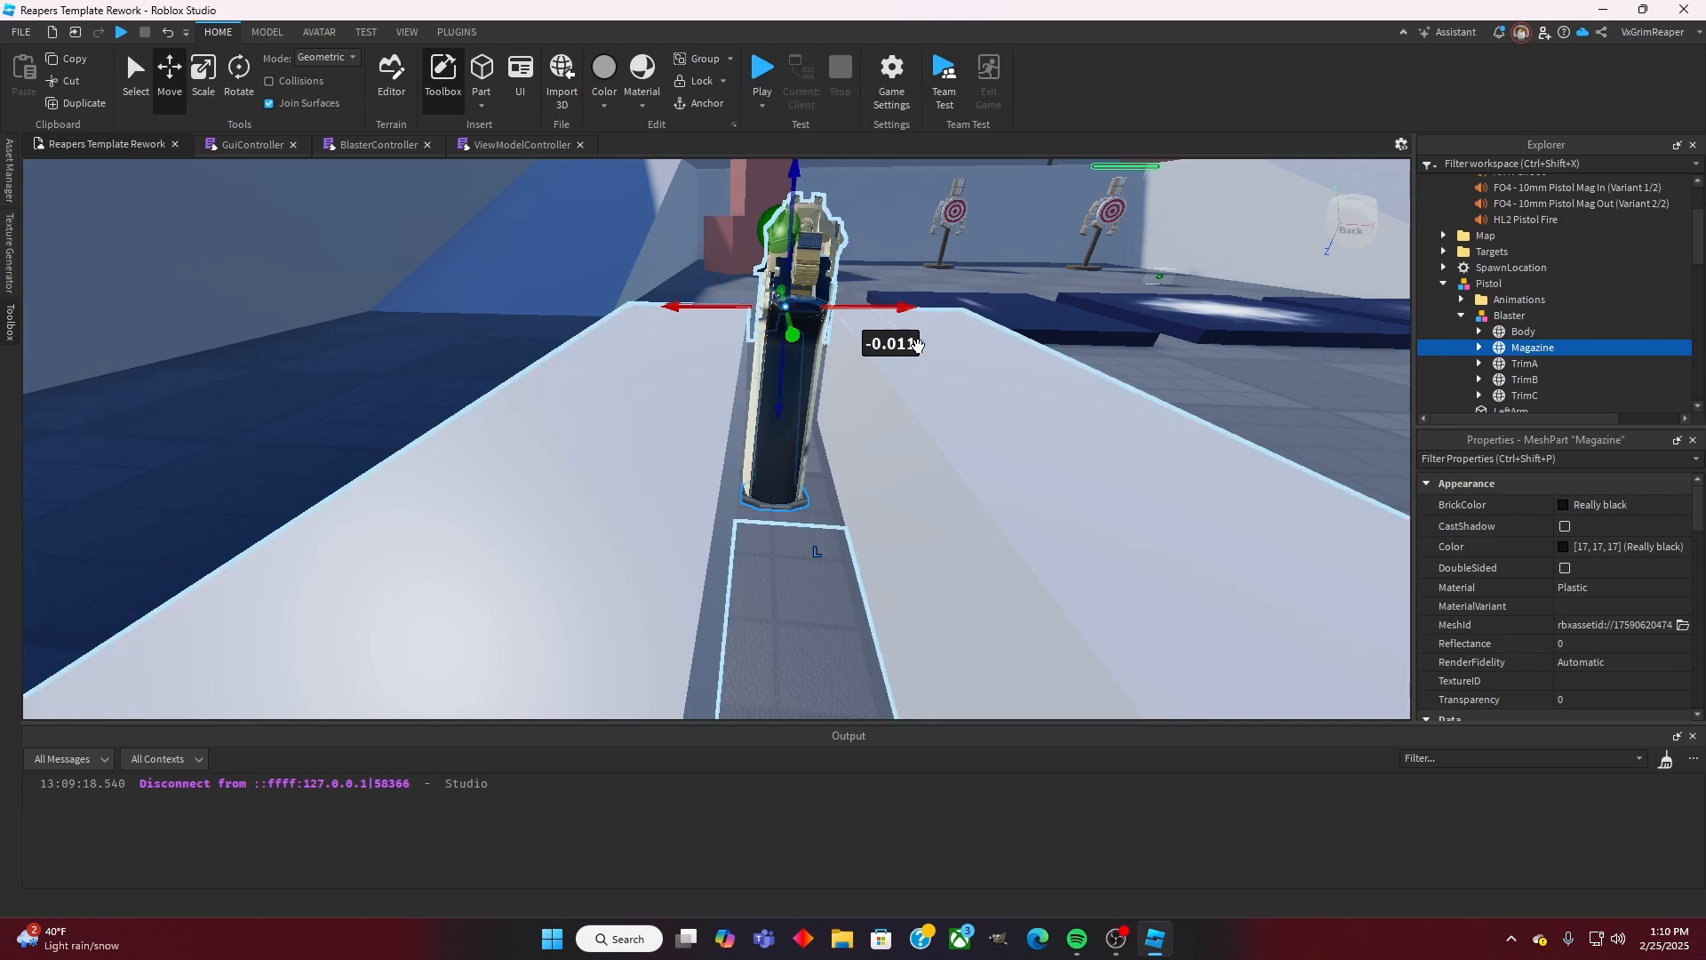
right_click_drag(916, 344, 929, 336)
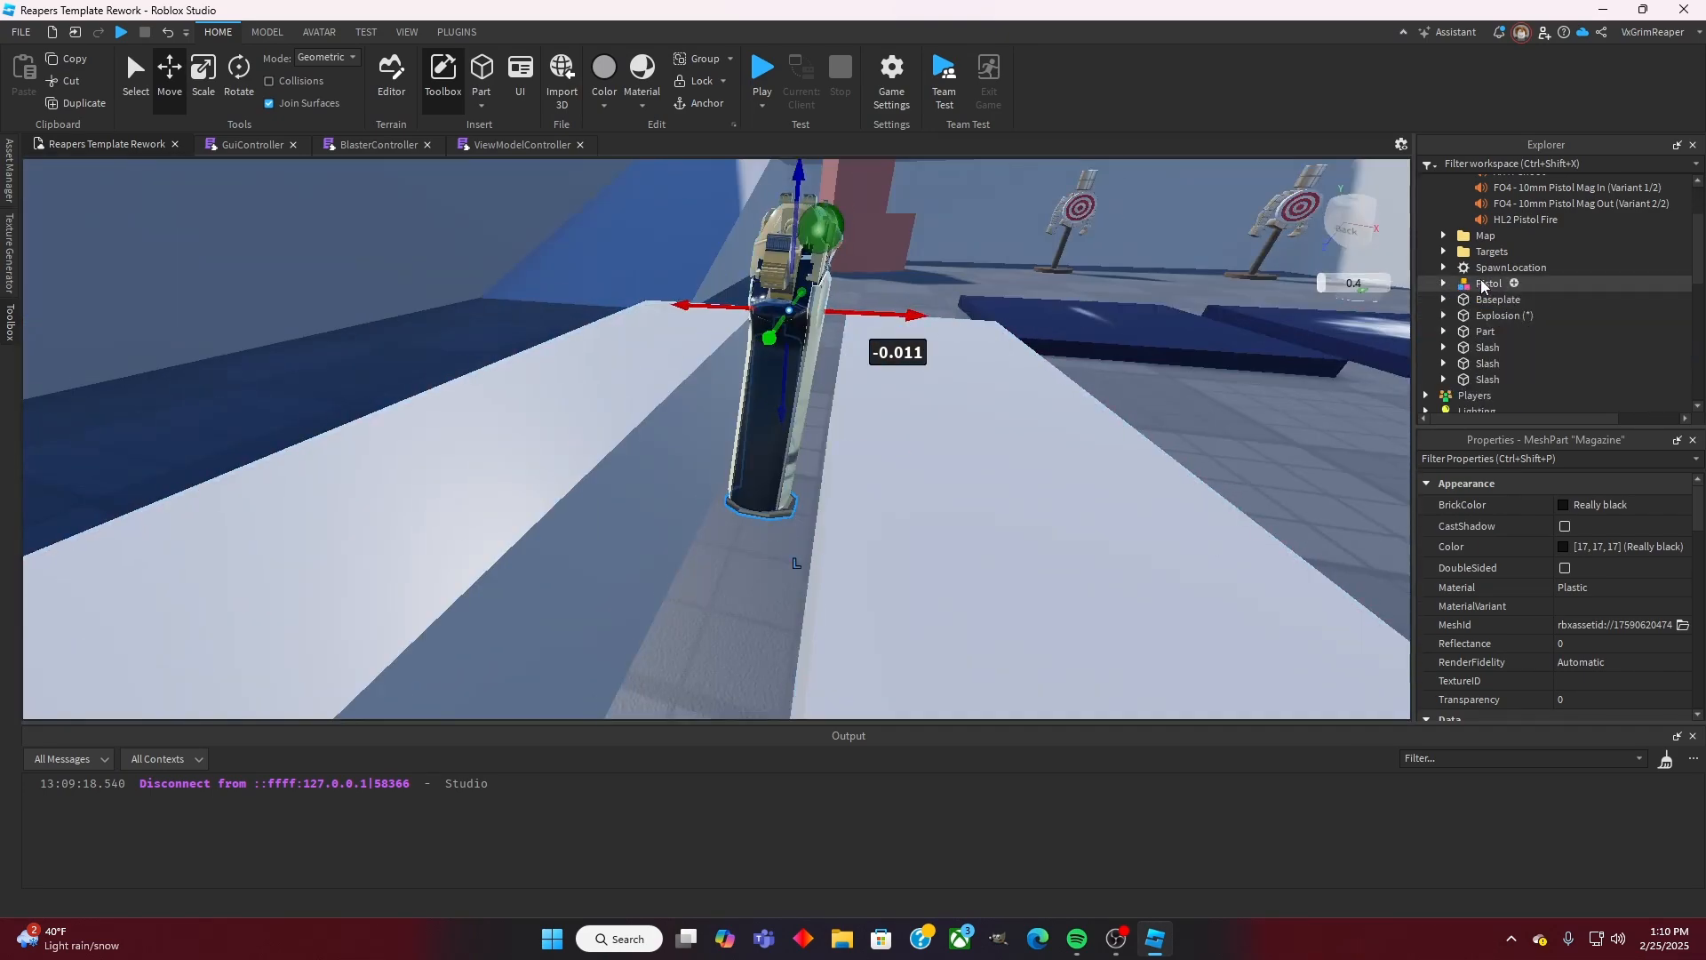
Step: Return the edited Pistol model from the Workspace to the Blaster ViewModels folder in ReplicatedStorage
left_click_drag(1482, 285, 1482, 284)
scroll(1482, 284, "down", 2)
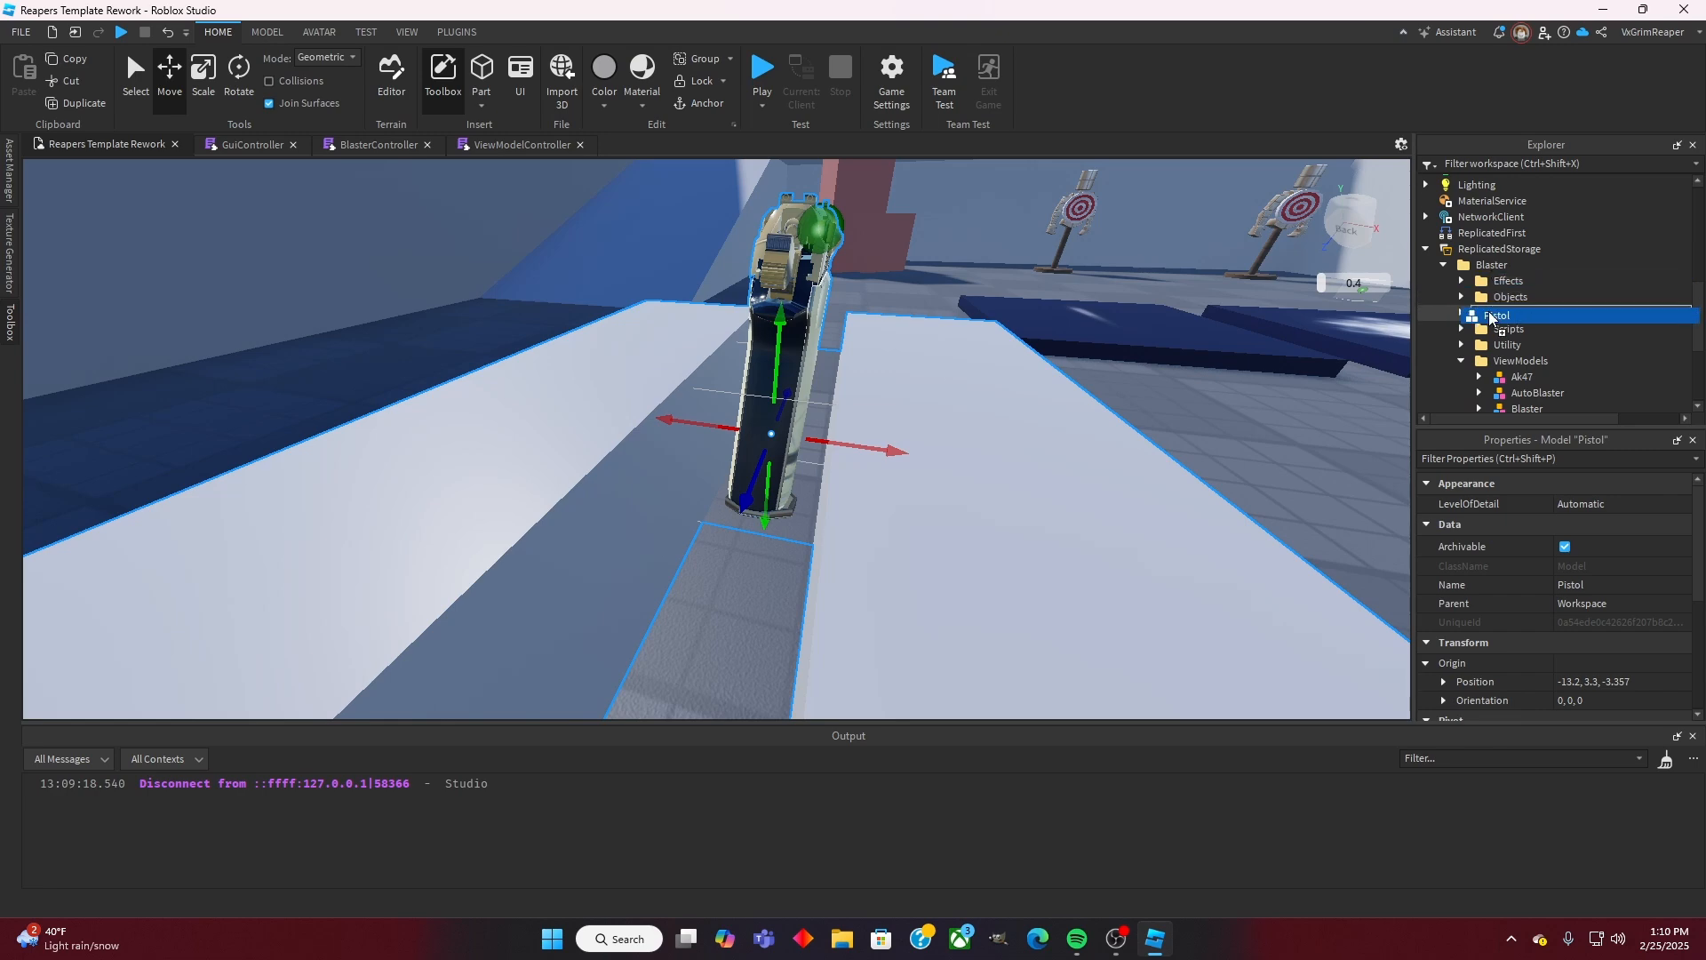
left_click_drag(1503, 361, 1503, 360)
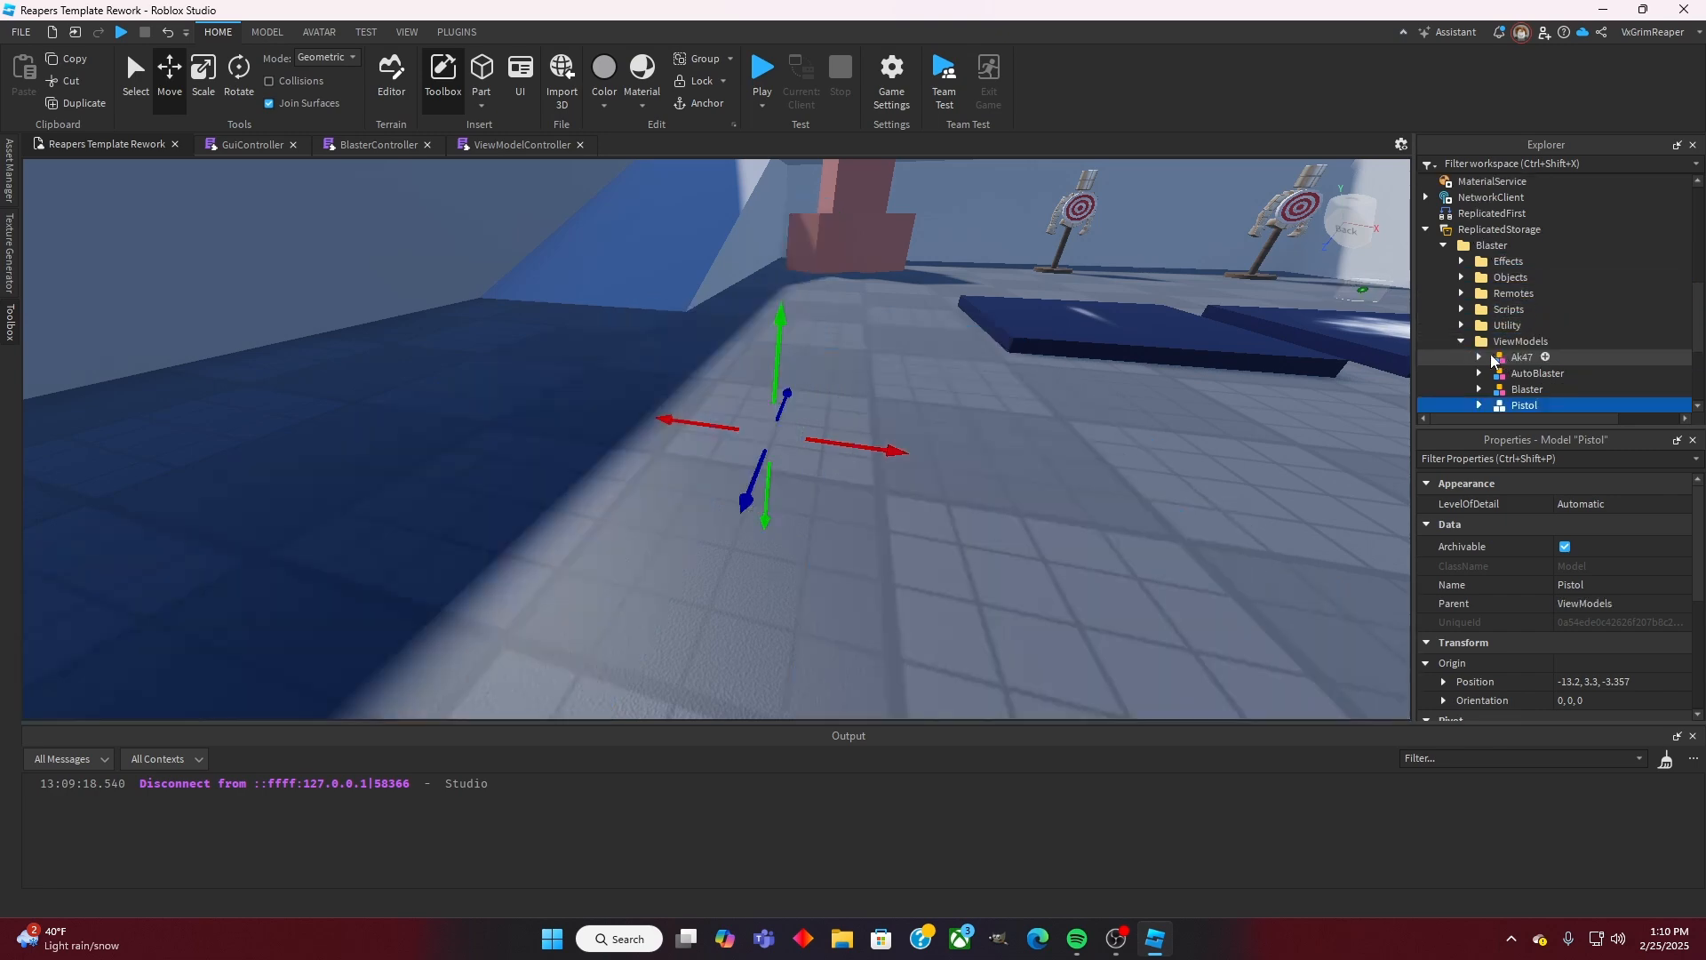
Step: Start a play test and alternate firing and reloading the pistol, including while aiming, to check the magazine's fit
left_click(755, 68)
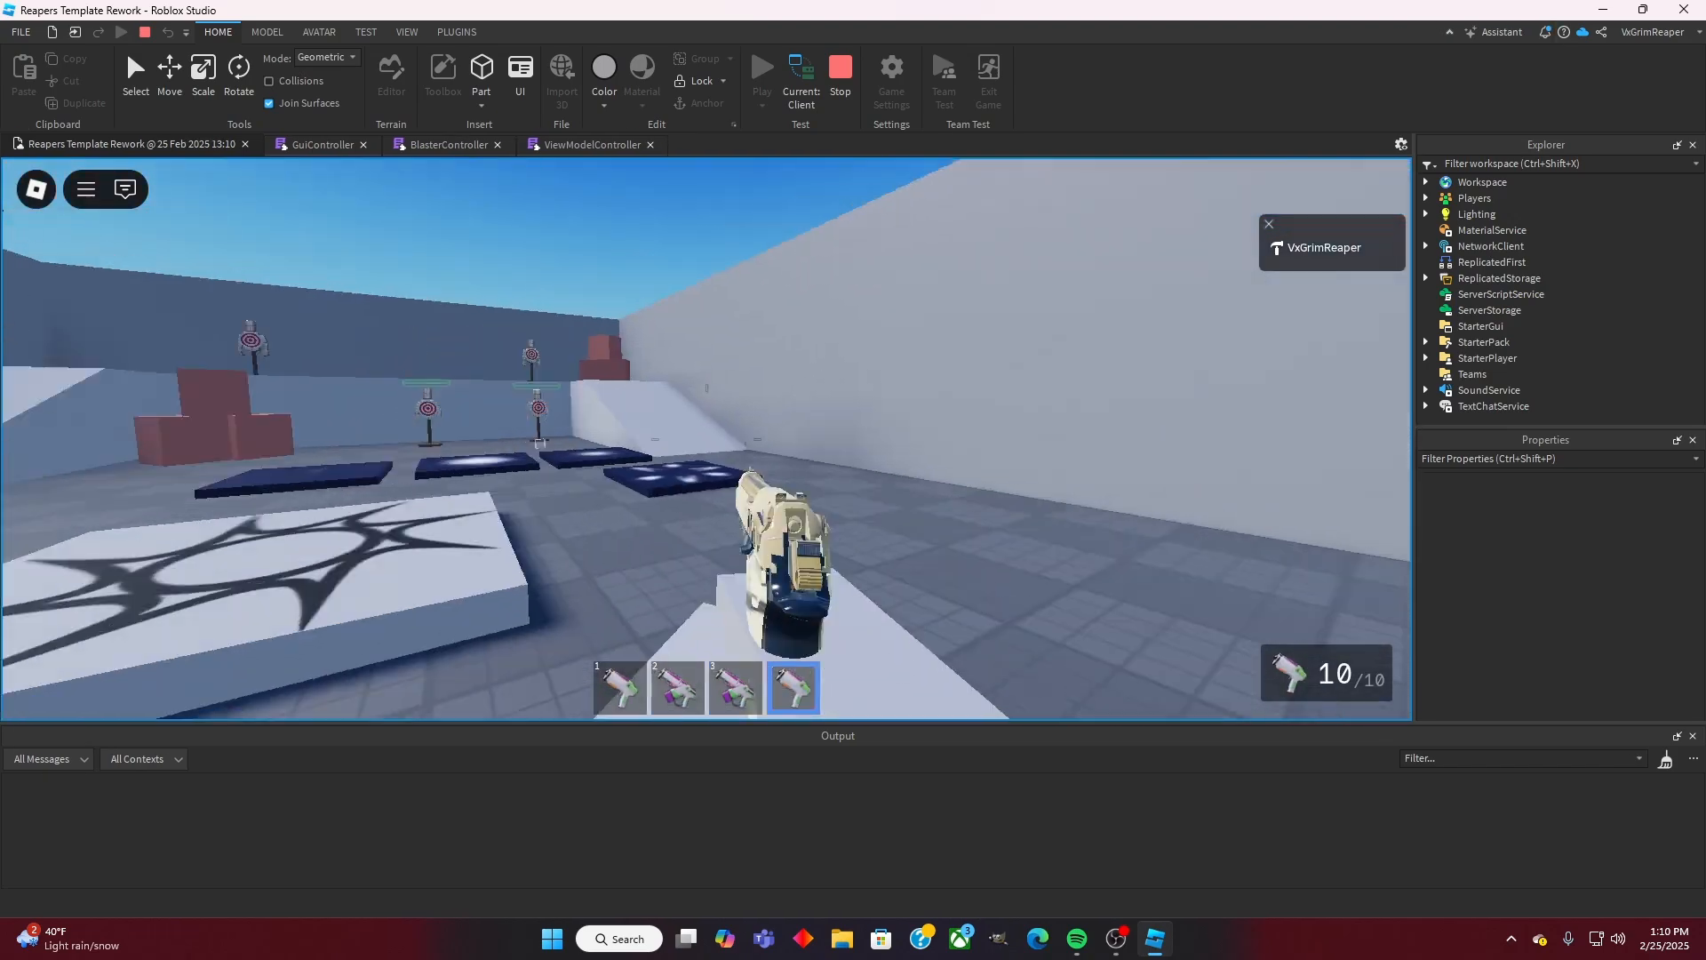
left_click(706, 439)
key("r")
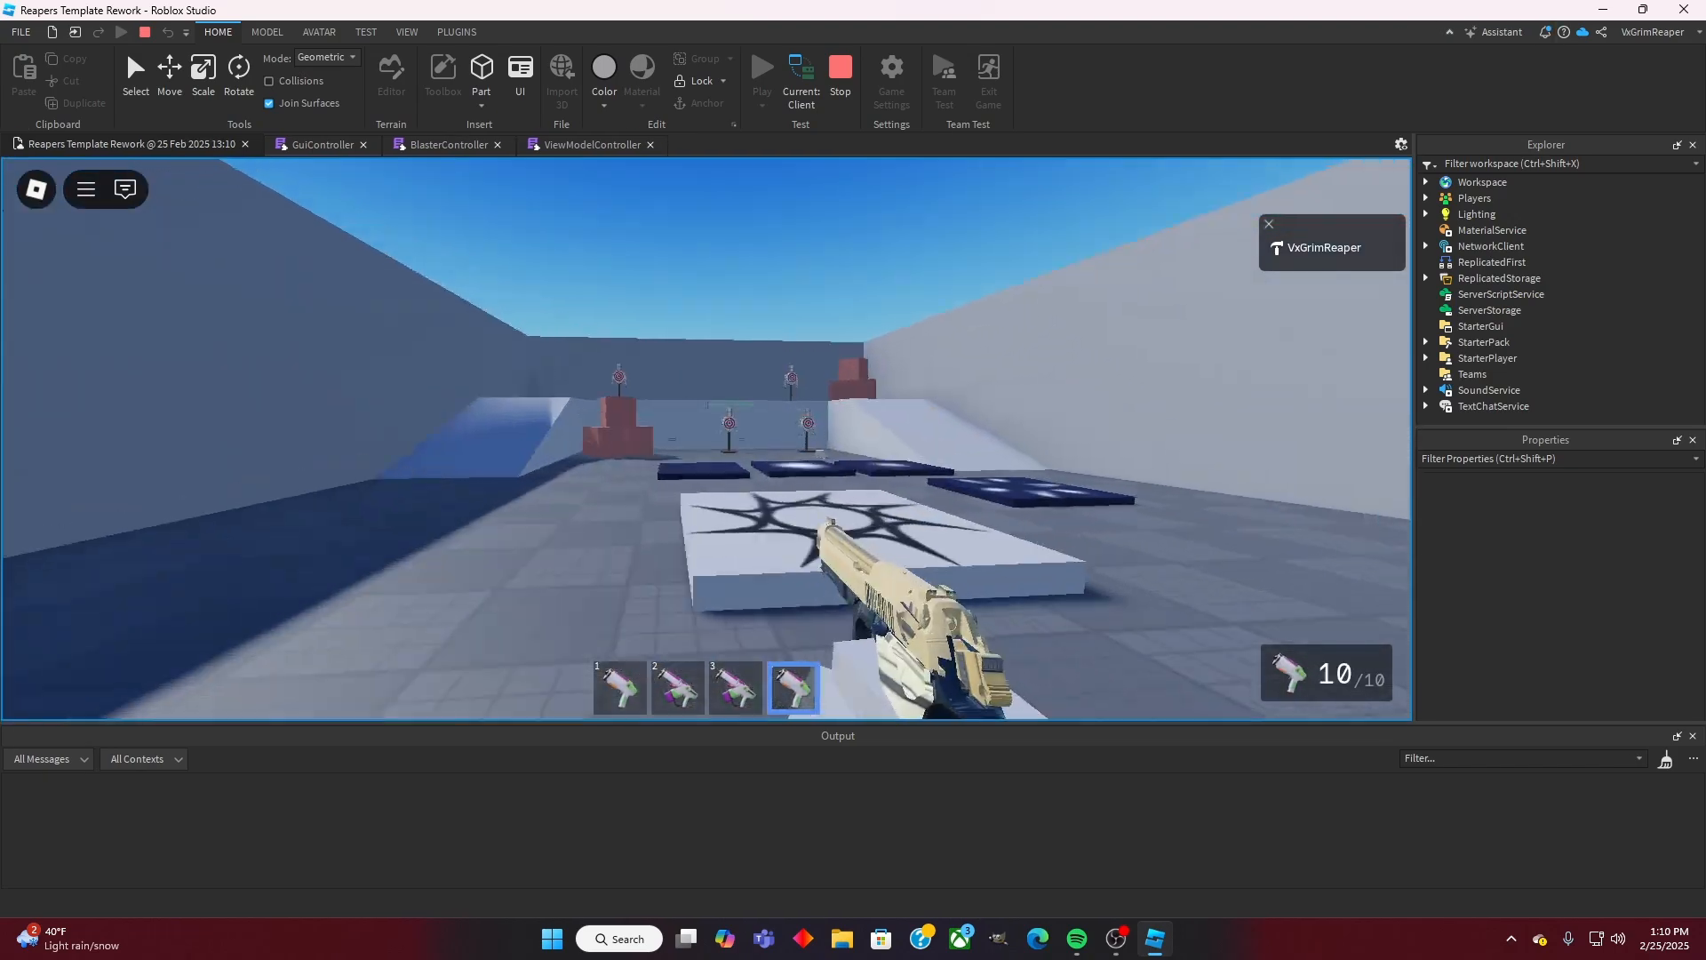
left_click(707, 439)
key("r")
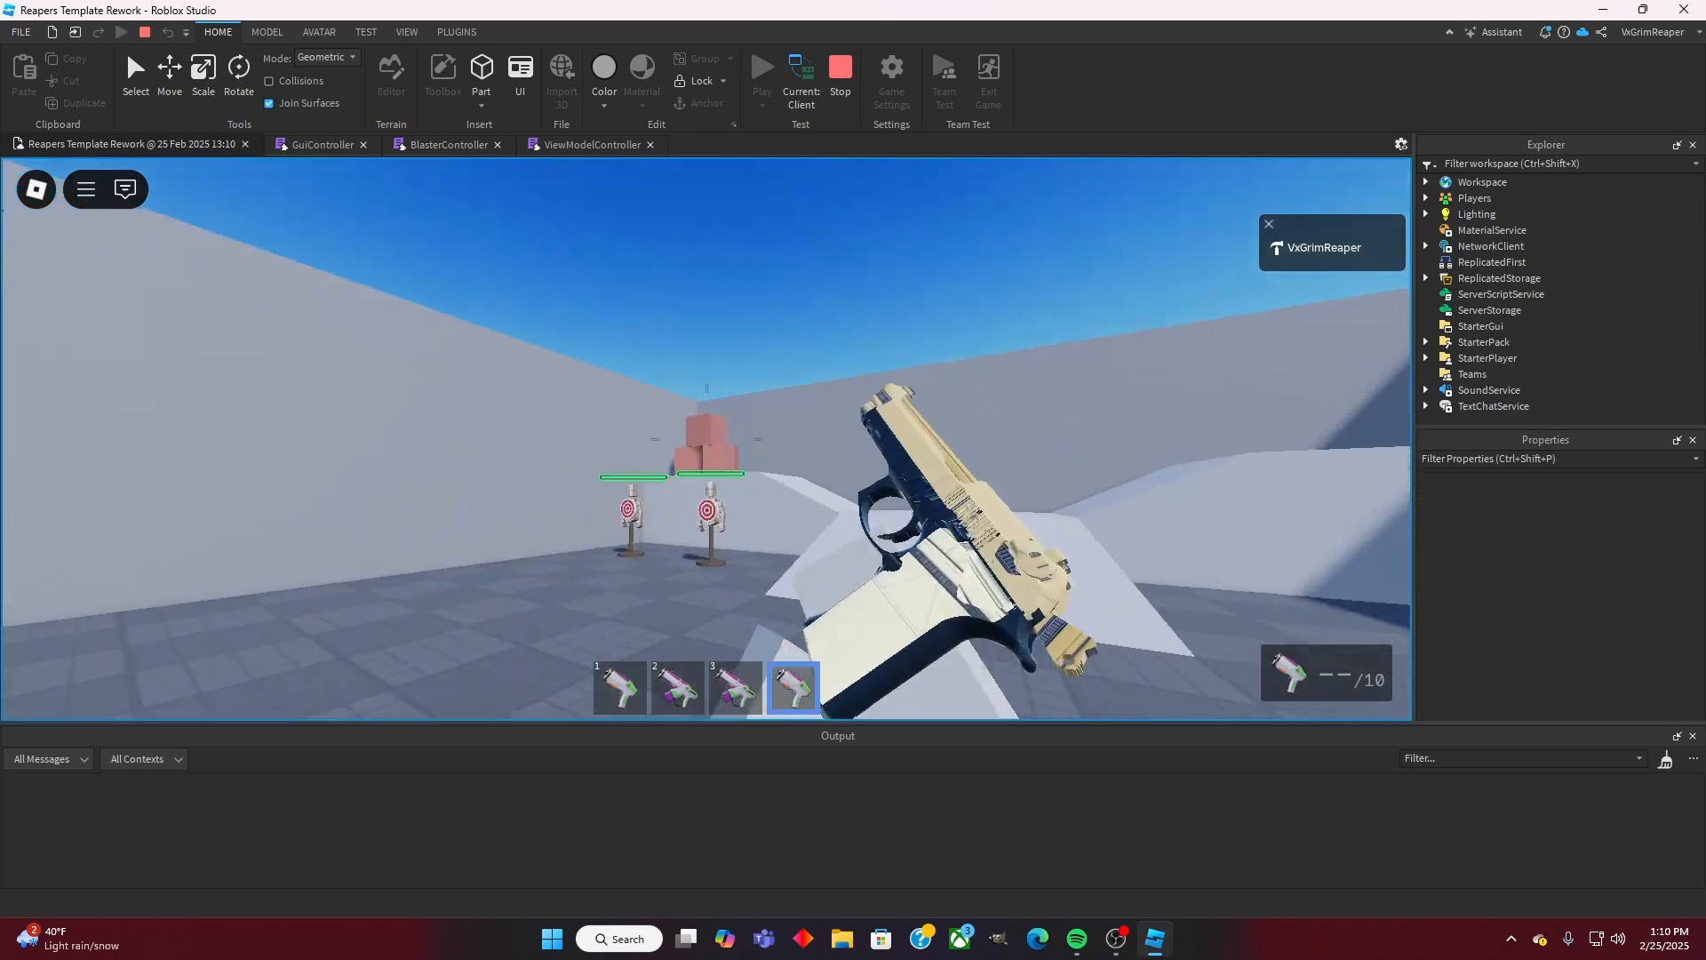
right_click(706, 439)
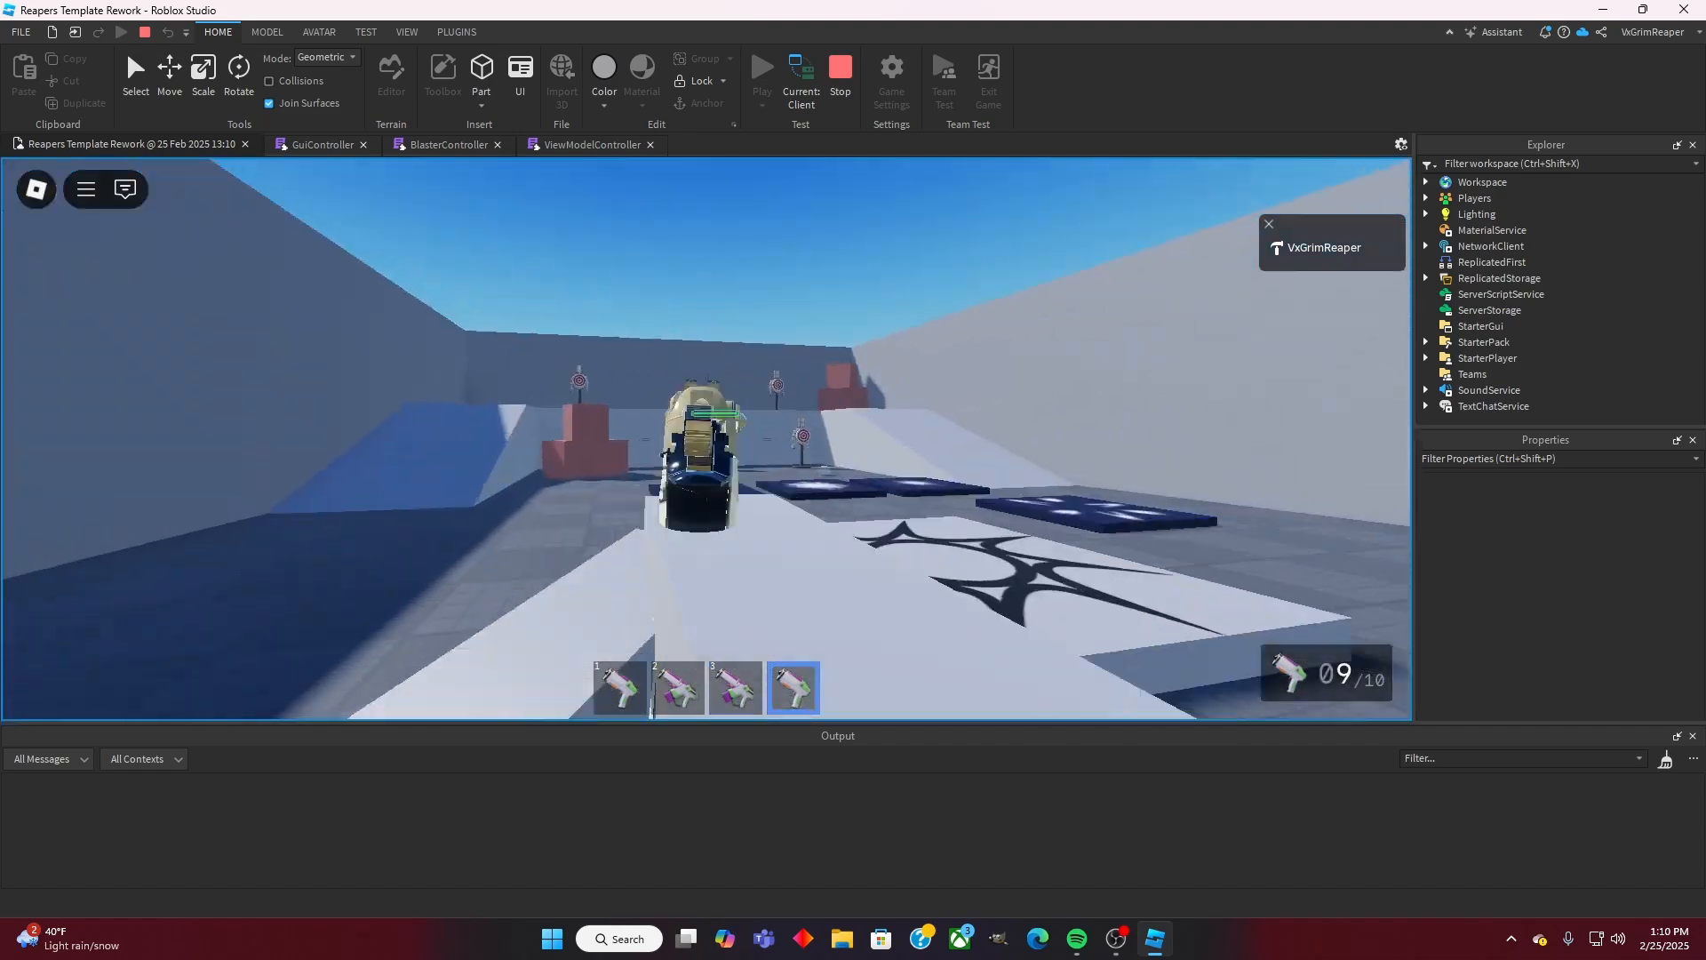
left_click(706, 439)
left_click(706, 438)
left_click(706, 439)
key("r")
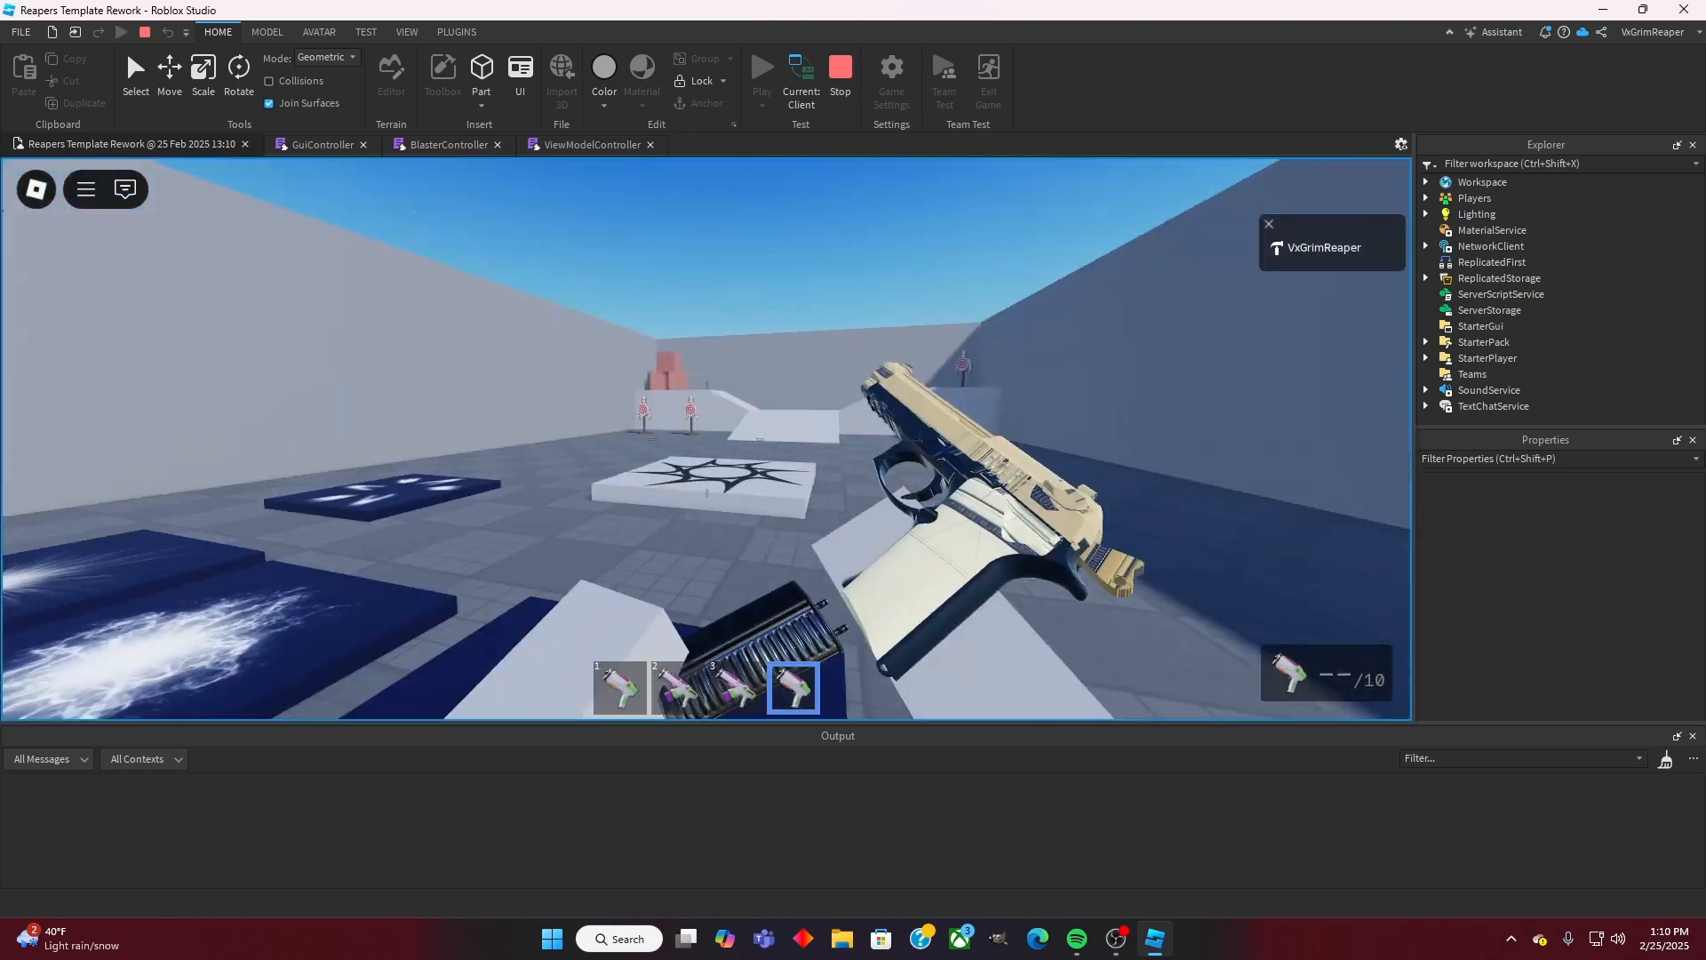
Step: Move around the arena, fire several aimed pistol shots and reload to inspect the adjusted magazine again
key("w")
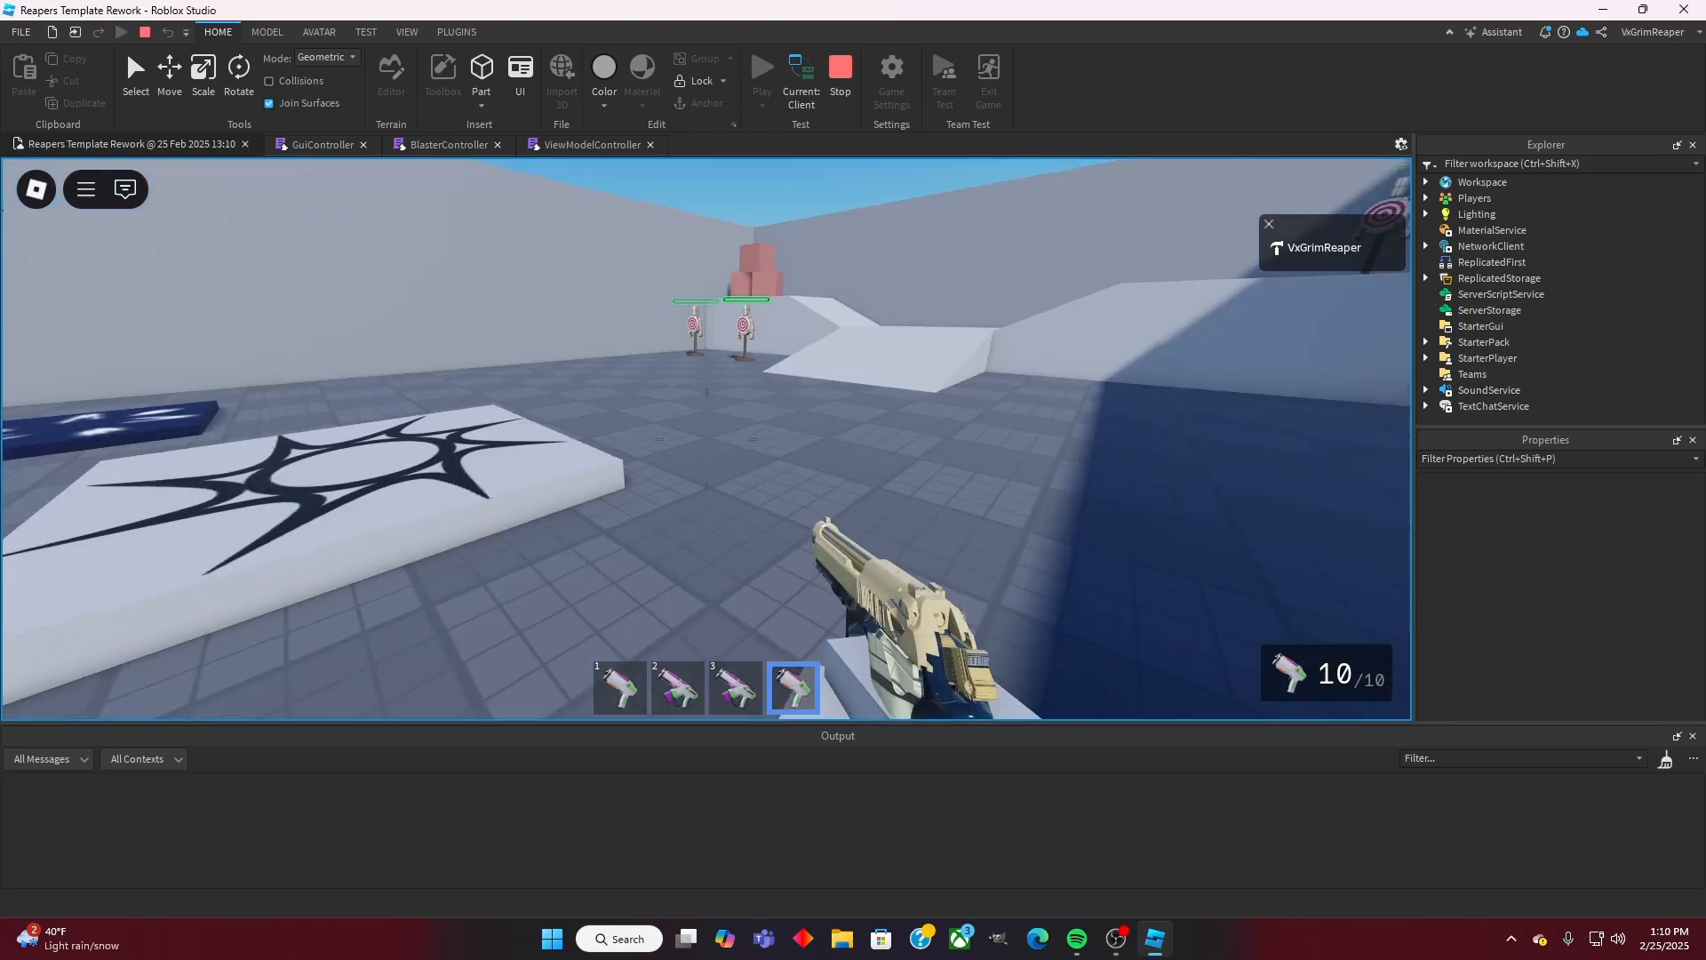
right_click(706, 439)
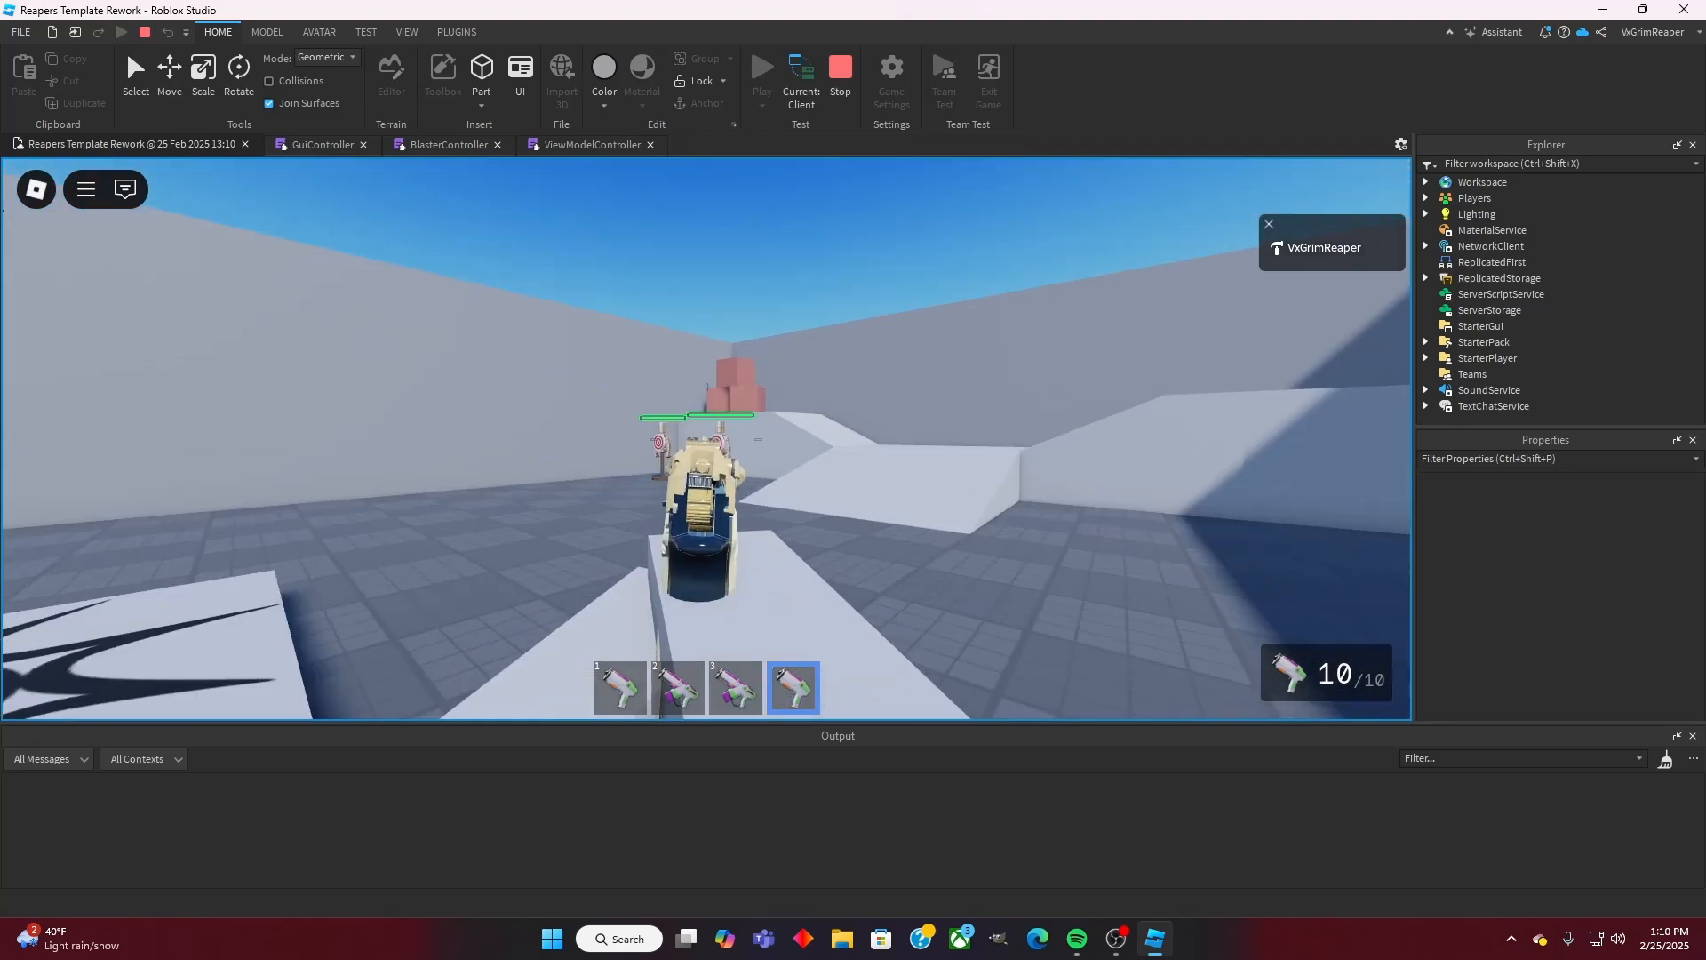
left_click(706, 439)
left_click(706, 438)
left_click(706, 439)
left_click(707, 439)
key("r")
key("s")
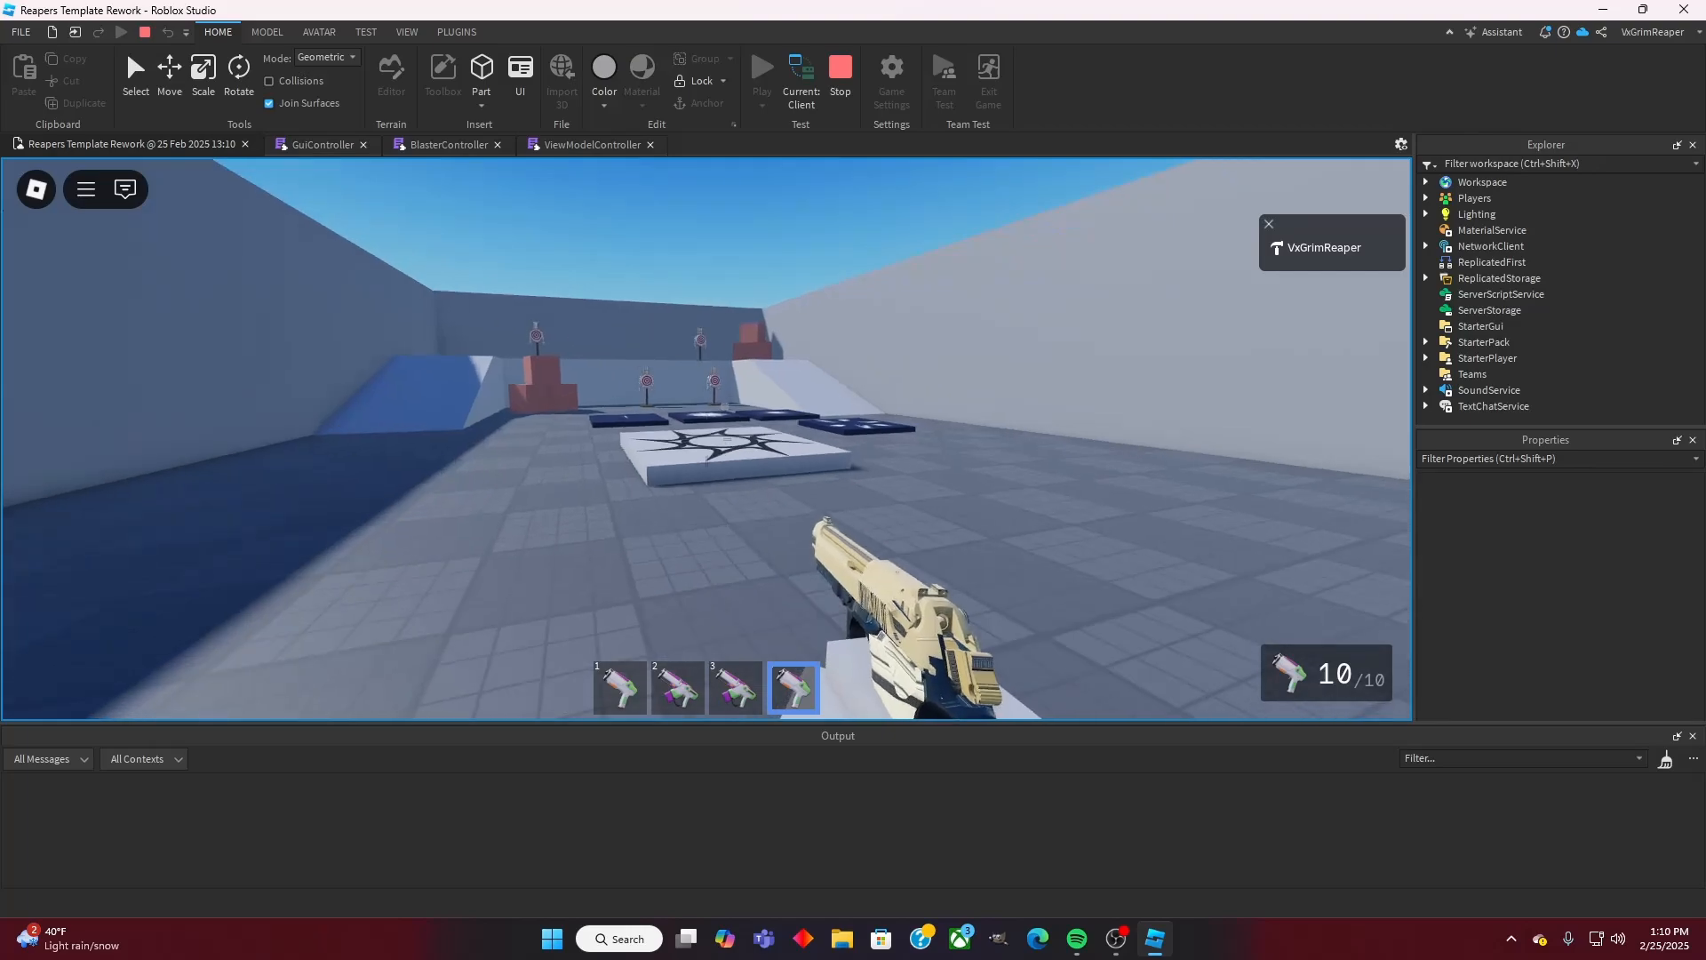
key("a")
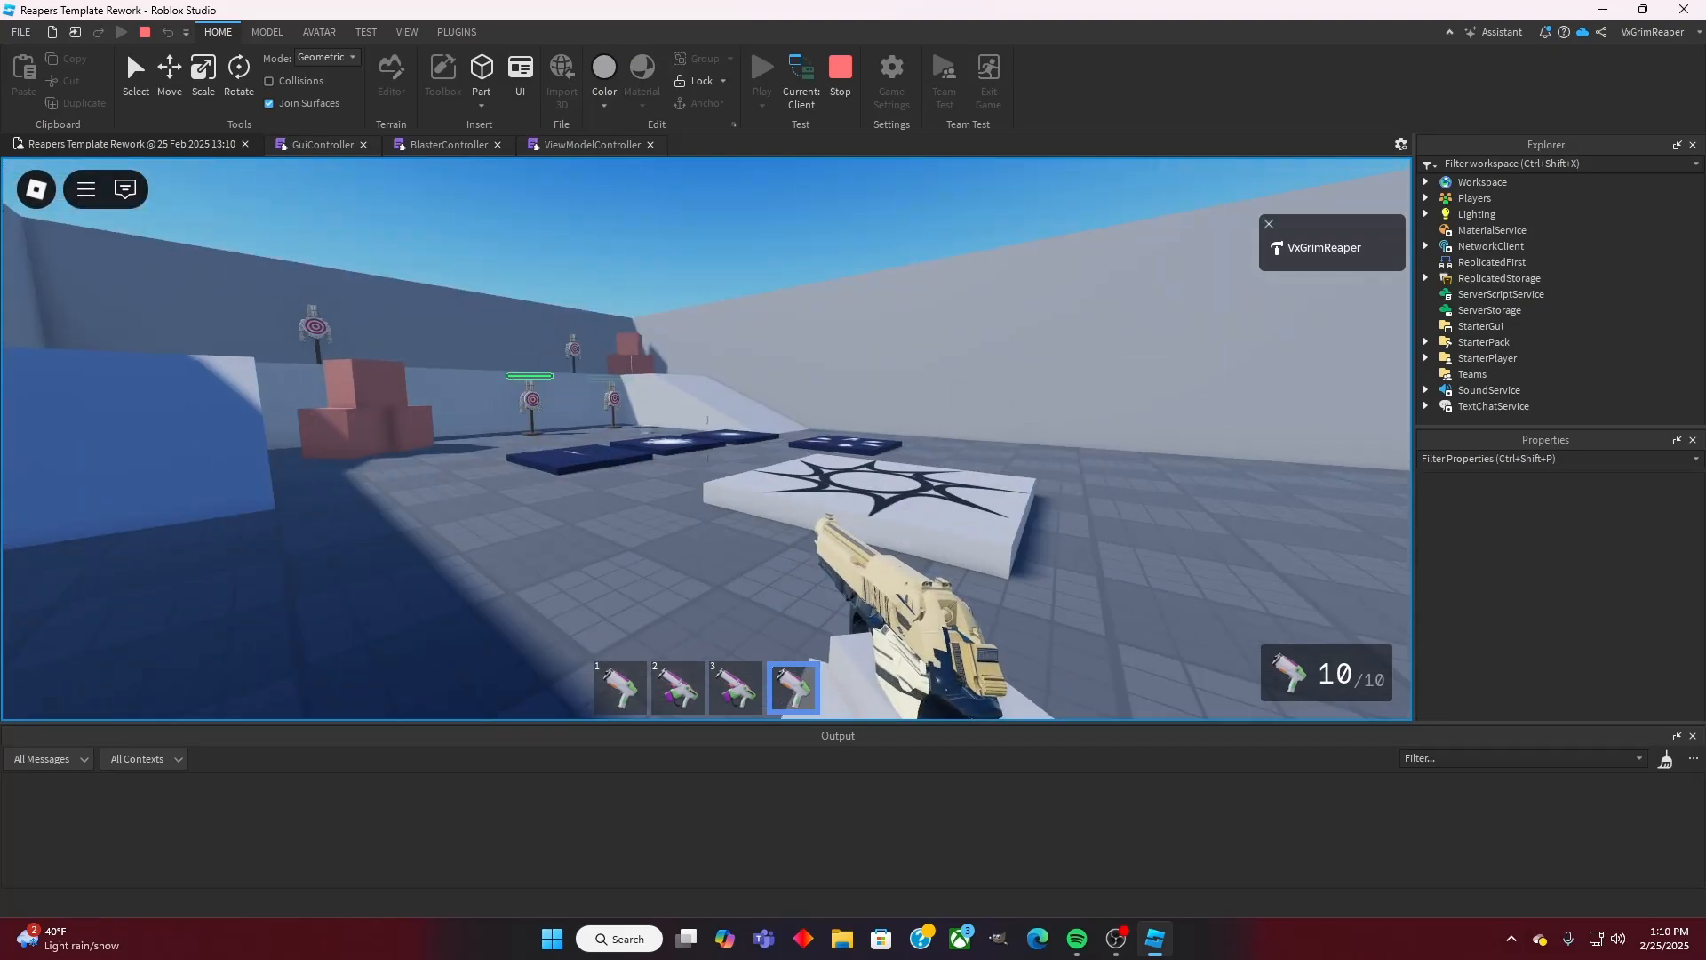